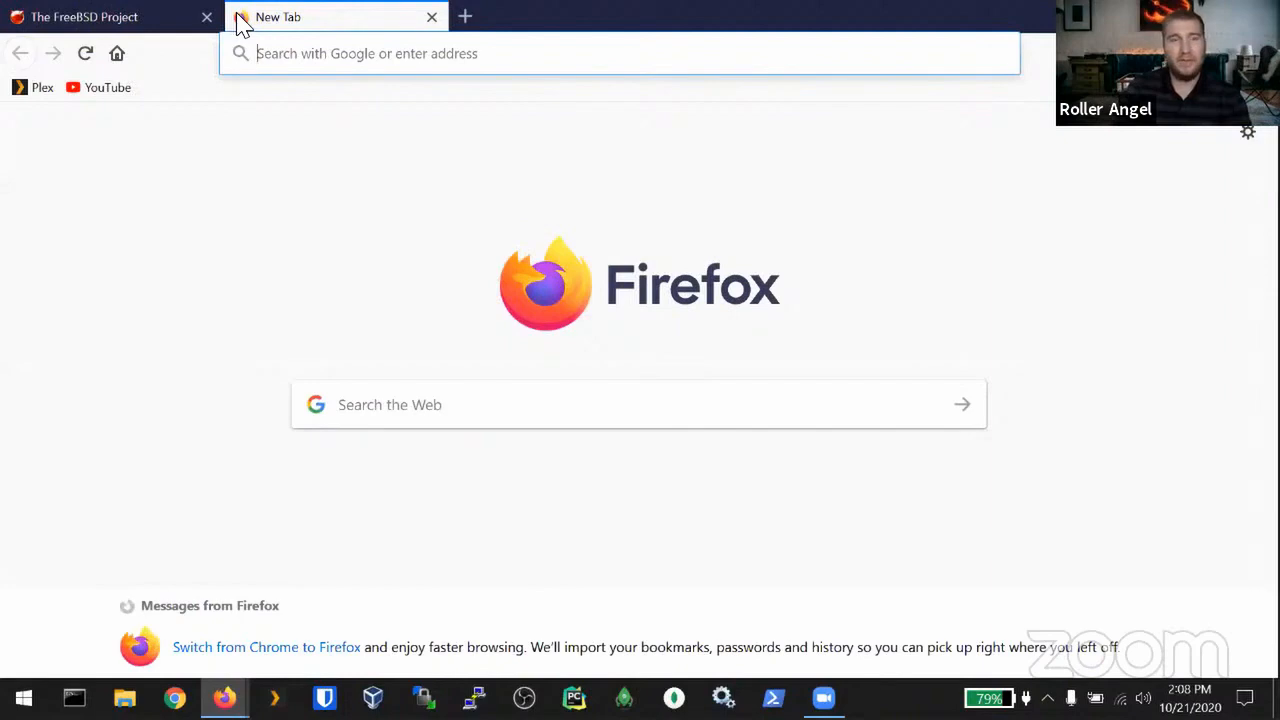
Step: Search Google for virtualbox and open the Downloads page at the VirtualBox 6.1.16 platform packages
text(vir)
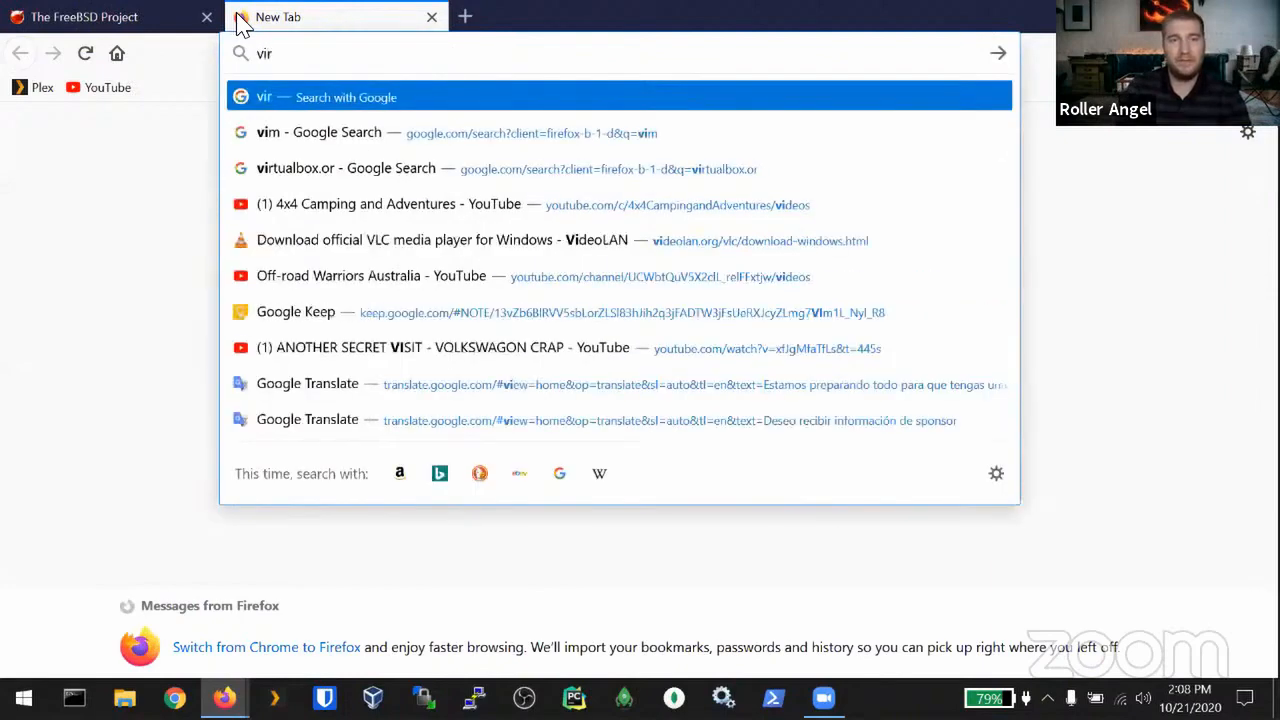
text(tualbox)
key(Return)
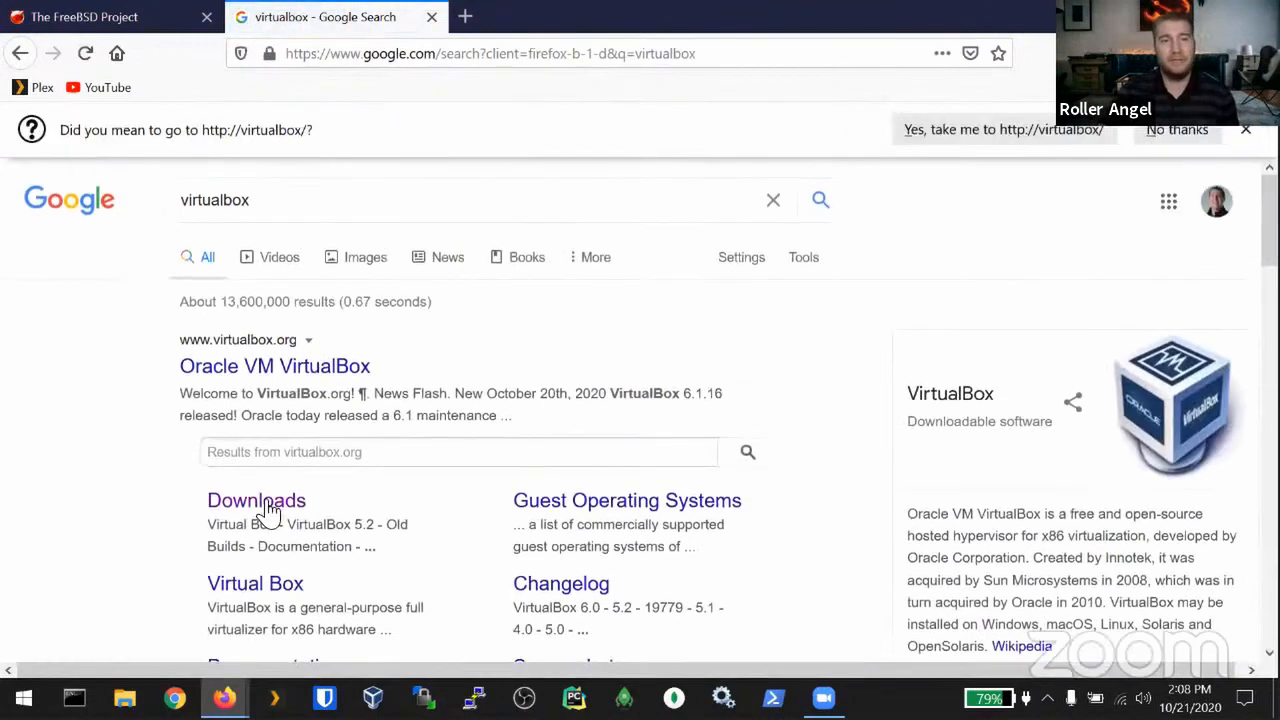
click(267, 503)
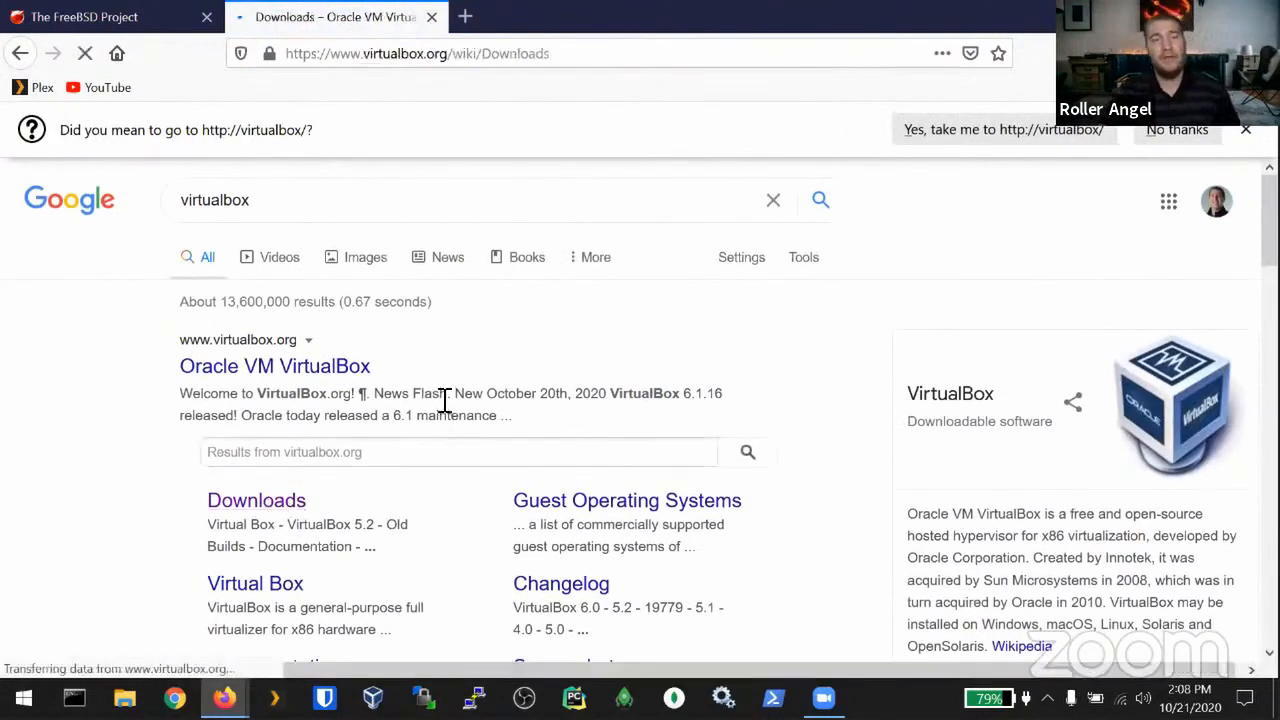
scroll(400, 375, down, 3)
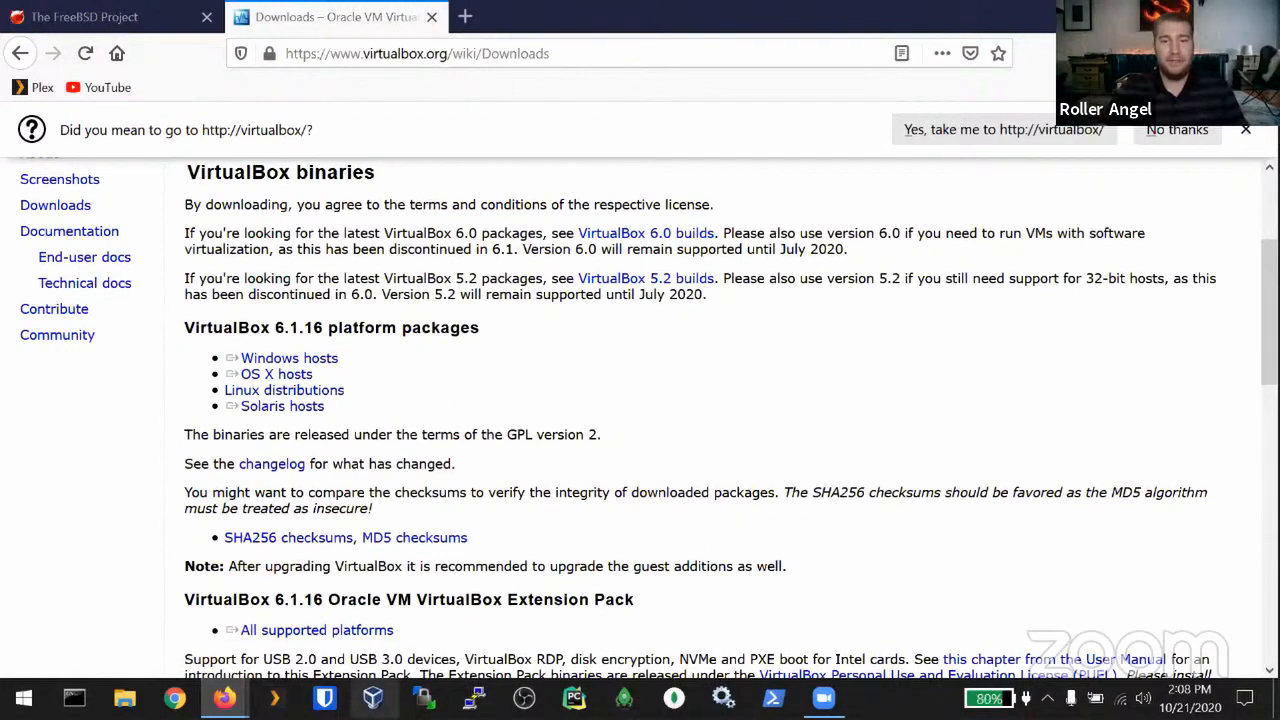
click(372, 697)
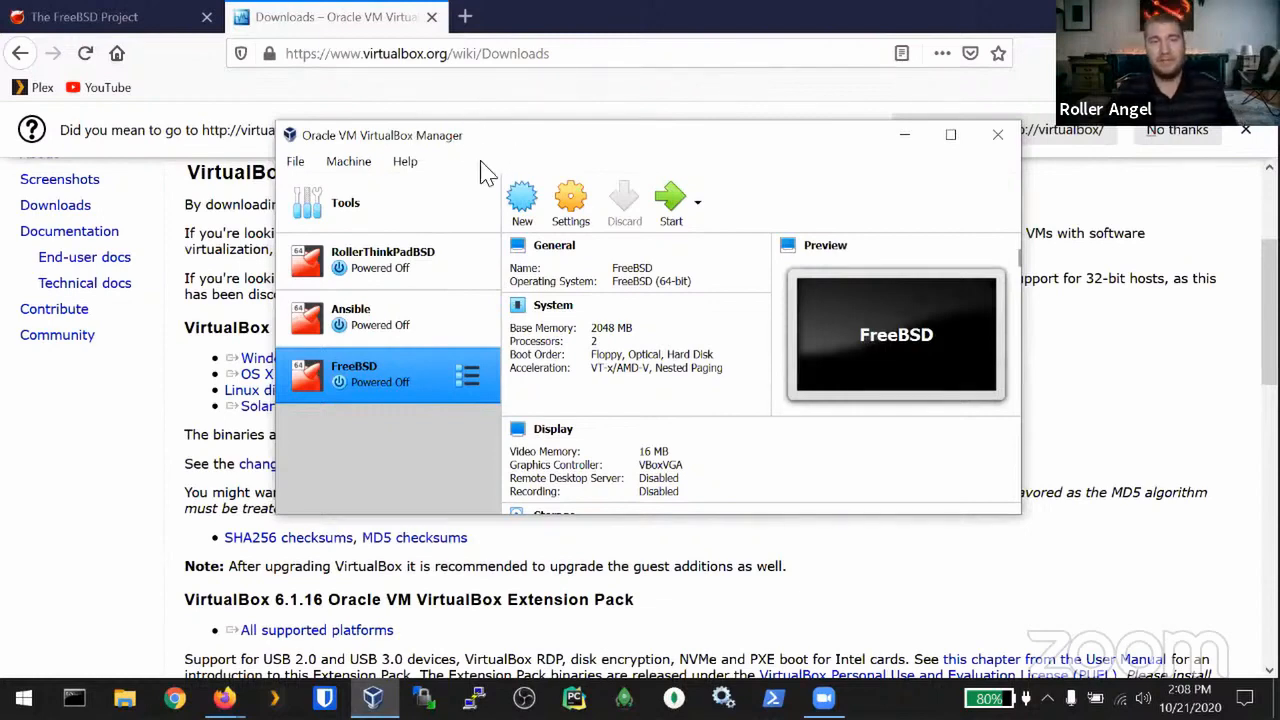
Step: Close the VirtualBox downloads tab and browse freebsd.org to the 12.1 amd64 ISO-IMAGES listing
click(262, 17)
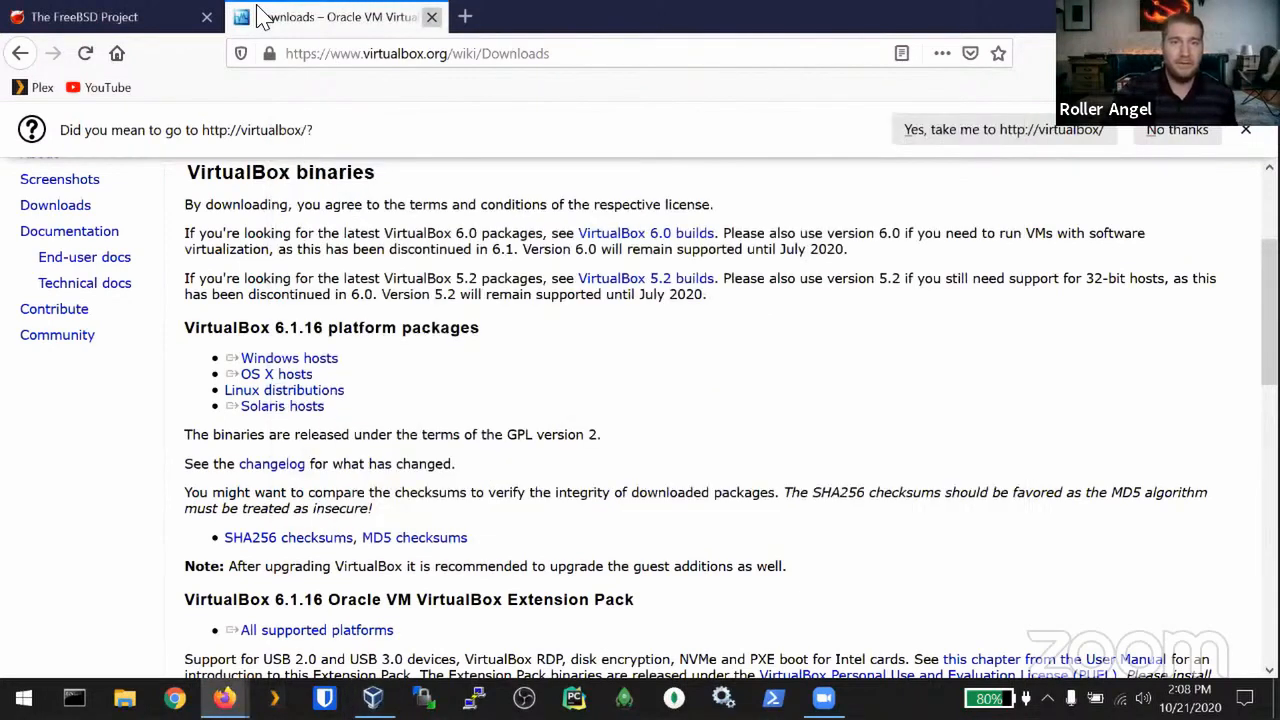
key(ctrl+w)
click(419, 66)
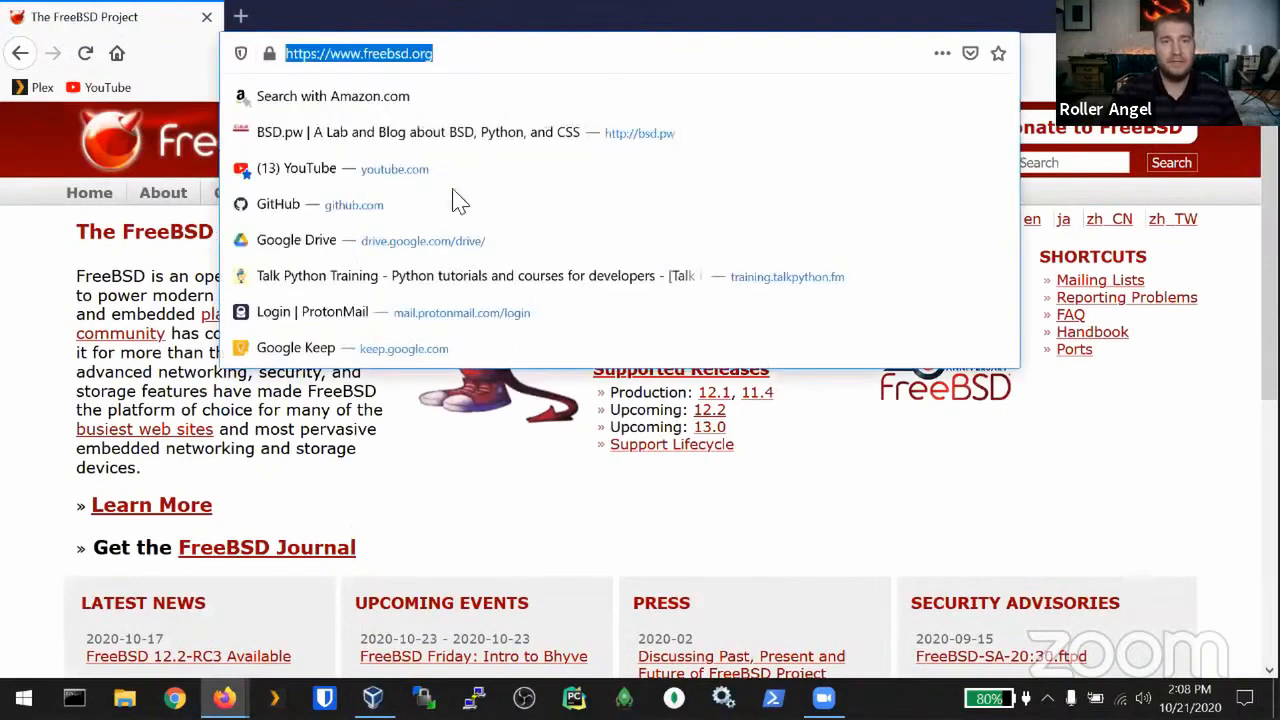
click(452, 484)
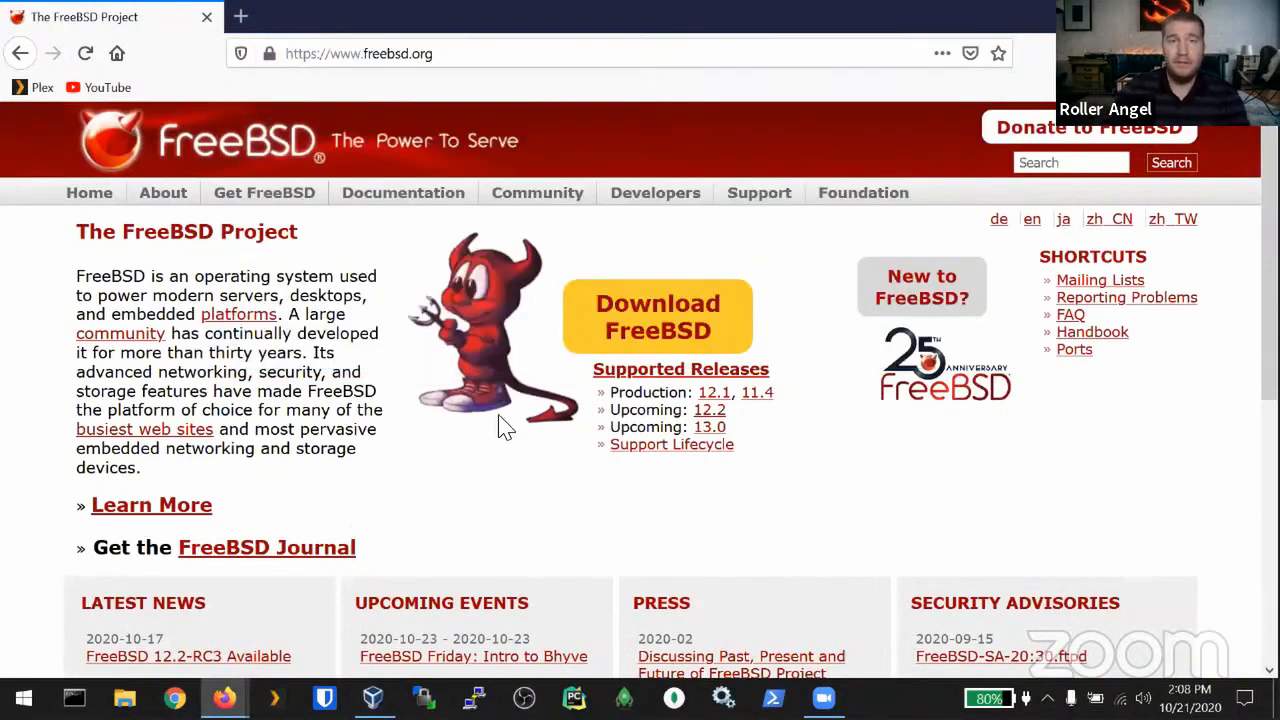
click(707, 318)
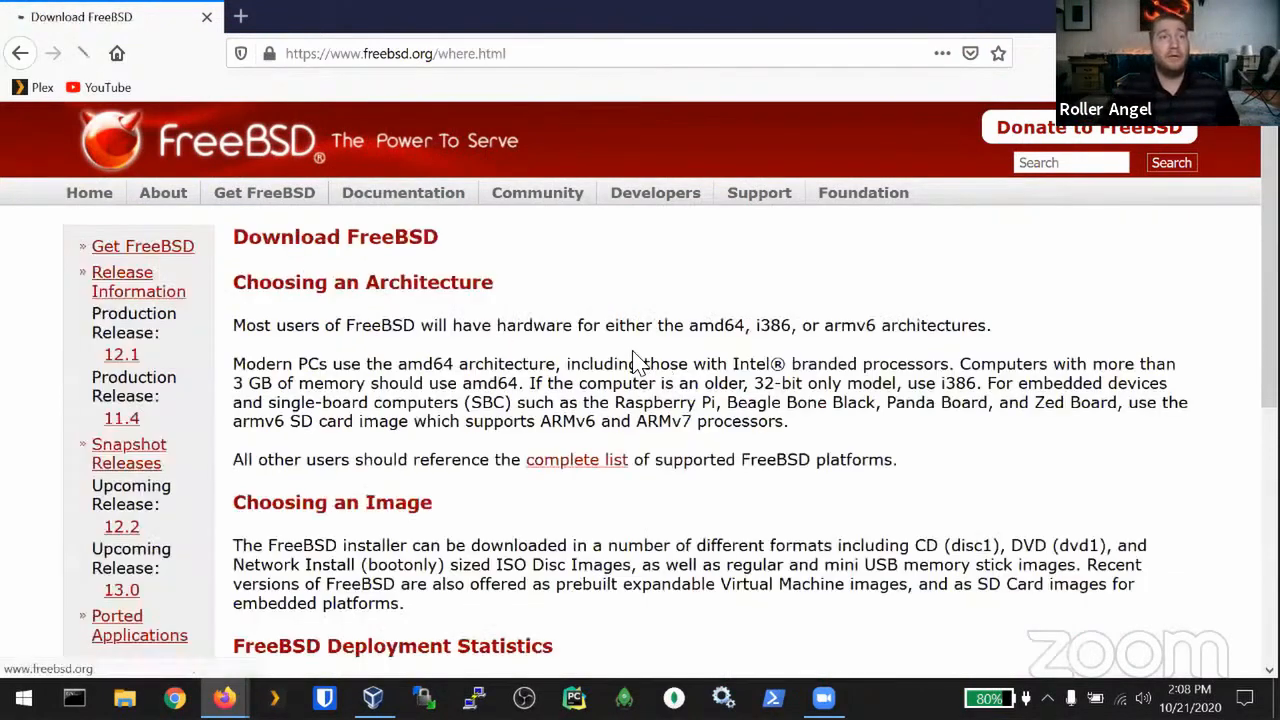
scroll(357, 457, down, 2)
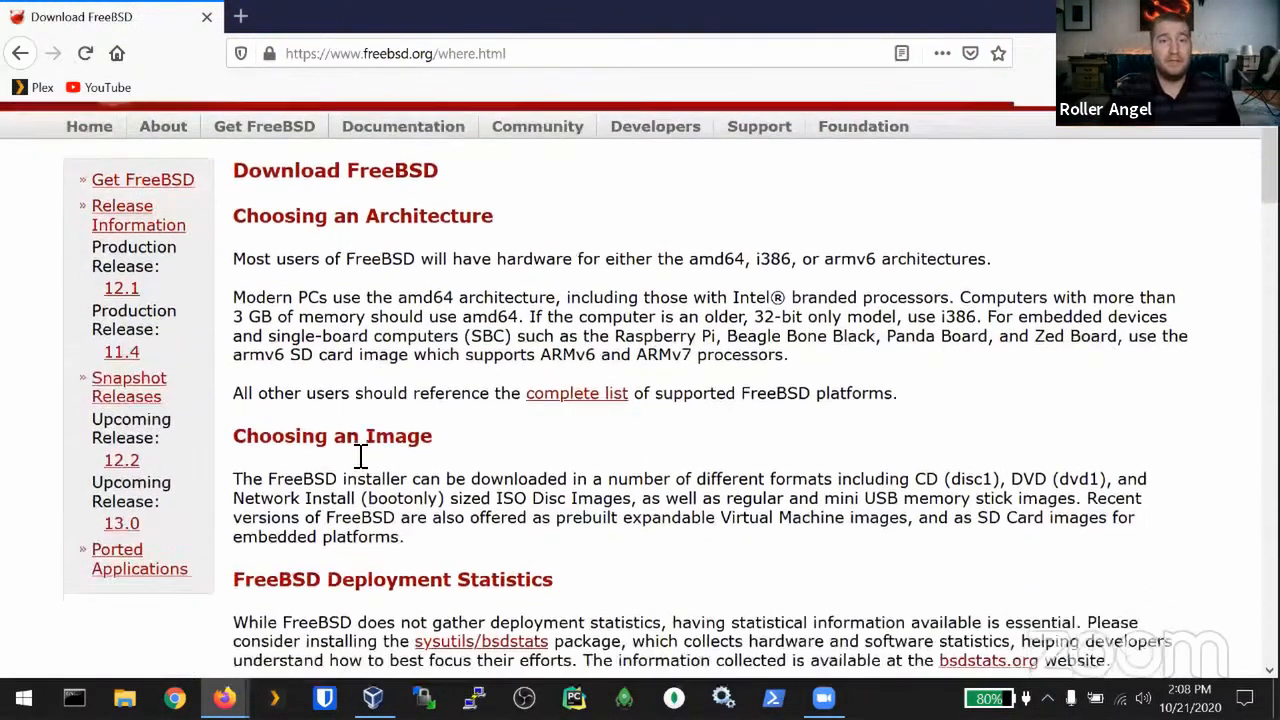
scroll(400, 525, down, 4)
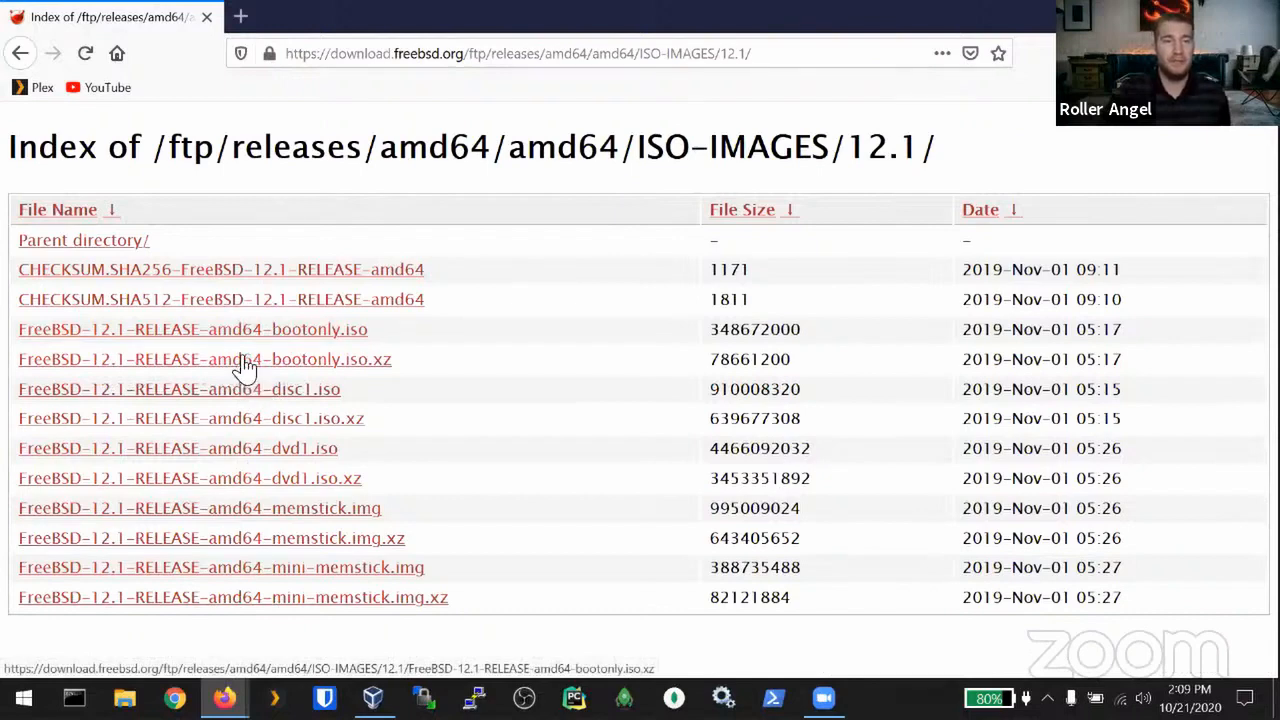
Step: Save FreeBSD-12.1-RELEASE-amd64-disc1.iso and check its download progress in the Downloads panel
click(311, 398)
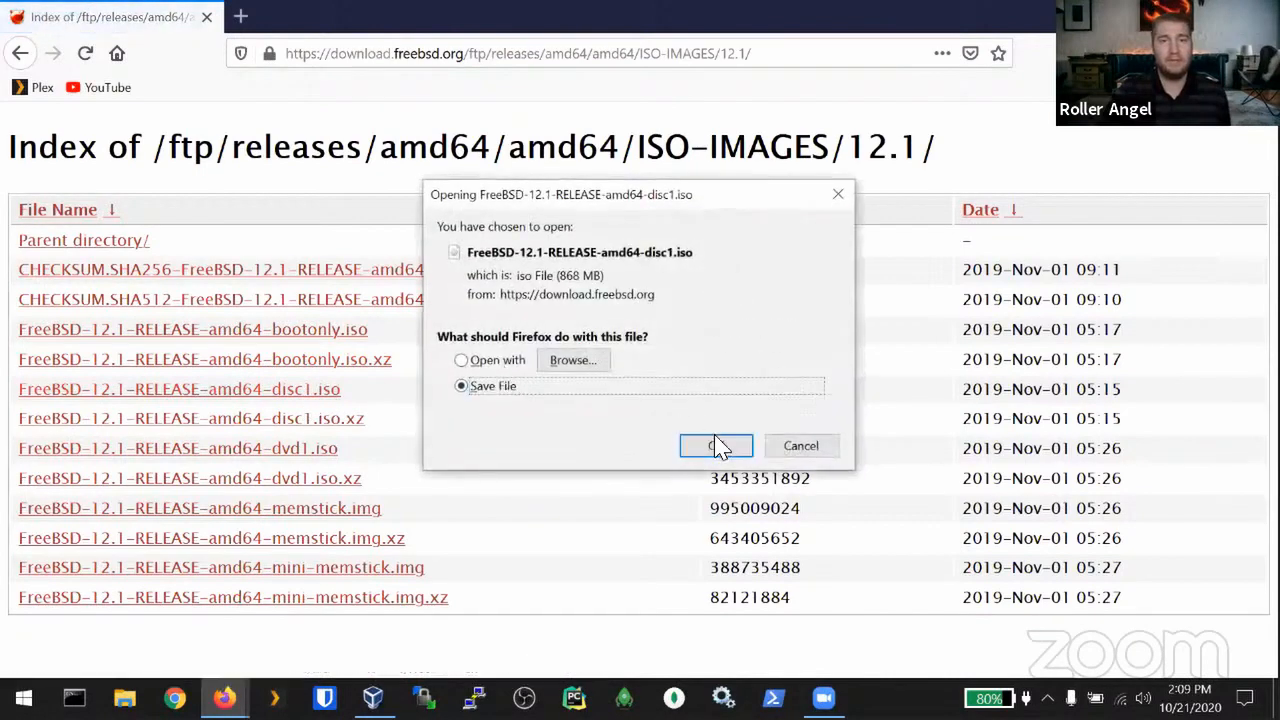
click(716, 446)
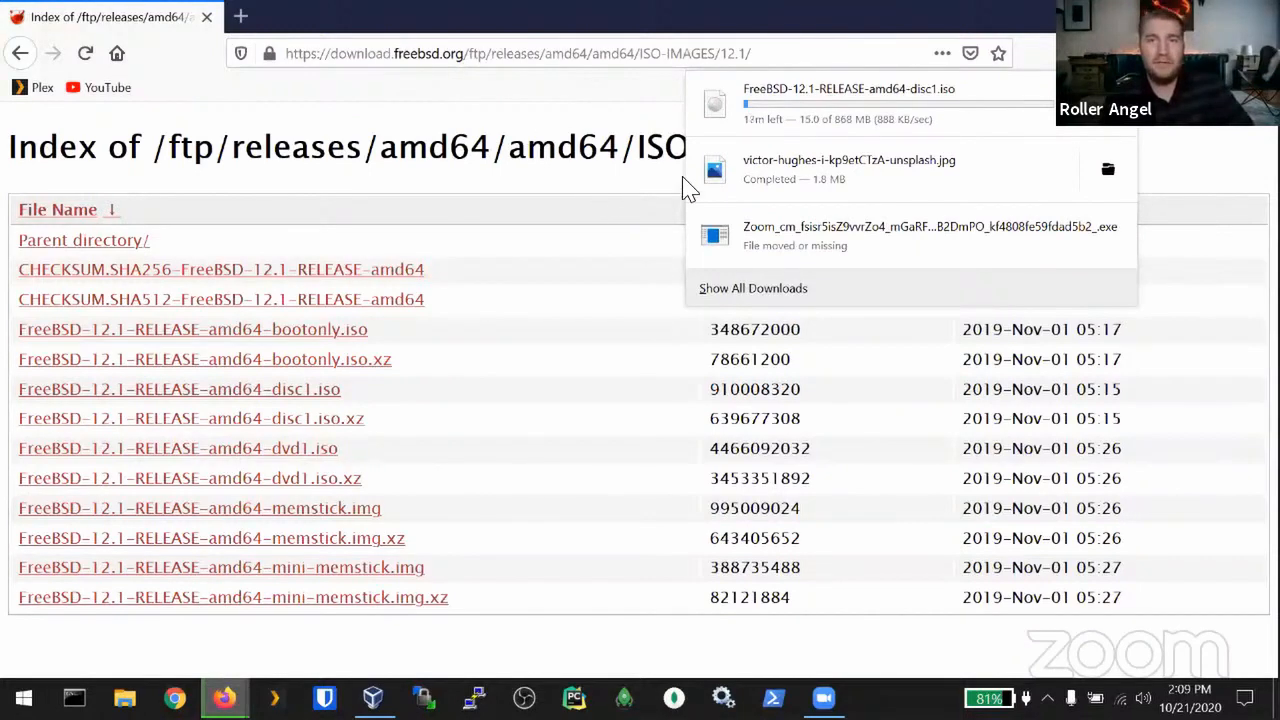
click(402, 196)
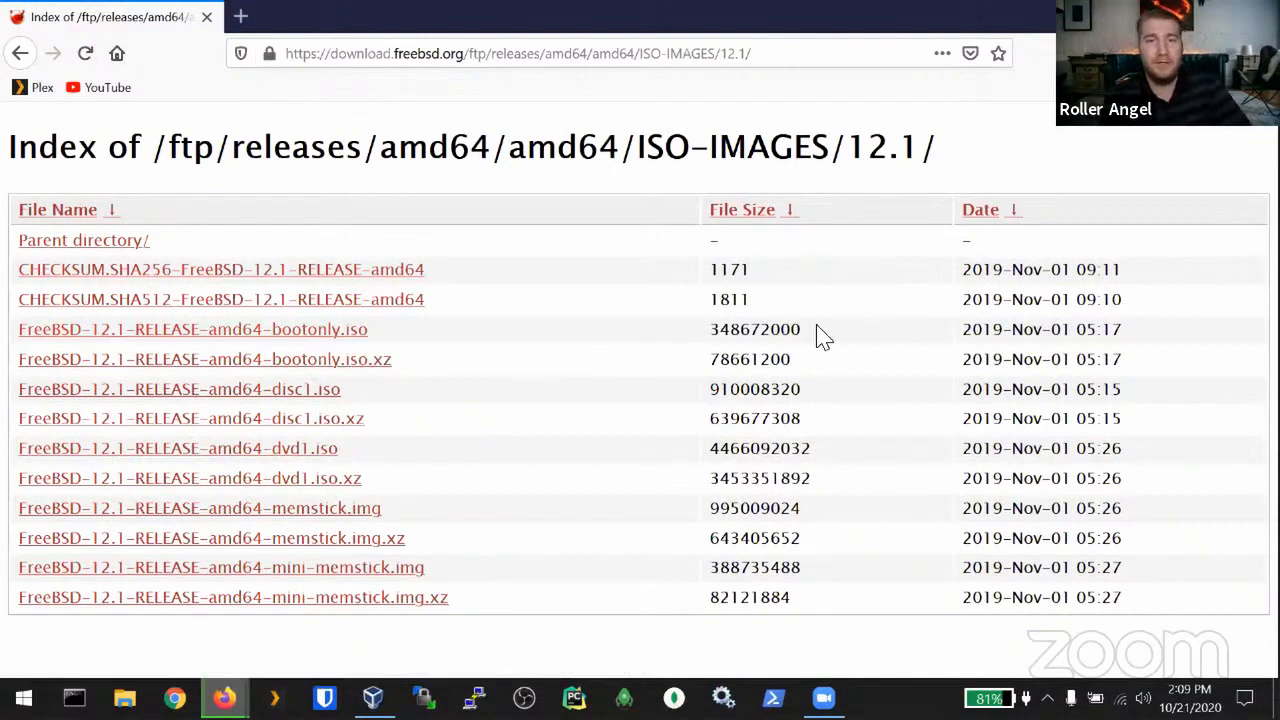
drag(822, 336, 703, 345)
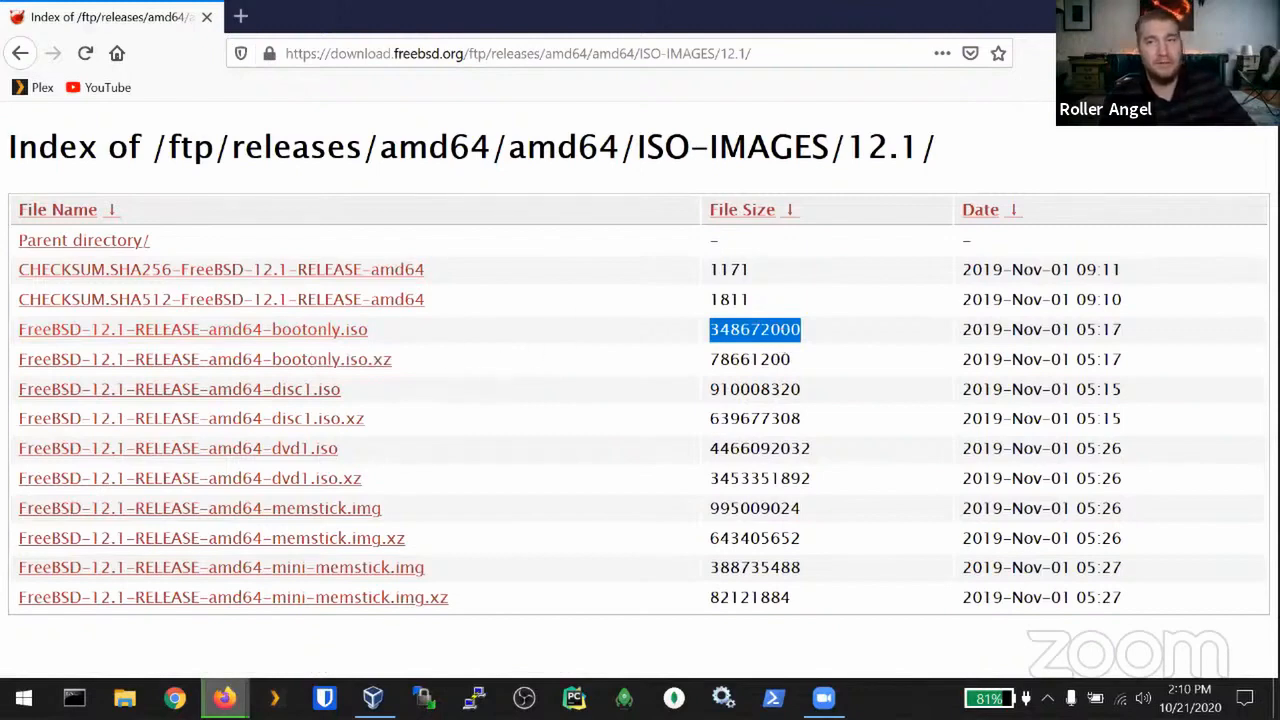
click(1115, 53)
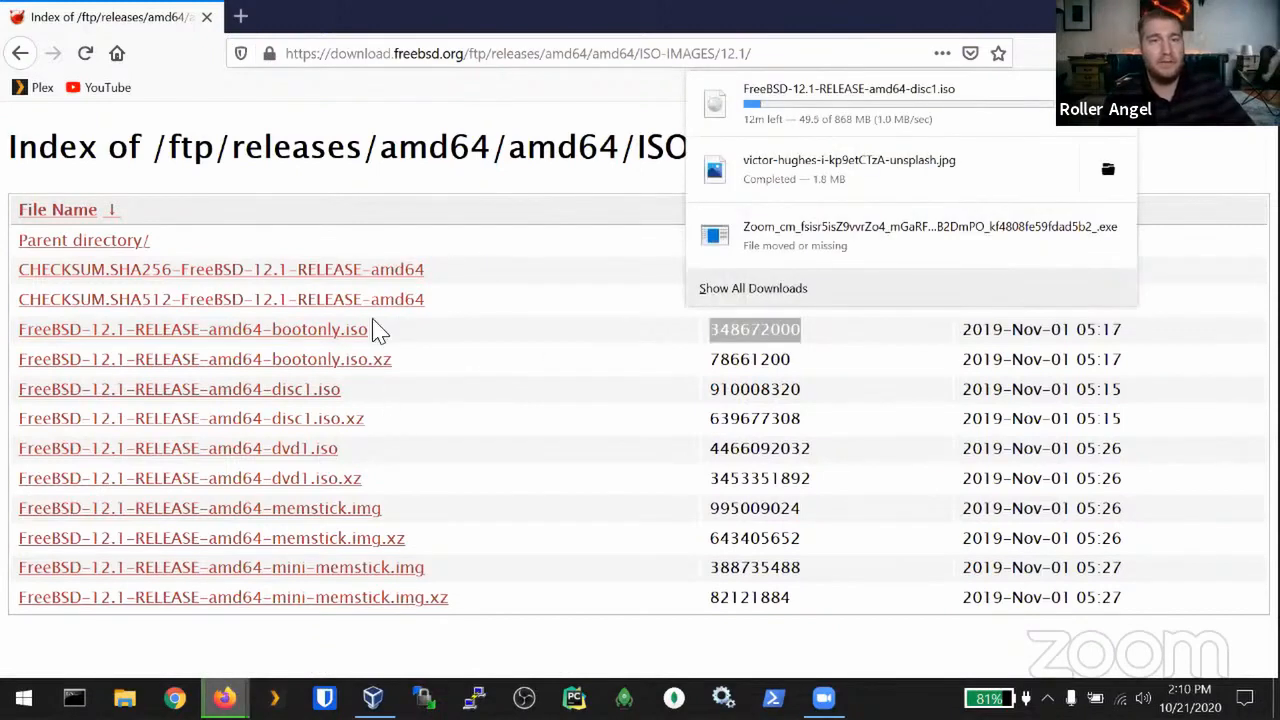
click(398, 338)
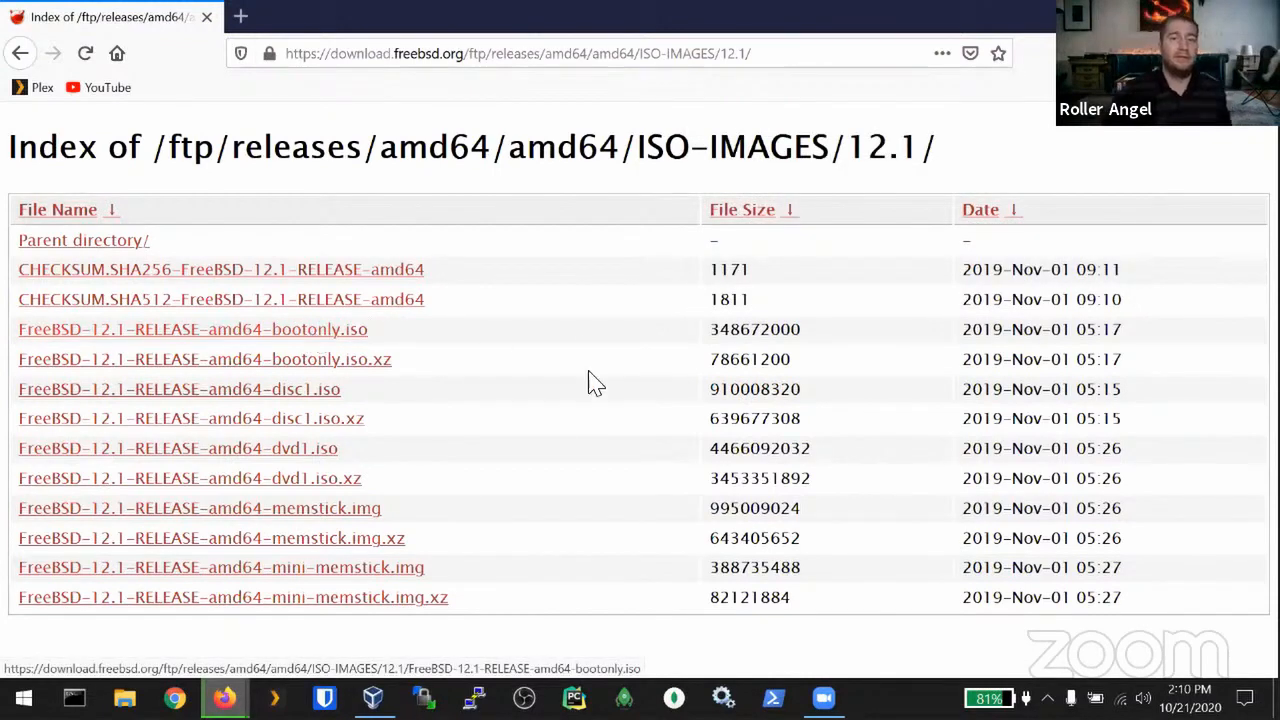
mouse_move(372, 697)
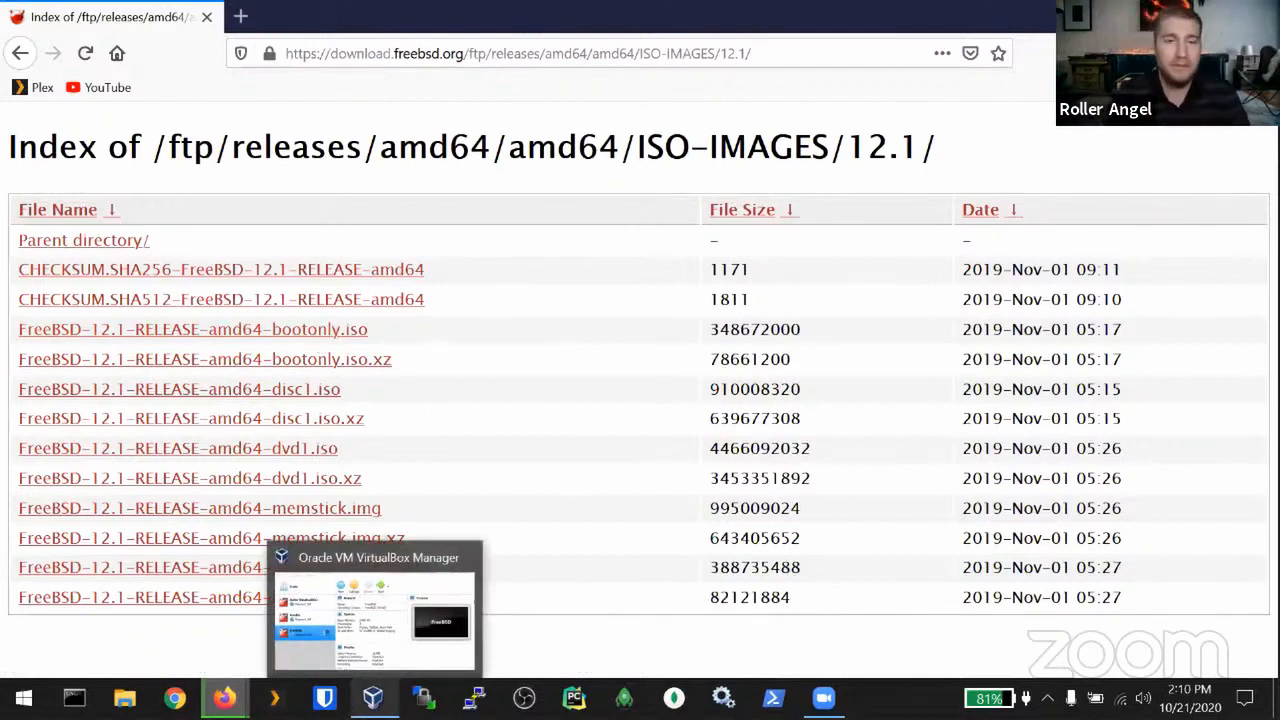
Step: Name a new machine 'FreeBSD Nerdearla' with type BSD and version FreeBSD (64-bit)
click(372, 697)
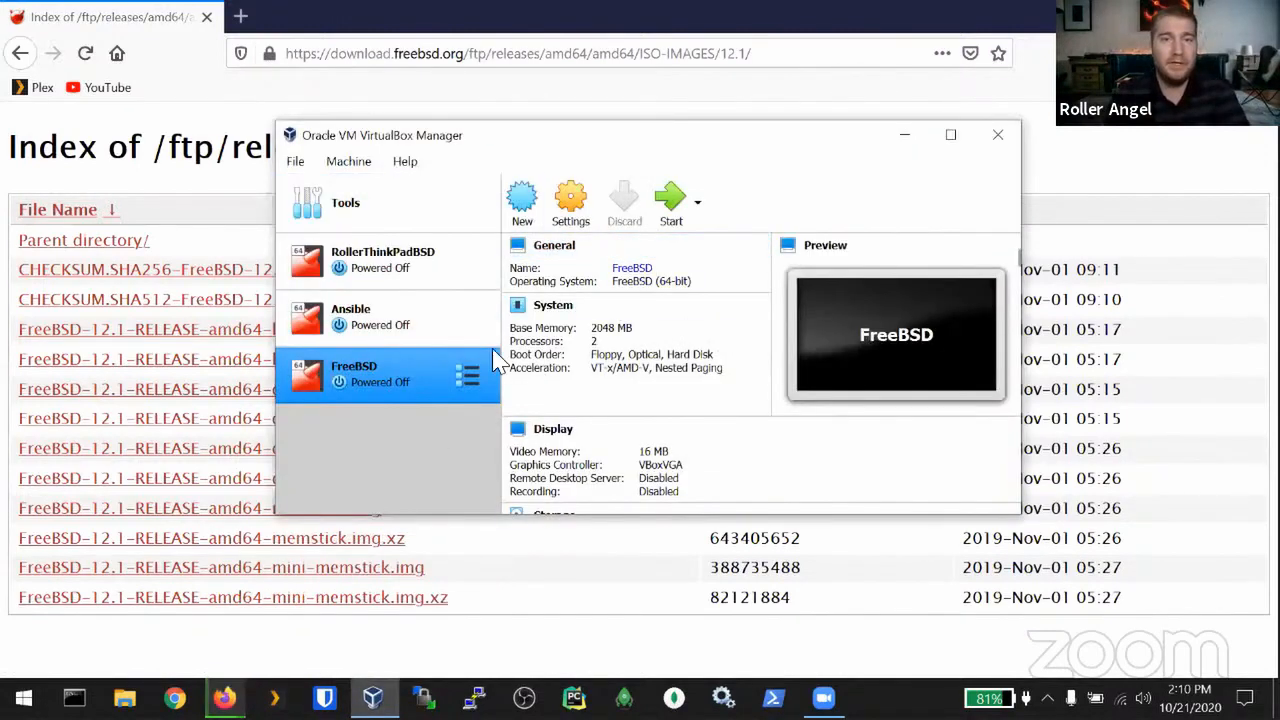
click(520, 198)
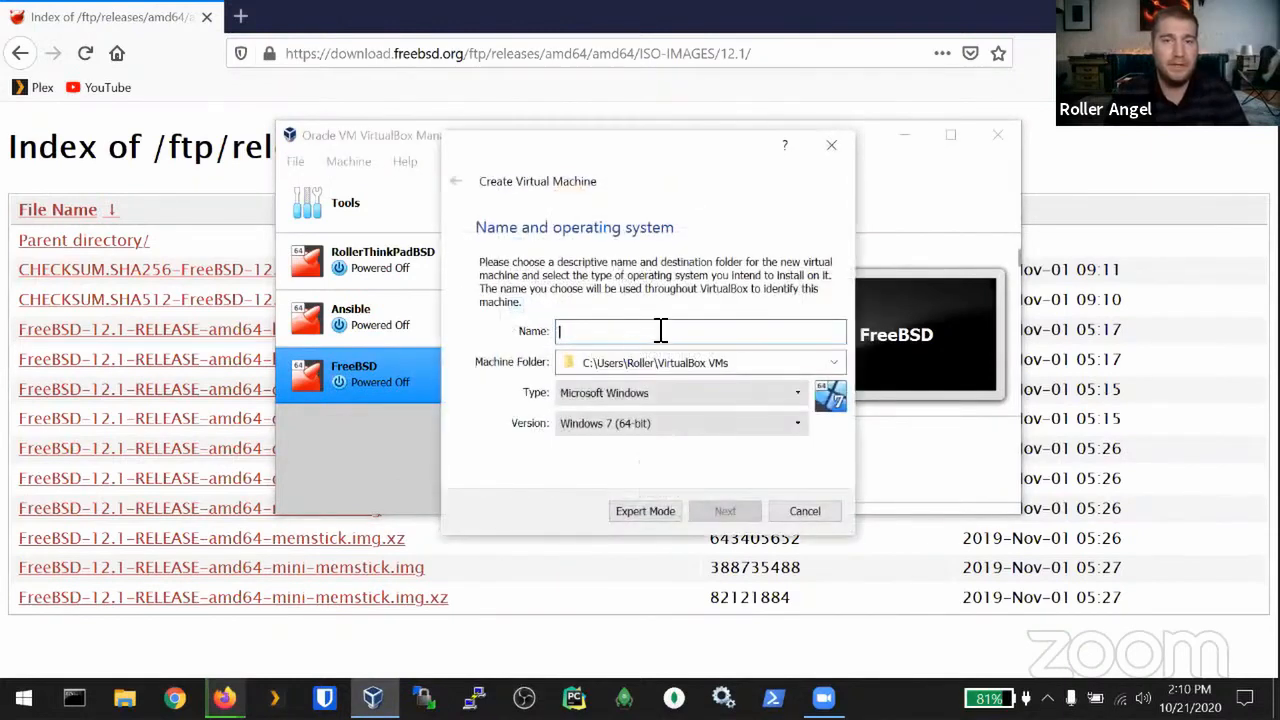
text(FreeBSD Nerdearla)
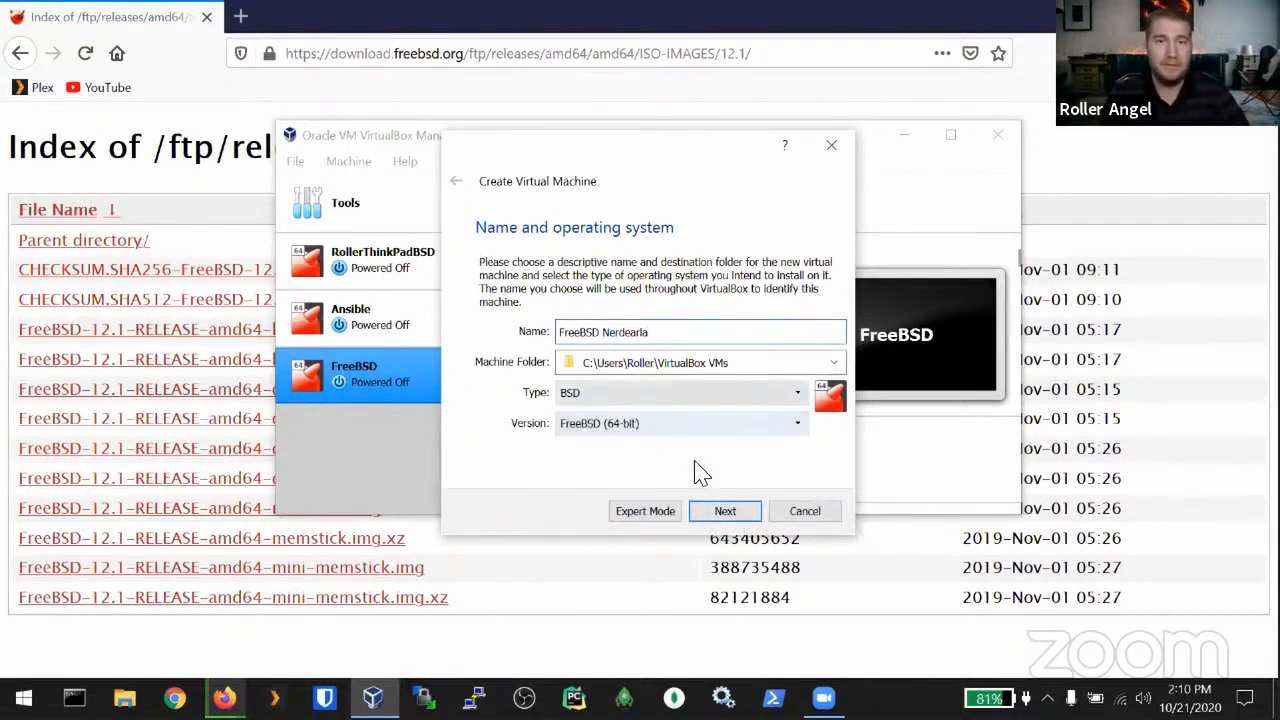
click(727, 515)
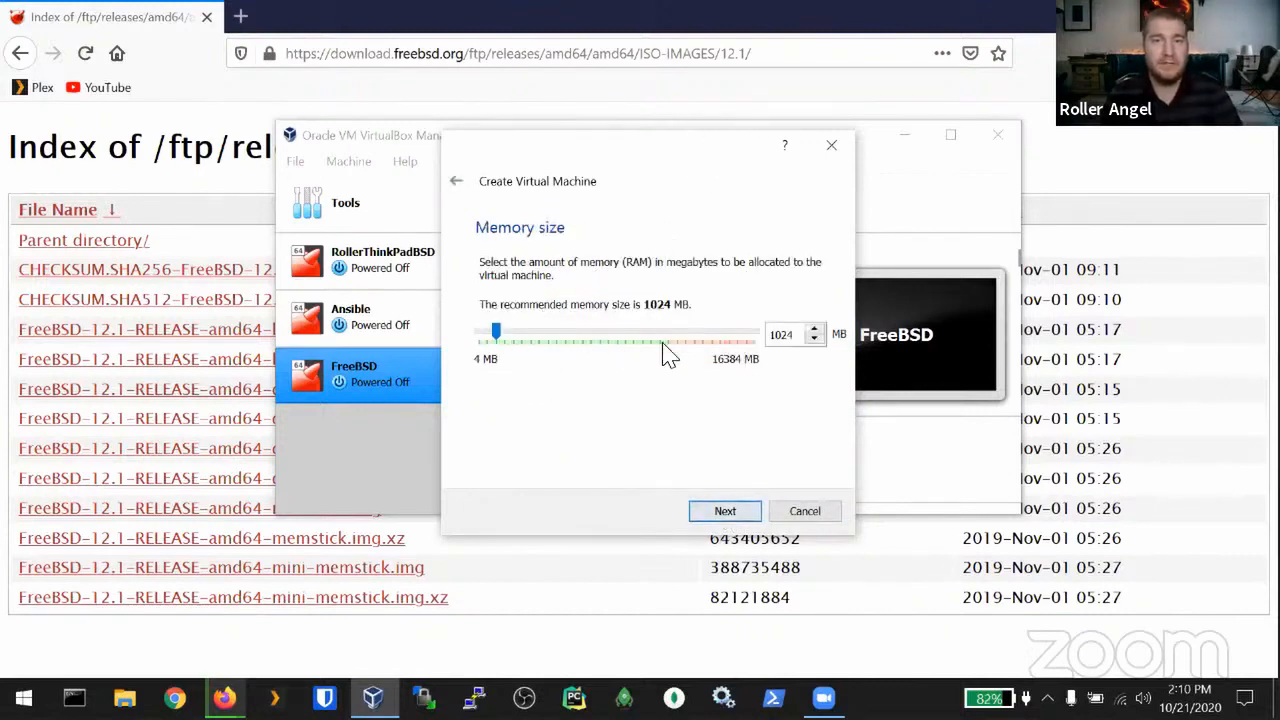
Step: Set the new machine's memory size slider to 2048 MB
drag(497, 335, 672, 340)
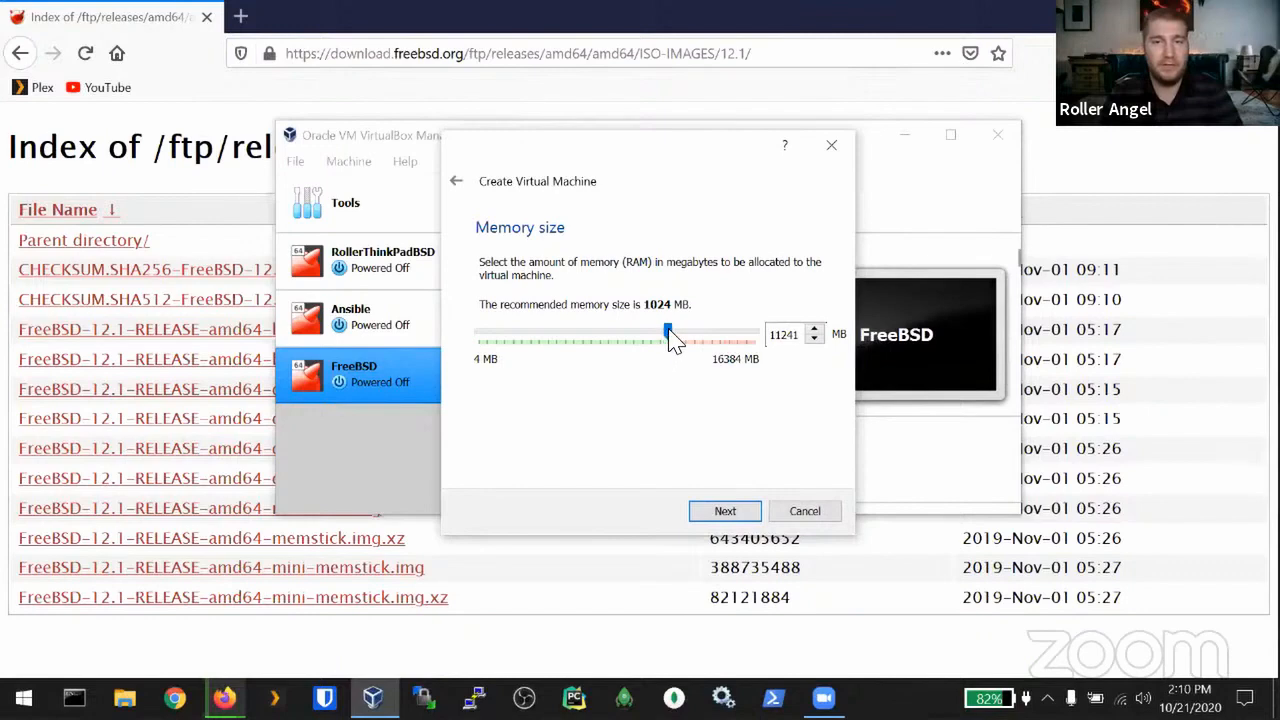
drag(670, 338, 512, 340)
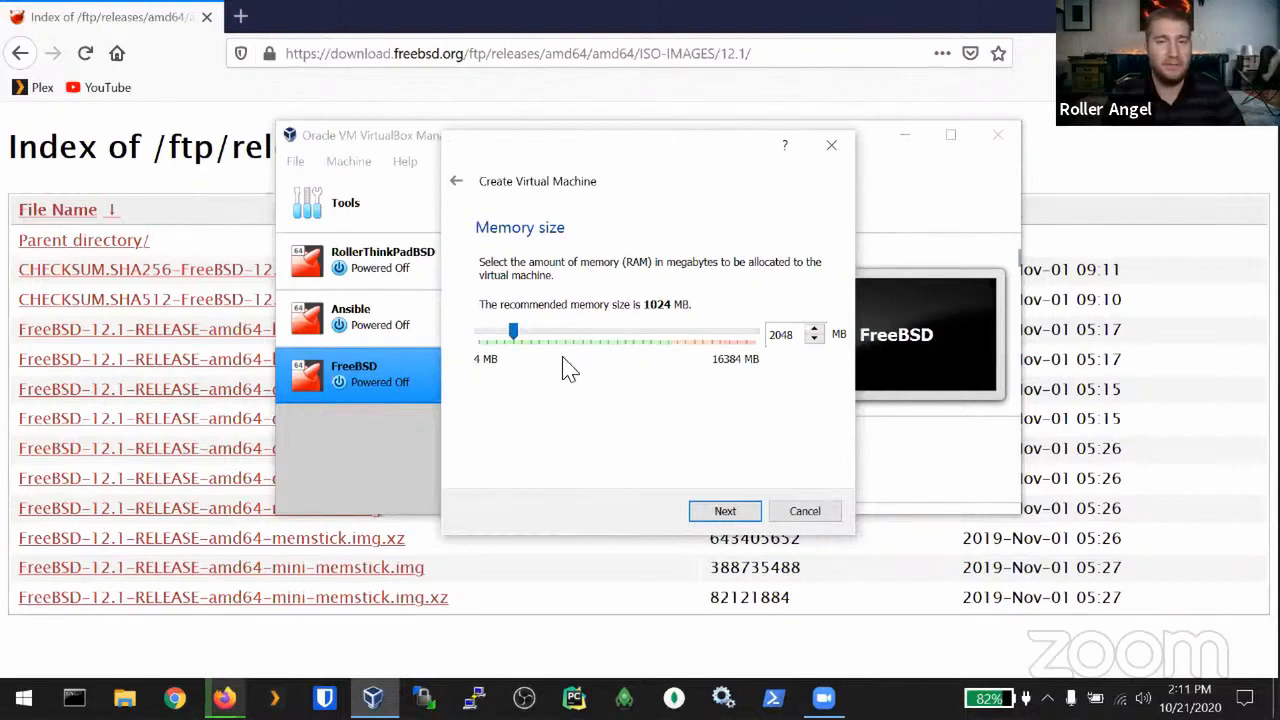
click(725, 515)
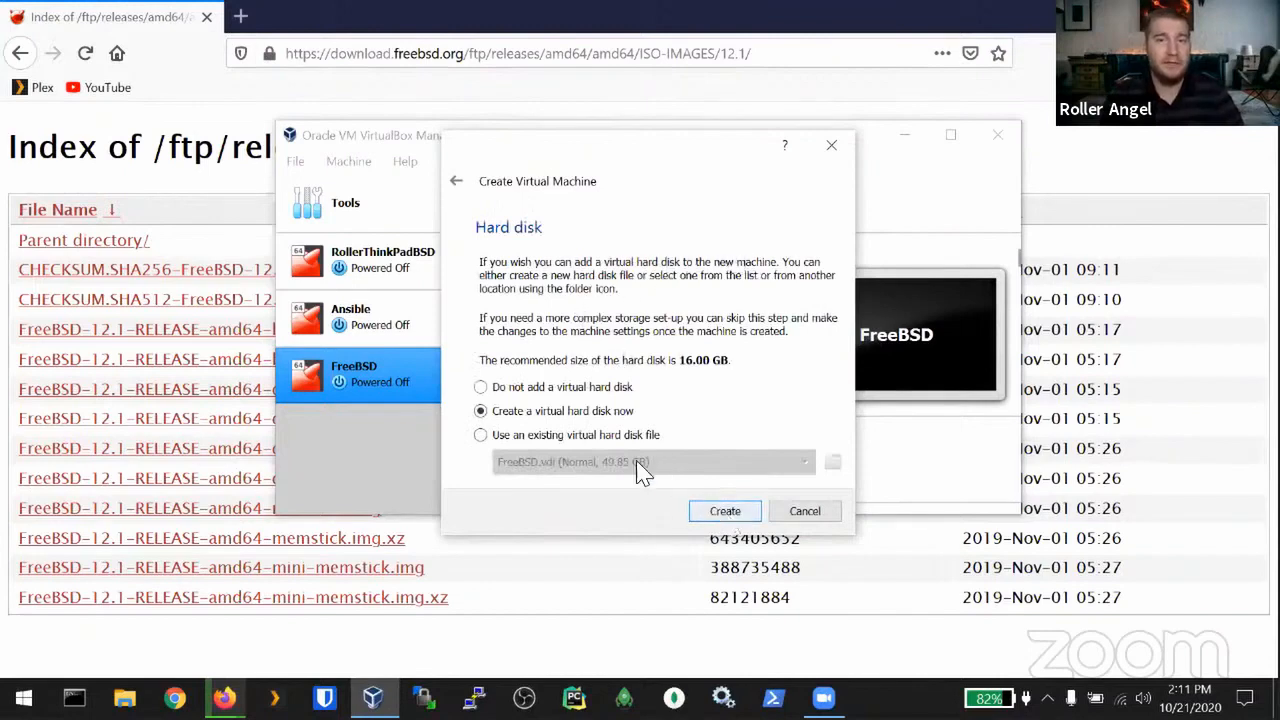
Step: Create a dynamically allocated VDI hard disk of 25.65 GB for the machine
click(720, 520)
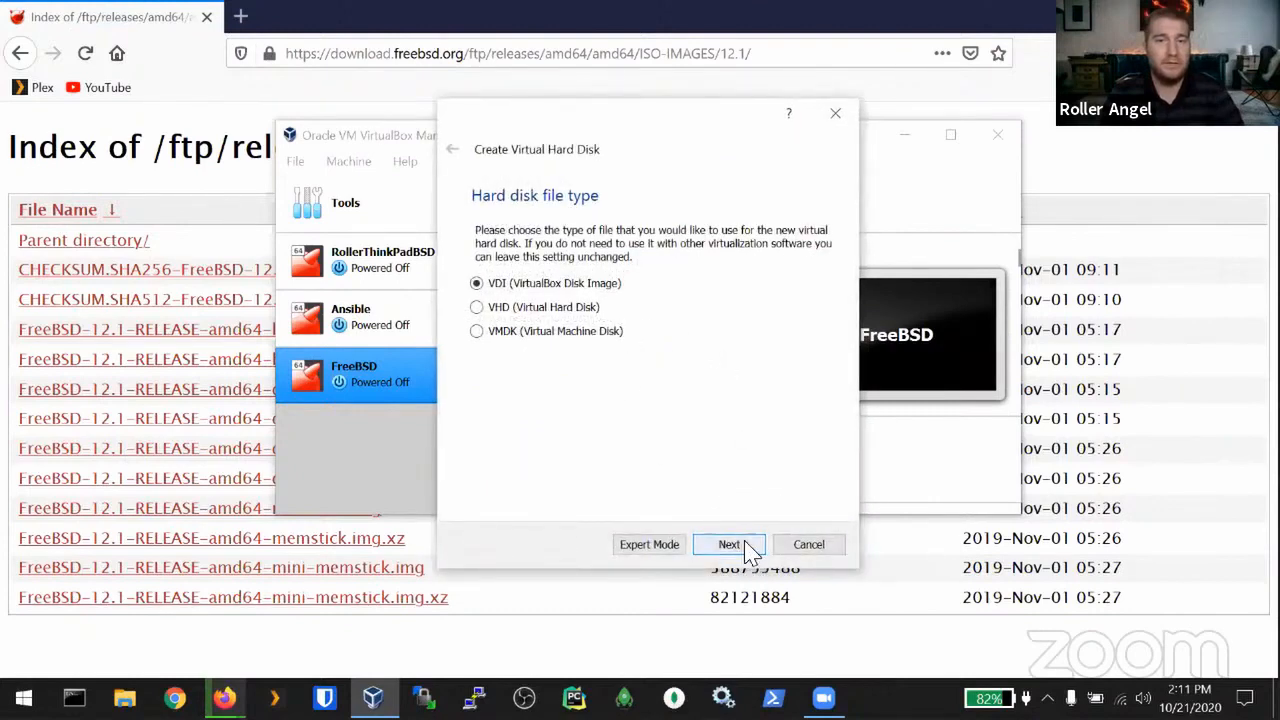
click(751, 553)
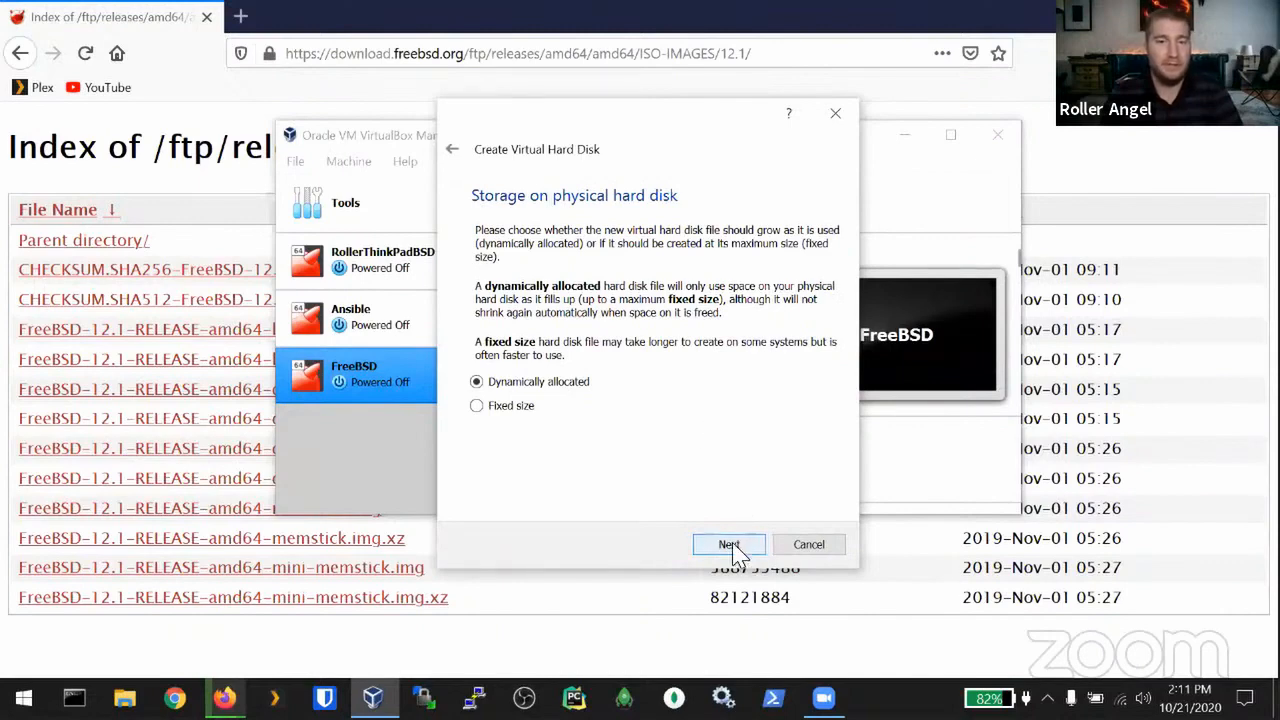
click(729, 545)
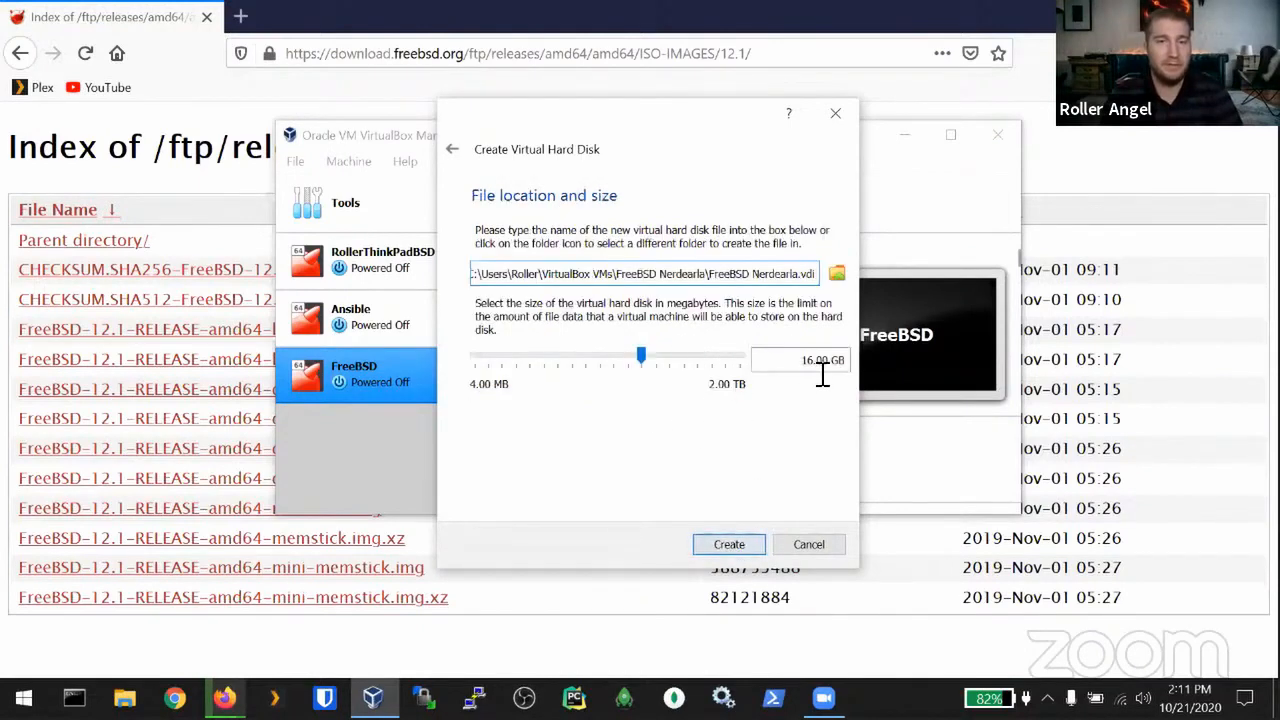
mouse_move(641, 352)
mouse_down()
mouse_move(673, 352)
mouse_move(632, 353)
mouse_move(646, 357)
mouse_up()
drag(648, 362, 649, 360)
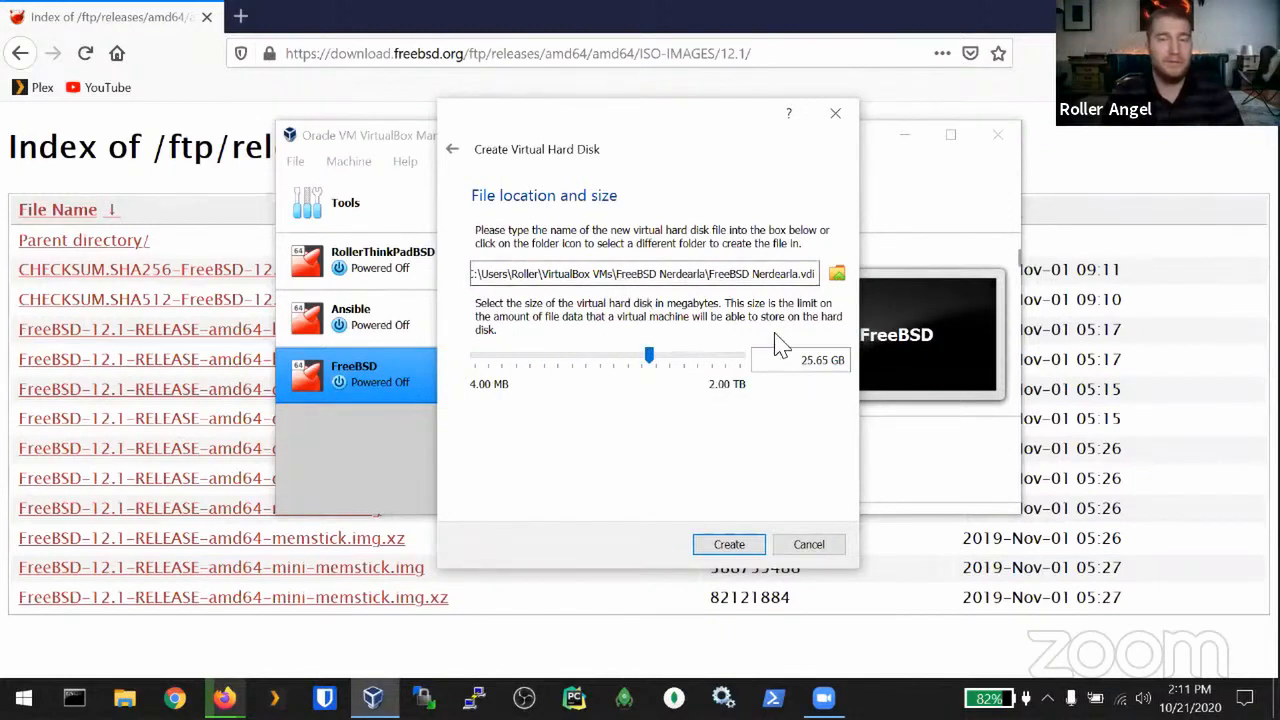
click(736, 548)
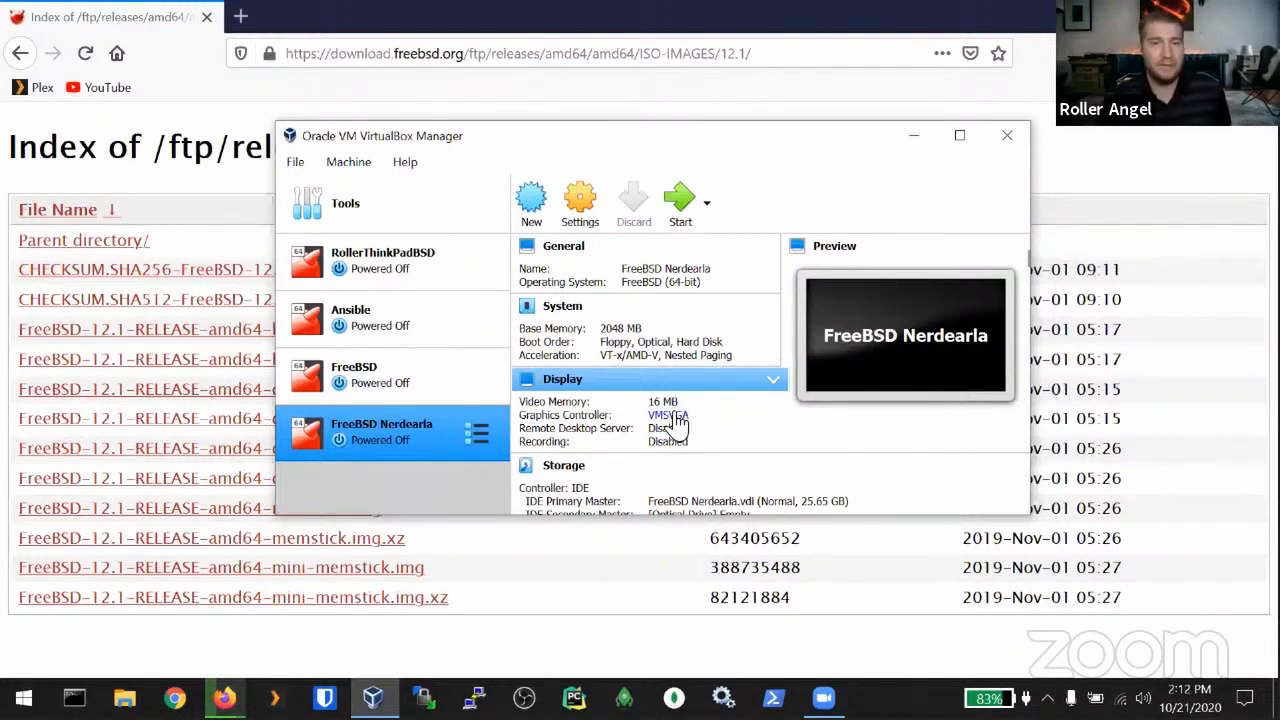
Step: Change the Display graphics controller to VBoxVGA, keeping 16 MB video memory, and save
click(580, 212)
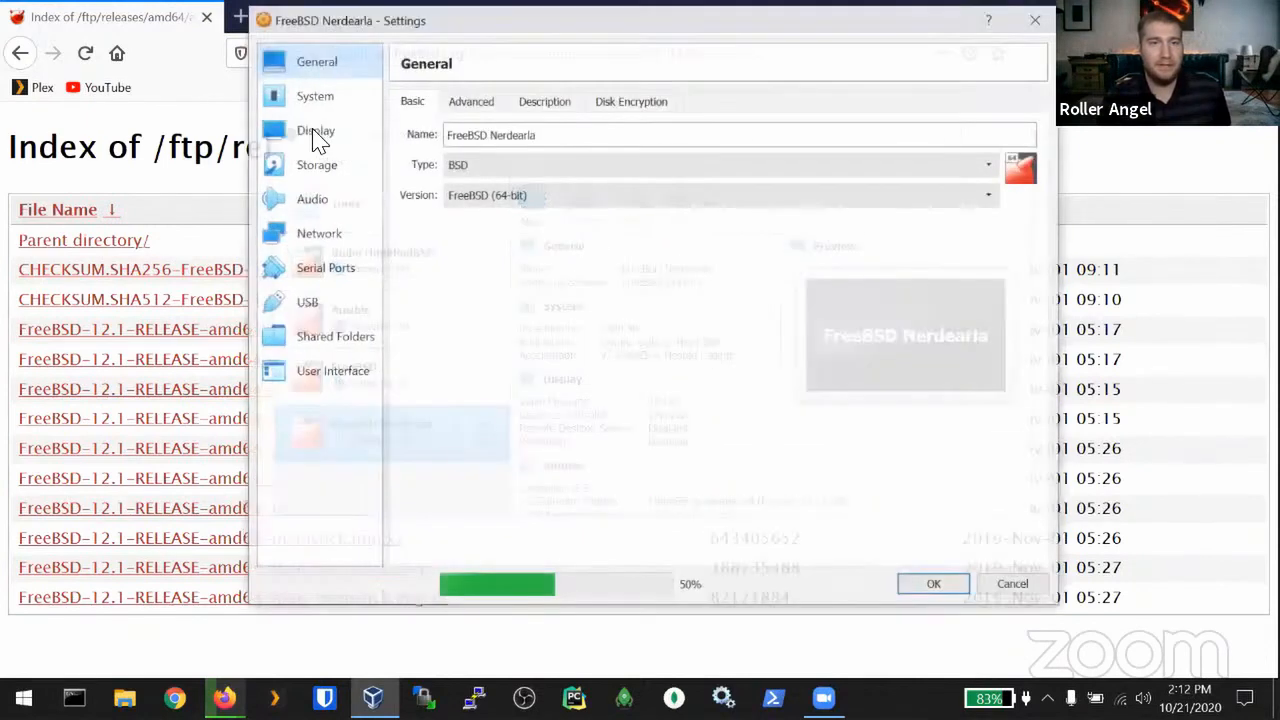
click(316, 132)
click(558, 262)
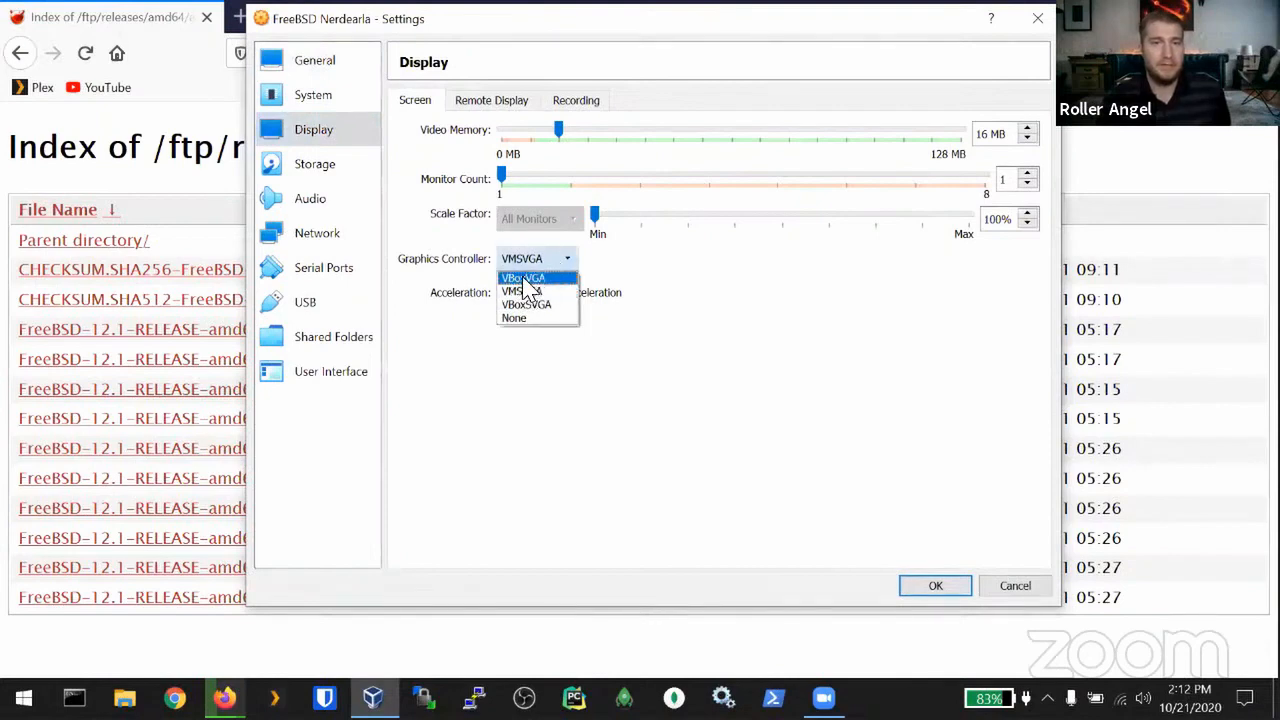
click(524, 279)
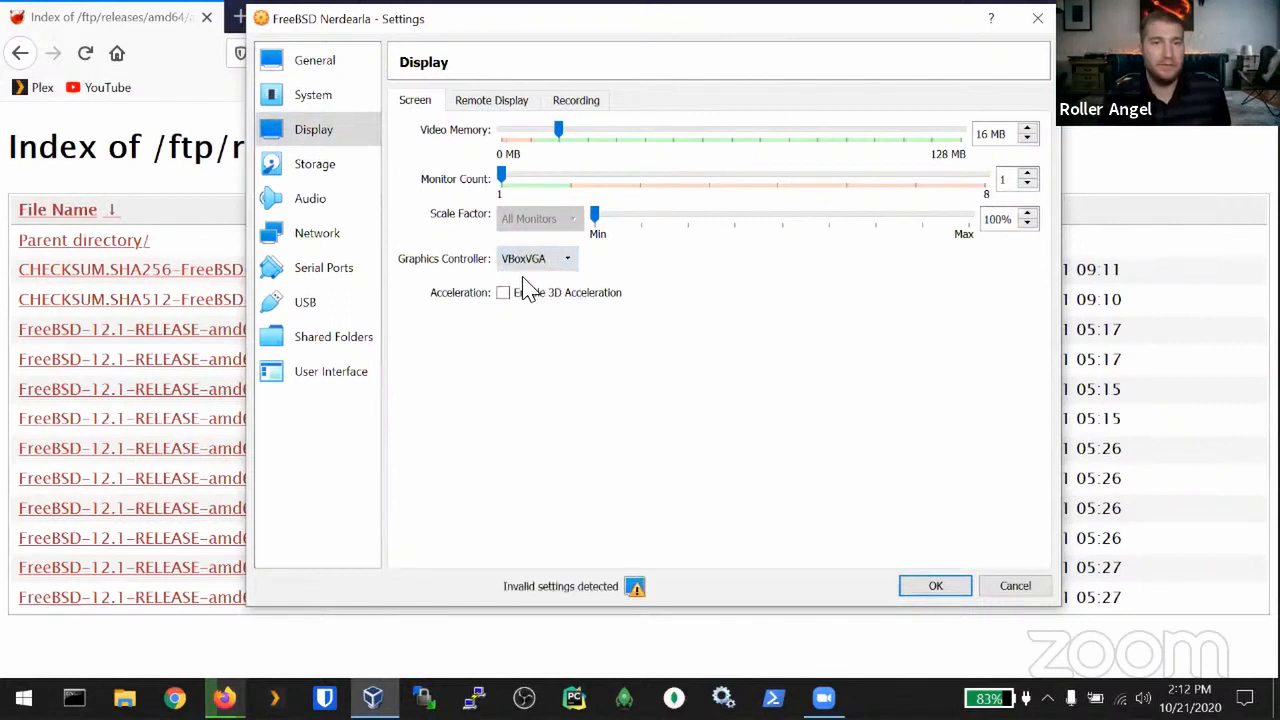
mouse_move(636, 590)
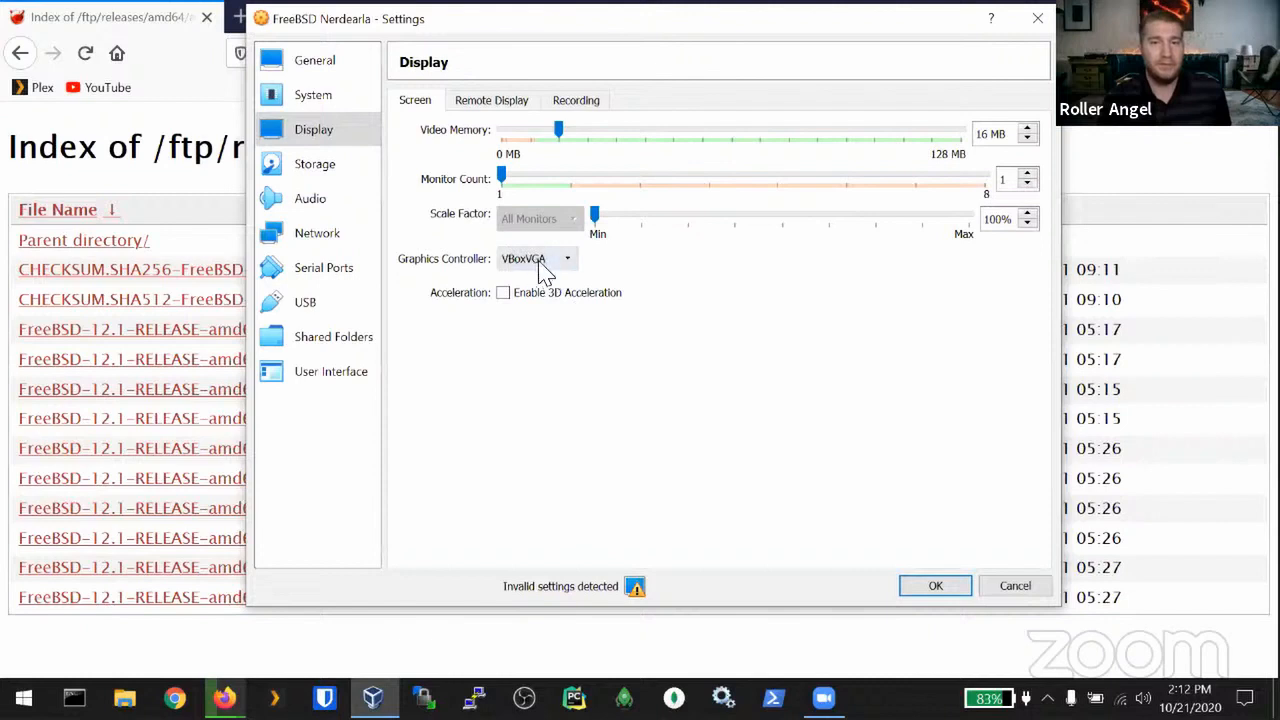
click(935, 588)
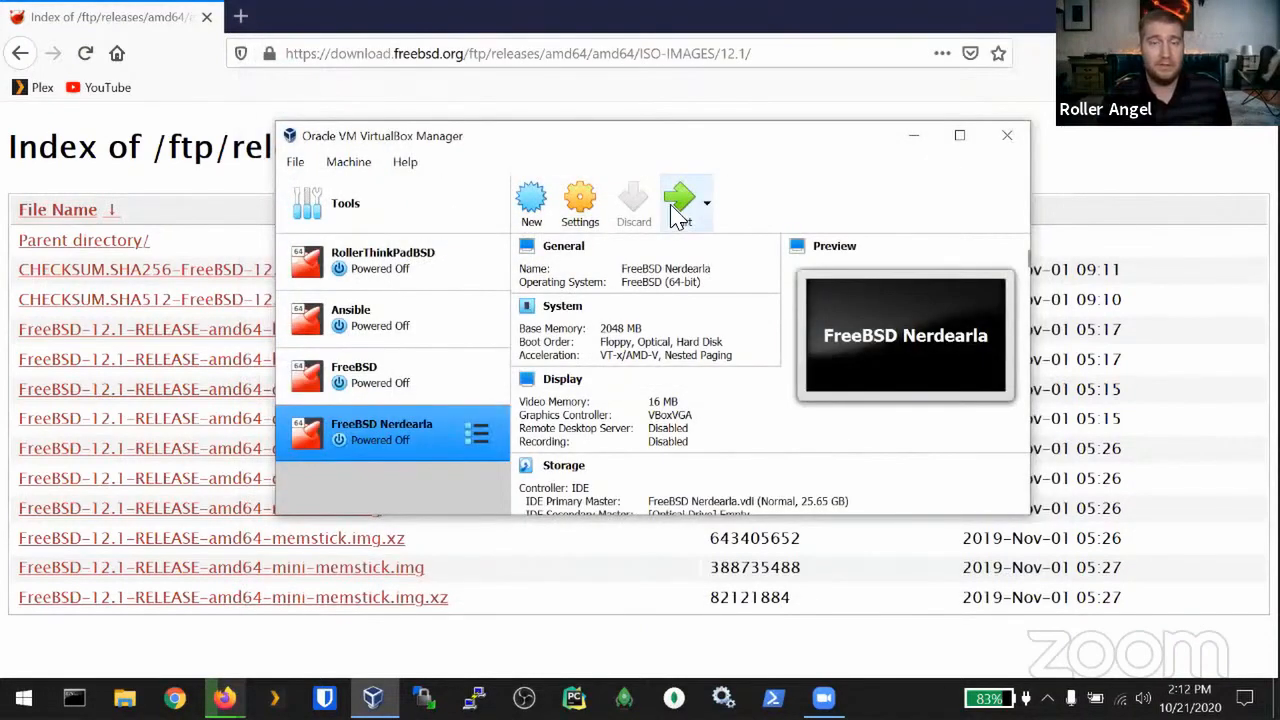
Step: Start FreeBSD Nerdearla and add the FreeBSD bootonly ISO from Documents as start-up disk
click(671, 205)
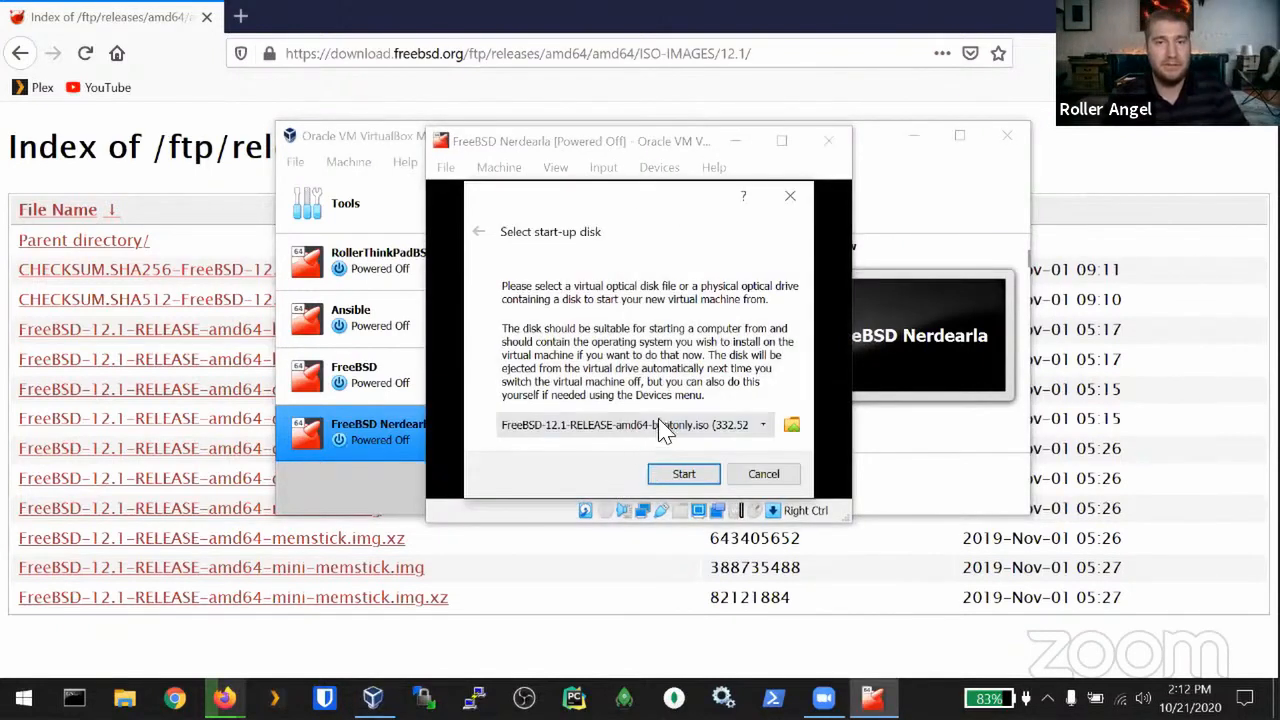
click(791, 426)
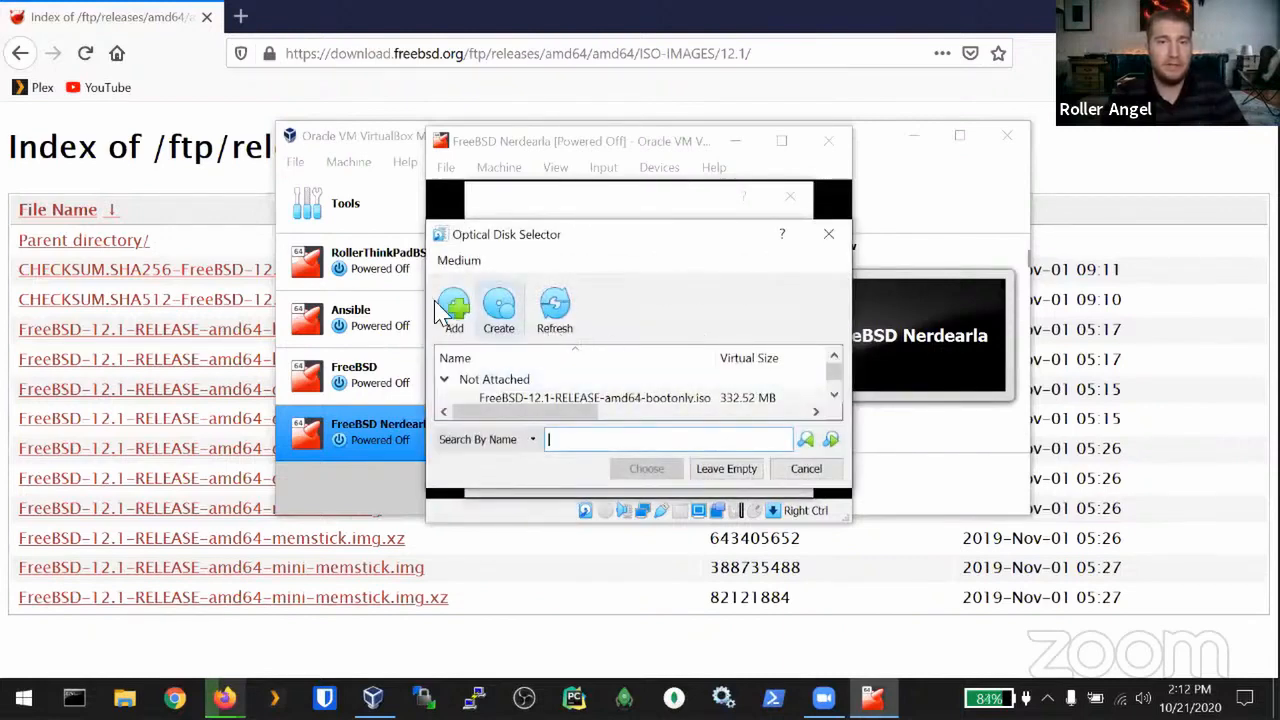
click(455, 310)
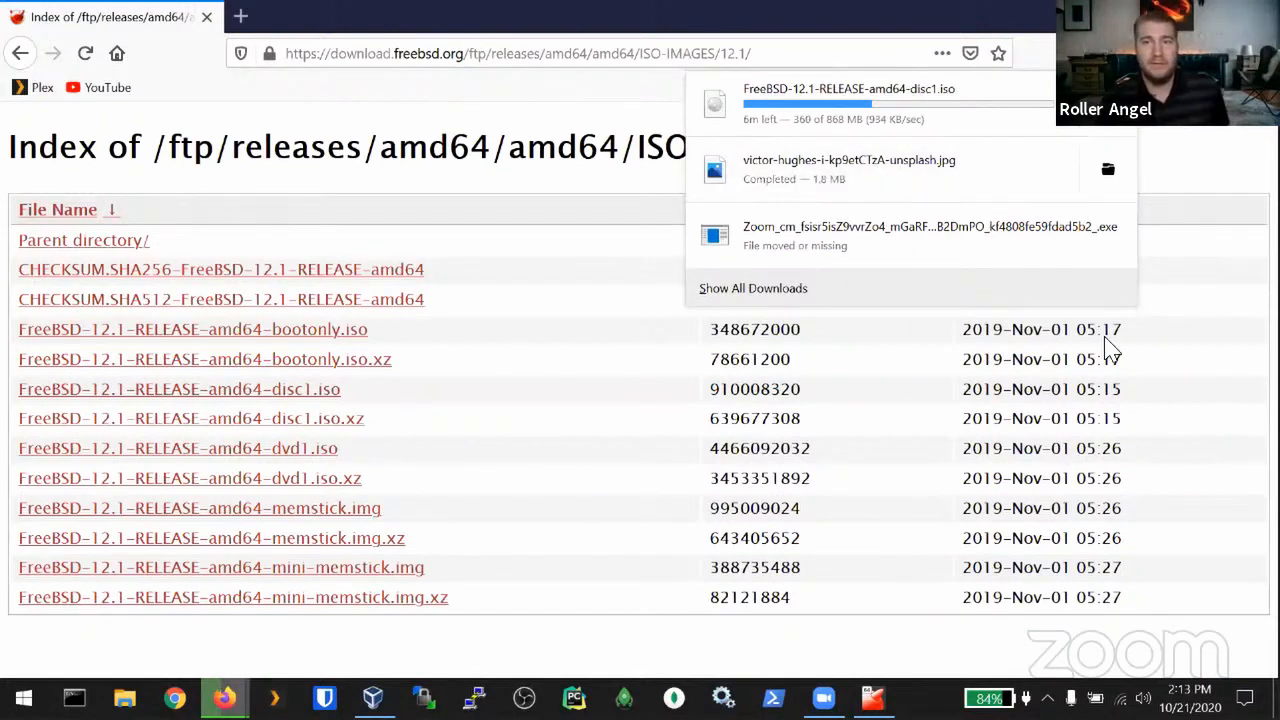
click(1112, 53)
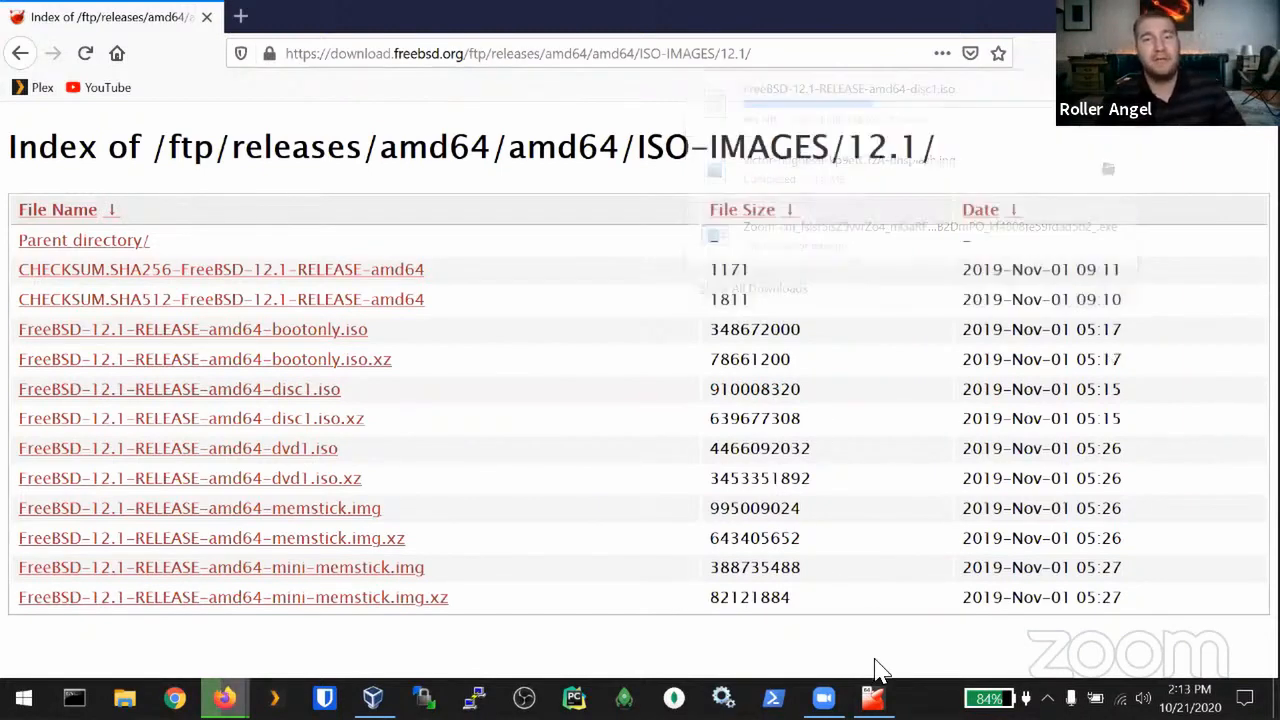
click(873, 698)
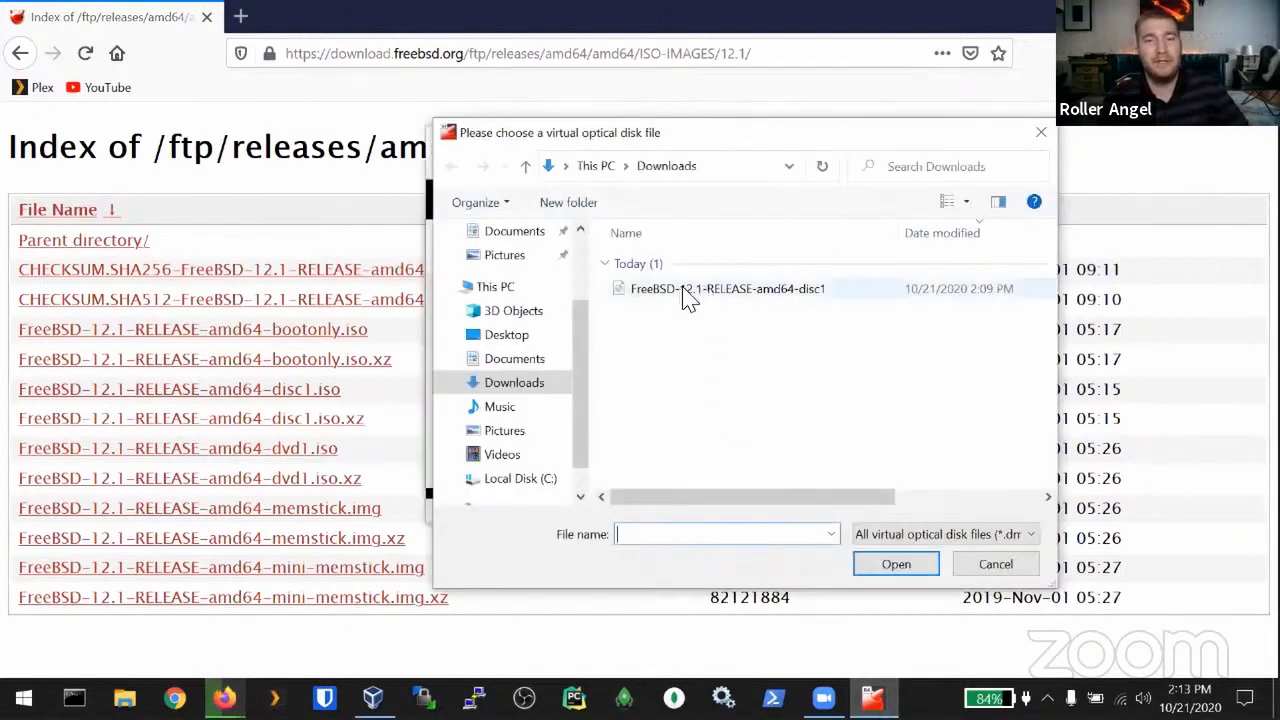
click(512, 360)
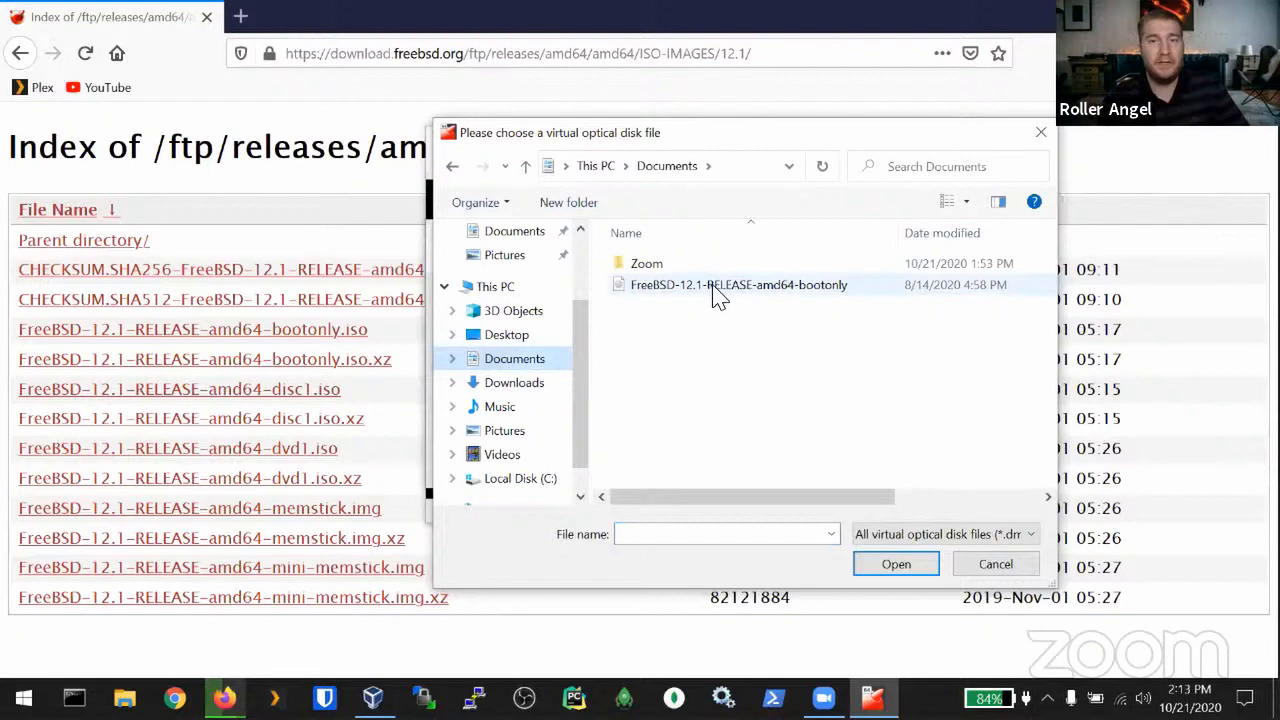
click(716, 290)
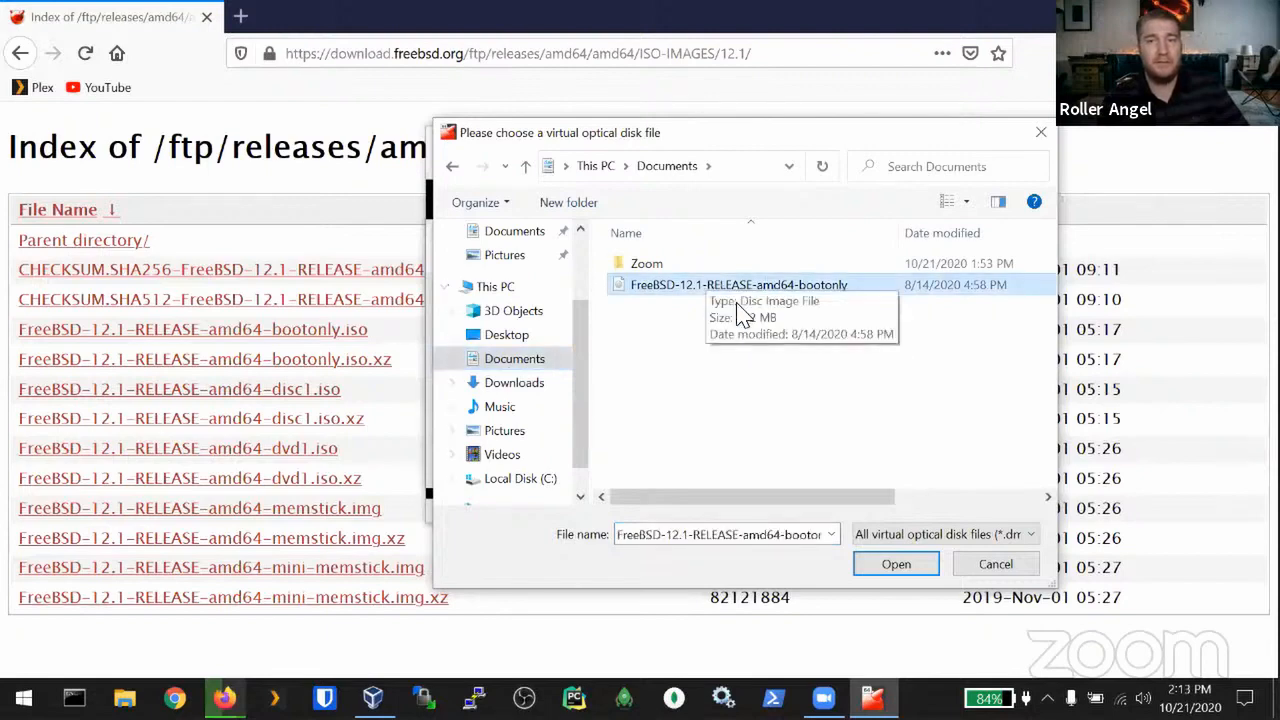
click(903, 572)
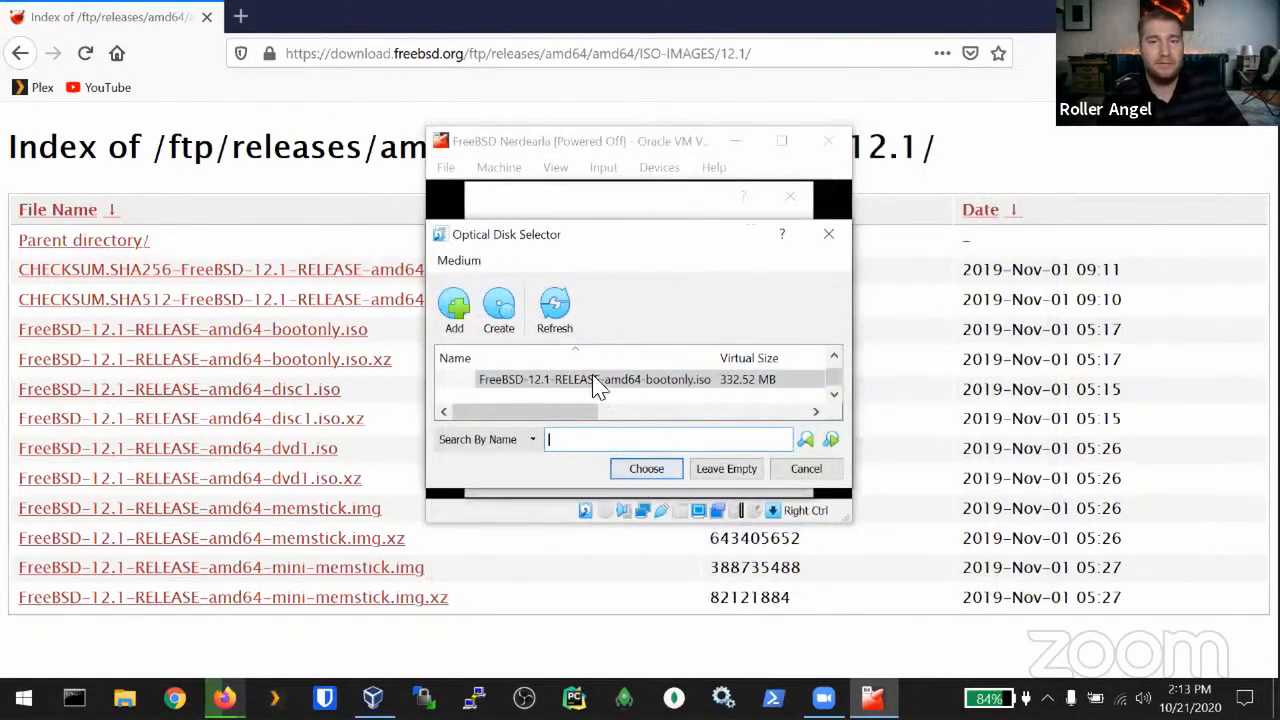
click(636, 470)
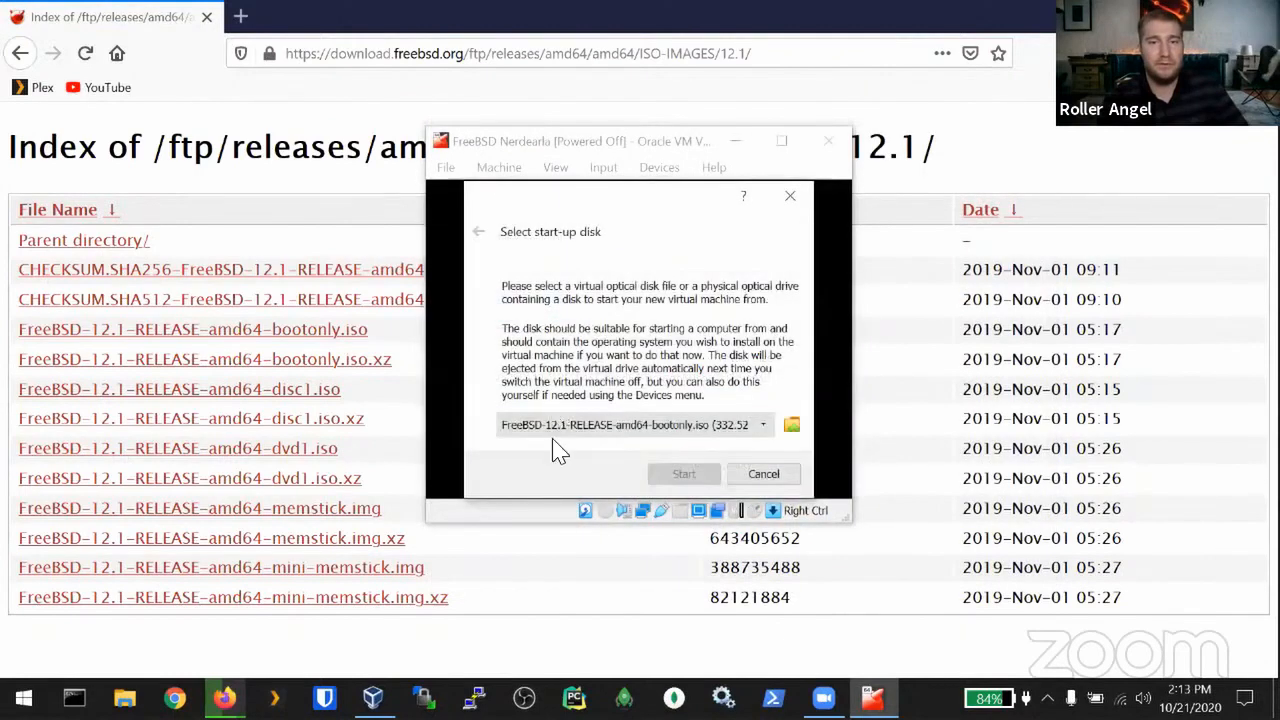
Step: Confirm the bootonly ISO in the optical disk selector, then cancel the start-up disk prompt
click(680, 430)
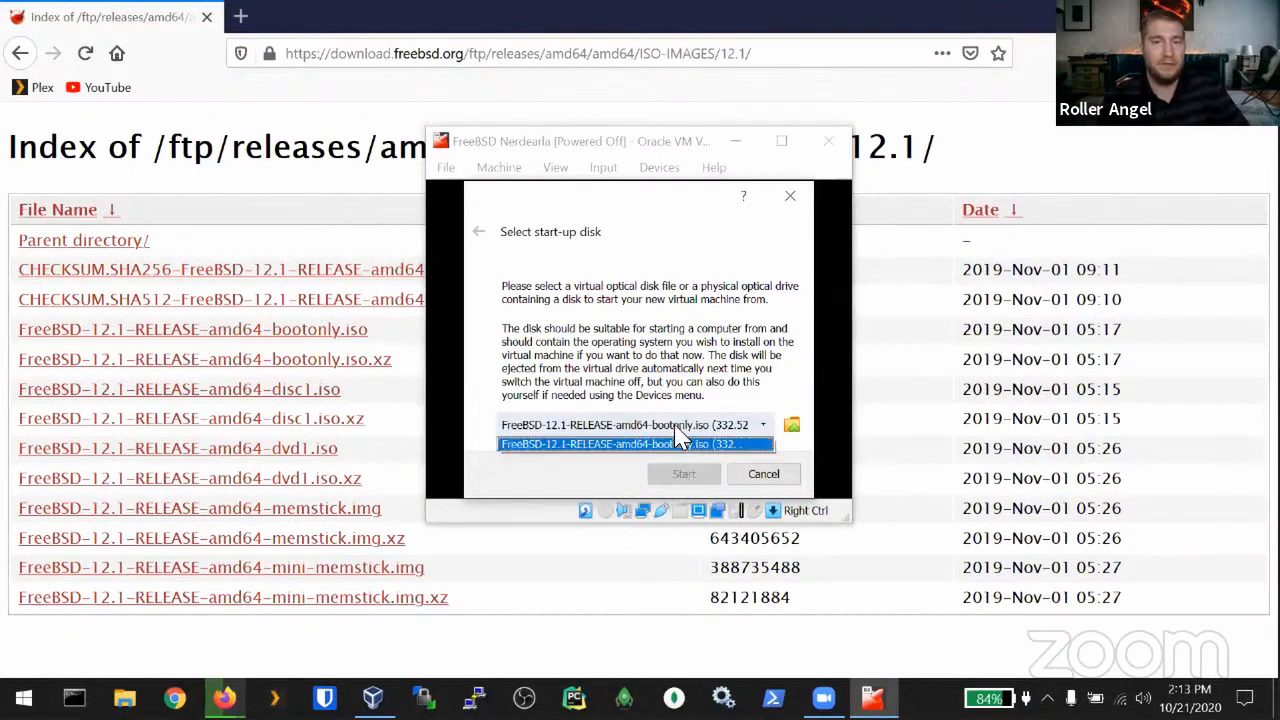
click(680, 443)
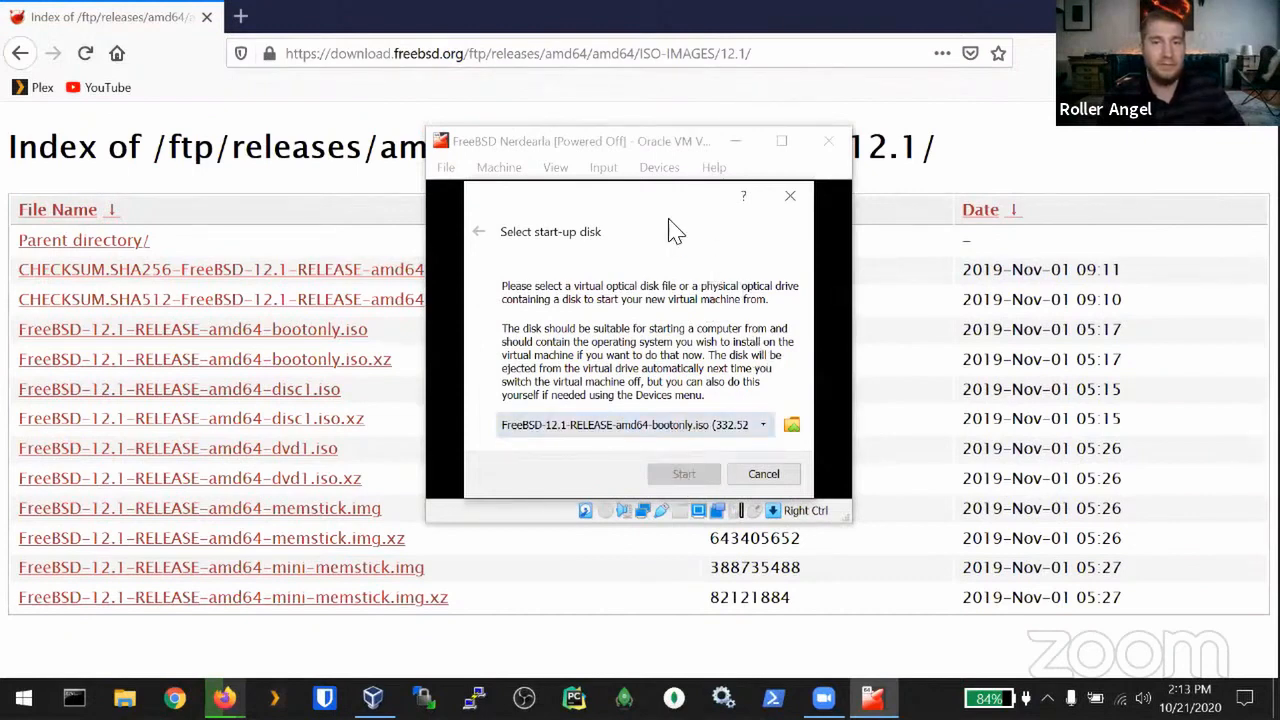
drag(620, 206, 607, 125)
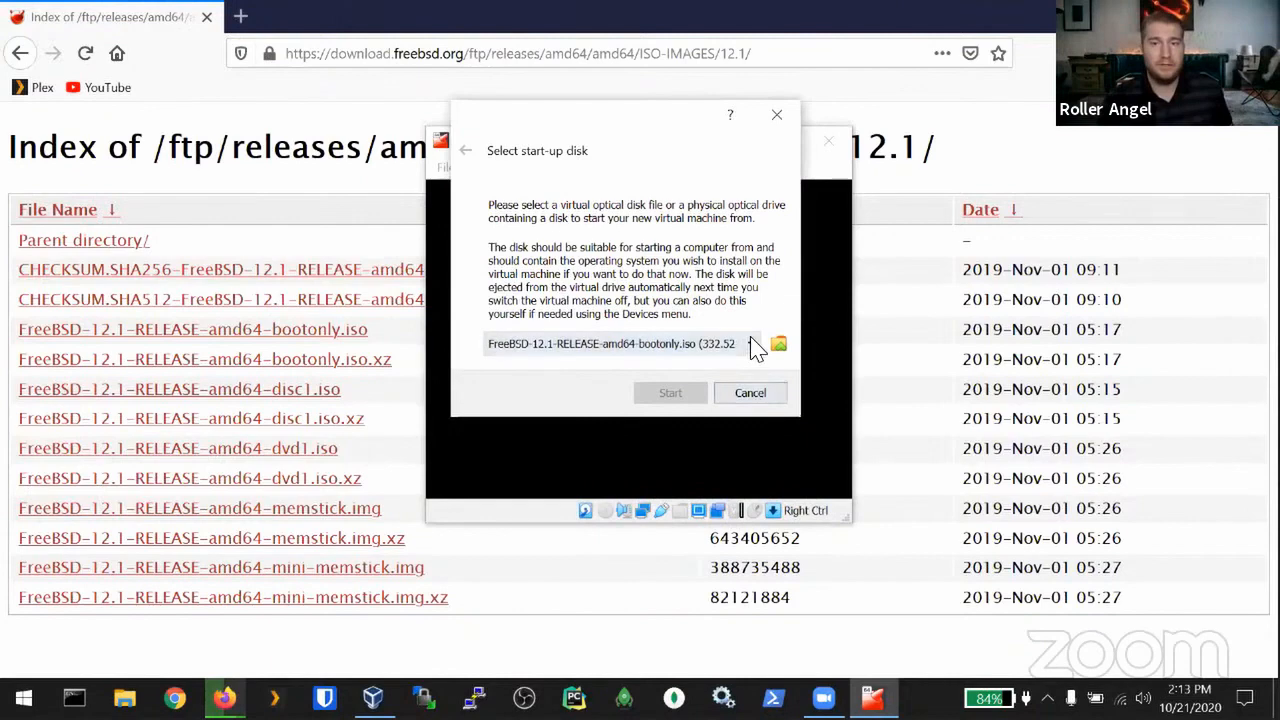
click(777, 347)
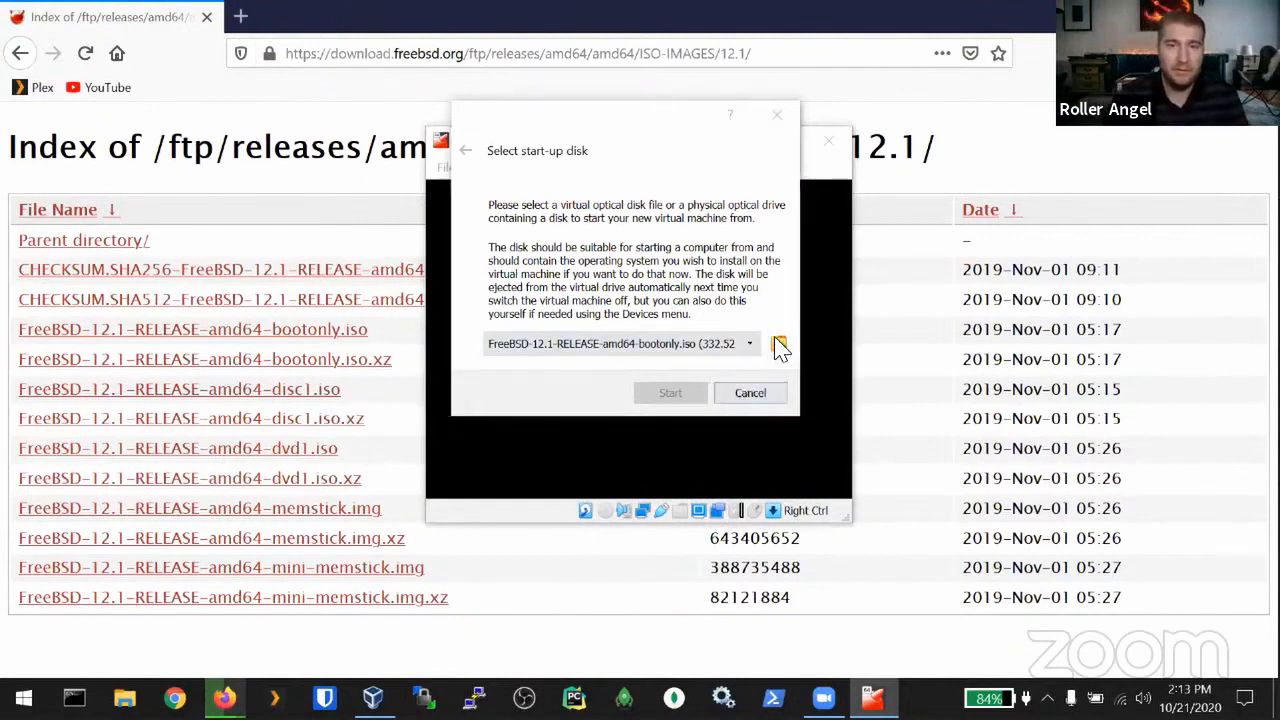
click(524, 318)
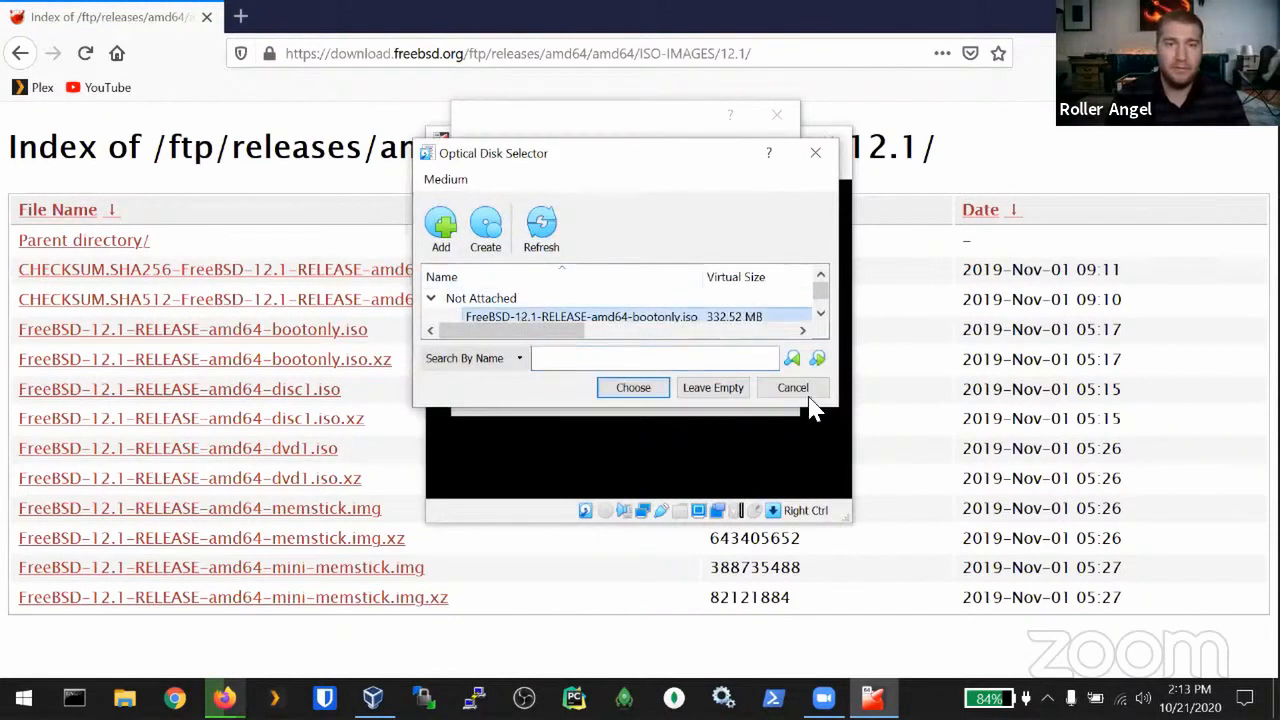
drag(836, 413, 988, 514)
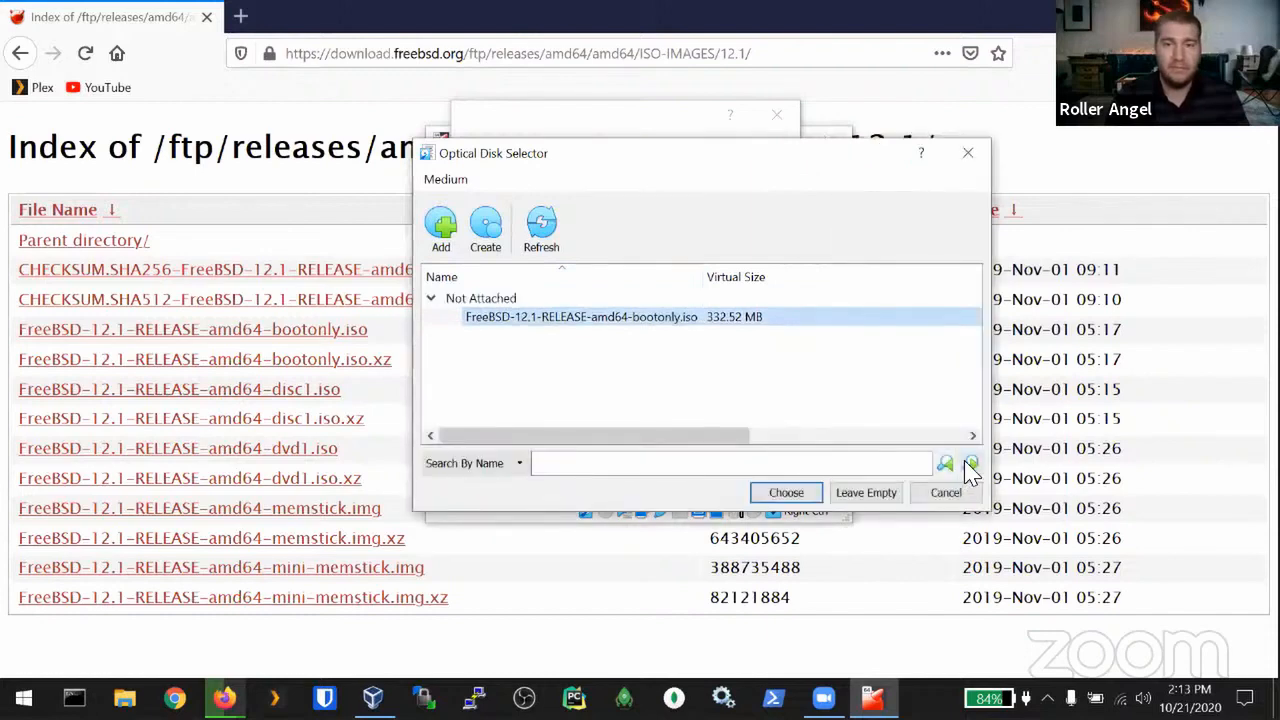
key(Return)
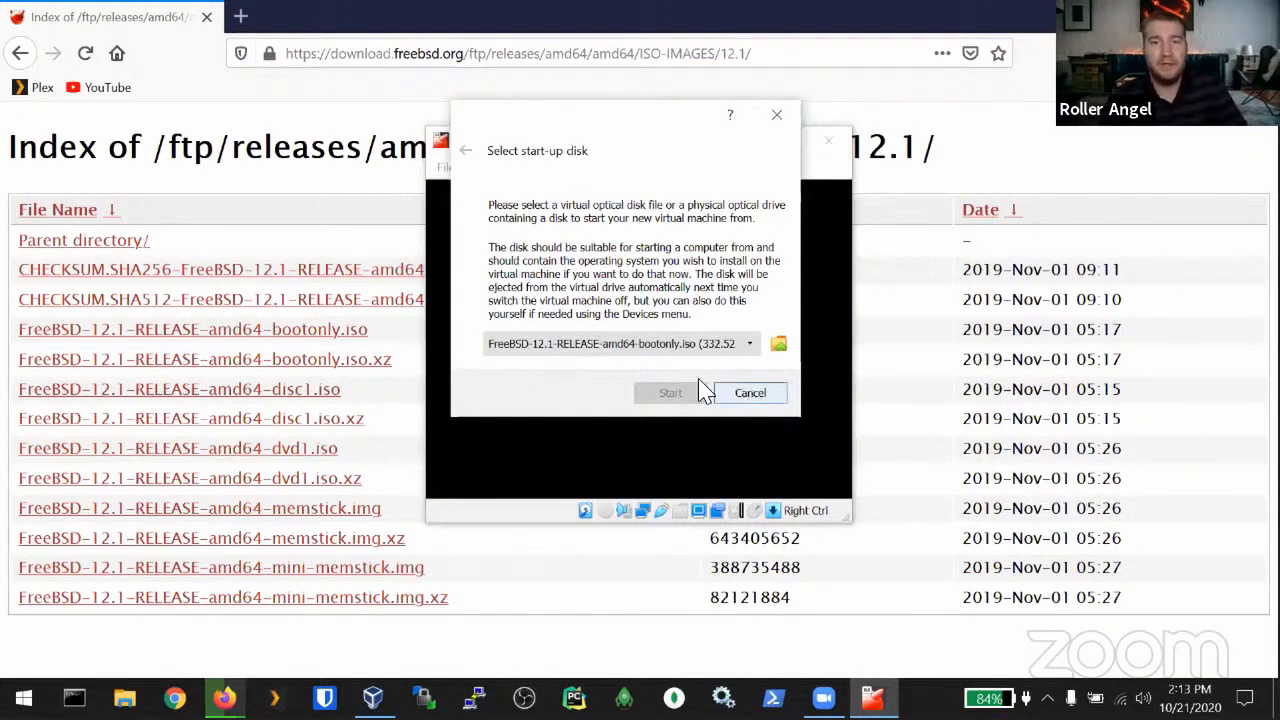
click(751, 395)
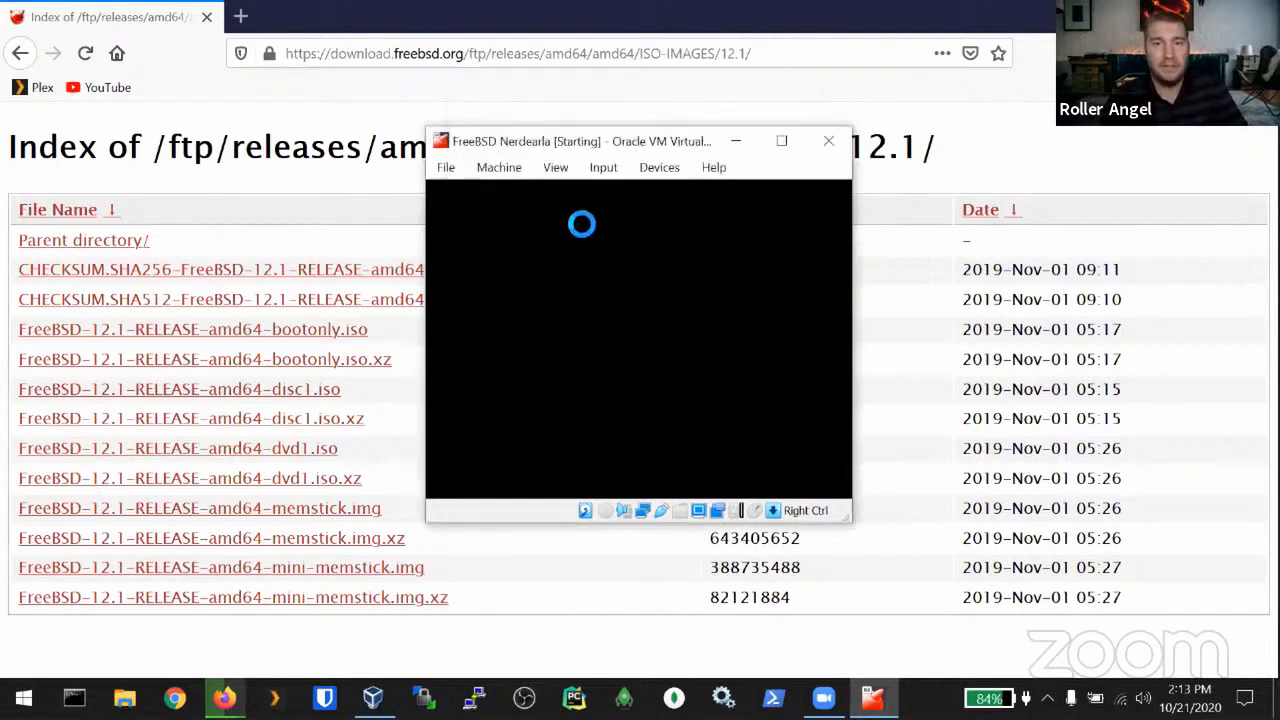
Step: Power off the running FreeBSD Nerdearla VM and return to VirtualBox Manager
click(828, 141)
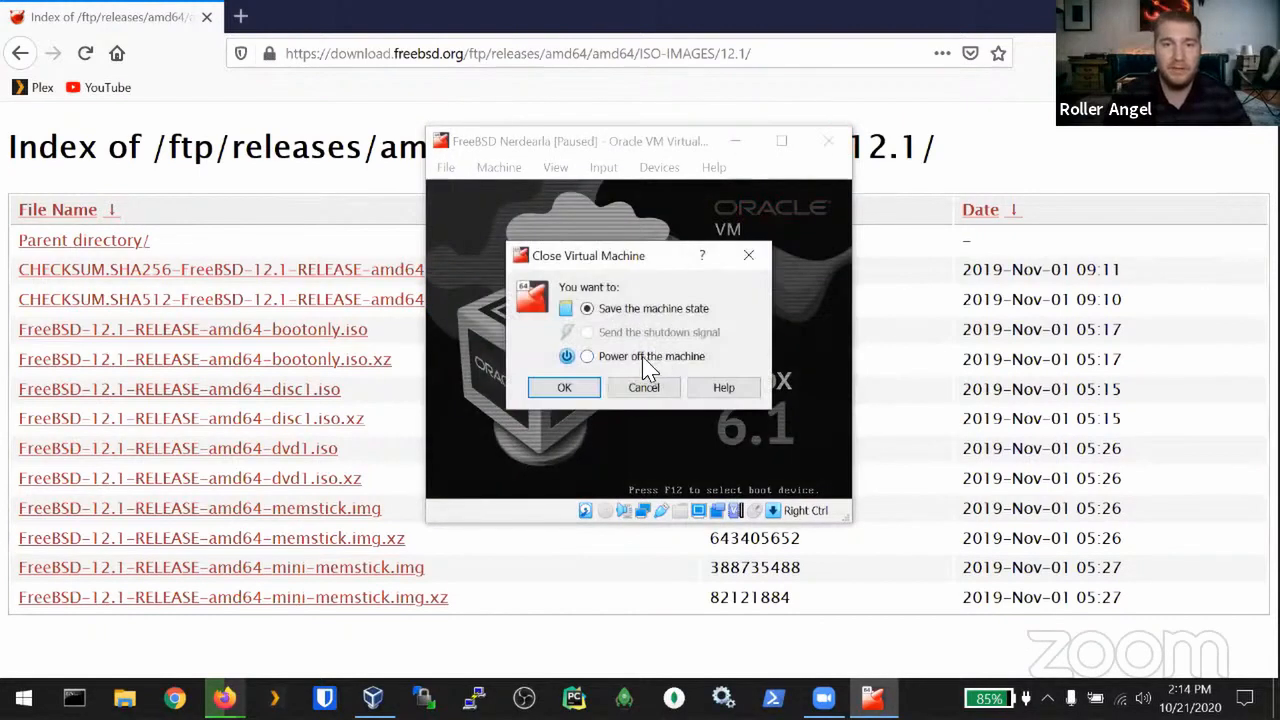
click(645, 358)
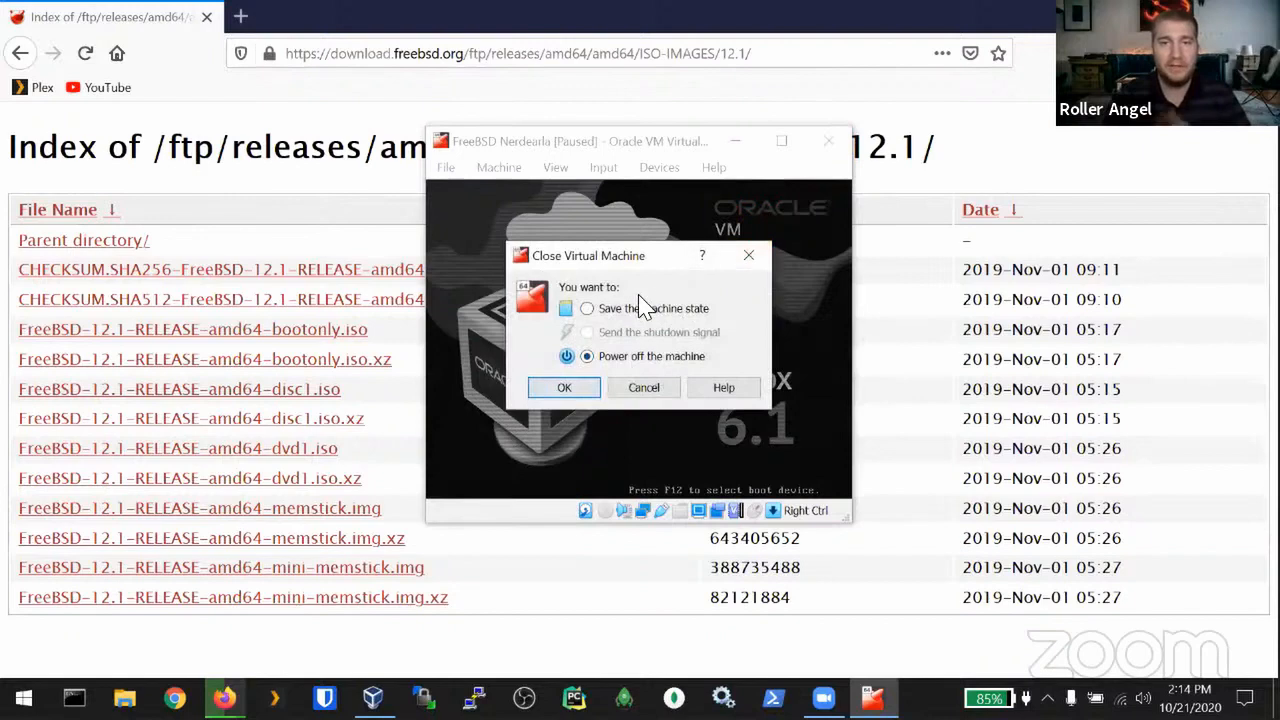
click(564, 389)
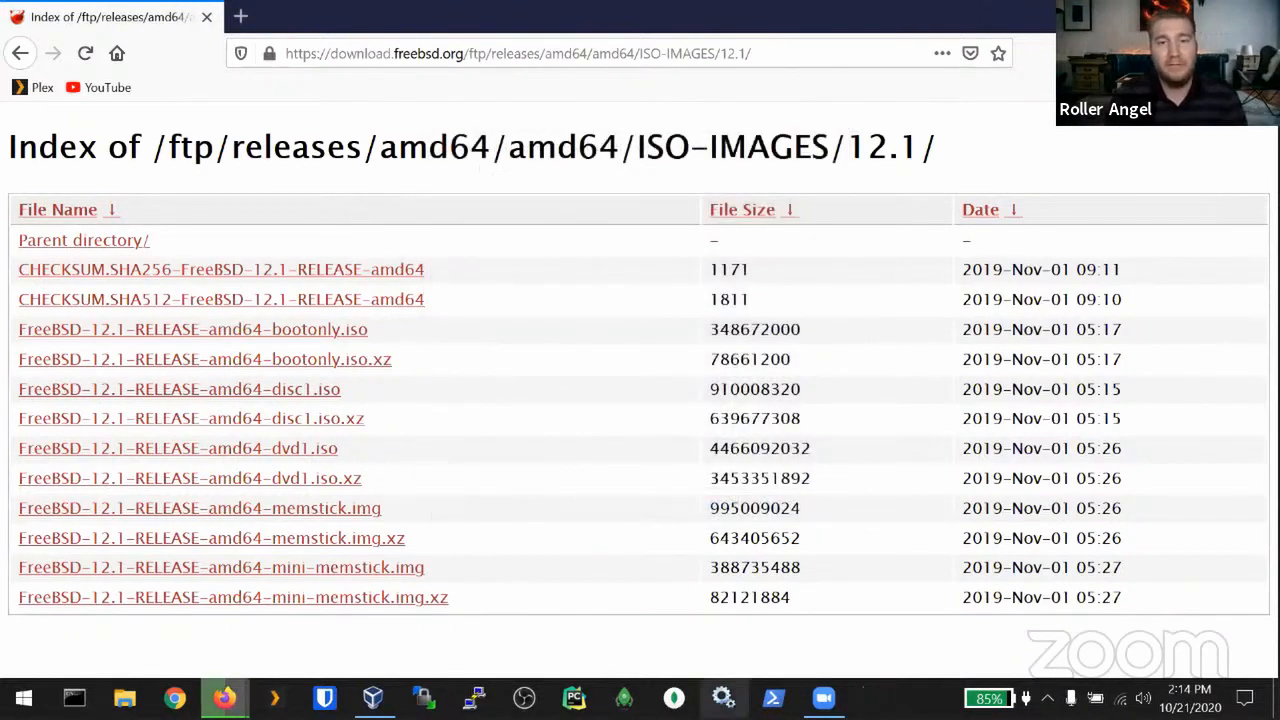
click(372, 697)
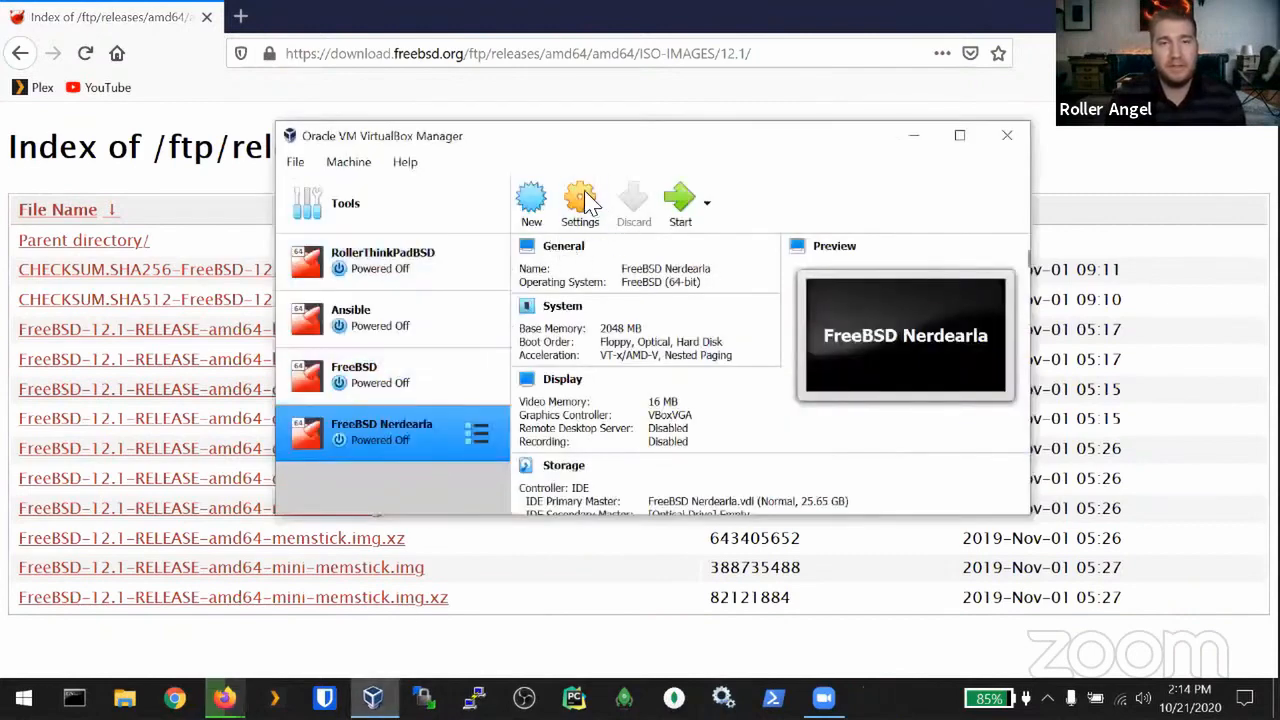
Step: Attach the FreeBSD 12.1 bootonly ISO to the empty optical drive in Storage settings
click(582, 200)
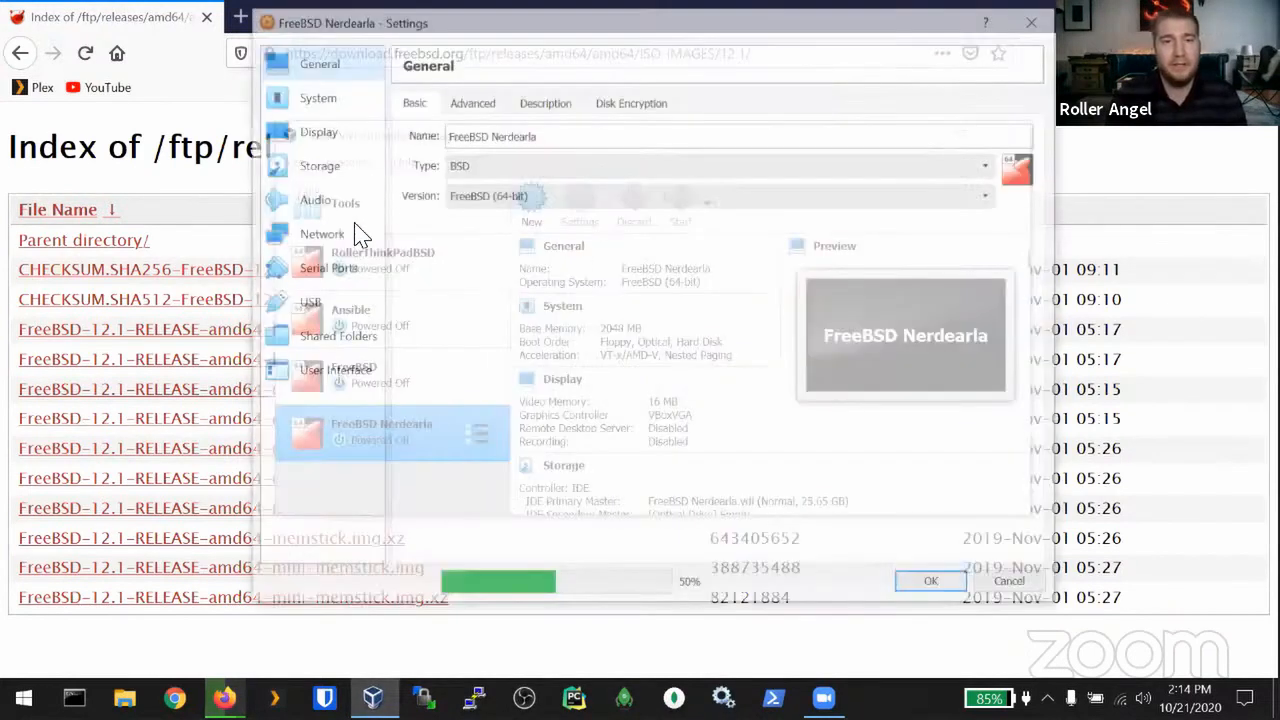
click(315, 168)
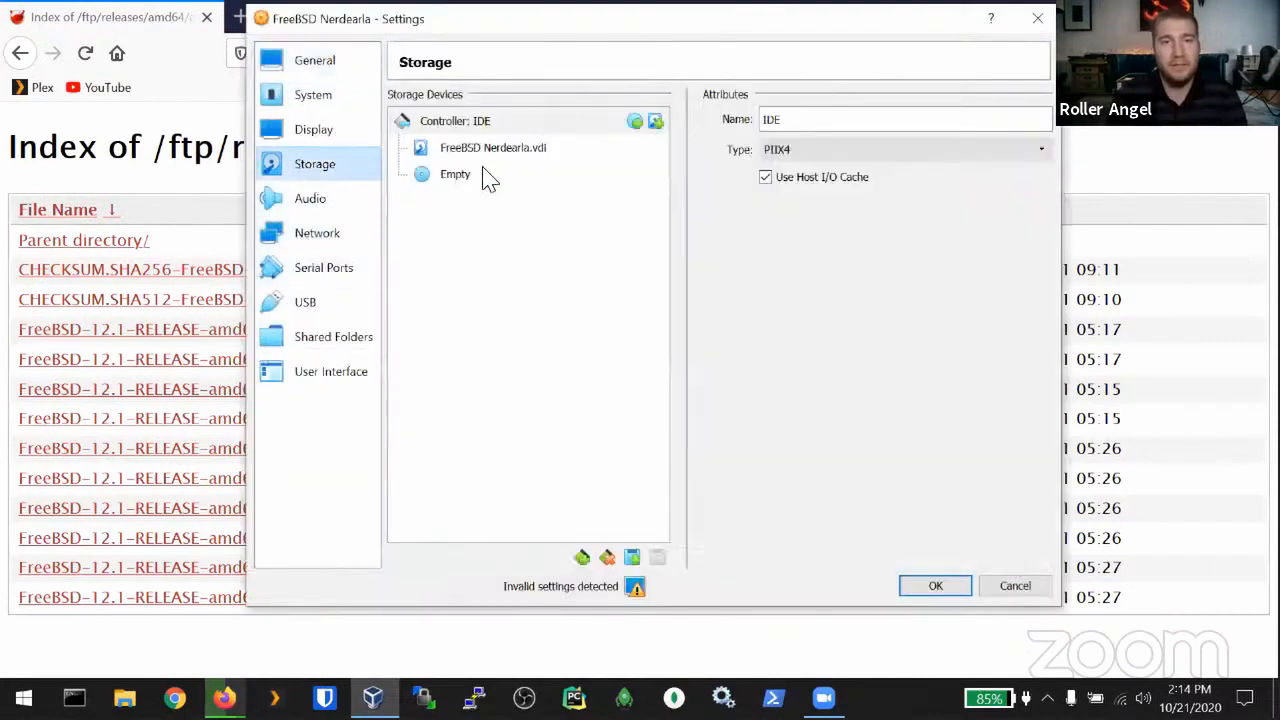
click(455, 178)
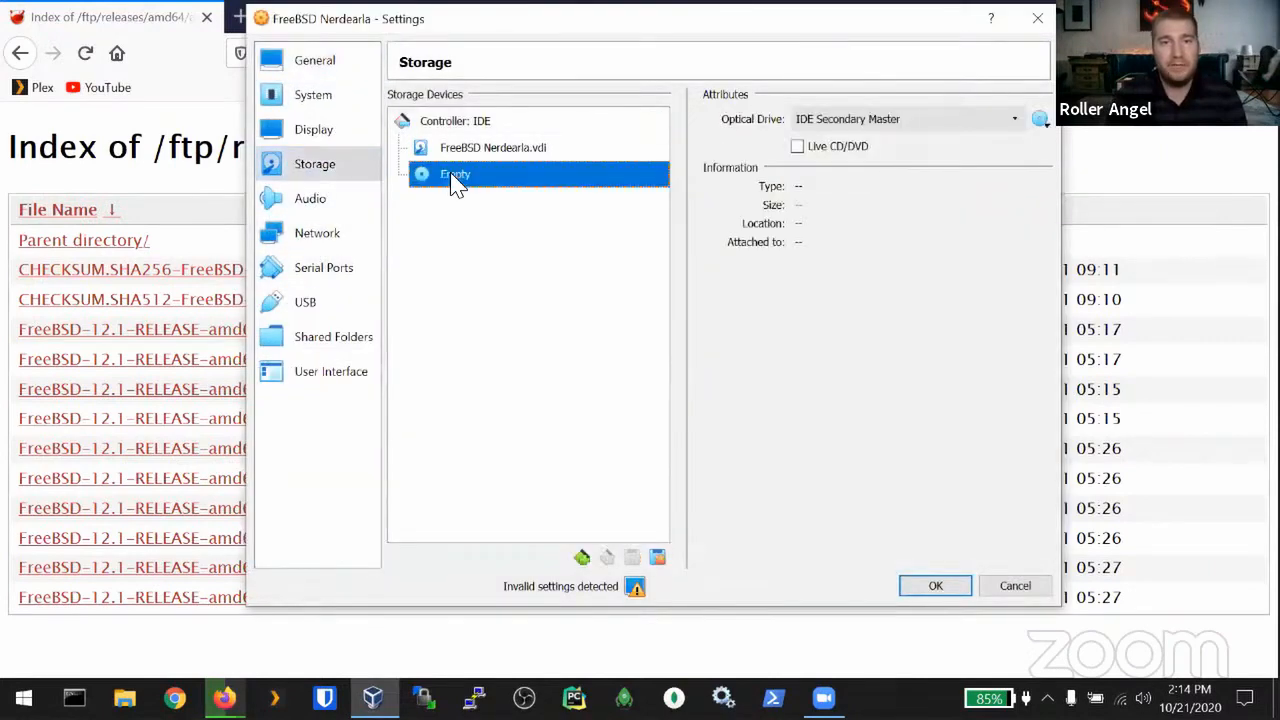
click(1041, 120)
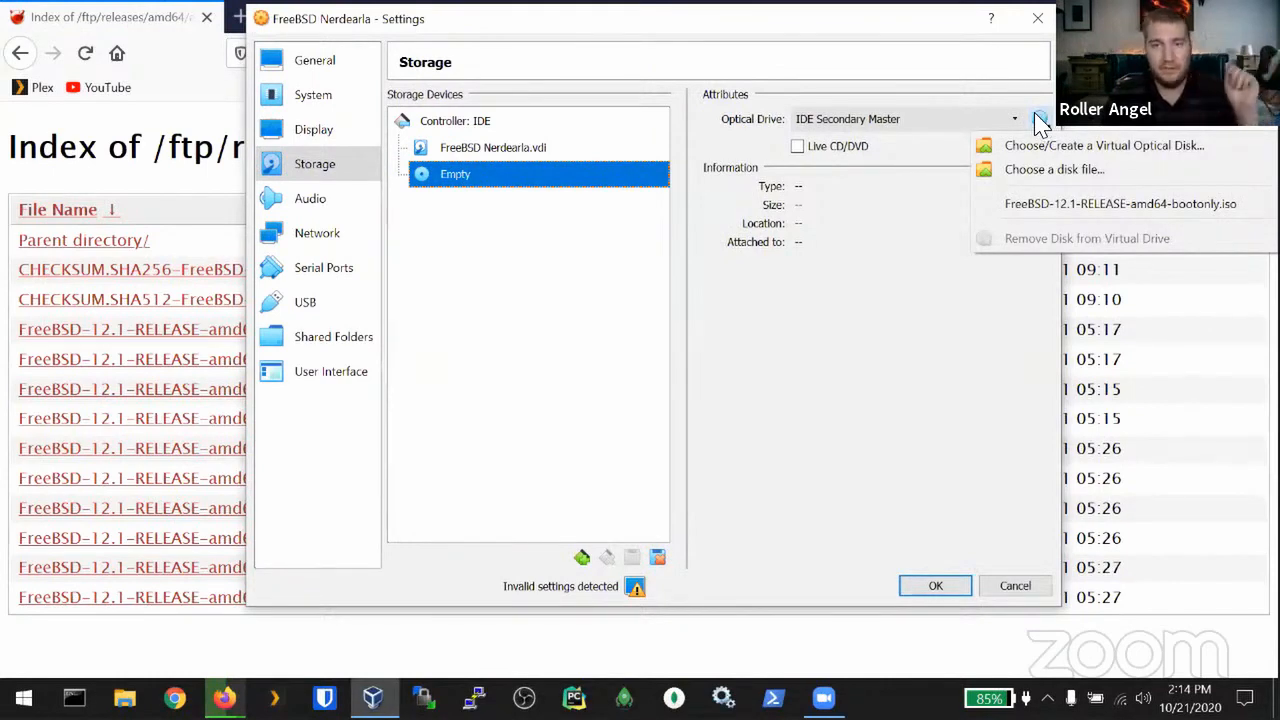
click(1082, 147)
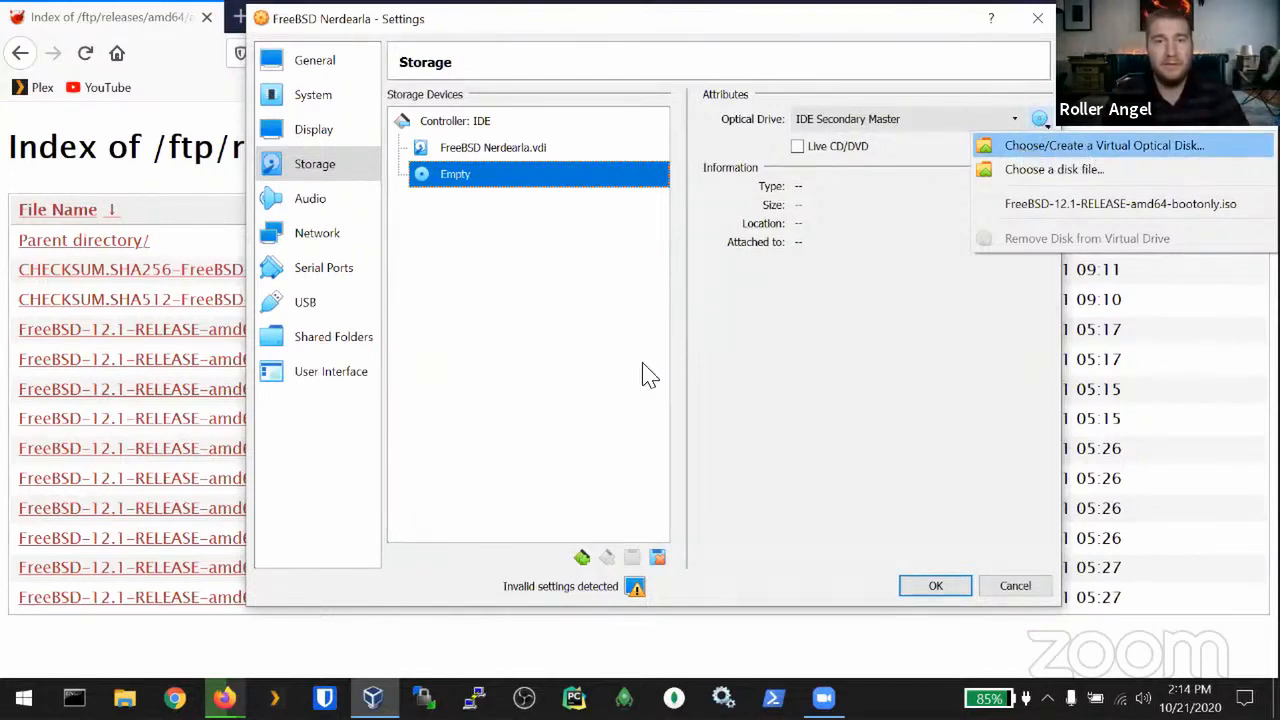
click(657, 424)
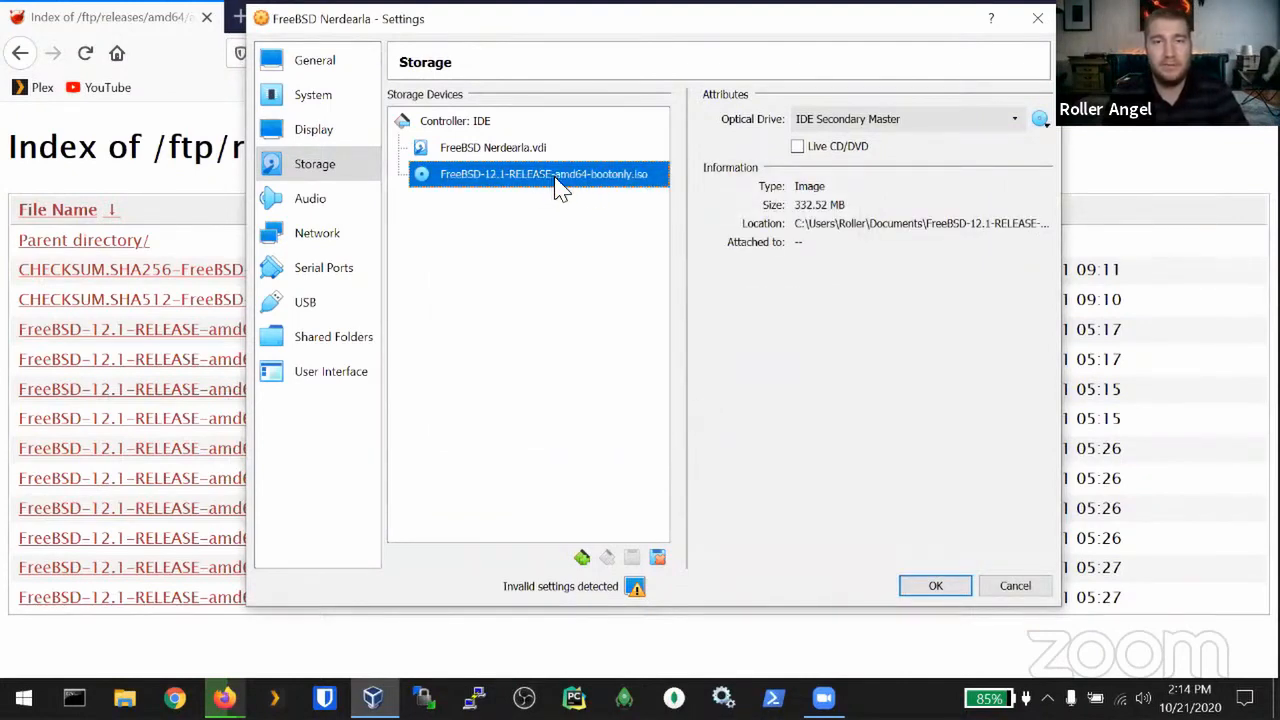
click(937, 588)
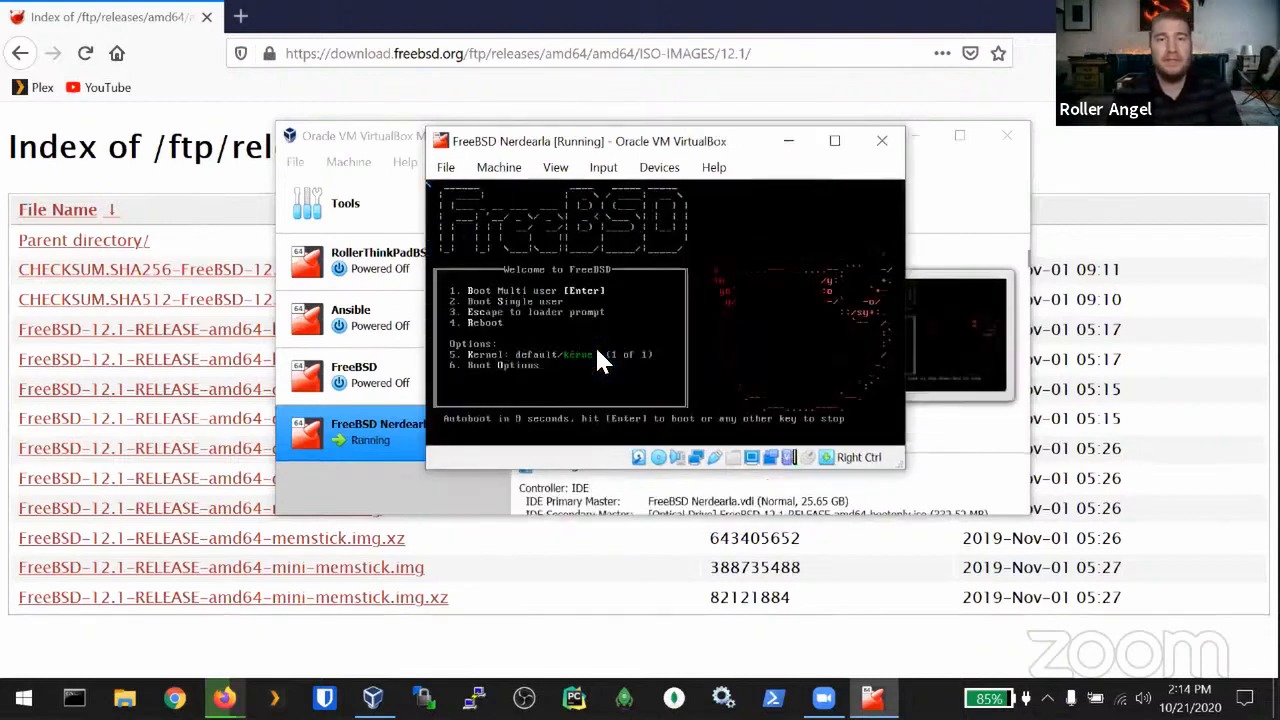
Step: Maximize the VM window and switch its display to Scaled Mode
click(834, 143)
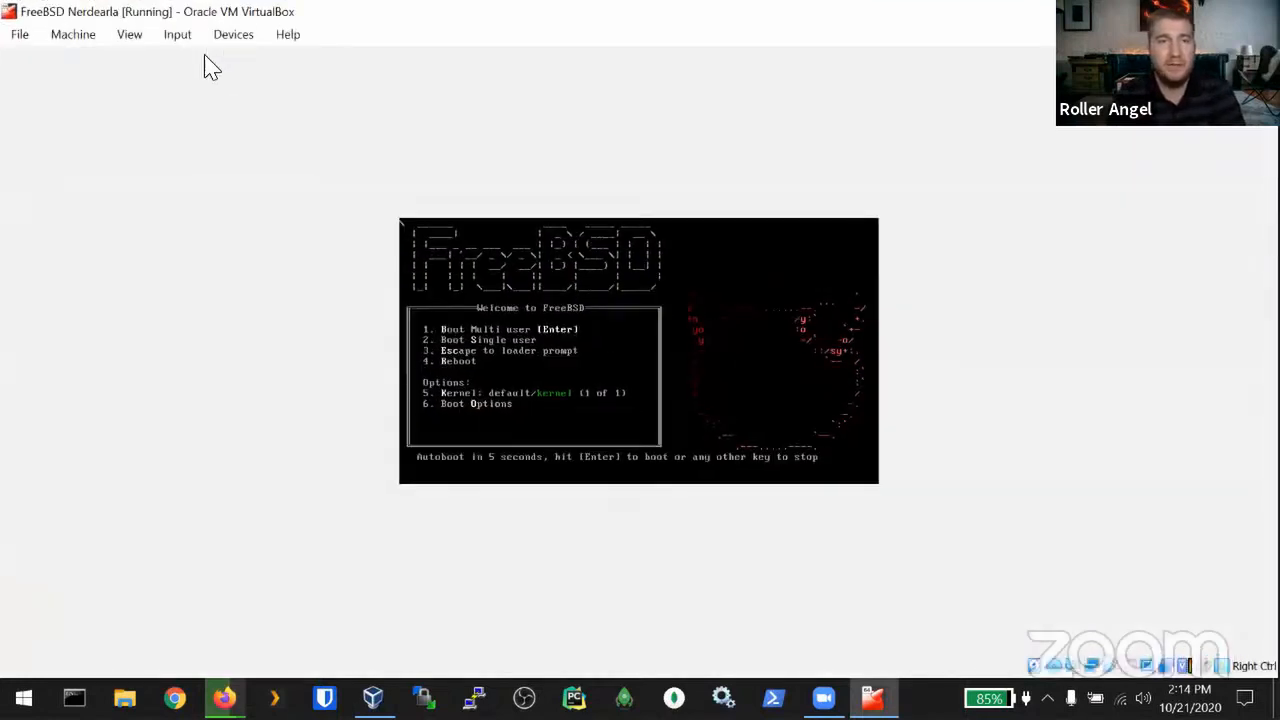
click(132, 35)
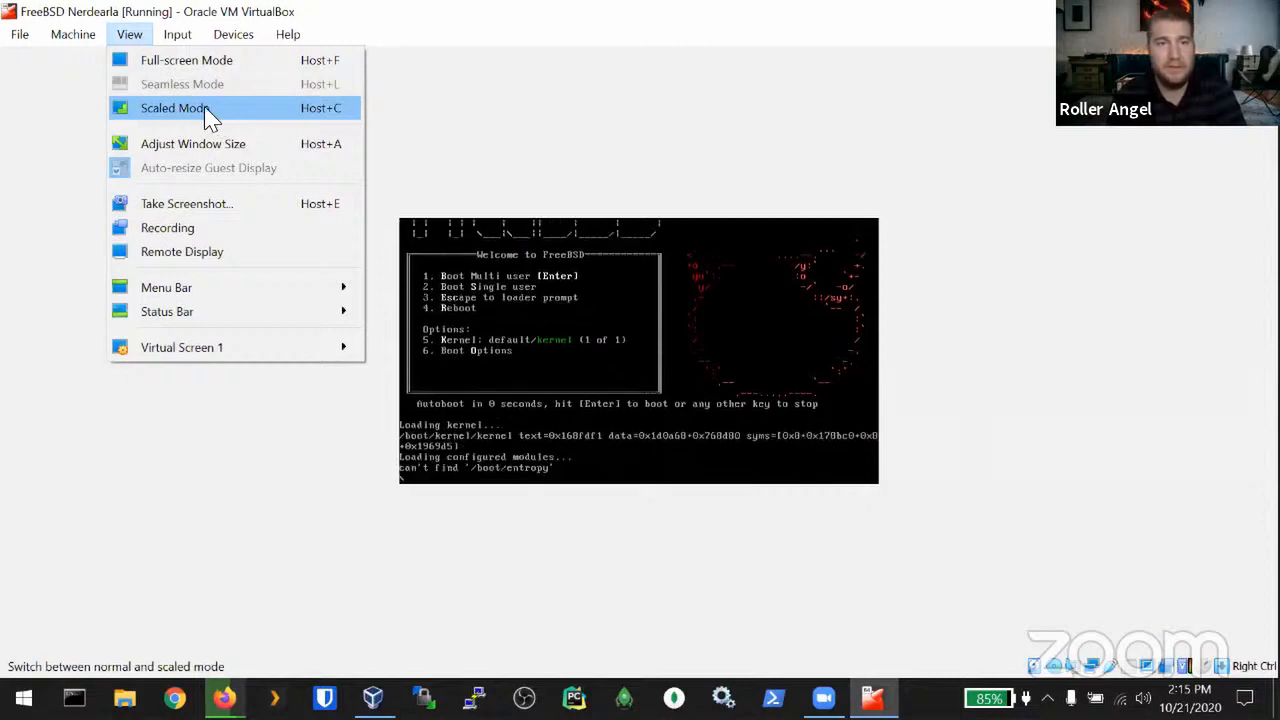
click(210, 112)
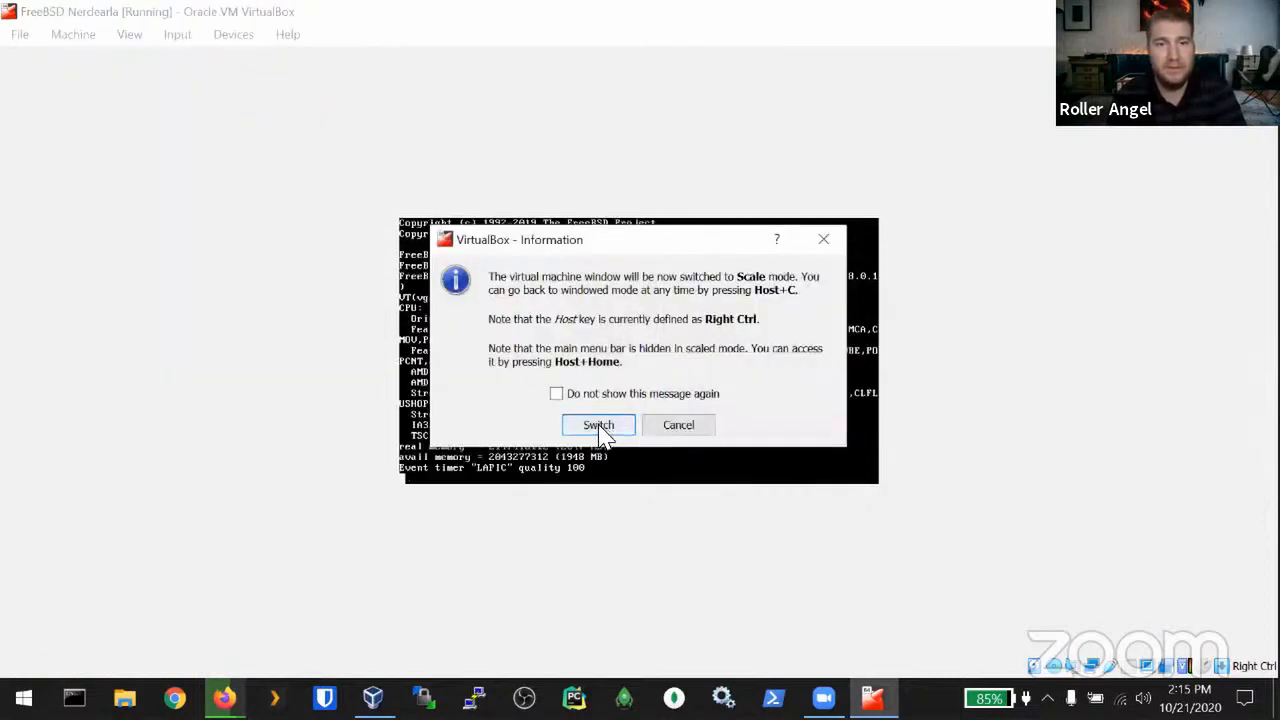
click(599, 426)
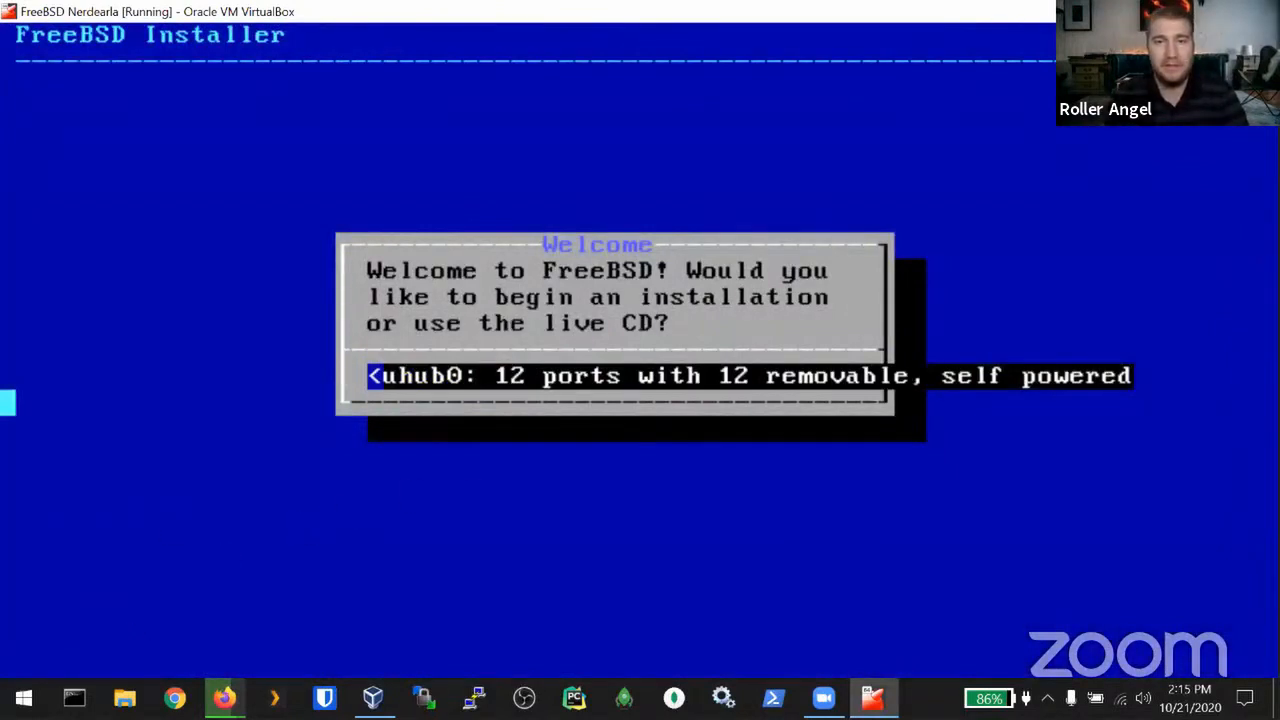
Step: Choose Install on the FreeBSD installer's welcome screen to start the installation
key(Right)
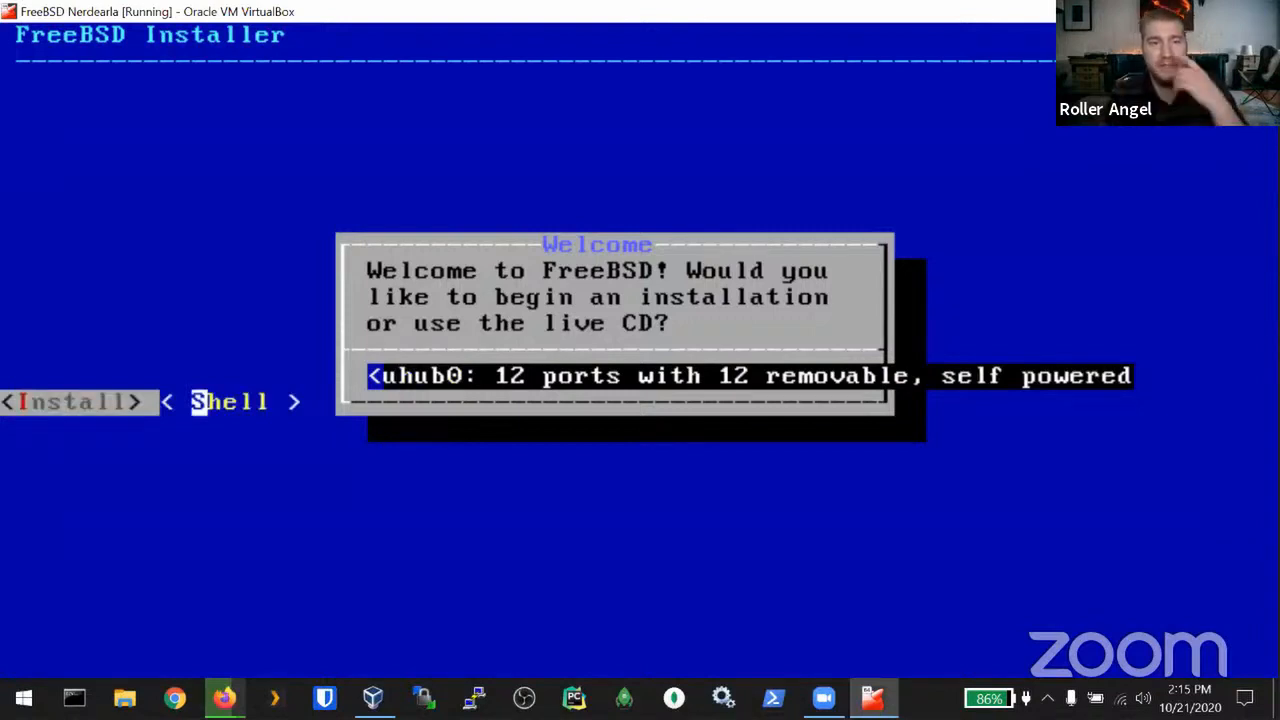
key(Left)
key(Right)
key(Right)
key(Right)
key(Left)
key(Left)
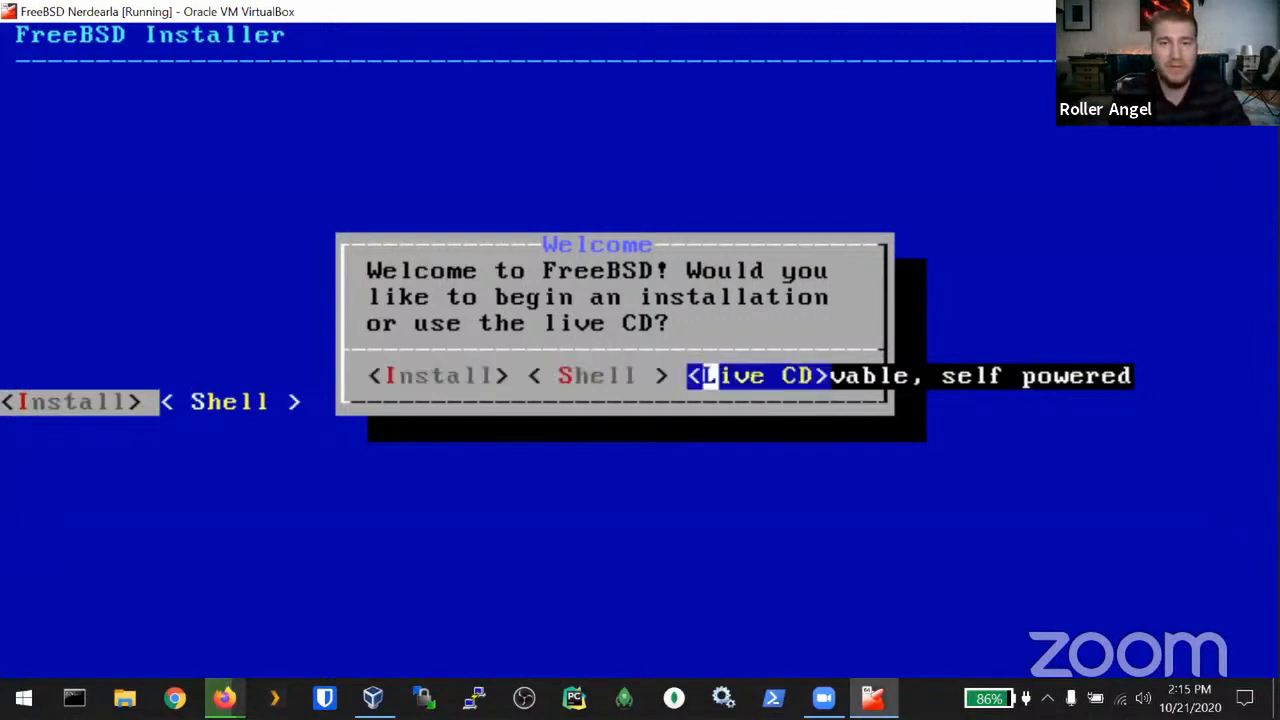
key(Right)
key(Left)
key(Left)
key(Left)
key(Left)
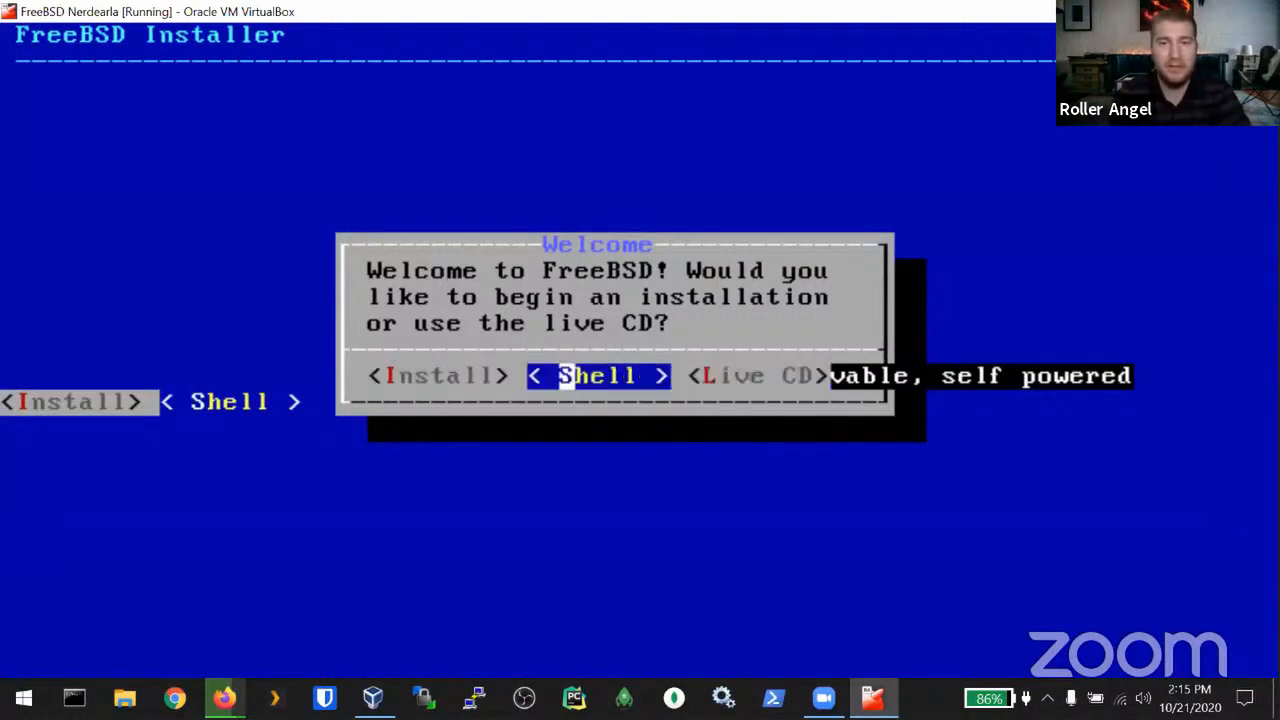
key(Left)
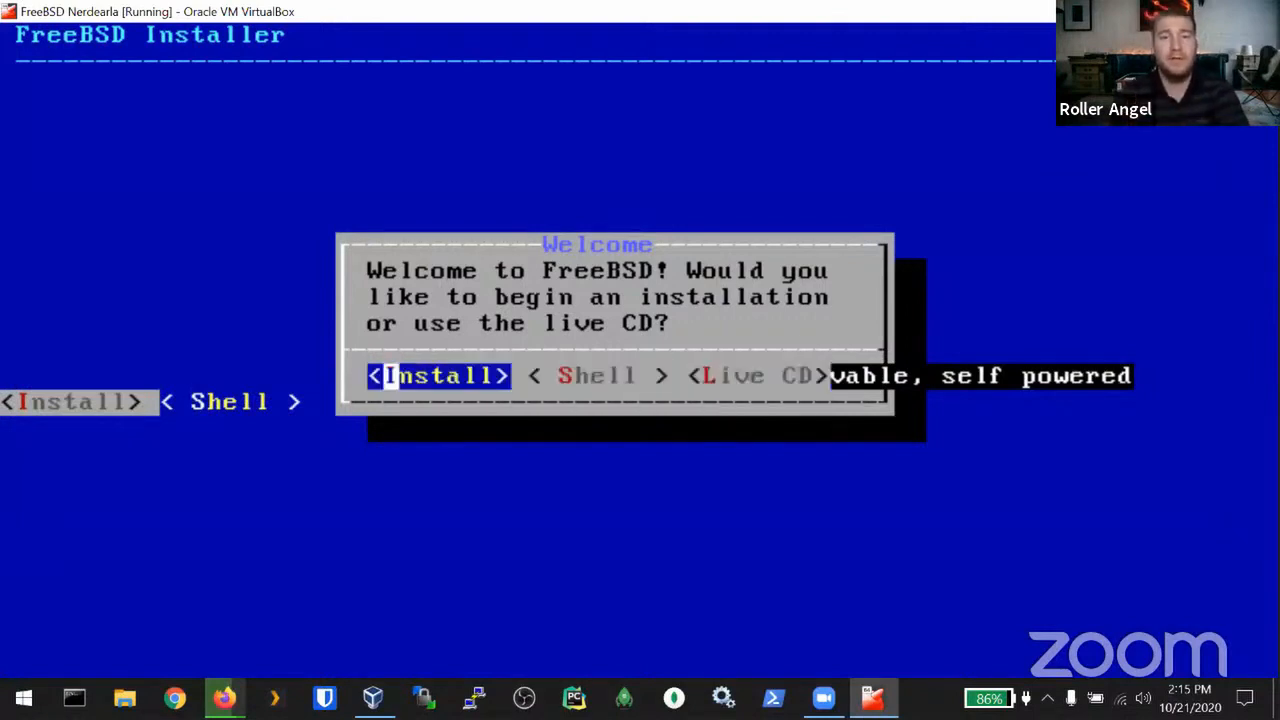
key(Right)
key(Right)
key(Left)
key(Left)
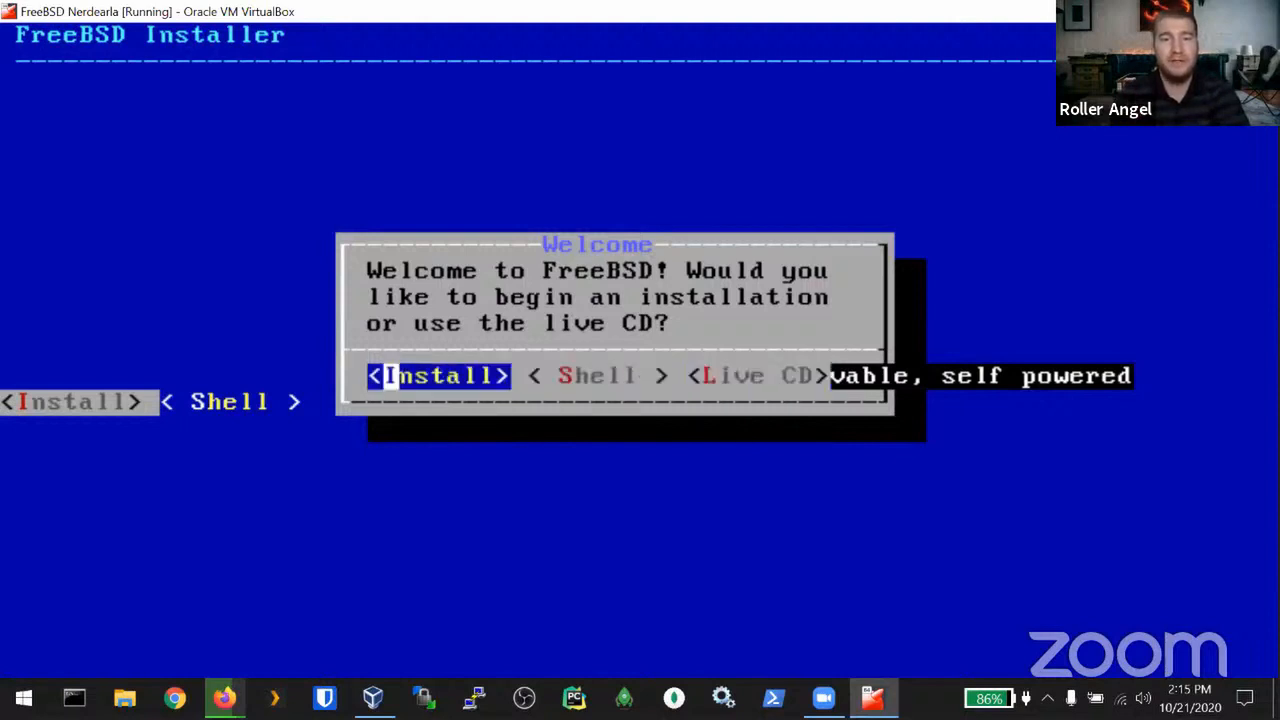
key(Right)
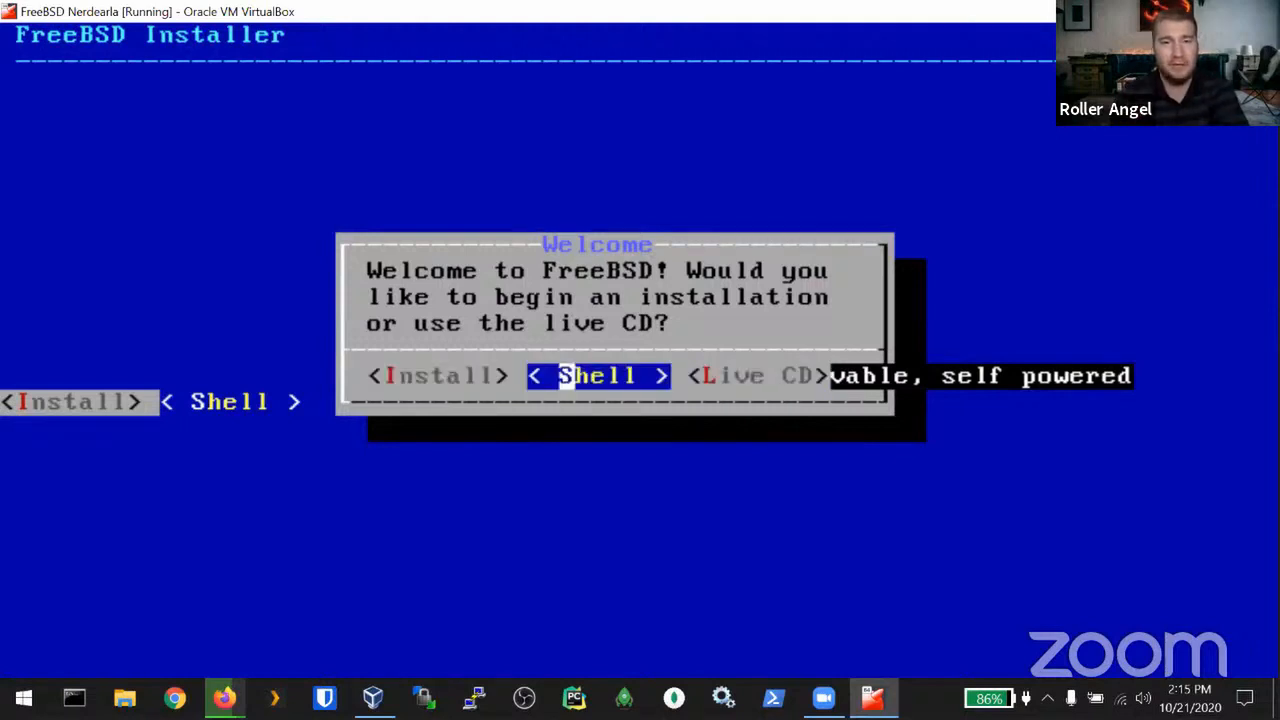
key(Left)
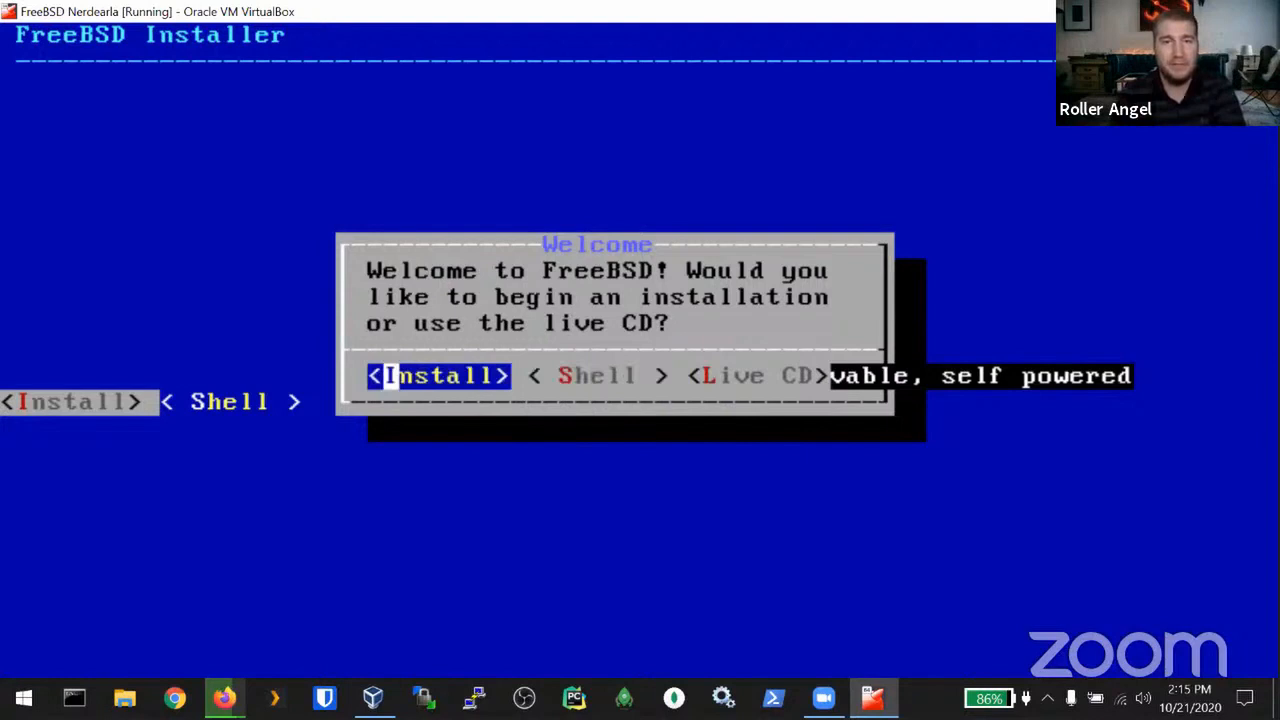
key(Return)
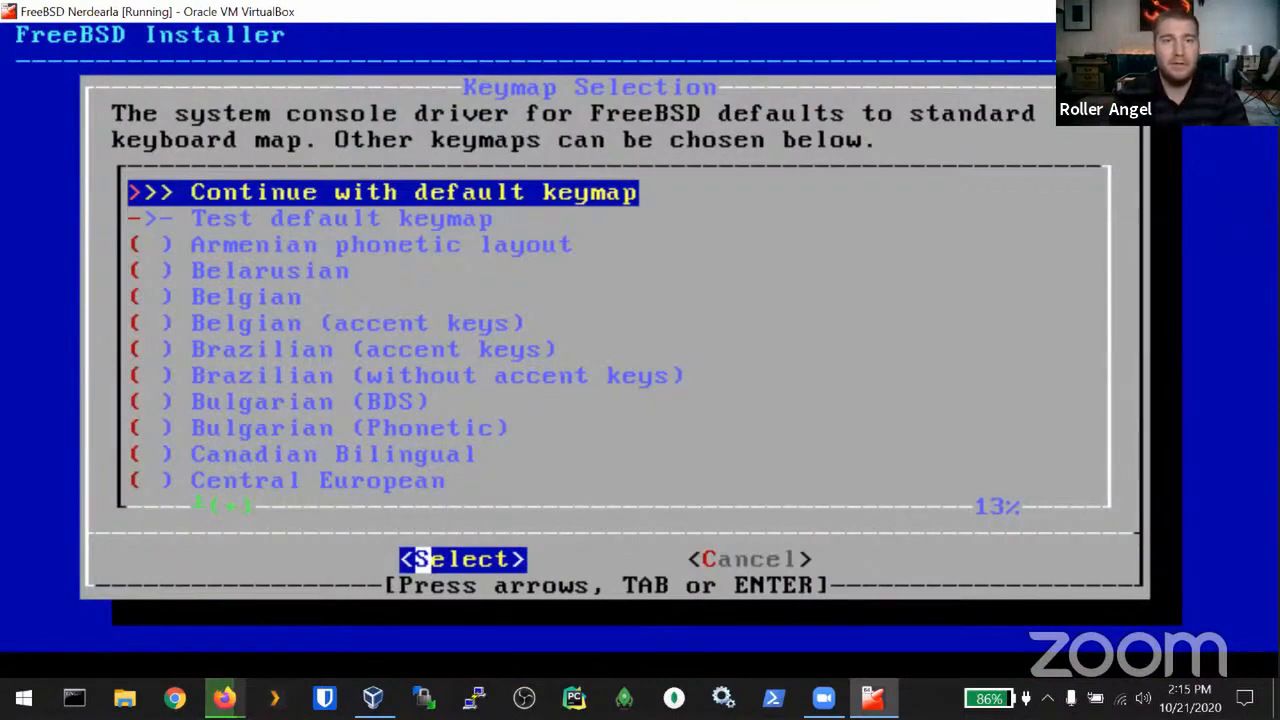
Step: Keep the default keymap, set hostname freebsd-nerdearla, and accept the default optional components
key(Return)
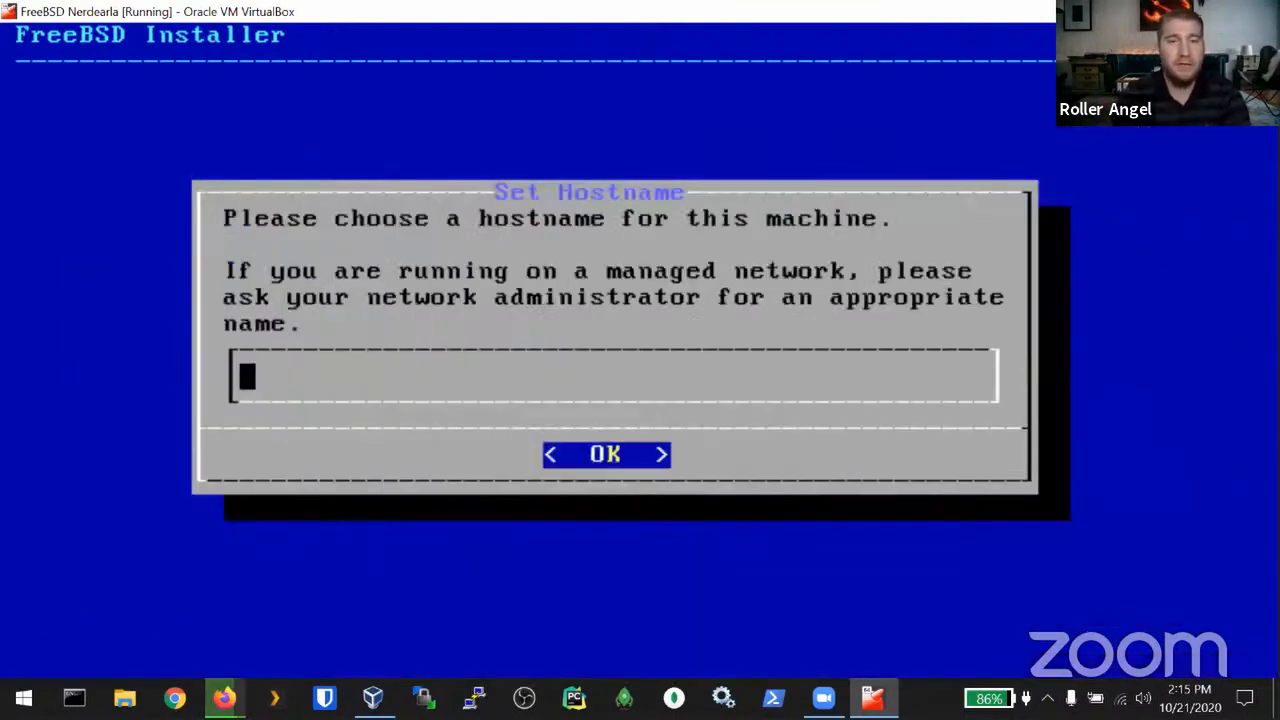
text(freebsd-ne)
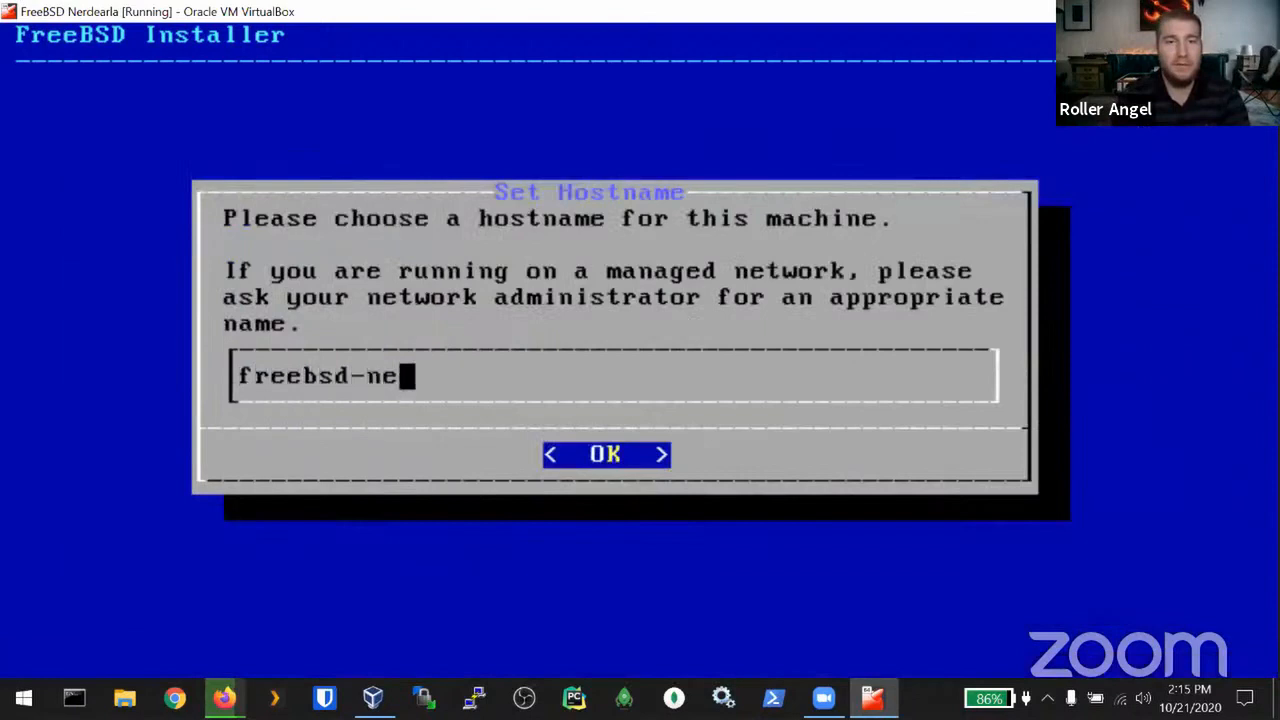
text(rdearla)
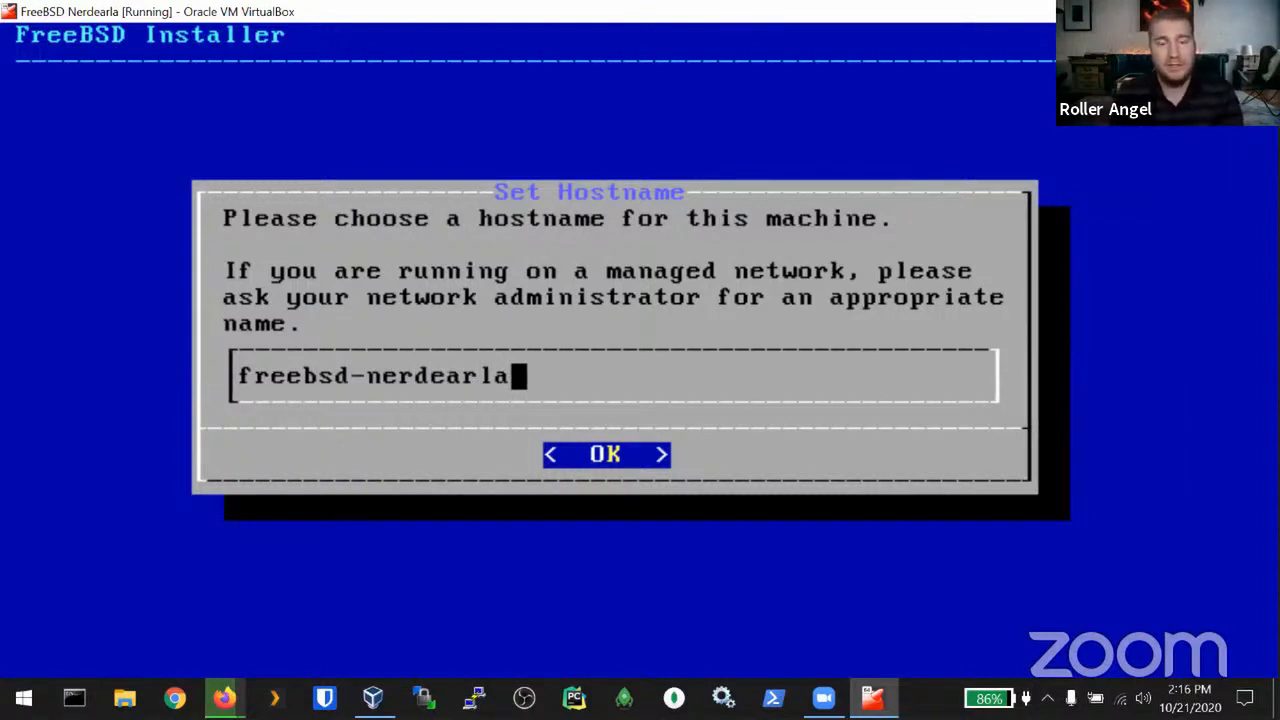
key(Tab)
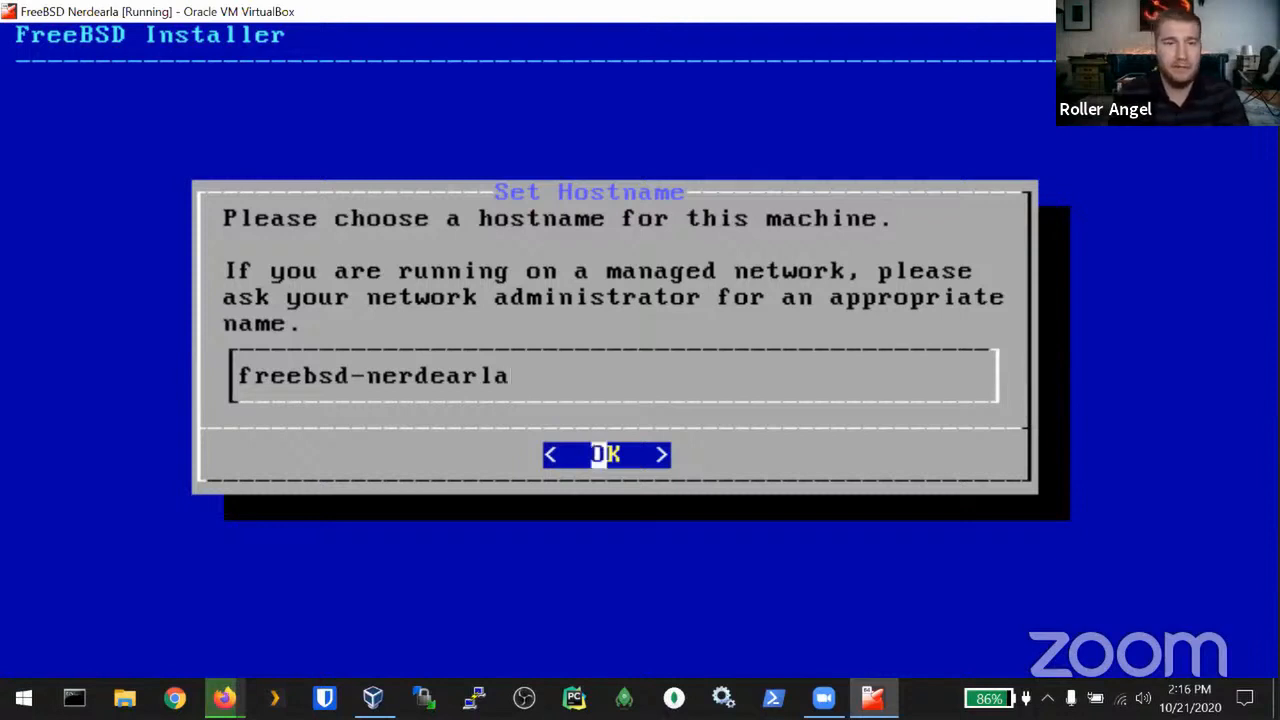
key(Return)
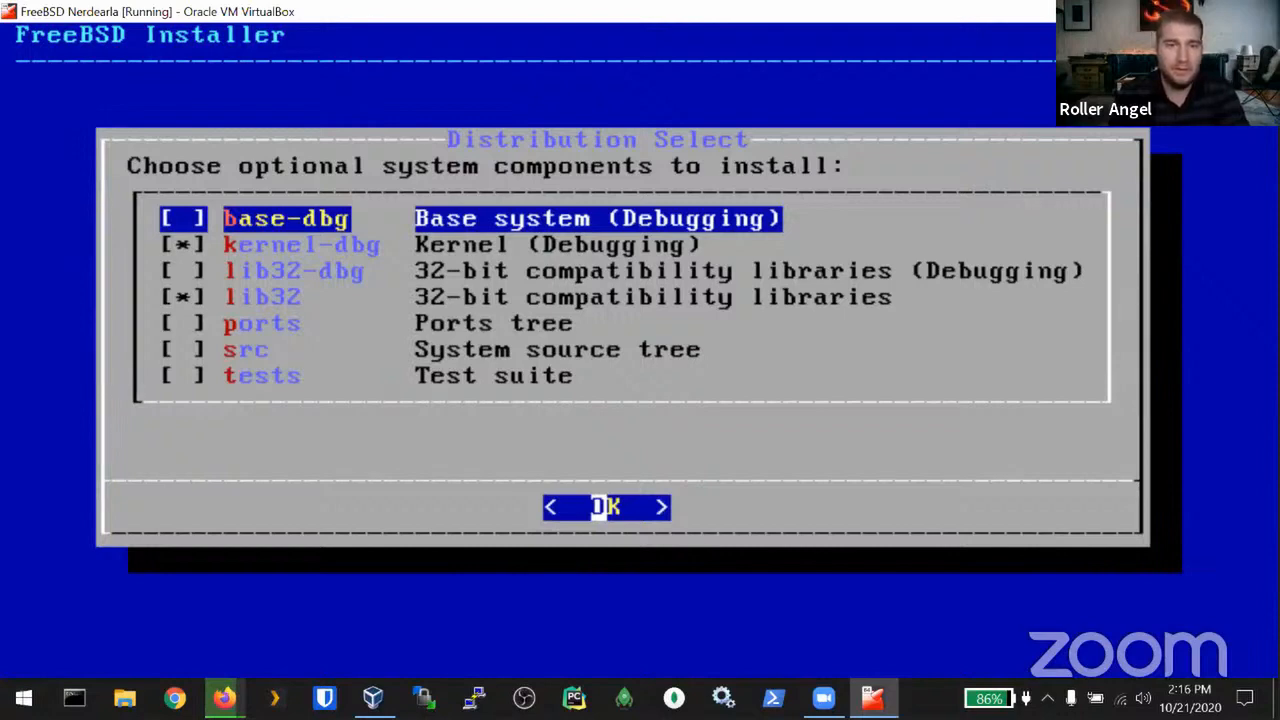
key(Return)
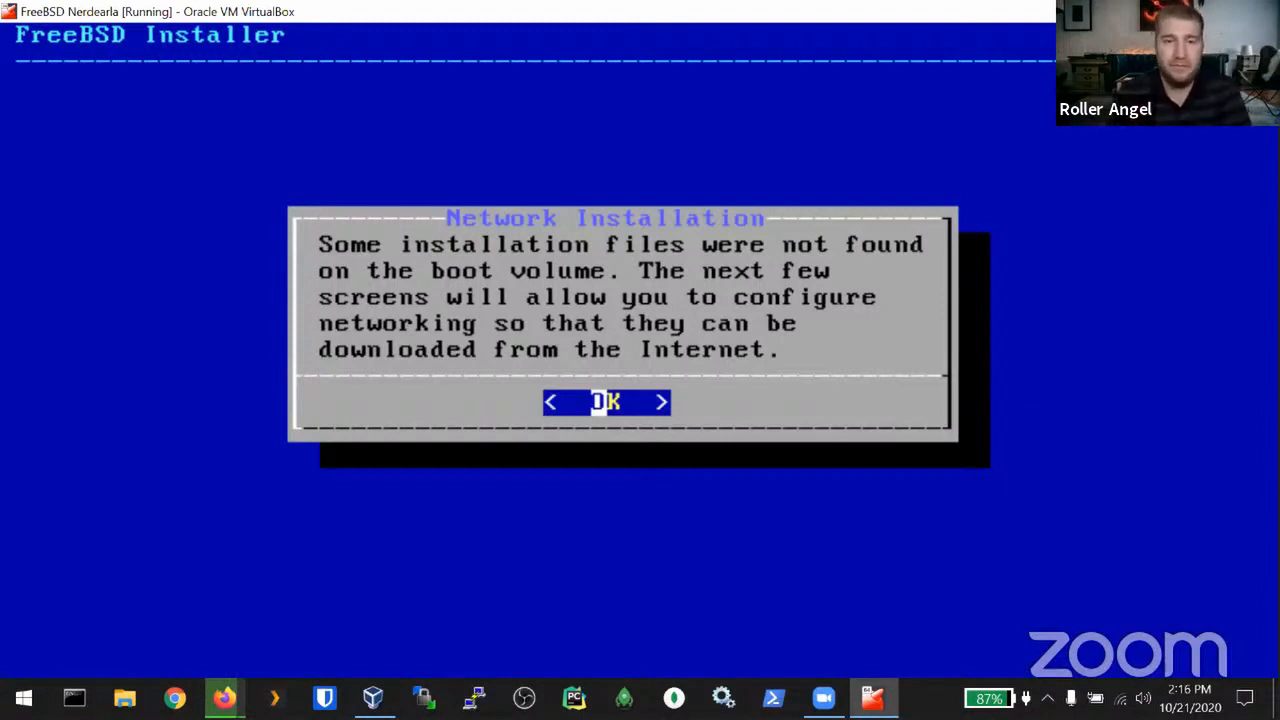
Step: Configure interface em0 with IPv4 via DHCP and IPv6 via SLAAC
key(Return)
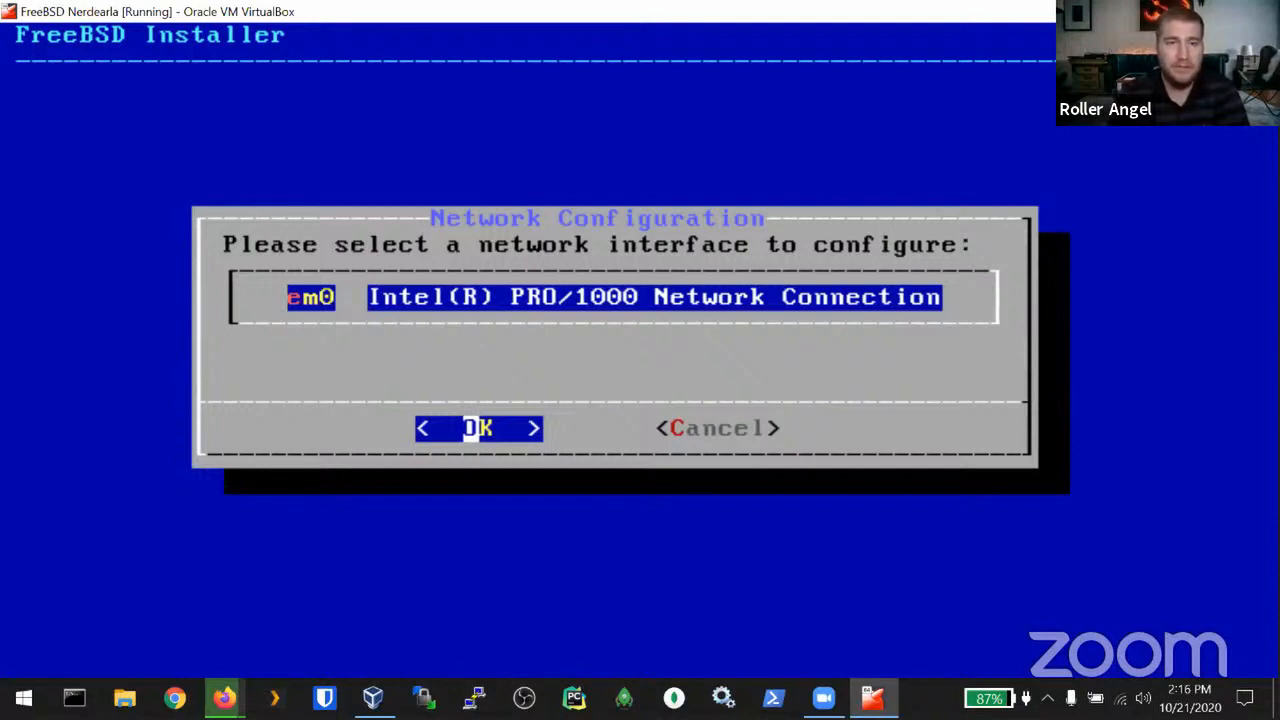
key(Return)
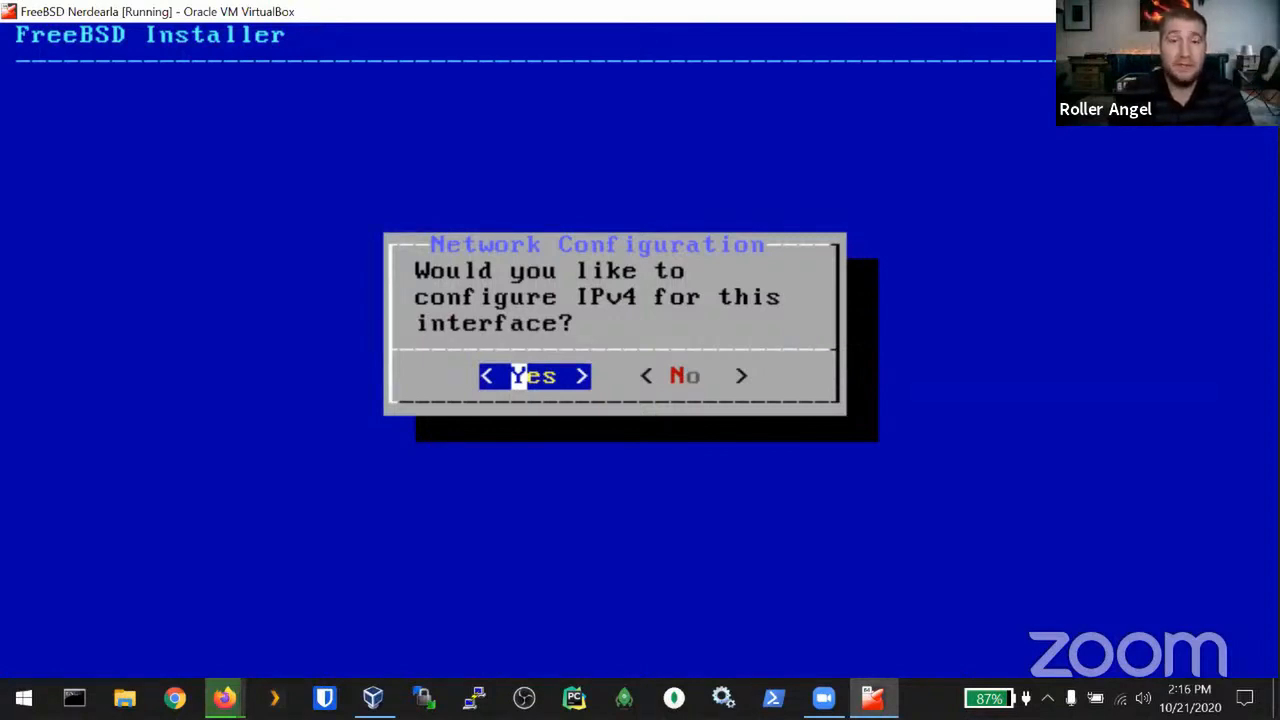
key(Return)
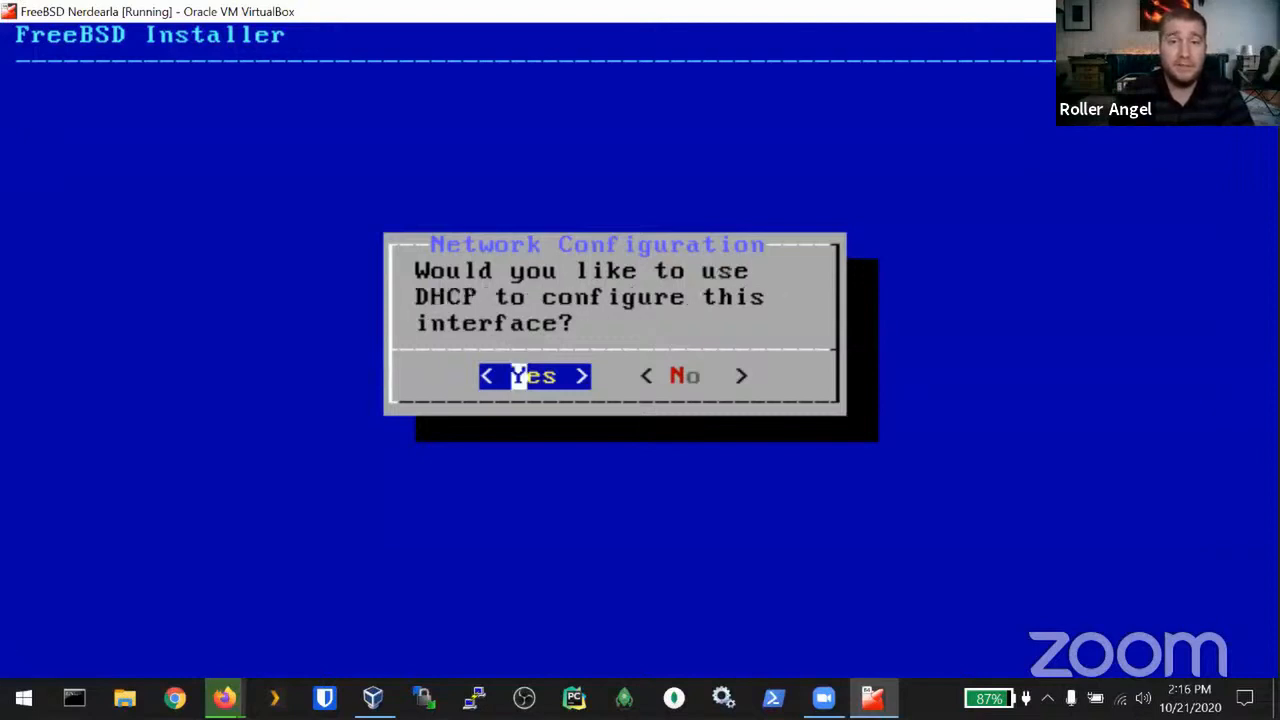
key(Return)
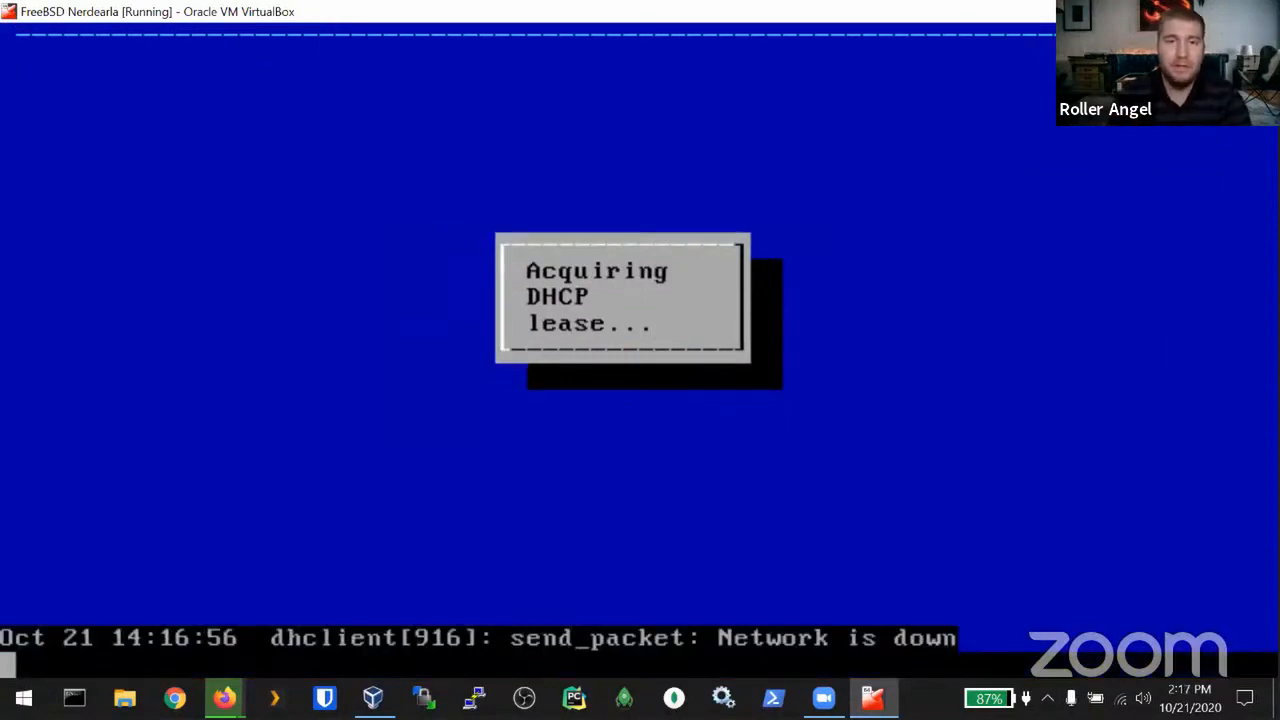
key(Return)
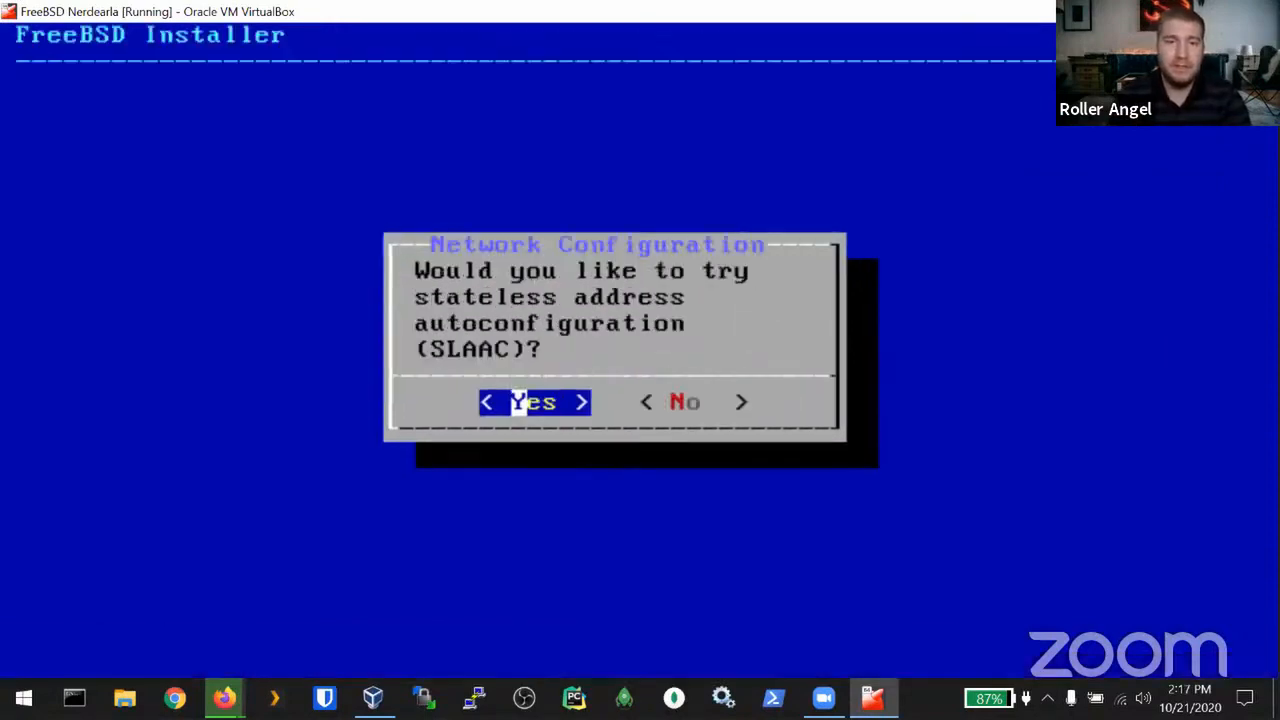
key(Return)
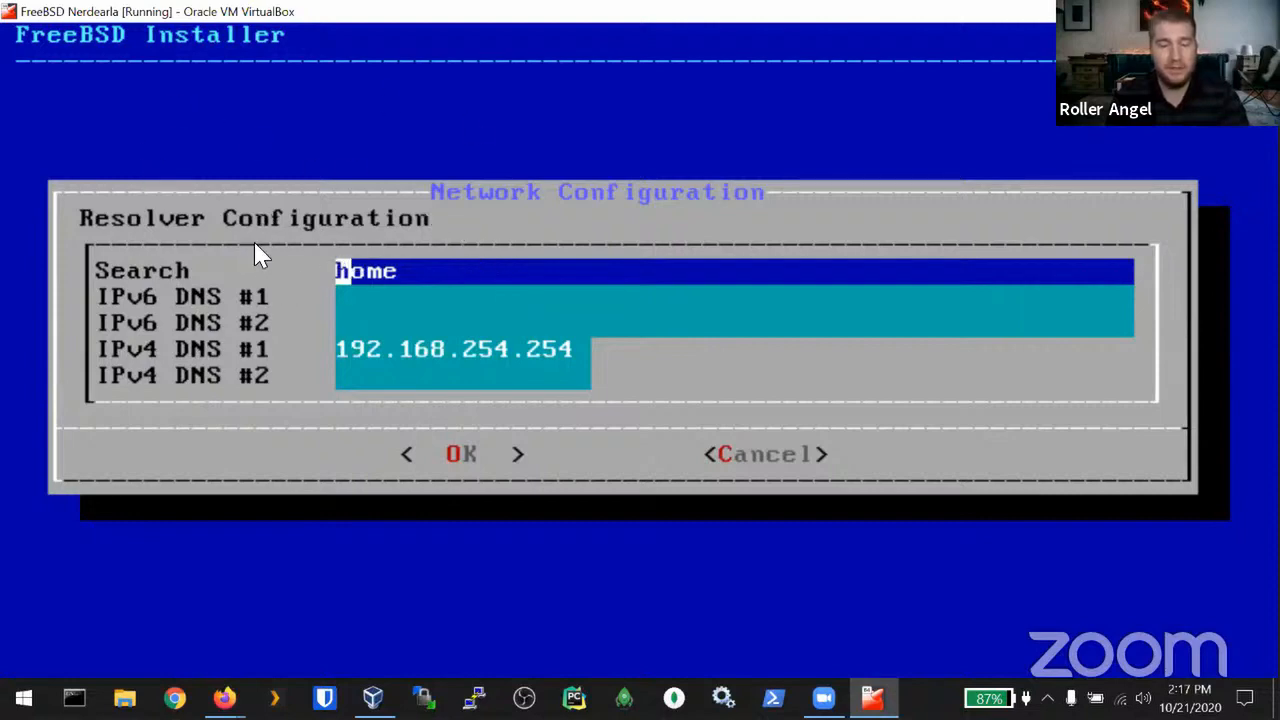
key(alt+Tab)
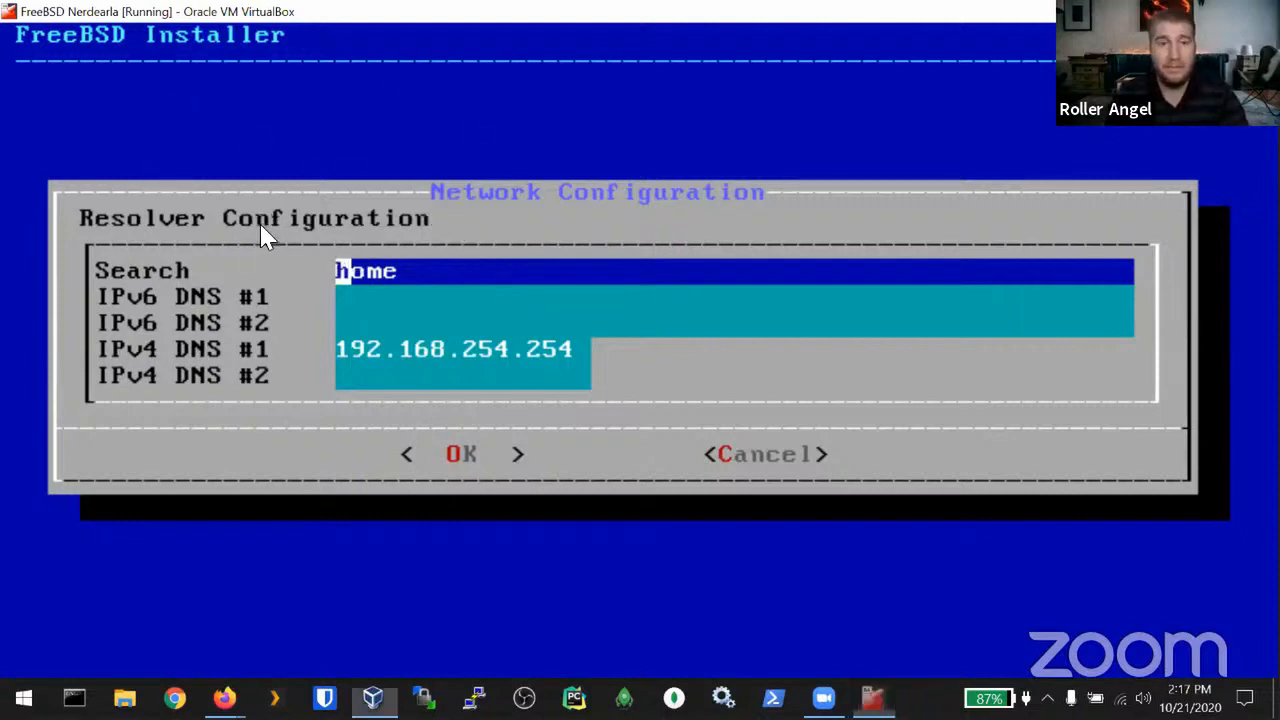
Step: Take the FreeBSD VM window out of scaled mode and briefly check its View menu
key(ctrl+f)
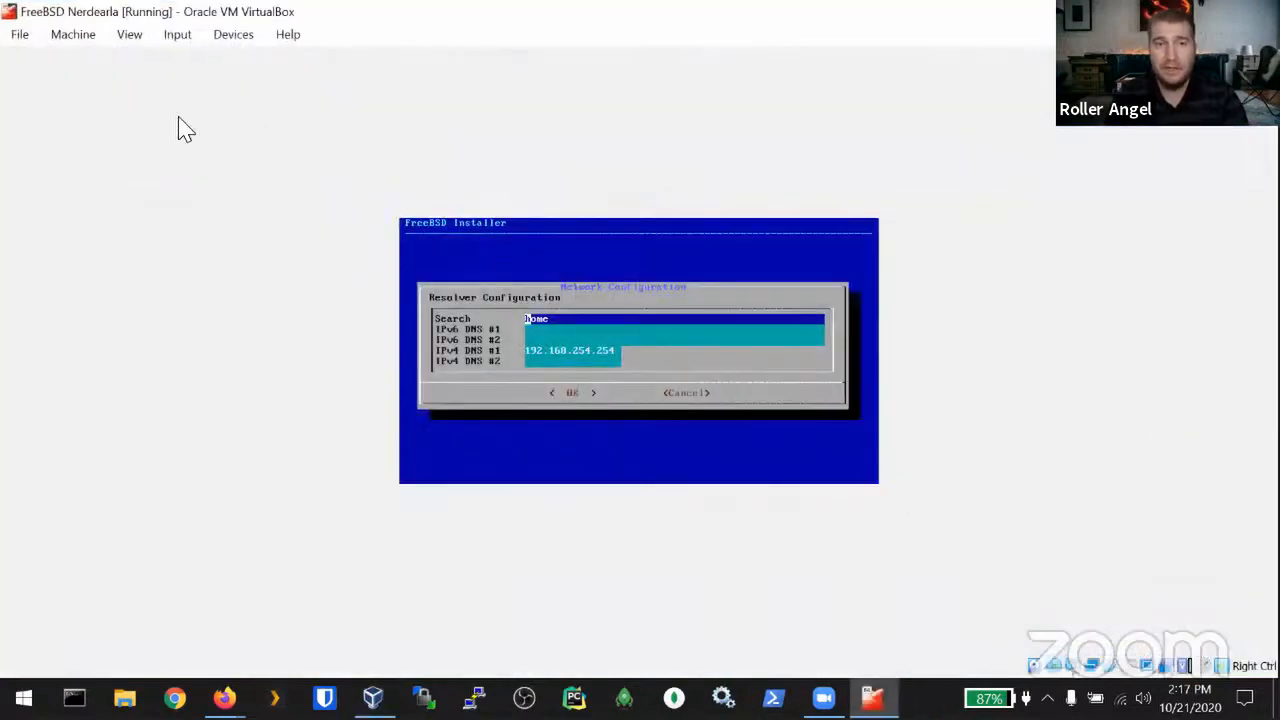
click(129, 34)
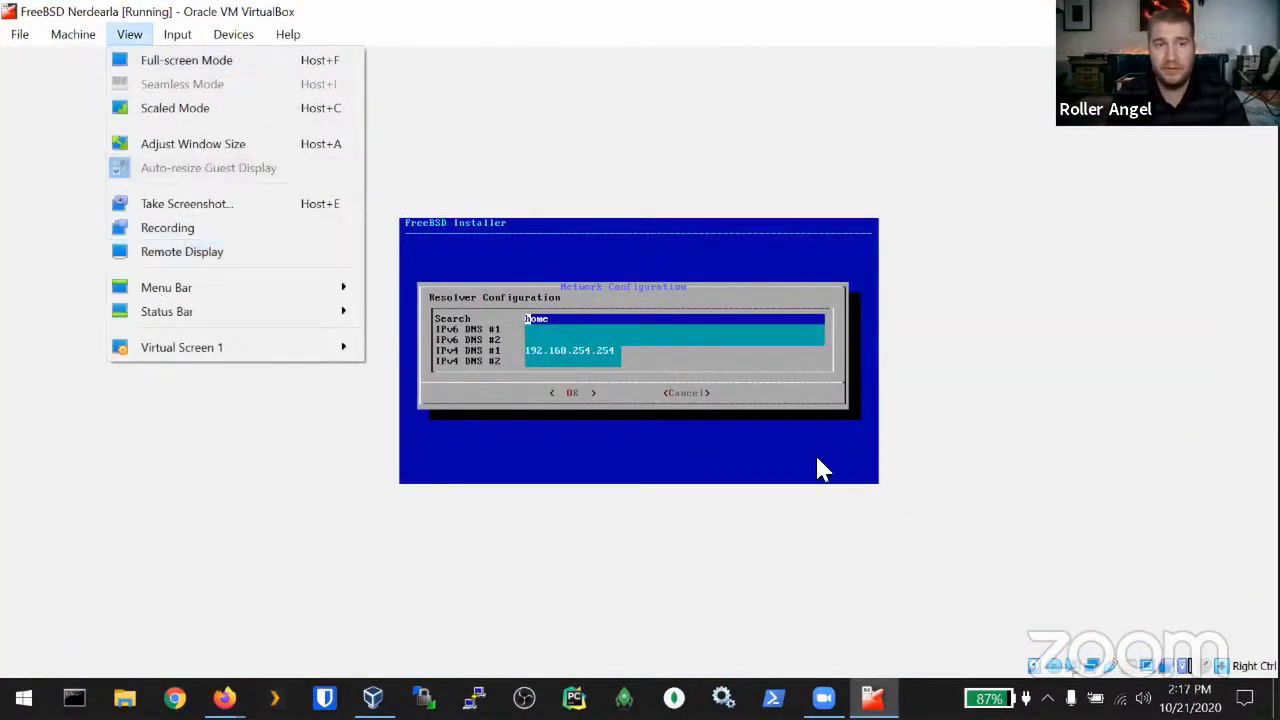
click(1159, 627)
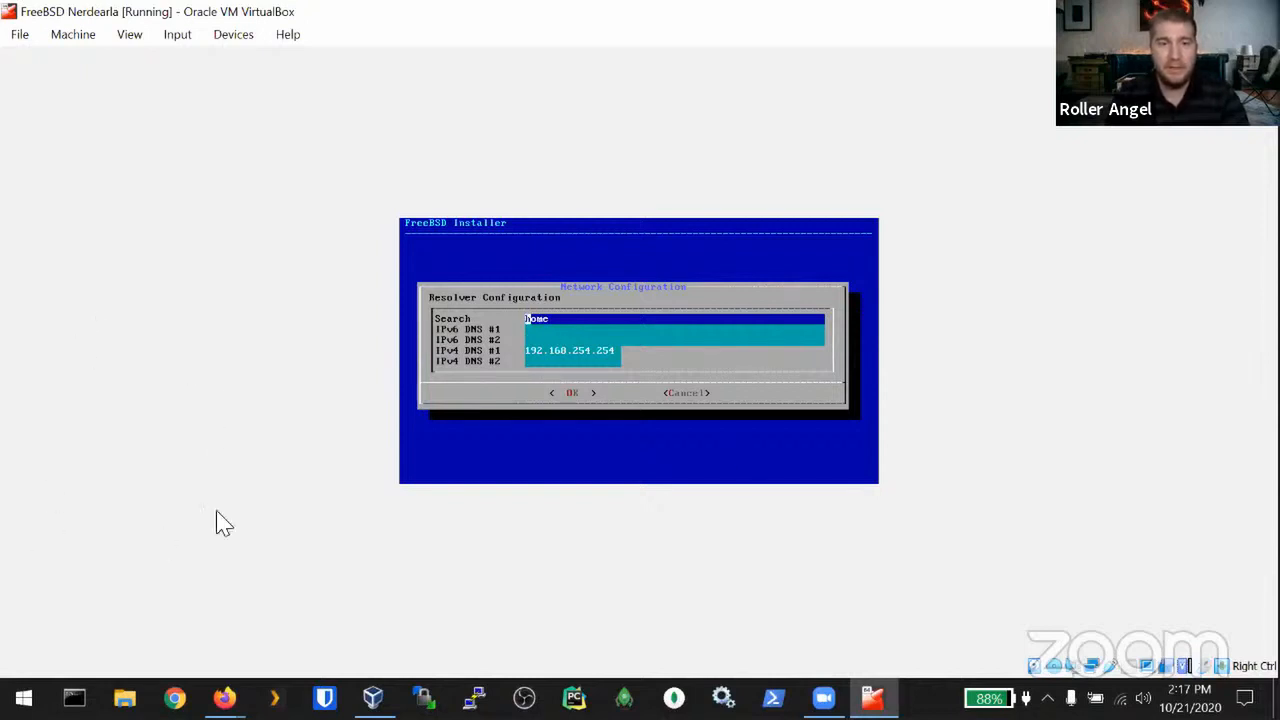
click(23, 698)
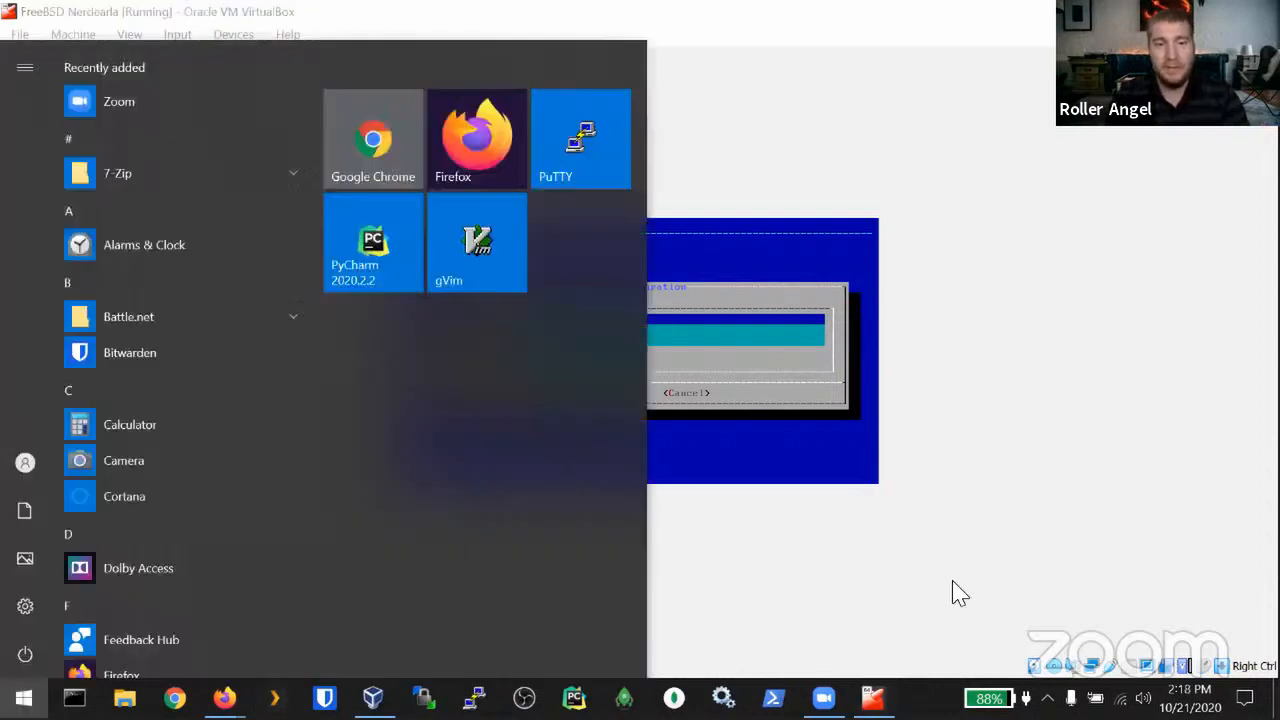
click(951, 591)
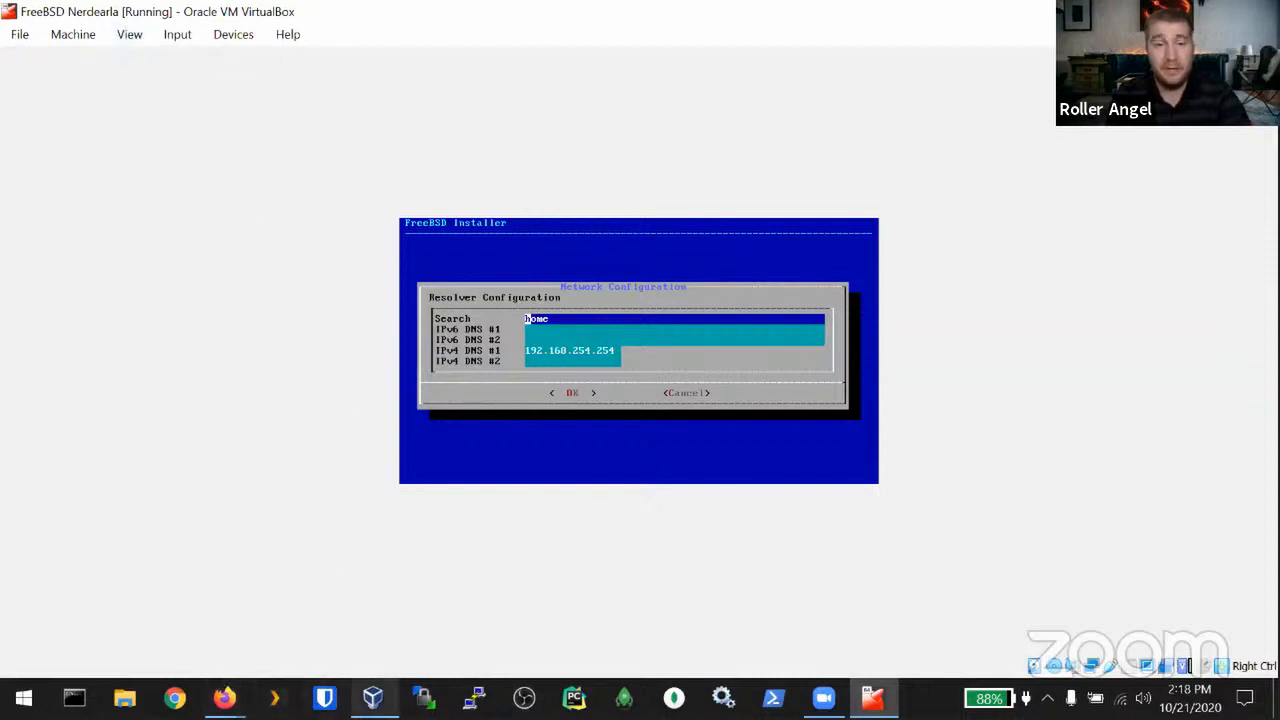
Step: Inspect adapter 1's network attachment in the VM settings, leaving NAT unchanged
mouse_move(373, 700)
click(366, 648)
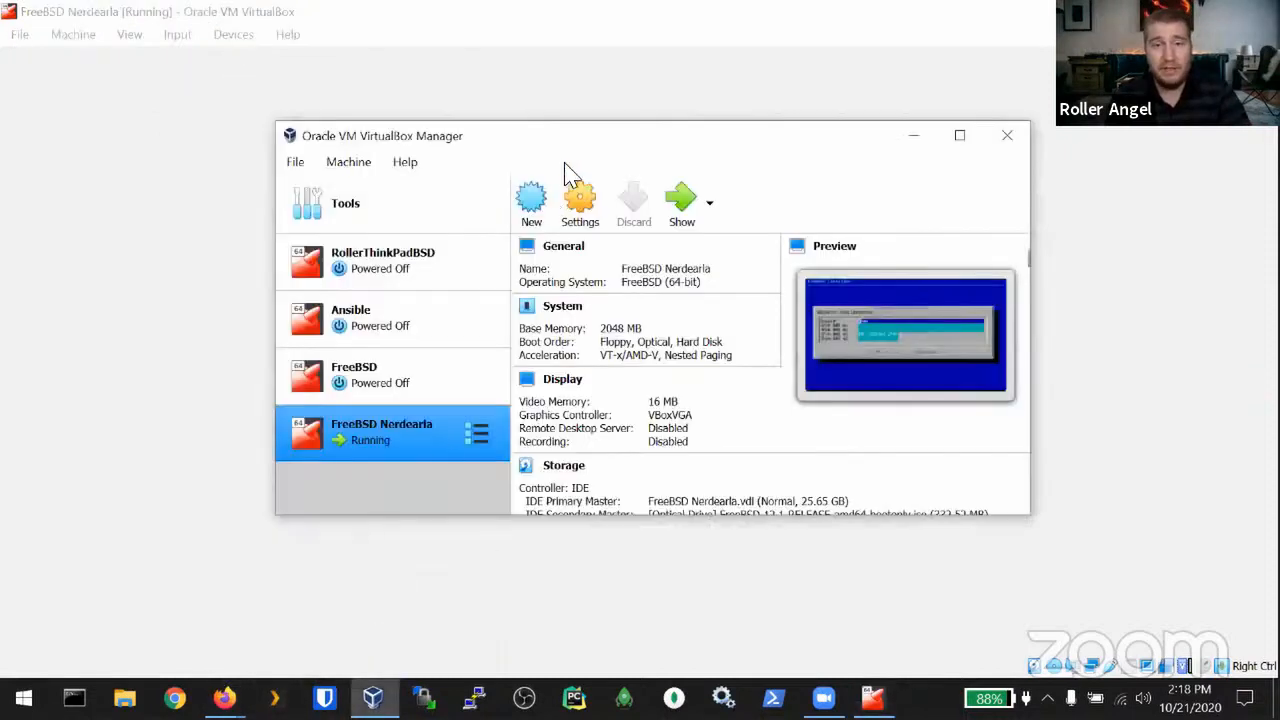
click(586, 212)
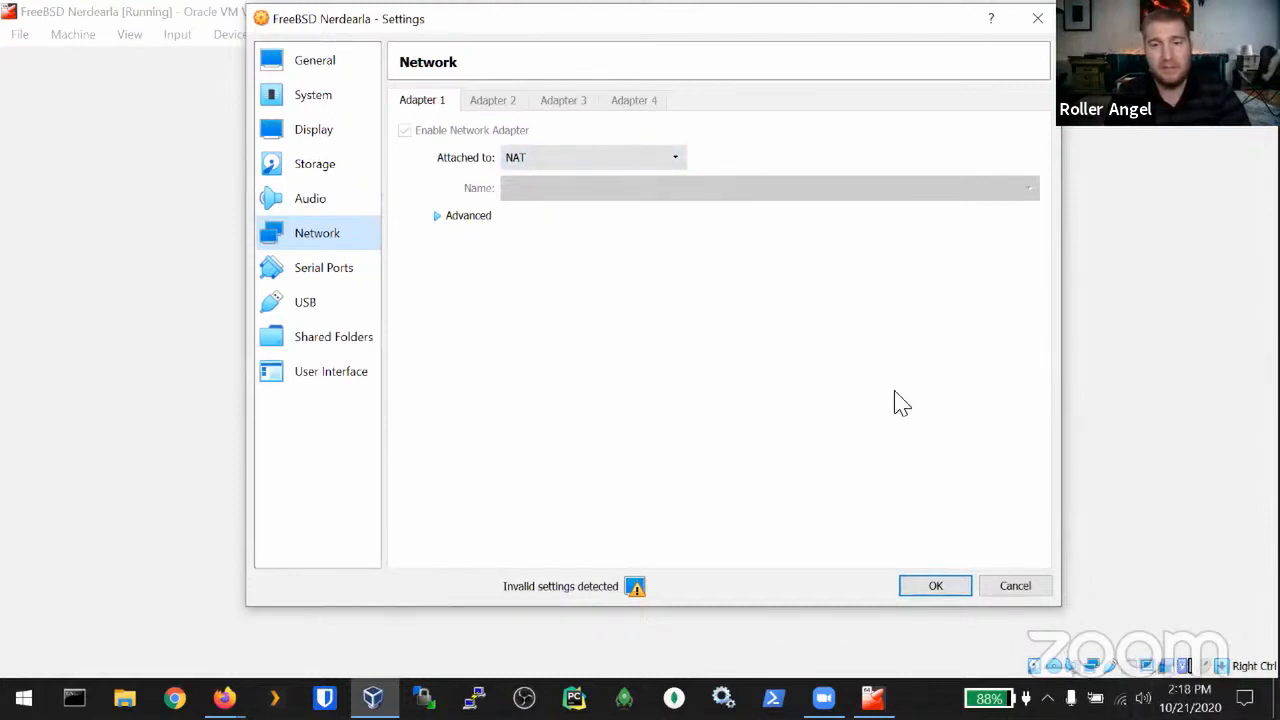
click(535, 160)
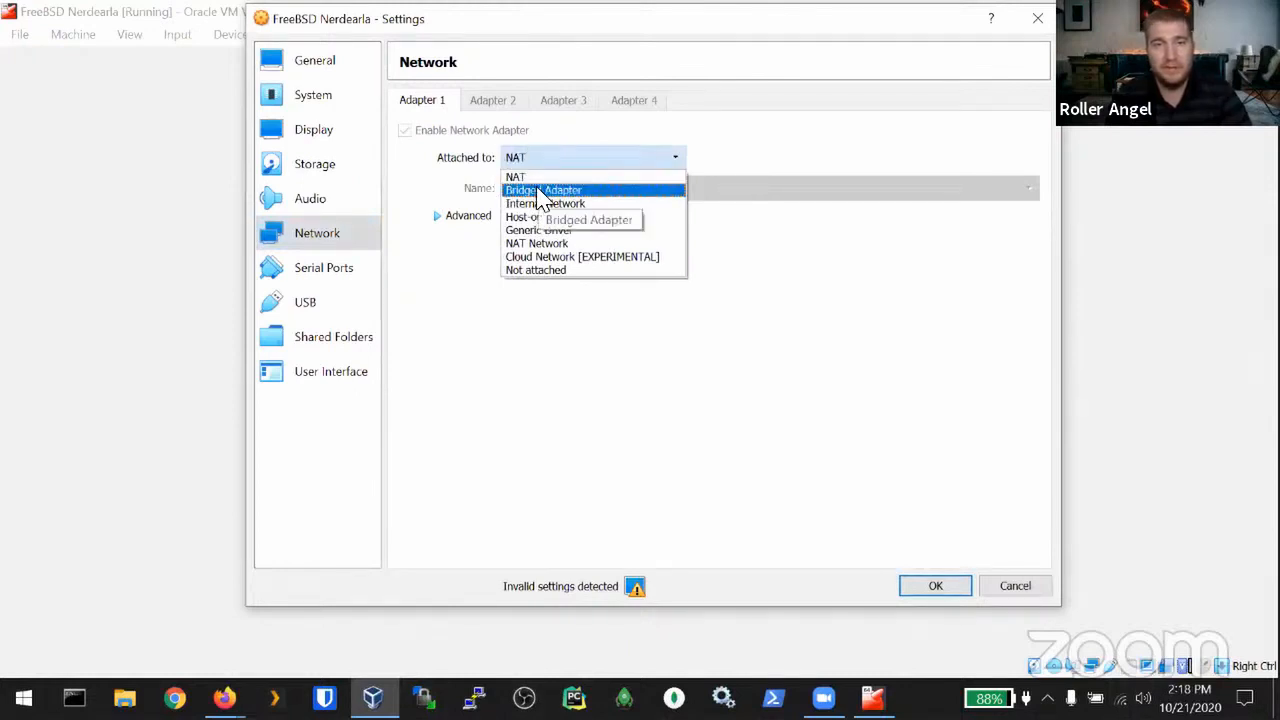
click(884, 399)
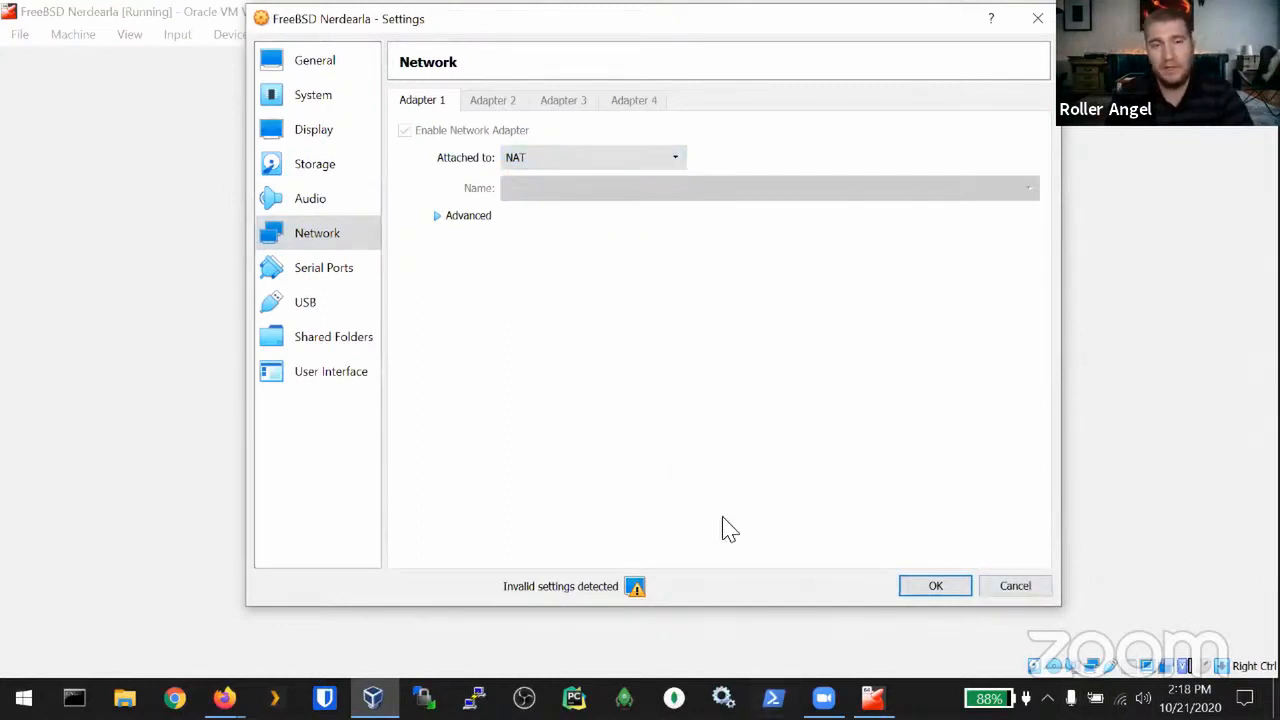
click(1018, 587)
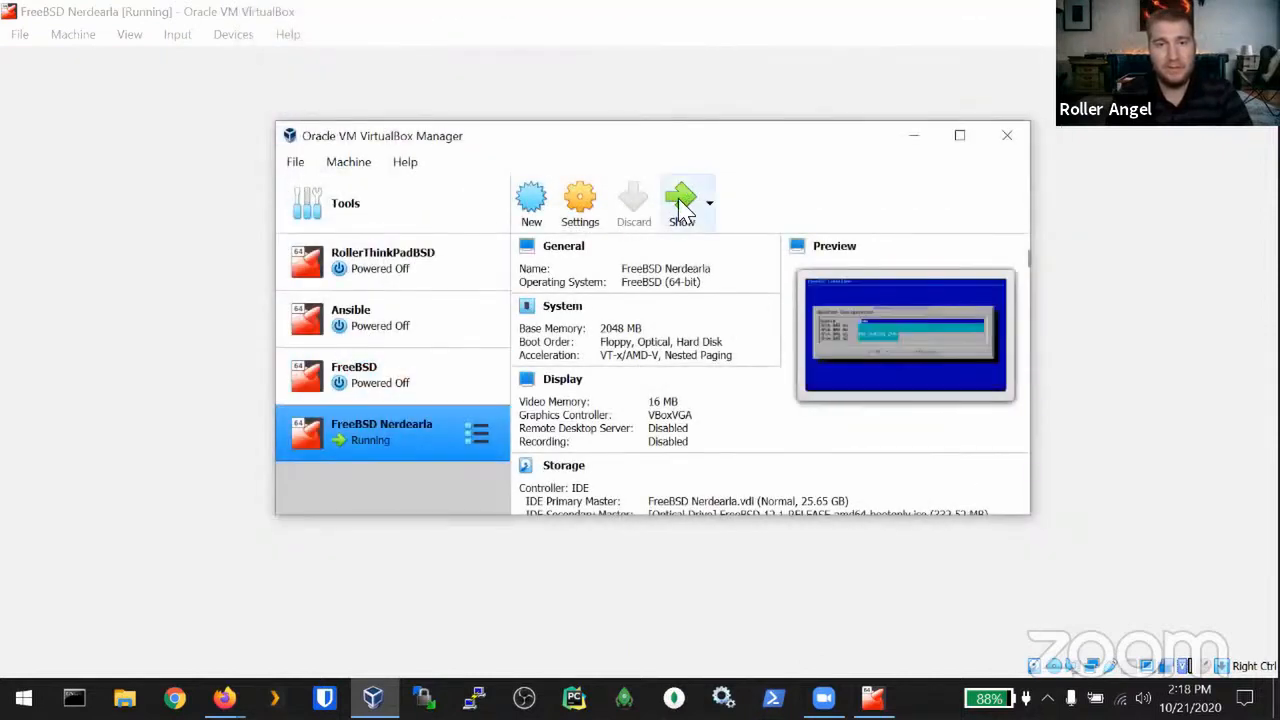
Step: Switch the running FreeBSD VM window back into scaled mode
click(681, 205)
click(125, 36)
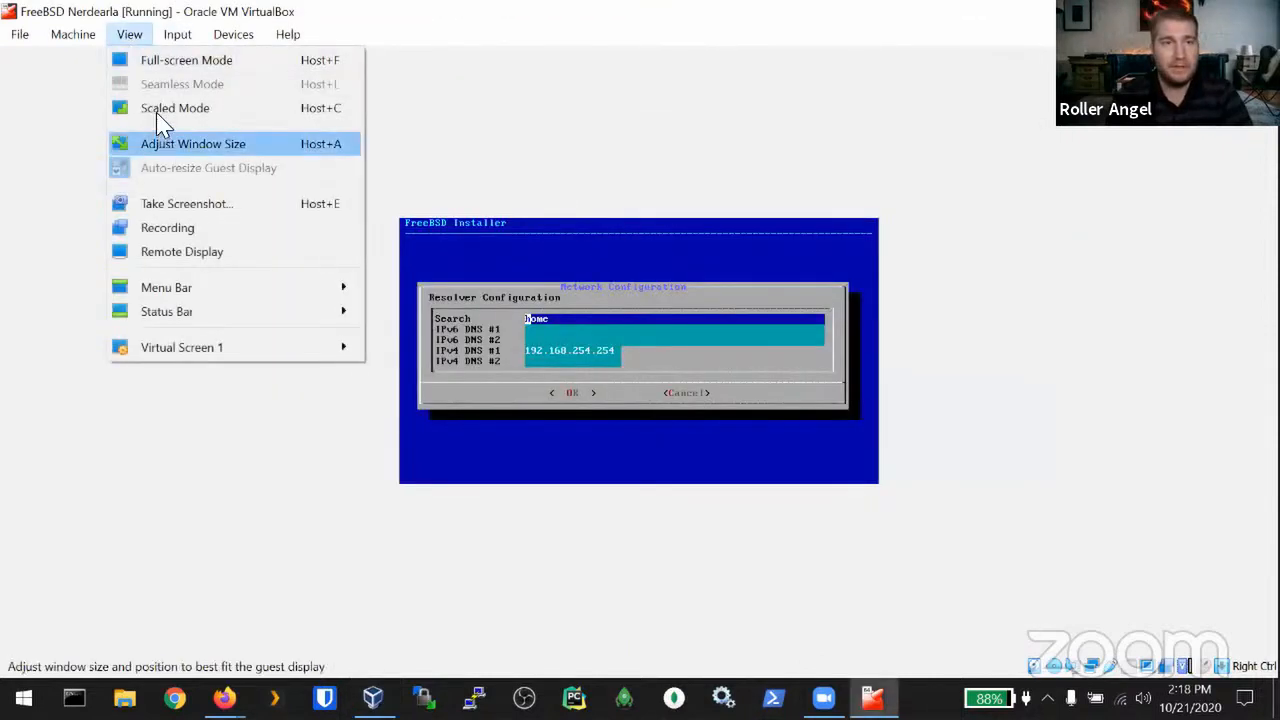
click(160, 109)
click(590, 428)
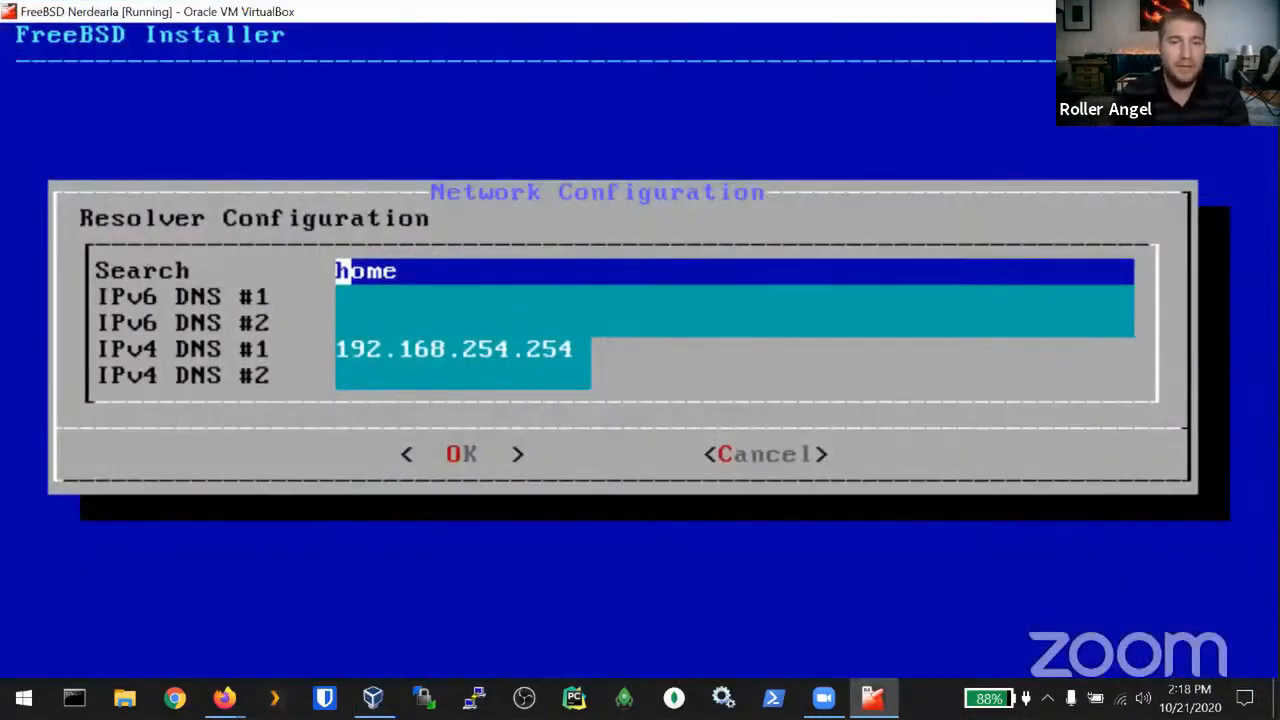
Step: Accept the resolver settings and the main FreeBSD mirror site
key(Tab)
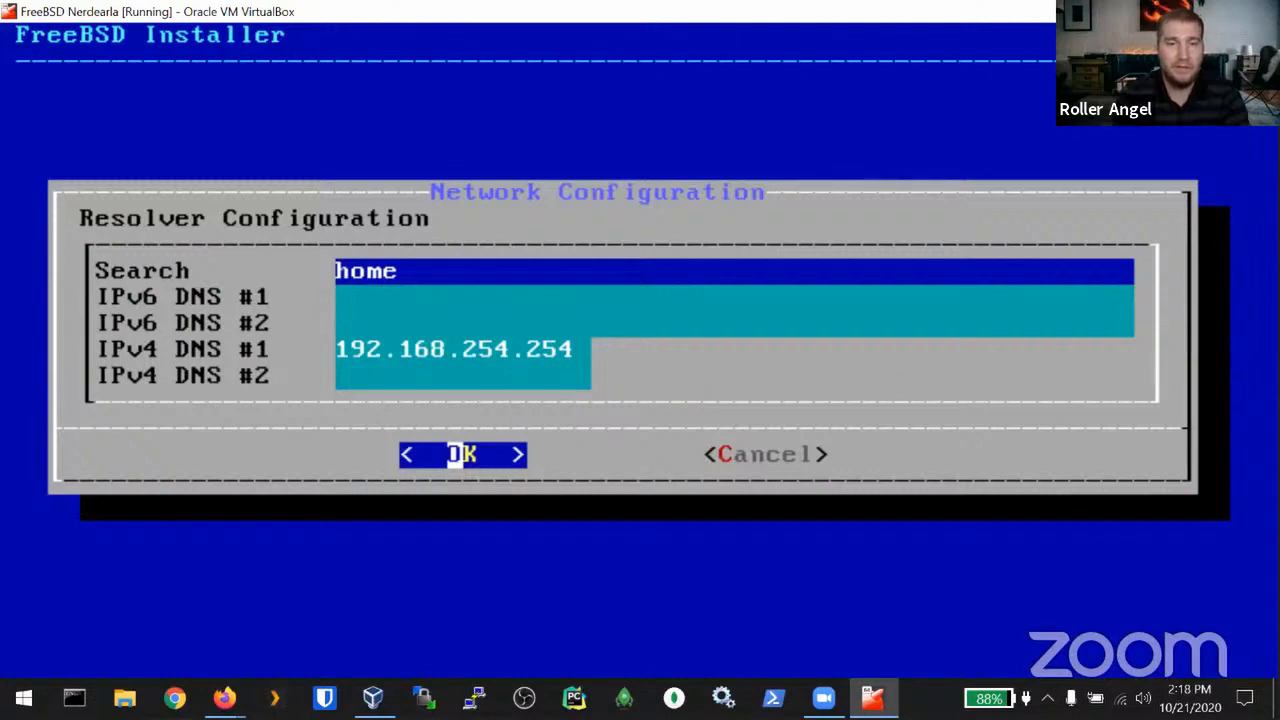
key(Return)
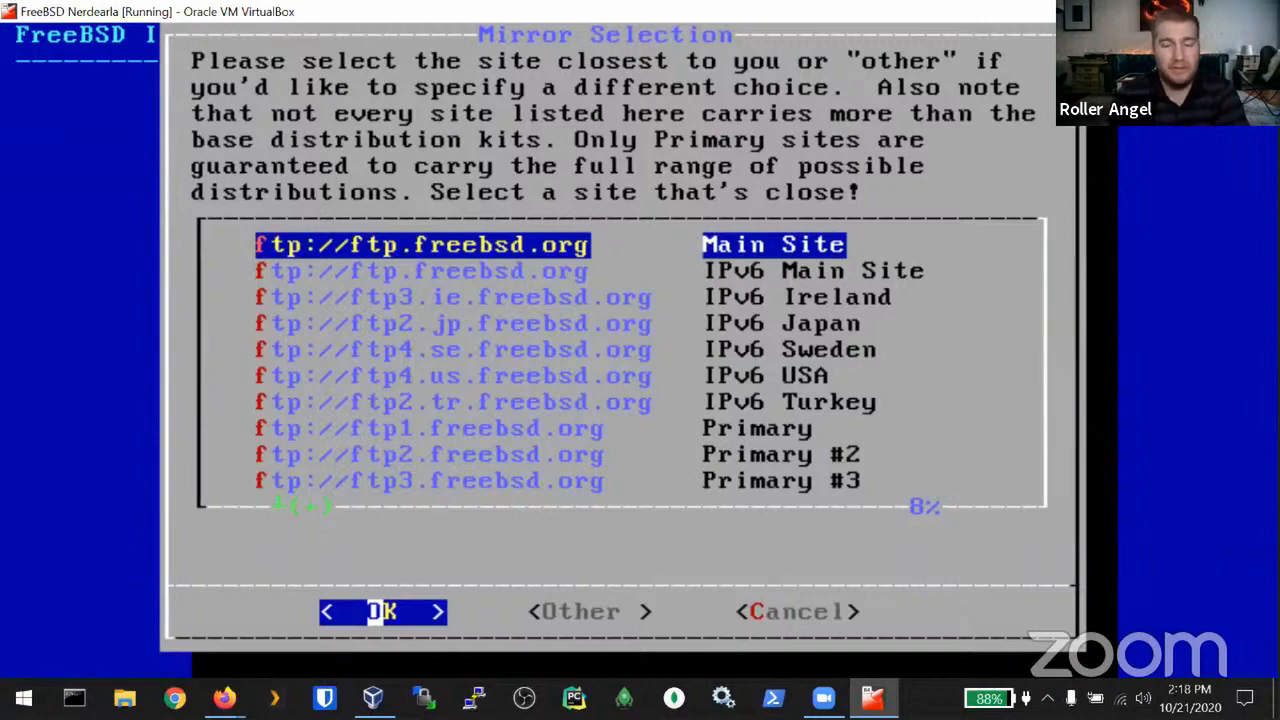
key(Return)
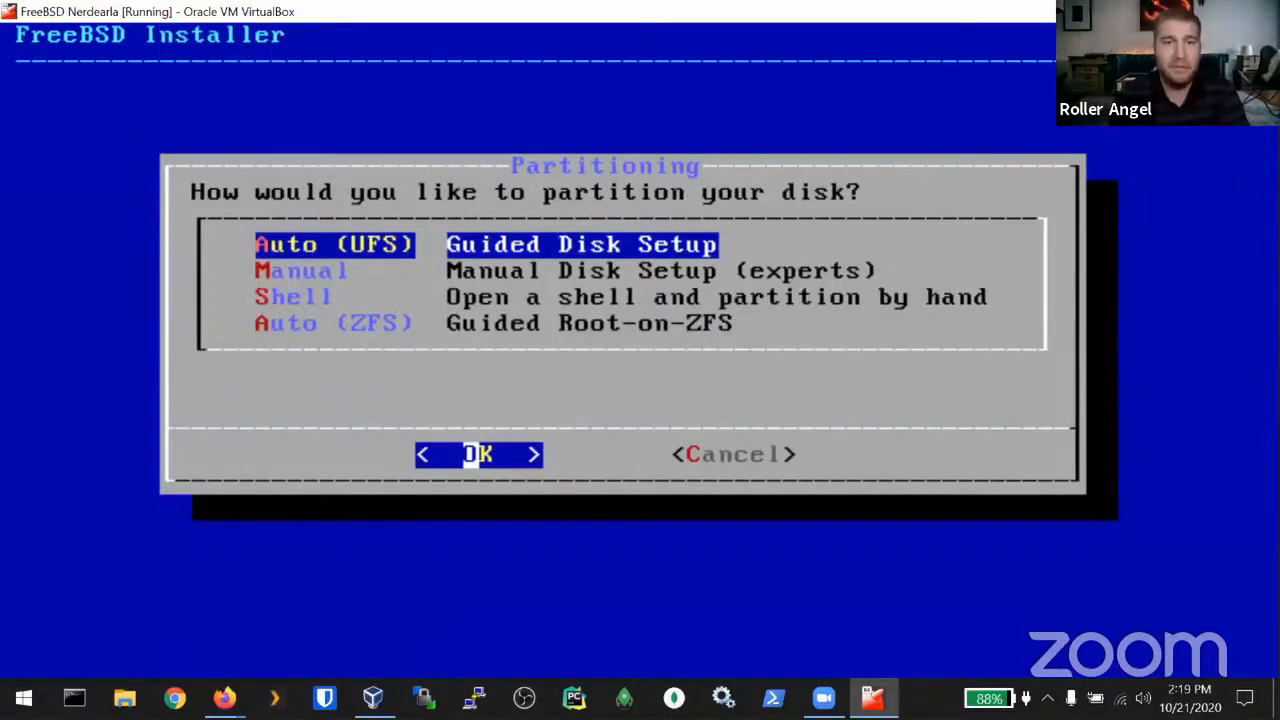
Step: Choose guided Root-on-ZFS partitioning and open the Pool Type/Disks options
key(Down)
key(Down)
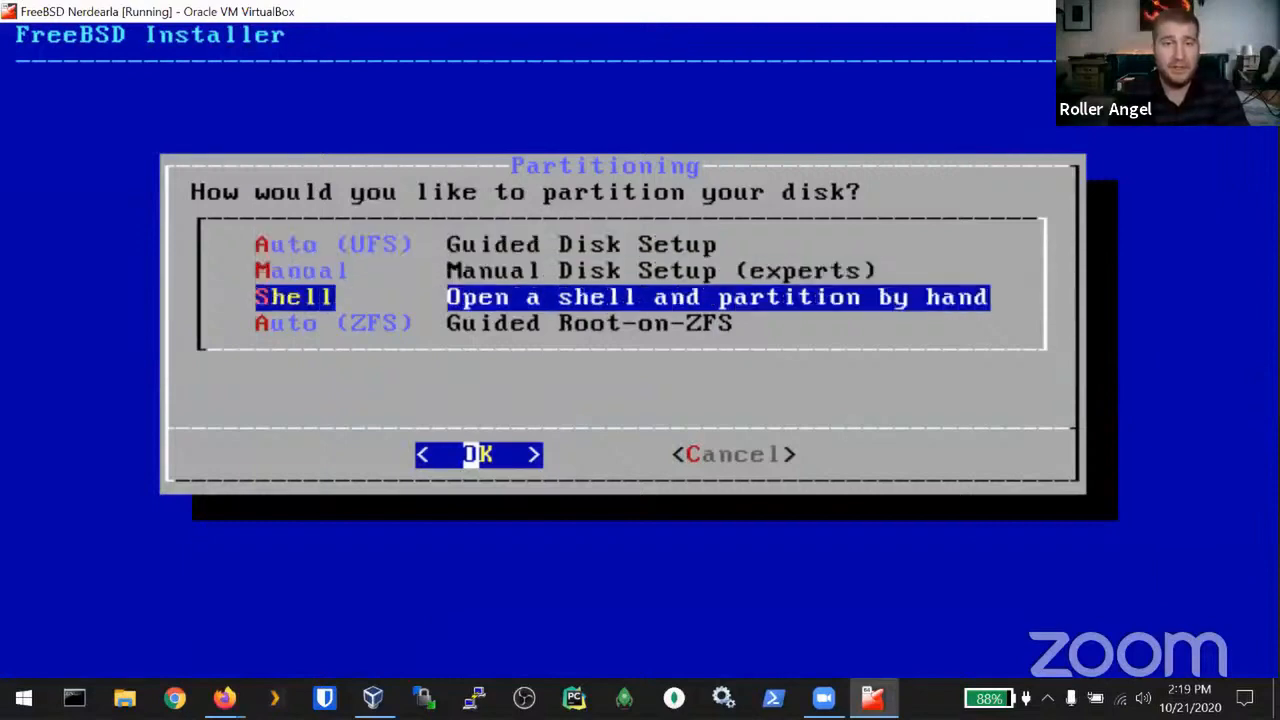
key(Up)
key(Up)
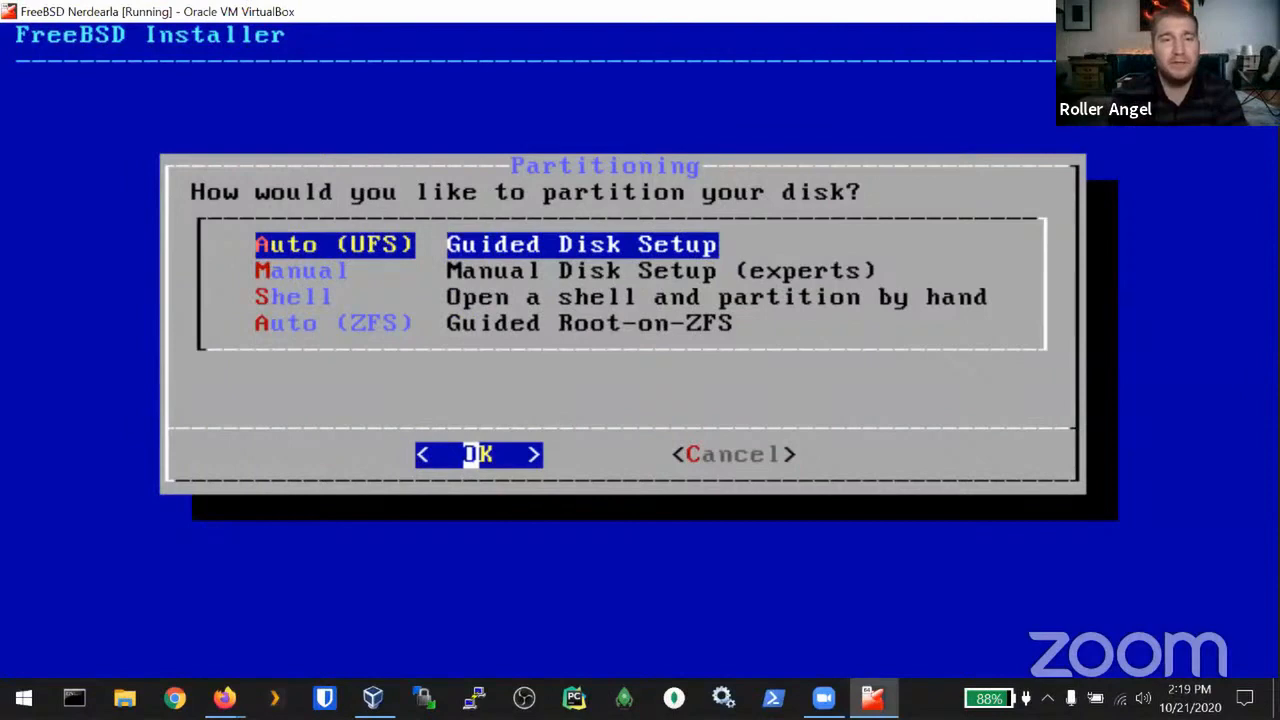
key(Down)
key(Down)
key(Down)
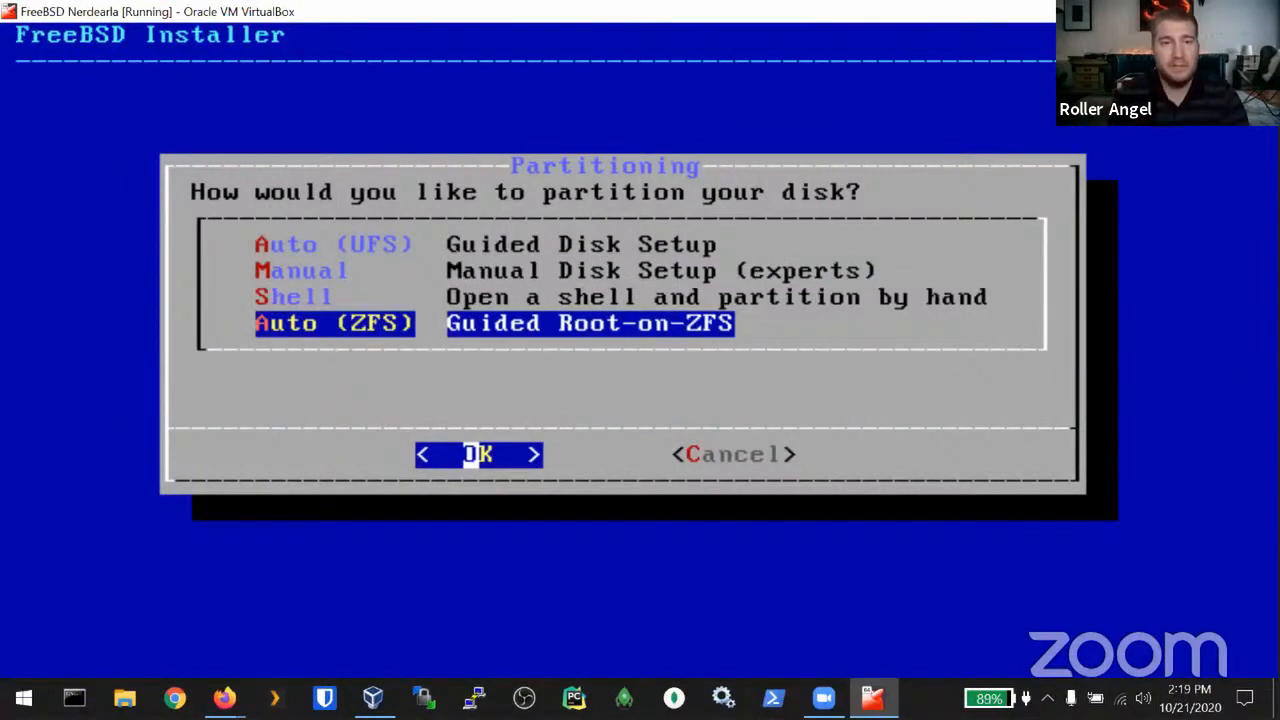
key(Return)
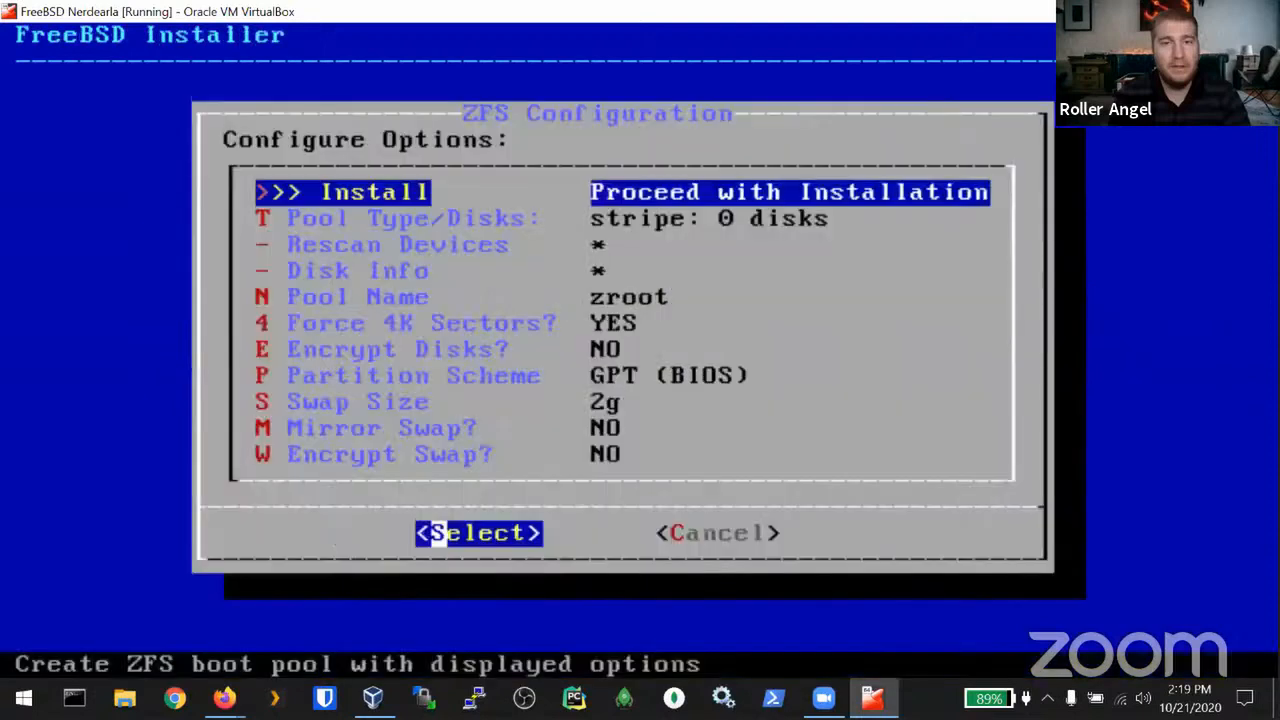
key(Down)
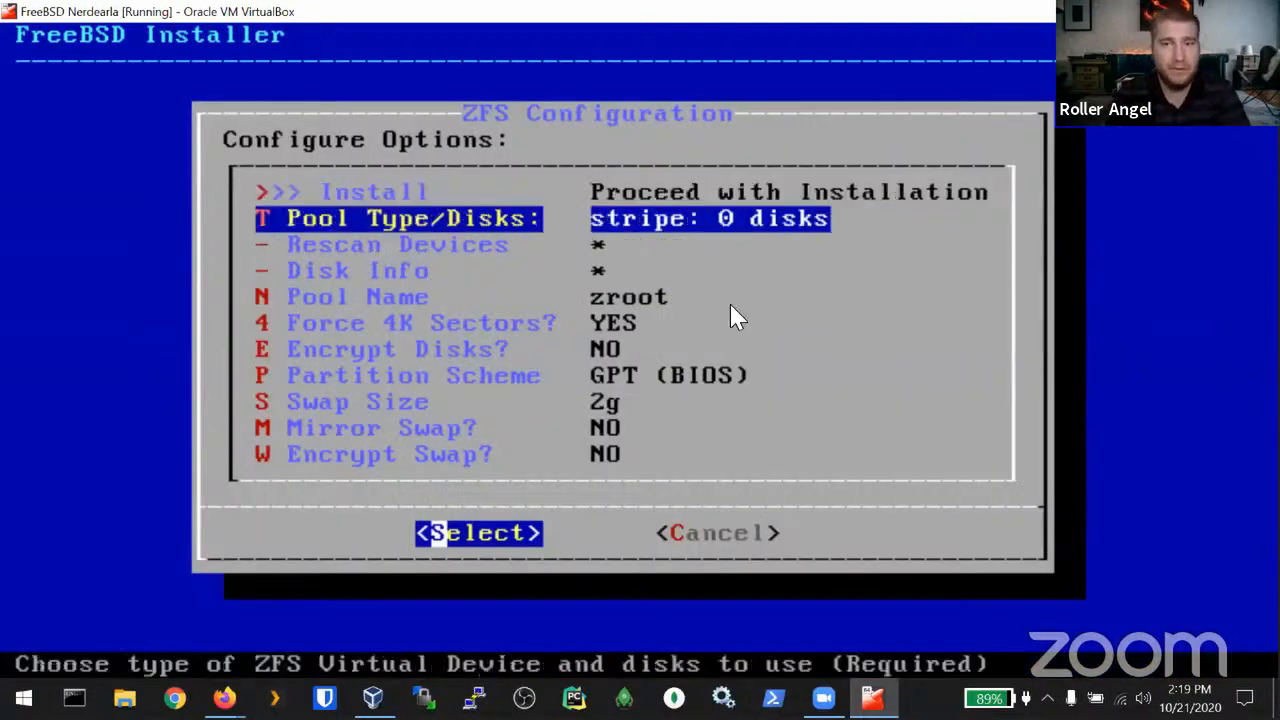
key(Return)
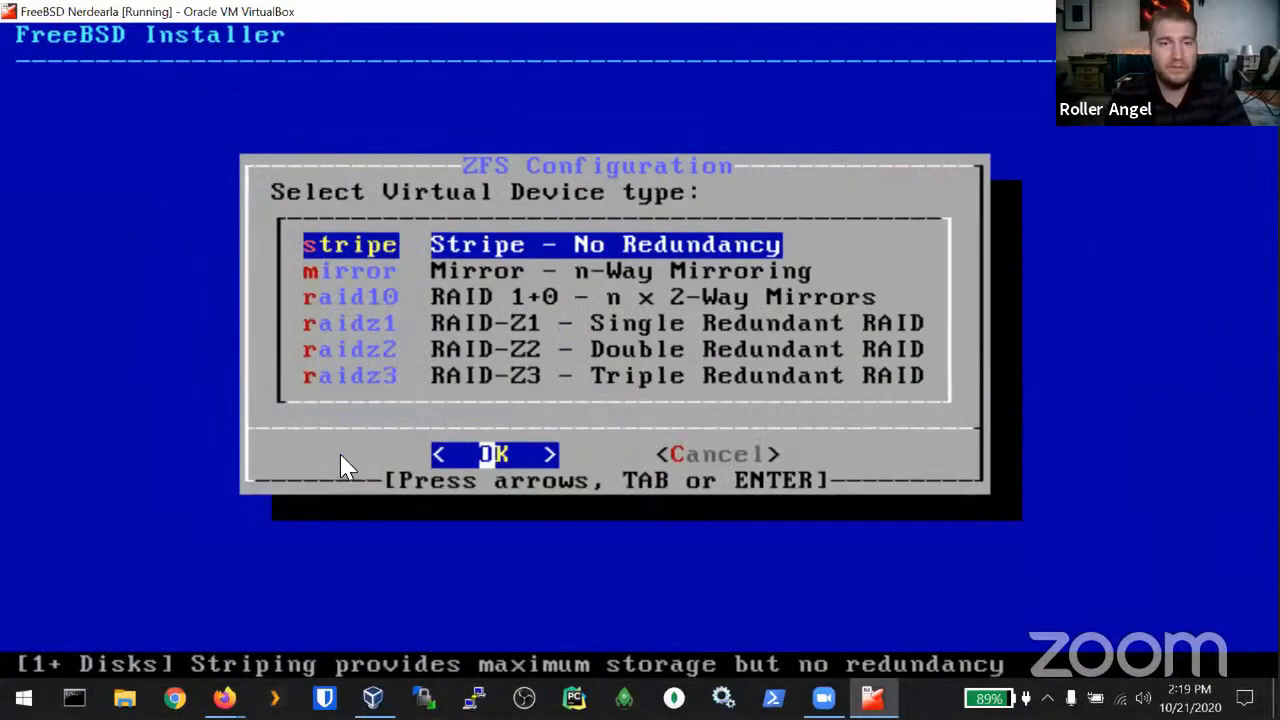
key(alt+Tab)
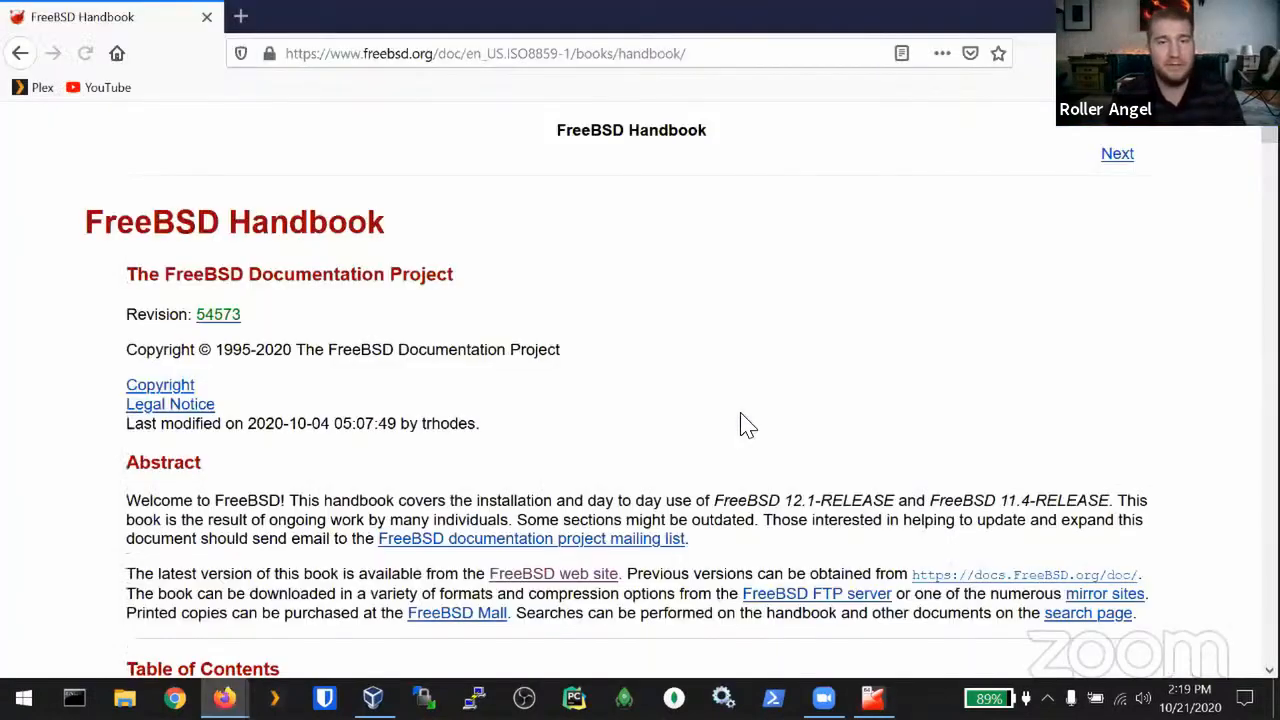
scroll(740, 412, down, 9)
key(ctrl+f)
text(Z)
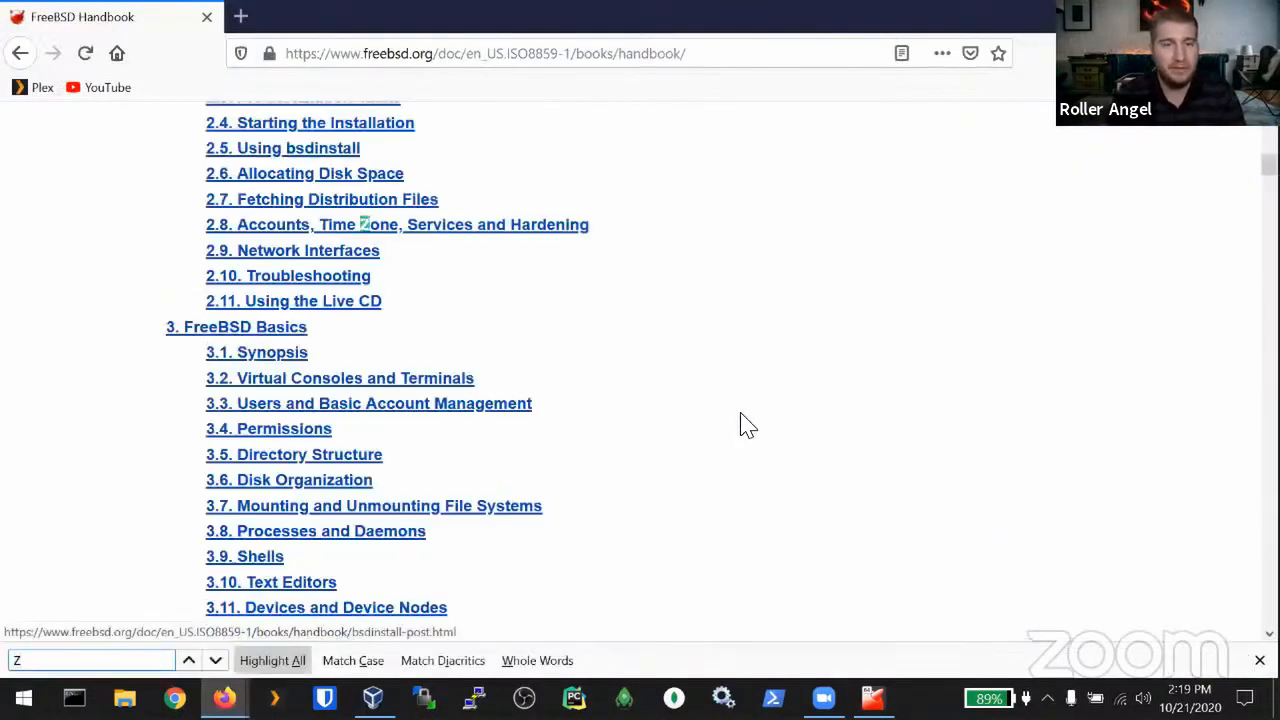
text(FS)
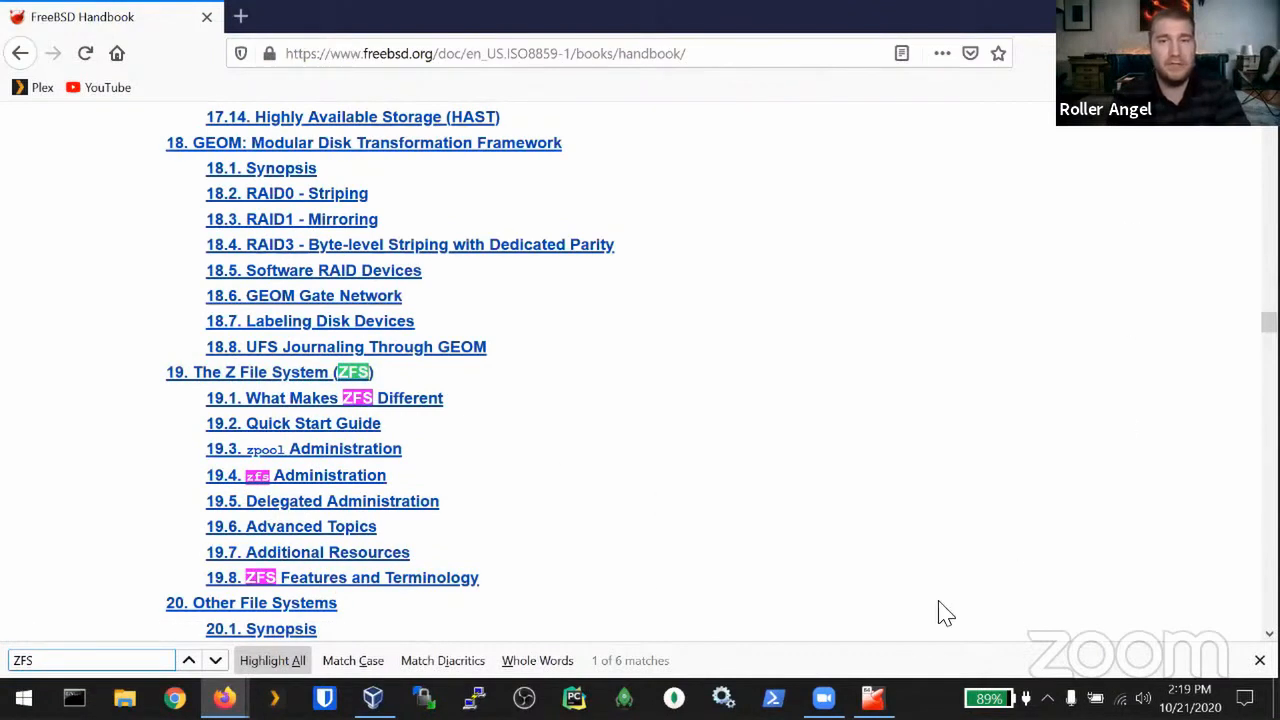
click(873, 698)
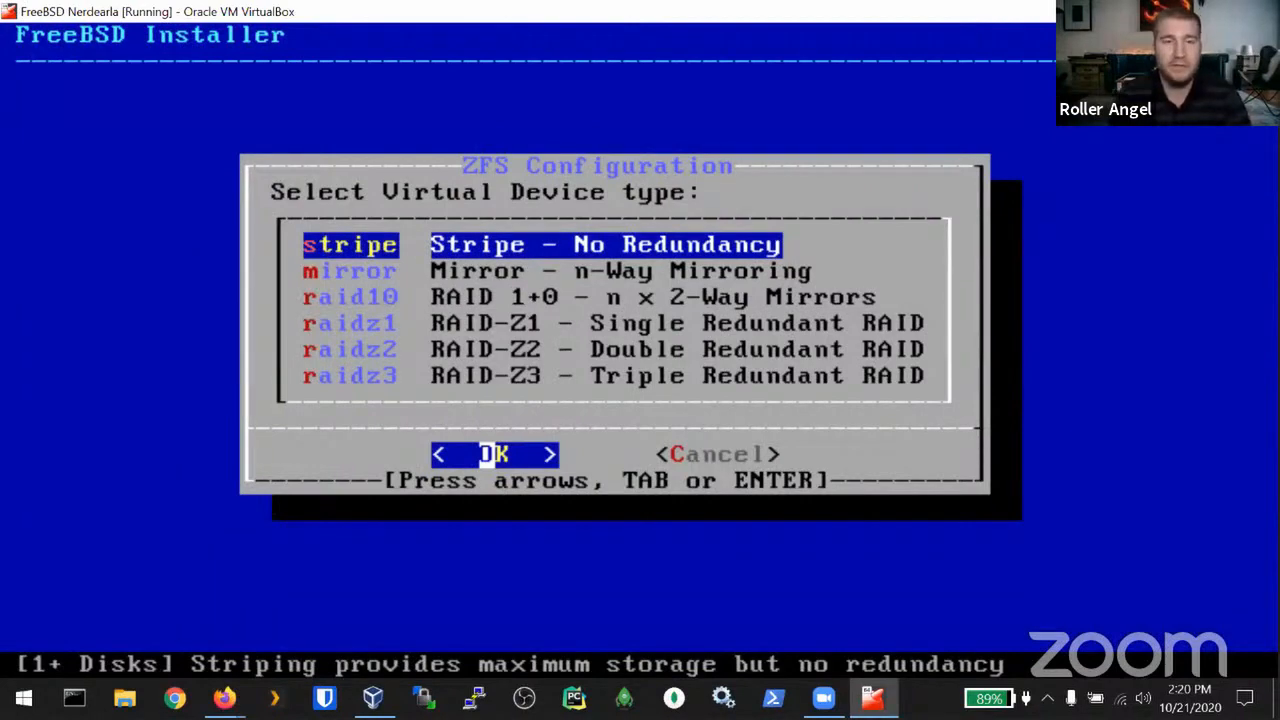
Step: Make the ZFS pool a stripe on the single disk ada0
key(Return)
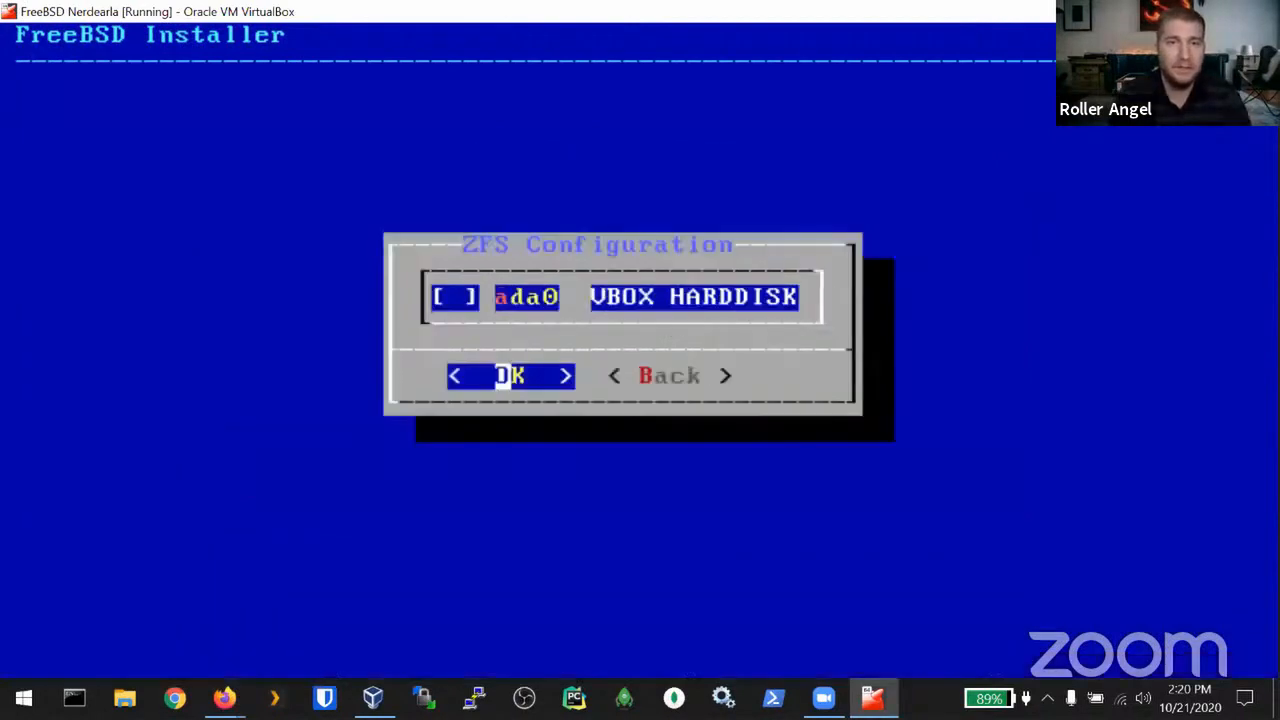
key(space)
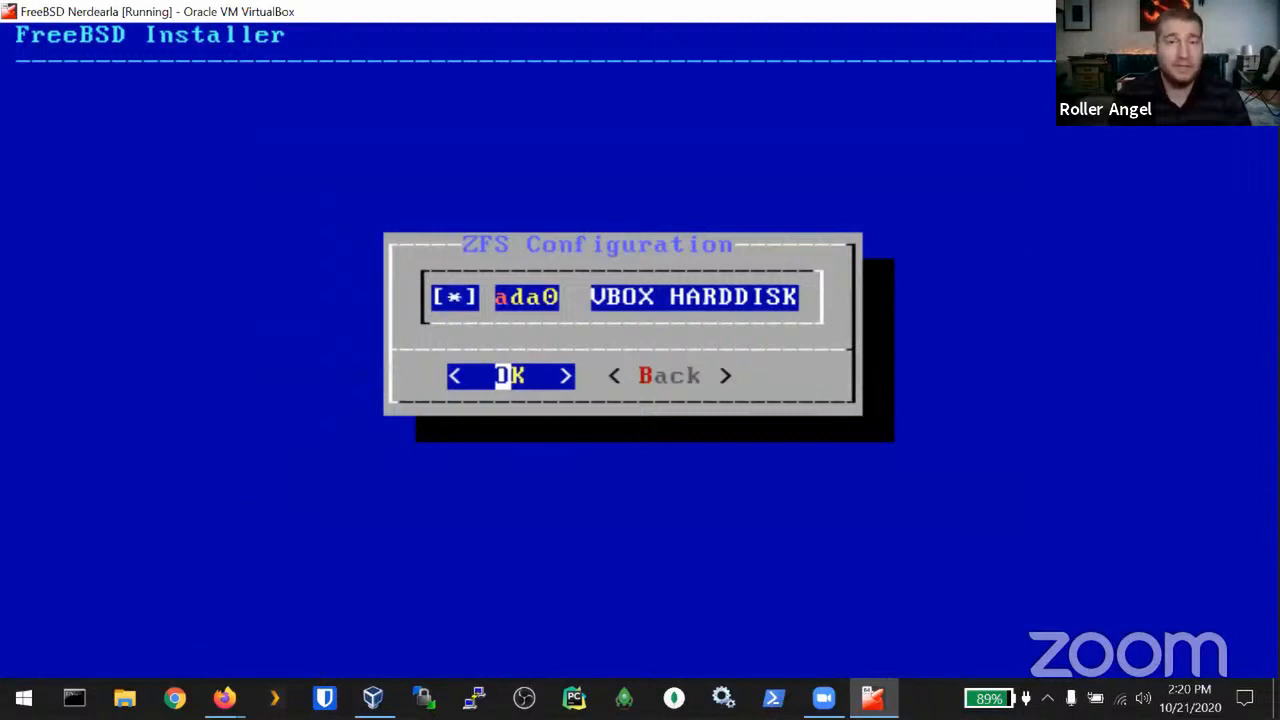
key(space)
key(space)
key(space)
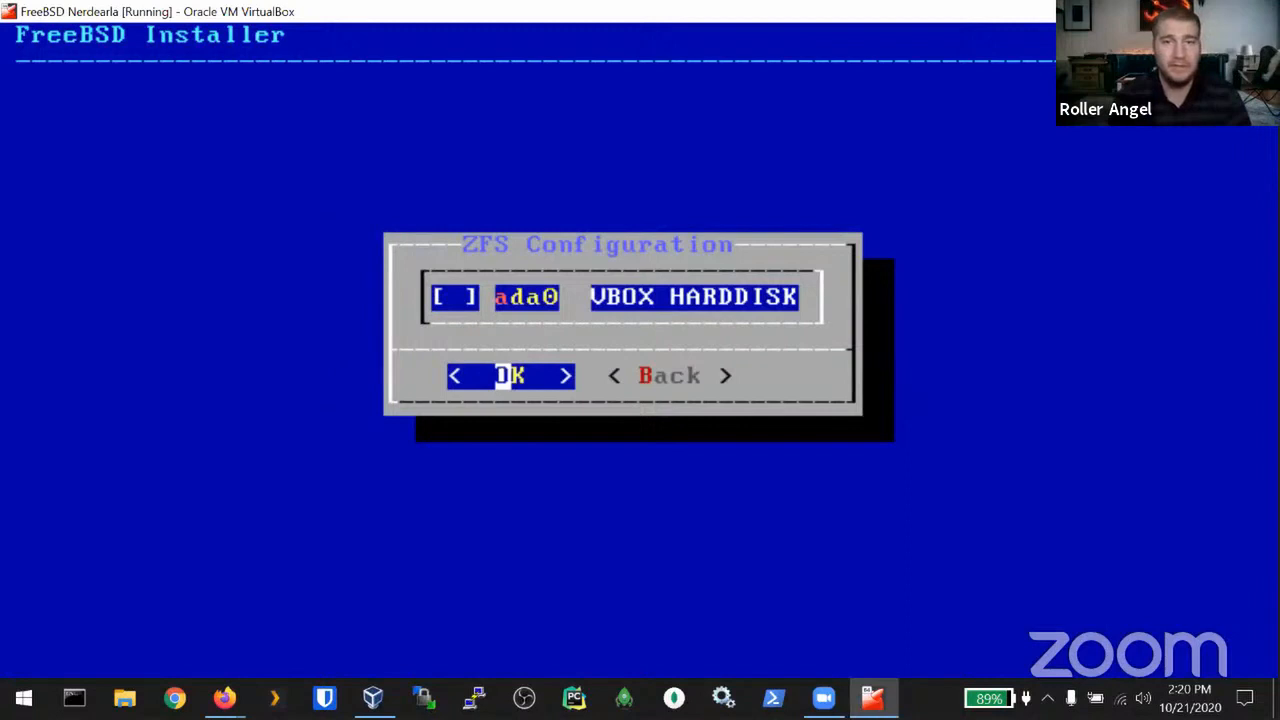
key(space)
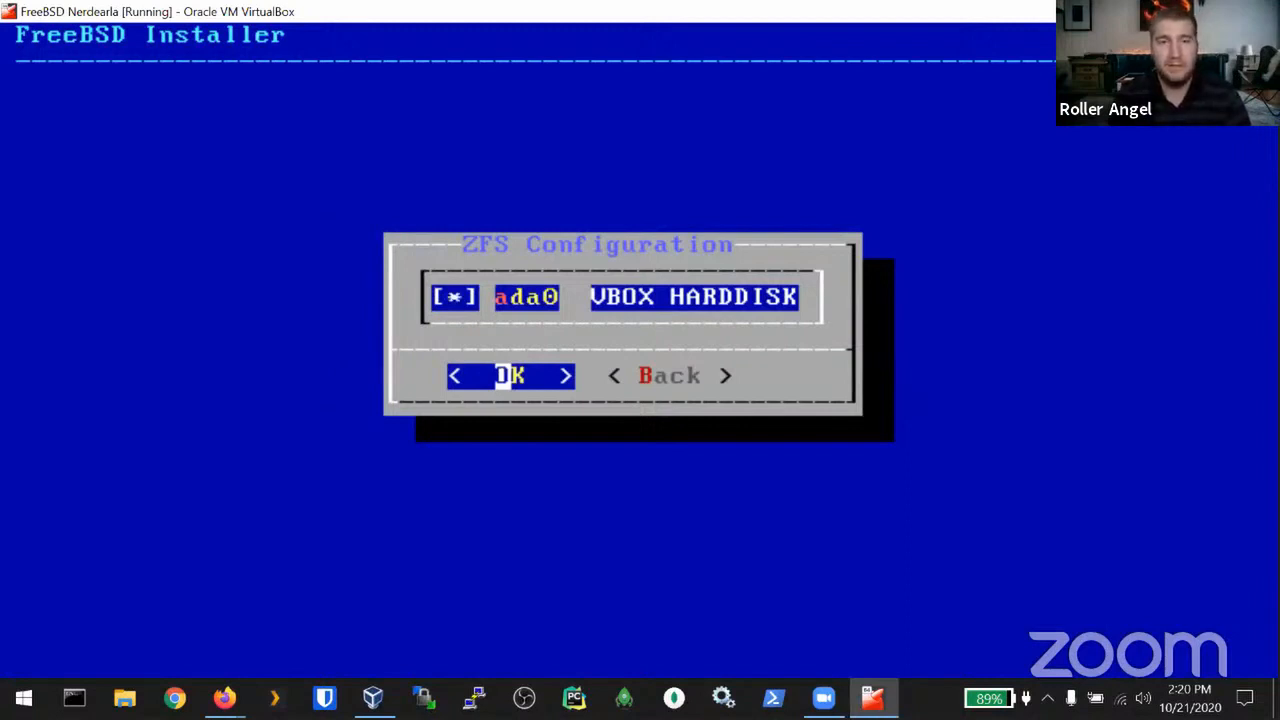
key(Return)
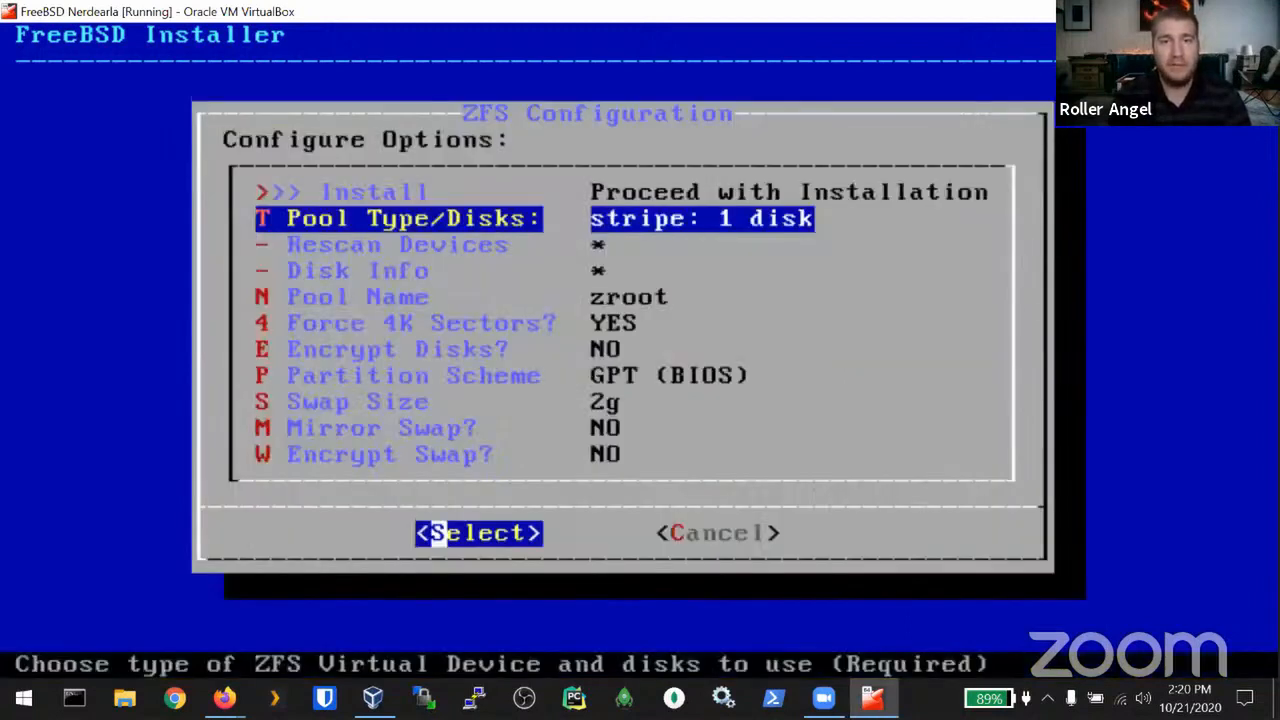
Step: Rename the ZFS pool from zroot to freebsdnerdelastorage0
key(Down)
key(Down)
key(Down)
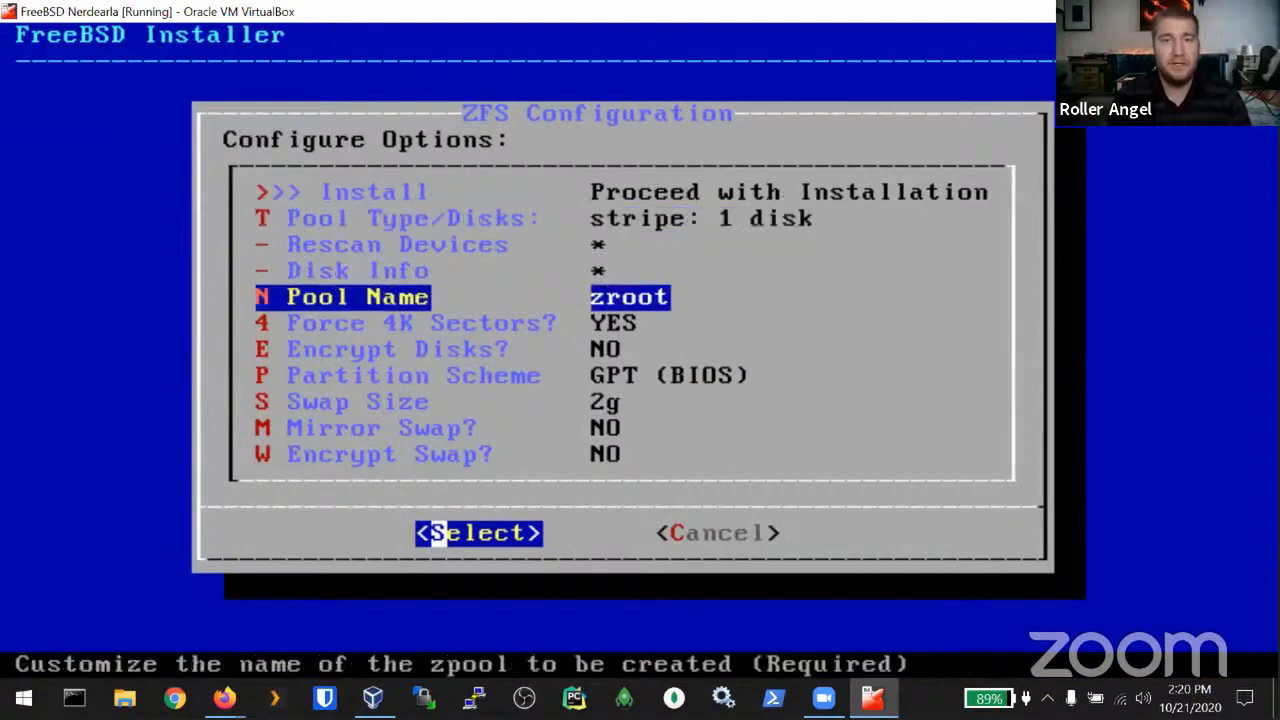
key(Return)
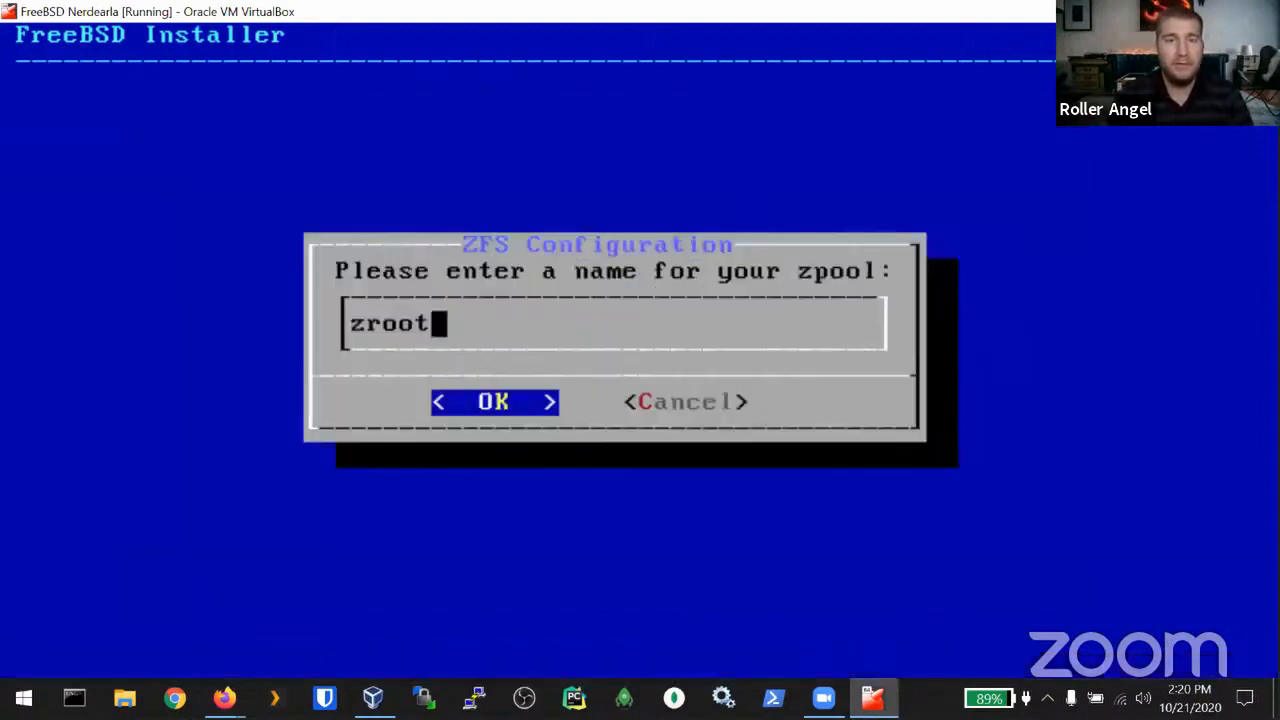
key(BackSpace)
key(BackSpace)
key(BackSpace)
key(BackSpace)
key(BackSpace)
text(f)
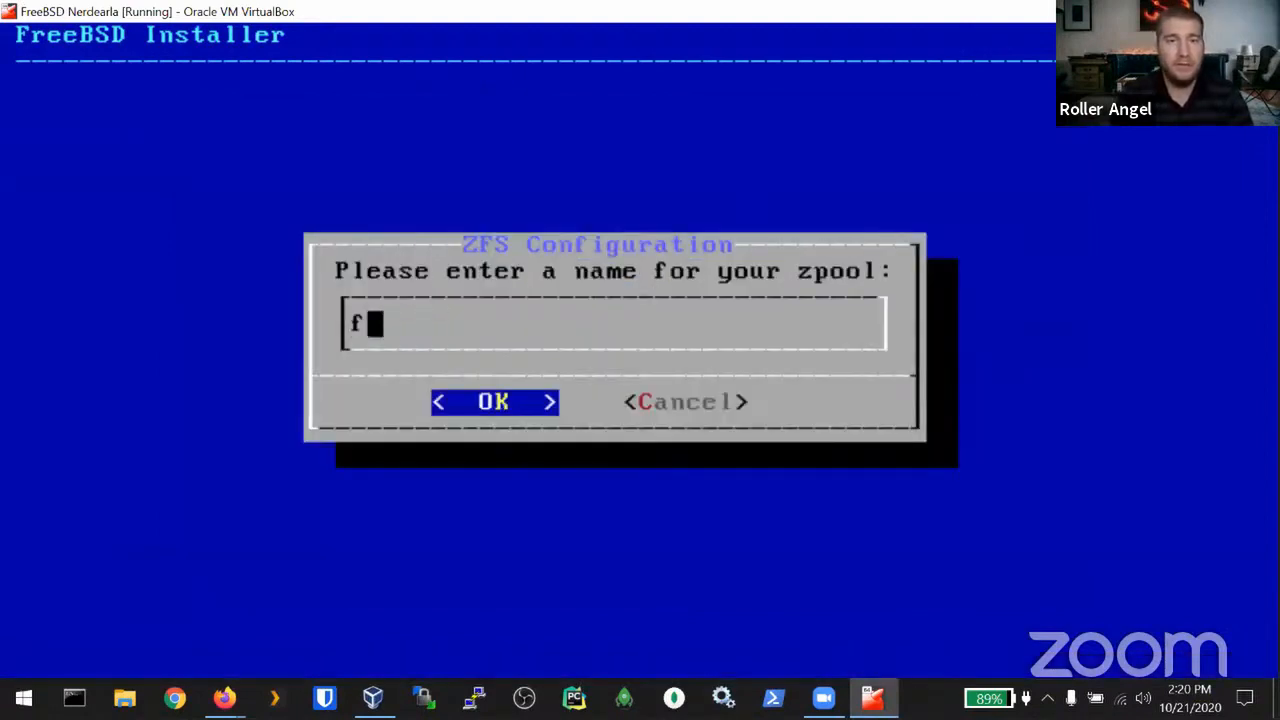
text(reebsdner)
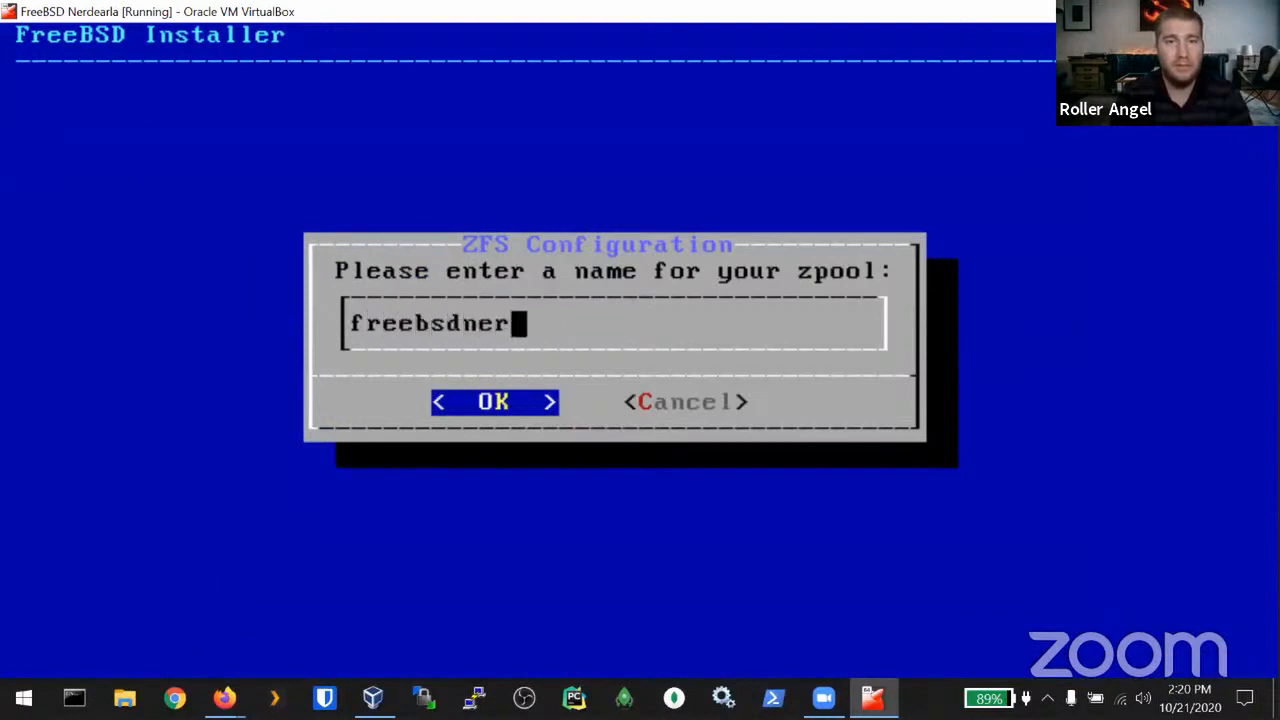
text(delastorage)
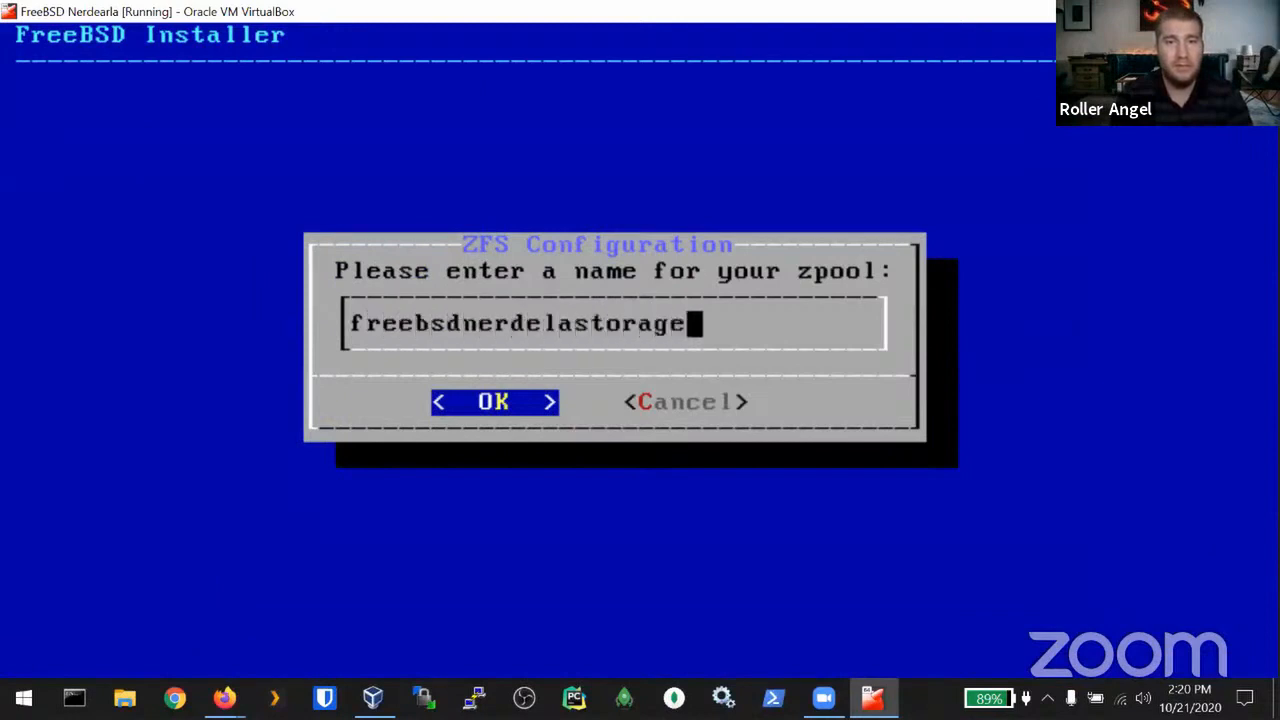
text(0)
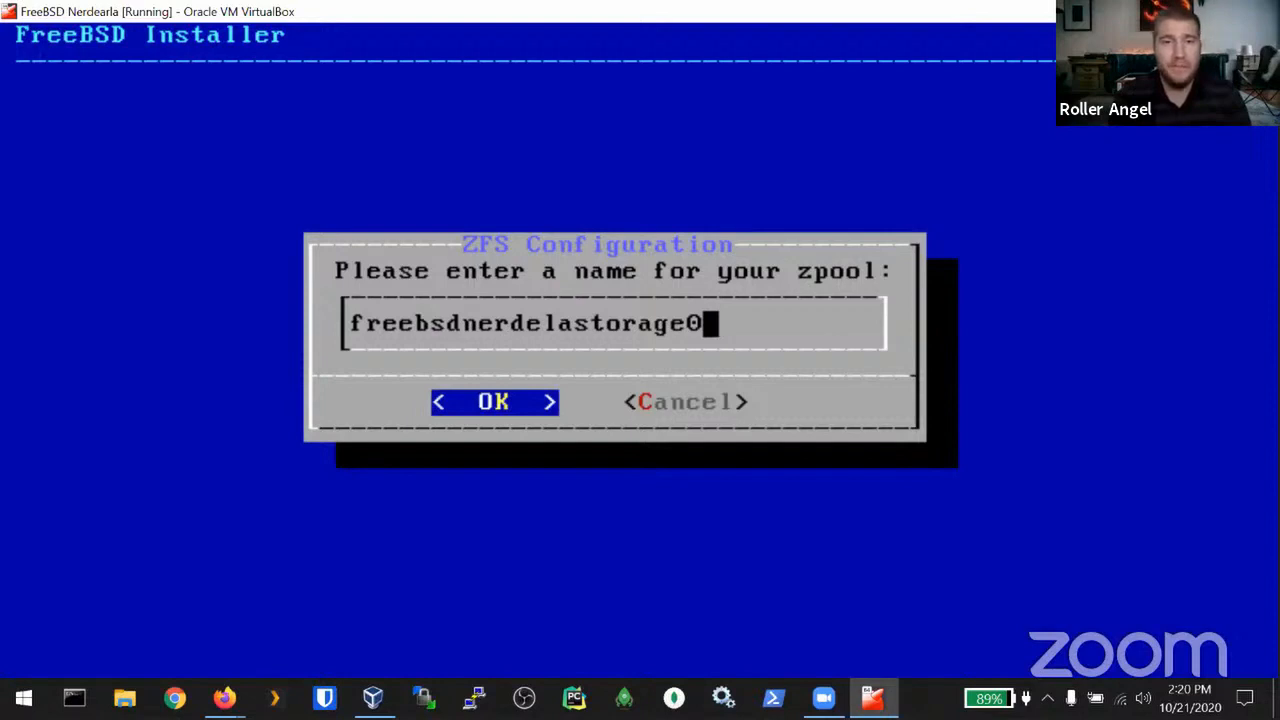
key(Return)
Step: Proceed with Install and move to YES on the ada0 wipe warning
key(Down)
key(Down)
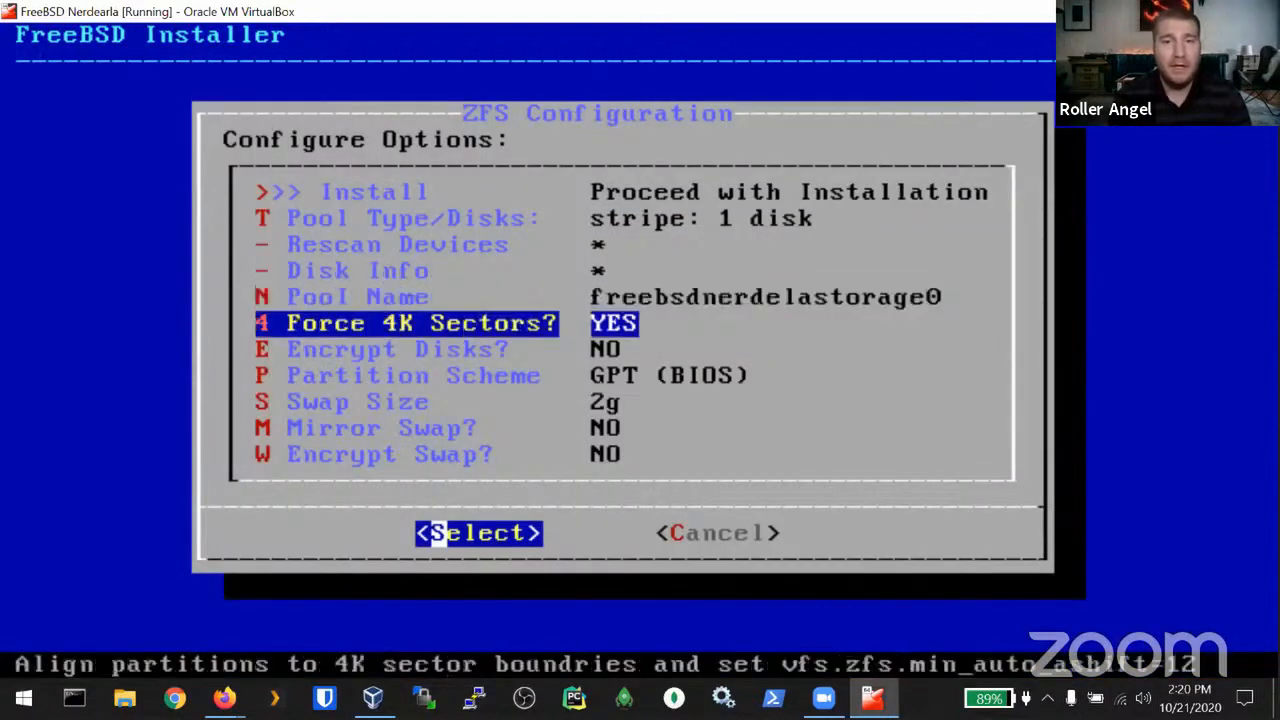
key(Up)
key(Up)
key(Up)
key(Up)
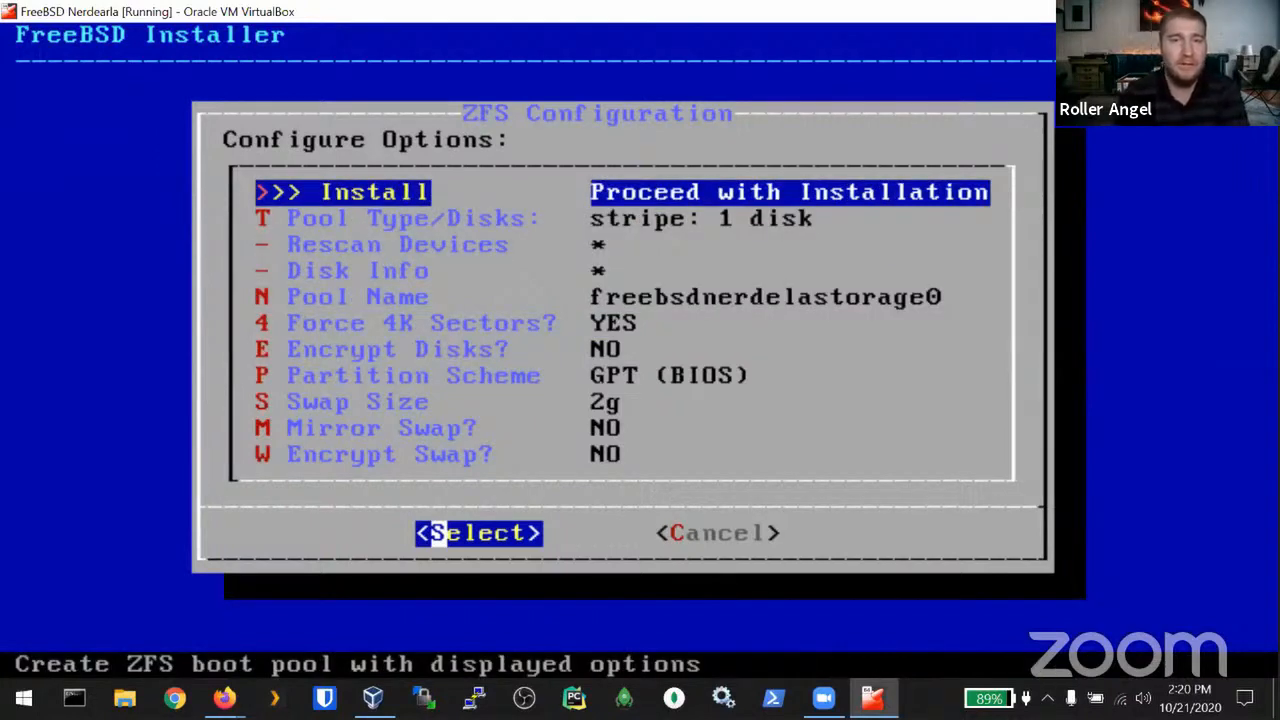
key(Return)
key(Left)
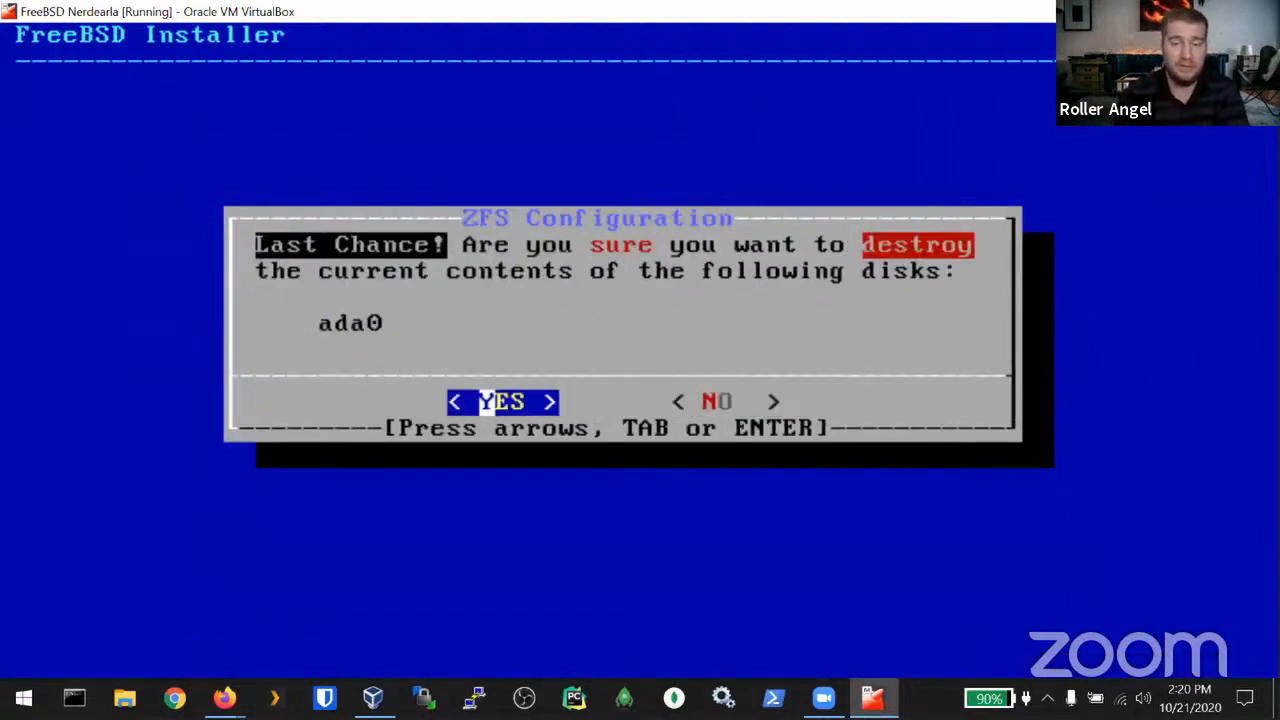
Step: Confirm erasing ada0 and let the installer fetch base.txz, kernel.txz and the other sets
key(Return)
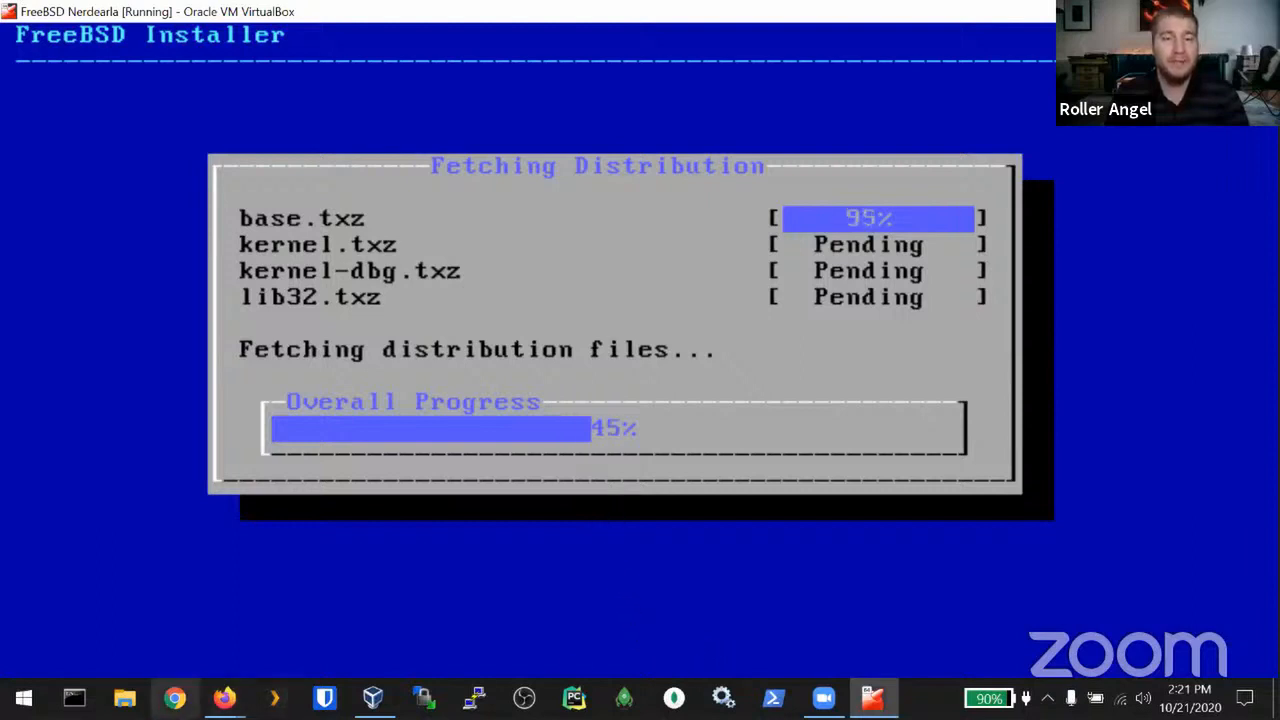
mouse_move(224, 698)
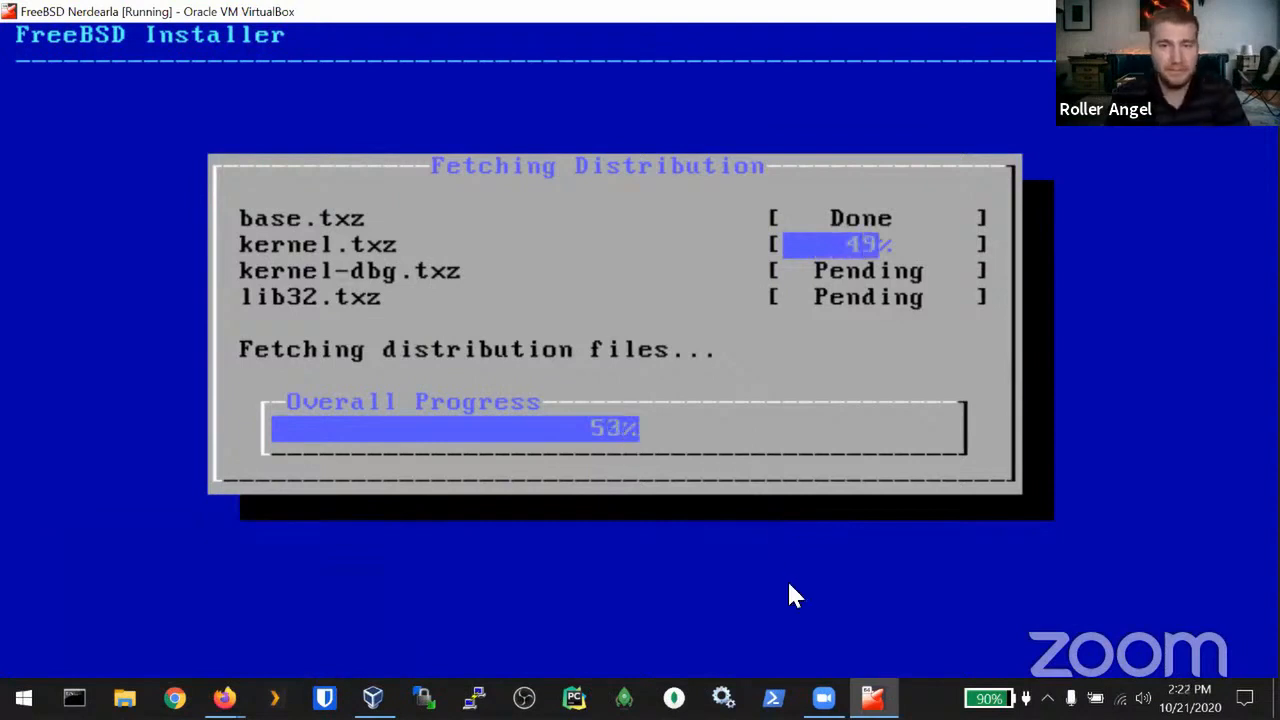
mouse_move(872, 698)
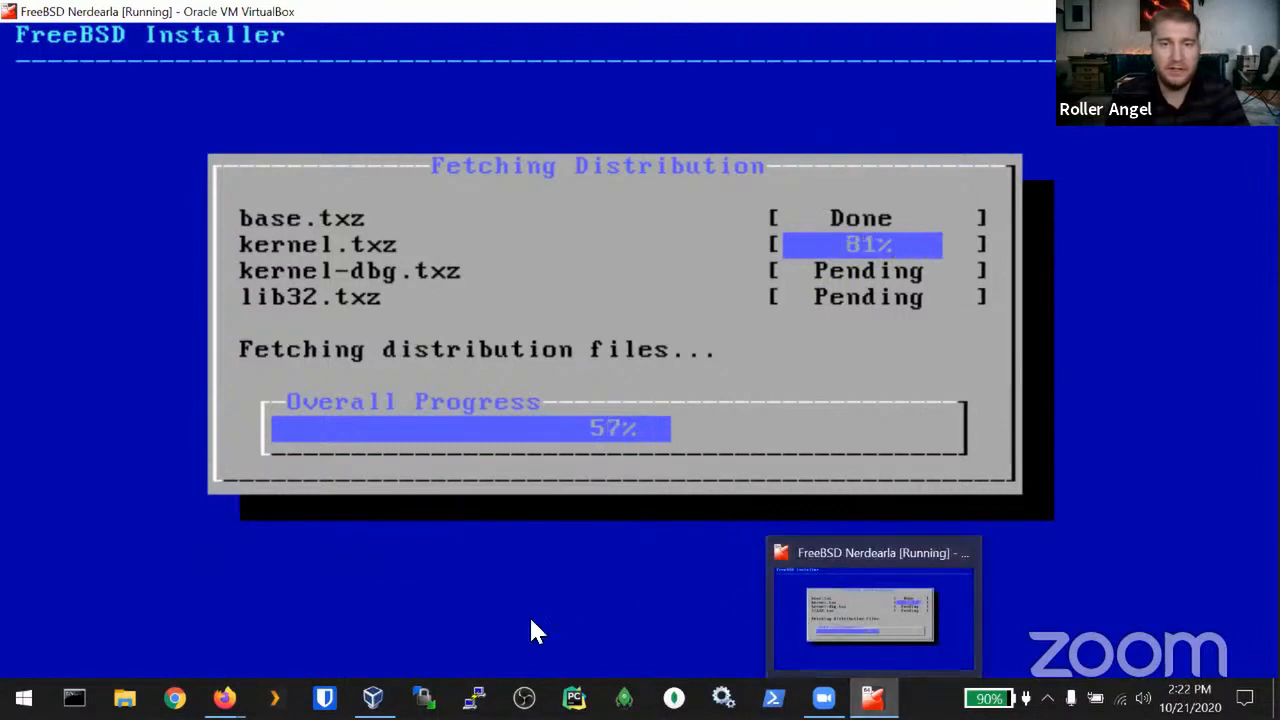
mouse_move(823, 698)
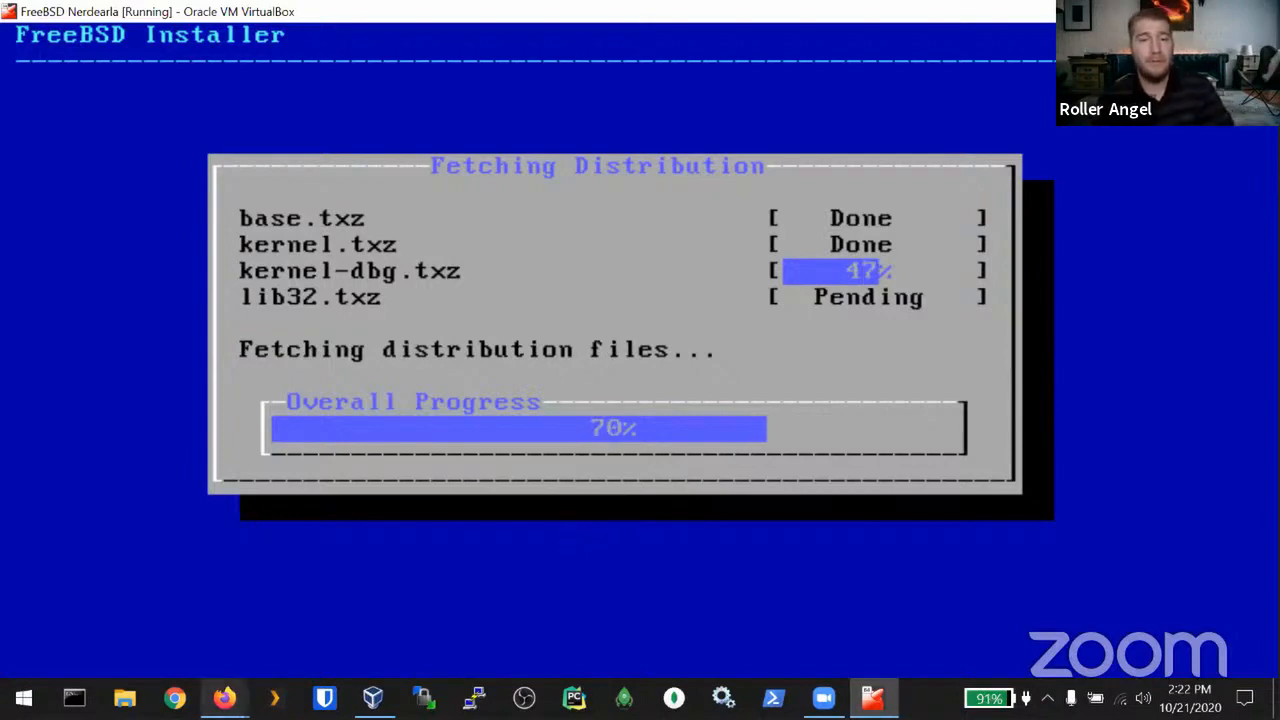
Step: Return to the FreeBSD Handbook, close the ZFS search, and open 2.5 Using bsdinstall
click(232, 636)
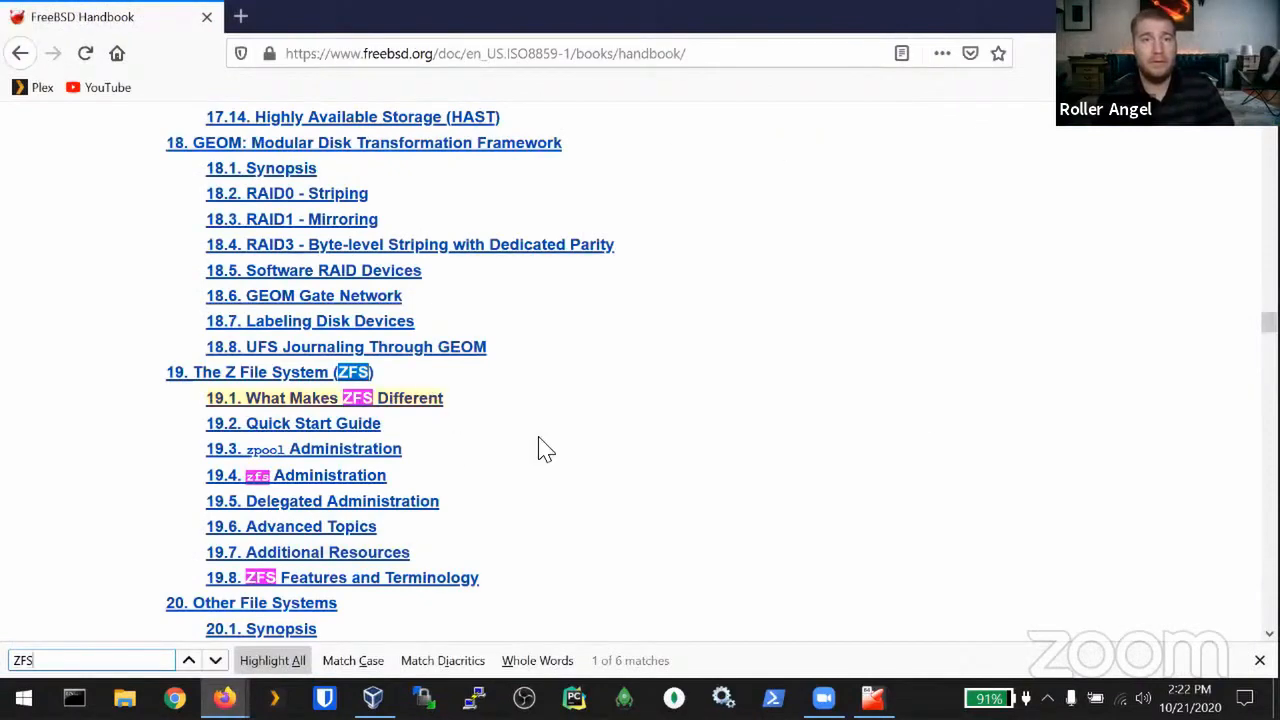
scroll(609, 517, up, 5)
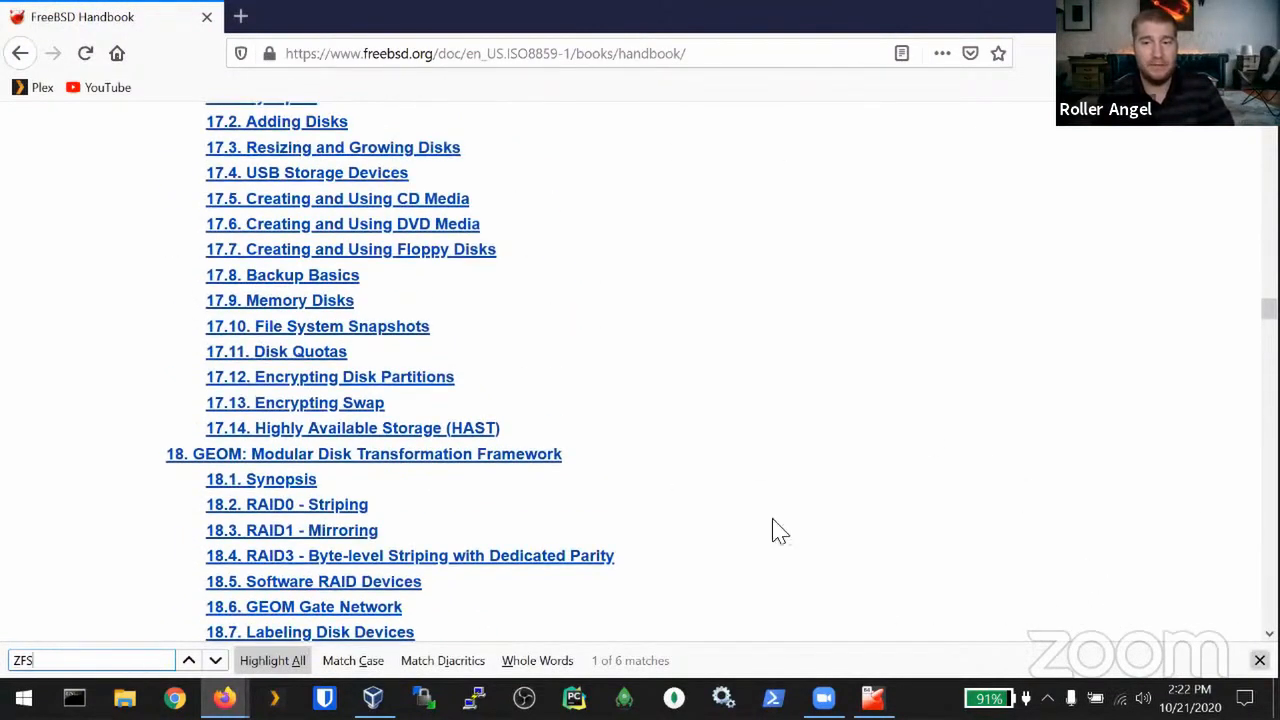
key(Escape)
scroll(609, 466, up, 5)
scroll(612, 461, up, 2)
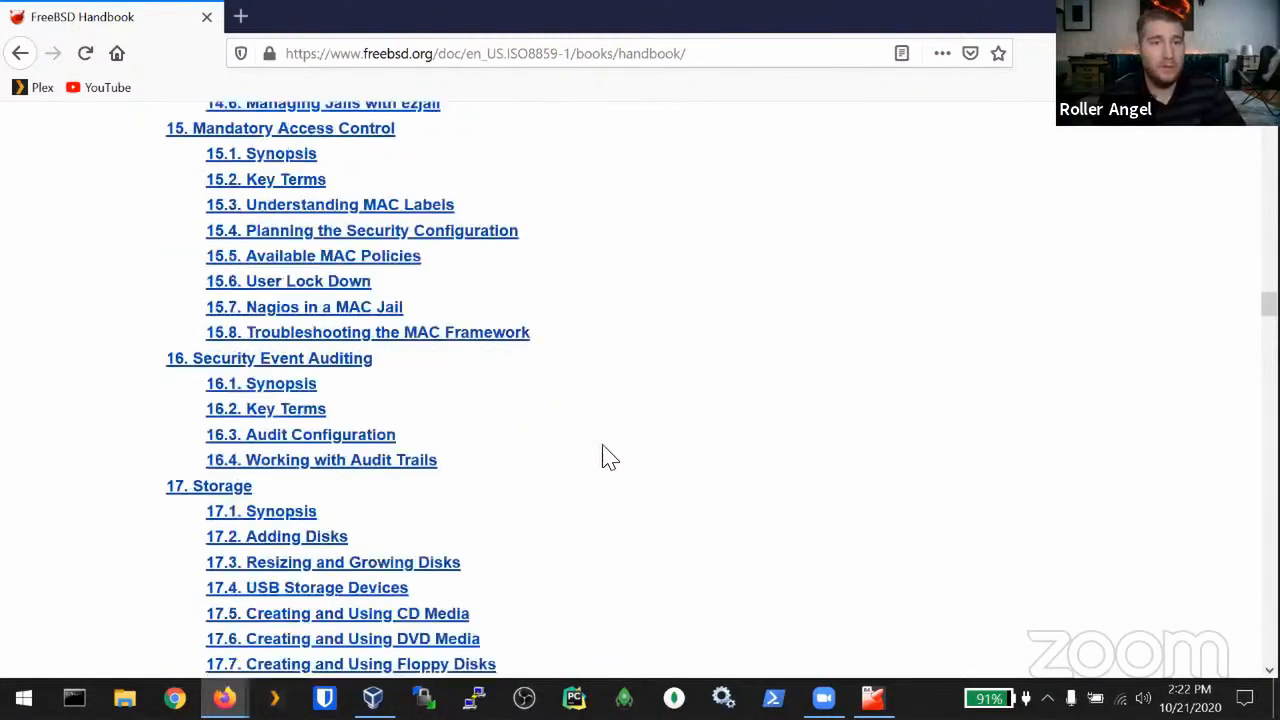
scroll(609, 459, up, 20)
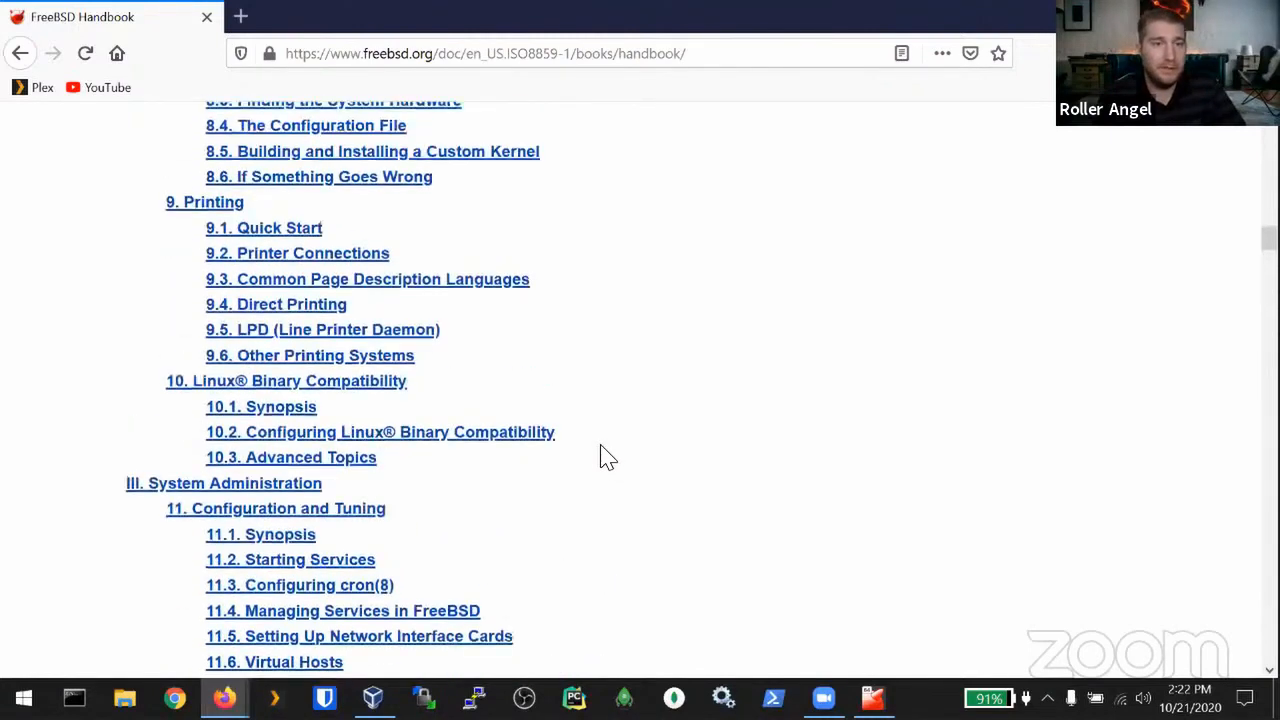
scroll(597, 455, up, 11)
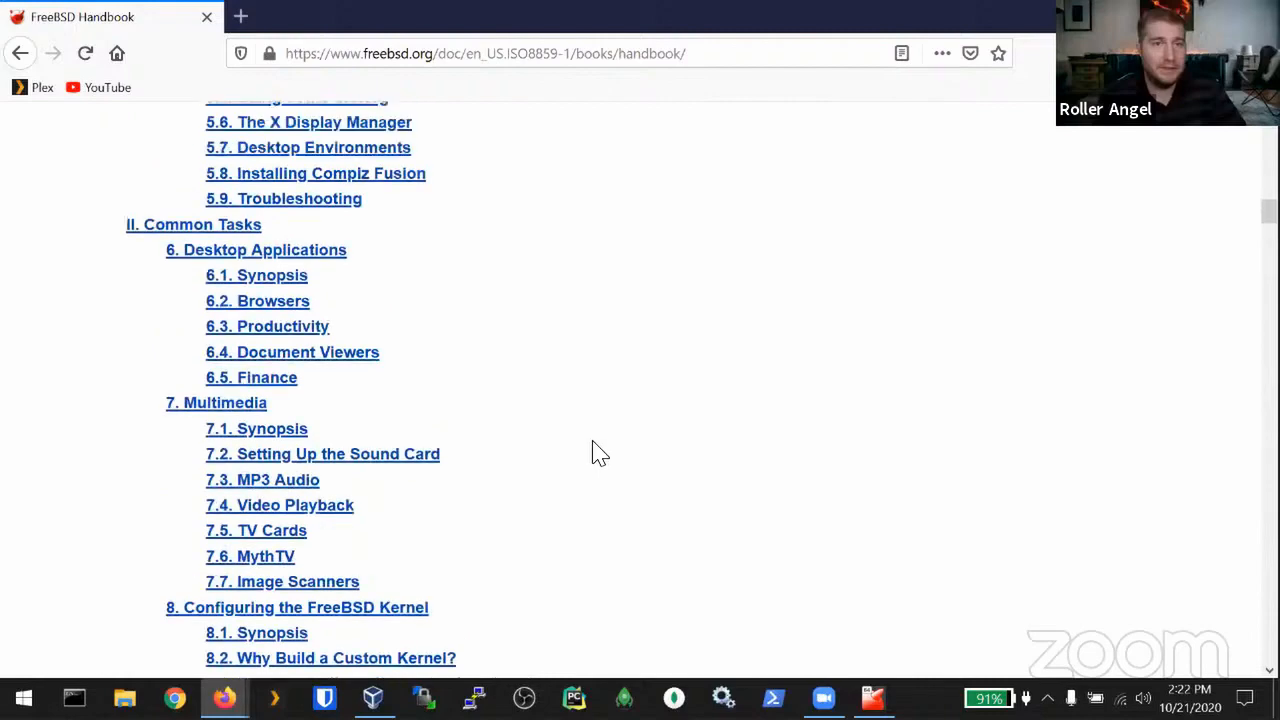
scroll(597, 455, up, 5)
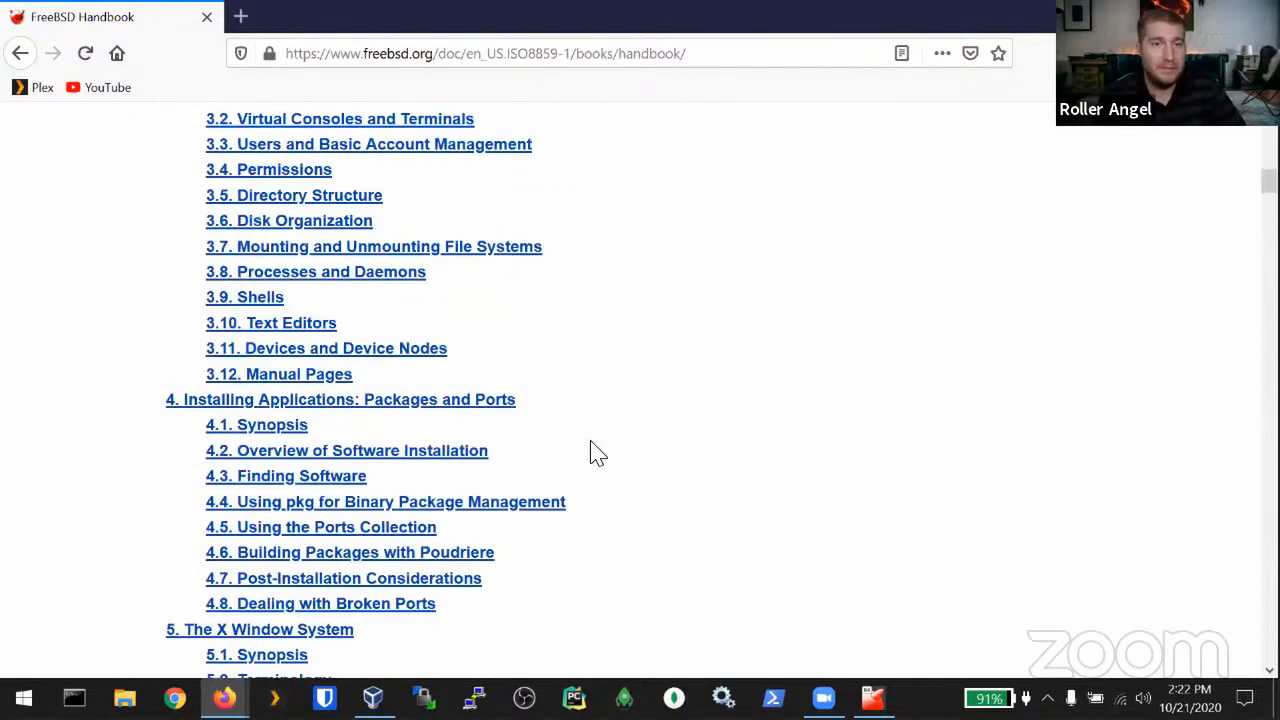
scroll(451, 409, up, 6)
scroll(437, 400, up, 4)
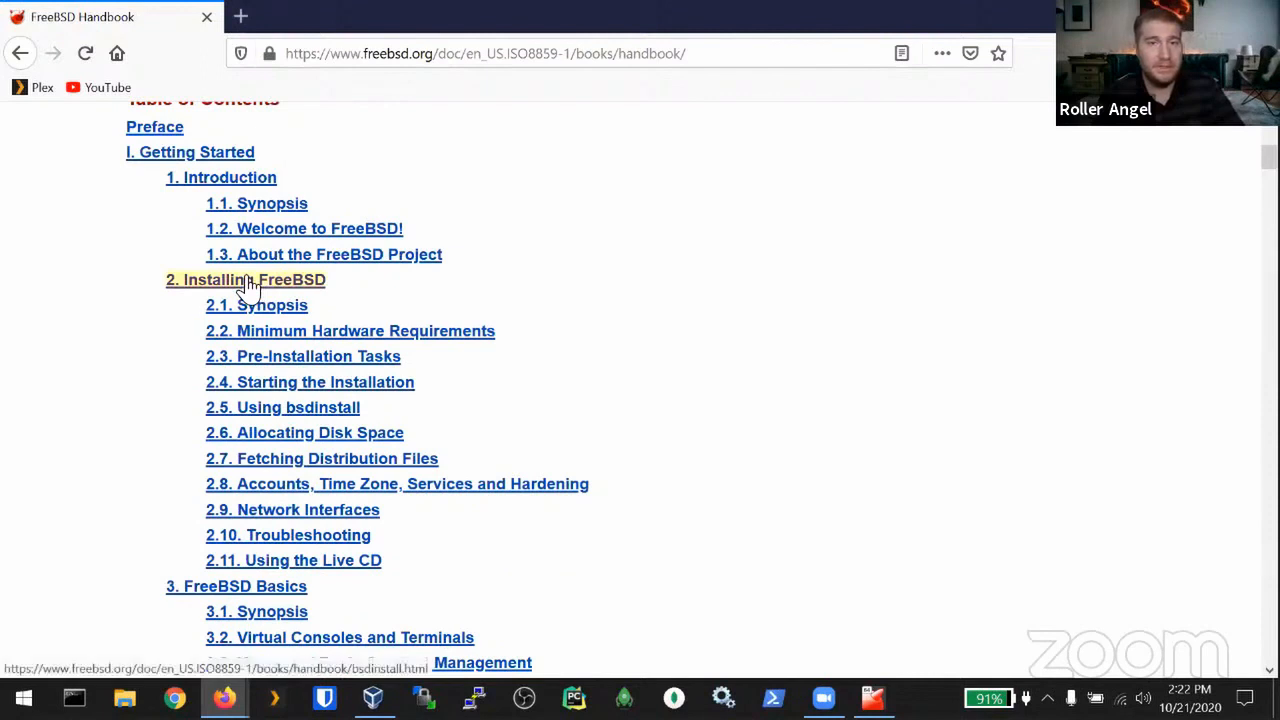
click(276, 410)
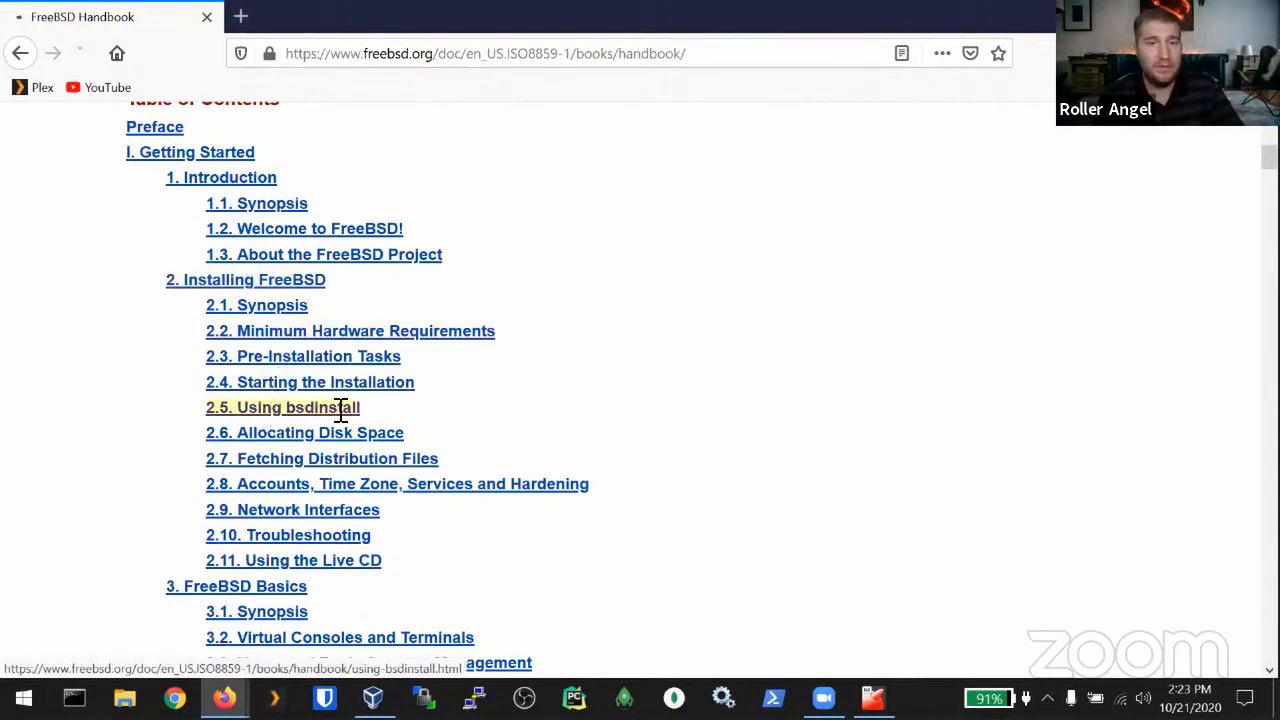
Step: Read through the handbook's 2.5 Using bsdinstall and 2.6 Allocating Disk Space sections
scroll(457, 440, down, 3)
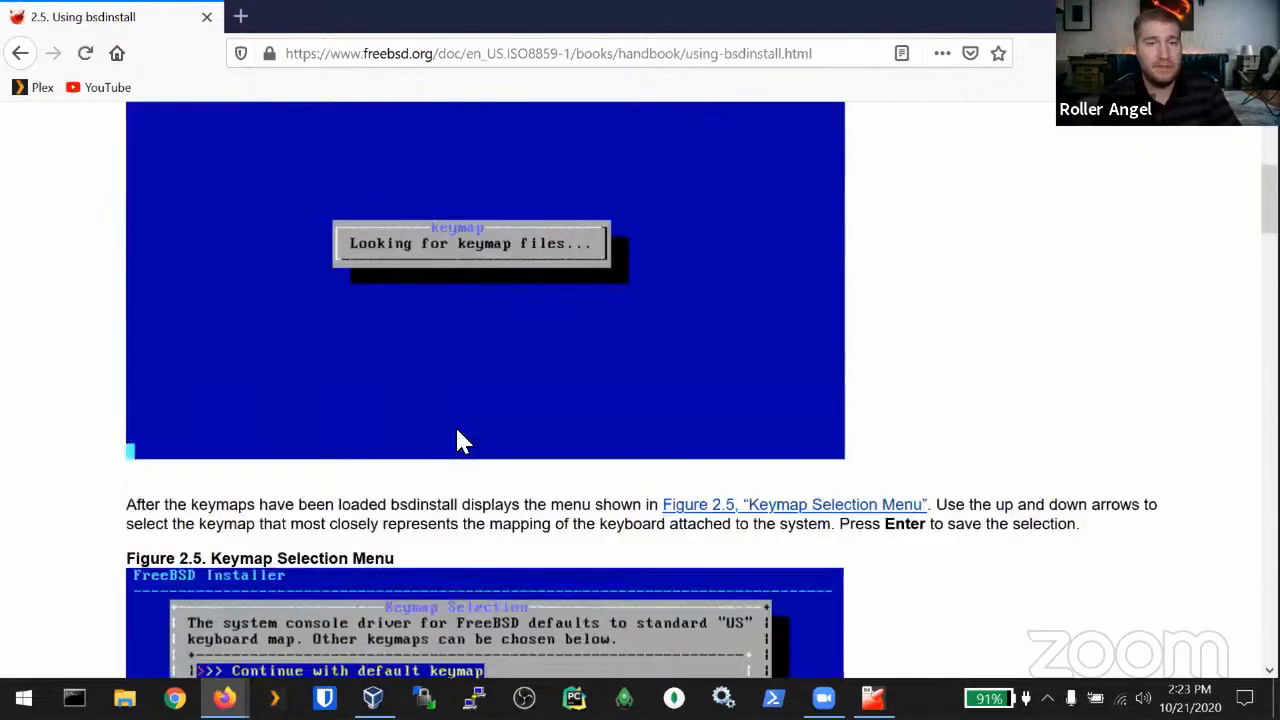
scroll(457, 442, down, 10)
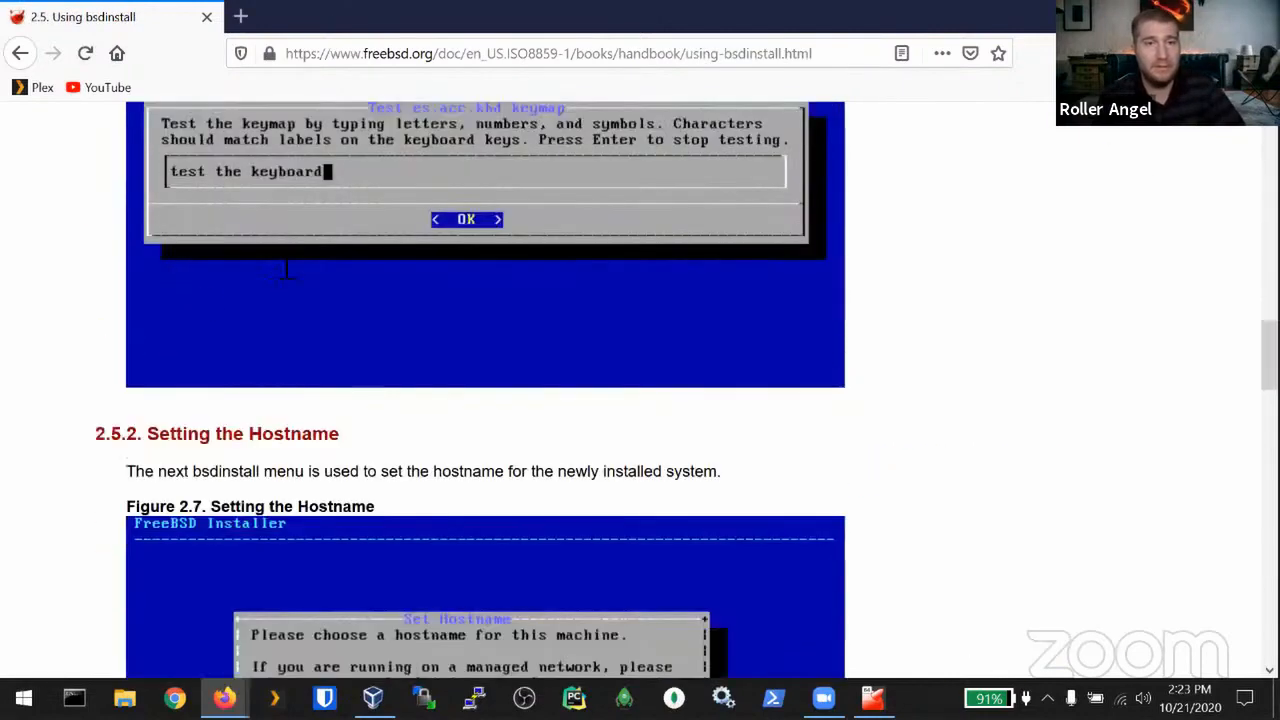
scroll(286, 268, down, 3)
scroll(465, 556, down, 6)
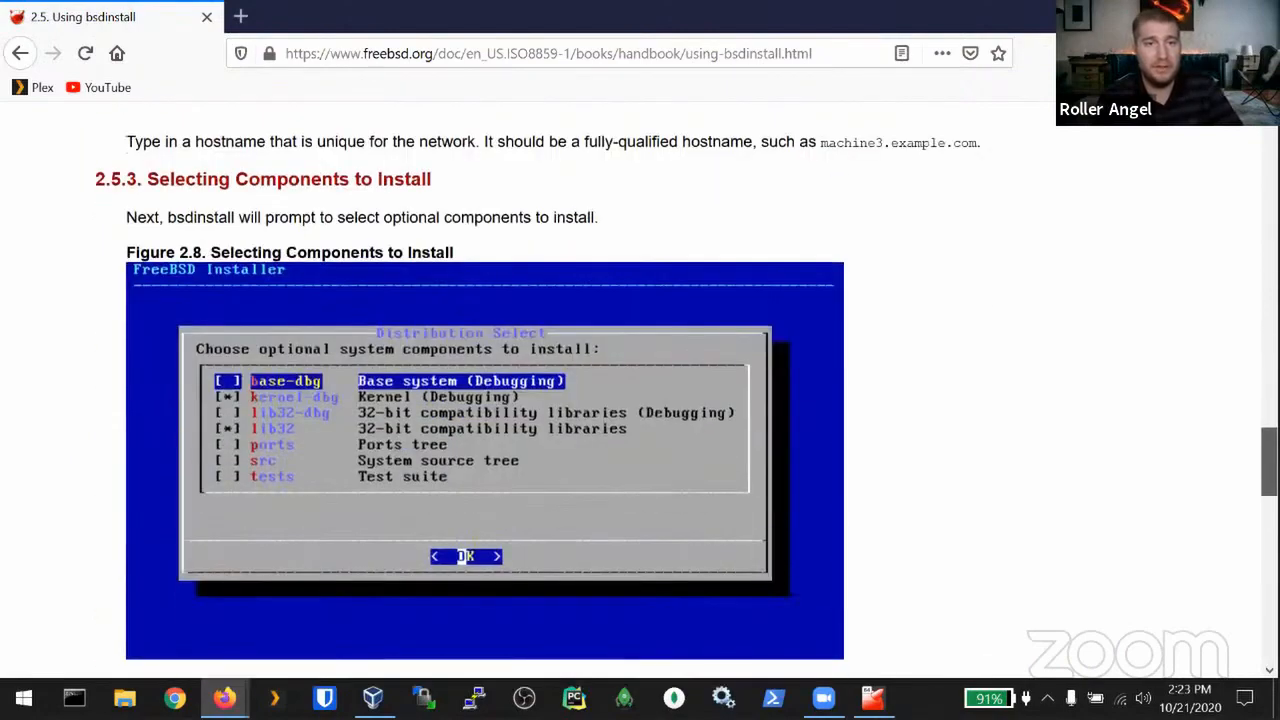
scroll(465, 556, down, 10)
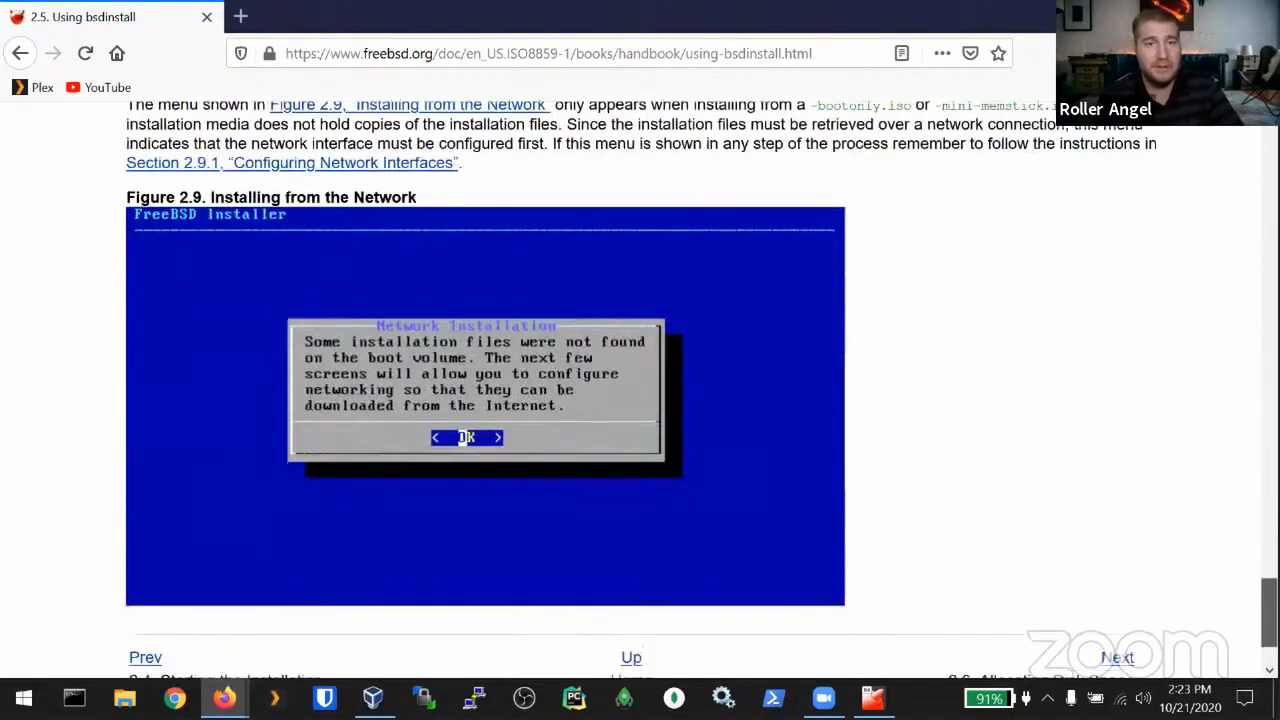
scroll(485, 380, up, 1)
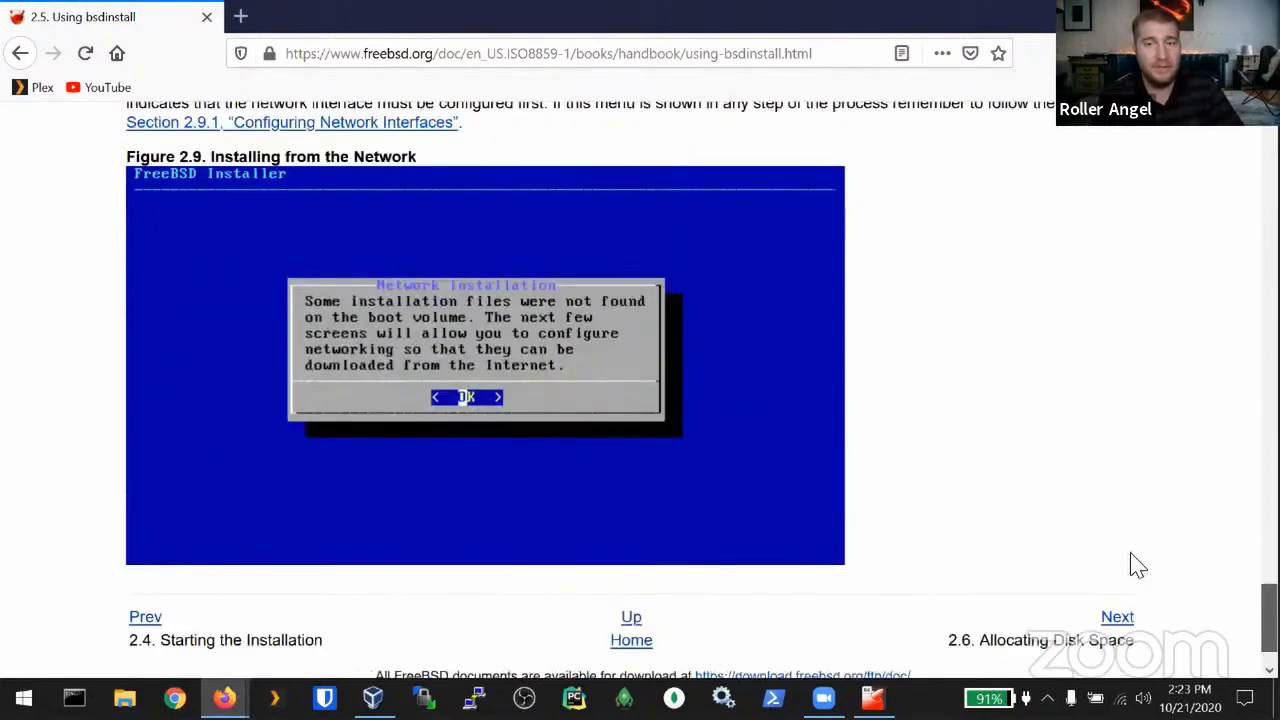
scroll(1130, 563, up, 3)
scroll(306, 429, up, 2)
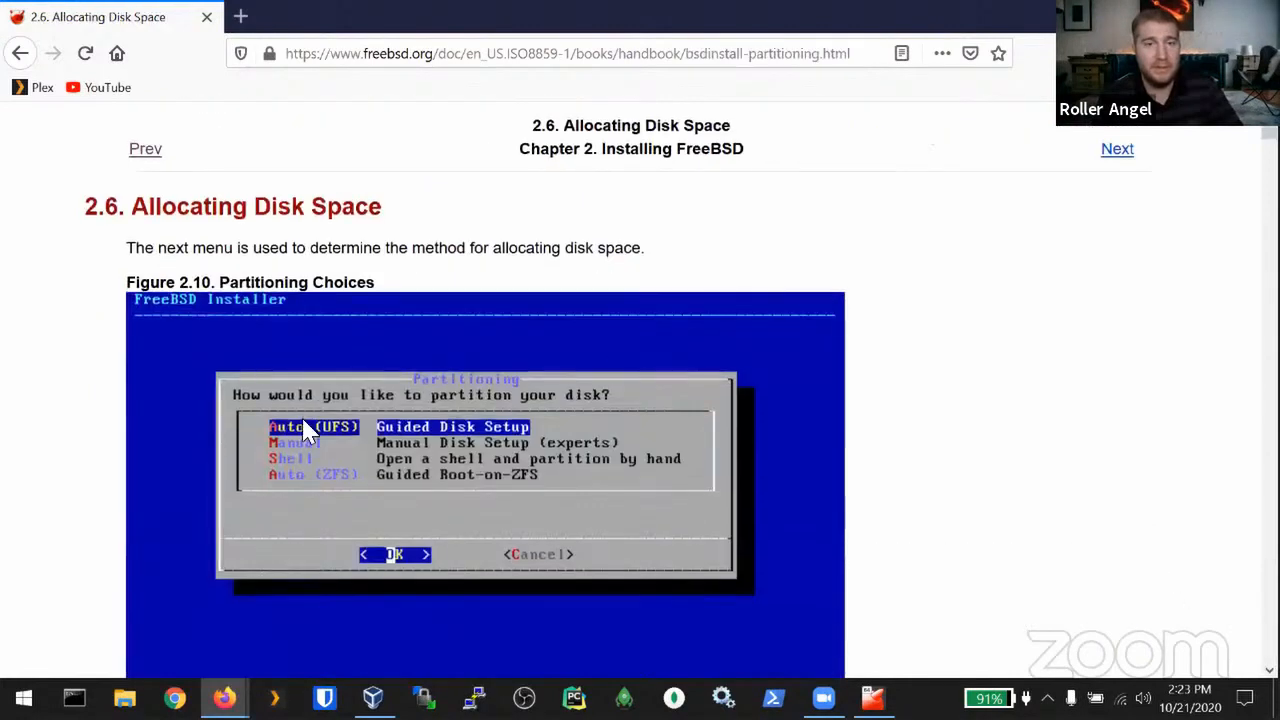
scroll(397, 446, down, 1)
scroll(397, 446, down, 4)
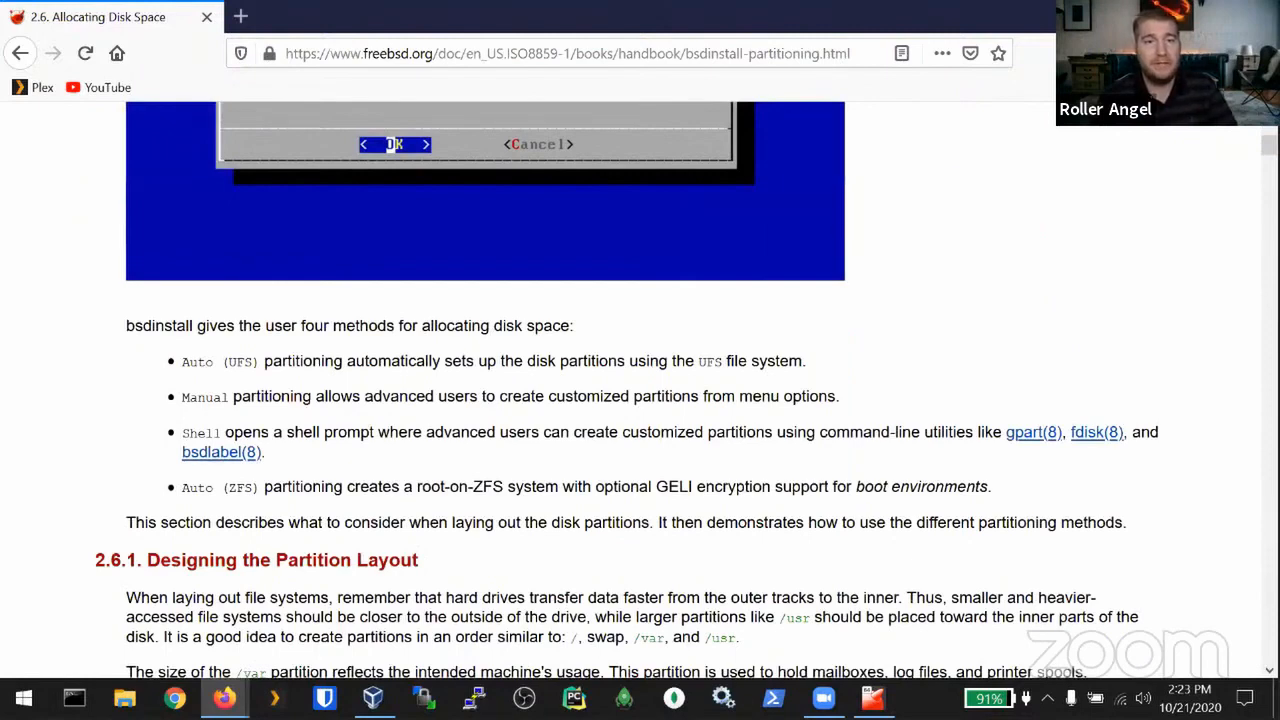
scroll(640, 400, down, 3)
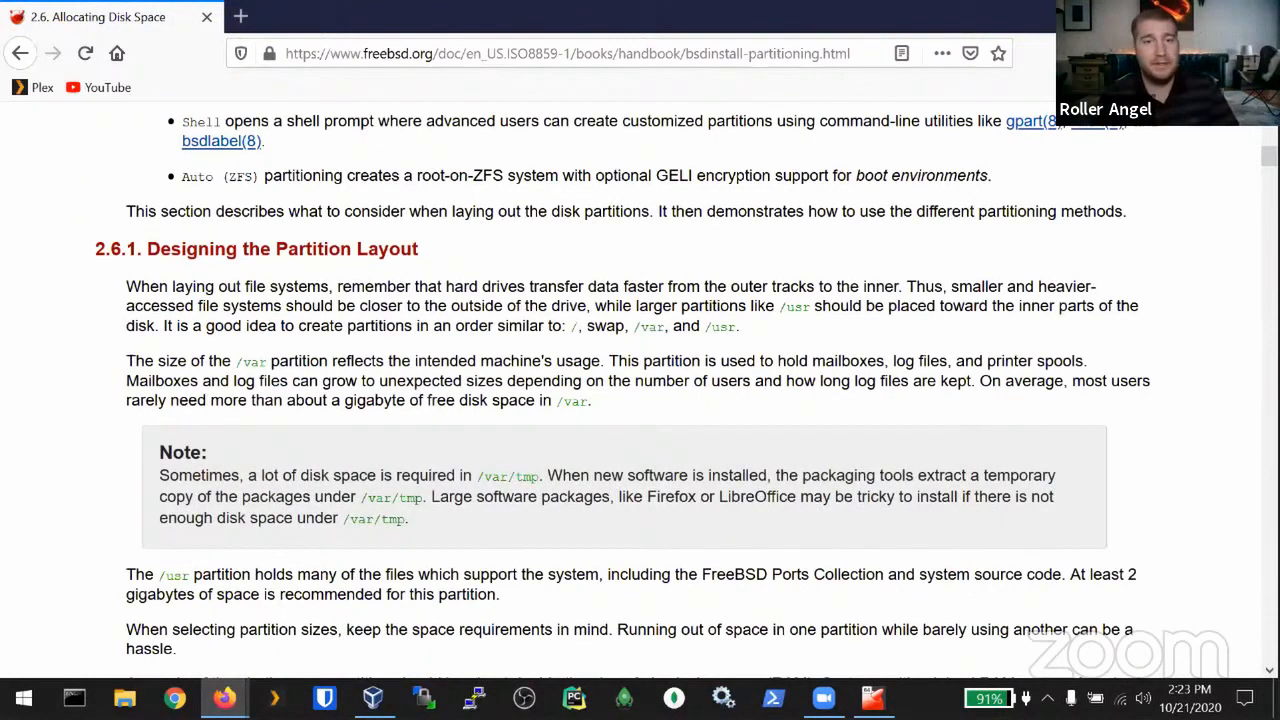
scroll(418, 265, down, 20)
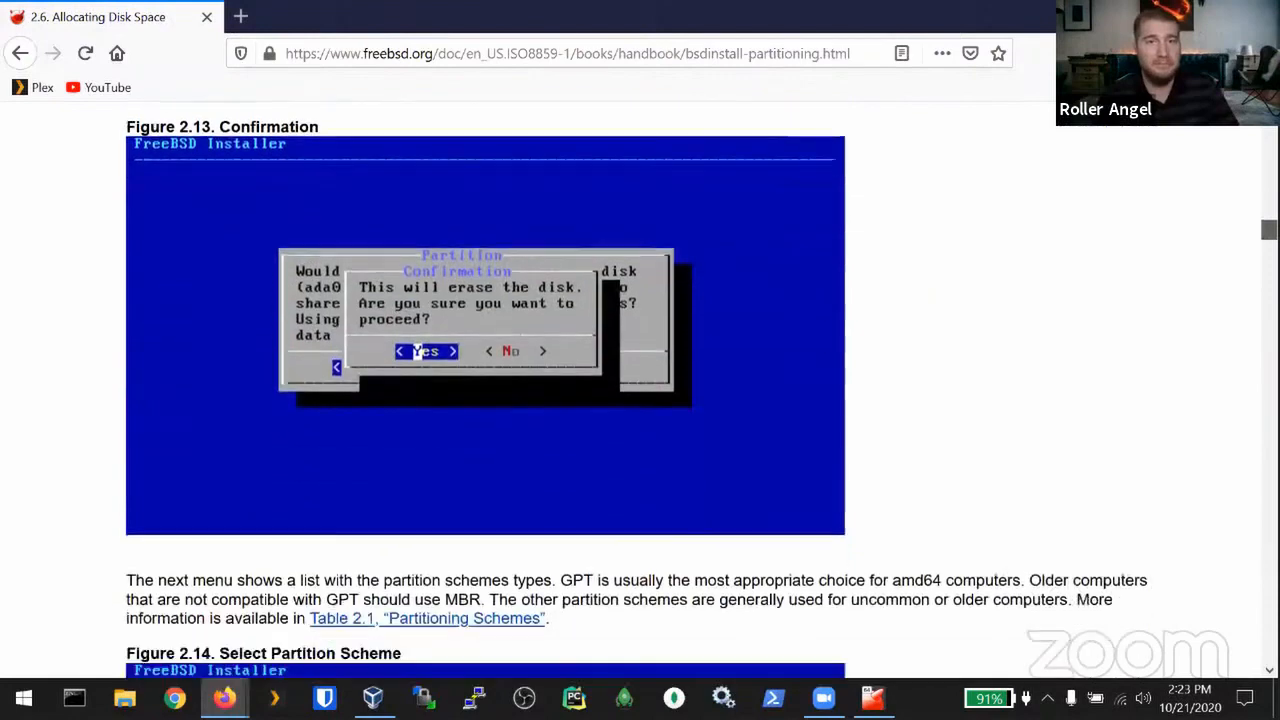
scroll(640, 400, down, 1)
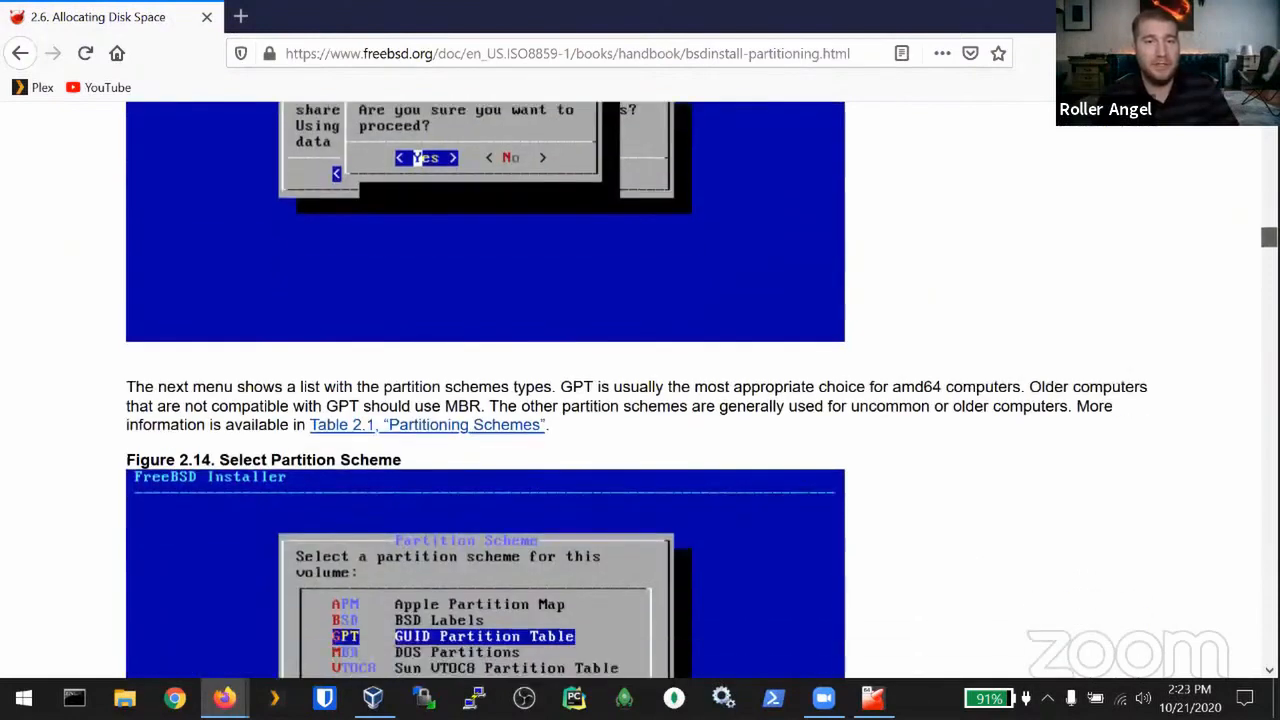
scroll(418, 157, down, 12)
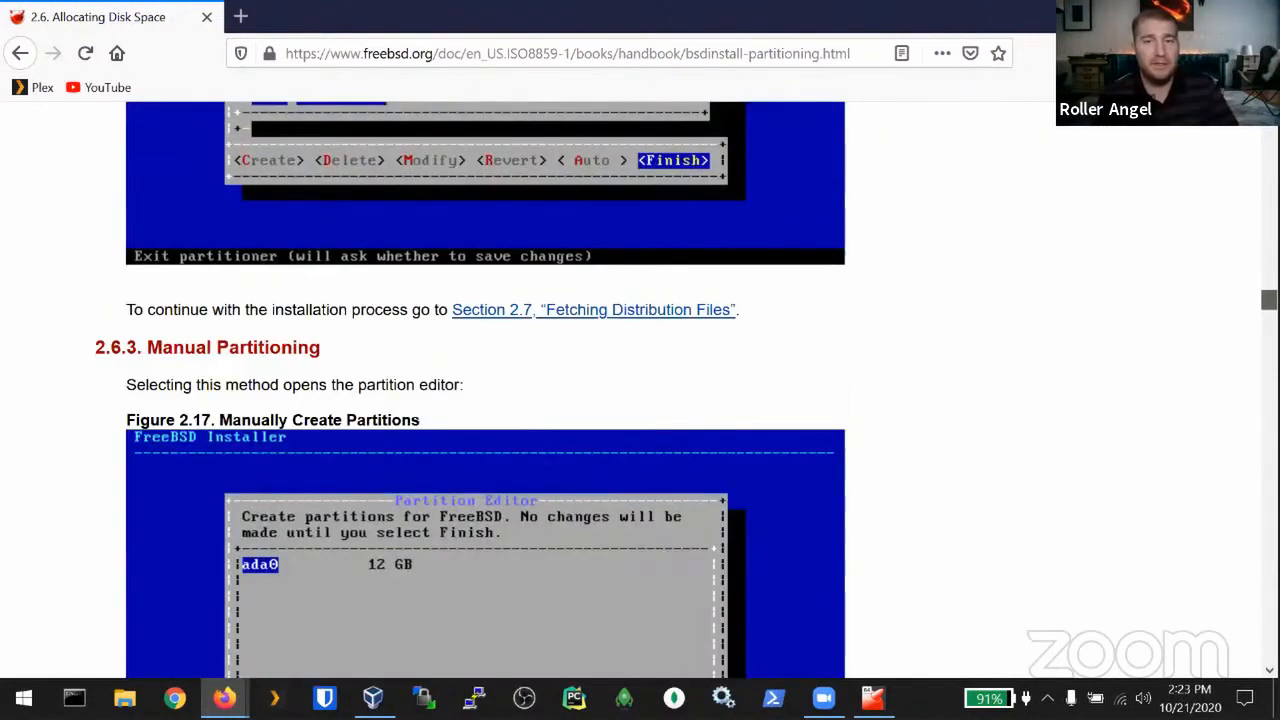
scroll(485, 400, down, 15)
scroll(1110, 555, down, 10)
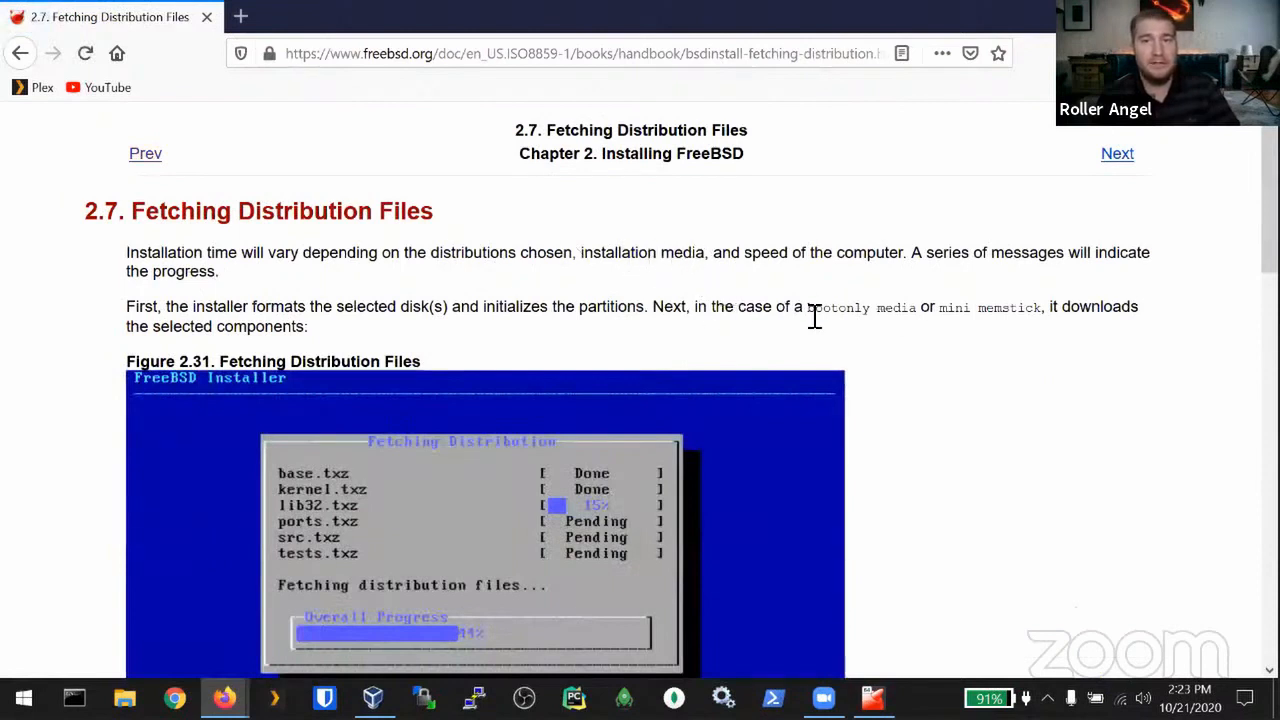
Step: Highlight the sentence about bootonly media, clear it, and keep reading further down
drag(725, 307, 918, 312)
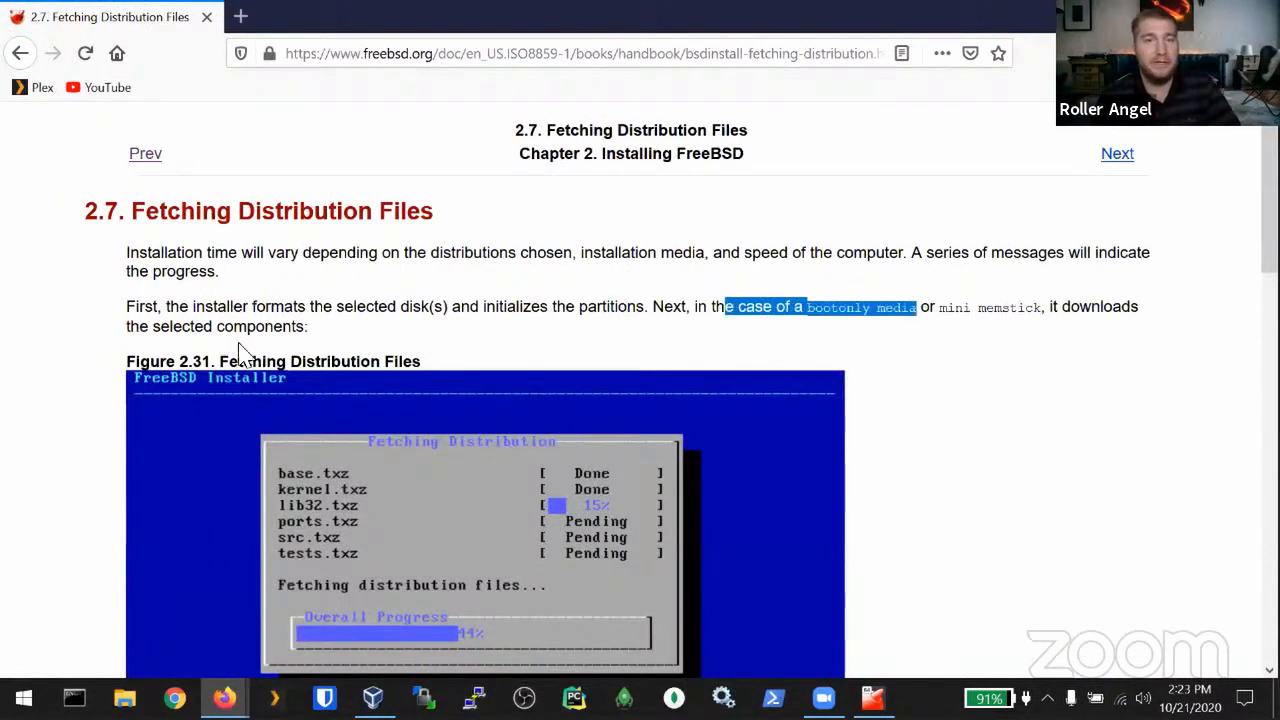
click(965, 444)
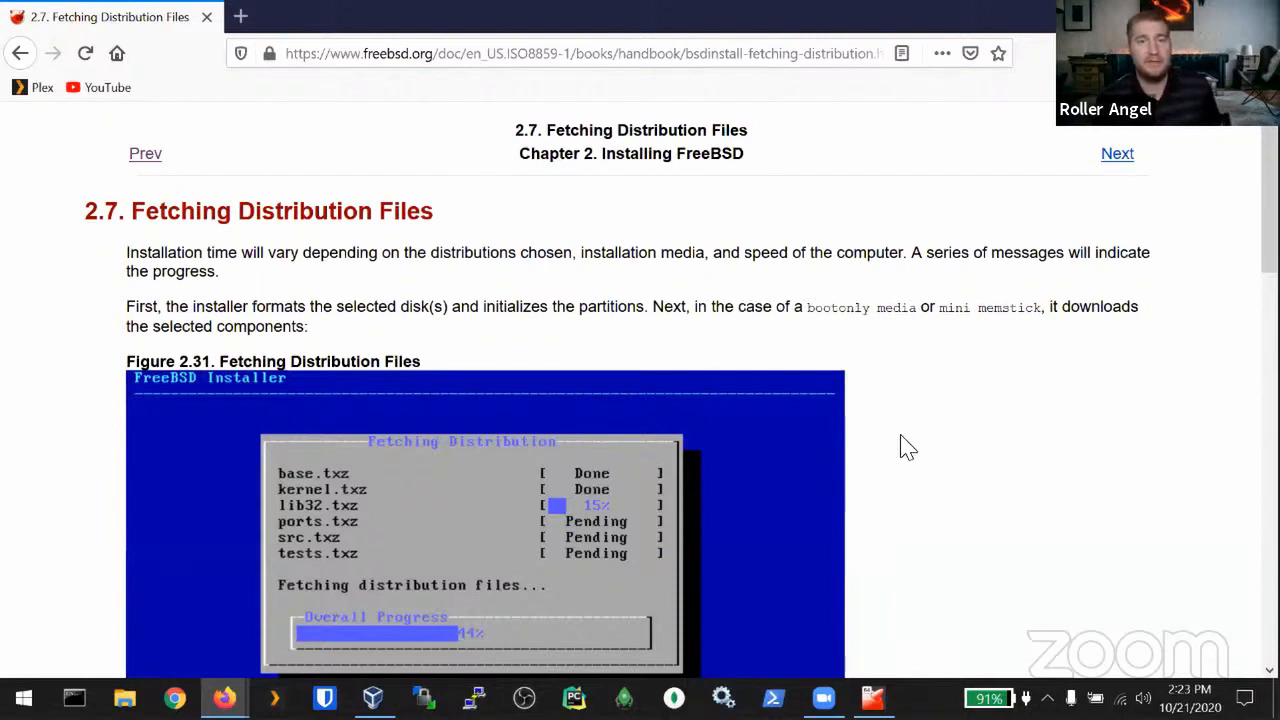
scroll(907, 445, down, 3)
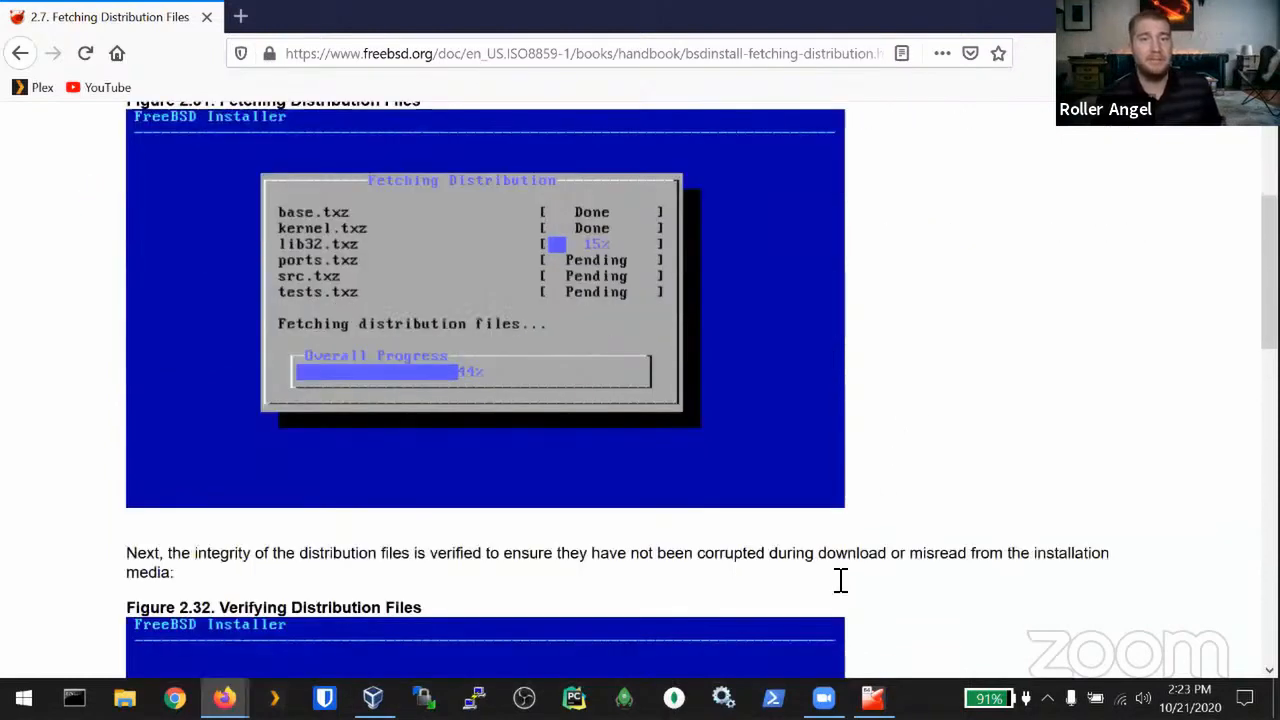
scroll(840, 580, down, 10)
Step: Return to the FreeBSD VM, then enter and retype the root password to reach the Time Zone Selector
key(alt+Tab)
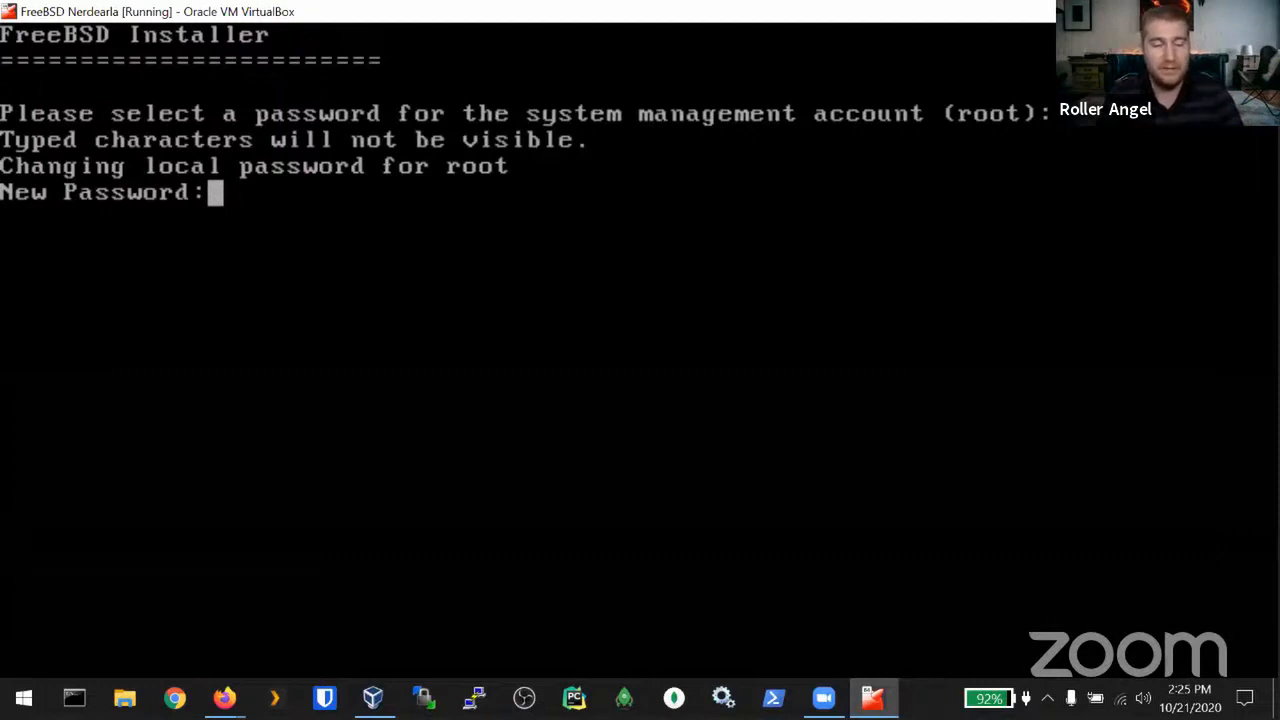
key(Return)
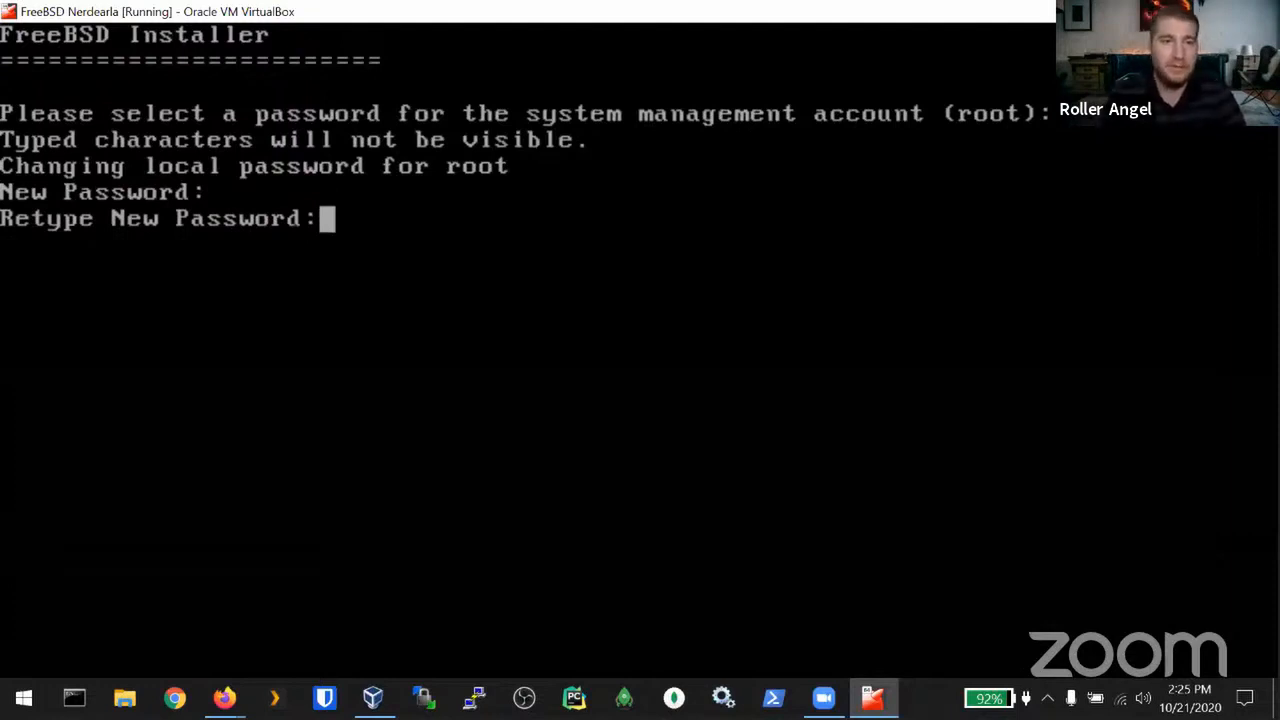
key(Return)
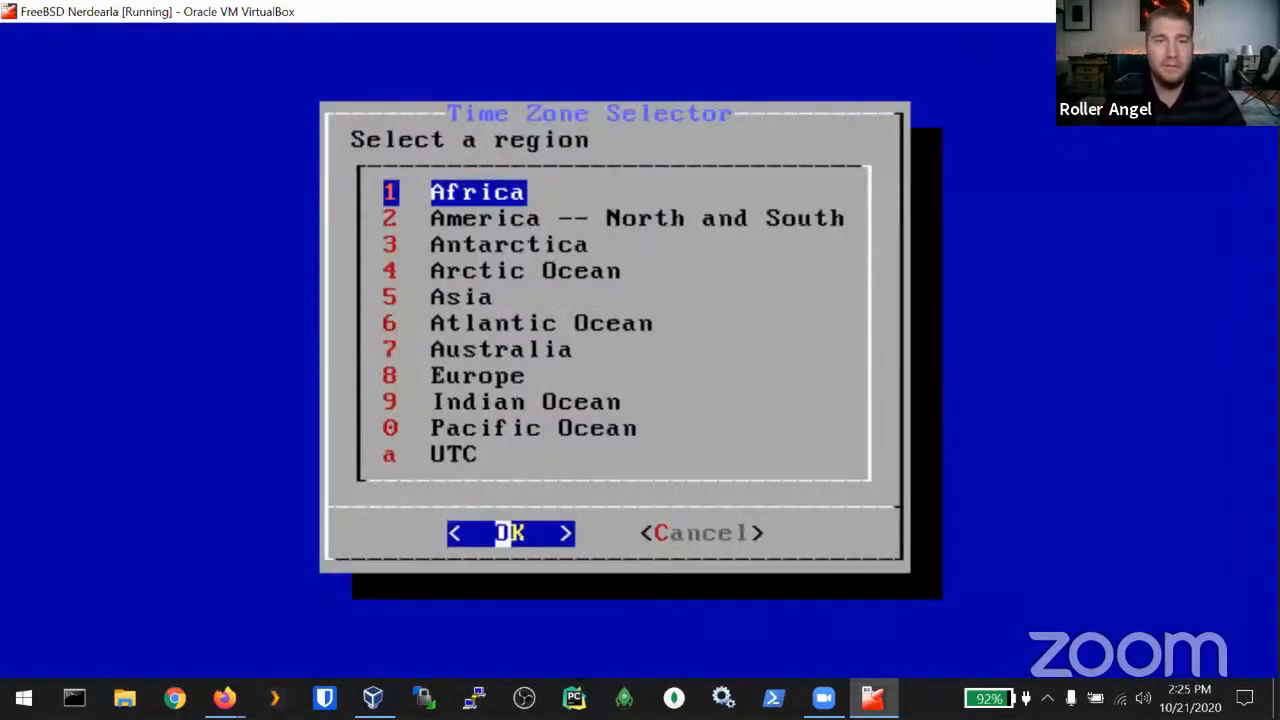
Step: Set the time zone to America, United States of America, Alaska (most areas), and skip date and time
key(Down)
key(Return)
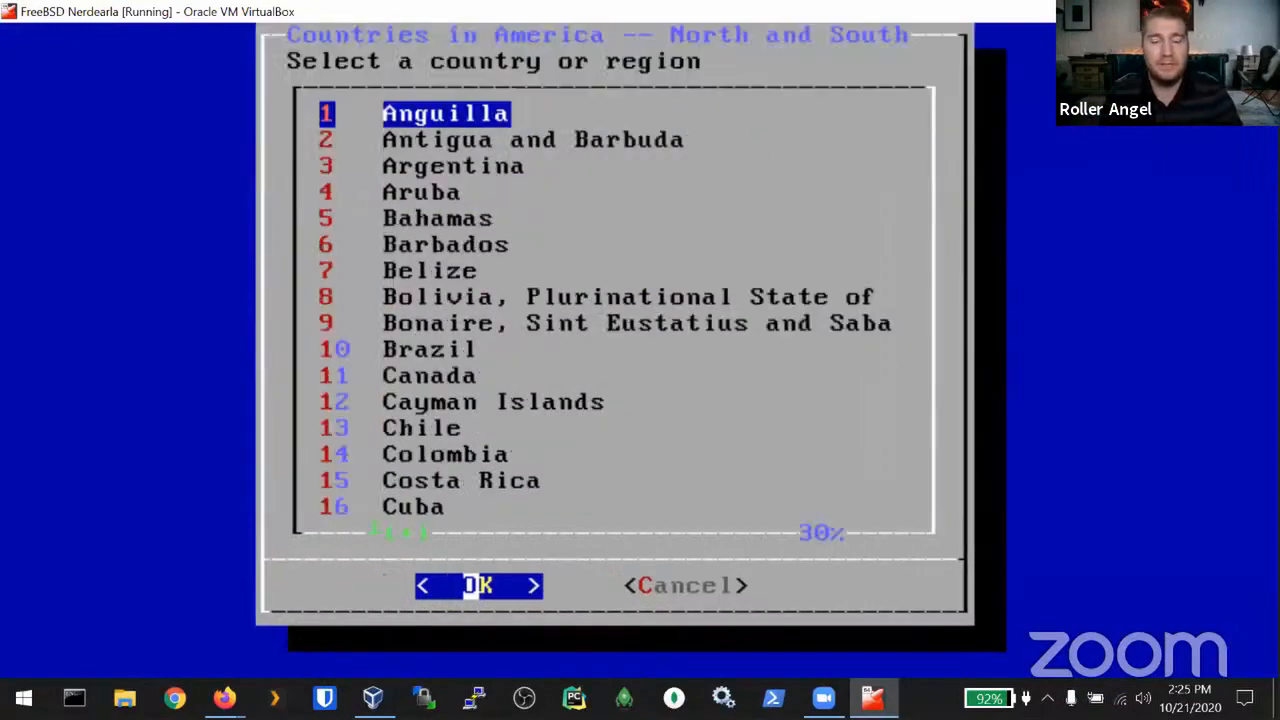
key(Down)
key(Down)
key(Down)
key(Down)
key(Down)
key(Down)
key(Down)
key(Down)
key(Down)
key(Down)
key(Down)
key(Down)
key(Down)
key(Down)
key(Down)
key(Down)
key(Down)
key(Down)
key(Down)
key(Down)
key(Down)
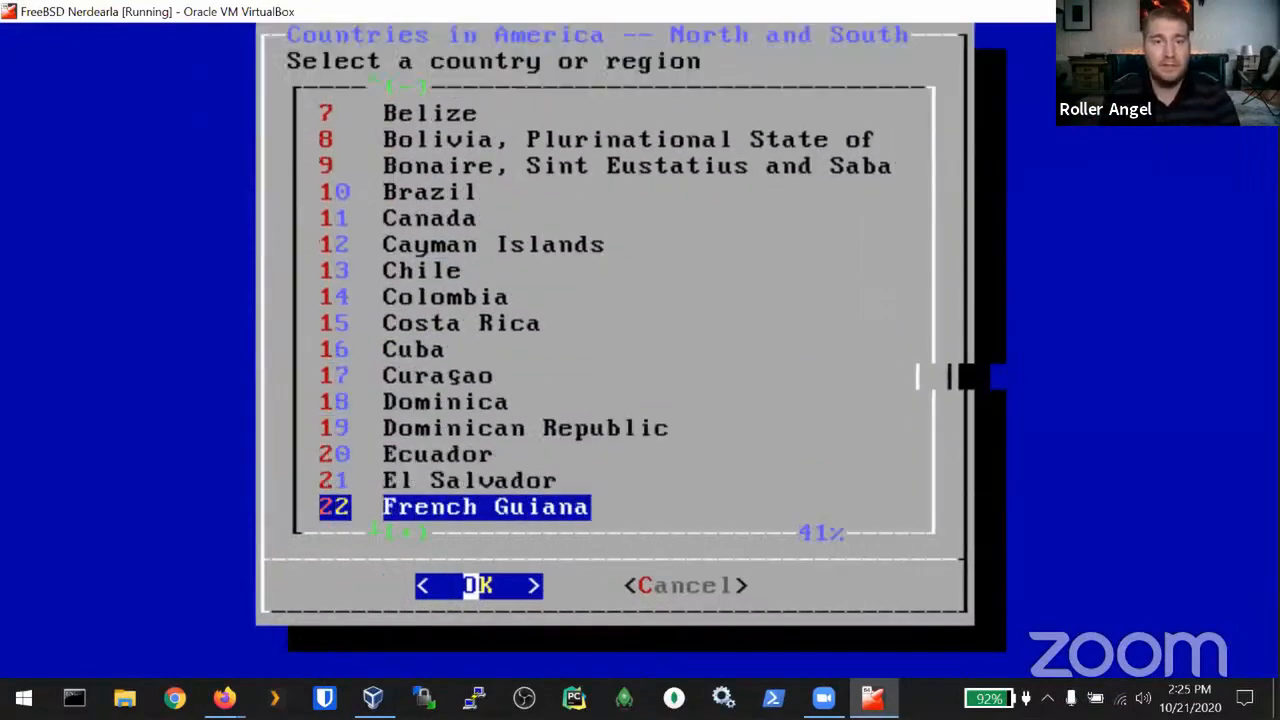
key(End)
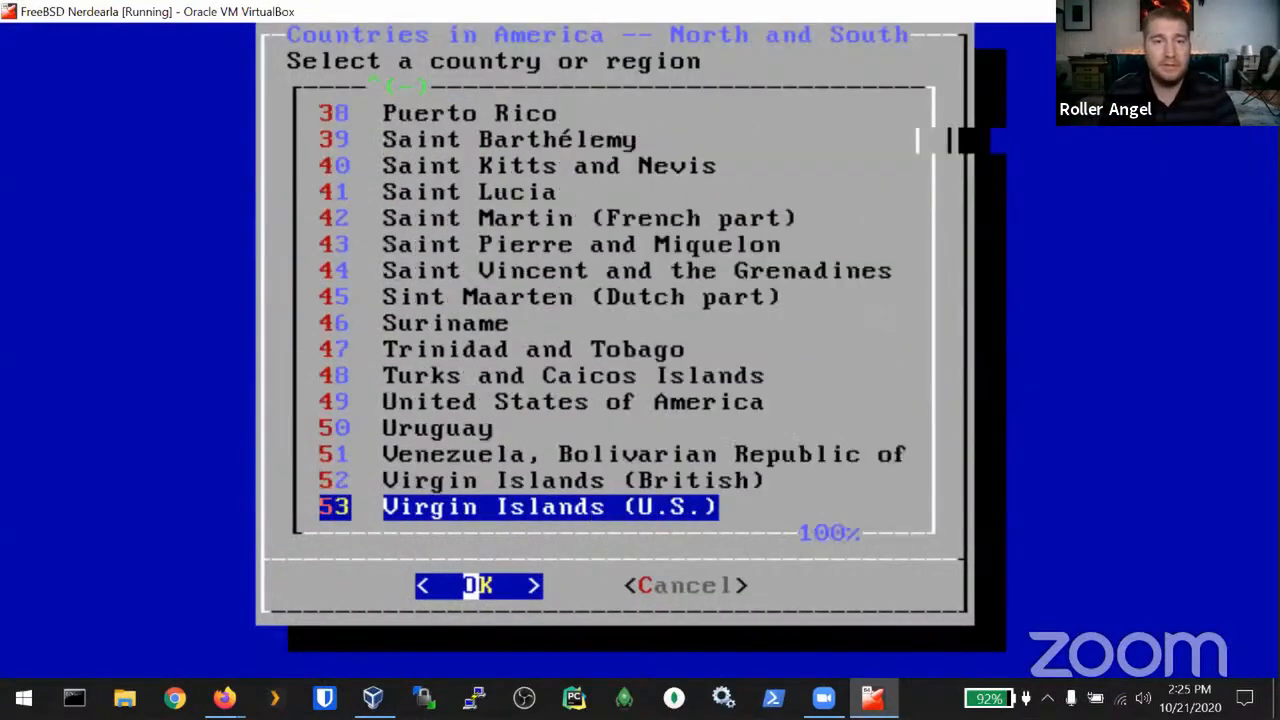
key(Up)
key(Up)
key(Up)
key(Up)
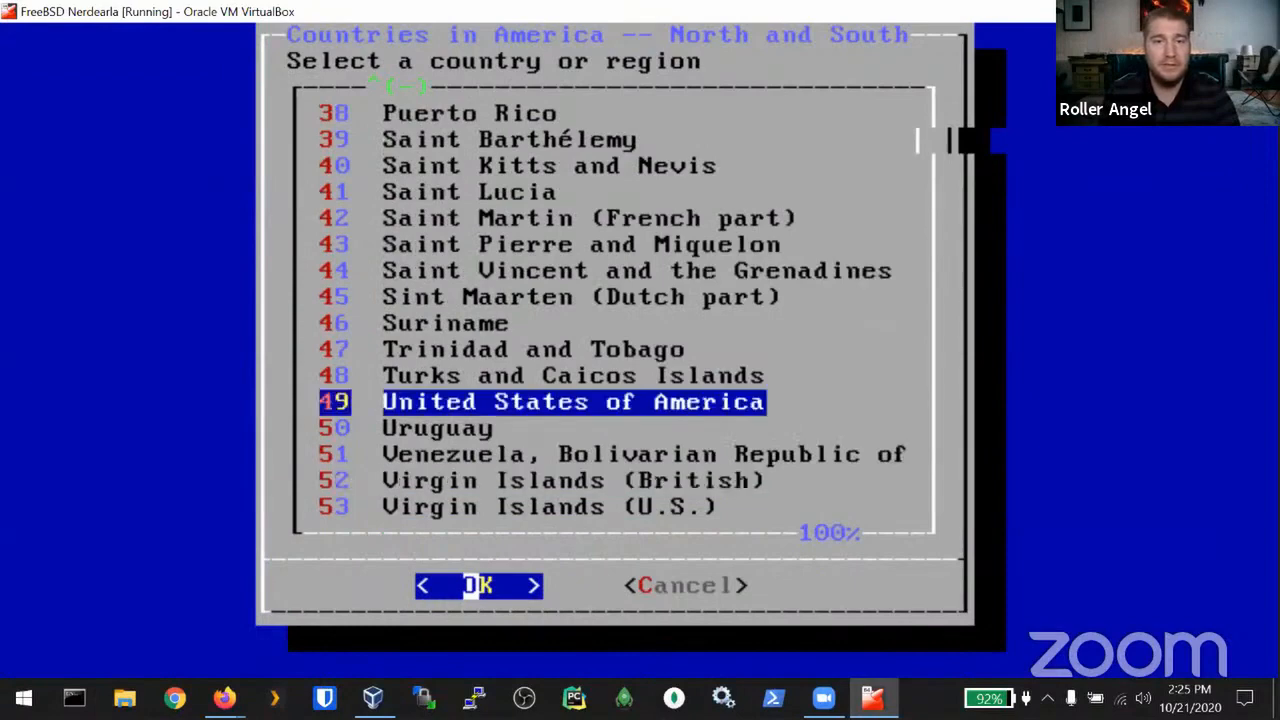
key(Return)
key(Down)
key(Down)
key(Down)
key(Down)
key(Down)
key(Down)
key(Down)
key(Down)
key(Down)
key(Down)
key(Down)
key(Down)
key(Down)
key(Down)
key(Down)
key(Down)
key(Down)
key(Down)
key(Down)
key(Down)
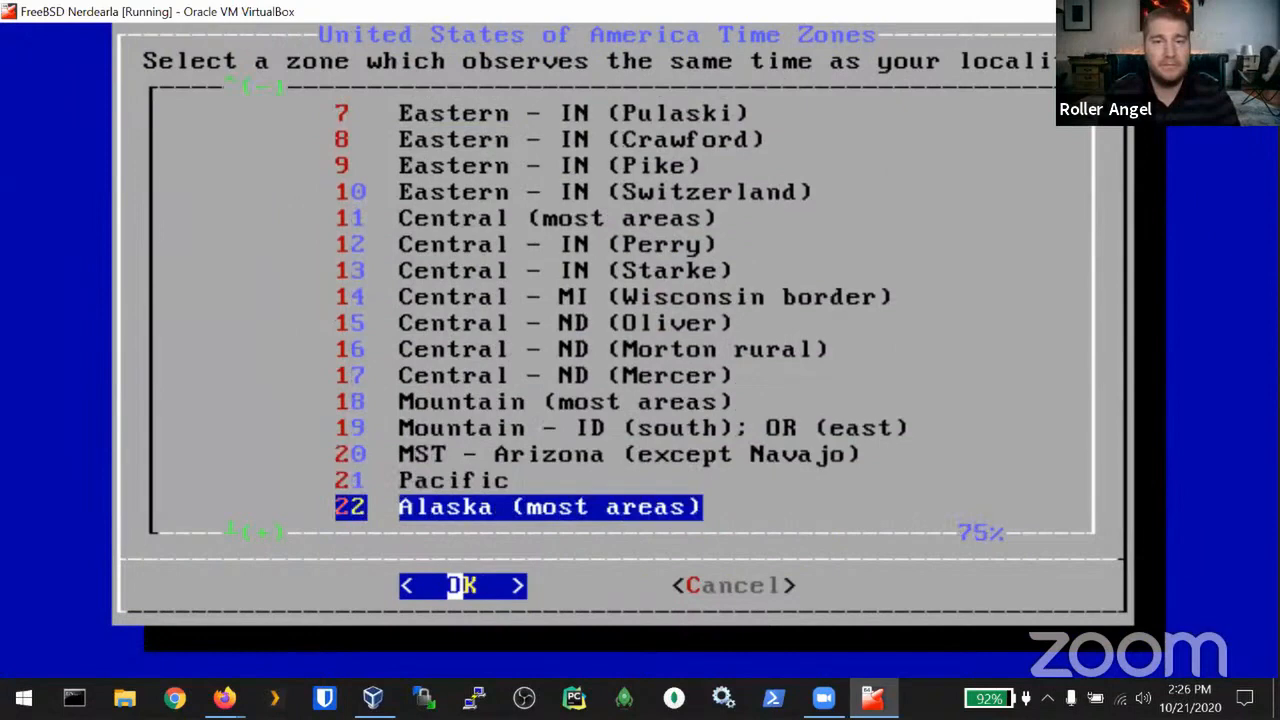
key(Return)
key(Return)
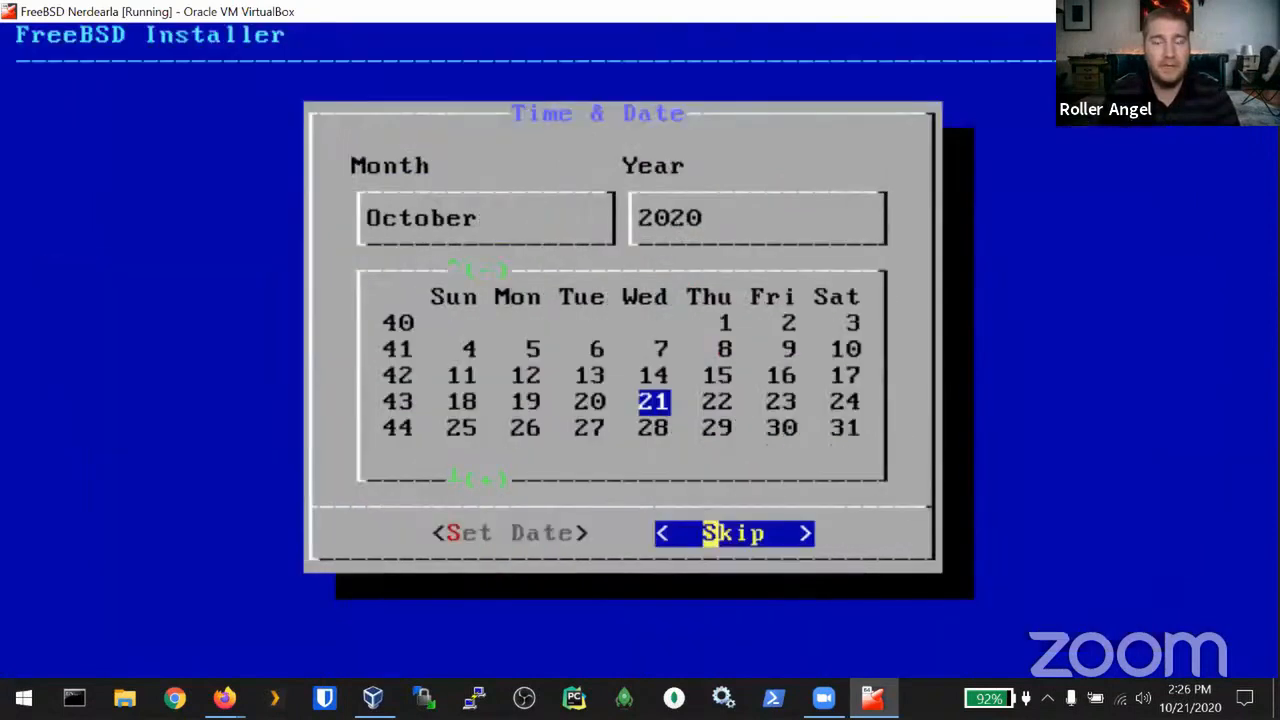
key(Return)
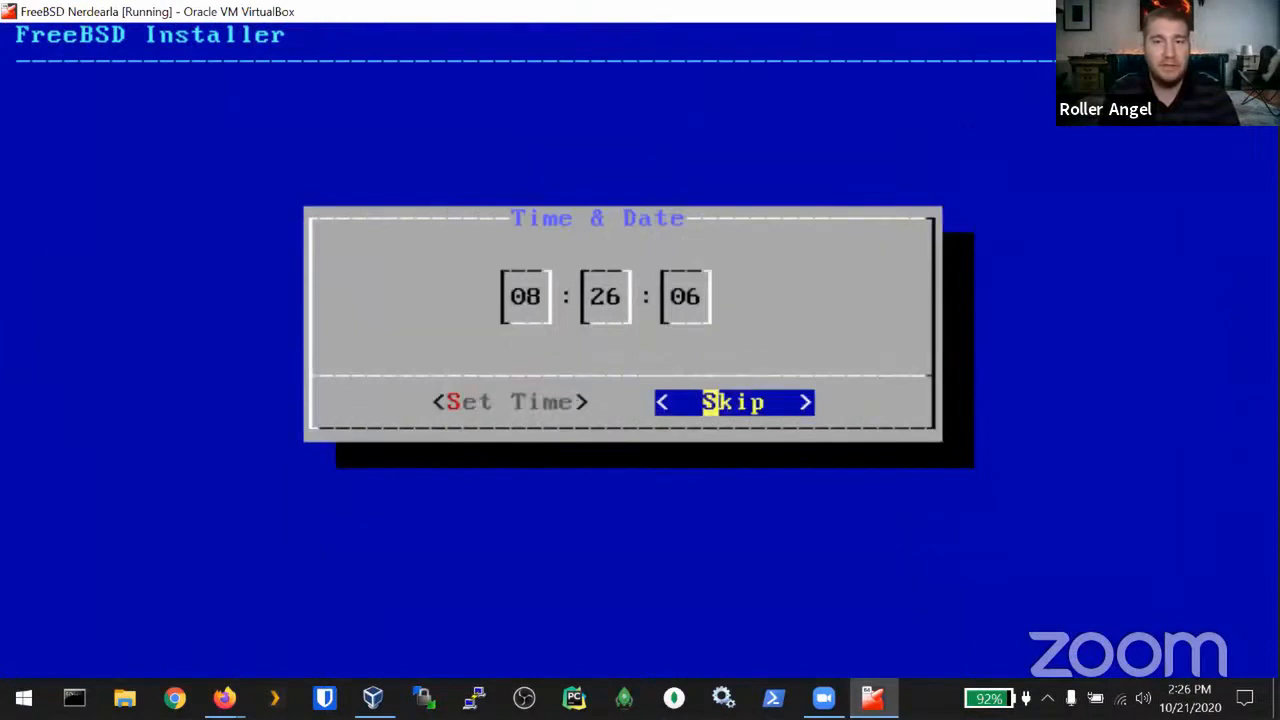
key(Return)
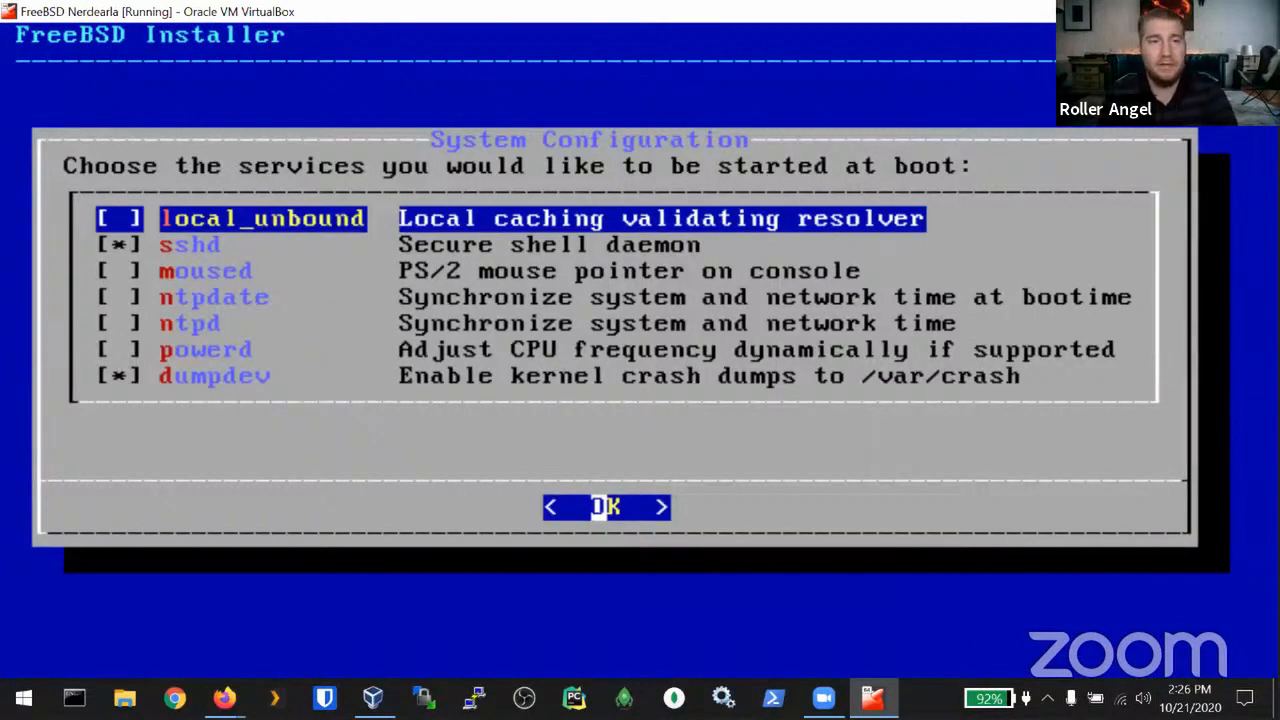
Step: Enable moused at boot alongside sshd and dumpdev, and accept the boot services
key(Down)
key(Down)
key(Down)
key(Down)
key(Down)
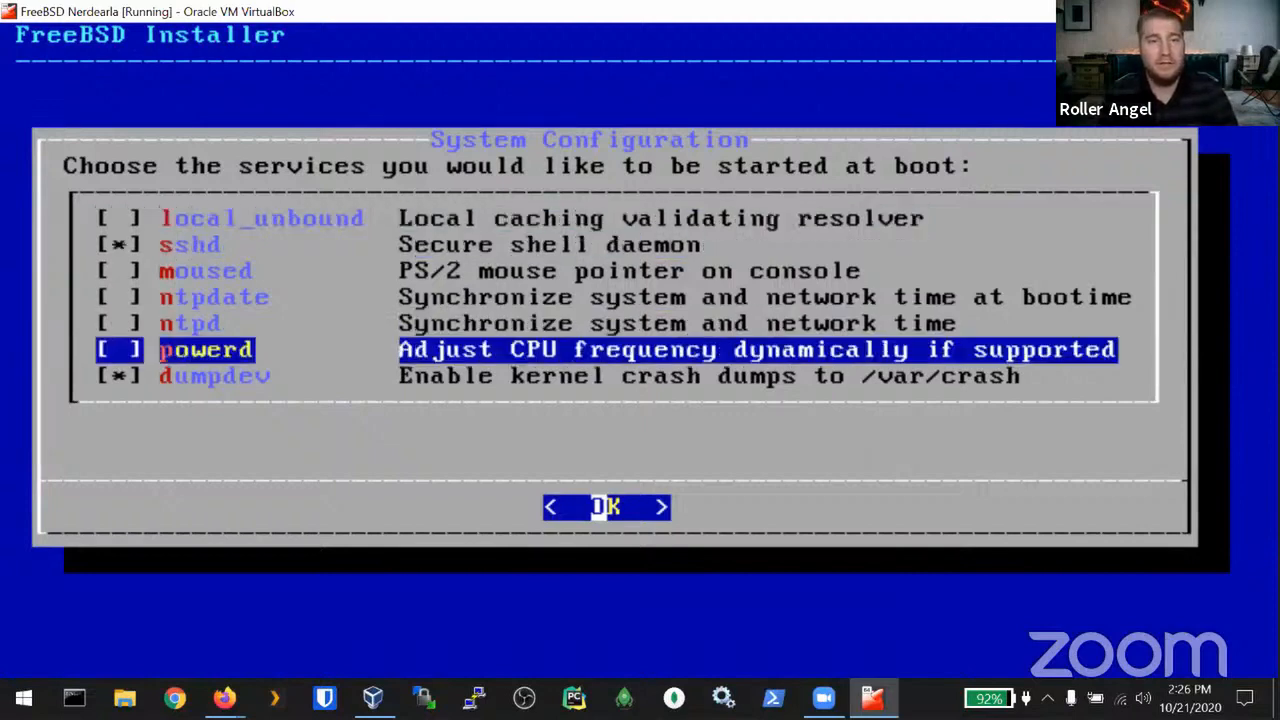
key(Up)
key(Up)
key(Up)
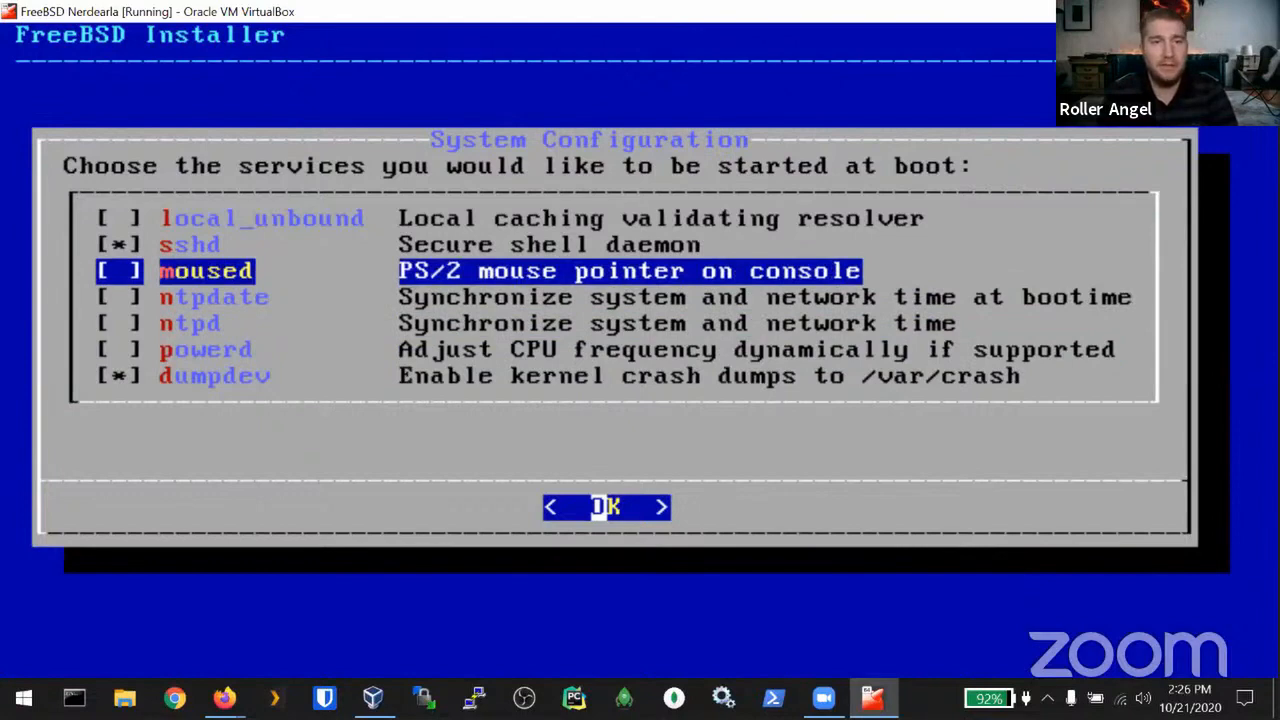
key(space)
key(Up)
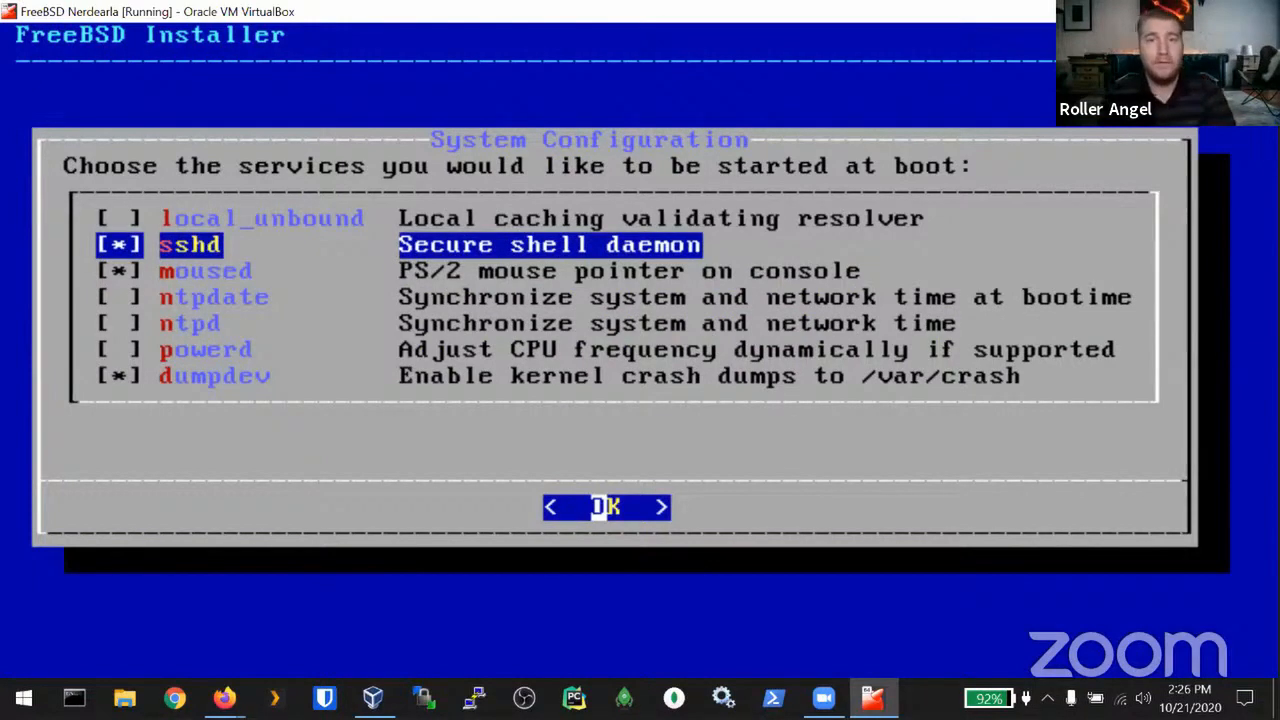
key(Return)
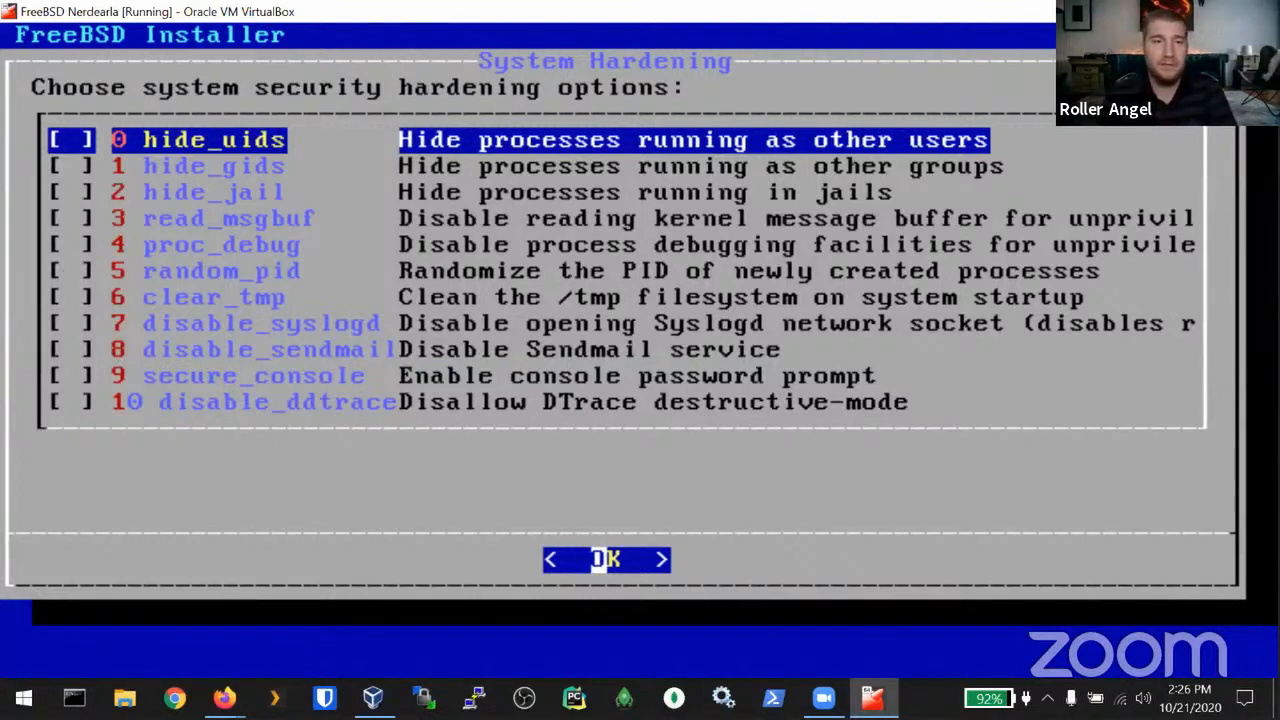
Step: Accept System Hardening with every option left unchecked
key(Return)
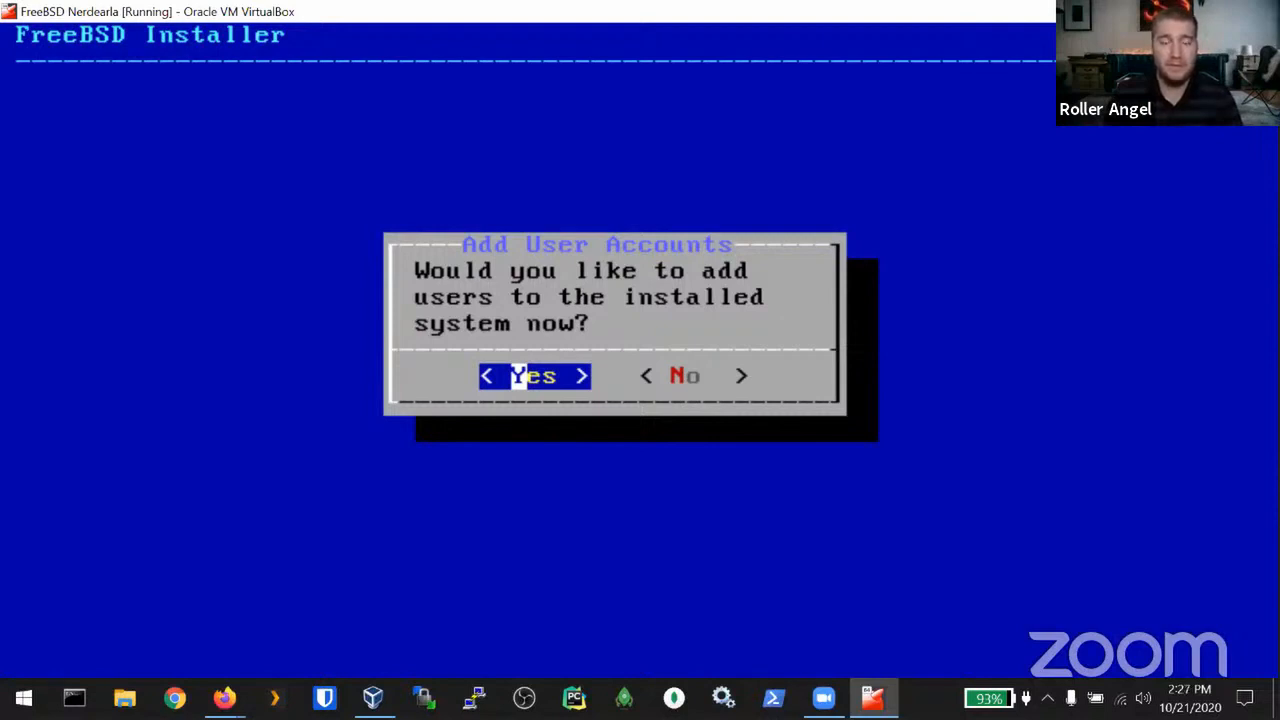
Step: Agree to add a user, entering the username and full name and keeping the default uid and login group
key(Return)
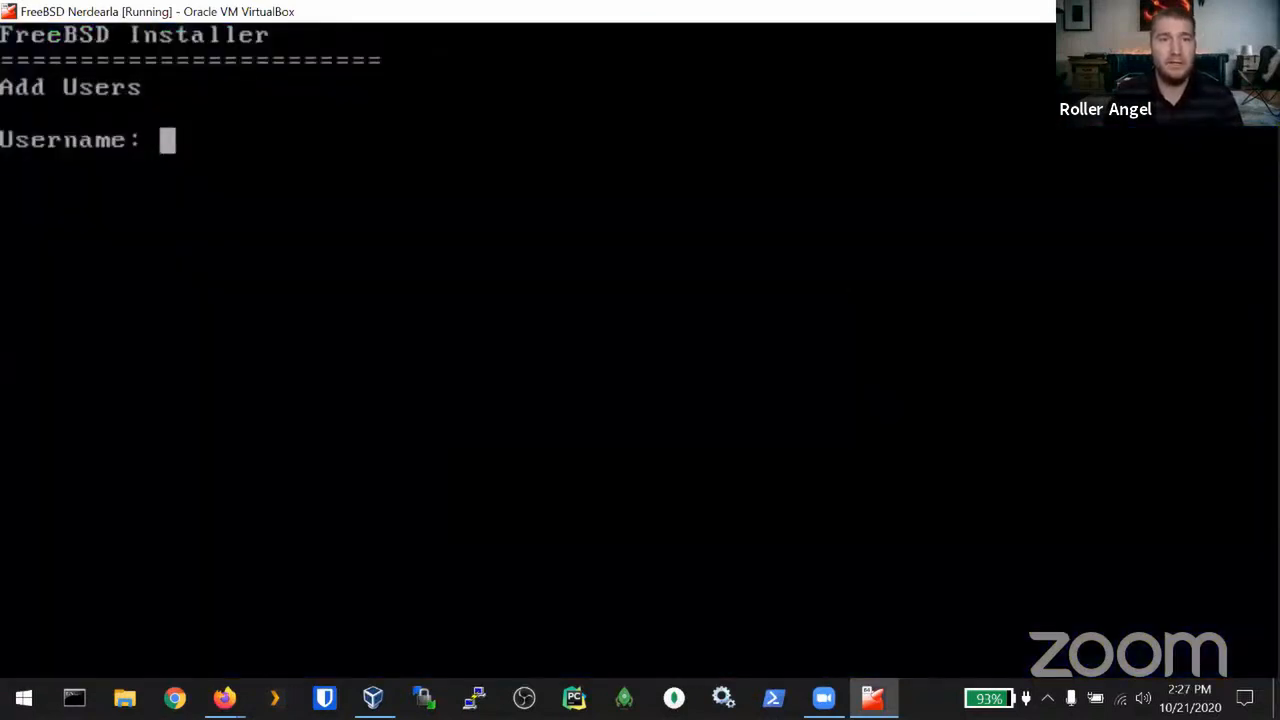
text(roller)
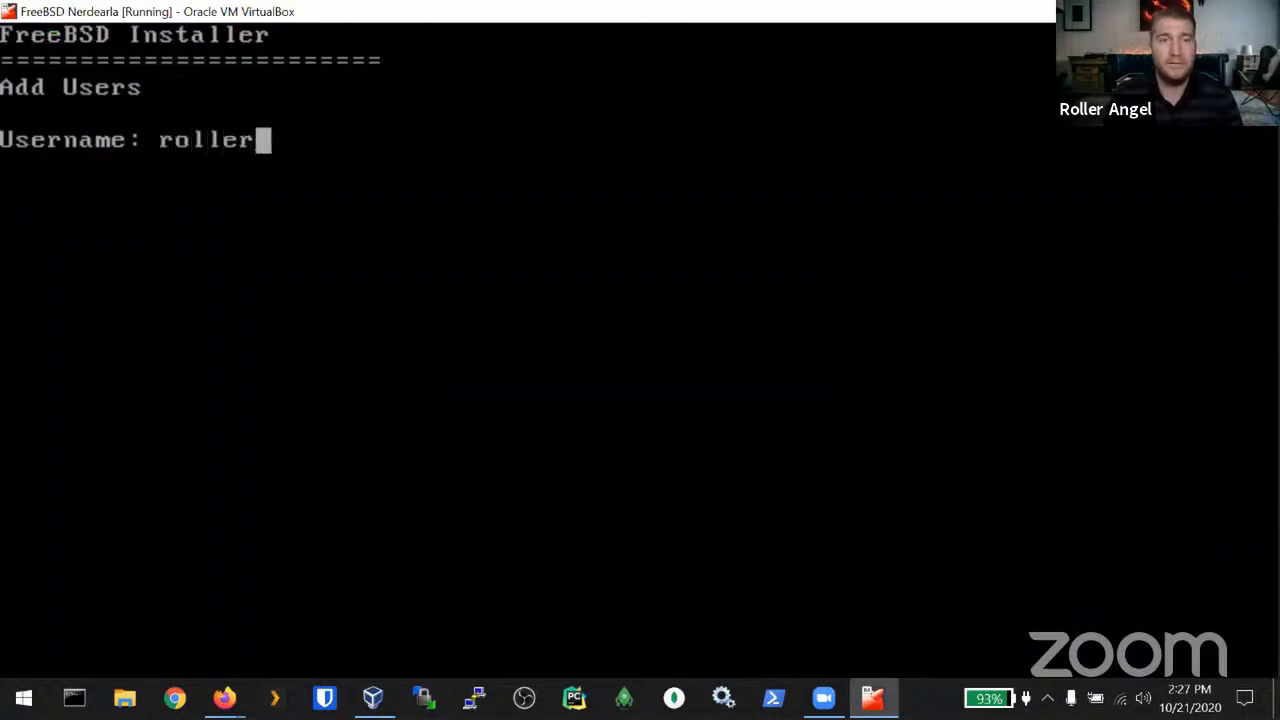
key(Return)
text(Roller A)
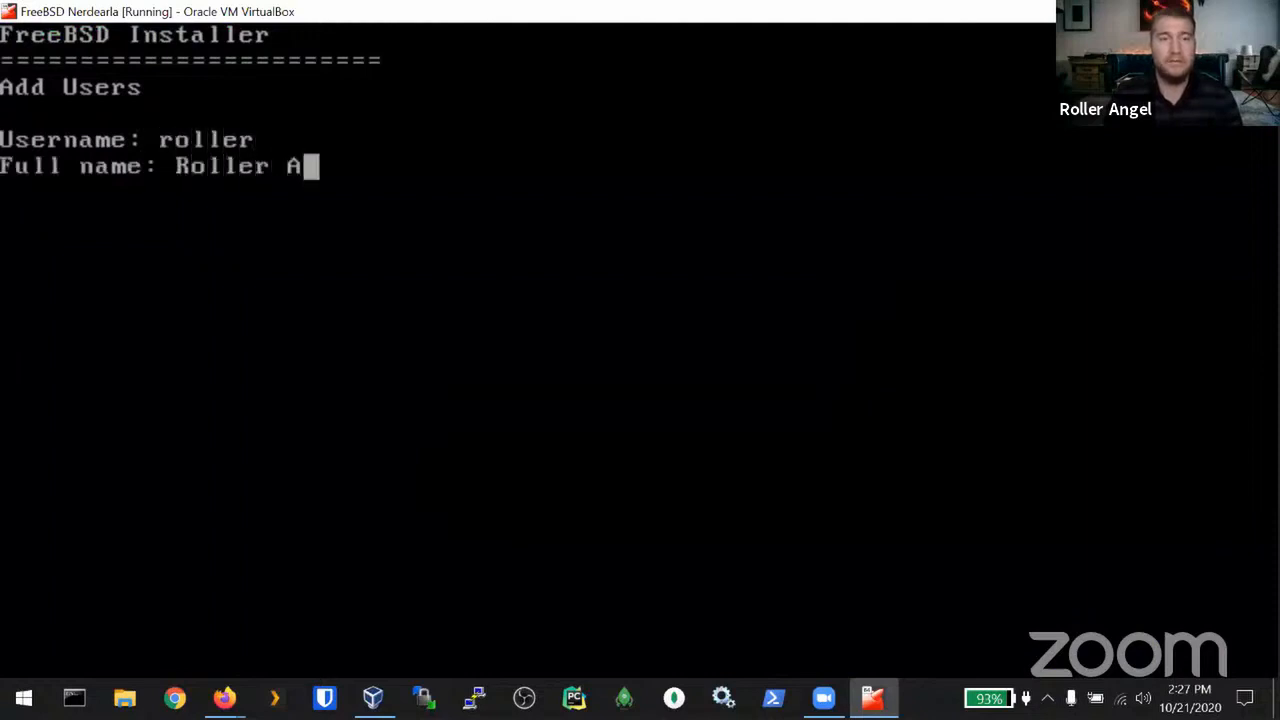
text(ngel)
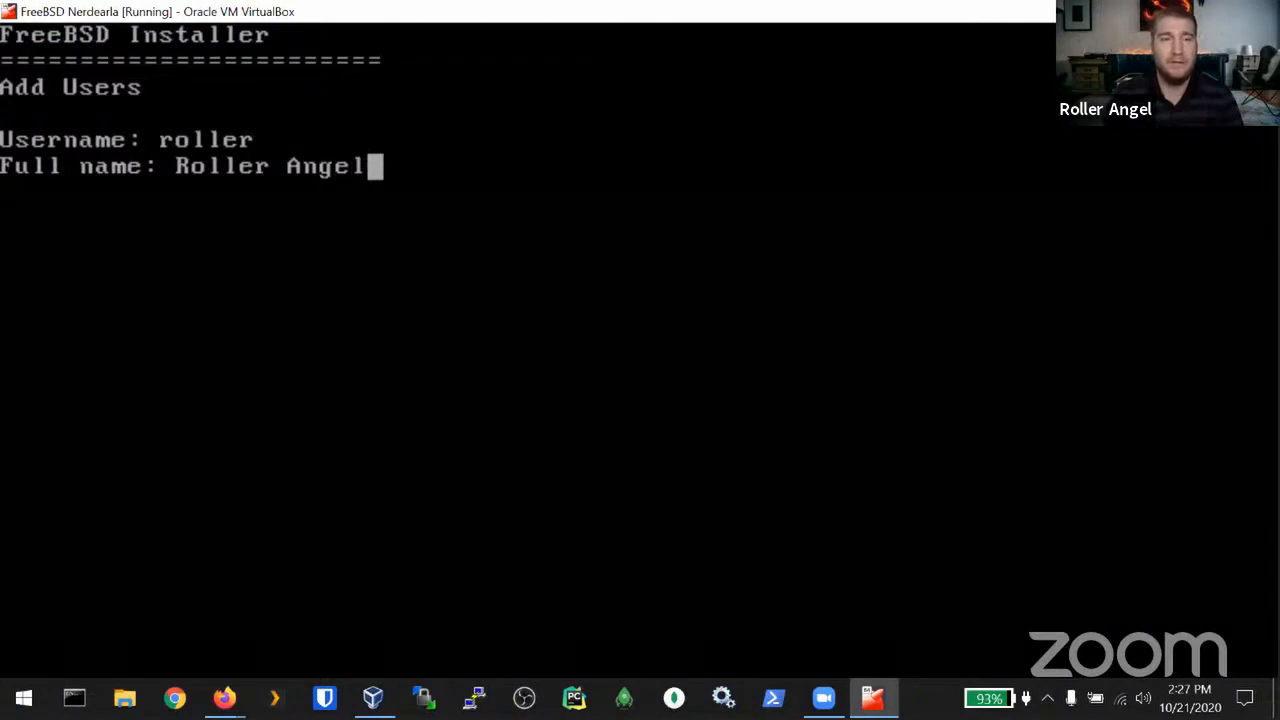
key(Return)
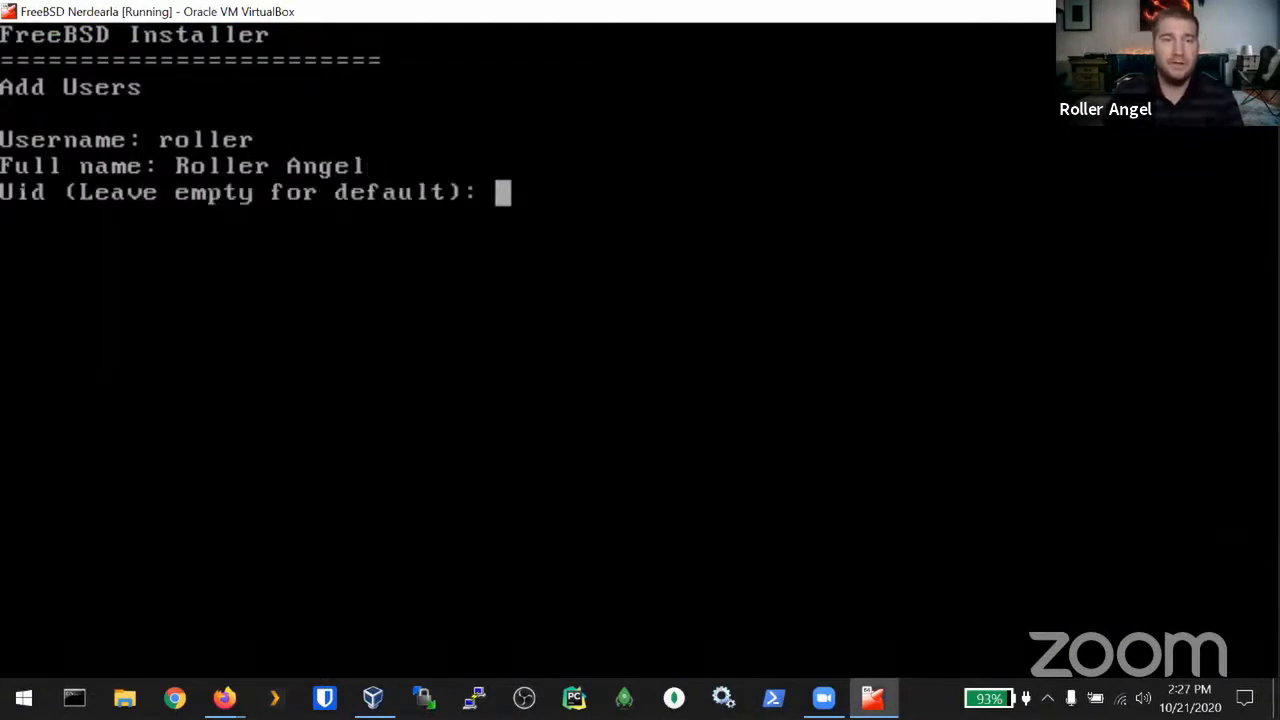
key(Return)
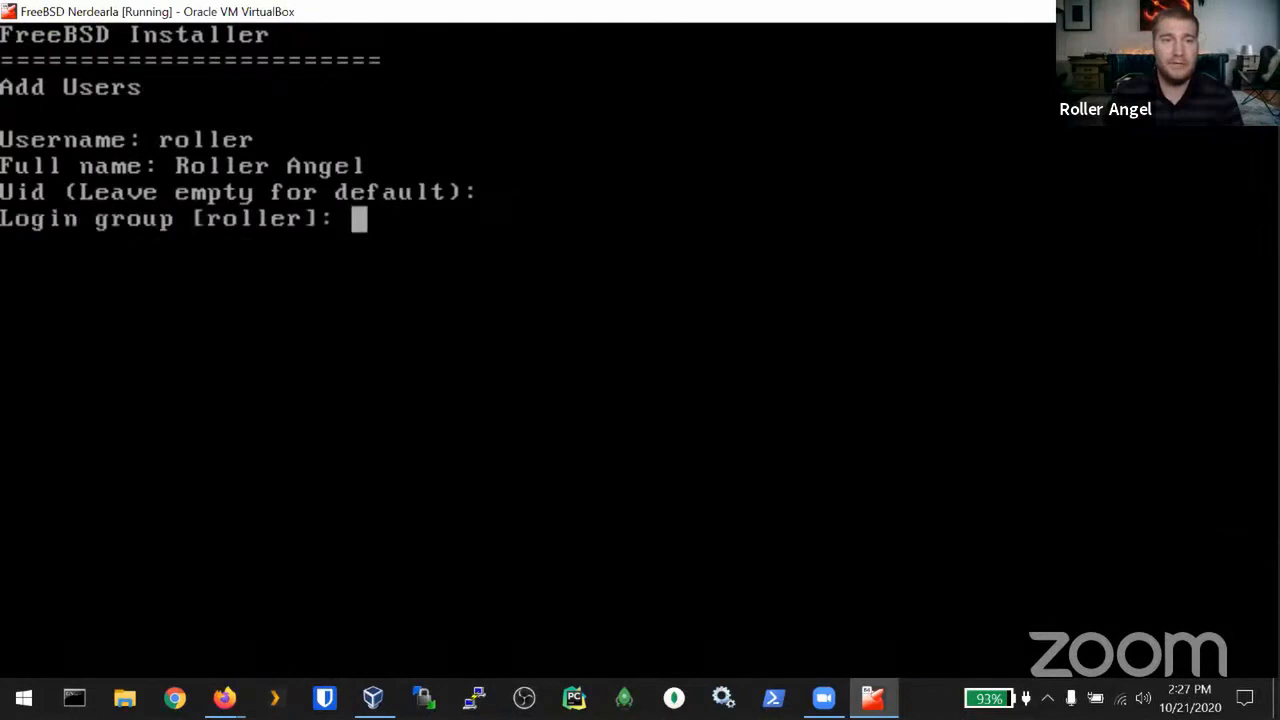
key(Return)
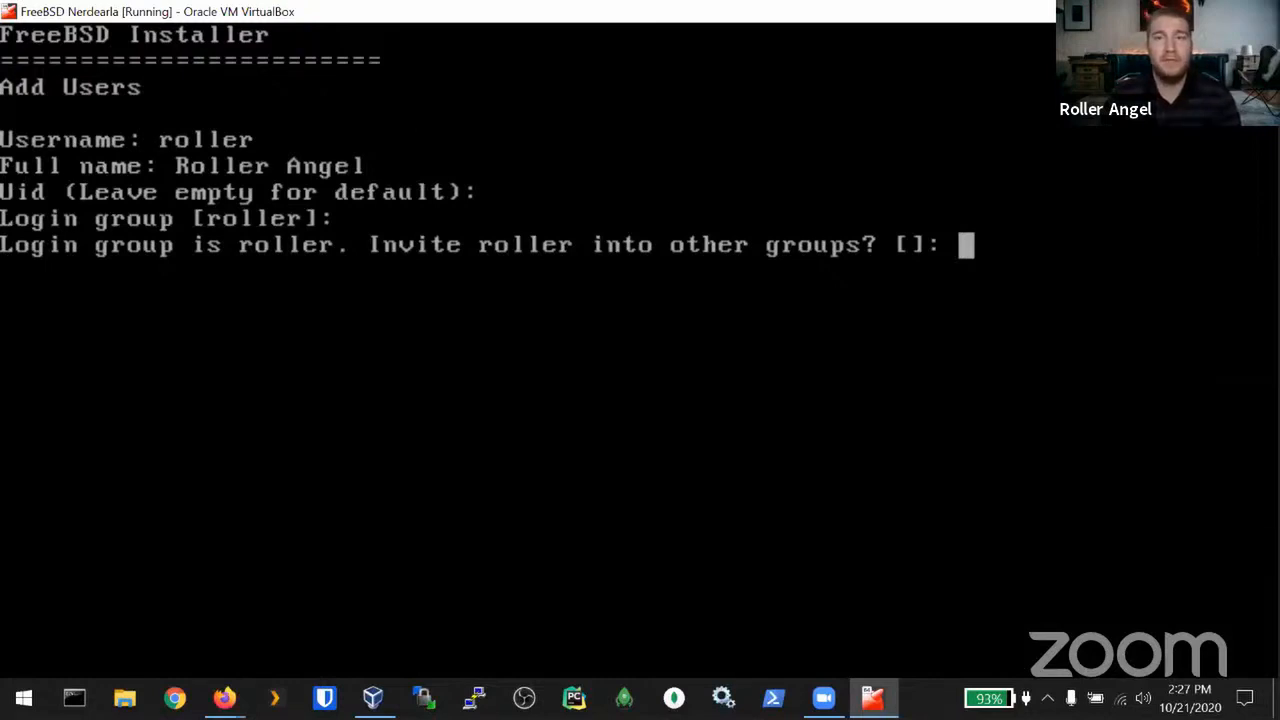
Step: Add the new user to the wheel, operator and video groups
text(wheel)
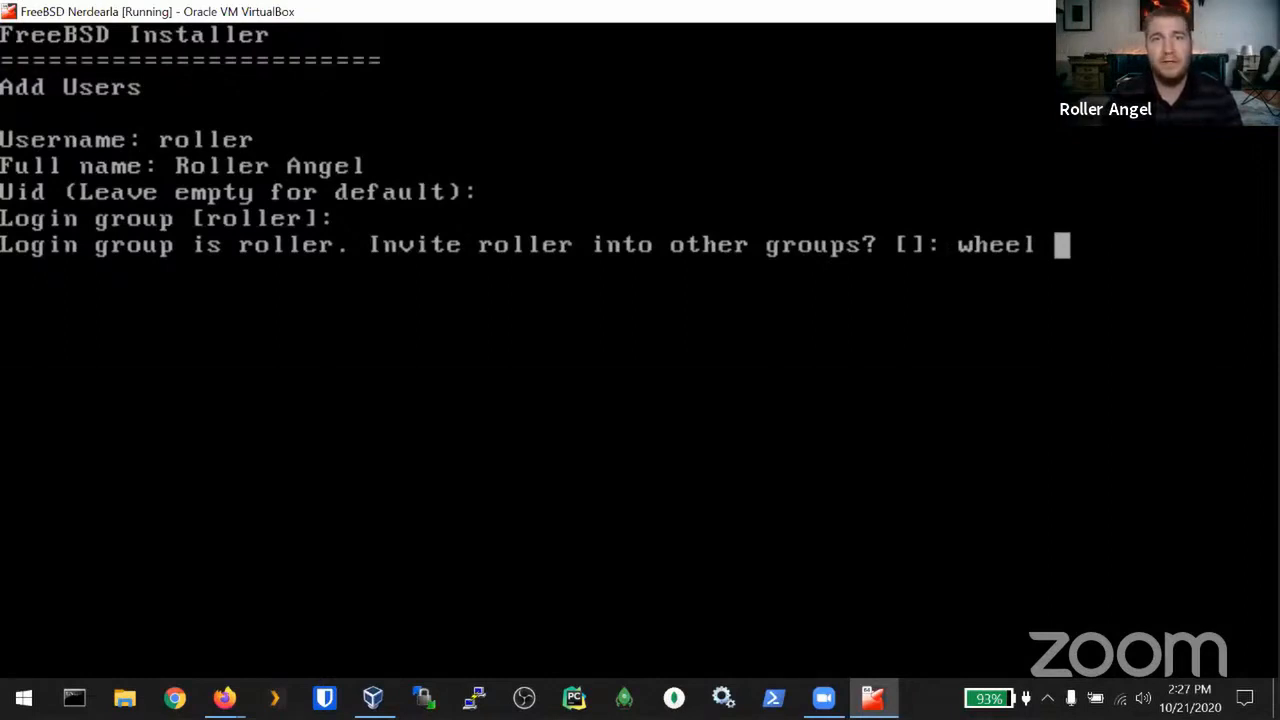
text(operator)
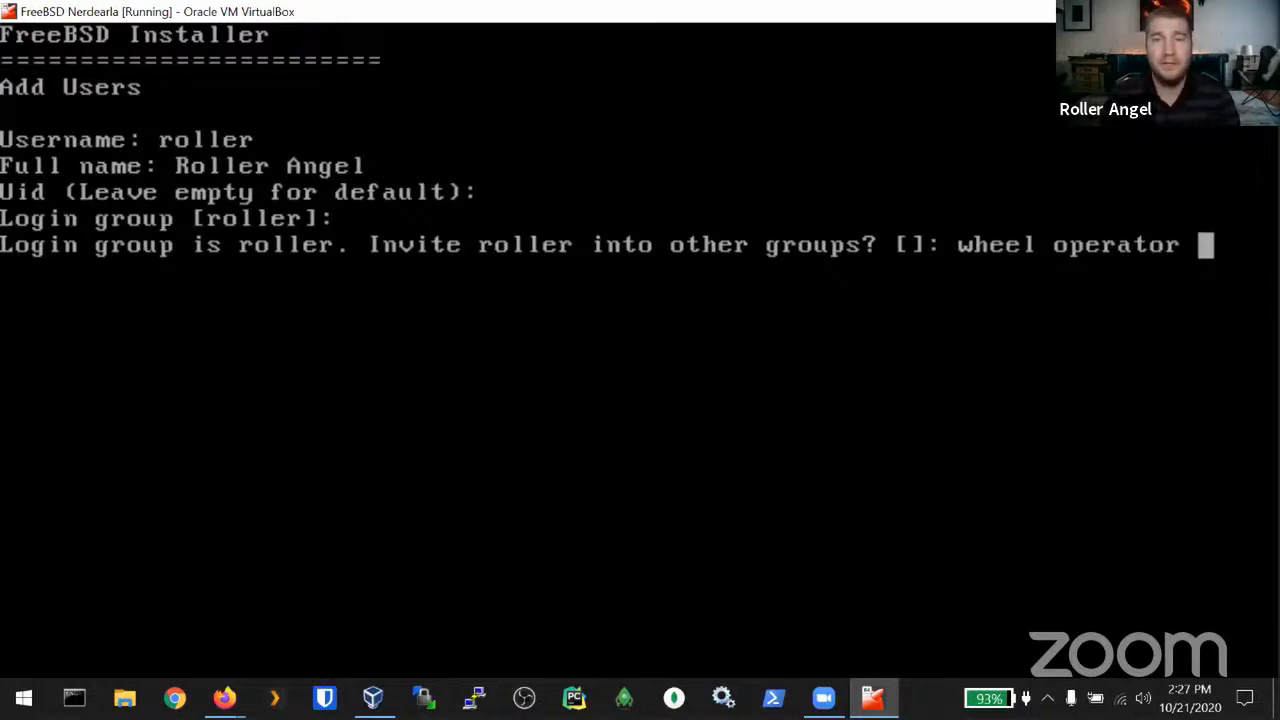
text(video)
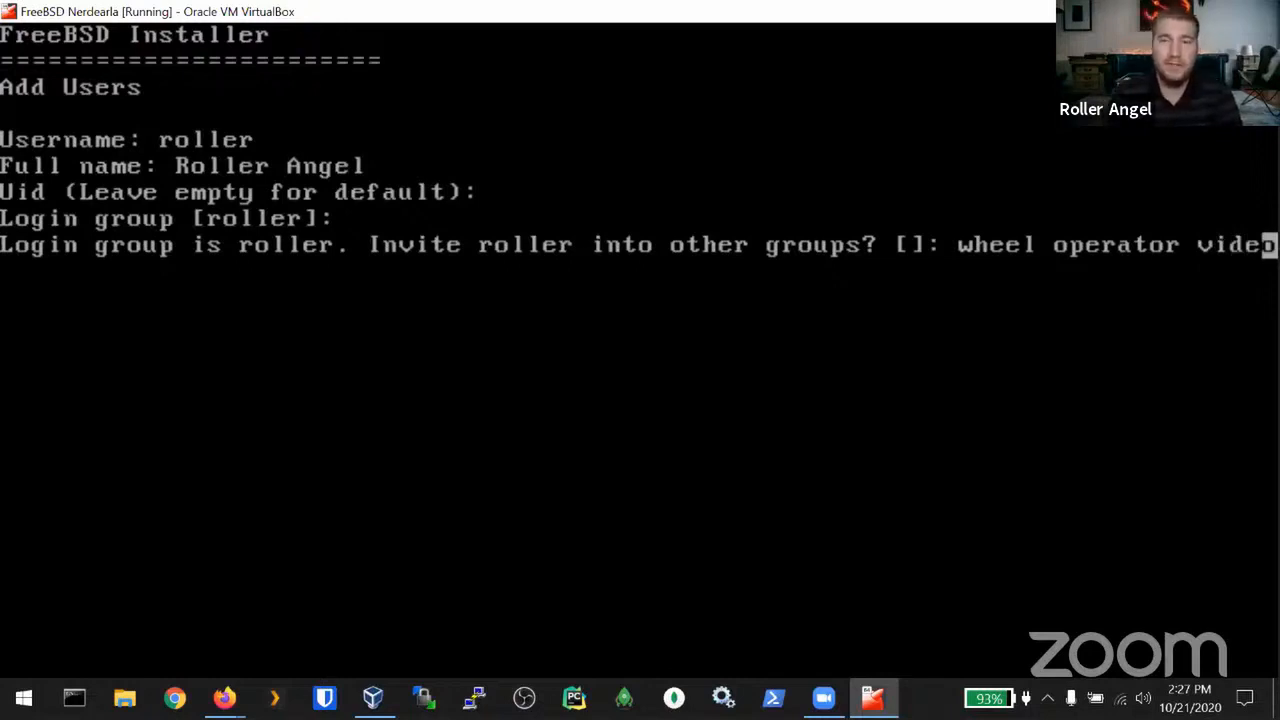
key(Return)
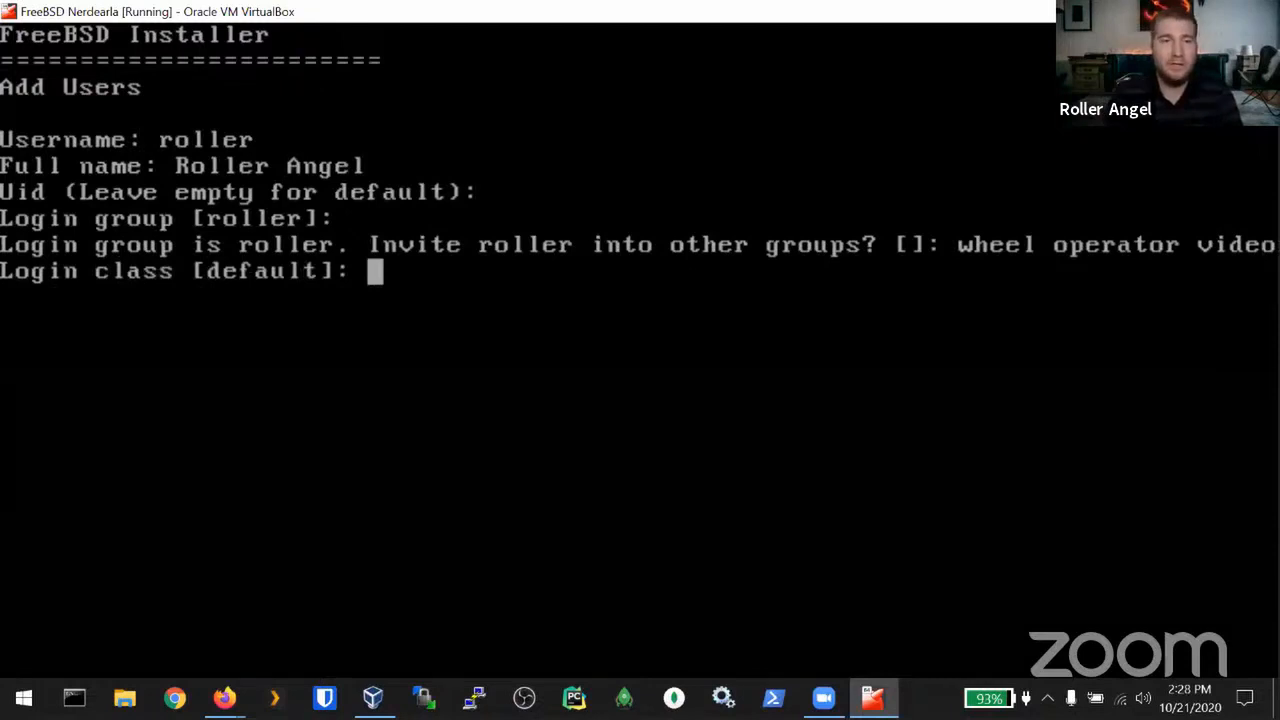
Step: Keep the default login class, set tcsh as the shell, and keep default home directory and password authentication
key(Return)
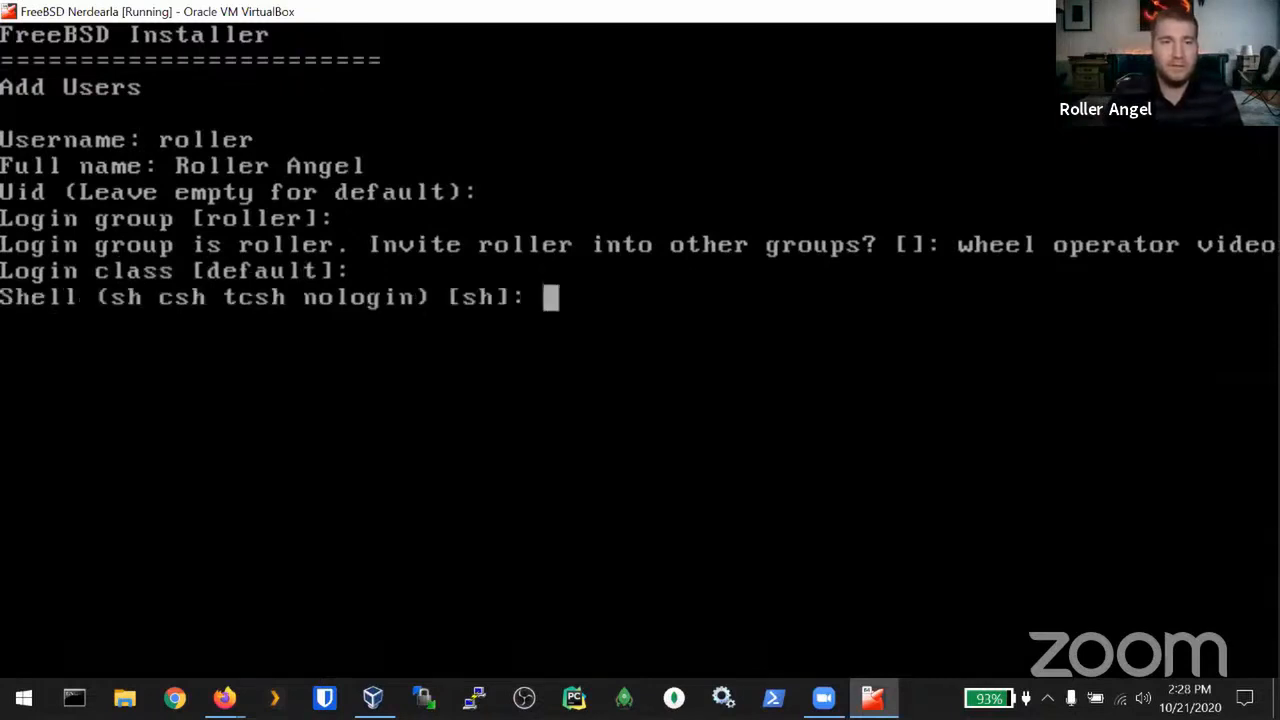
text(tcsh)
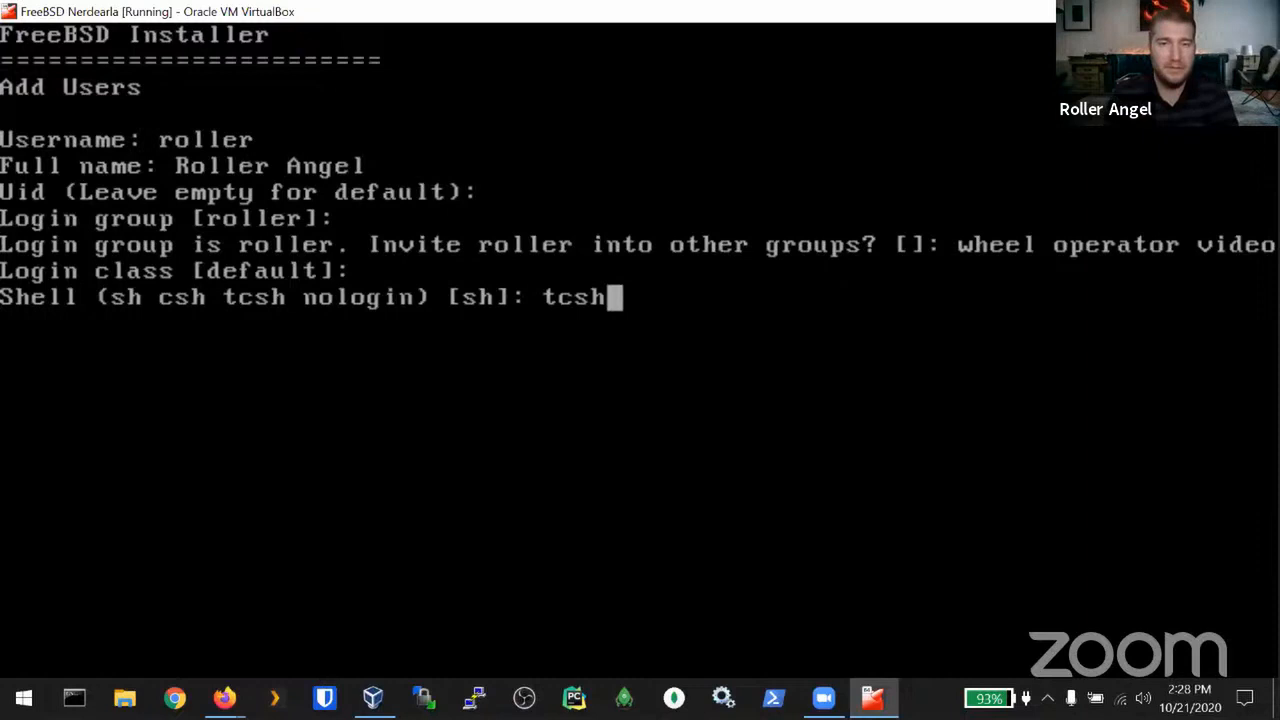
key(Return)
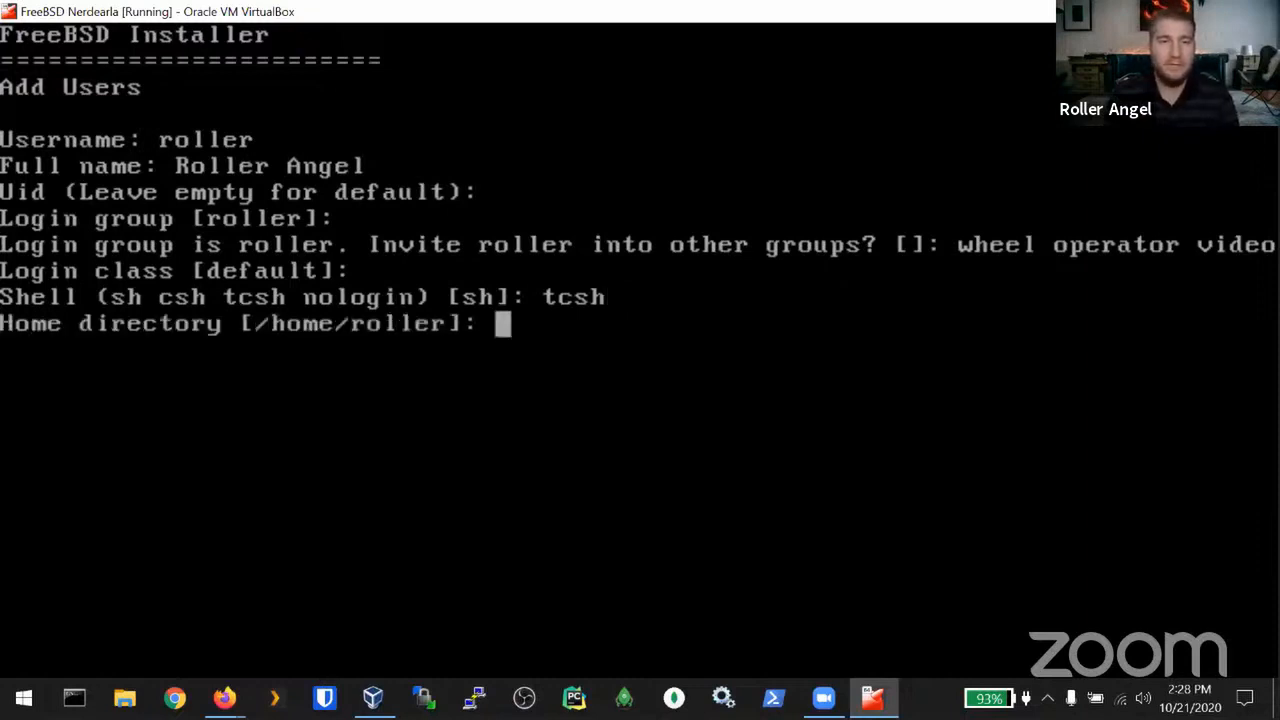
key(Return)
key(Return)
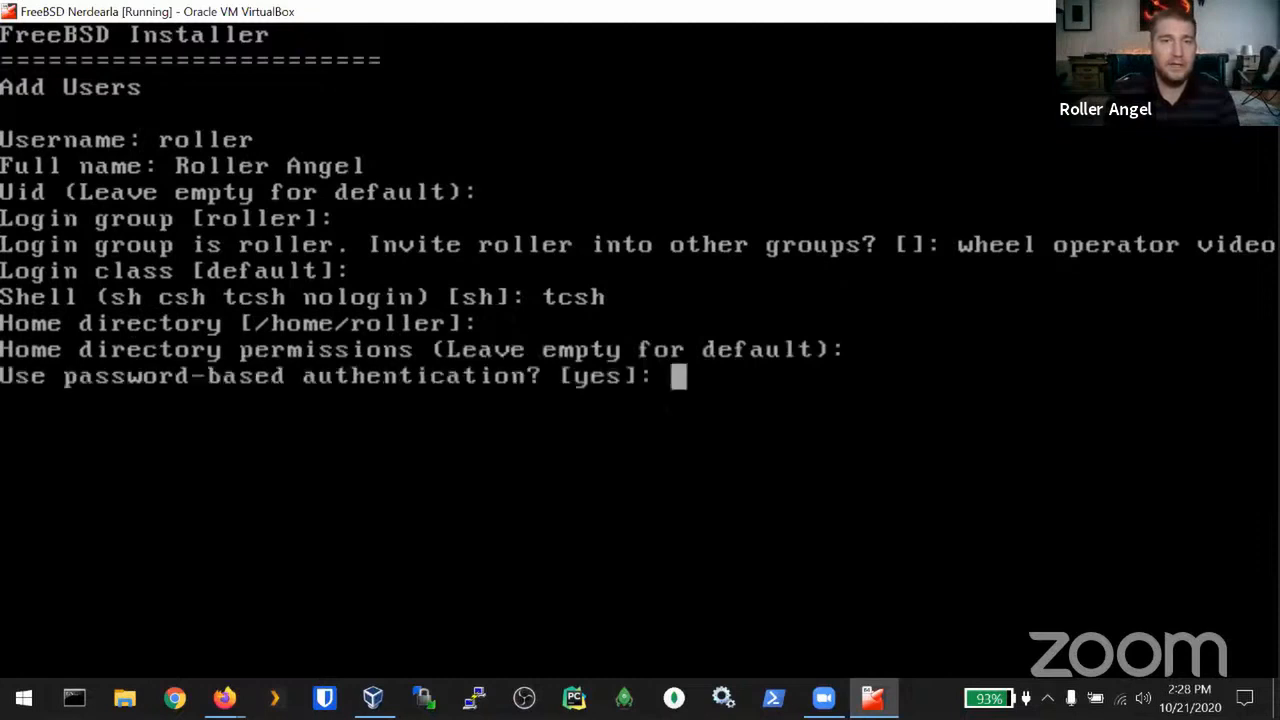
key(Return)
key(Return)
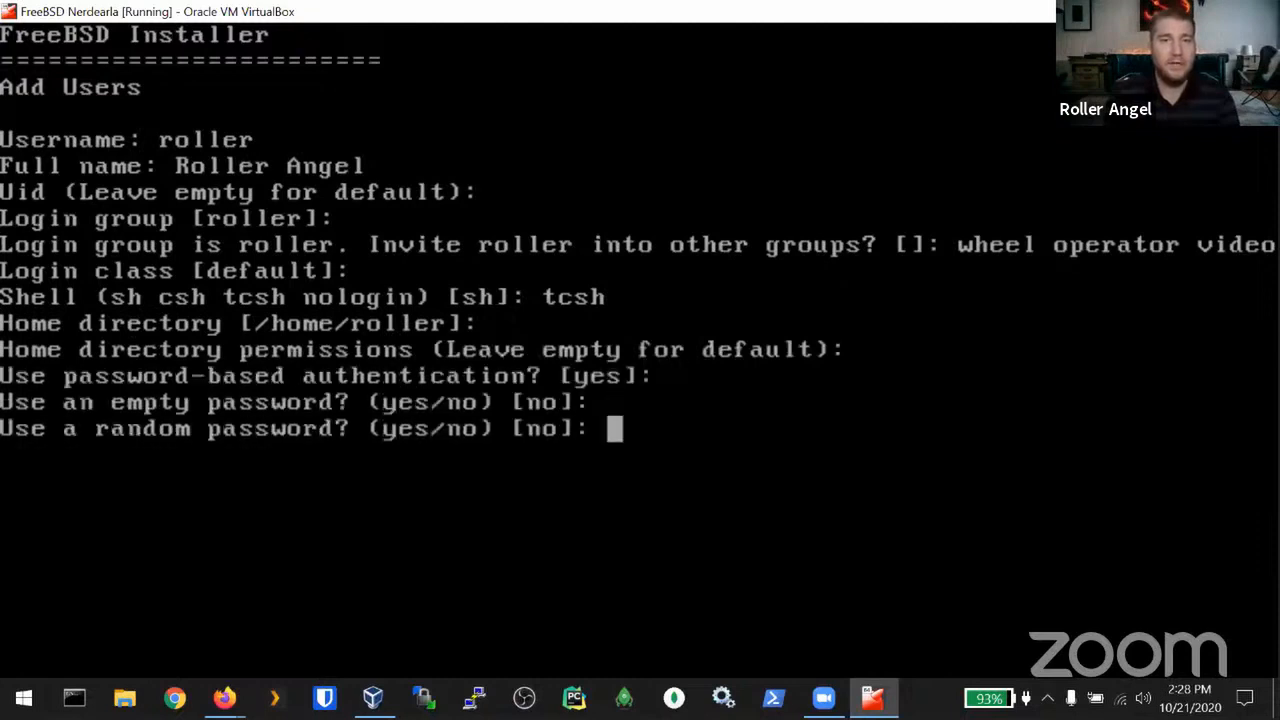
key(Return)
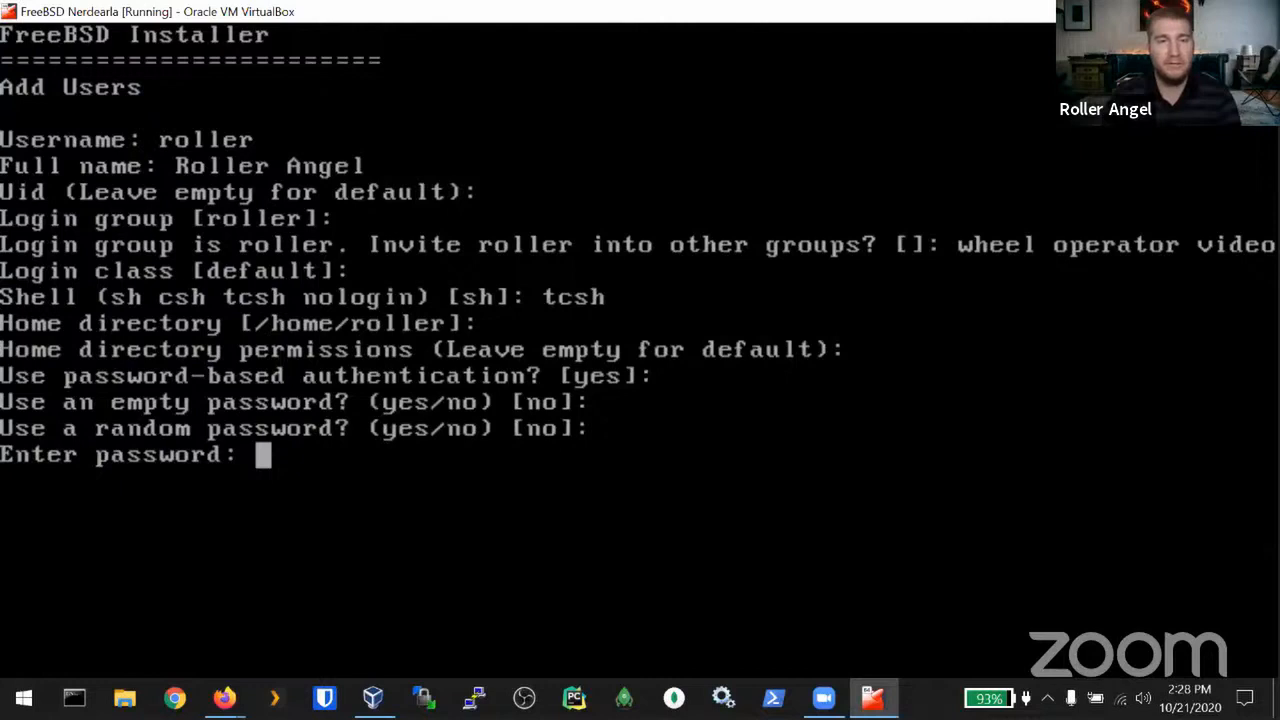
Step: Enter and confirm the user's password, leave the account unlocked, approve with 'yes', and answer 'no' to another user
key(Return)
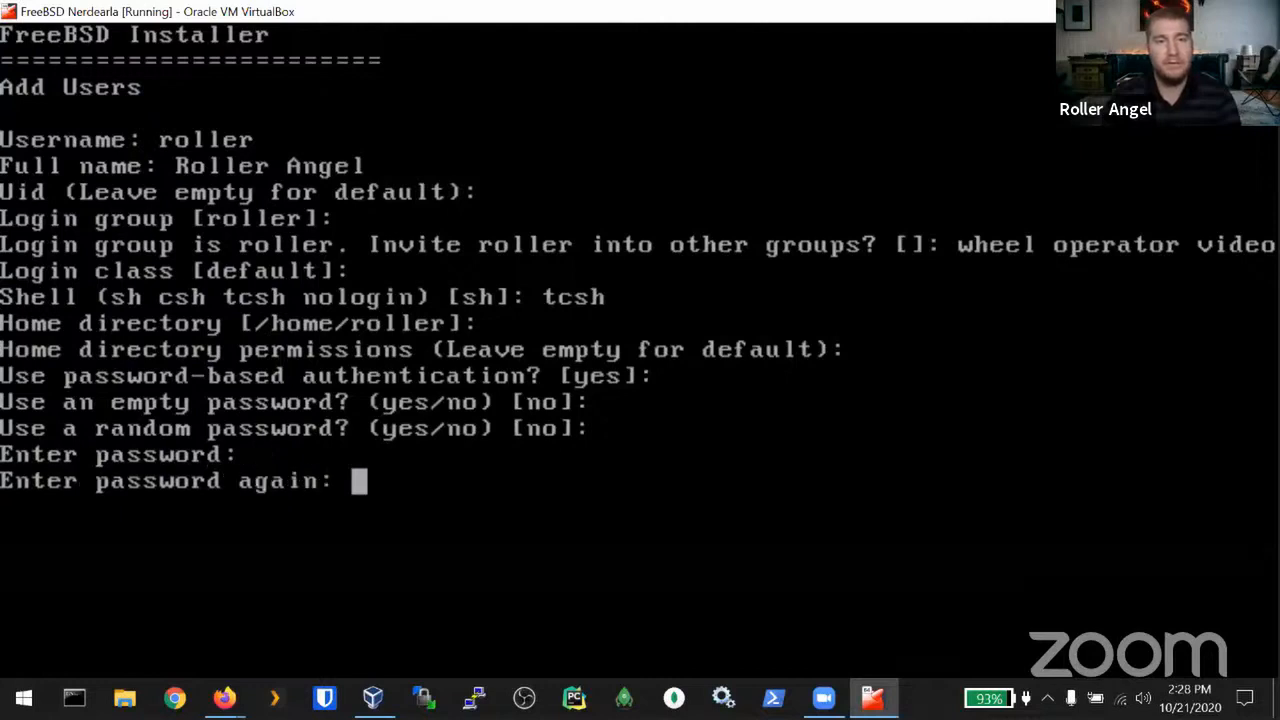
key(Return)
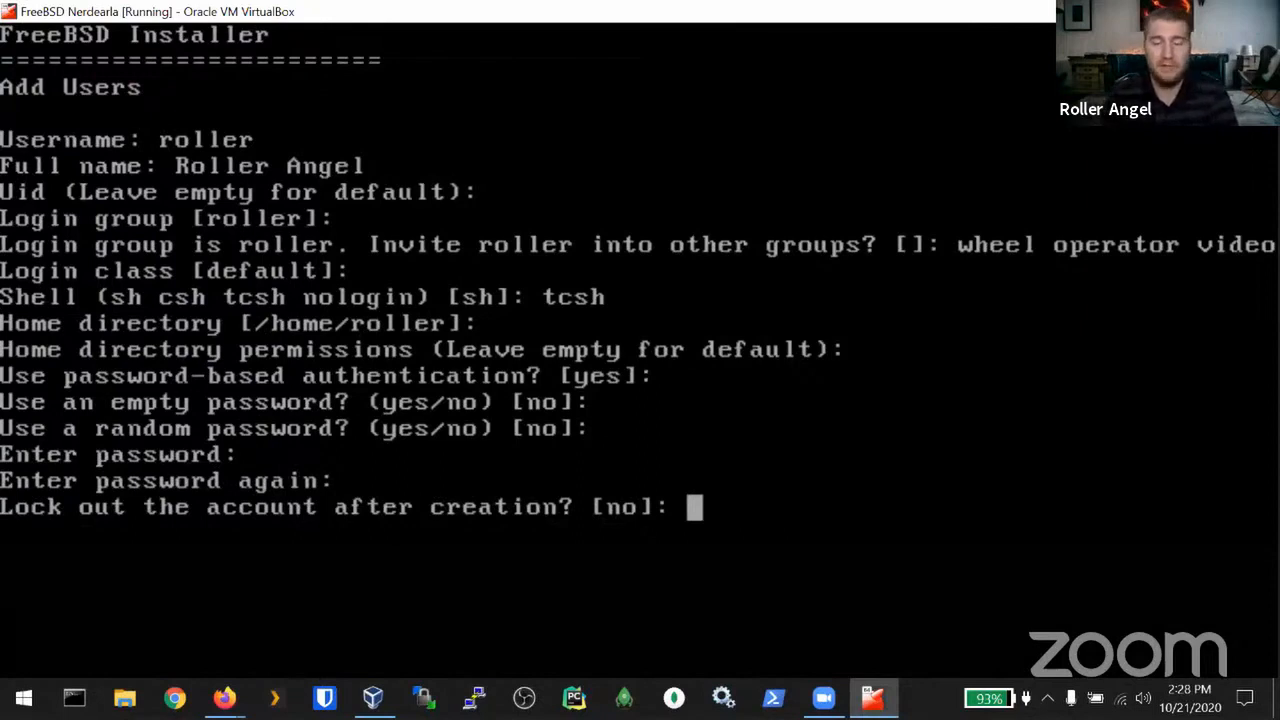
key(Return)
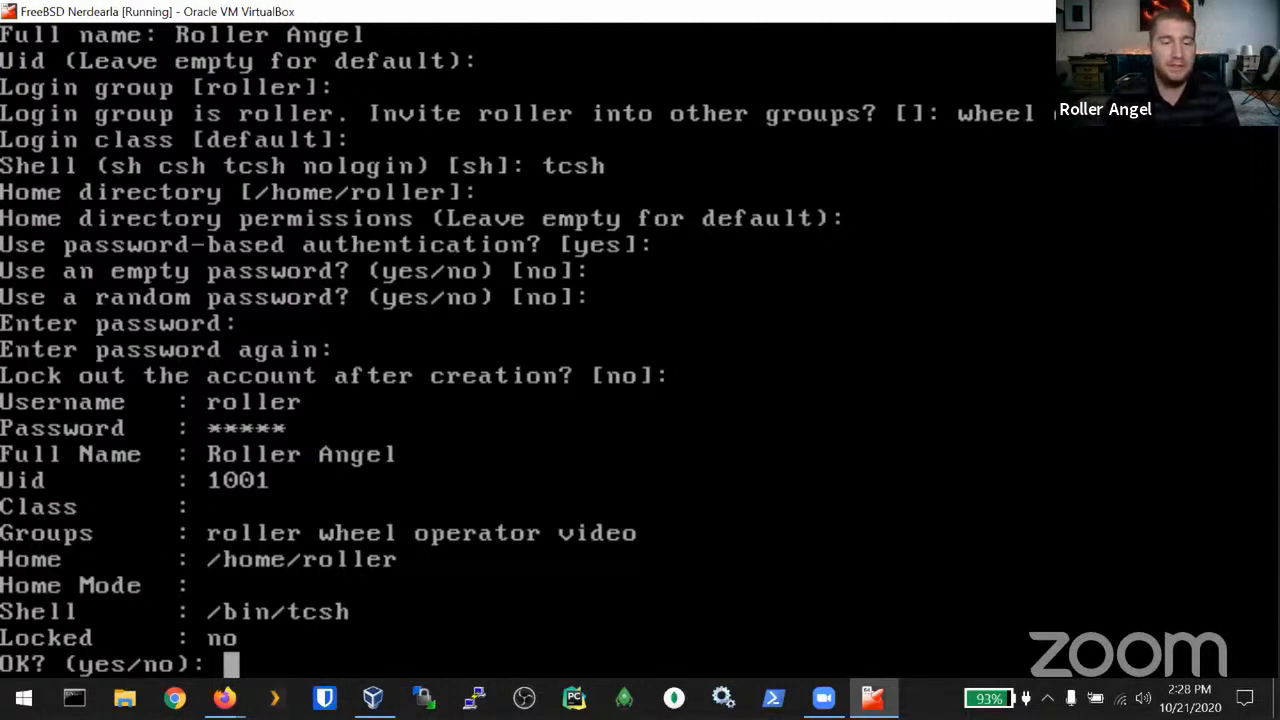
text(yes)
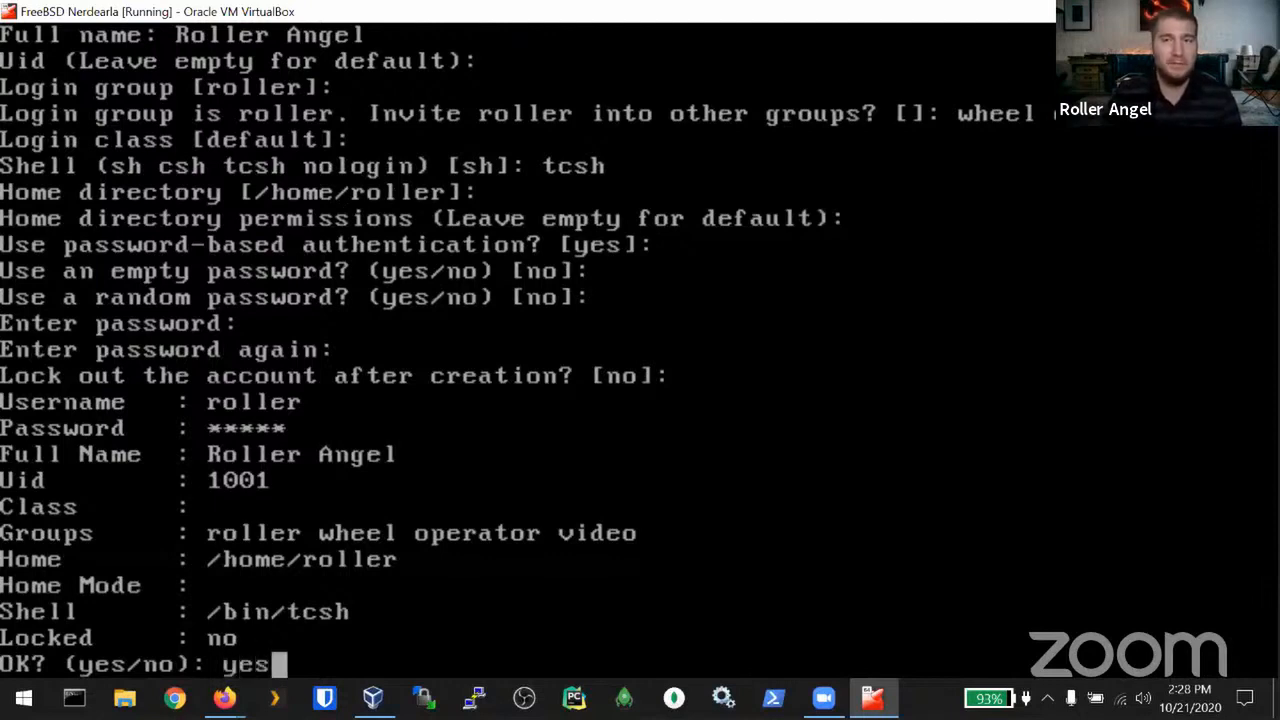
key(Return)
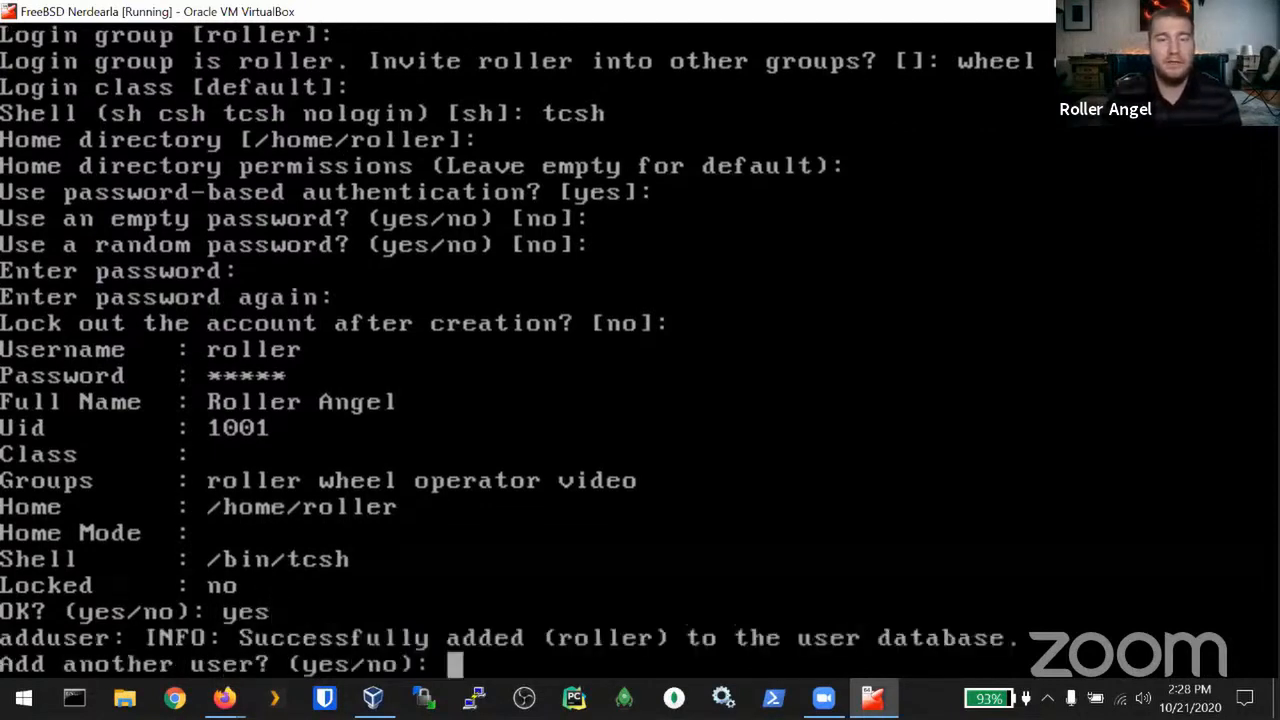
text(no)
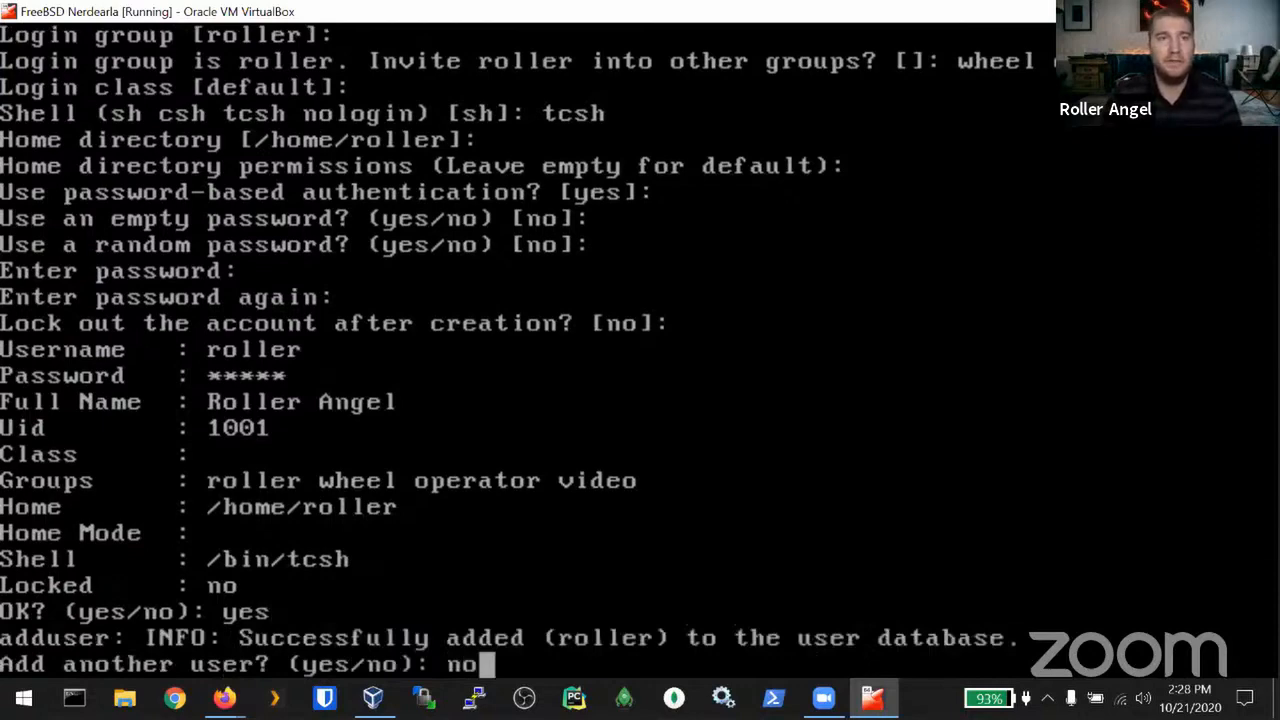
Step: Decline another user, install Handbook documentation in English only, then view the Handbook page in Firefox
key(Return)
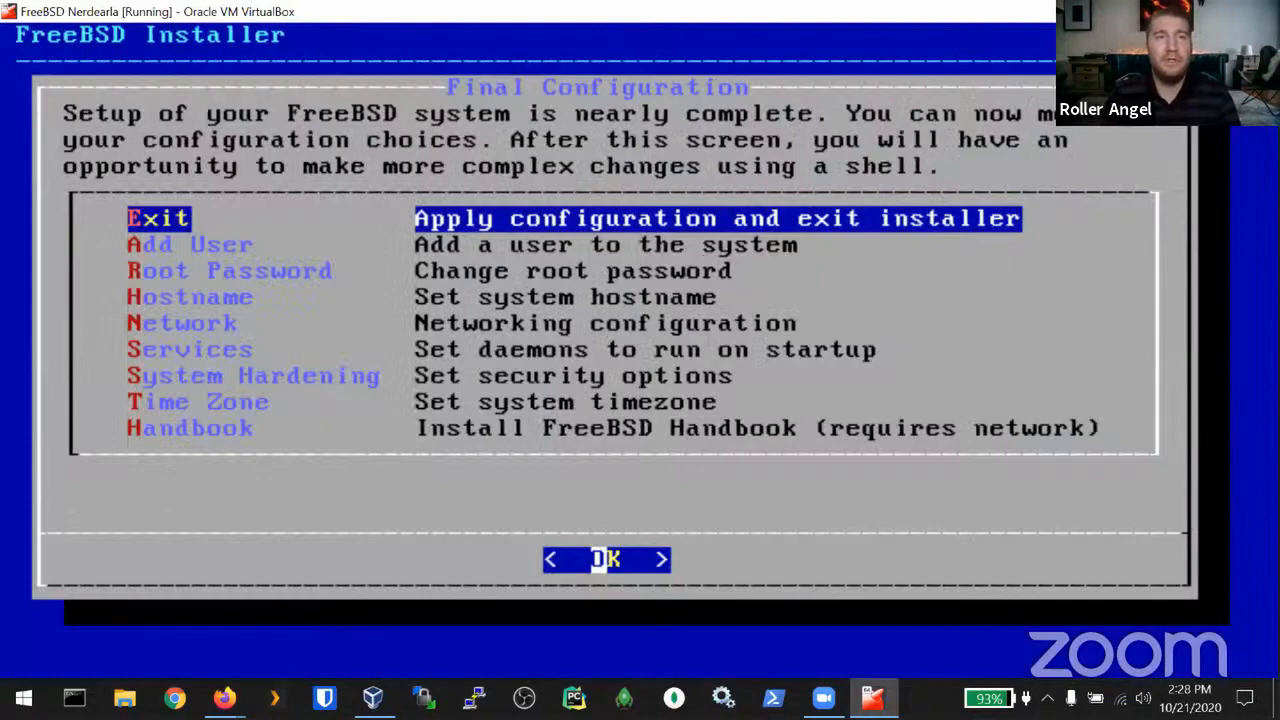
key(Down)
key(Down)
key(Down)
key(Down)
key(Down)
key(Down)
key(Down)
key(Down)
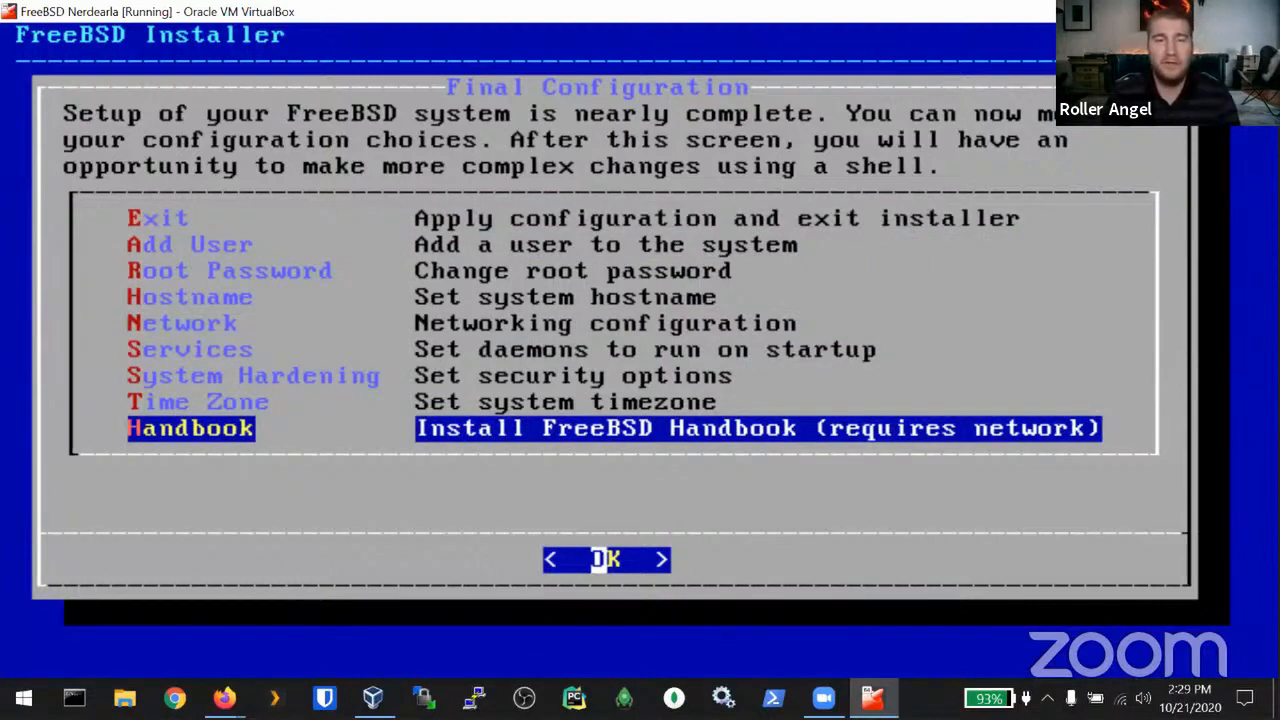
key(Return)
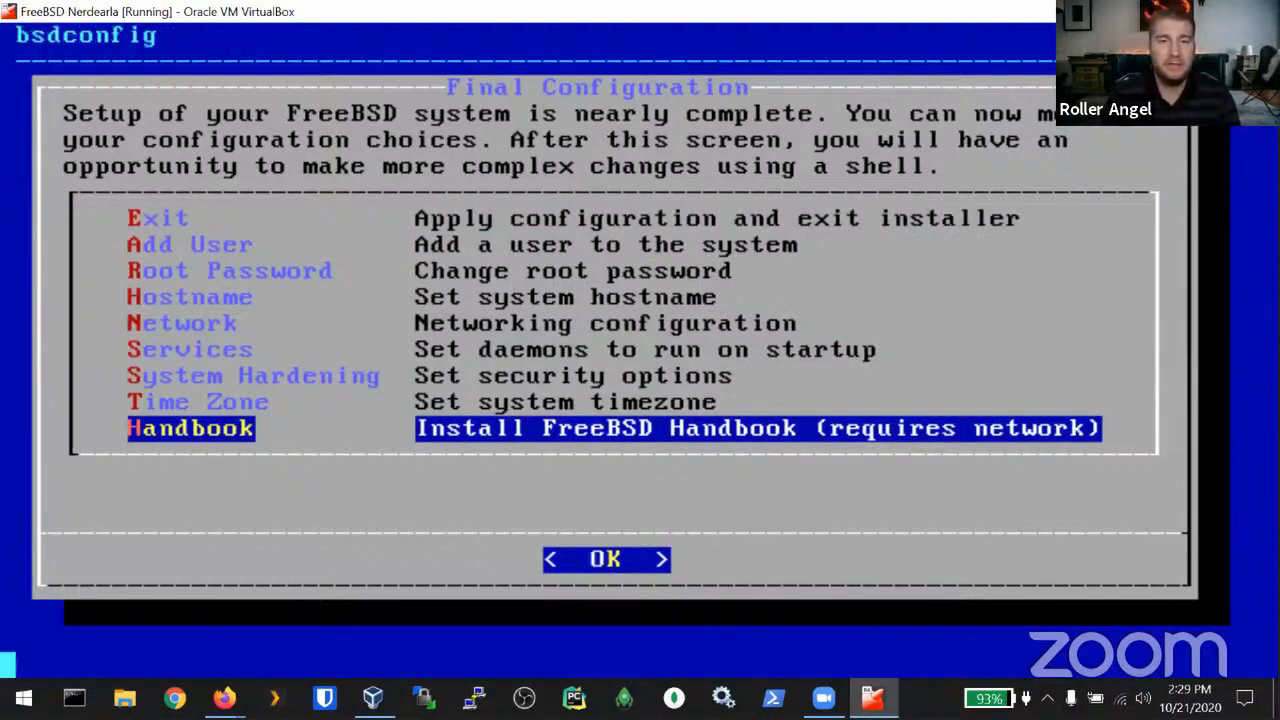
key(Down)
key(Down)
key(Down)
key(Down)
key(Down)
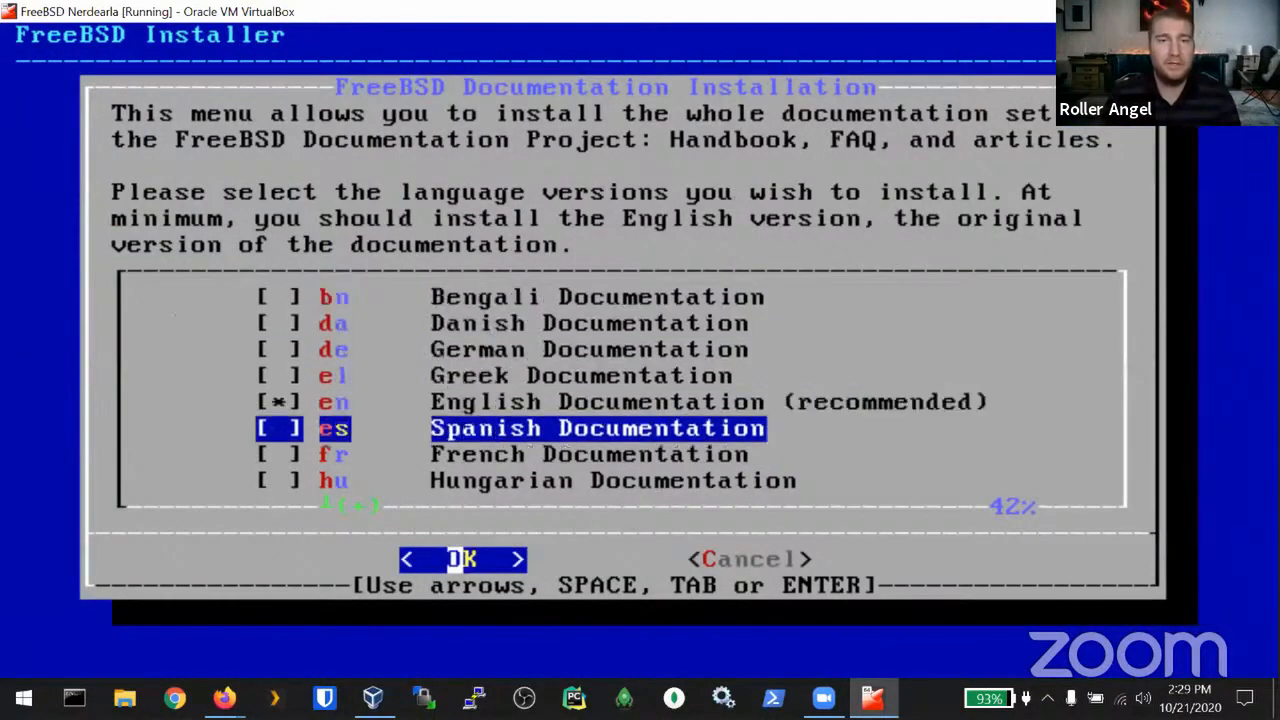
key(space)
key(space)
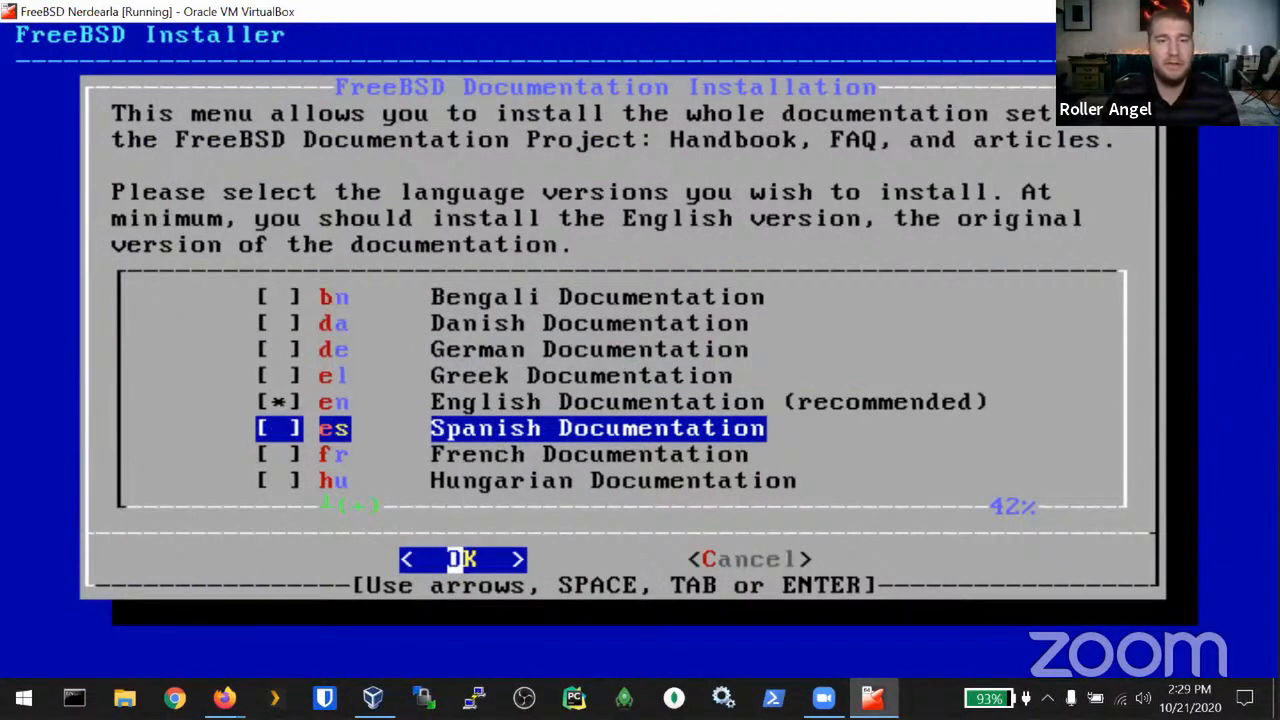
key(Up)
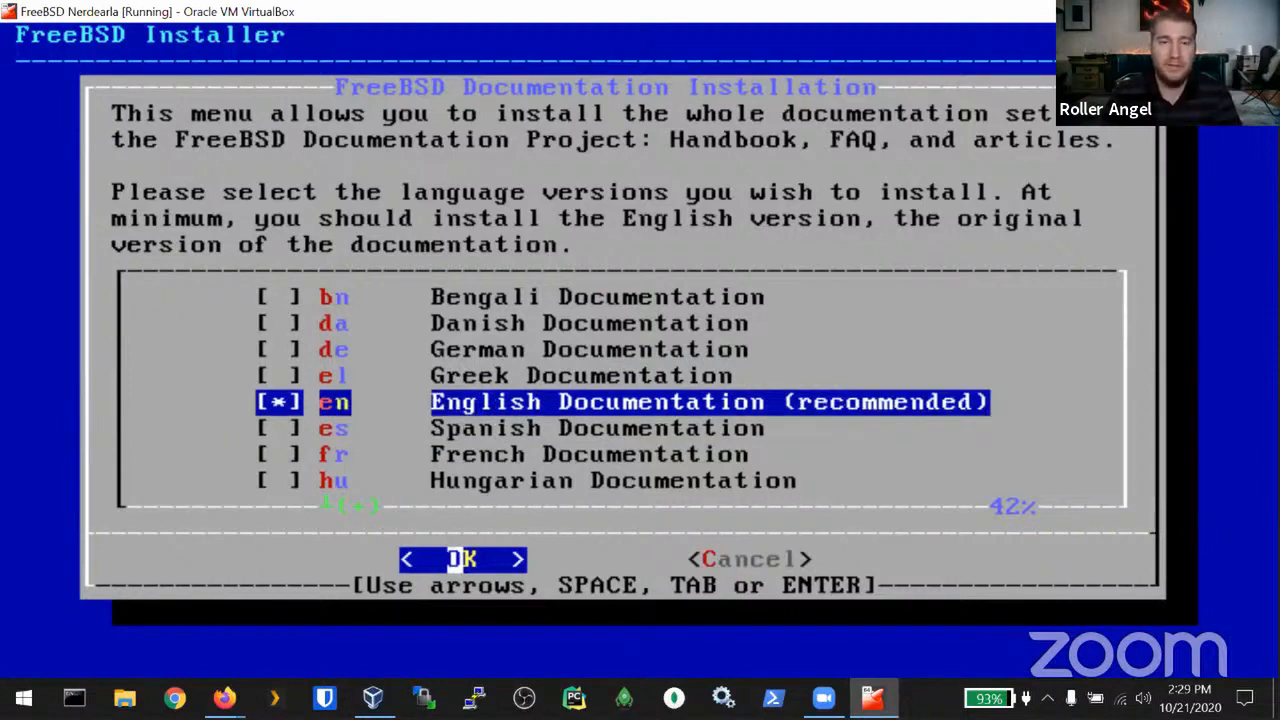
key(Return)
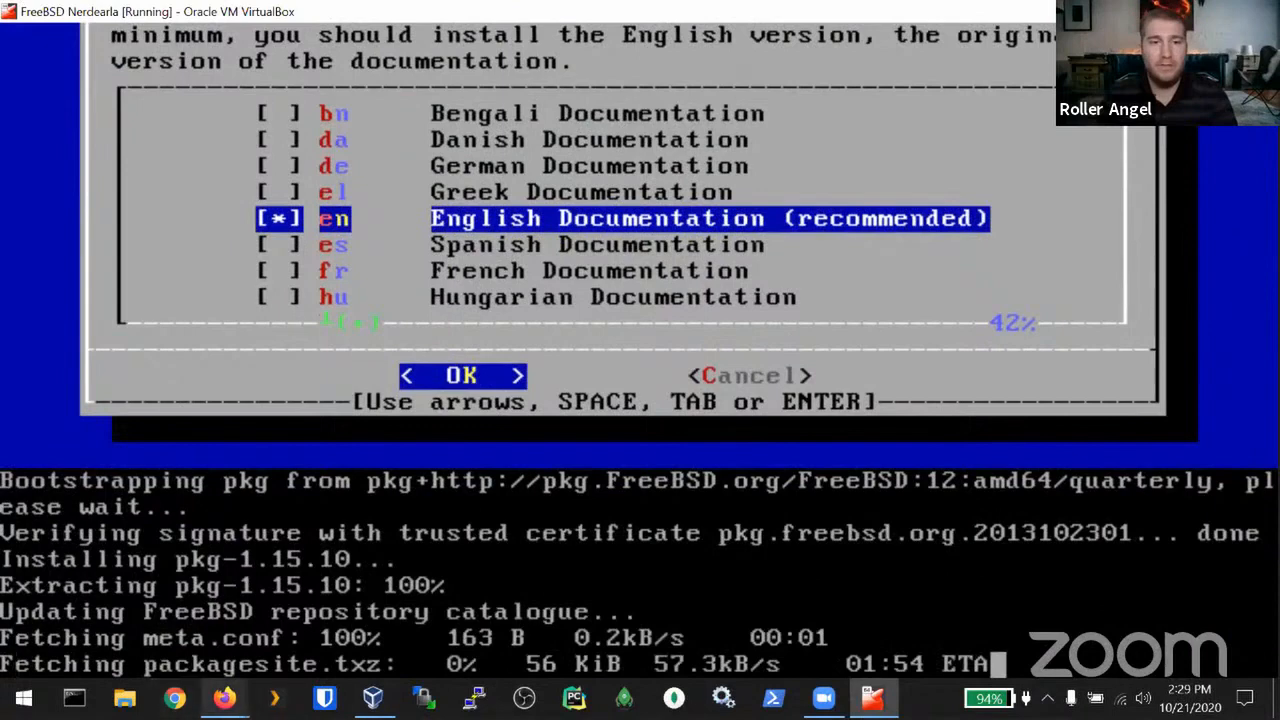
mouse_move(224, 697)
click(240, 617)
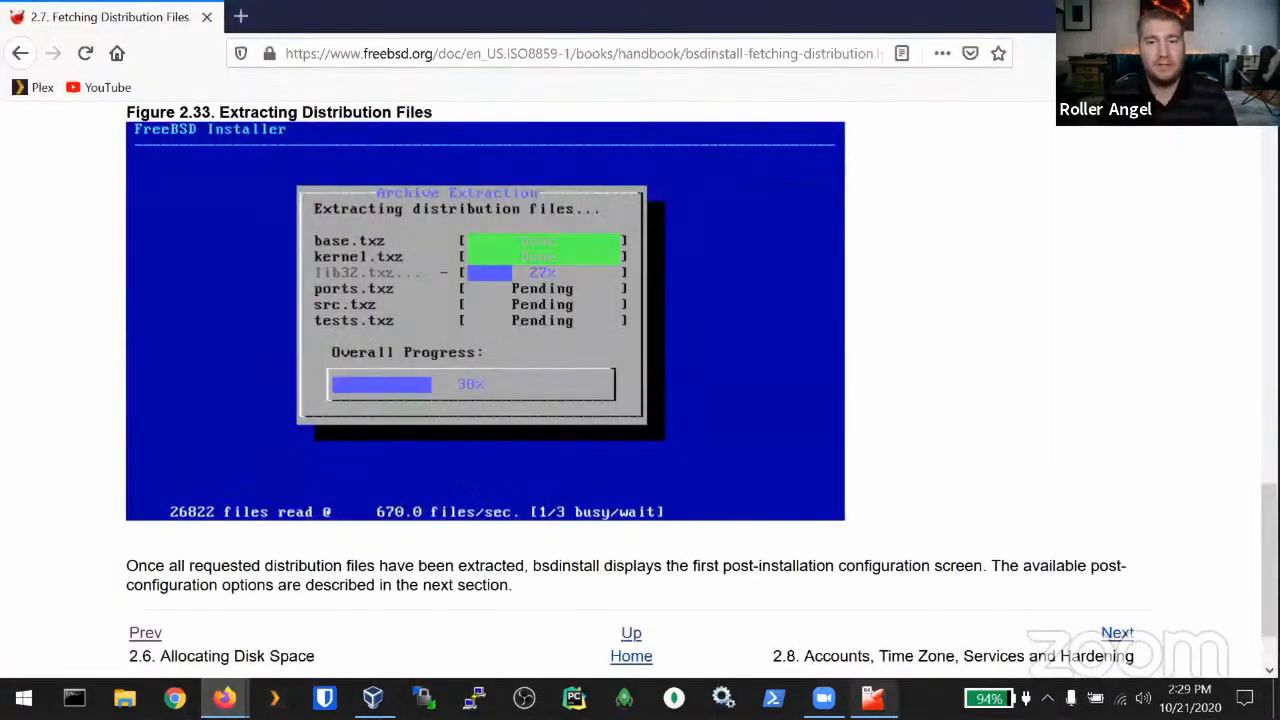
Step: Switch back to the FreeBSD VM, where the package repository update has finished
key(alt+Tab)
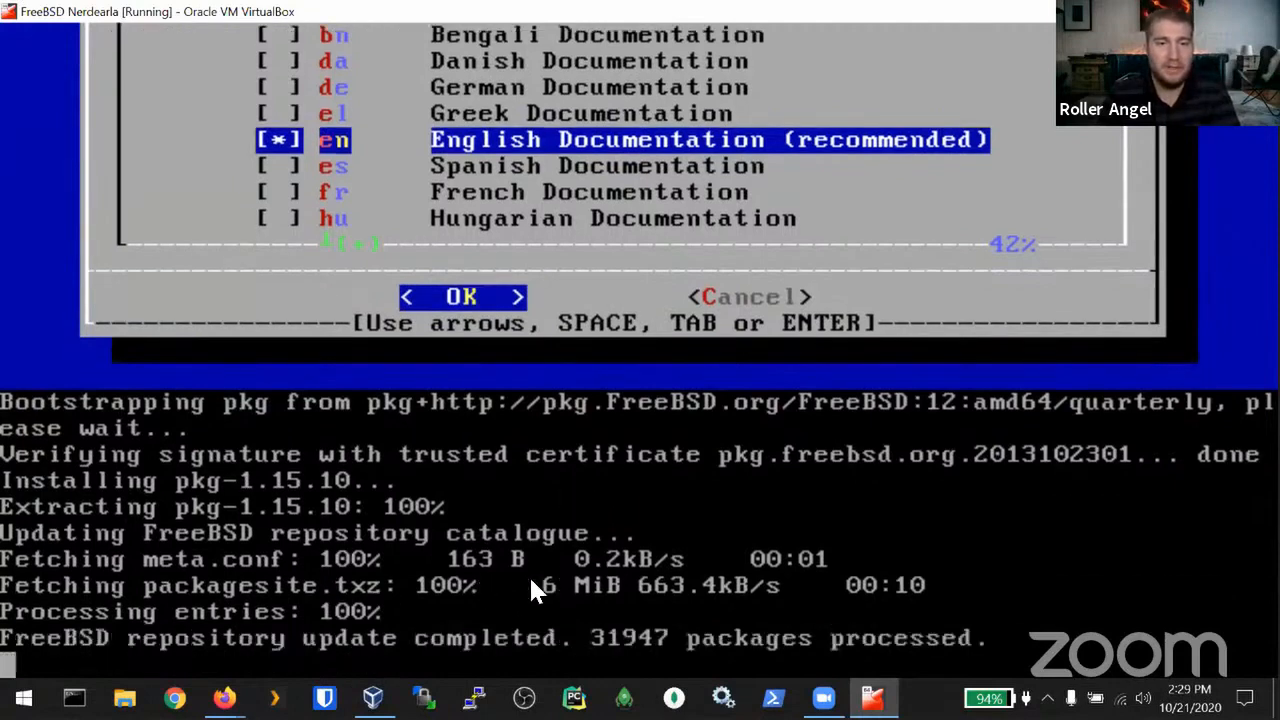
Step: Let the English documentation install proceed, then apply the configuration and exit the final configuration menu
key(Return)
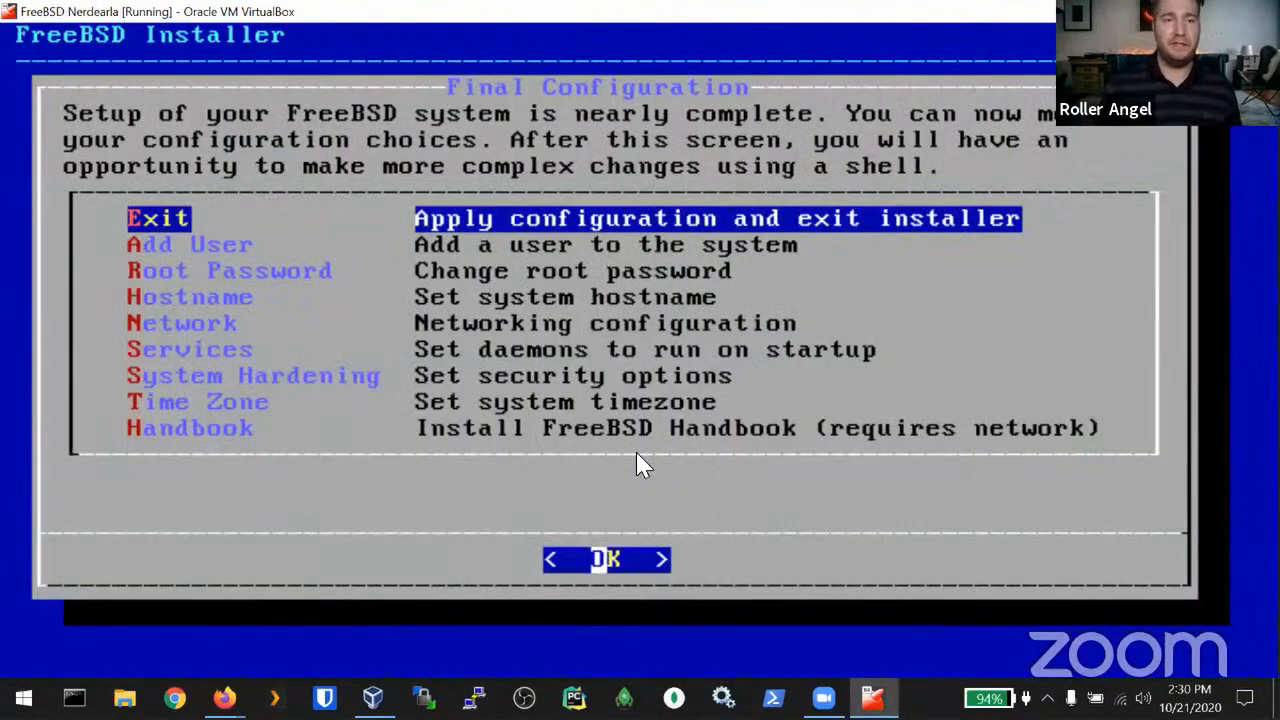
key(Return)
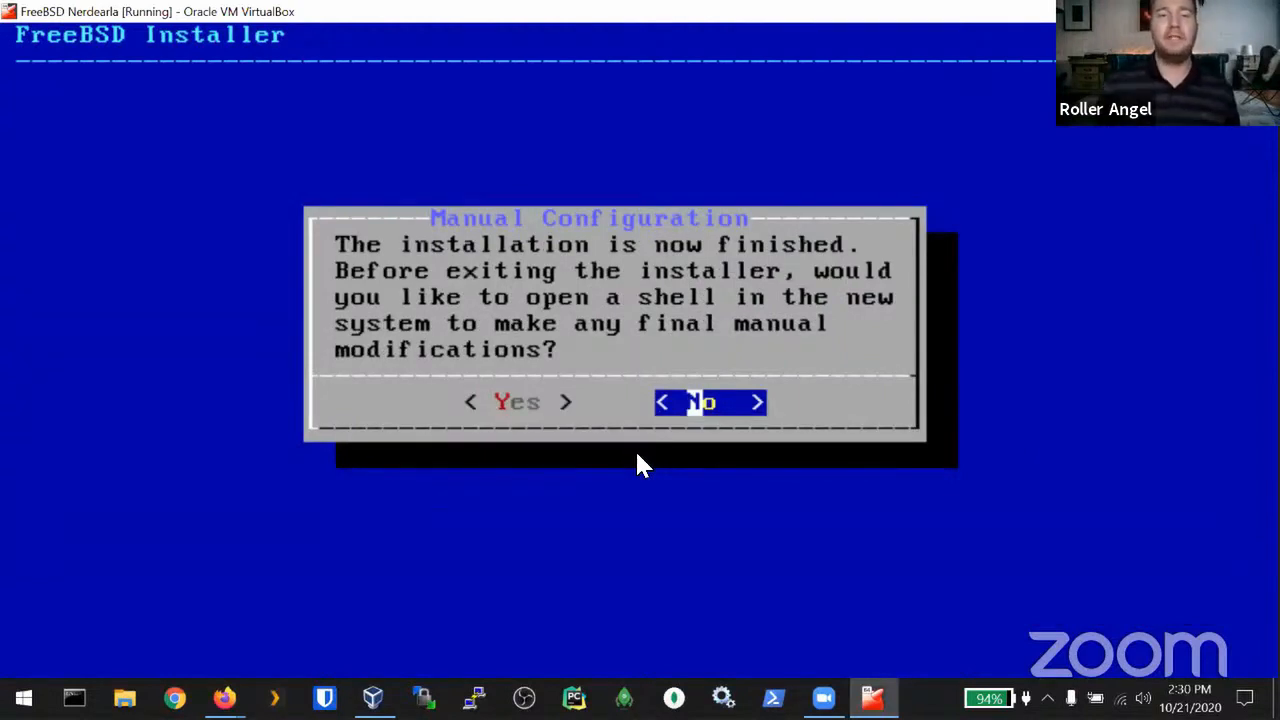
Step: Choose Yes for manual configuration to get a chroot shell, and enter 'man' at the prompt
key(Left)
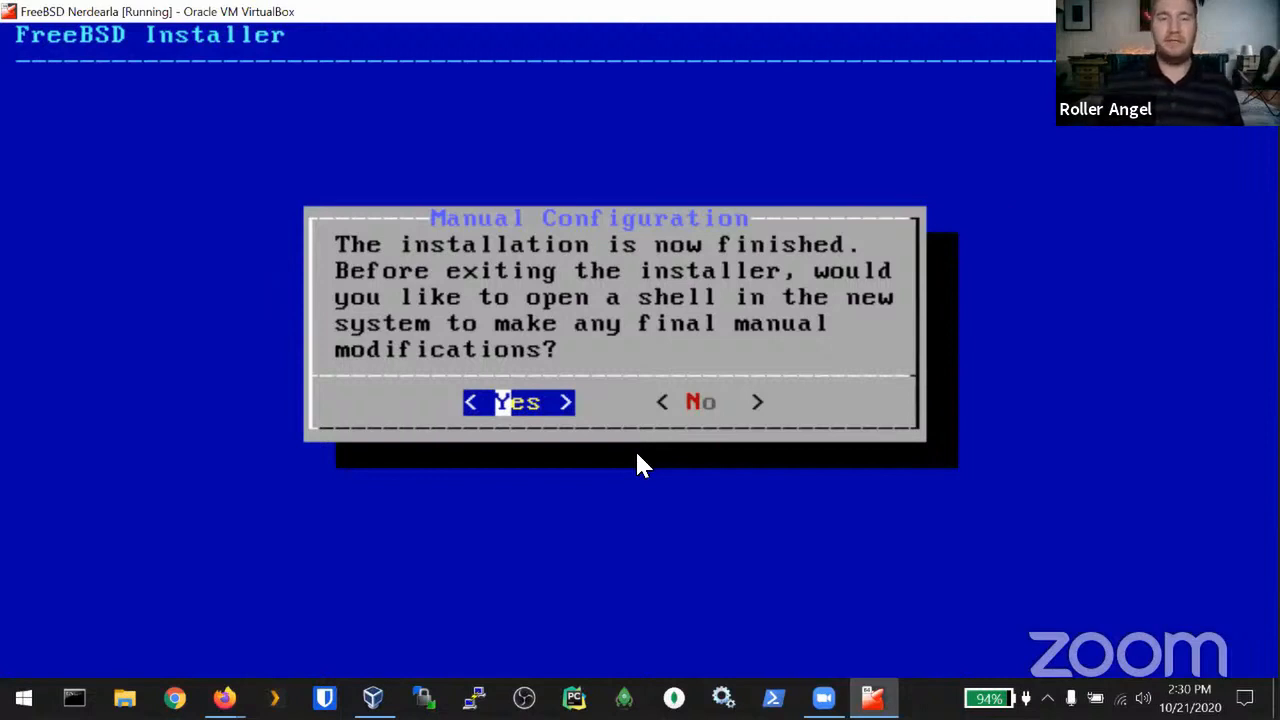
key(Return)
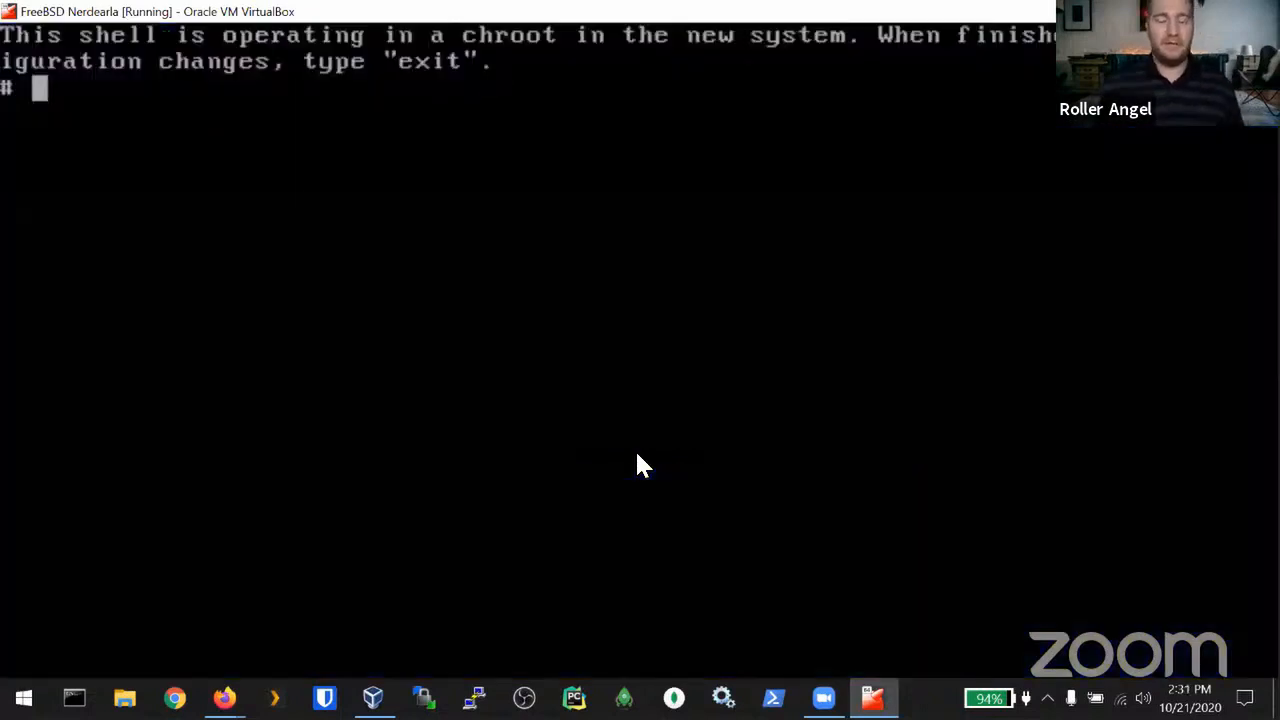
text(shutdo)
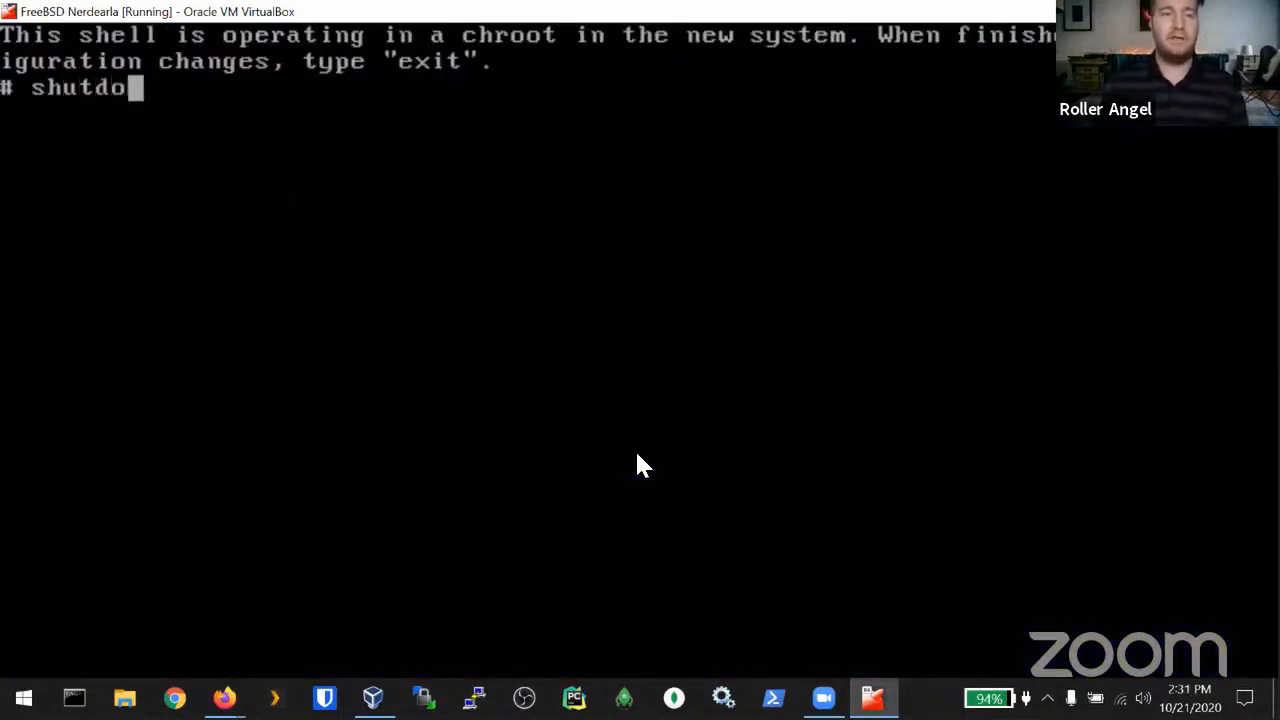
text(wn -p)
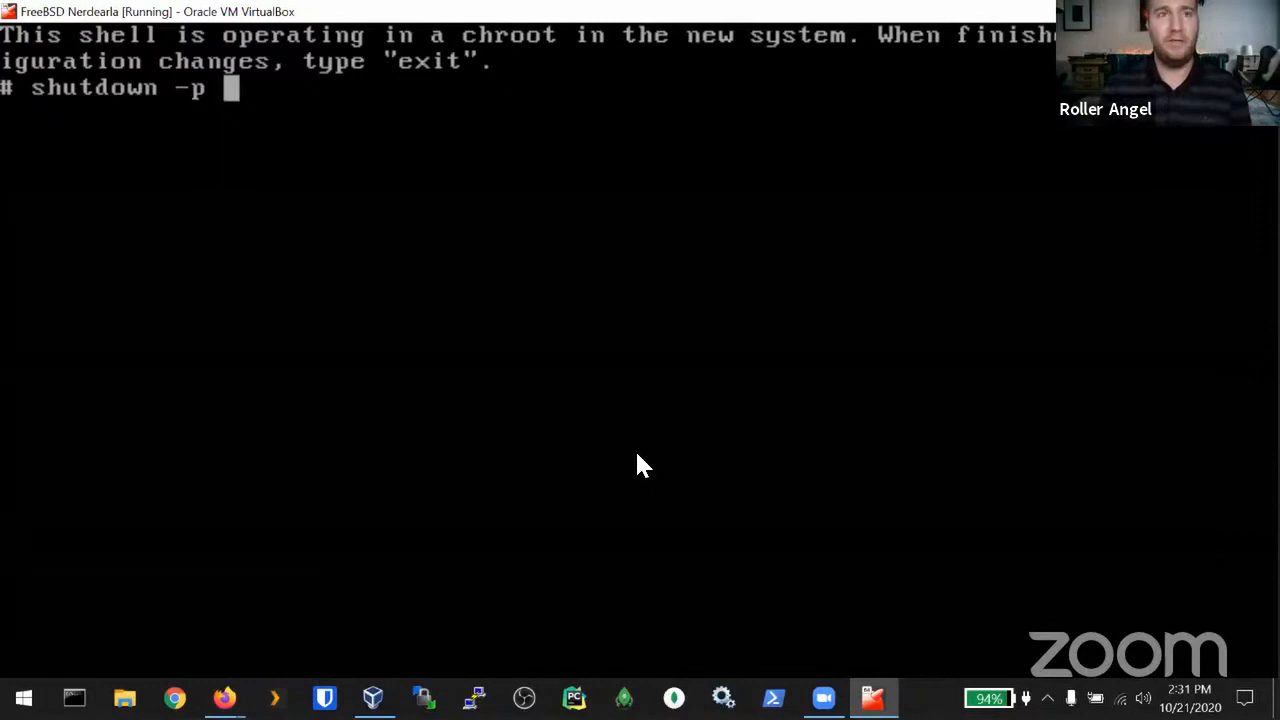
key(BackSpace)
key(BackSpace)
key(BackSpace)
key(BackSpace)
key(BackSpace)
key(BackSpace)
key(BackSpace)
key(BackSpace)
key(BackSpace)
key(BackSpace)
key(BackSpace)
key(BackSpace)
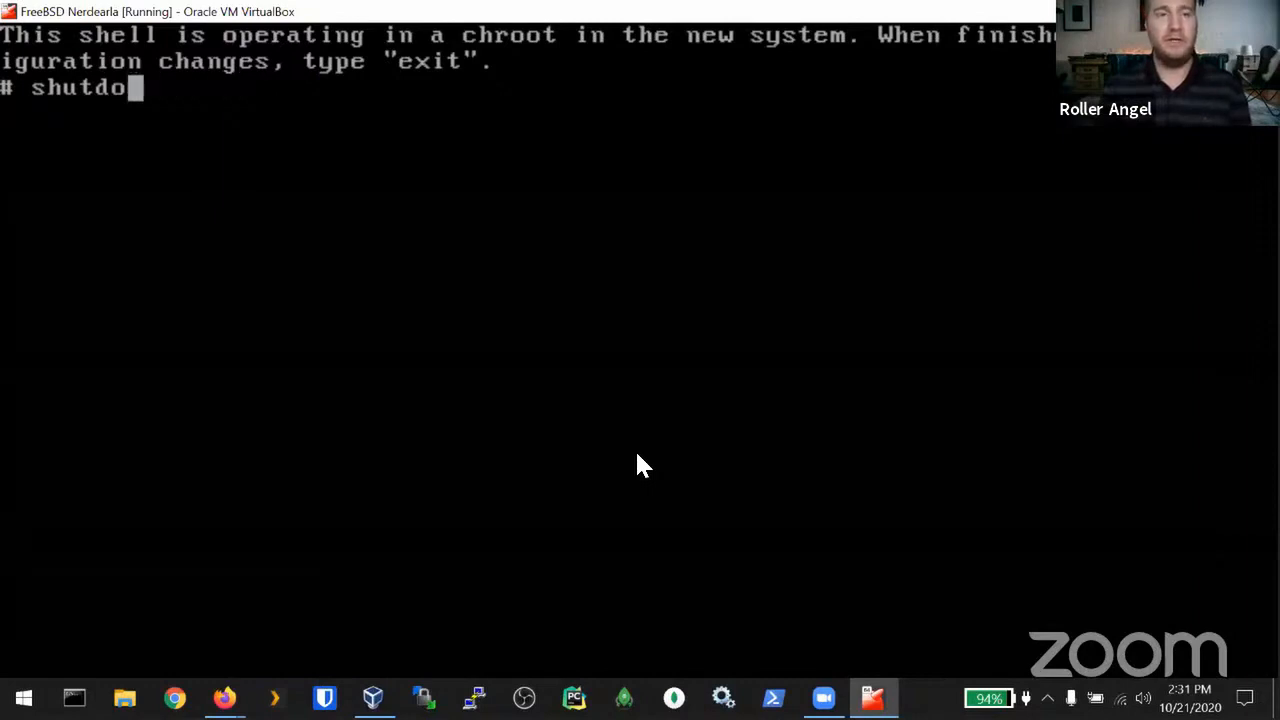
text(man)
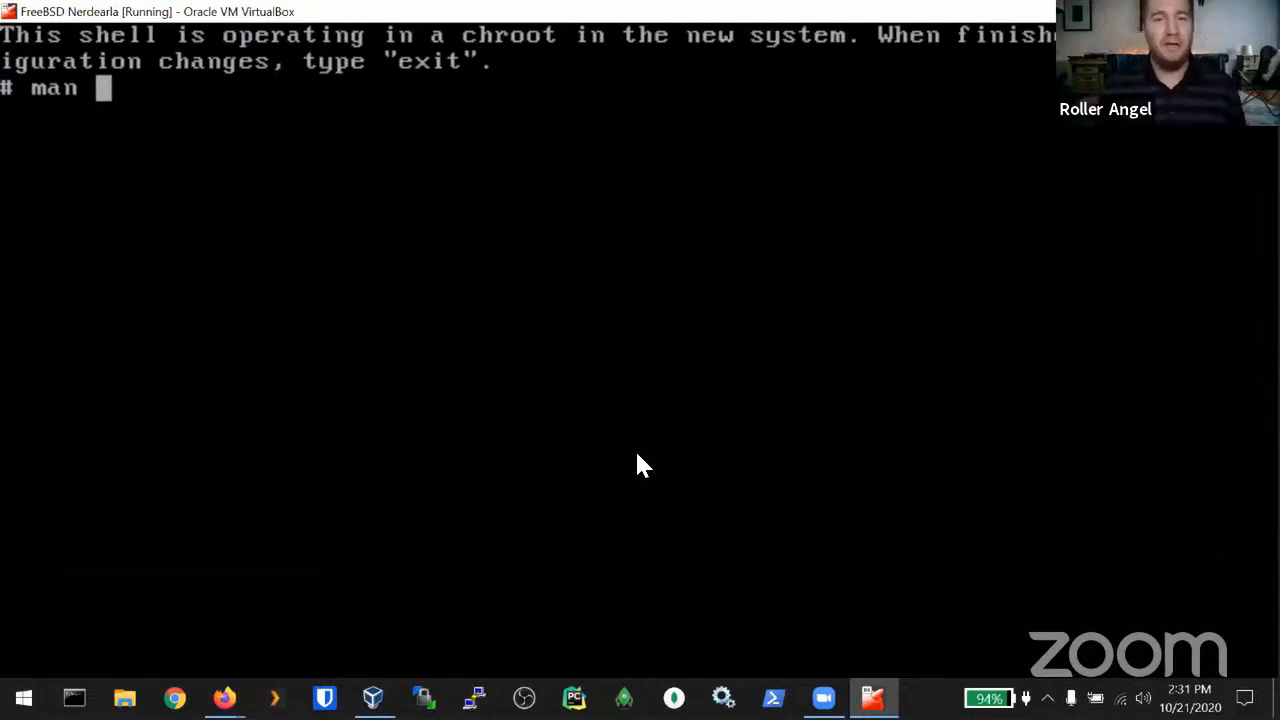
Step: Open the shutdown(8) manual page and read down to its -h and -p option descriptions
text(shutdown)
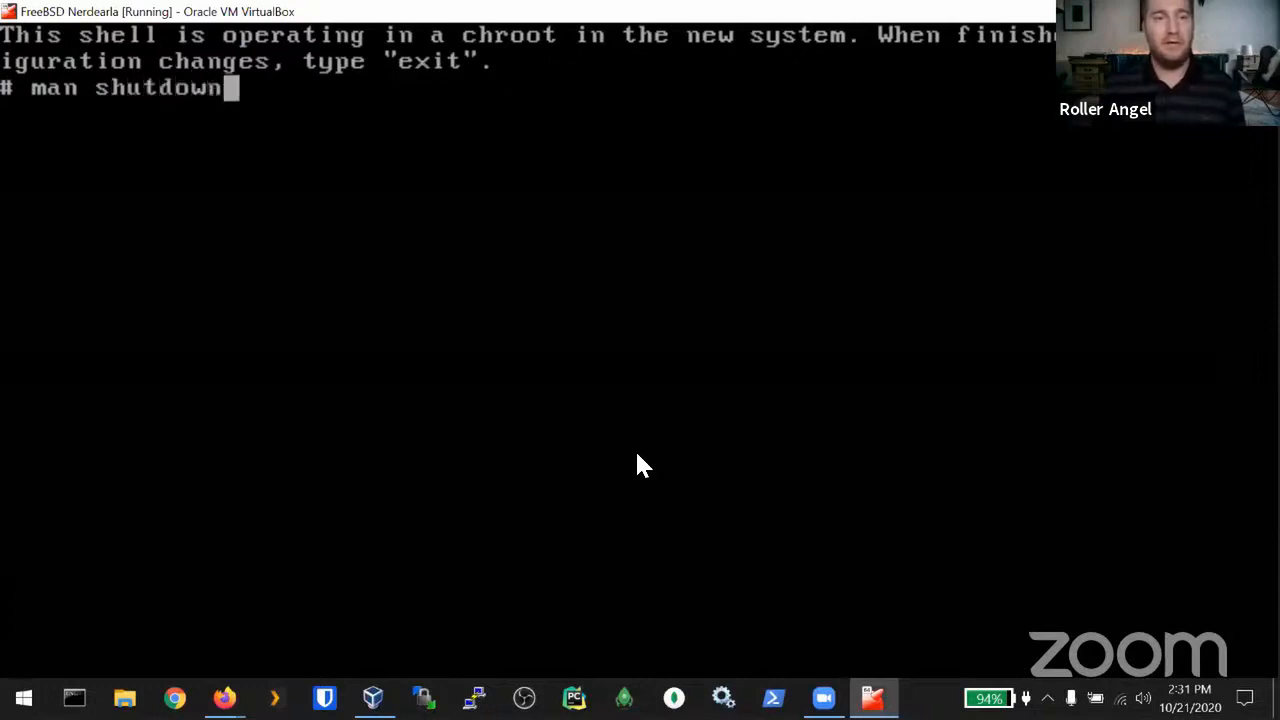
key(Return)
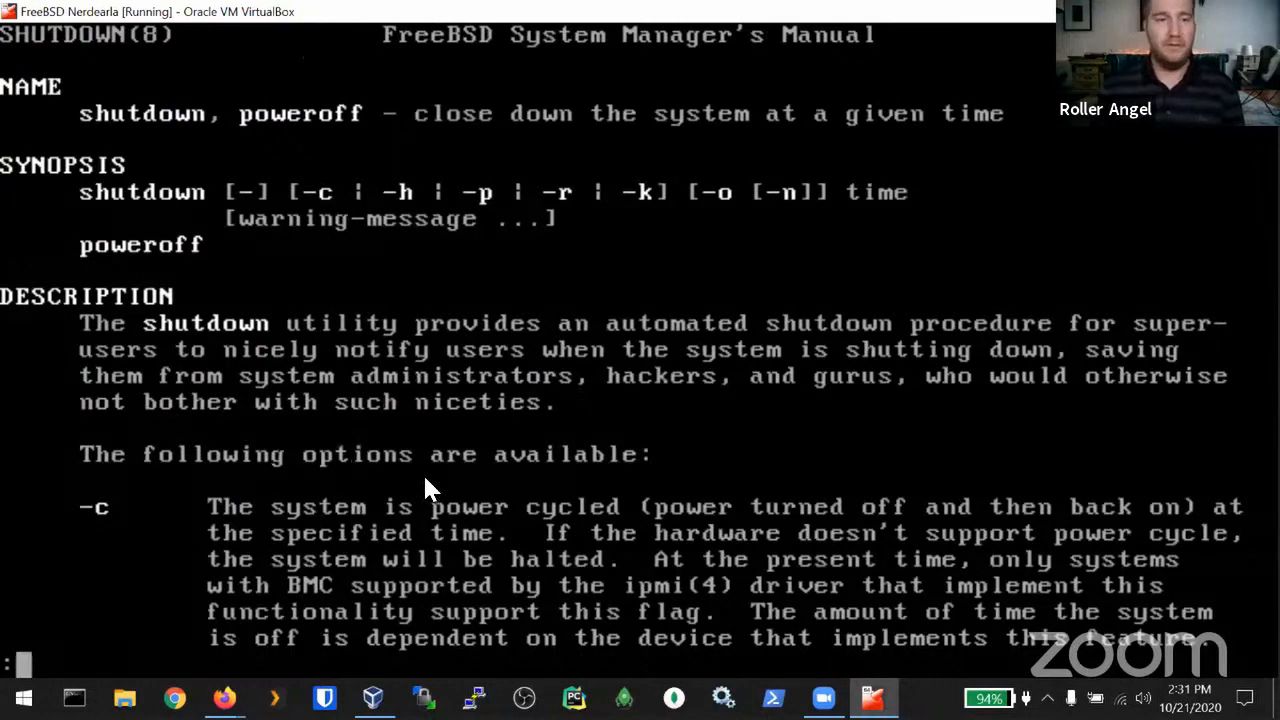
key(Down)
key(Down)
key(Down)
key(Down)
key(Down)
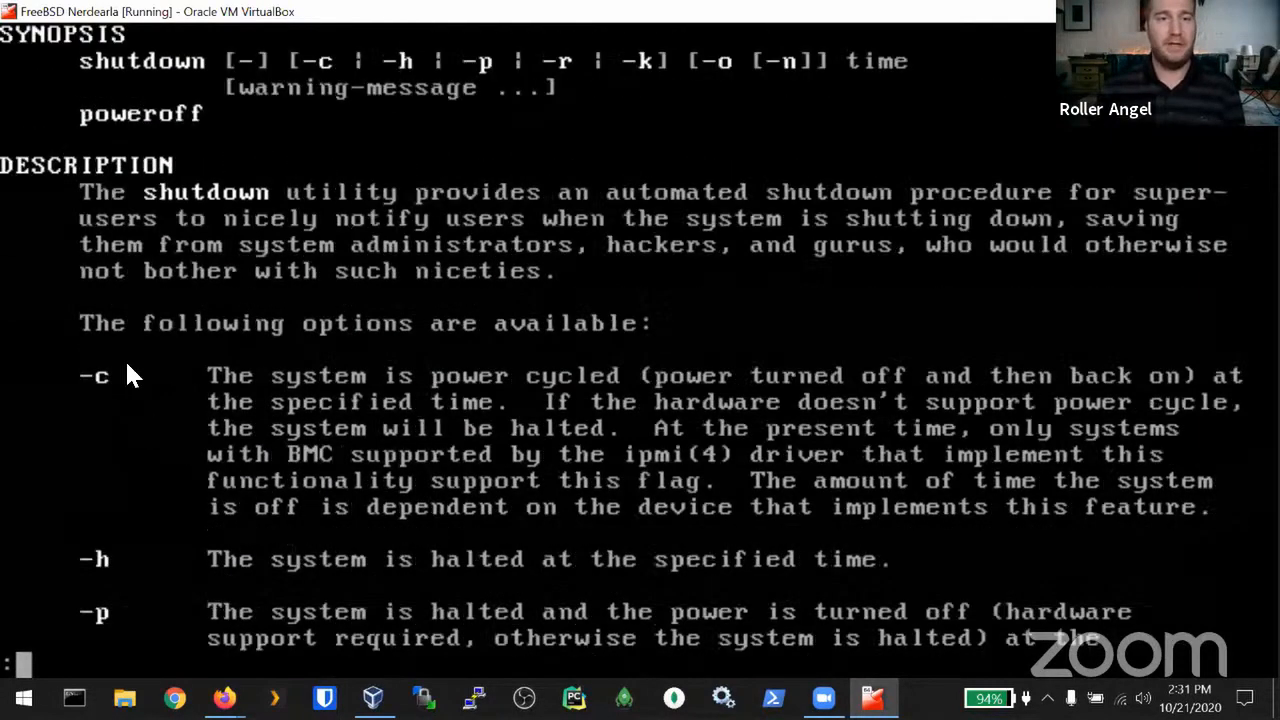
key(Down)
key(Down)
key(Down)
key(Down)
key(Down)
key(Down)
key(Down)
key(Down)
key(Down)
key(Down)
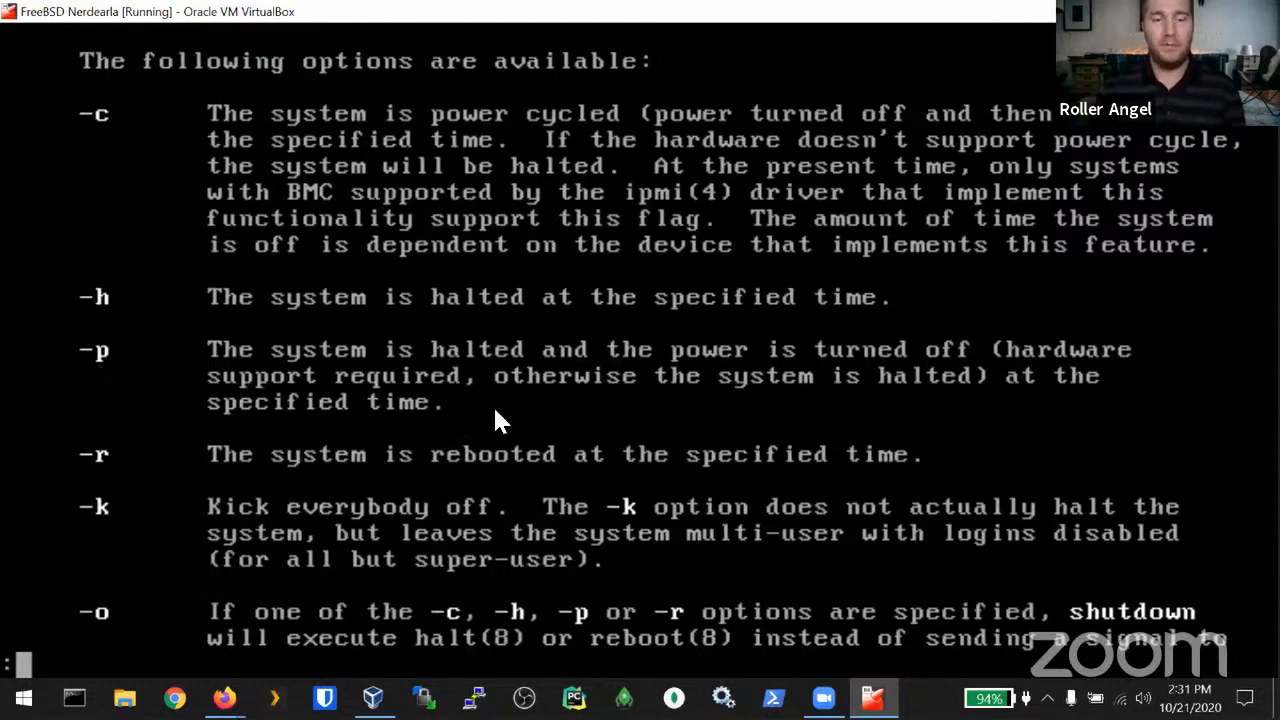
key(Down)
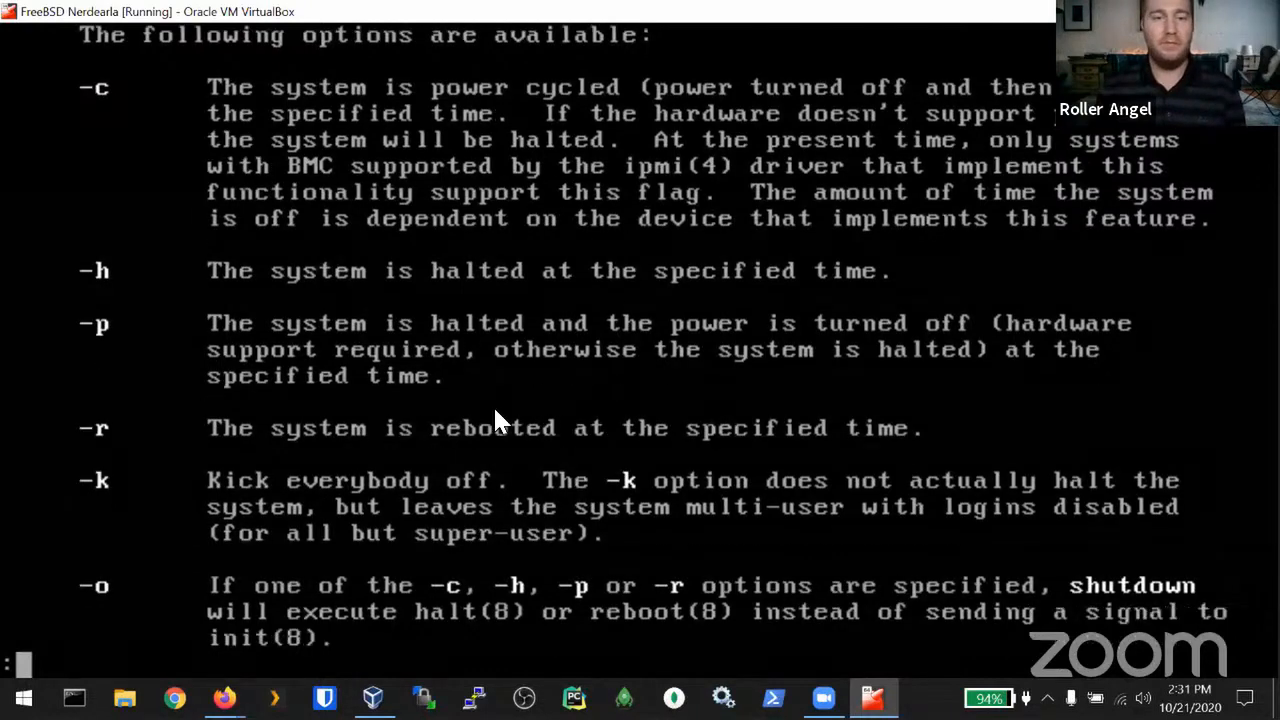
key(Up)
key(Up)
key(Up)
key(Up)
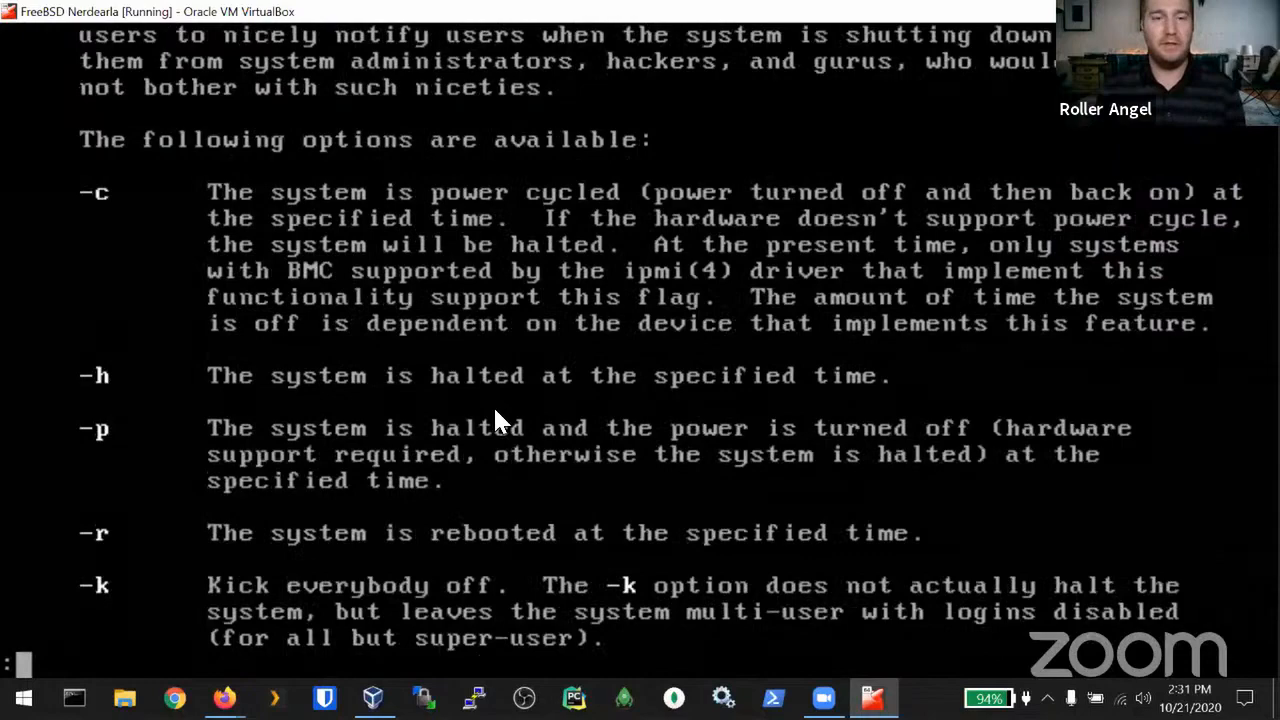
key(Page_Up)
key(Page_Down)
key(Page_Down)
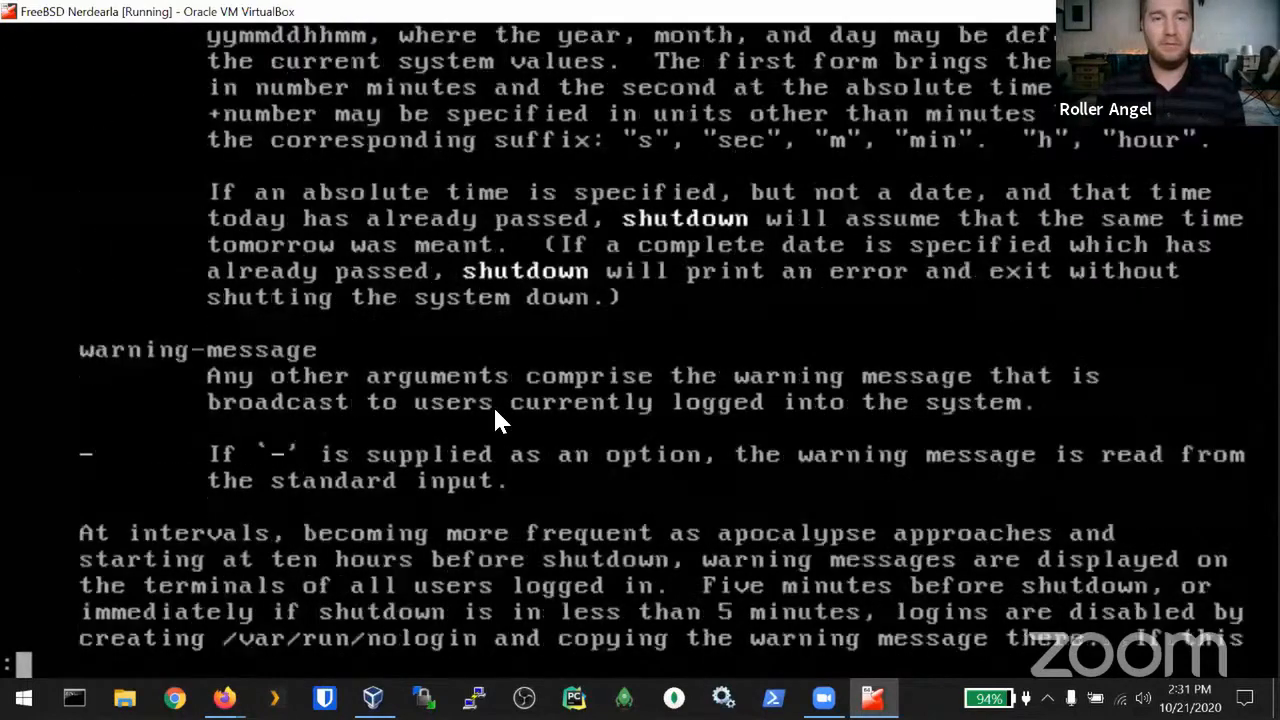
Step: Page back to the top, read forward through the options and warning section, then quit the pager
key(Page_Up)
key(Up)
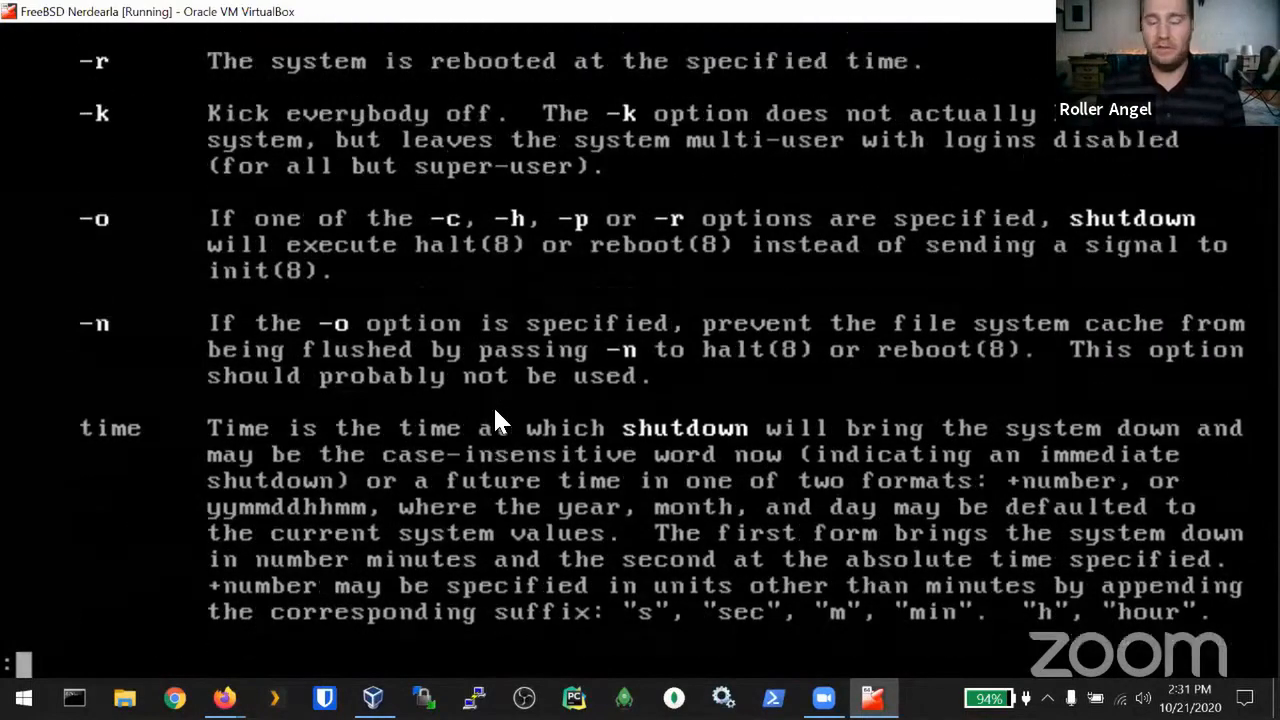
key(Page_Up)
key(Page_Down)
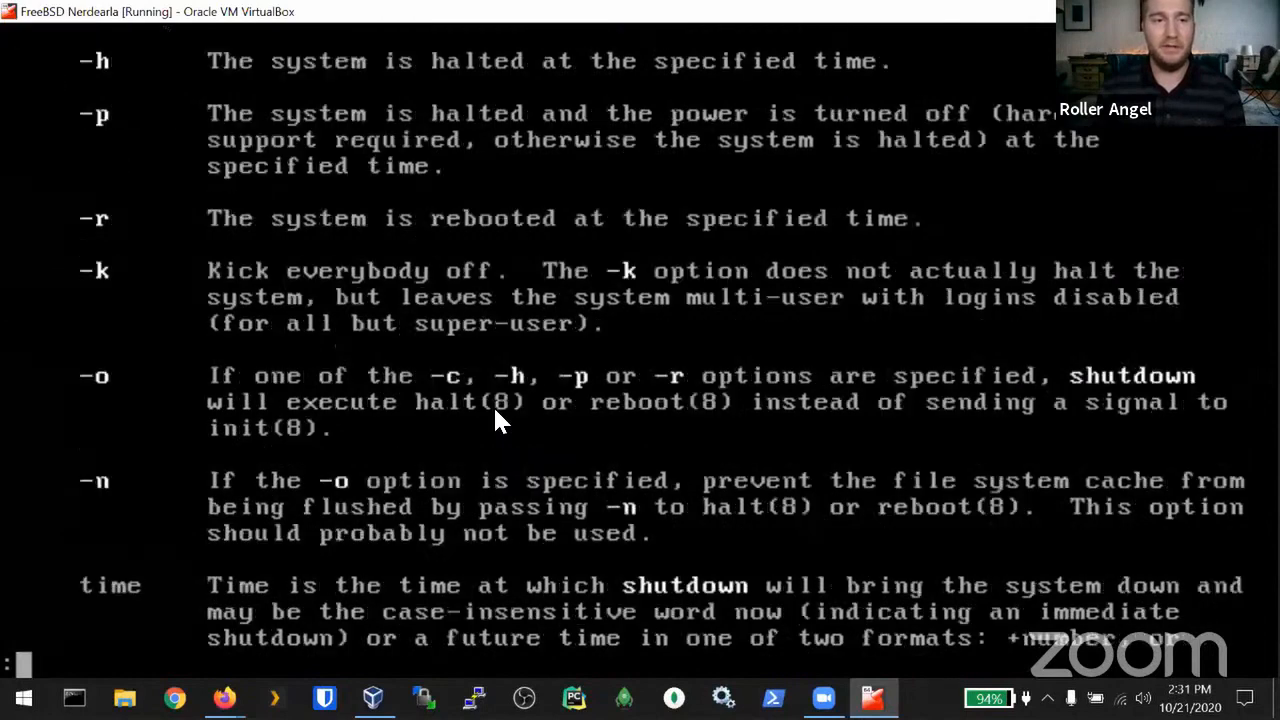
key(Page_Down)
key(Down)
key(Down)
key(Down)
key(Down)
key(Down)
key(Down)
key(Down)
key(Down)
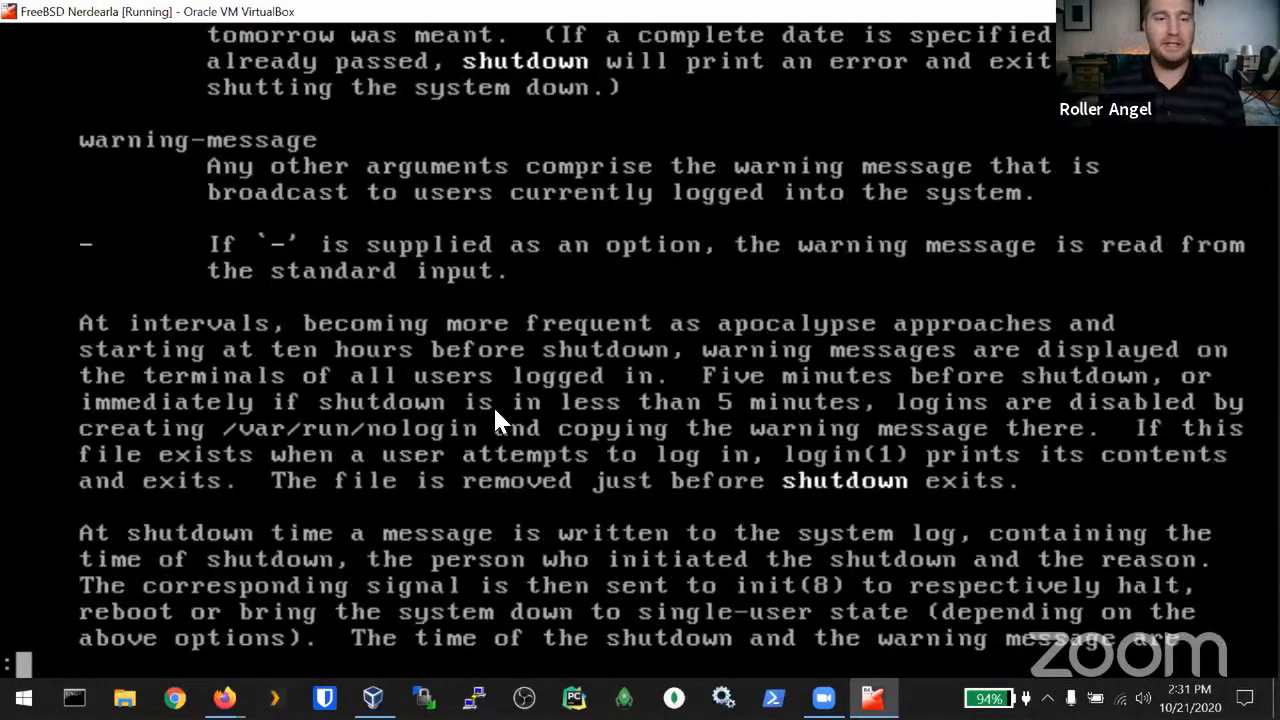
key(Down)
key(Down)
key(Down)
key(q)
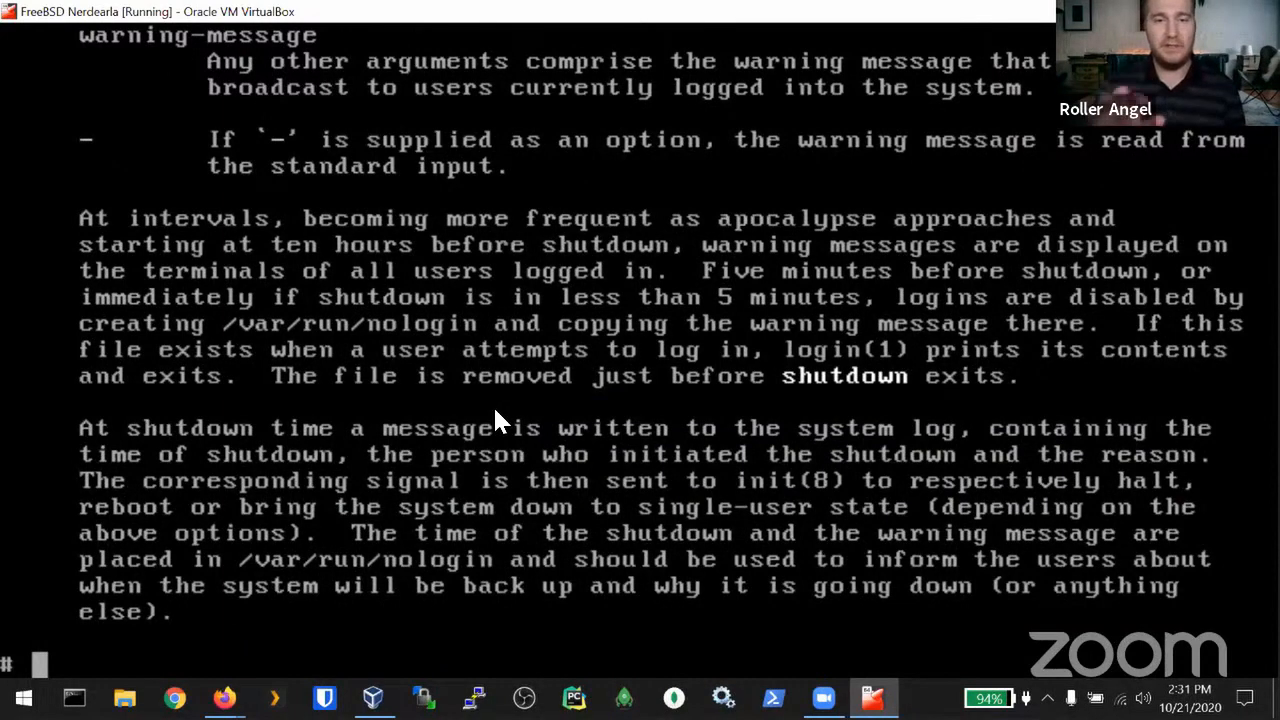
Step: Clear the terminal and run 'shutdown -p now' to power off the guest immediately
text(clear)
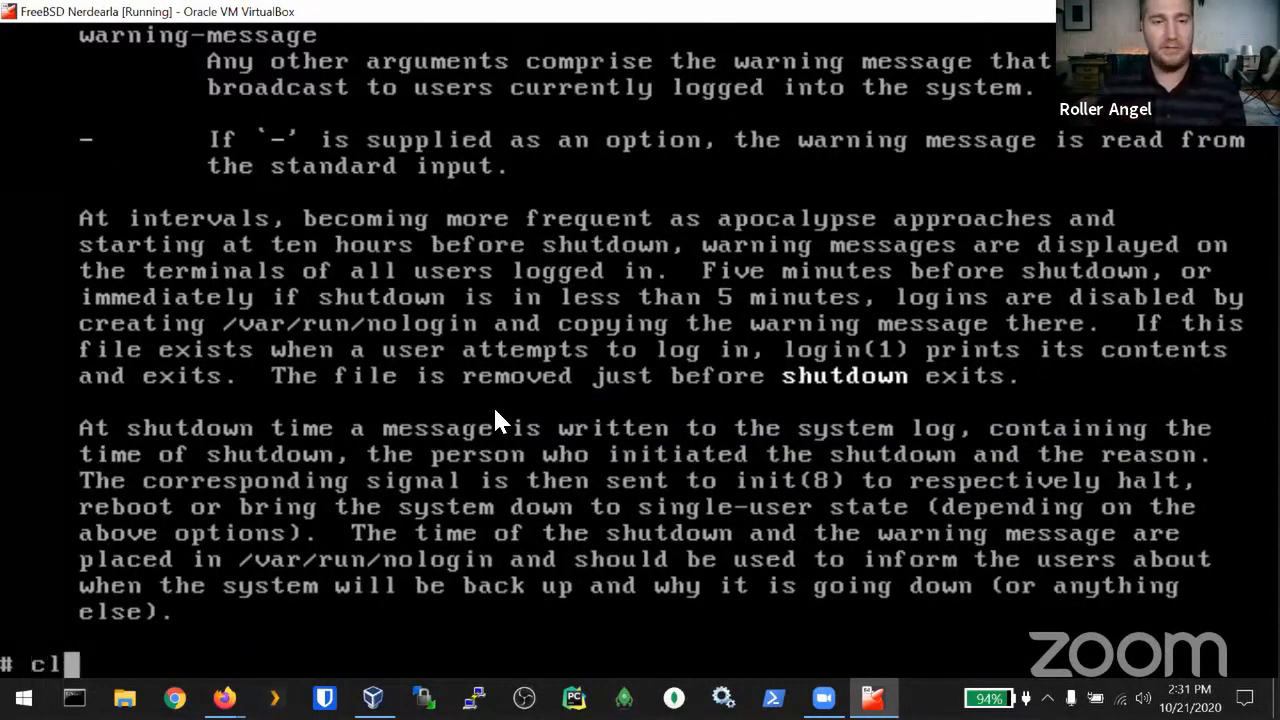
key(BackSpace)
key(BackSpace)
key(BackSpace)
key(BackSpace)
key(BackSpace)
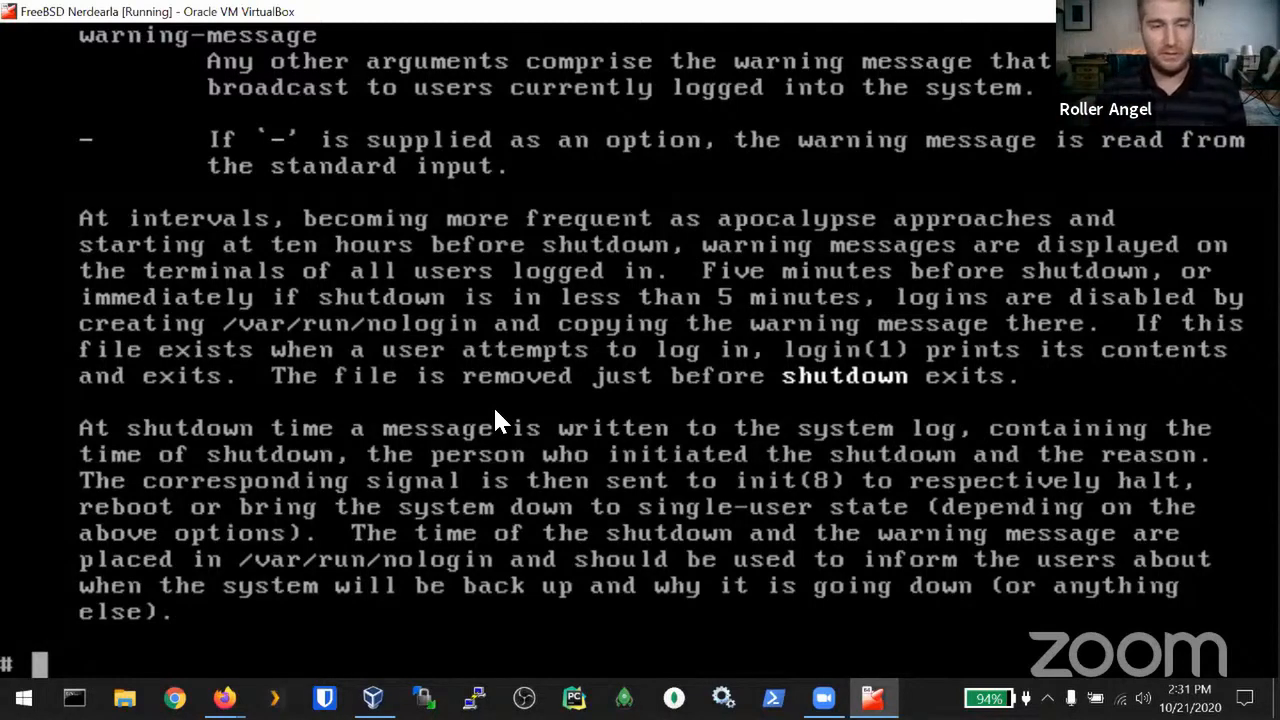
key(ctrl+l)
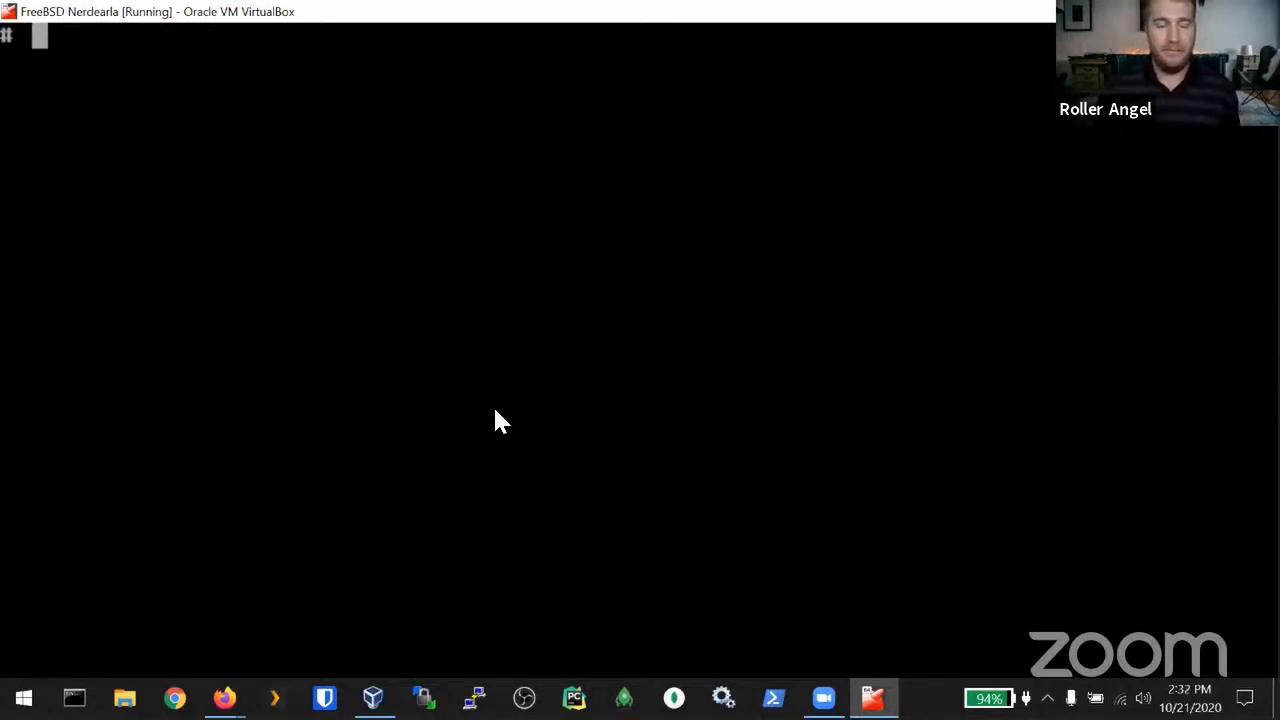
text(shutdown -p)
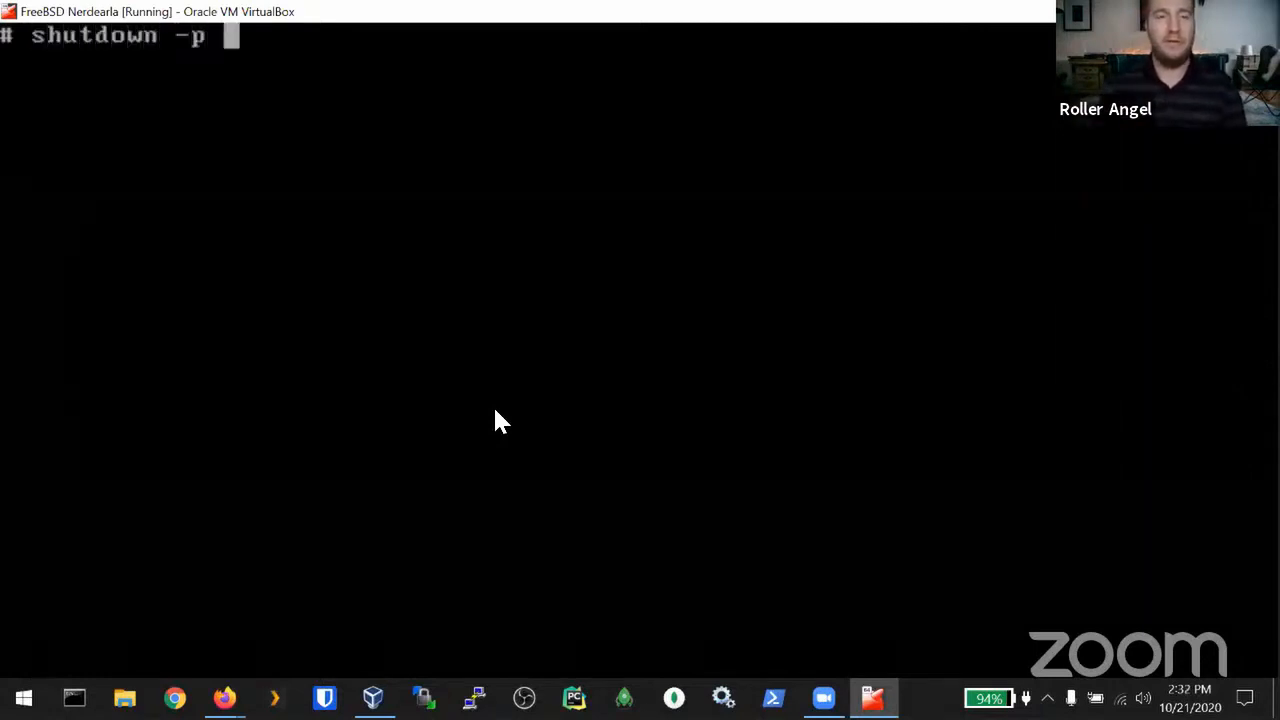
text( +1)
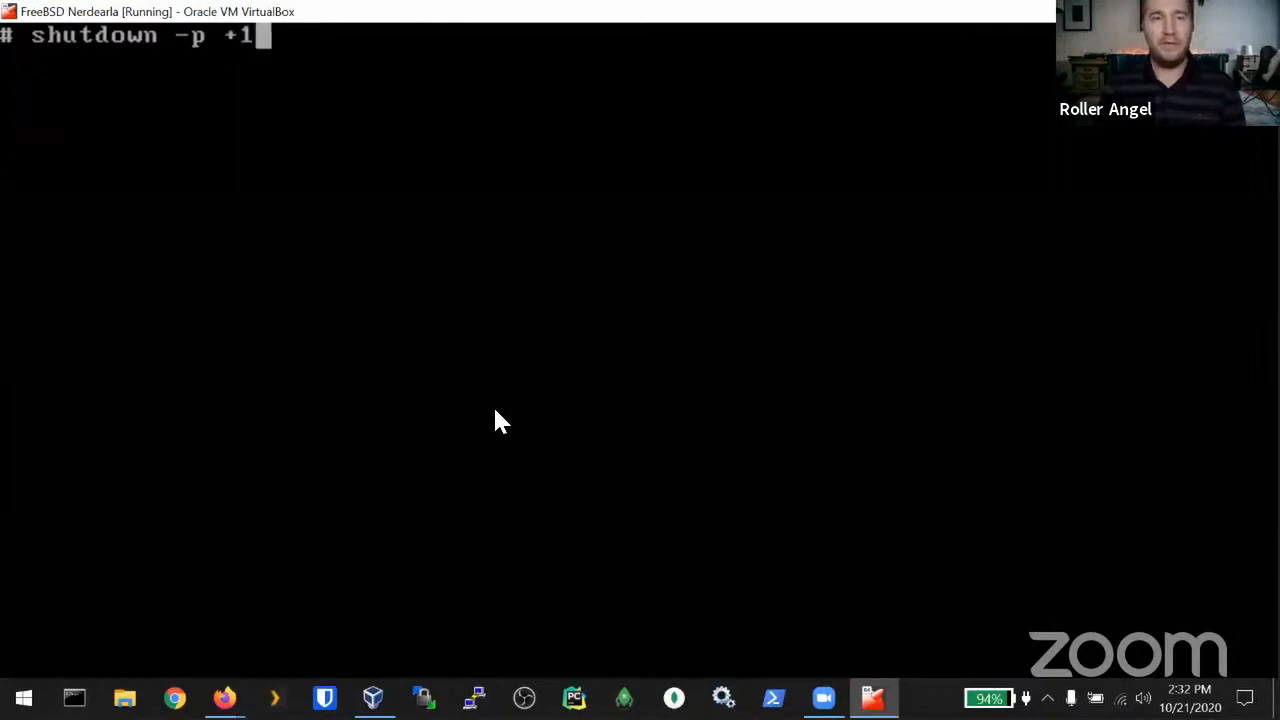
key(BackSpace)
text(20)
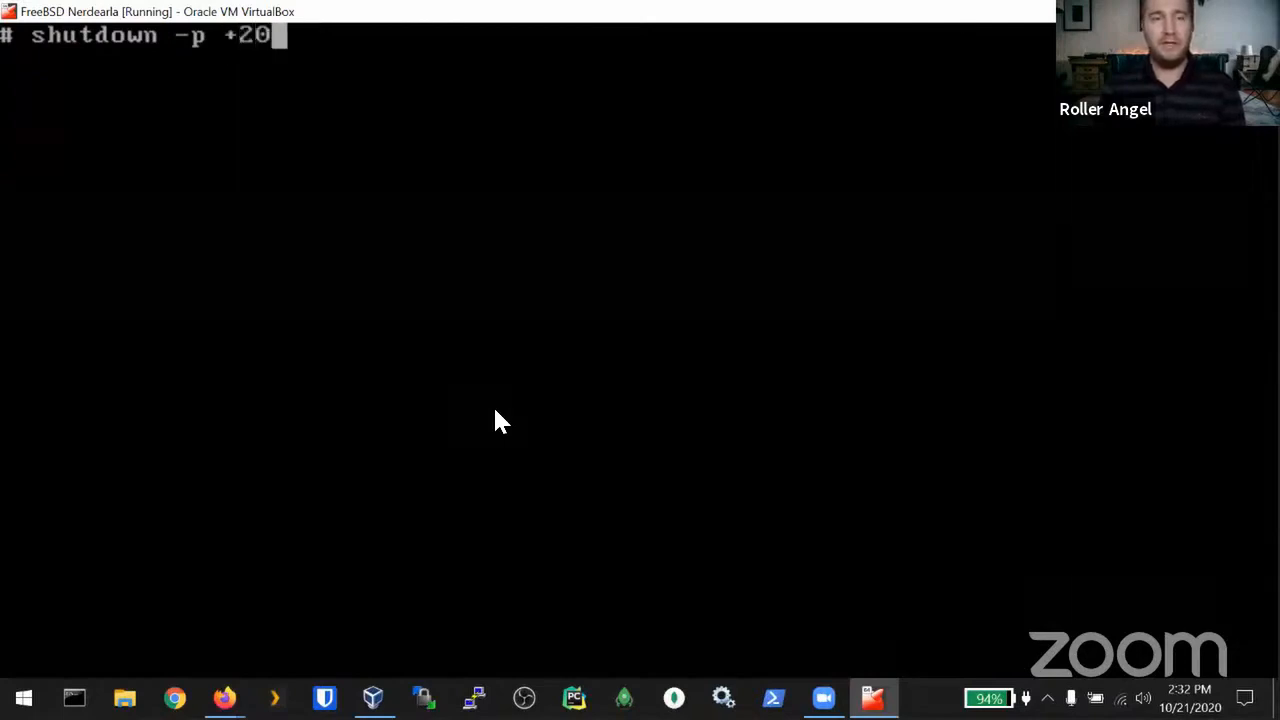
key(BackSpace)
key(BackSpace)
key(BackSpace)
text(now)
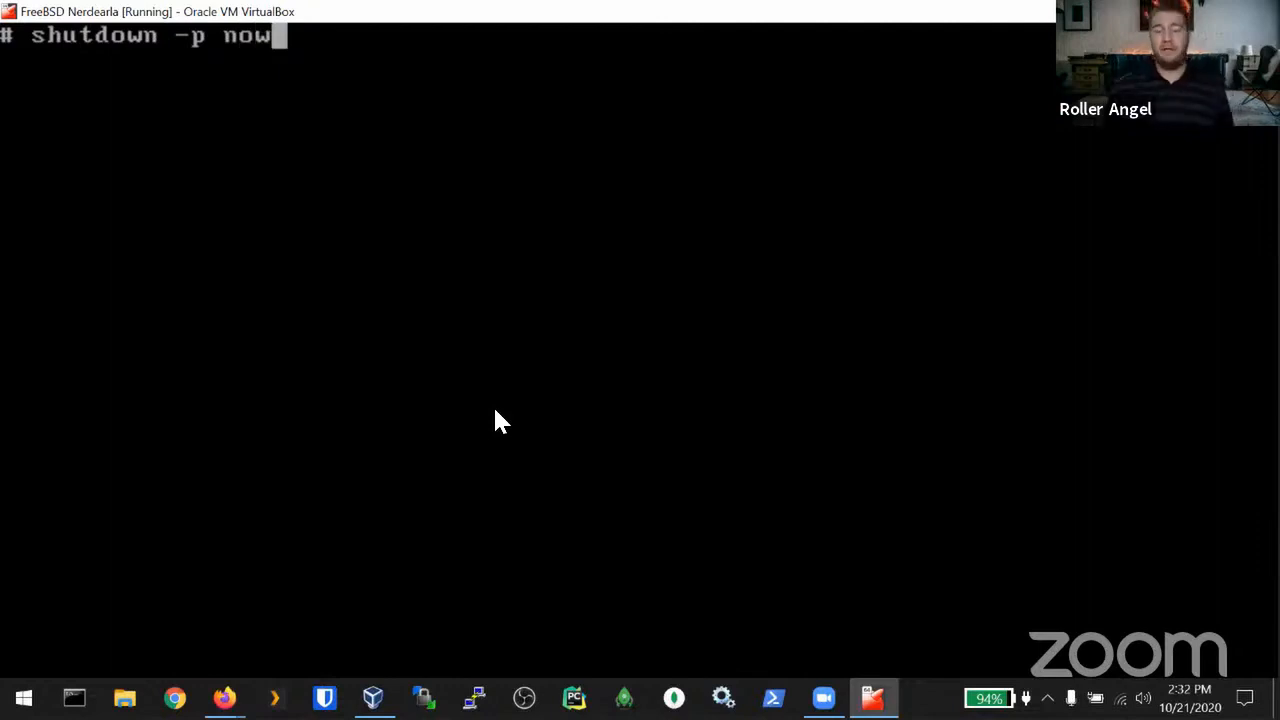
key(Return)
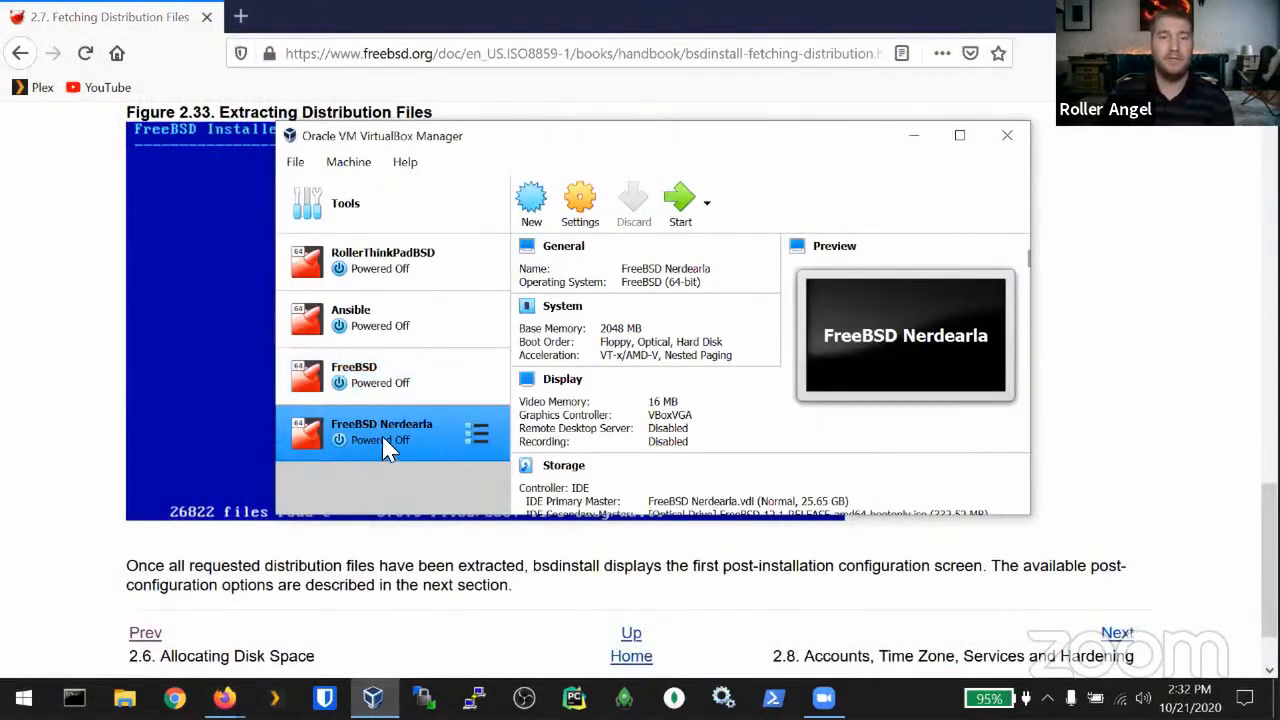
Step: Remove the FreeBSD install ISO from FreeBSD Nerdearla's virtual optical drive in Storage settings
click(583, 208)
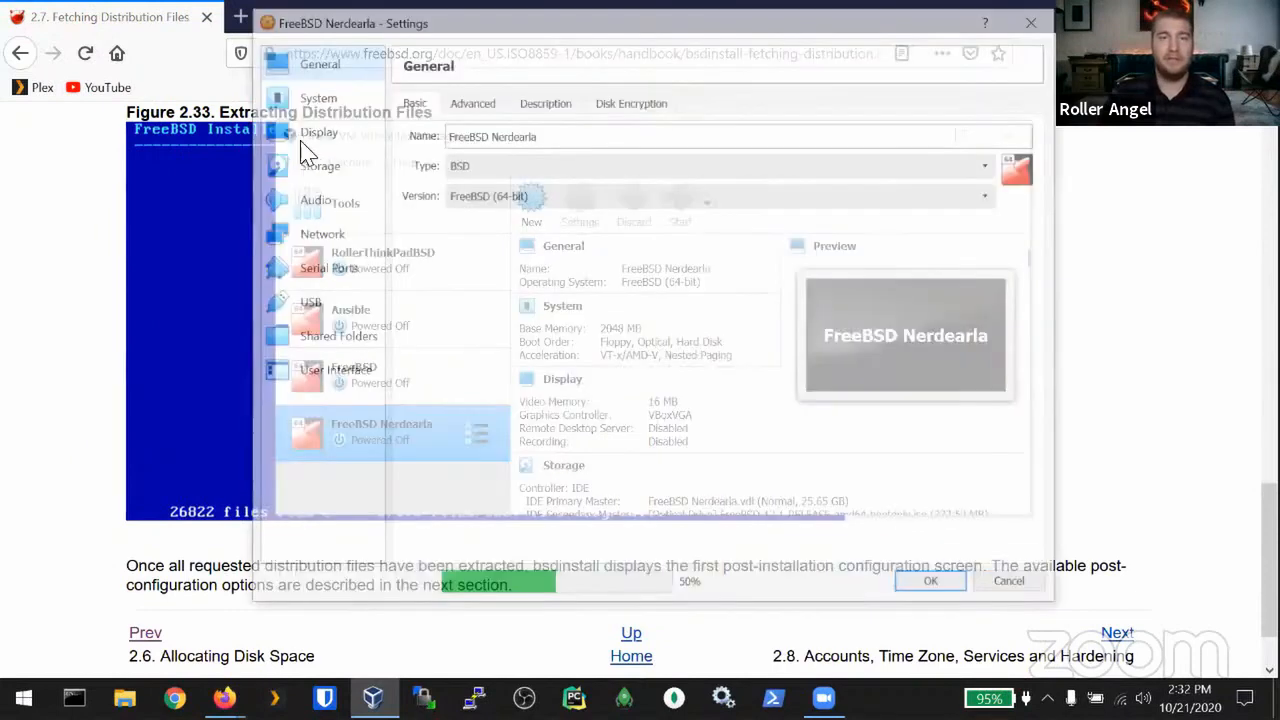
click(312, 168)
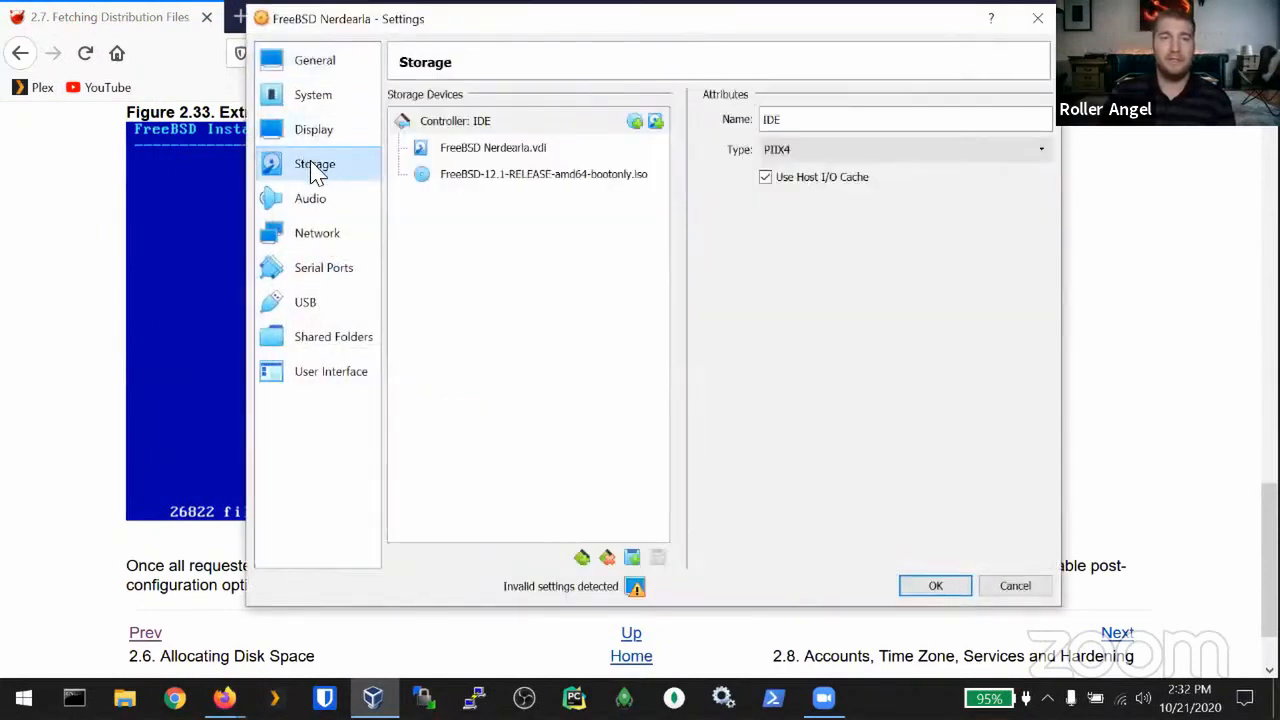
click(478, 178)
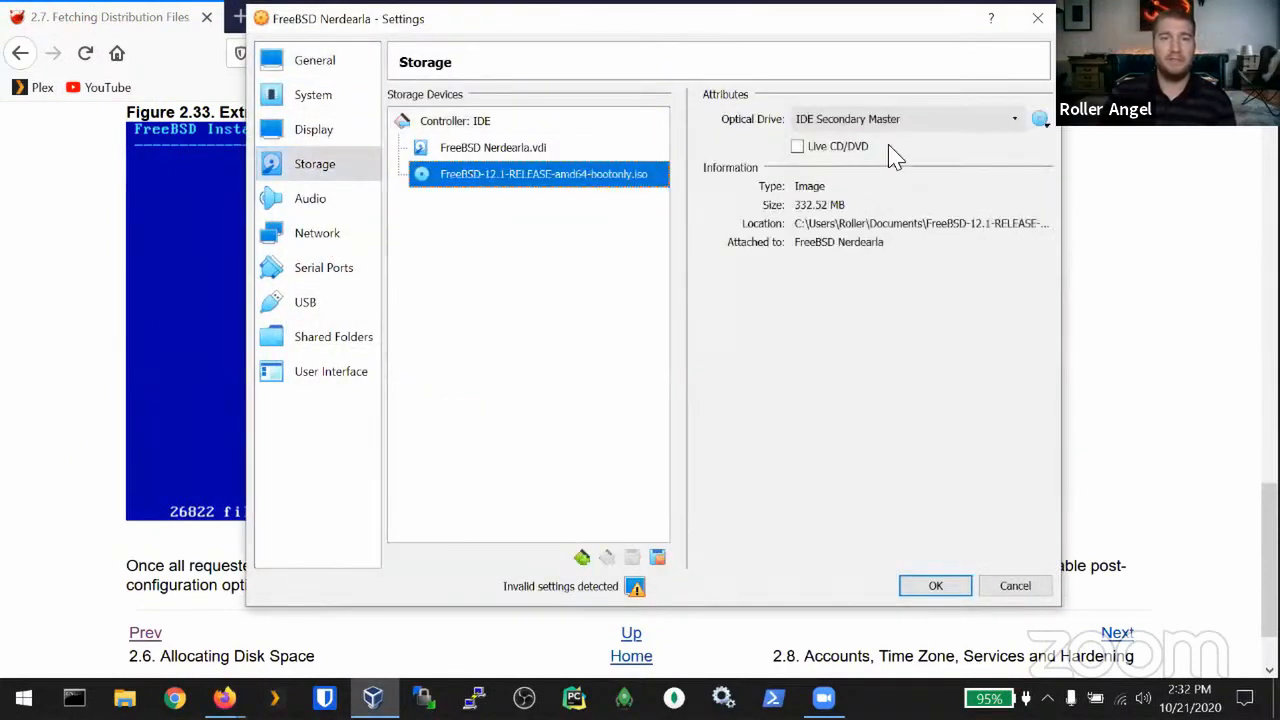
click(1039, 120)
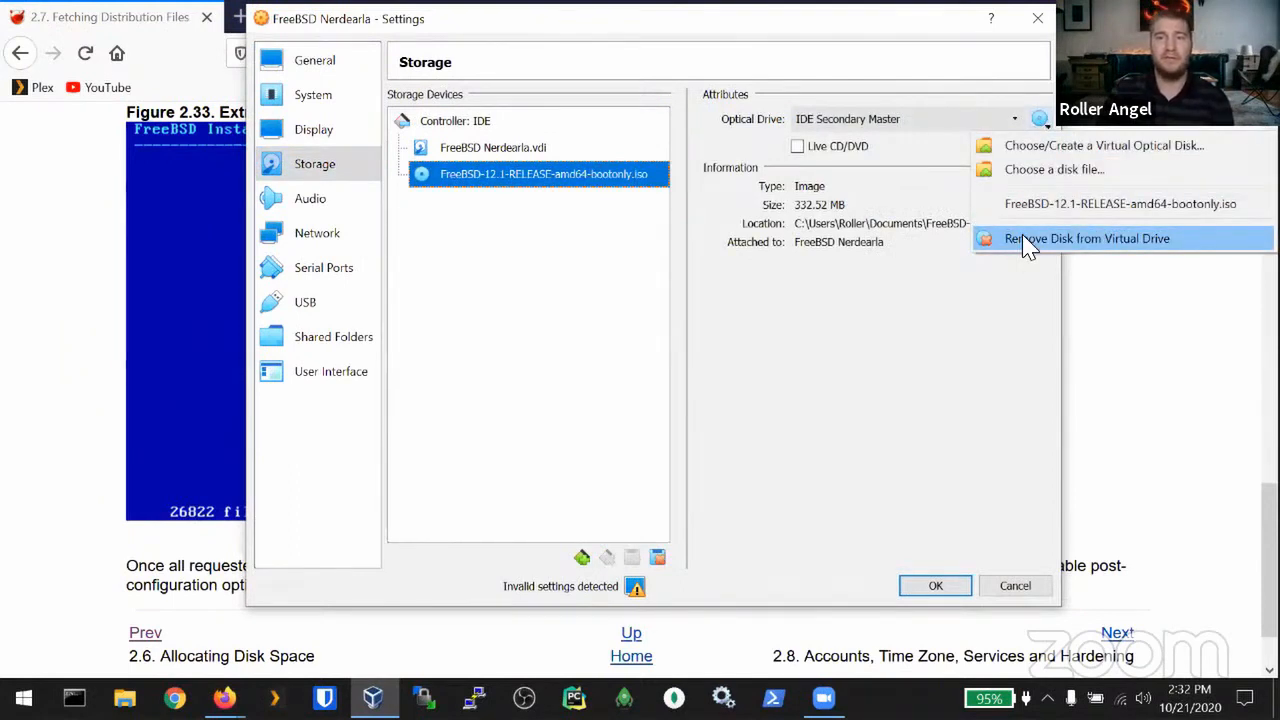
click(1028, 240)
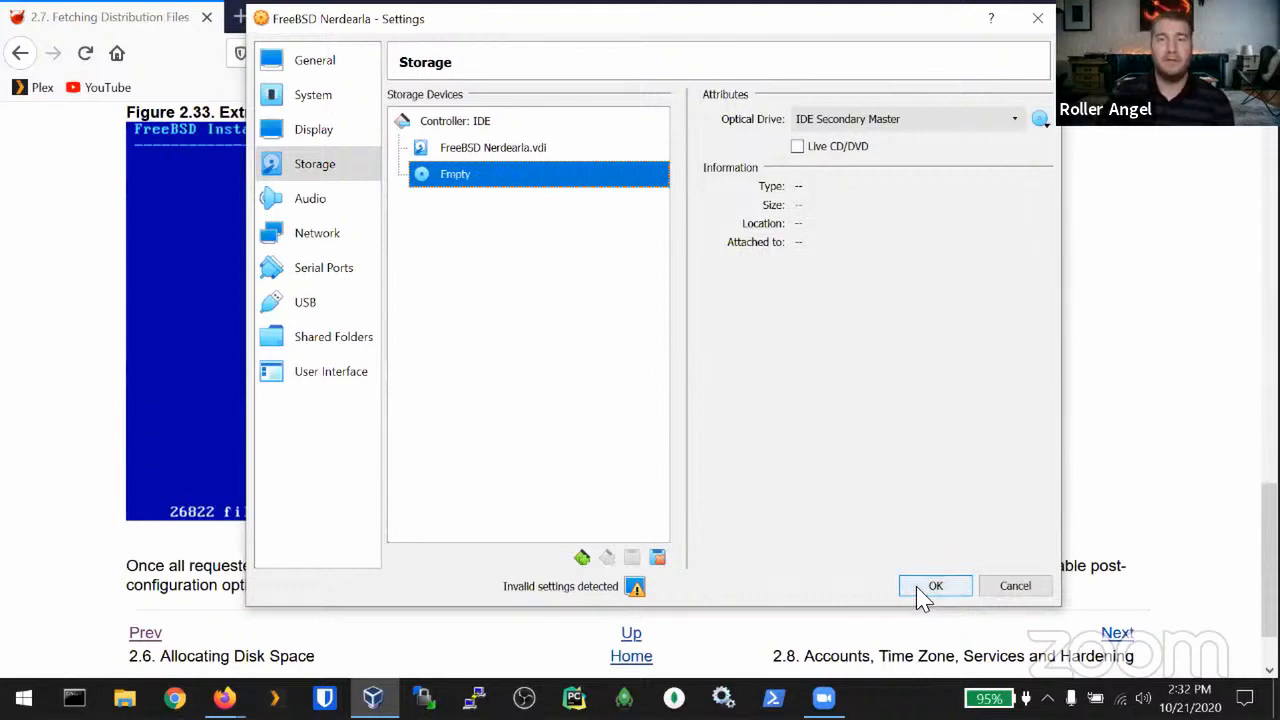
Step: Set the machine's processor count to 2 CPUs and save the settings
click(308, 96)
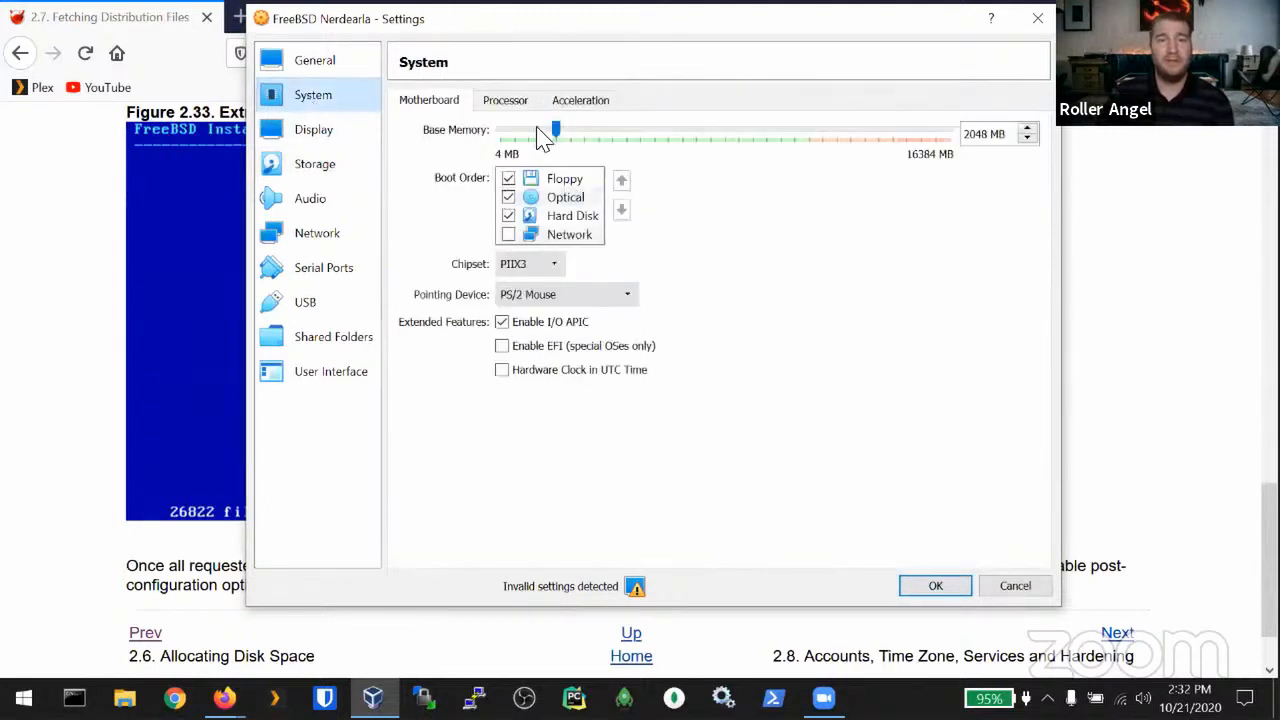
click(492, 102)
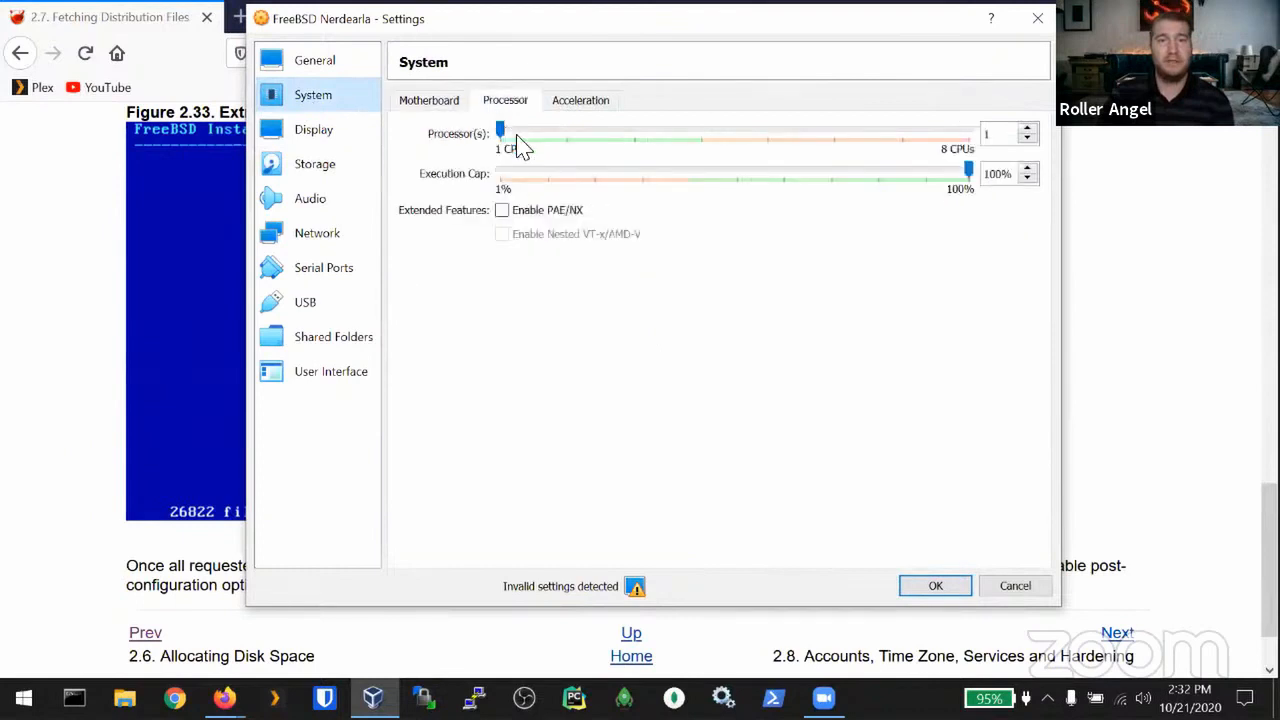
click(567, 136)
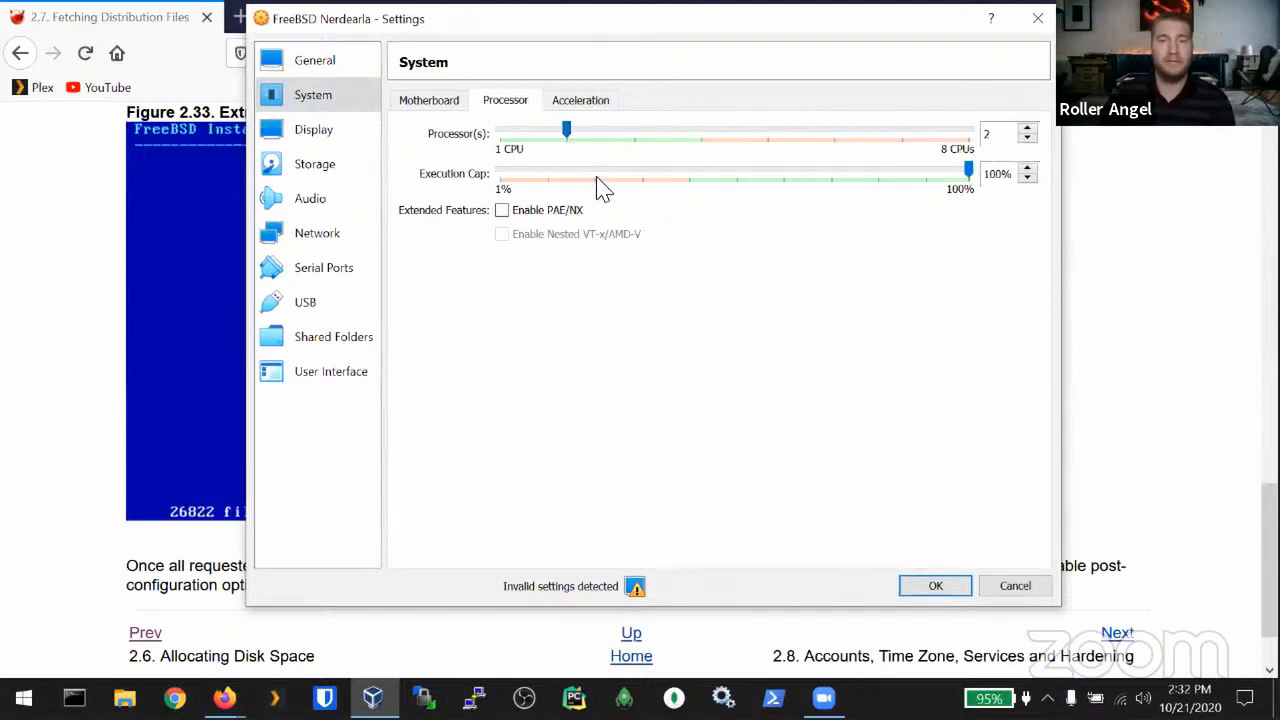
click(428, 104)
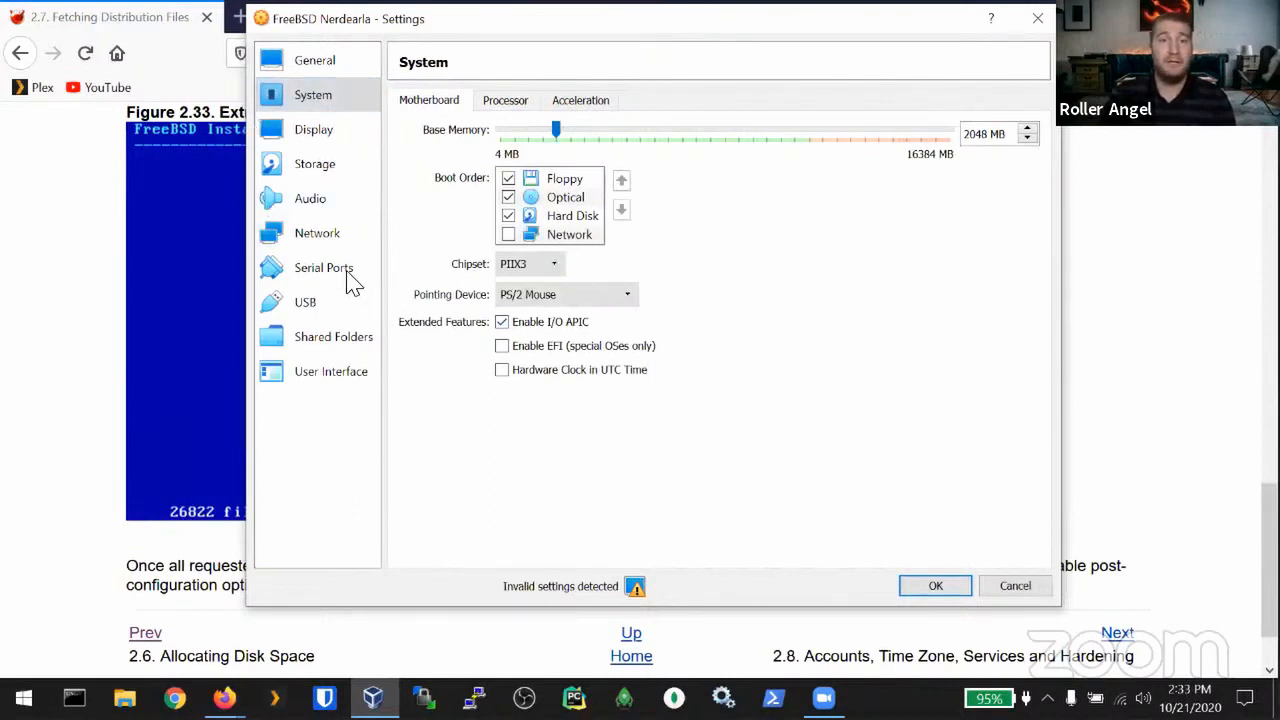
click(940, 588)
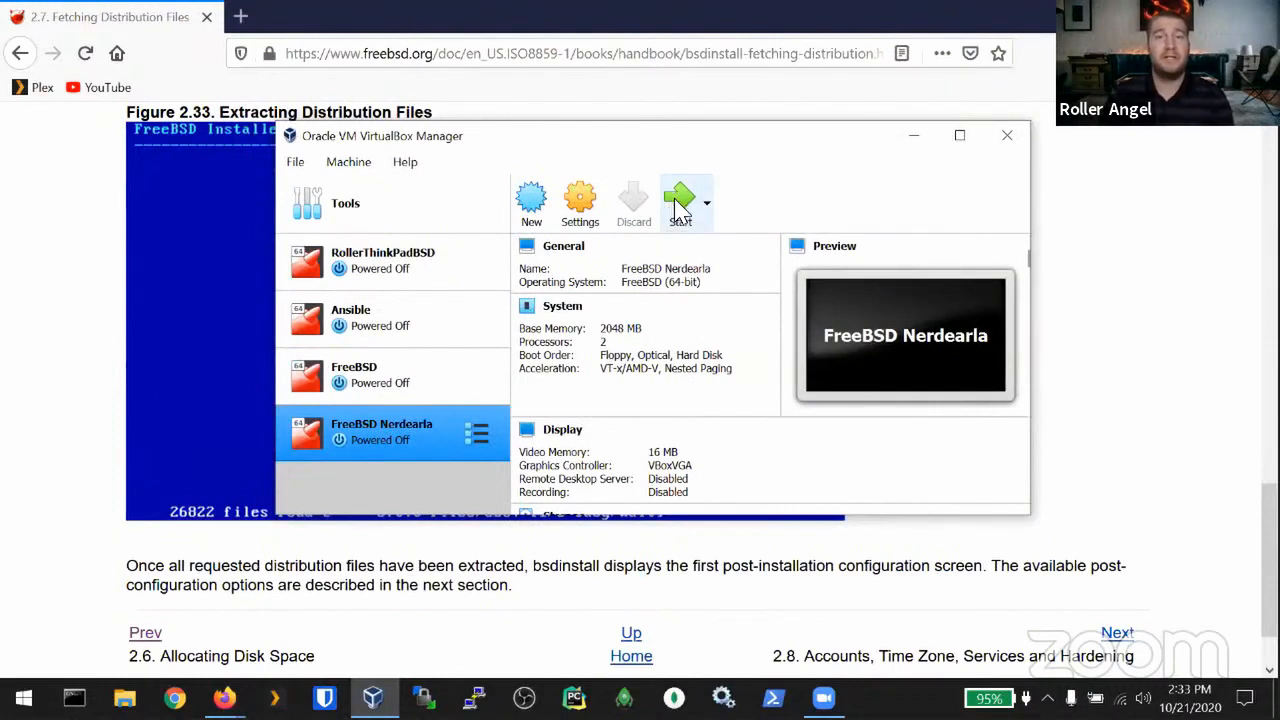
Step: Make a full clone named 'FreeBSD Nerdearla Clone', then start the original FreeBSD Nerdearla machine
right_click(369, 446)
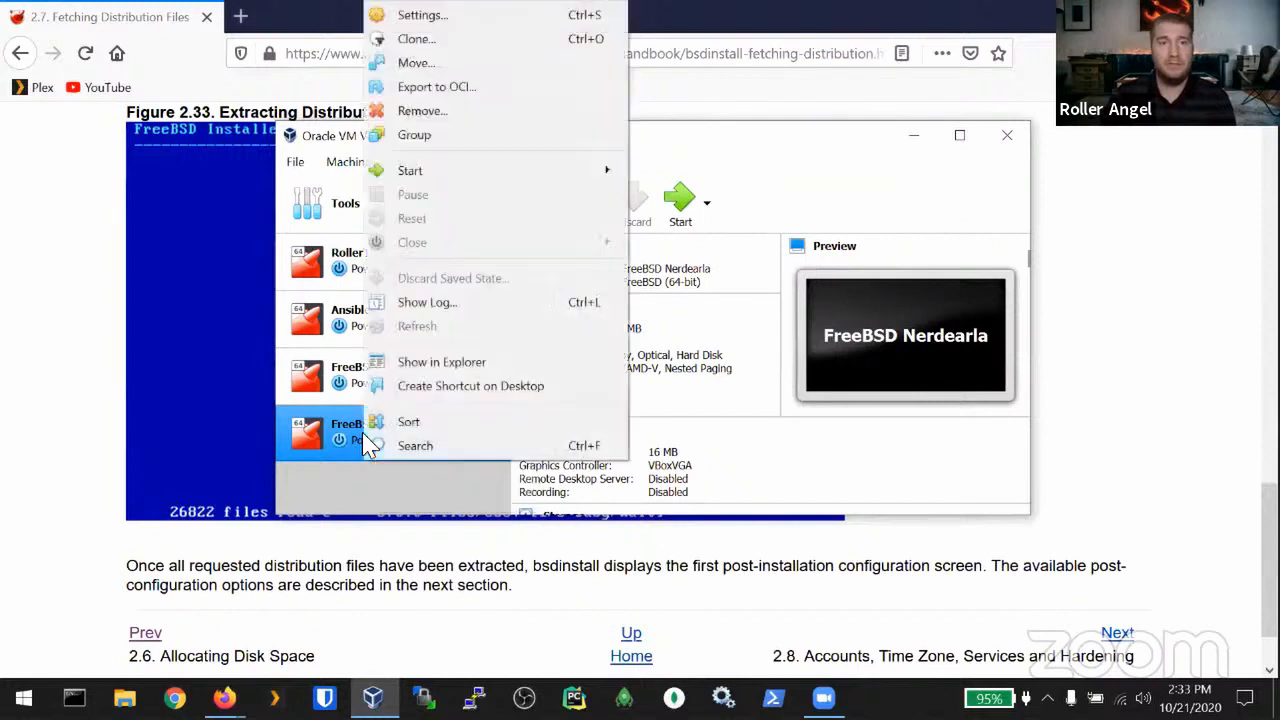
click(415, 40)
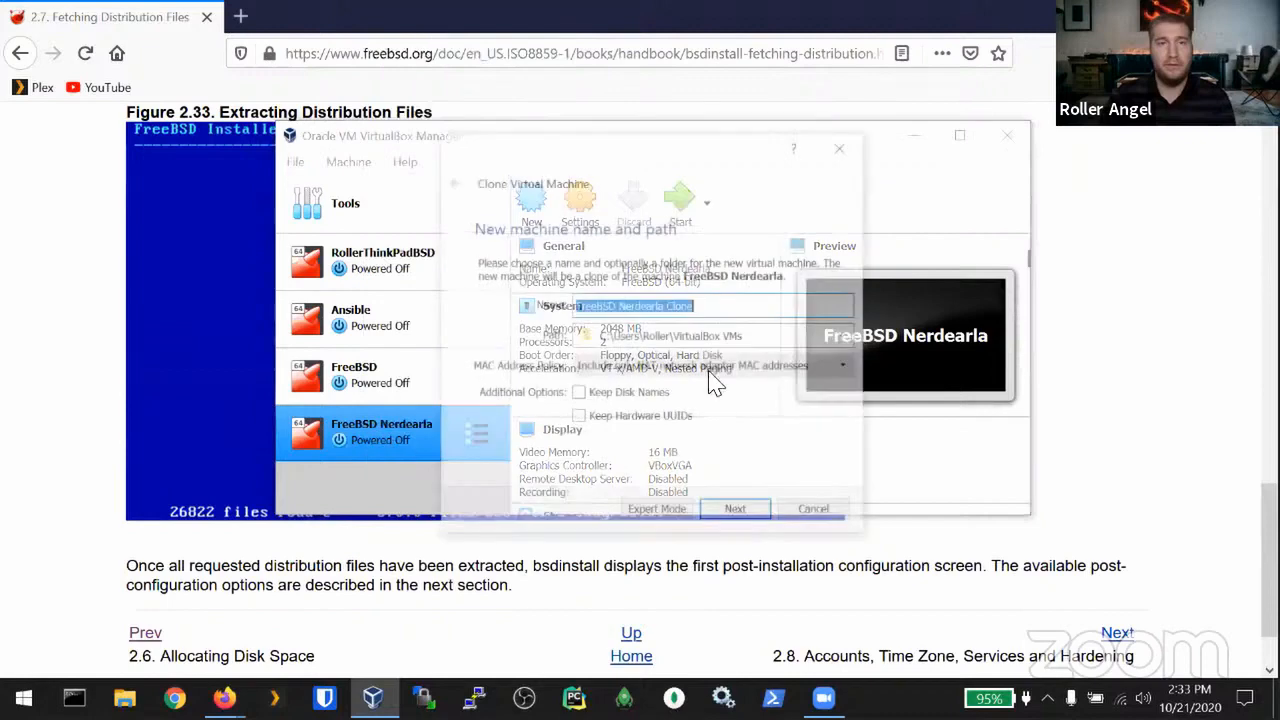
click(737, 513)
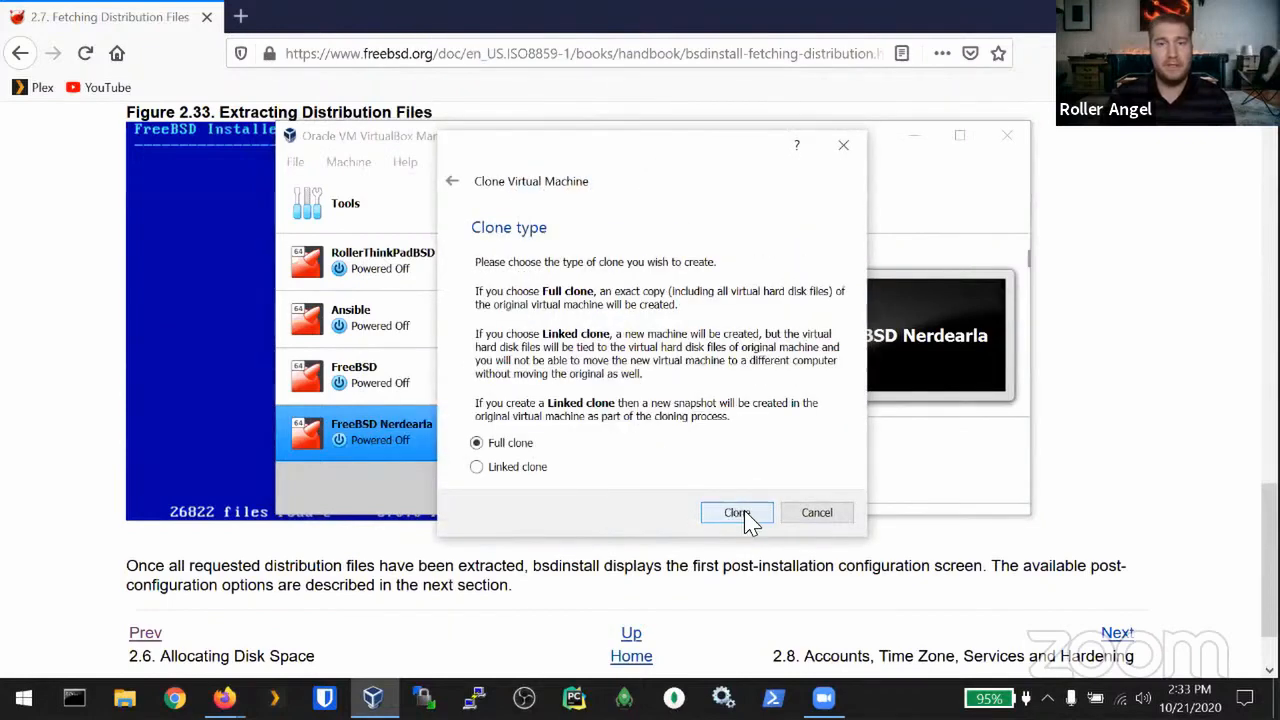
click(742, 514)
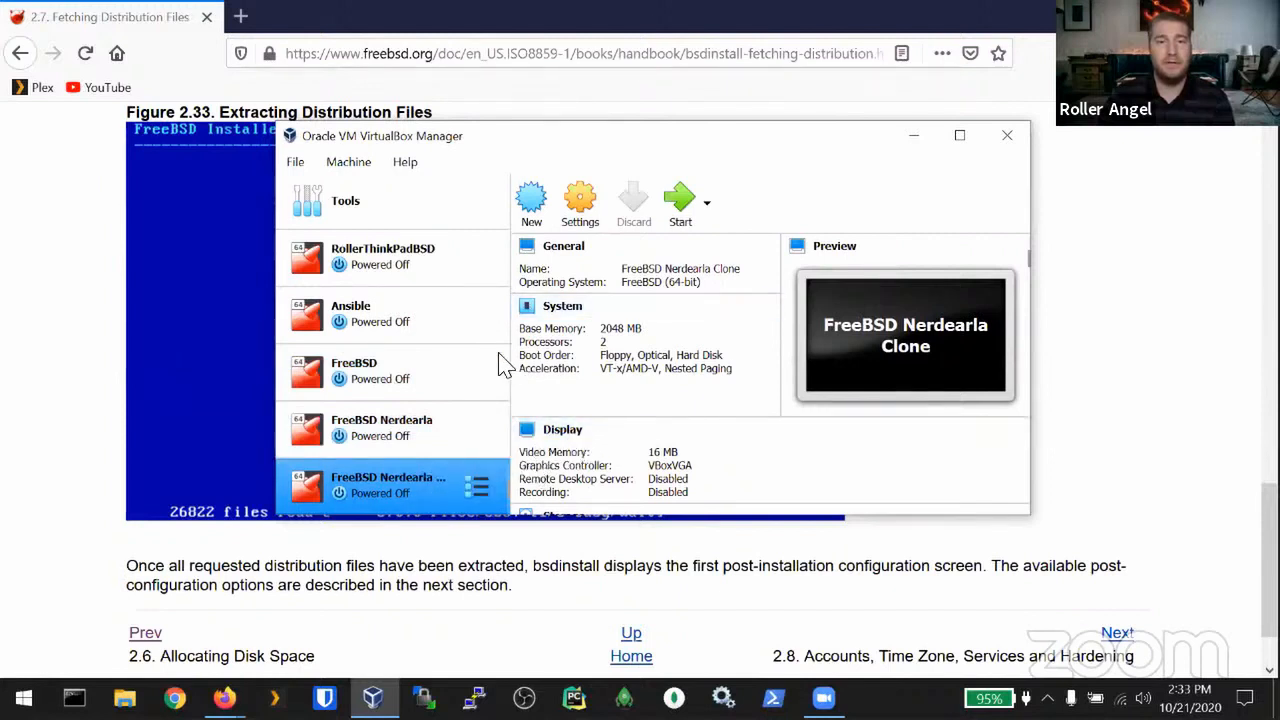
click(383, 420)
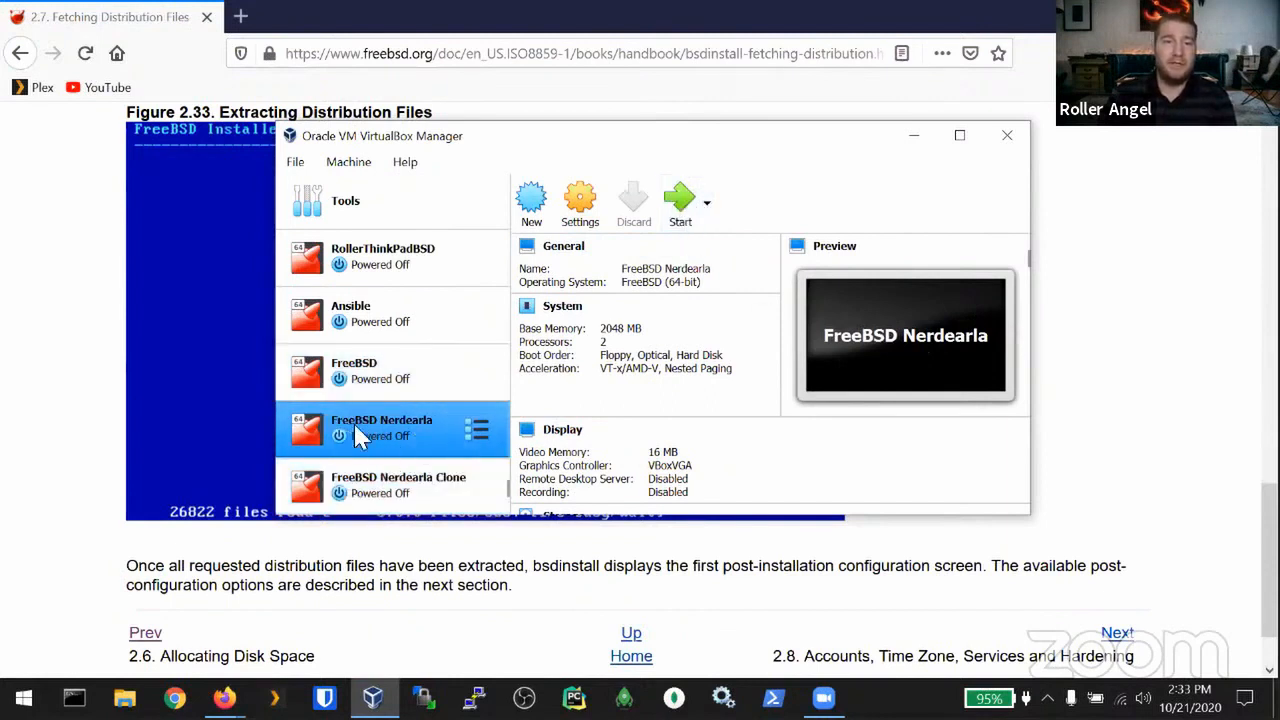
click(679, 202)
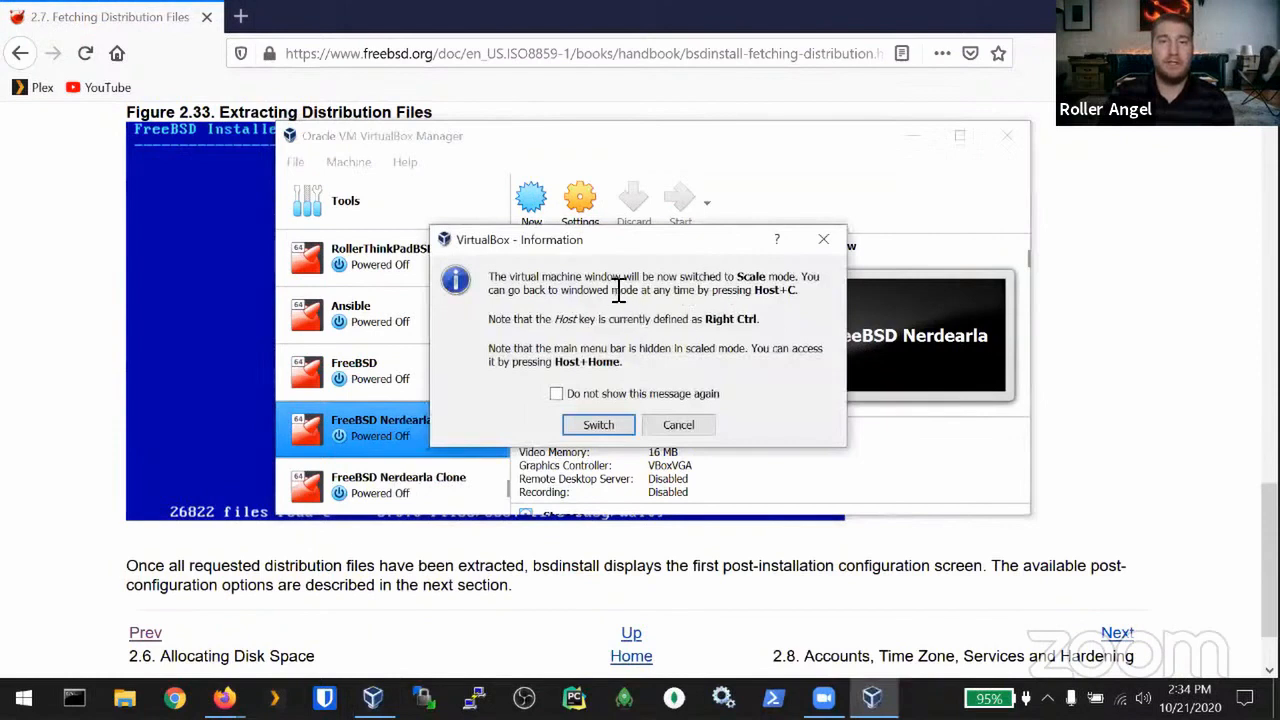
Step: Accept scale mode, return FreeBSD Nerdearla to a regular window as it boots, and open the Machine menu
click(588, 432)
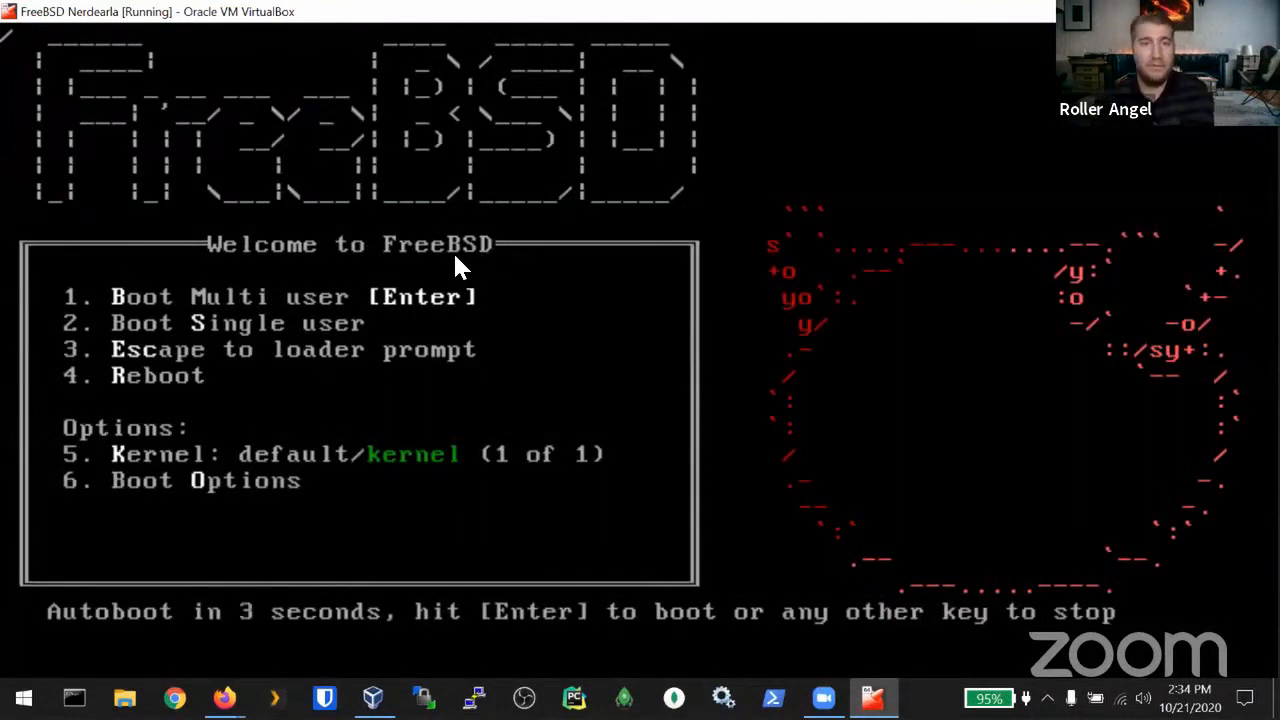
key(ctrl+c)
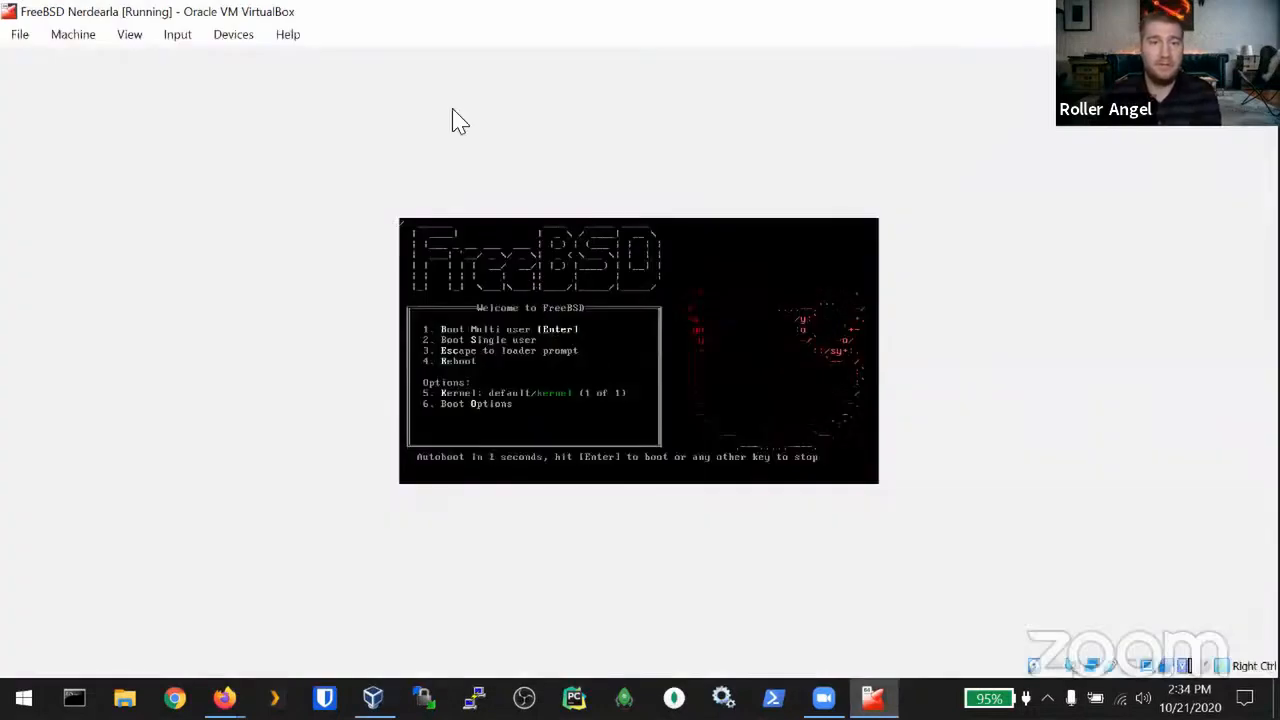
click(66, 36)
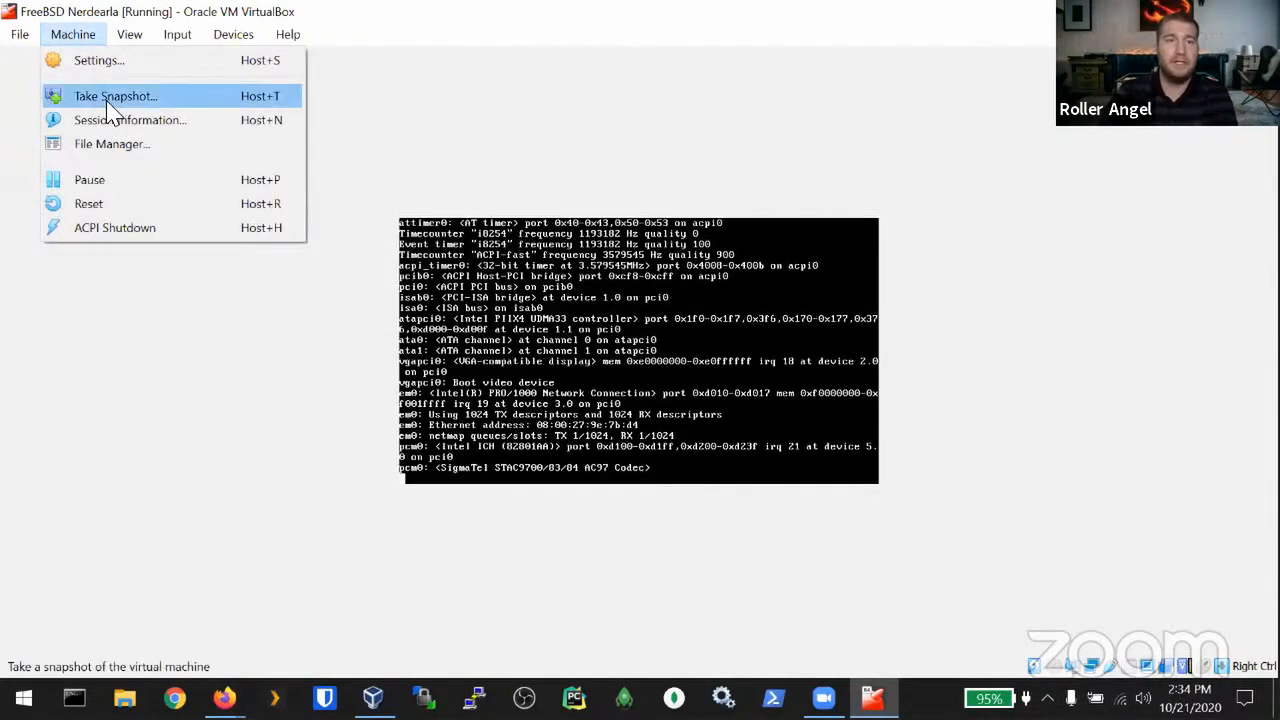
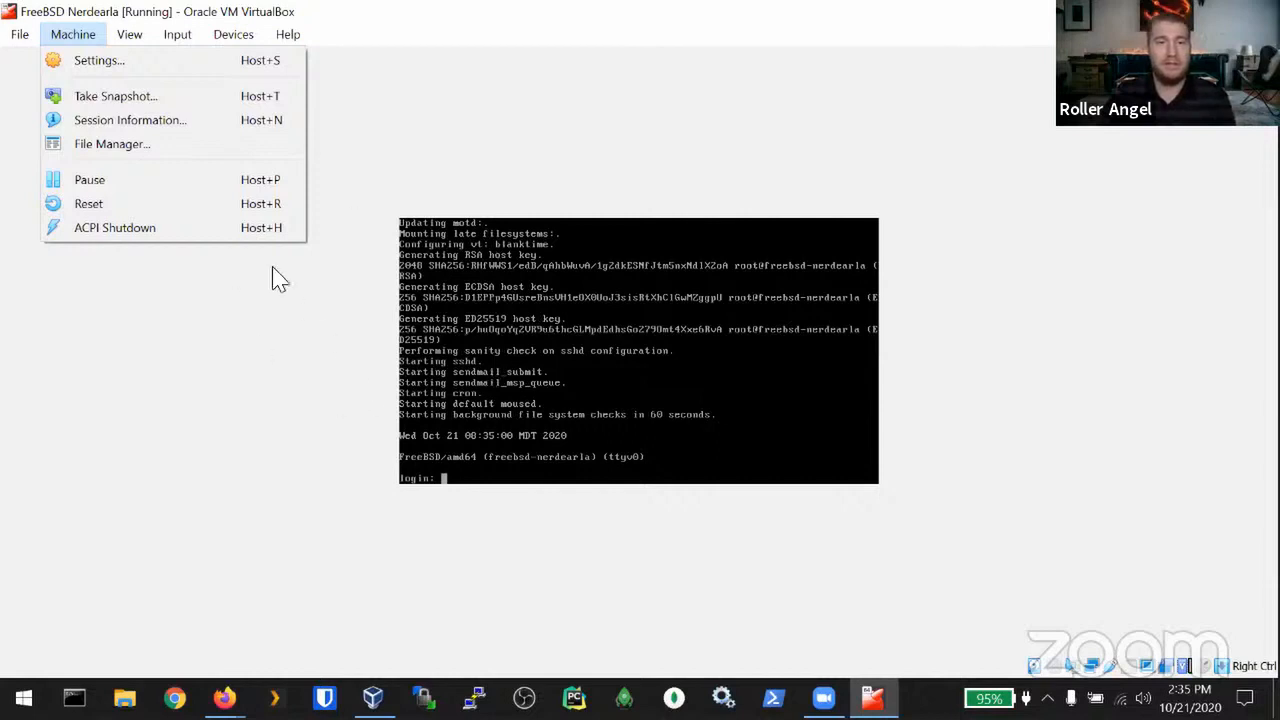
Step: Take a snapshot of the running FreeBSD machine named 'Fresh Install'
click(120, 97)
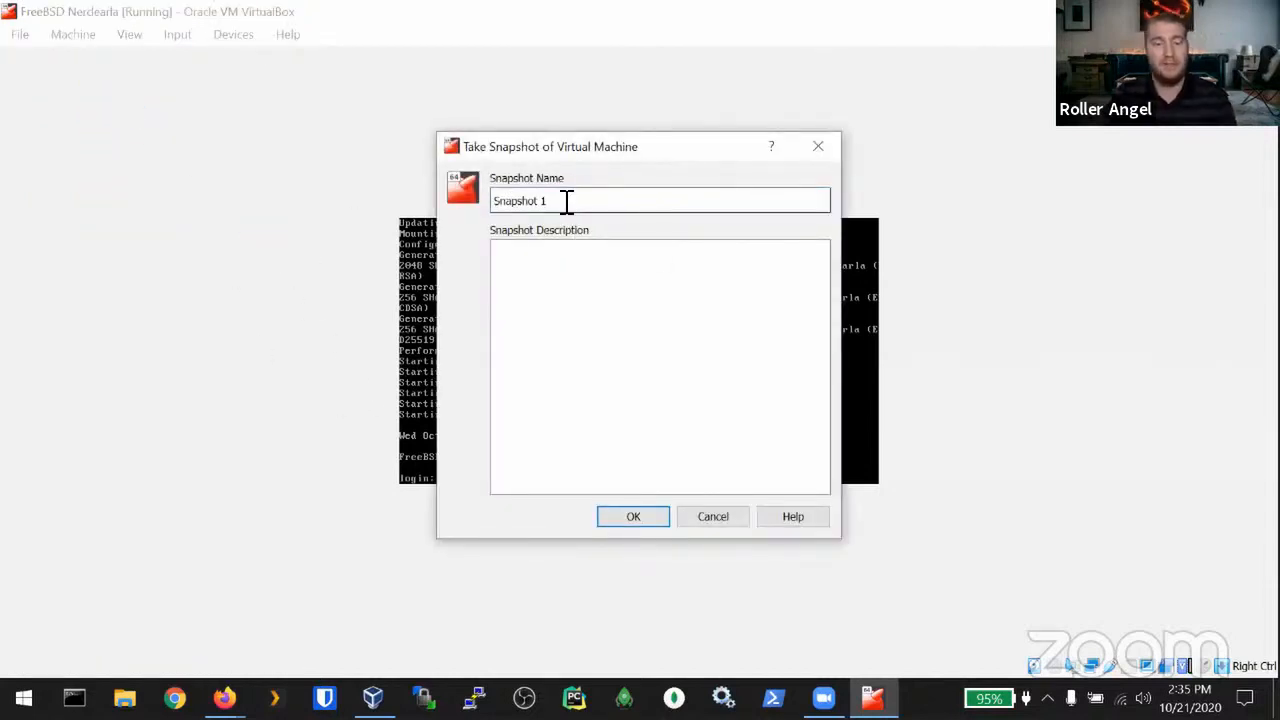
triple_click(566, 201)
text(Fresh Install)
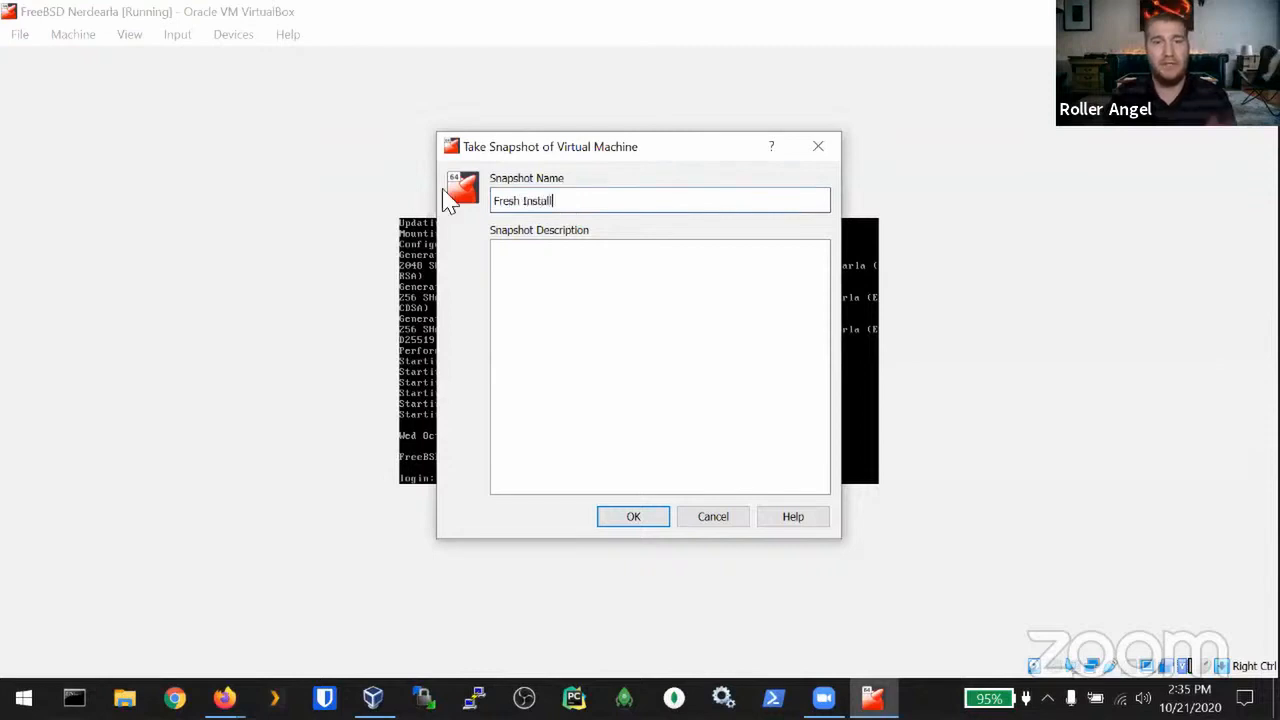
click(632, 520)
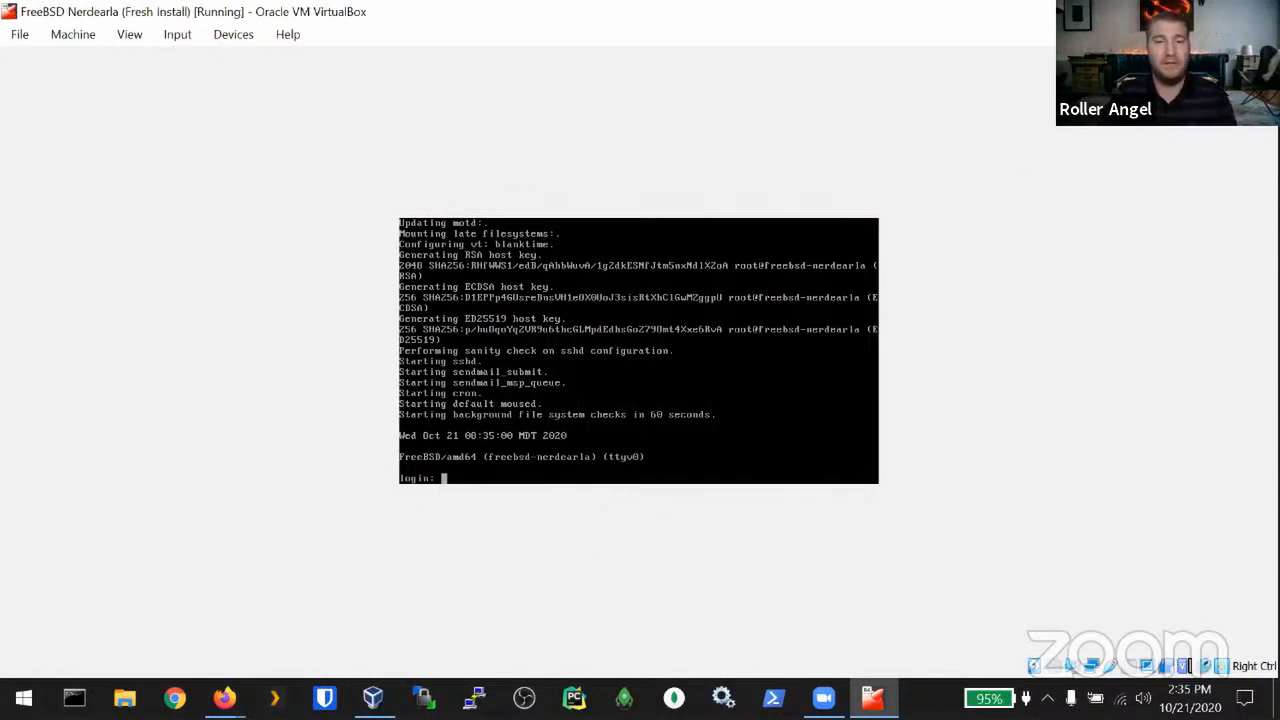
Step: Log in to the FreeBSD console as root
text(root)
key(Return)
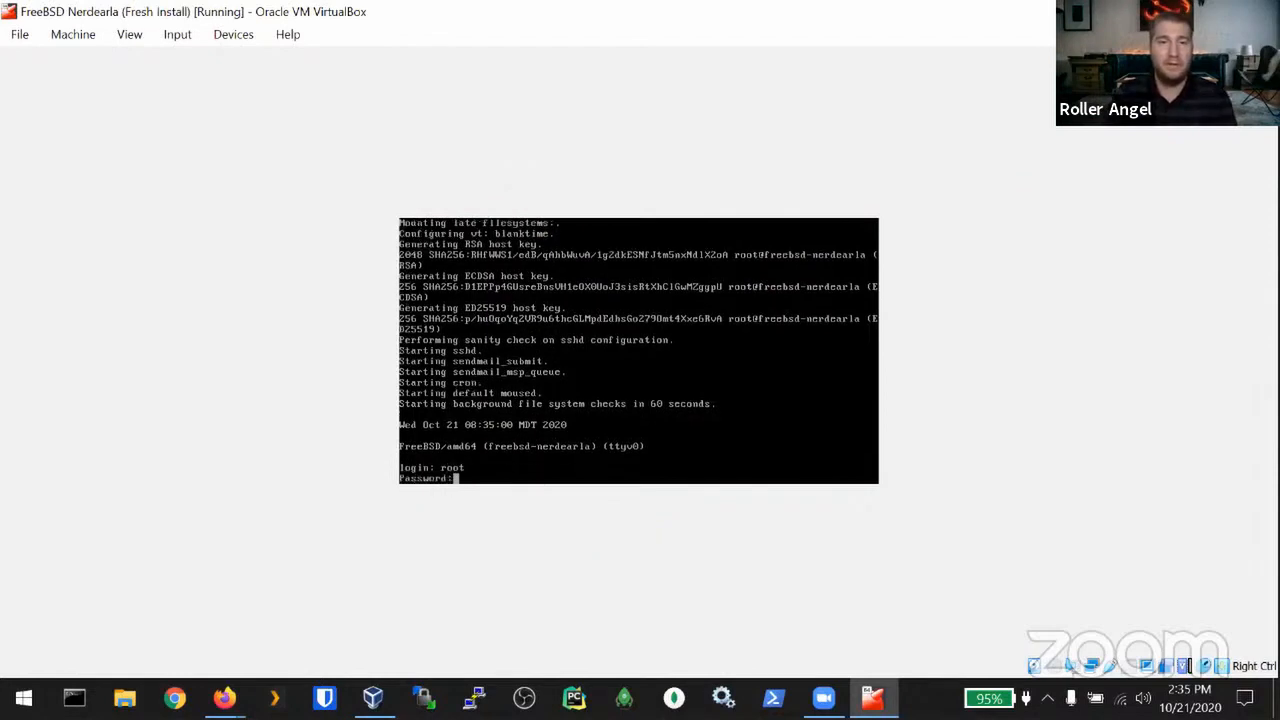
key(Return)
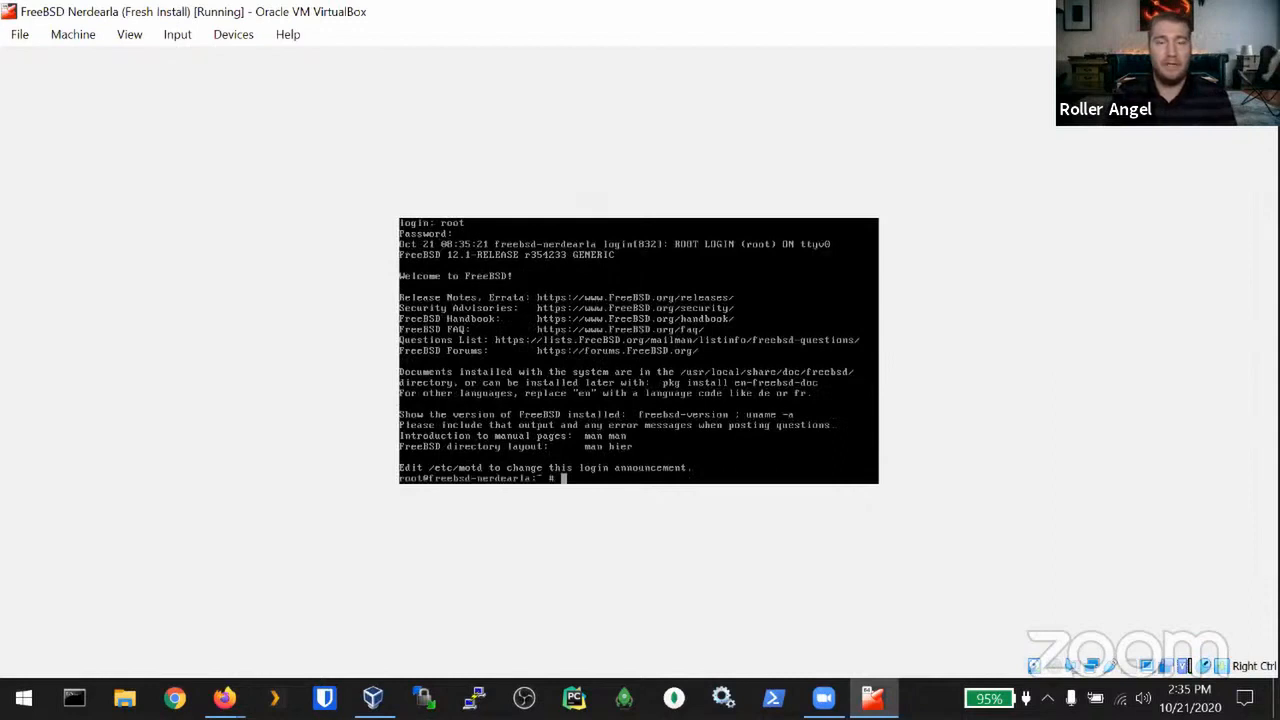
Step: Create an empty file 'afile' with touch and list the home directory to confirm it
text(touch )
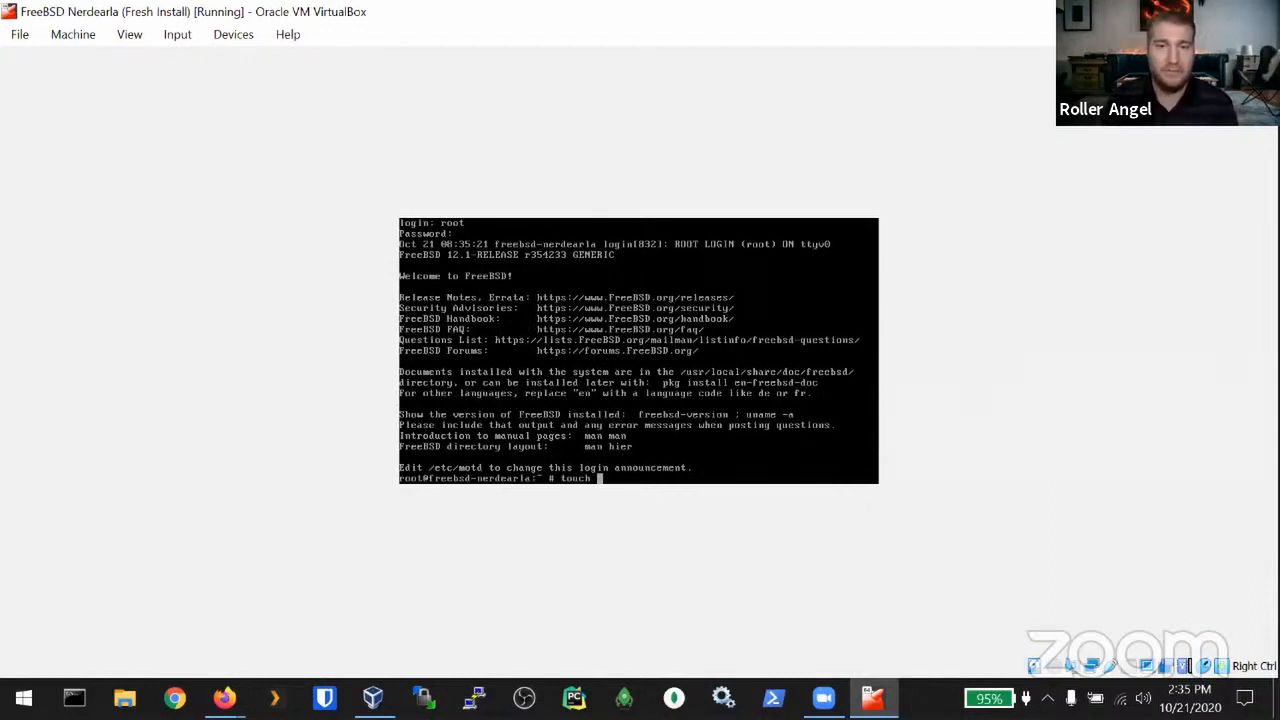
text(af)
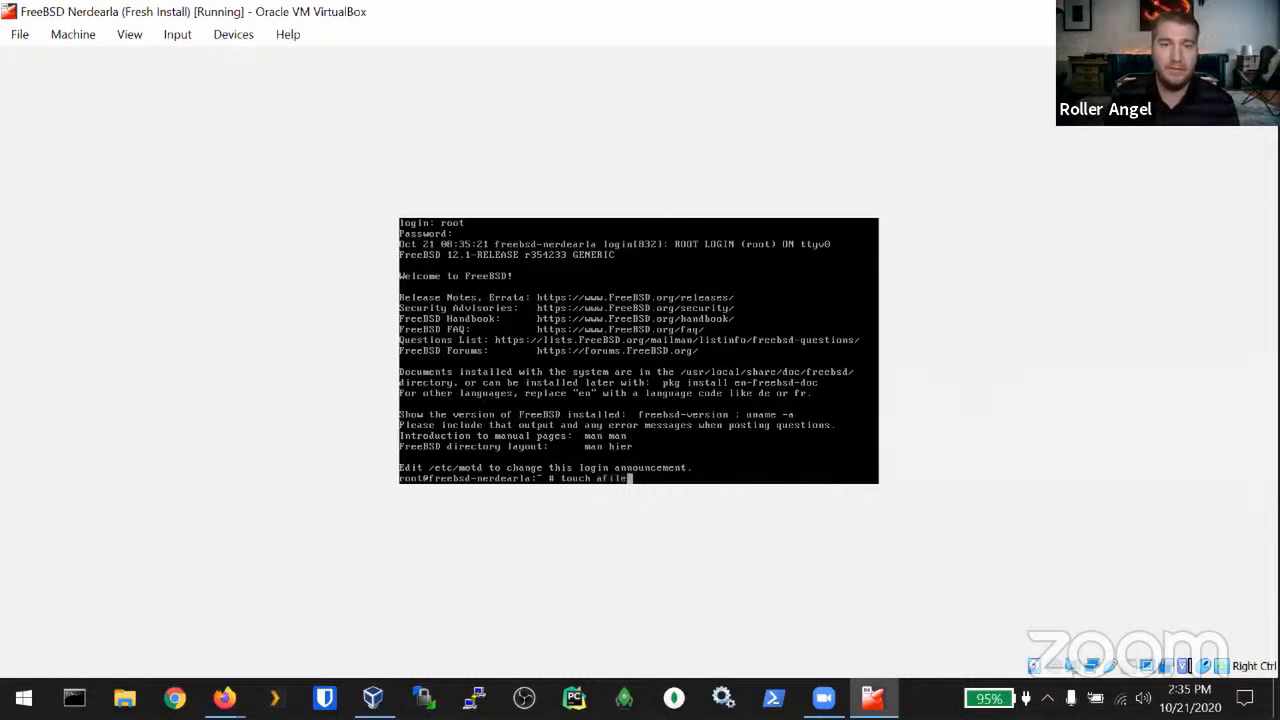
text(i)
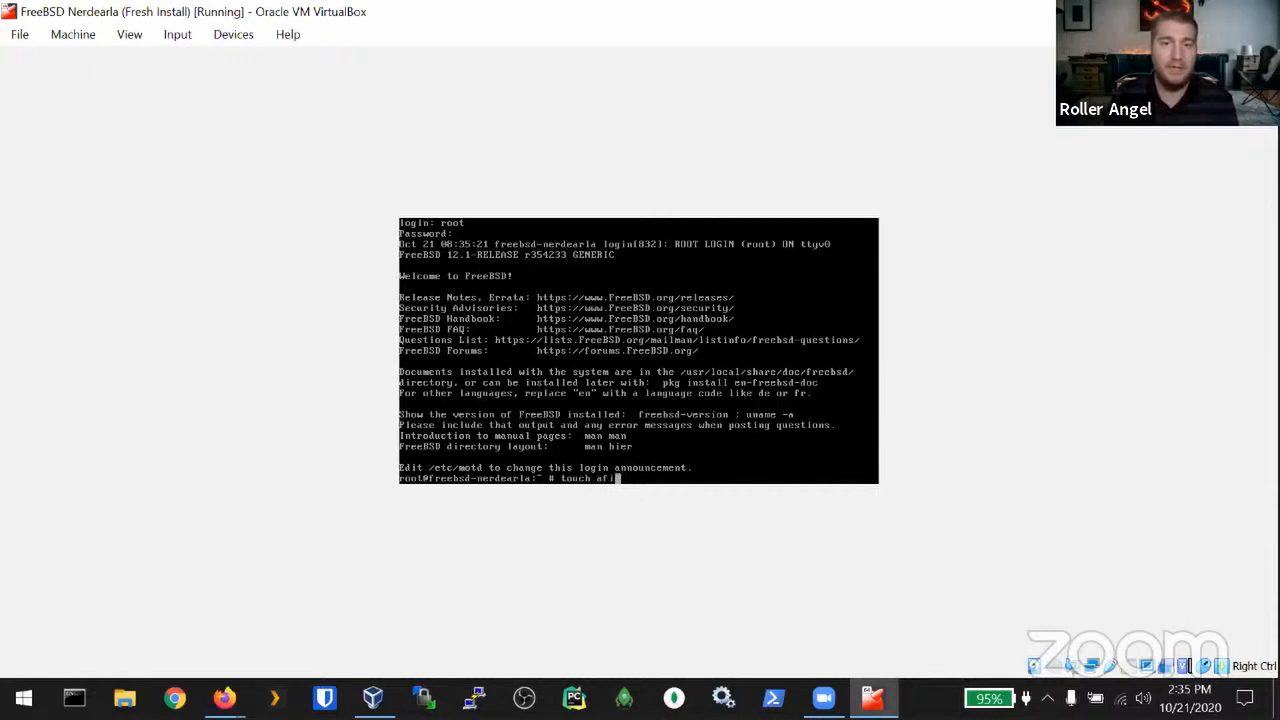
text(le)
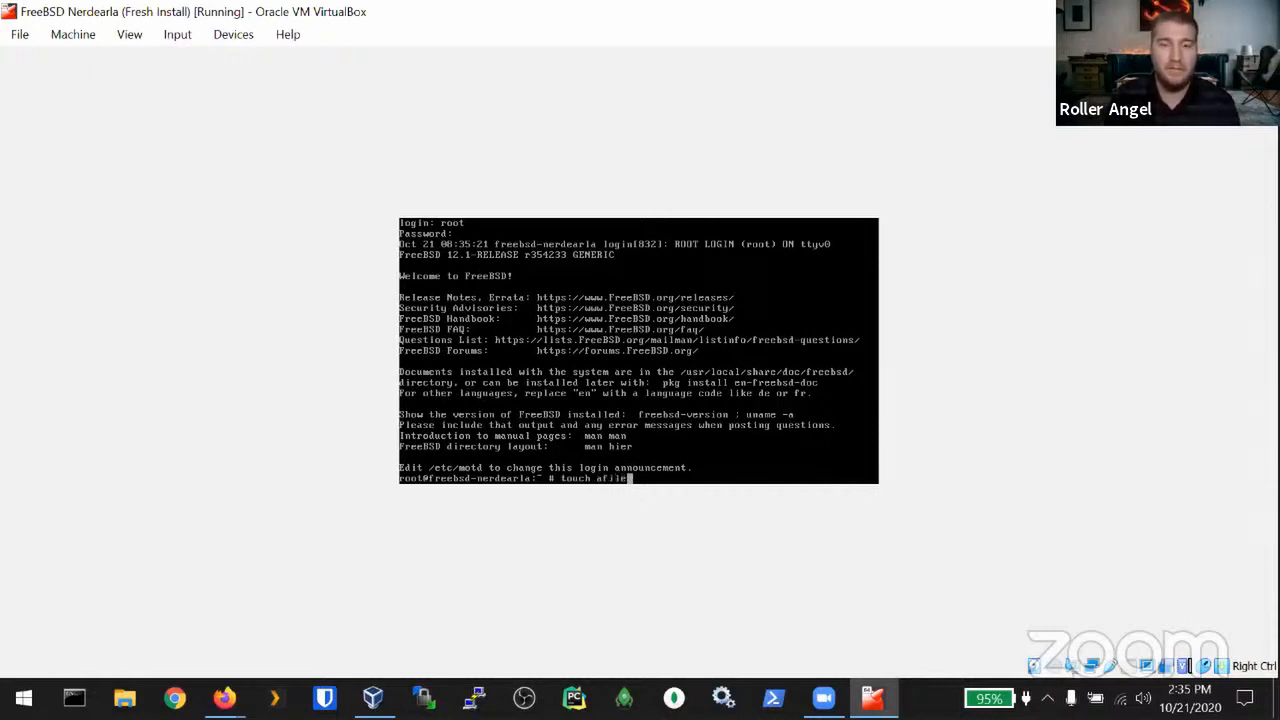
key(Return)
text(ls)
key(Return)
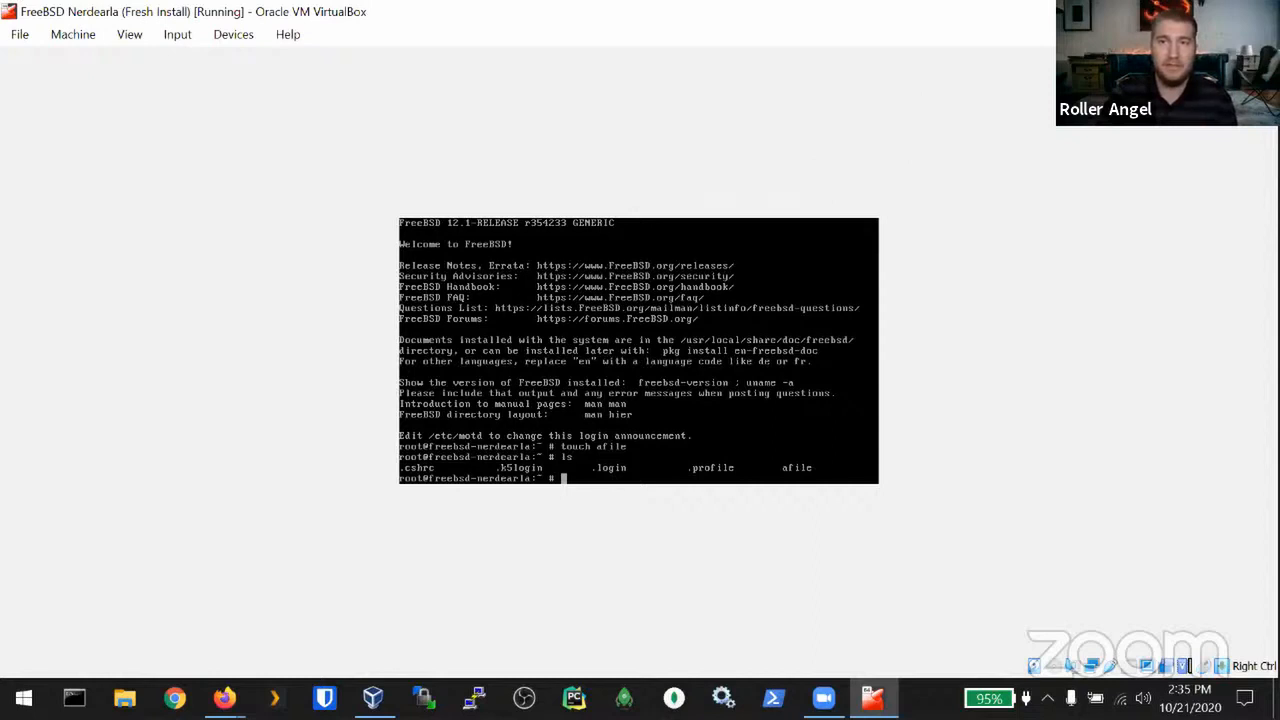
click(1257, 12)
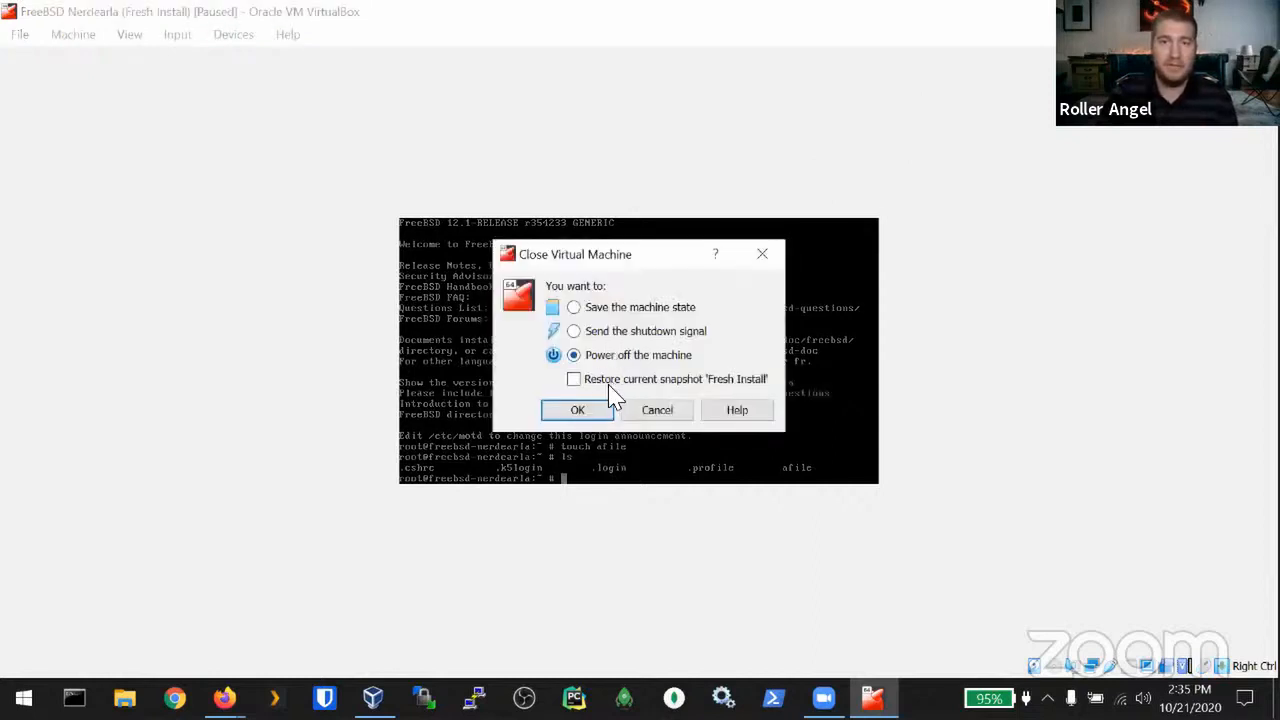
Step: Power off while restoring the 'Fresh Install' snapshot, then start FreeBSD Nerdearla again
click(622, 385)
click(568, 415)
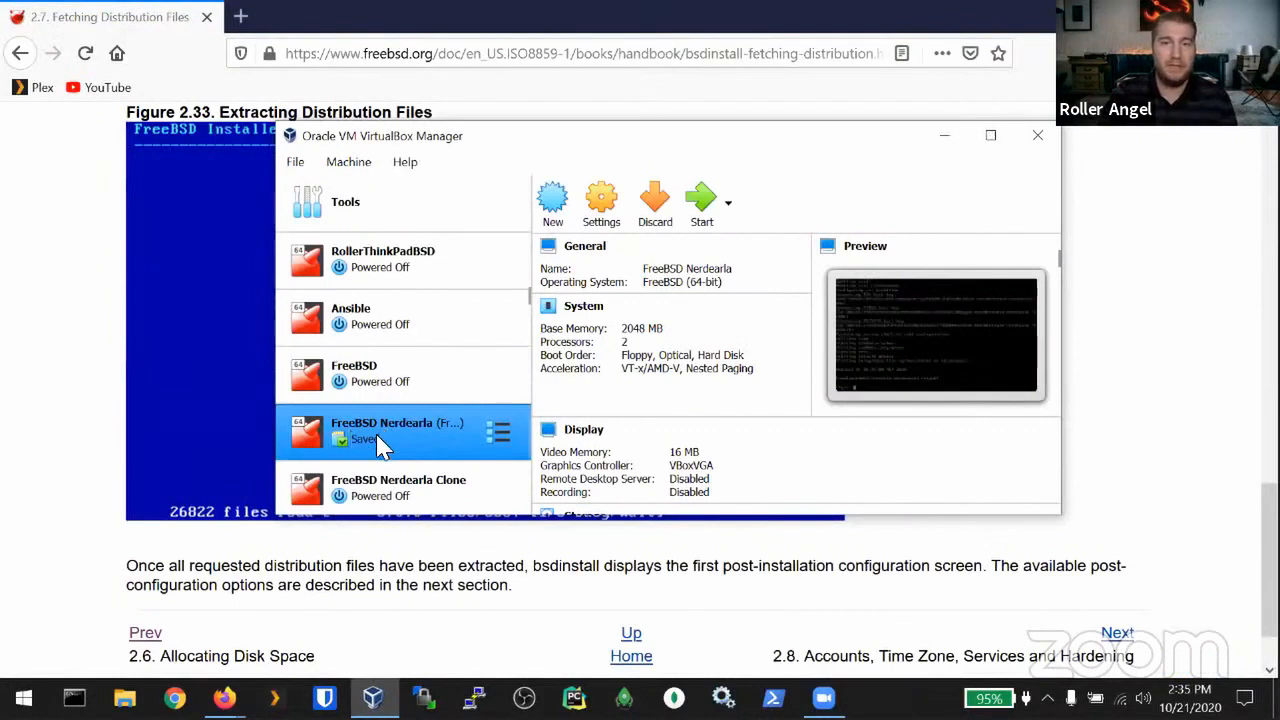
click(701, 205)
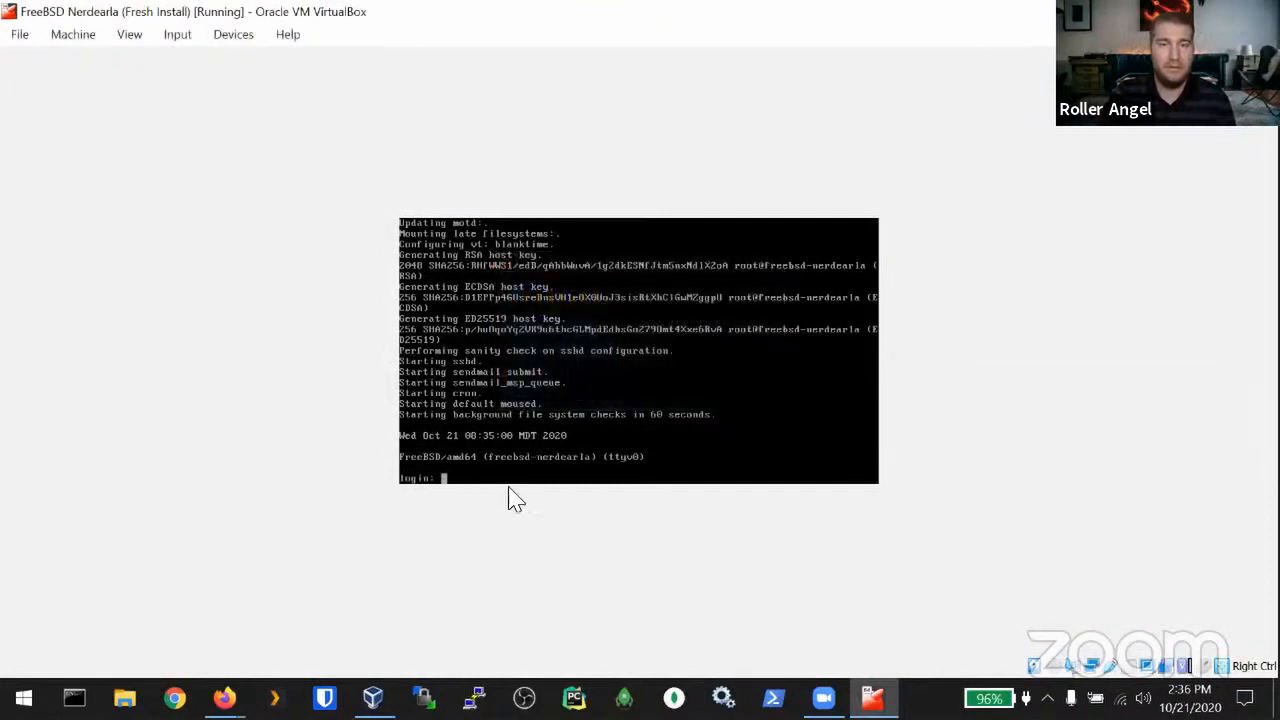
Step: Switch the VM console to Scaled Mode
click(127, 35)
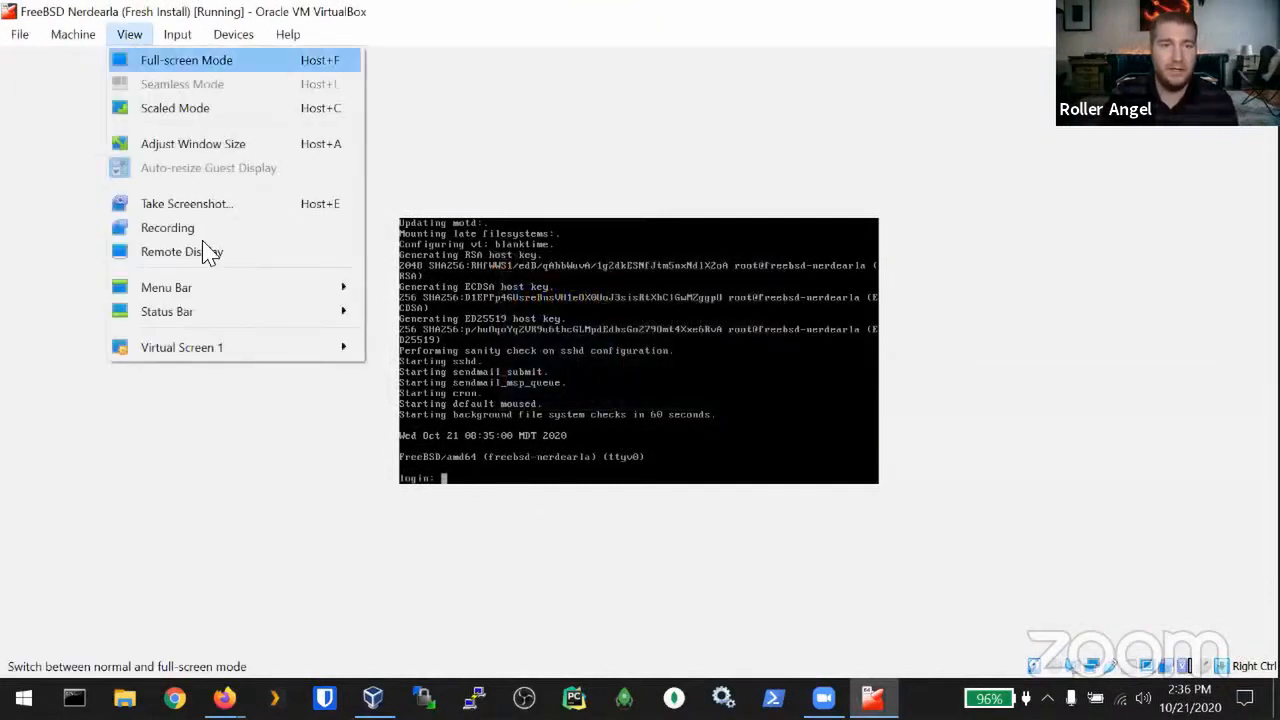
click(162, 110)
click(618, 428)
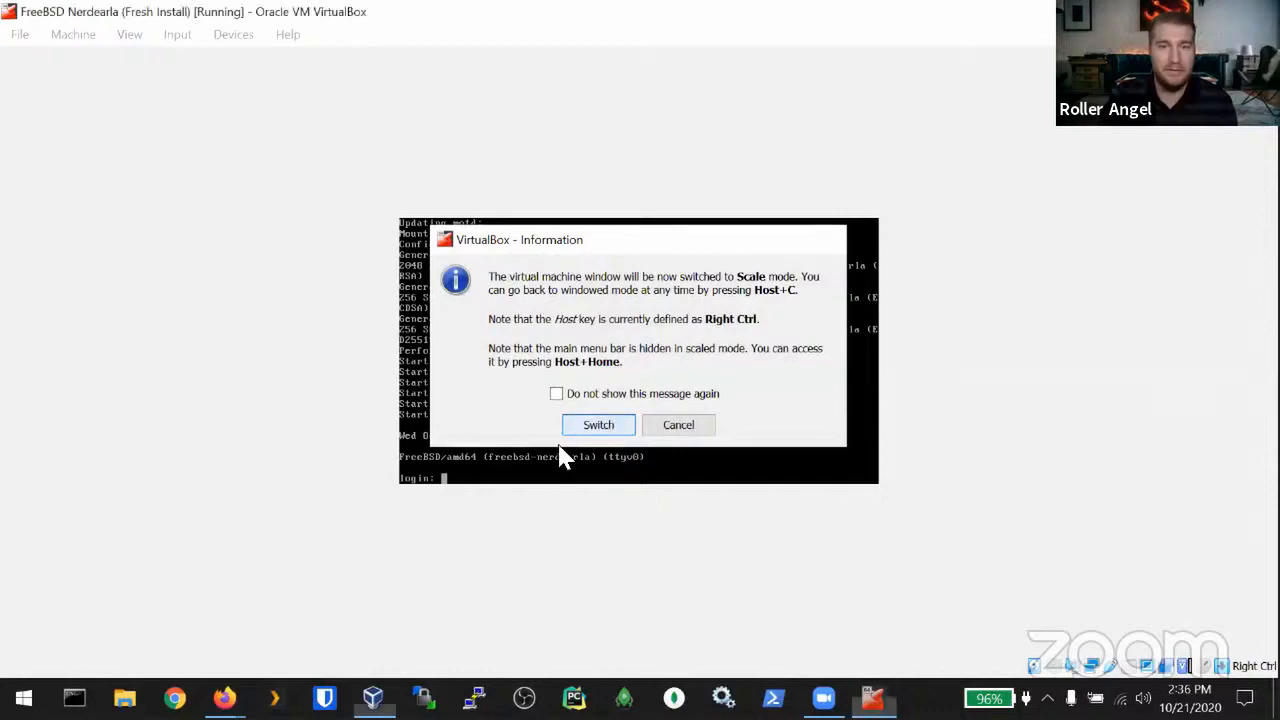
Step: Log in as root and run ls, showing afile is gone
text(root)
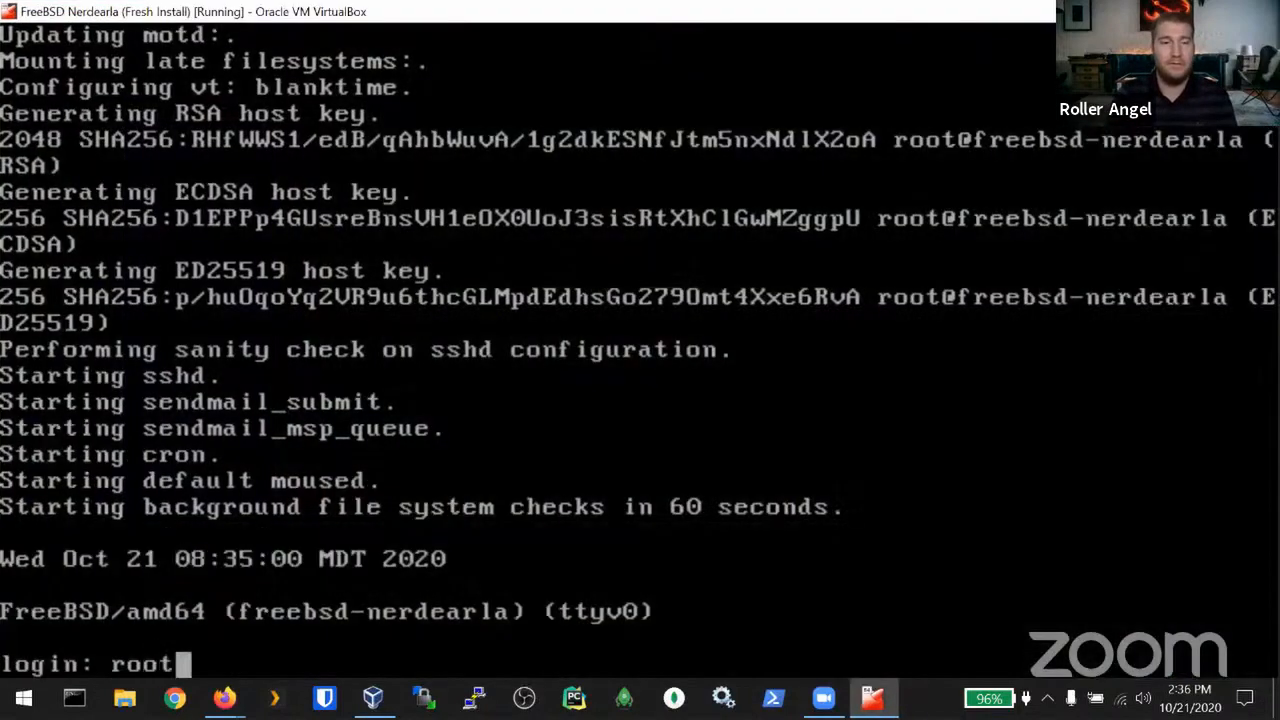
key(Return)
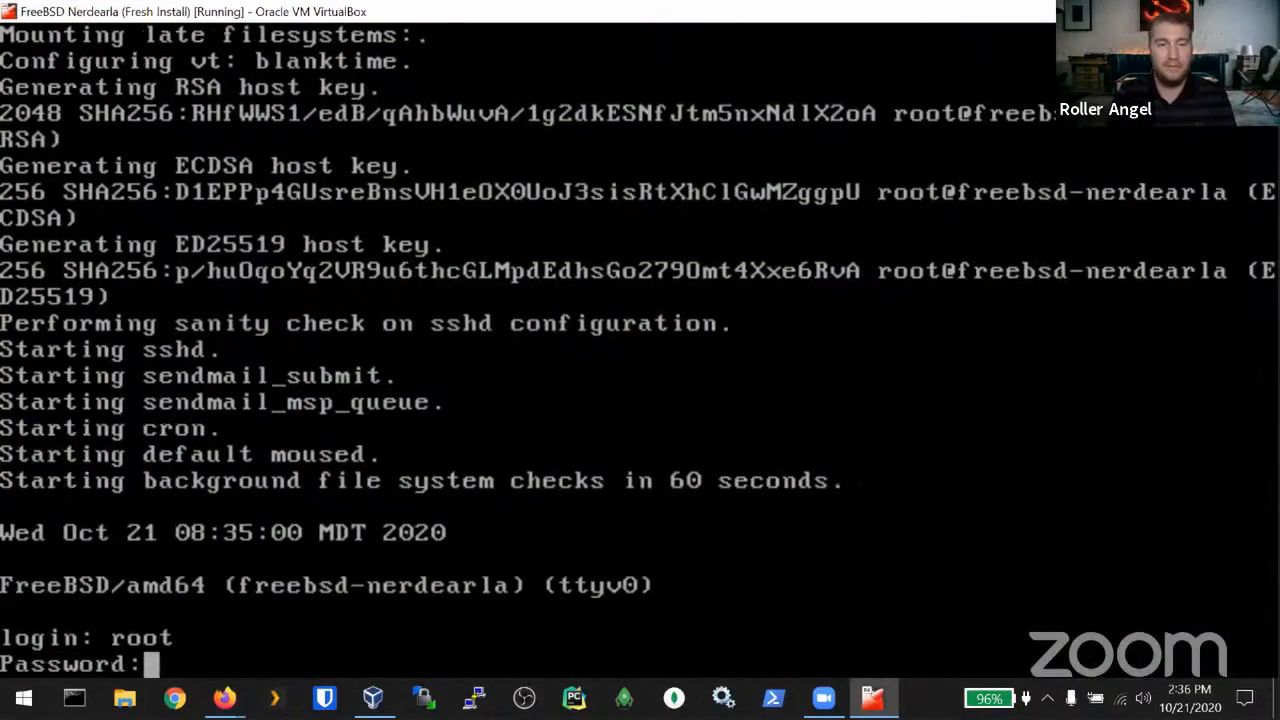
key(Return)
text(ls)
key(Return)
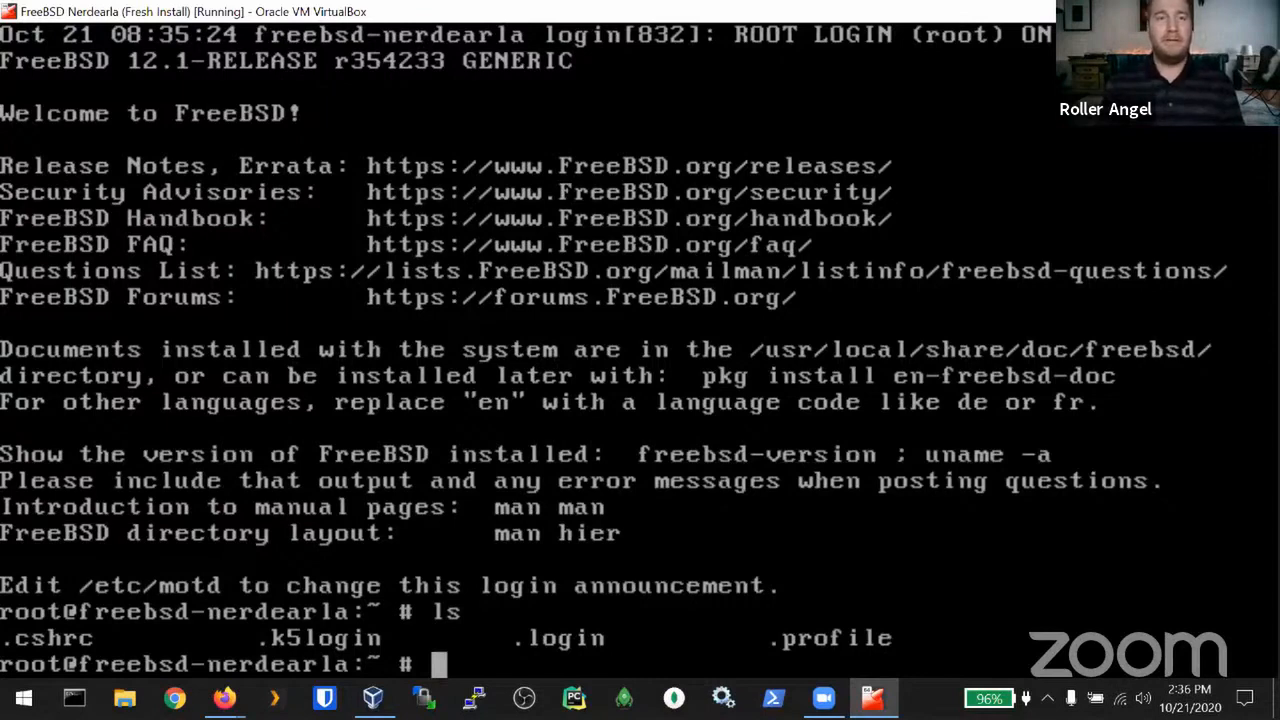
Step: Install the tree package with pkg install tree, answering y to proceed
text(pkg install)
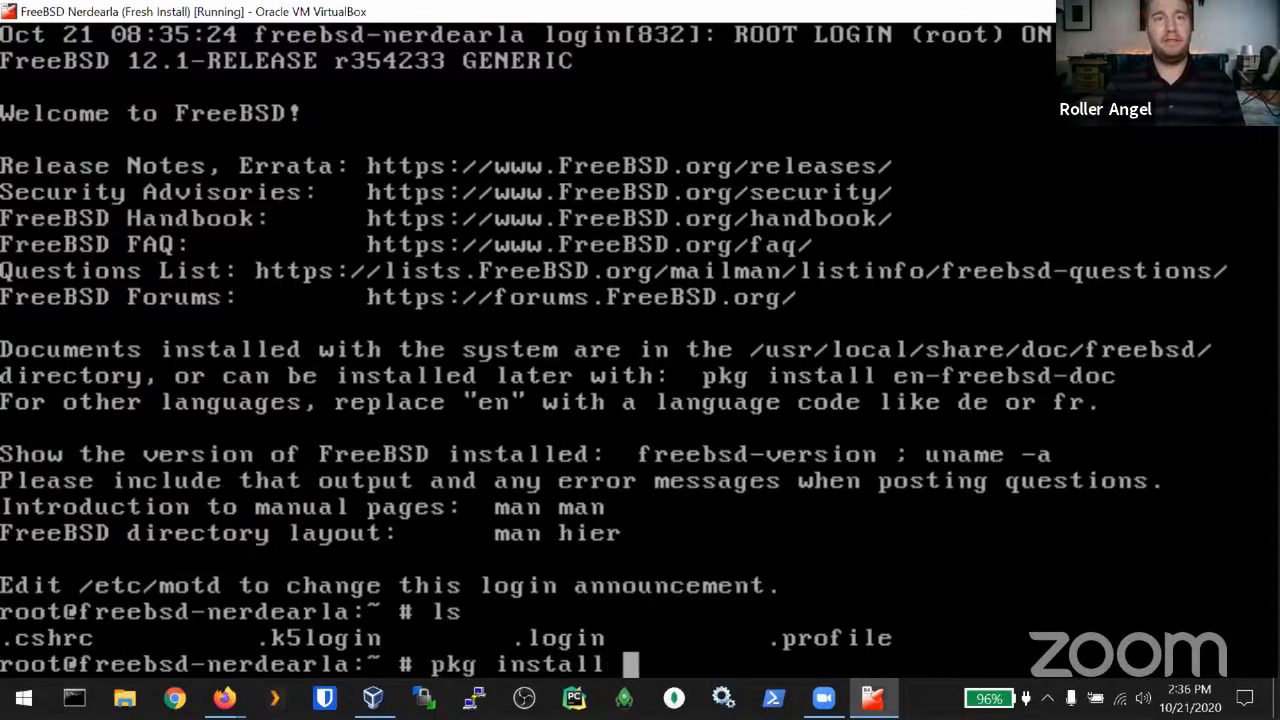
text(firefox)
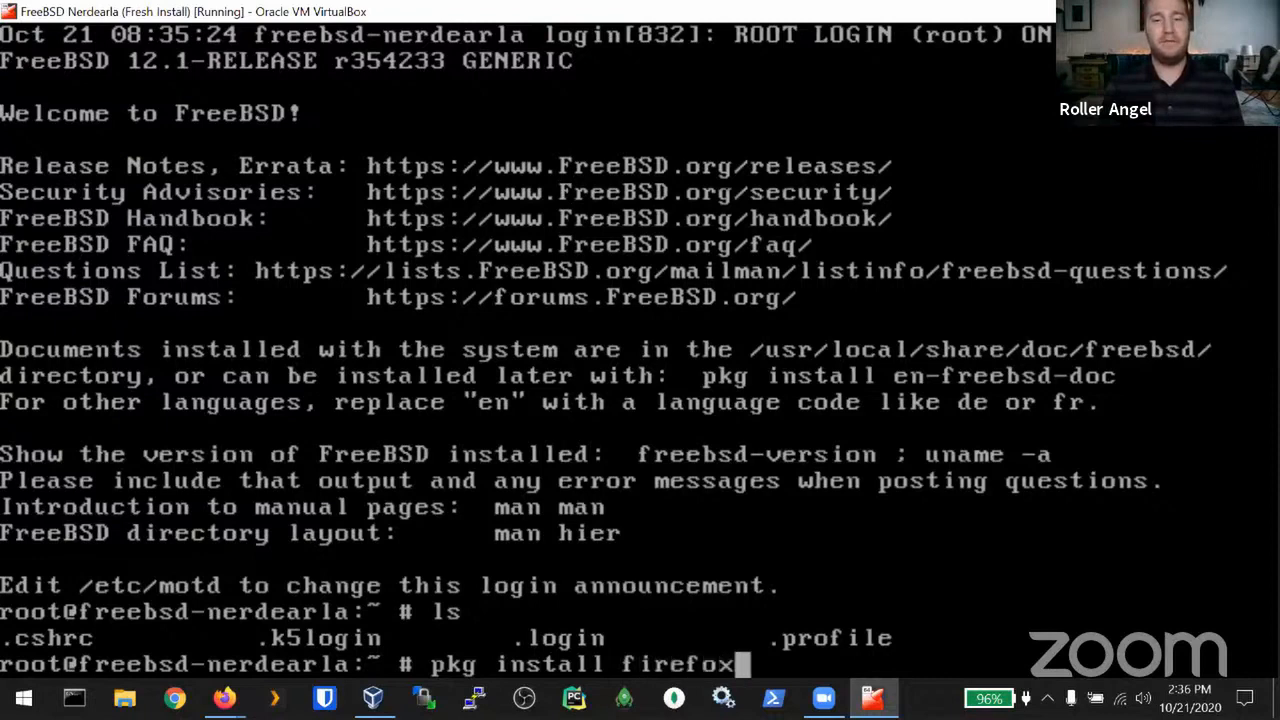
key(BackSpace)
key(BackSpace)
key(BackSpace)
key(BackSpace)
key(BackSpace)
key(BackSpace)
key(BackSpace)
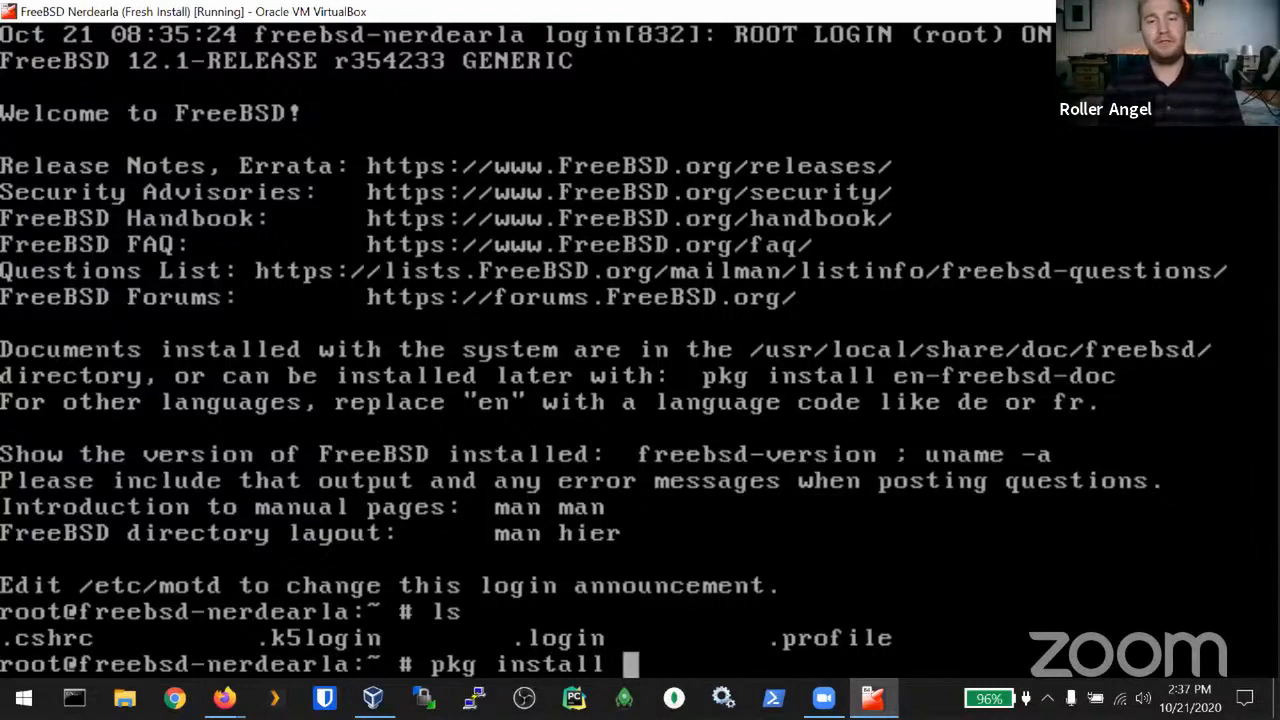
text(tree)
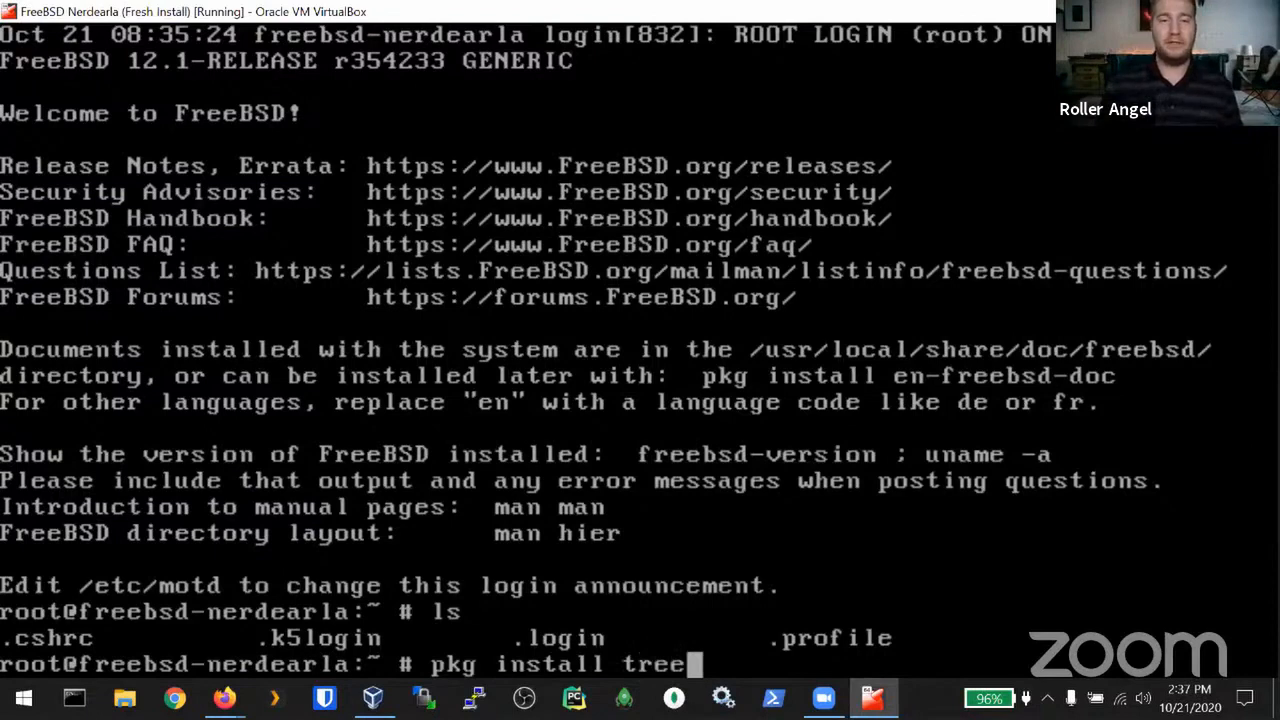
key(Return)
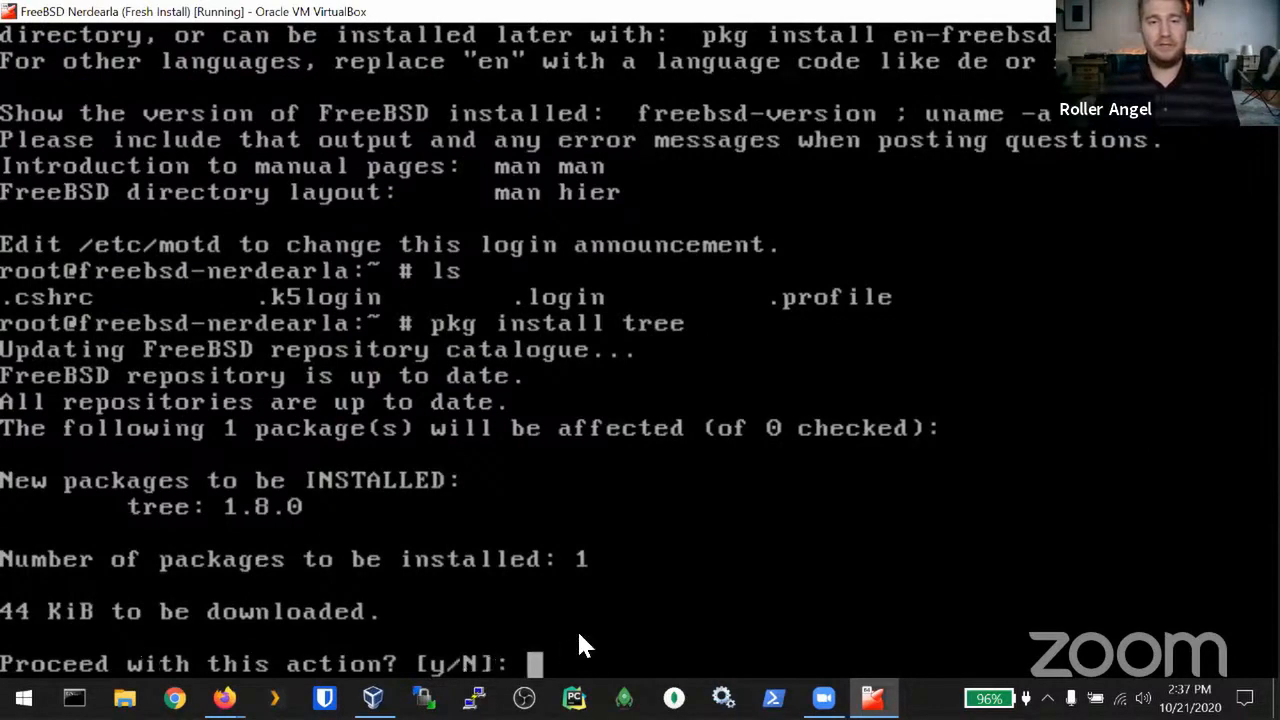
text(y)
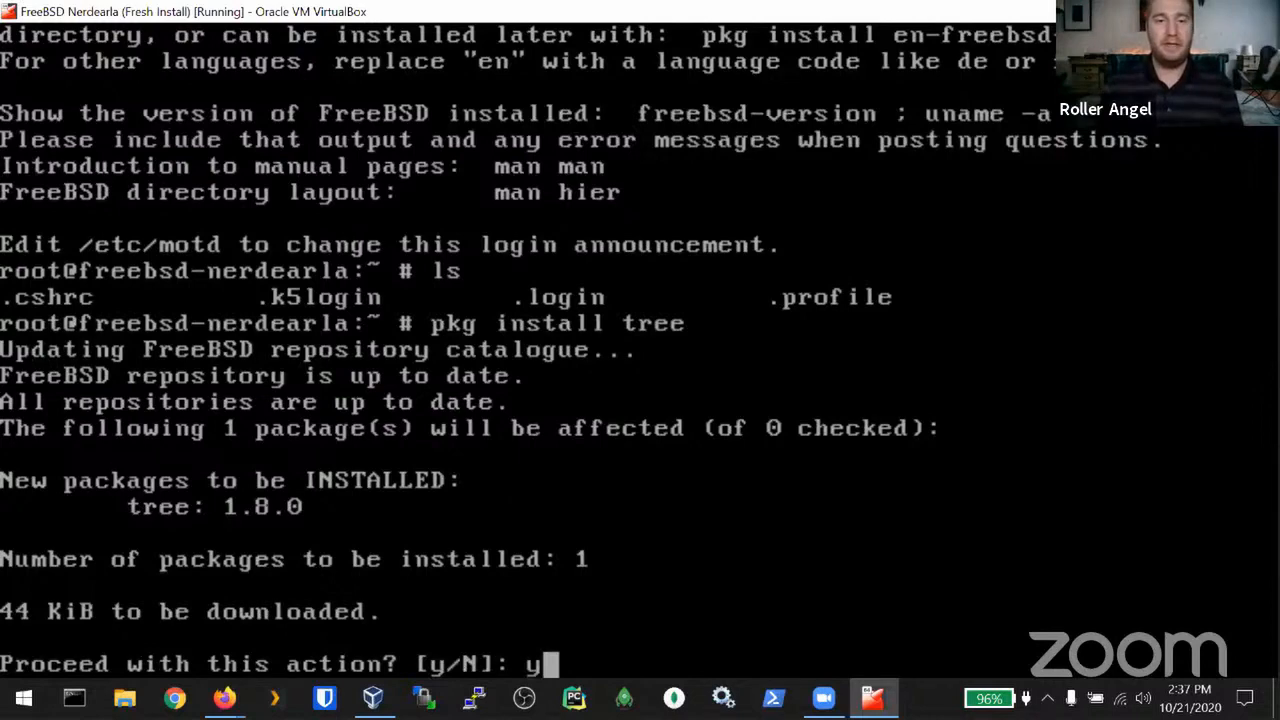
key(Return)
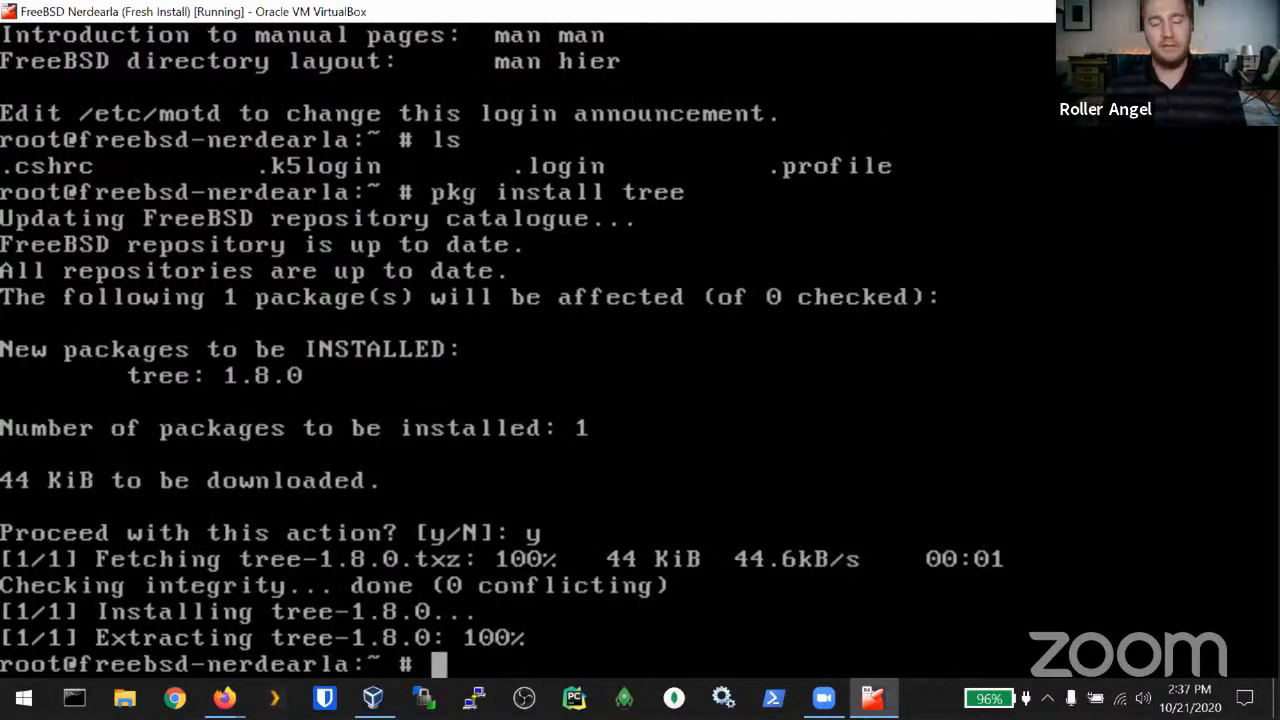
text(pkg install)
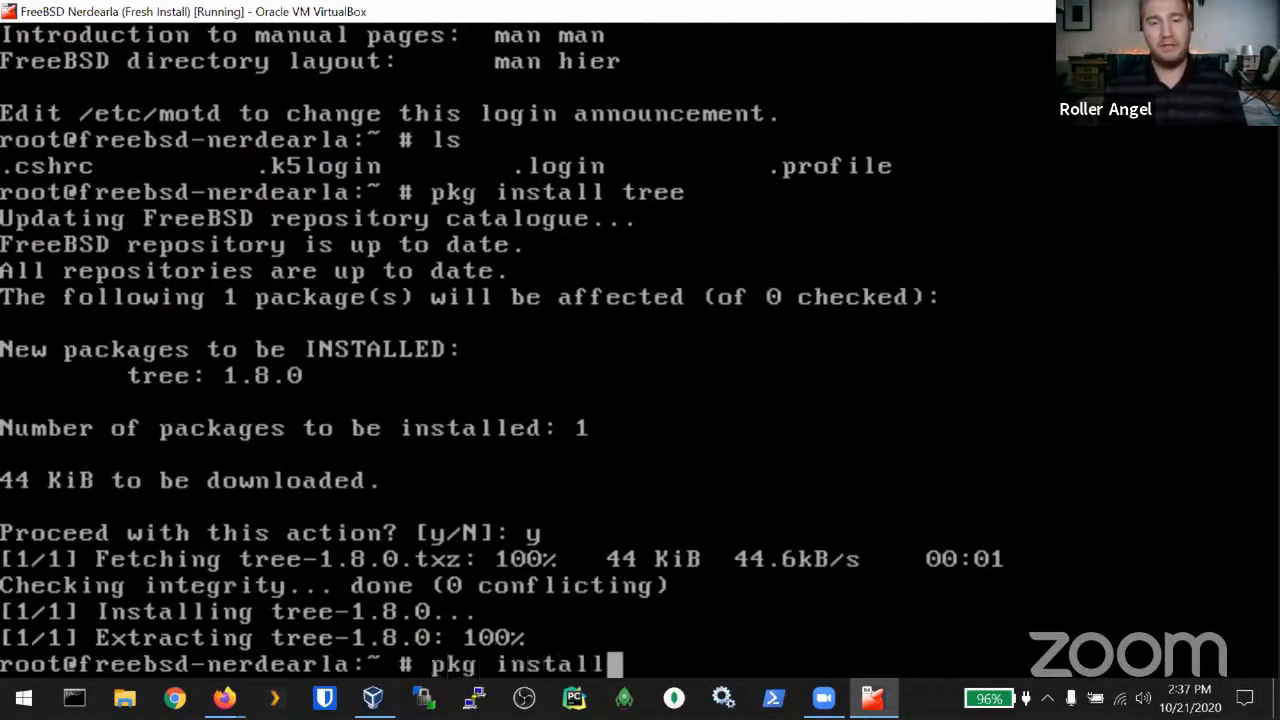
text( -y)
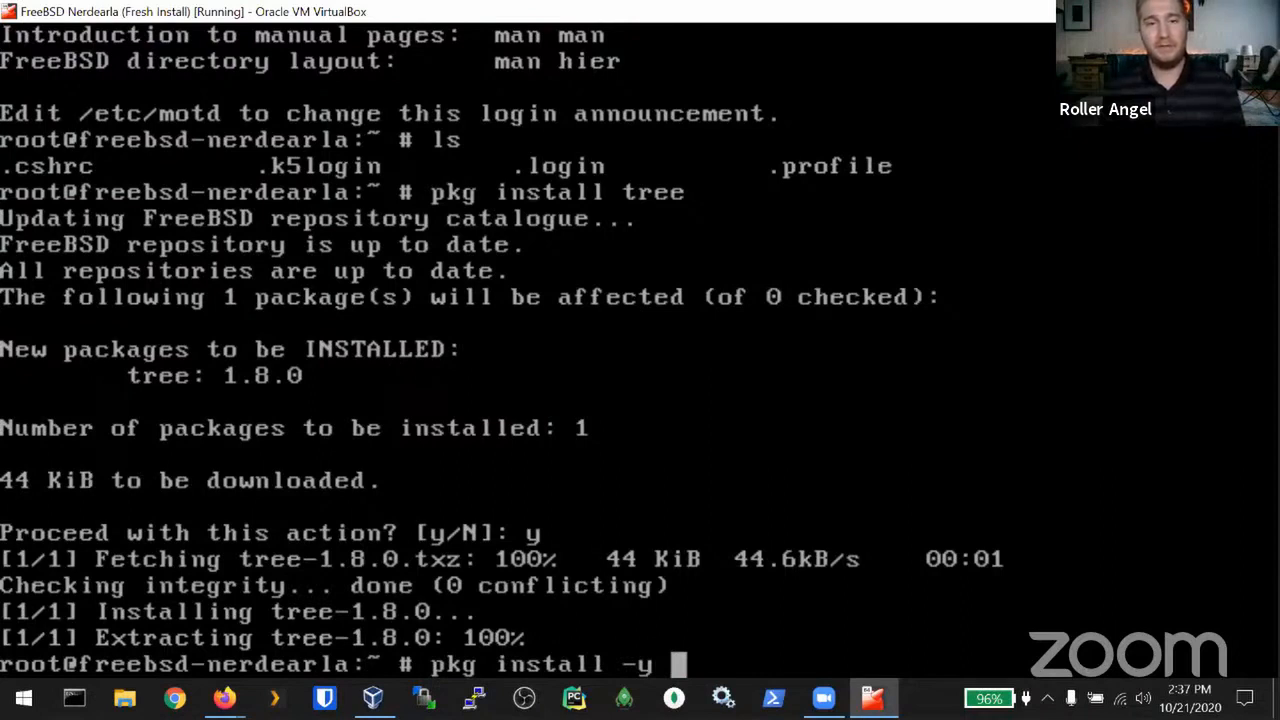
key(Left)
key(Left)
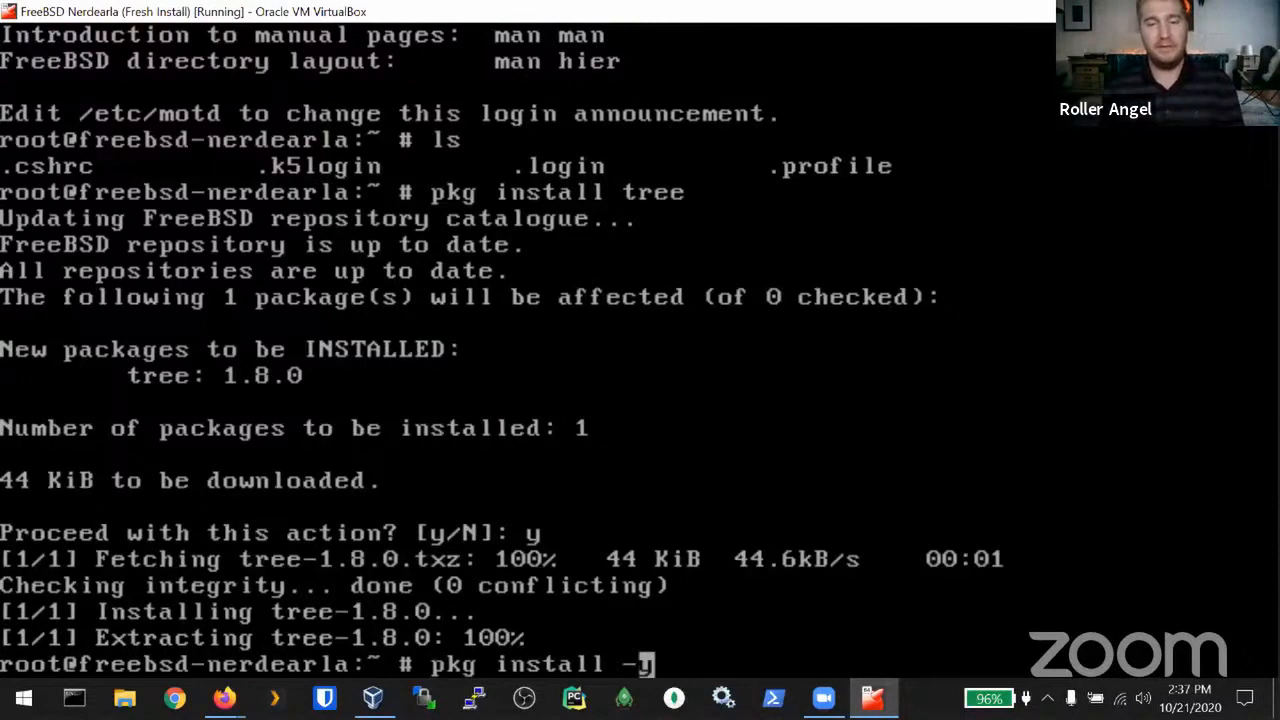
key(Right)
key(Right)
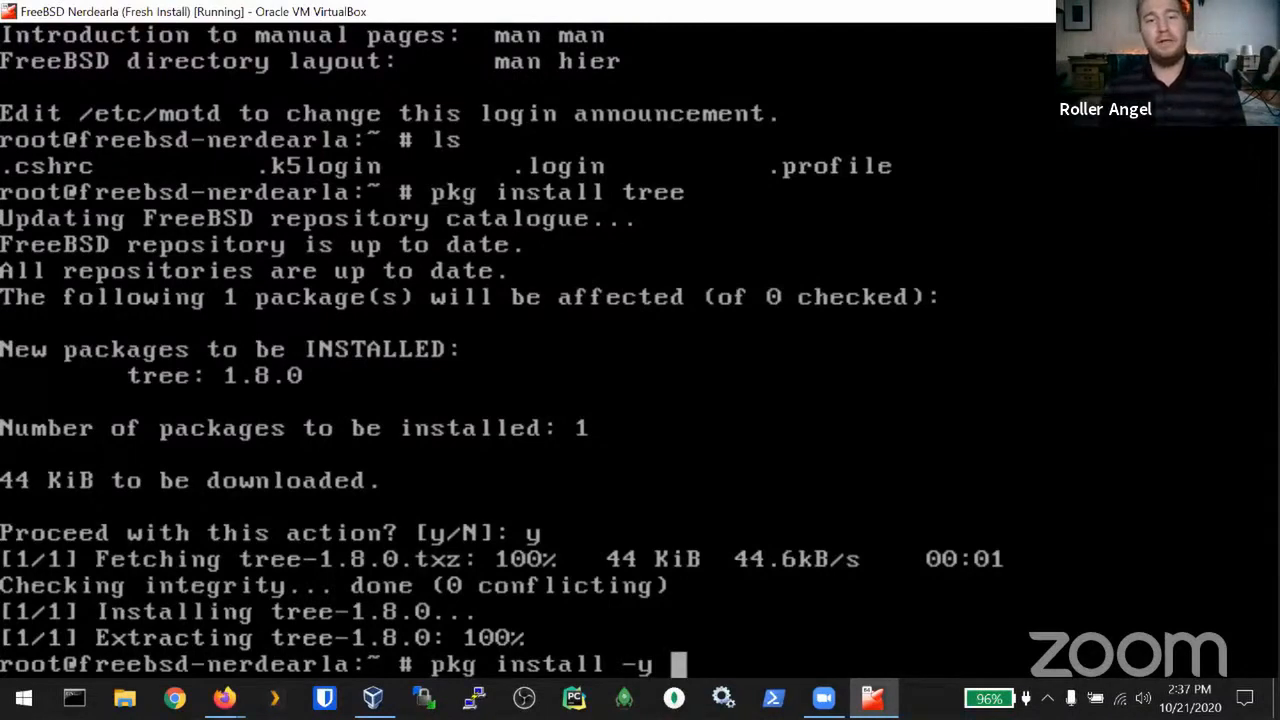
Step: Run tree on the home directory and on /bin
key(ctrl+u)
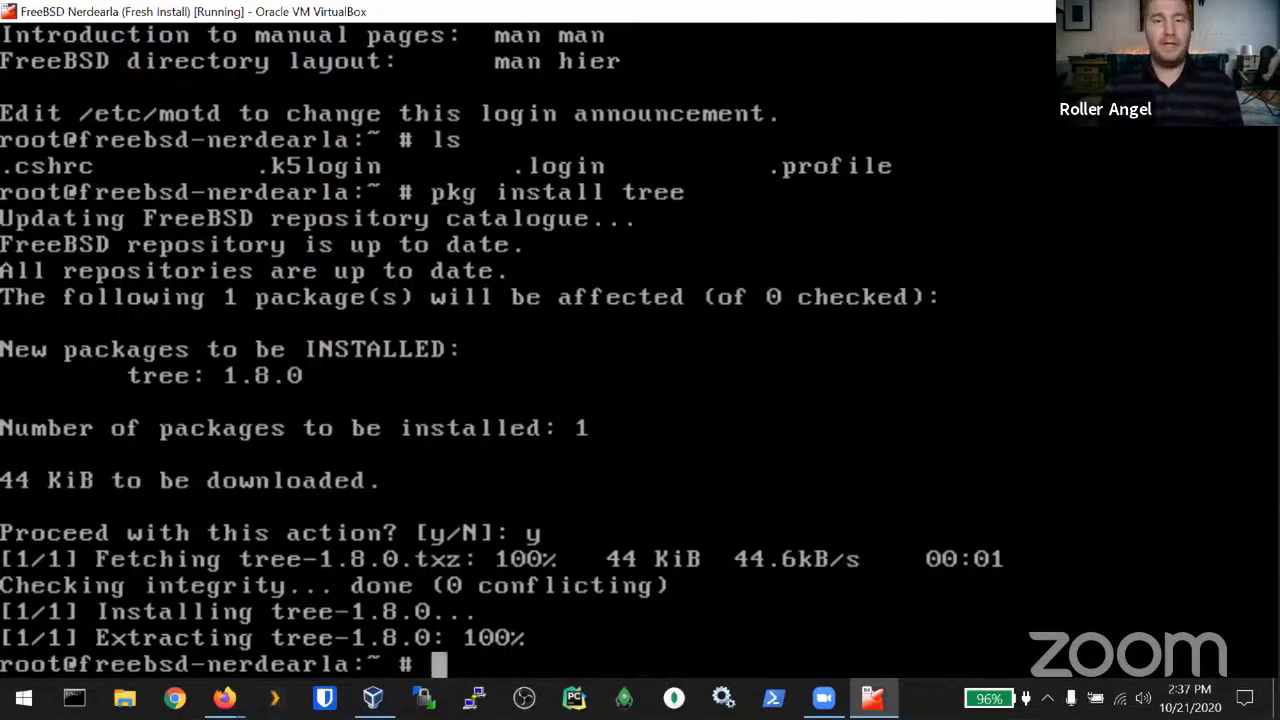
text(tree)
key(Return)
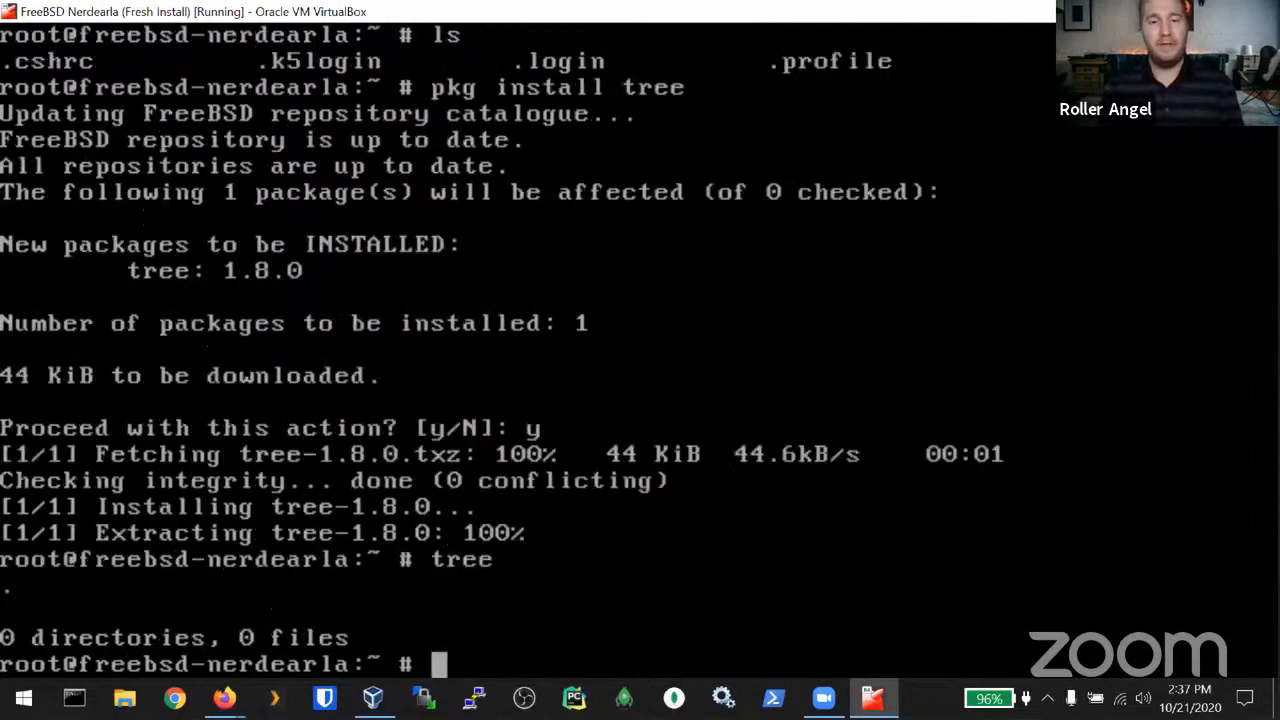
text(tre)
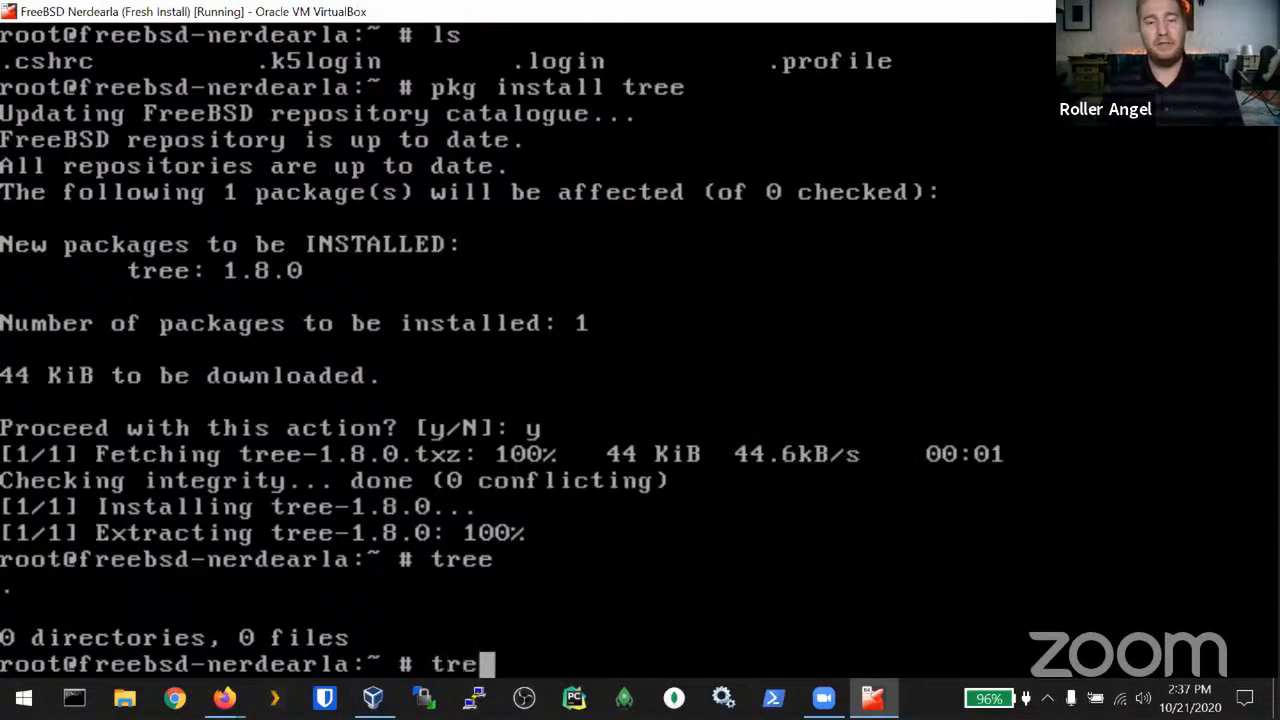
text(e /bin)
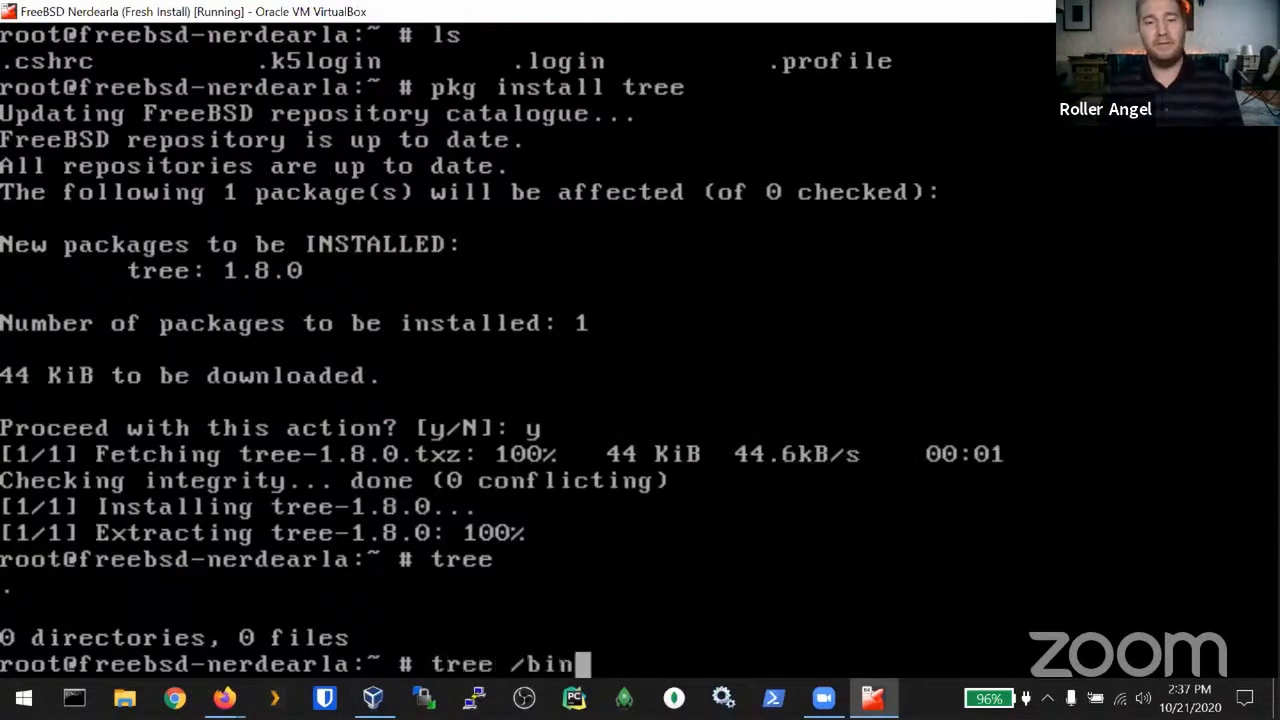
key(Return)
Step: List the /home/roller and /home directory trees
key(Up)
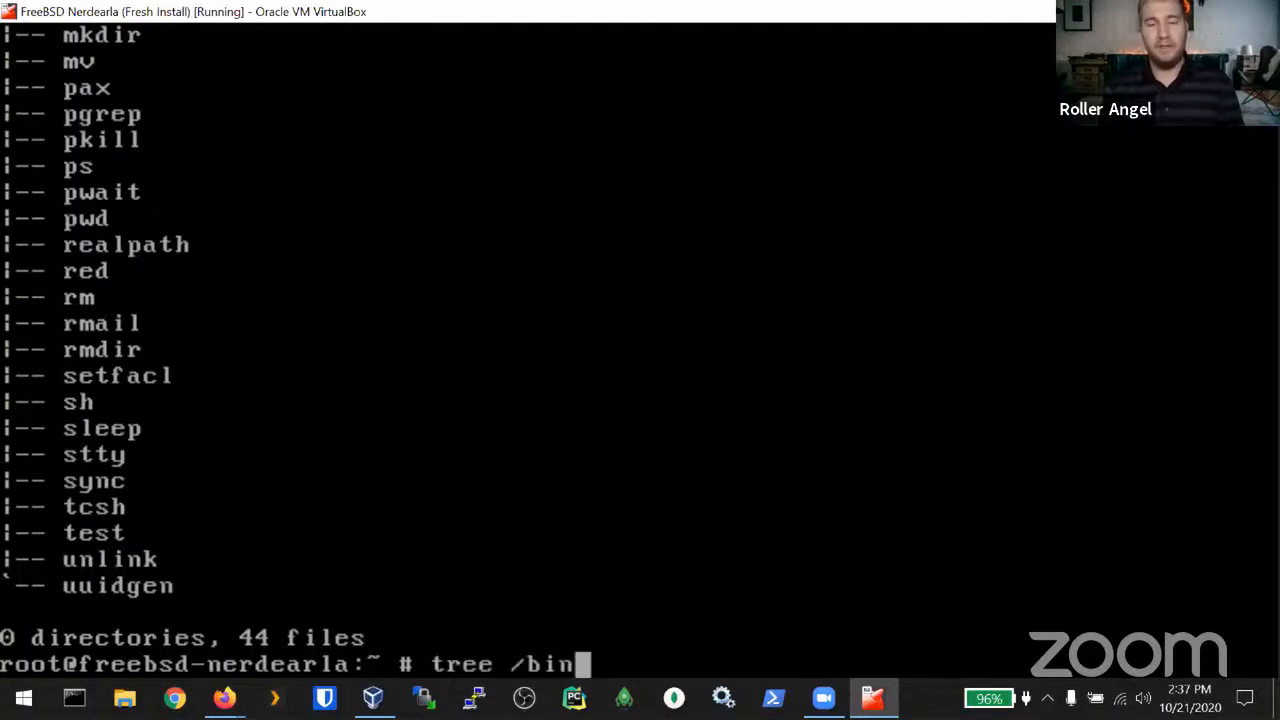
key(BackSpace)
key(BackSpace)
key(BackSpace)
key(BackSpace)
text(/home)
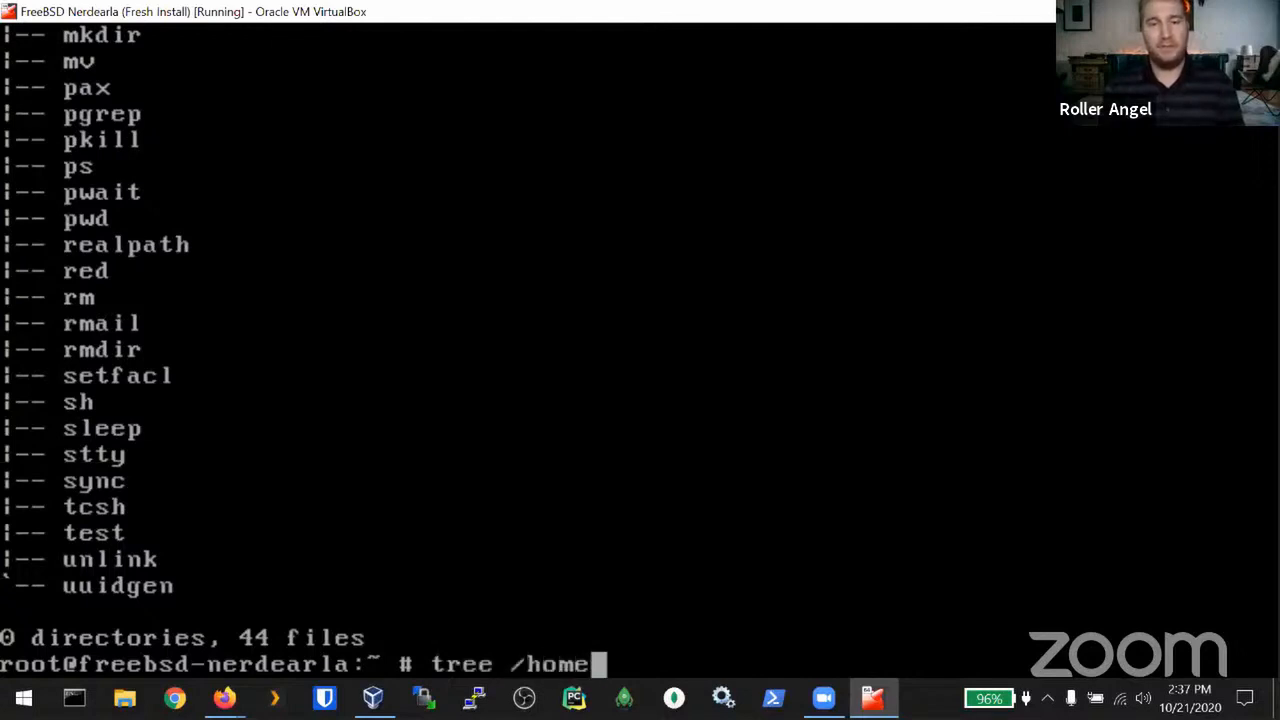
text(/ro)
key(BackSpace)
key(BackSpace)
text(/roll)
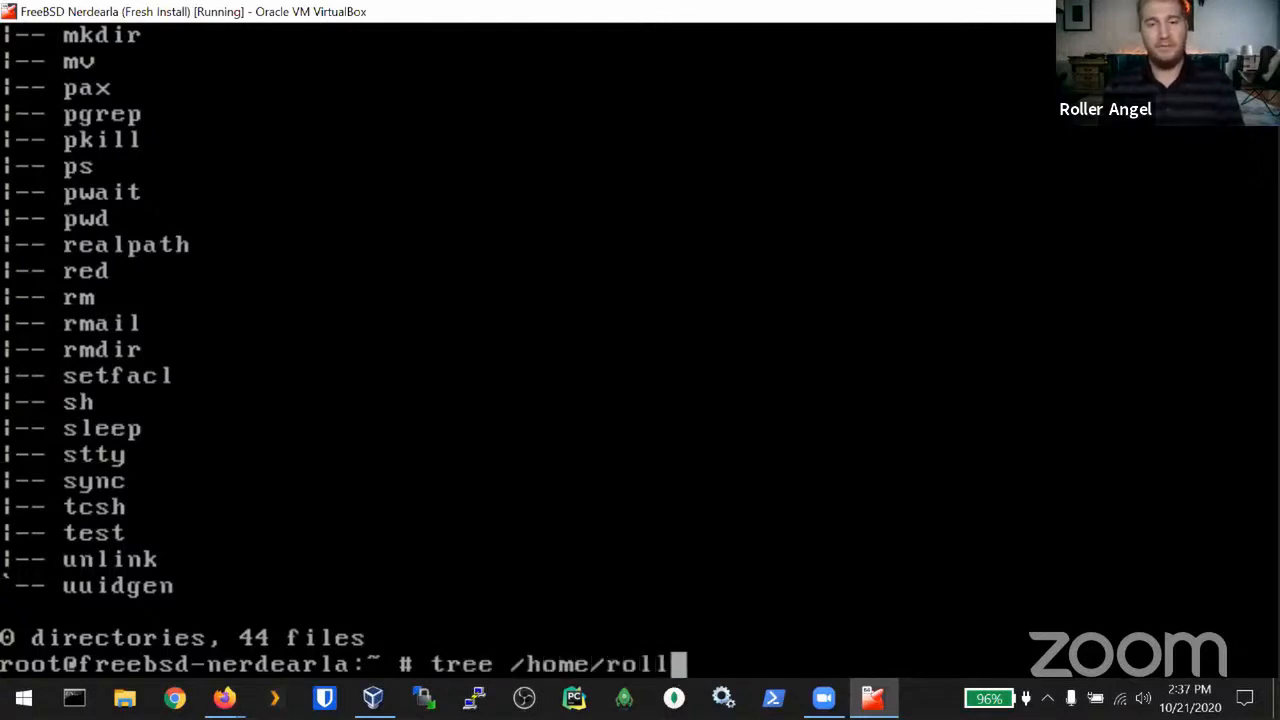
text(er)
key(Return)
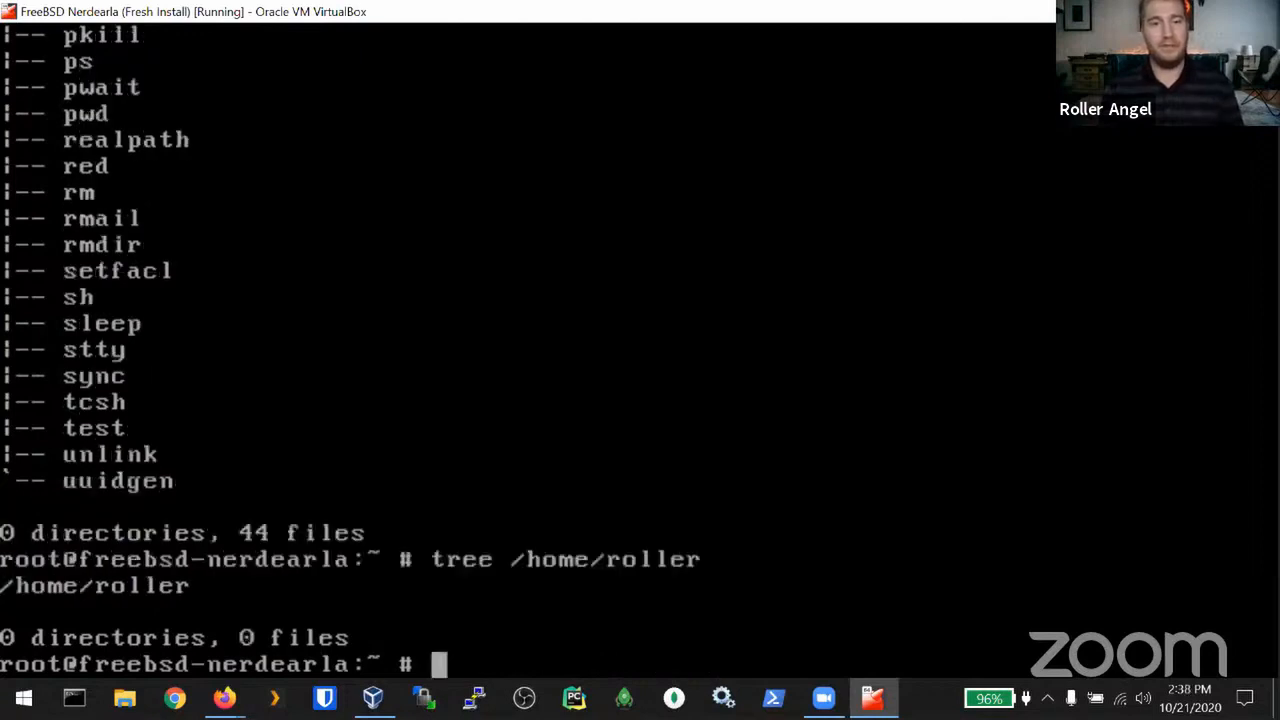
key(Up)
key(BackSpace)
key(BackSpace)
key(BackSpace)
key(BackSpace)
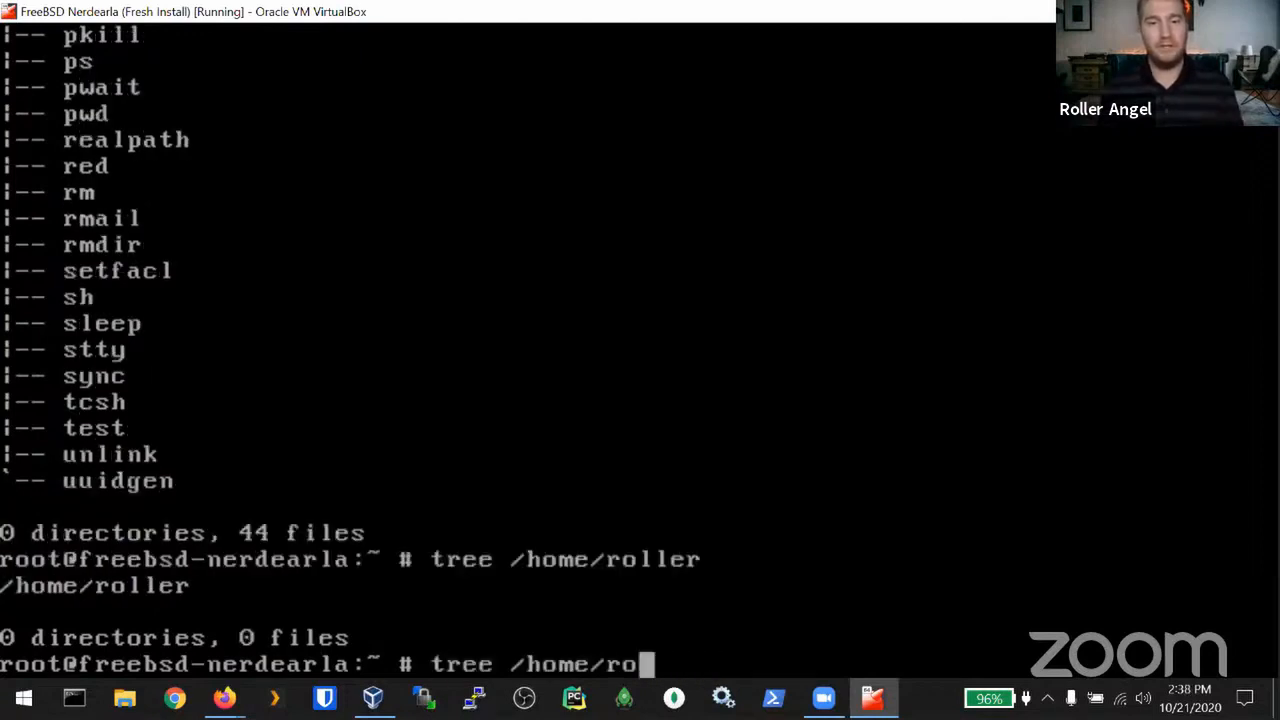
key(BackSpace)
key(BackSpace)
key(Return)
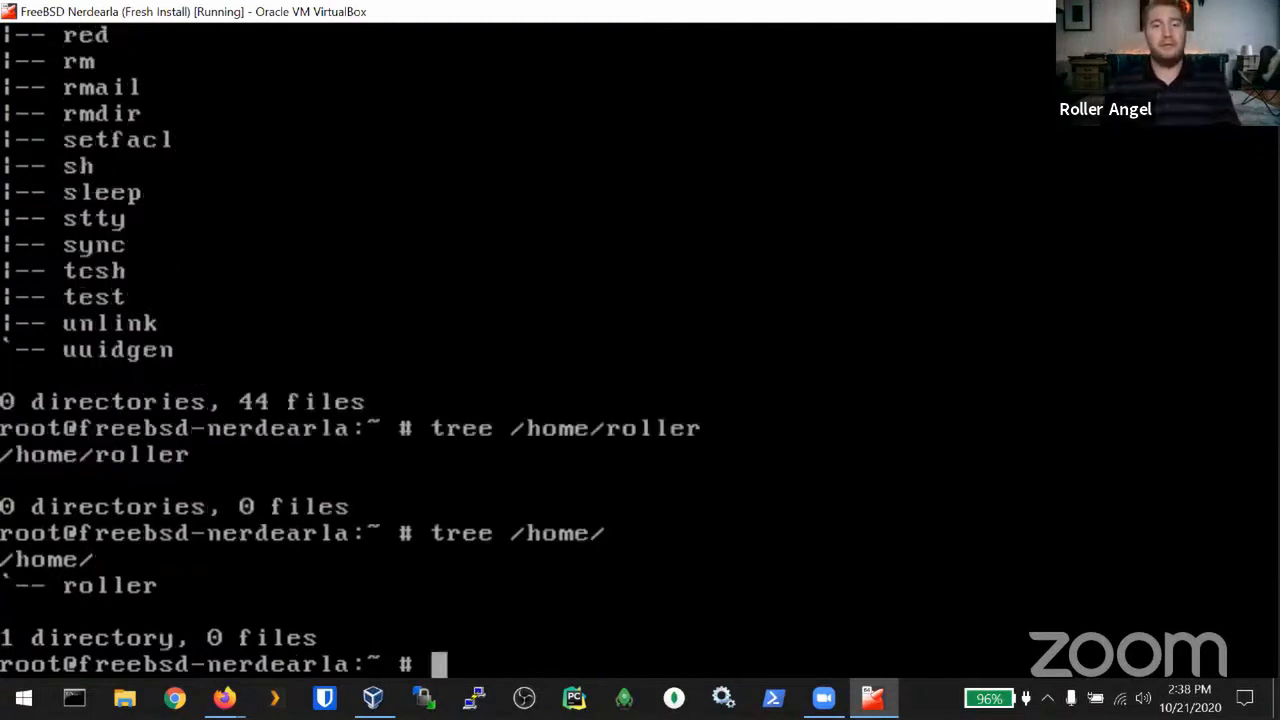
Step: List the full directory tree of /var
key(Up)
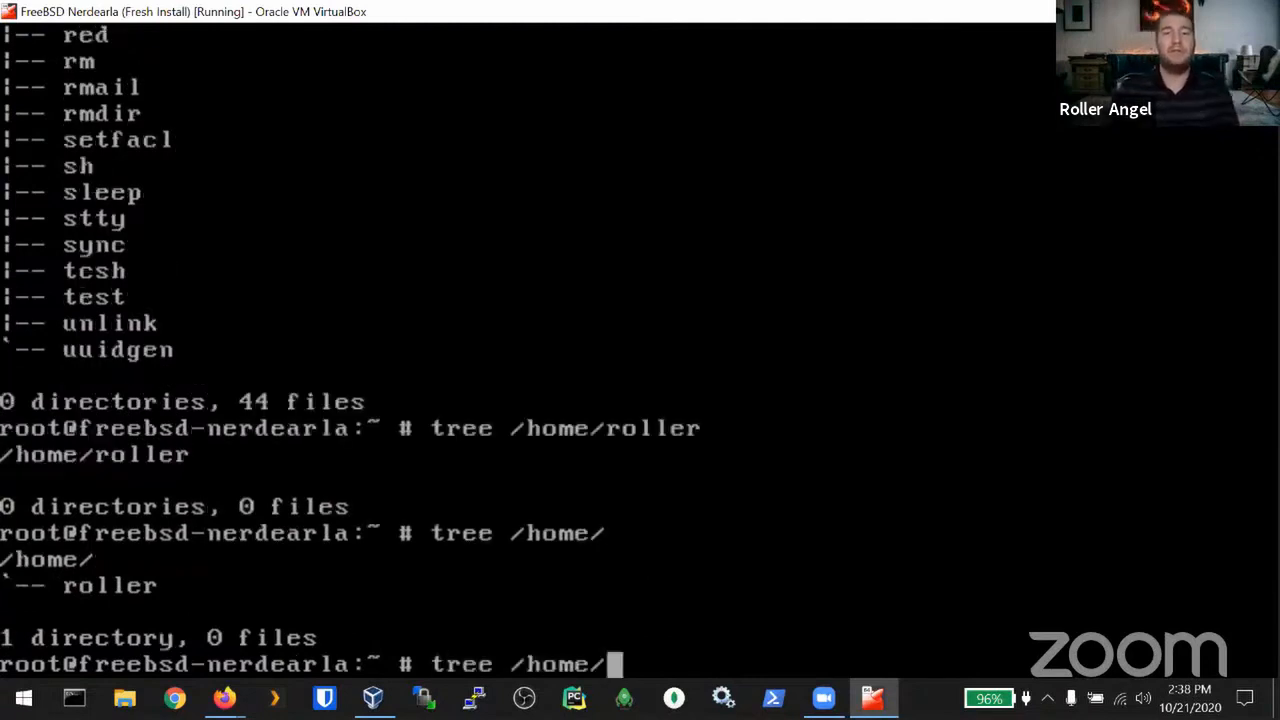
key(BackSpace)
key(BackSpace)
key(BackSpace)
key(BackSpace)
key(BackSpace)
key(BackSpace)
key(BackSpace)
key(BackSpace)
key(BackSpace)
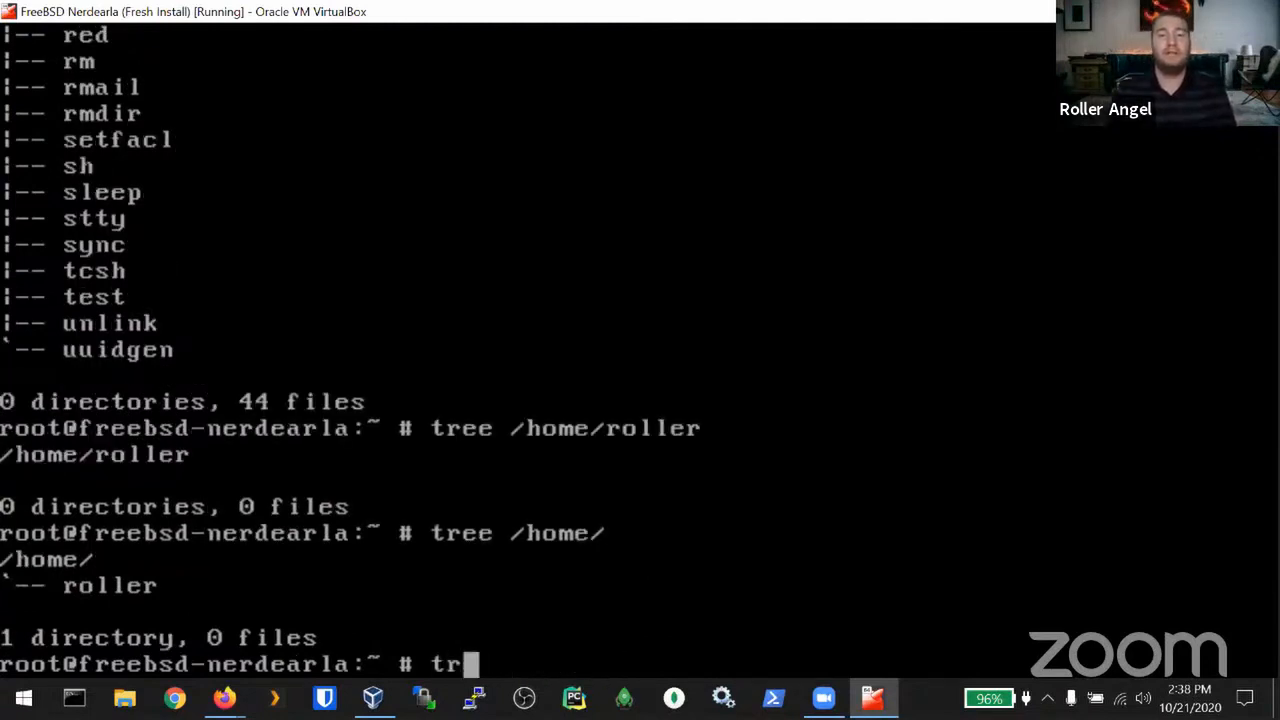
key(BackSpace)
key(BackSpace)
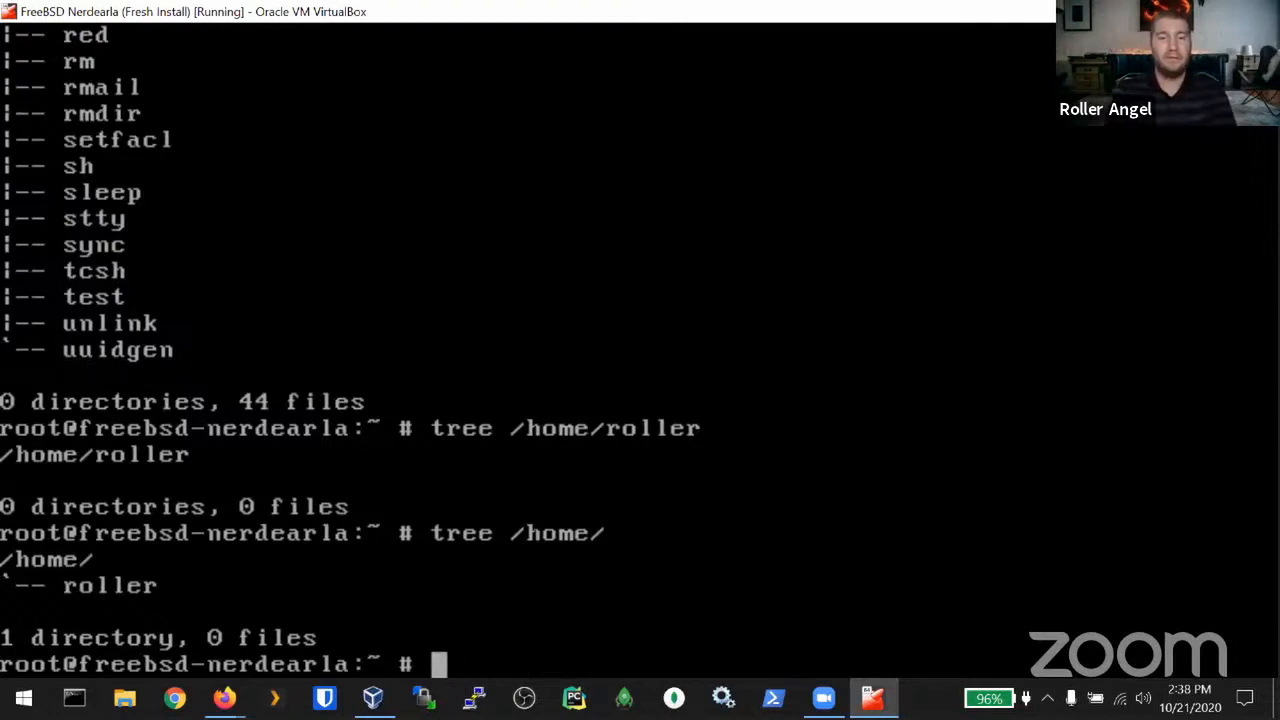
text(treee)
key(BackSpace)
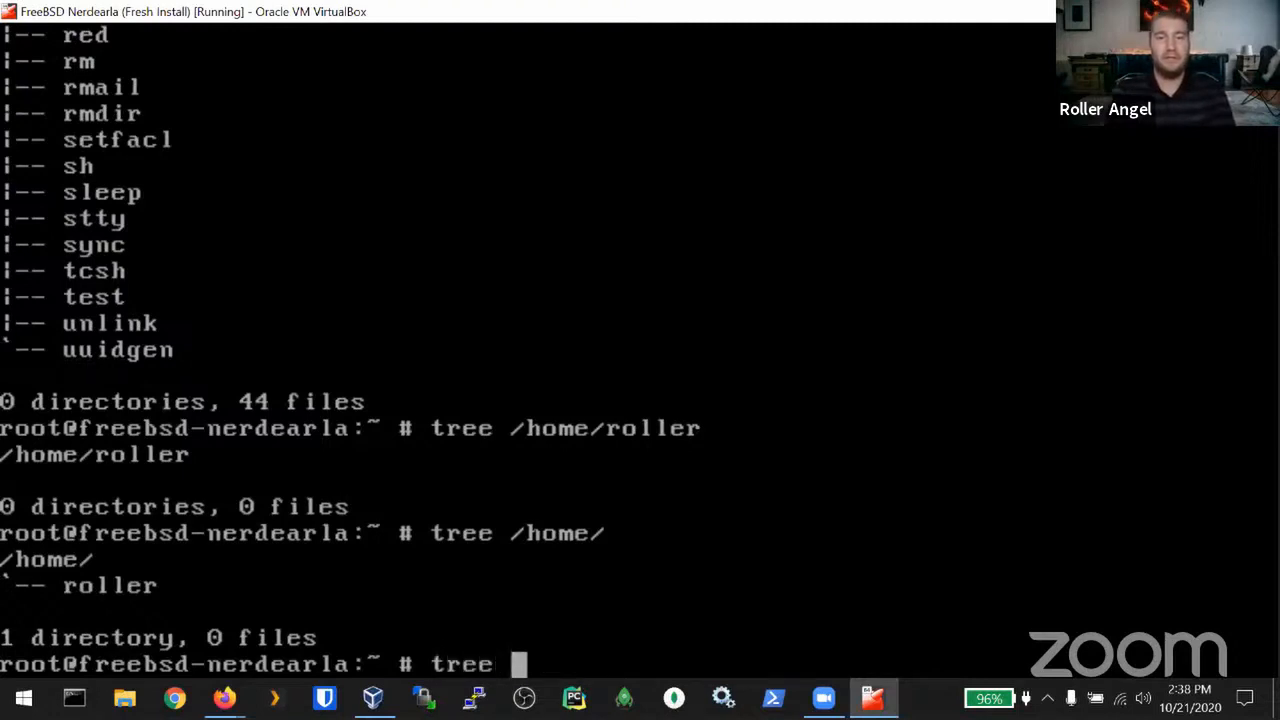
text(/var)
key(Return)
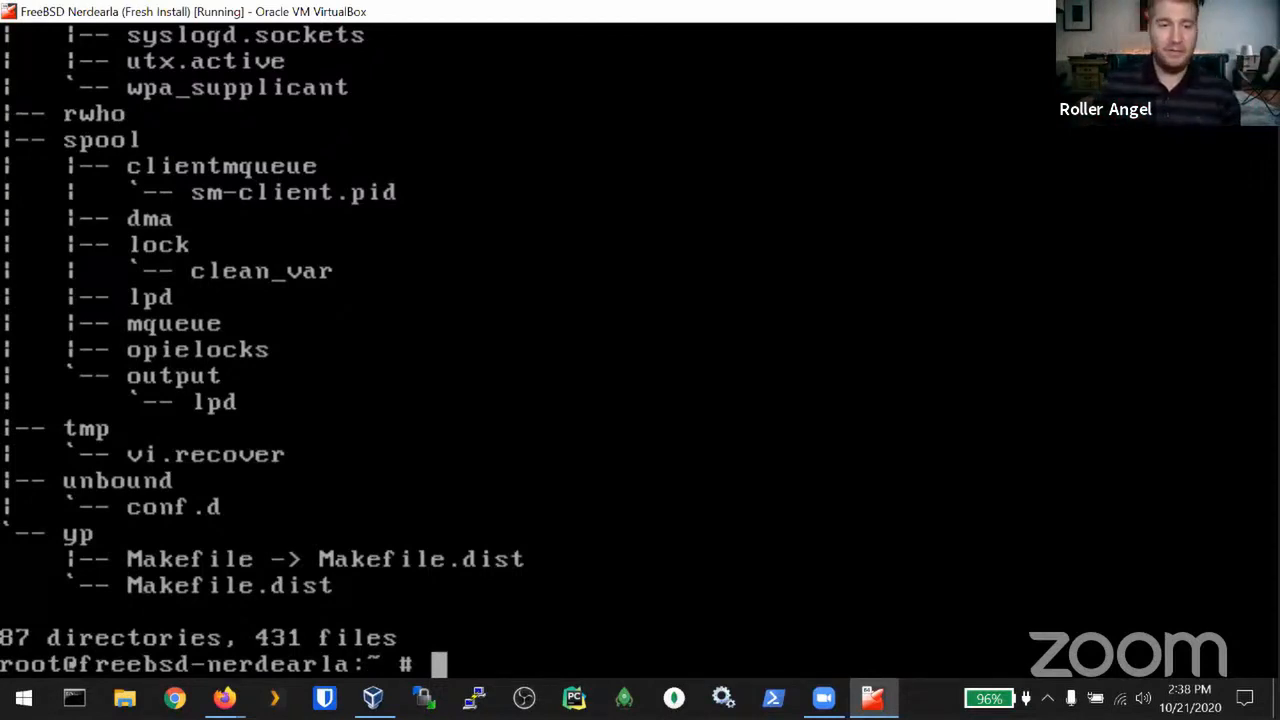
Step: Scroll back through the /var tree output to review it
key(Scroll_Lock)
key(Up)
key(Up)
key(Up)
key(Up)
key(Up)
key(Up)
key(Up)
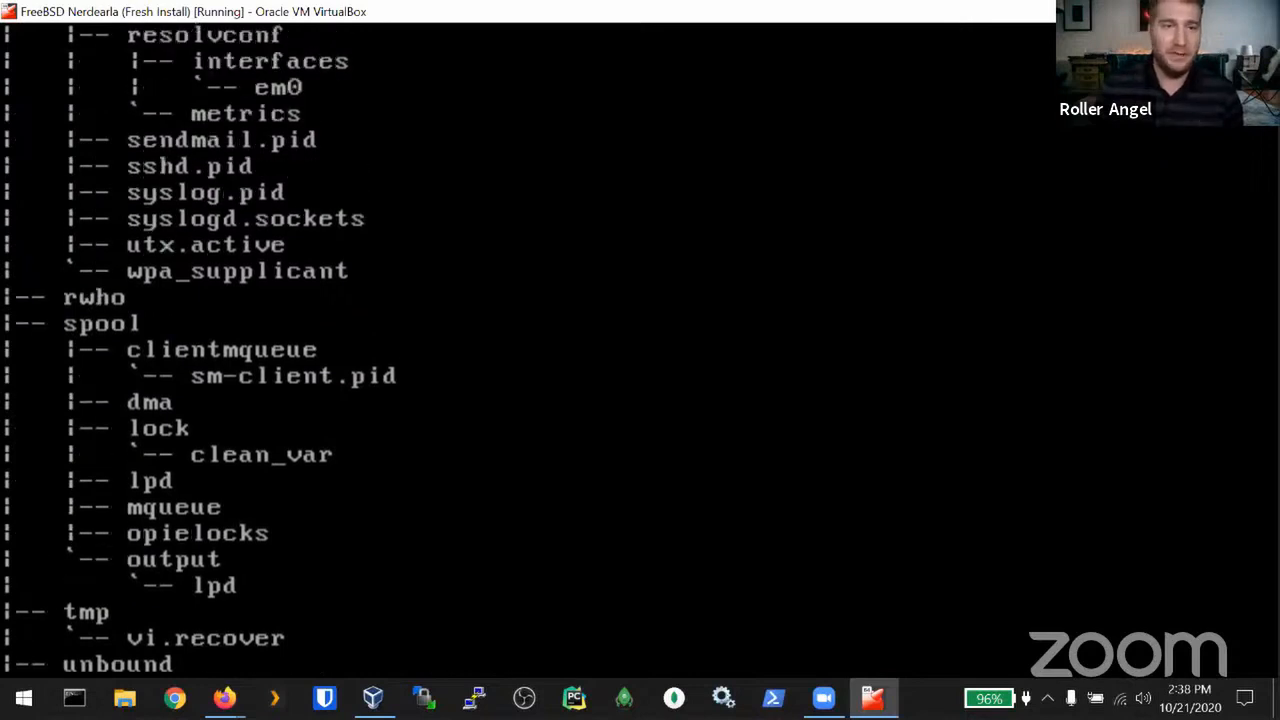
key(Up)
key(Up)
key(Up)
key(Up)
key(Up)
key(Up)
key(Up)
key(Up)
key(Up)
key(Up)
key(Up)
key(Up)
key(Up)
key(Up)
key(Up)
key(Up)
key(Up)
key(Up)
key(Up)
key(Up)
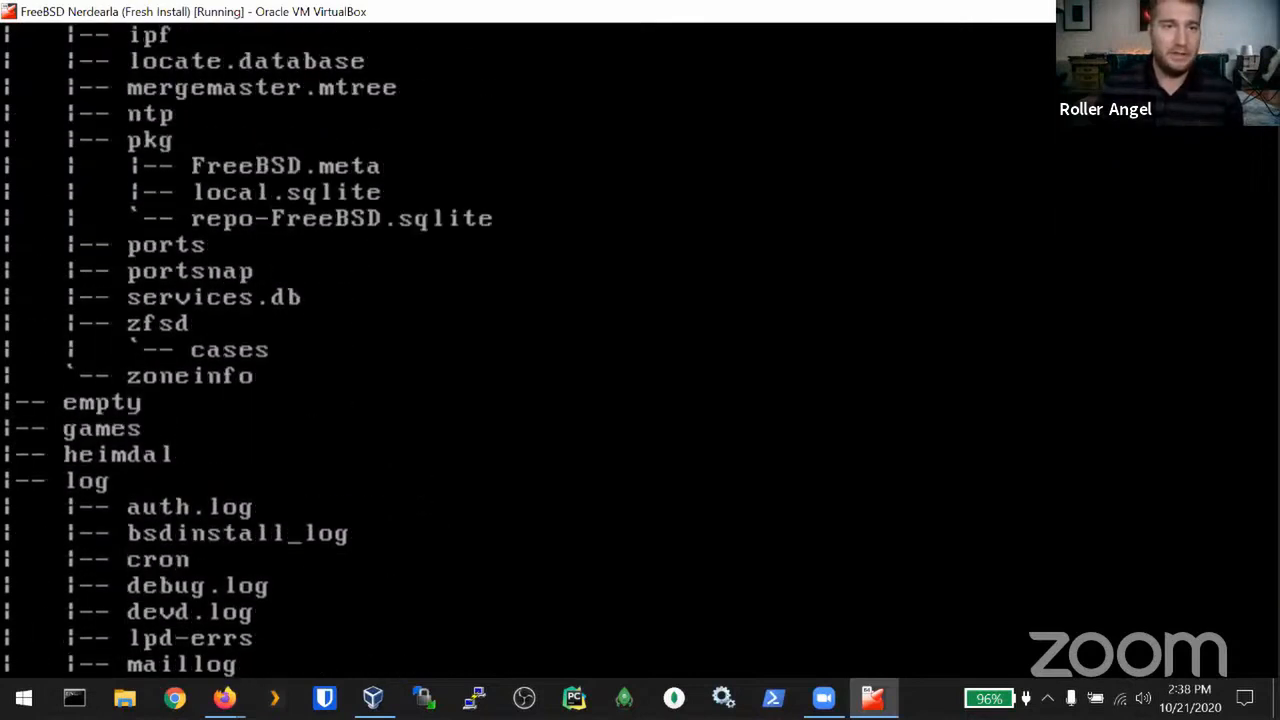
key(Up)
key(Up)
key(Up)
key(Up)
key(Up)
key(Up)
key(Up)
key(Up)
key(Up)
key(Up)
key(Up)
key(Up)
key(Up)
key(Up)
key(Up)
key(Up)
key(Up)
key(Up)
key(Up)
key(Up)
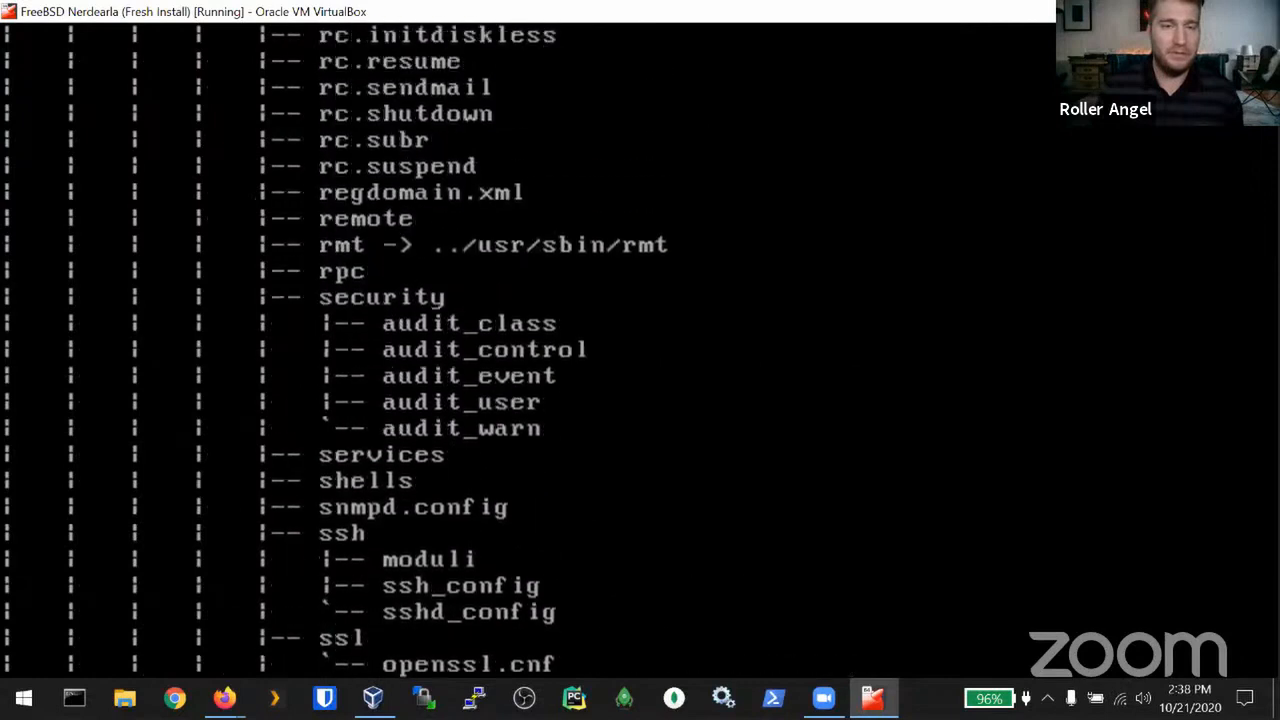
key(Up)
key(Up)
key(Up)
key(Up)
key(Up)
key(Up)
key(Up)
key(Up)
key(Up)
key(Up)
key(Up)
key(Up)
key(Up)
key(Up)
key(Up)
key(Up)
key(Up)
key(Up)
key(Up)
key(Up)
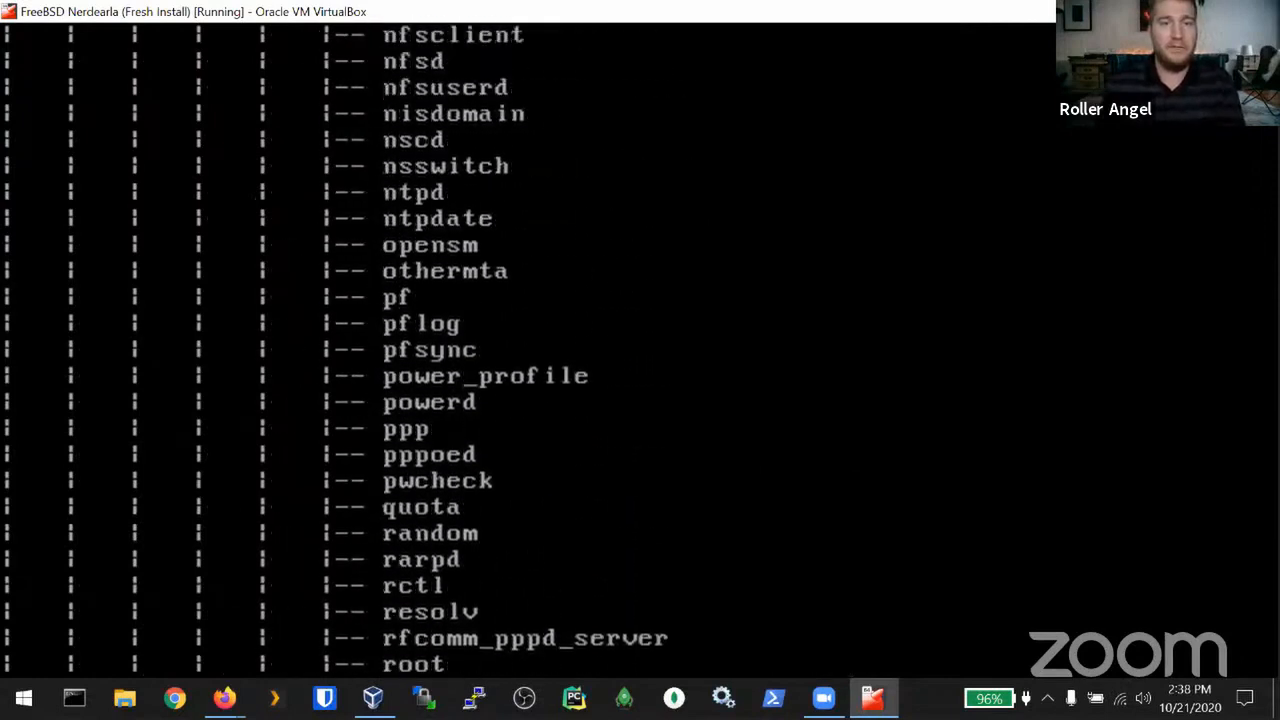
key(Up)
key(Up)
key(Up)
key(Up)
key(Up)
key(Up)
key(Up)
key(Up)
key(Up)
key(Up)
key(Up)
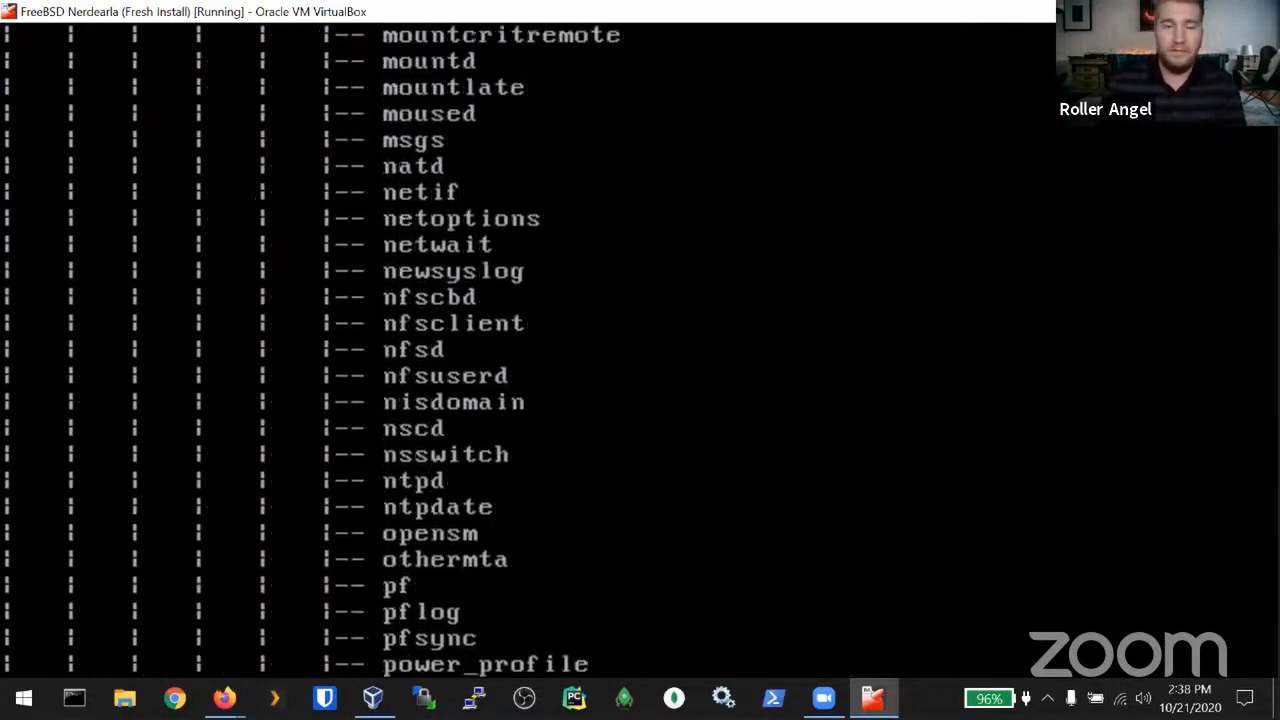
key(Scroll_Lock)
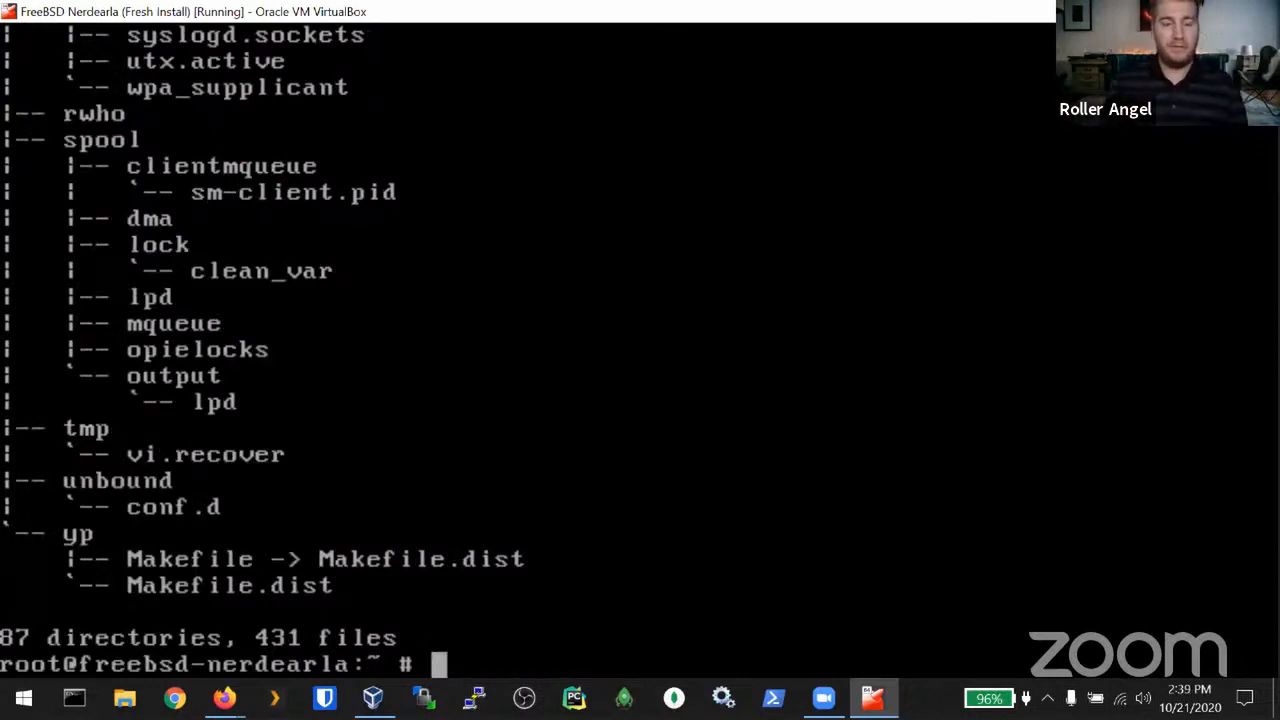
Step: Clear the console screen with Ctrl+L
text(clear)
key(BackSpace)
key(BackSpace)
key(BackSpace)
key(BackSpace)
key(BackSpace)
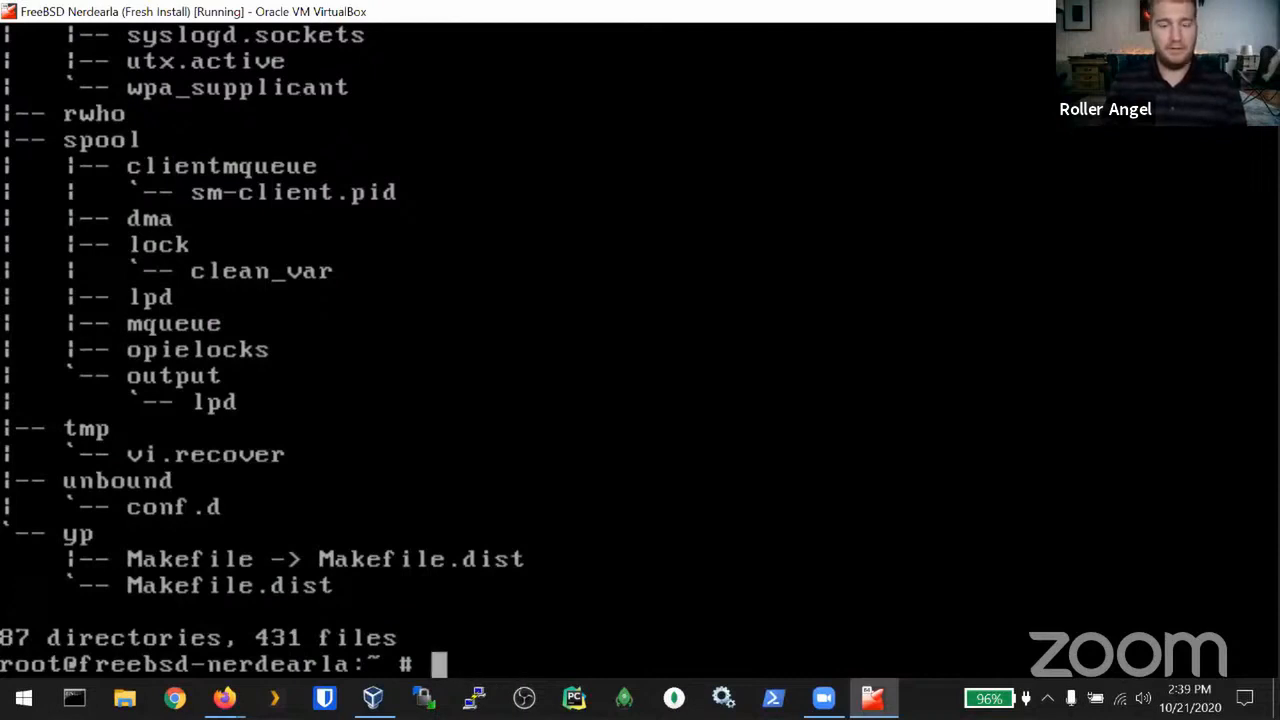
key(ctrl+l)
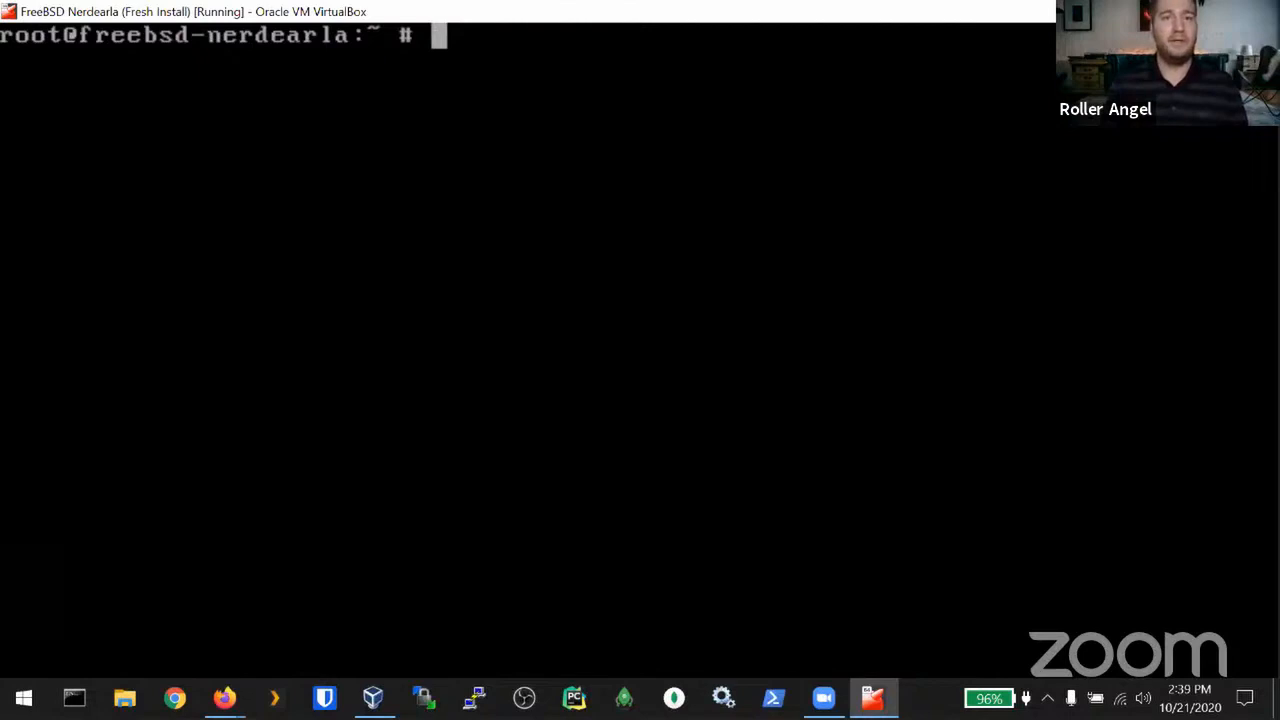
Step: Run pkg install -y xorg sudo xfce sakura virtualbox-ose-additions firefox vim
text(pkg in)
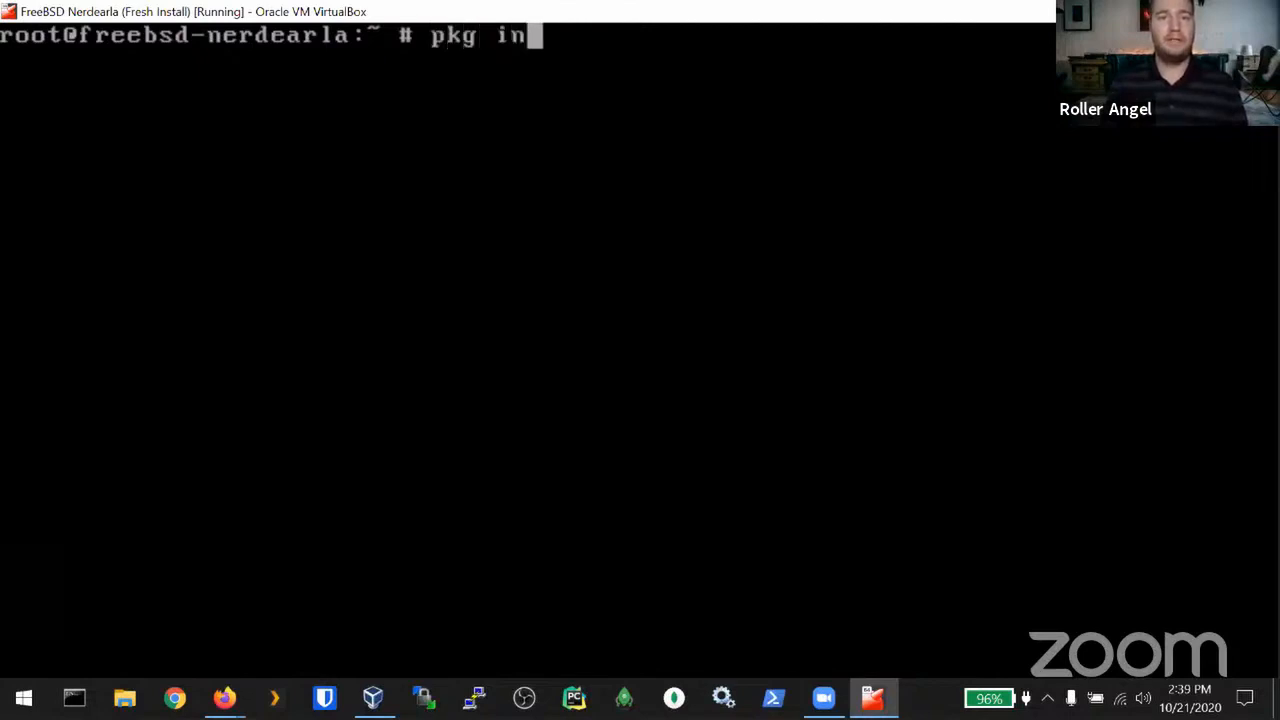
text(stall -y )
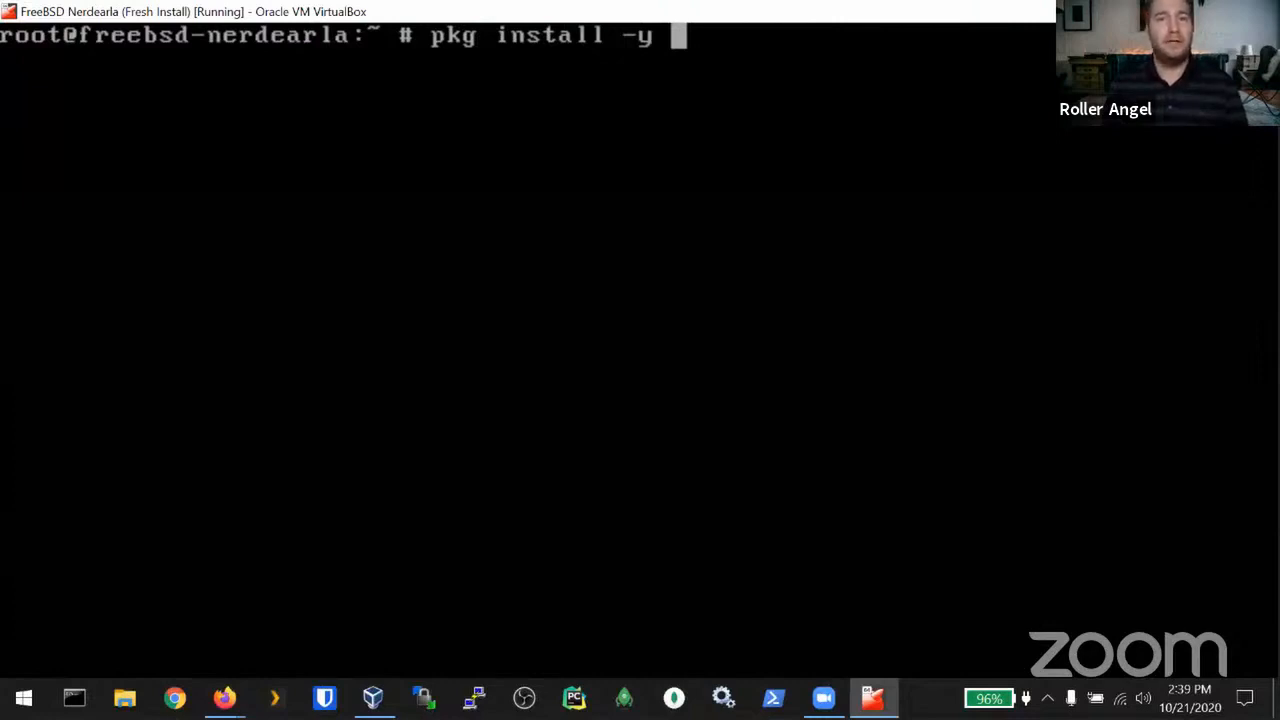
text(xorg)
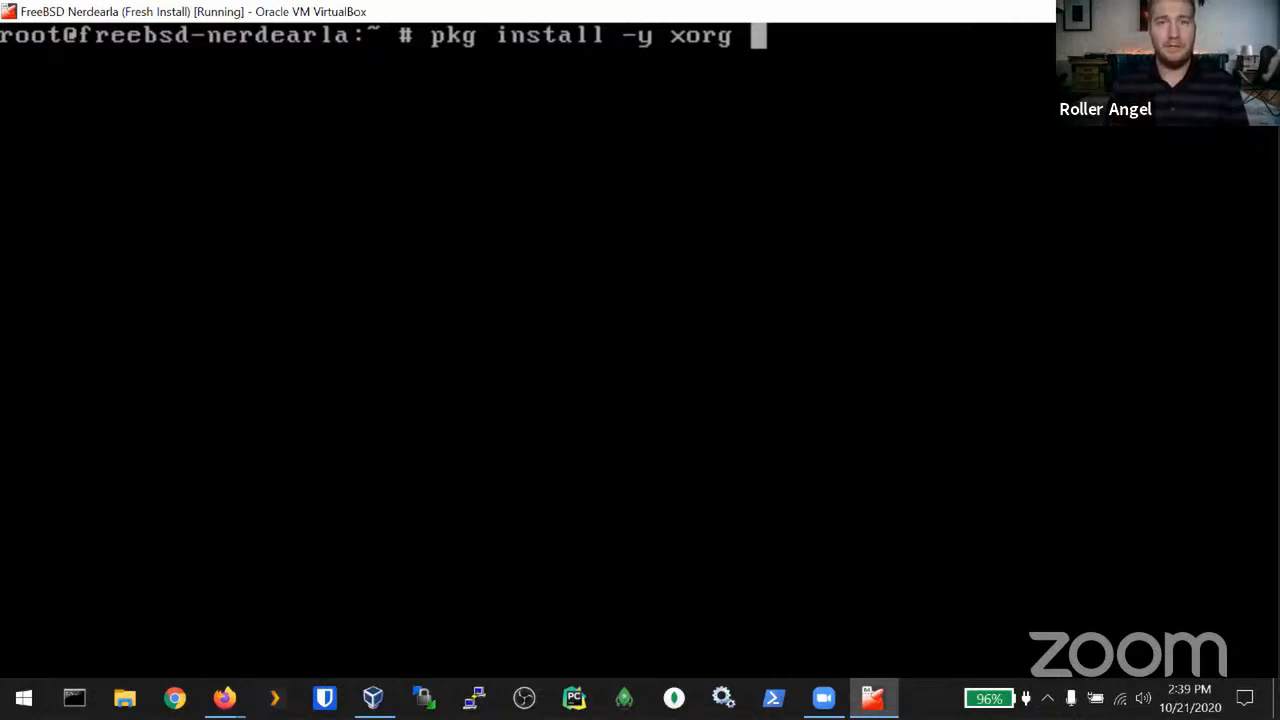
text(sudo xfce)
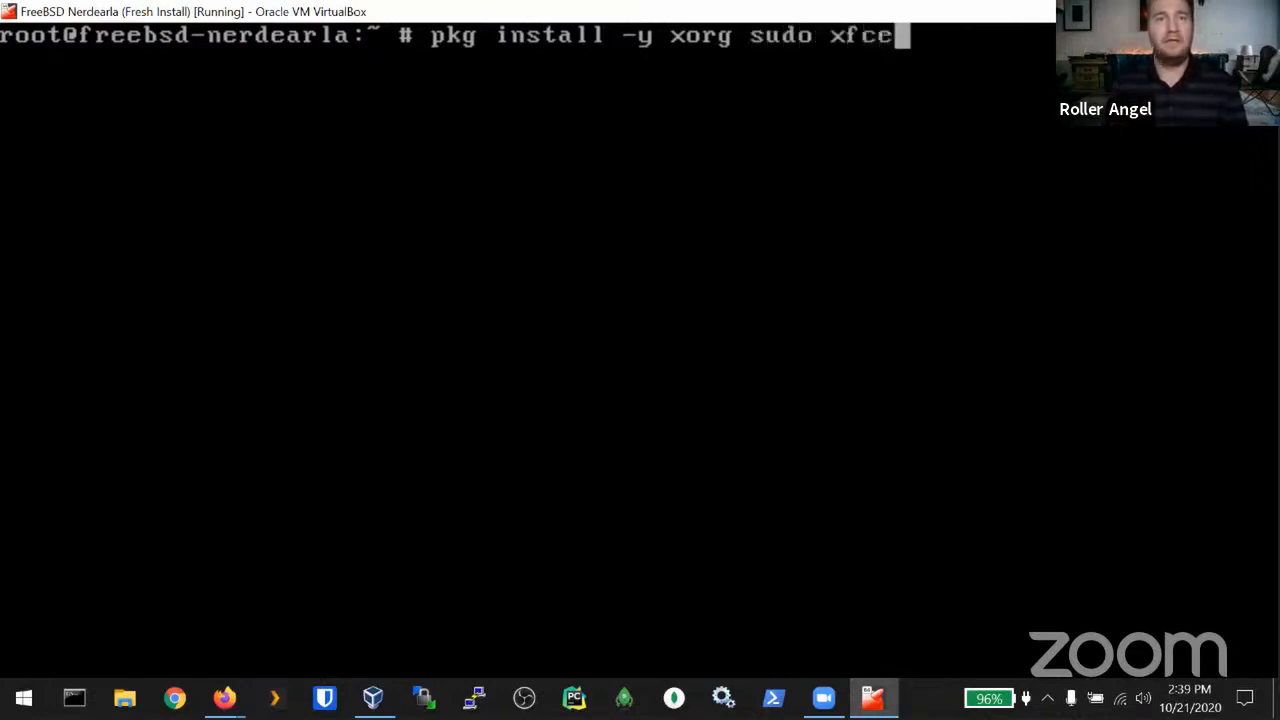
text( sakura)
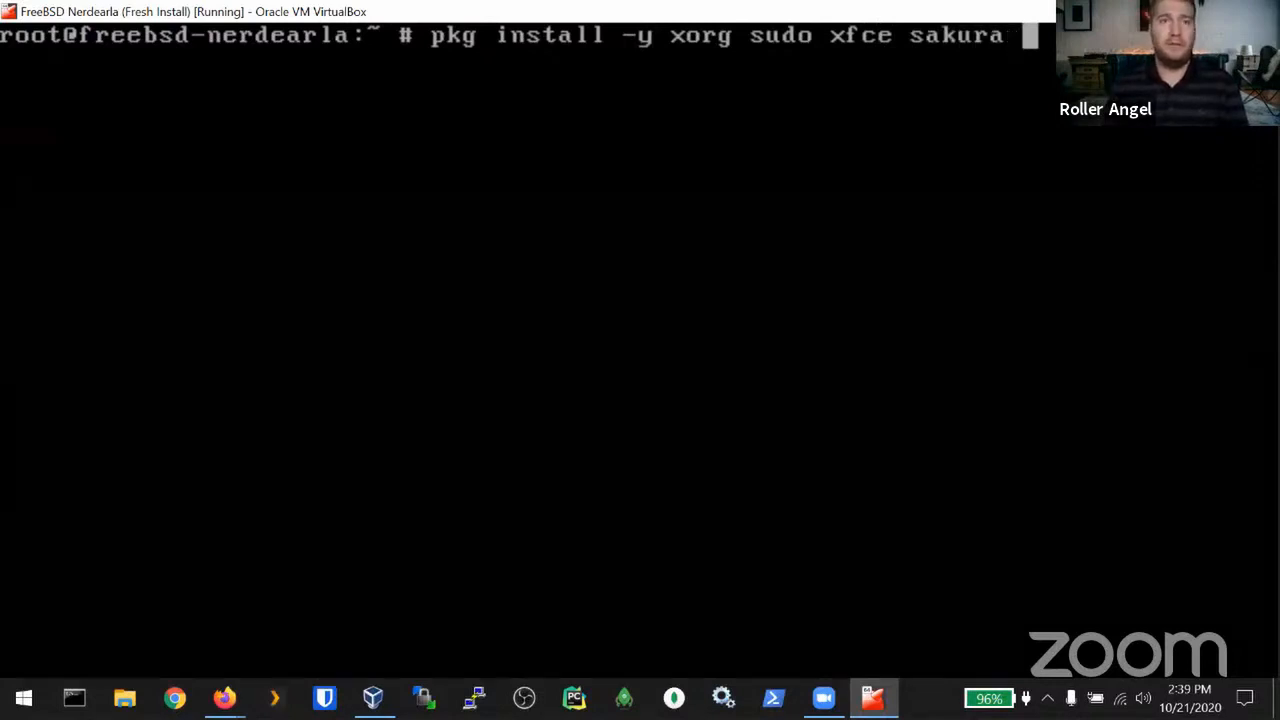
text( v)
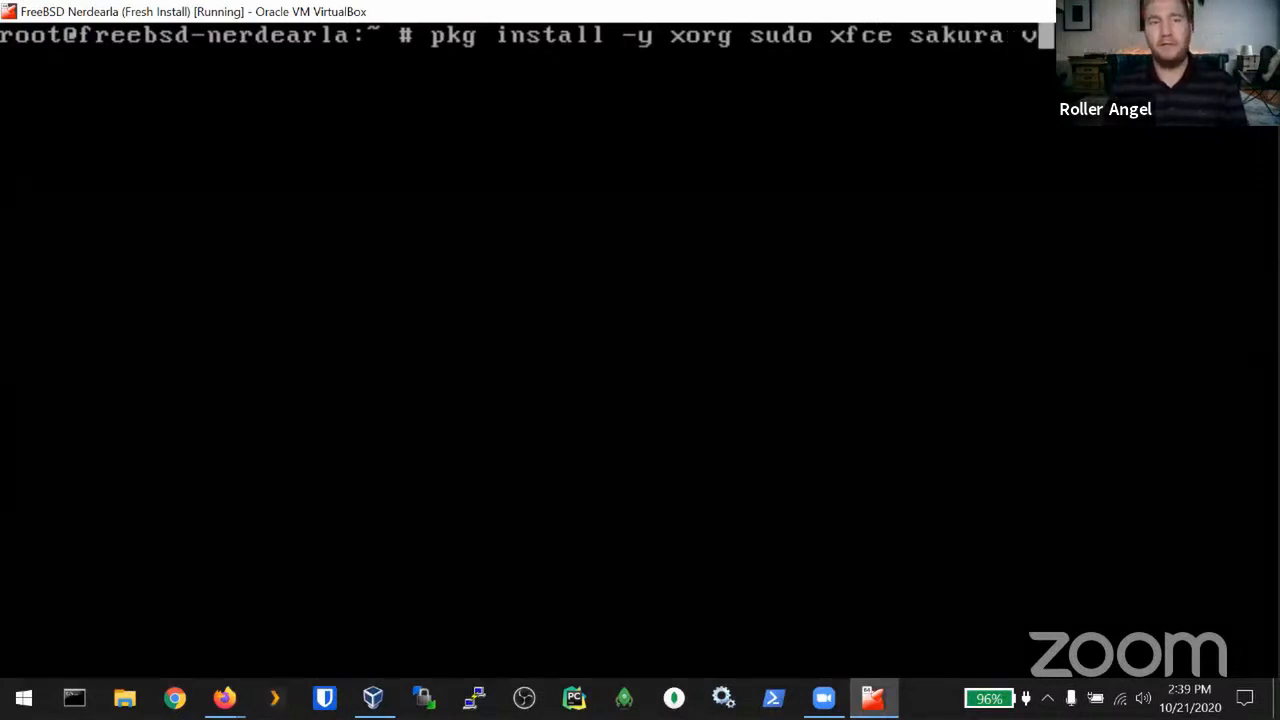
text(i)
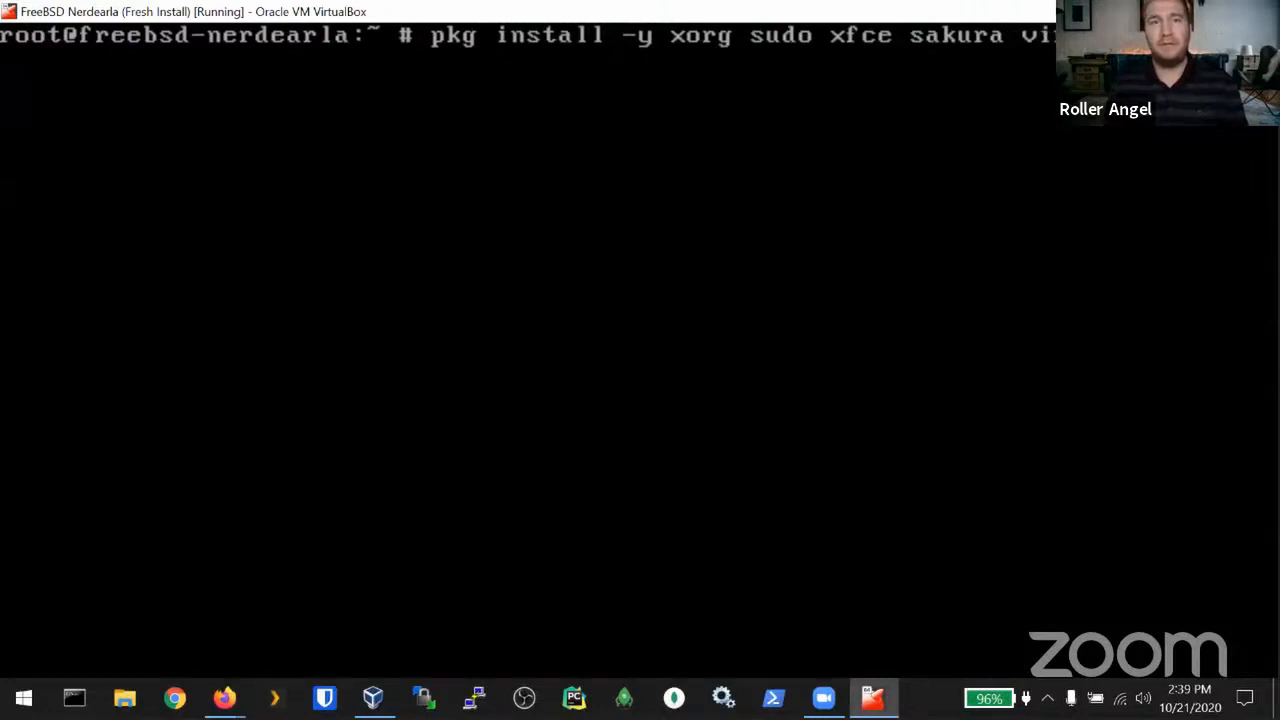
text(dditions)
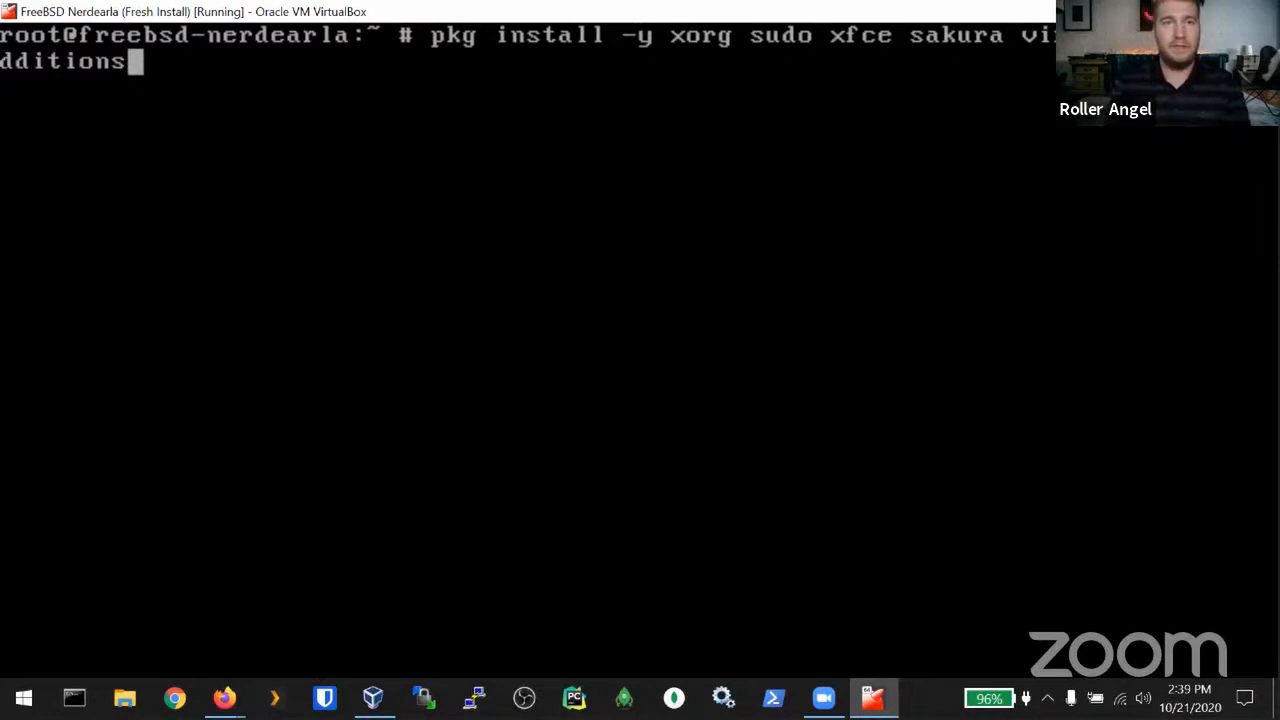
text(firefox )
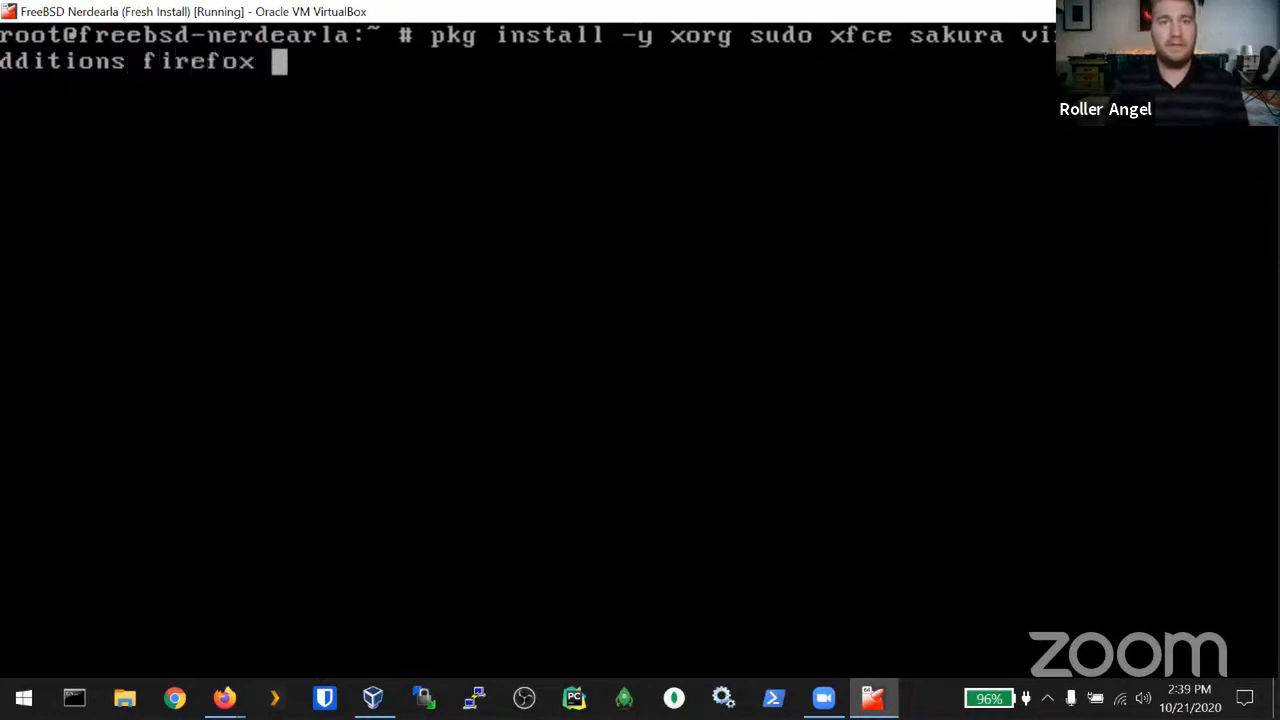
text(vim)
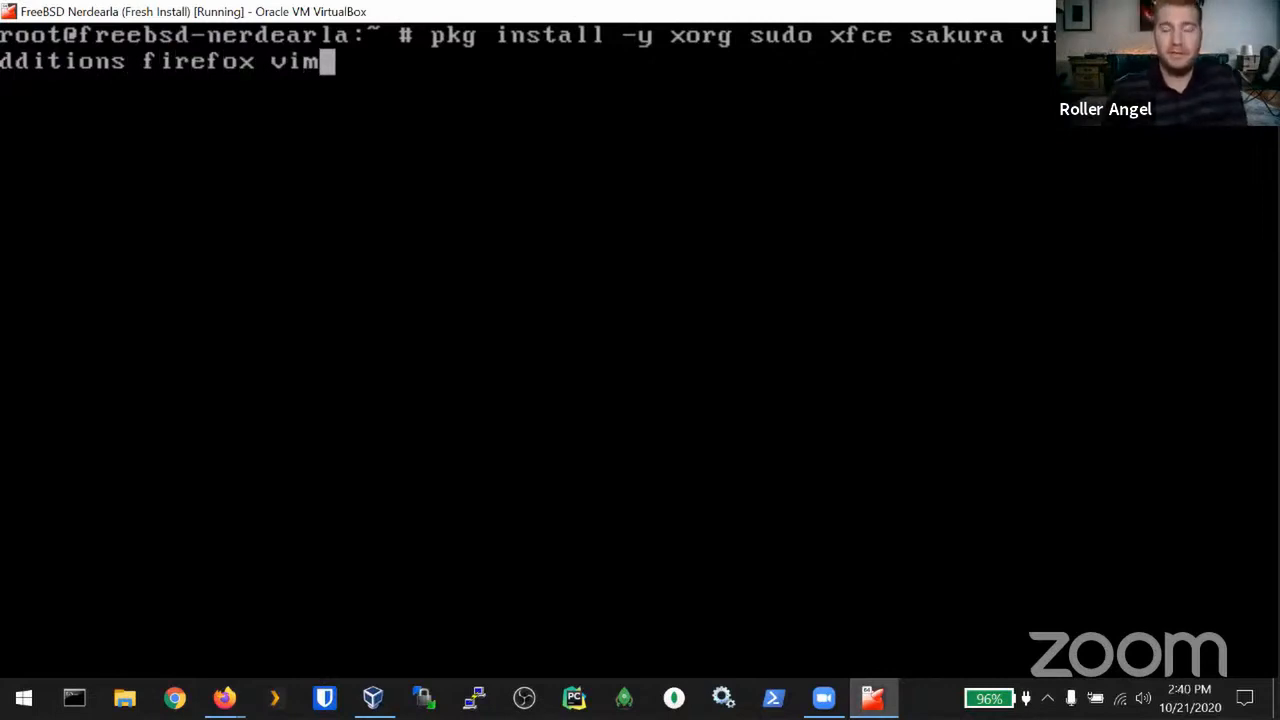
key(Return)
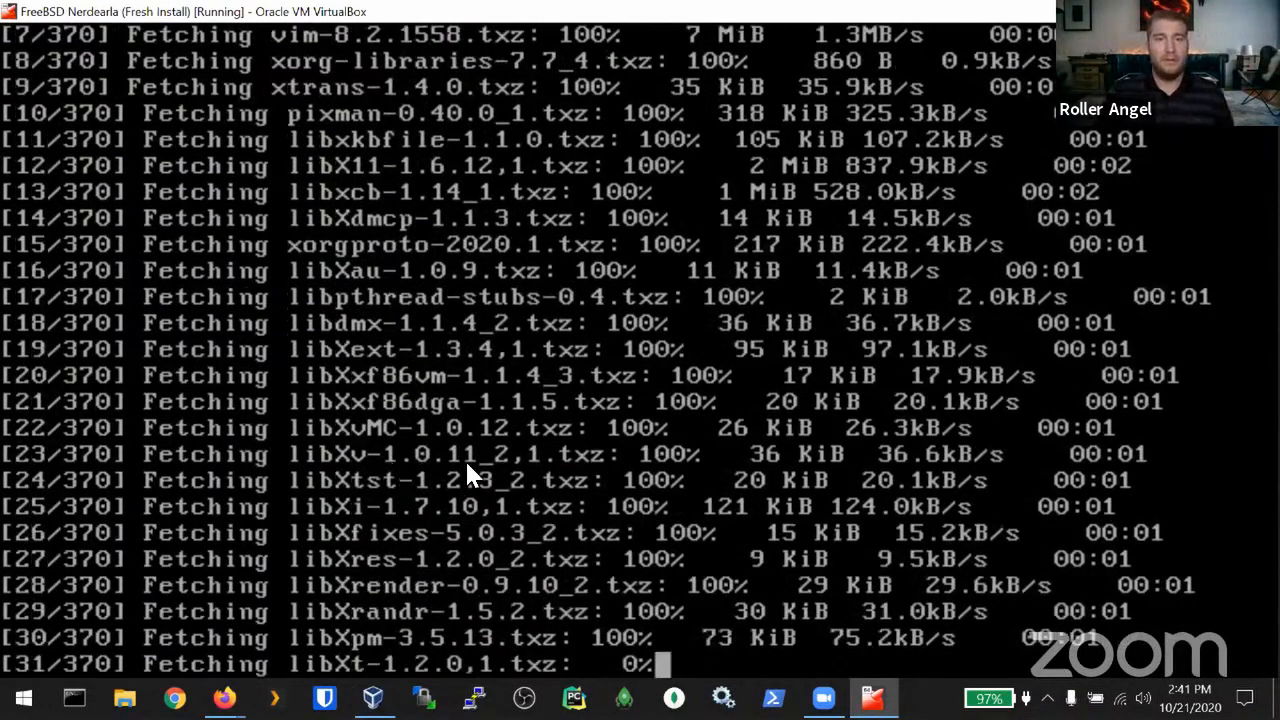
Step: Wait while pkg fetches the 370 packages, reaching 45 of 370
mouse_move(373, 697)
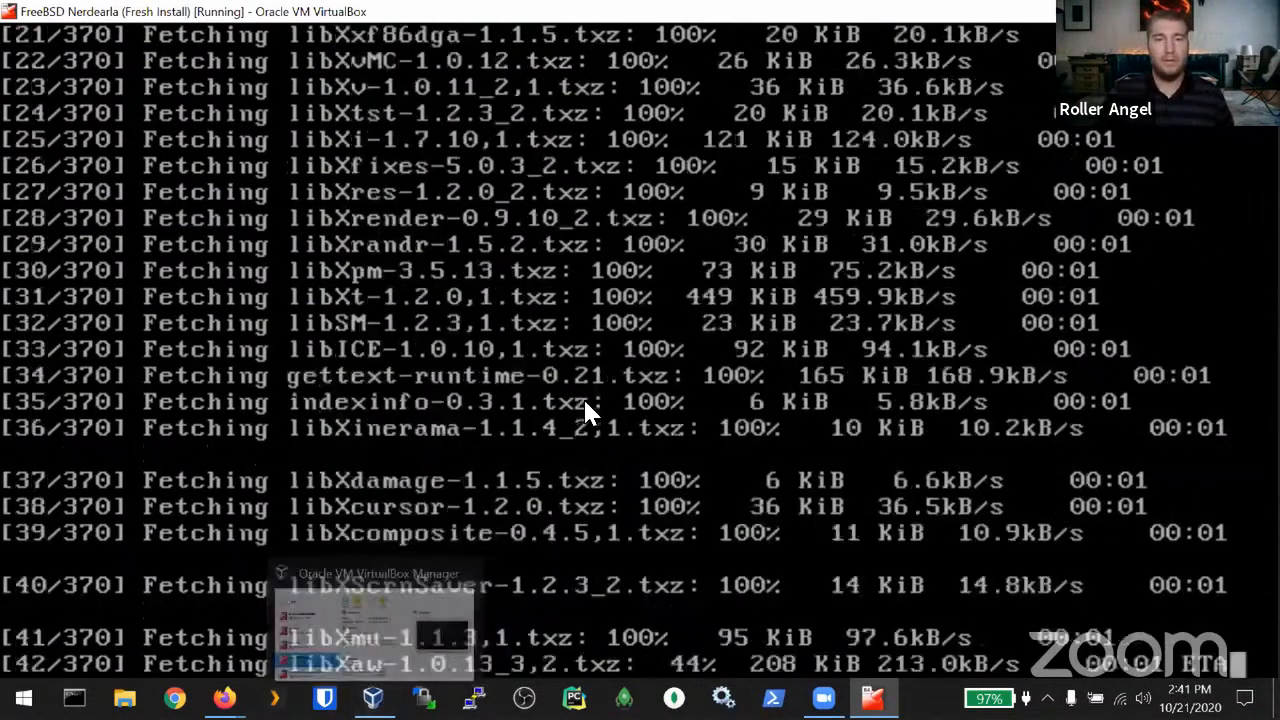
Step: Start FreeBSD Nerdearla Clone from the Manager and switch it to scaled mode
click(350, 640)
click(377, 497)
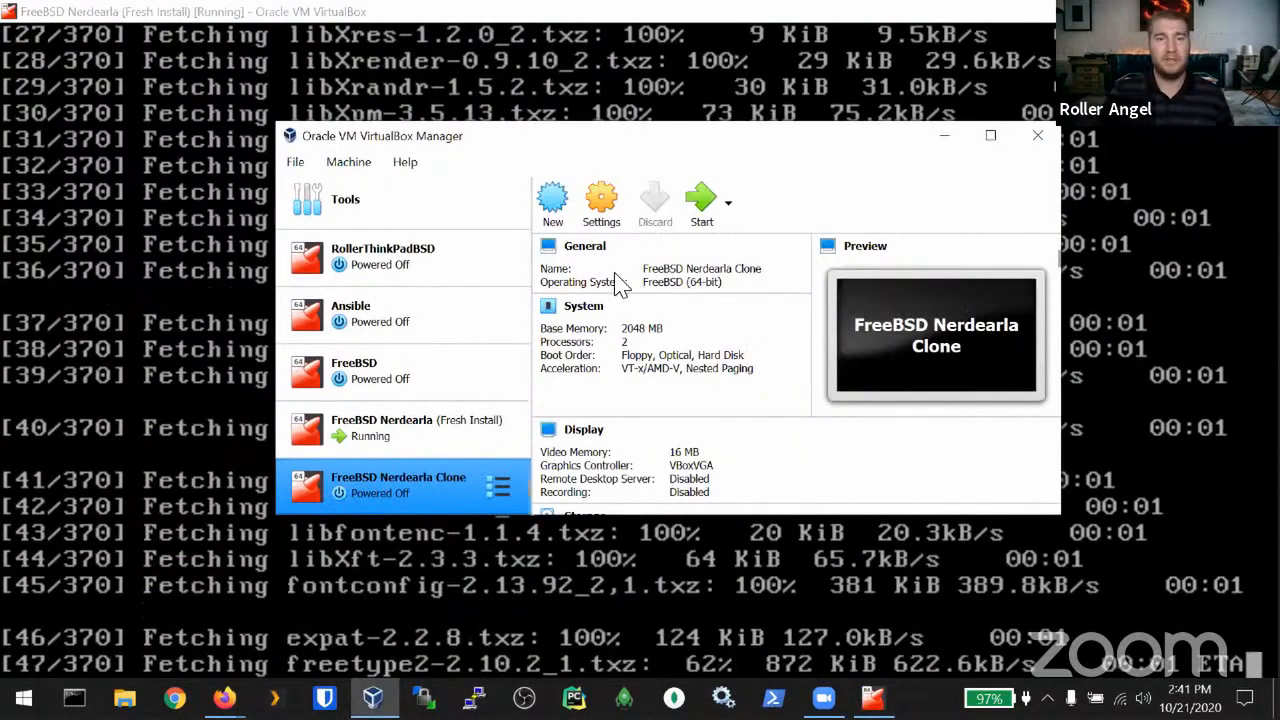
click(701, 204)
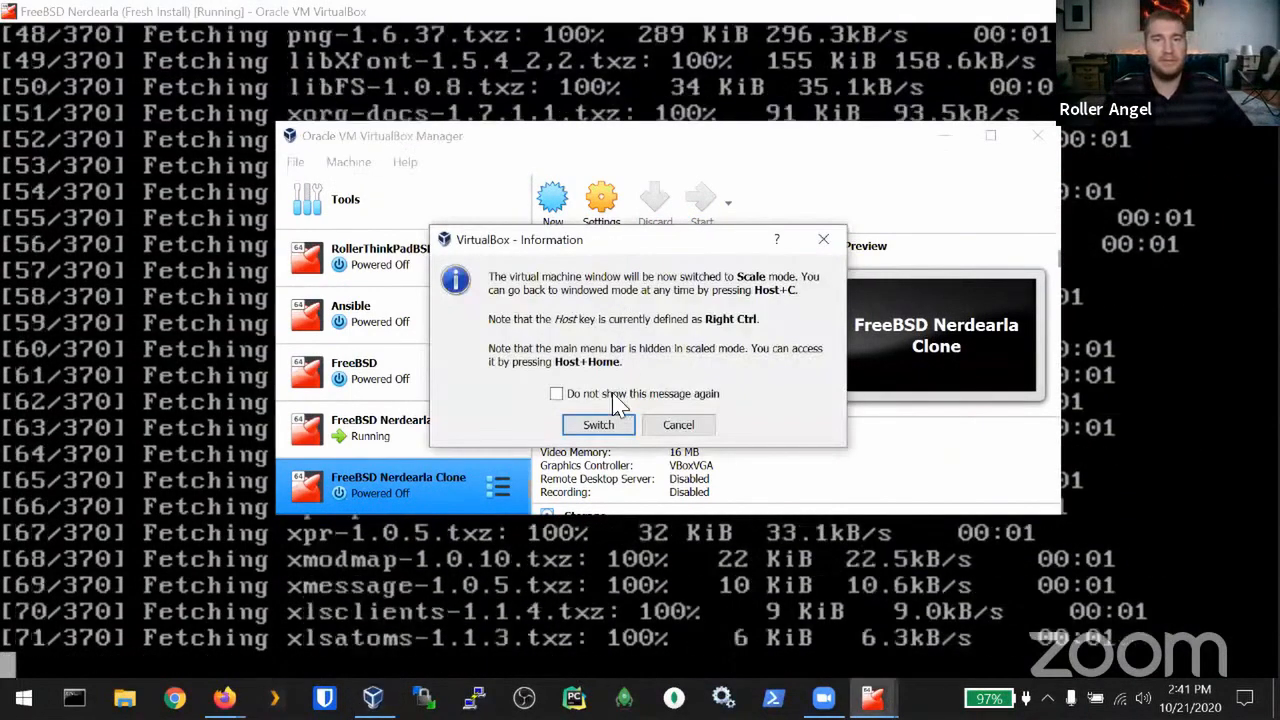
click(599, 425)
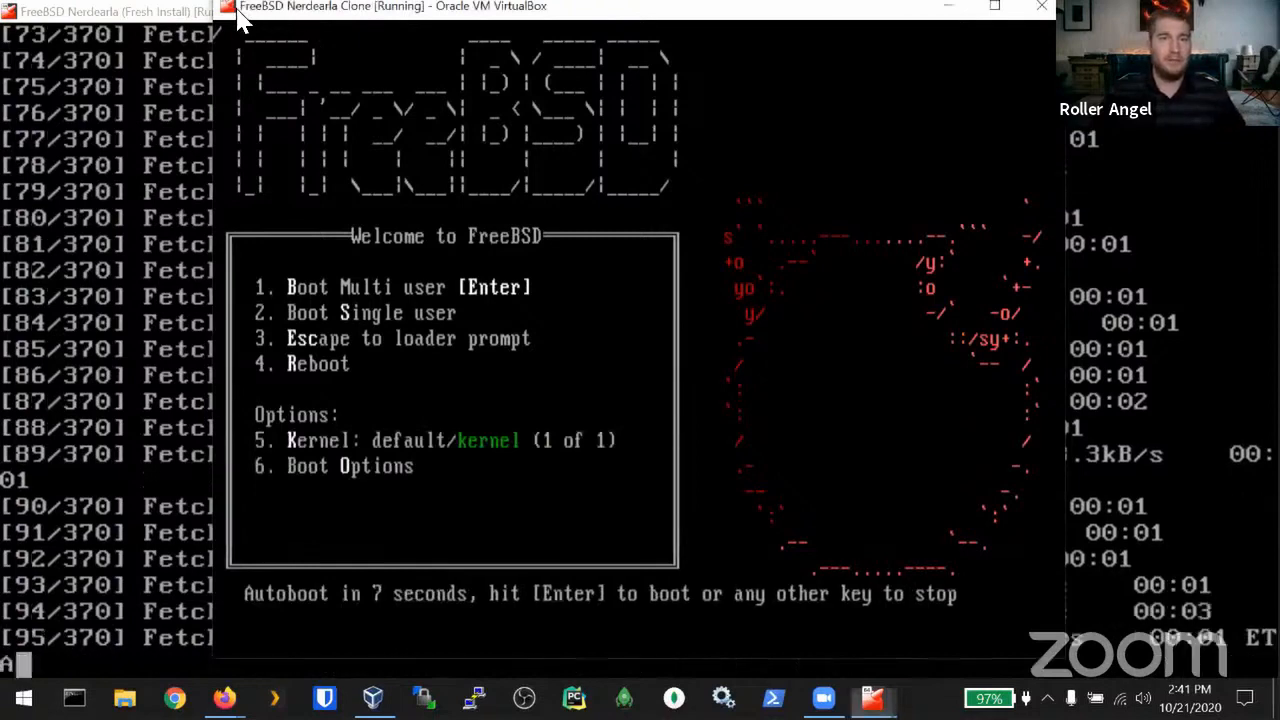
Step: Let the clone finish booting, then log in as root with the password
drag(240, 22, 187, 32)
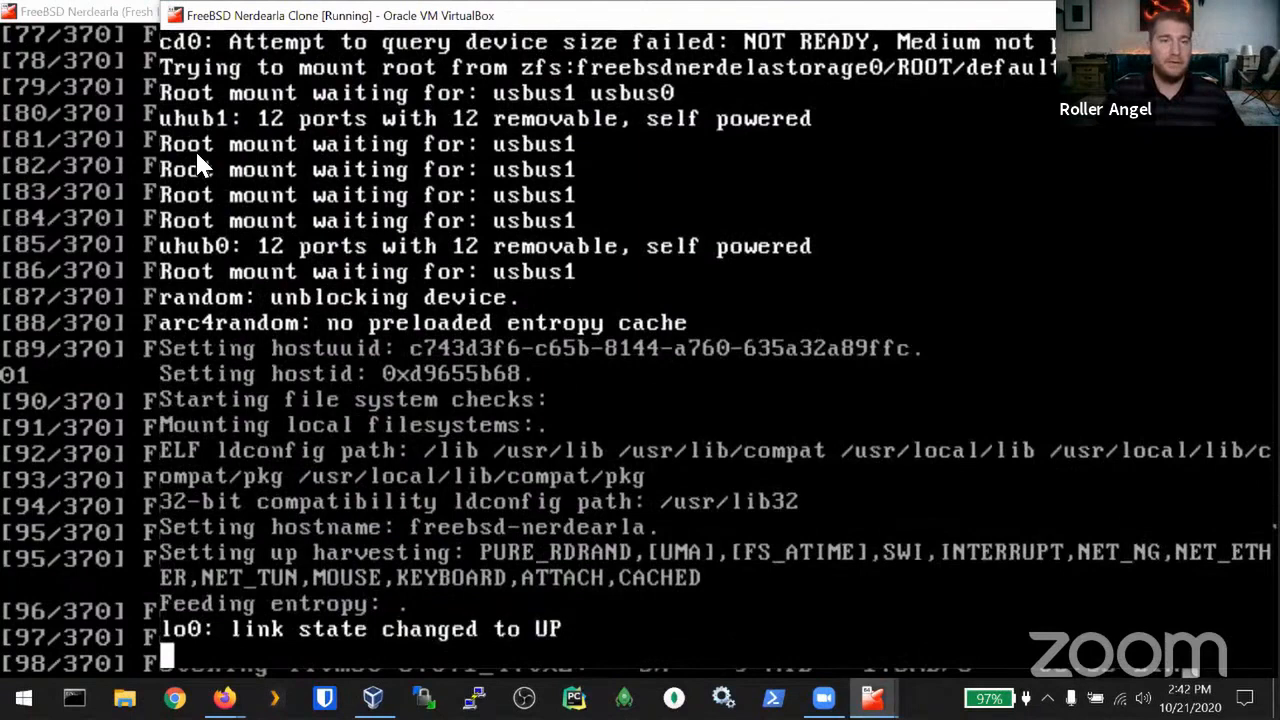
drag(218, 22, 198, 23)
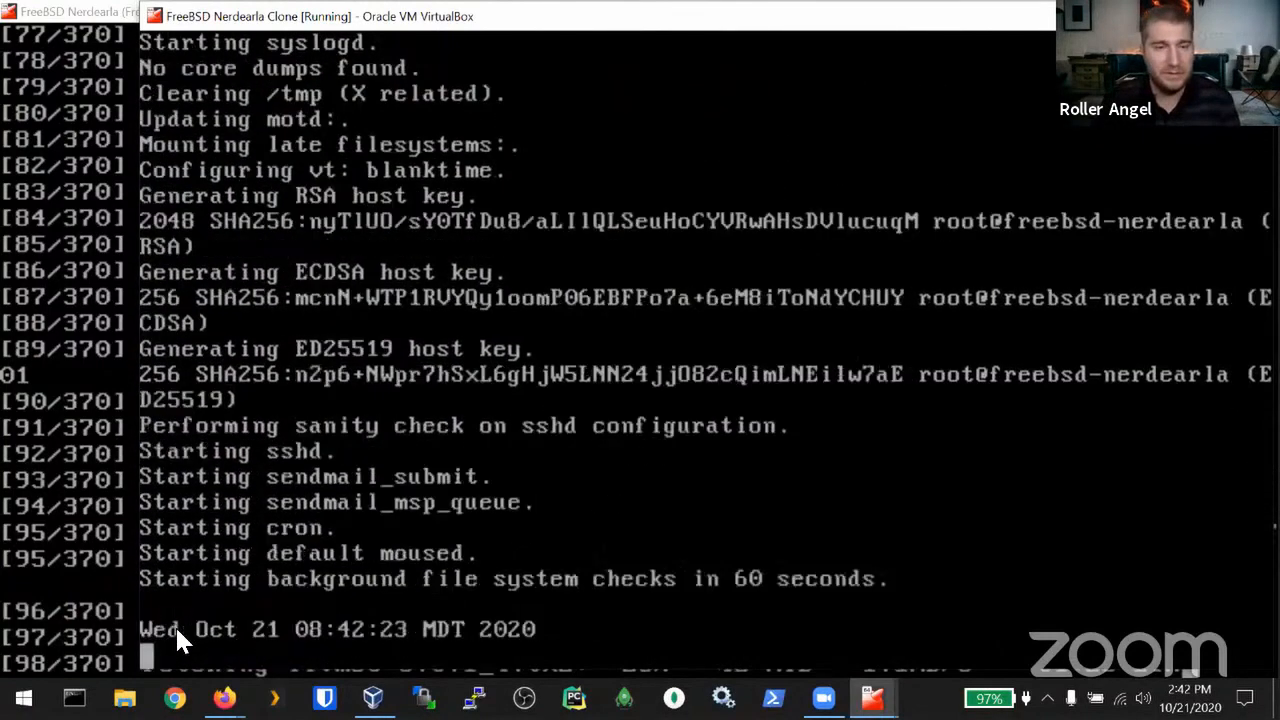
text(root)
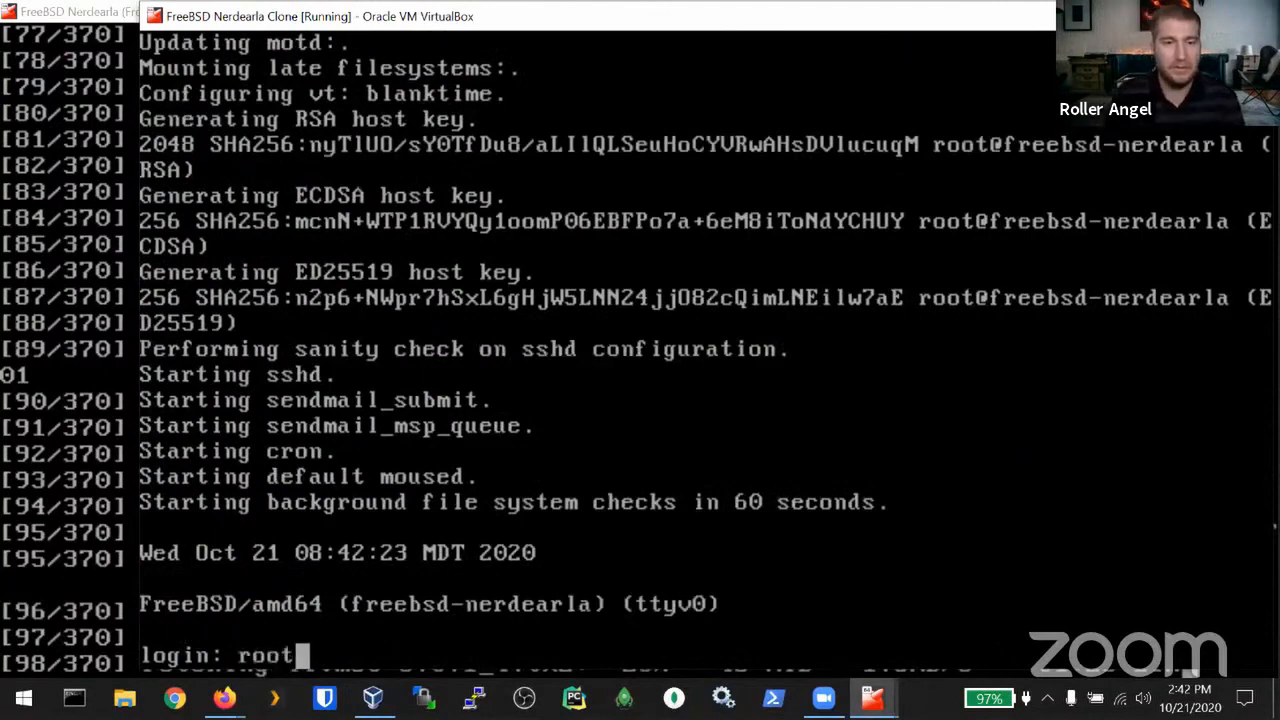
key(Return)
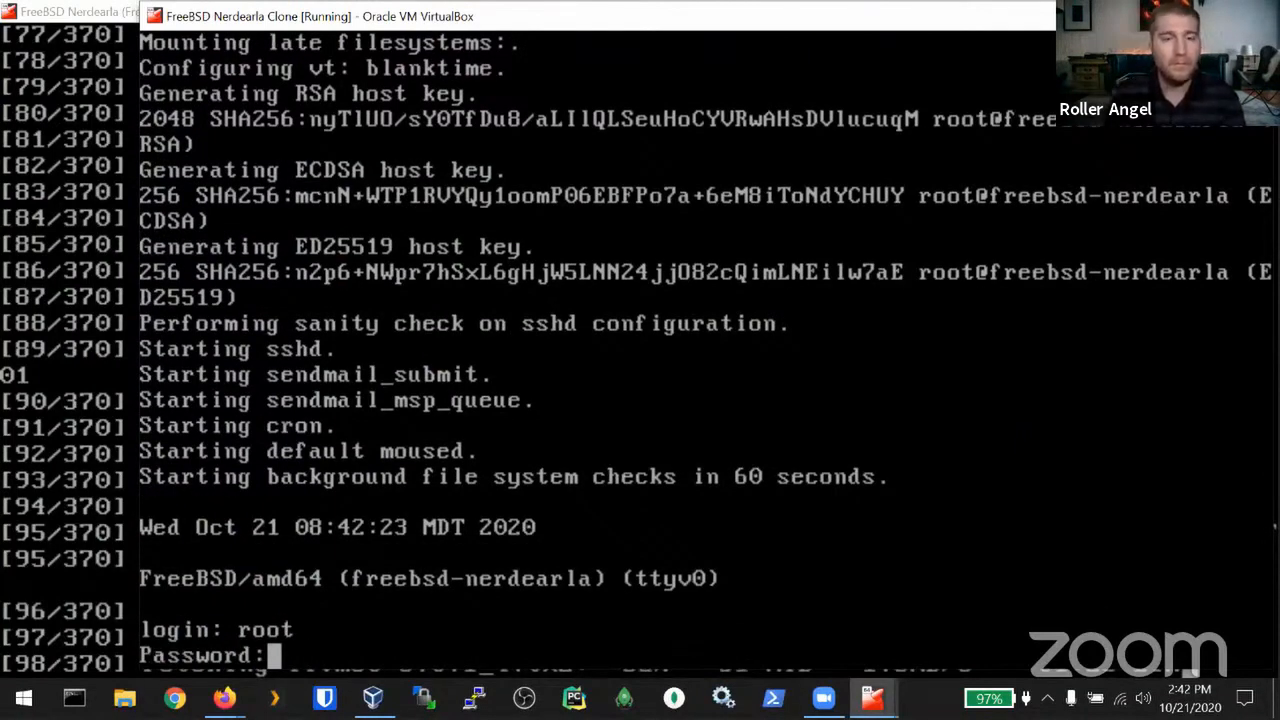
key(Return)
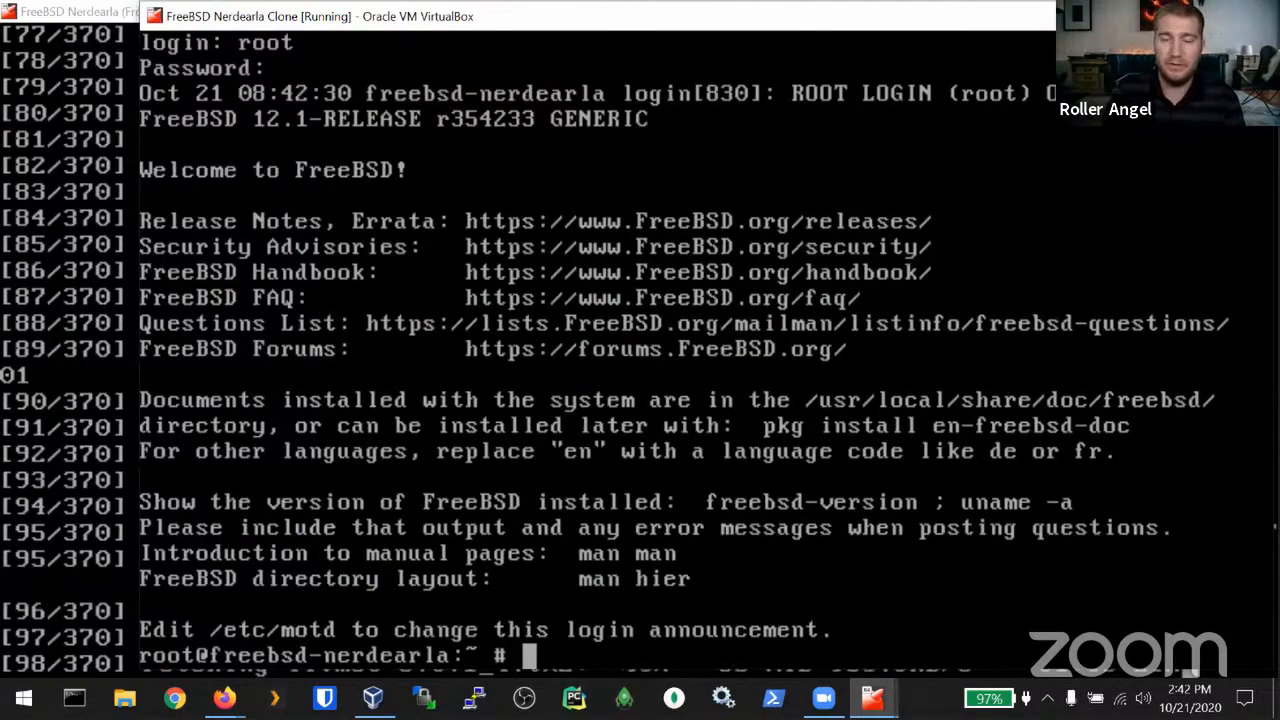
Step: Scroll back to the start of the clone's boot log, then clear the console
key(Page_Up)
key(Page_Up)
key(Page_Up)
key(Page_Up)
key(Page_Up)
key(Page_Up)
key(Page_Up)
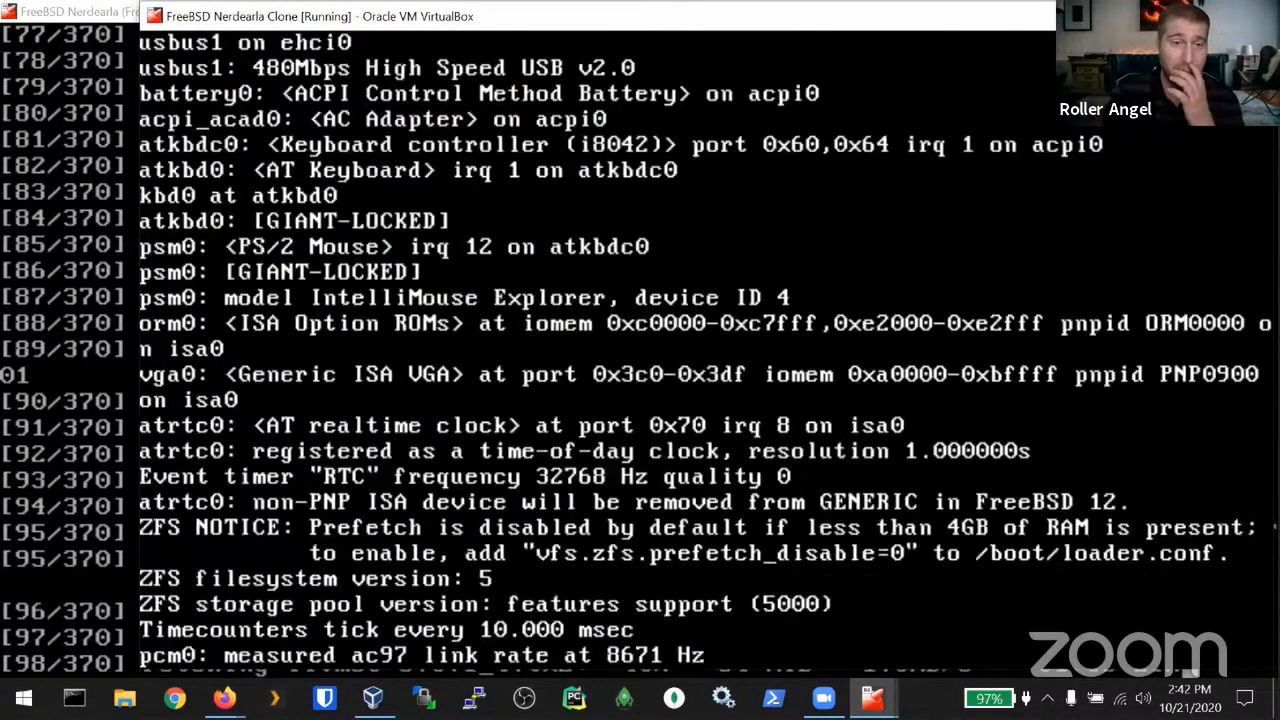
key(Up)
key(Up)
key(Up)
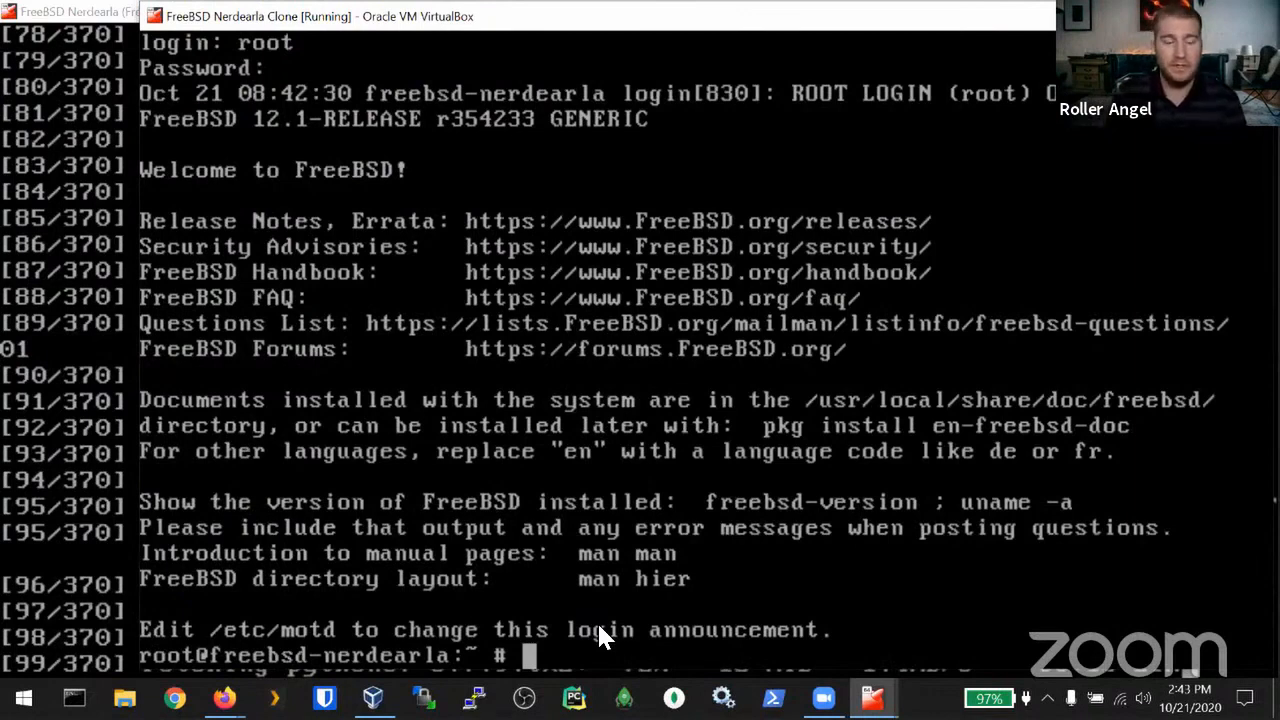
key(ctrl+l)
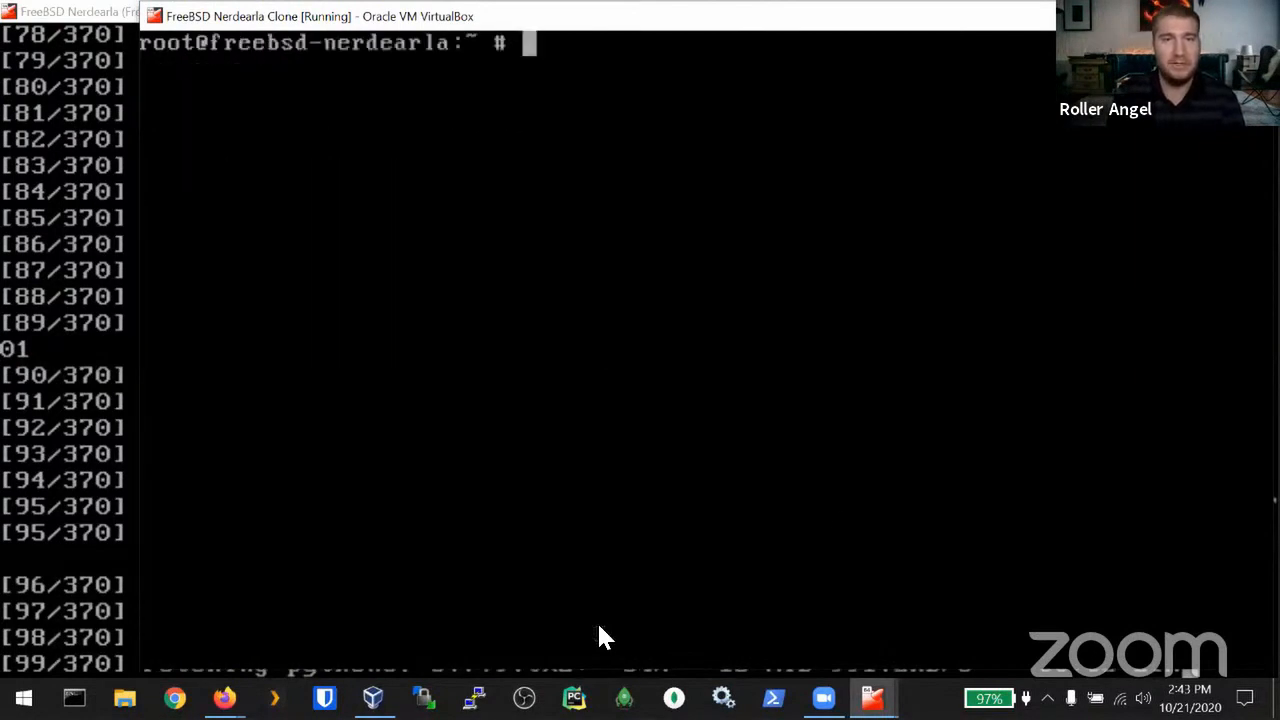
Step: Run dmesg, then rerun it as dmesg | less to view the kernel messages in a pager
text(dmesg)
key(Return)
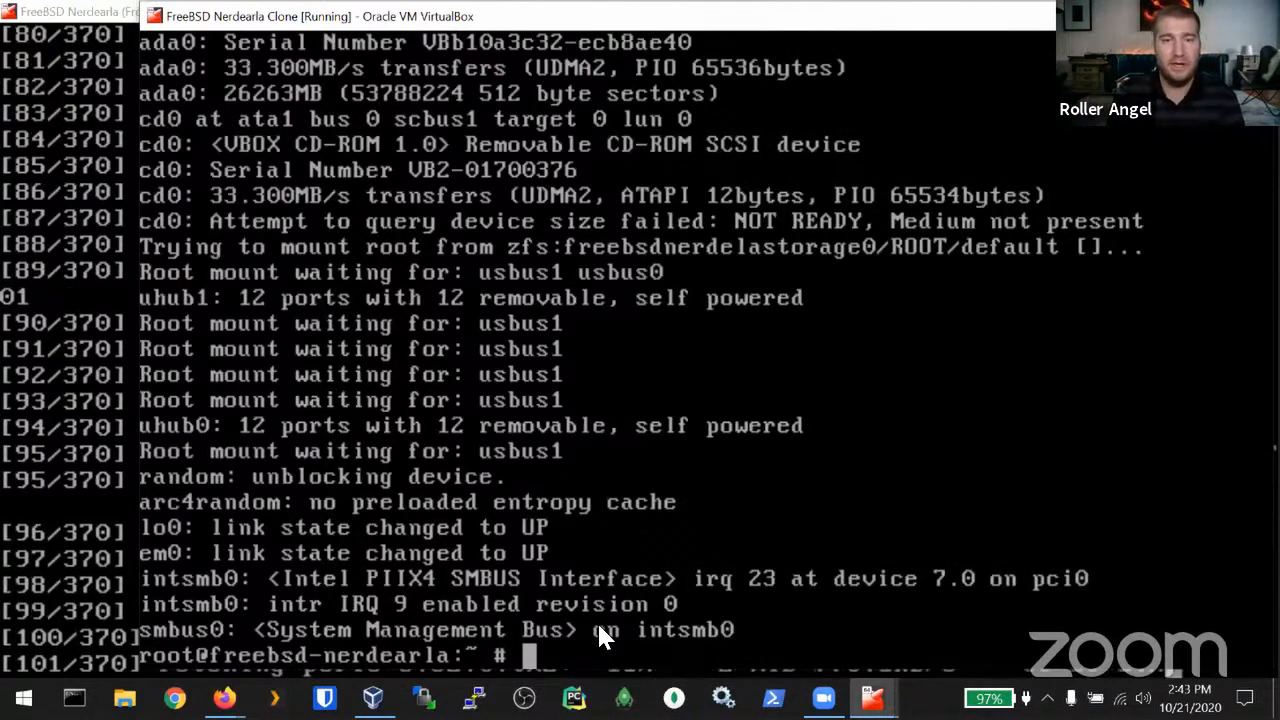
key(Up)
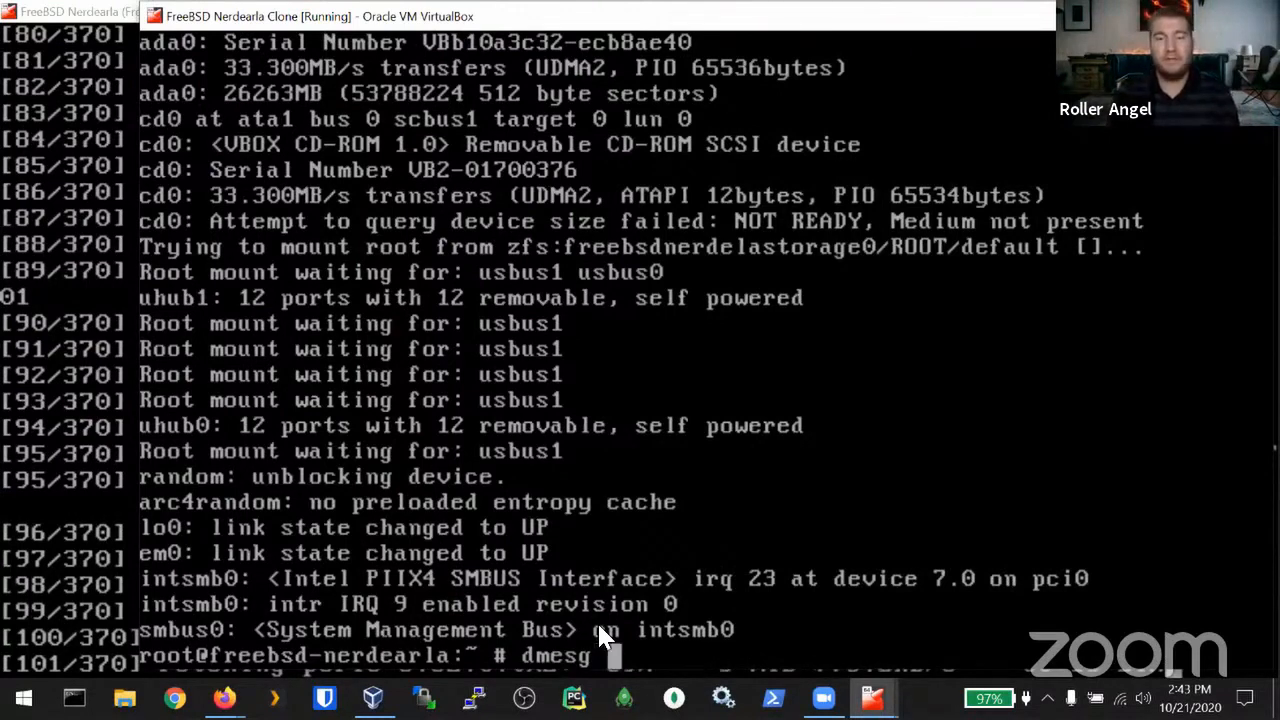
text(|)
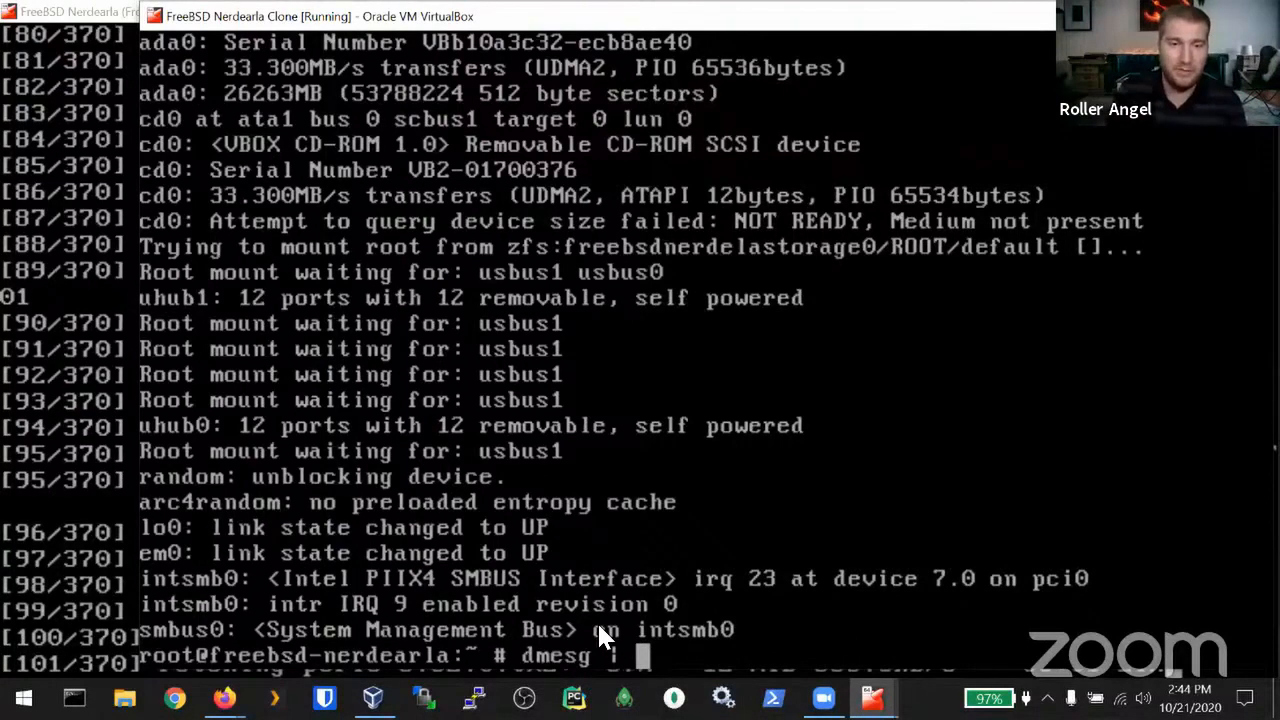
text(less)
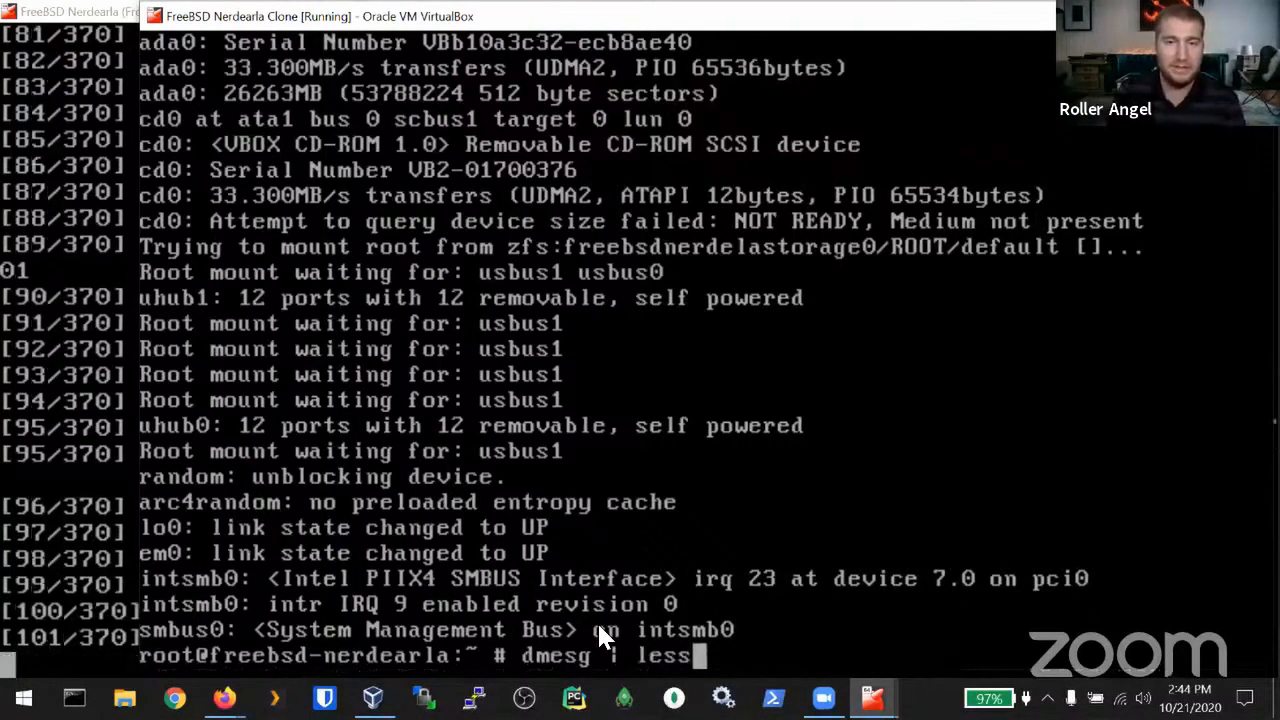
key(Return)
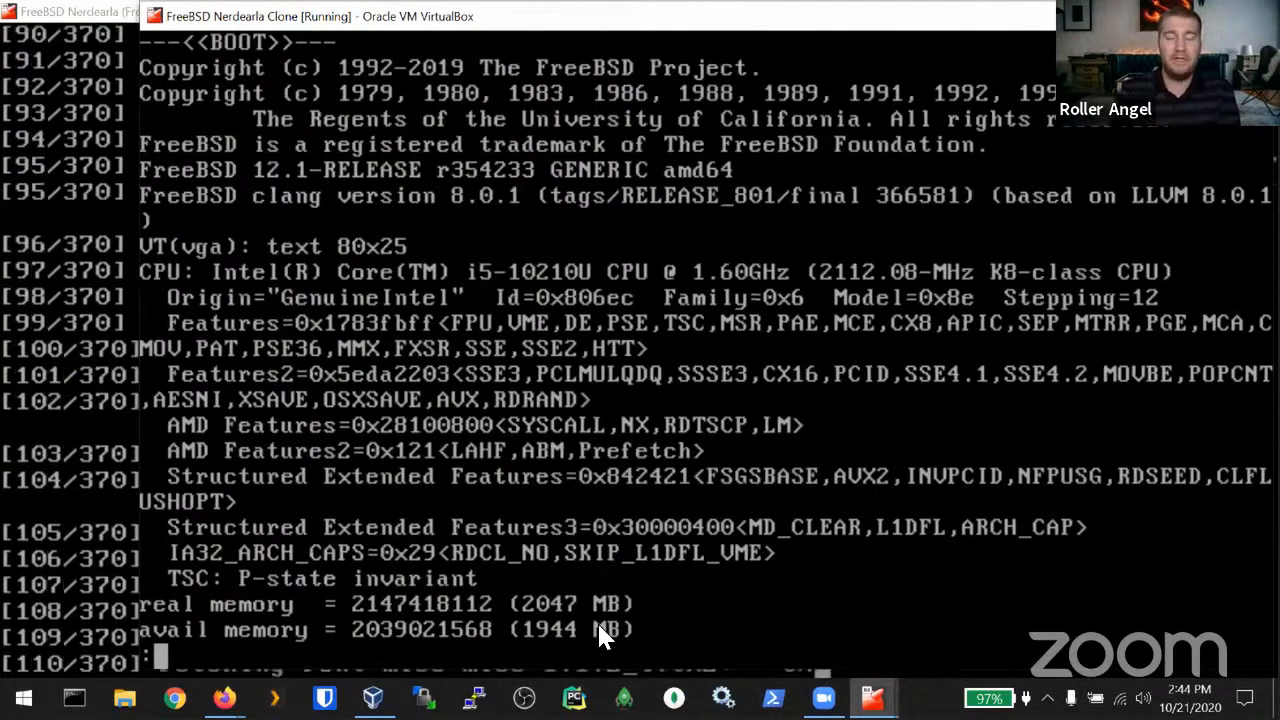
Step: Page forward and back through the kernel messages, quit less and clear the screen
key(space)
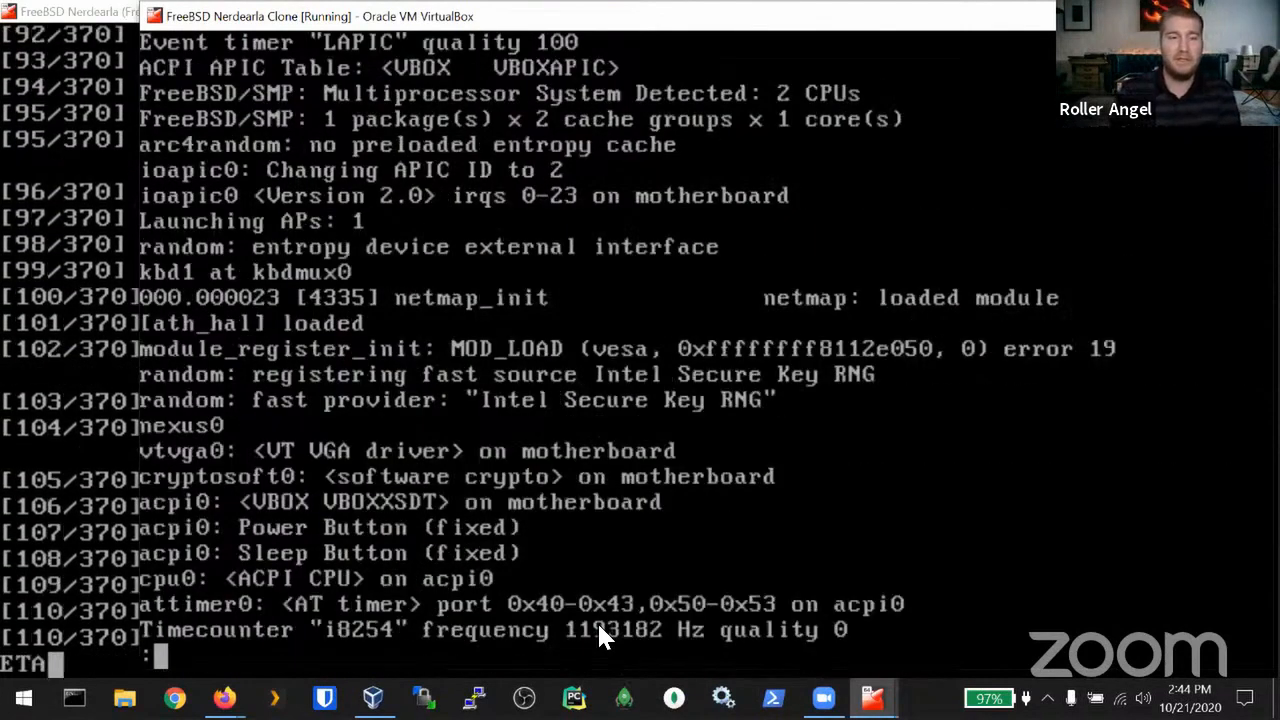
key(b)
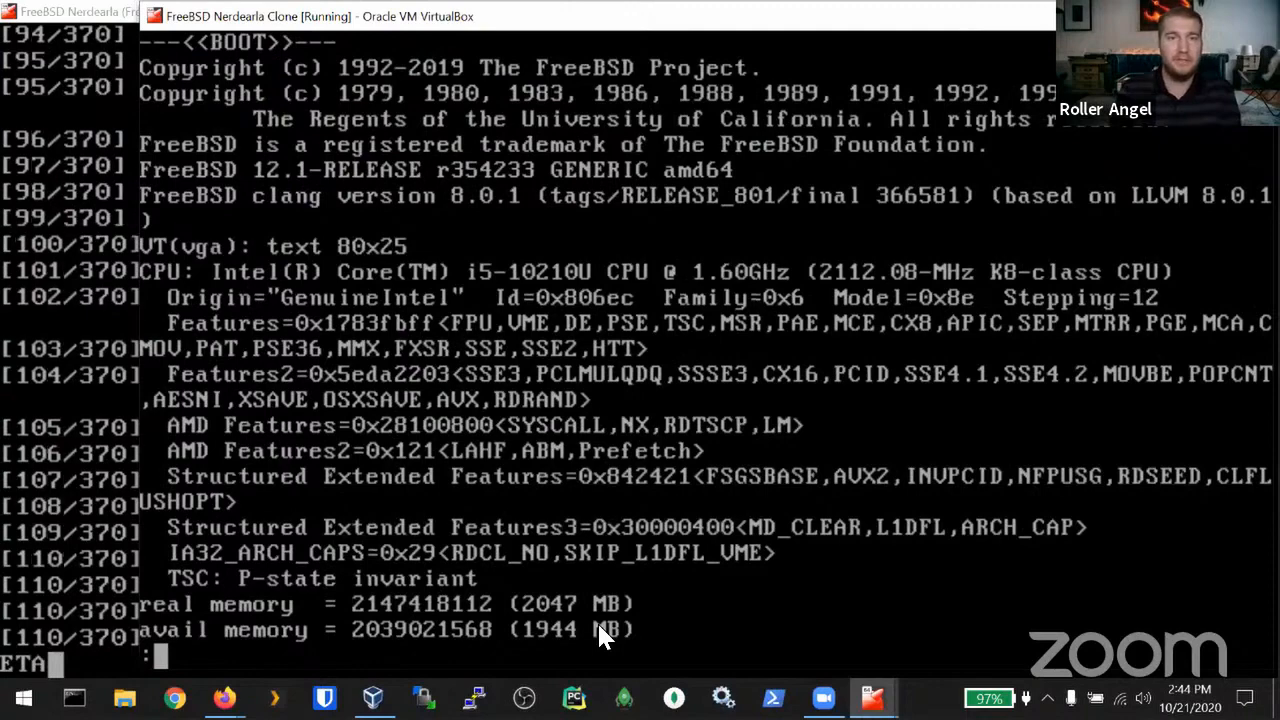
key(Down)
key(Down)
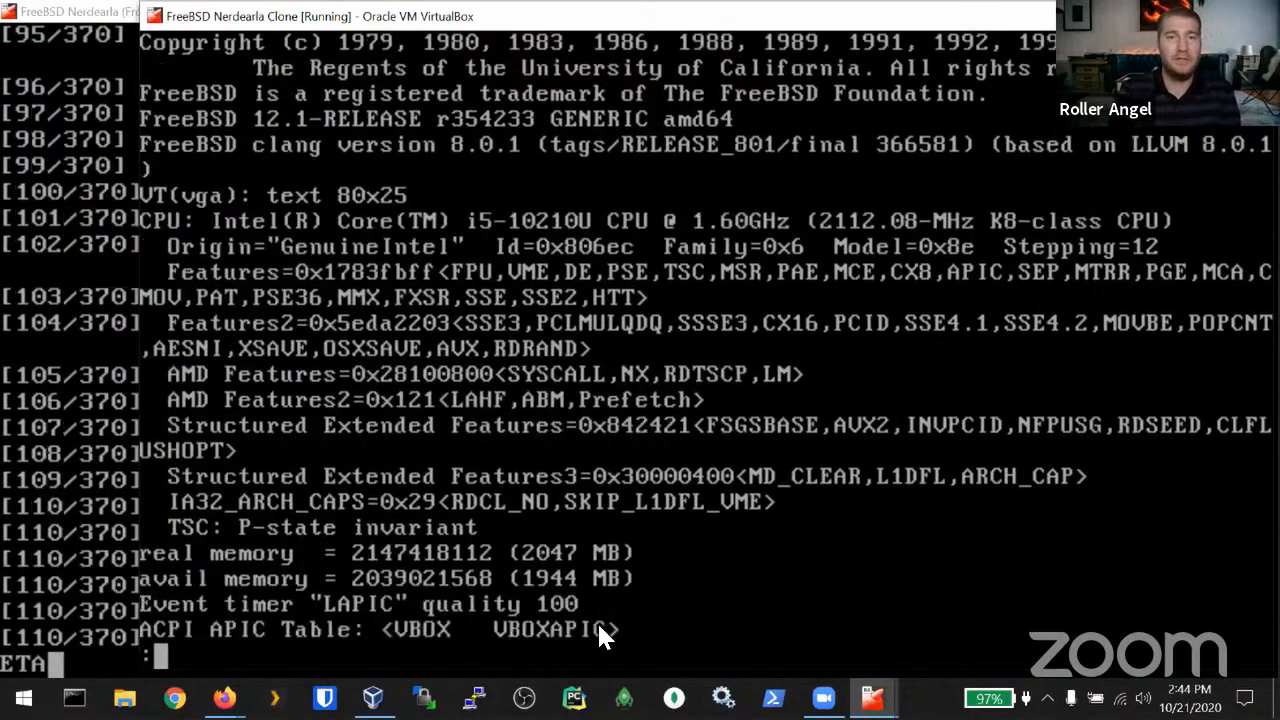
key(space)
key(space)
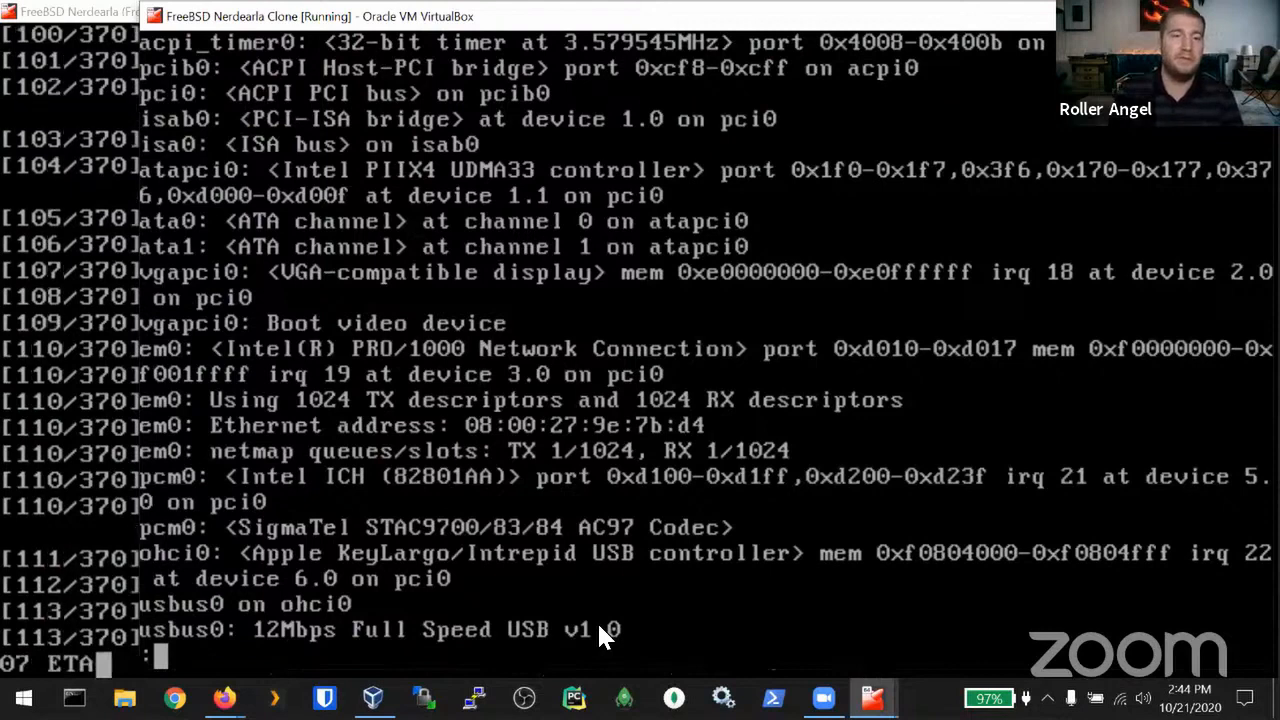
key(q)
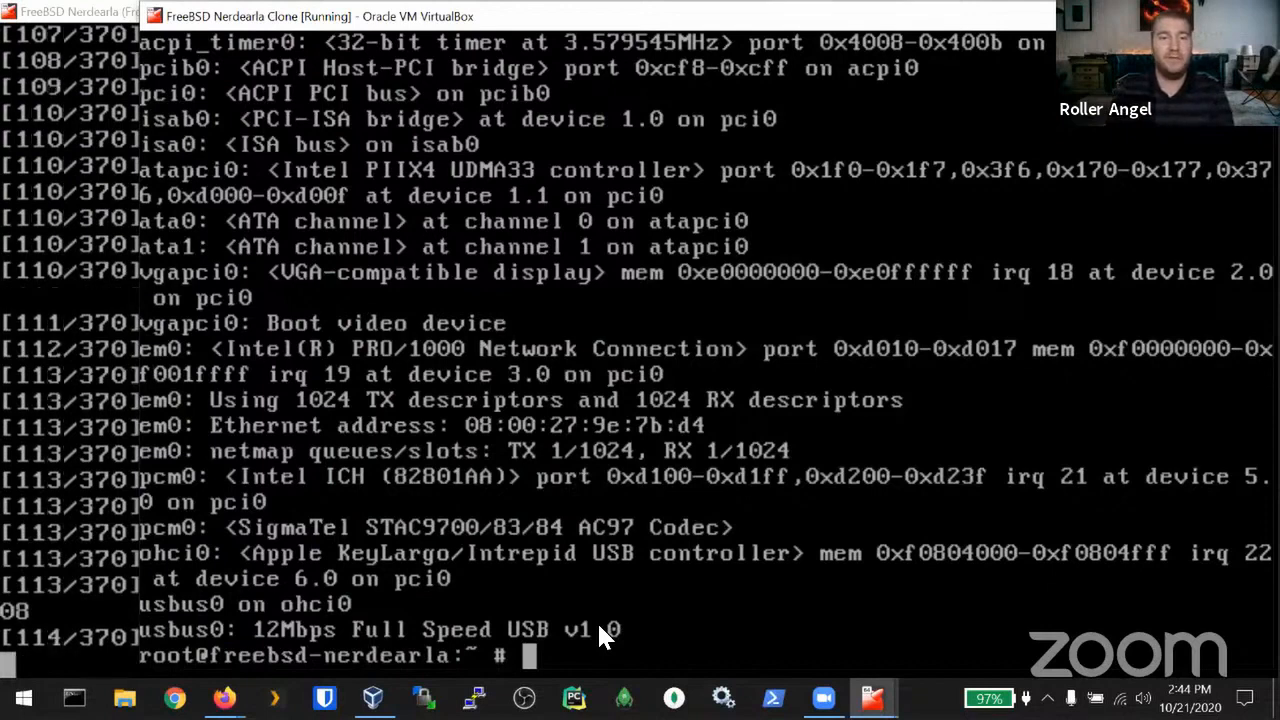
key(ctrl+l)
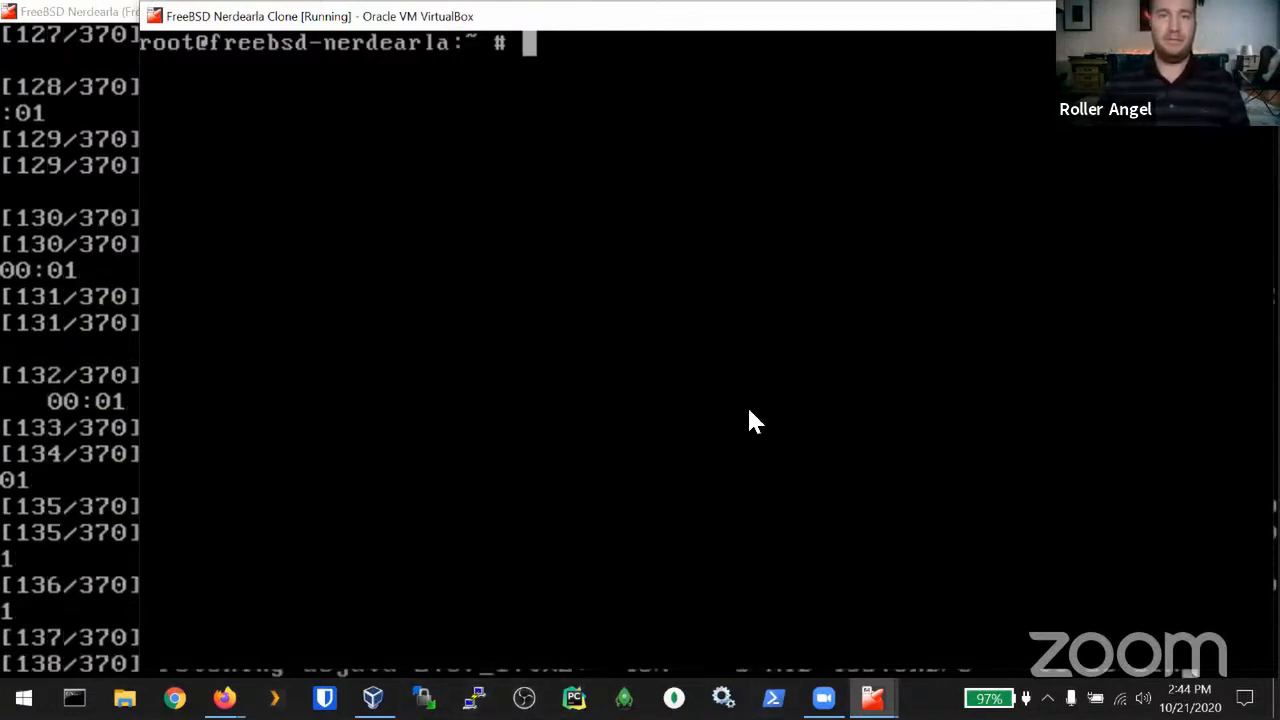
text(pkg install)
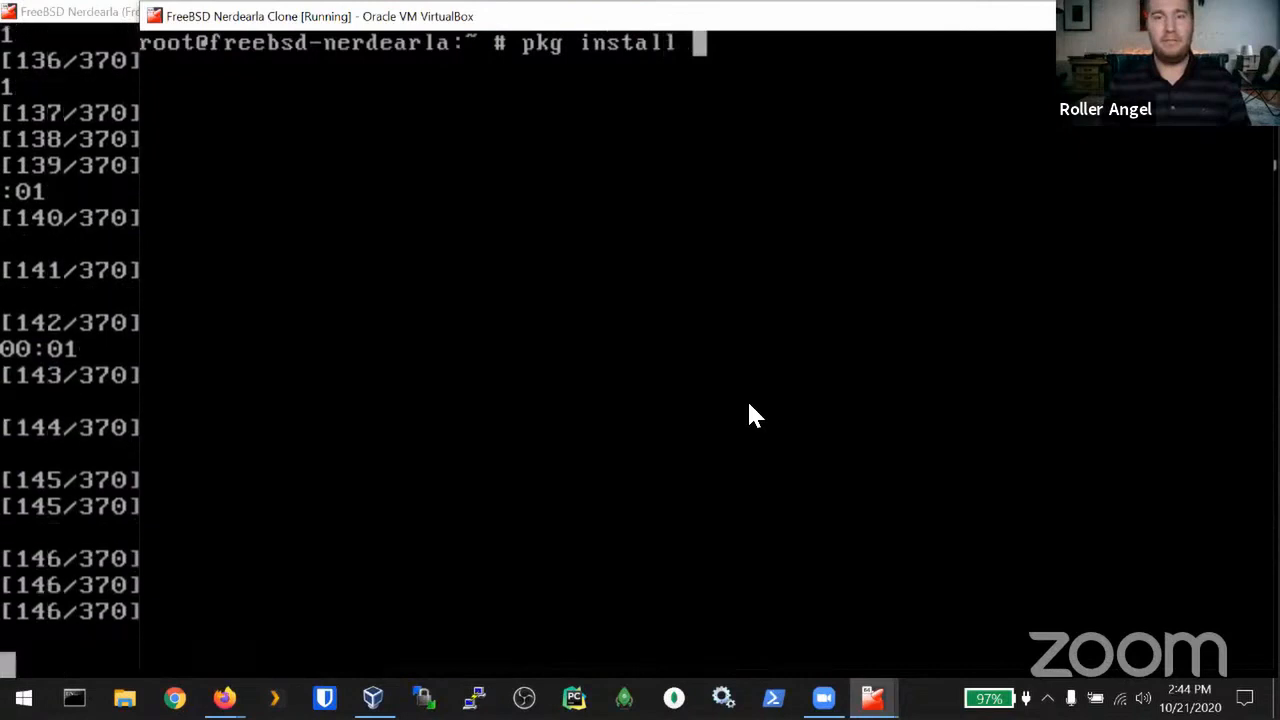
key(Home)
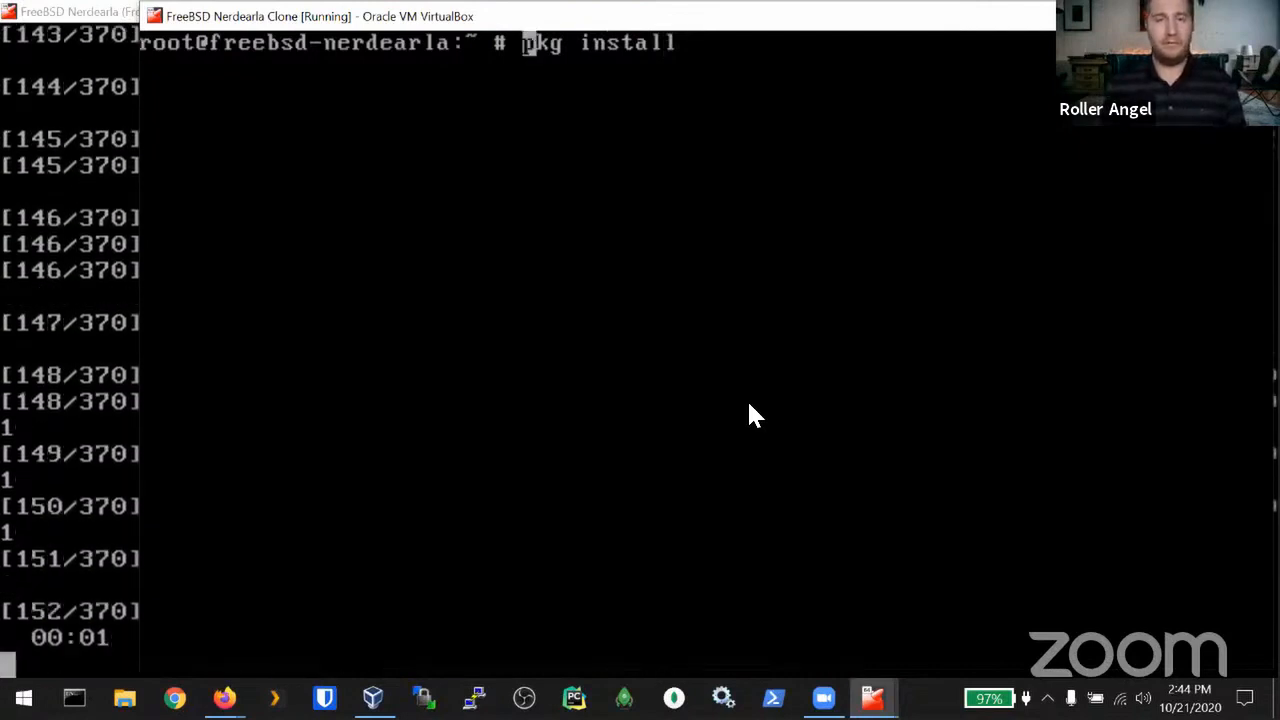
key(Right)
key(Right)
key(Right)
key(Right)
key(Right)
key(Right)
key(Right)
key(Right)
key(Right)
key(Right)
key(Right)
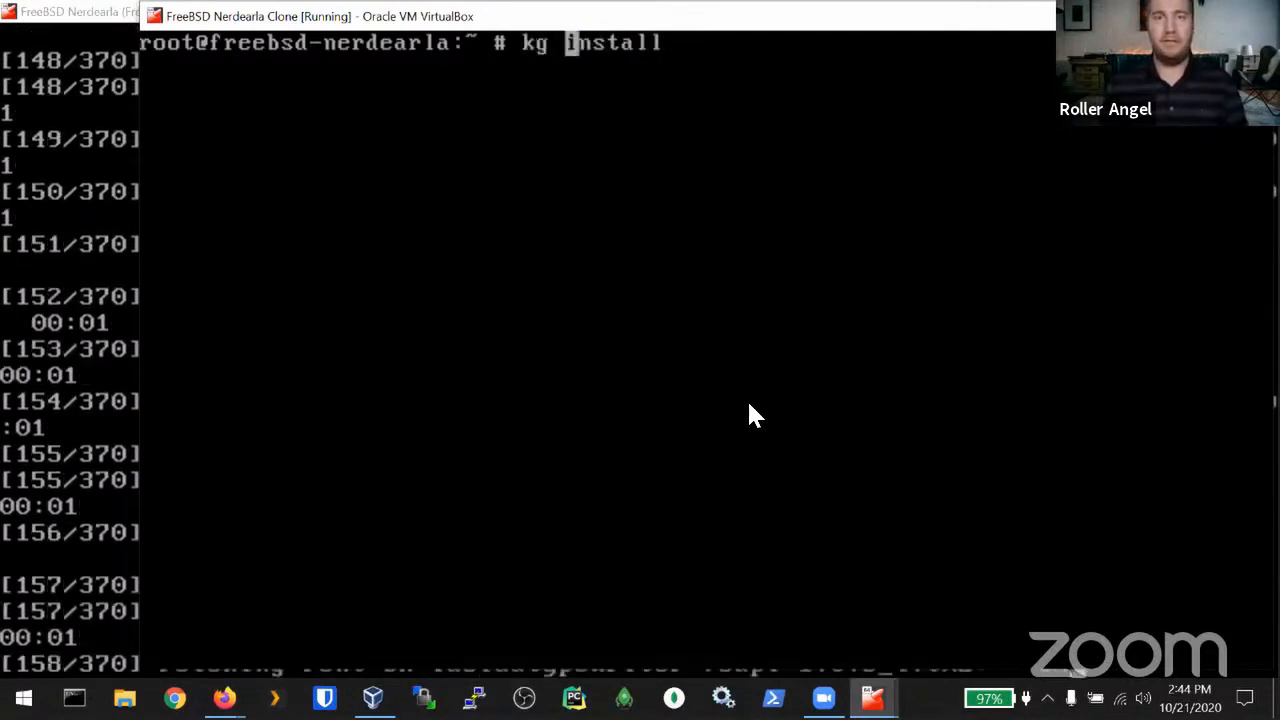
text(-y)
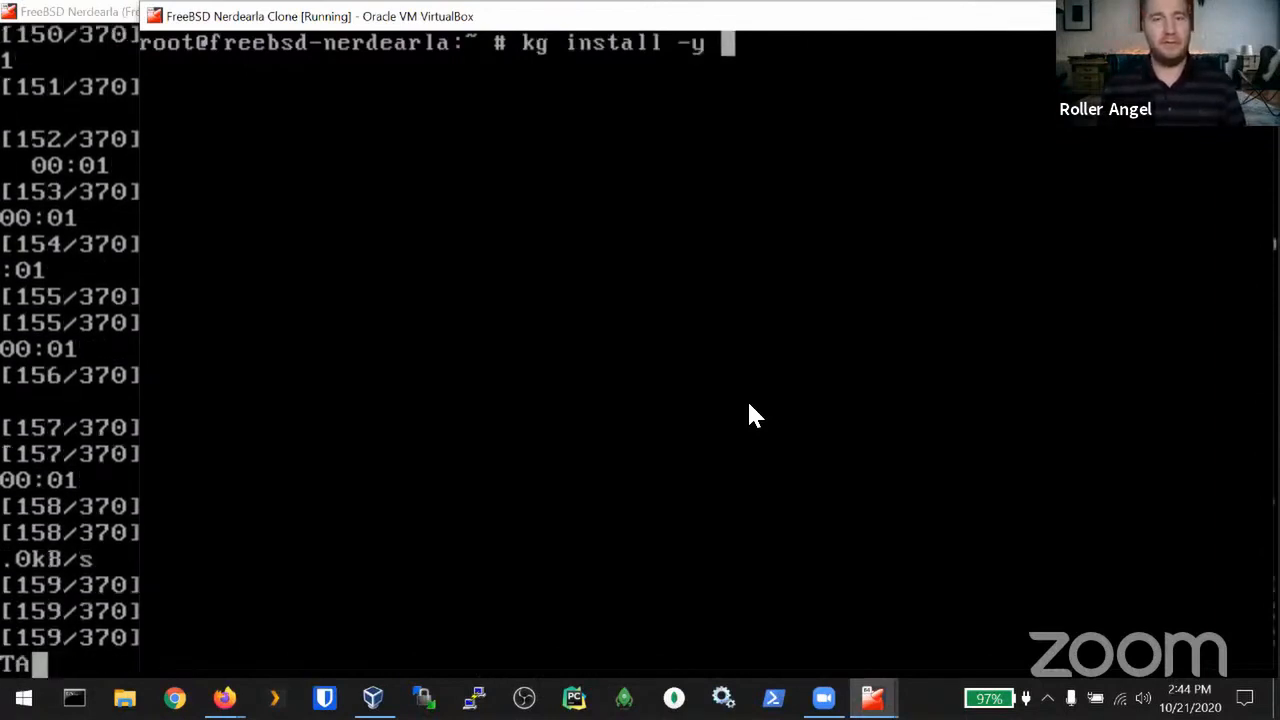
key(Home)
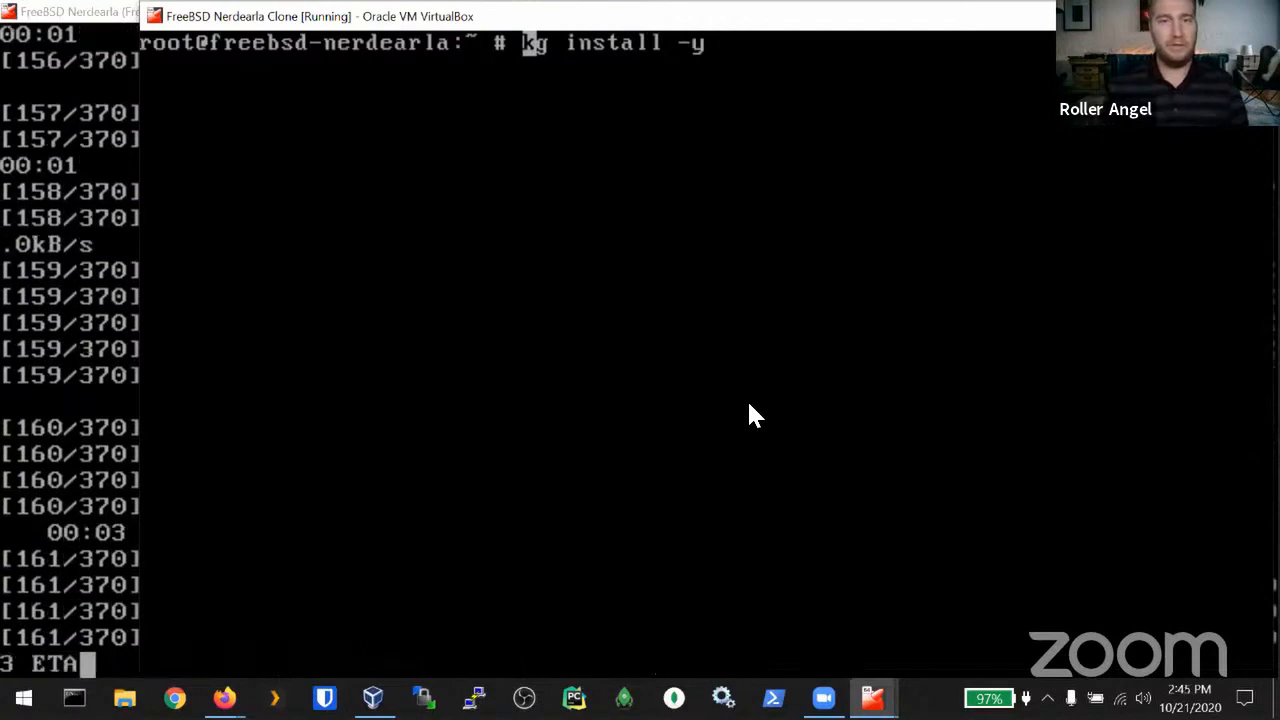
key(ctrl+k)
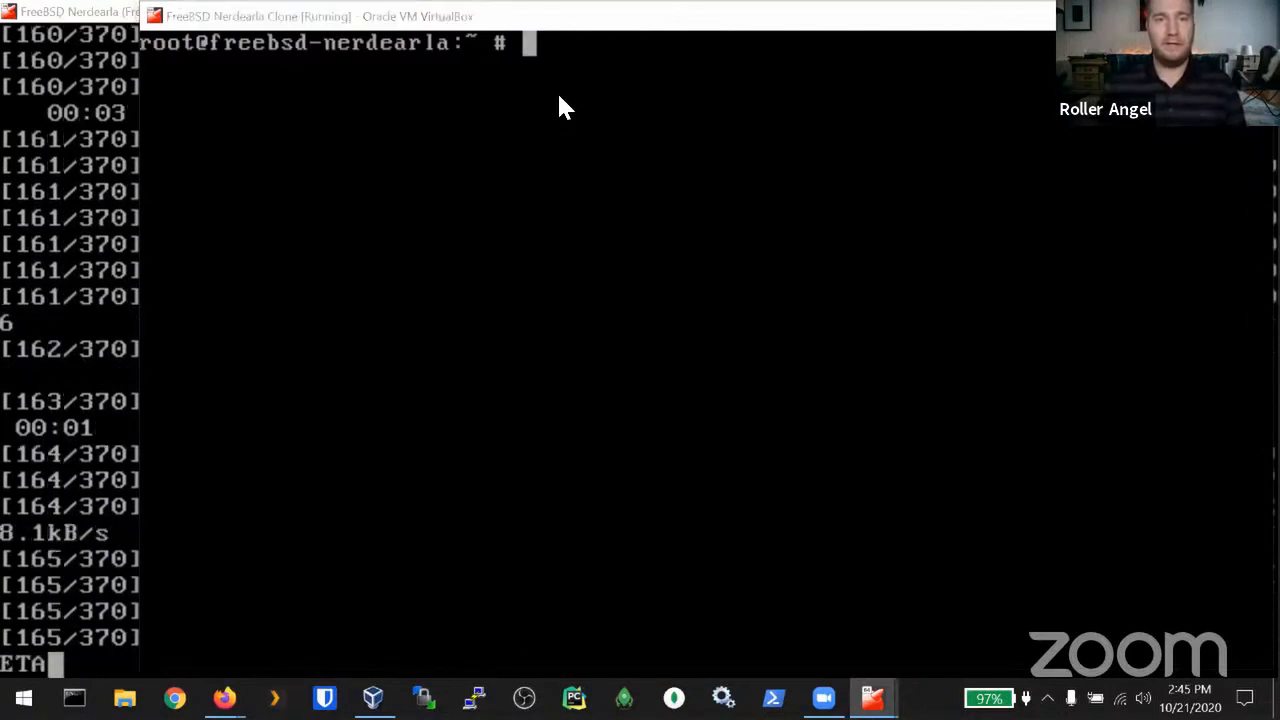
click(186, 237)
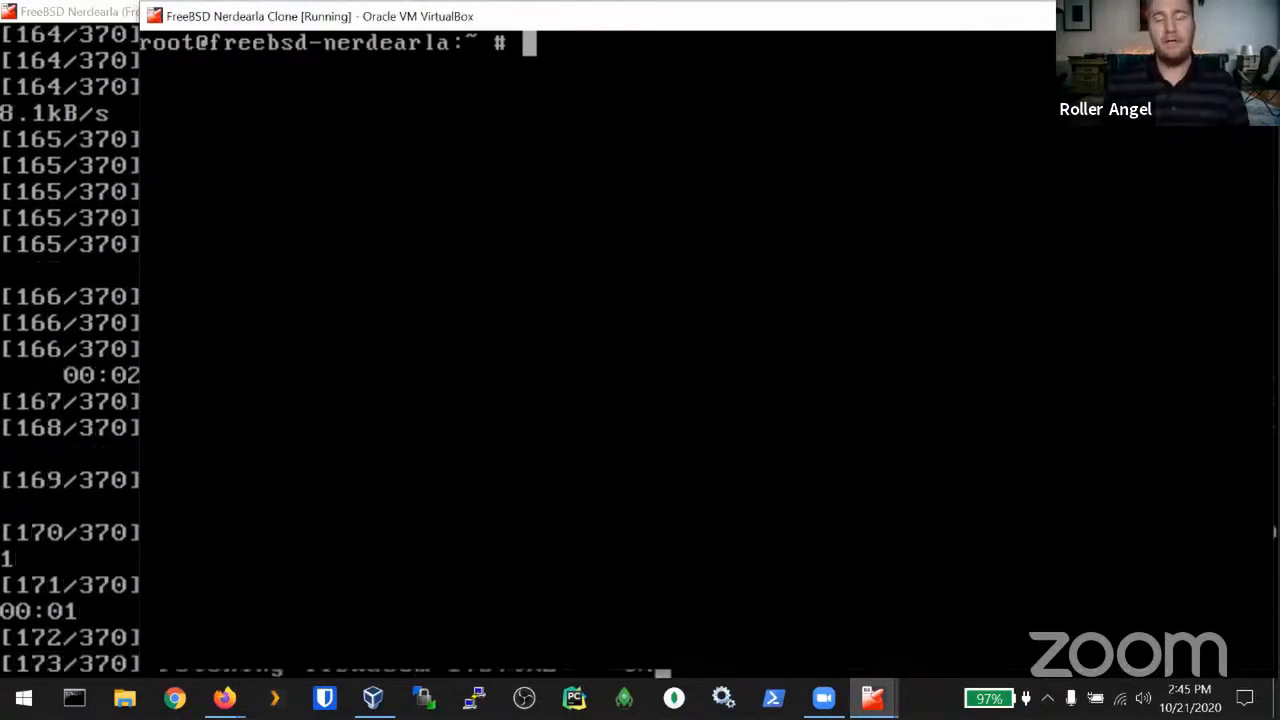
text(dmesg | less)
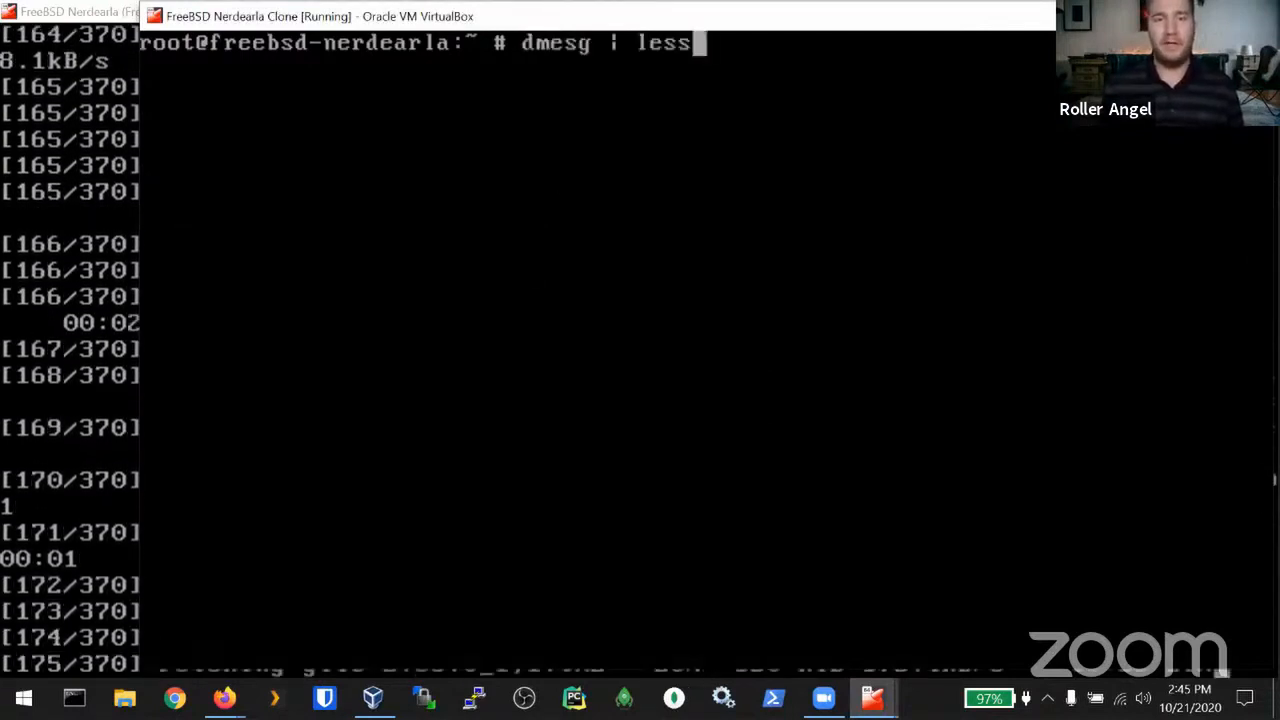
key(BackSpace)
key(BackSpace)
key(BackSpace)
key(BackSpace)
key(BackSpace)
key(BackSpace)
key(BackSpace)
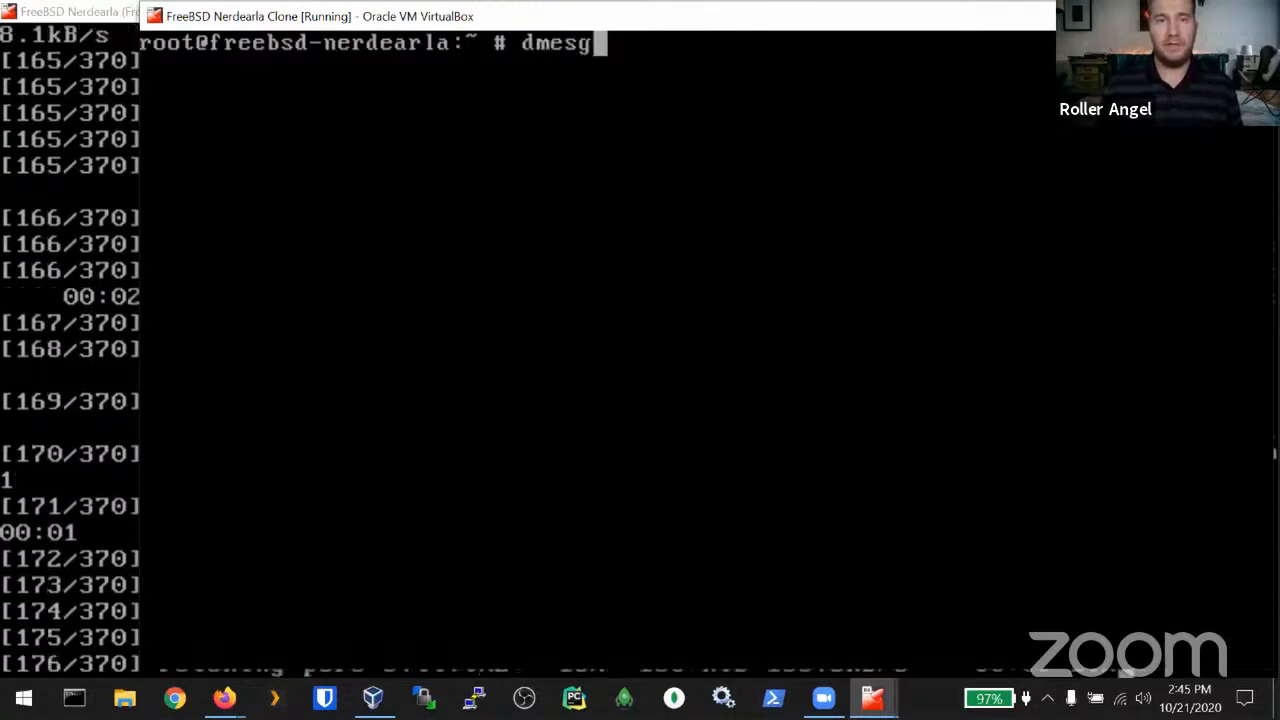
key(BackSpace)
key(BackSpace)
key(BackSpace)
key(BackSpace)
key(BackSpace)
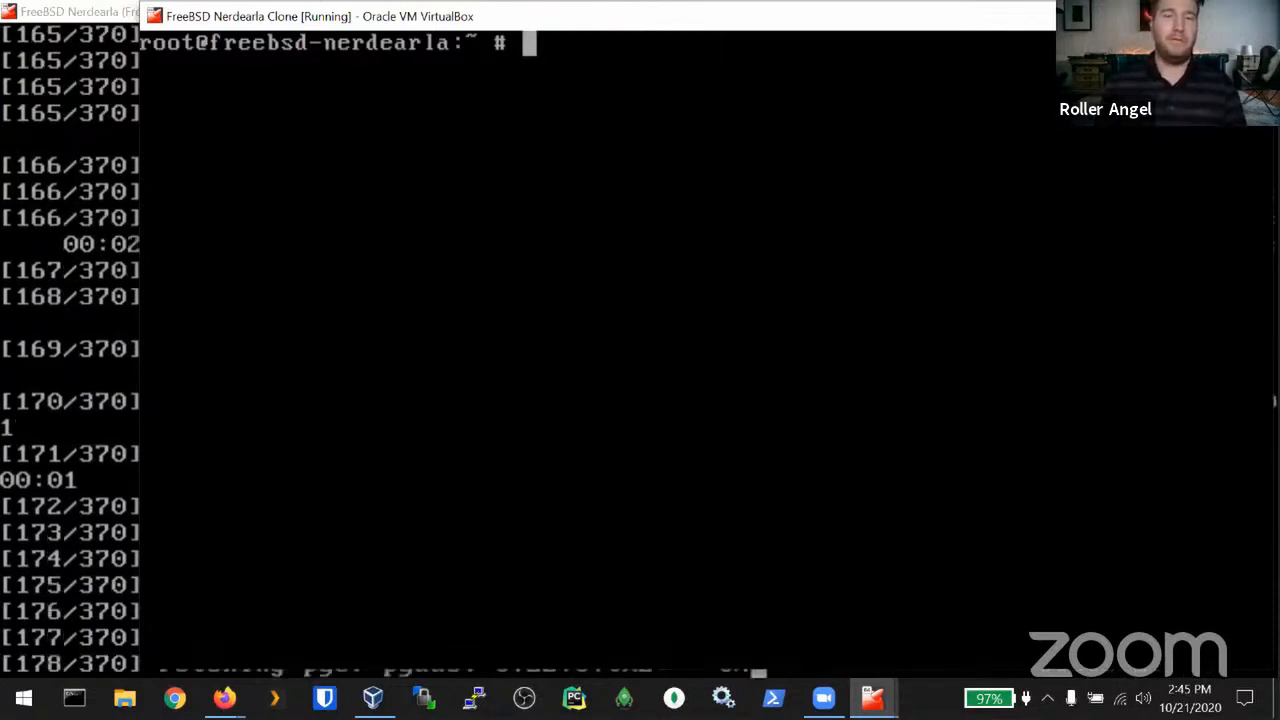
text(history)
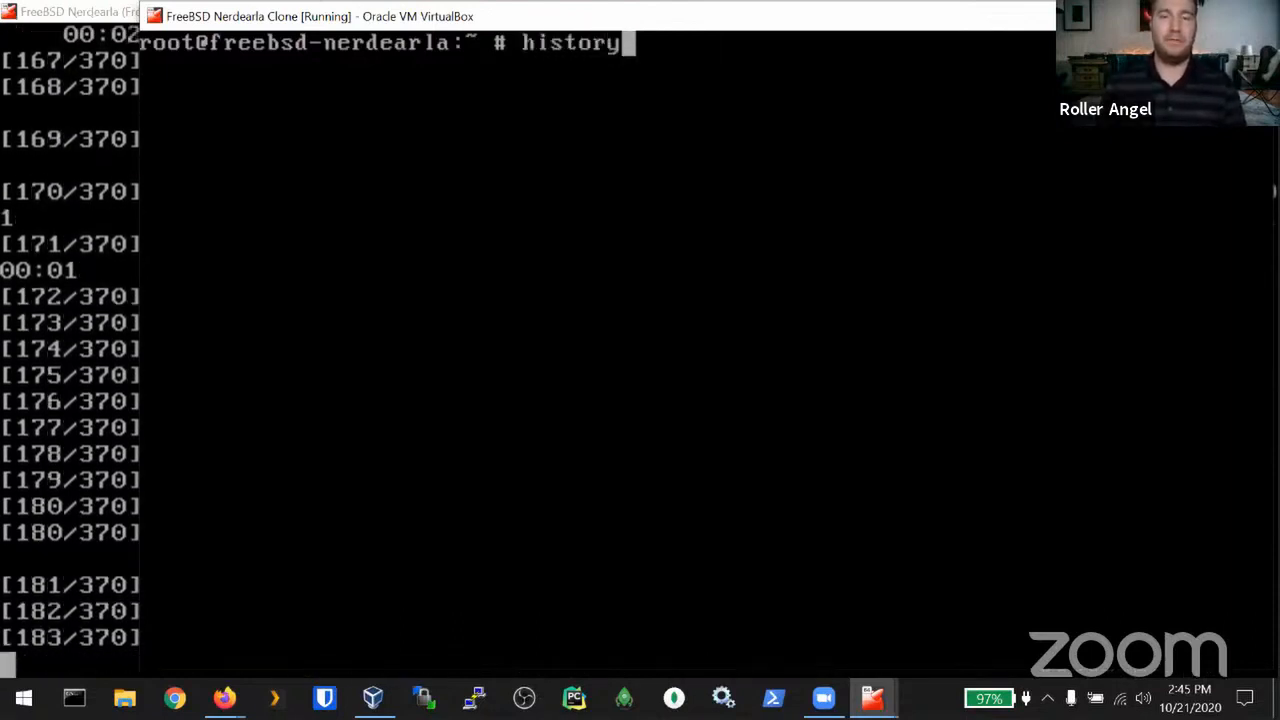
key(Return)
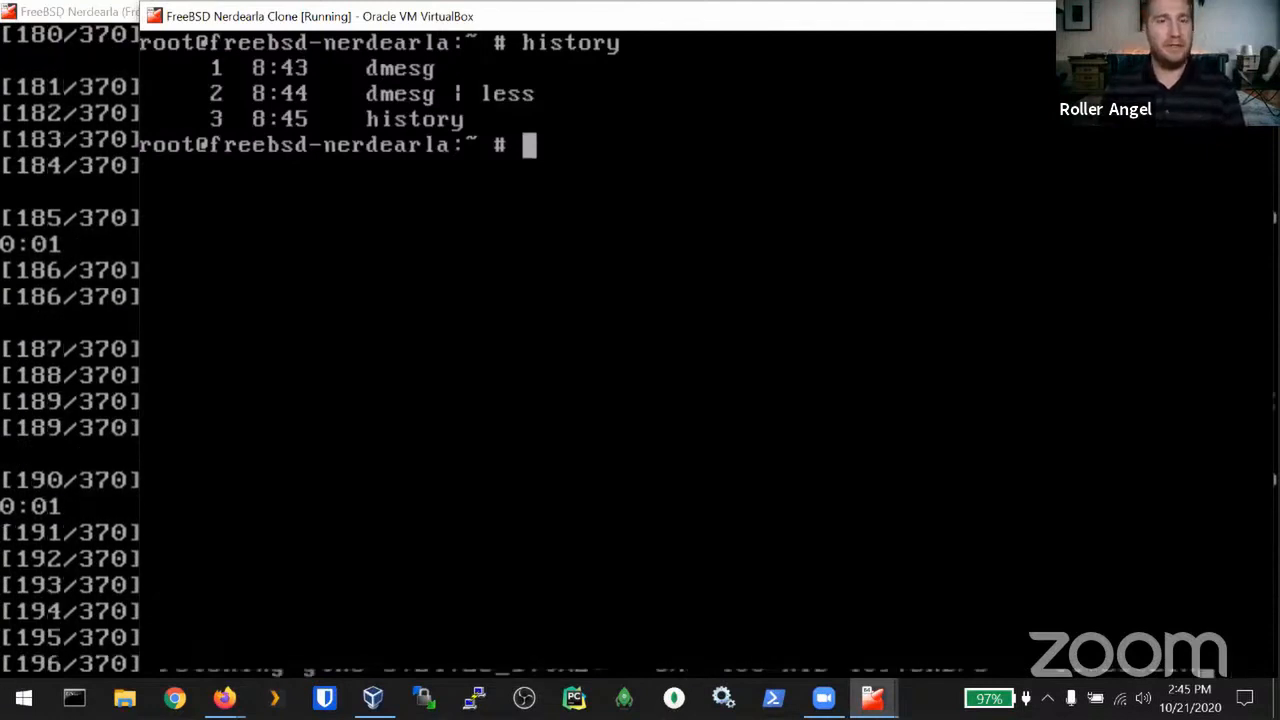
text(!)
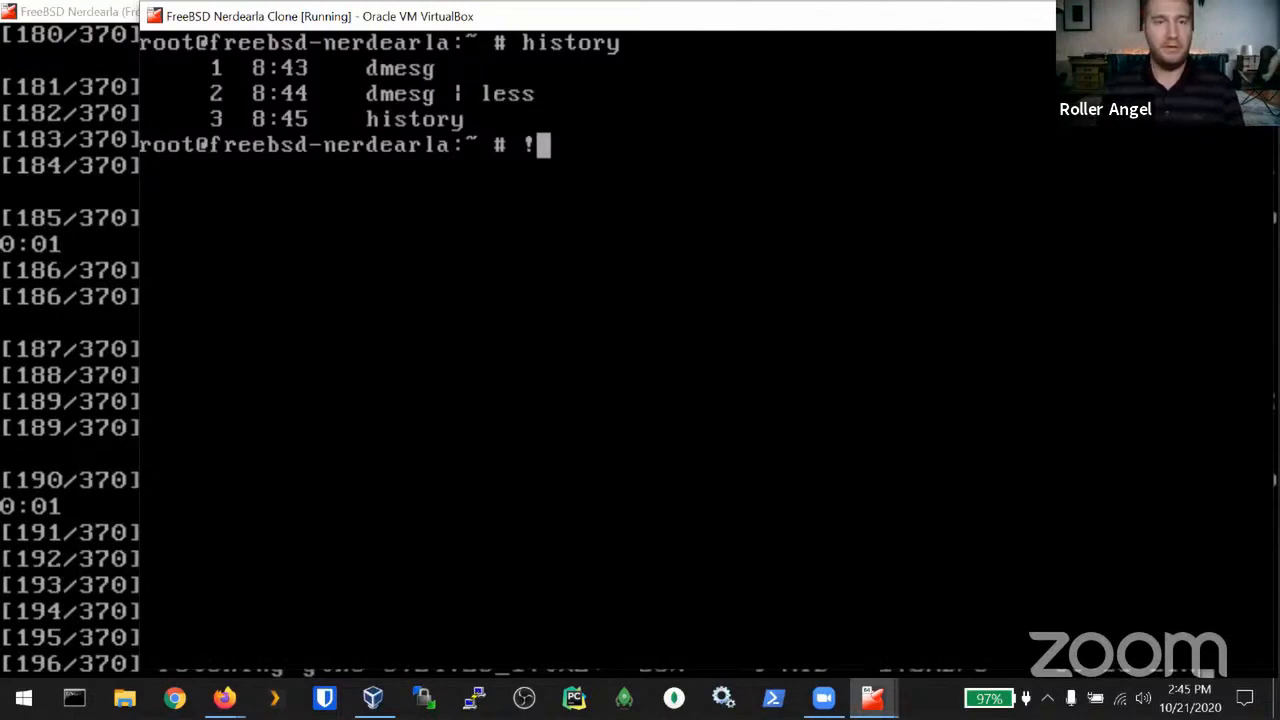
text(2)
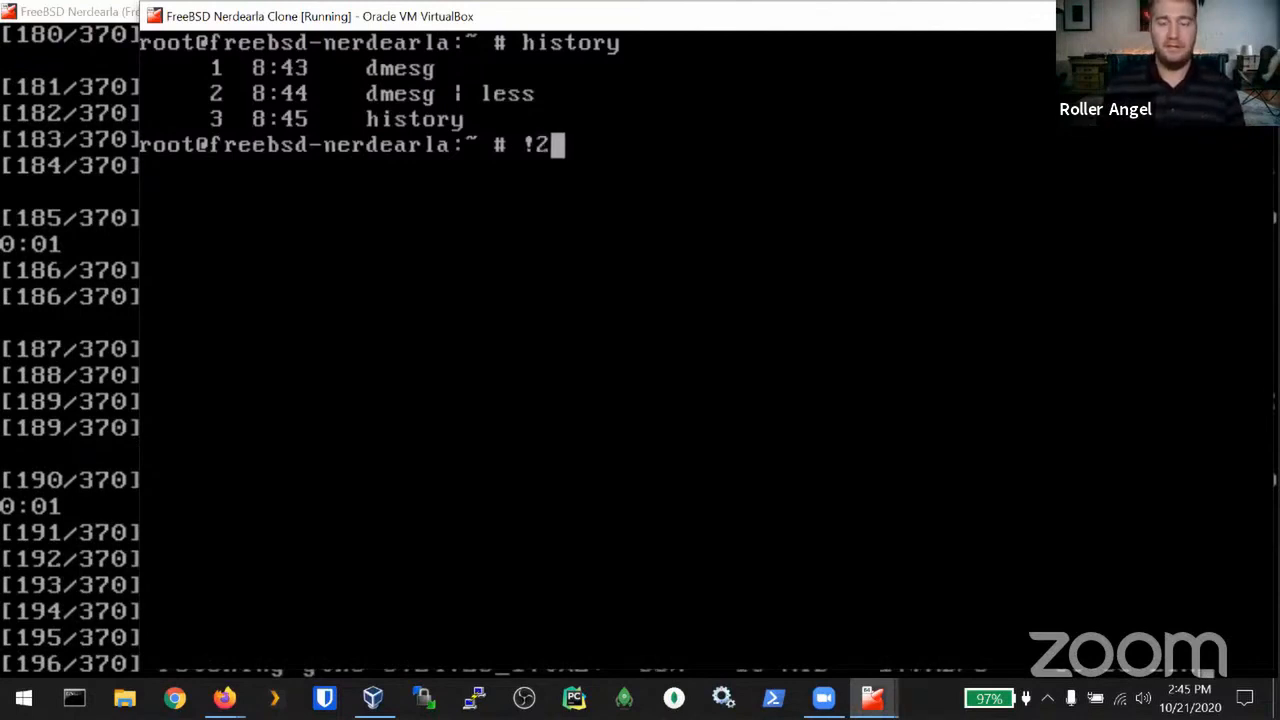
key(Return)
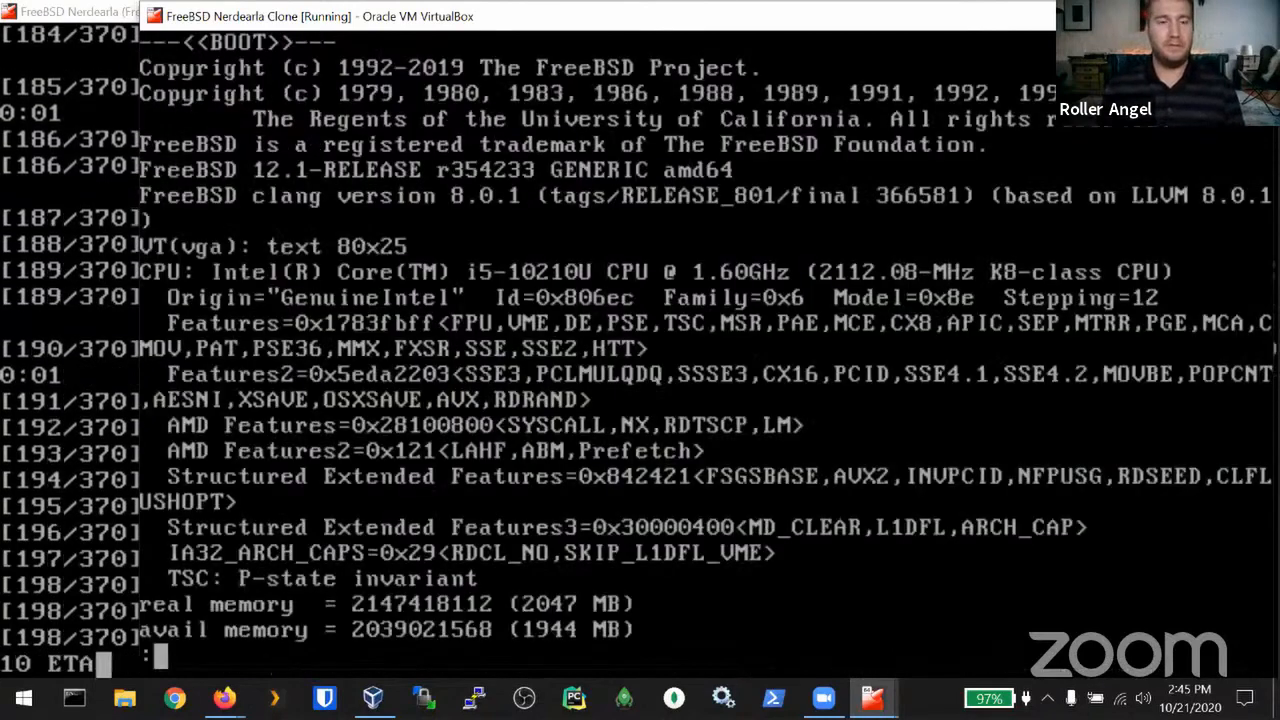
key(q)
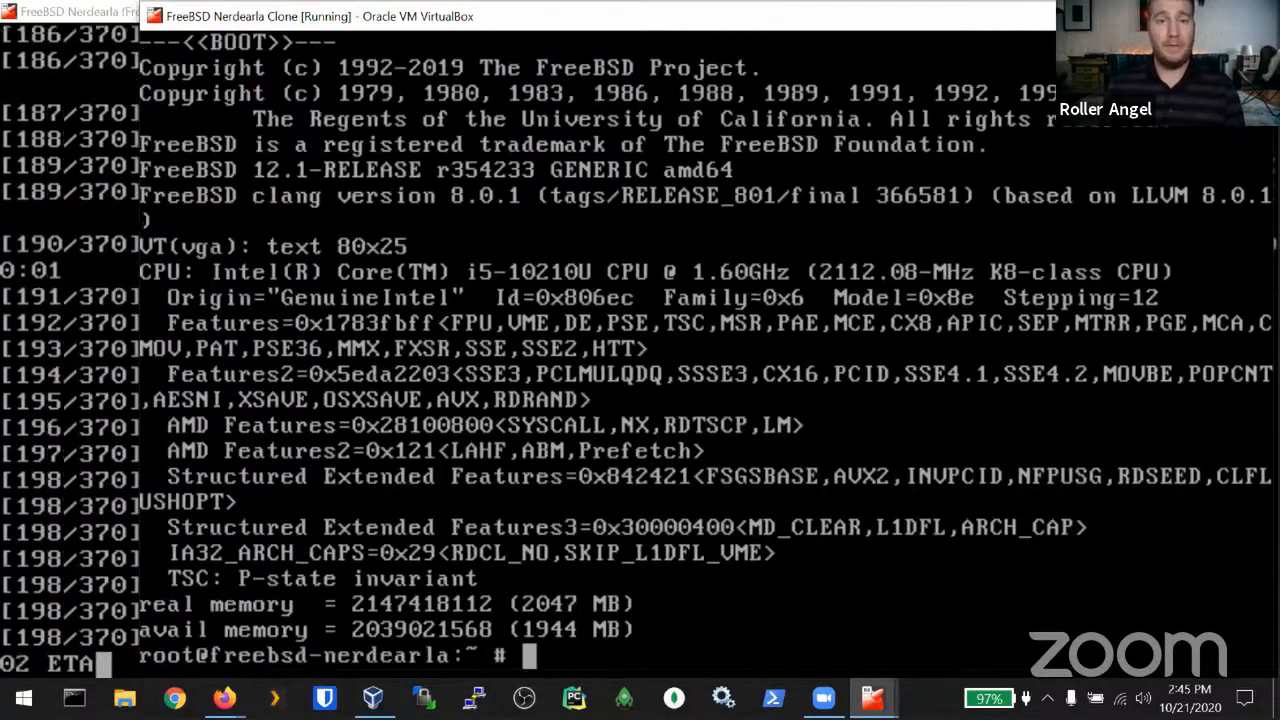
key(ctrl+l)
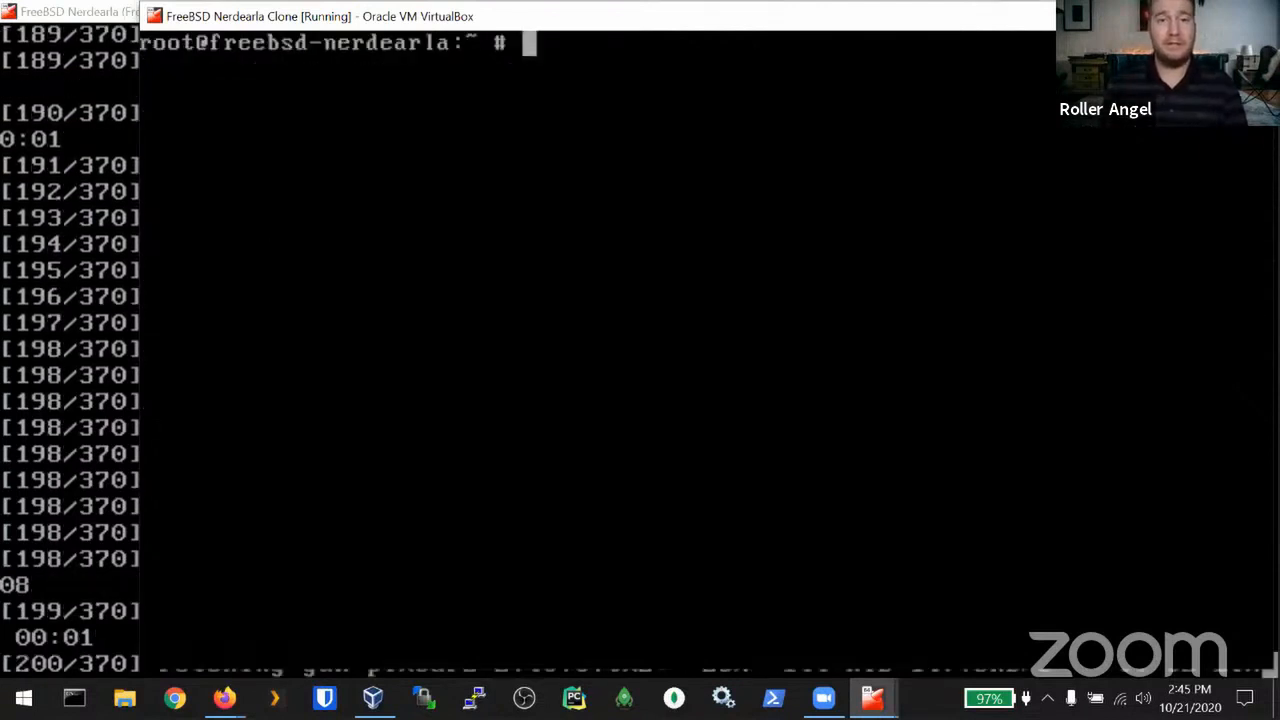
Step: Create afile and anotherfile with touch and list them with ls
text(touch )
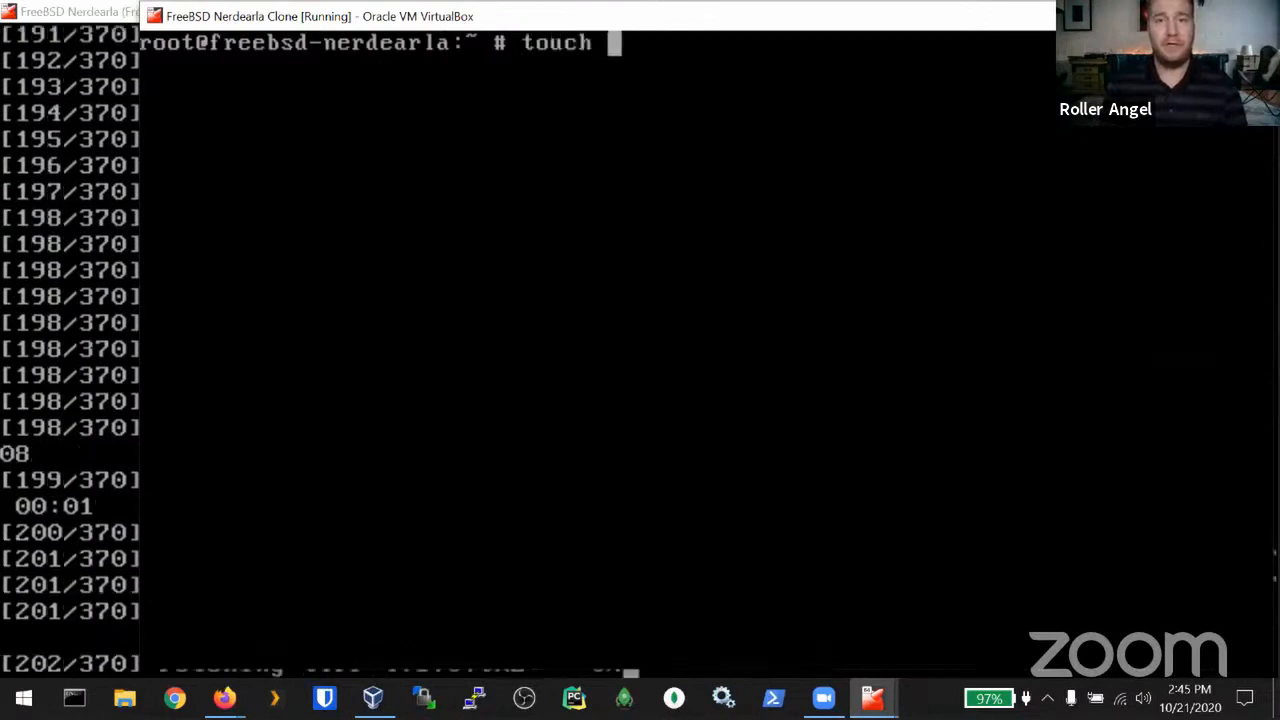
text(afile ano)
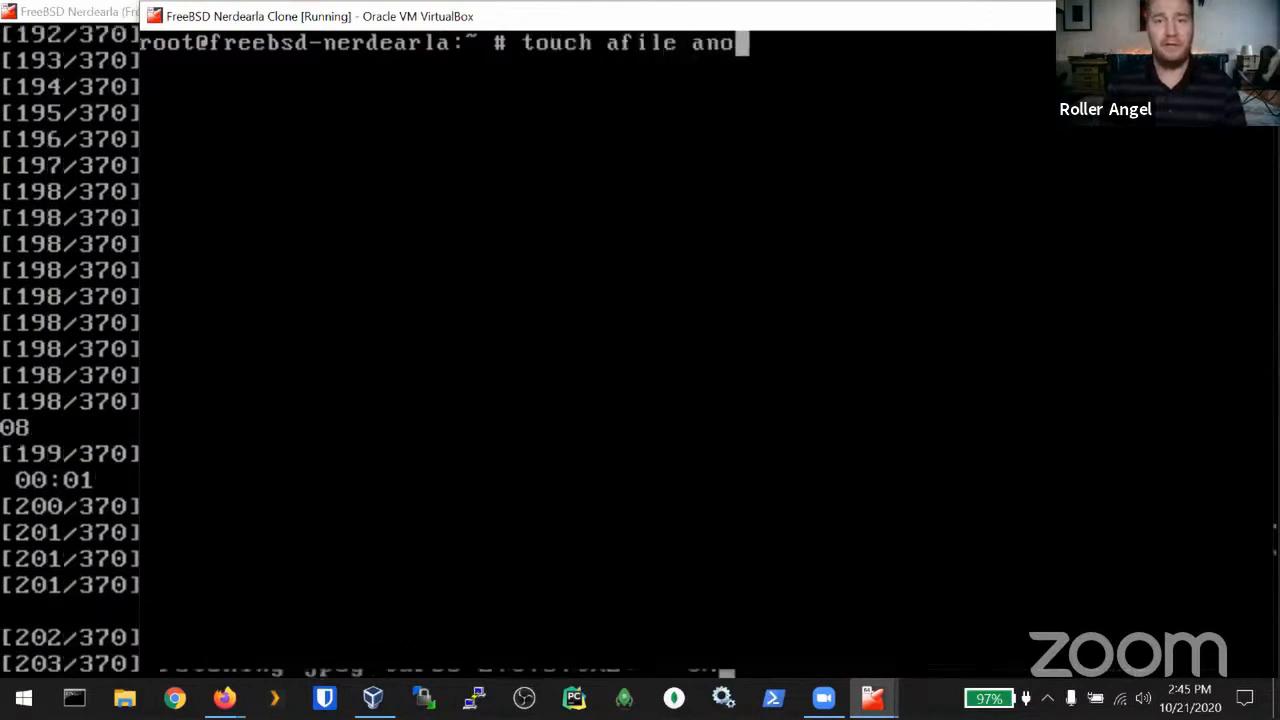
text(therfile)
key(Return)
text(ls)
key(Return)
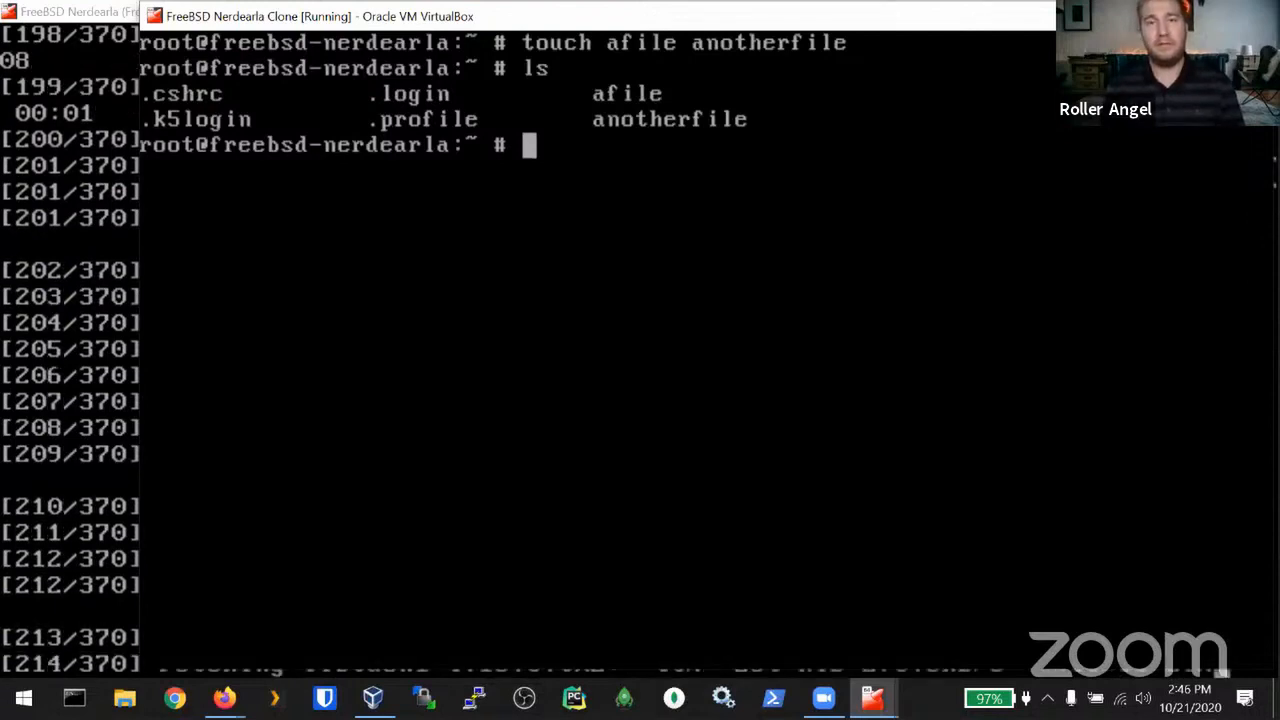
Step: Try opening afile with vim, which reports vim: Command not found
text(tee ")
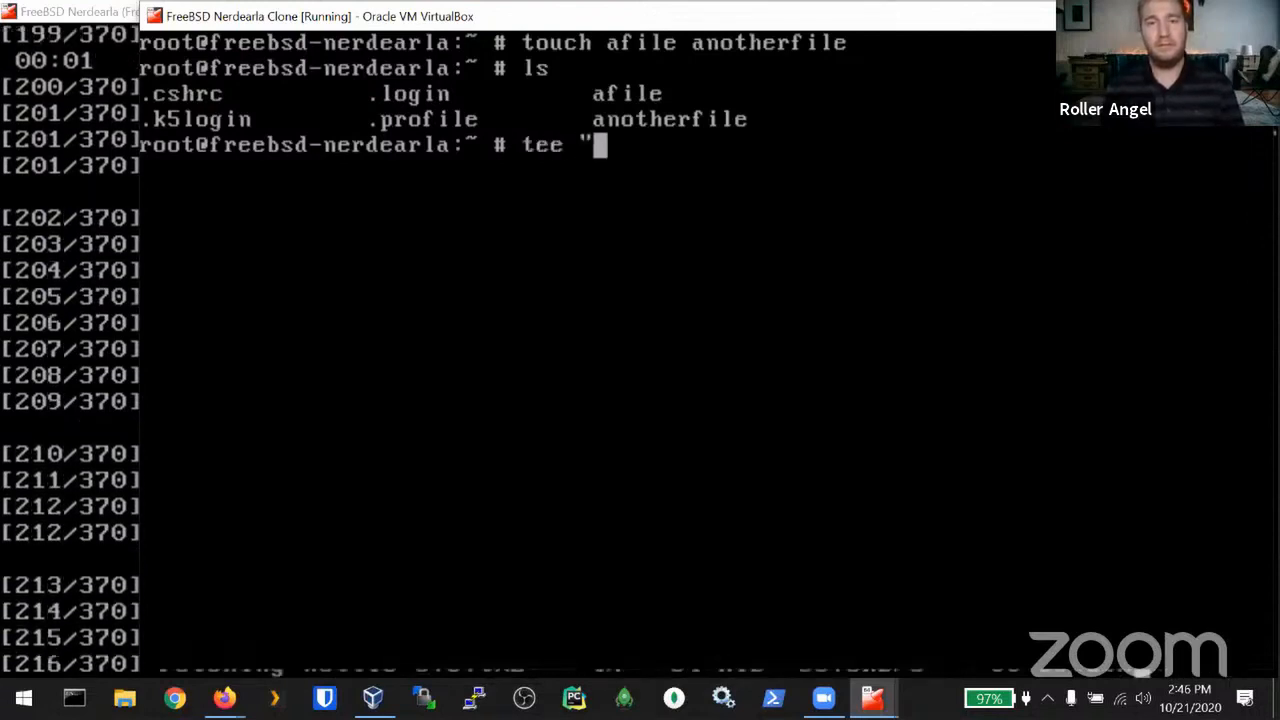
key(BackSpace)
key(BackSpace)
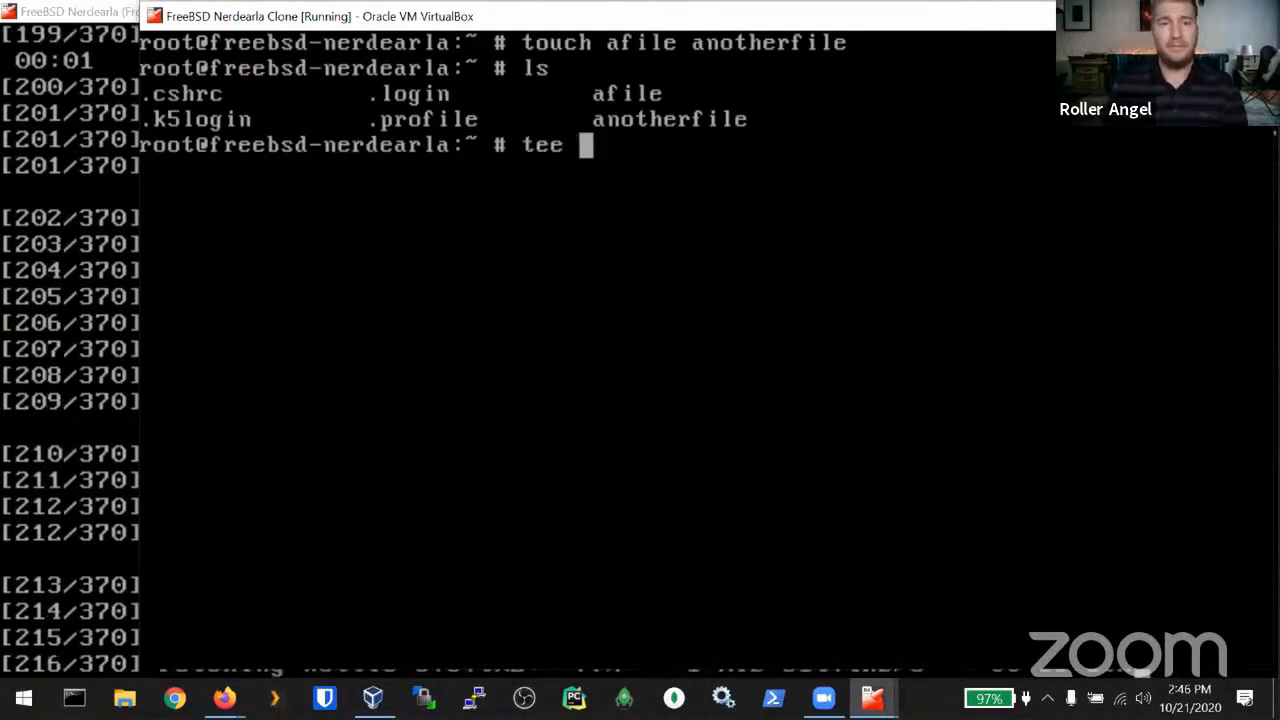
key(BackSpace)
key(BackSpace)
key(BackSpace)
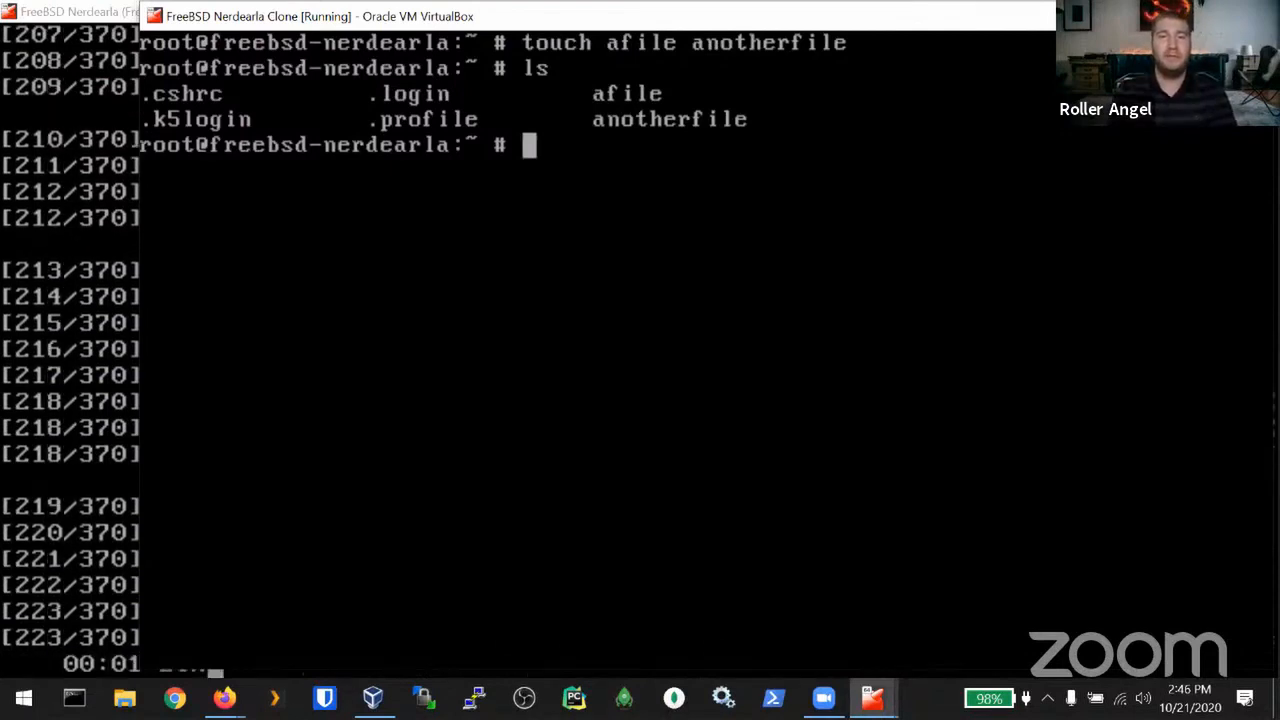
text(cat)
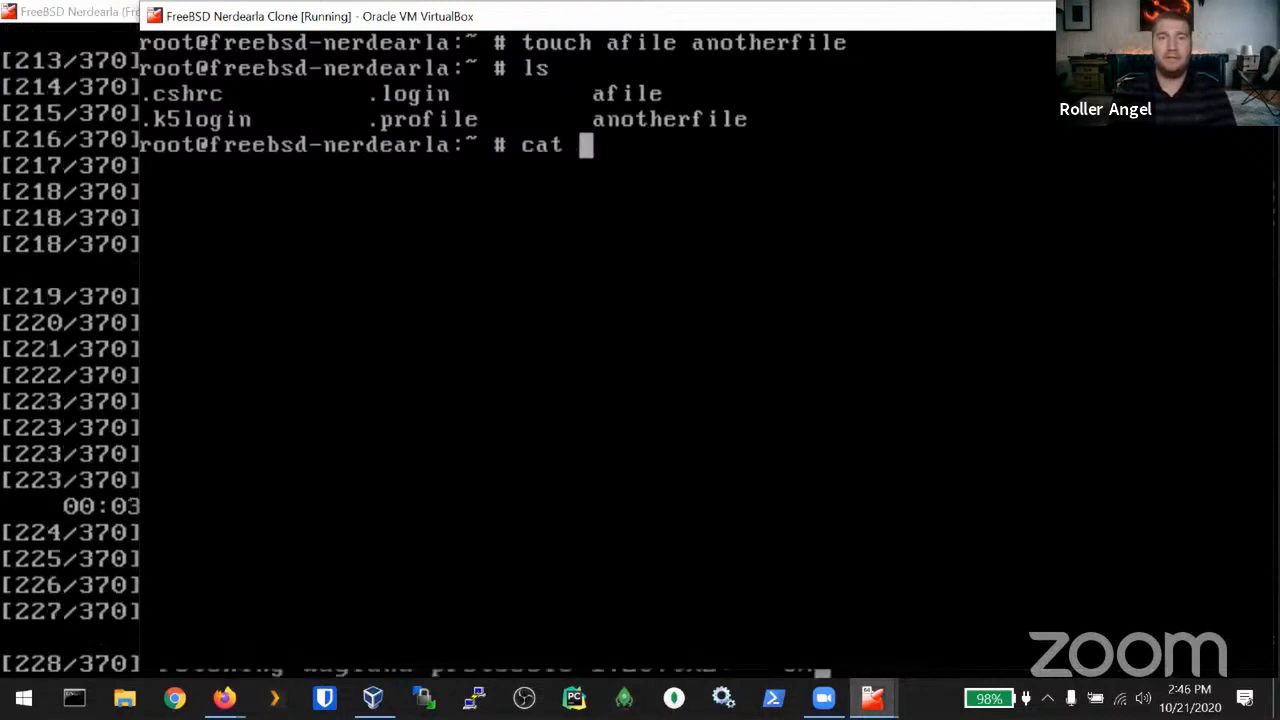
key(BackSpace)
key(BackSpace)
key(BackSpace)
key(BackSpace)
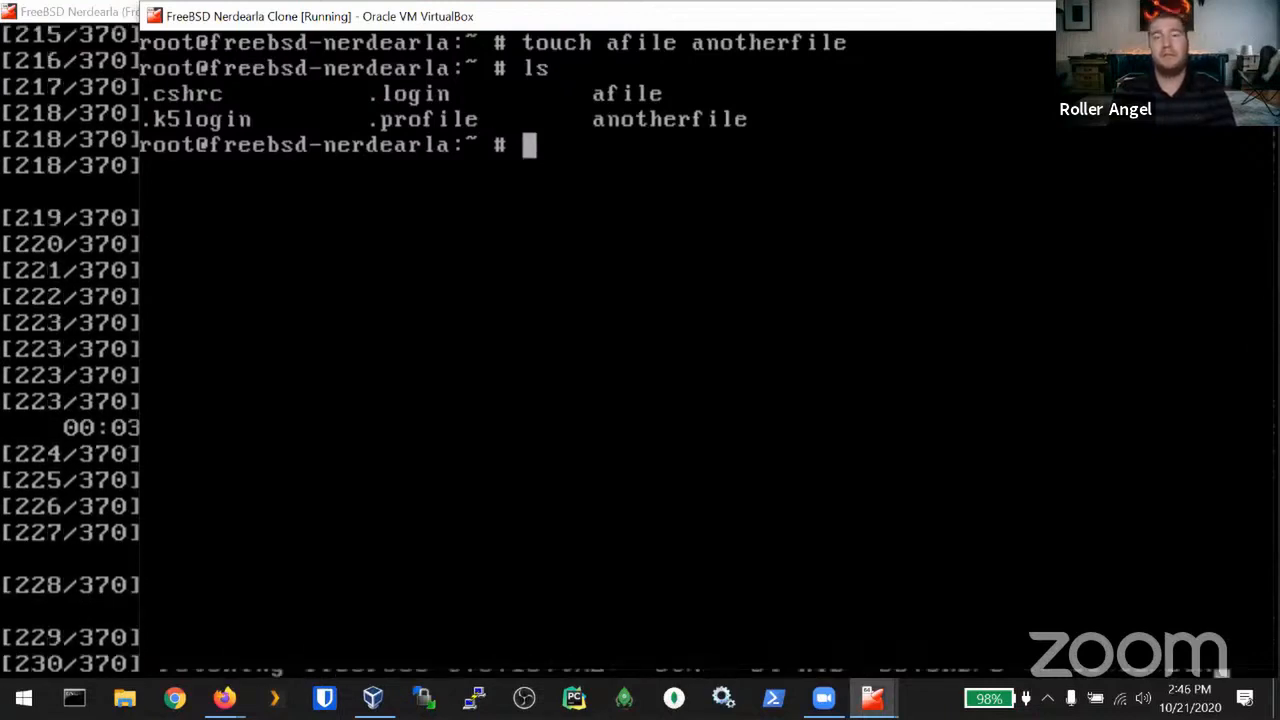
text(vim)
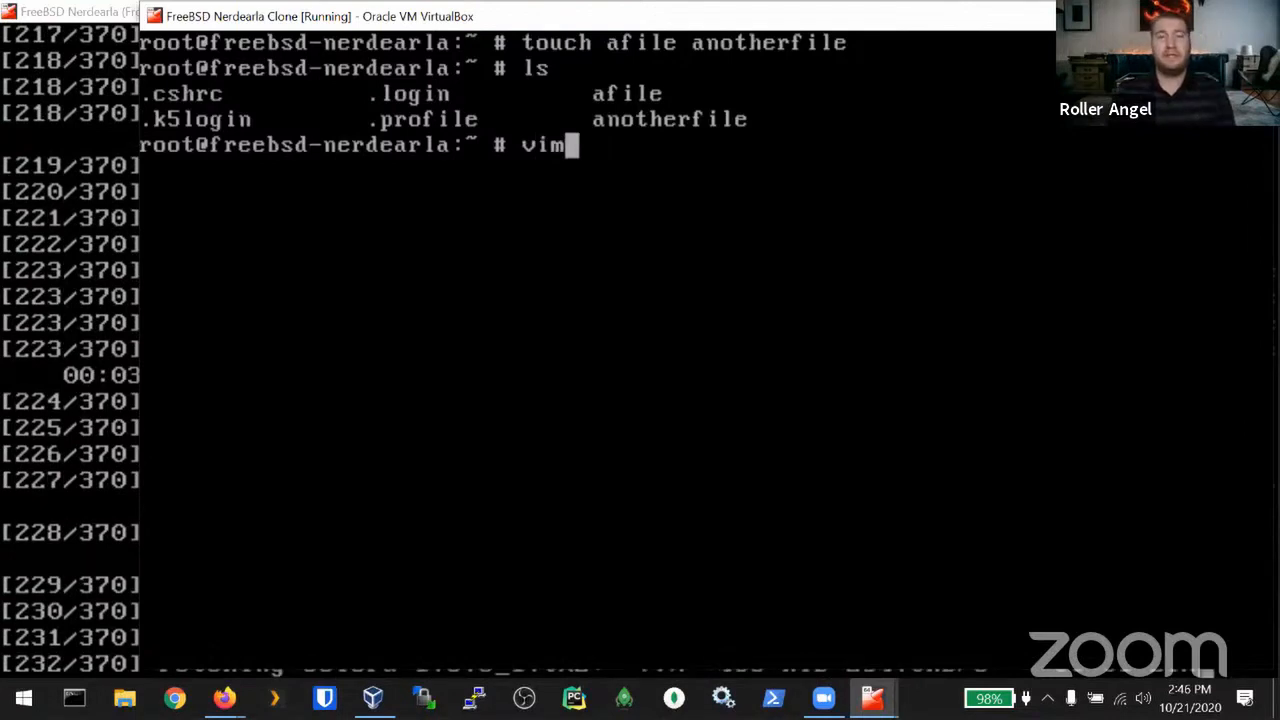
text( afile)
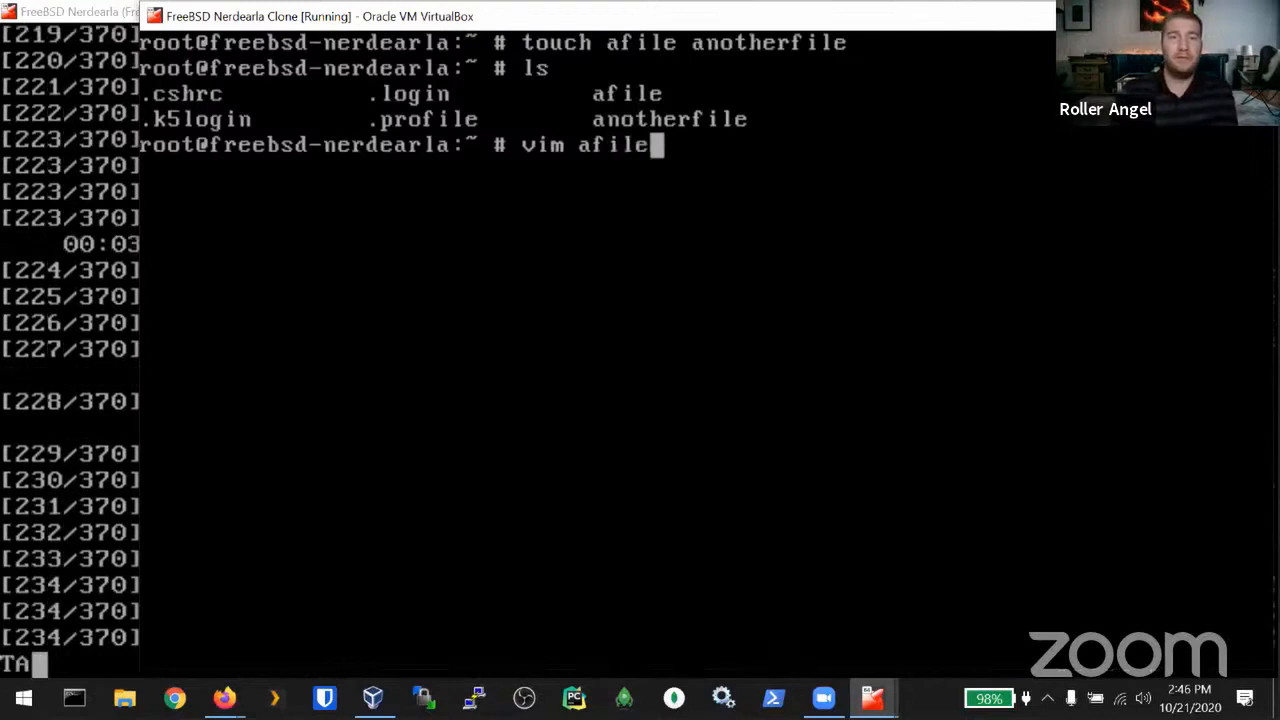
key(Return)
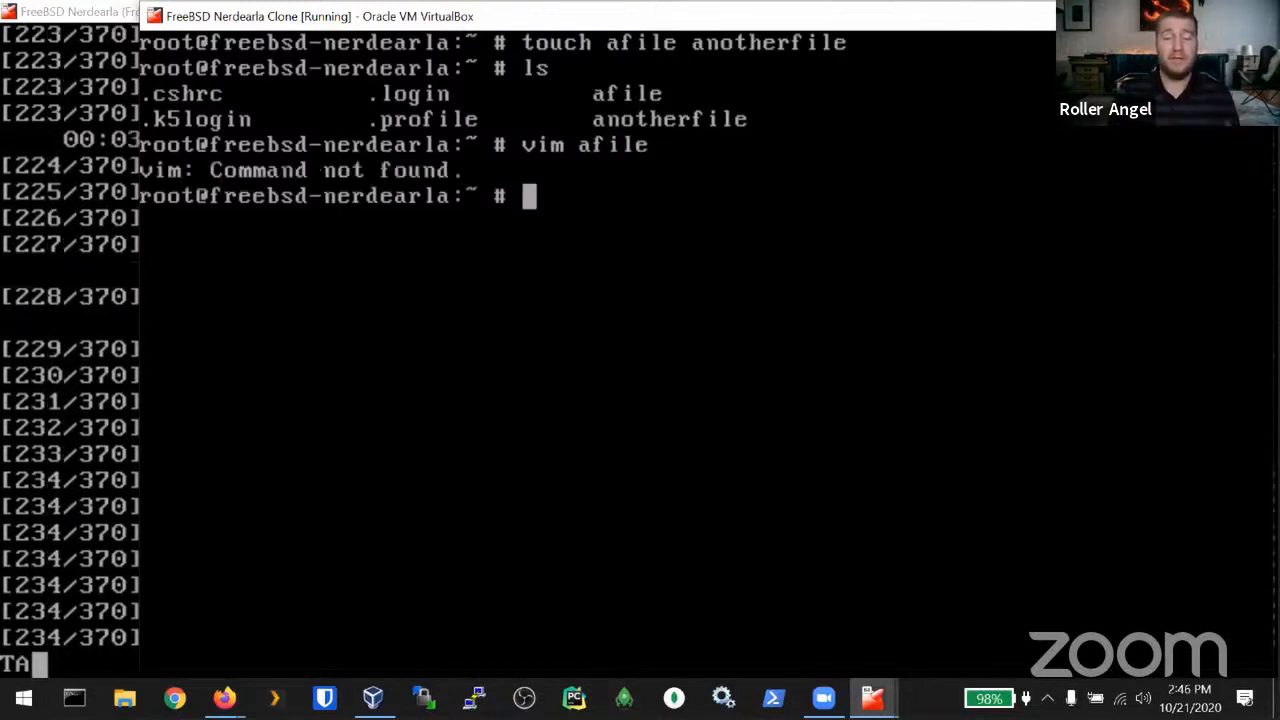
Step: Write 'This is some text in afile' into afile with vi and save it
text(vi)
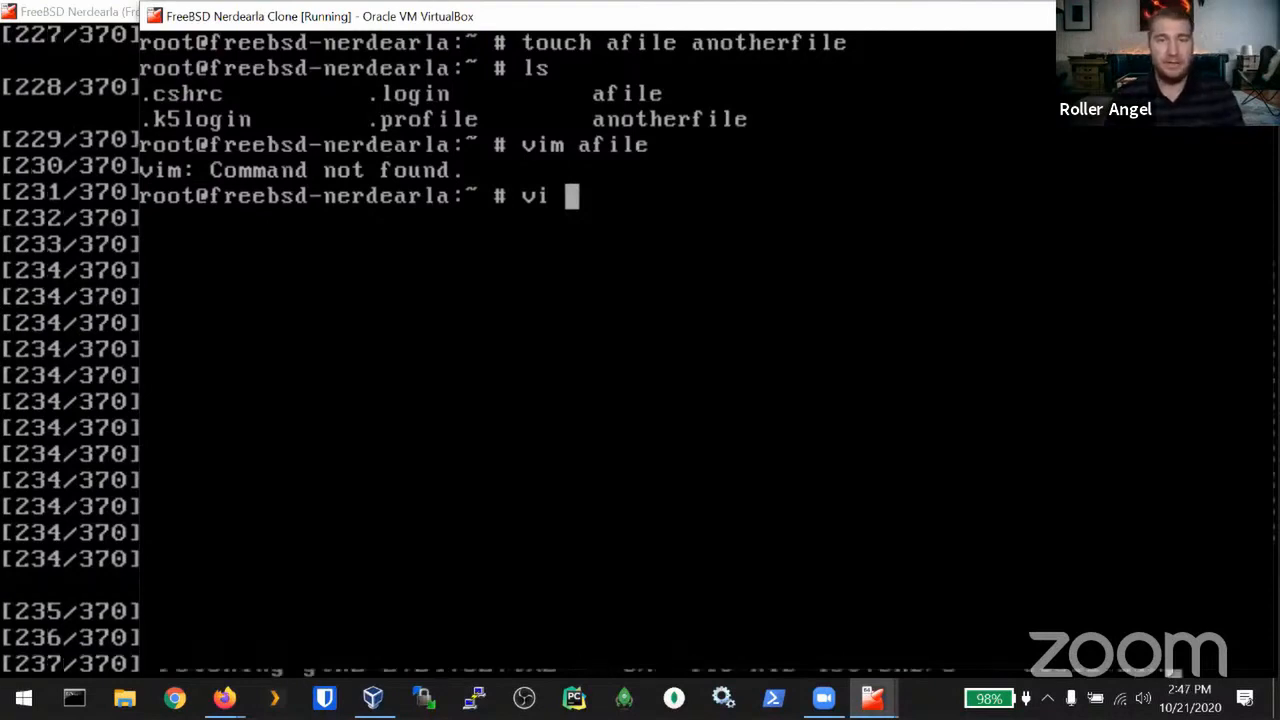
text(!$)
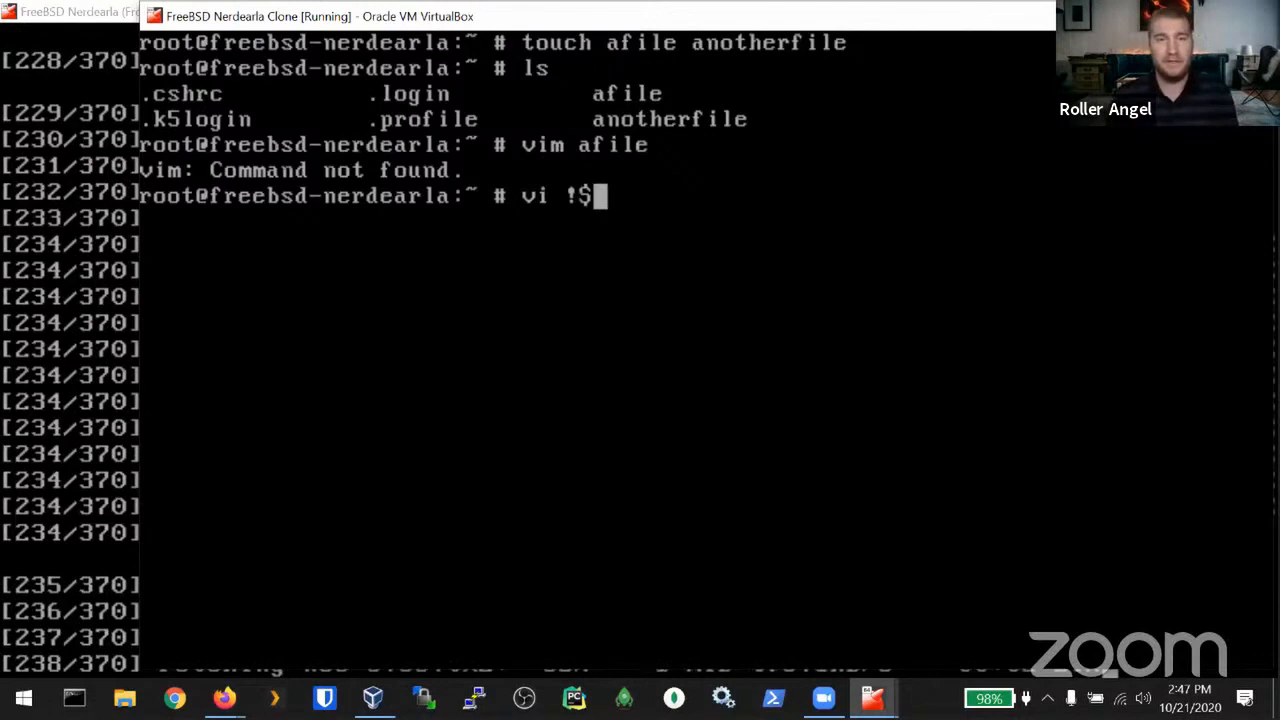
key(Return)
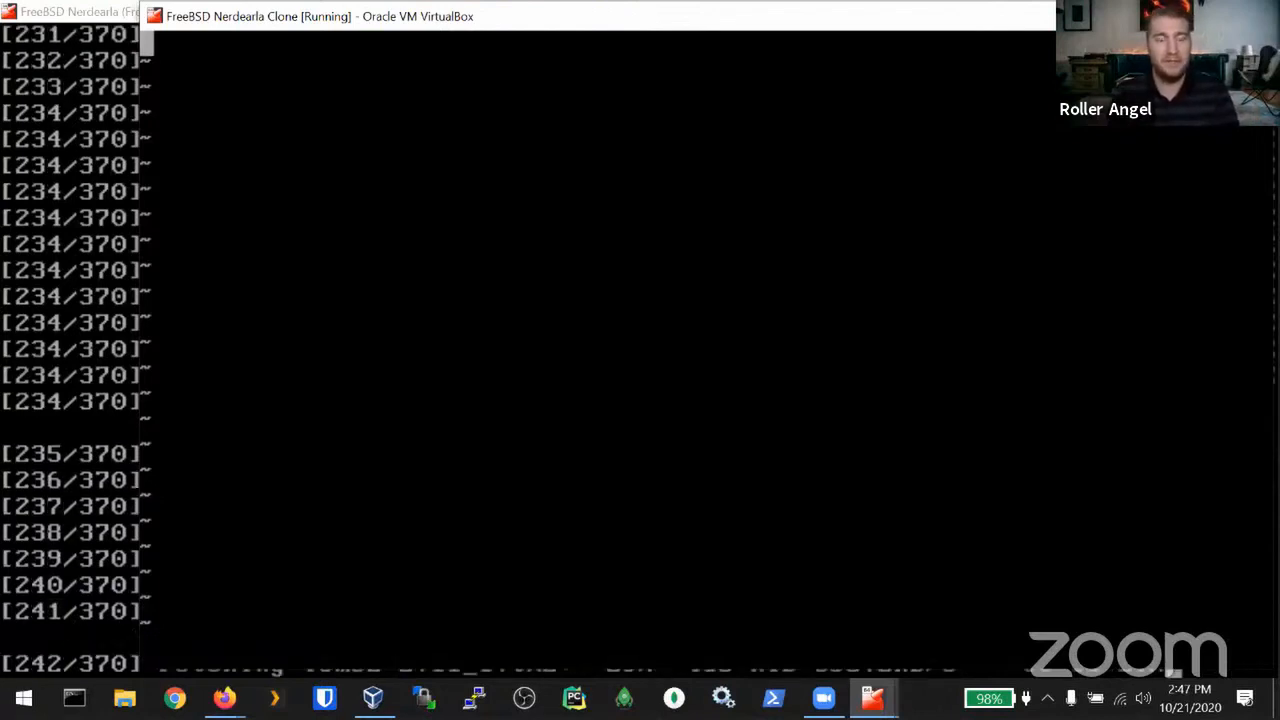
text(This is som)
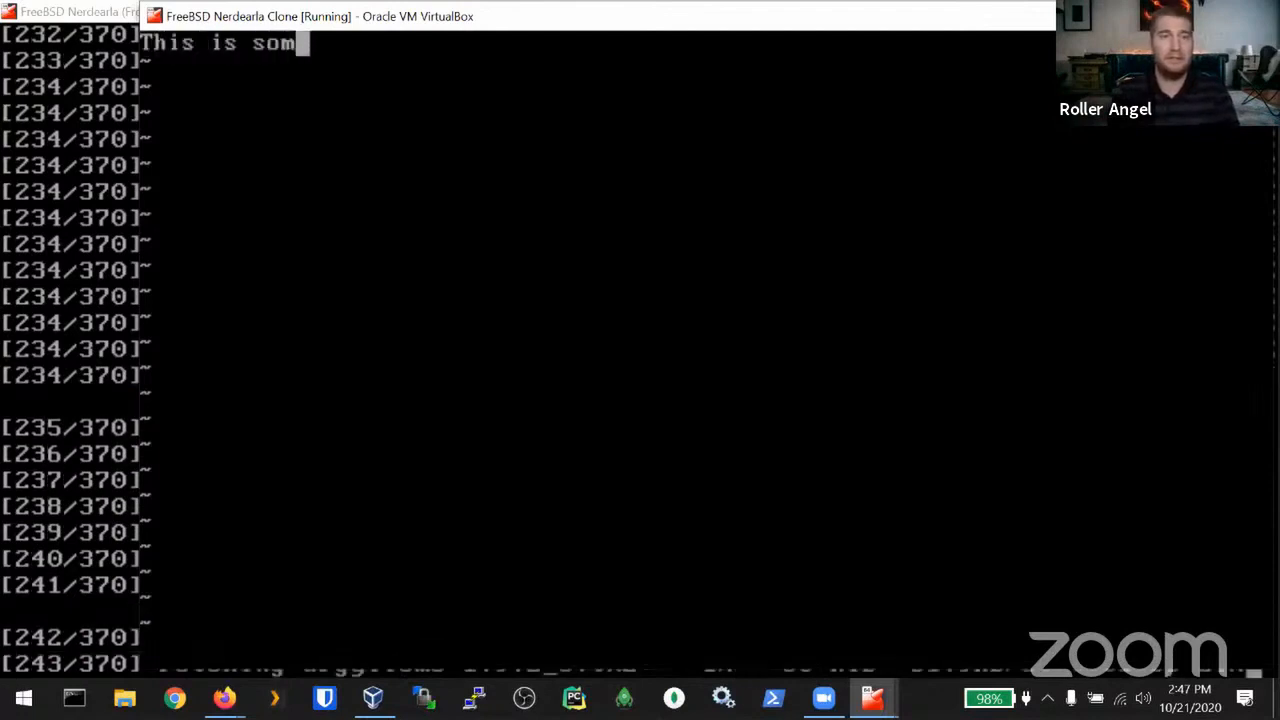
text(e text in )
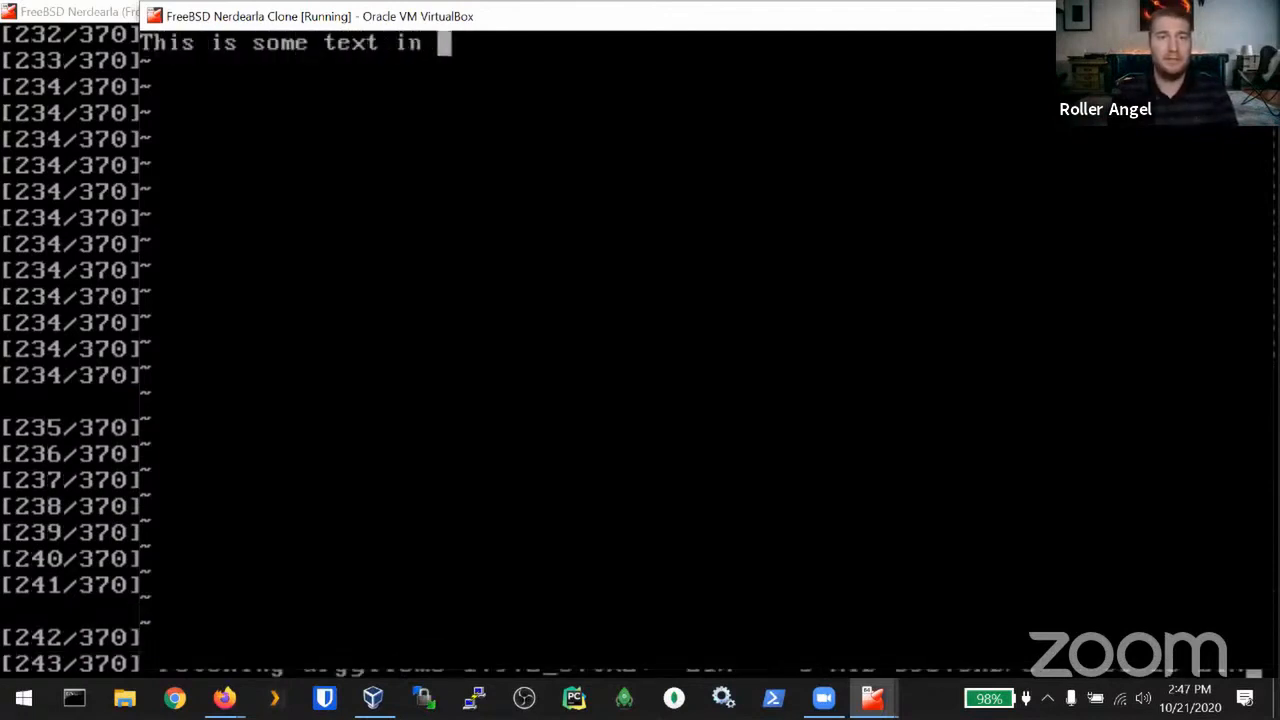
text(afile)
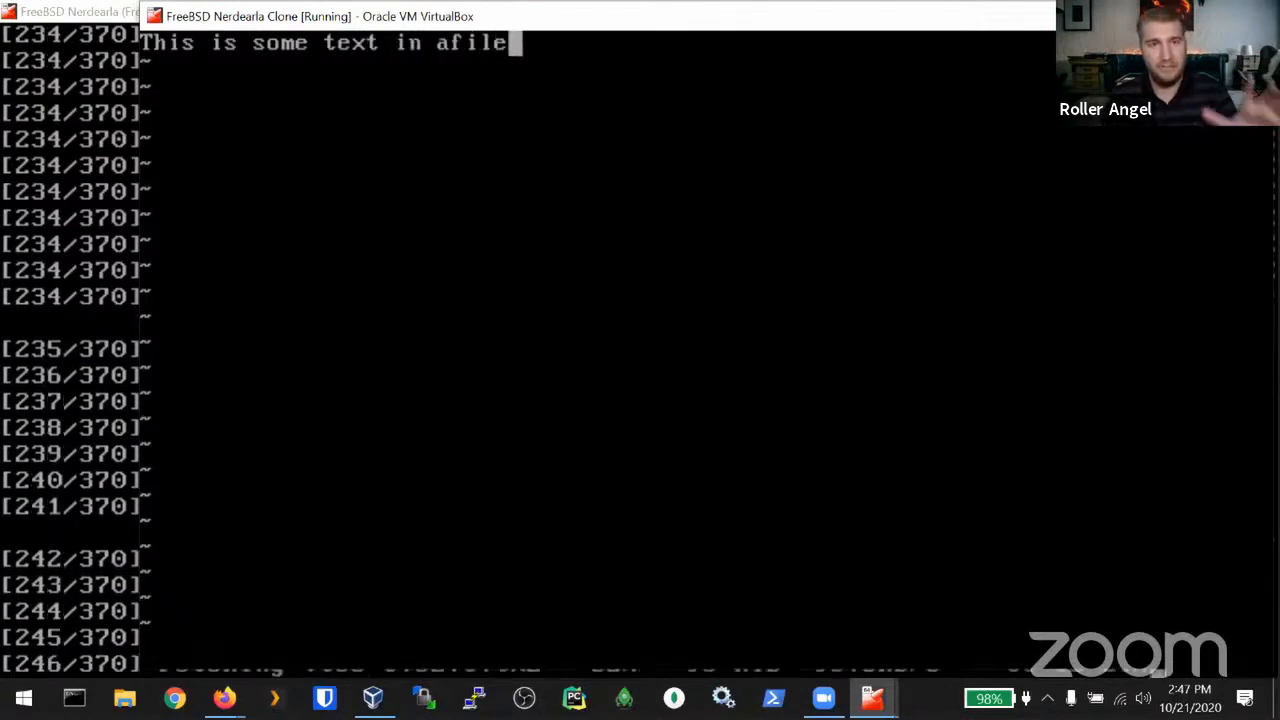
key(Escape)
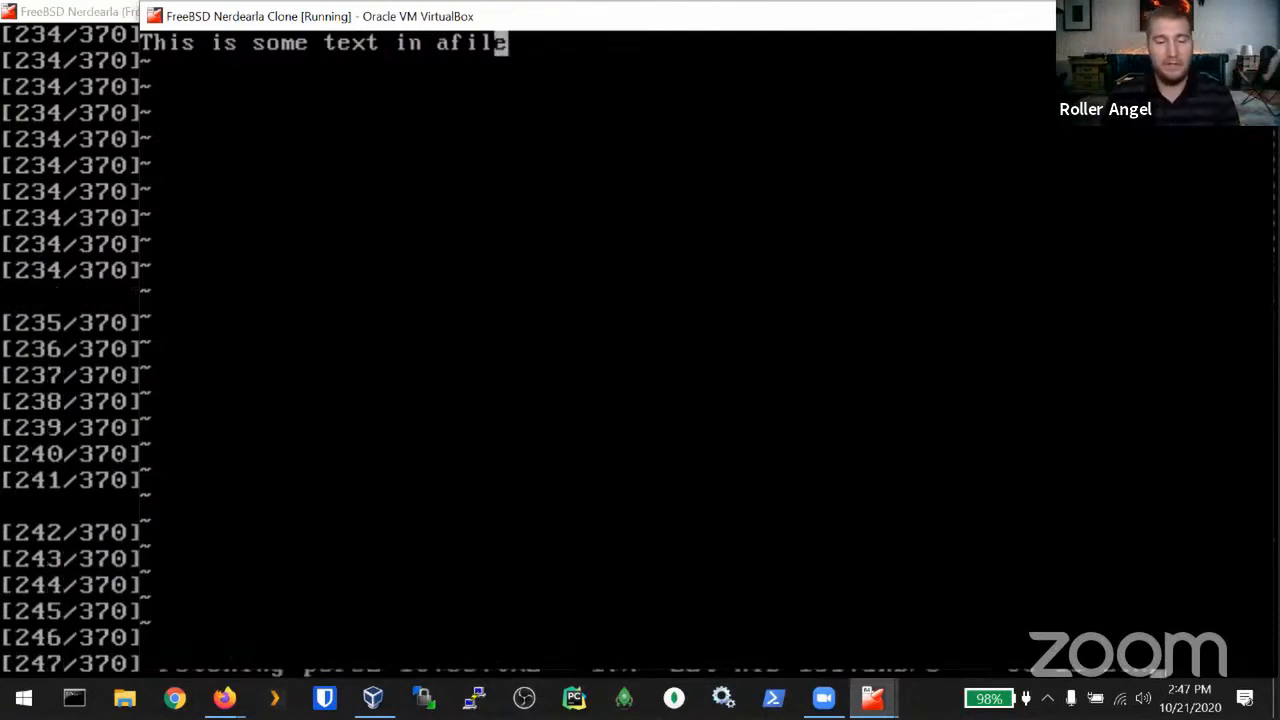
text(:wq)
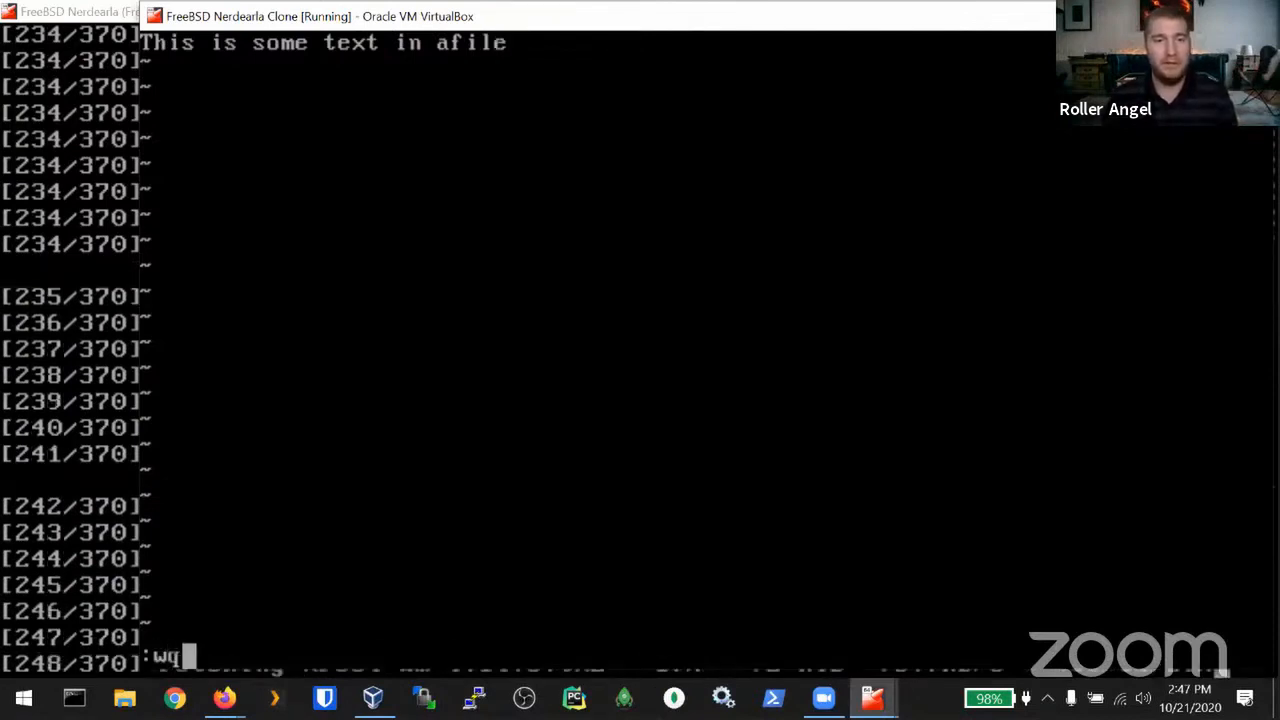
key(Return)
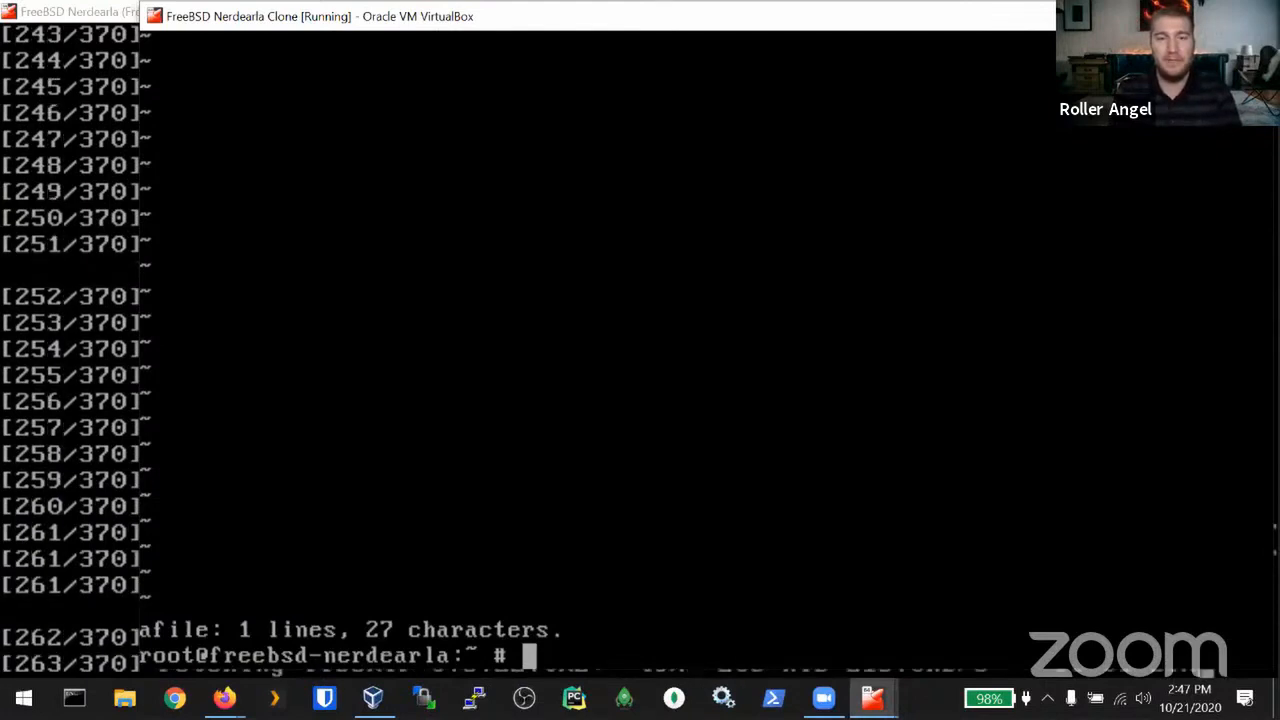
Step: Write 'This is text in another file' into anotherfile with vi, save, and clear the stray ZZ
text(vi )
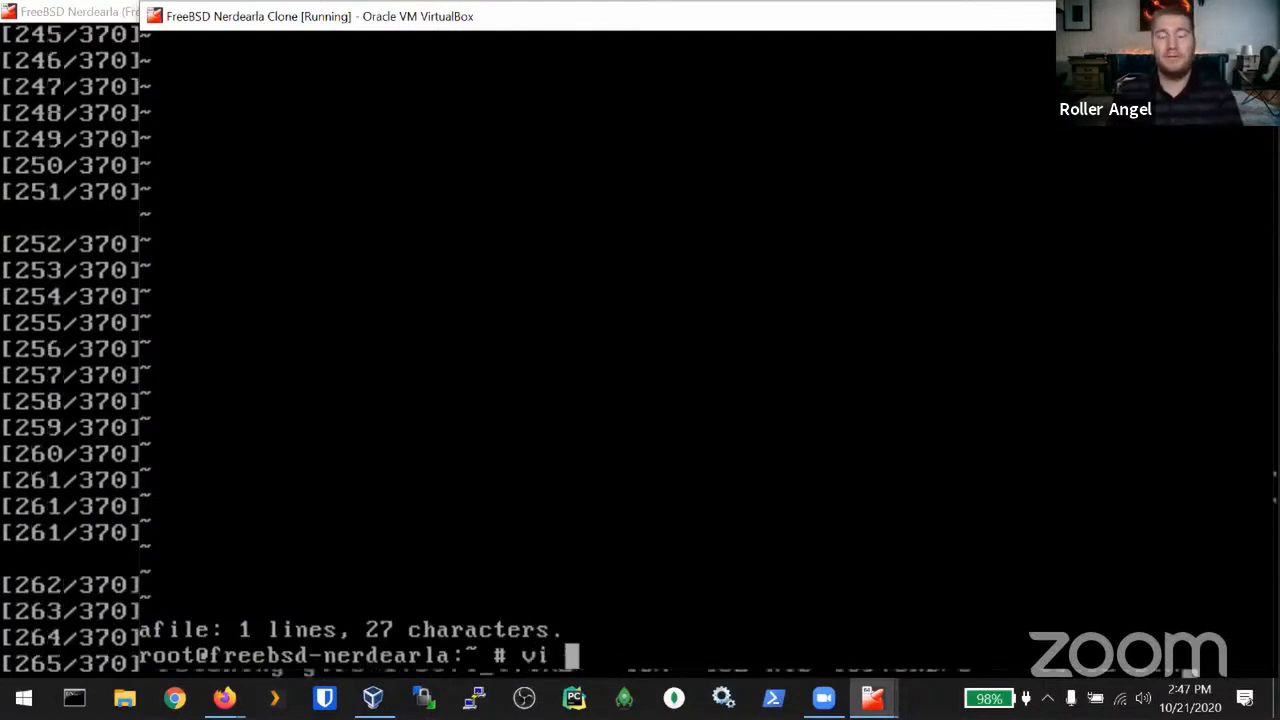
text(anotherfile)
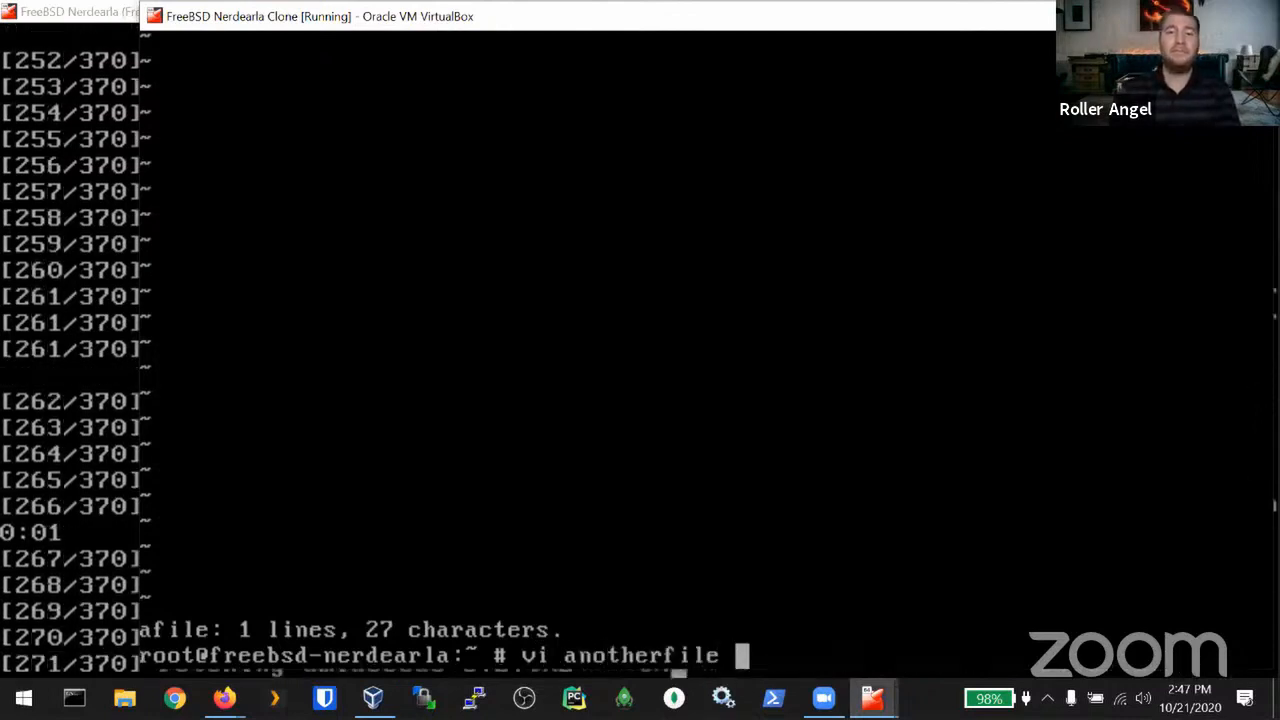
key(Return)
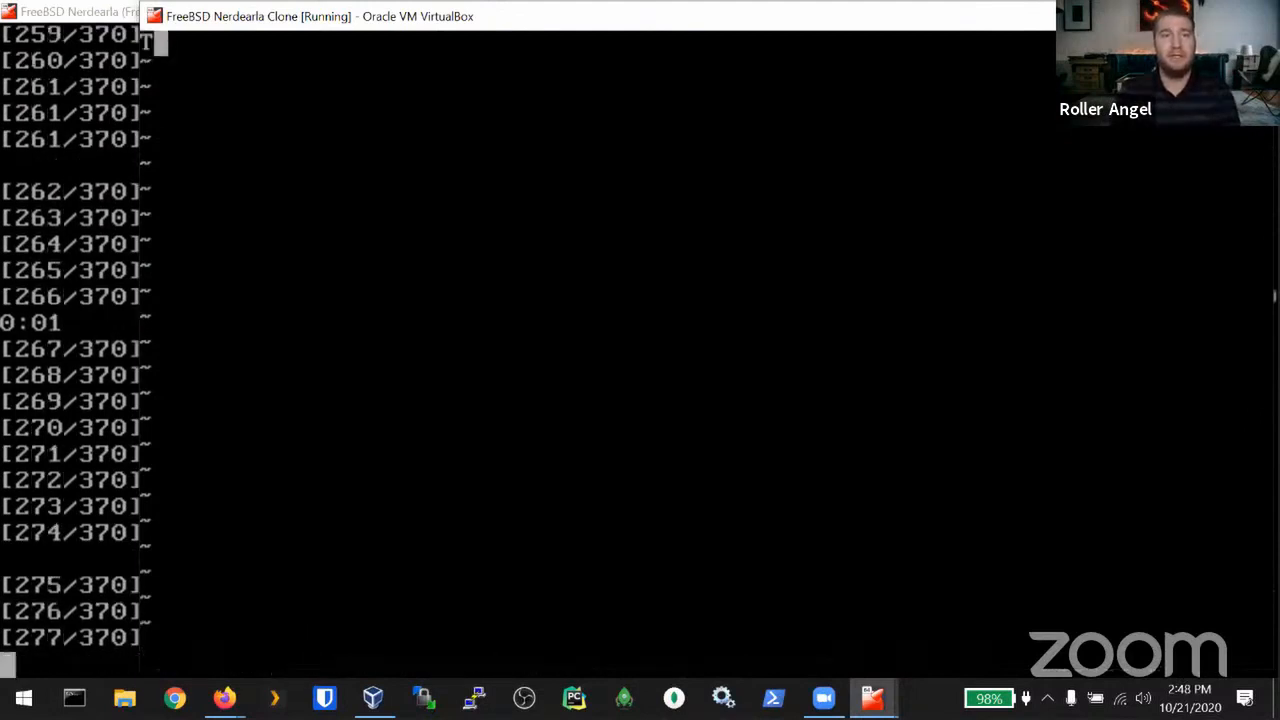
text(iThis is text in another file)
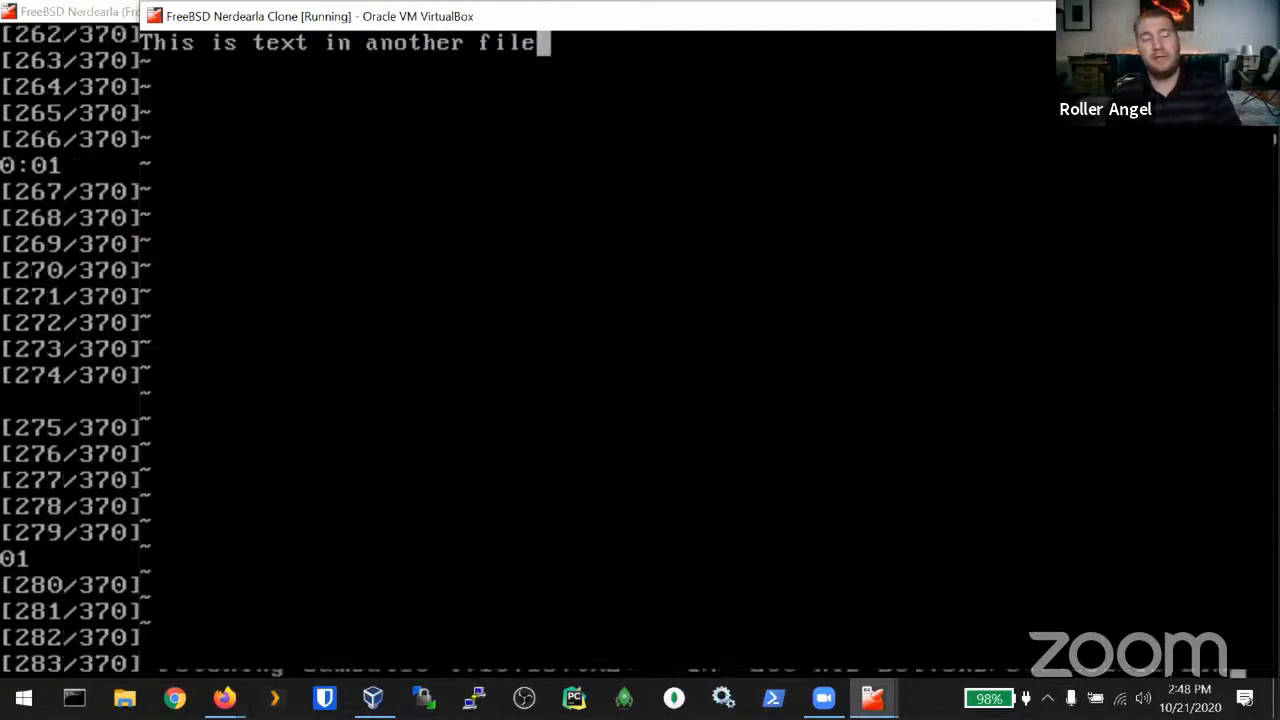
key(Escape)
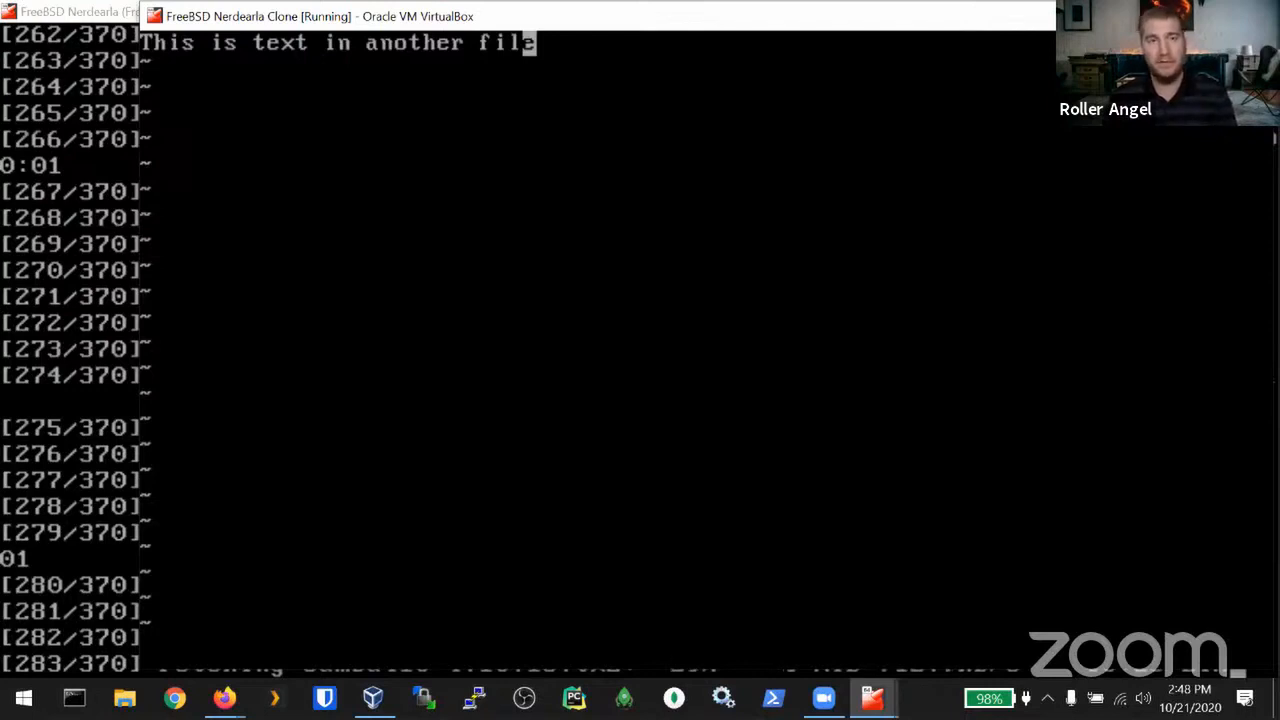
text(:wq)
key(Return)
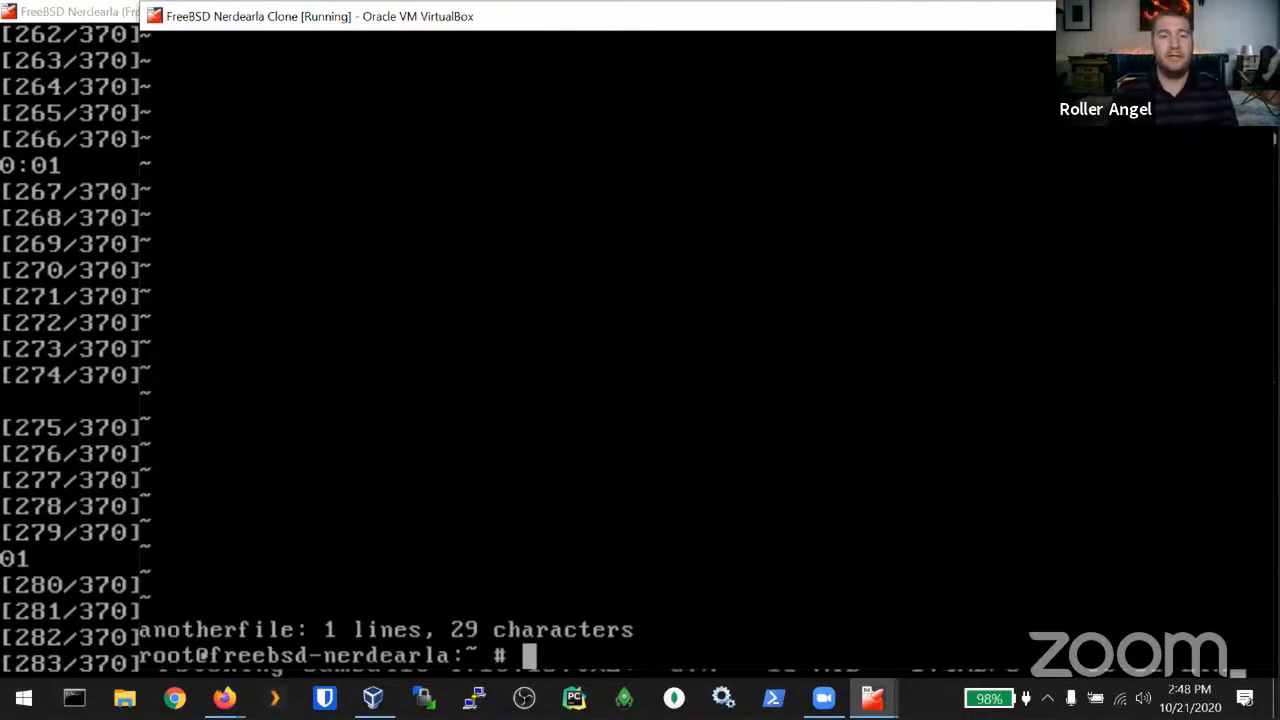
text(ZZ)
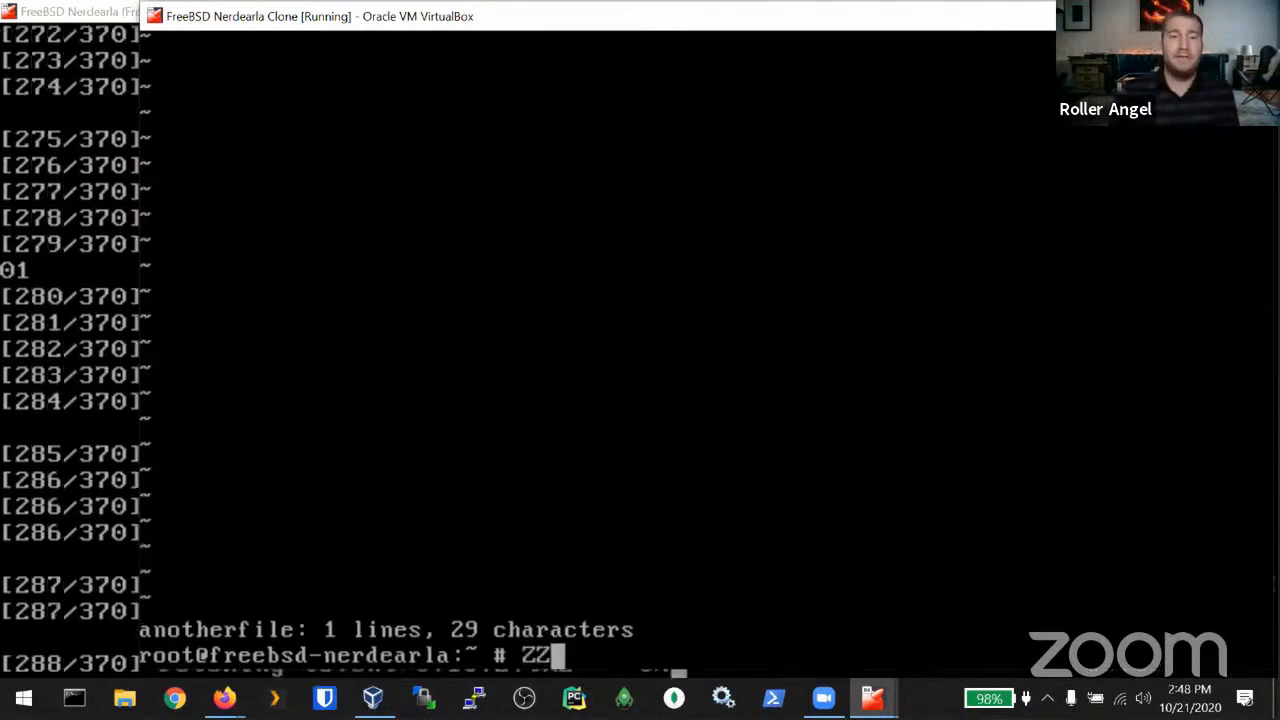
key(BackSpace)
key(BackSpace)
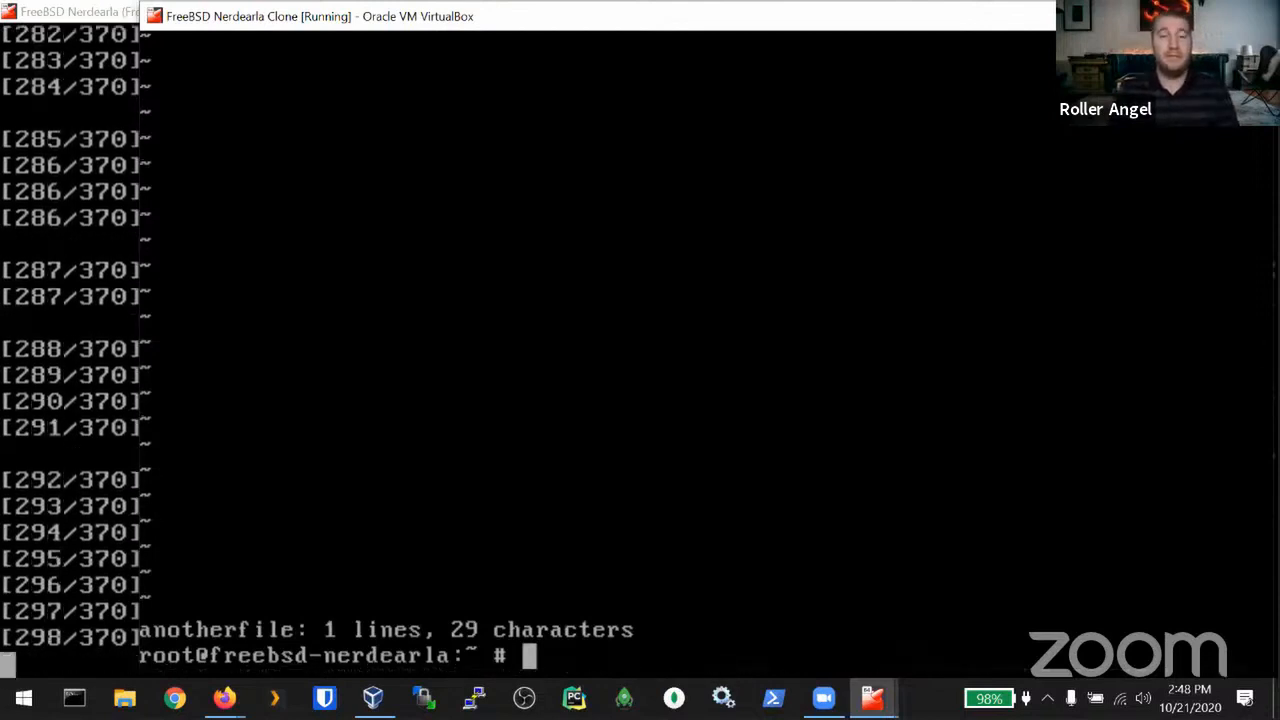
Step: Print afile and anotherfile with cat separately, then together with cat afile && cat anotherfile
text(cat)
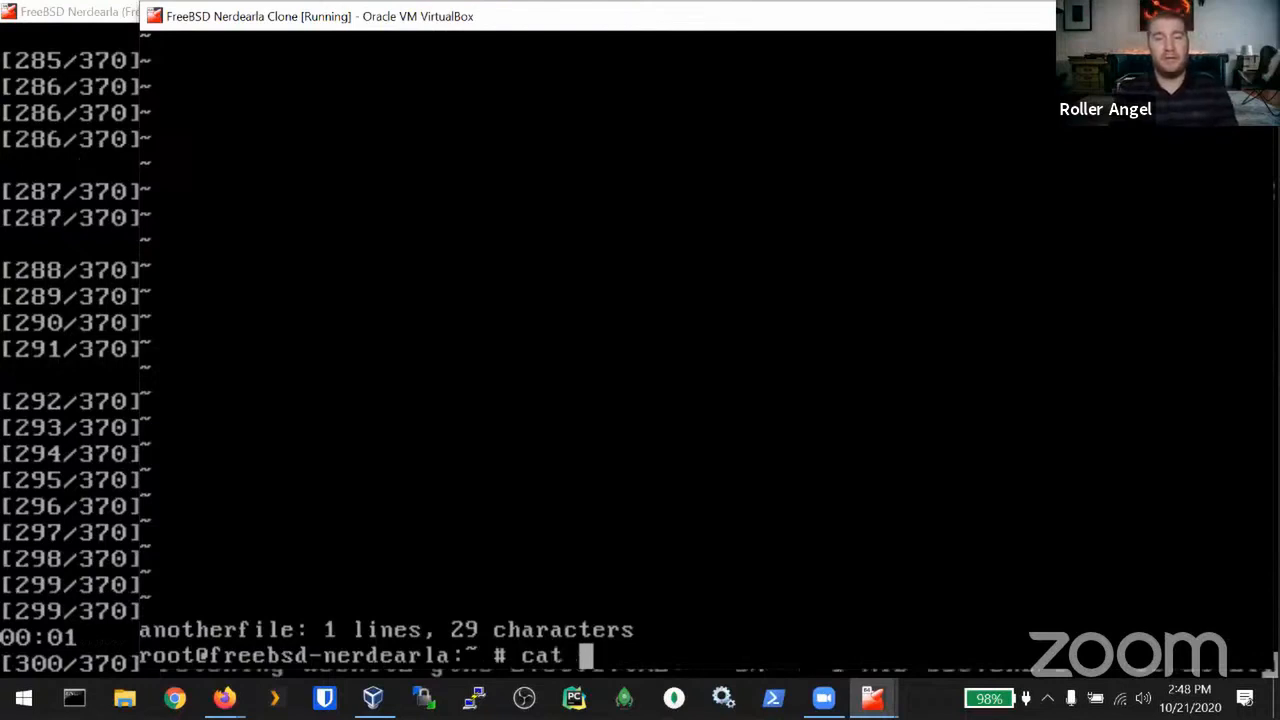
text( afile)
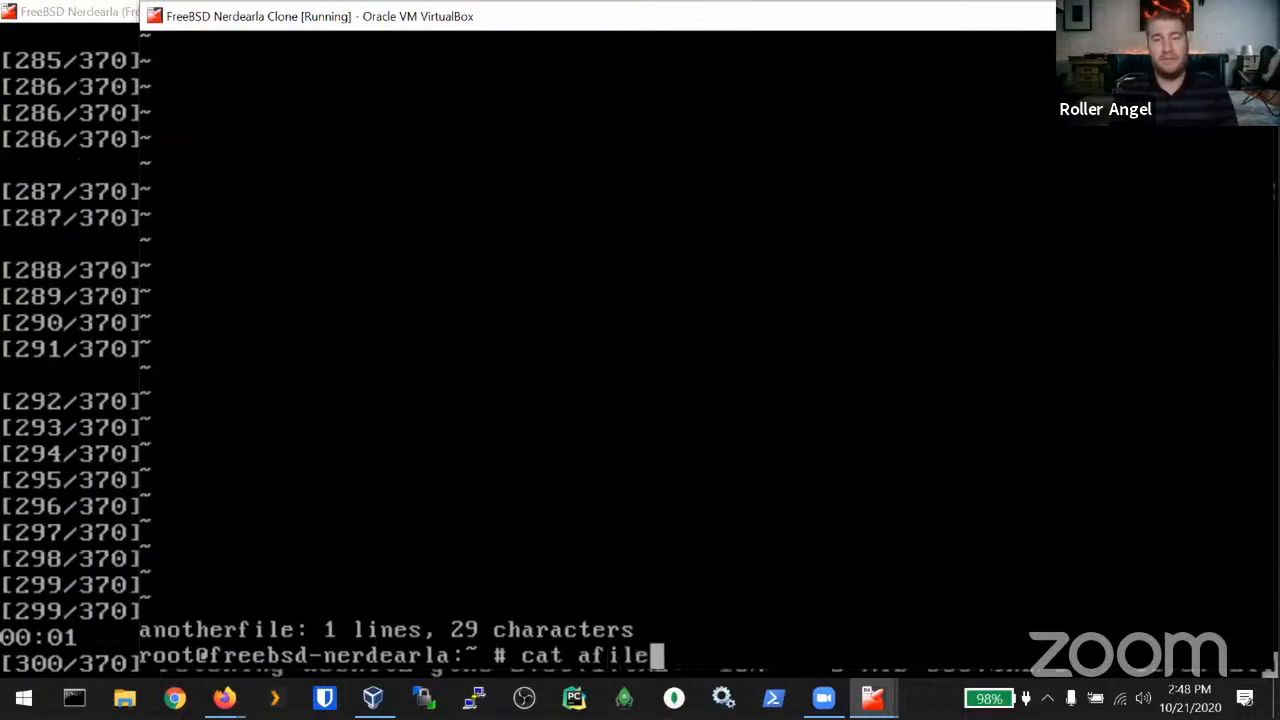
key(Return)
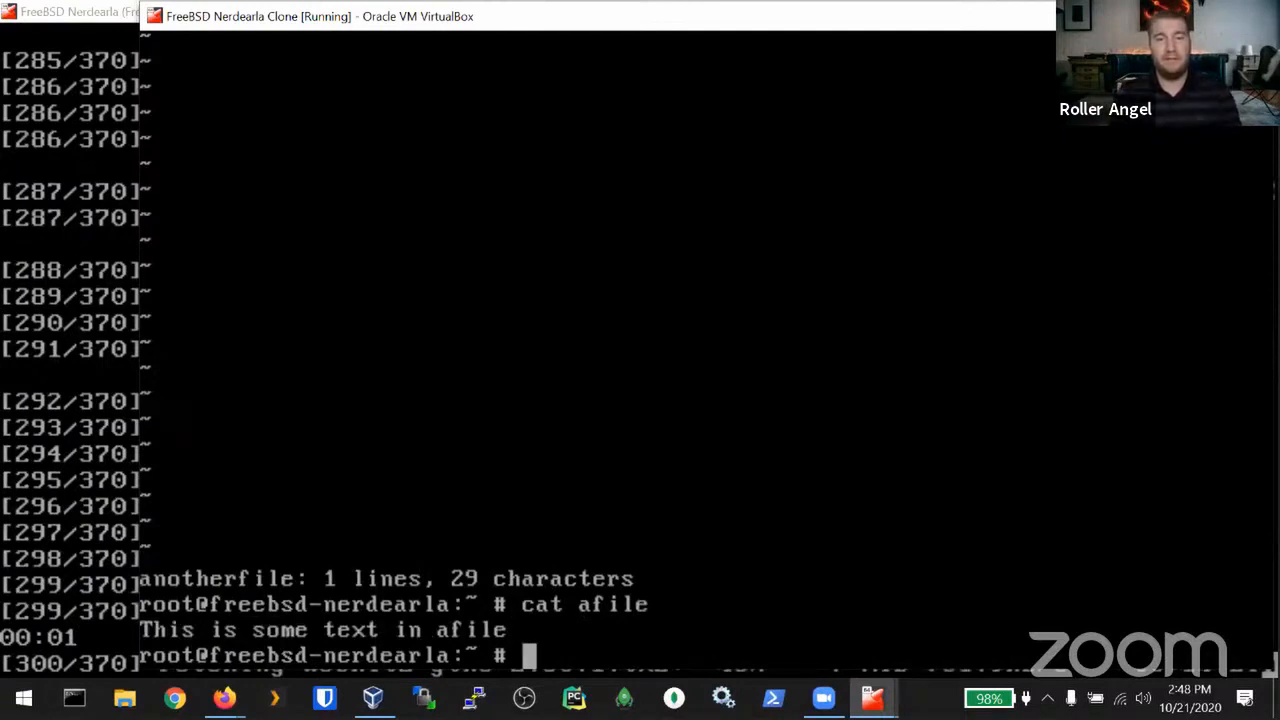
text(cat ano)
key(Tab)
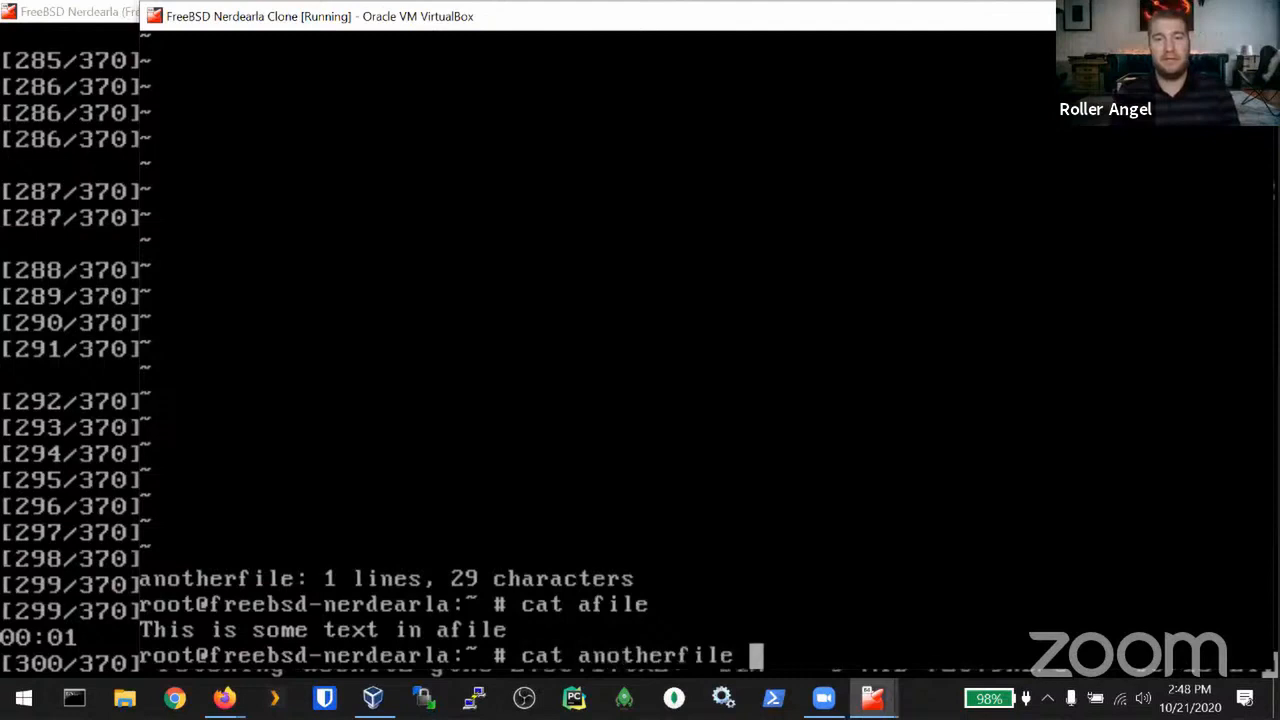
key(Return)
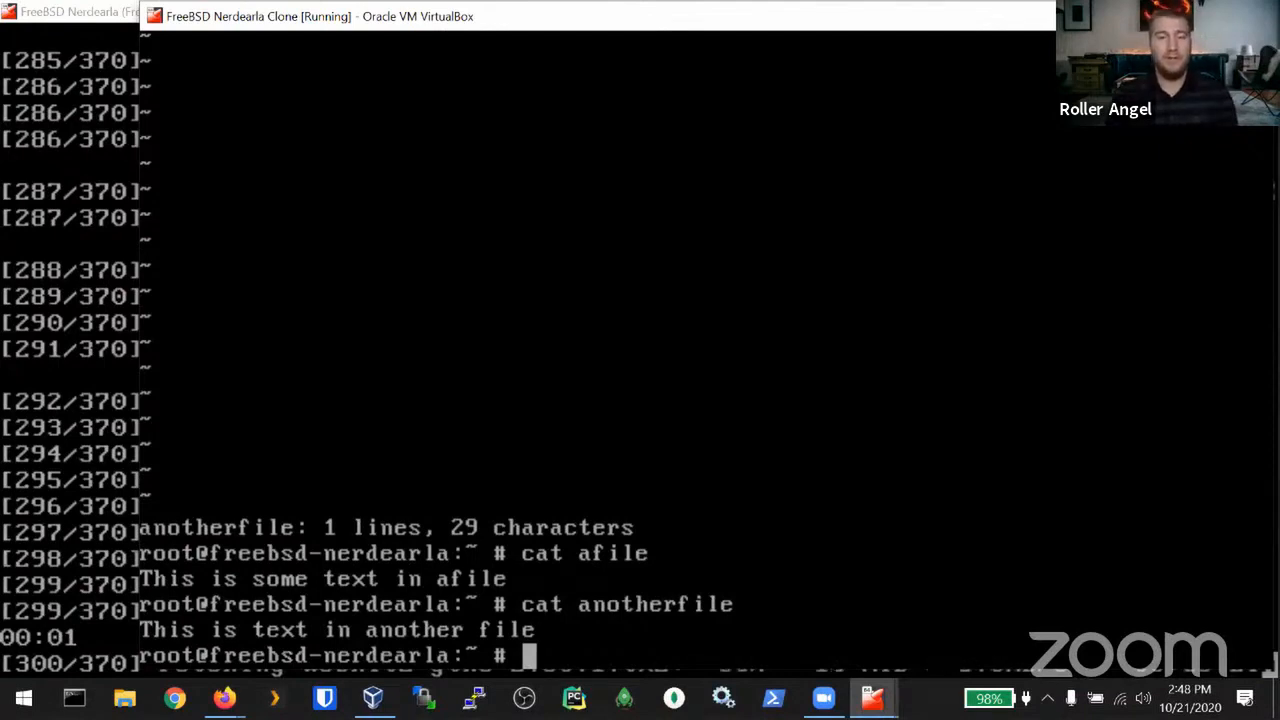
text(cat afile )
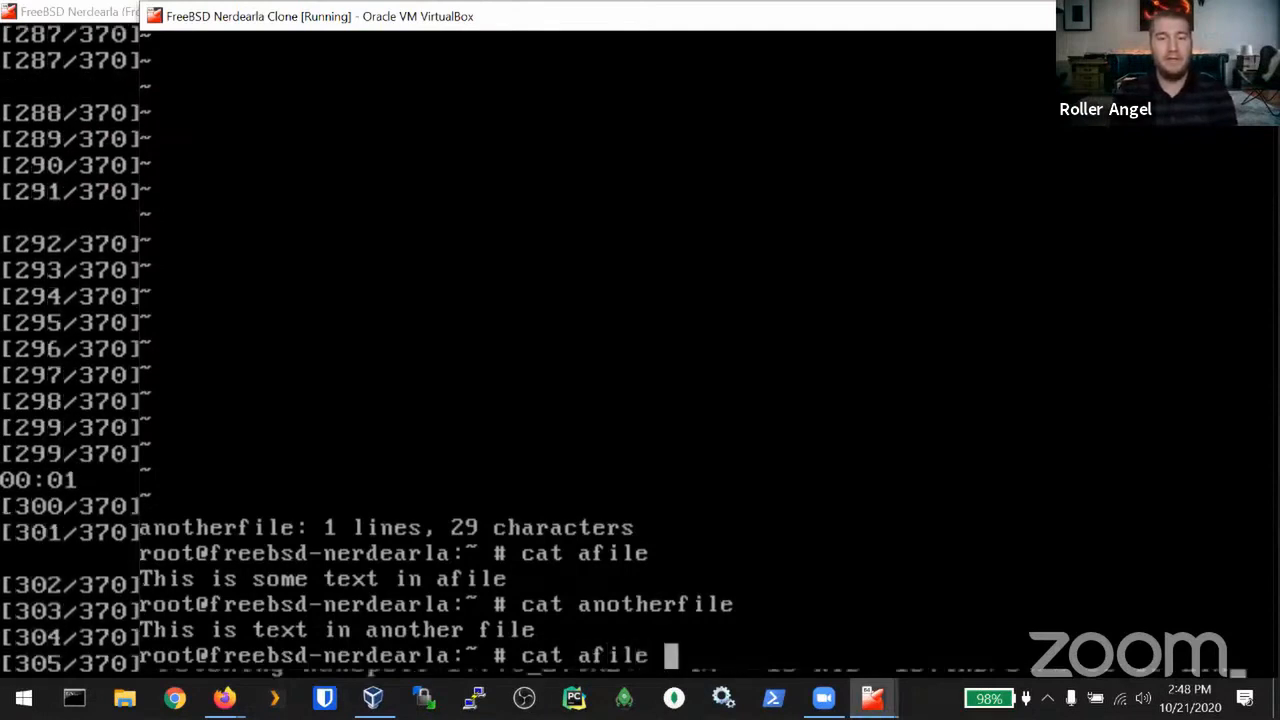
text(&&)
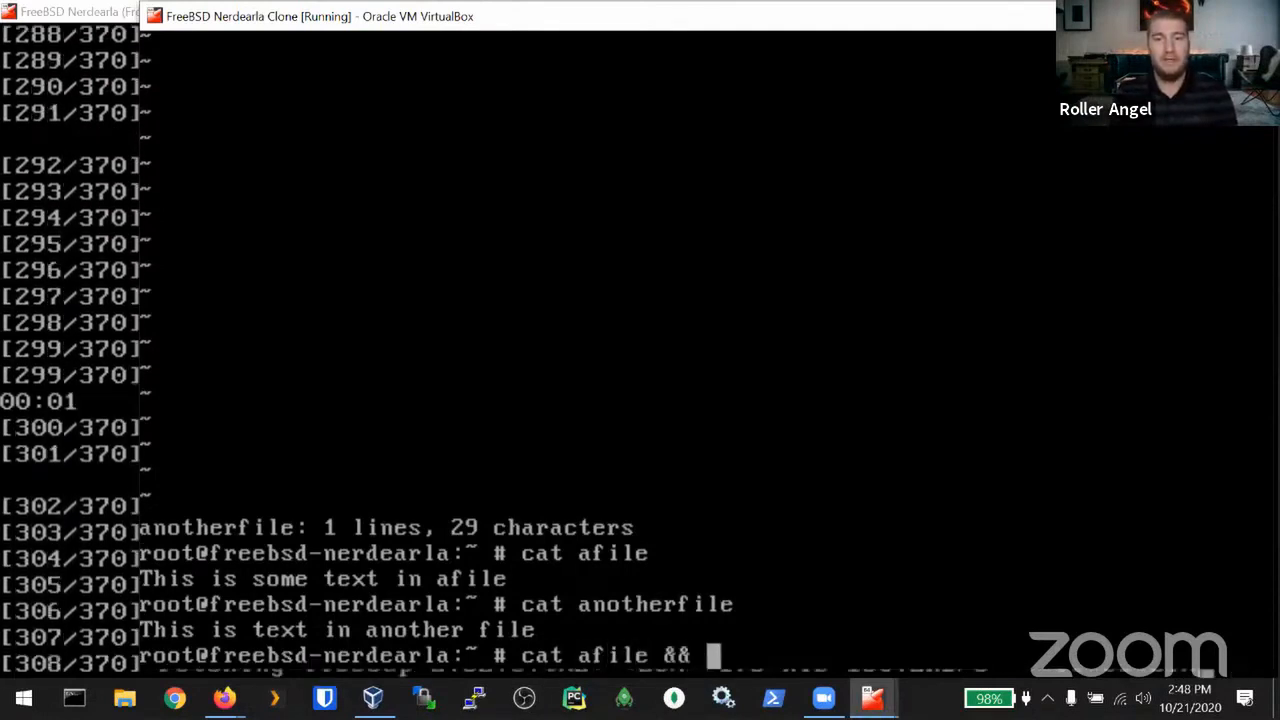
text( cat ano)
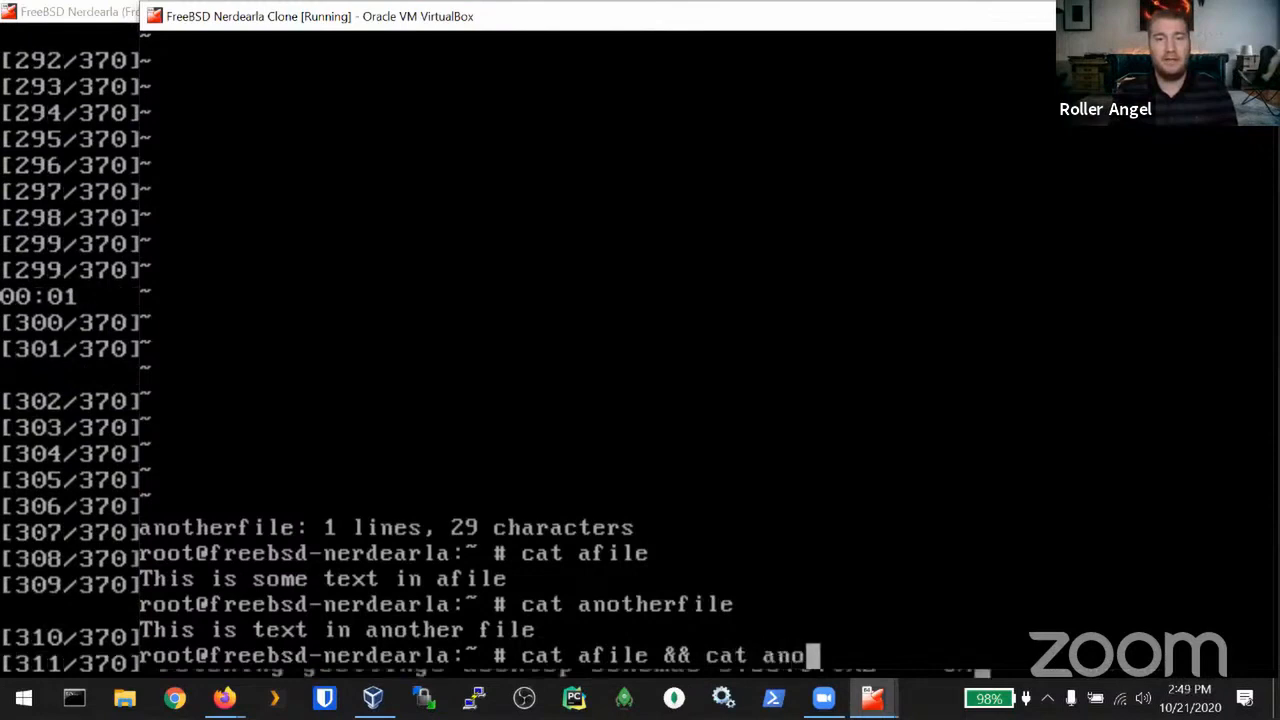
text(therfile)
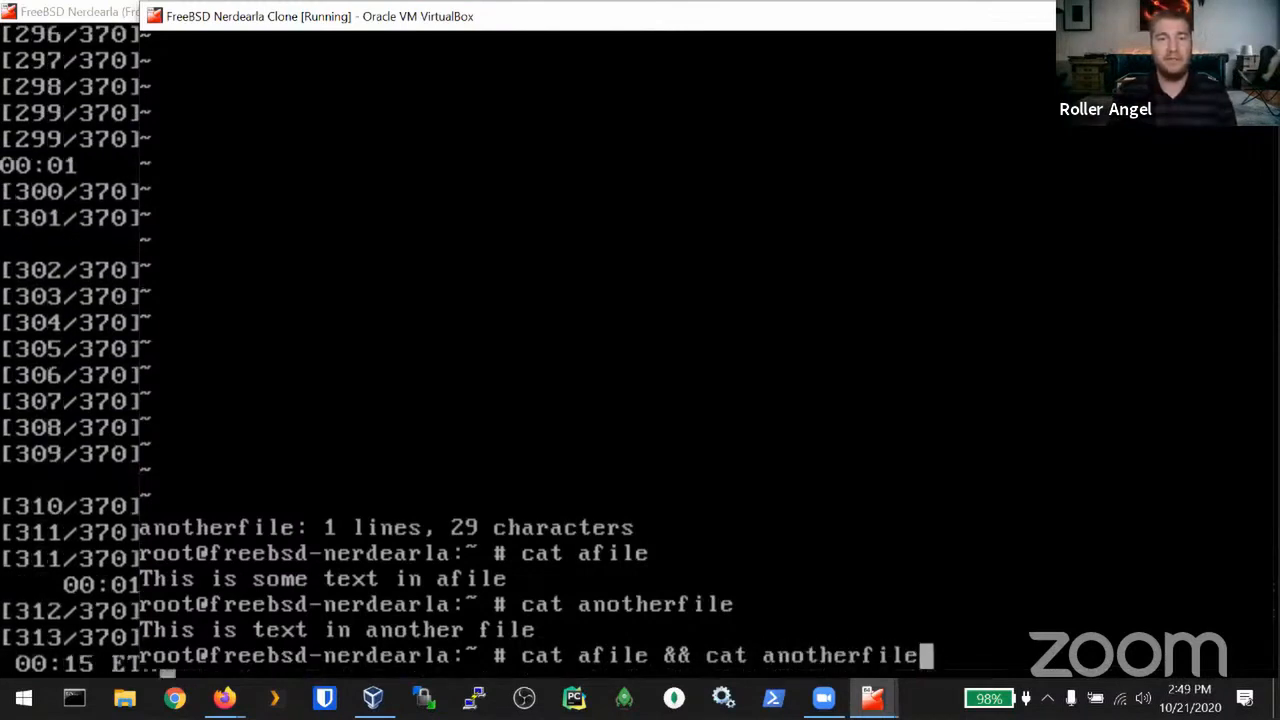
key(Return)
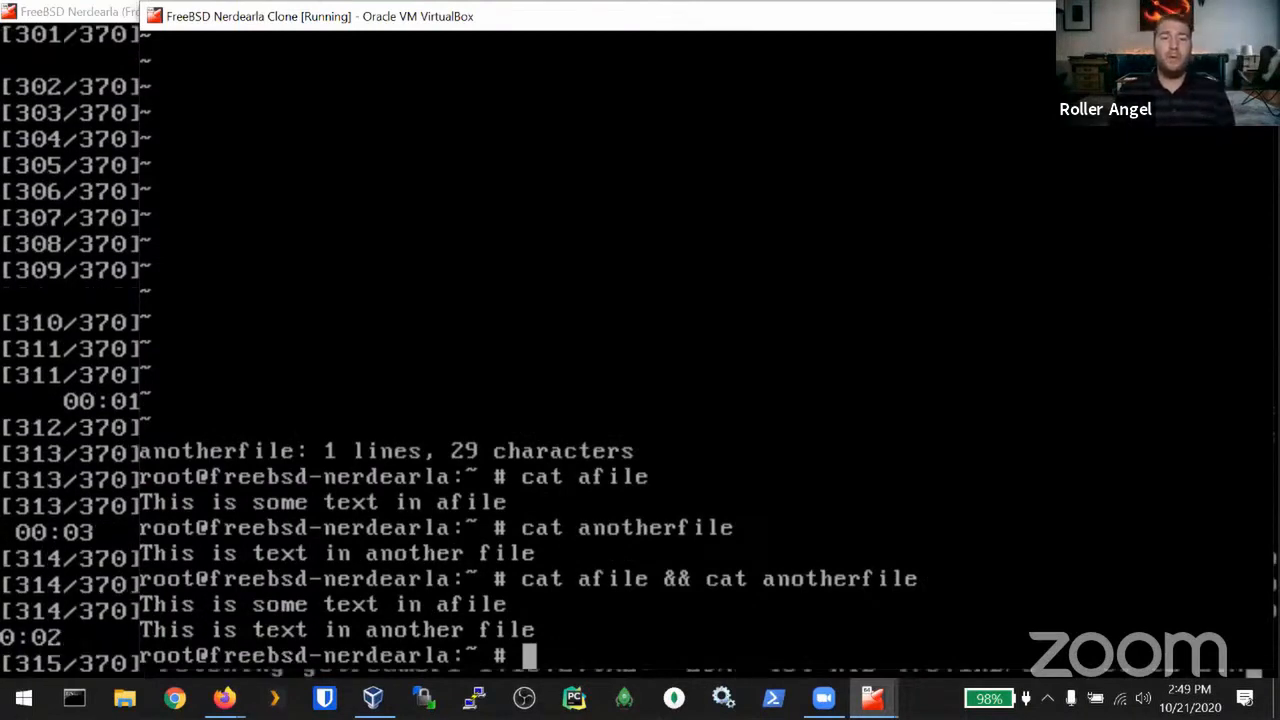
Step: Rerun the chained command as cat afile1 && cat anotherfile, which fails on the missing file
key(Up)
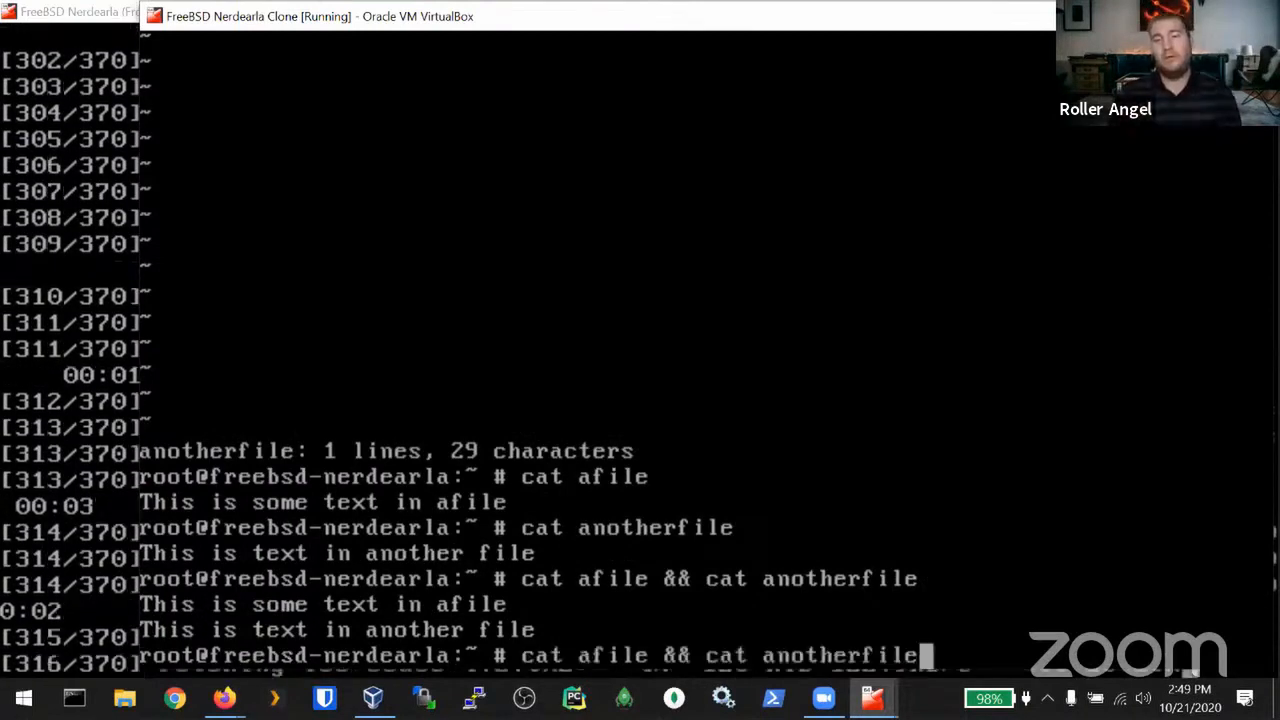
key(Left)
key(Left)
key(Left)
key(Left)
key(Left)
key(Left)
key(Left)
key(Left)
key(Left)
key(Left)
key(Left)
key(Left)
key(Left)
key(Left)
key(Left)
key(Left)
key(Left)
key(Left)
key(Left)
key(Right)
key(Right)
key(Right)
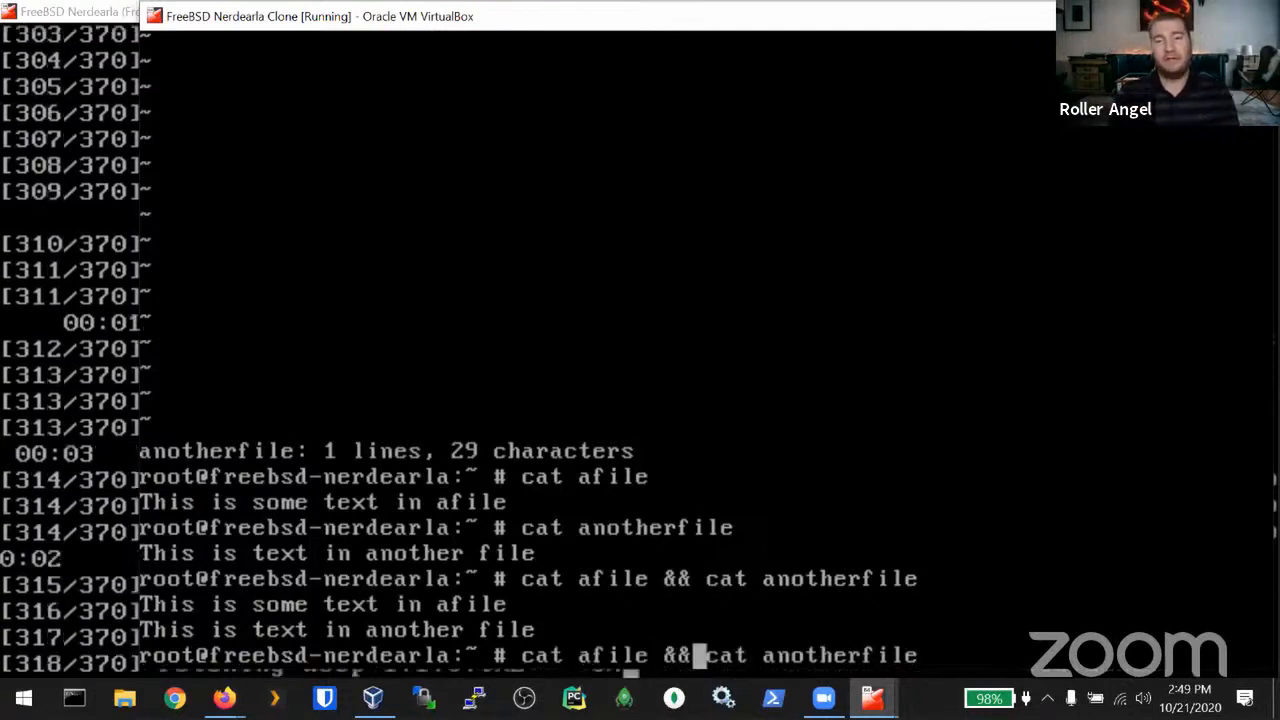
key(Left)
key(Left)
key(Left)
key(Left)
key(Left)
key(Left)
key(Left)
key(Left)
key(Left)
key(Left)
key(Left)
key(Left)
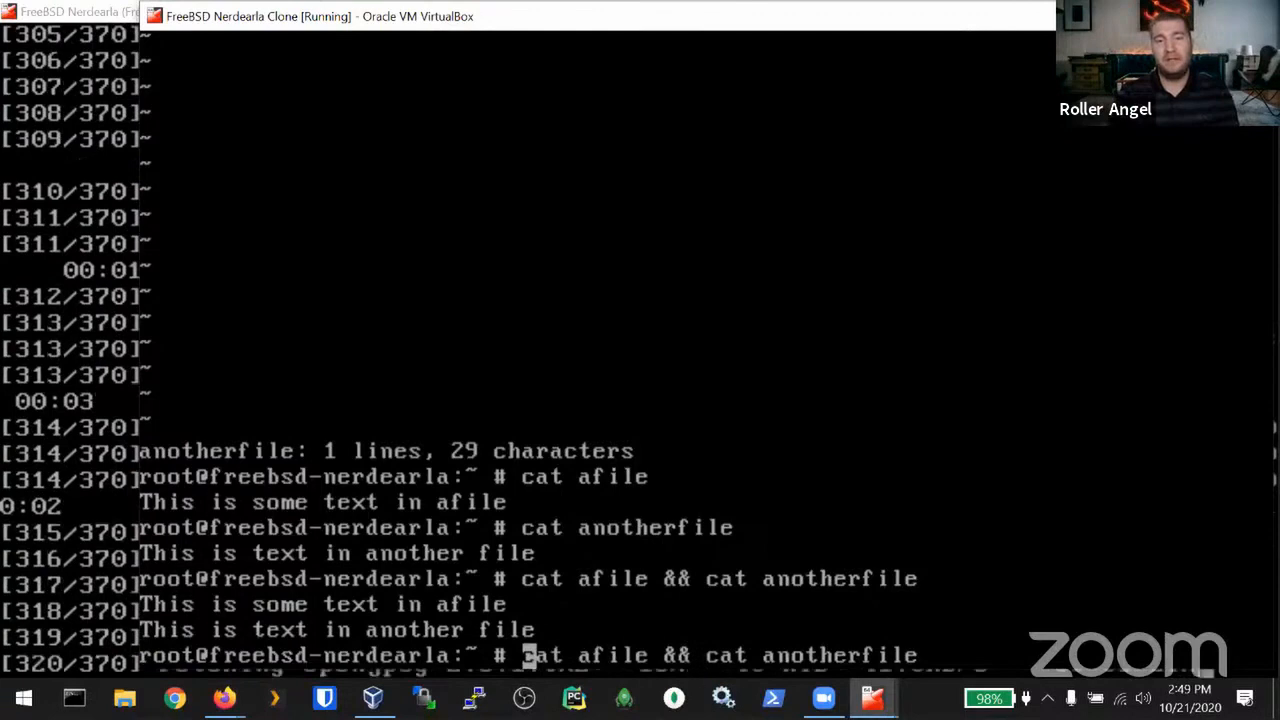
key(Right)
key(Right)
key(Right)
key(Right)
key(Right)
key(Right)
key(Right)
key(Right)
key(Right)
key(Right)
key(Right)
key(Right)
key(Right)
key(Right)
key(Right)
key(Right)
key(Right)
key(Right)
key(Right)
key(Right)
key(Right)
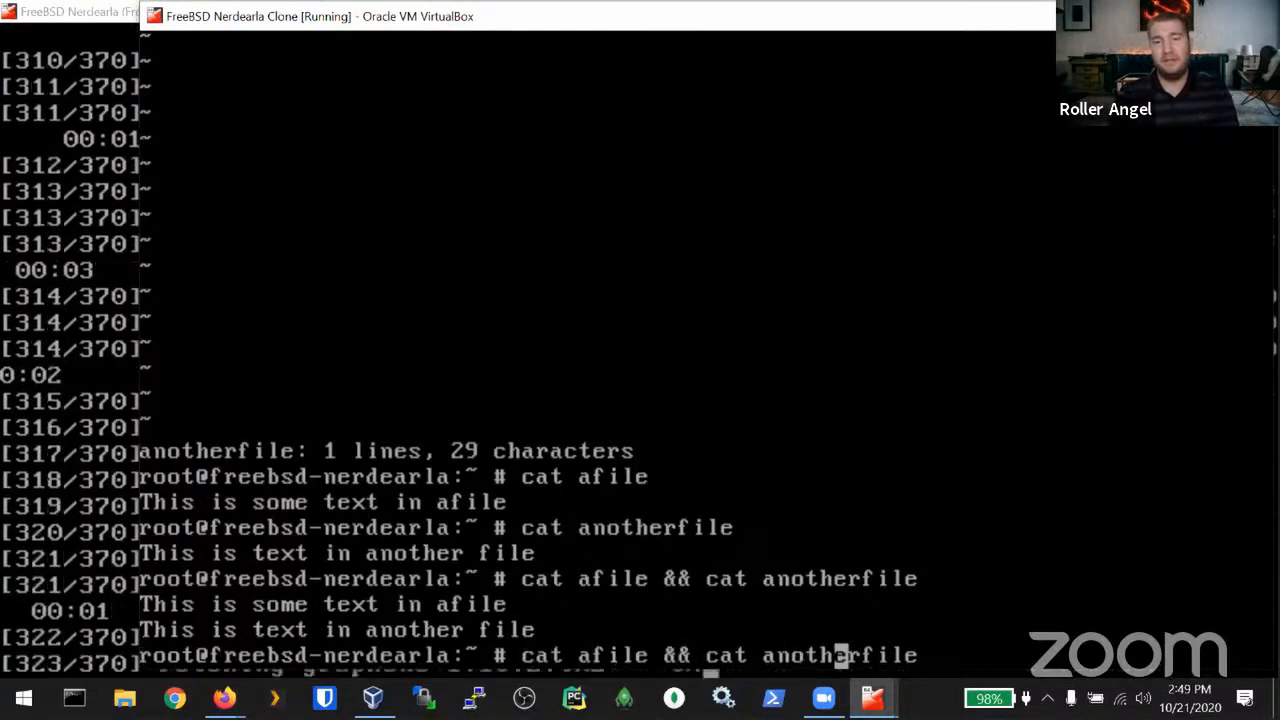
key(Left)
key(Left)
key(Left)
key(Left)
key(Left)
key(Left)
key(Left)
key(Left)
key(Left)
key(Left)
key(Left)
key(Left)
key(Right)
key(Right)
key(Right)
key(Right)
key(Right)
key(Right)
key(Right)
key(Right)
key(Right)
key(Right)
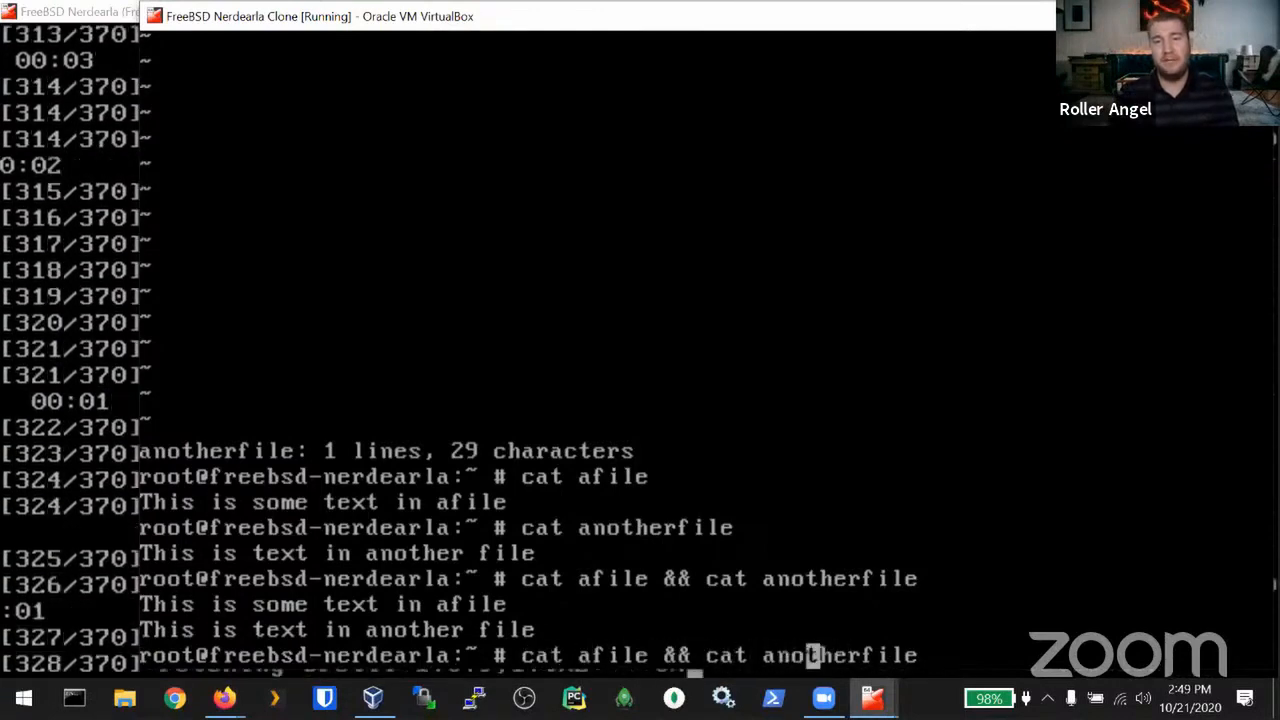
key(Left)
key(Left)
key(Left)
key(Left)
key(Left)
key(Left)
key(Left)
key(Left)
key(Left)
key(Left)
key(Left)
key(Left)
key(Left)
key(Left)
key(Left)
key(Left)
key(Right)
key(Right)
key(Right)
key(Right)
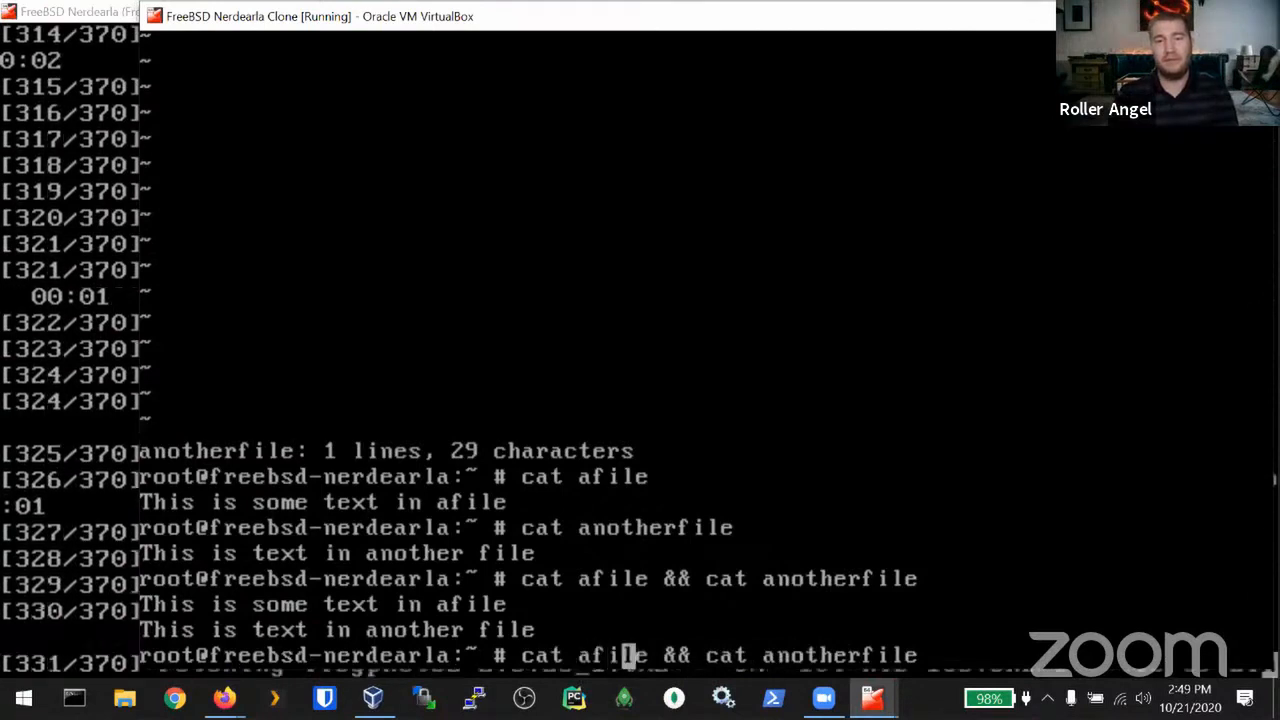
key(Right)
text(1)
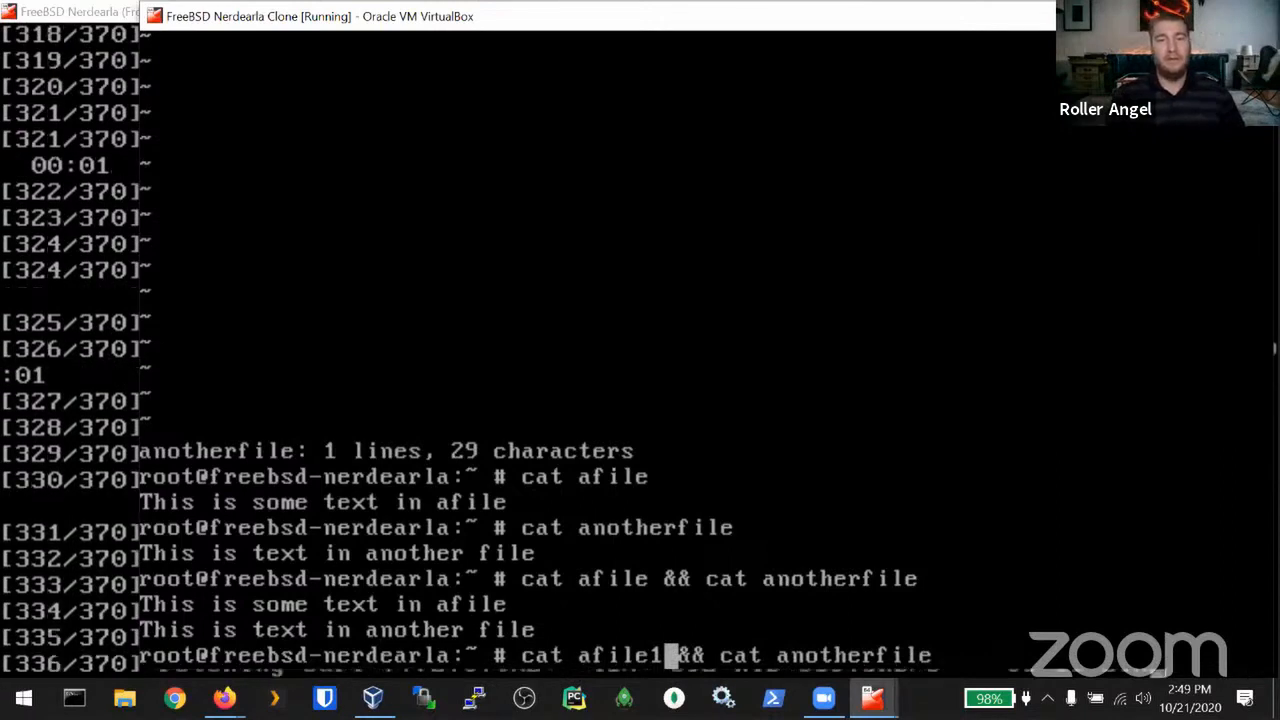
key(Return)
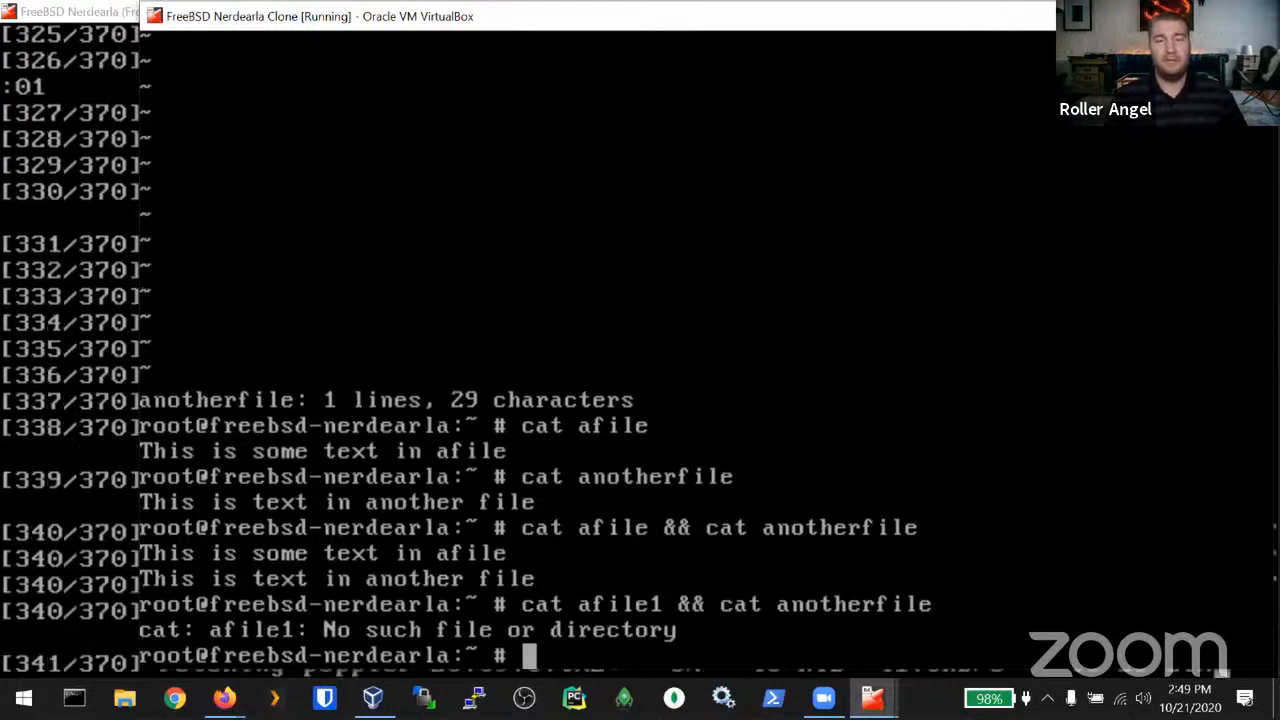
Step: Rerun it as cat afile1 ; cat anotherfile so anotherfile still prints
key(Up)
key(Left)
key(Left)
key(Left)
key(Left)
key(Left)
key(Left)
key(Left)
key(Left)
key(Left)
key(Left)
key(Left)
key(Left)
key(Left)
key(Left)
key(Left)
key(Left)
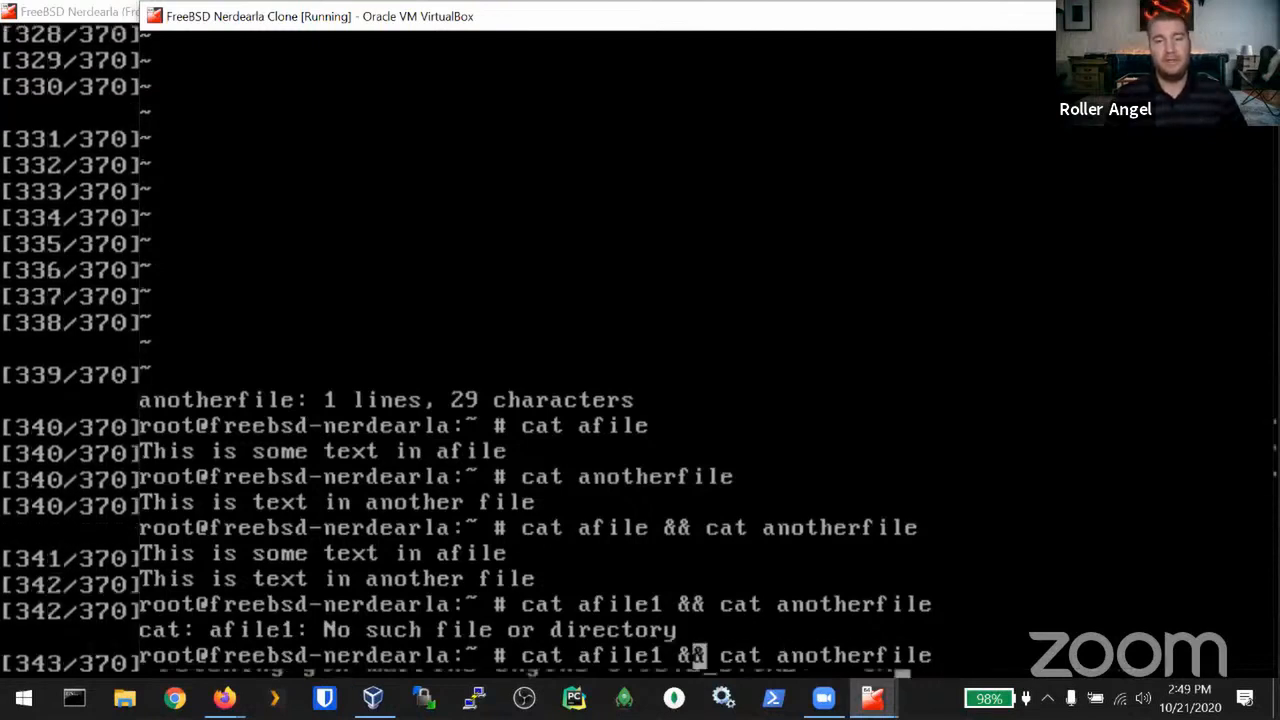
key(BackSpace)
key(BackSpace)
text(;)
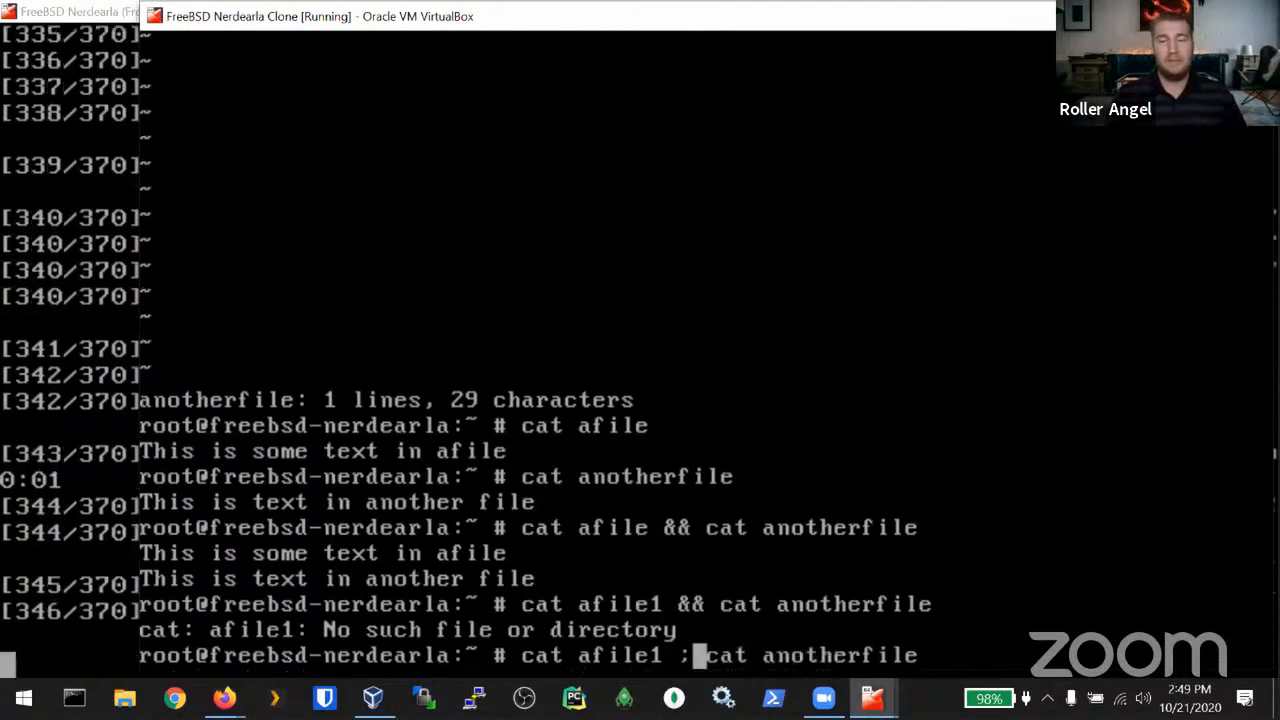
key(Return)
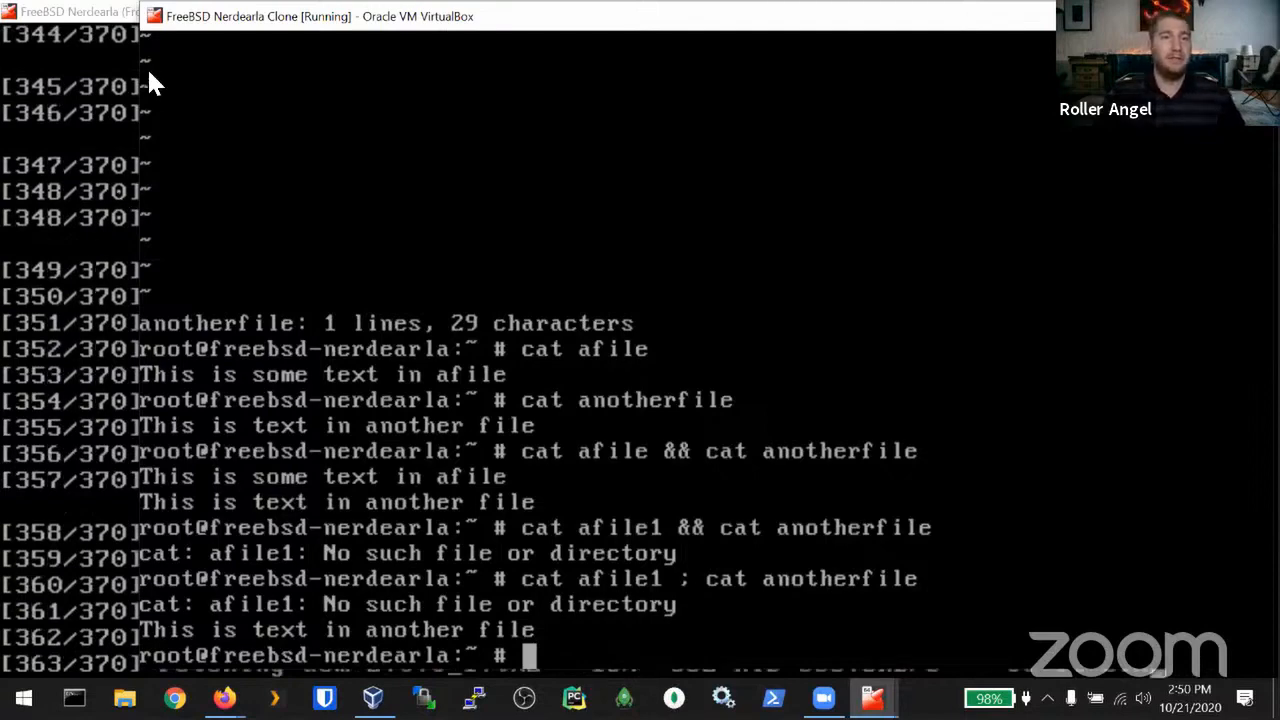
drag(195, 3, 190, 0)
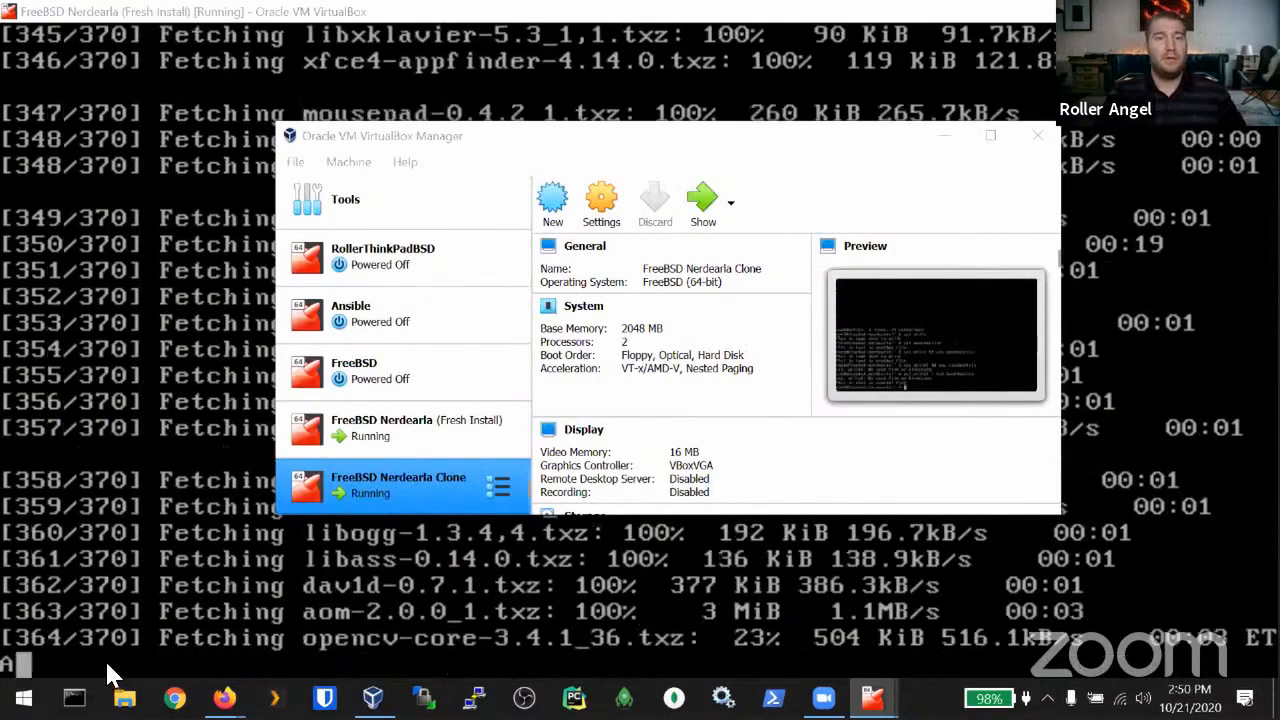
click(187, 637)
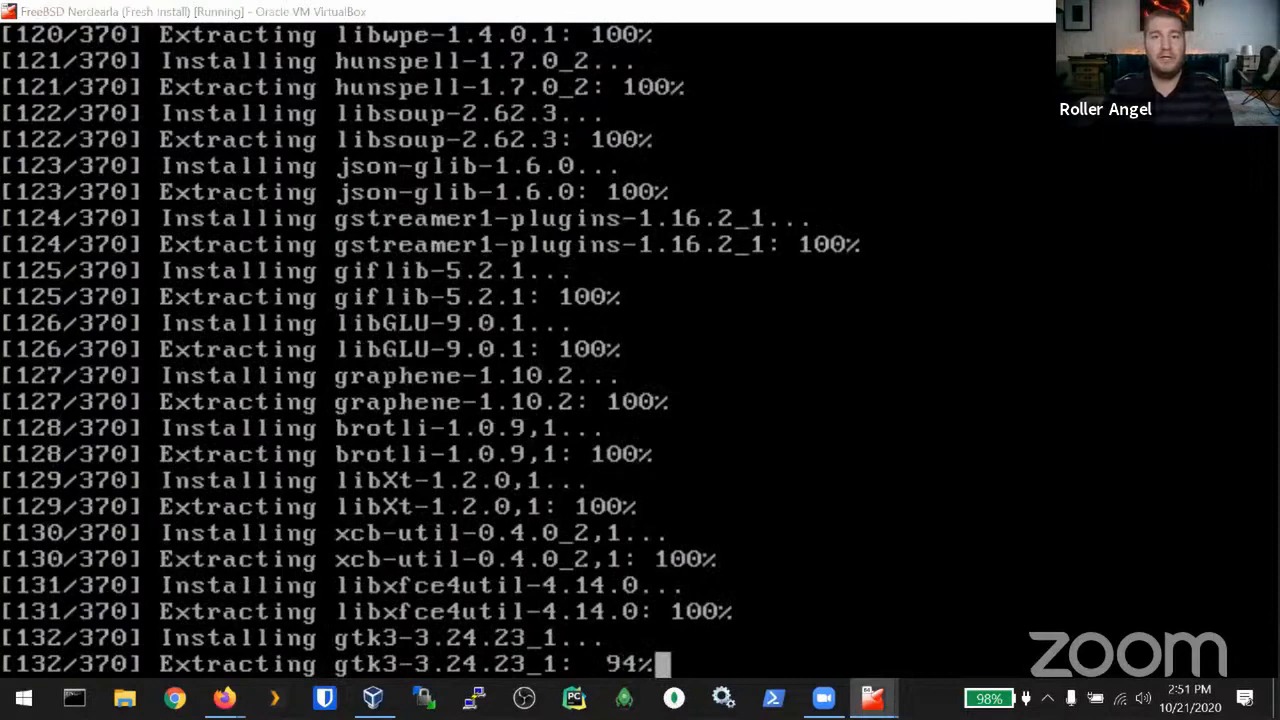
key(alt+Tab)
Step: Shut down the clone VM from its console with init 0
click(570, 610)
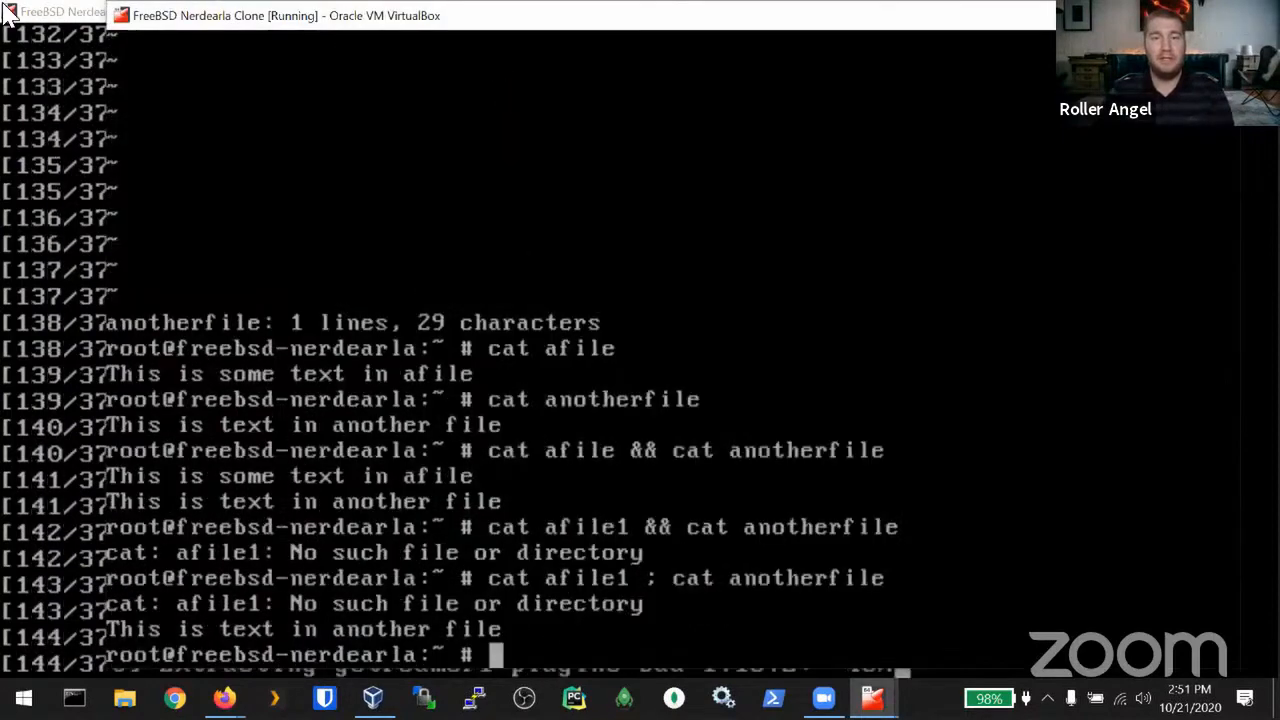
text(s)
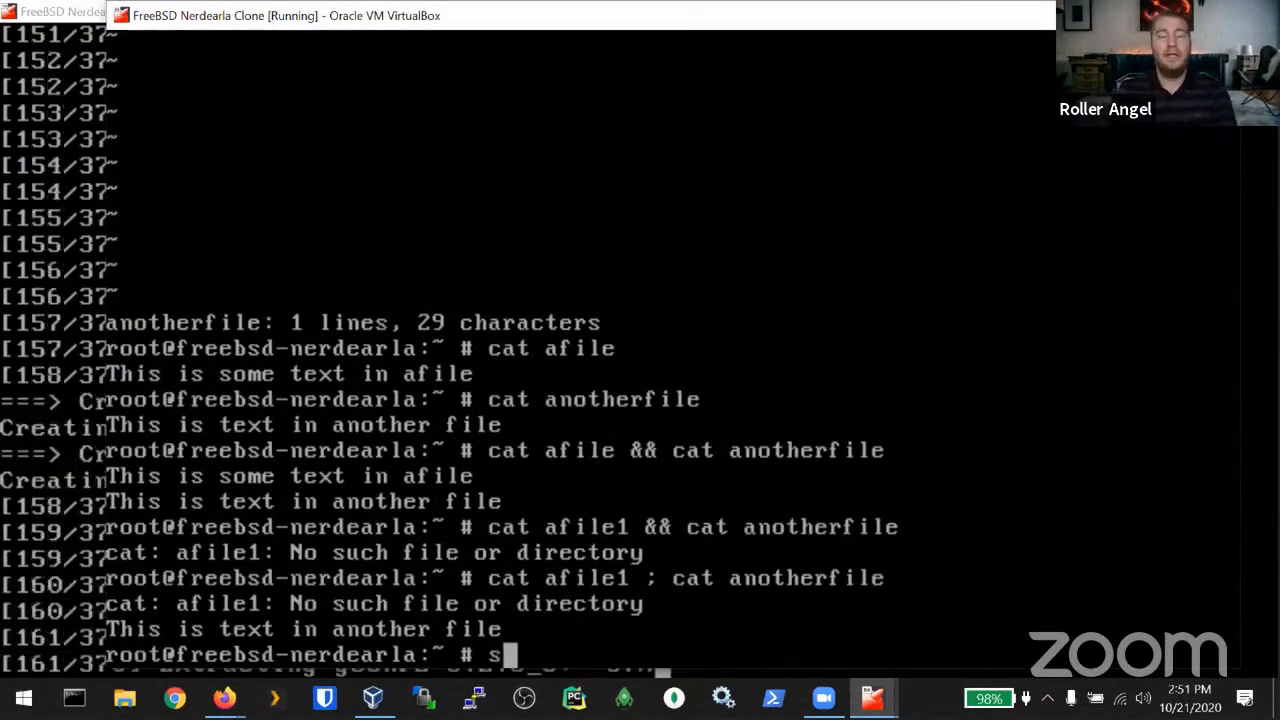
key(BackSpace)
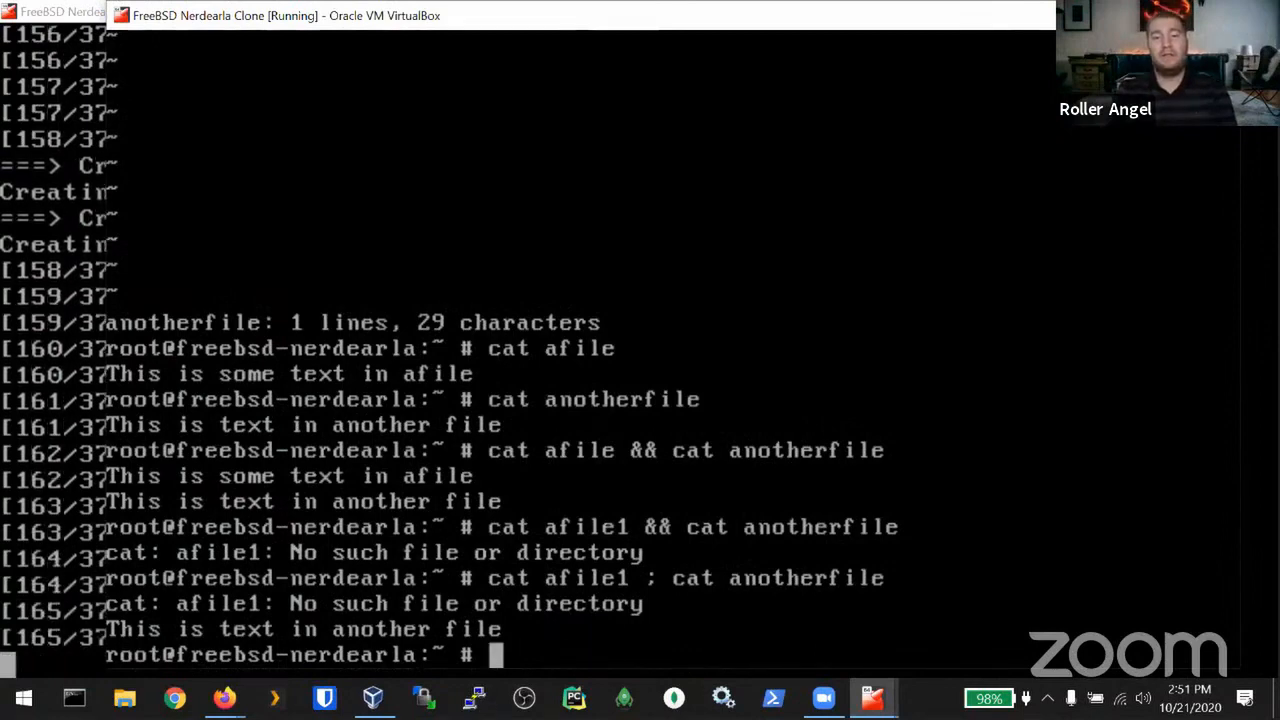
text(init)
text(6)
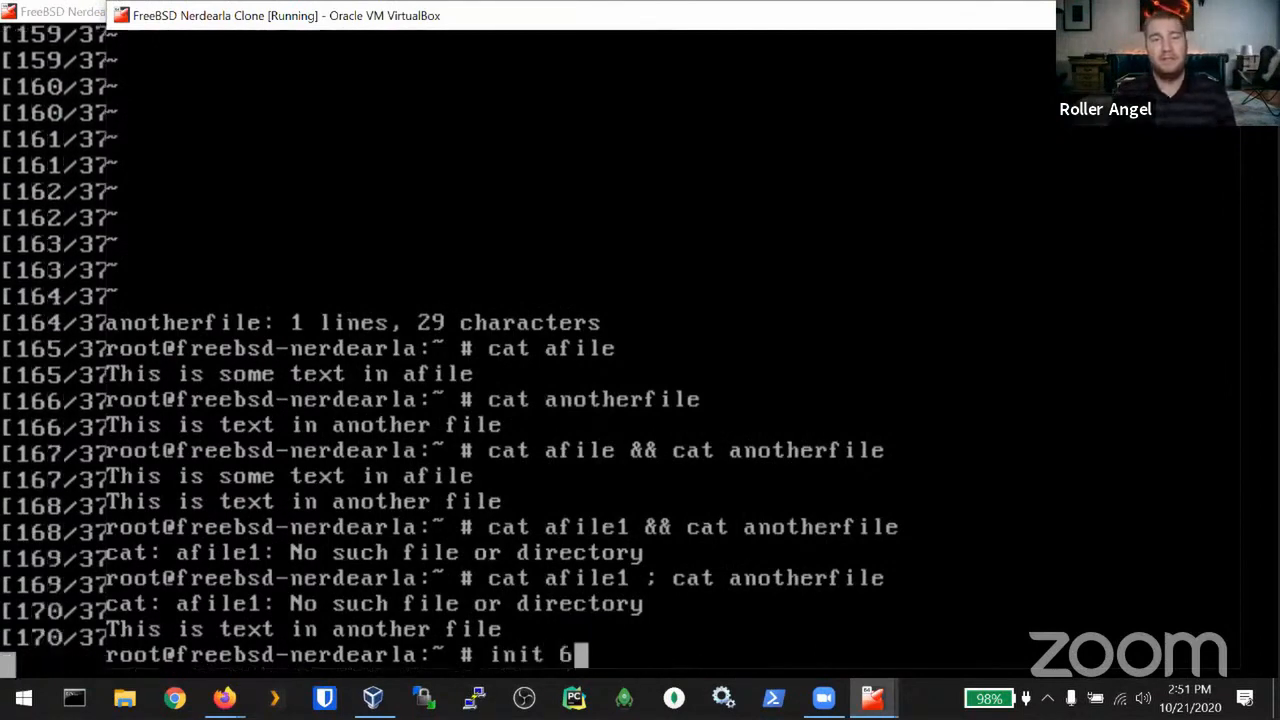
key(BackSpace)
text(0)
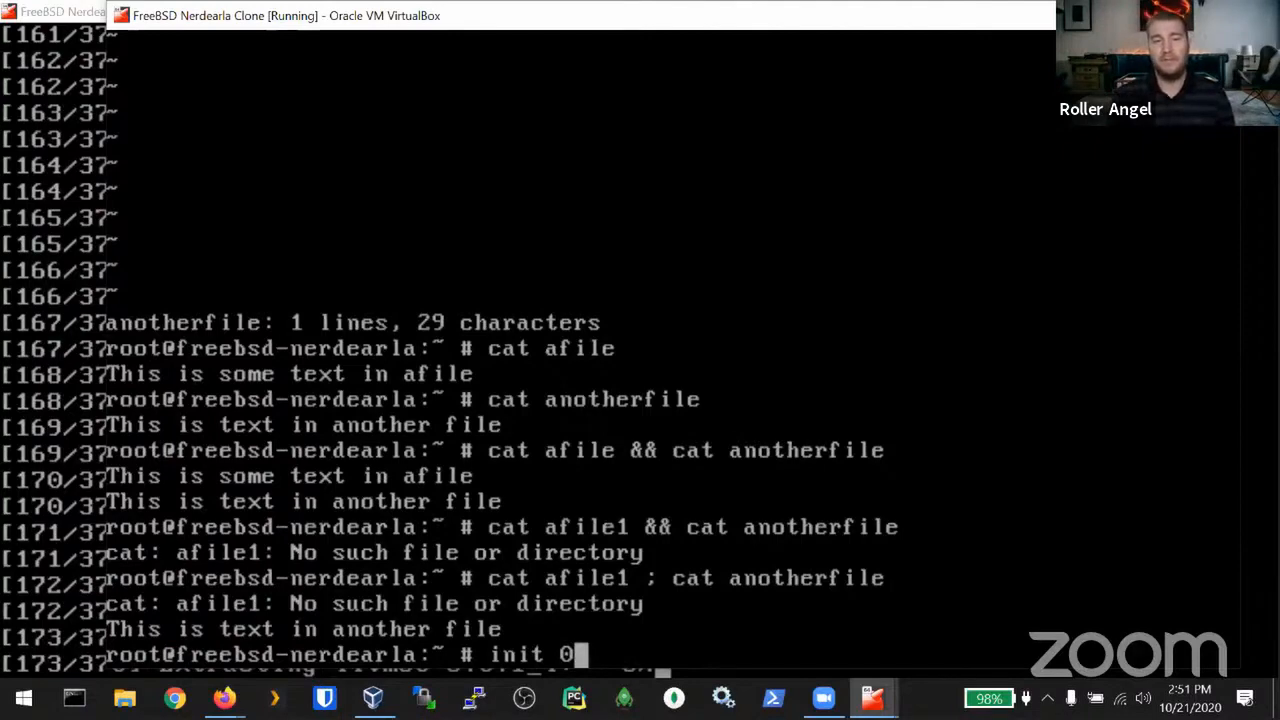
key(Return)
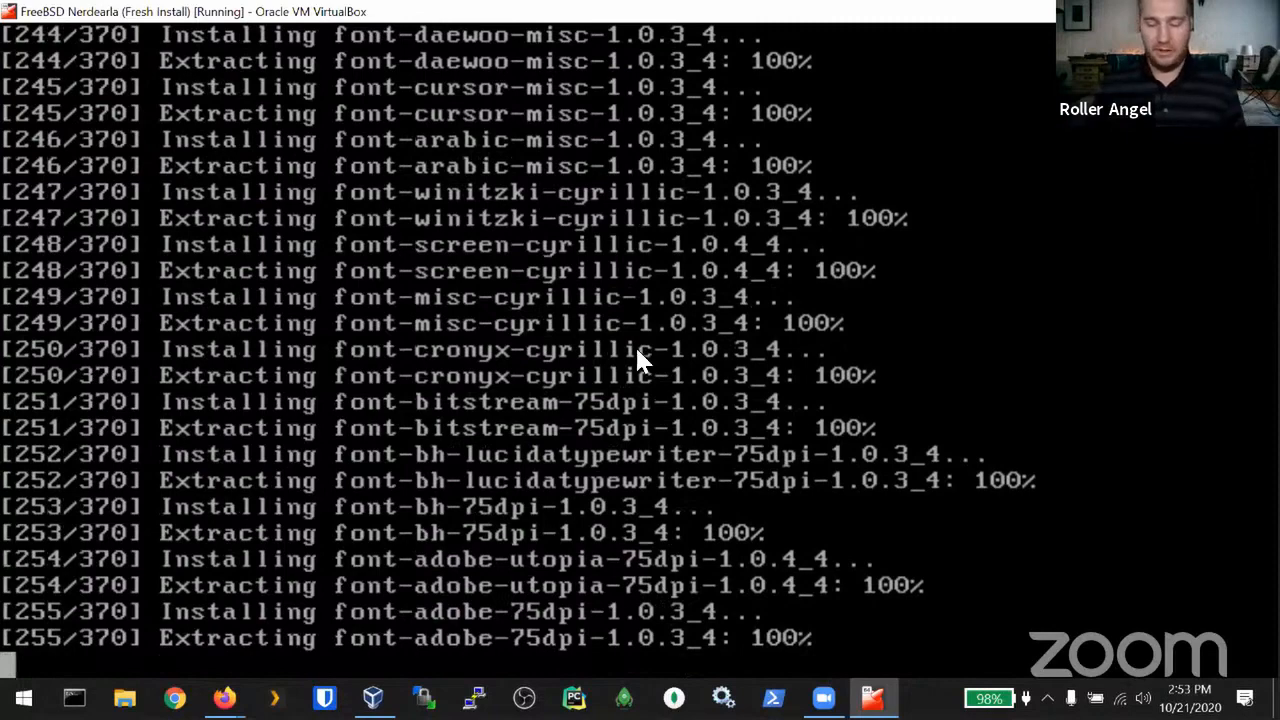
Step: Leave full-screen with Right Ctrl+F and browse the Input, Devices and View menus
key(Control_R+f)
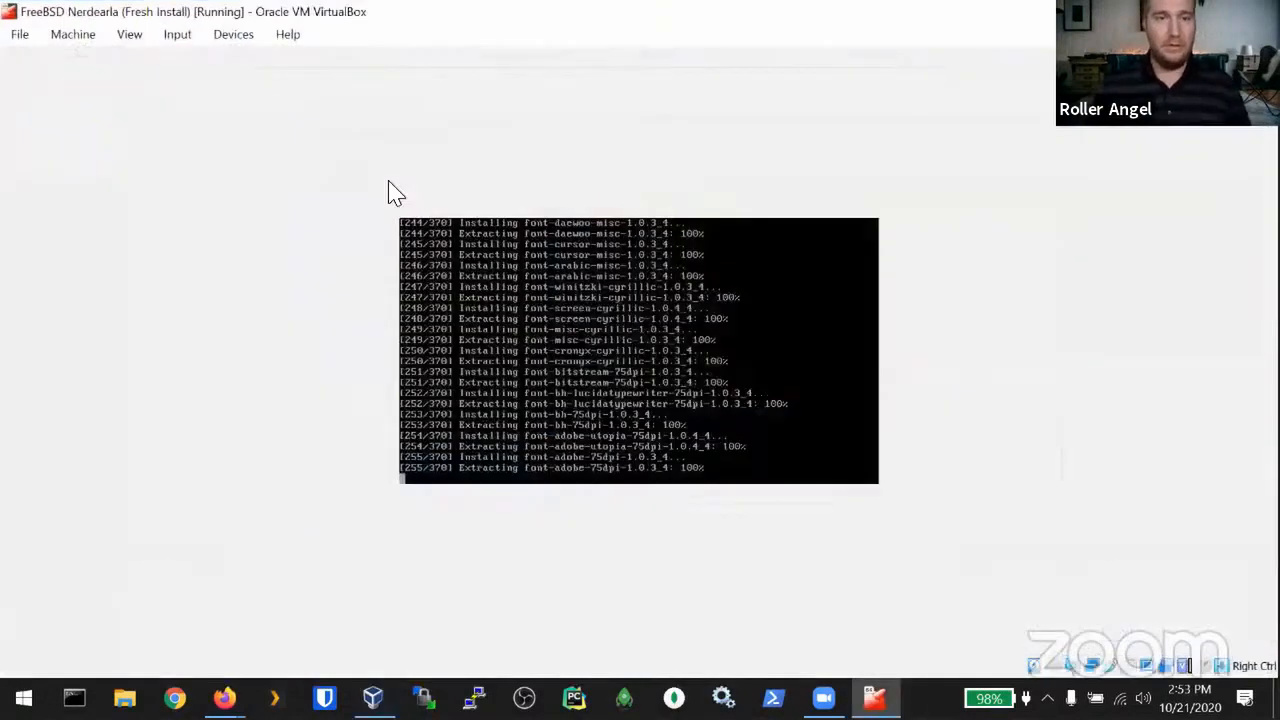
click(172, 36)
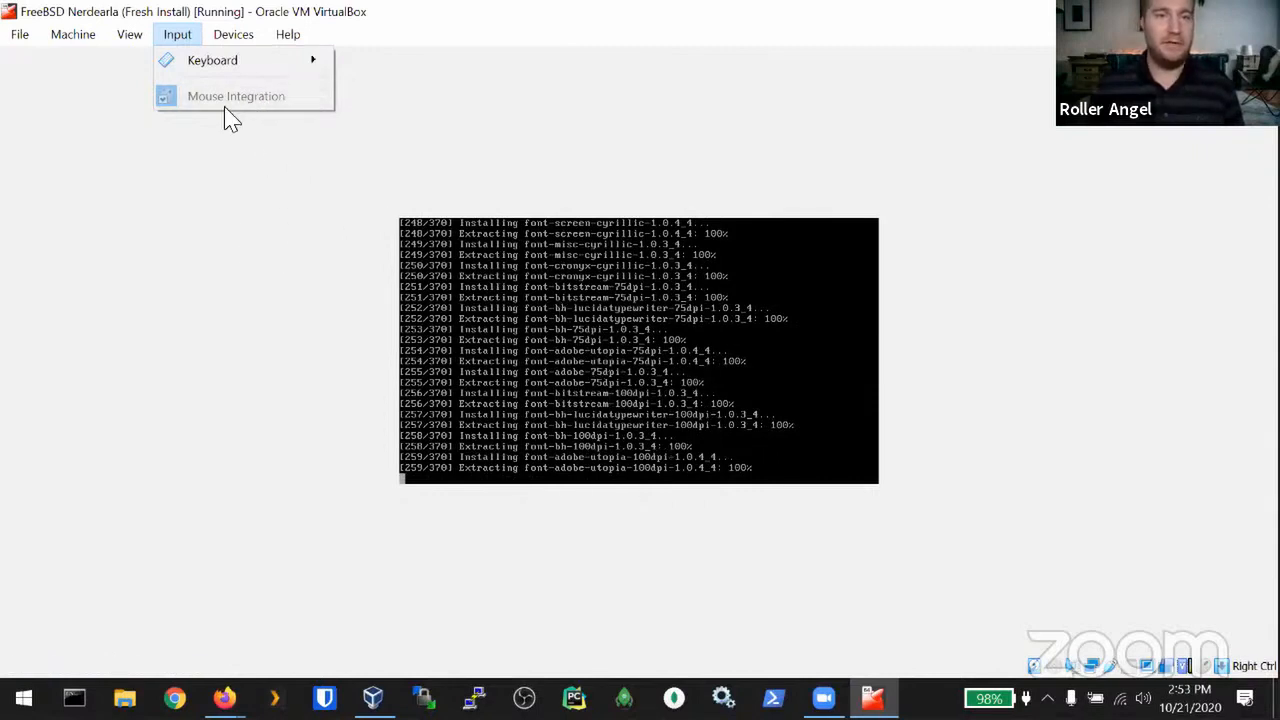
mouse_move(225, 36)
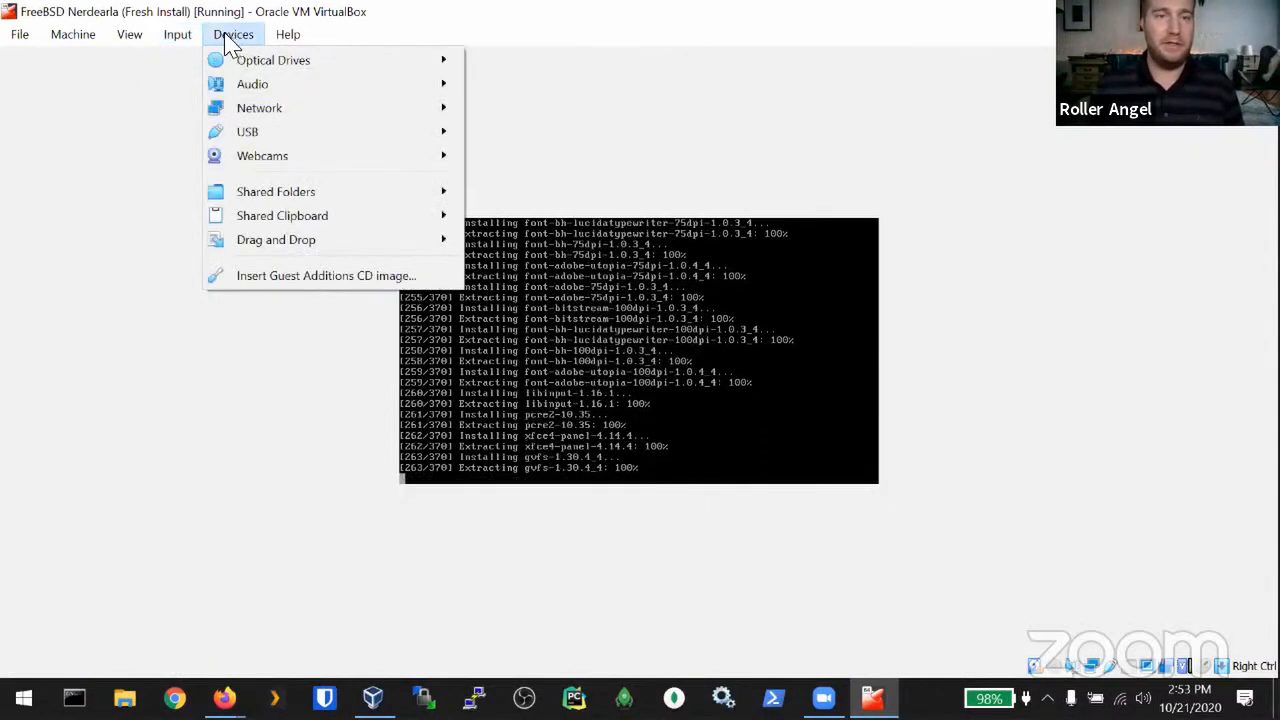
mouse_move(127, 36)
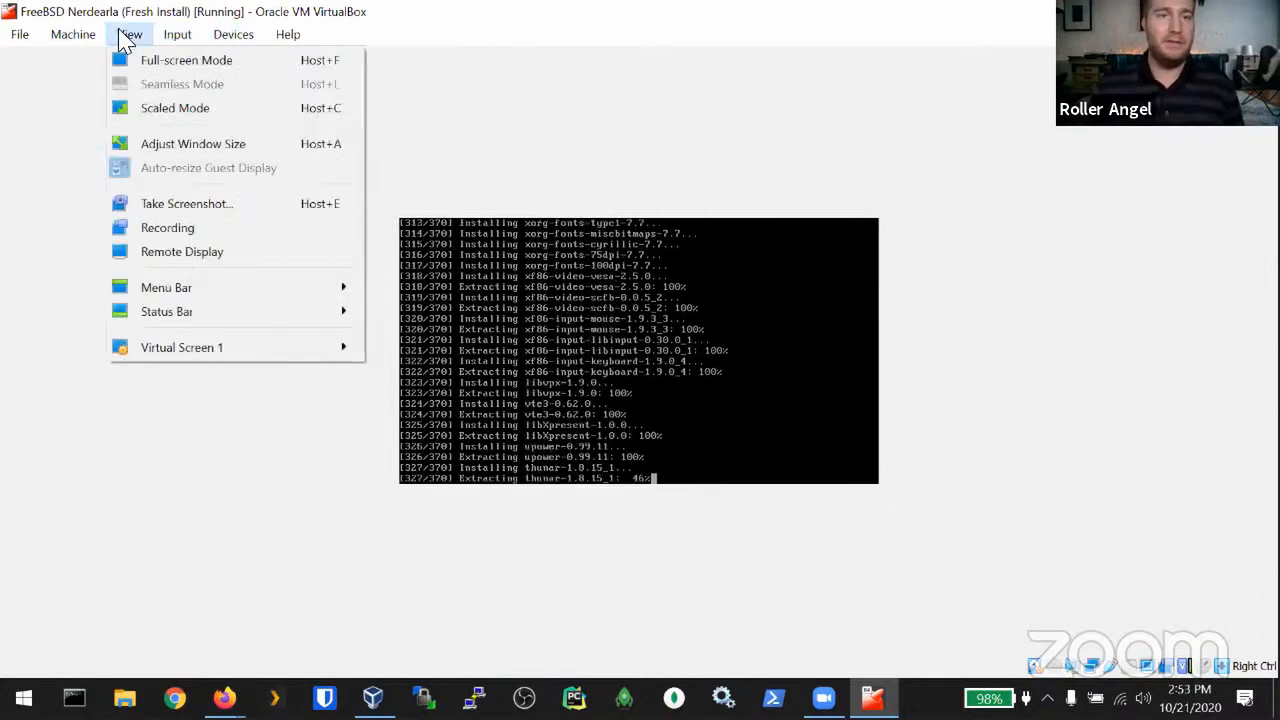
click(529, 154)
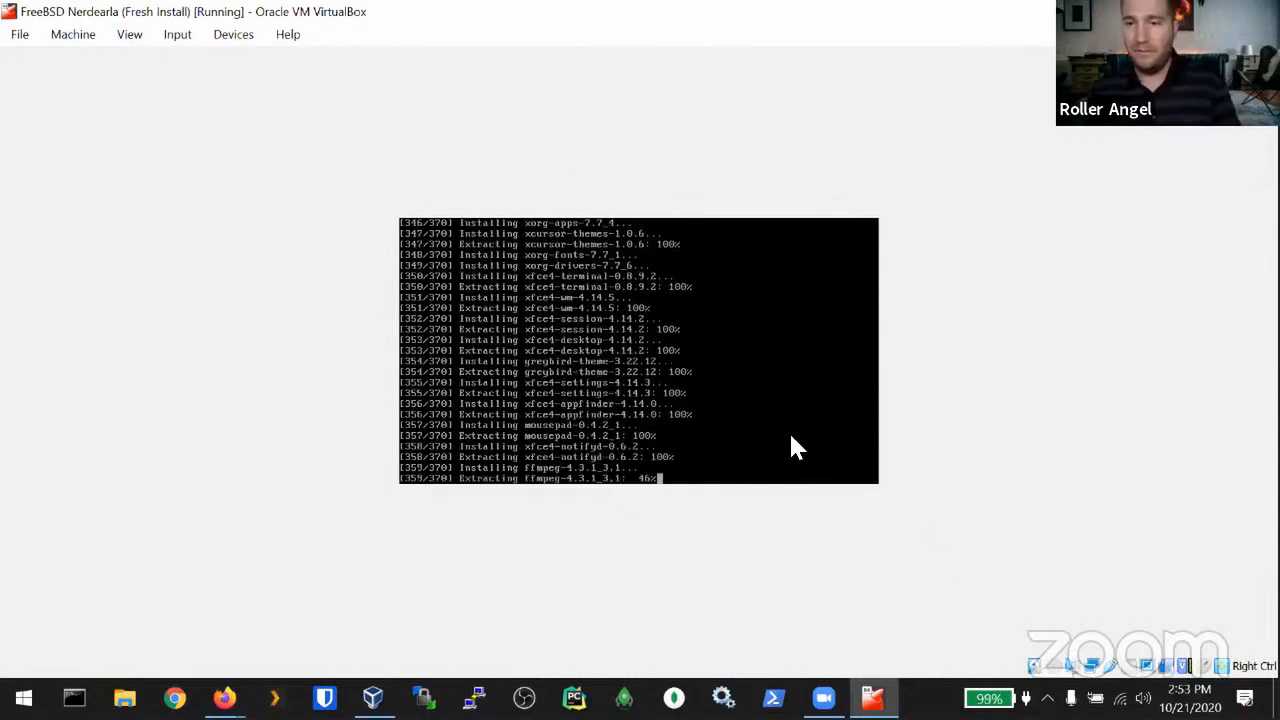
Step: Choose View > Scaled Mode for the FreeBSD VM window
mouse_move(1207, 675)
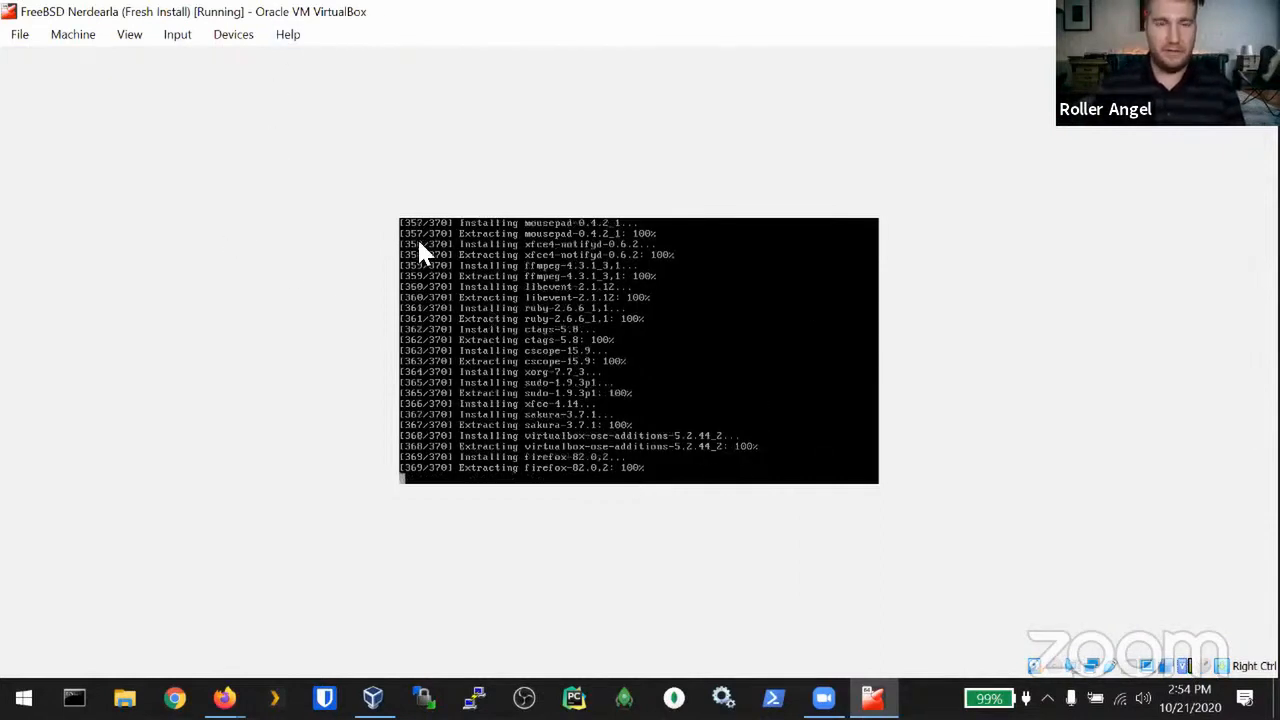
click(126, 38)
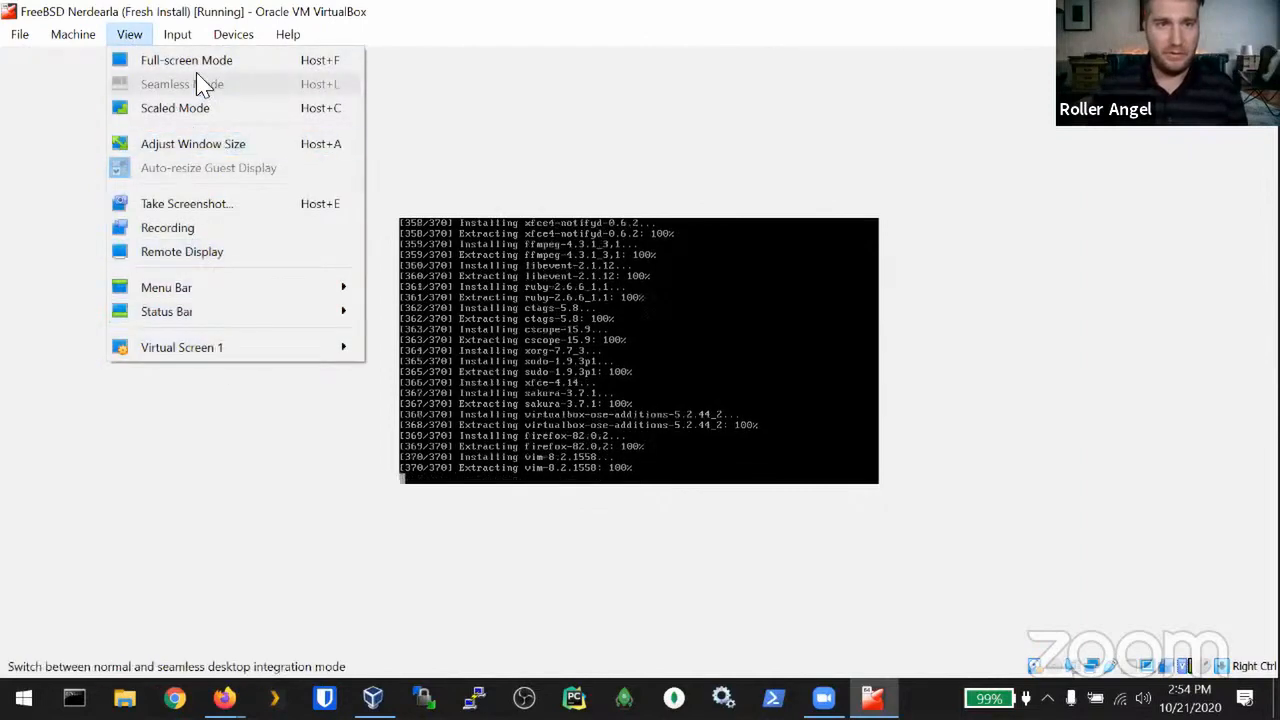
click(190, 110)
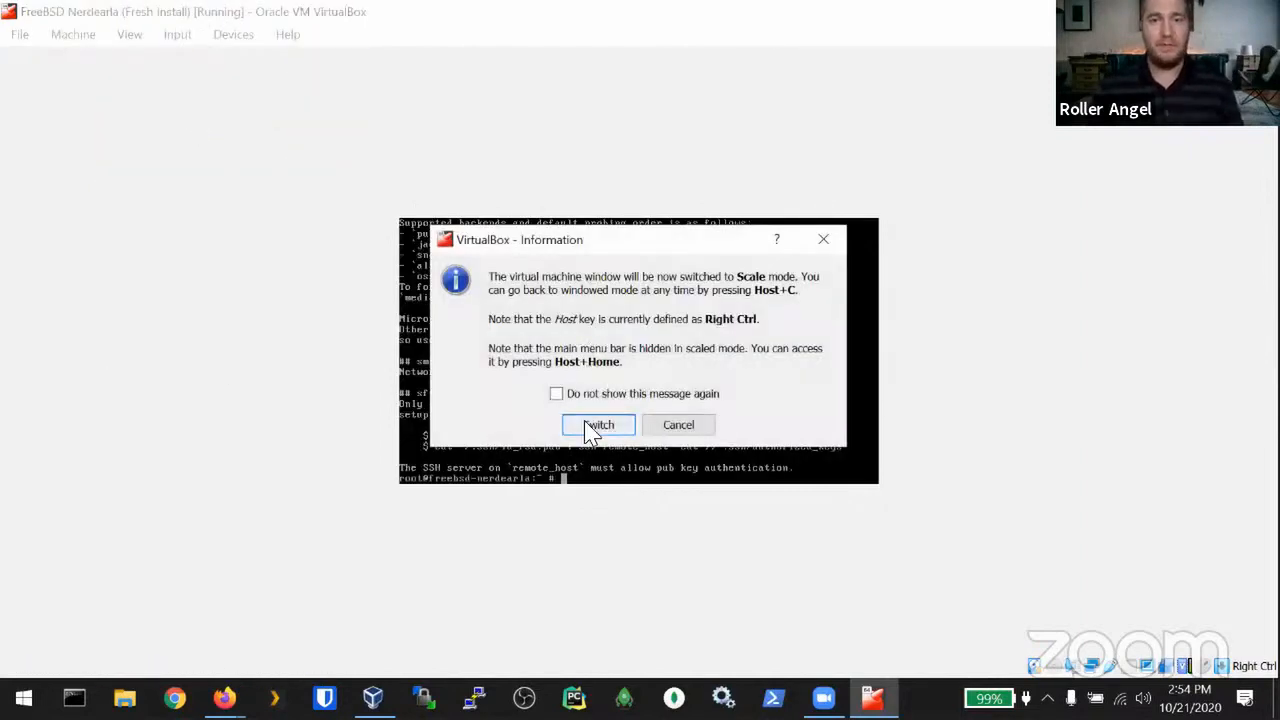
Step: Confirm the scaled-mode switch and scroll back to the Firefox and virtualbox-ose-additions messages
click(596, 428)
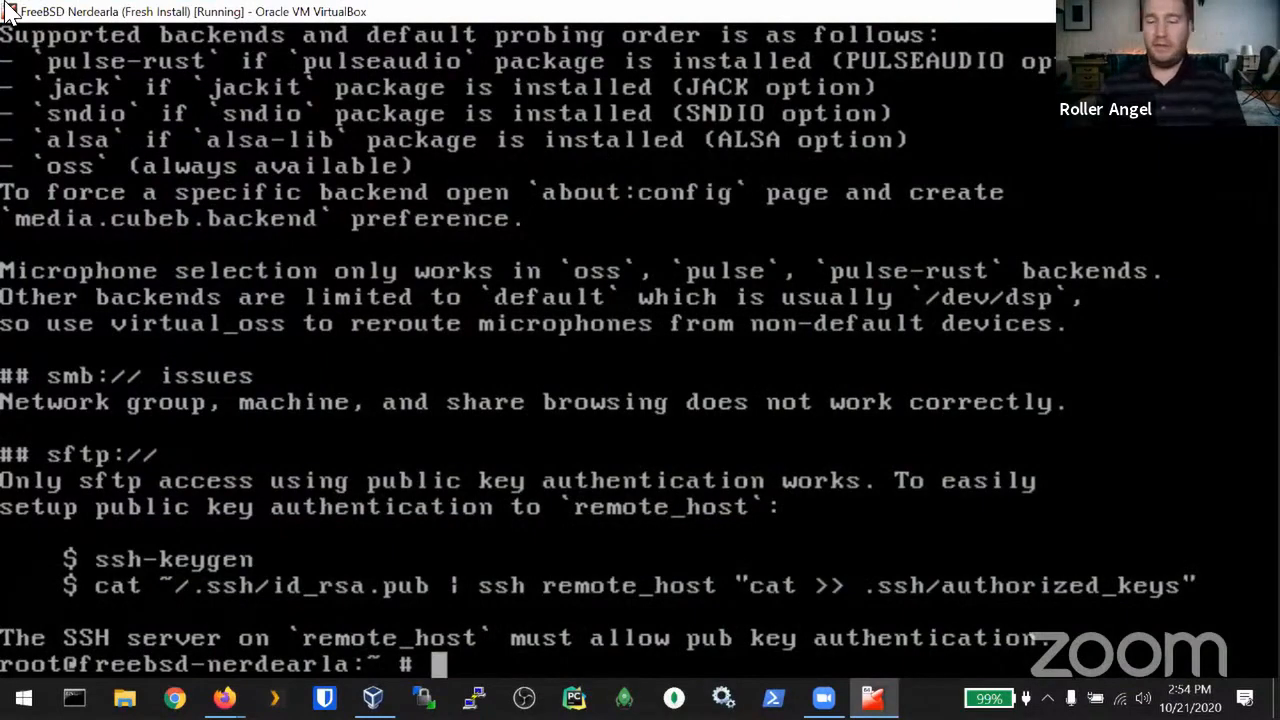
key(Scroll_Lock)
key(Up)
key(Up)
key(Up)
key(Up)
key(Up)
key(Up)
key(Up)
key(Up)
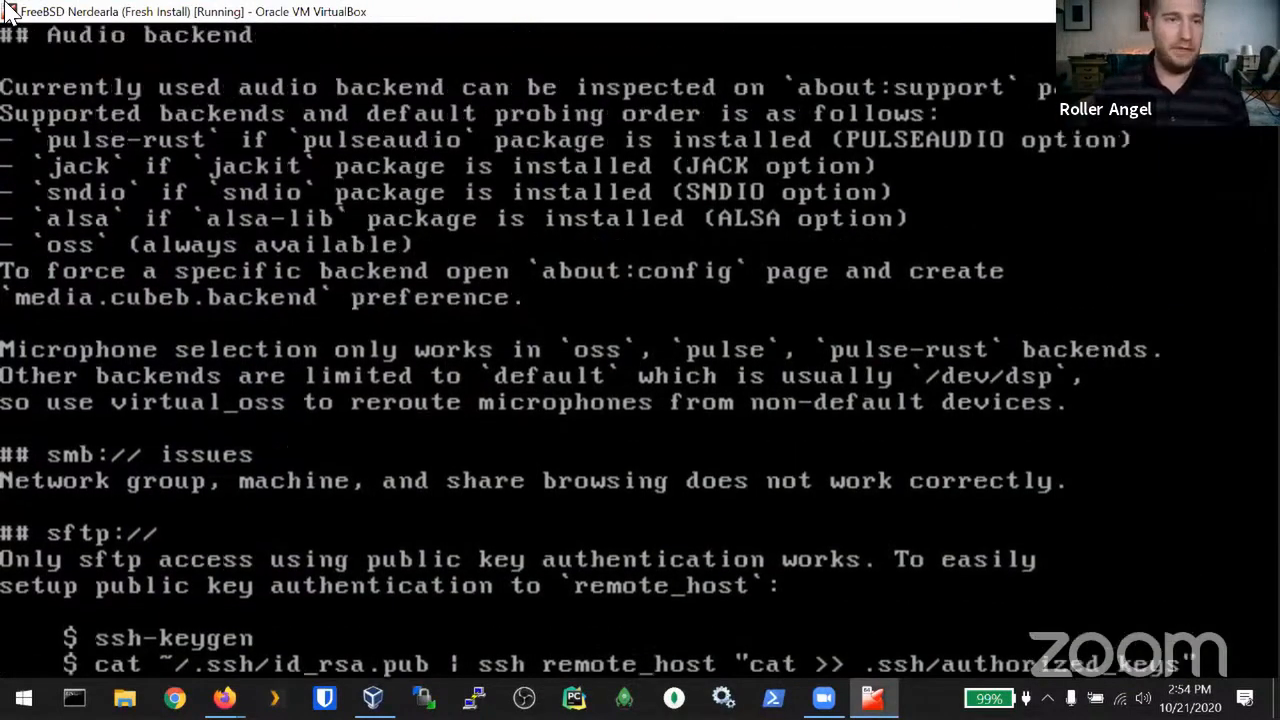
key(Up)
key(Up)
key(Up)
key(Up)
key(Up)
key(Up)
key(Up)
key(Up)
key(Up)
key(Up)
key(Up)
key(Up)
key(Up)
key(Up)
key(Up)
key(Up)
key(Up)
key(Up)
key(Up)
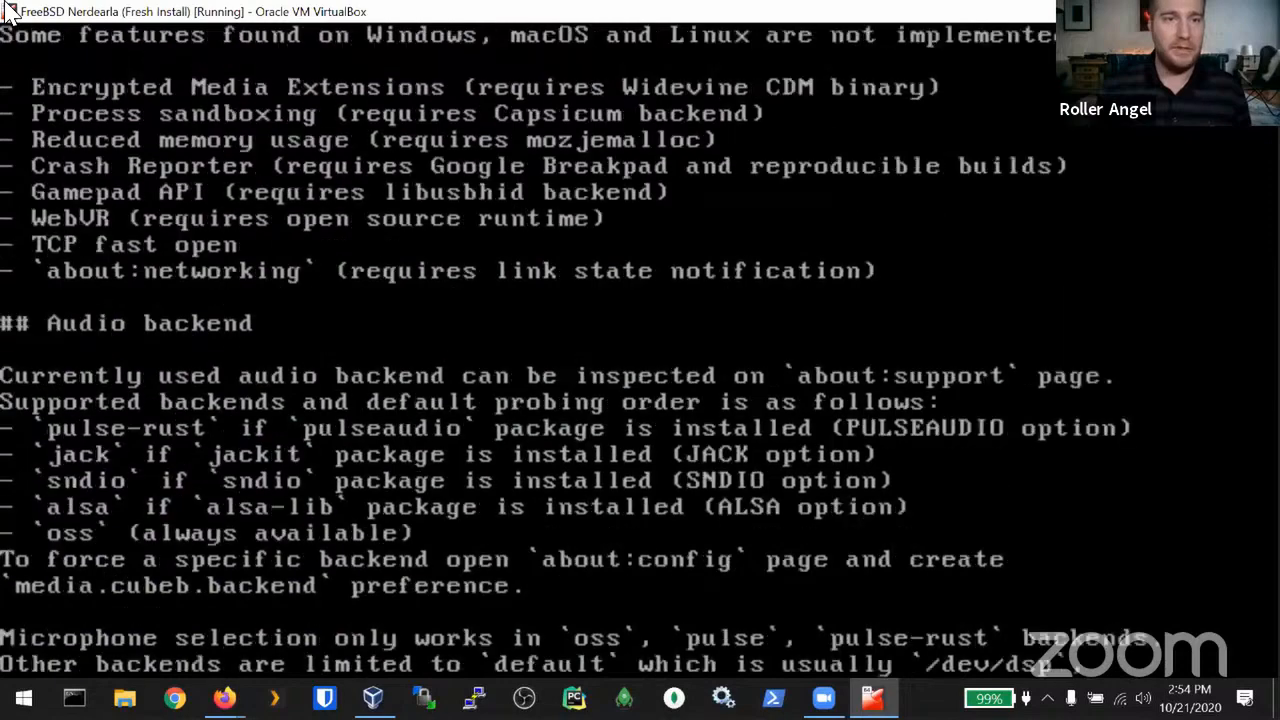
key(Up)
key(Up)
key(Up)
key(Up)
key(Up)
key(Up)
key(Up)
key(Up)
key(Up)
key(Up)
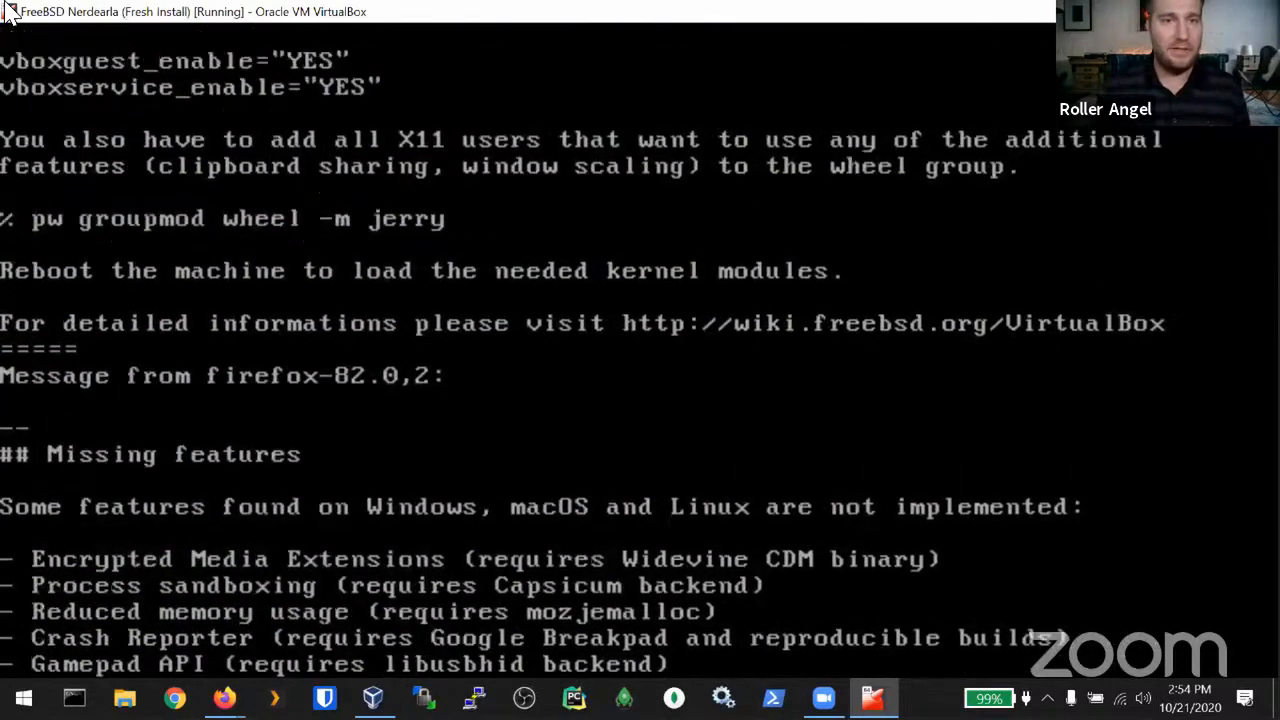
key(Up)
key(Up)
key(Up)
key(Up)
key(Up)
key(Up)
key(Up)
key(Up)
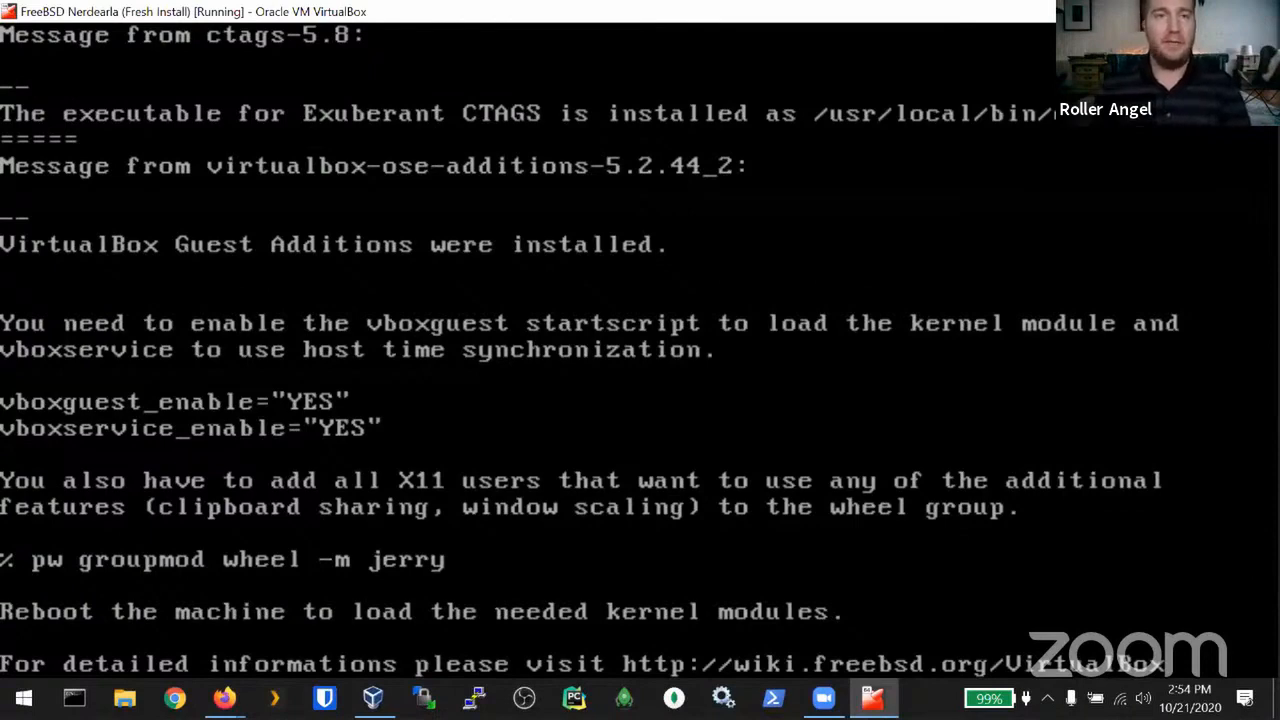
Step: Scroll further back through the ruby, polkit, xfce4-terminal and evdev notes, then return to the prompt
key(Up)
key(Up)
key(Up)
key(Up)
key(Up)
key(Up)
key(Up)
key(Up)
key(Up)
key(Up)
key(Up)
key(Up)
key(Up)
key(Up)
key(Up)
key(Up)
key(Up)
key(Up)
key(Up)
key(Up)
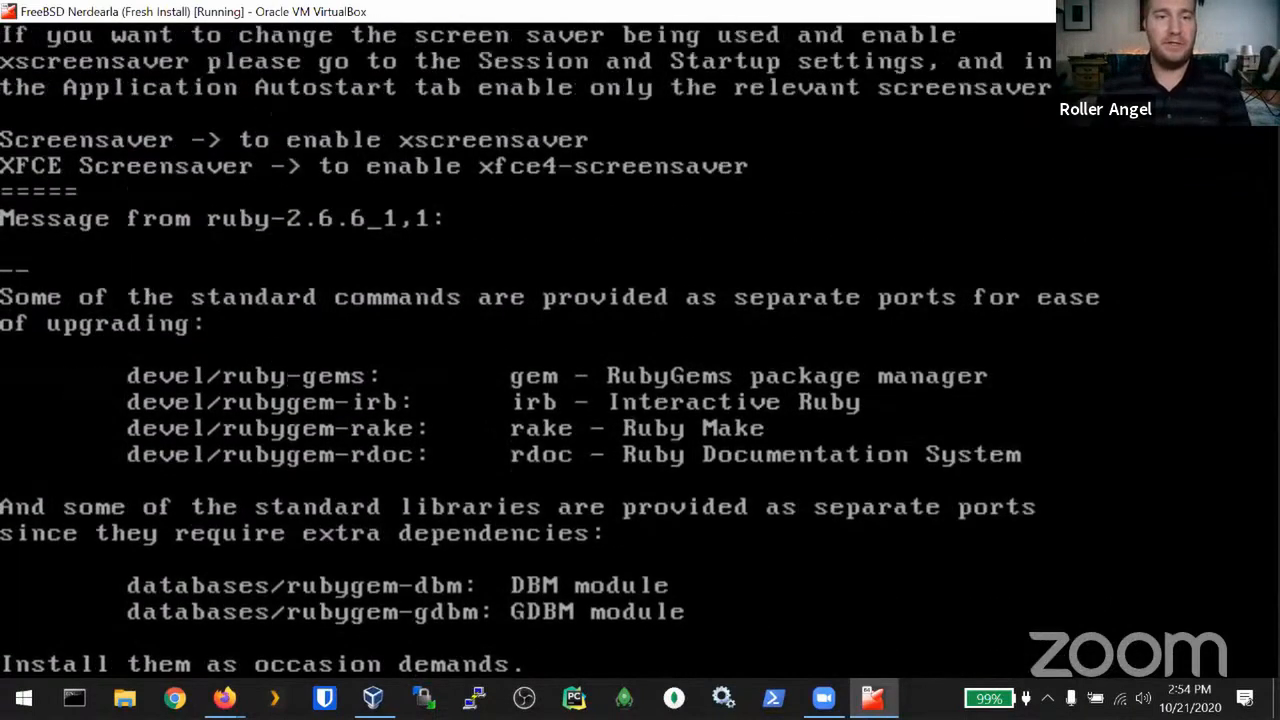
key(Up)
key(Up)
key(Up)
key(Up)
key(Up)
key(Up)
key(Up)
key(Up)
key(Up)
key(Up)
key(Up)
key(Up)
key(Up)
key(Up)
key(Up)
key(Up)
key(Up)
key(Up)
key(Up)
key(Up)
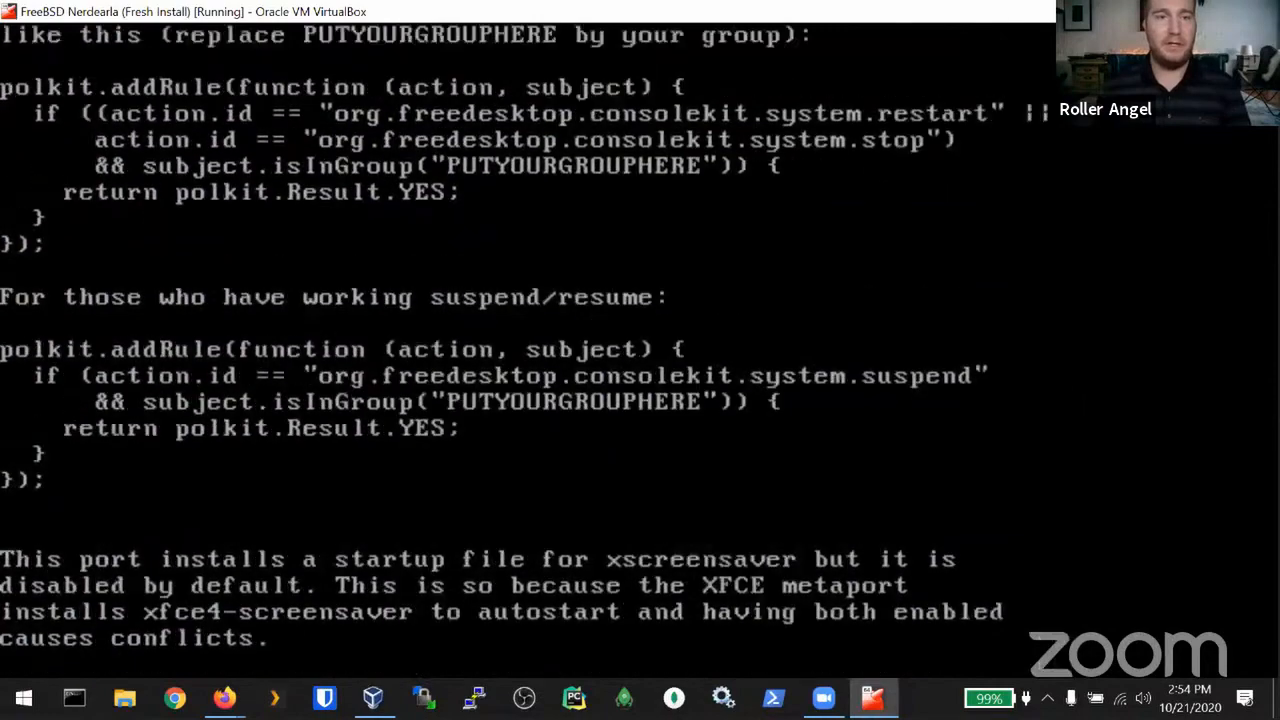
key(Up)
key(Up)
key(Up)
key(Up)
key(Up)
key(Up)
key(Up)
key(Up)
key(Up)
key(Up)
key(Up)
key(Up)
key(Up)
key(Up)
key(Up)
key(Up)
key(Up)
key(Up)
key(Up)
key(Up)
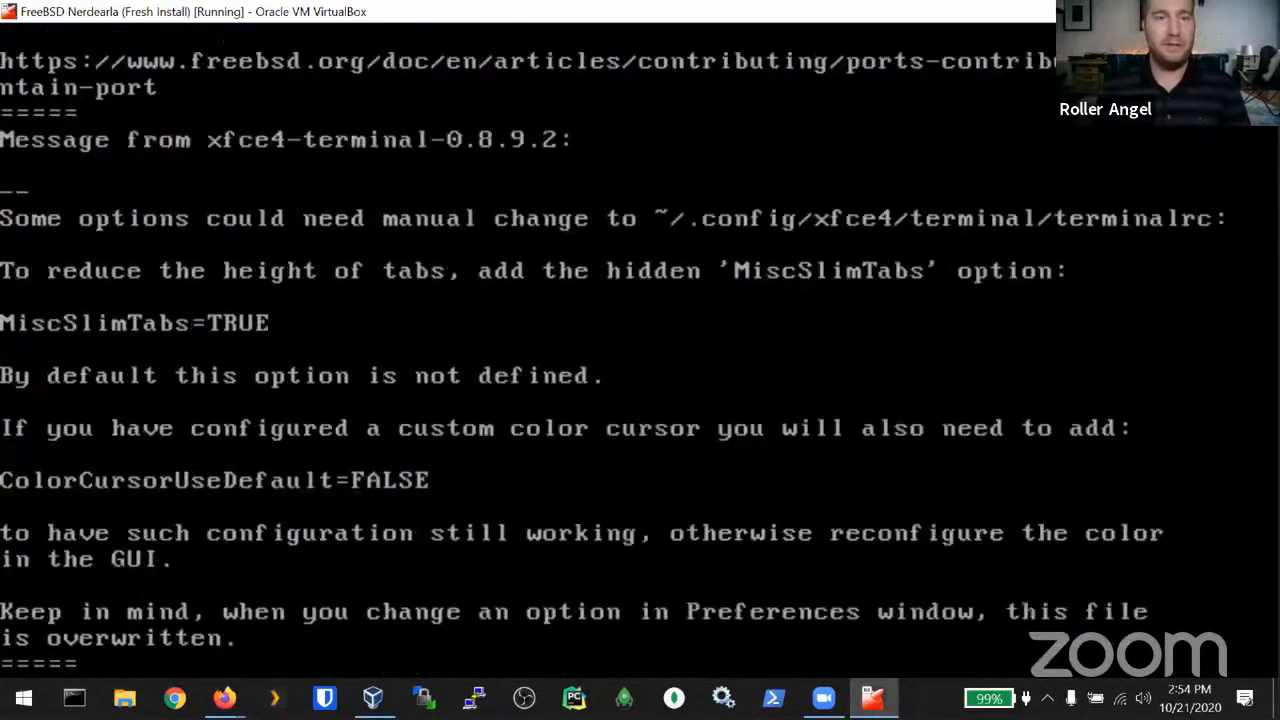
key(Up)
key(Up)
key(Up)
key(Up)
key(Up)
key(Up)
key(Up)
key(Up)
key(Up)
key(Up)
key(Up)
key(Up)
key(Up)
key(Up)
key(Up)
key(Up)
key(Up)
key(Up)
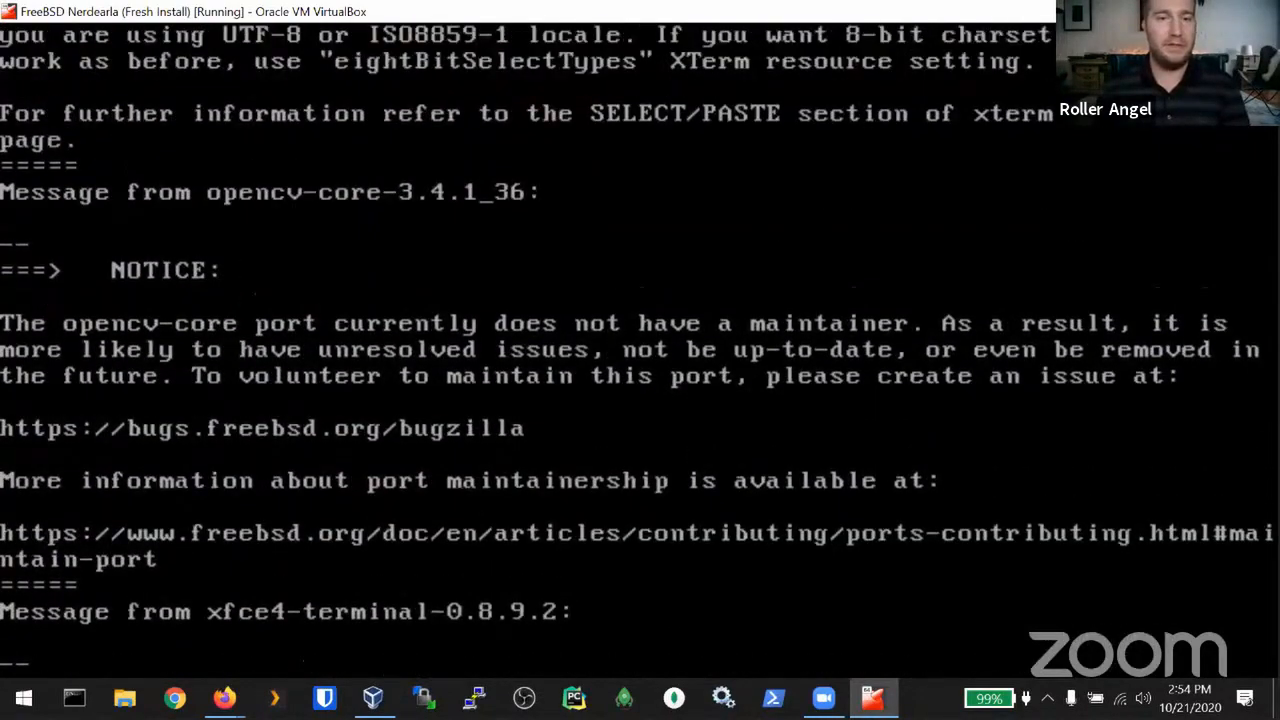
key(Up)
key(Up)
key(Up)
key(Up)
key(Up)
key(Up)
key(Up)
key(Up)
key(Up)
key(Up)
key(Up)
key(Up)
key(Up)
key(Up)
key(Up)
key(Up)
key(Up)
key(Up)
key(Up)
key(Up)
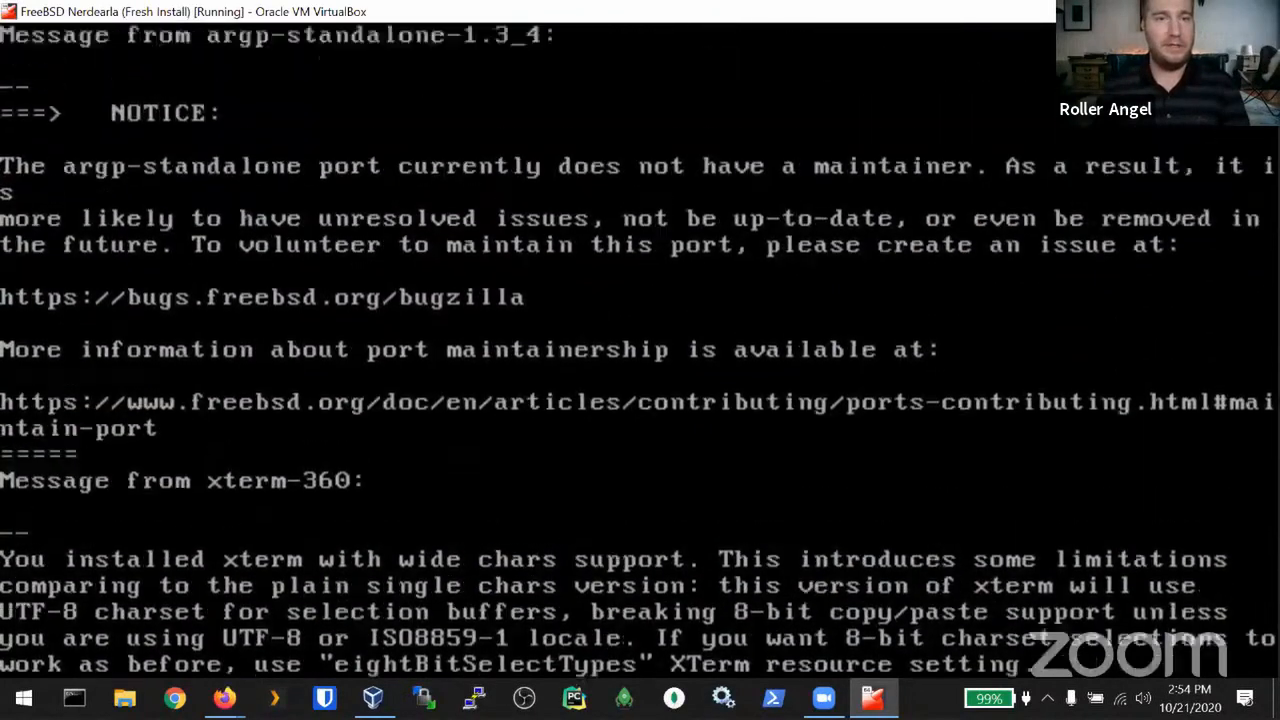
key(Up)
key(Up)
key(Up)
key(Up)
key(Up)
key(Up)
key(Up)
key(Up)
key(Up)
key(Up)
key(Up)
key(Up)
key(Up)
key(Up)
key(Up)
key(Up)
key(Up)
key(Up)
key(Up)
key(Up)
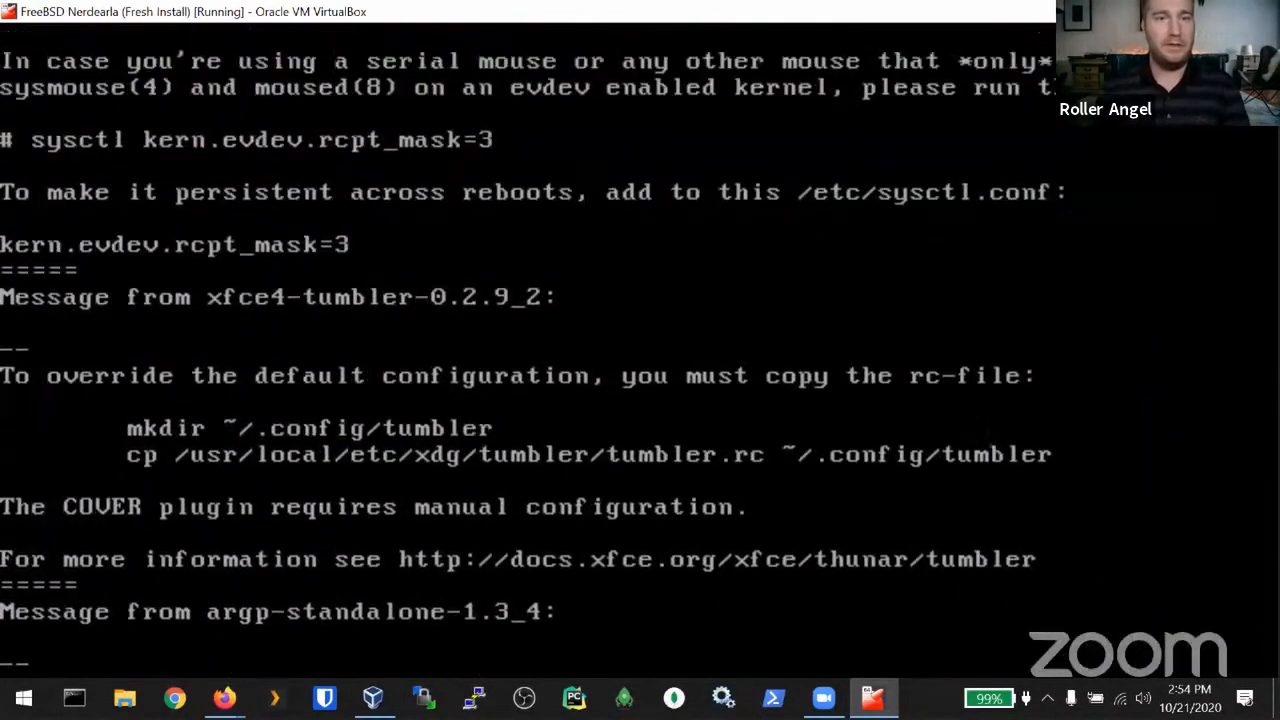
key(Up)
key(Up)
key(Up)
key(Up)
key(Up)
key(Up)
key(Up)
key(Up)
key(Up)
key(Up)
key(Up)
key(Up)
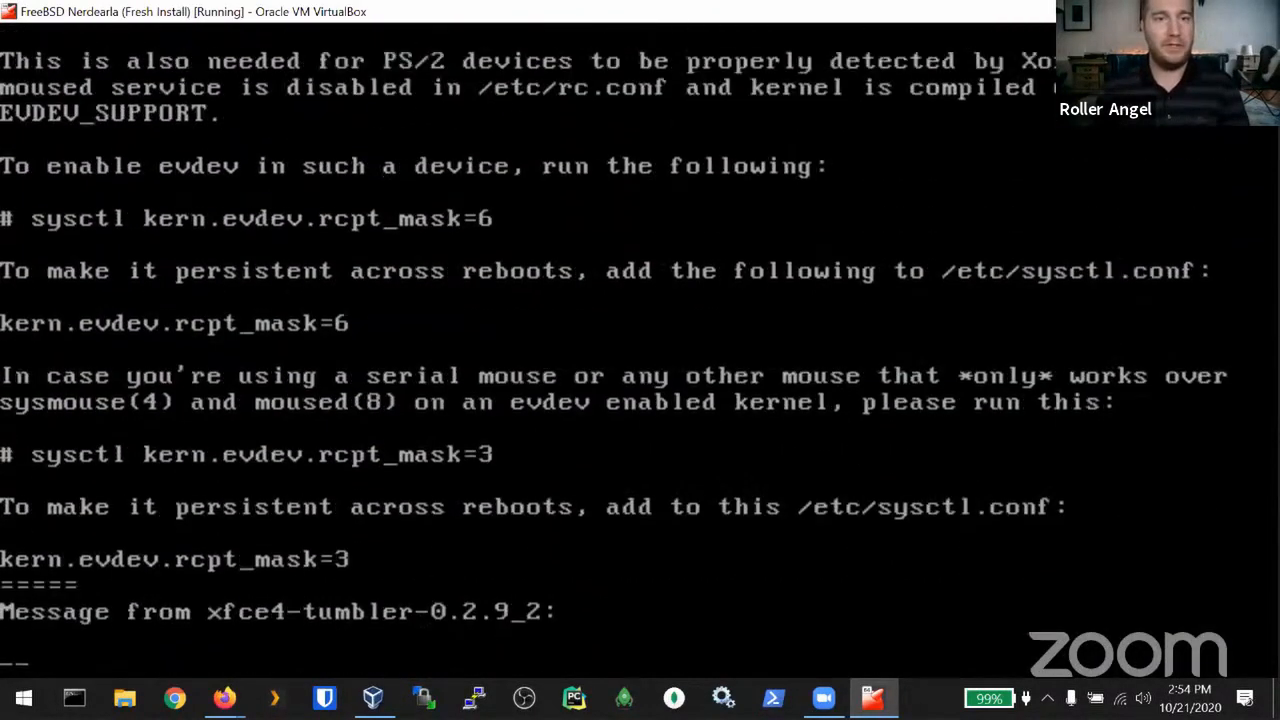
key(Page_Down)
key(Page_Down)
key(Page_Down)
key(Page_Down)
key(Page_Down)
key(Page_Down)
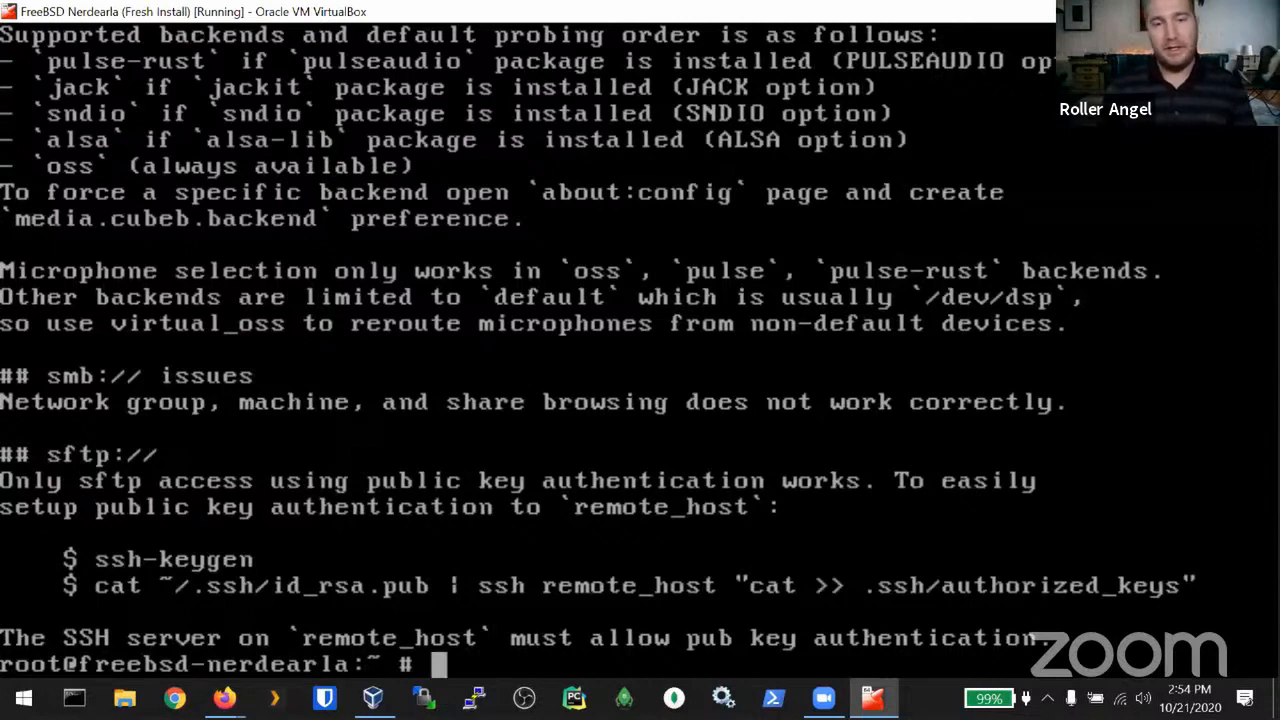
Step: Clear the screen and run pkg info -D virtualbox-ose-additions to show its install notes
text(pkg in)
key(BackSpace)
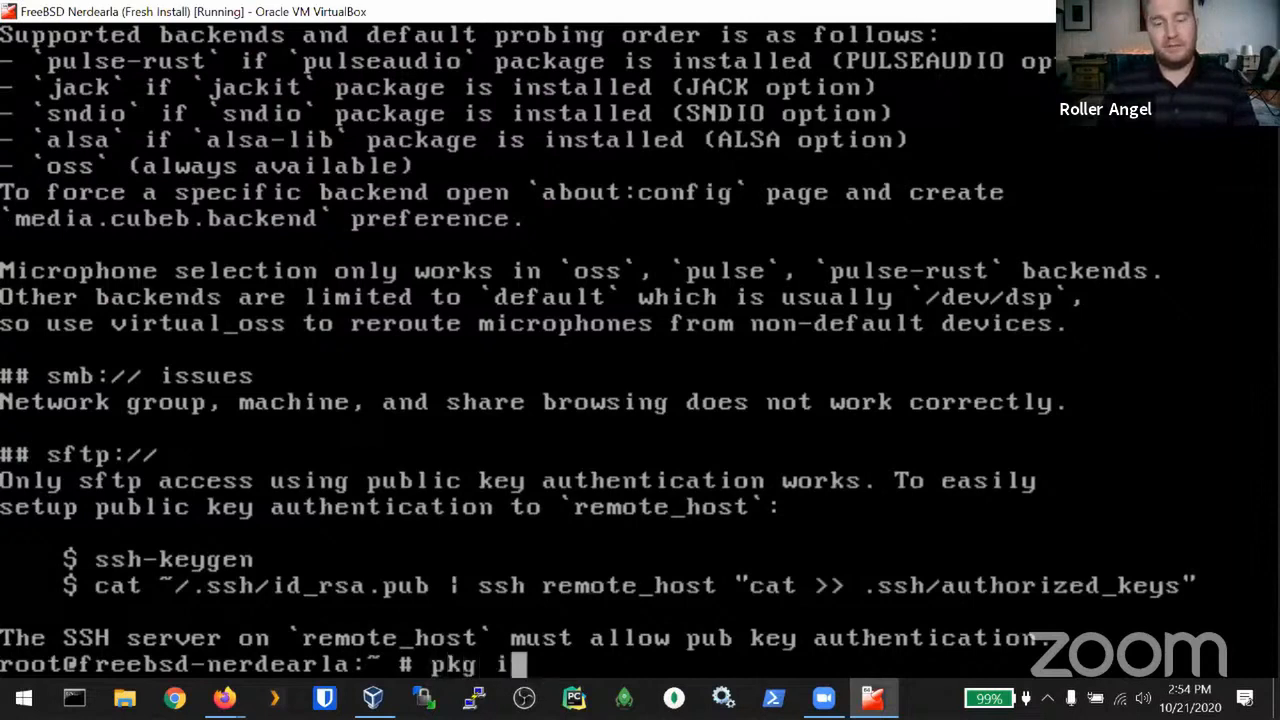
key(BackSpace)
key(BackSpace)
key(BackSpace)
key(BackSpace)
key(BackSpace)
key(ctrl+l)
text(pkg )
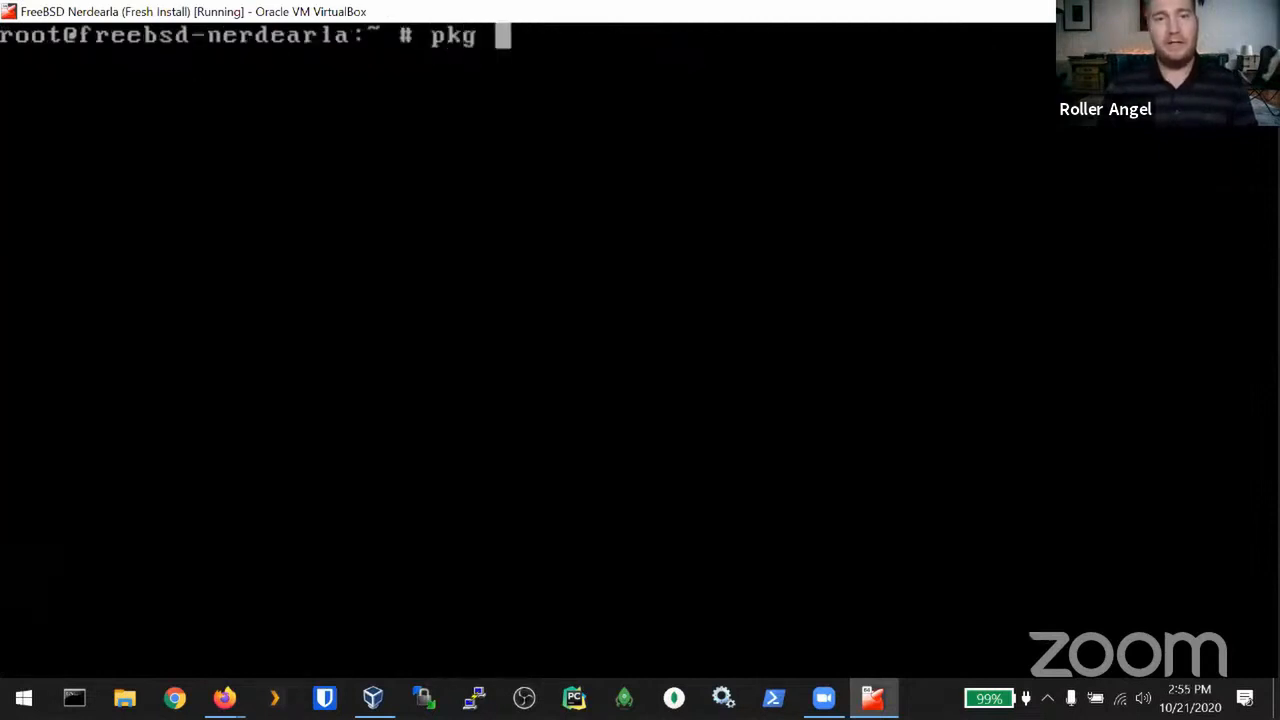
text(info _)
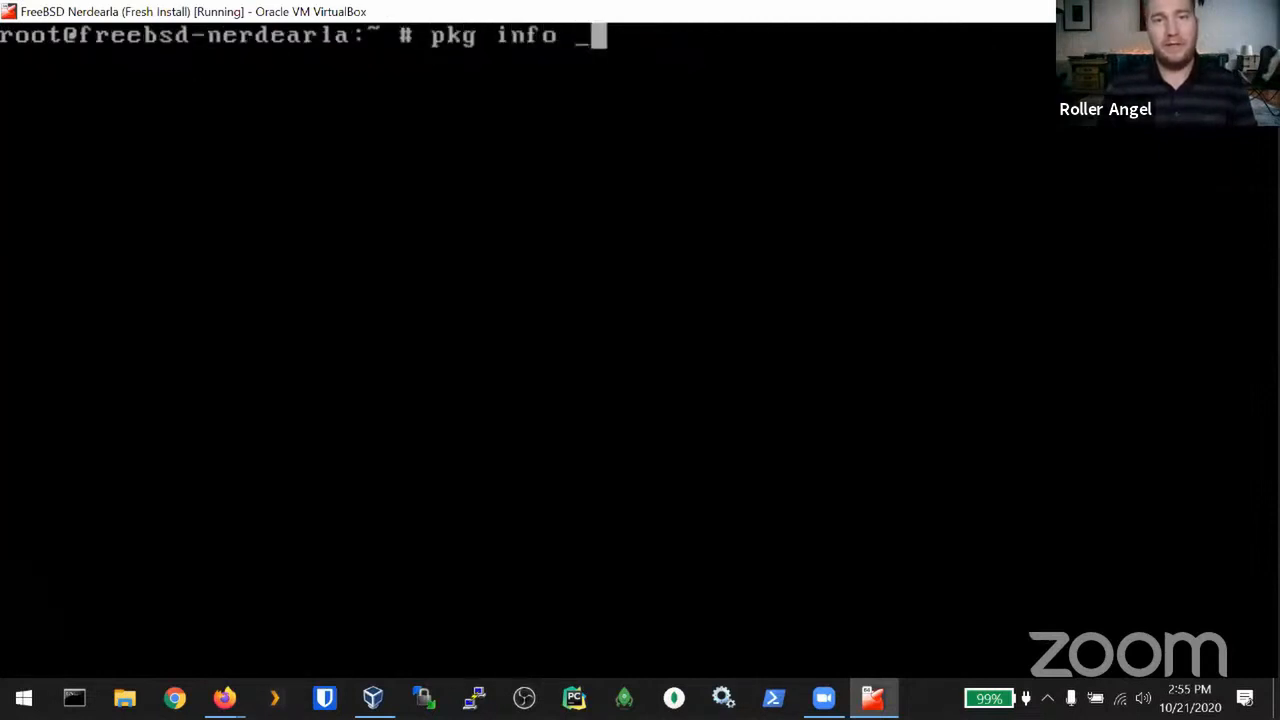
key(BackSpace)
text(-D)
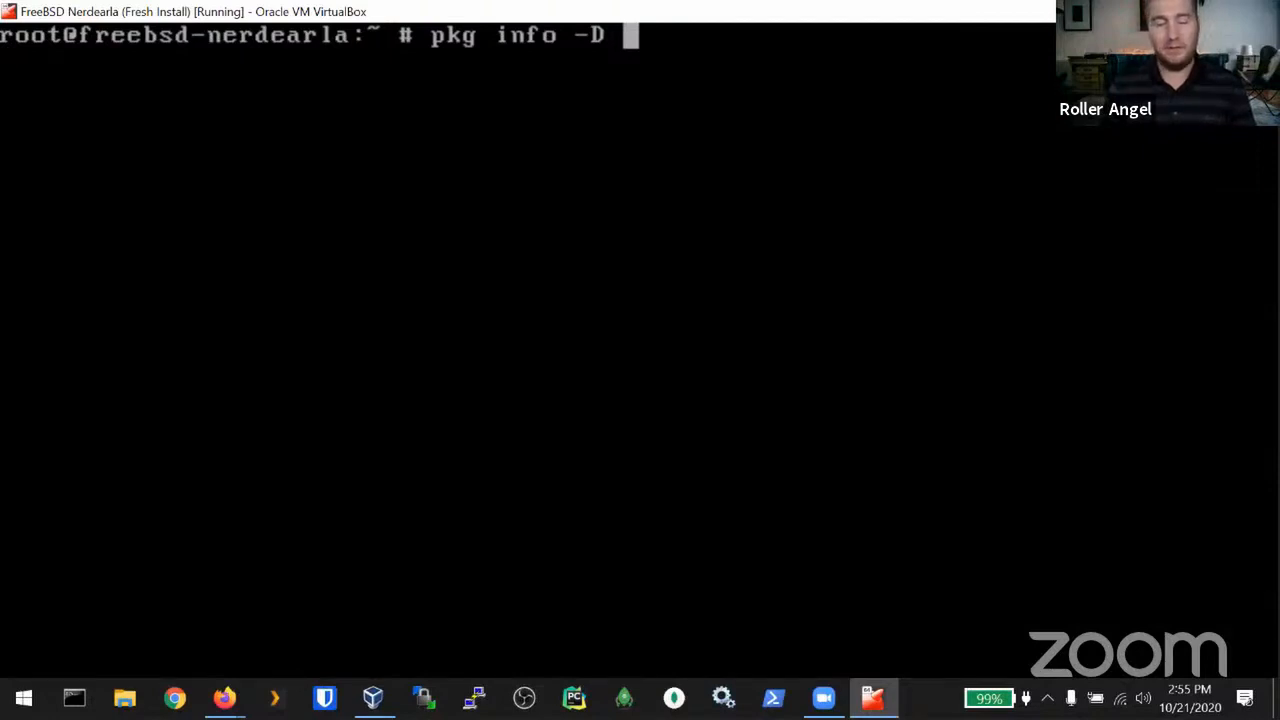
text(virtualb)
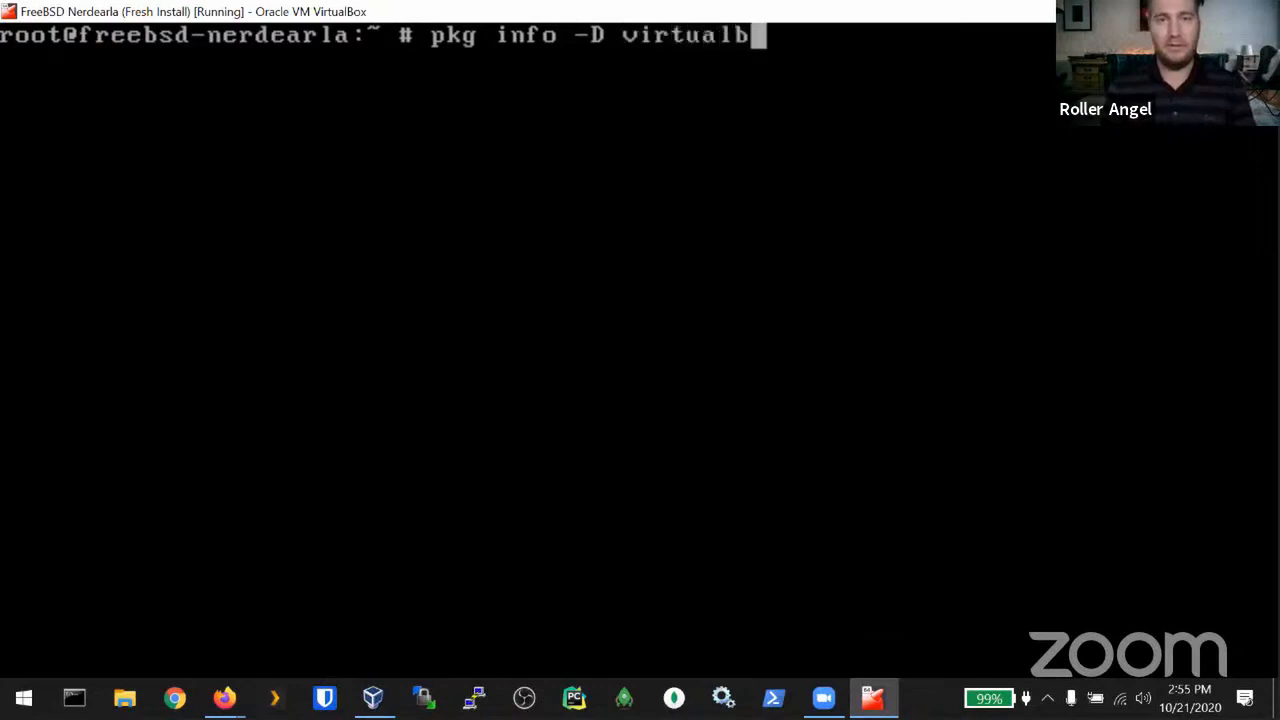
text(ox-ose-additions)
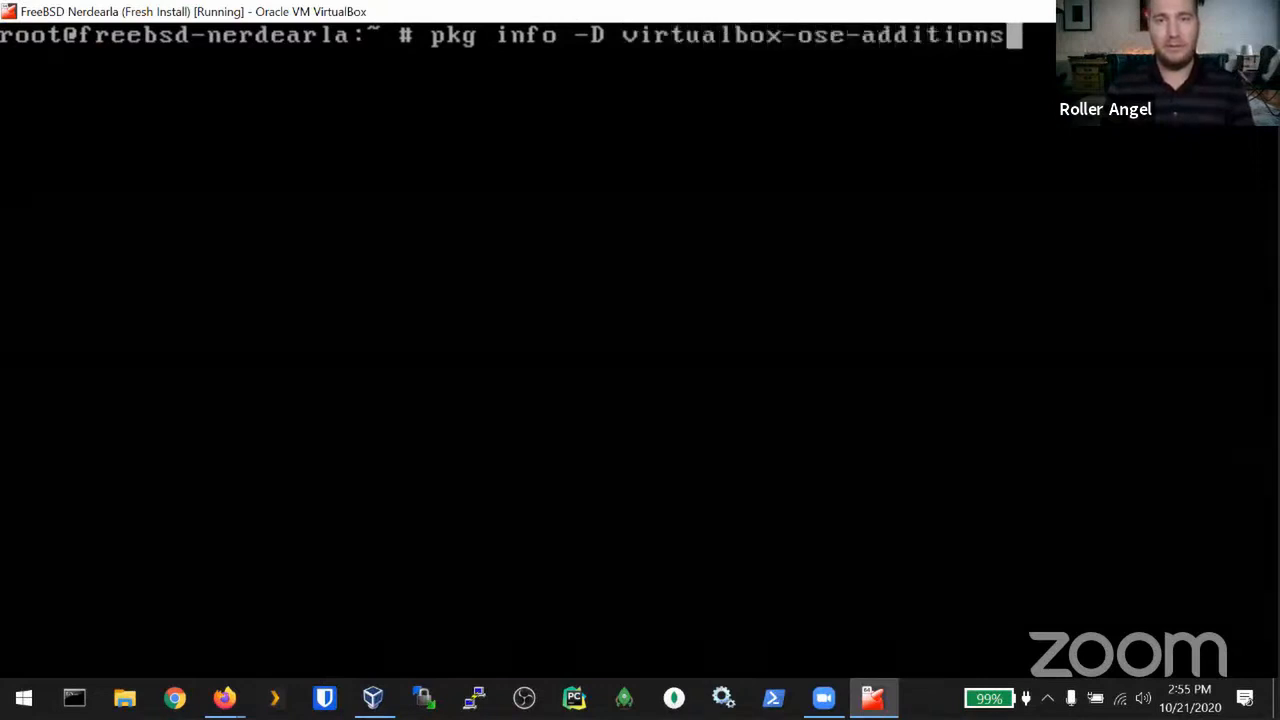
key(Return)
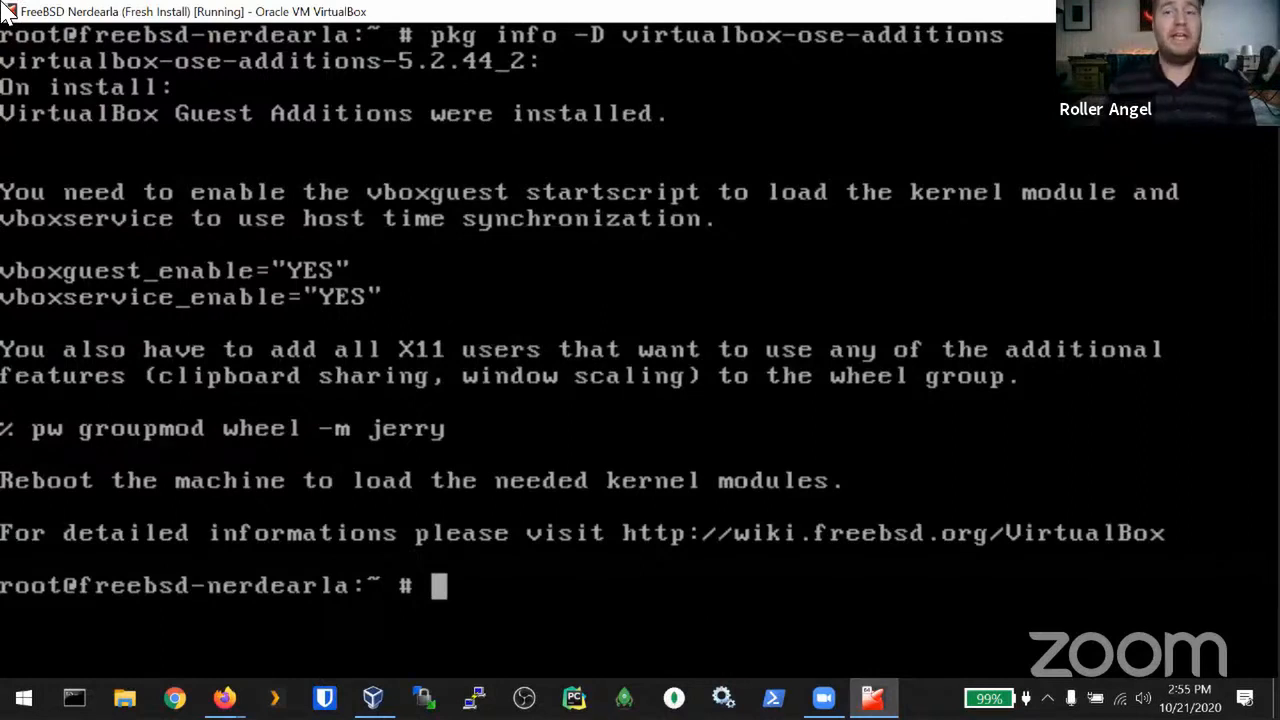
Step: Browse /etc/rc.conf in vim down to the zfs_enable line, quit unchanged, and clear the console
text(vi)
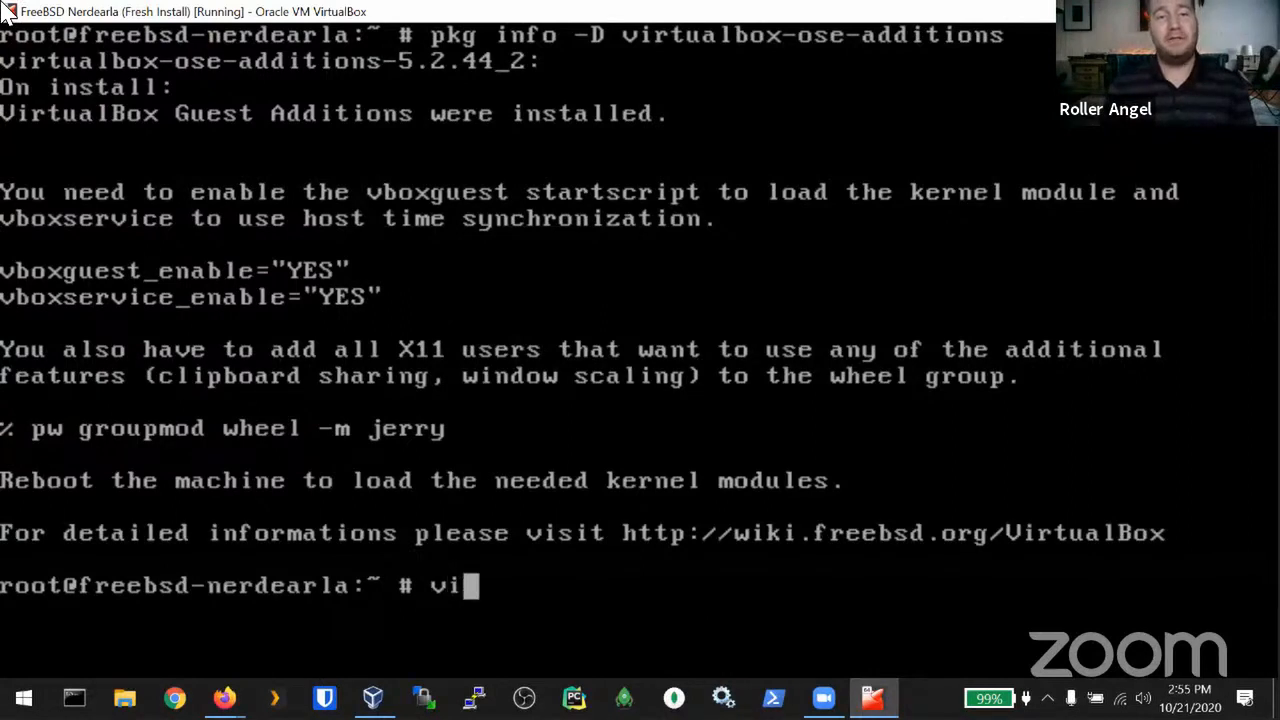
text(m )
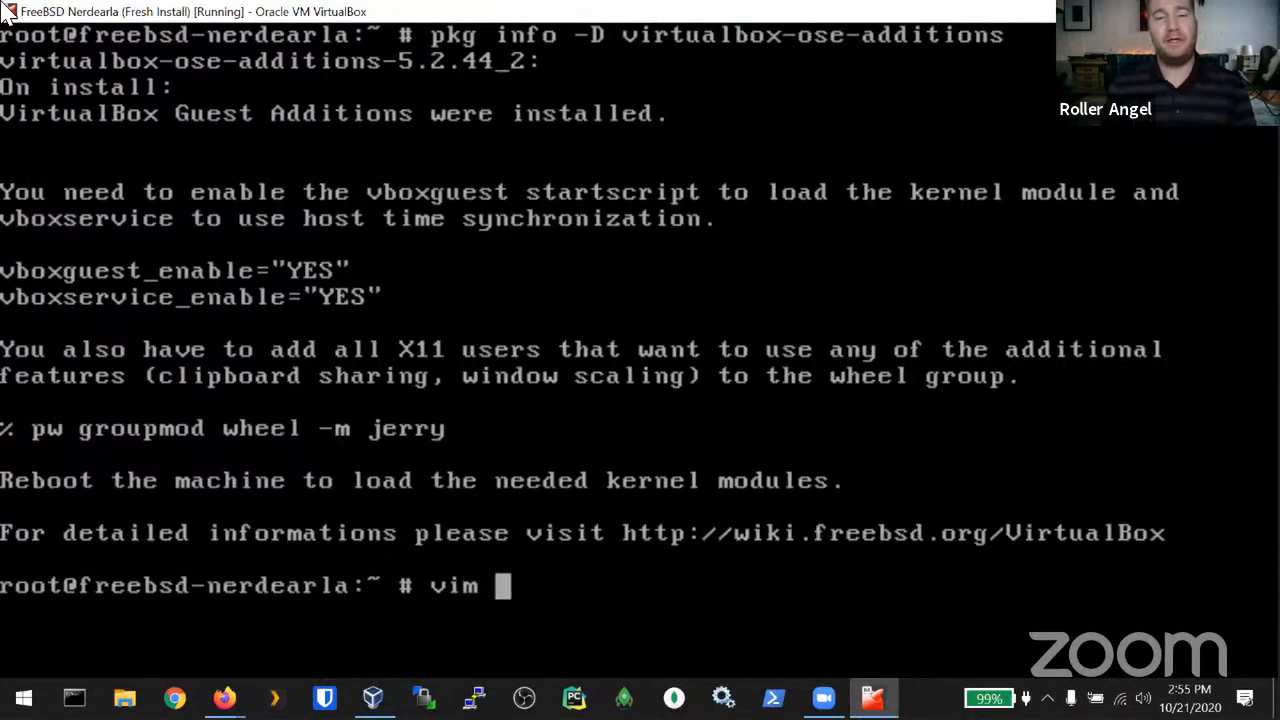
text(/etc/rc.conf)
key(Return)
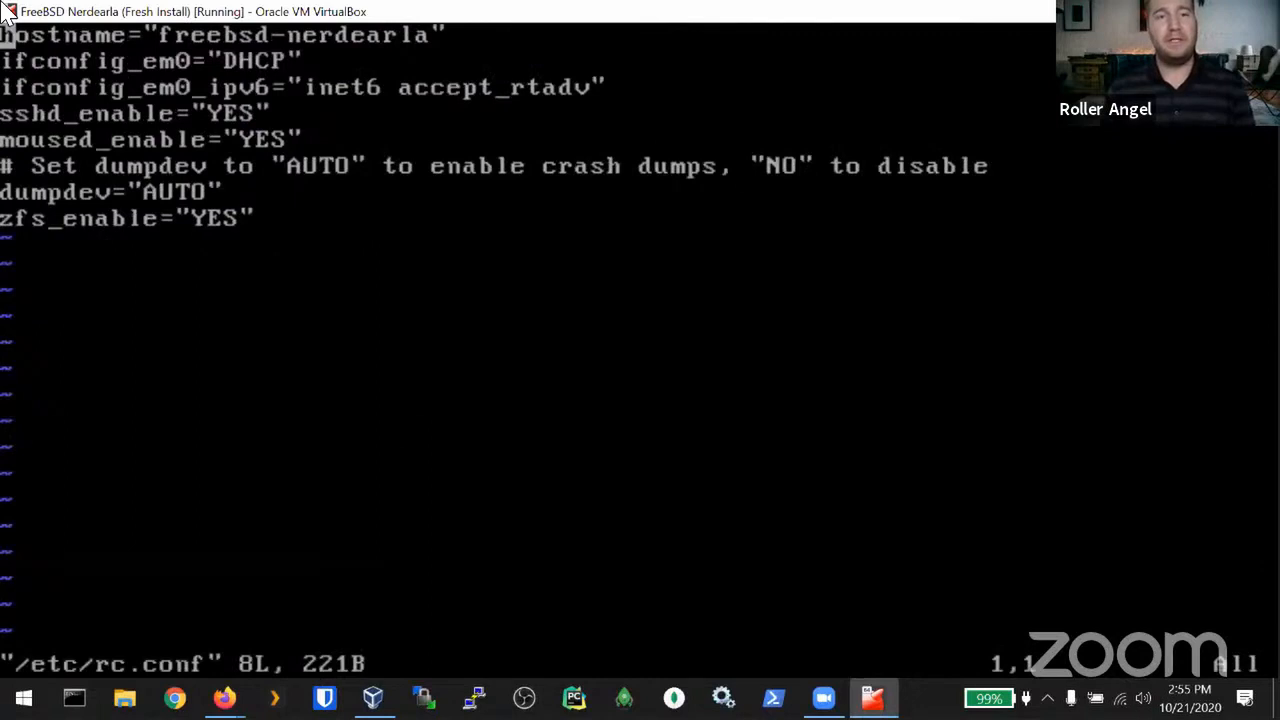
key(Down)
key(Down)
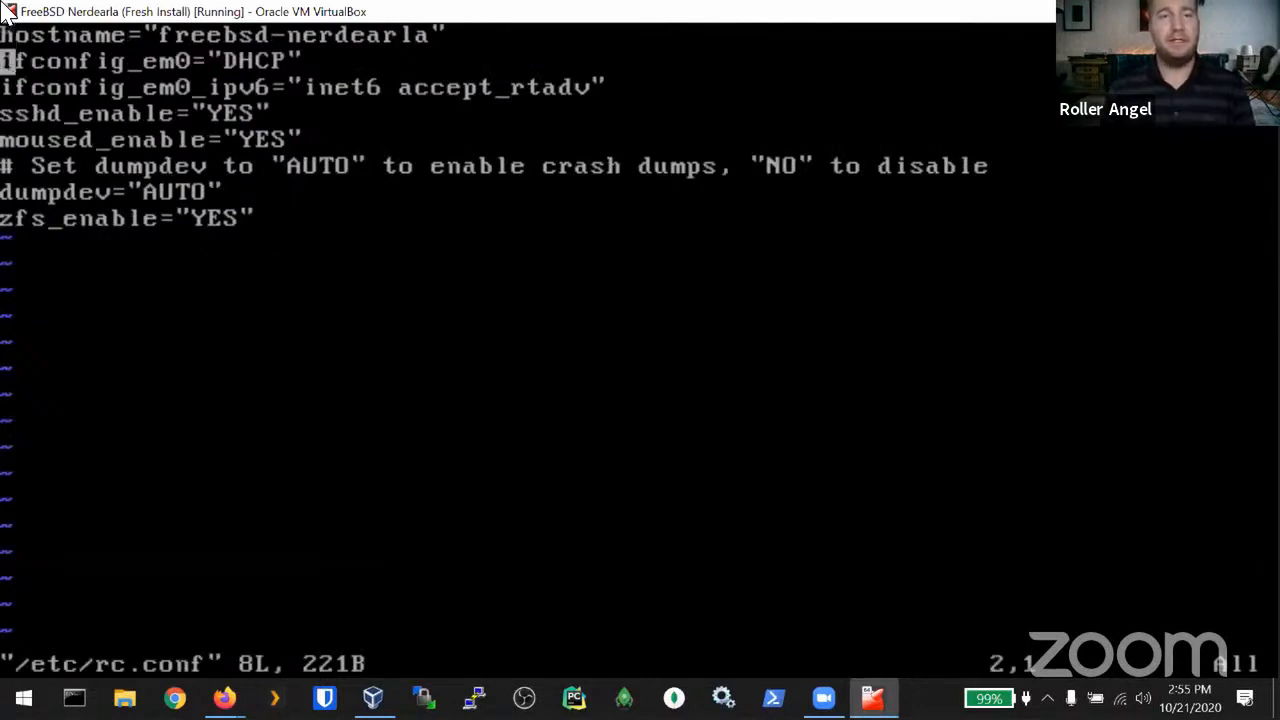
key(Up)
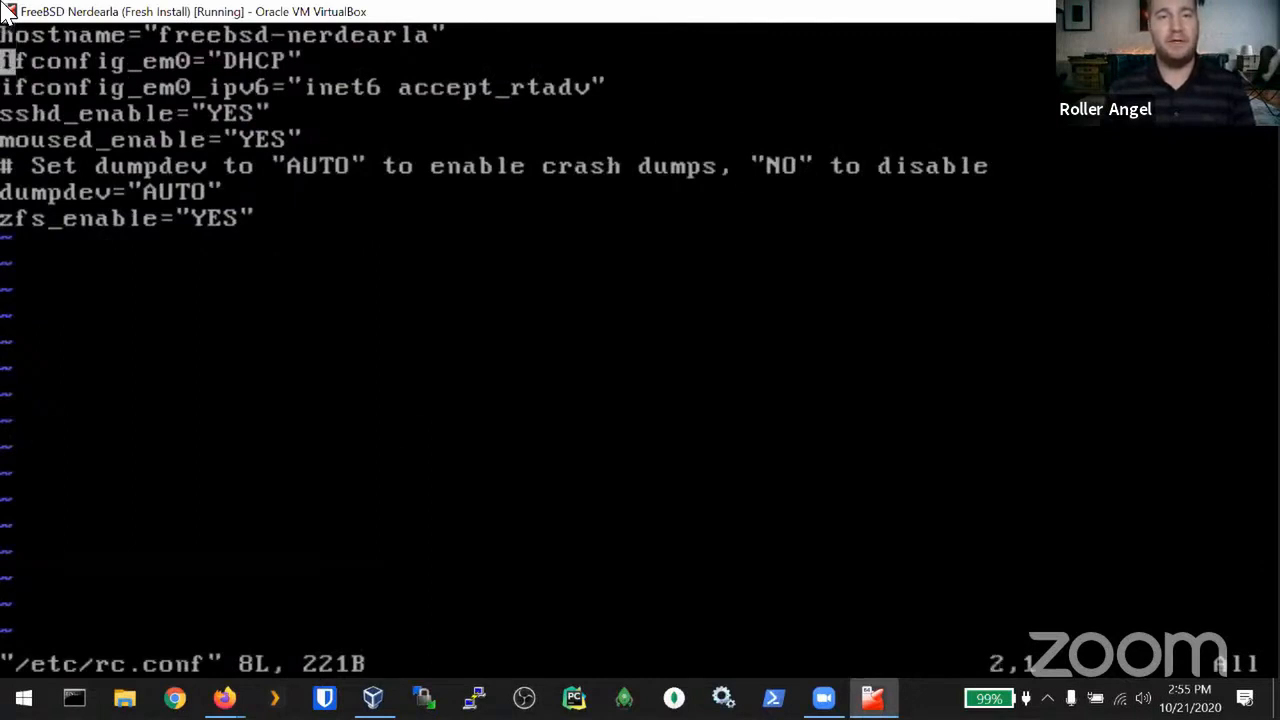
key(Down)
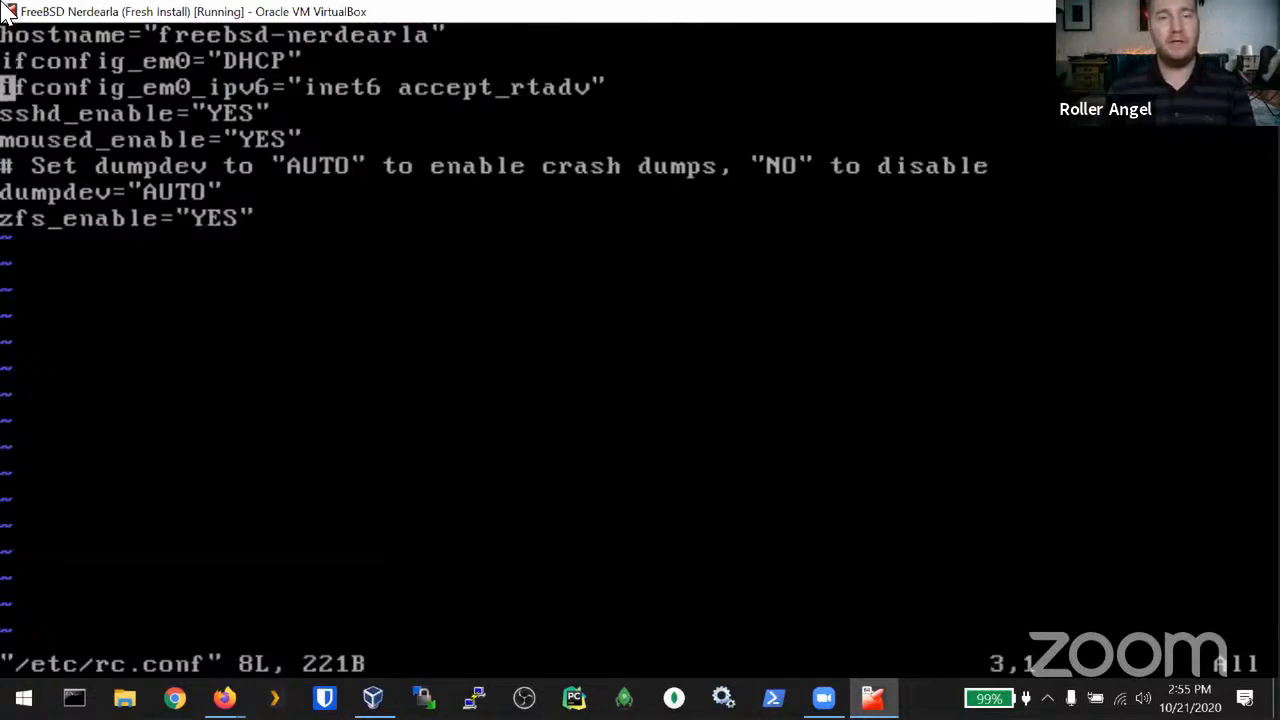
key(Down)
key(Down)
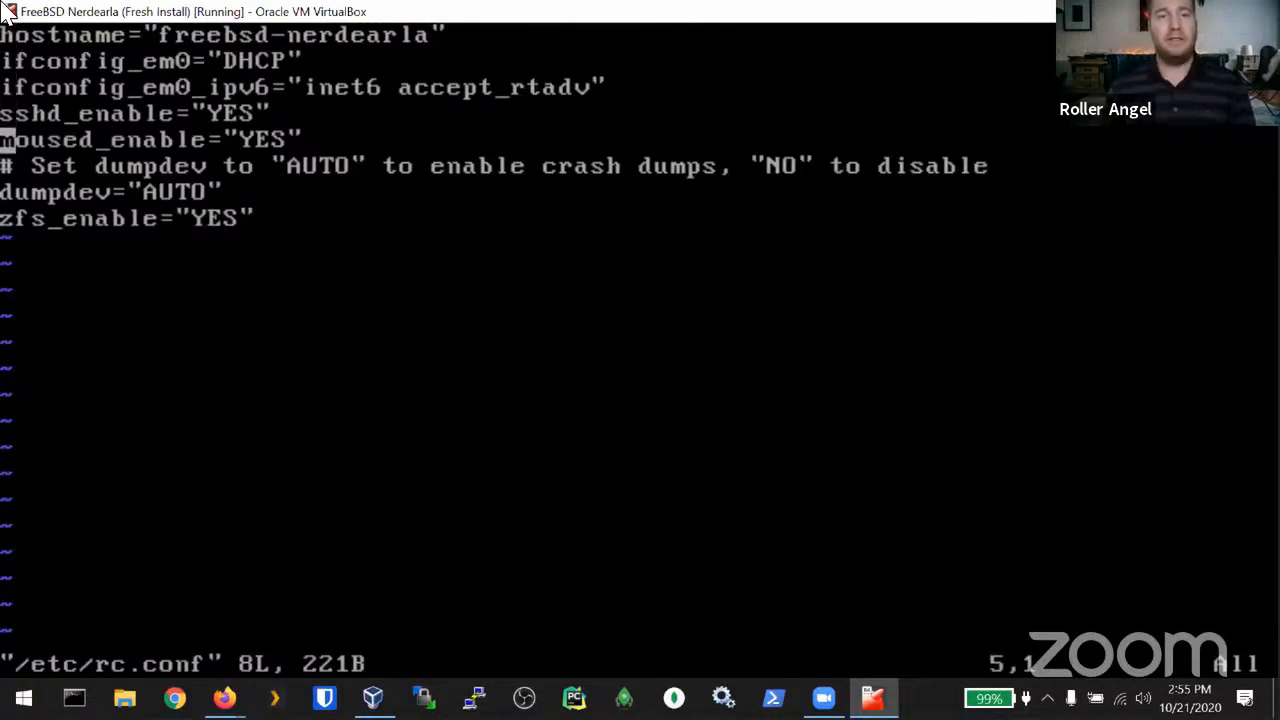
key(Down)
key(Down)
key(Down)
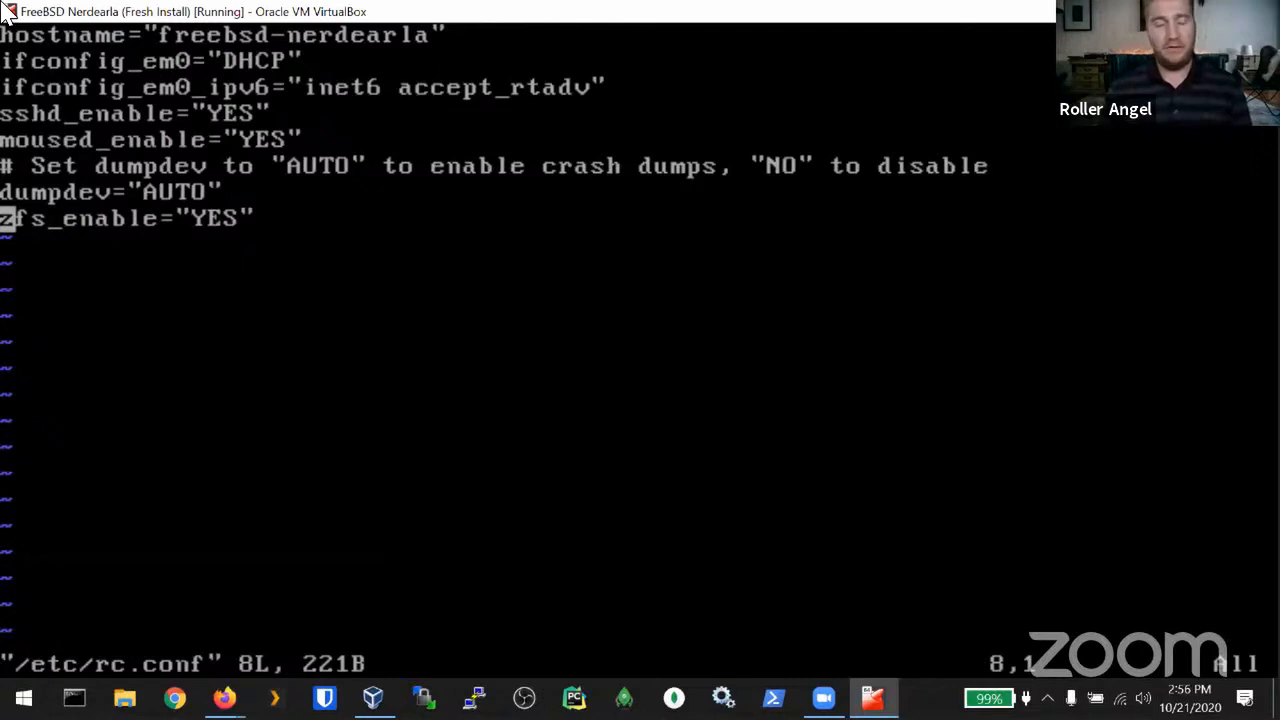
text(:)
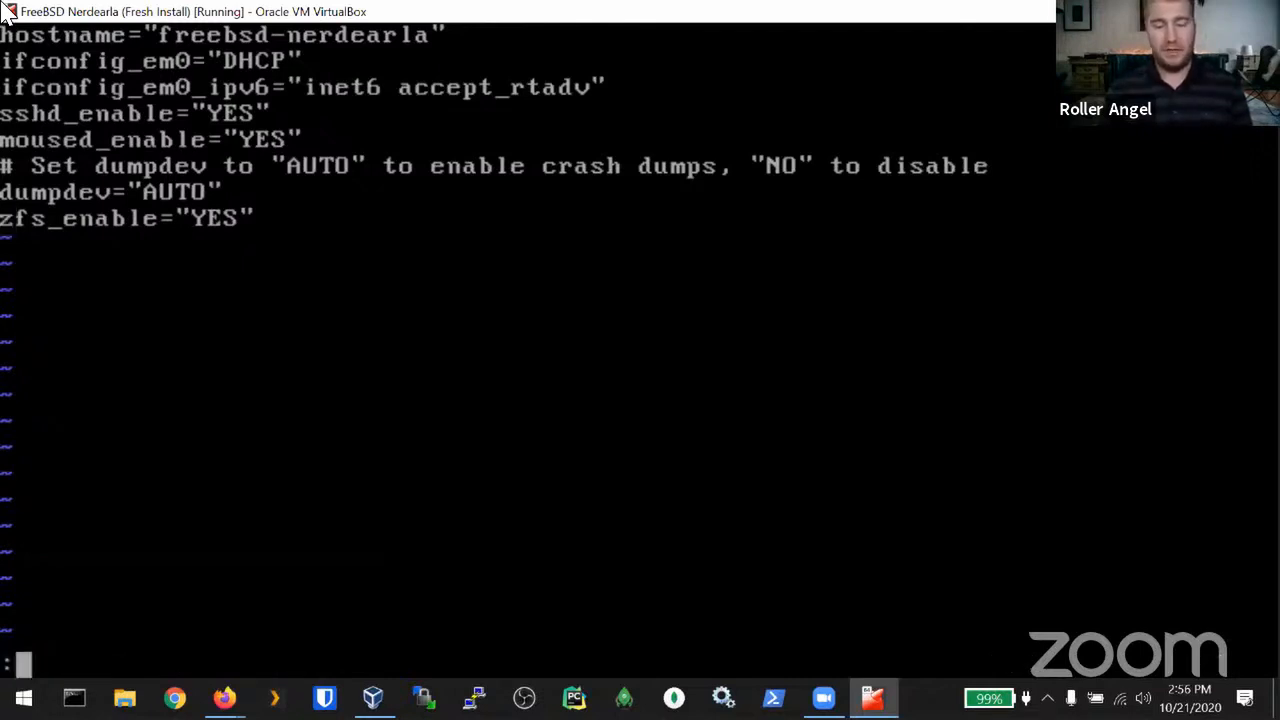
text(q)
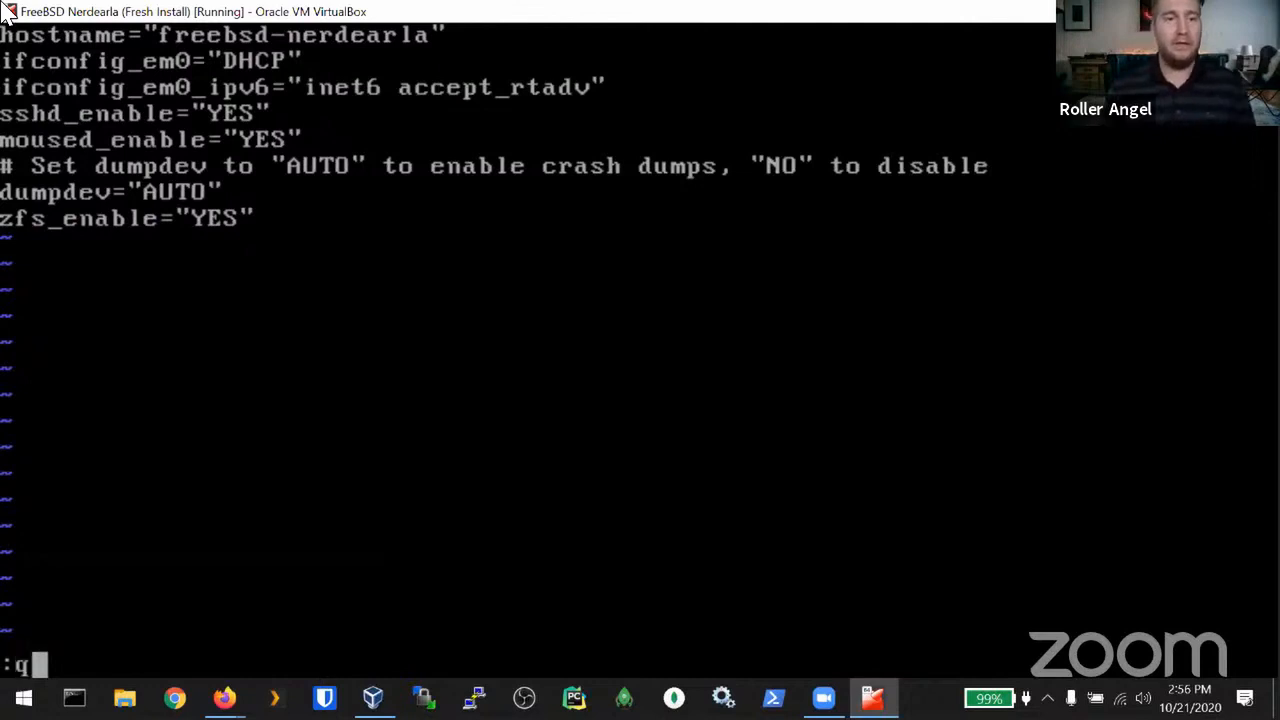
key(Return)
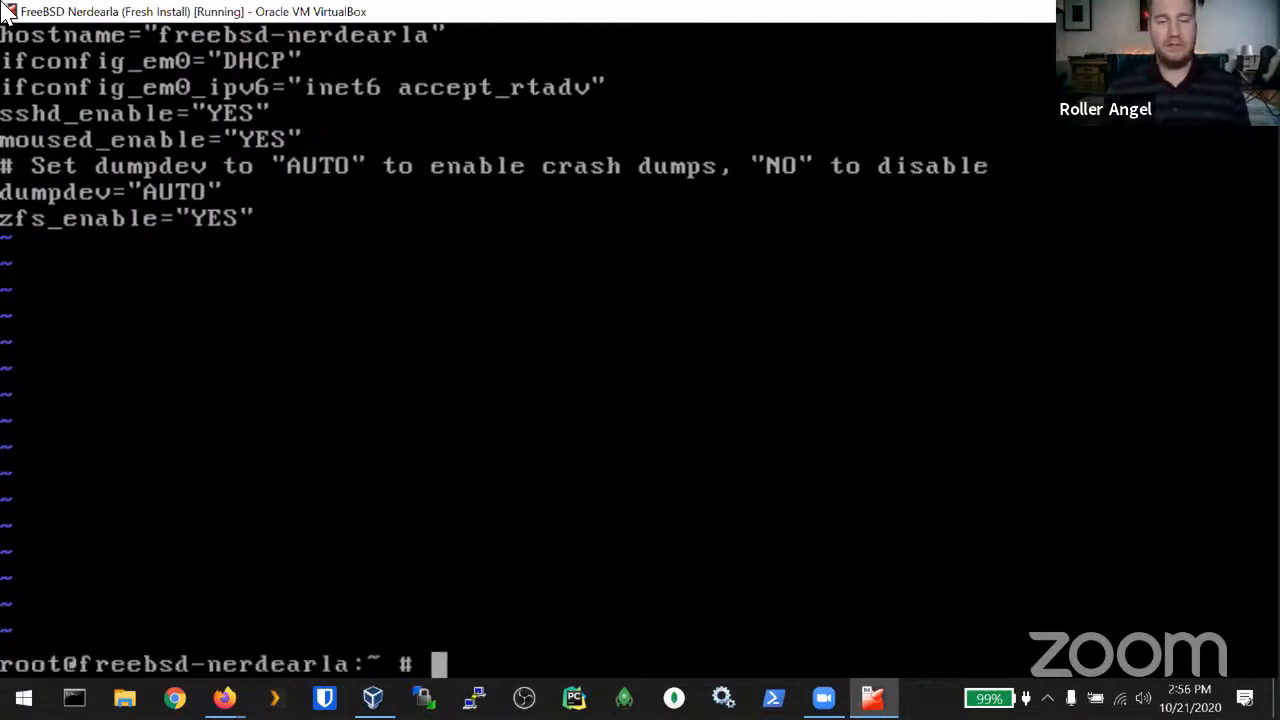
key(ctrl+l)
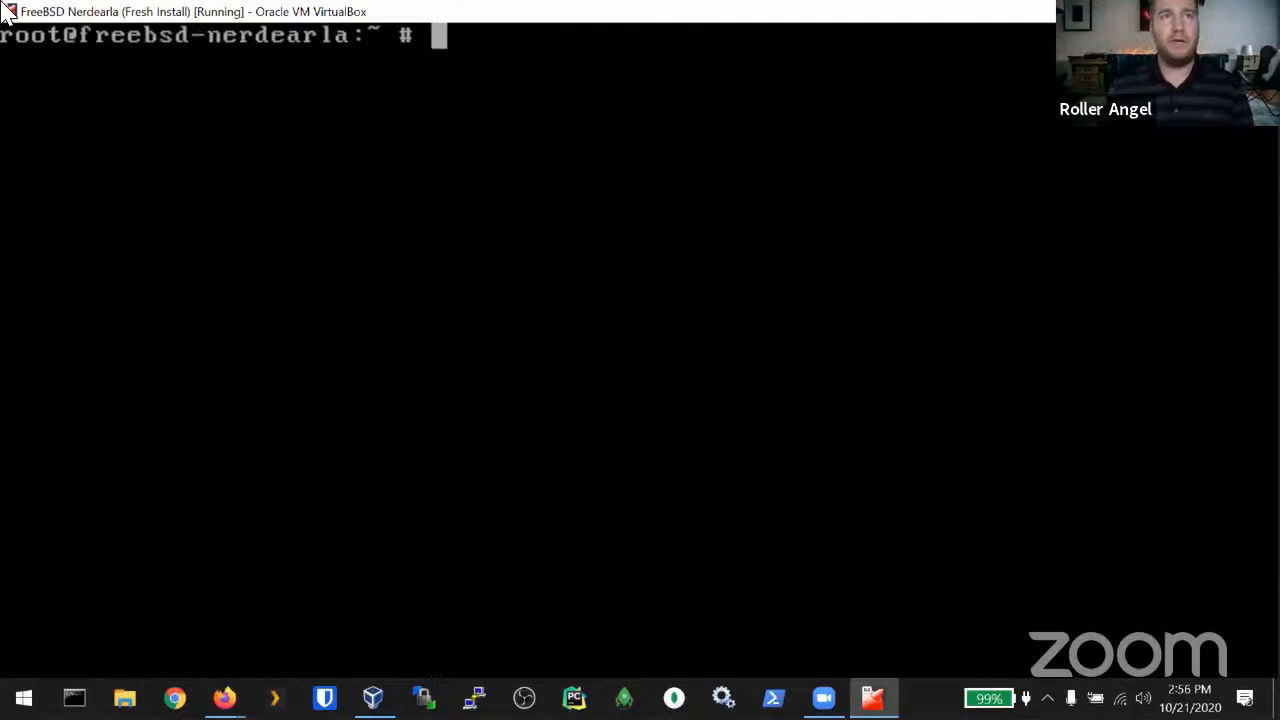
Step: Add vboxguest_enable=YES to rc.conf using sysrc
text(sysrc)
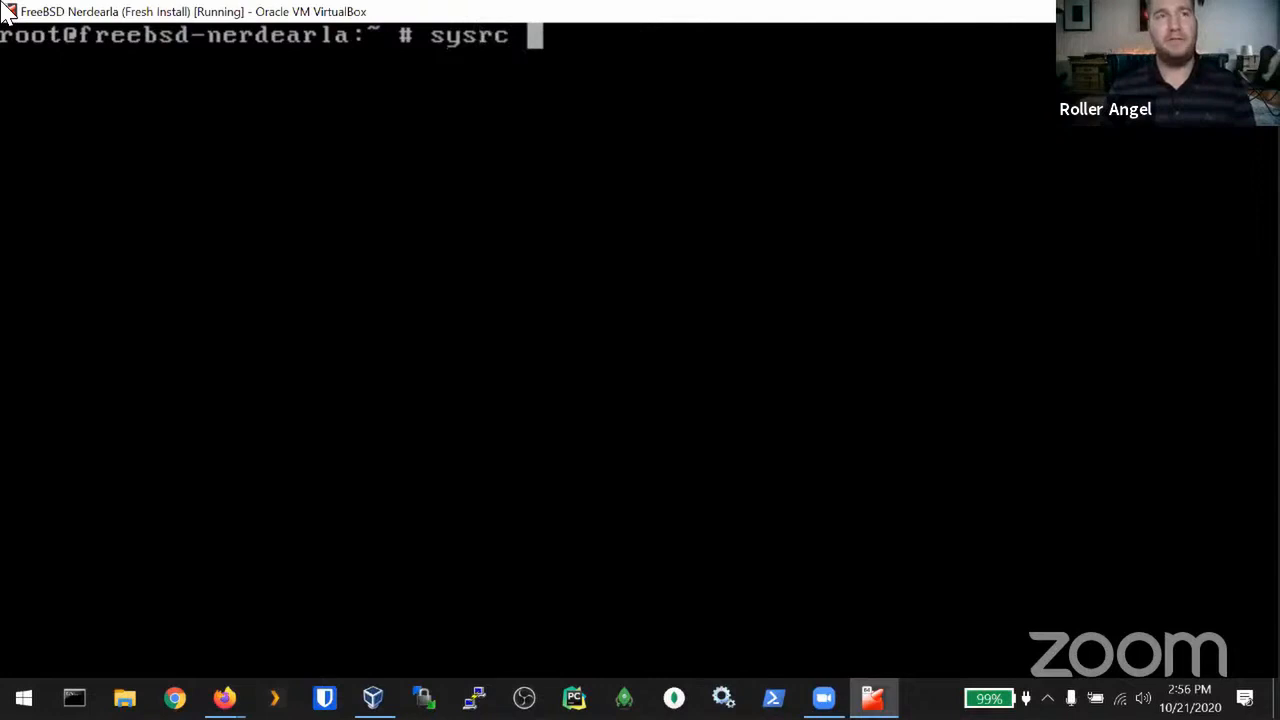
text(v)
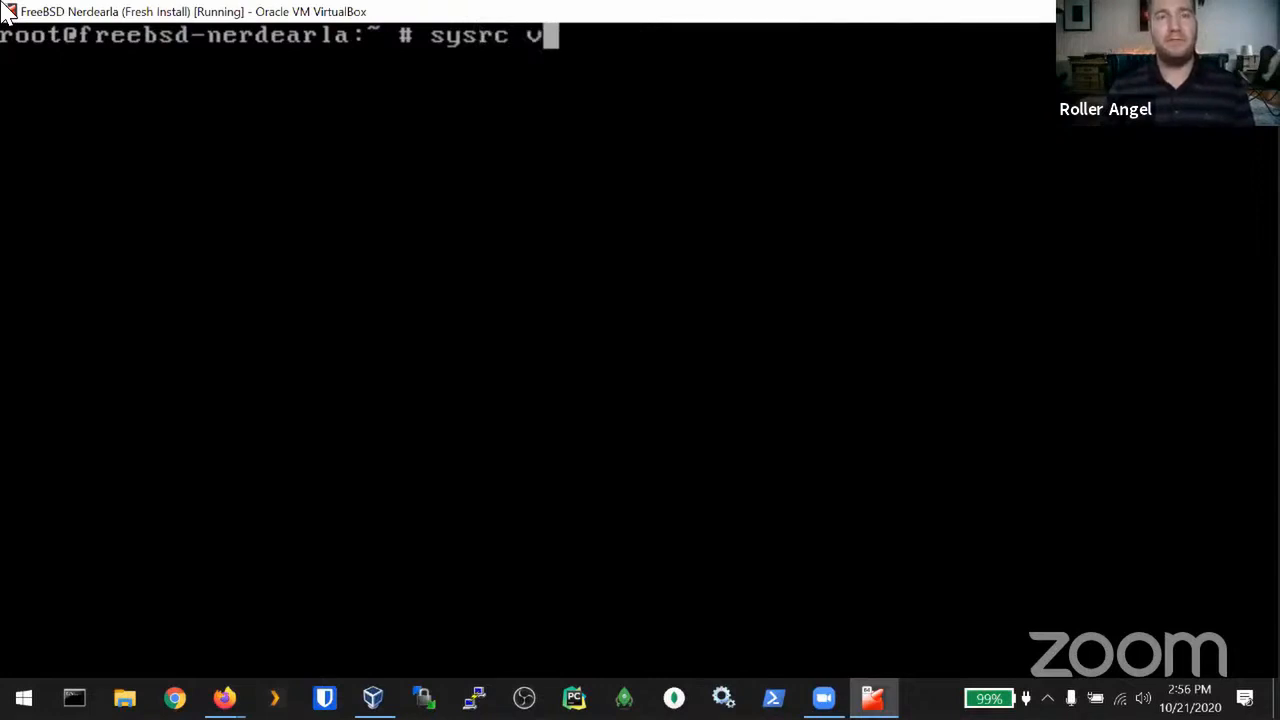
text(boxguest_)
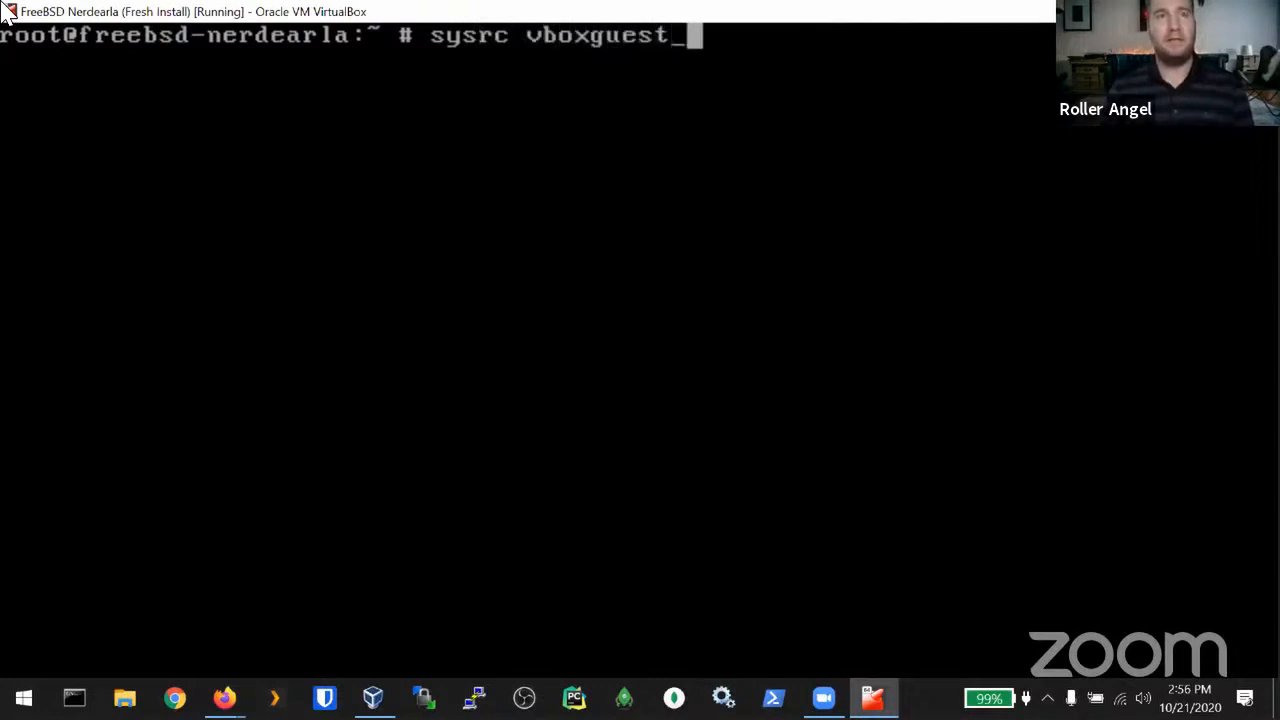
text(enable=YESA)
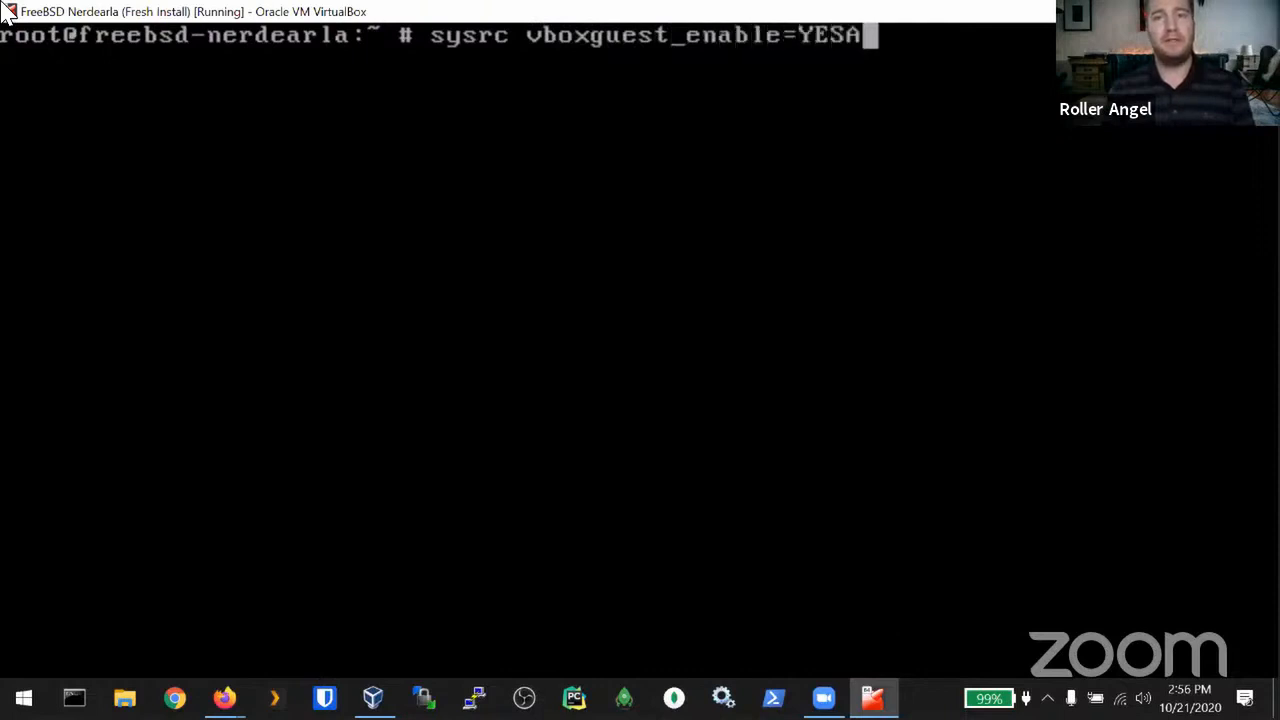
key(BackSpace)
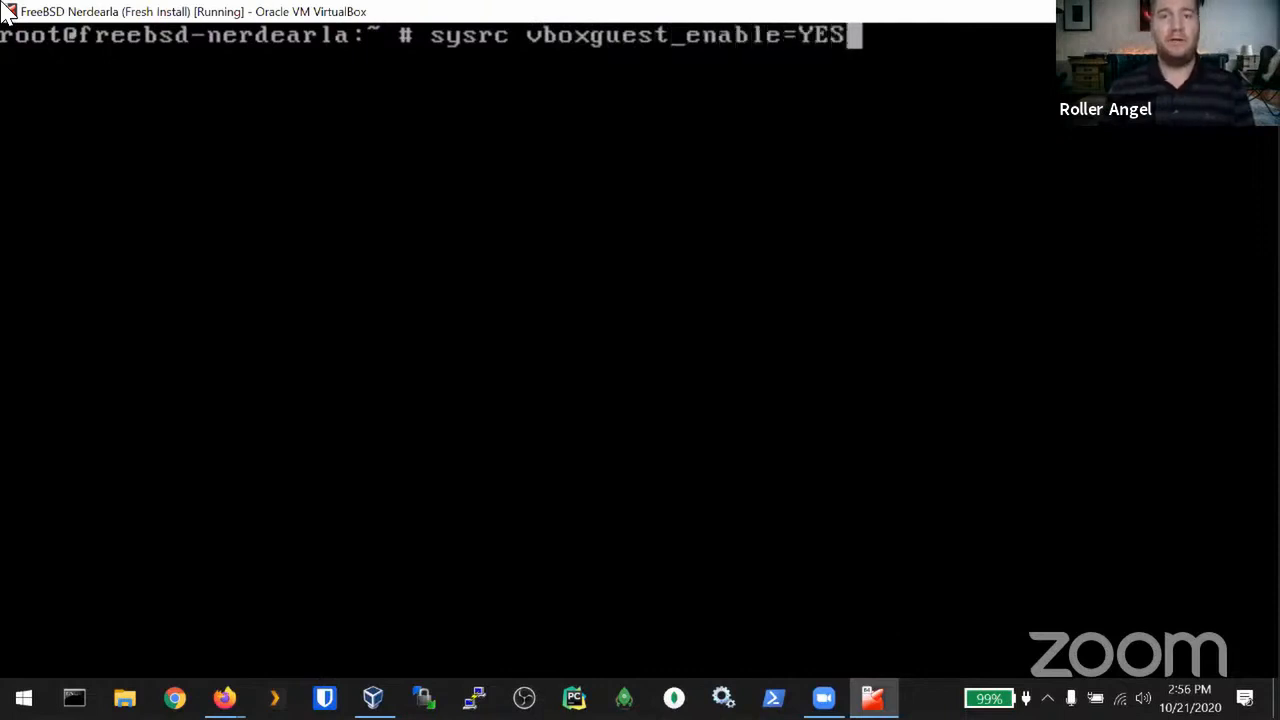
key(Return)
Step: Check /etc/rc.conf in vim for the new vboxguest_enable="YES" line, then quit without saving
text(vim /etc/rc.conf)
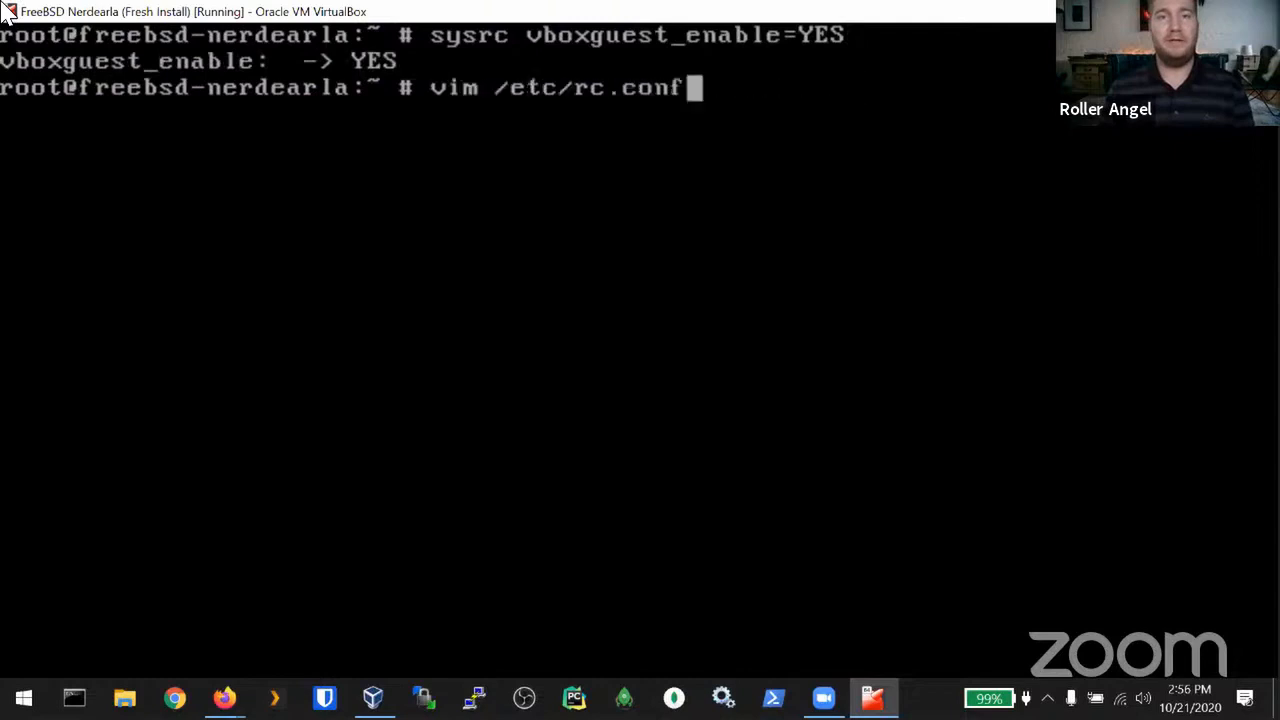
key(Return)
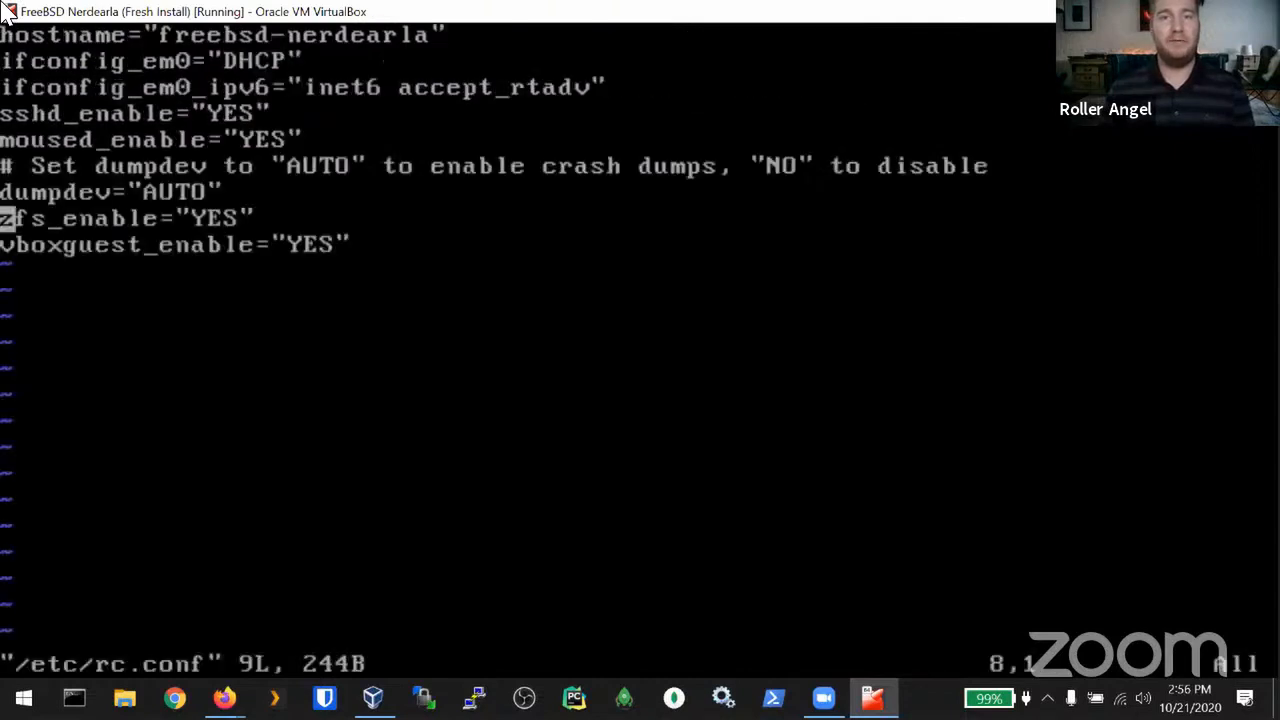
key(j)
key(l)
key(l)
key(l)
key(l)
key(l)
key(l)
key(l)
key(l)
key(l)
key(l)
key(l)
key(l)
key(l)
key(l)
key(l)
key(l)
key(l)
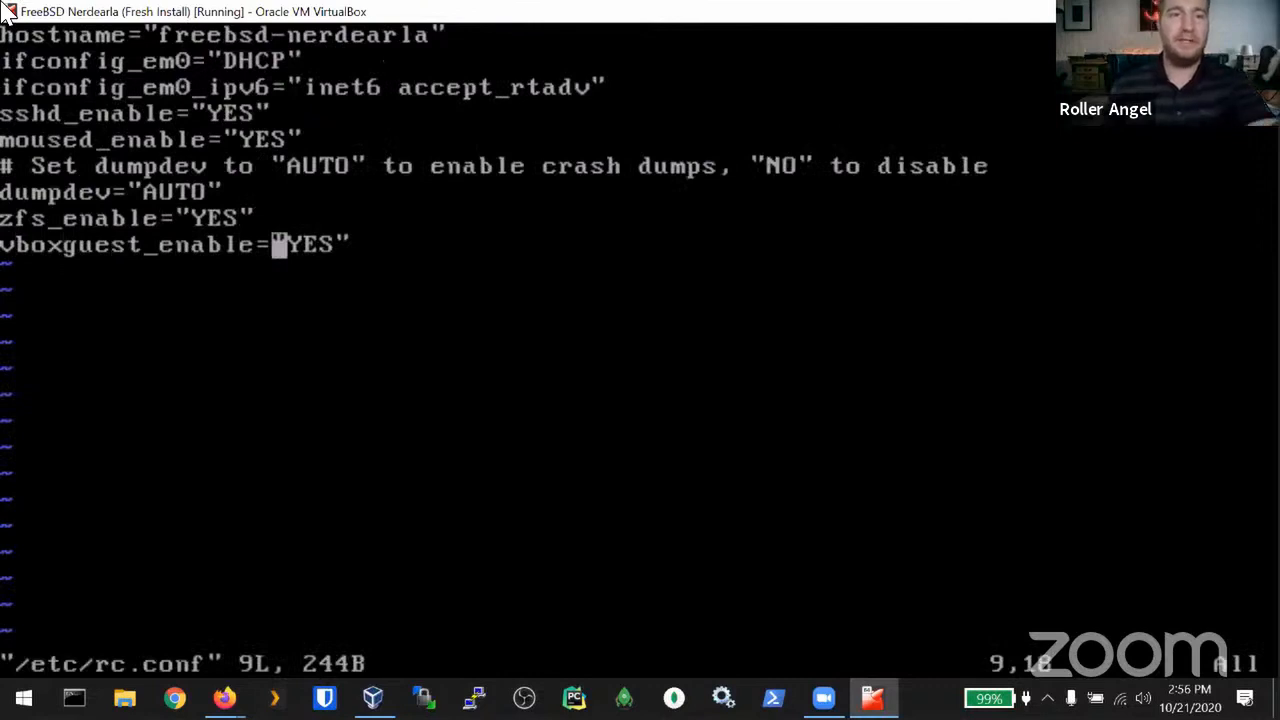
key(l)
key(l)
key(l)
key(l)
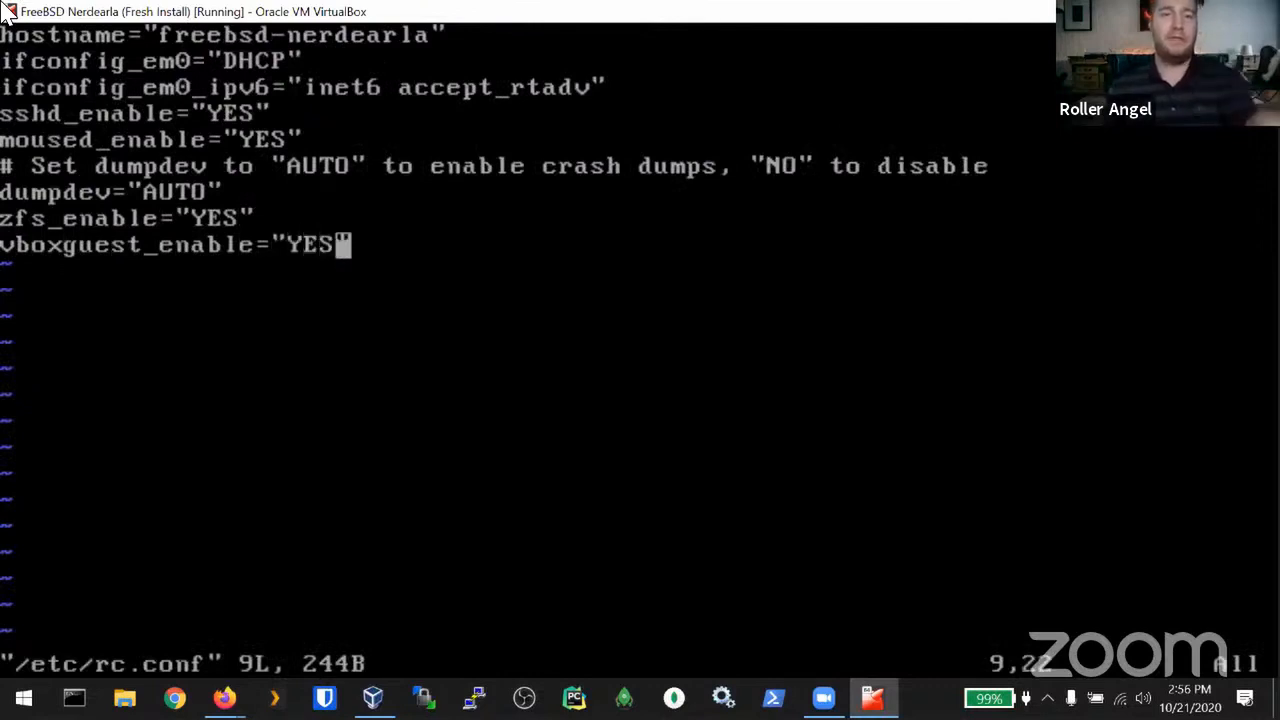
text(:q)
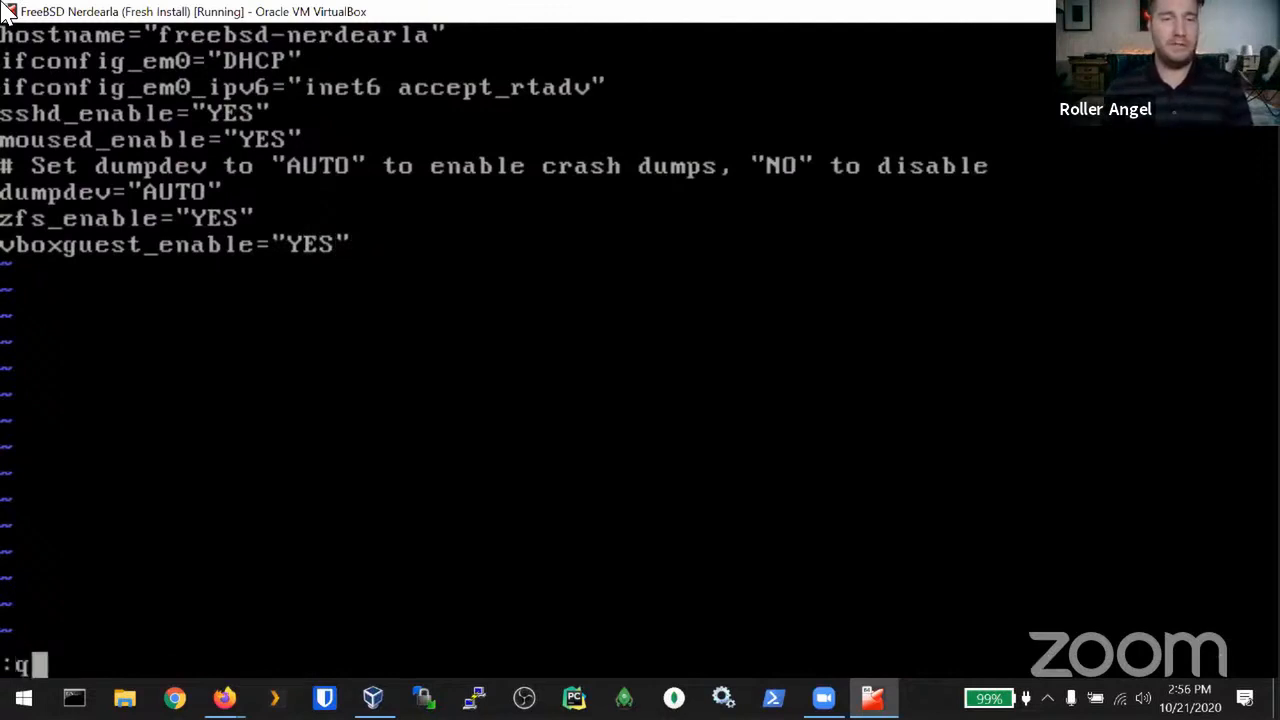
key(Return)
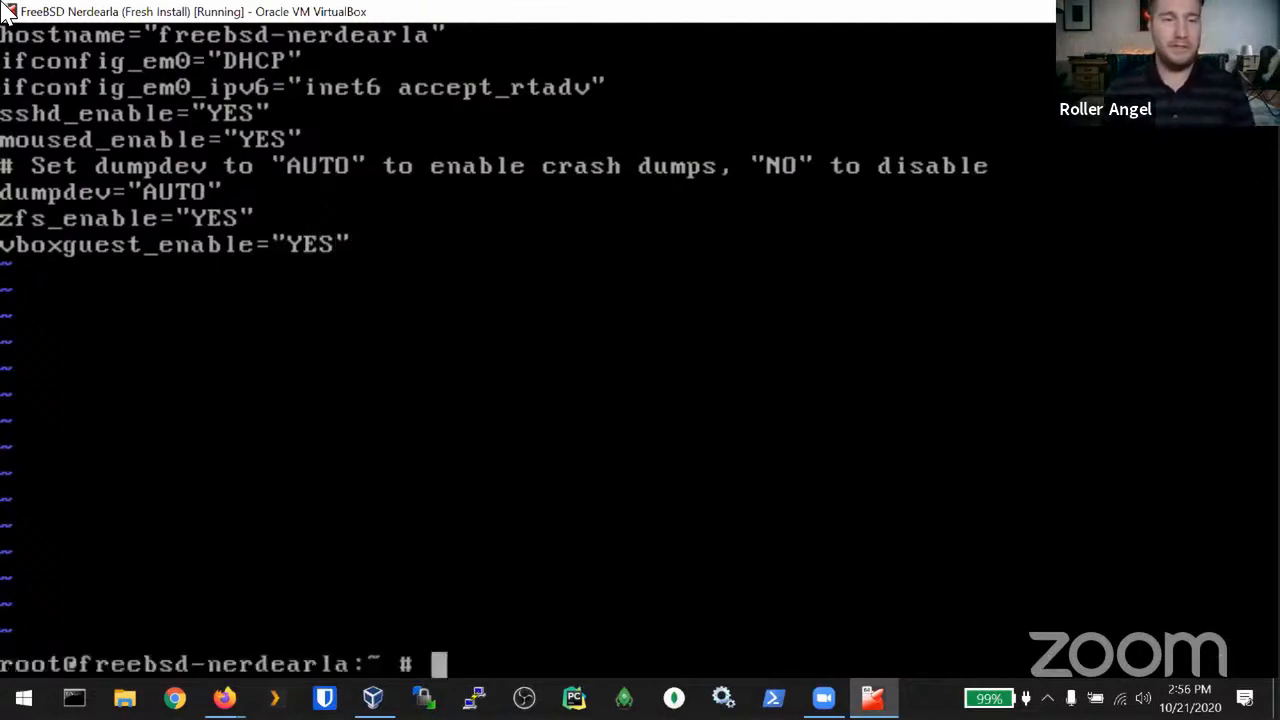
Step: Scroll back and forth through shell command history, ending at an empty prompt
key(Up)
key(Up)
key(Up)
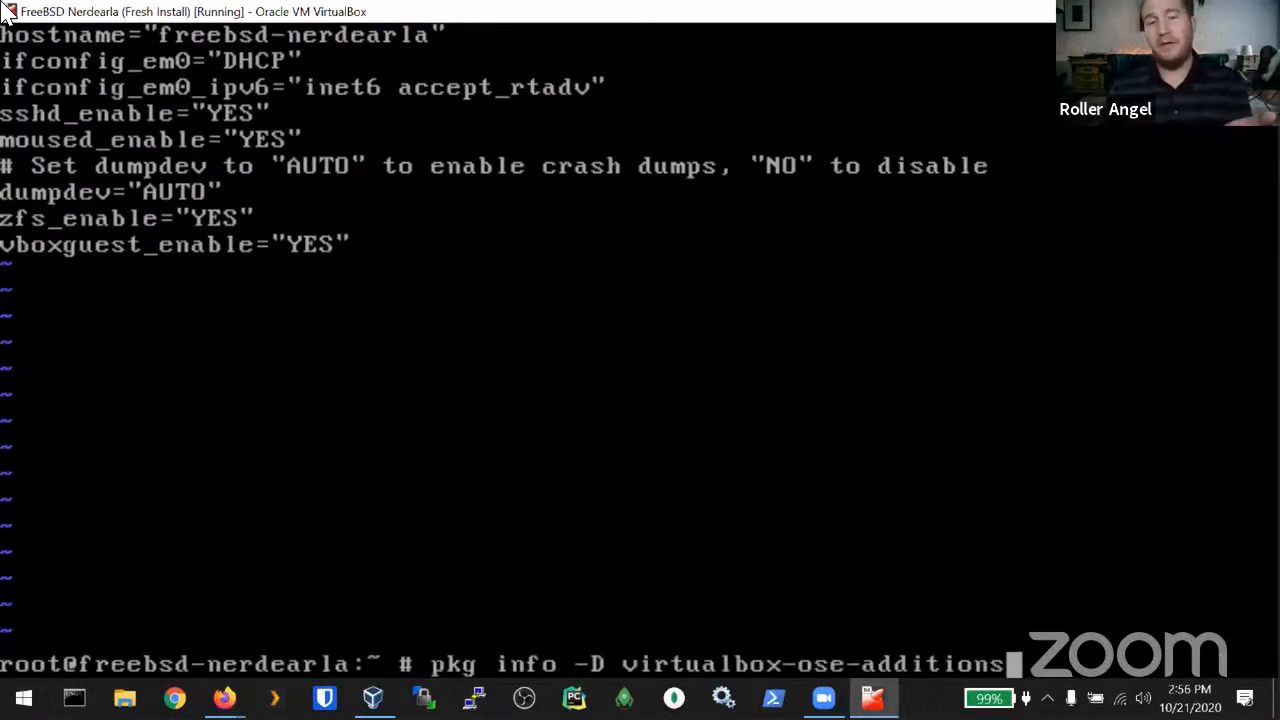
key(Down)
key(Down)
key(Down)
key(Up)
key(Up)
key(Up)
key(Up)
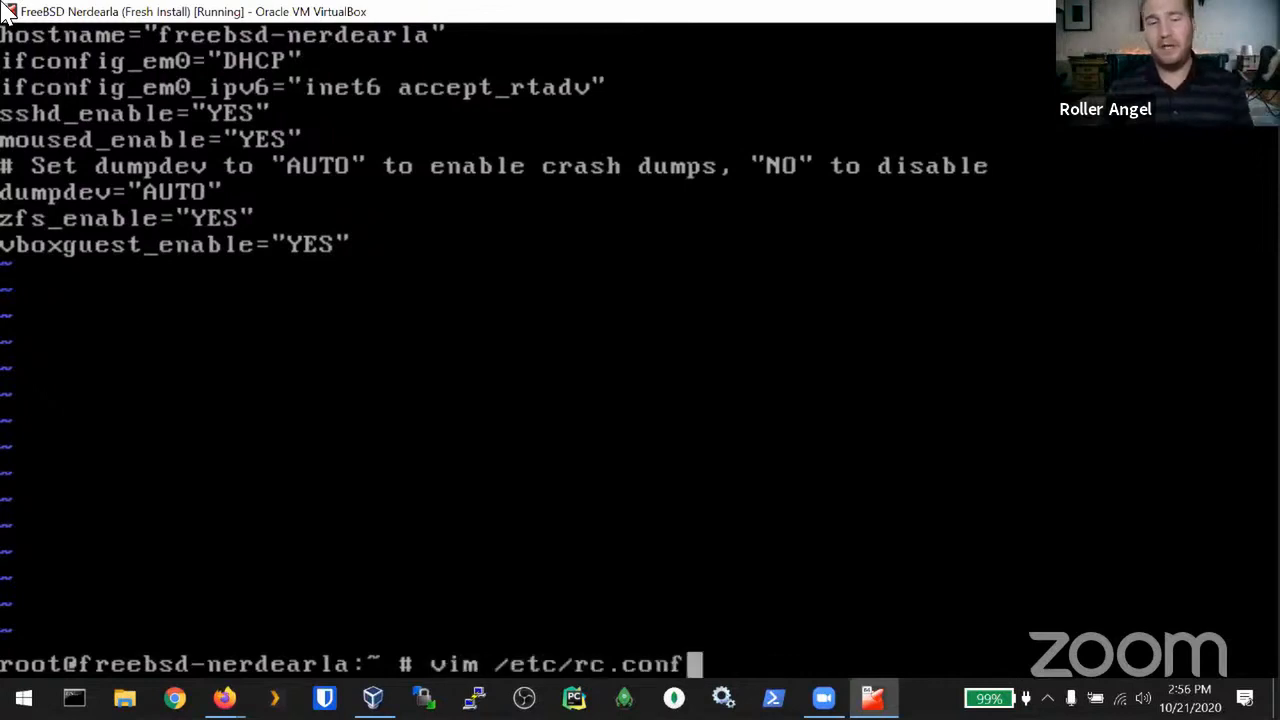
key(Down)
key(Down)
key(Down)
key(Down)
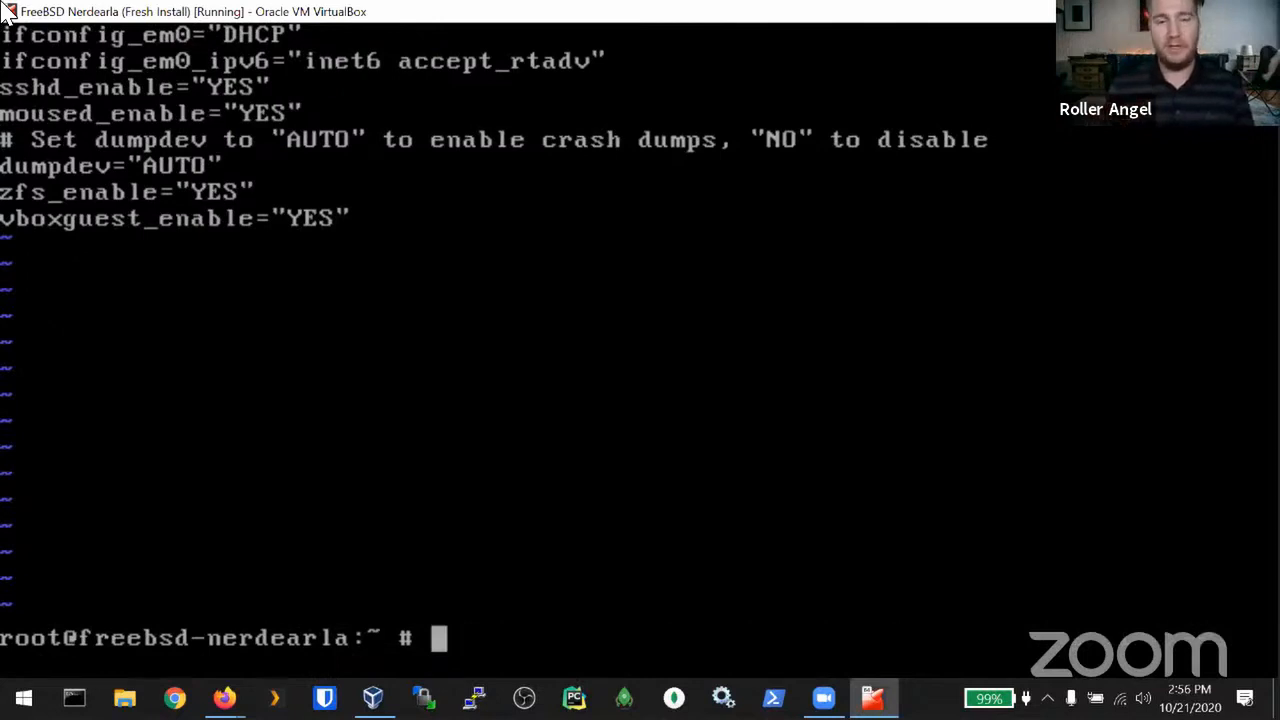
Step: Rerun the last pkg command with !pkg to reprint the Guest Additions install notes
text(!)
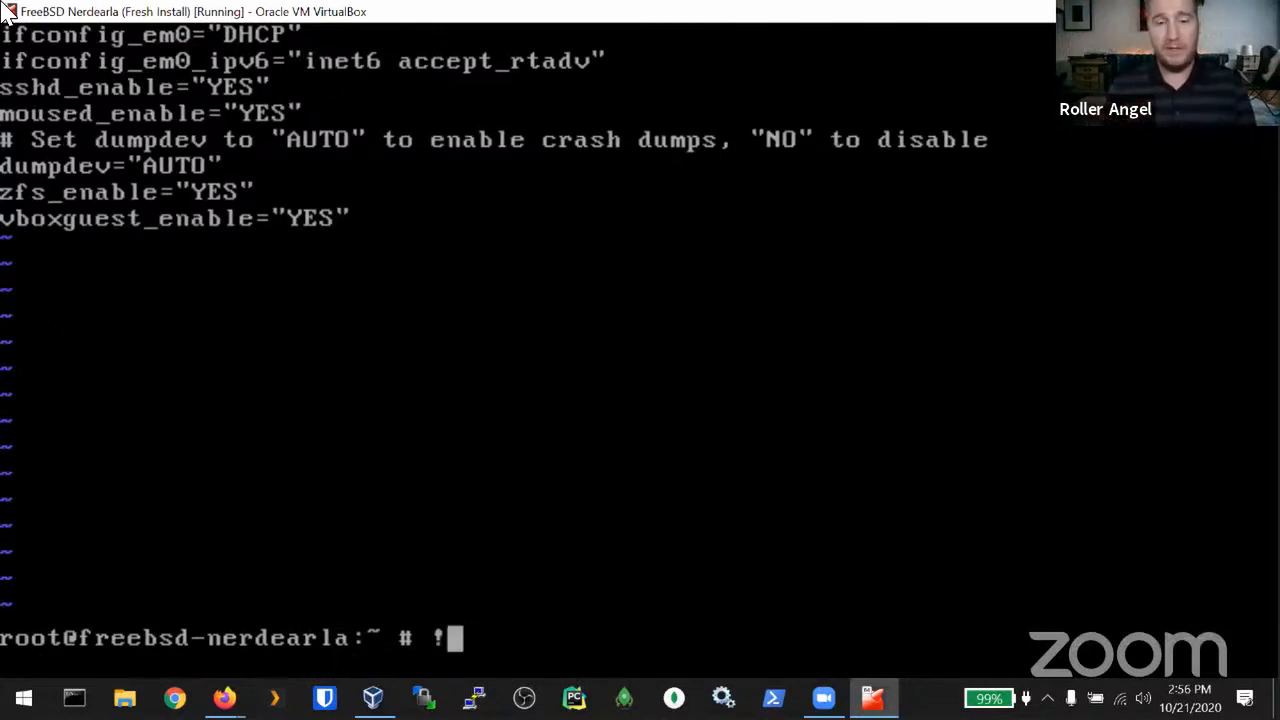
text(pkg)
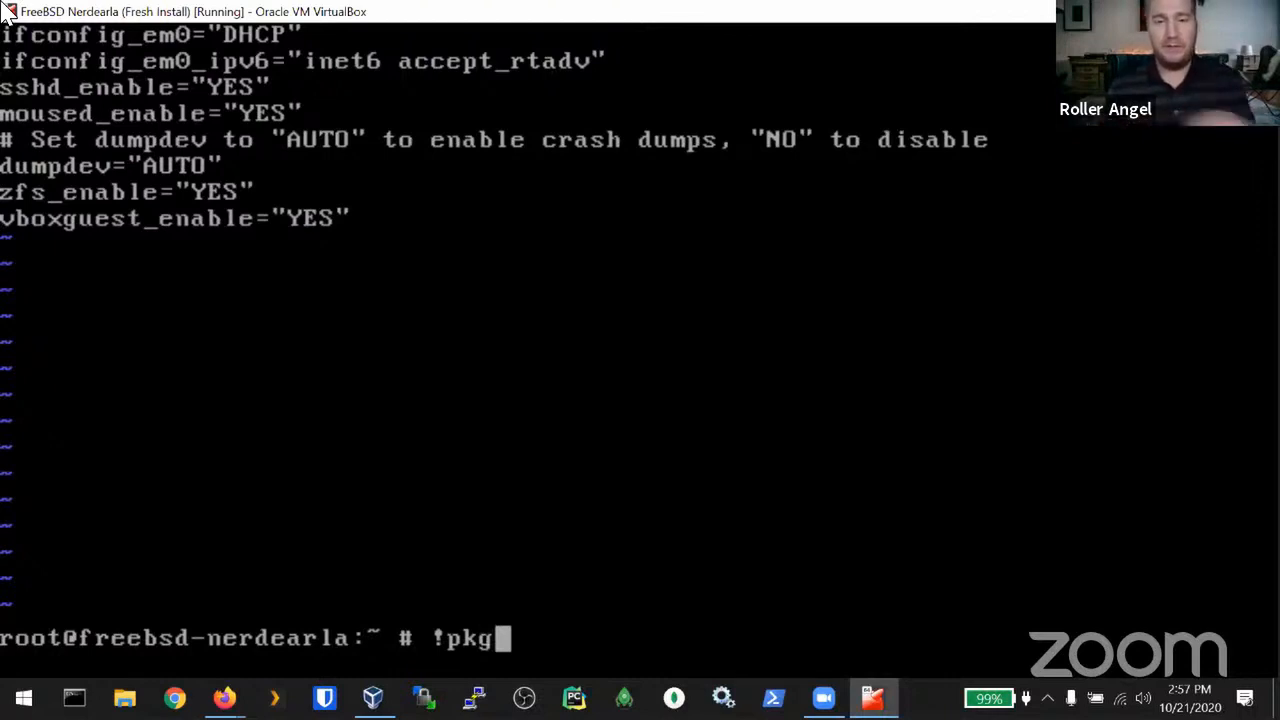
key(Home)
key(Right)
key(End)
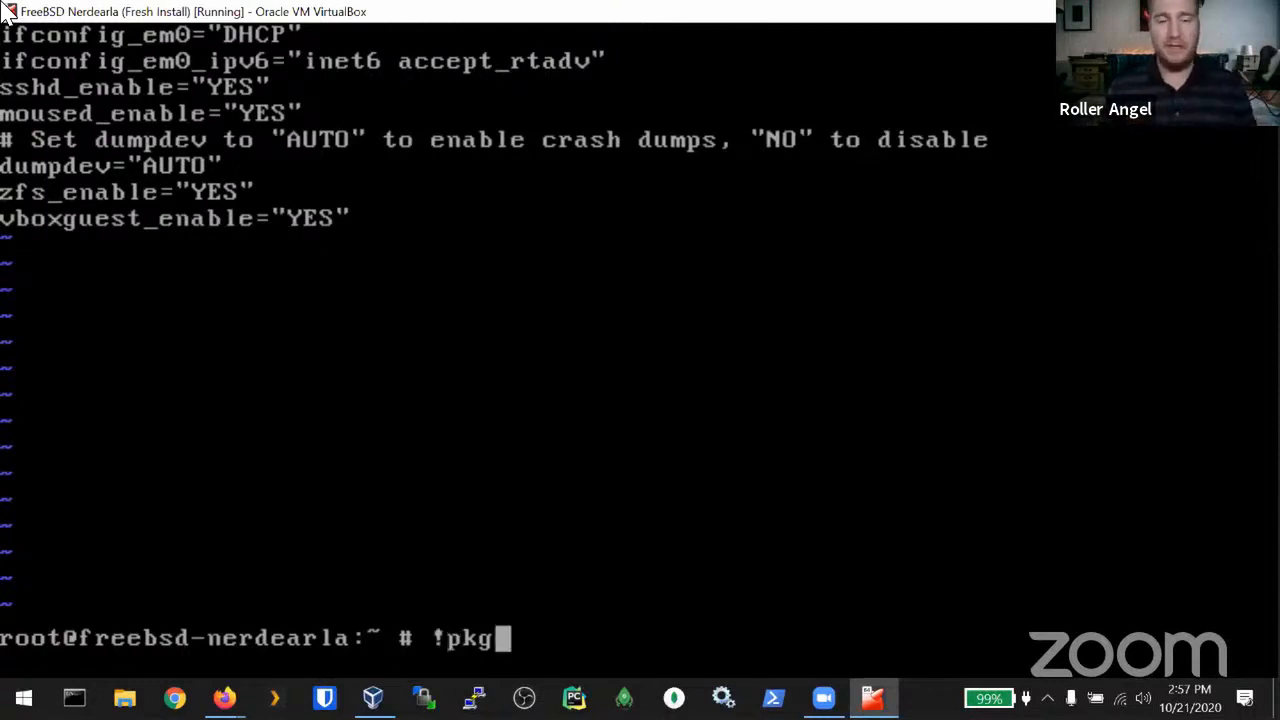
key(Return)
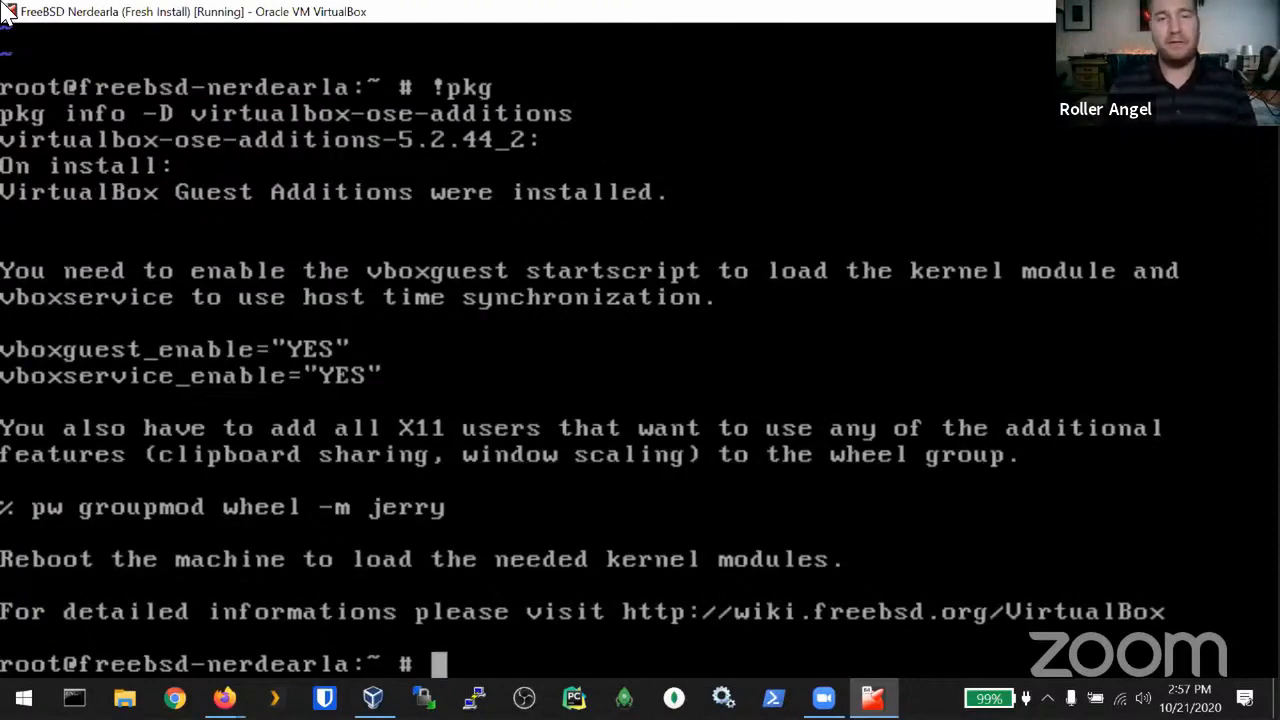
Step: List the numbered shell history and enter !13 to recall entry 13
text(history)
key(Return)
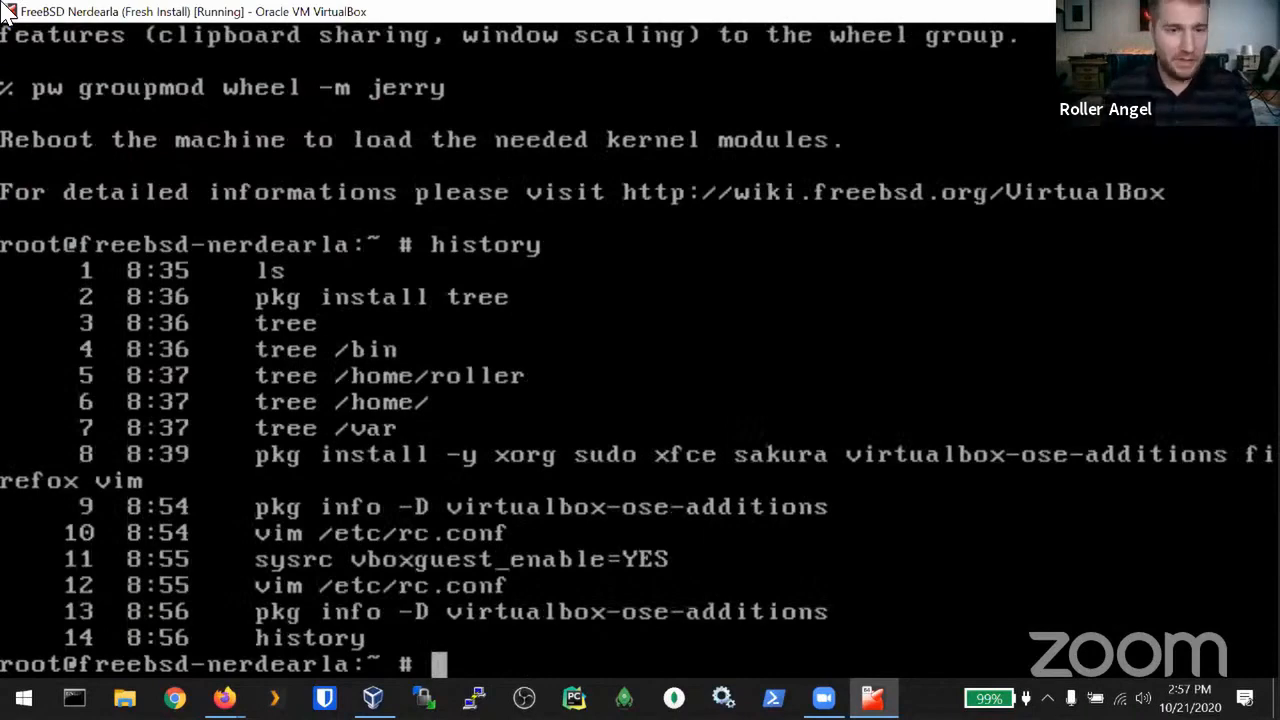
text(!13)
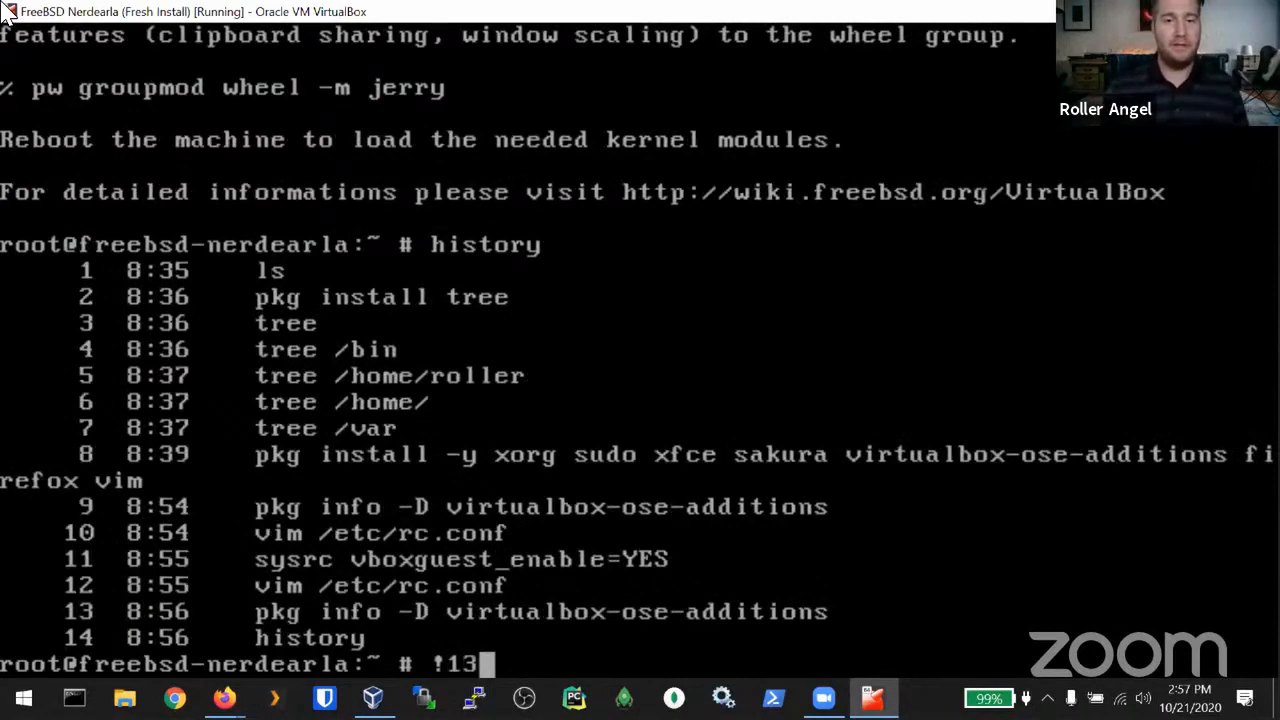
Step: Rerun history entry 13, set vboxservice_enable=YES with sysrc, and list wheel group members via pw groupshow
key(Return)
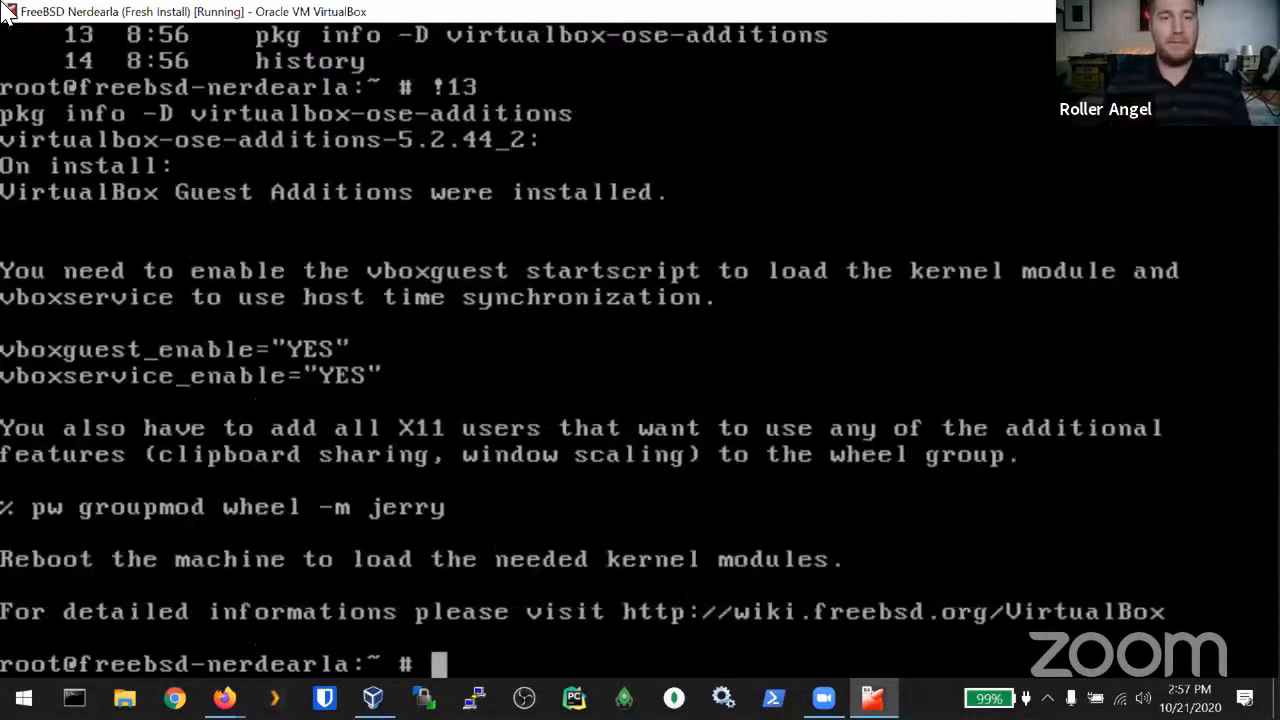
text(sysrc f)
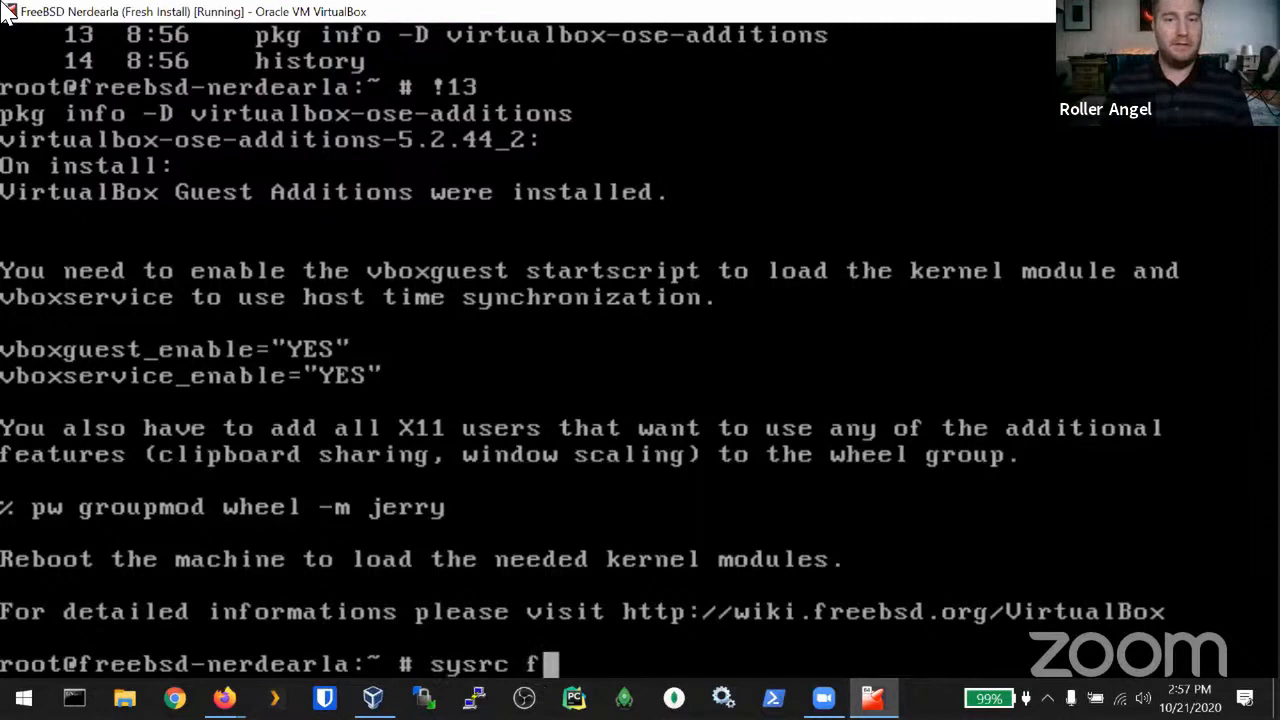
key(BackSpace)
text(vb)
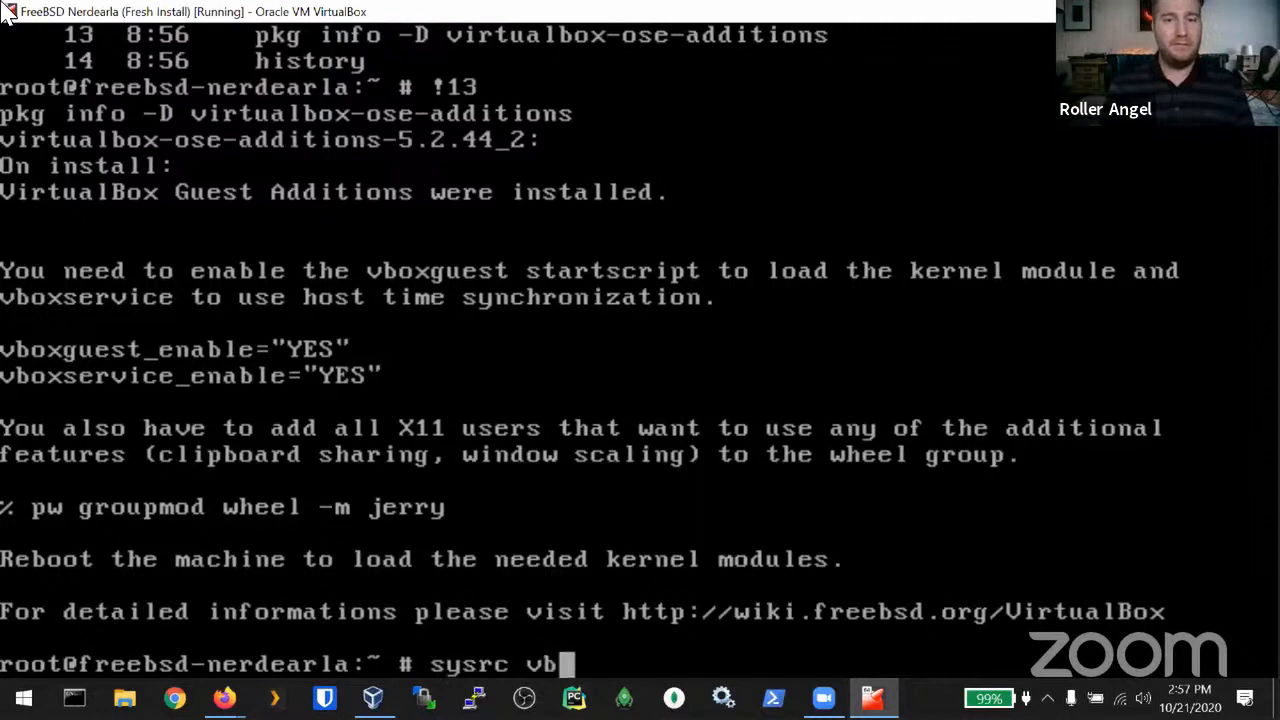
text(oxservice_e)
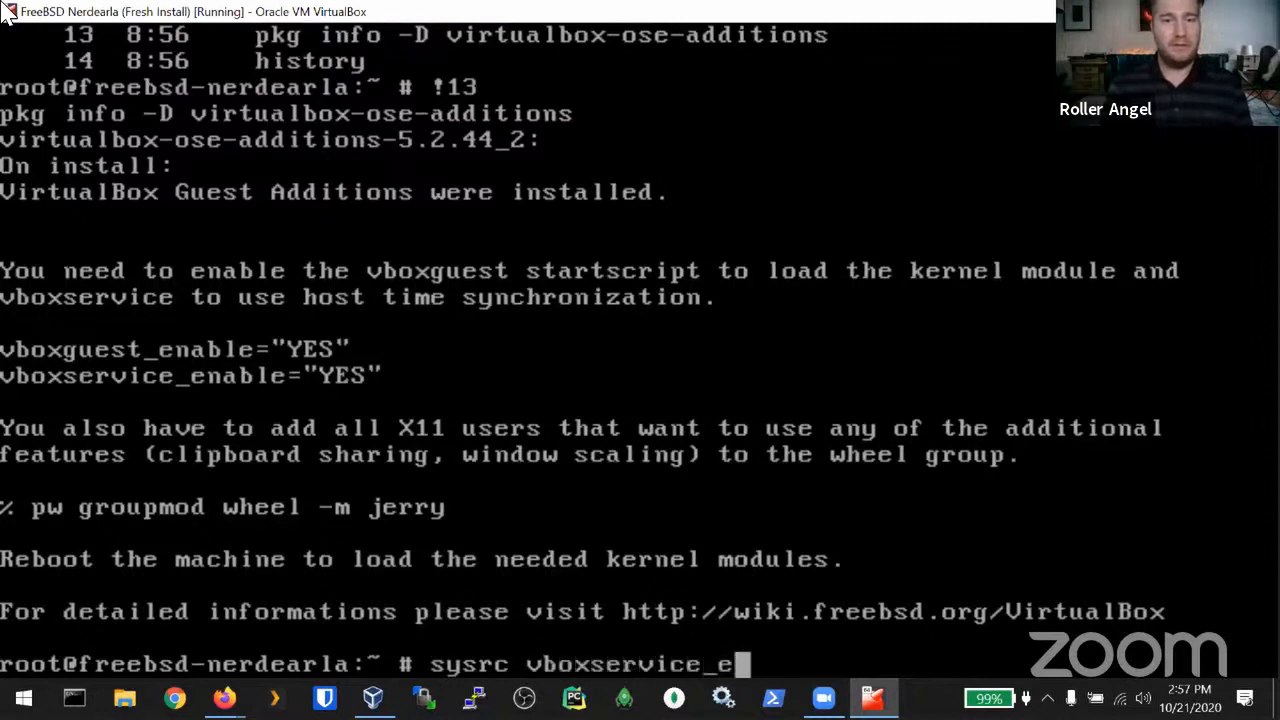
text(nable=YES)
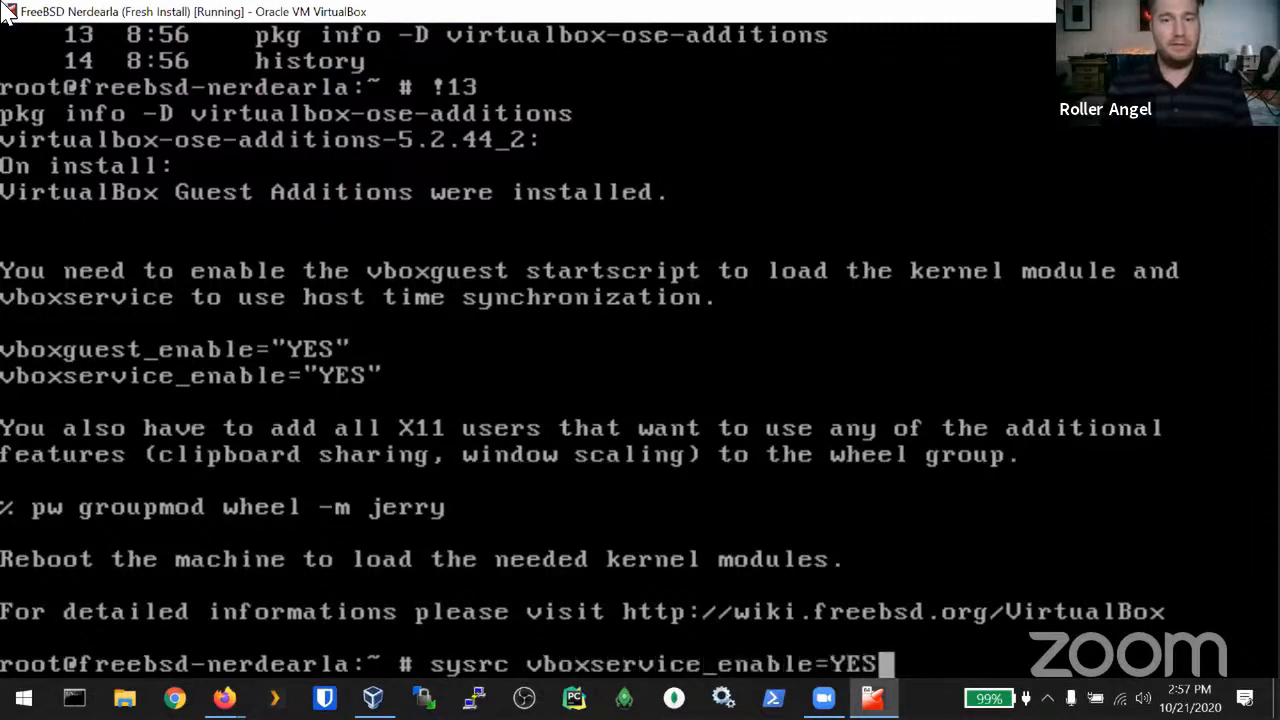
key(Return)
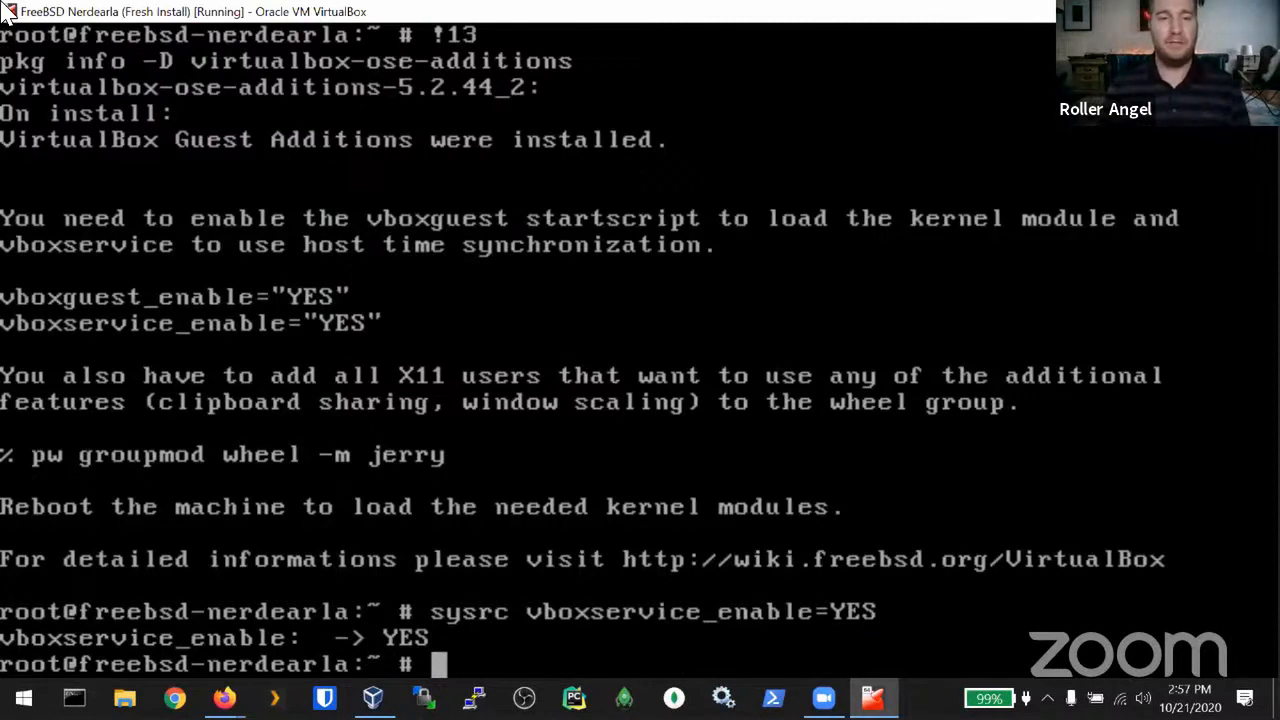
text(pw group)
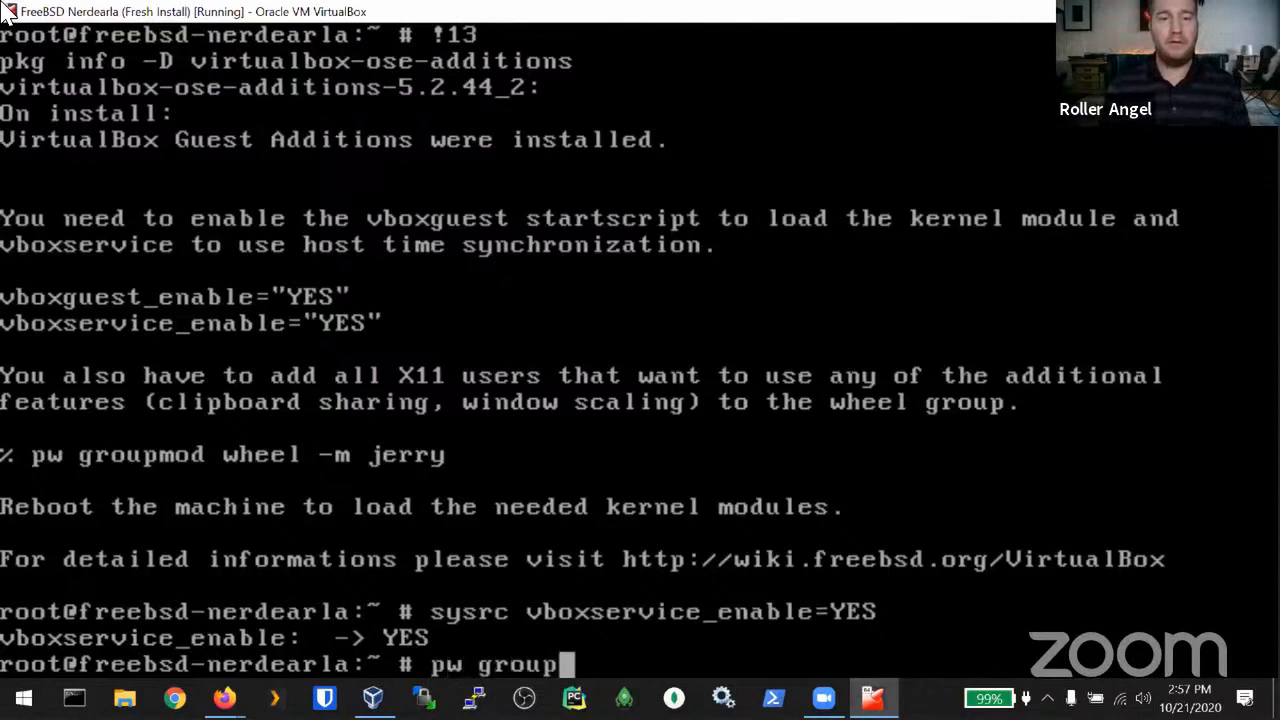
text(show wheel)
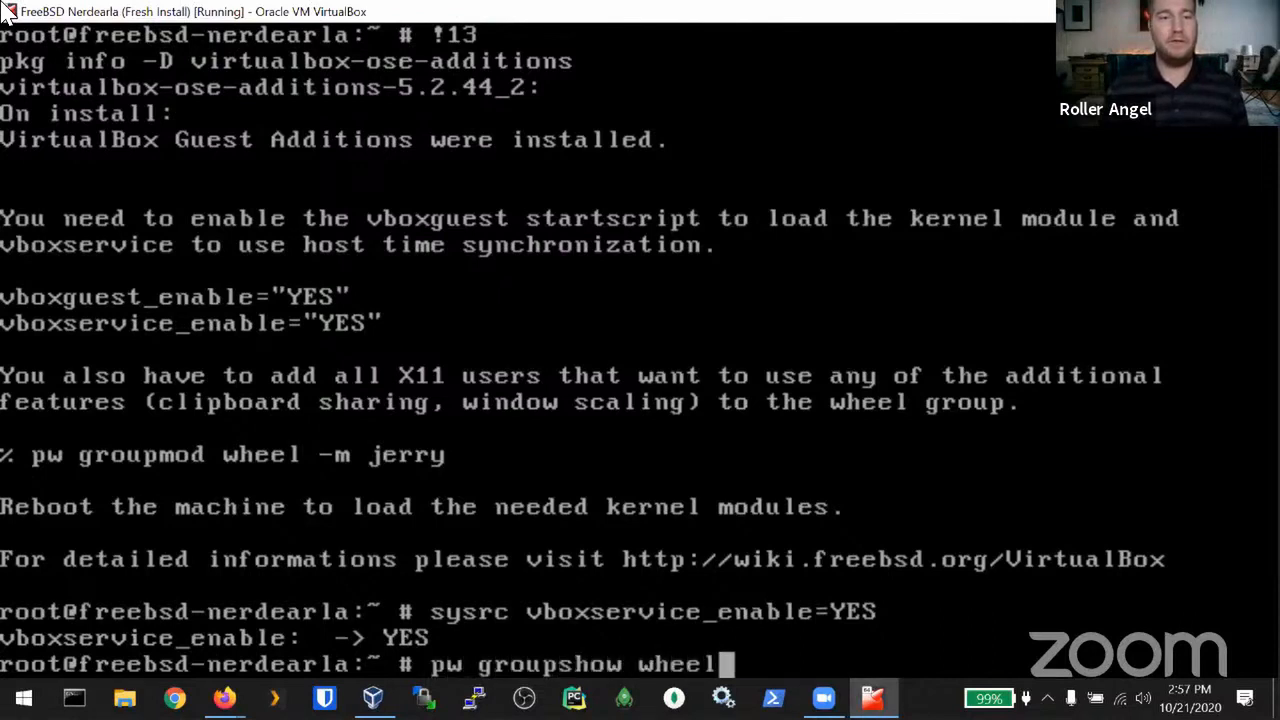
key(Return)
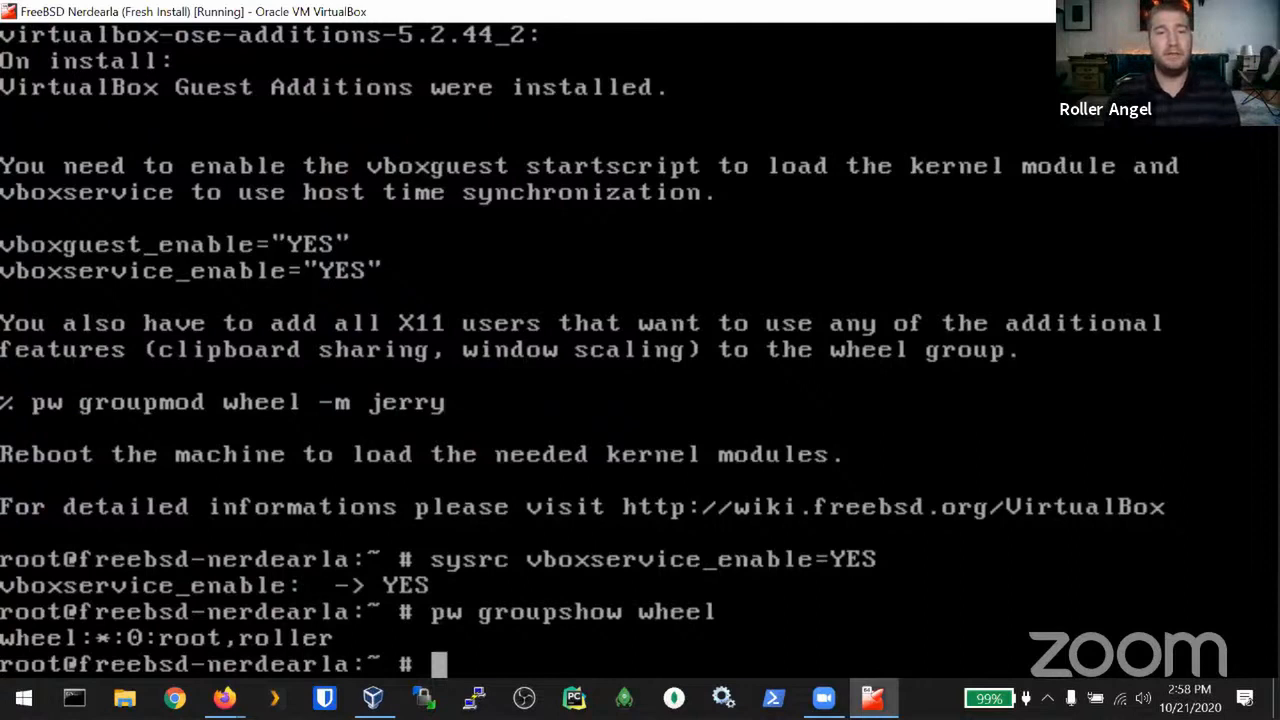
Step: Read the sudo manual page with man sudo, quit it, and clear the console
text(man )
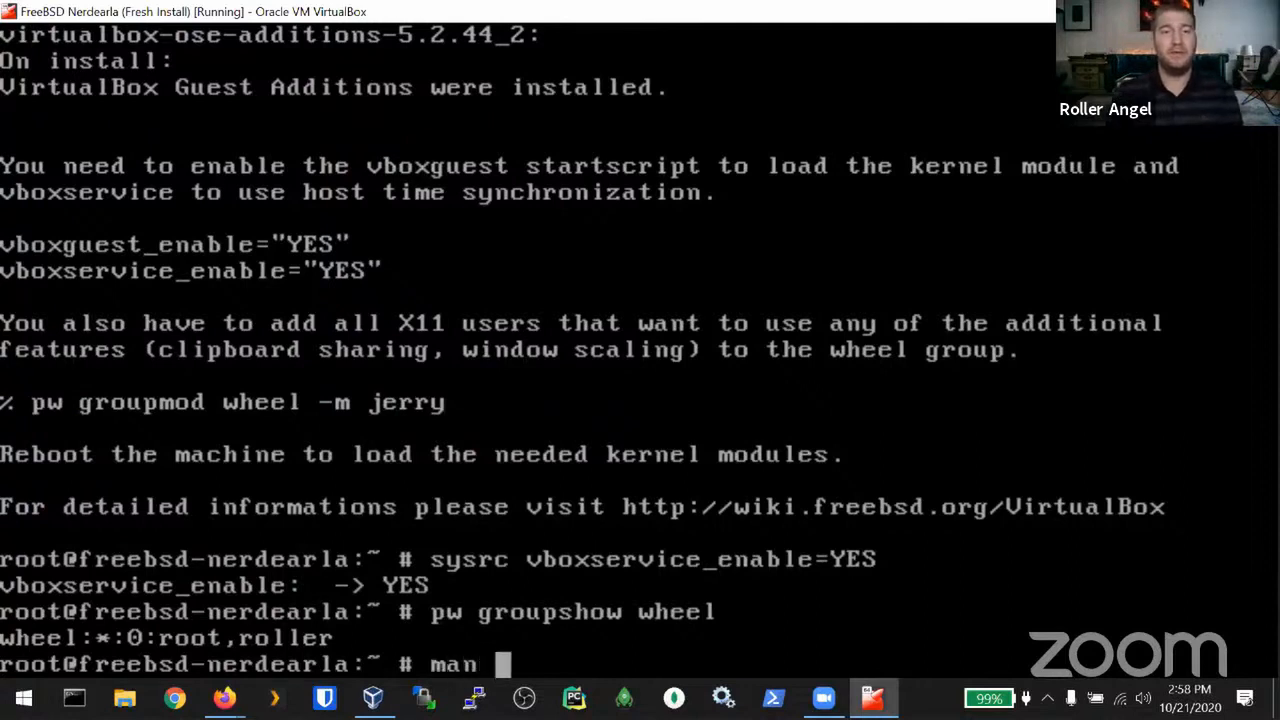
text(sudo)
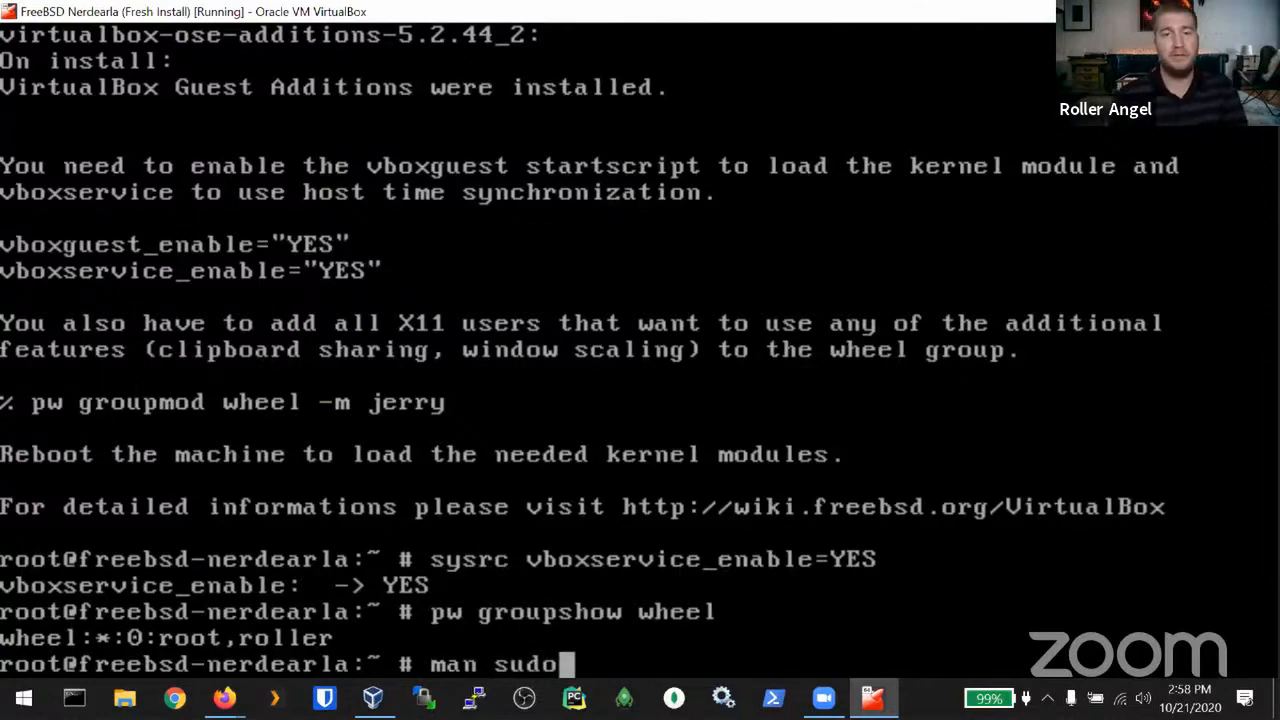
key(Return)
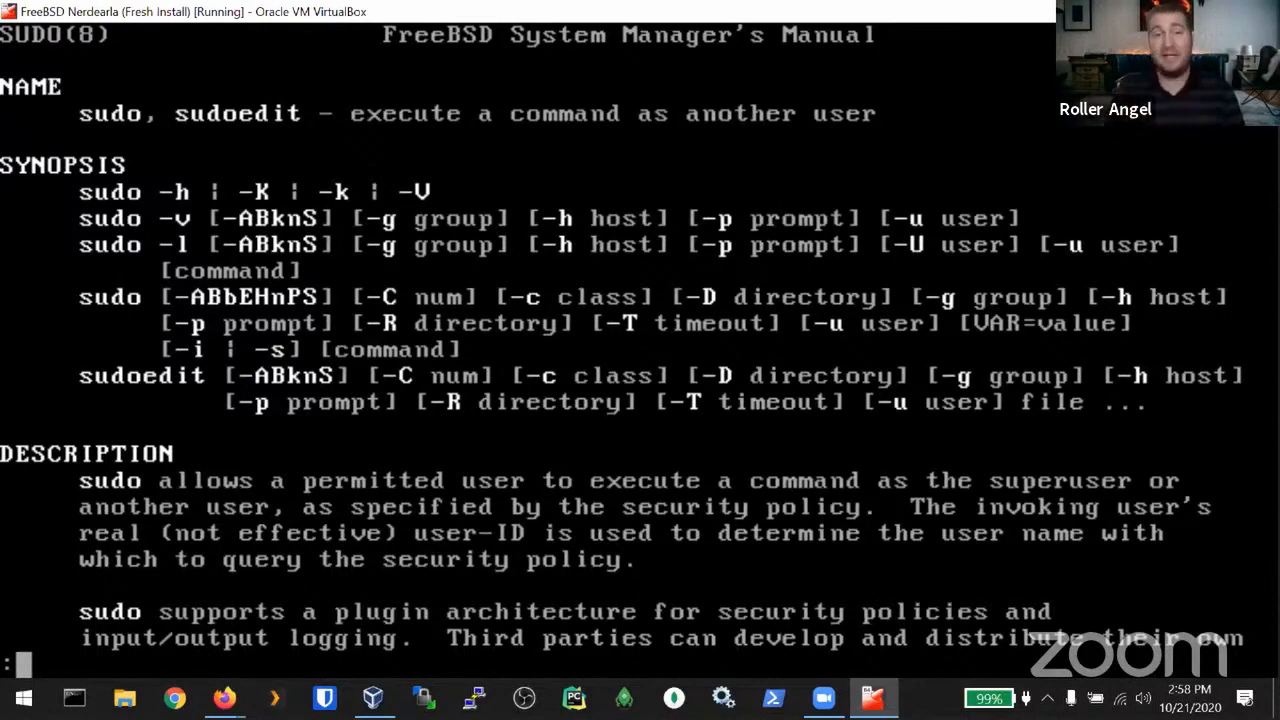
key(q)
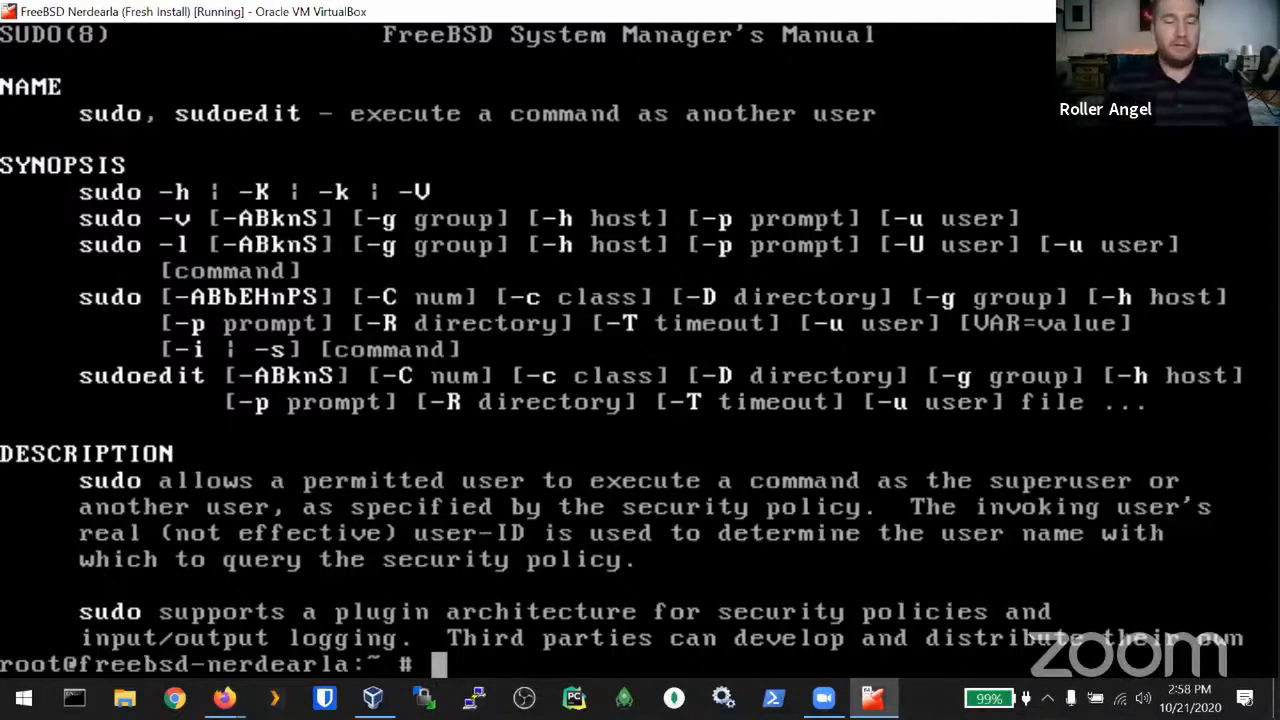
key(ctrl+l)
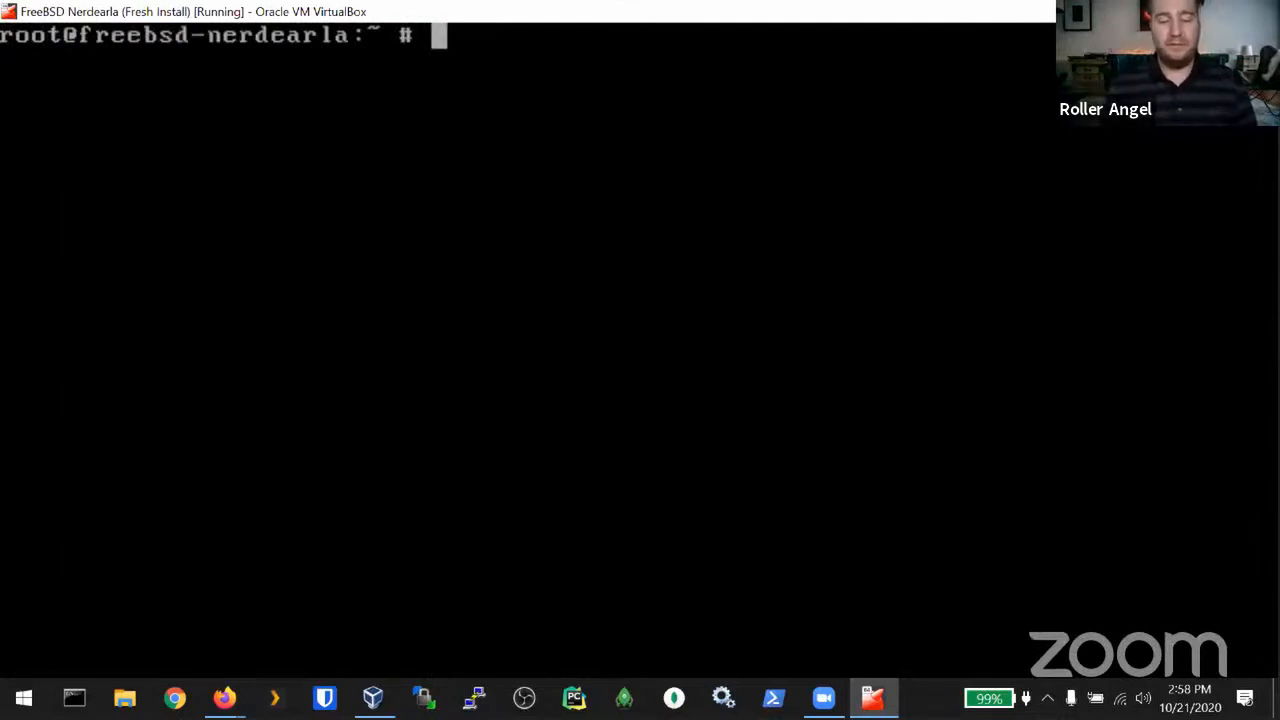
Step: Edit sudoers with visudo and search for /wheel to reach the commented %wheel rule
text(visudo)
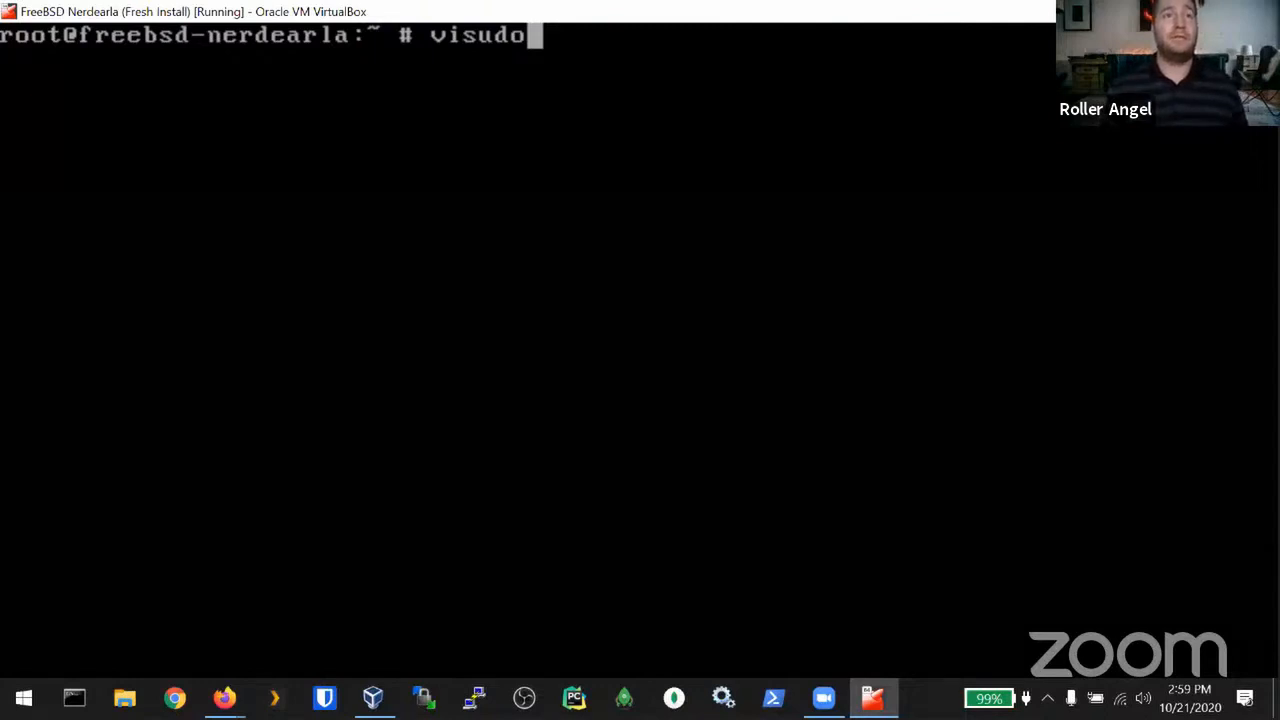
key(Return)
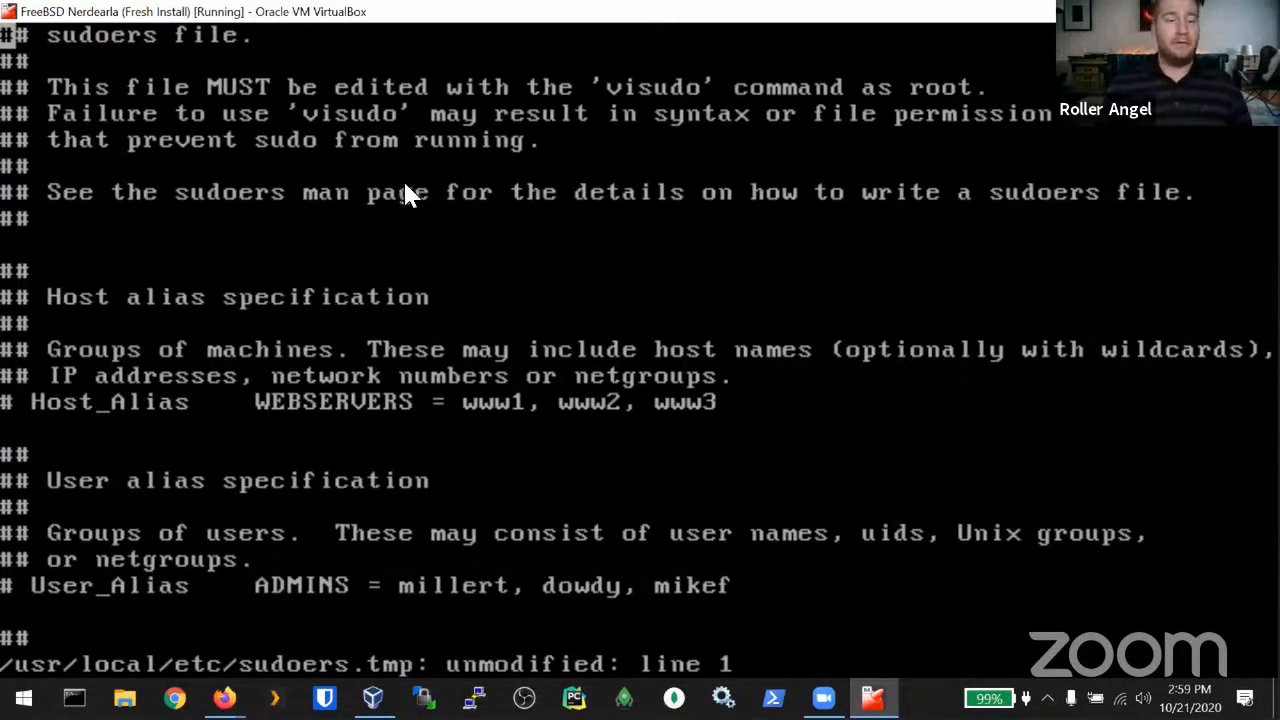
key(Escape)
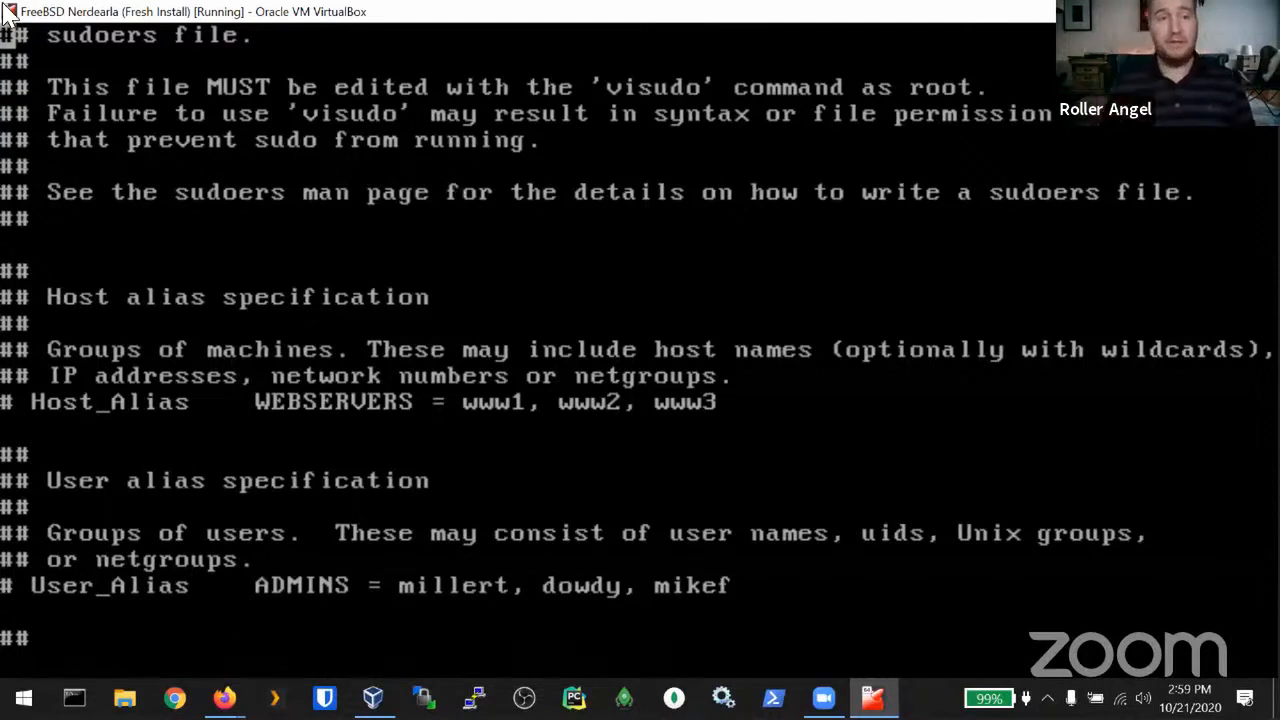
text(/)
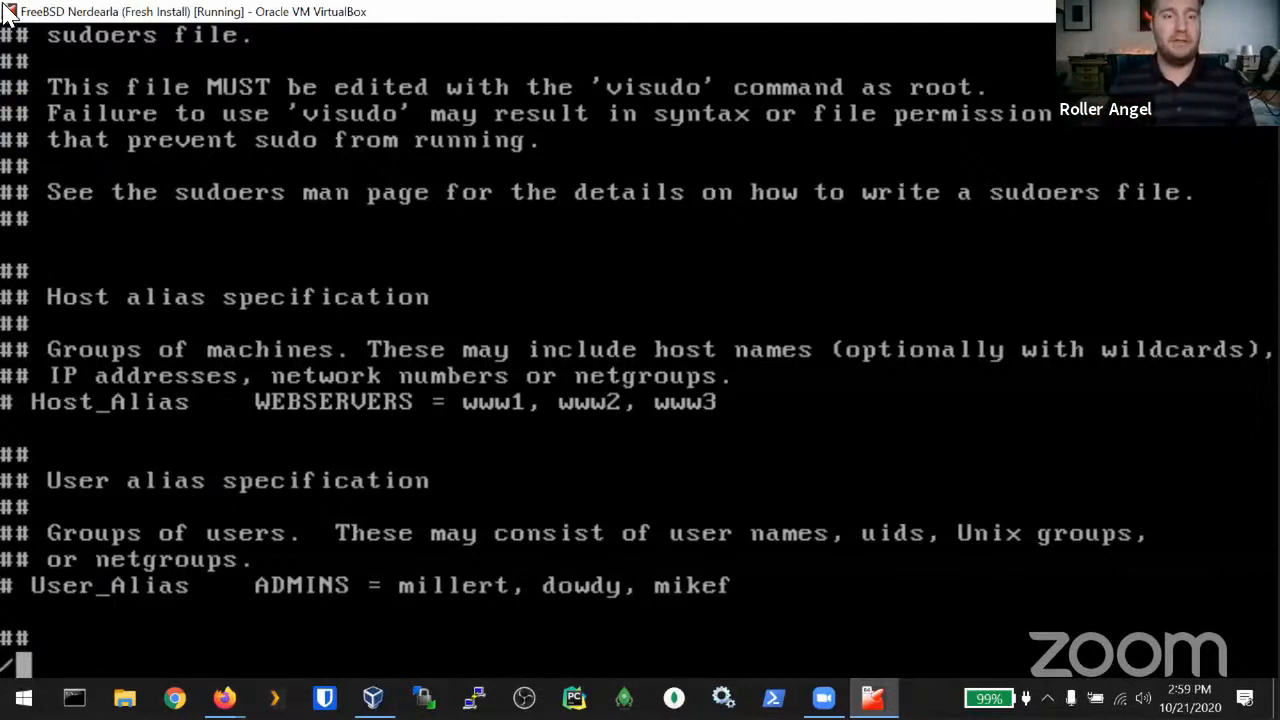
text(wheel)
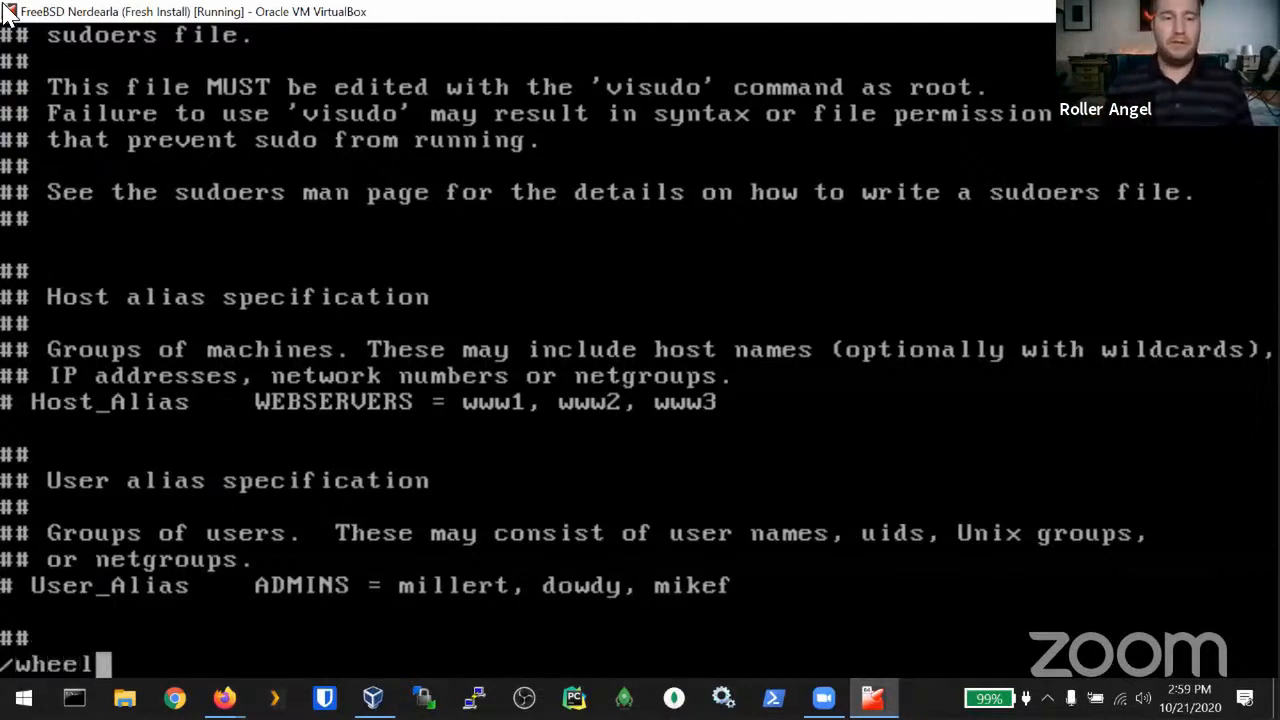
key(Return)
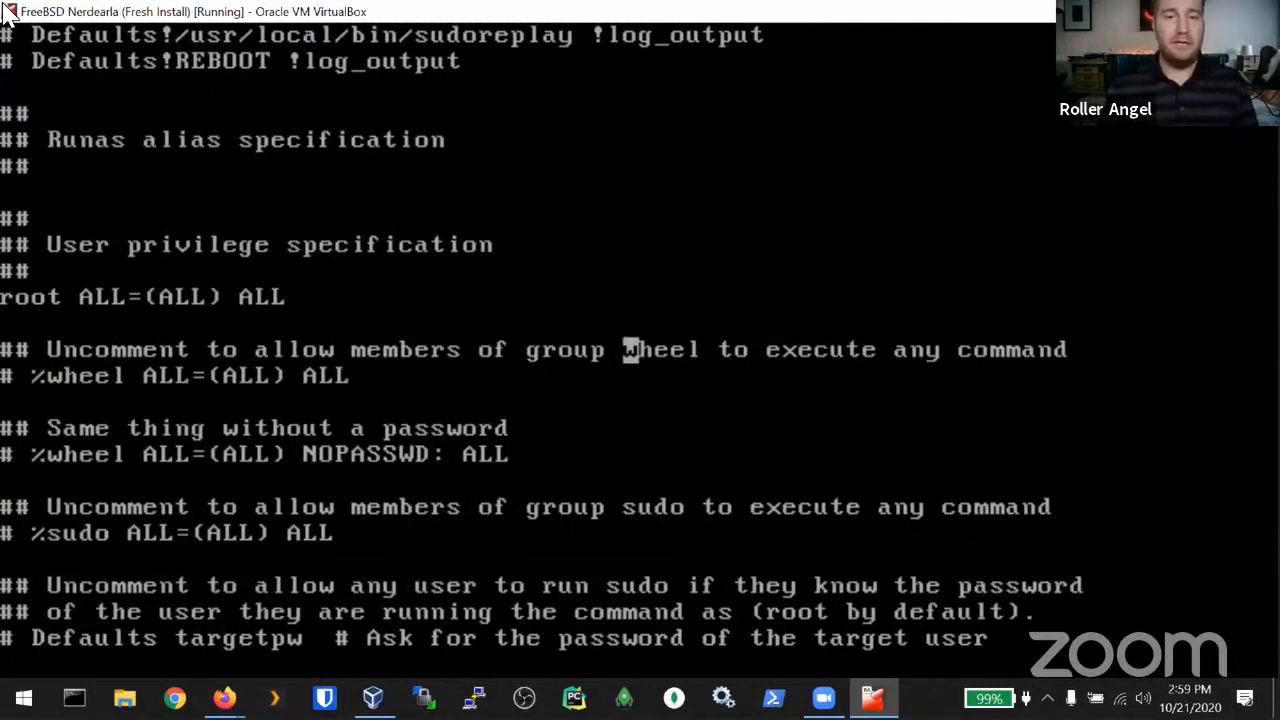
Step: Uncomment the %wheel ALL=(ALL) ALL line in sudoers and save with :wq
key(Down)
key(0)
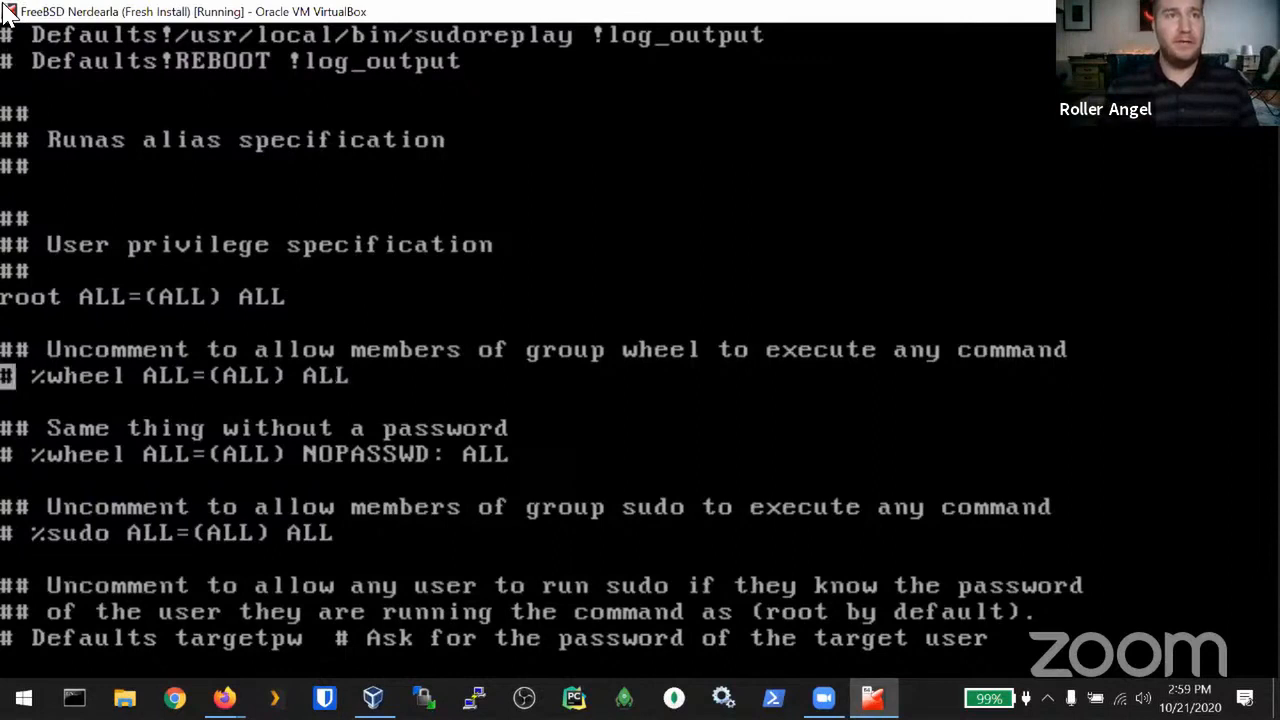
key(x)
key(x)
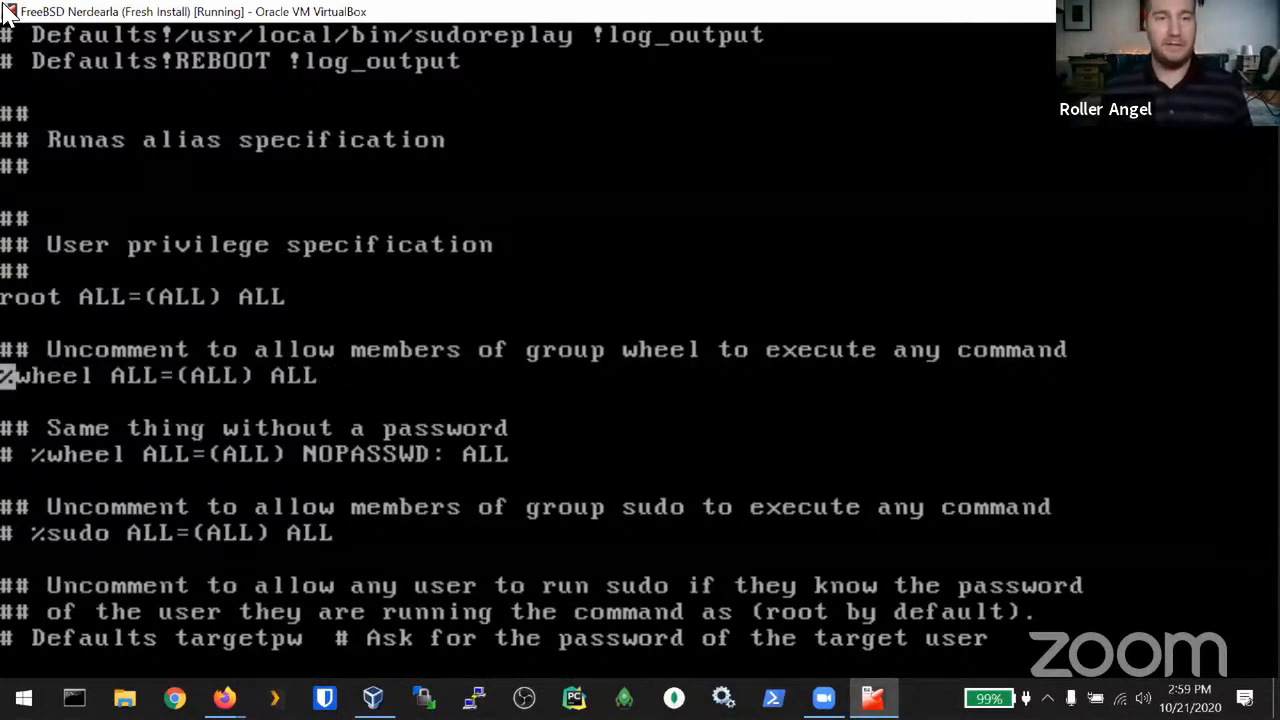
text(:wq)
key(Return)
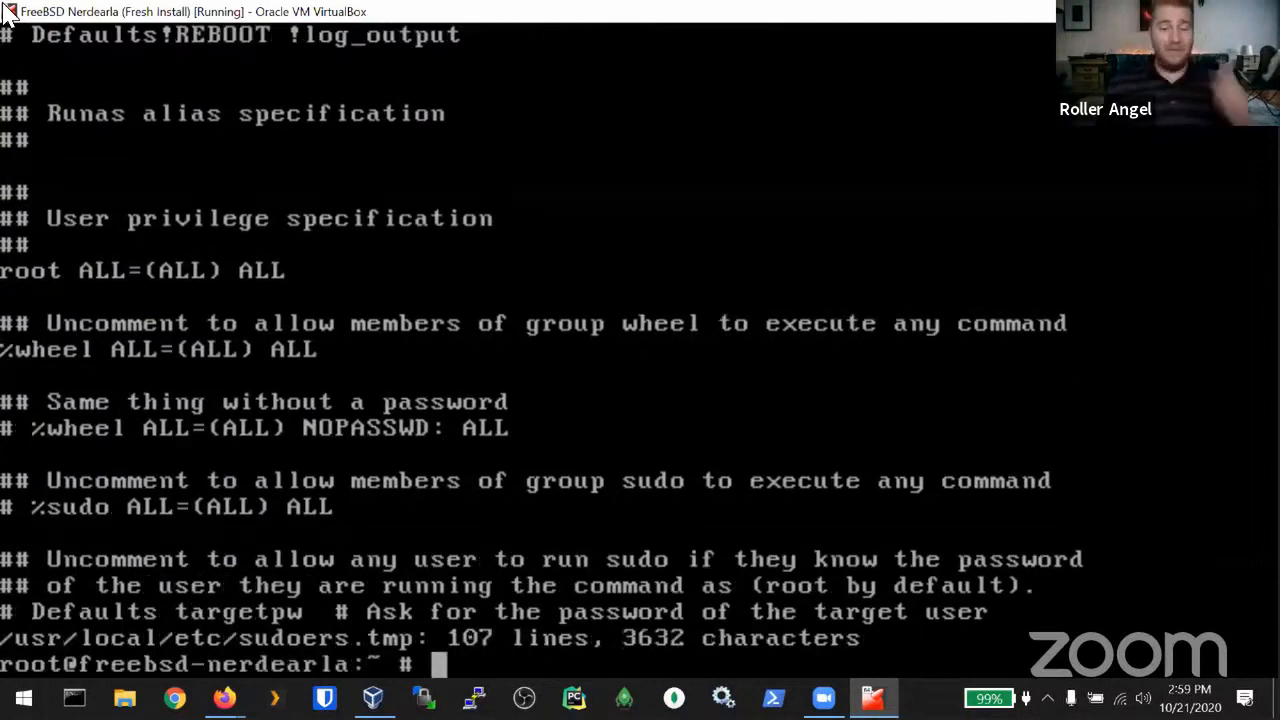
Step: Erase the stray 'j0xxZZ' text left on the shell command line
text(j0xxZZ)
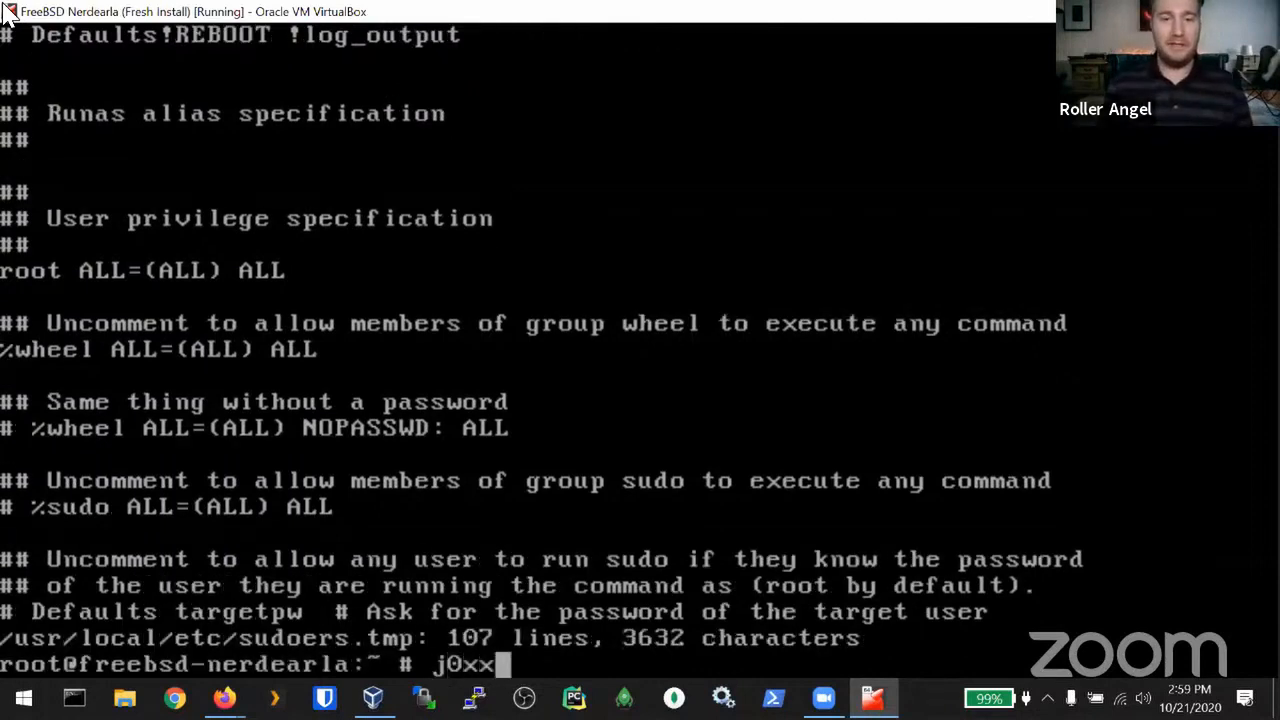
key(Left)
key(Left)
key(Left)
key(Left)
key(Left)
key(Left)
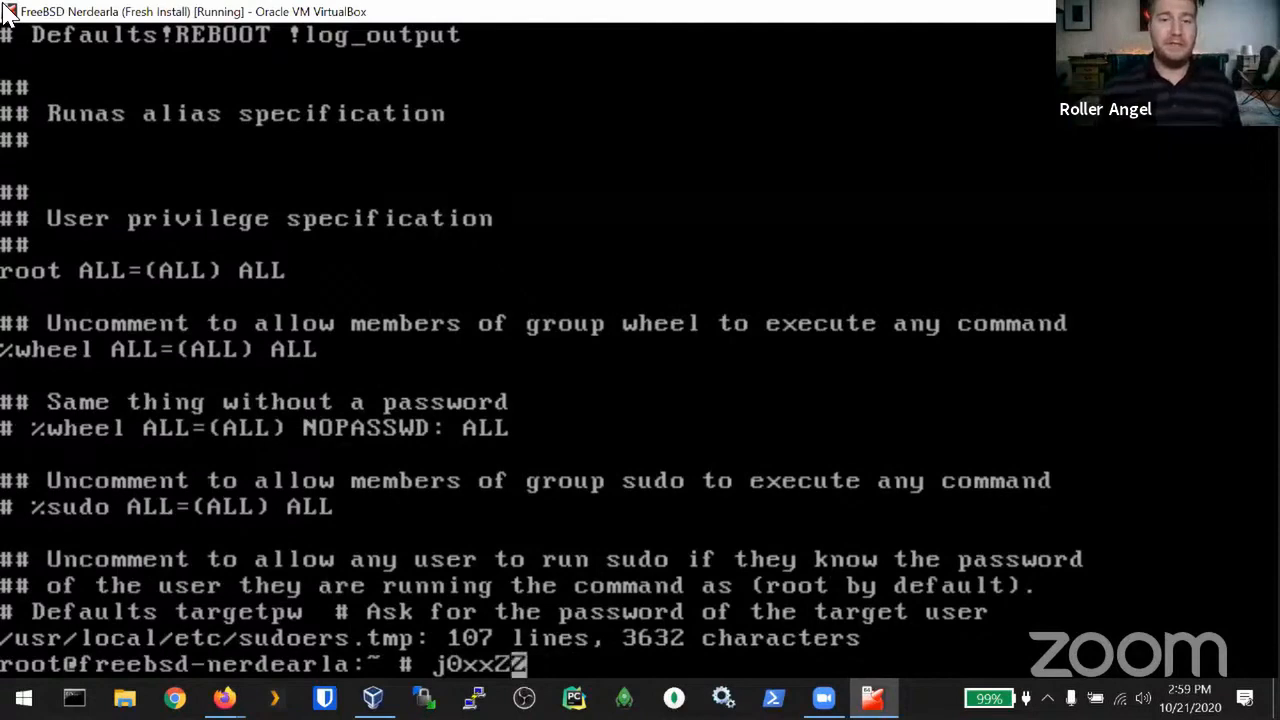
key(Right)
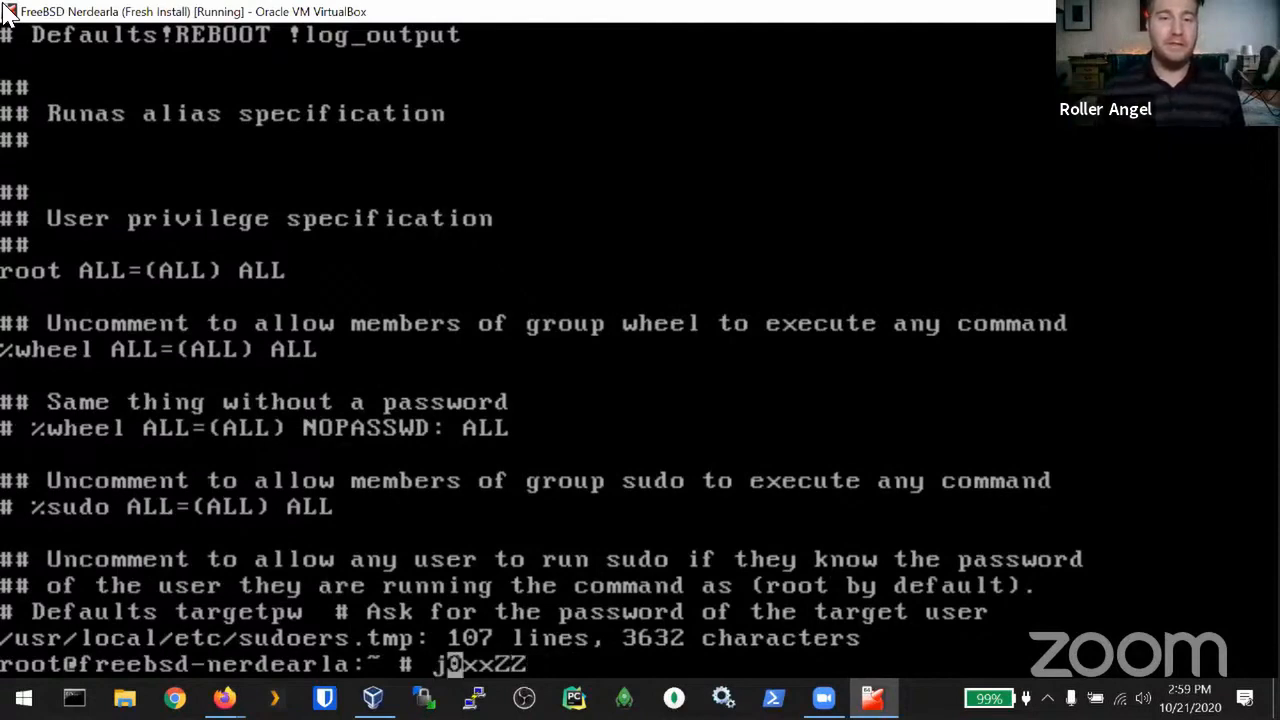
key(Right)
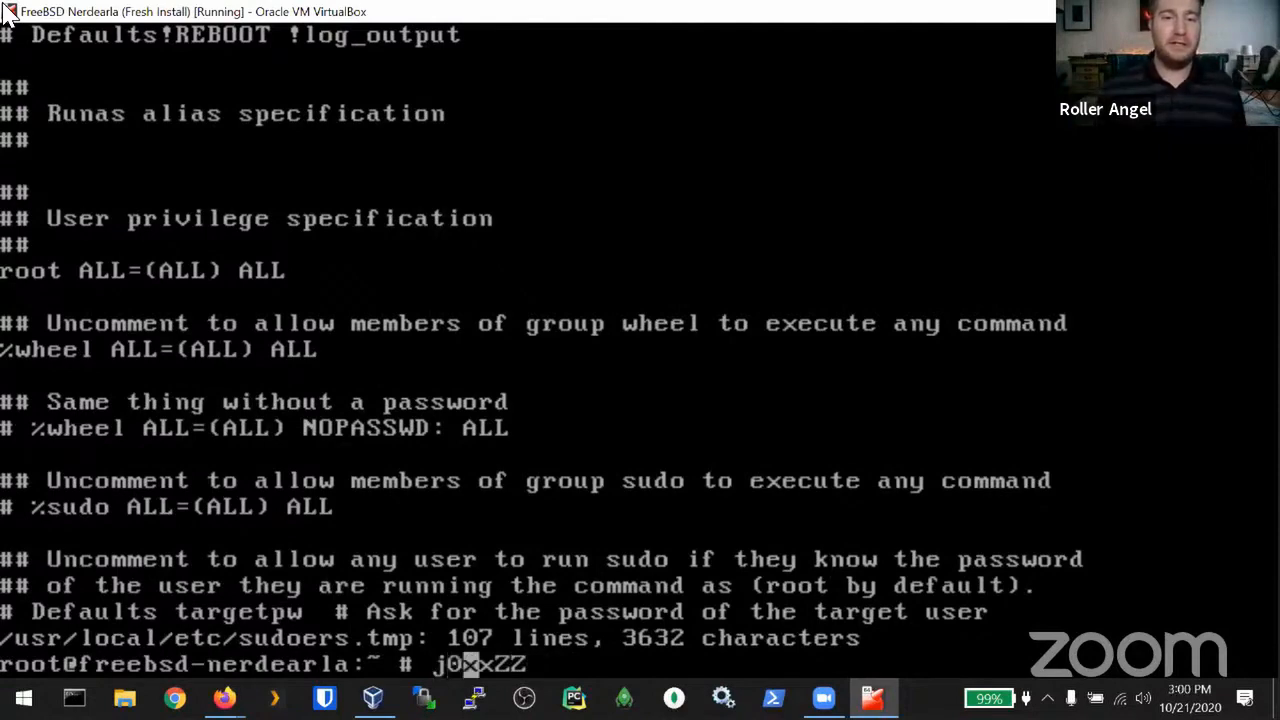
key(Right)
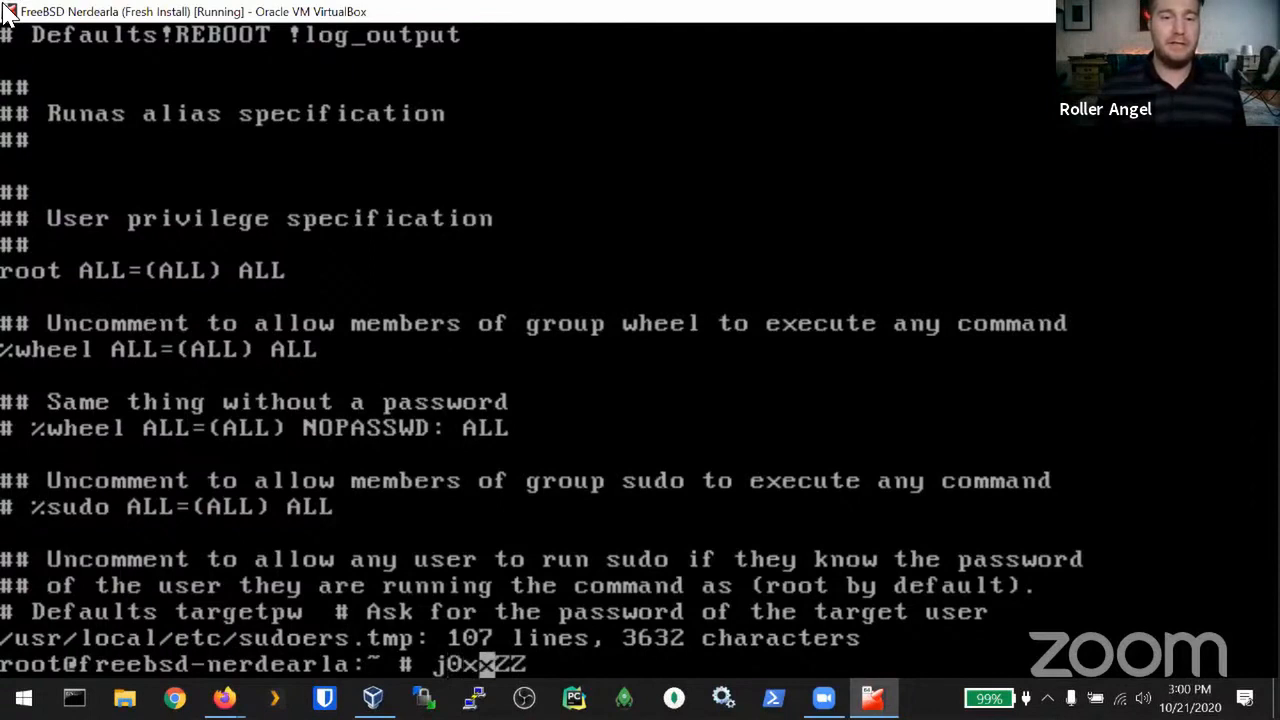
key(Right)
key(Right)
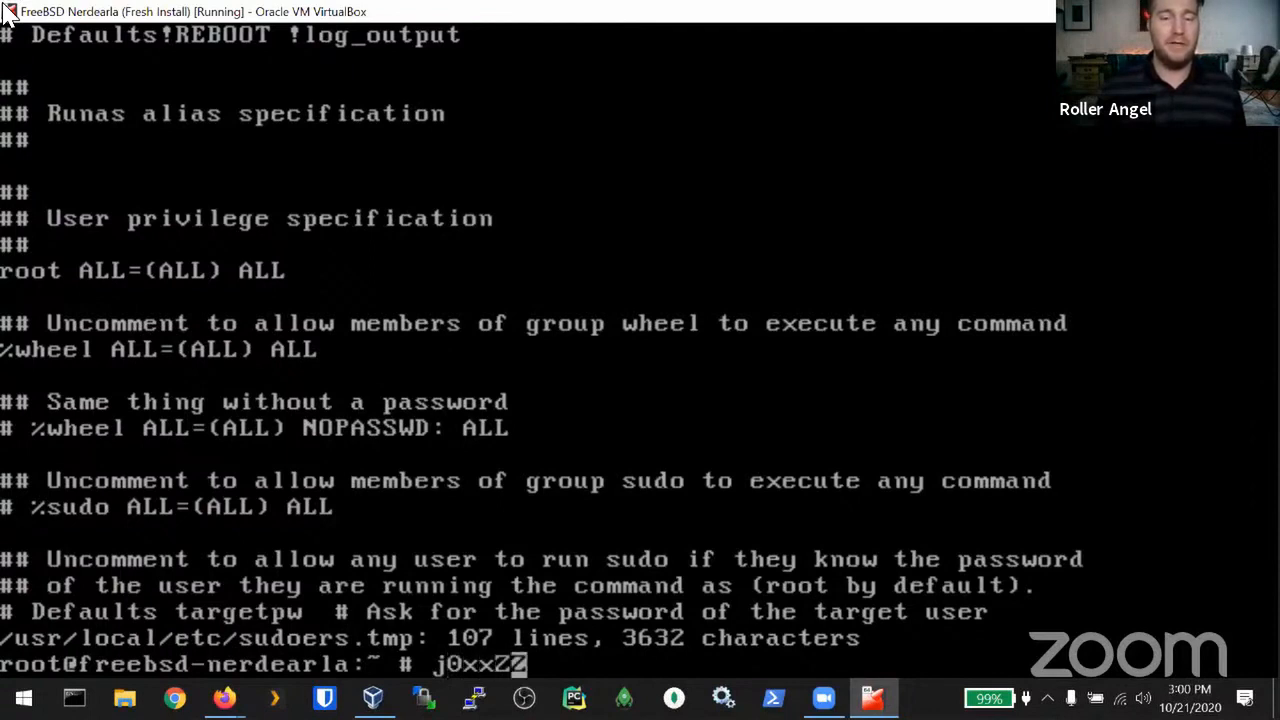
key(ctrl+u)
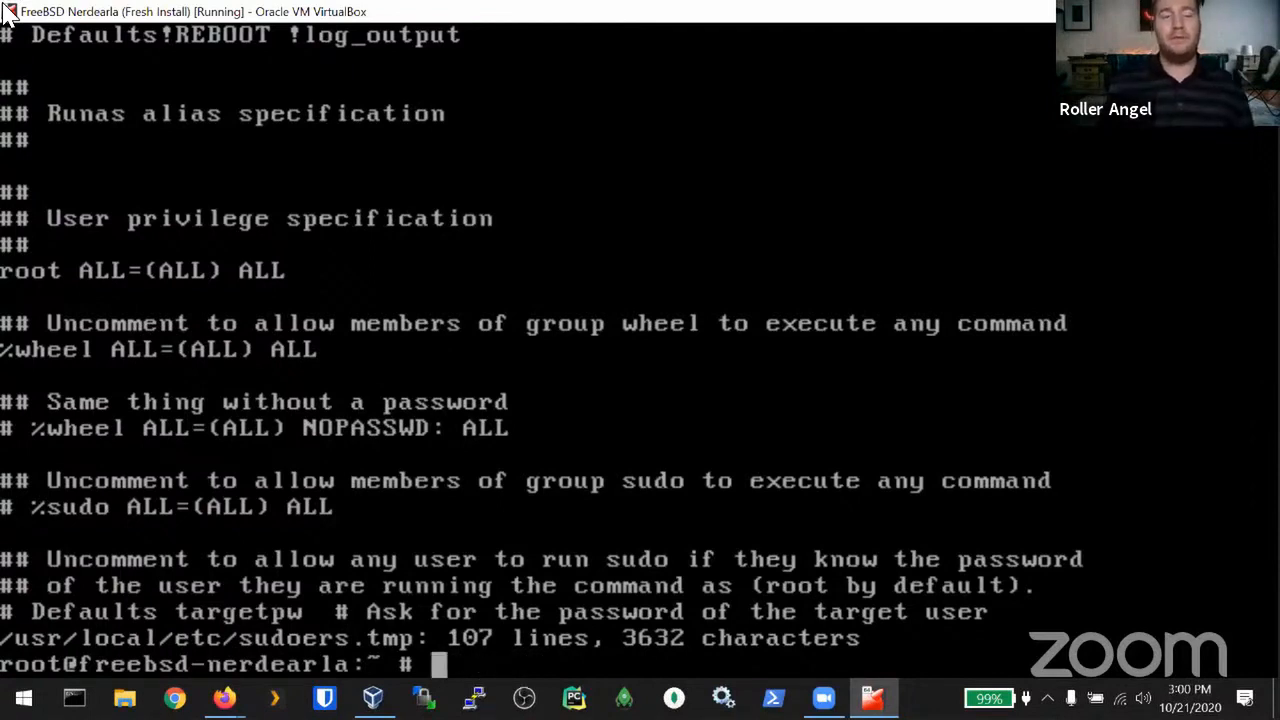
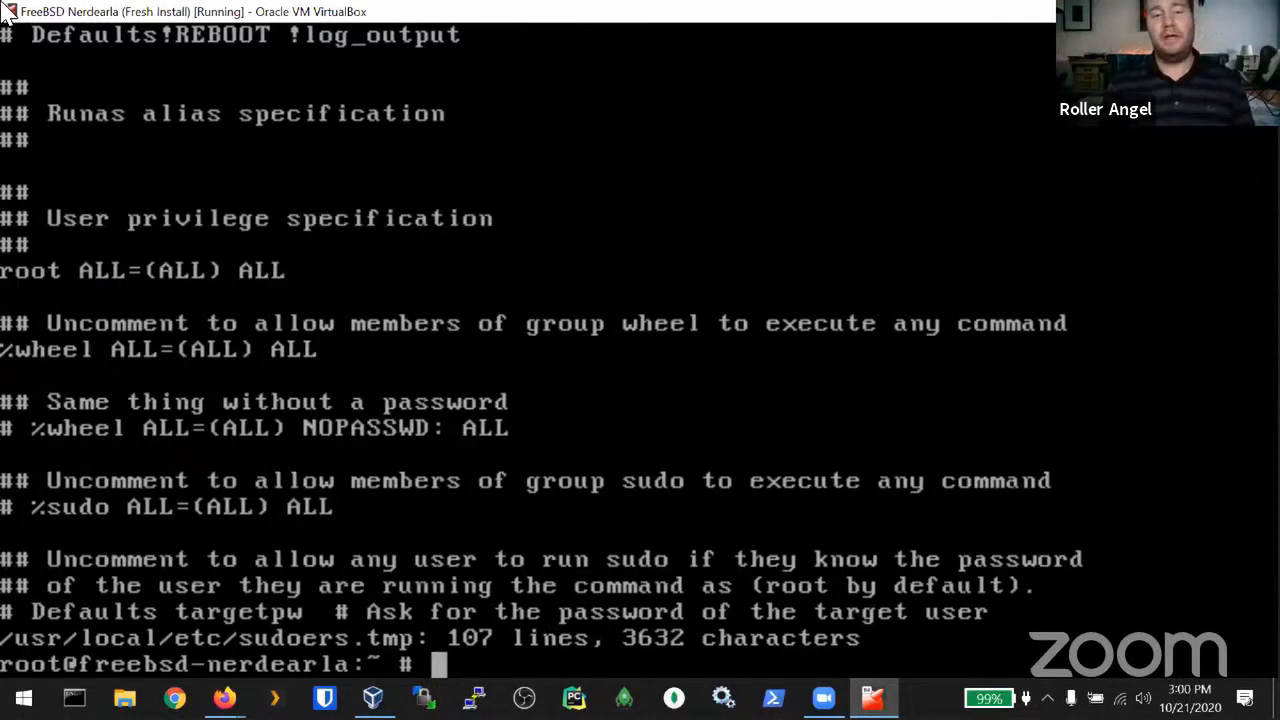
Step: Enter vimtutor at the FreeBSD root prompt
text(vimtutor)
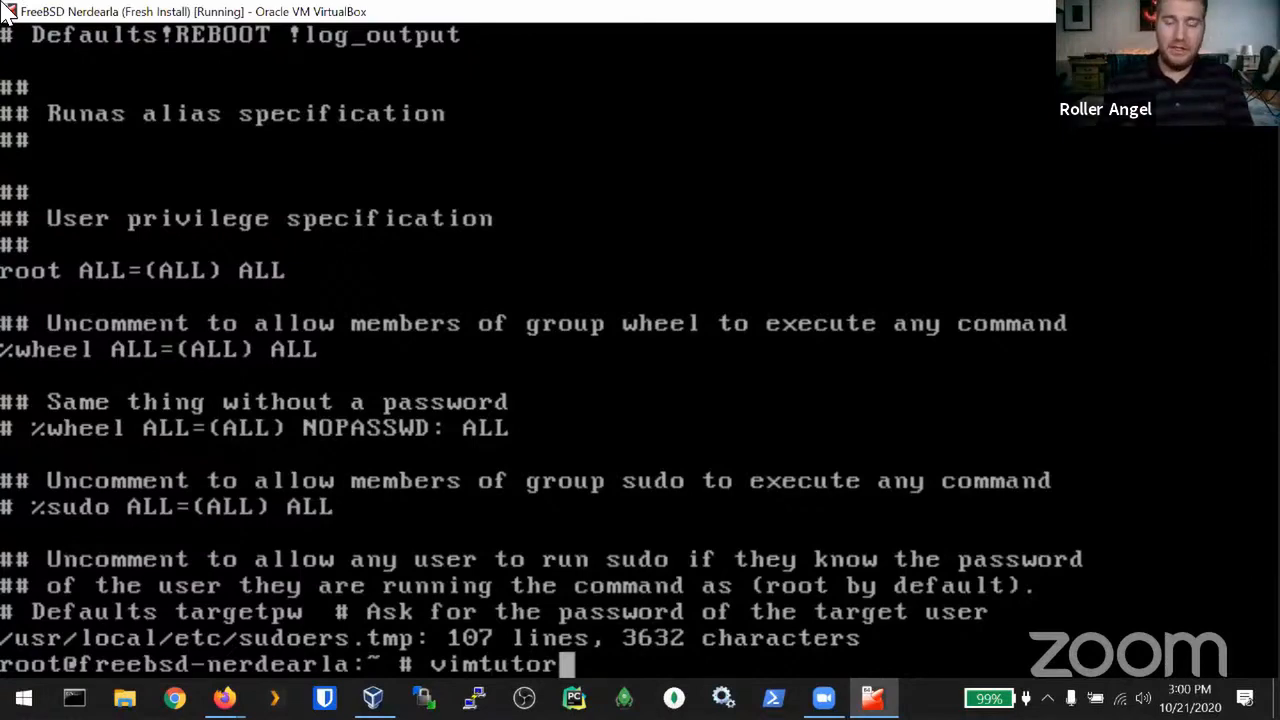
Step: Run vimtutor and scroll through Lessons 1.1 and 1.2 to Lesson 1.3 on deletion
key(Return)
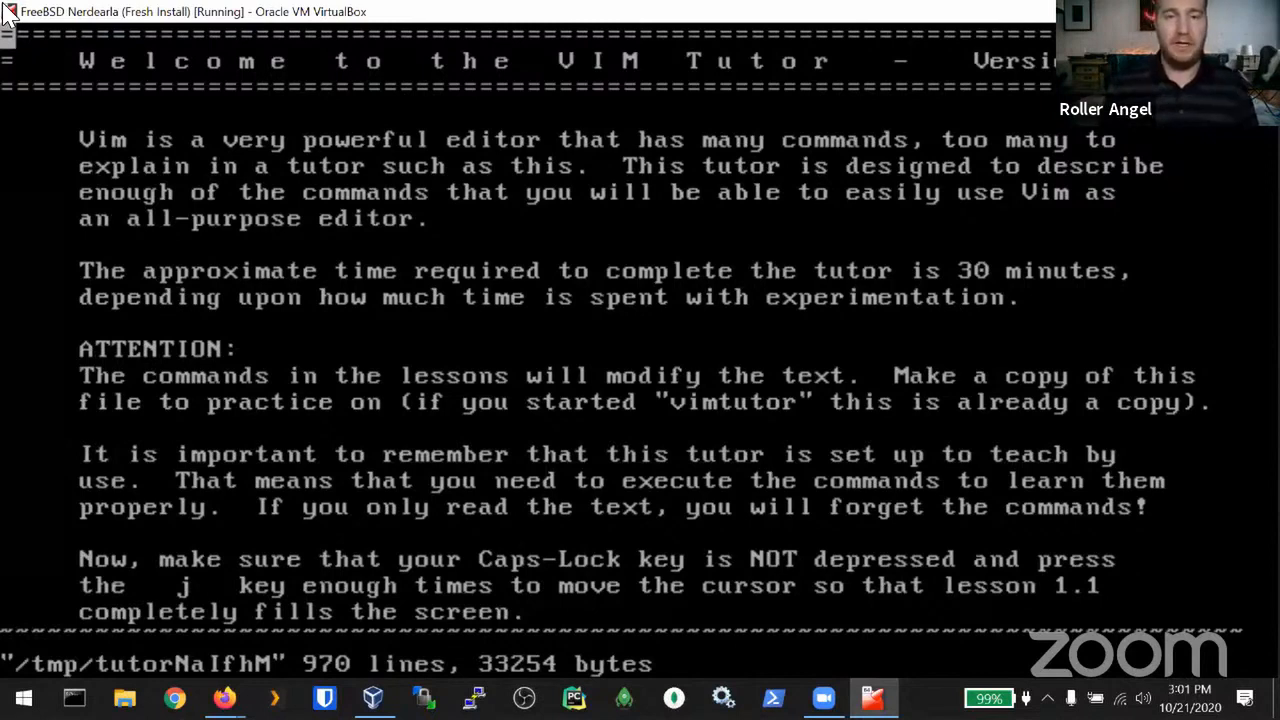
key(j)
key(j)
key(j)
key(j)
key(j)
key(j)
key(j)
key(j)
key(j)
key(j)
key(j)
key(j)
key(j)
key(j)
key(j)
key(j)
key(j)
key(j)
key(j)
key(j)
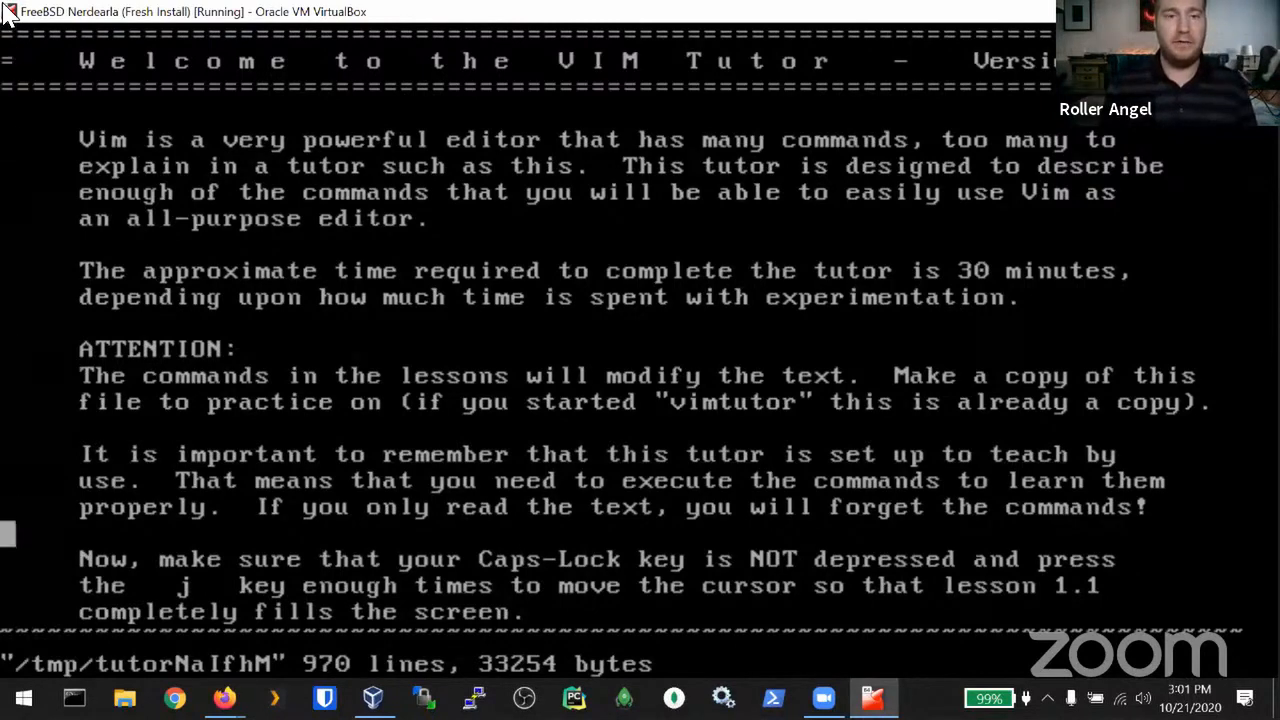
key(j)
key(j)
key(j)
key(j)
key(j)
key(j)
key(j)
key(j)
key(j)
key(j)
key(j)
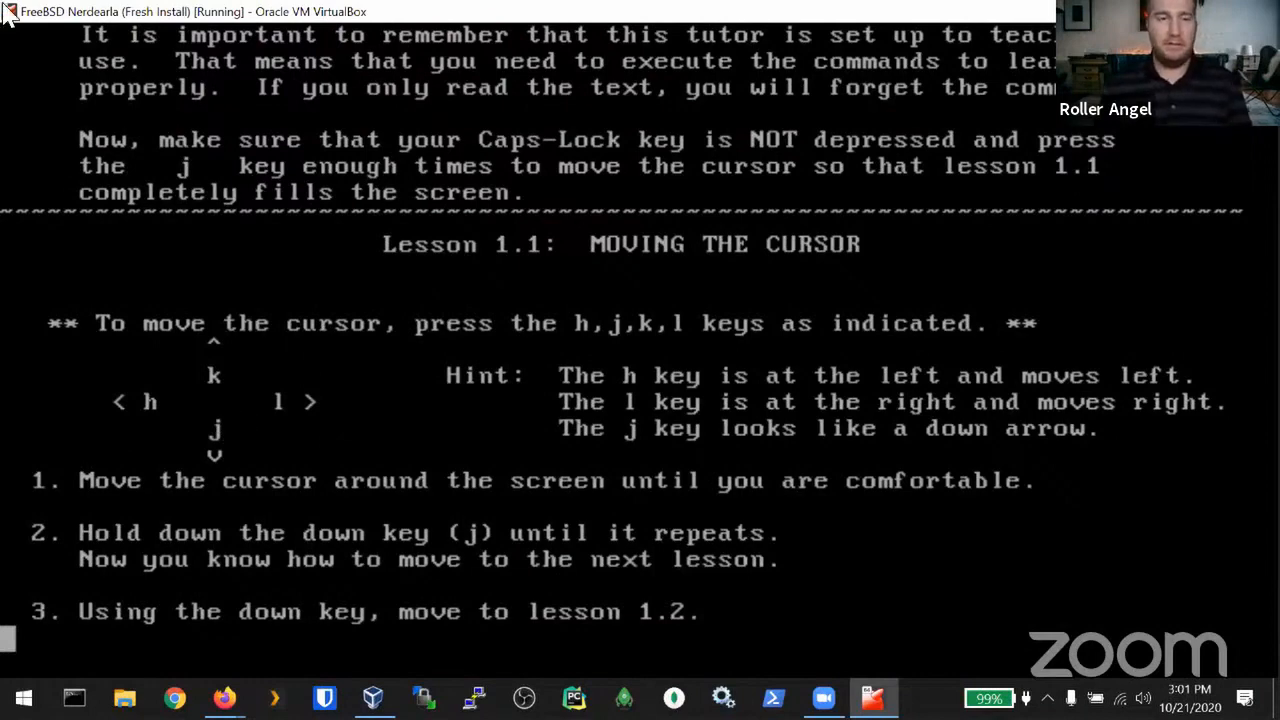
key(j)
key(j)
key(j)
key(j)
key(j)
key(j)
key(j)
key(j)
key(j)
key(j)
key(j)
key(j)
key(j)
key(j)
key(j)
key(j)
key(j)
key(j)
key(j)
key(j)
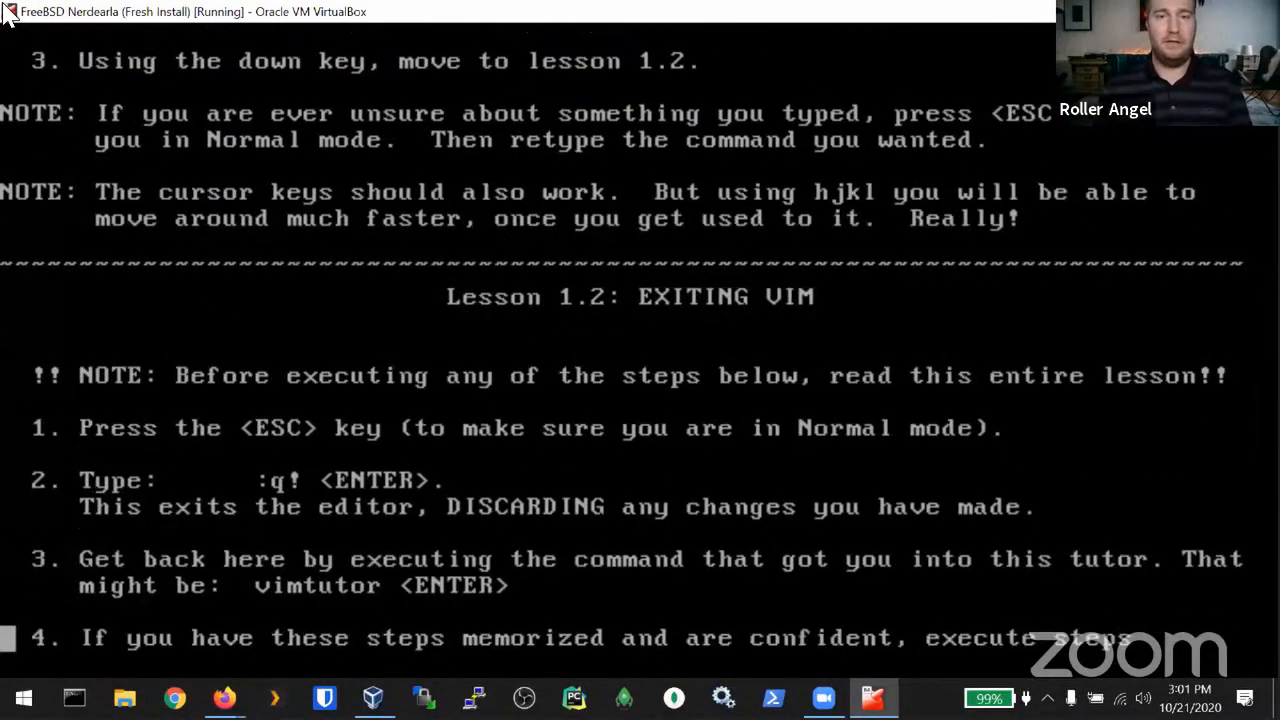
key(j)
key(j)
key(j)
key(j)
key(j)
key(j)
key(j)
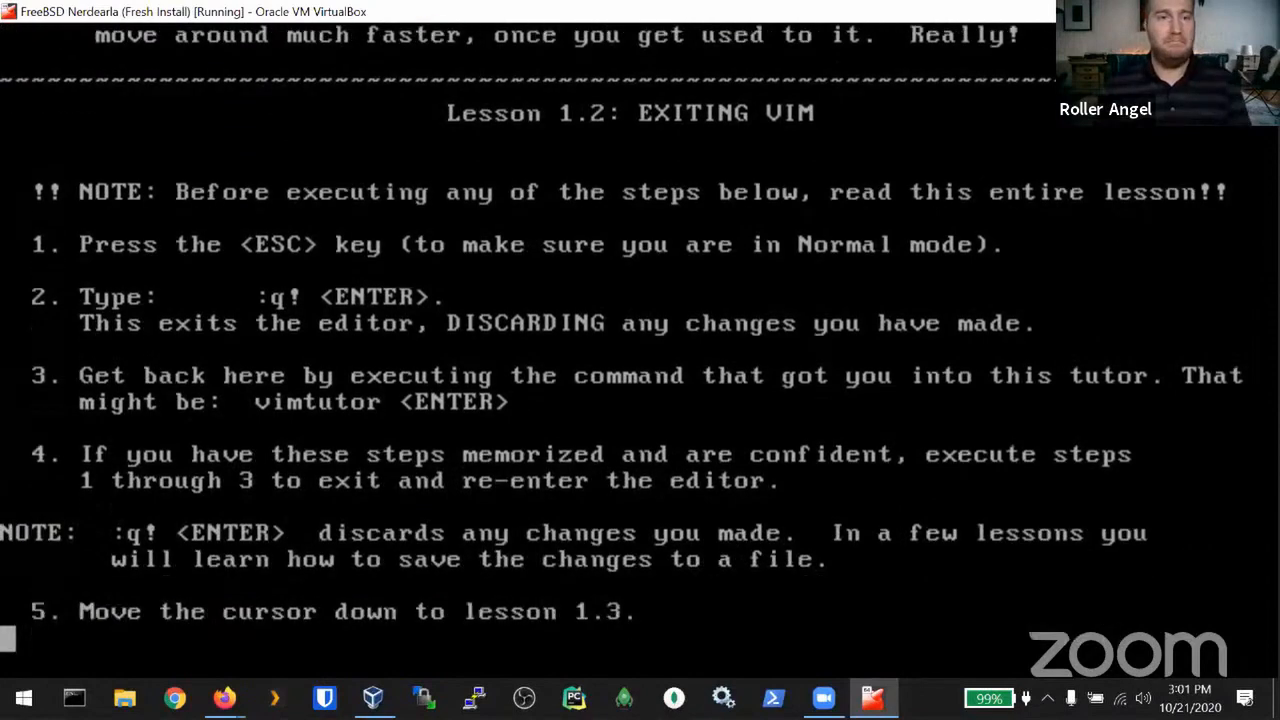
key(j)
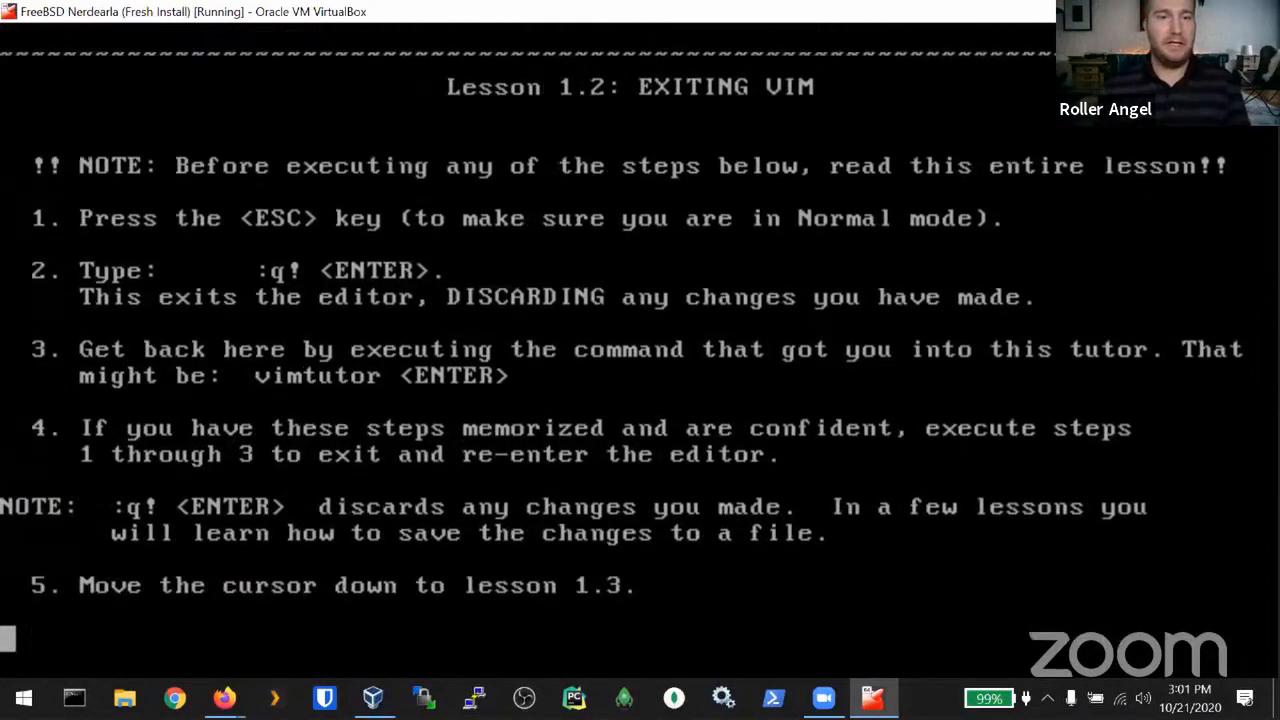
key(j)
key(j)
key(j)
key(j)
key(j)
key(j)
key(j)
key(j)
key(j)
key(j)
key(j)
key(j)
key(j)
key(j)
key(j)
key(j)
key(j)
key(j)
key(j)
key(j)
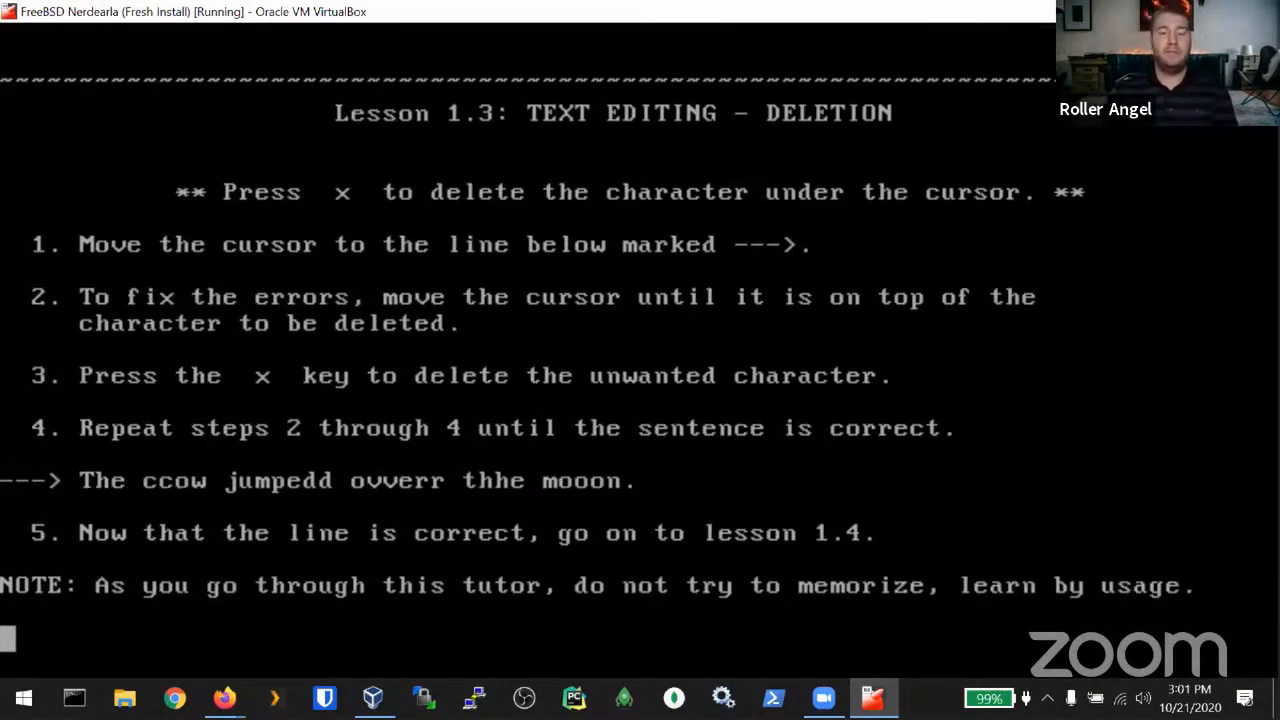
Step: On the practice line, delete extra letters with x to fix ccow, mooon and thhe
key(k)
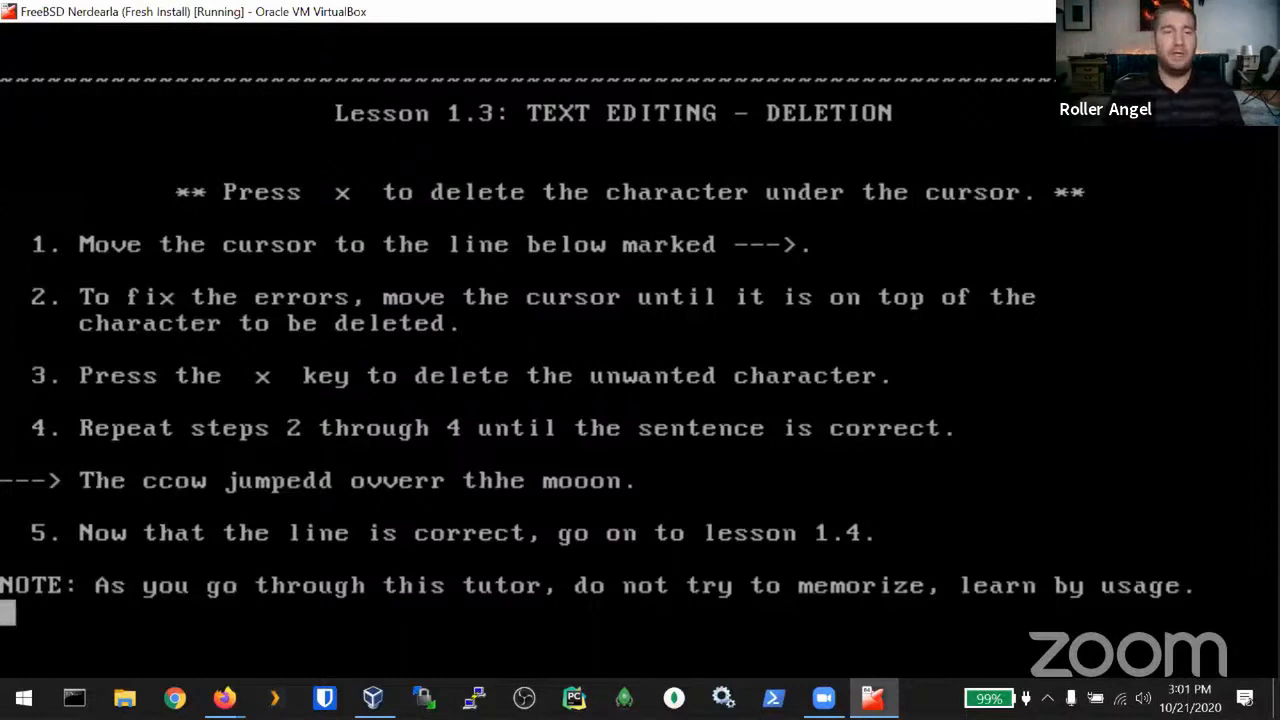
key(k)
key(k)
key(k)
key(k)
key(k)
key(w)
key(w)
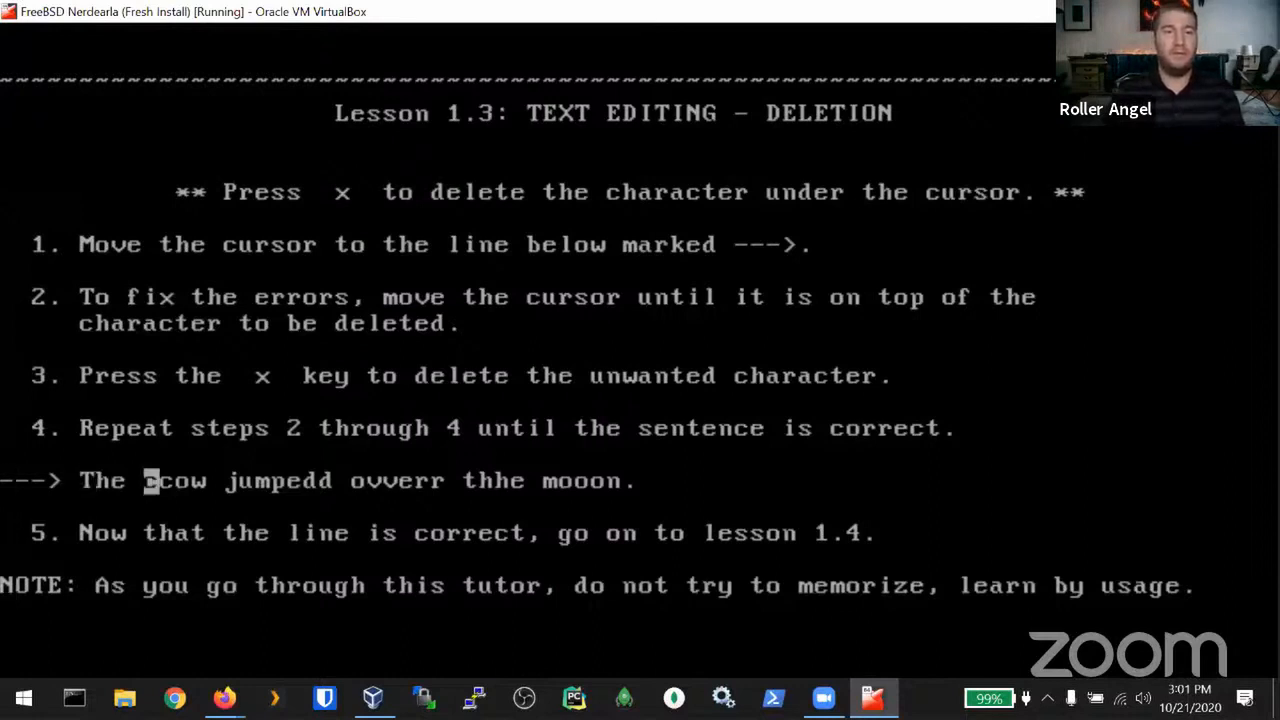
key(x)
key(w)
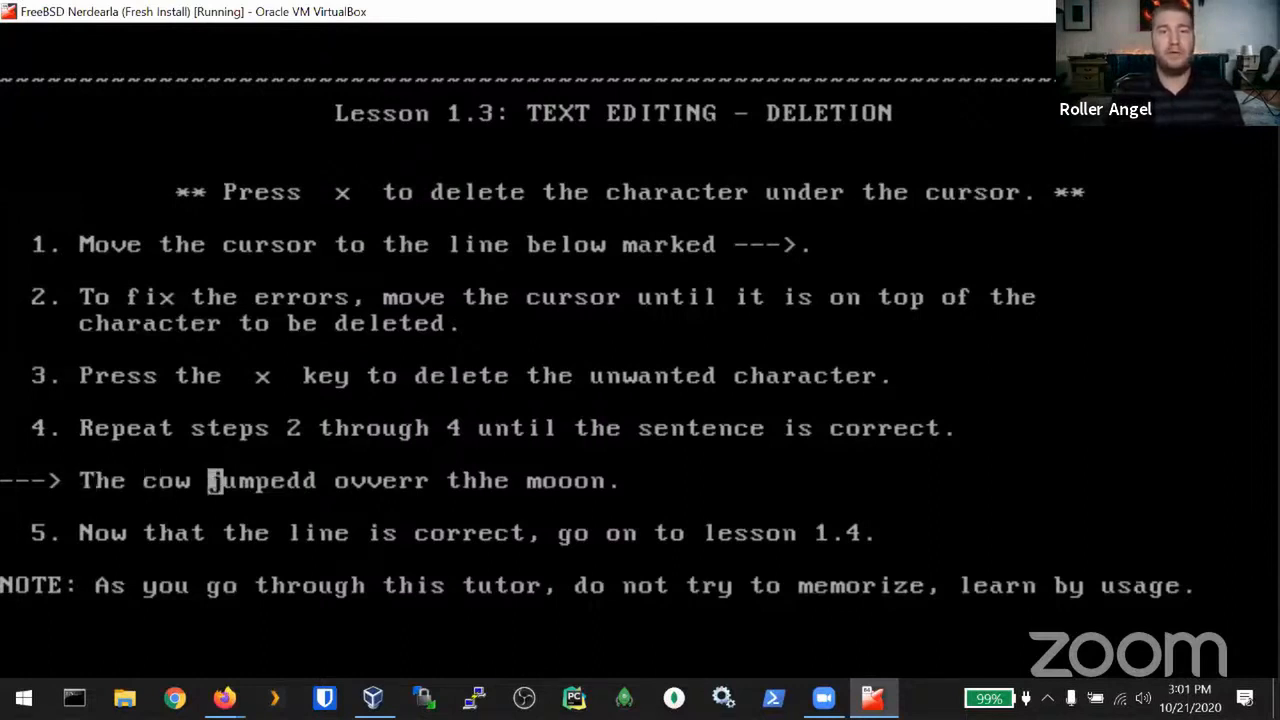
key(dollar)
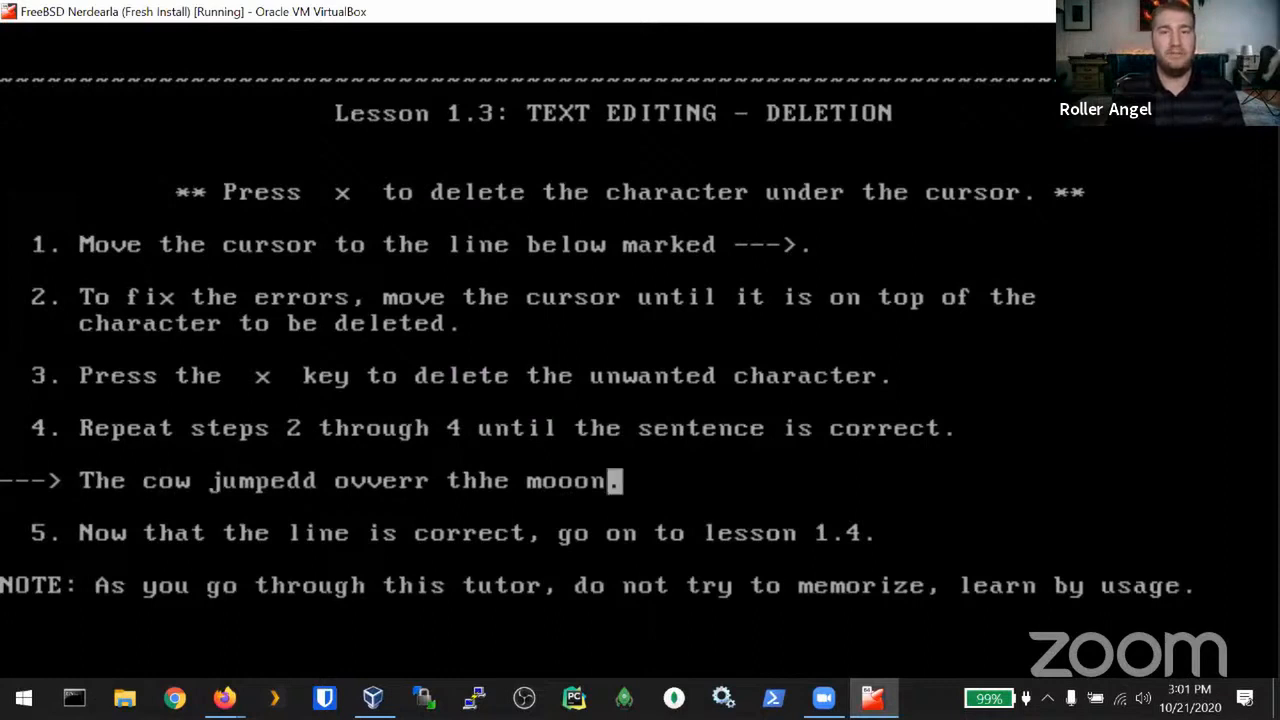
key(h)
key(h)
key(x)
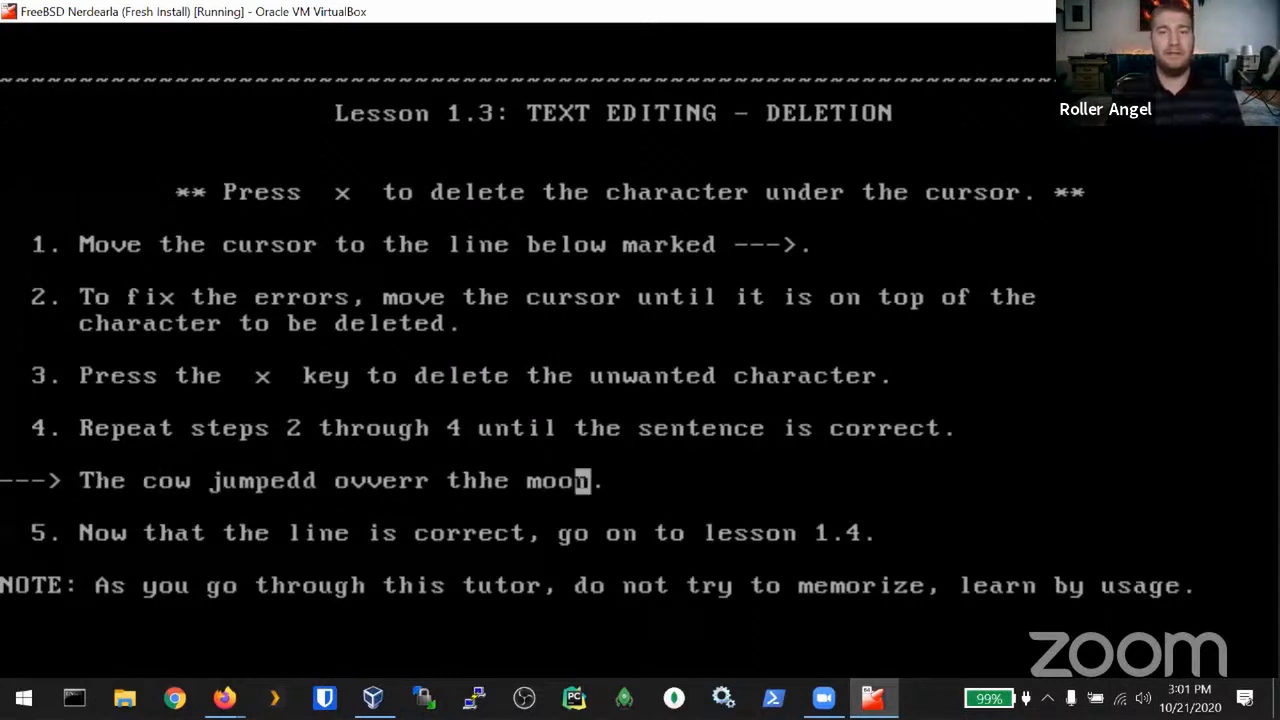
key(b)
key(b)
key(l)
key(x)
key(h)
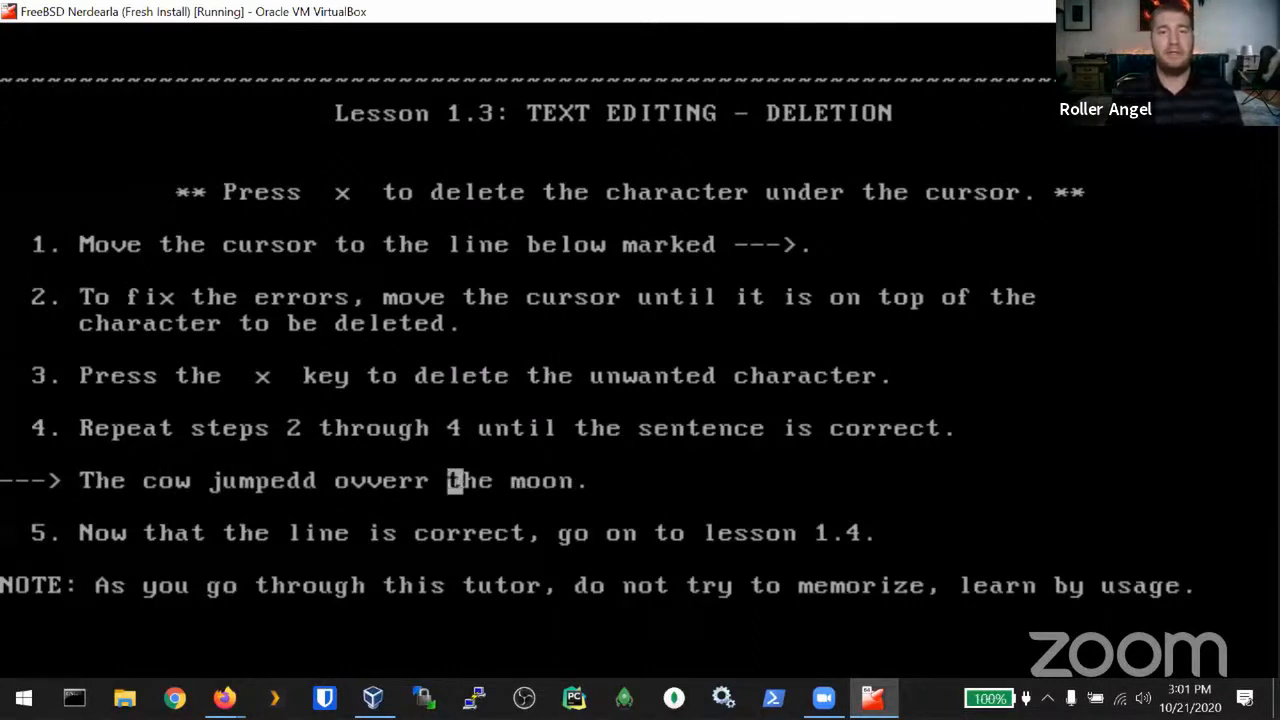
key(h)
key(h)
key(h)
key(h)
key(h)
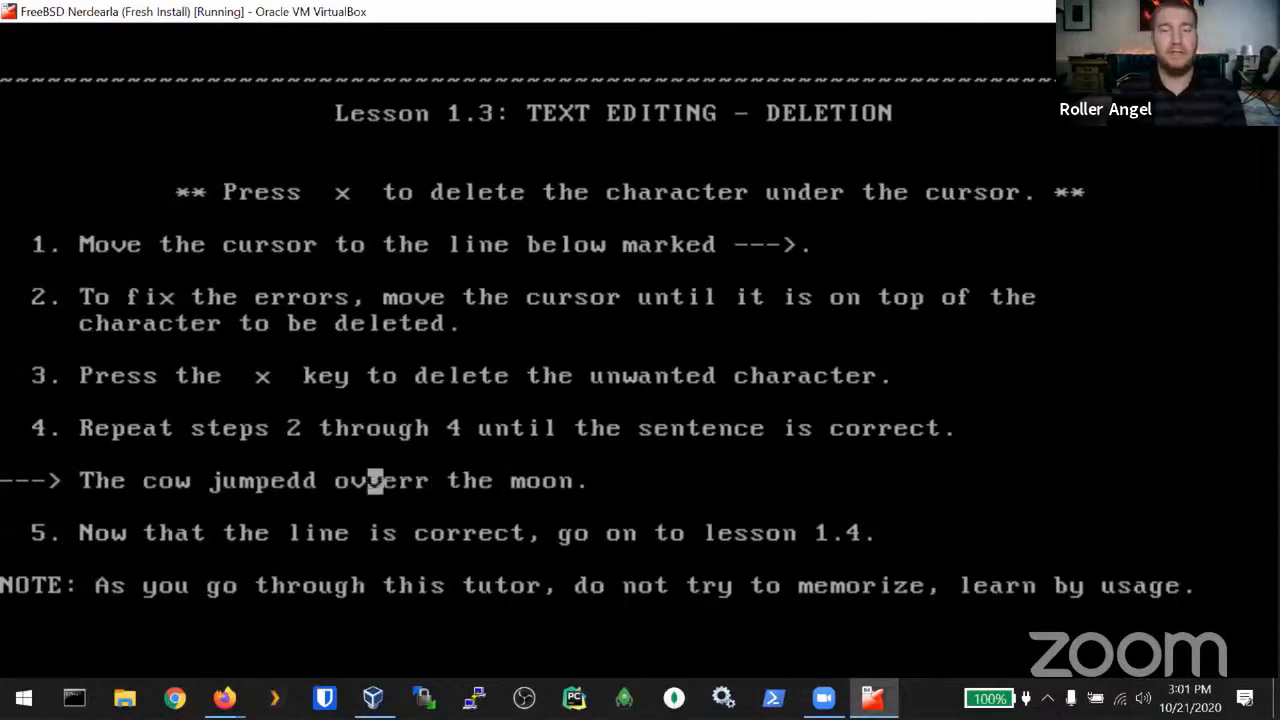
Step: Replace ovverr with 'word' using ciw, then remove jumpedd, word and 'the moon' with cw, dw and d2w
text(ciw)
text(wor)
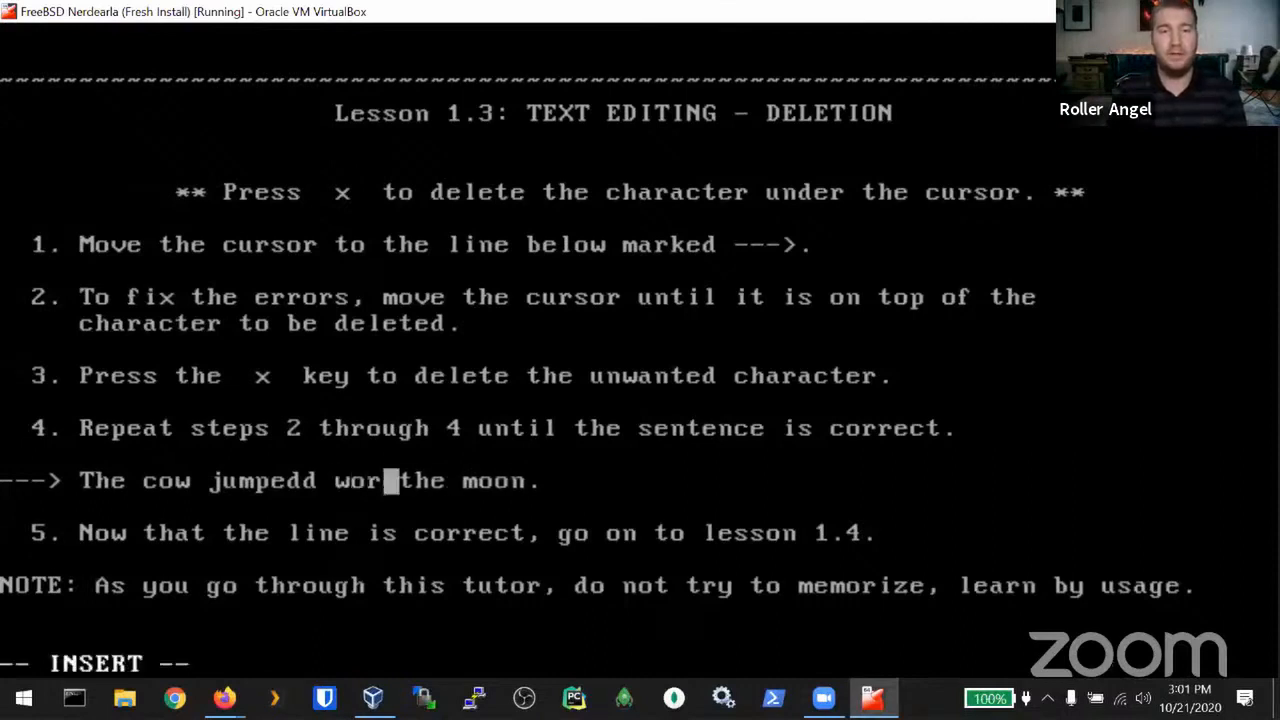
text(d)
key(Escape)
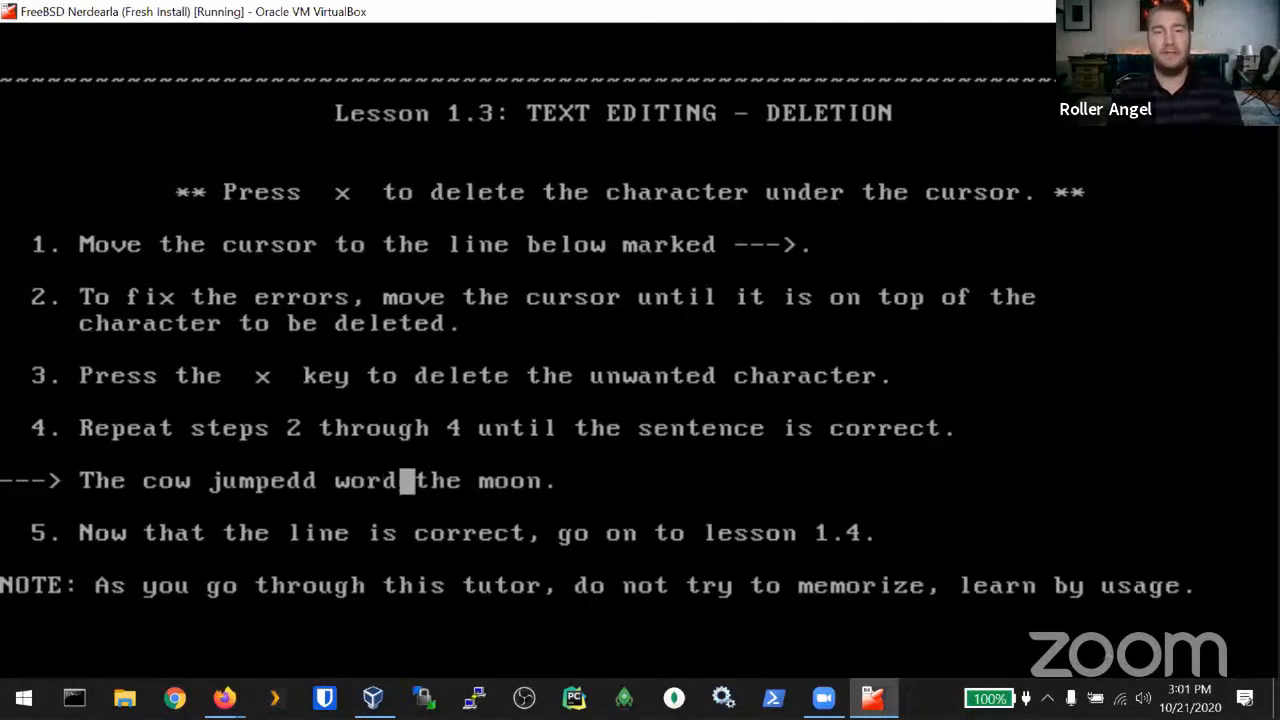
key(h)
key(h)
key(h)
key(h)
key(h)
key(h)
key(h)
key(h)
key(h)
key(h)
key(h)
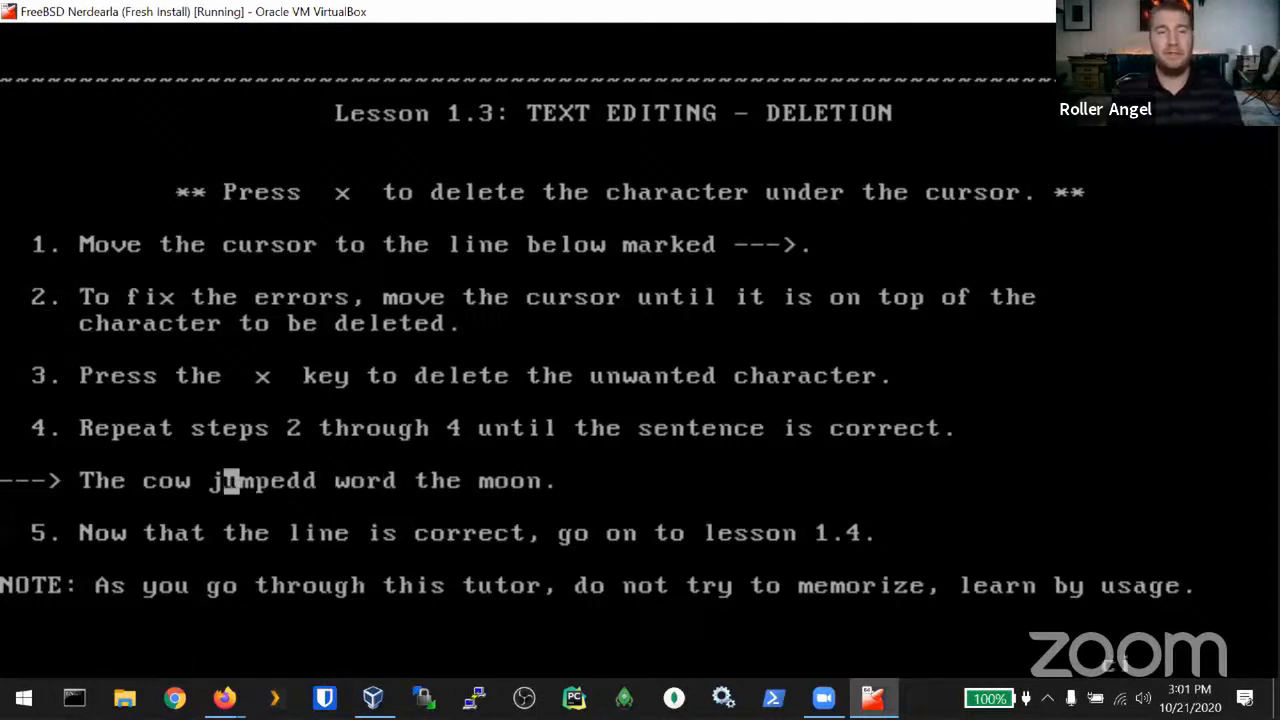
key(c)
key(w)
key(Escape)
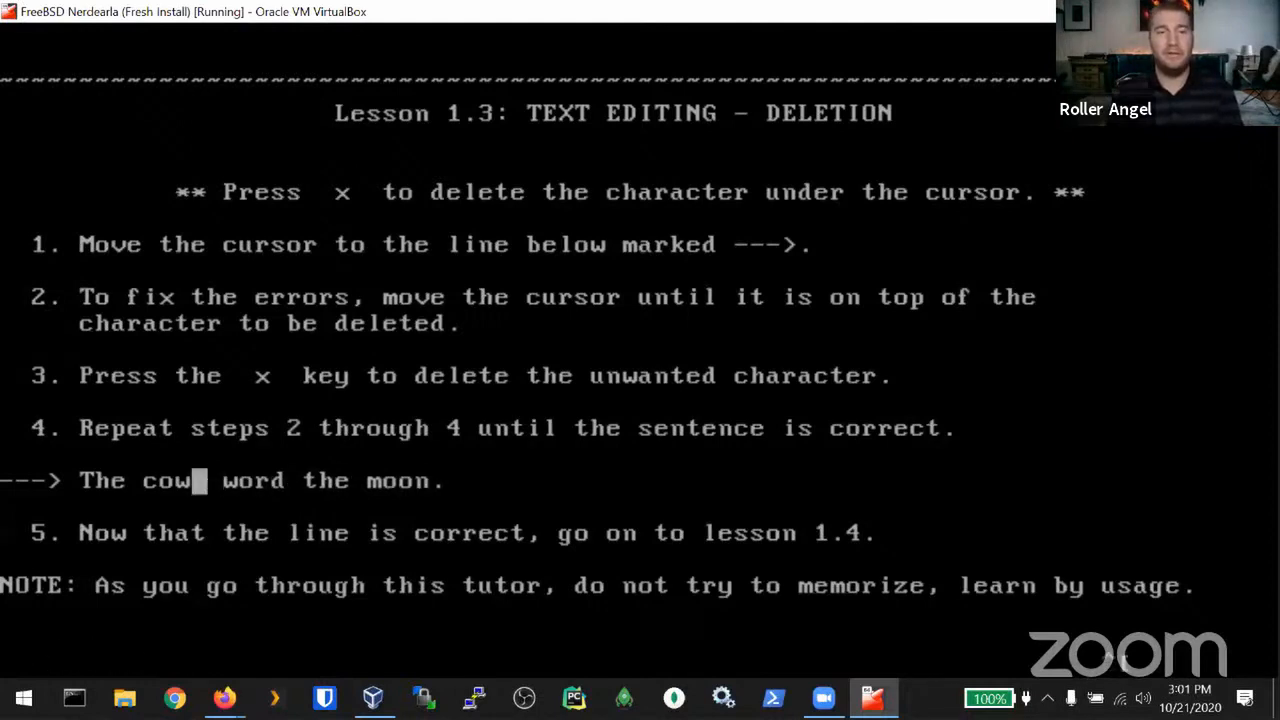
key(l)
key(l)
key(d)
key(w)
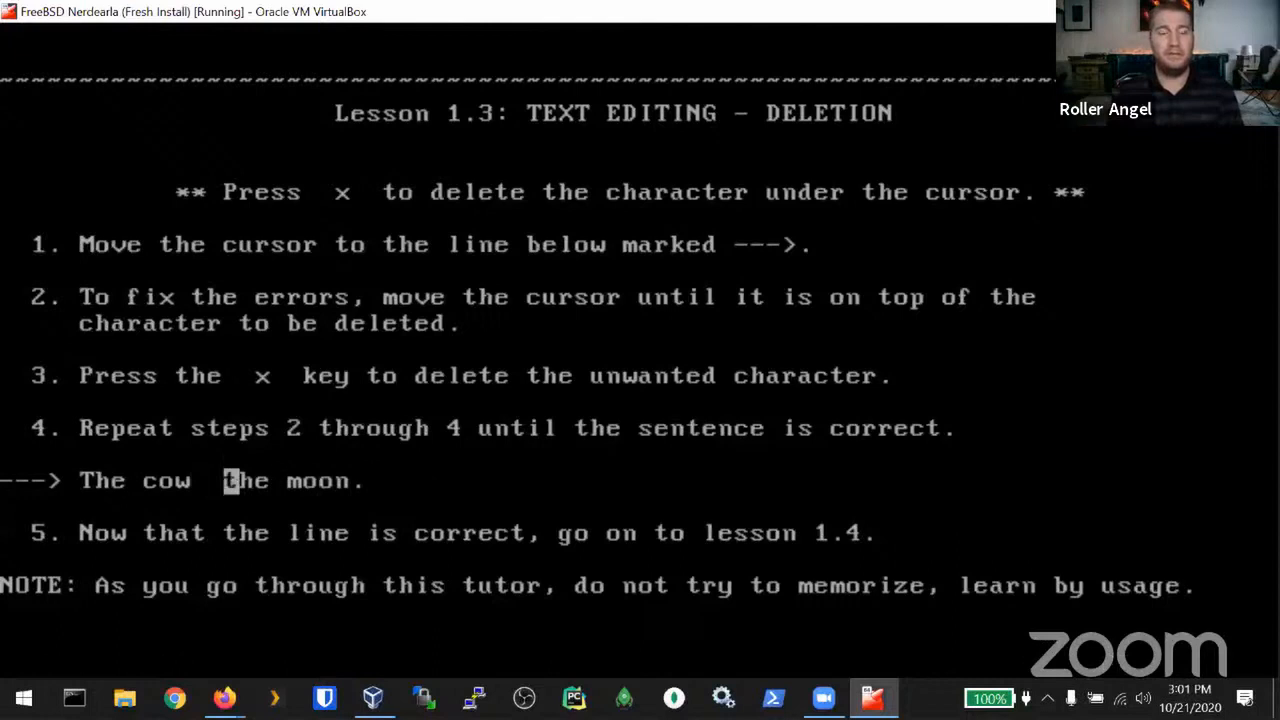
key(d)
key(2)
key(w)
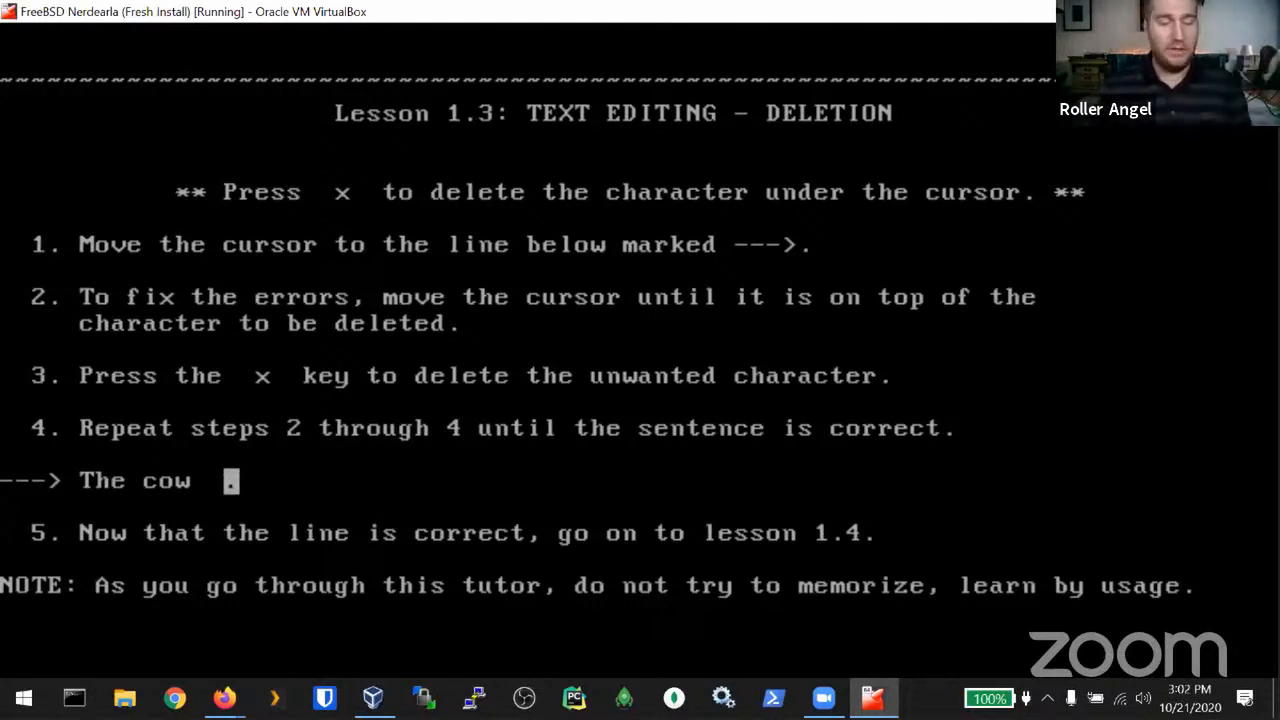
Step: Quit the Vim tutor without saving using :q!
key(colon)
text(q)
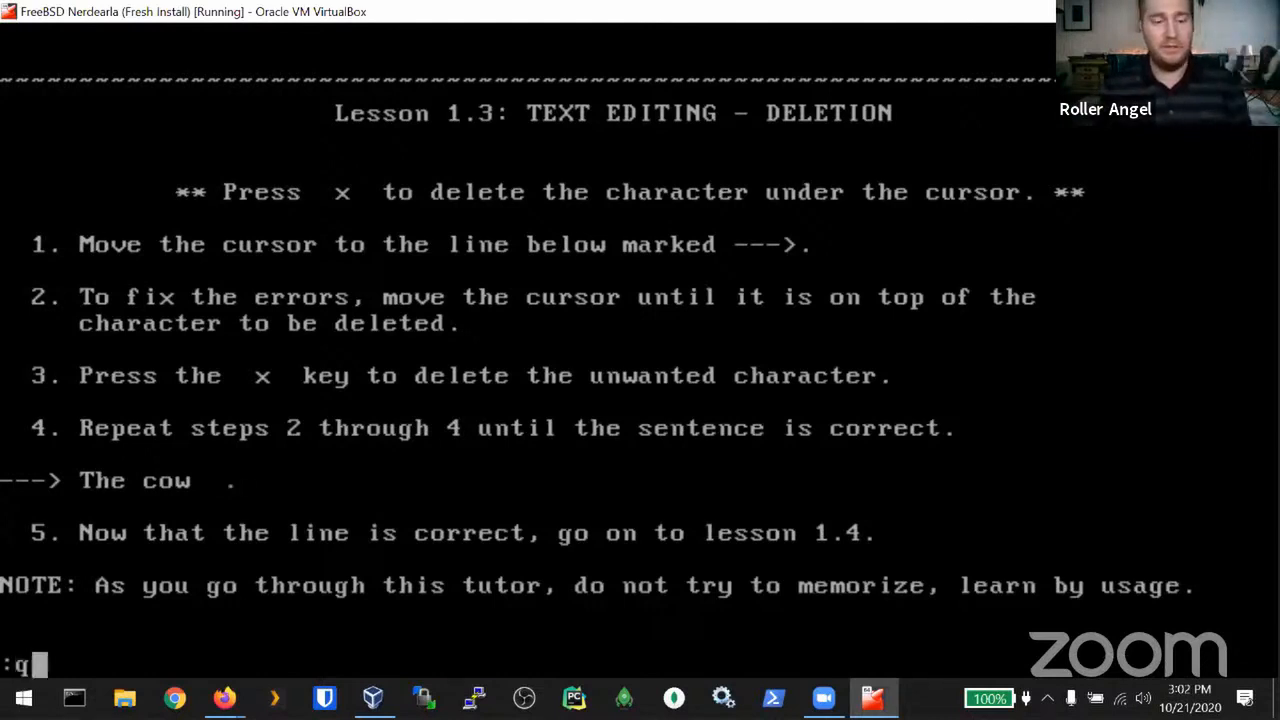
text(!)
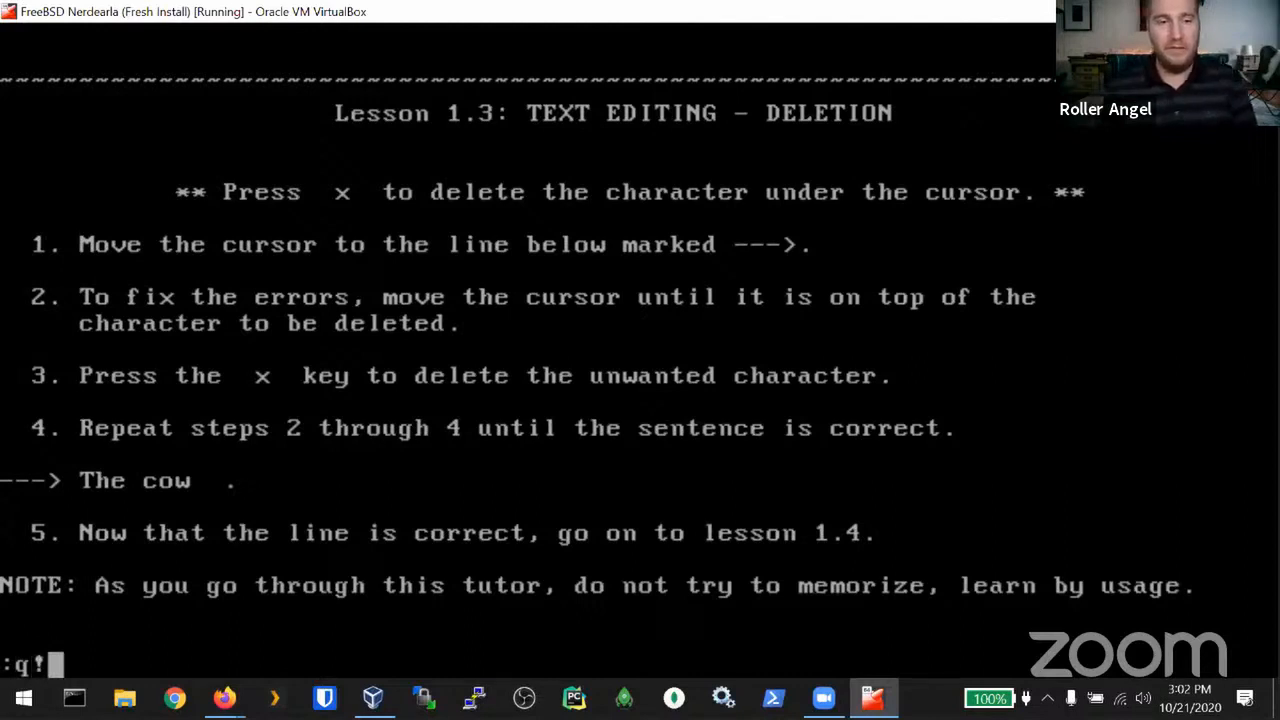
key(Return)
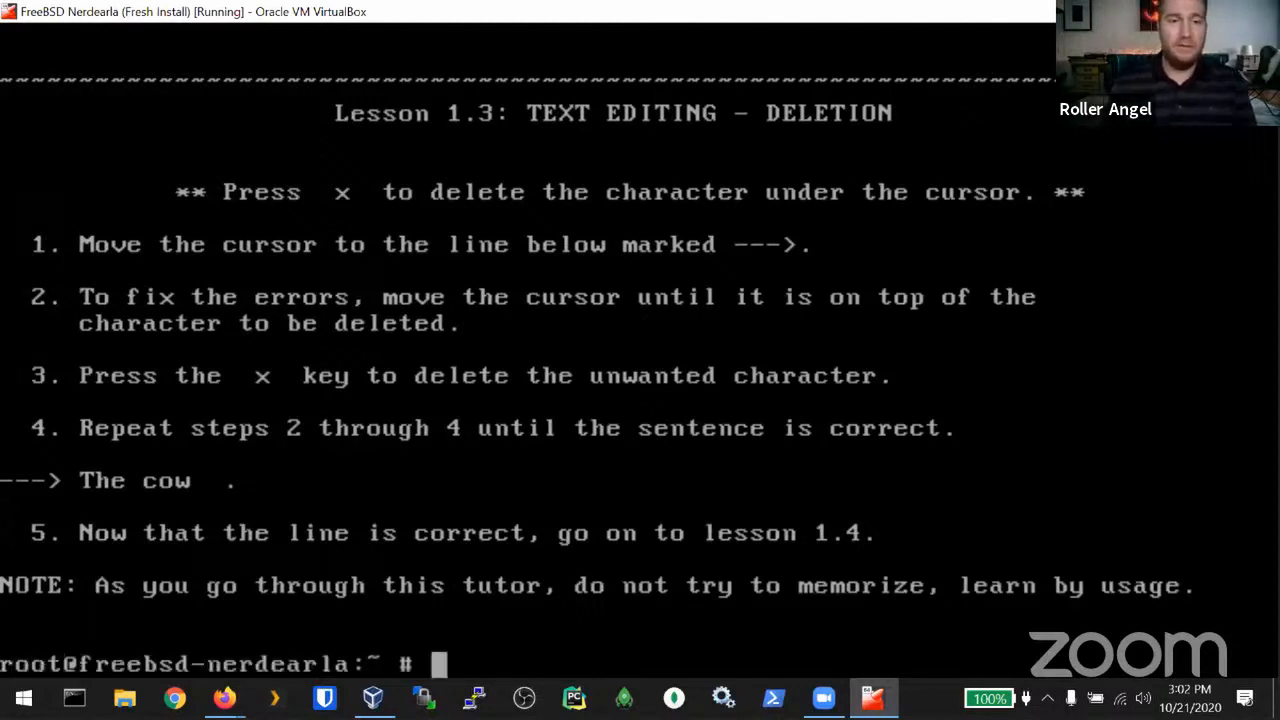
Step: Clear the console and enable dbus at boot with sysrc dbus_enable=YES
key(ctrl+l)
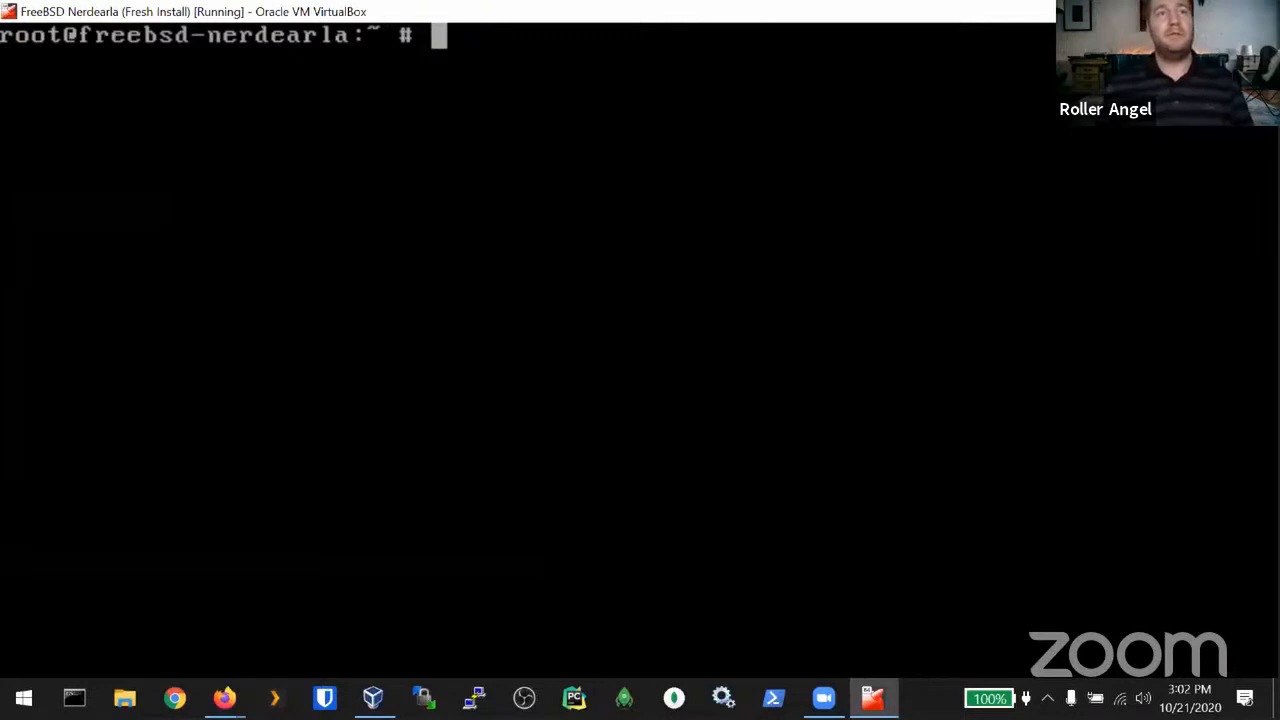
text(sysrc )
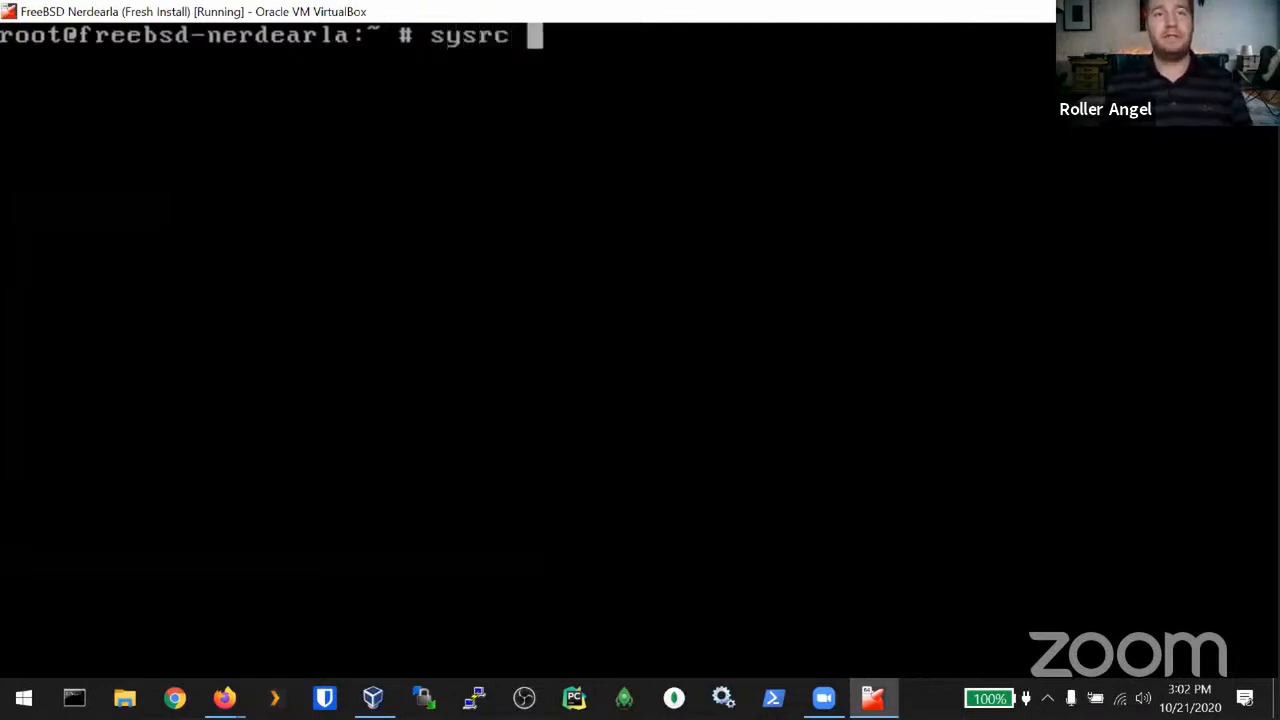
text(dbus)
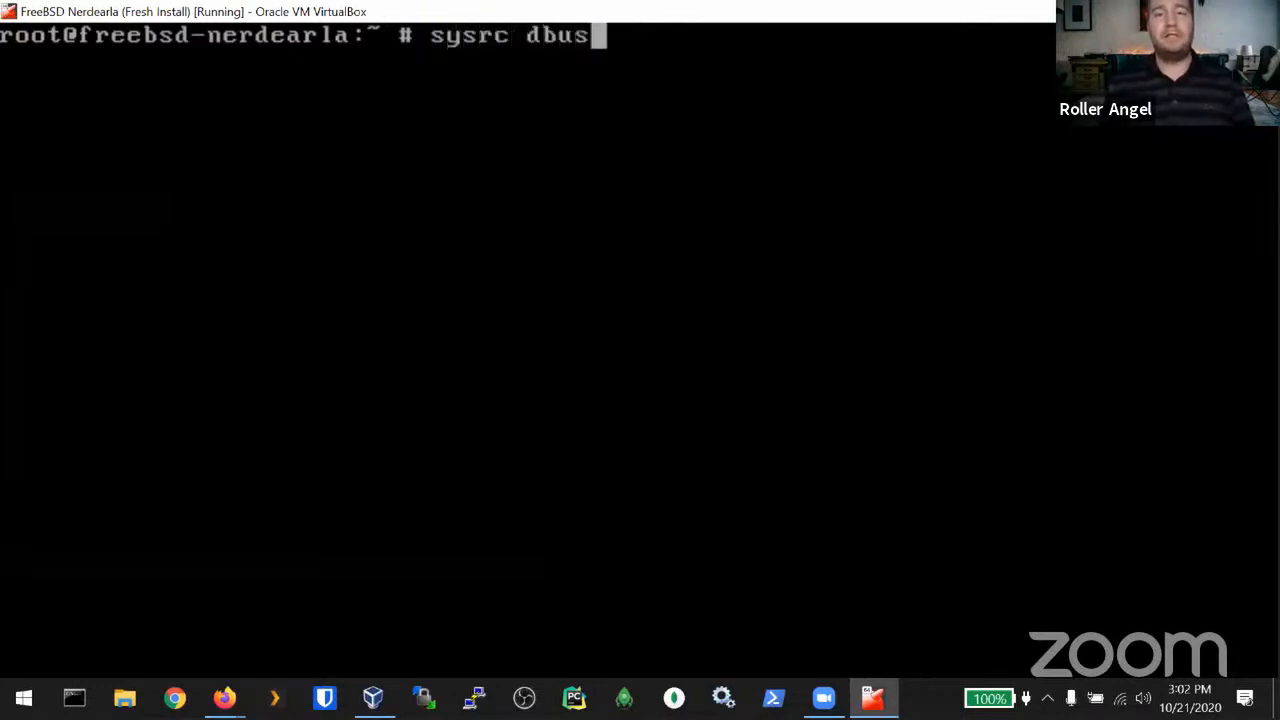
text(_enable=YES)
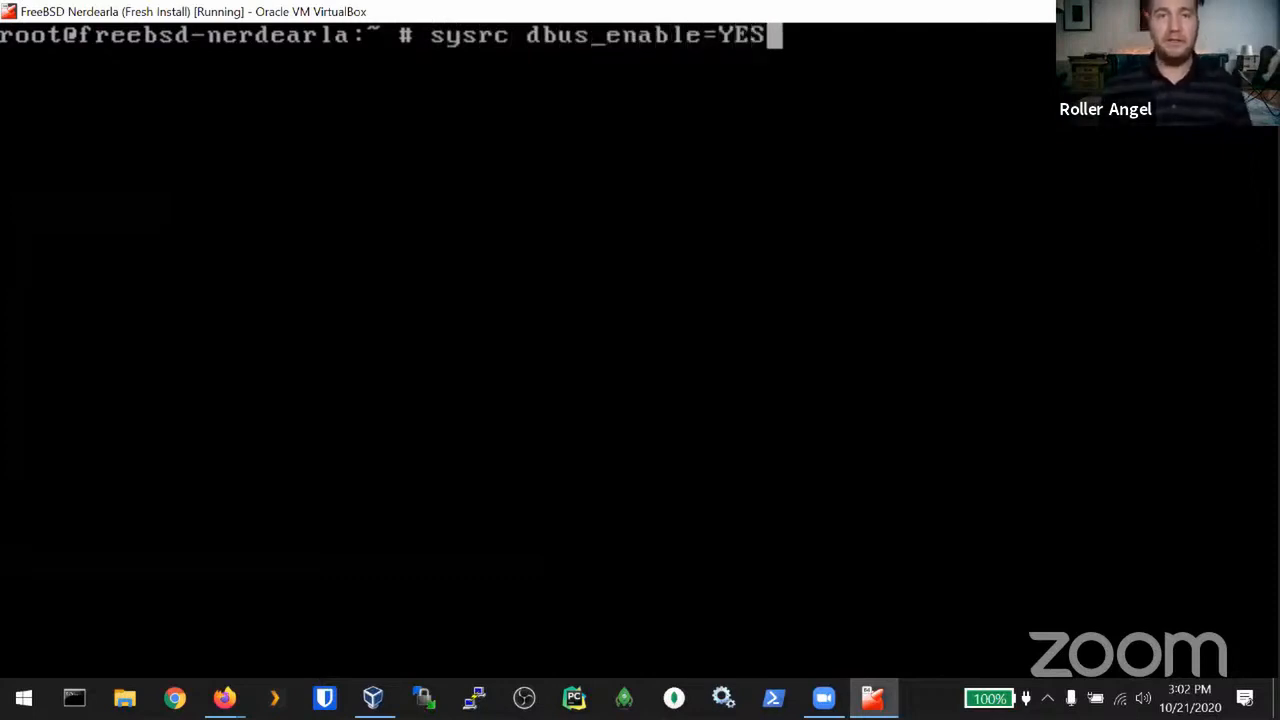
key(Return)
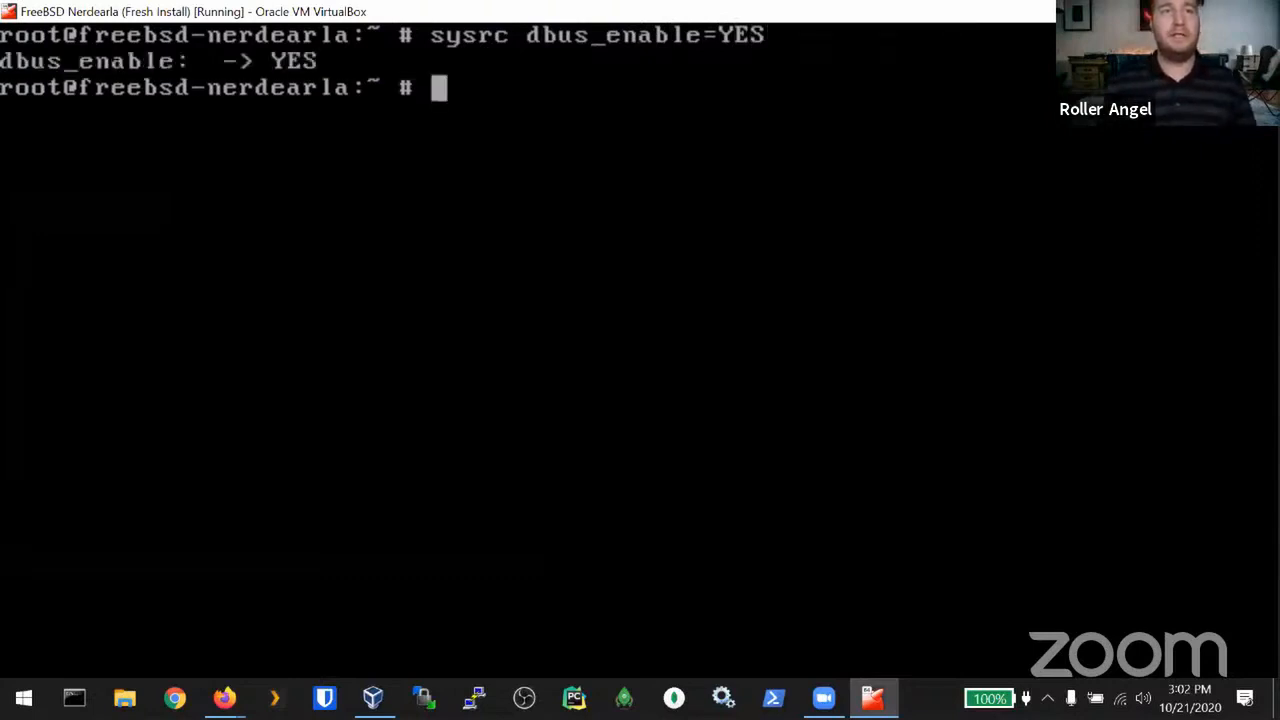
Step: Start the dbus service with service dbus start
text(service b)
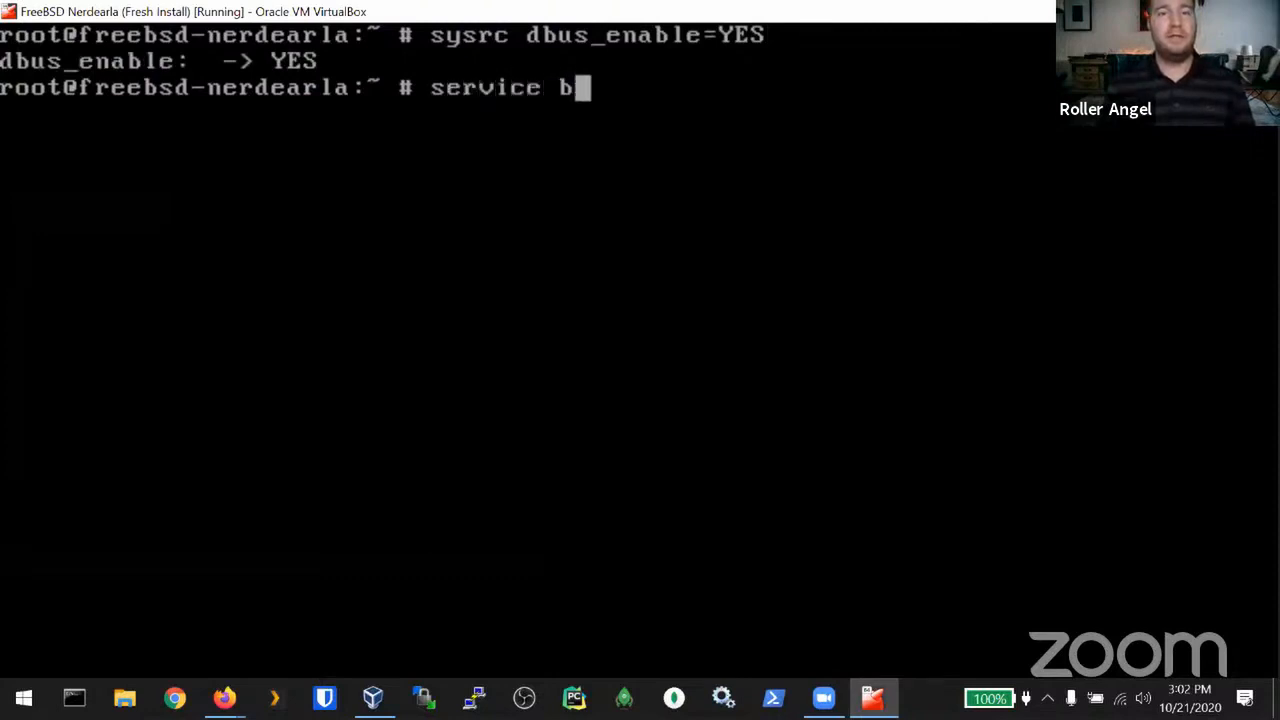
key(BackSpace)
text(dbus start)
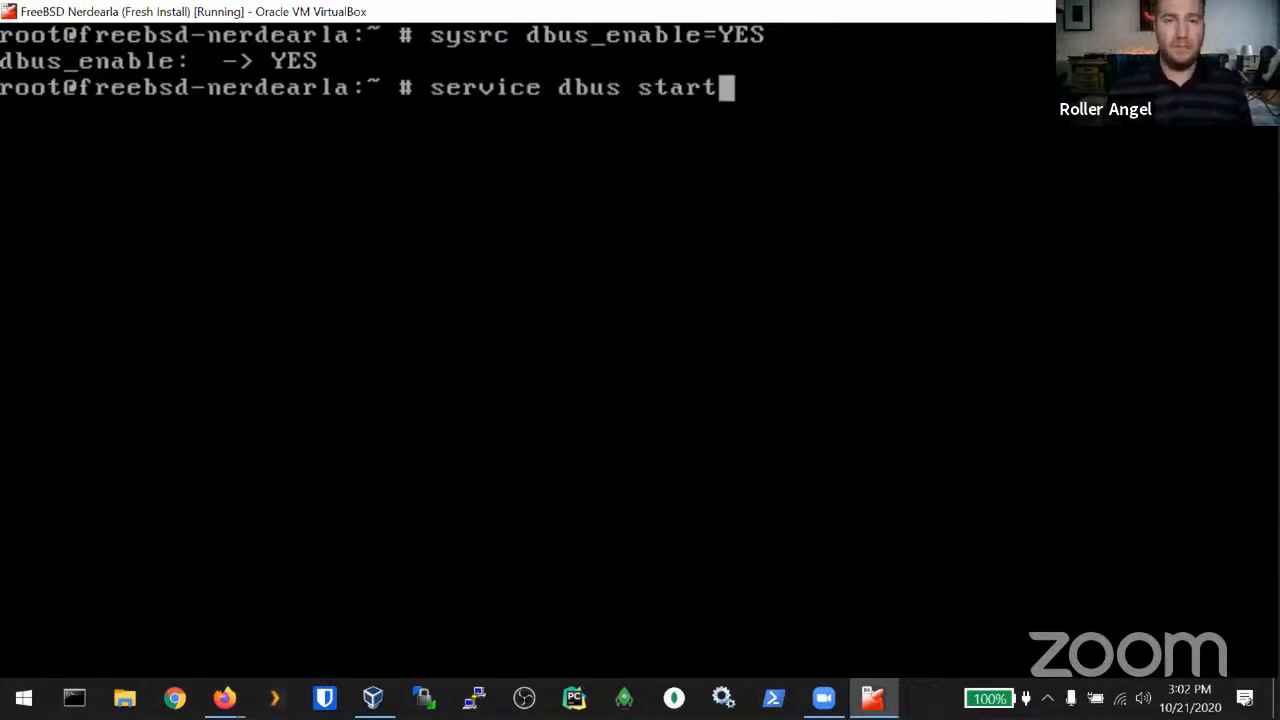
key(Return)
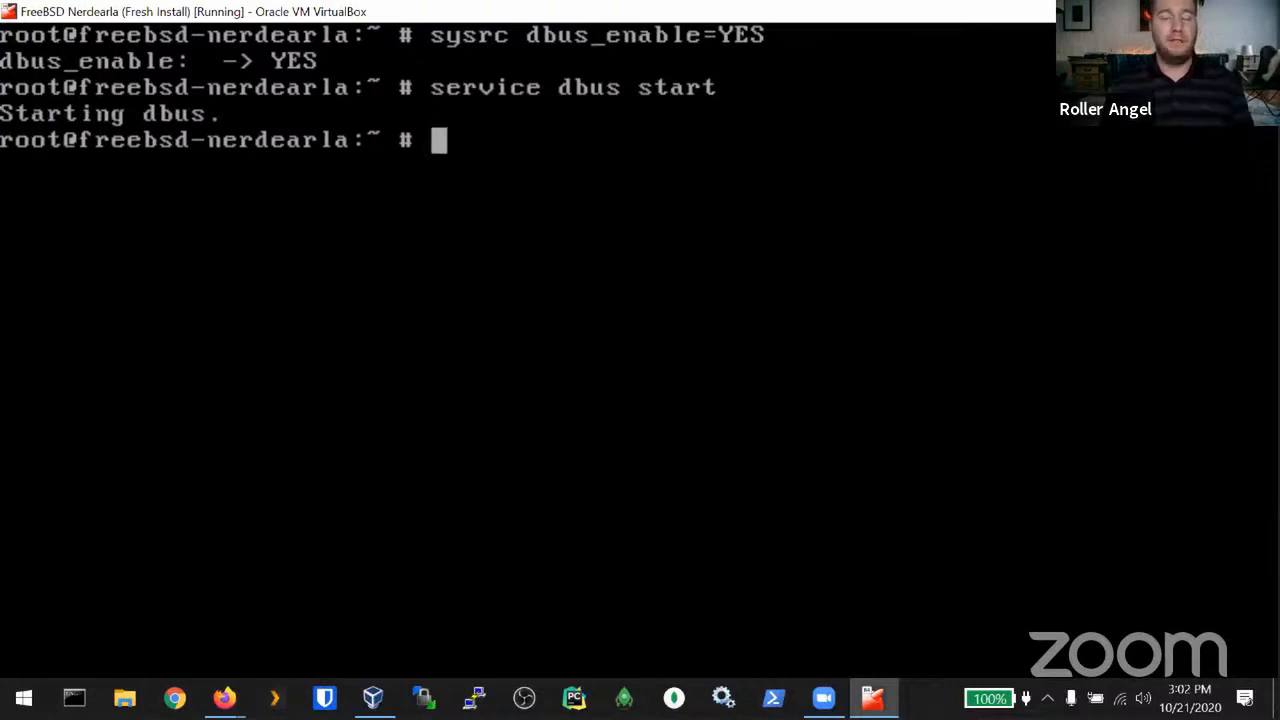
Step: Run dbus-uuidgen six times to generate sample UUIDs
text(bus)
key(BackSpace)
key(BackSpace)
key(BackSpace)
text(dbus)
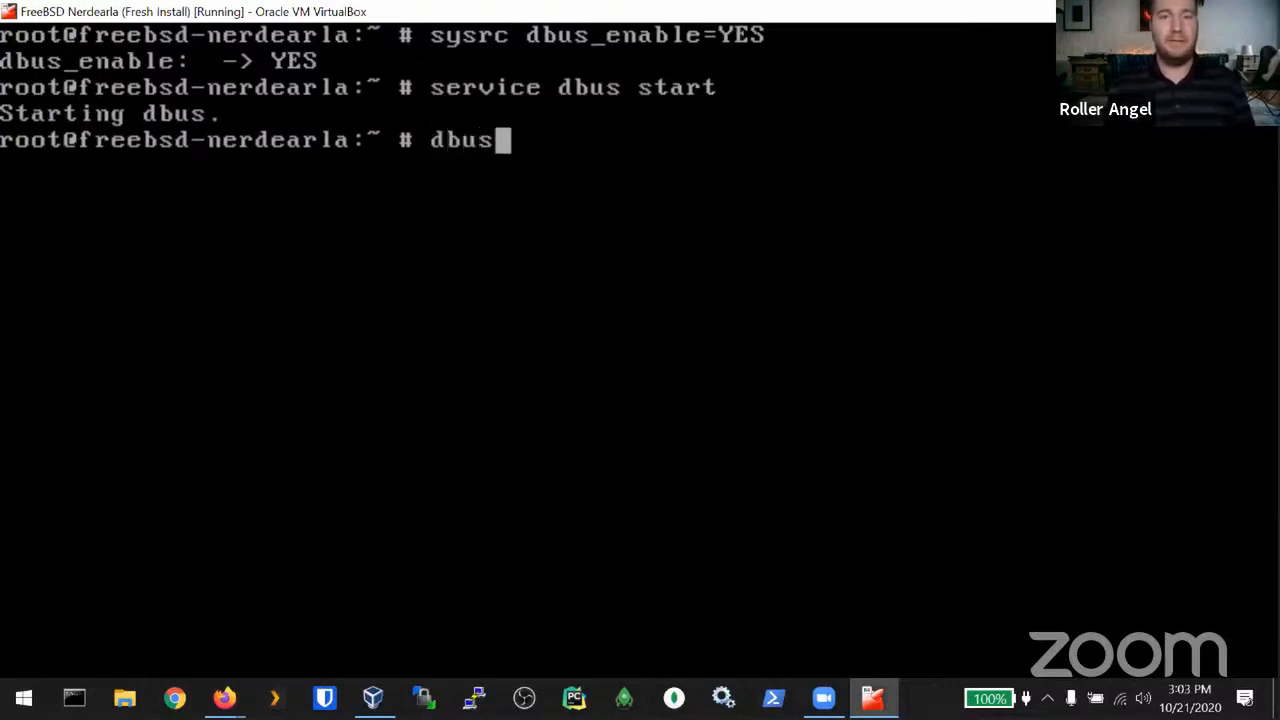
text(-uuidgen)
key(Return)
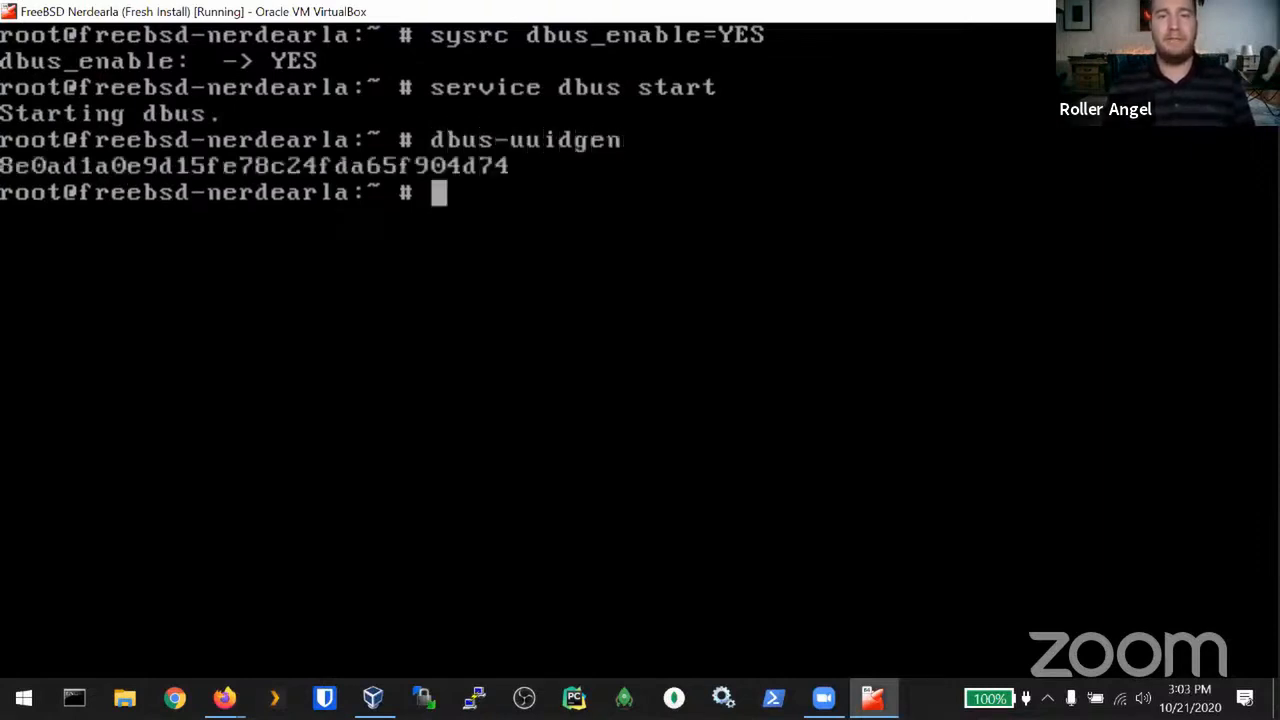
key(Up)
key(Return)
key(Up)
key(Return)
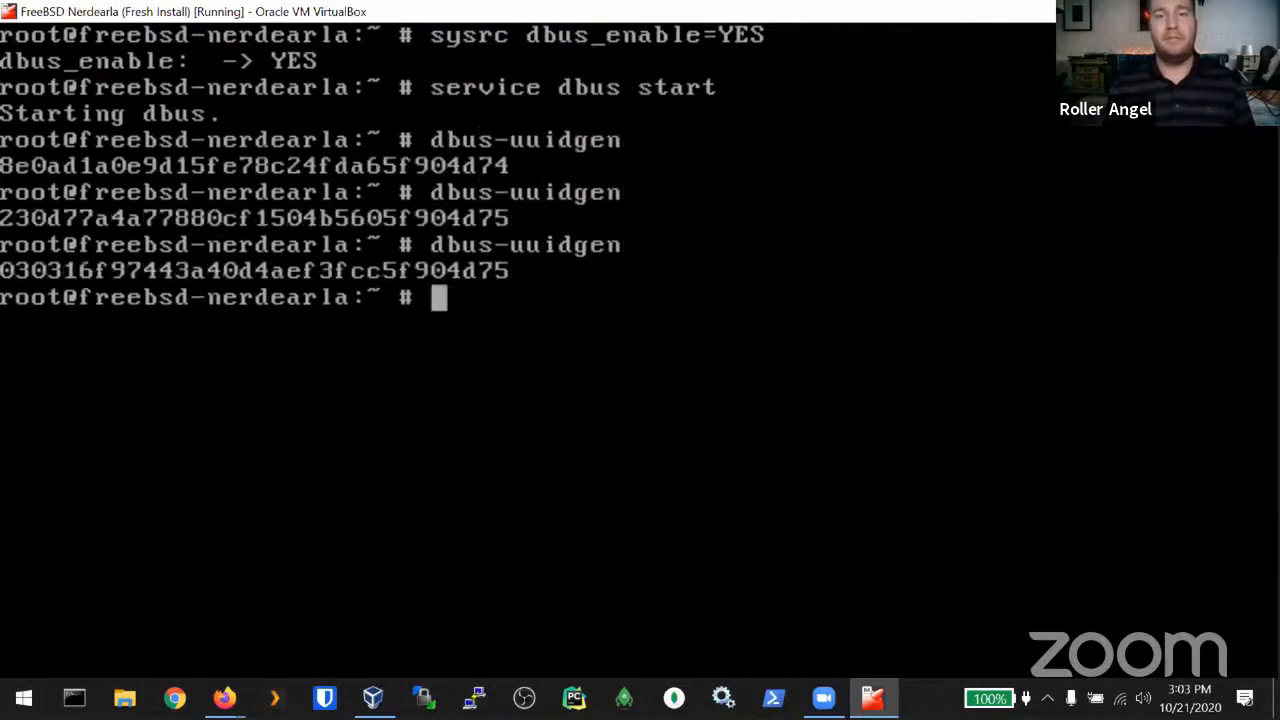
key(Up)
key(Return)
key(Up)
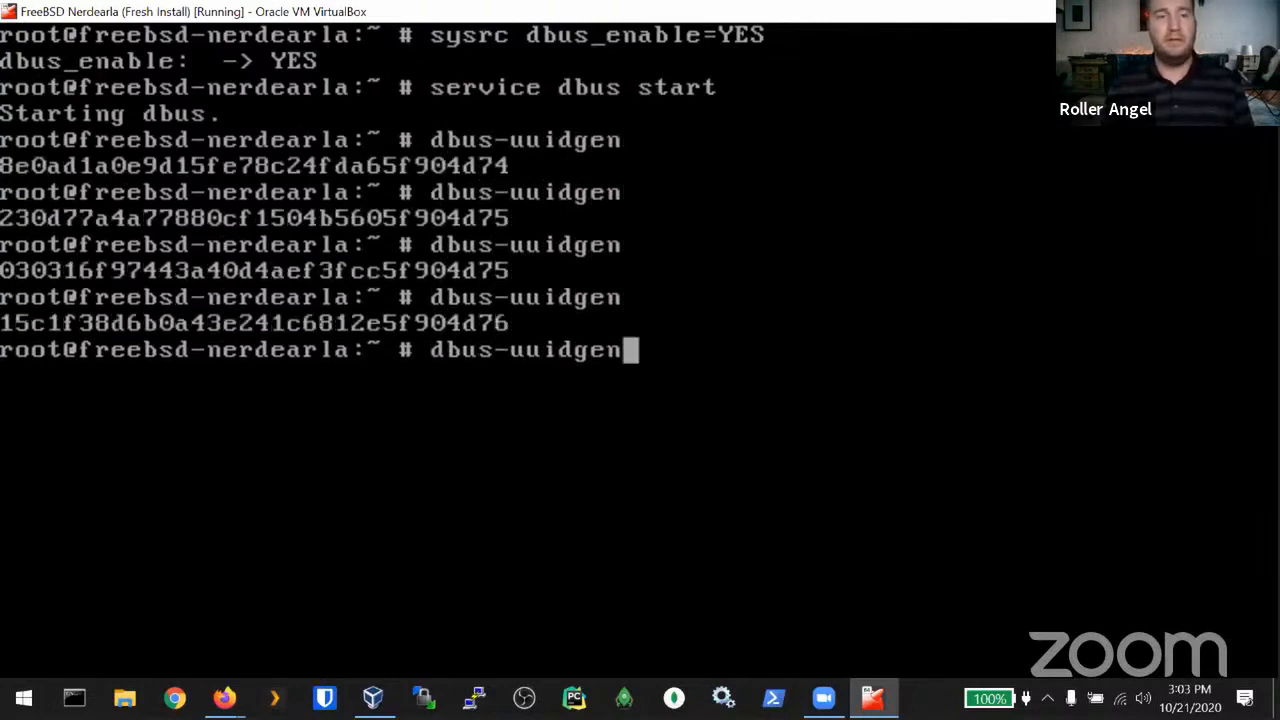
key(Return)
key(Up)
key(Return)
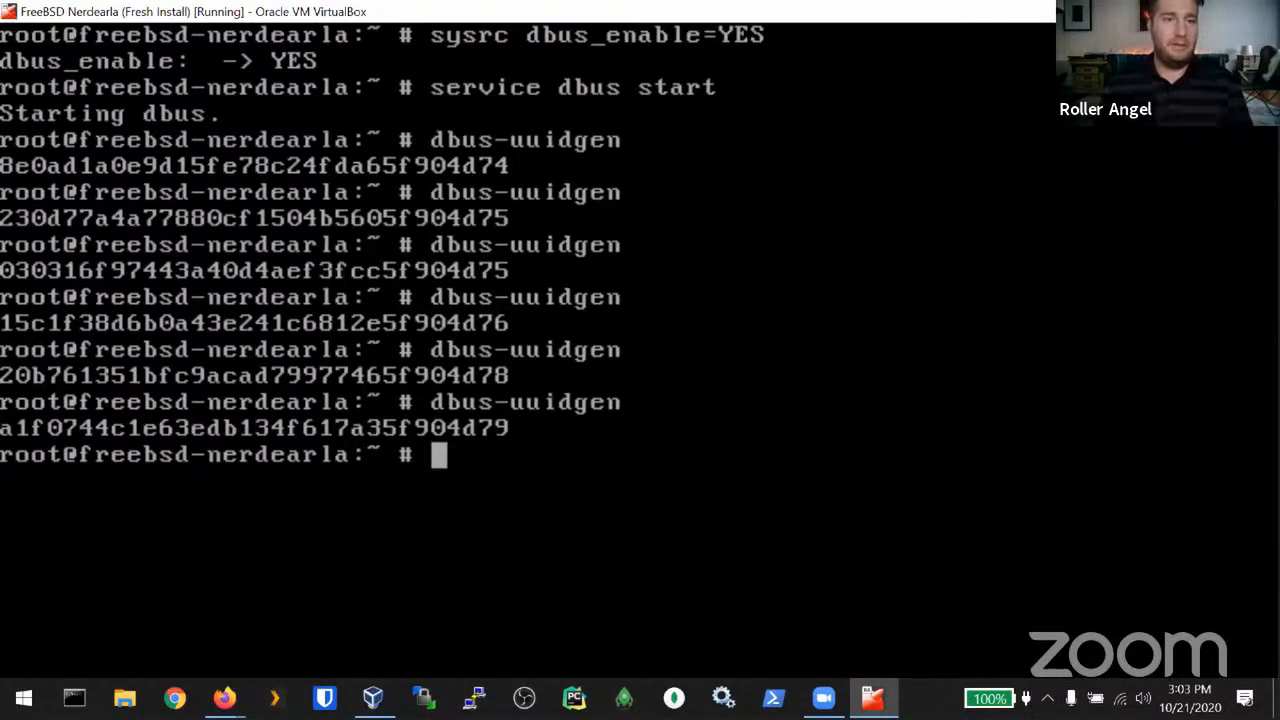
Step: Recall dbus-uuidgen and add '> /etc/machine-id' to redirect its output
click(10, 12)
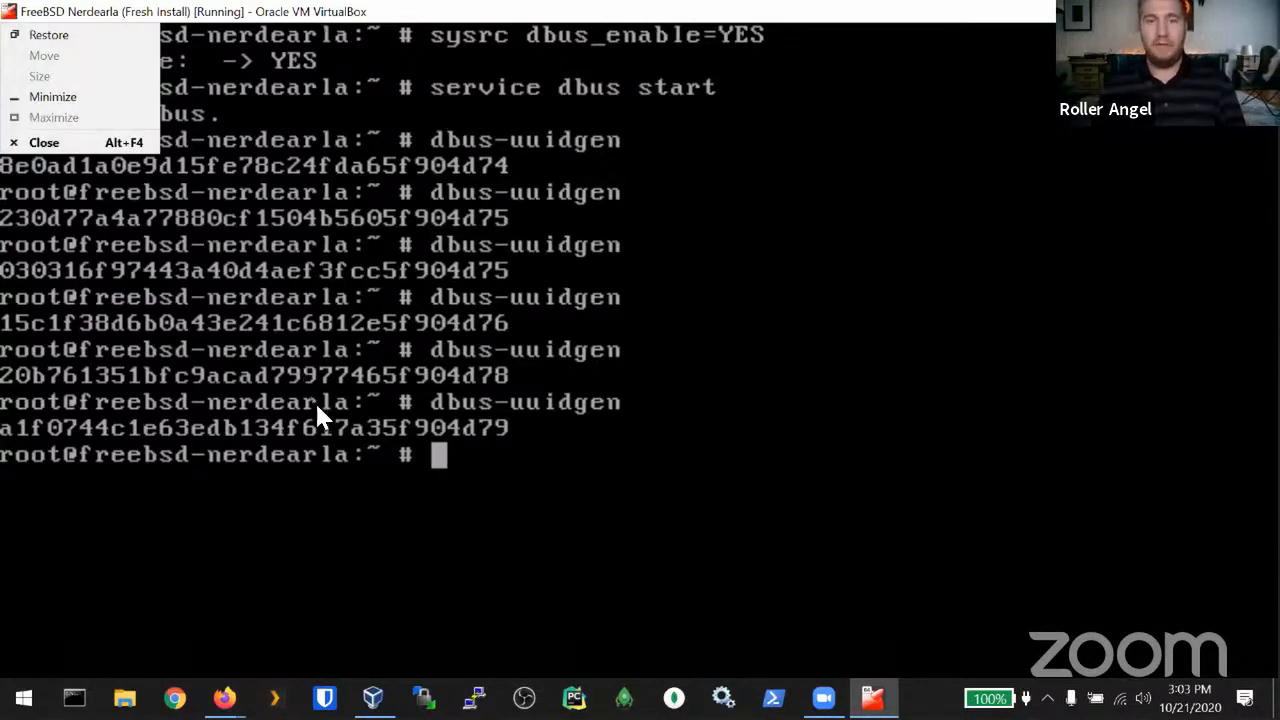
click(824, 435)
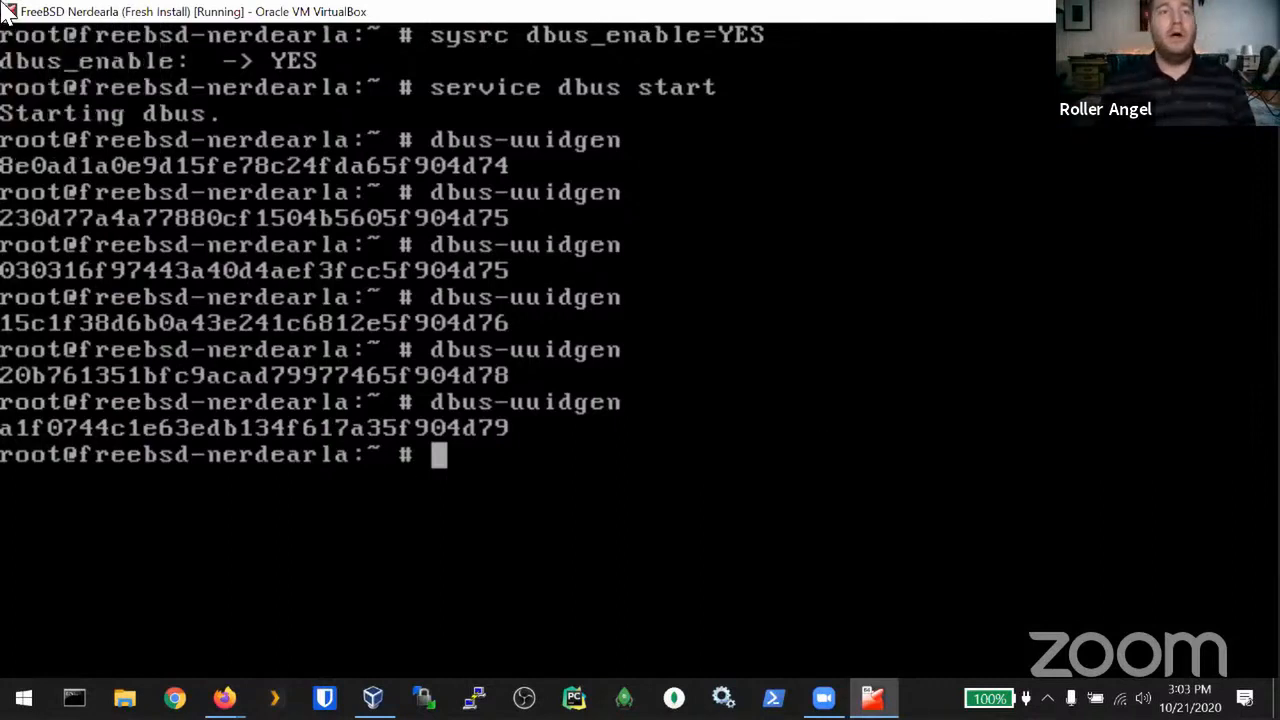
key(Up)
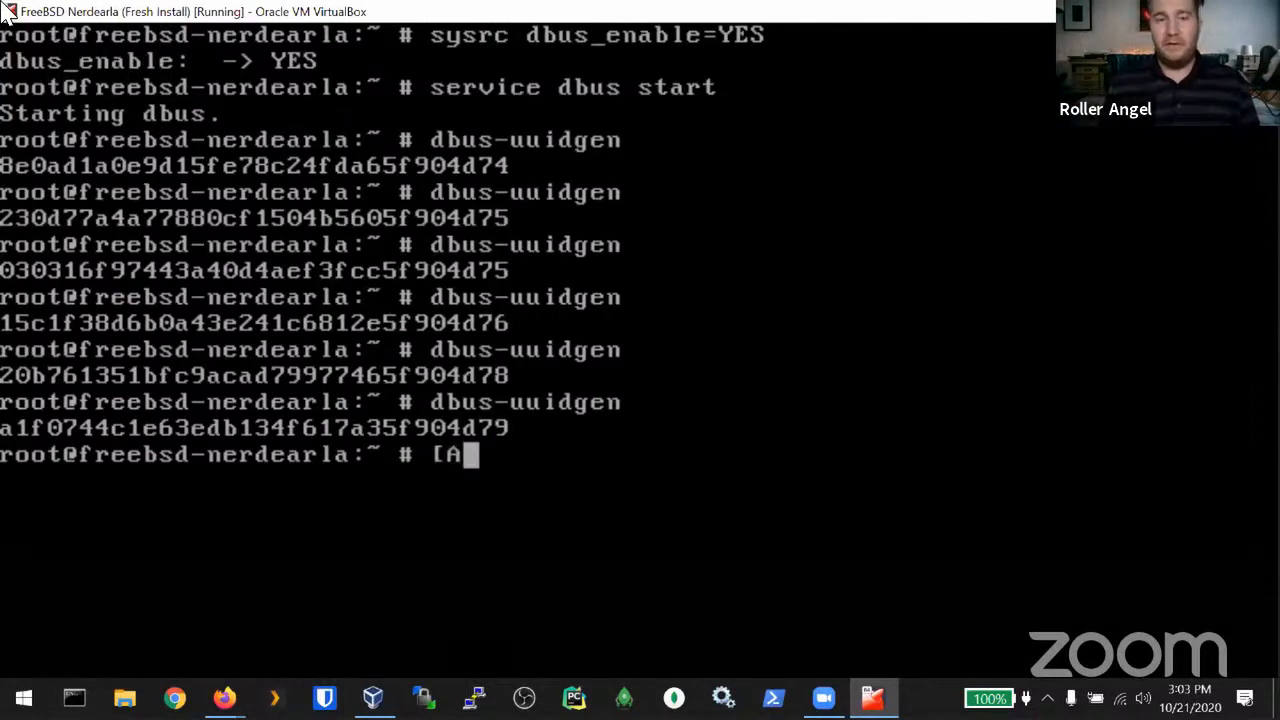
key(BackSpace)
key(BackSpace)
key(Up)
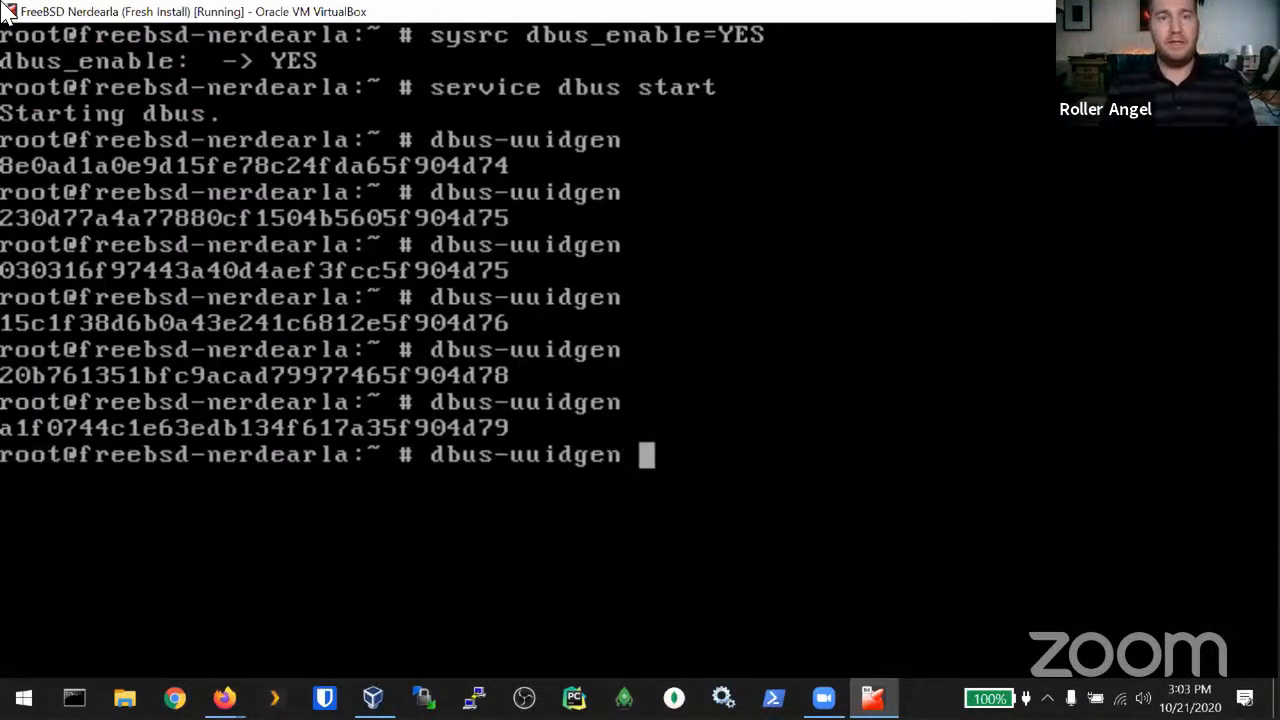
text(> /etc/m)
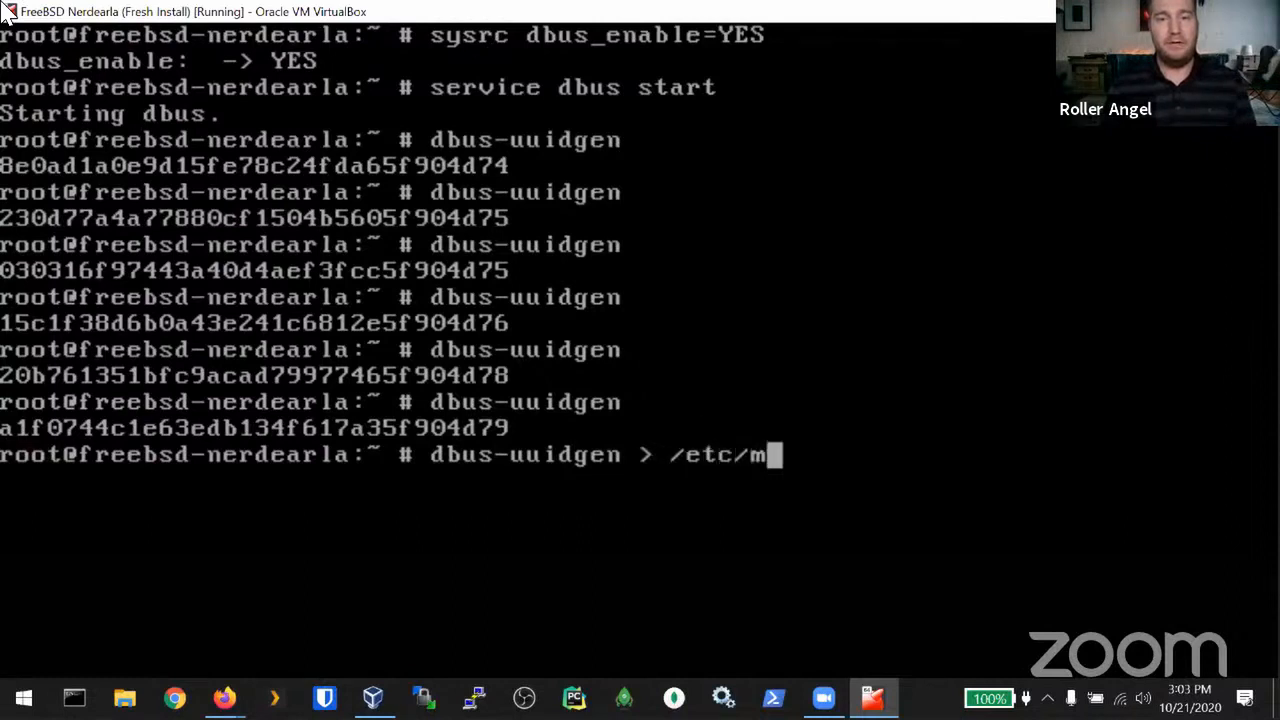
text(achine-id)
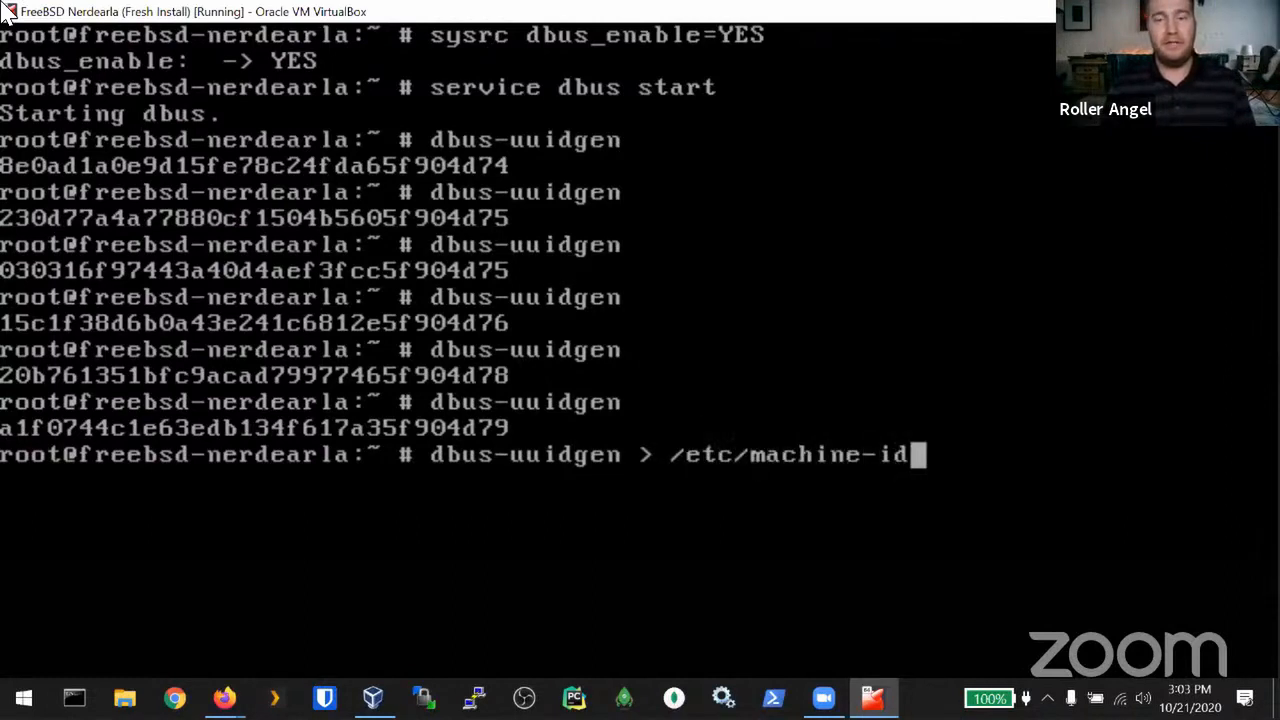
Step: Write a new UUID to /etc/machine-id and display it twice with cat
key(Return)
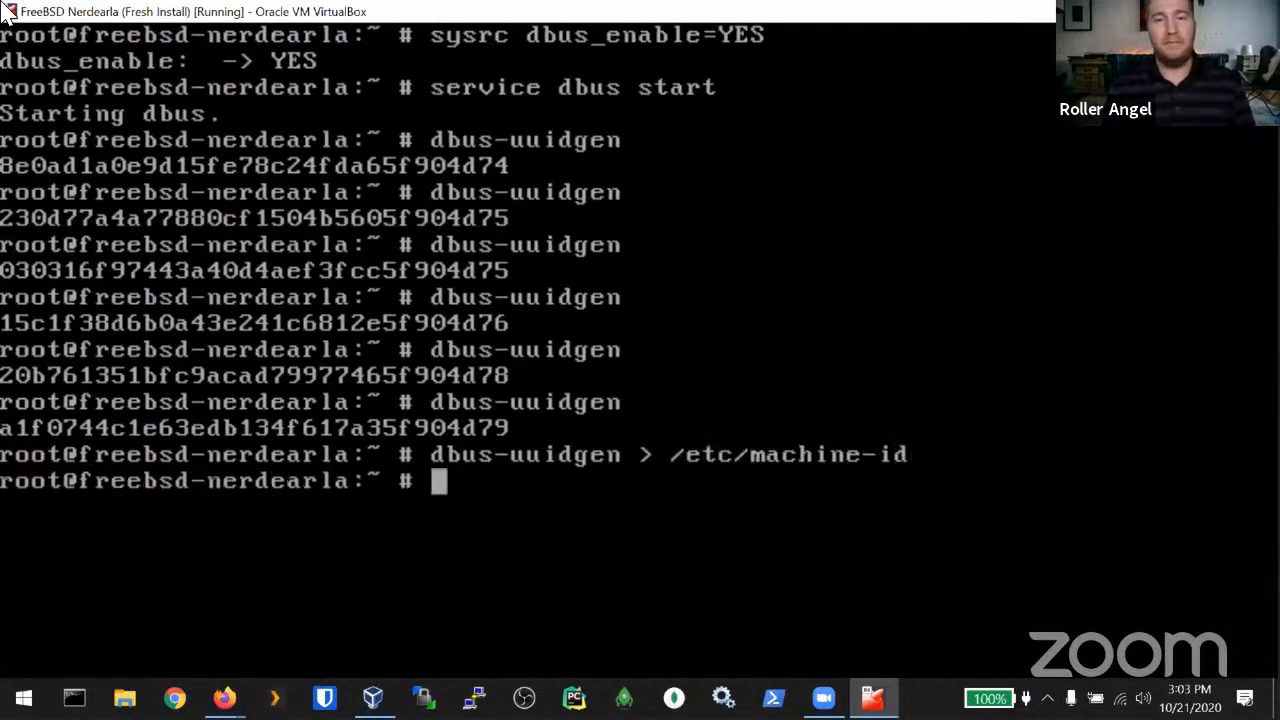
text(cat )
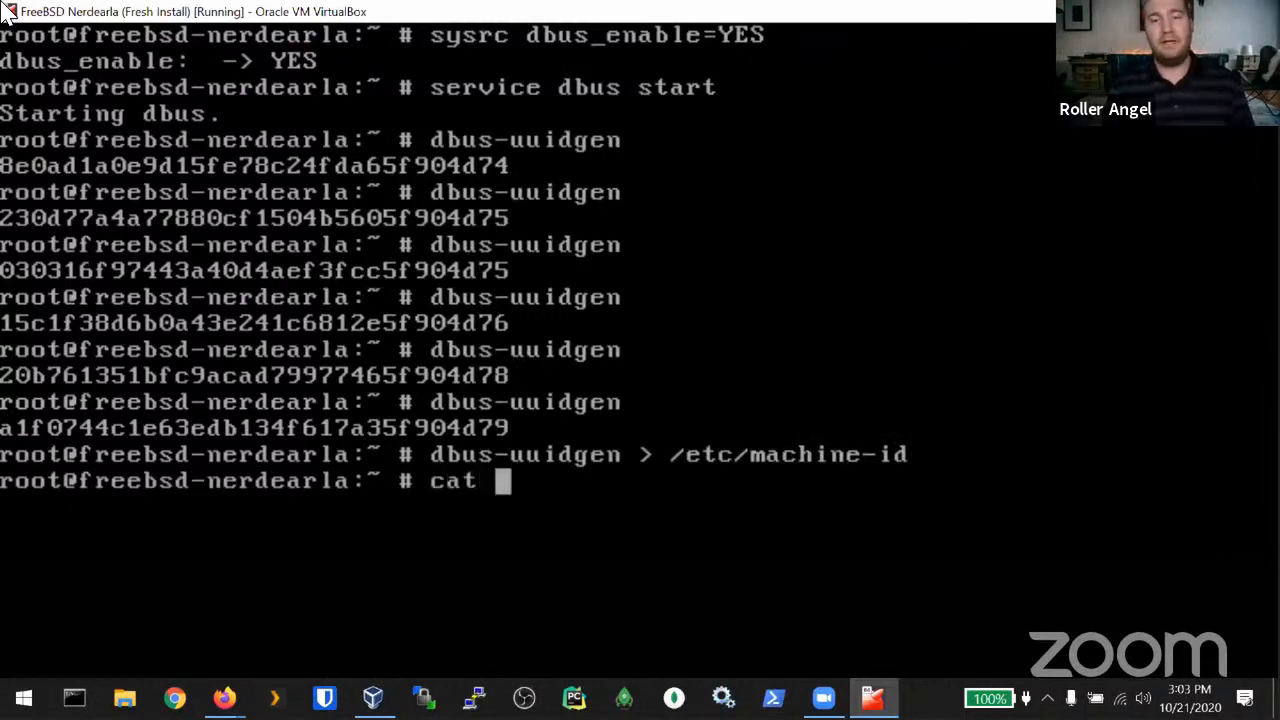
text(/etc/machie)
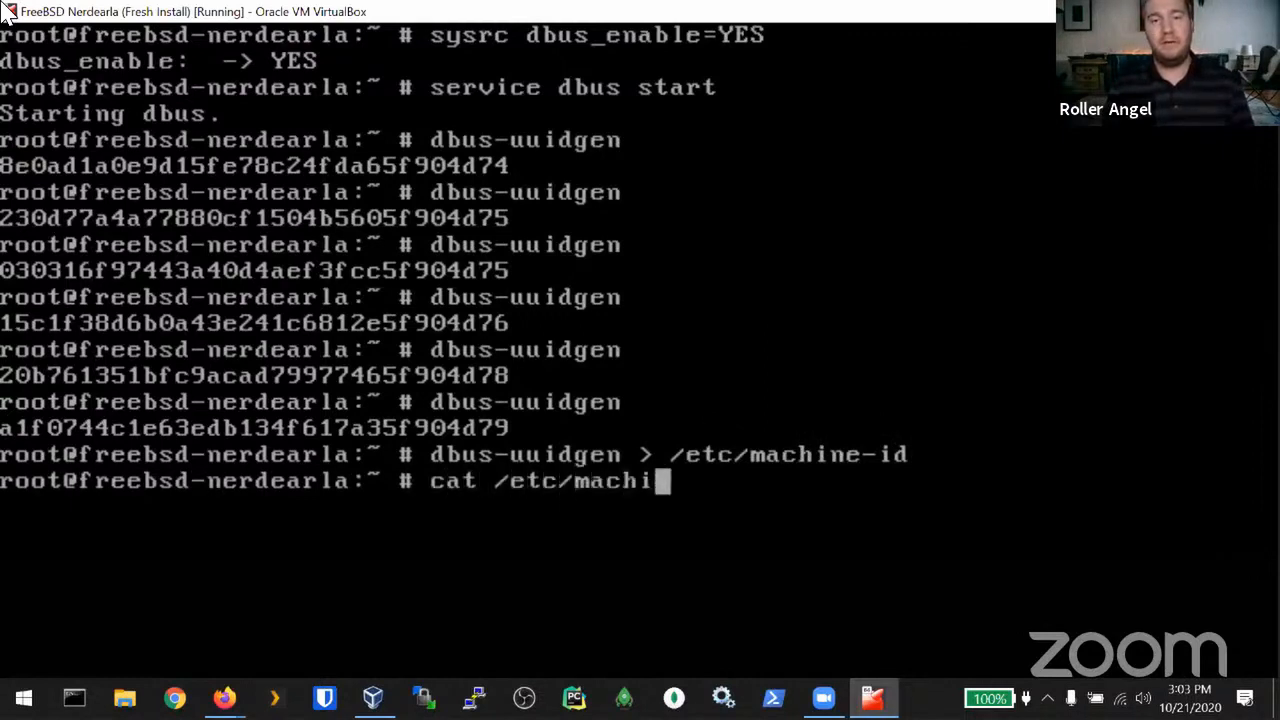
key(BackSpace)
key(BackSpace)
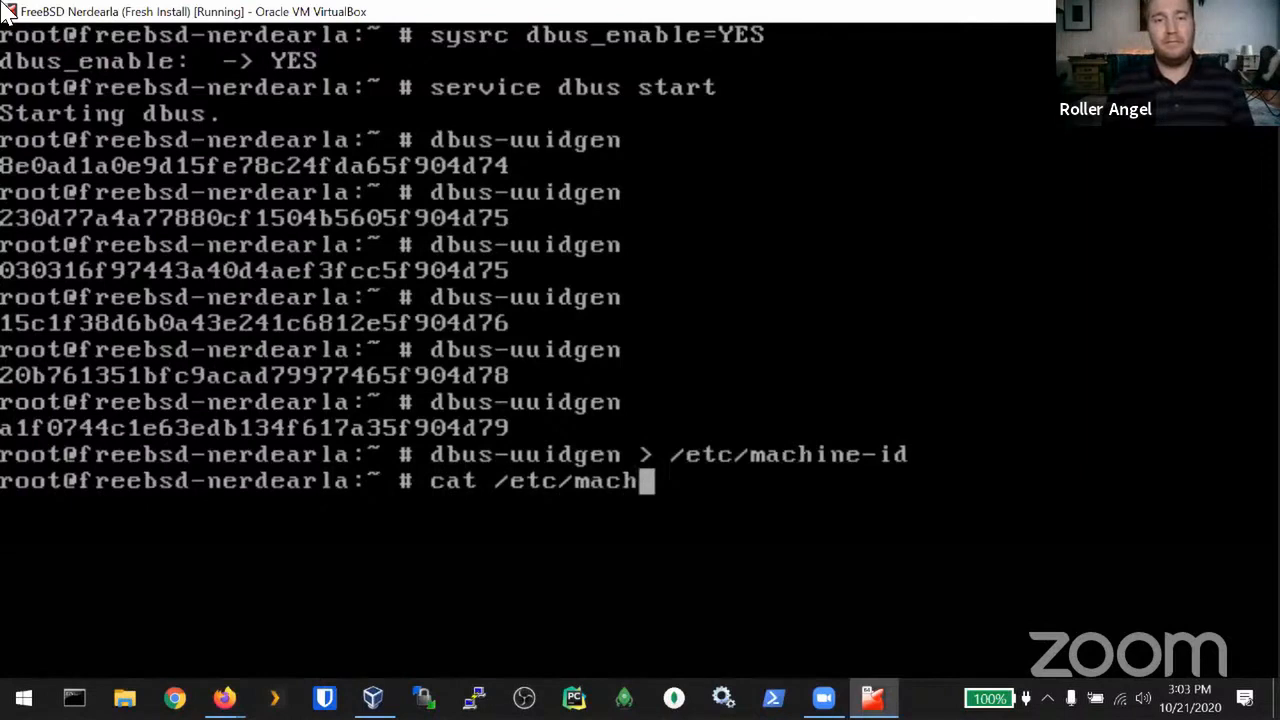
text(ine-id)
key(Return)
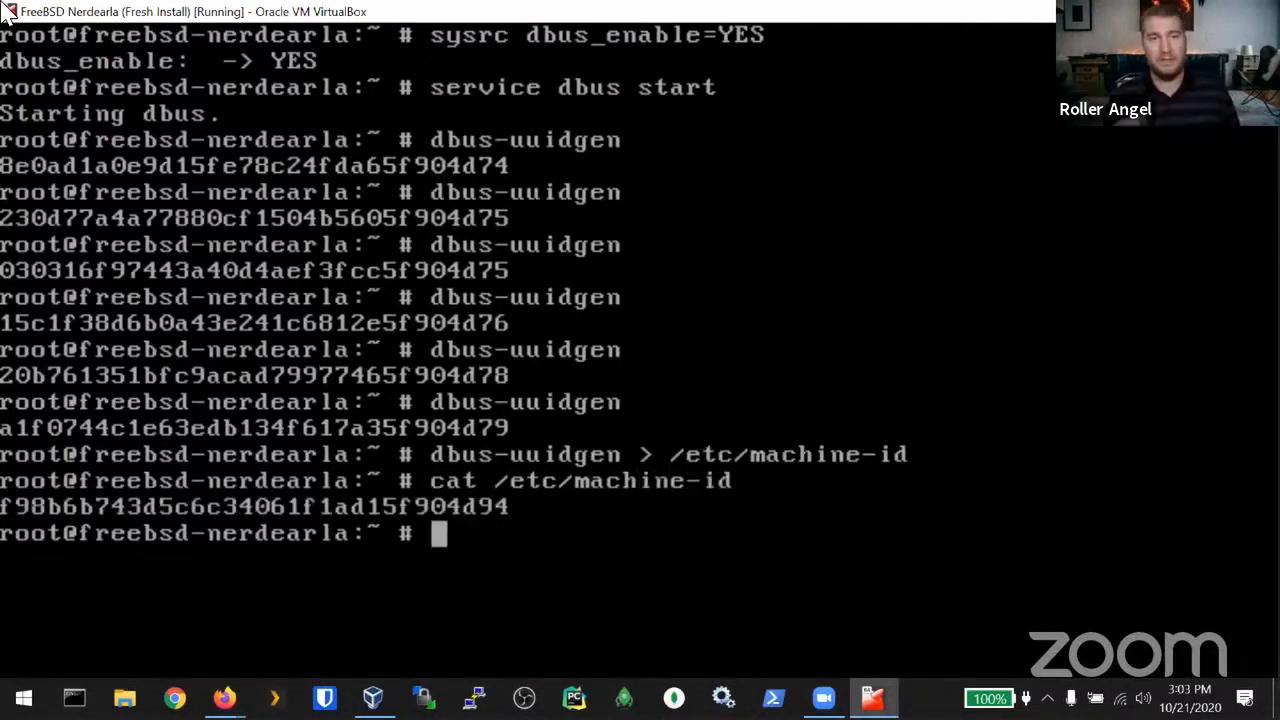
key(Up)
key(Return)
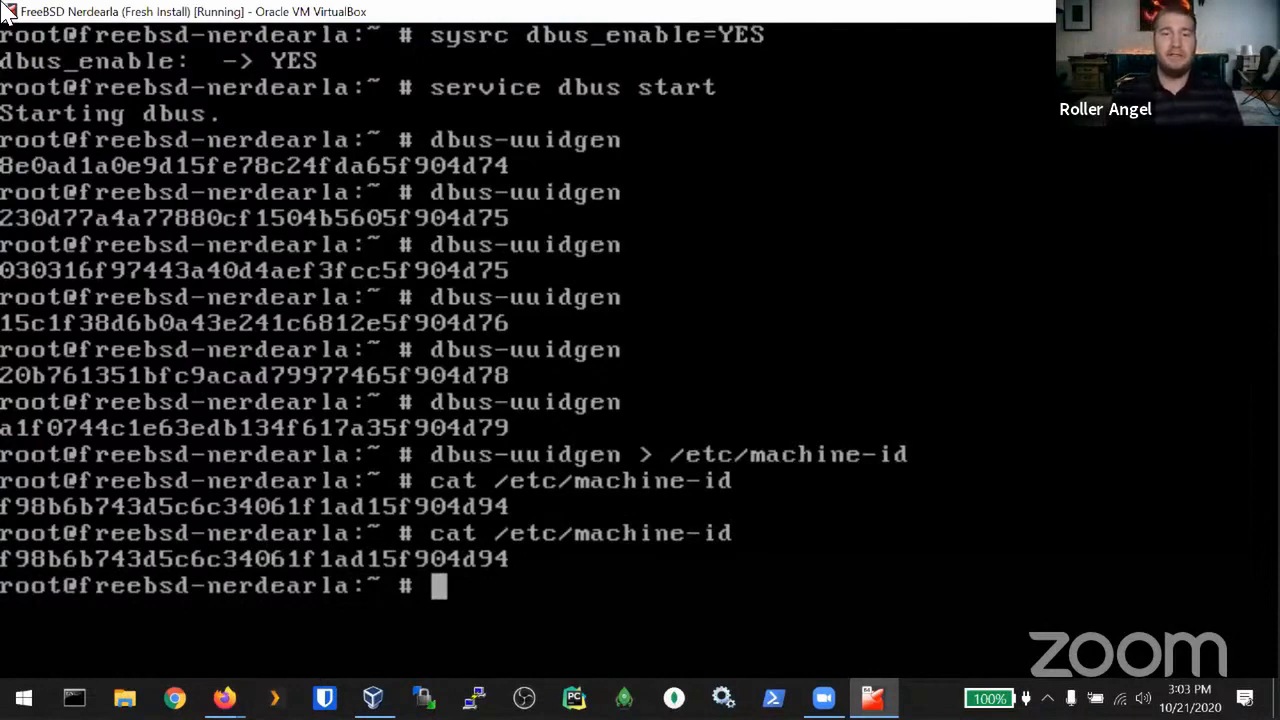
Step: List the contents of /etc with ls /etc/
text(cat /etc/)
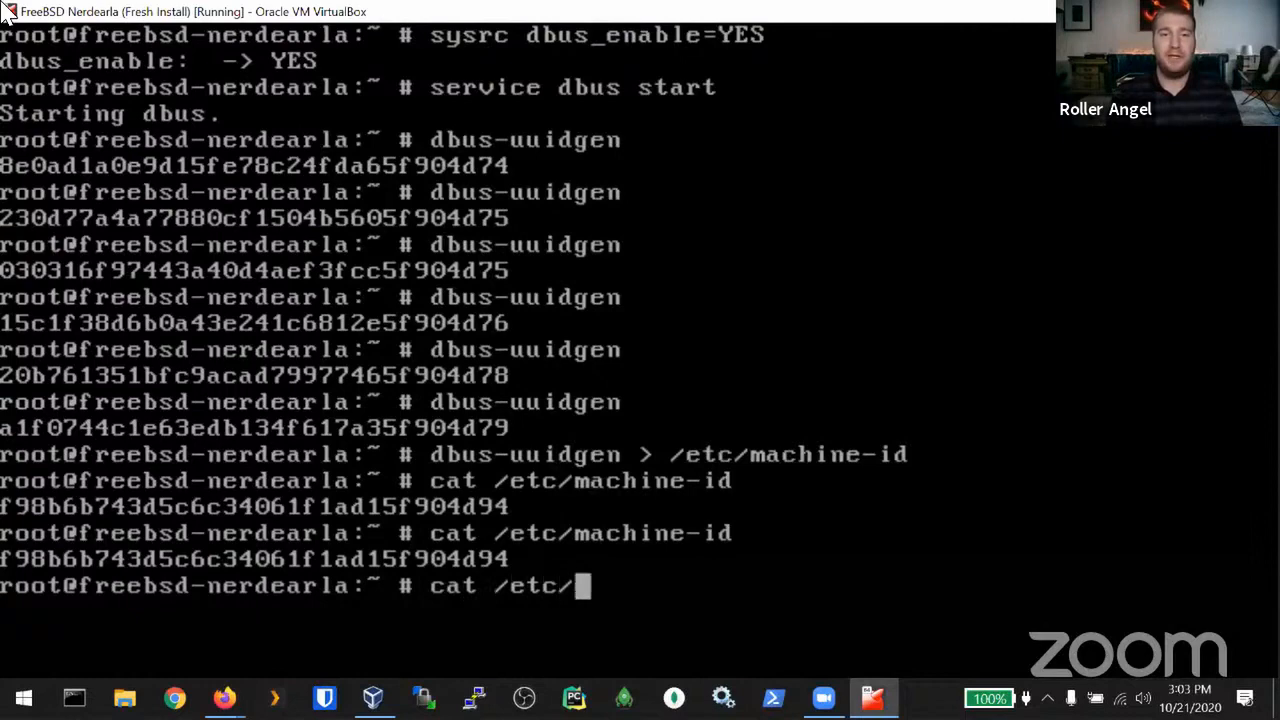
text(m)
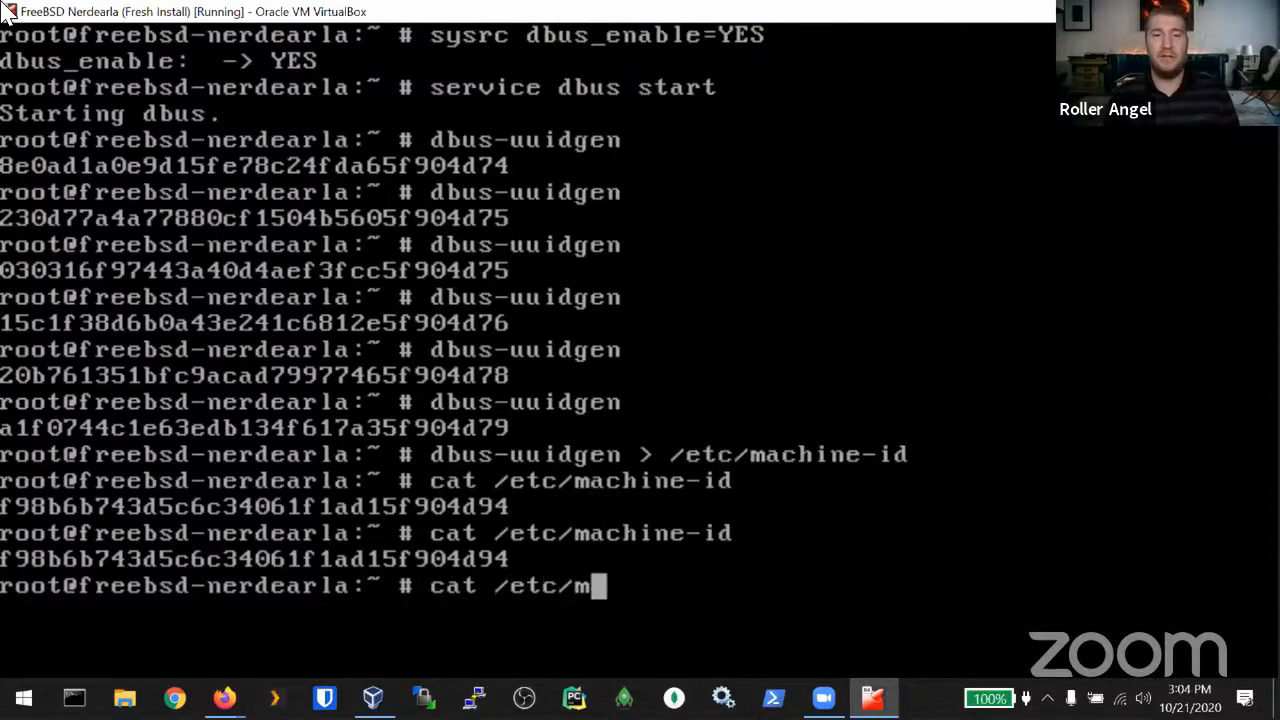
key(Tab)
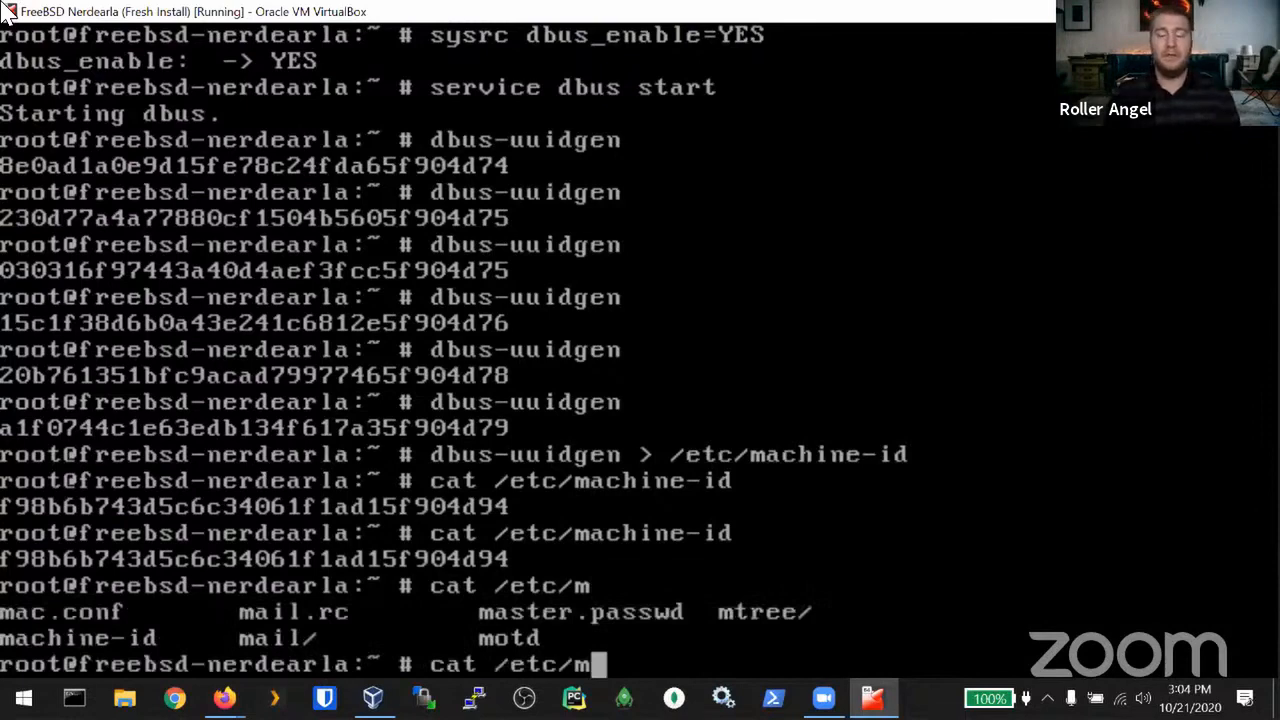
key(BackSpace)
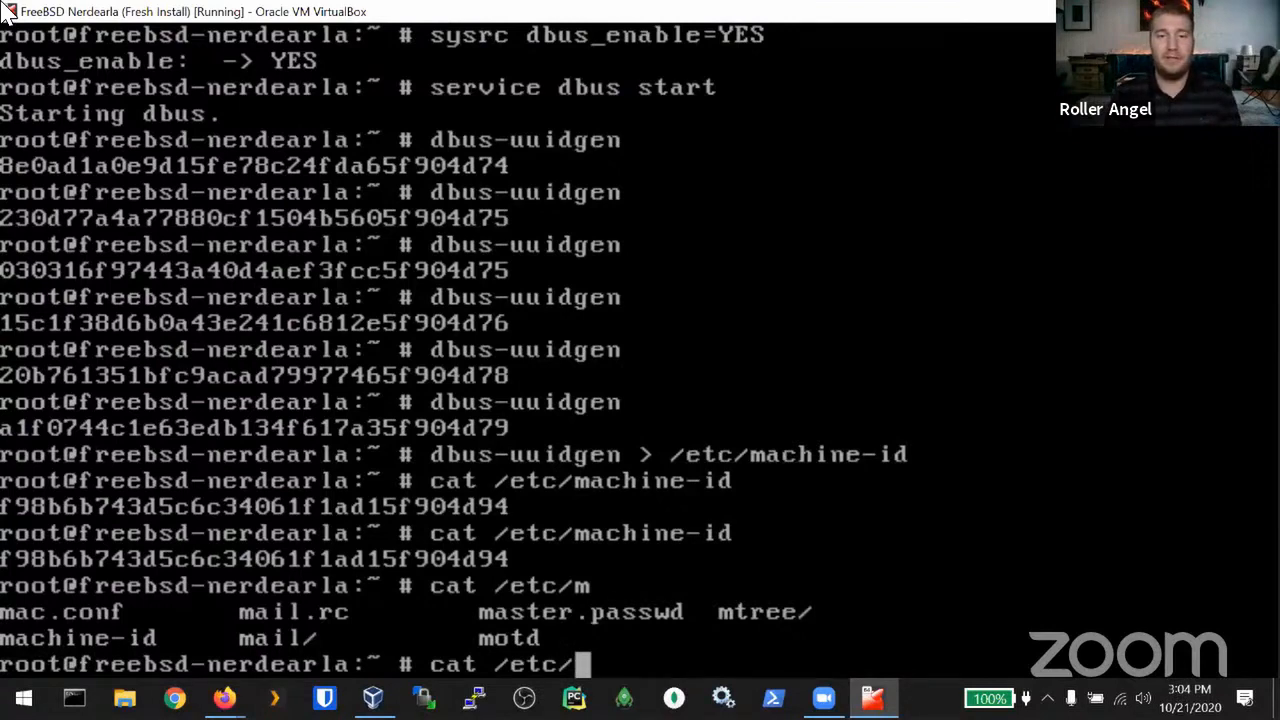
key(Left)
key(Left)
key(Left)
key(Left)
key(Left)
key(Left)
key(Left)
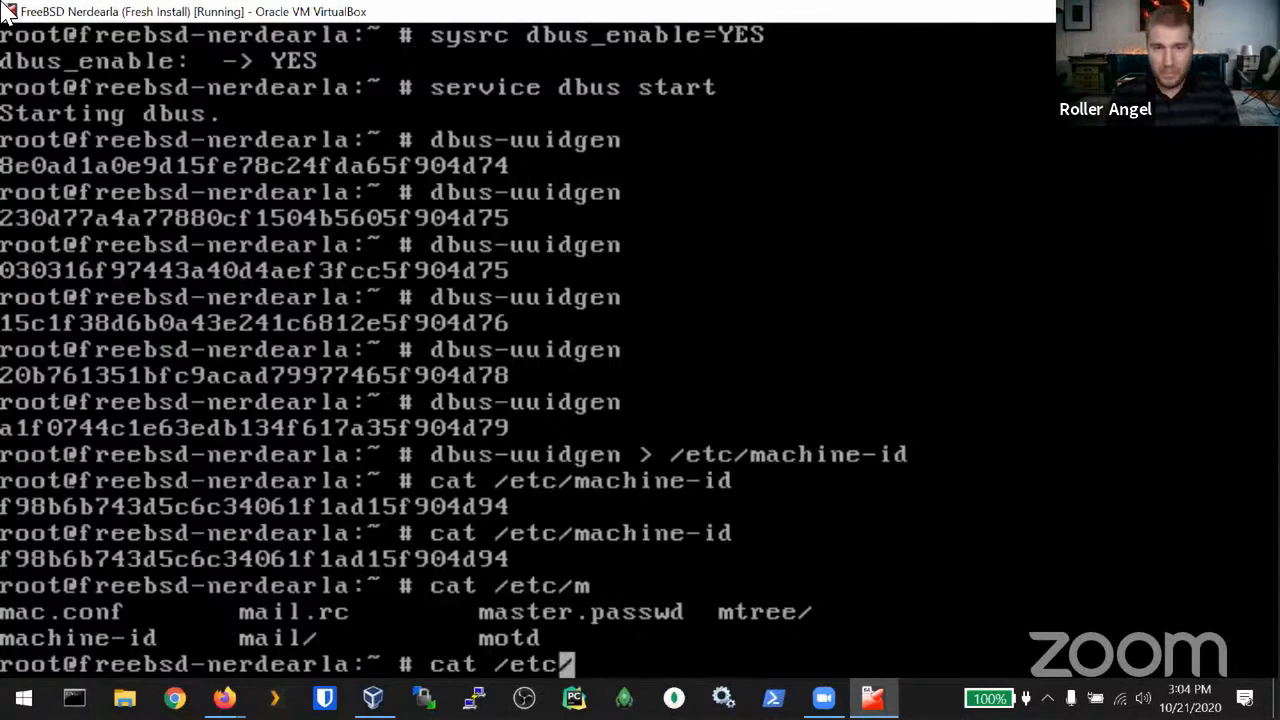
key(Right)
key(BackSpace)
key(BackSpace)
key(BackSpace)
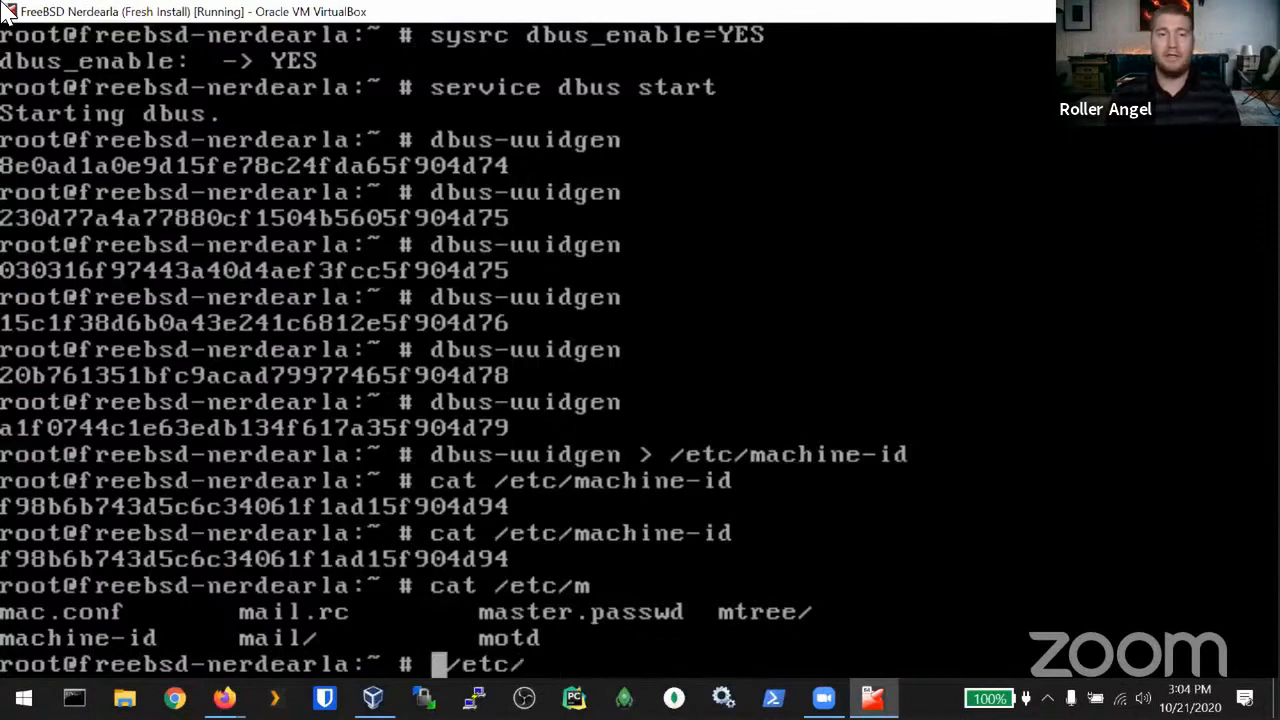
text(ls)
key(Return)
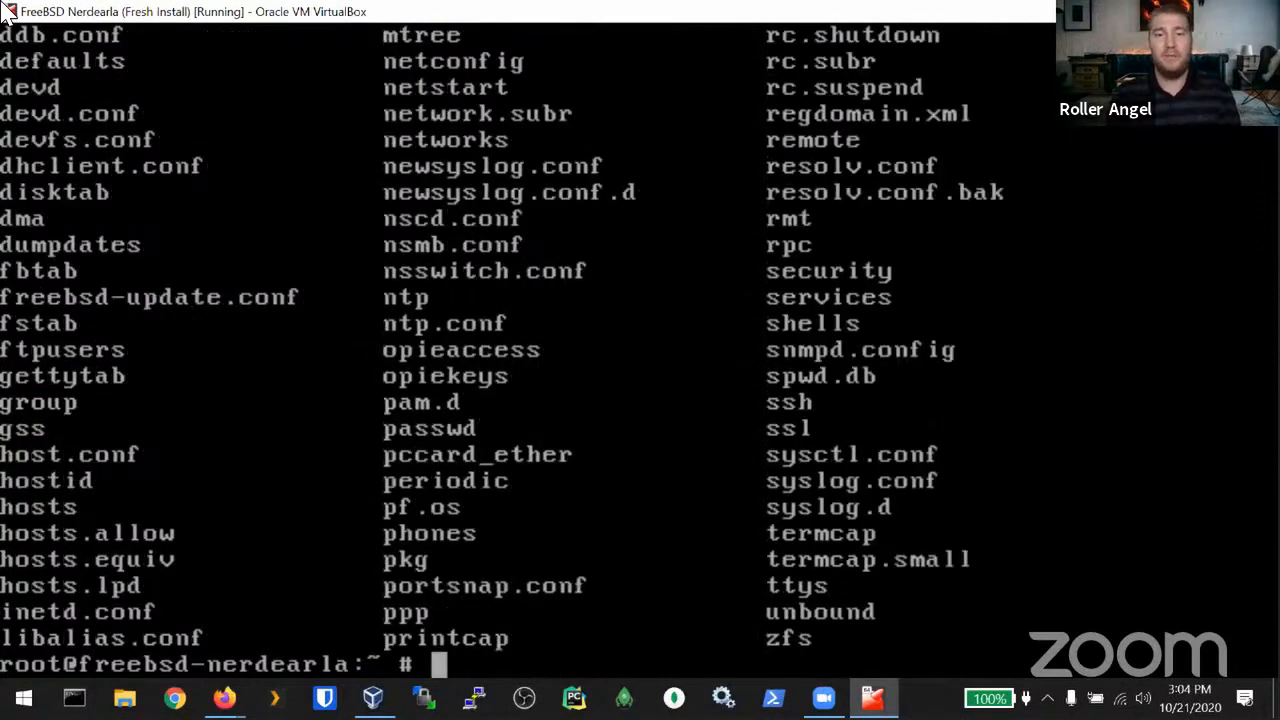
Step: Browse /etc completions down to /etc/zfs, then erase the command and clear the screen
text(cat /etc)
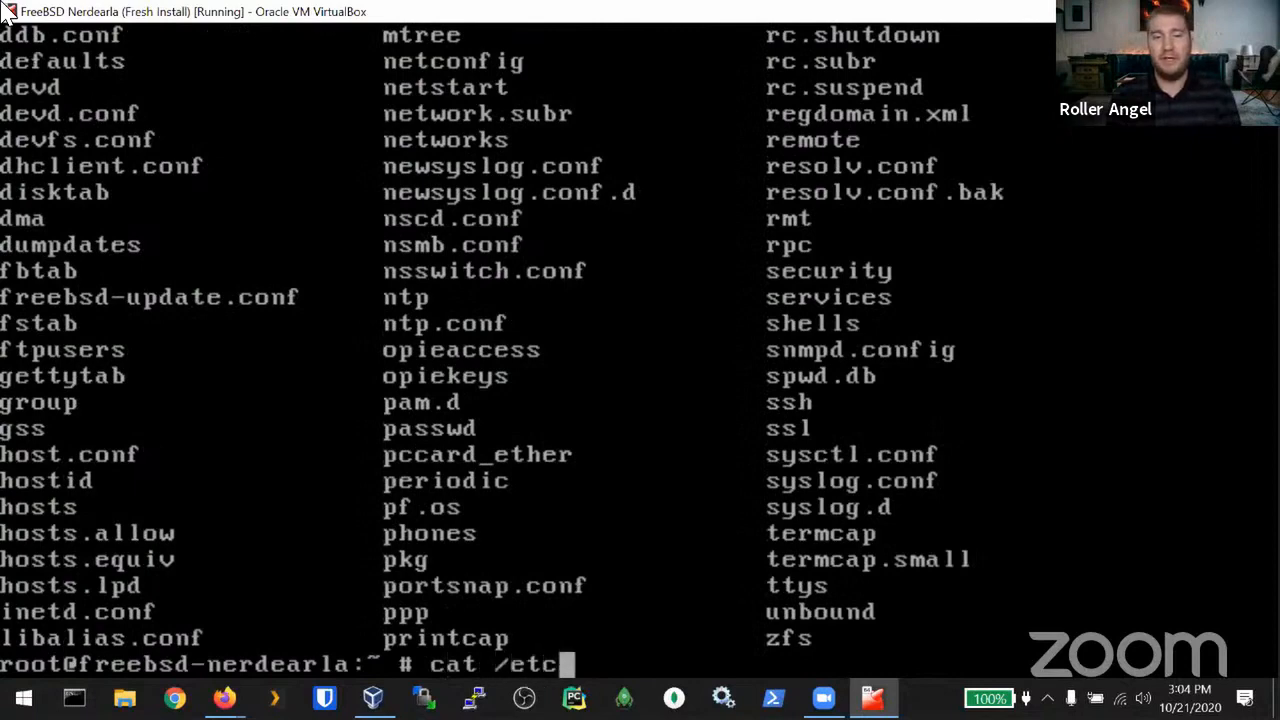
text(/)
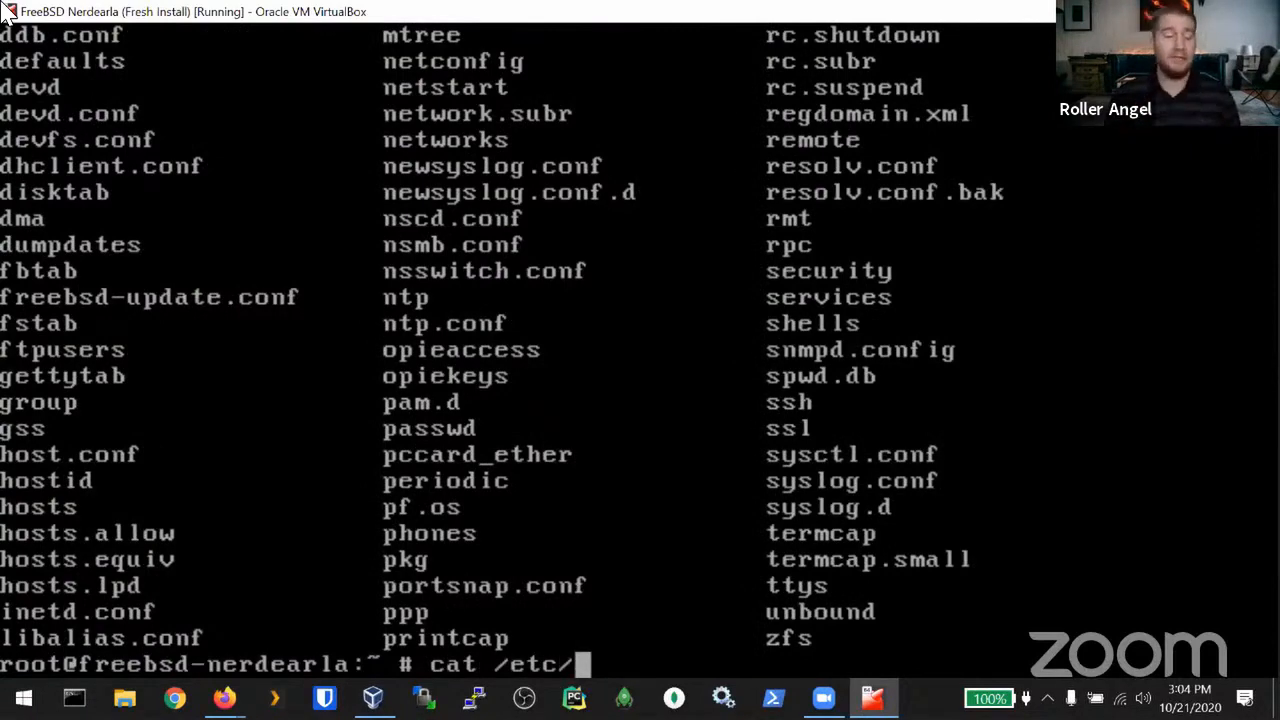
key(Tab)
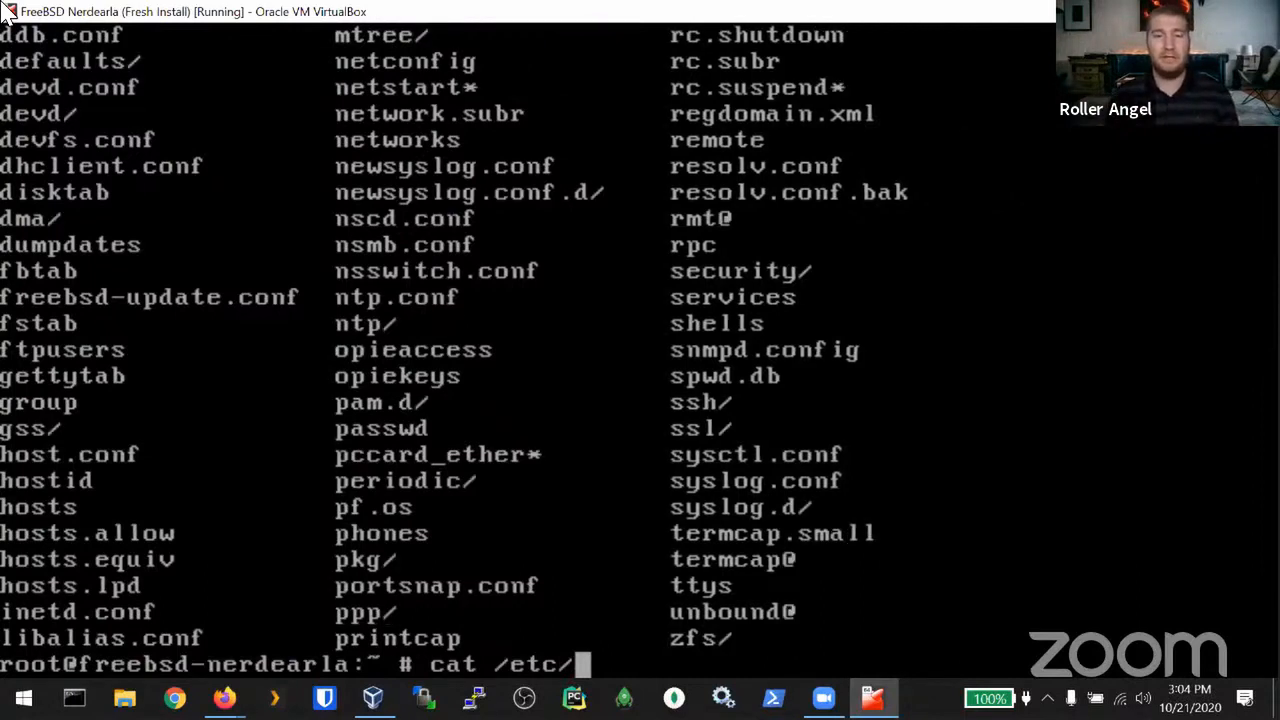
text(zf)
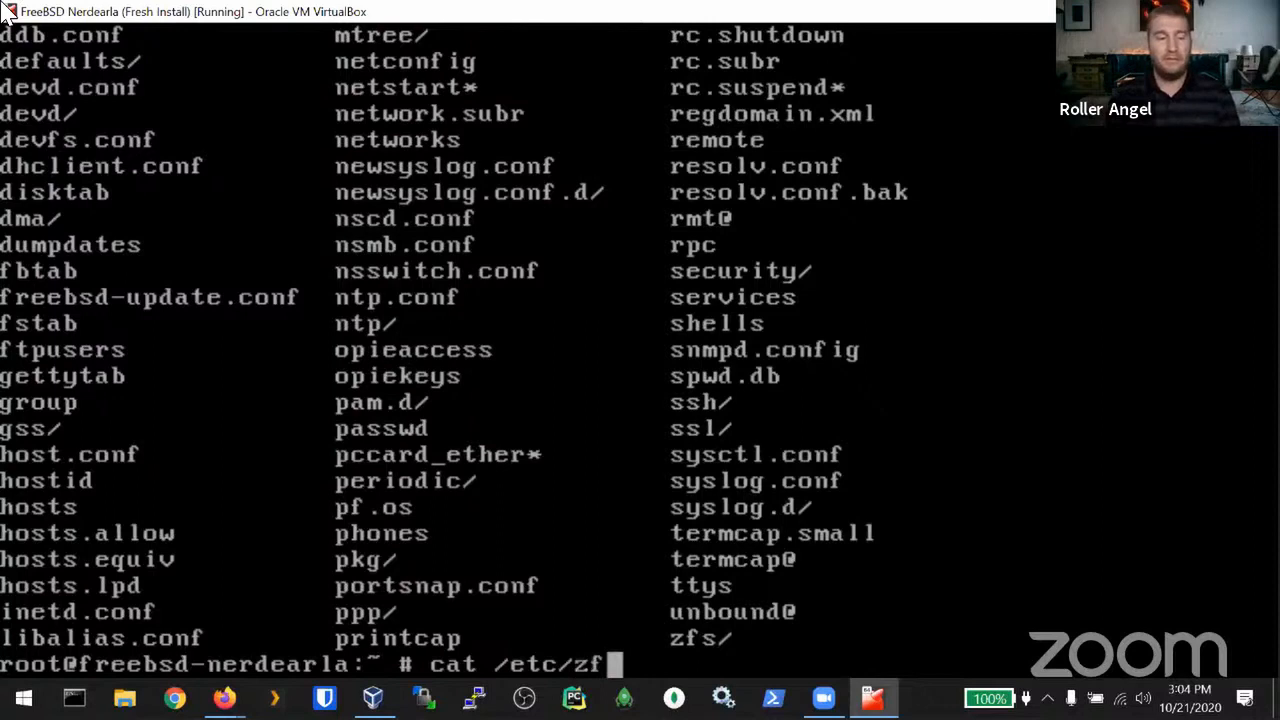
key(Tab)
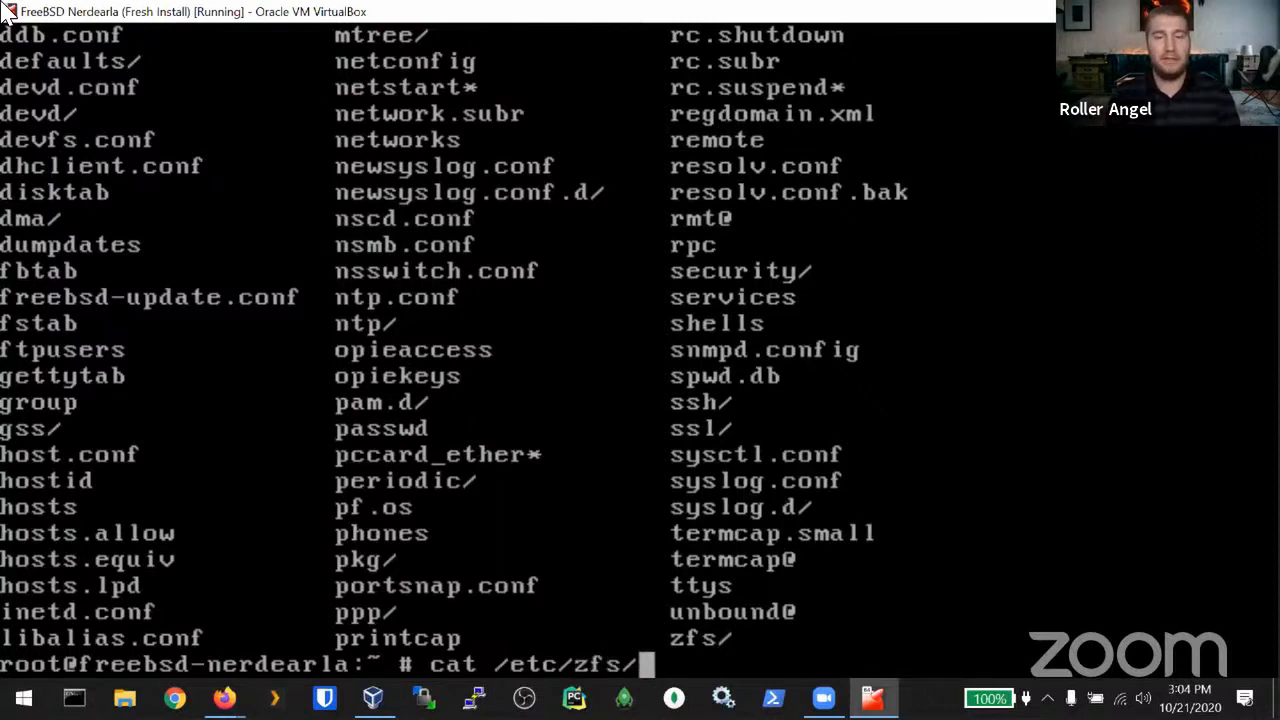
key(Tab)
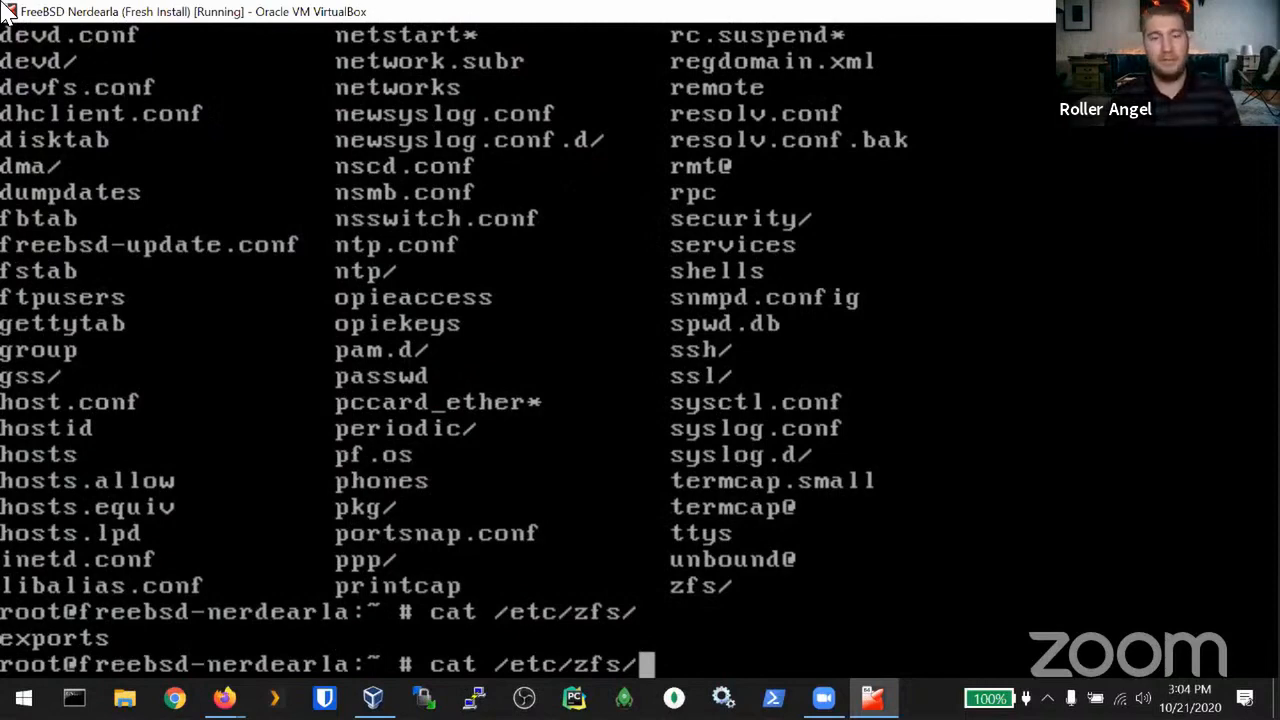
key(ctrl+u)
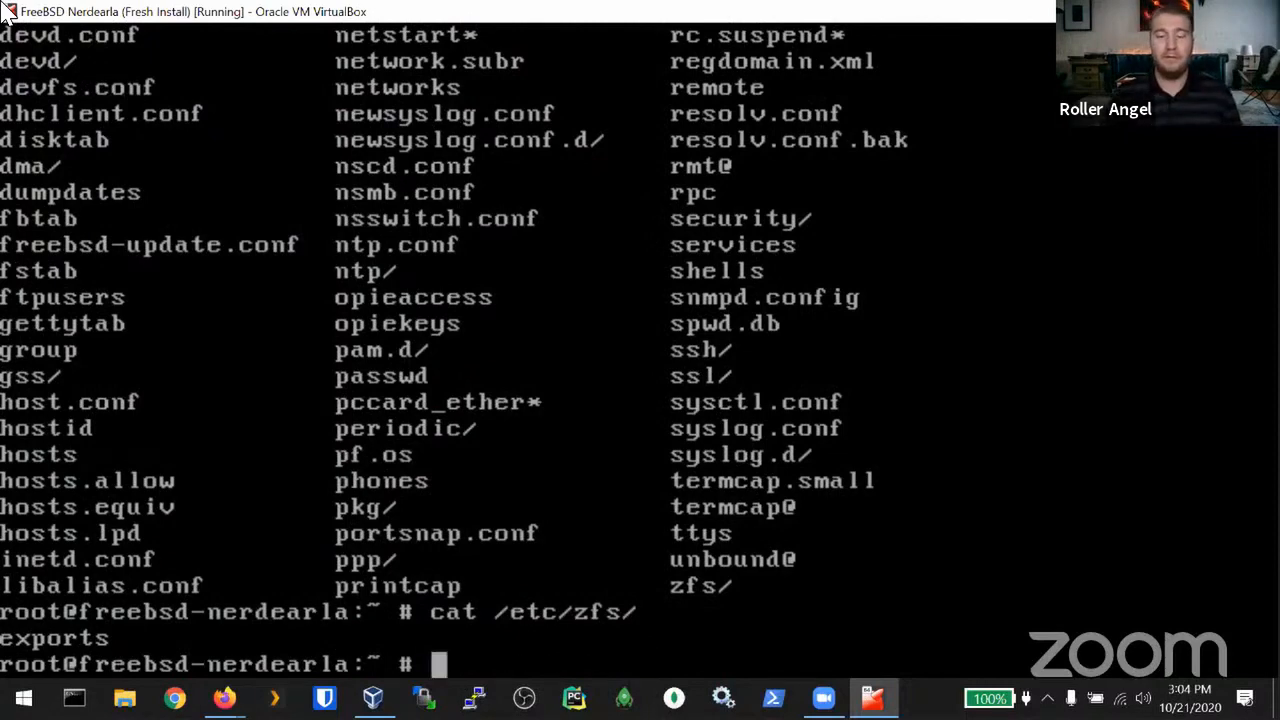
key(ctrl+l)
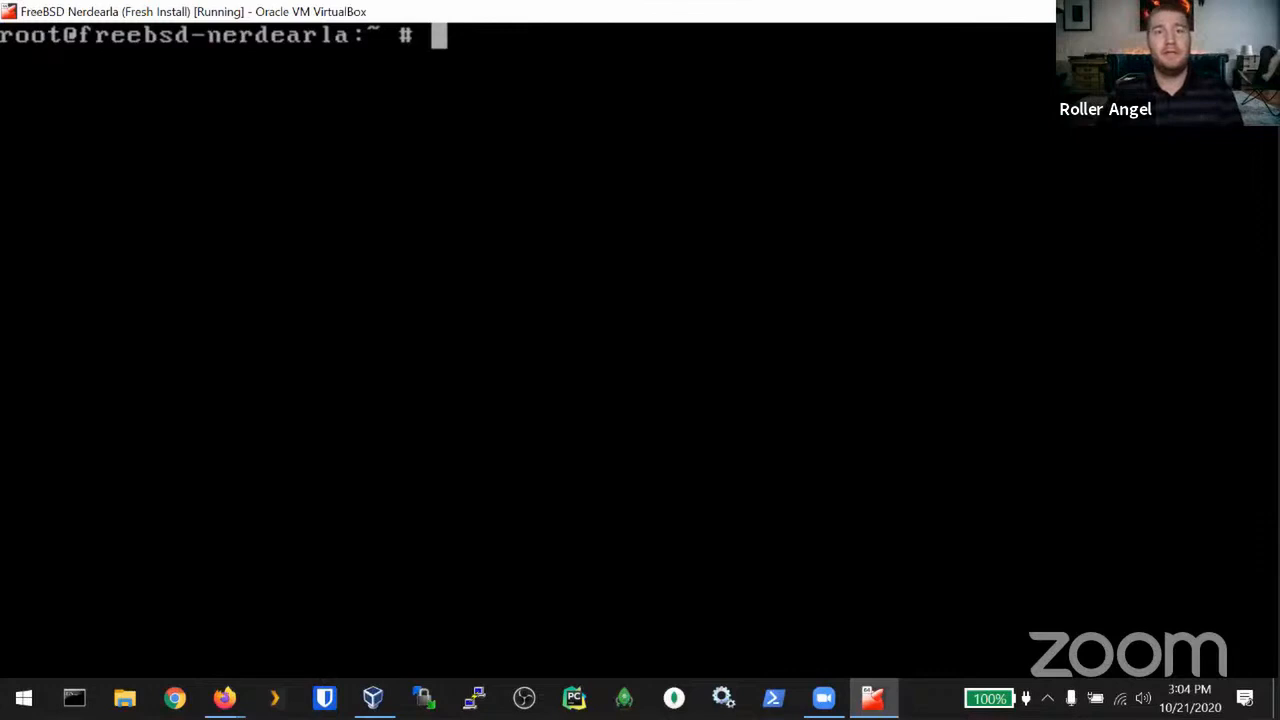
Step: Launch X with startx, then switch back to the text console showing the X log
click(12, 12)
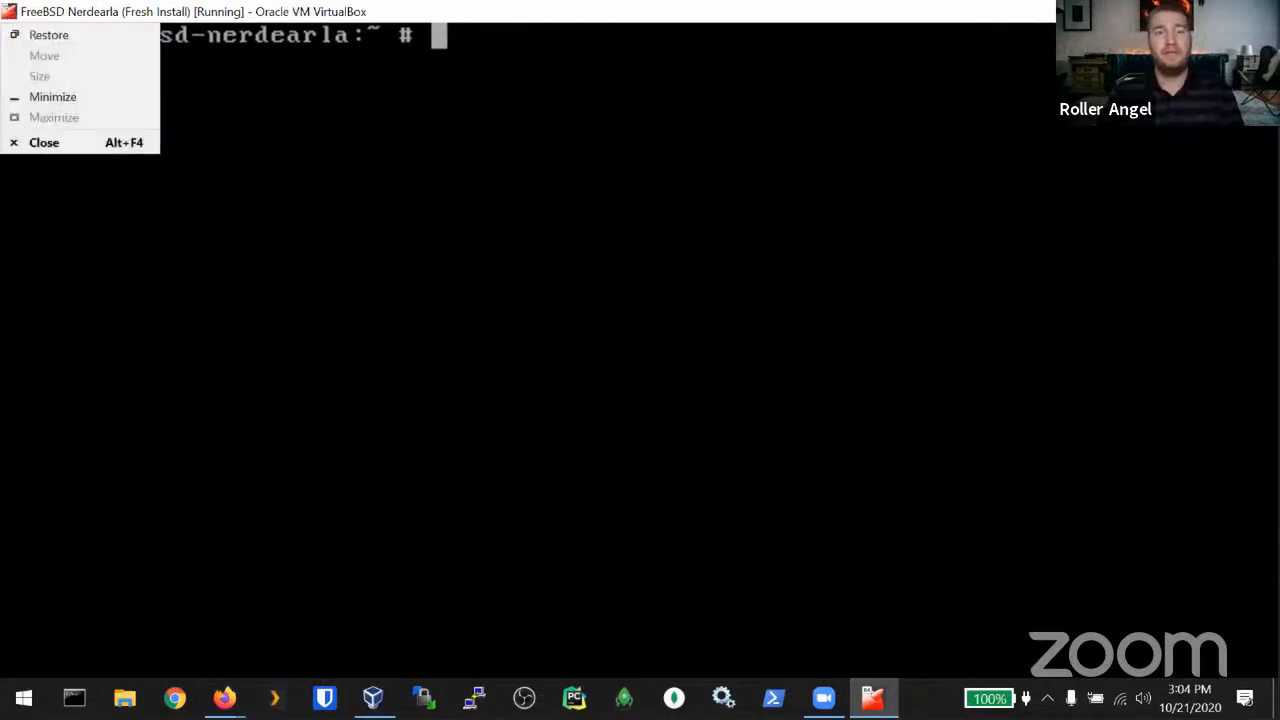
click(745, 350)
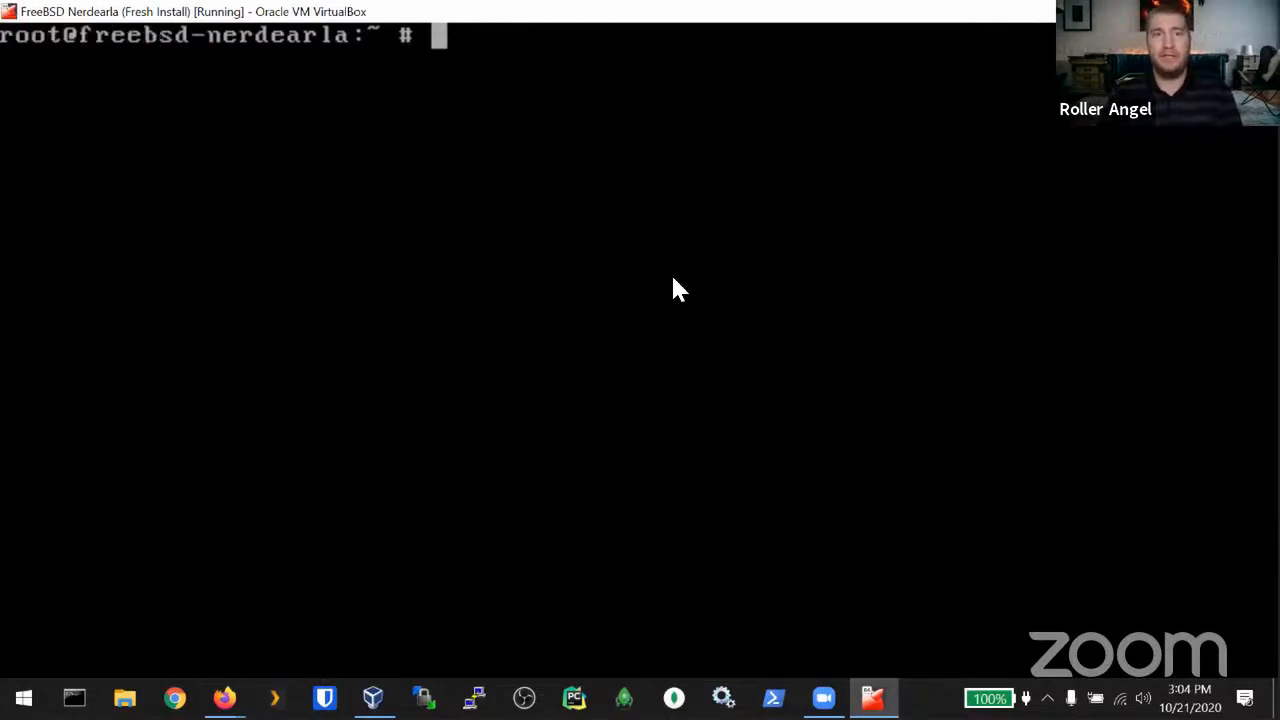
text(tart)
key(BackSpace)
key(BackSpace)
key(BackSpace)
key(BackSpace)
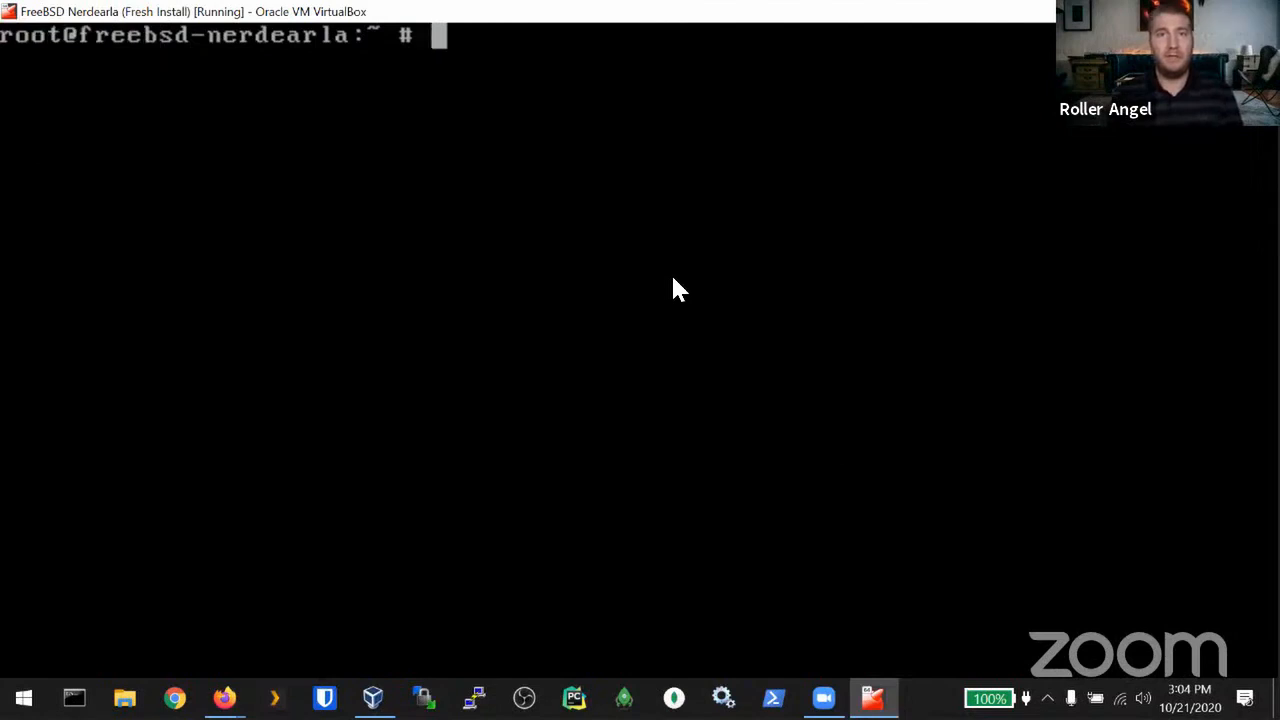
text(startx)
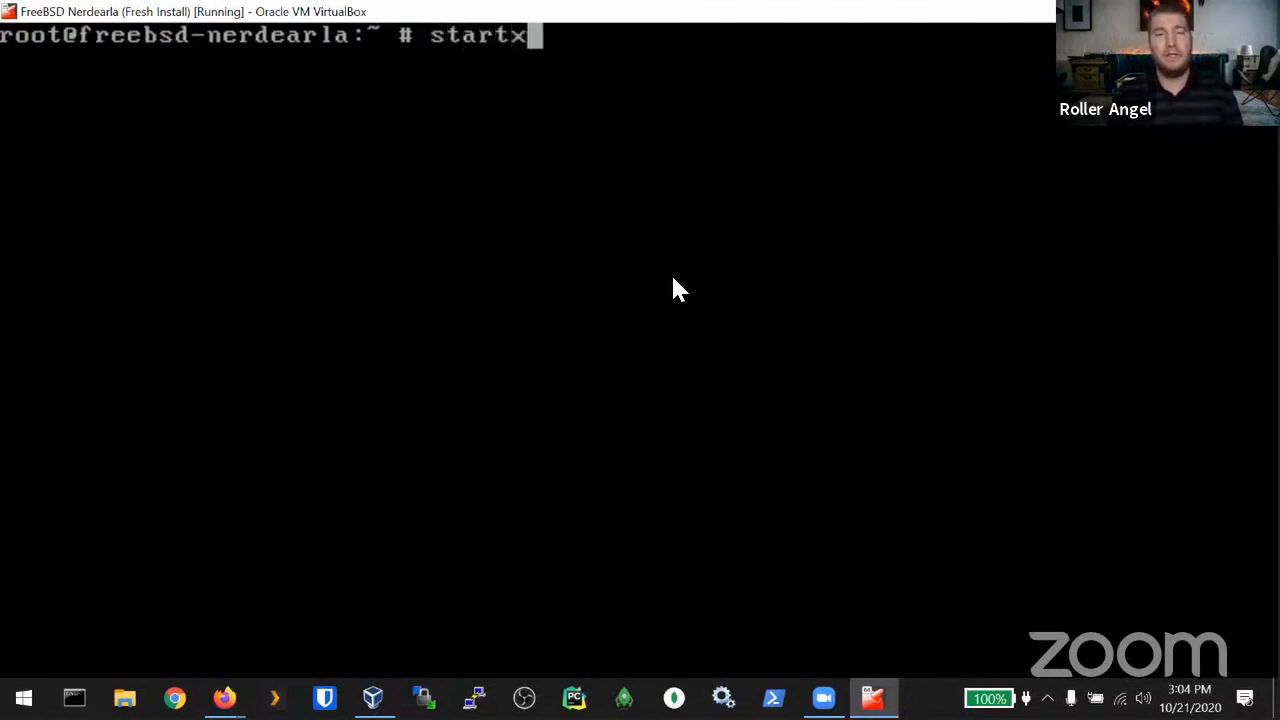
key(Return)
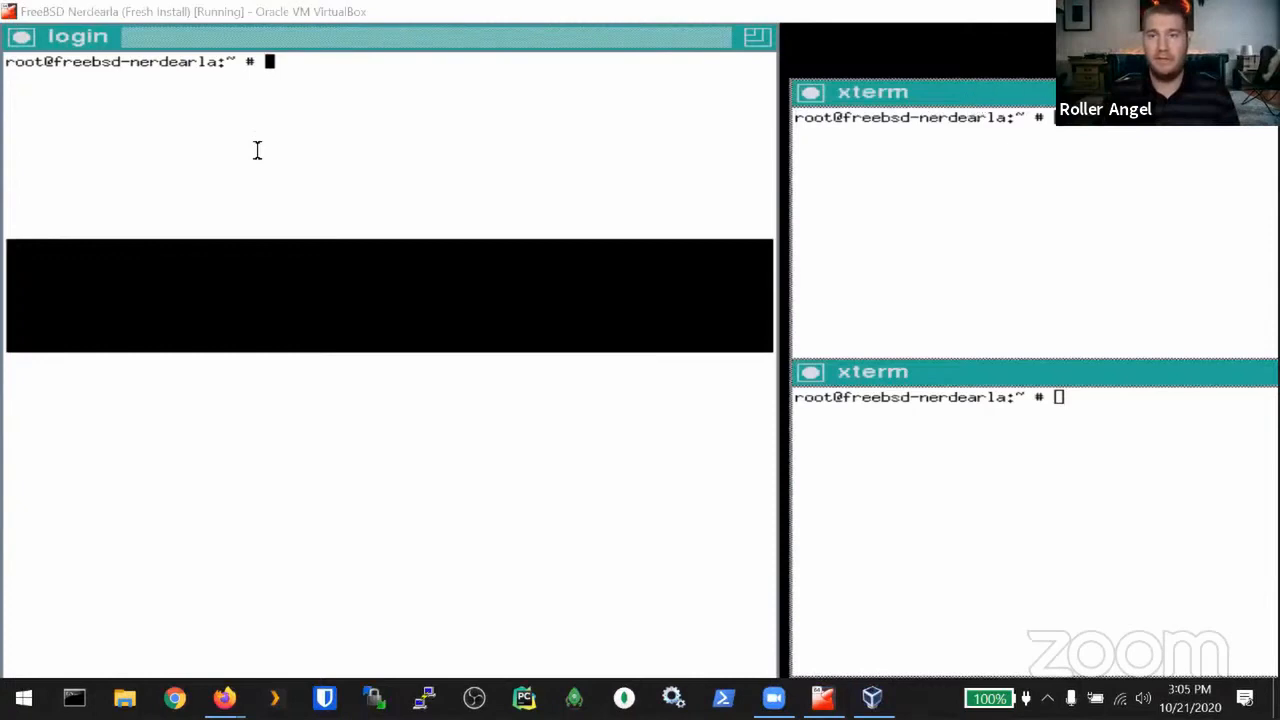
key(Return)
key(Return)
key(Return)
key(Return)
key(Return)
key(Return)
key(Return)
key(Return)
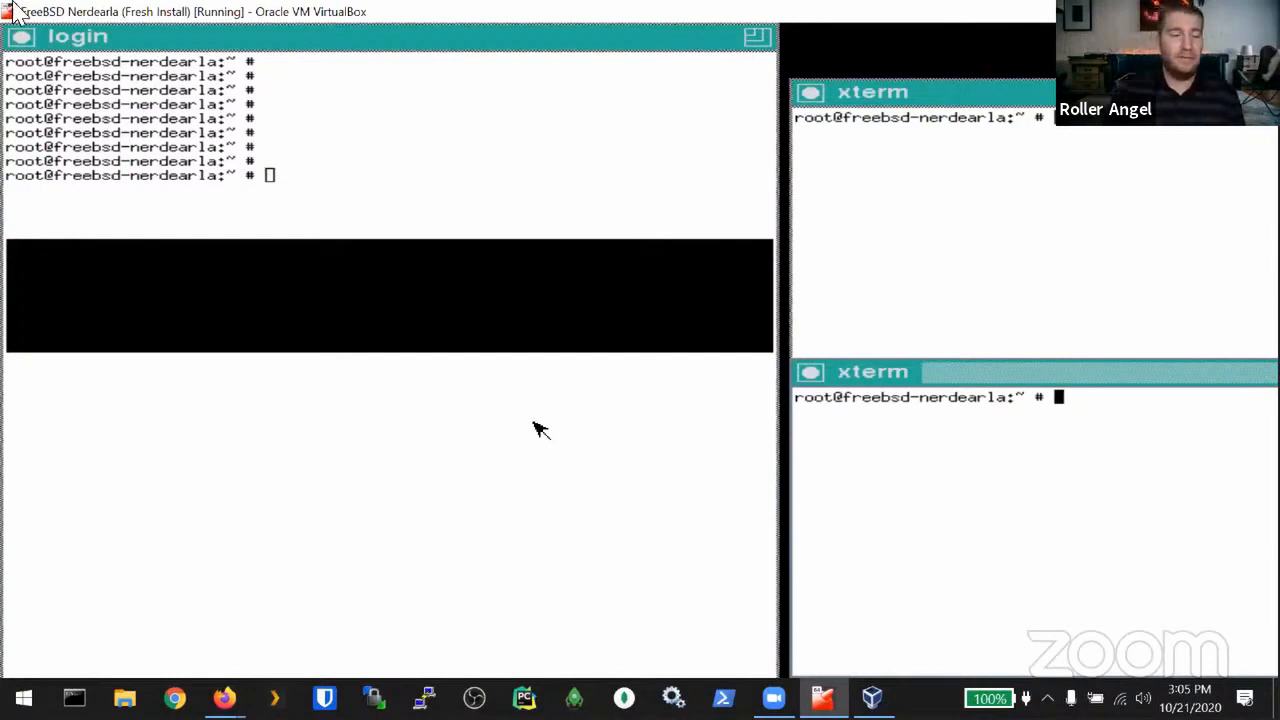
key(ctrl+alt+F1)
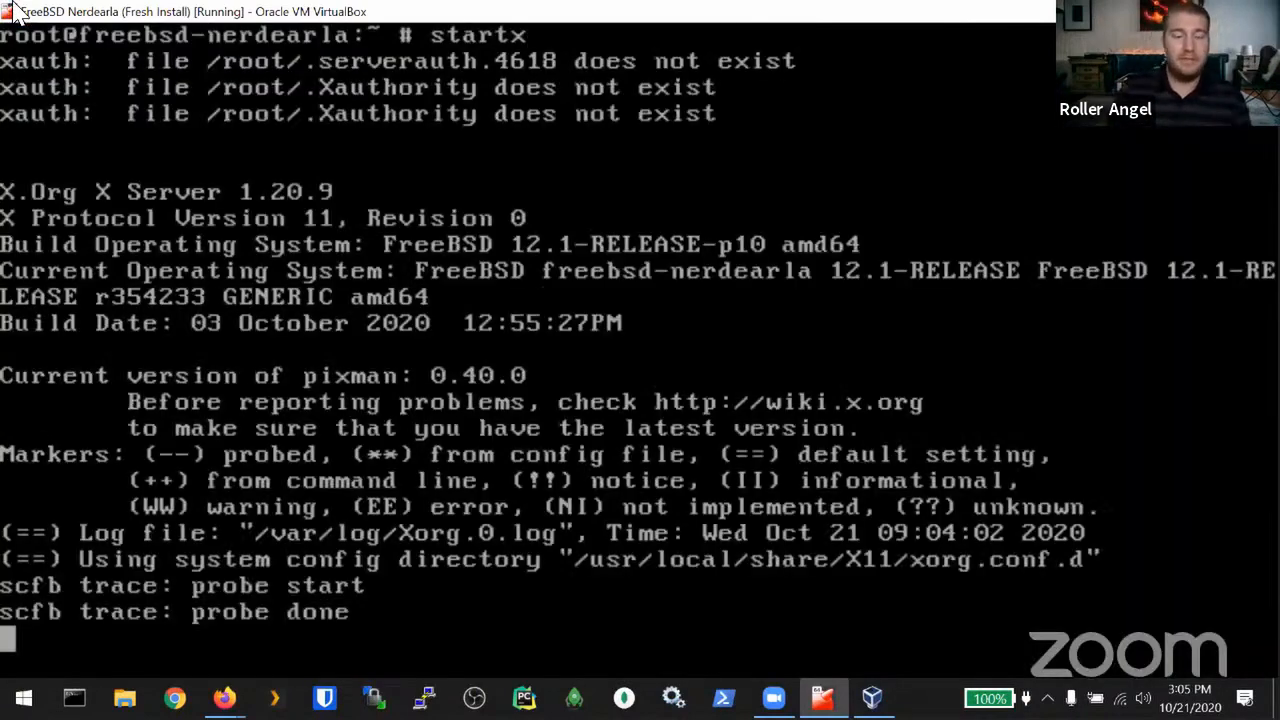
Step: Kill X with Ctrl+C, cycle virtual consoles back to ttyv0, and log root out
key(ctrl+c)
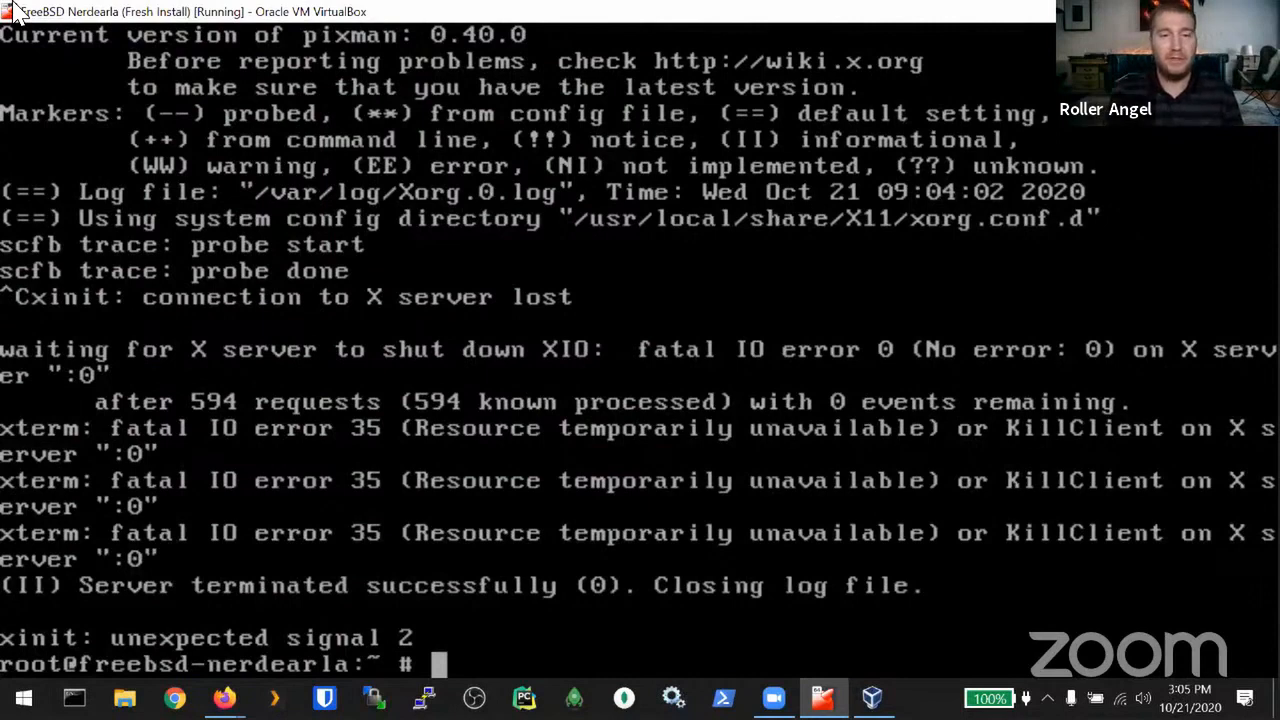
key(alt+F2)
key(alt+F3)
key(alt+F4)
key(alt+F5)
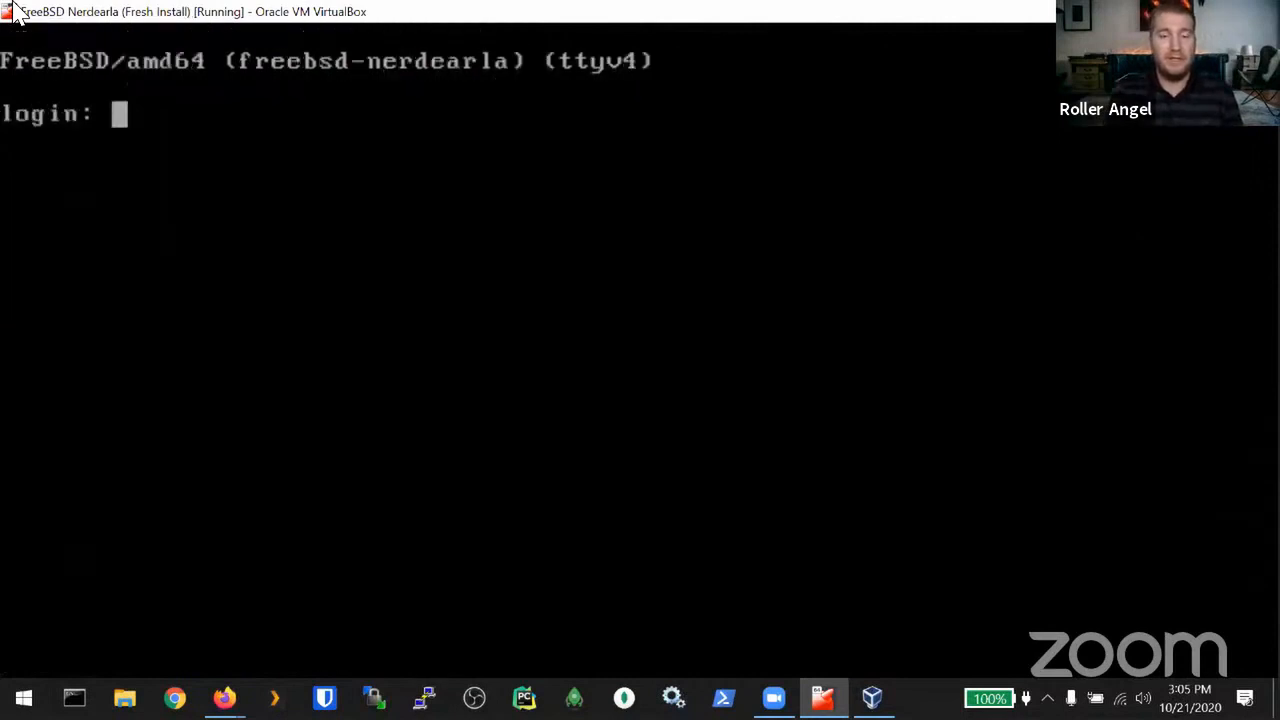
key(alt+F6)
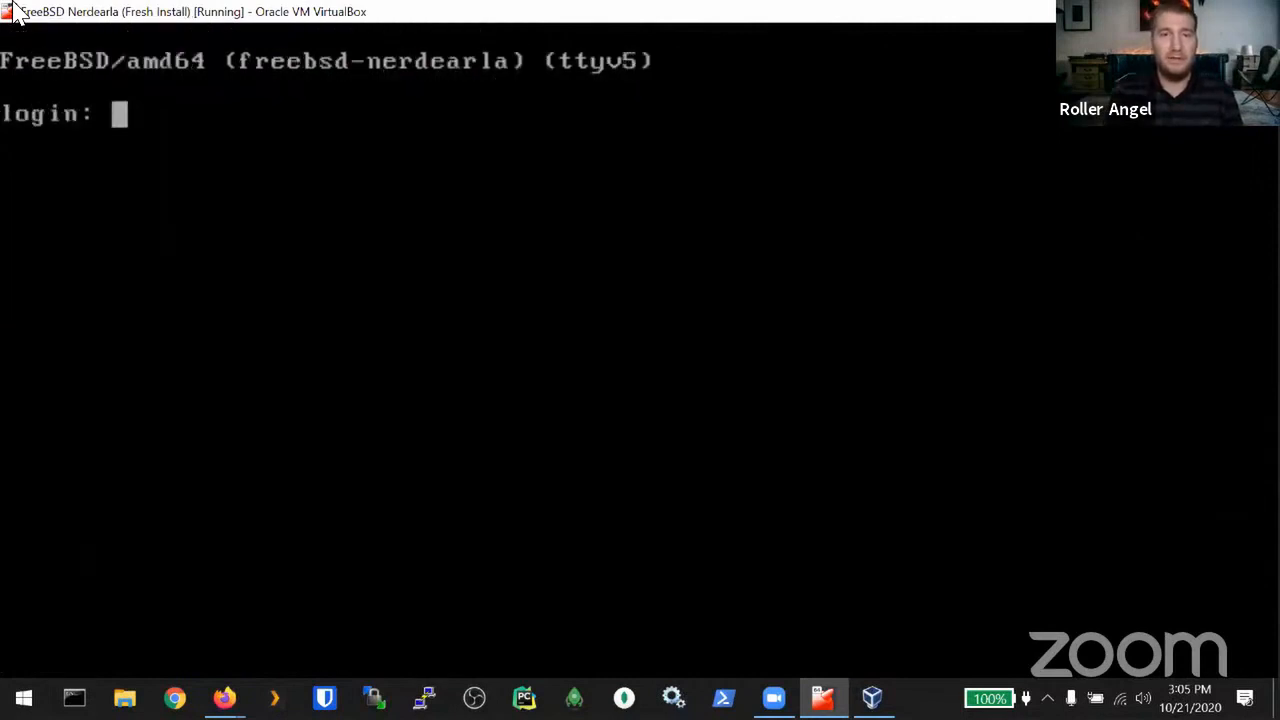
key(alt+F4)
key(alt+F2)
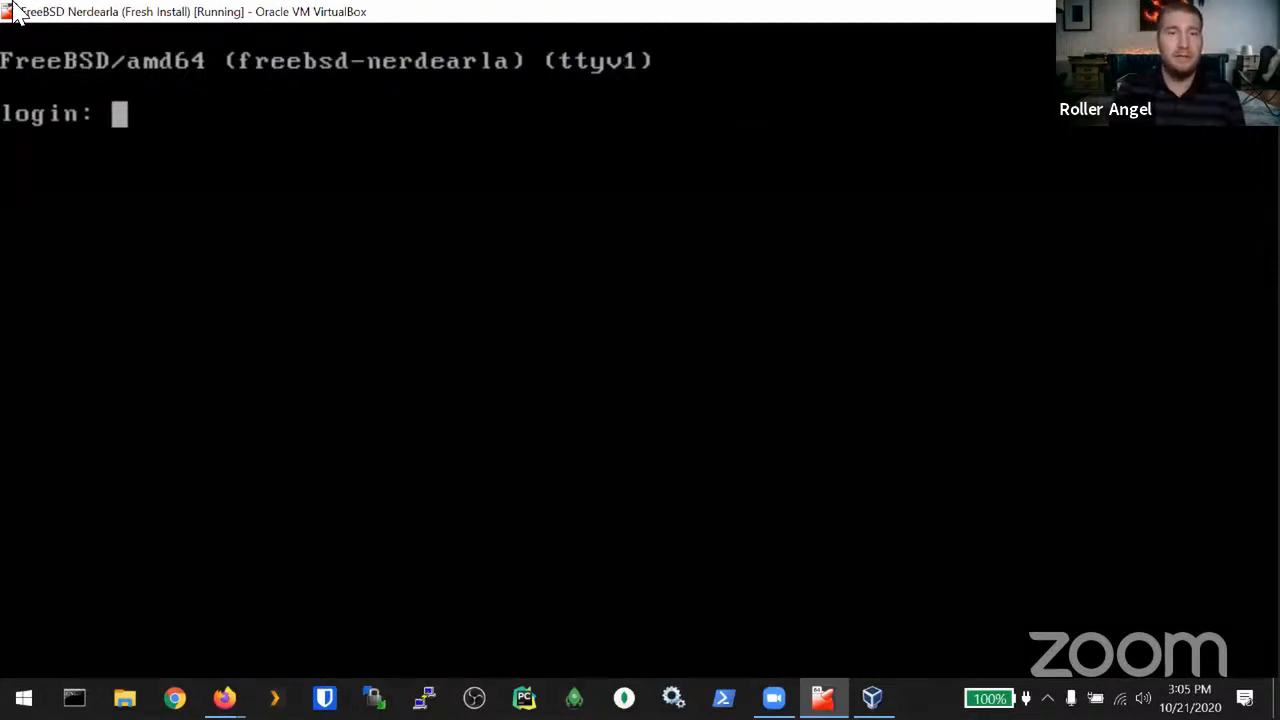
key(alt+F1)
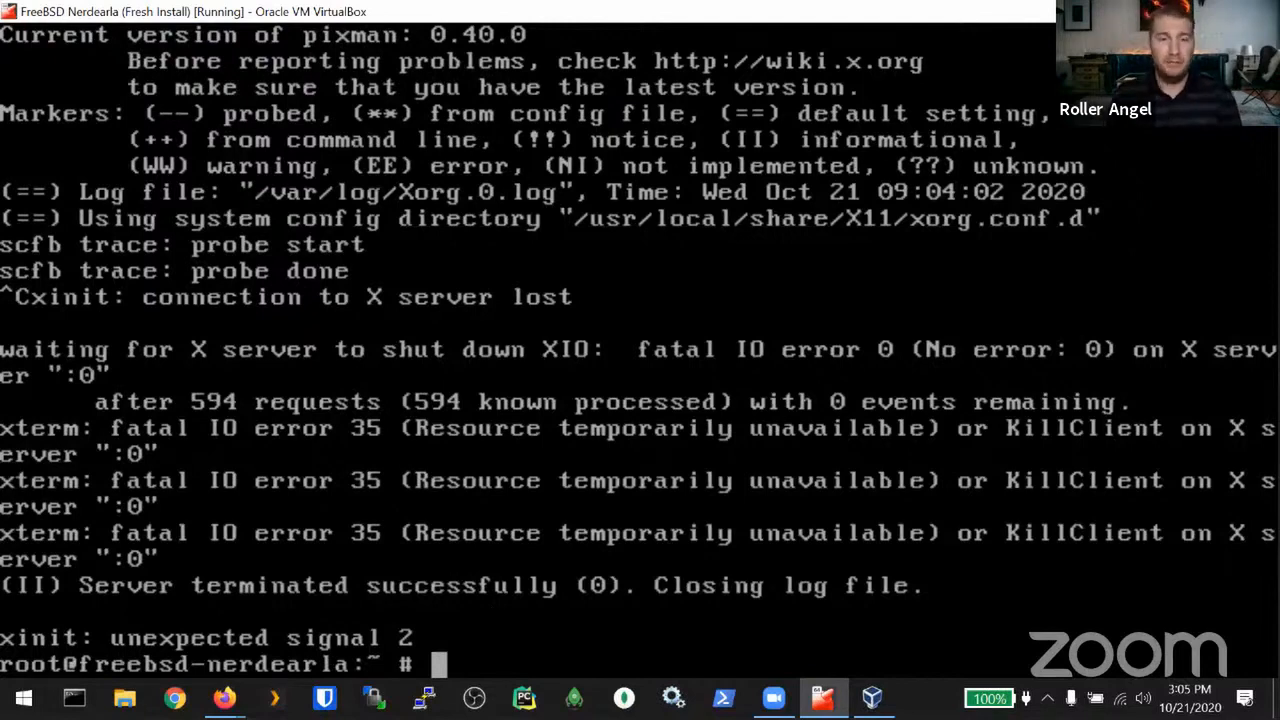
key(ctrl+d)
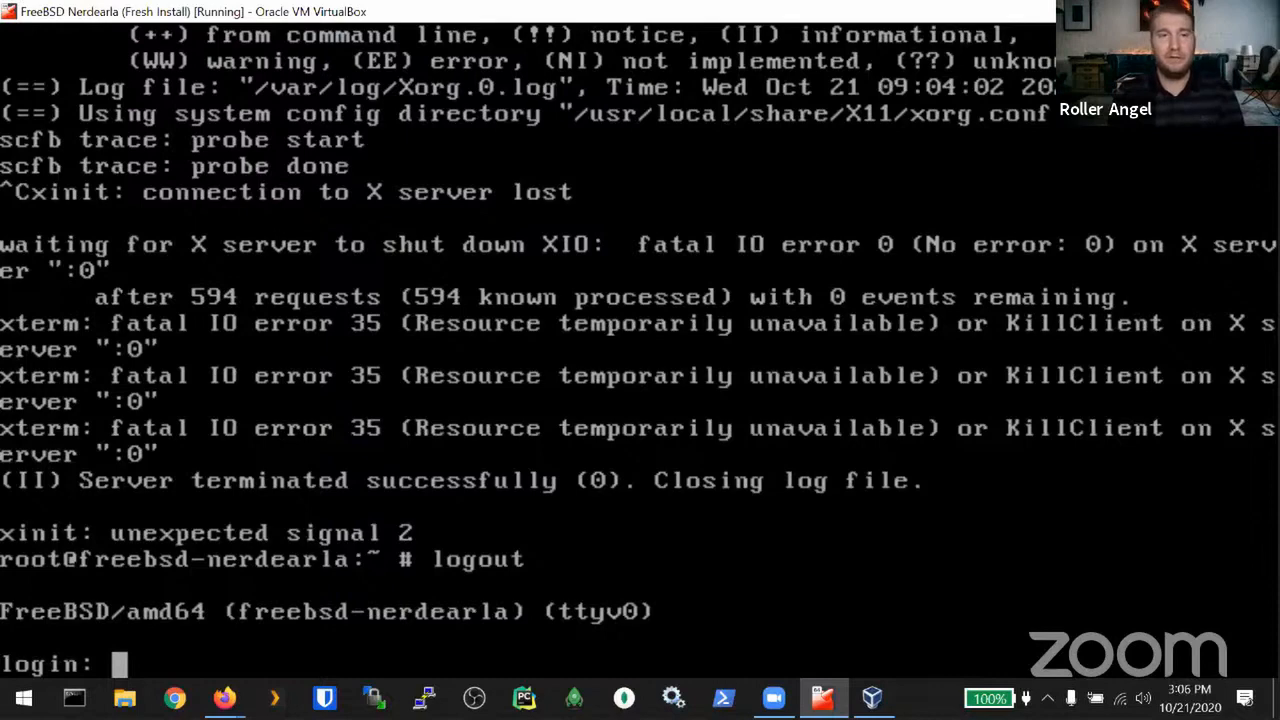
Step: Log in as root, discard a typed reboot command, and log back out
text(root)
key(Return)
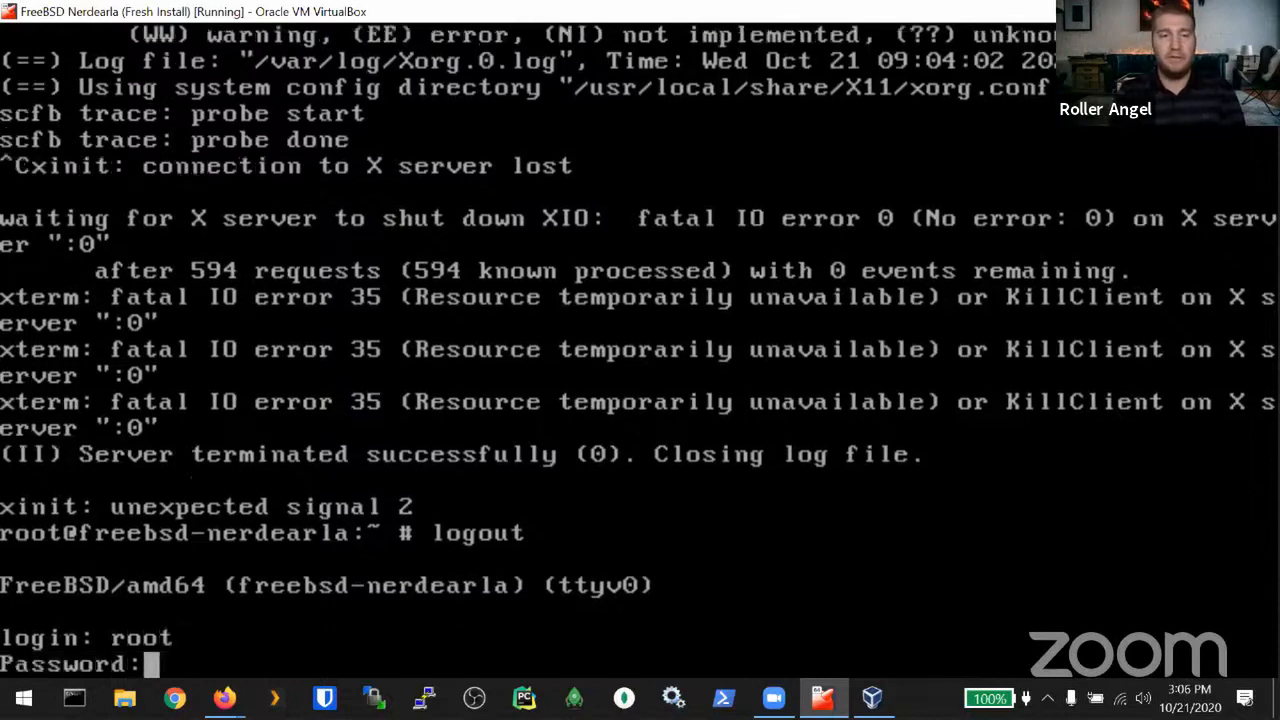
key(Return)
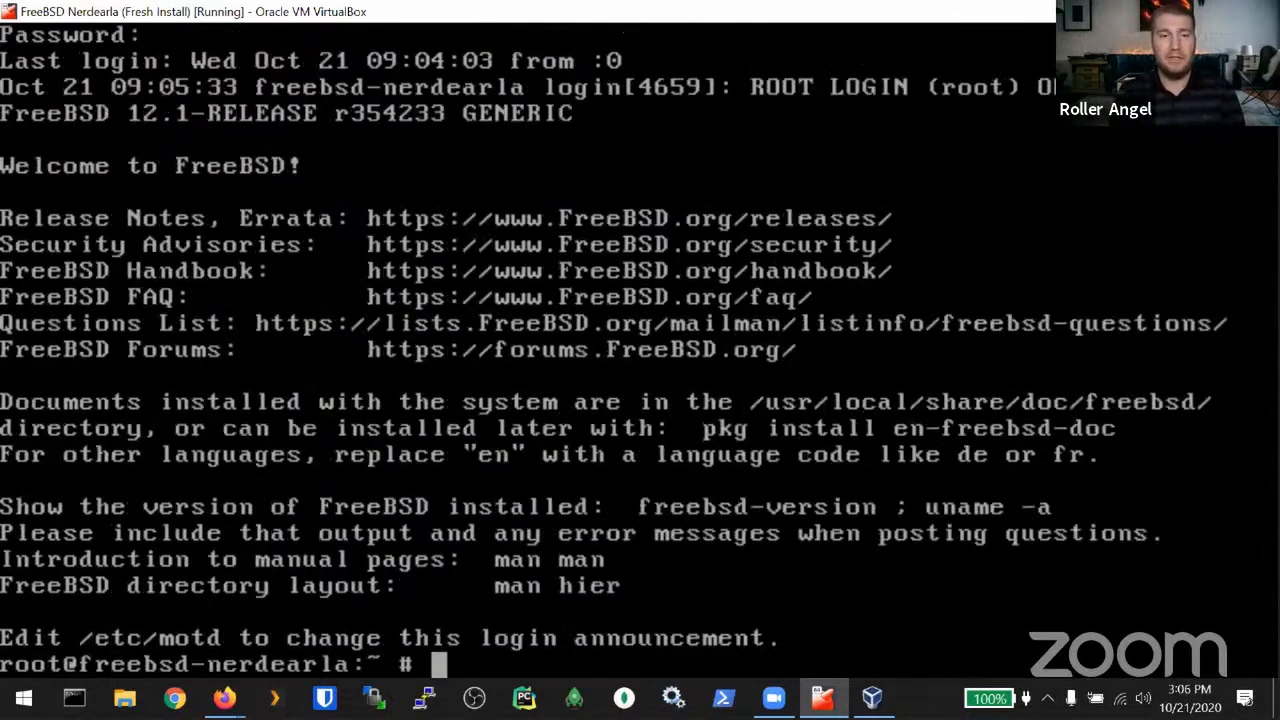
text(reboot)
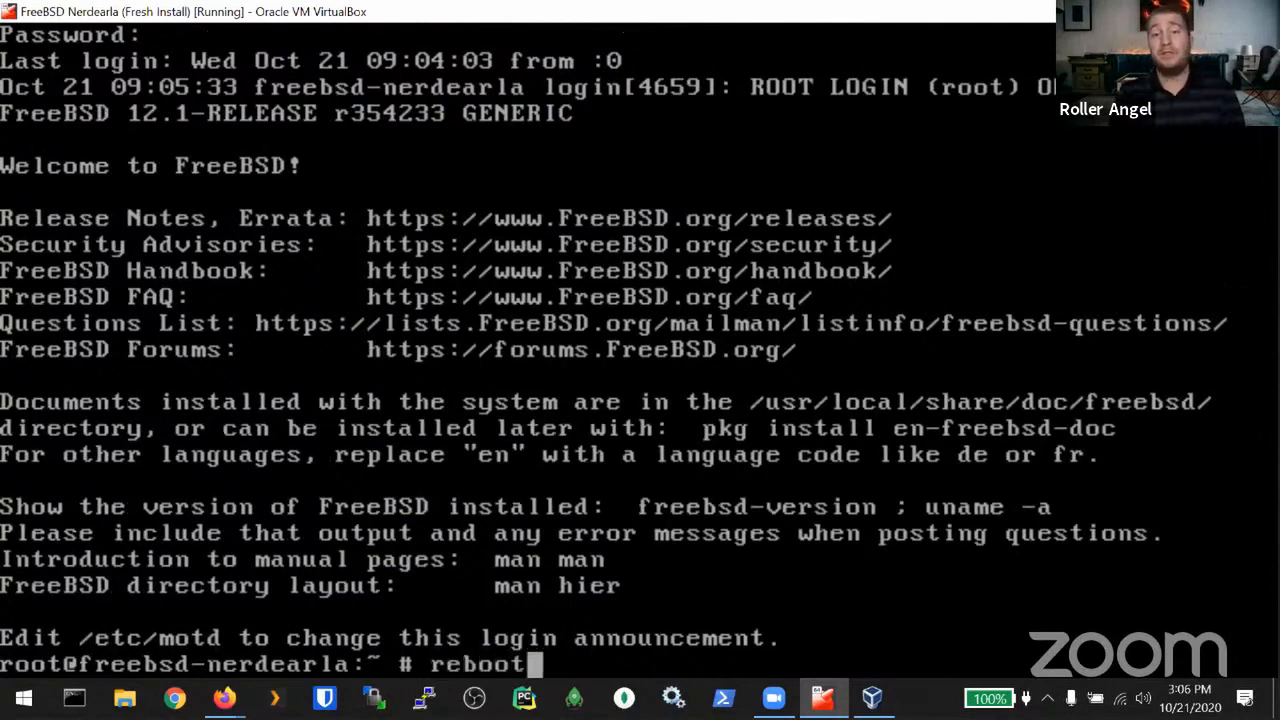
key(BackSpace)
key(BackSpace)
key(BackSpace)
key(BackSpace)
key(BackSpace)
key(BackSpace)
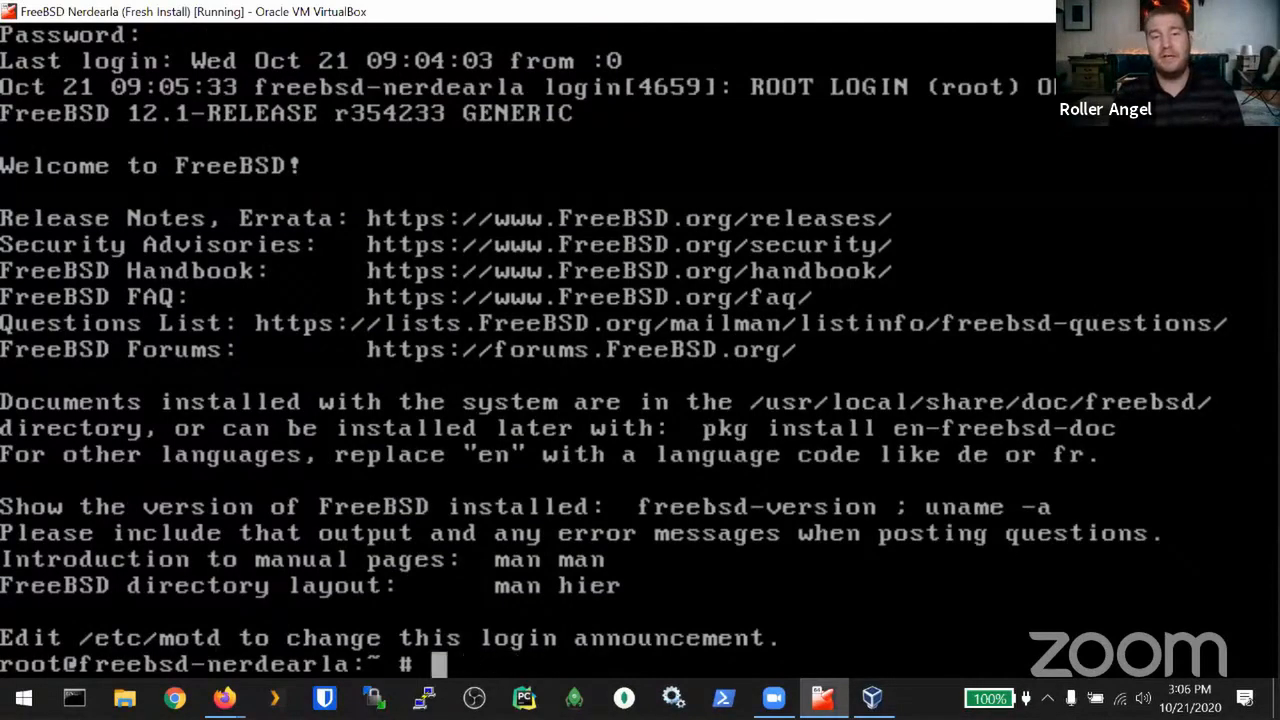
key(ctrl+d)
Step: Log in as the regular user and run reboot, which is refused as not permitted
text(roller)
key(Return)
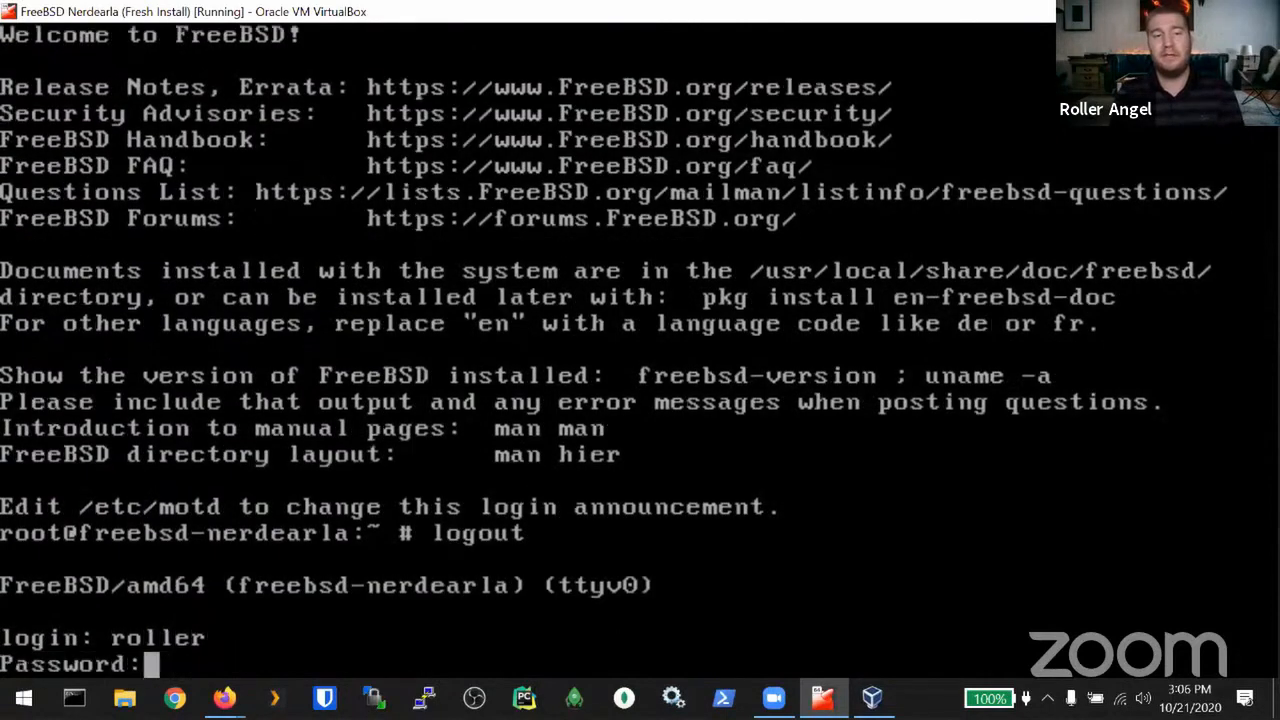
key(Return)
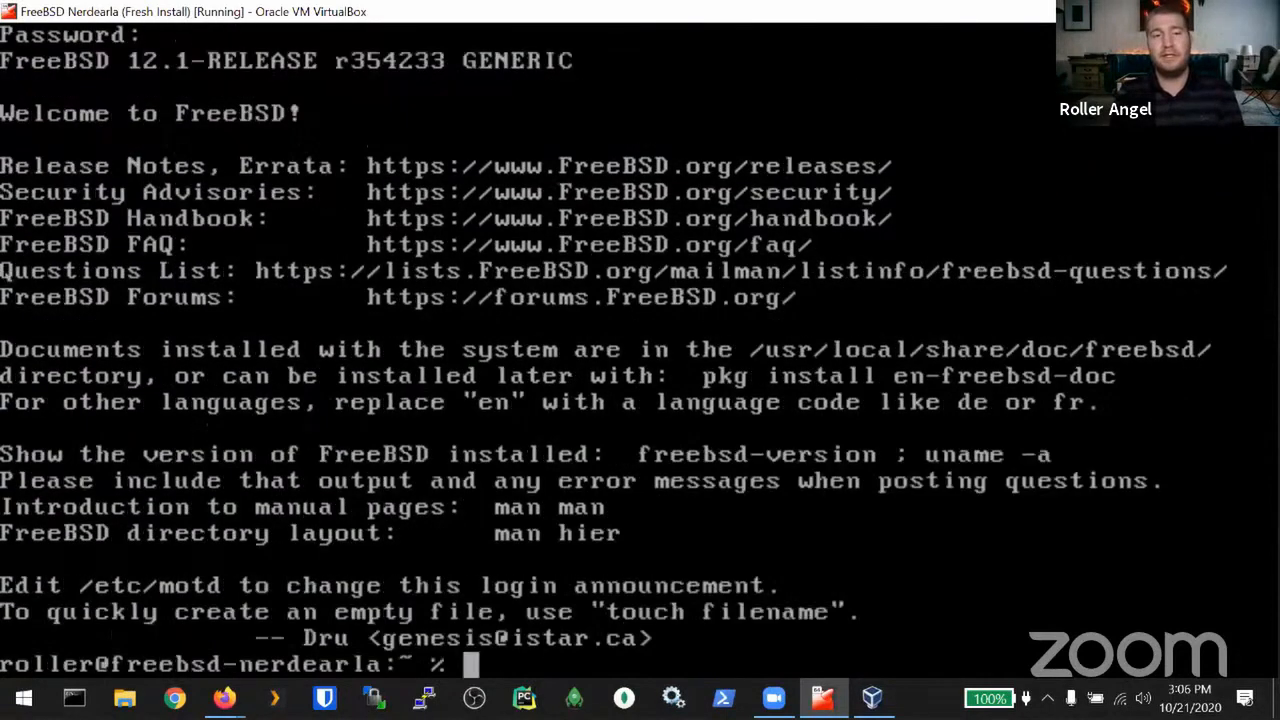
text(reboot)
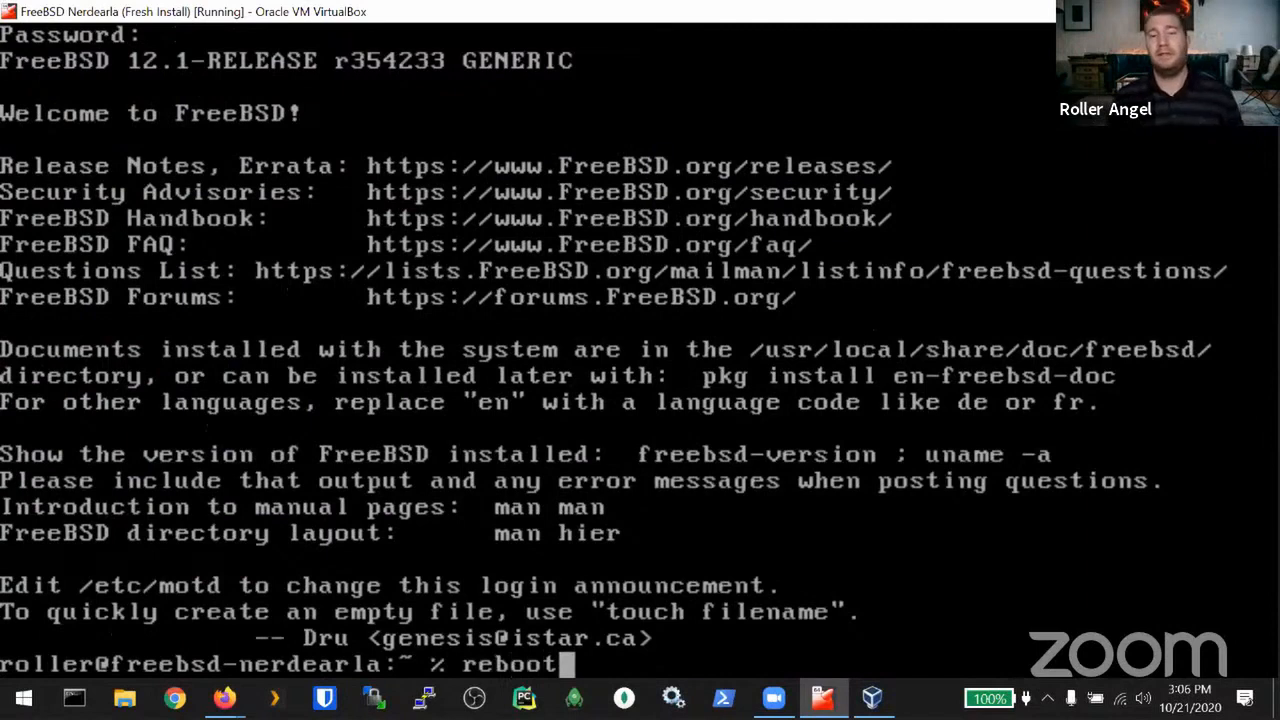
key(Return)
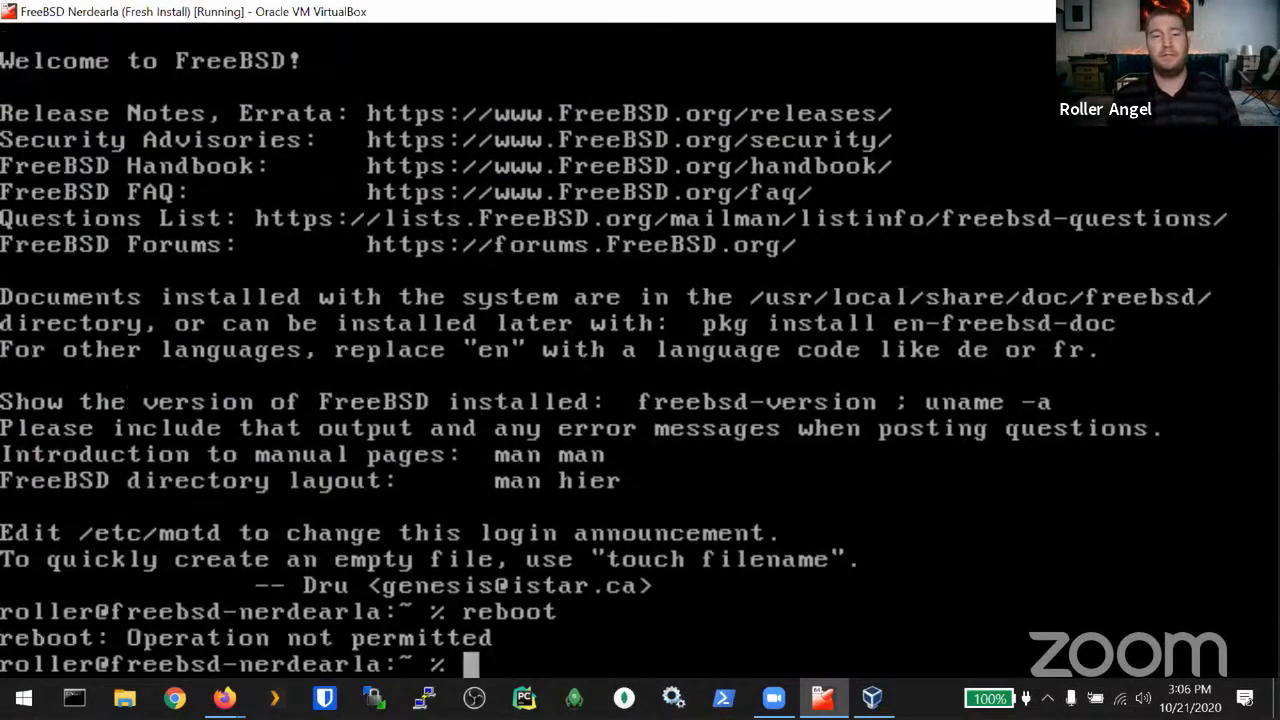
Step: Try restarting the guest with init 6 instead of the recalled reboot command
key(Up)
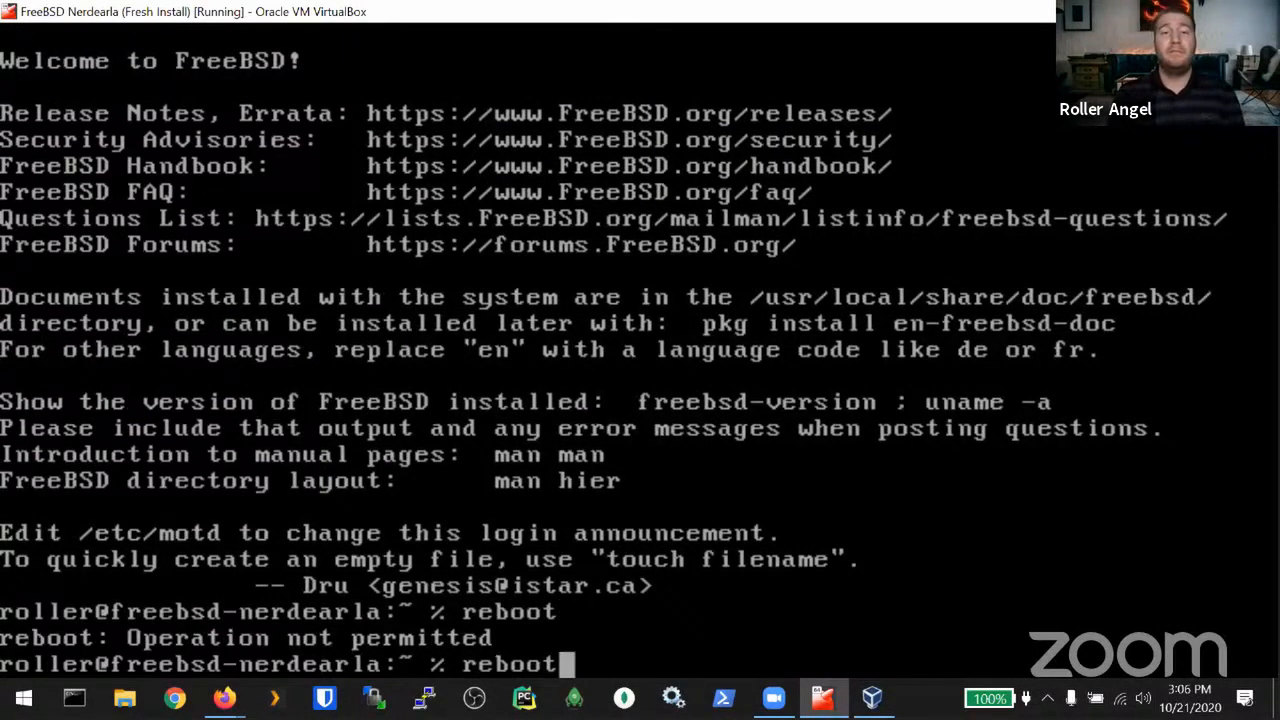
key(BackSpace)
key(BackSpace)
key(BackSpace)
key(BackSpace)
key(BackSpace)
key(BackSpace)
text(shutdown)
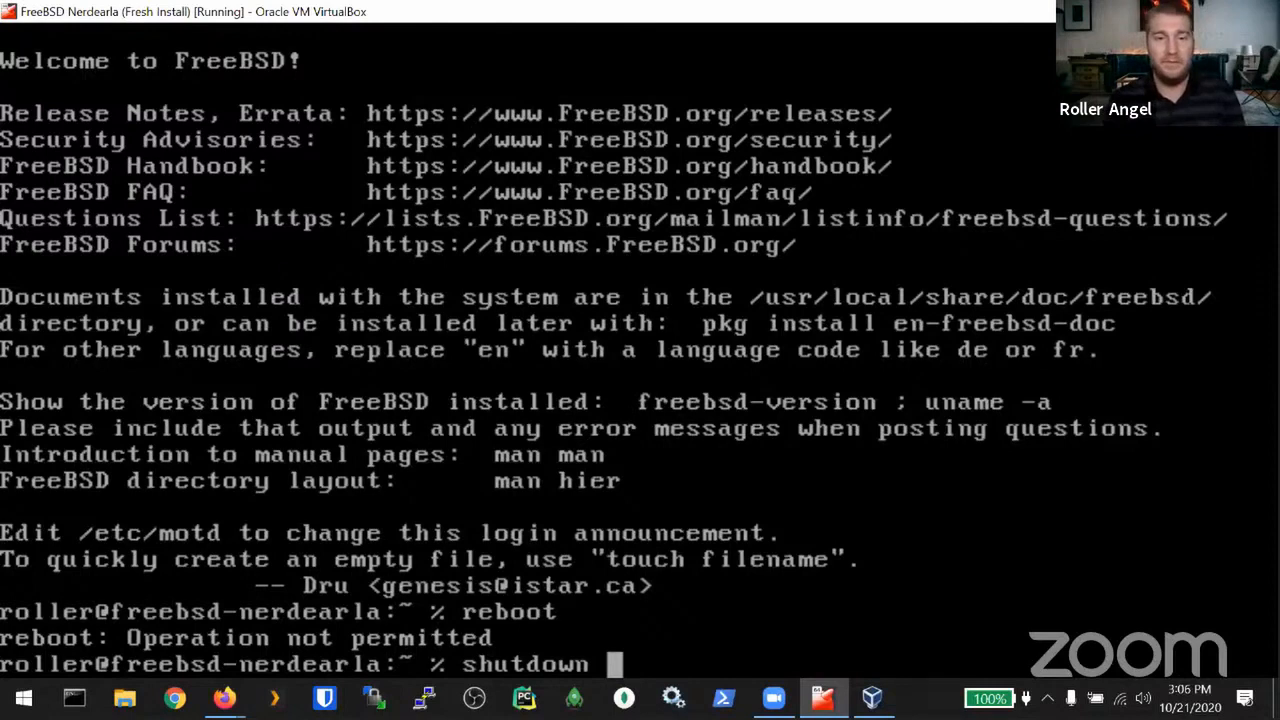
key(BackSpace)
key(BackSpace)
key(BackSpace)
key(BackSpace)
key(BackSpace)
key(BackSpace)
key(BackSpace)
key(BackSpace)
key(BackSpace)
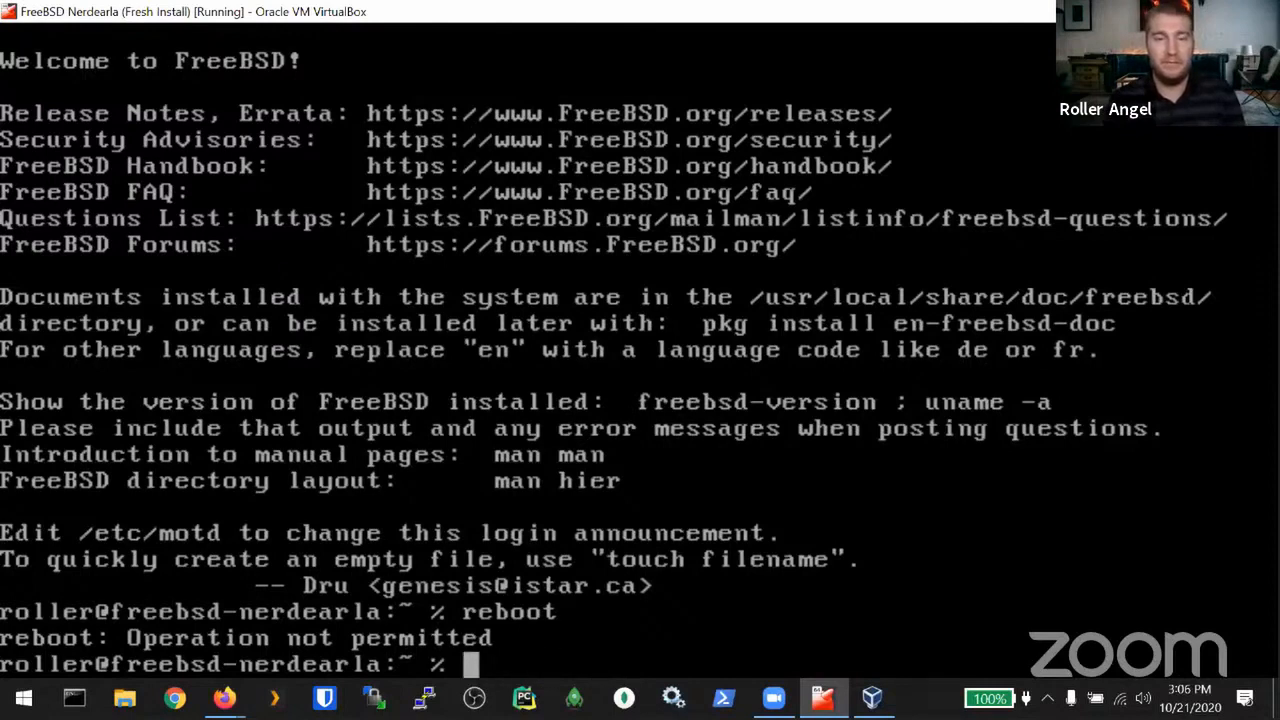
text(init 6)
key(Return)
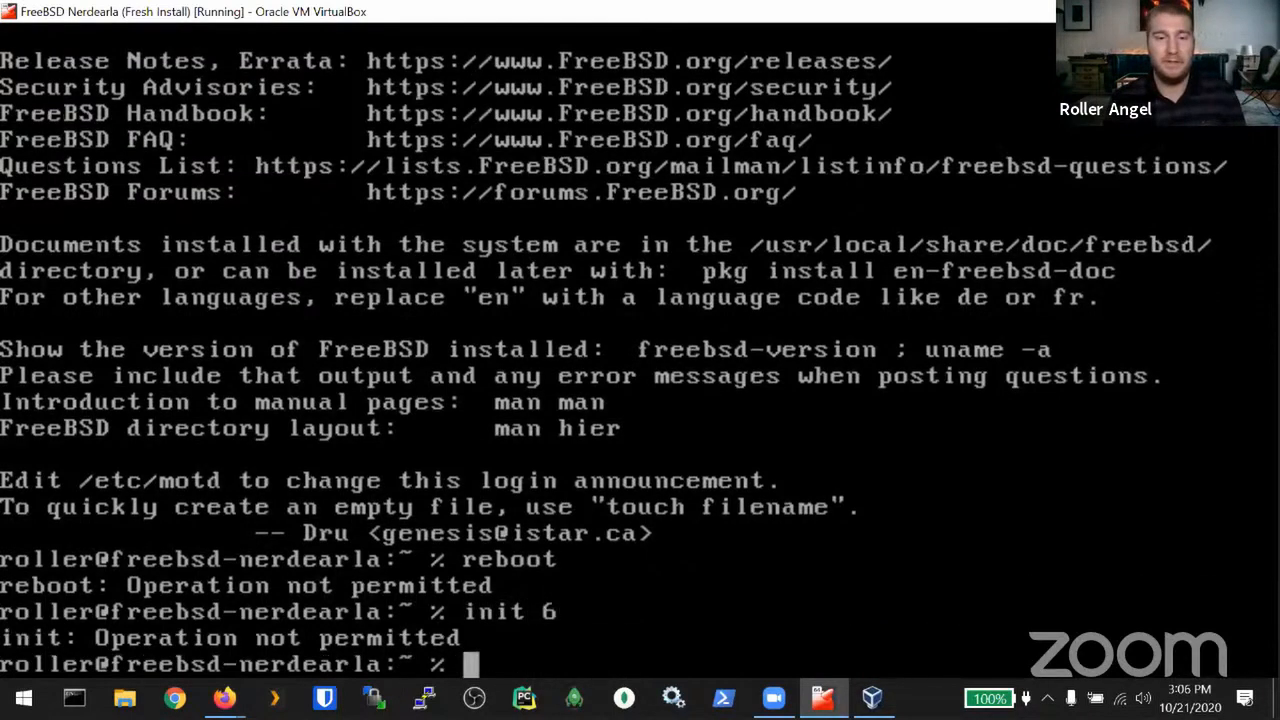
Step: Read the shutdown manual page, quit it, and type shutdown -r now at the prompt
text(man )
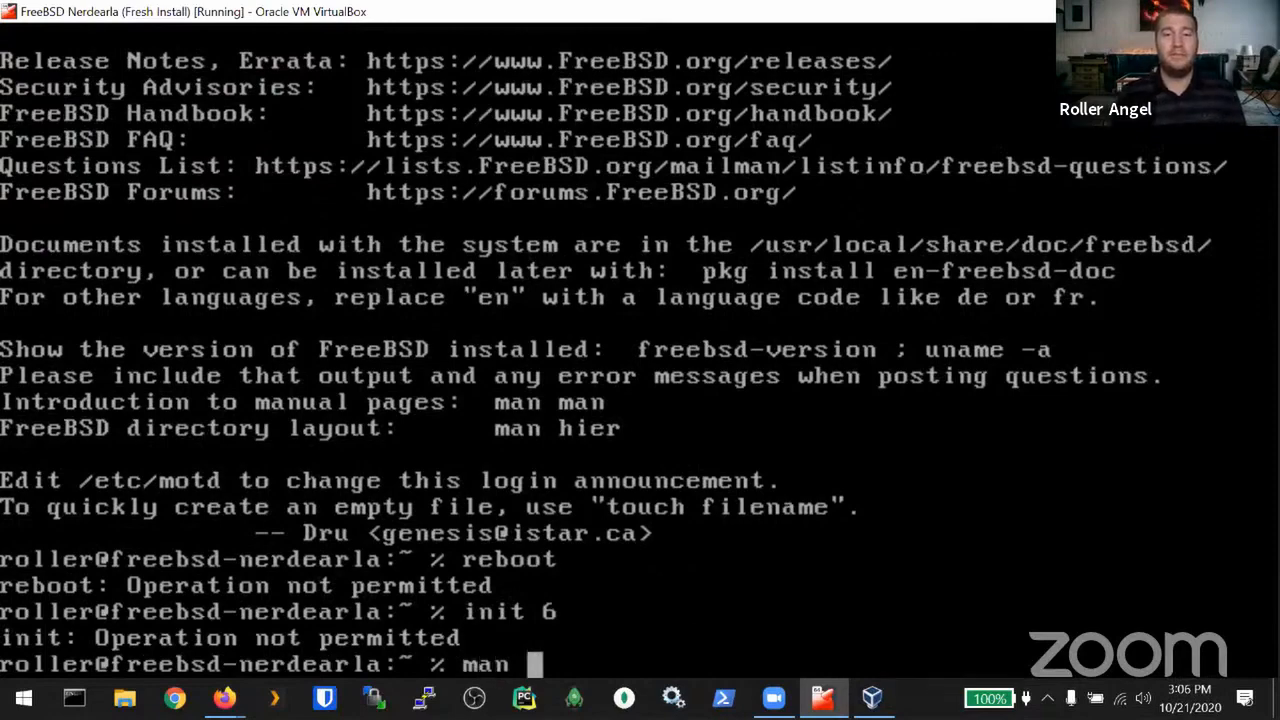
text(shutdown)
key(Return)
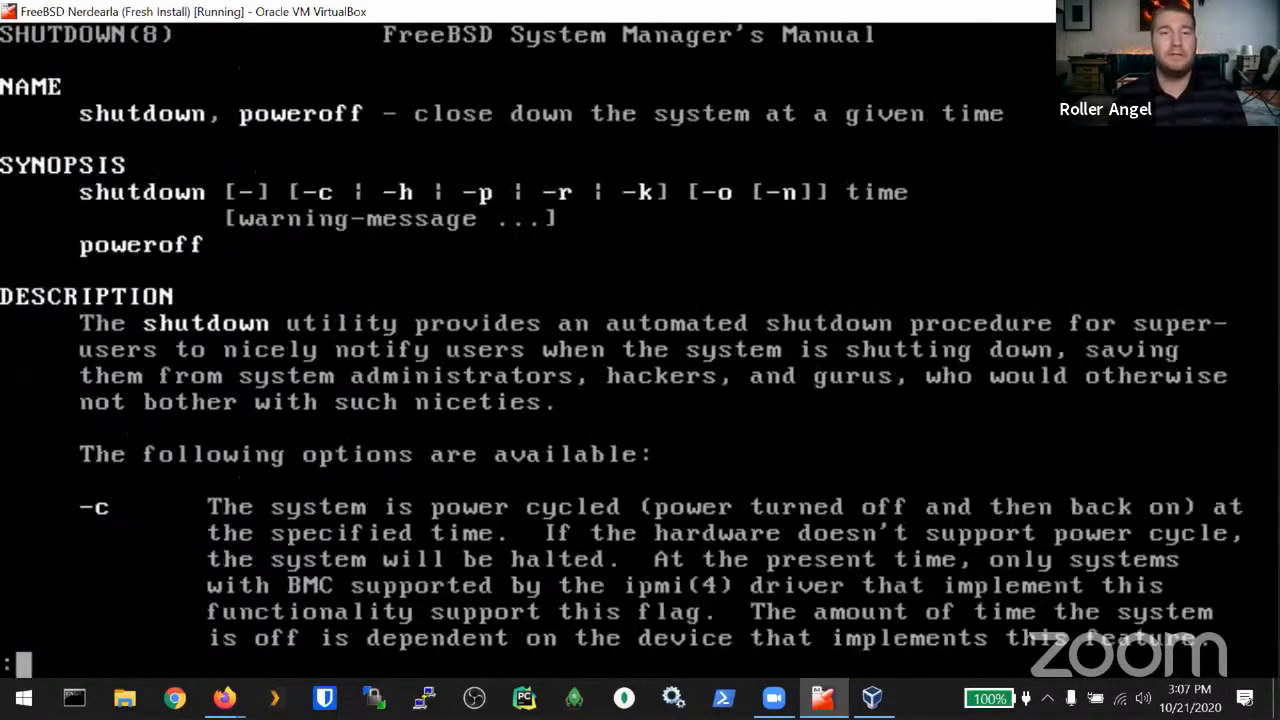
key(Down)
key(Down)
key(Down)
key(Down)
key(Down)
key(Down)
key(Down)
key(Down)
key(Down)
key(Down)
key(Down)
key(Down)
key(Down)
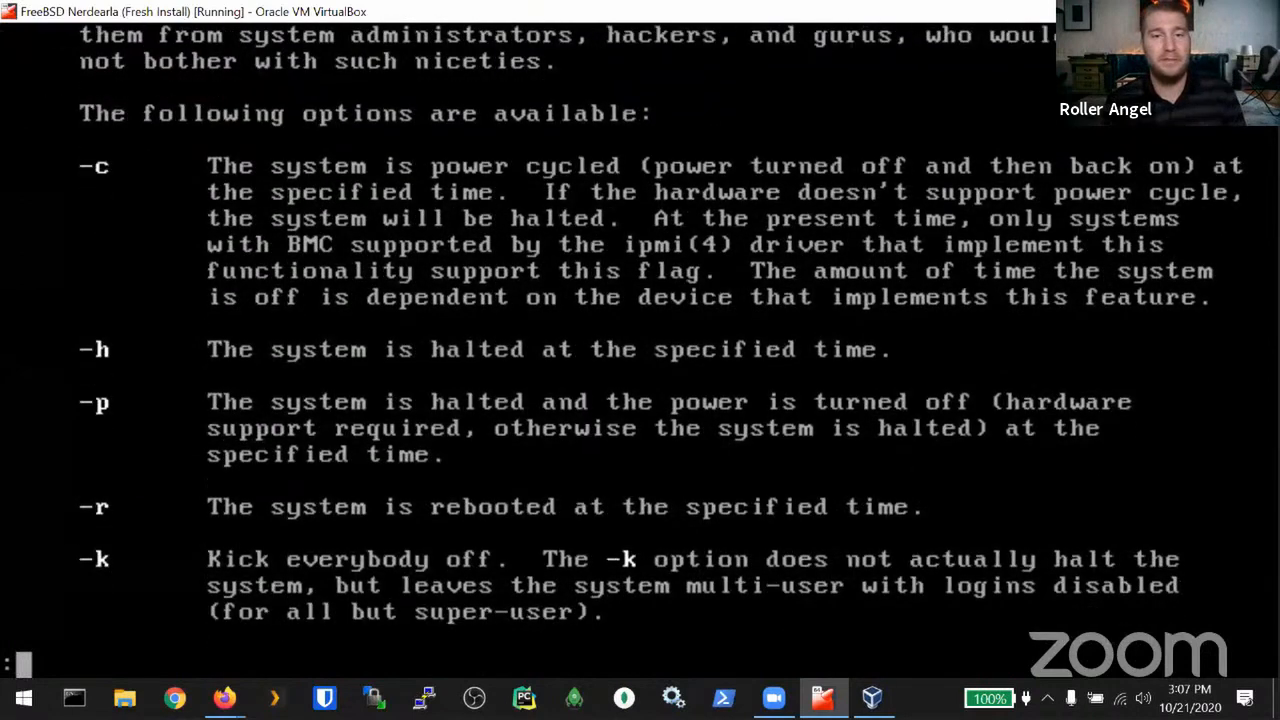
text(q)
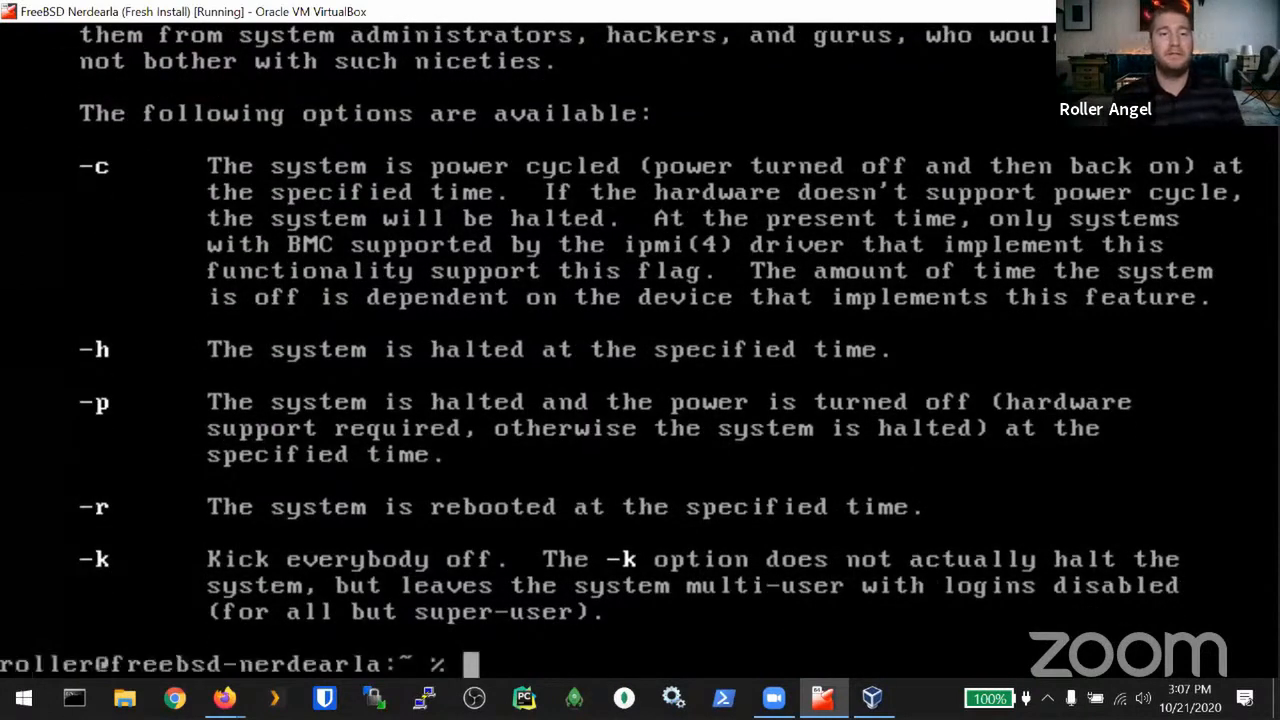
text(shutdown -)
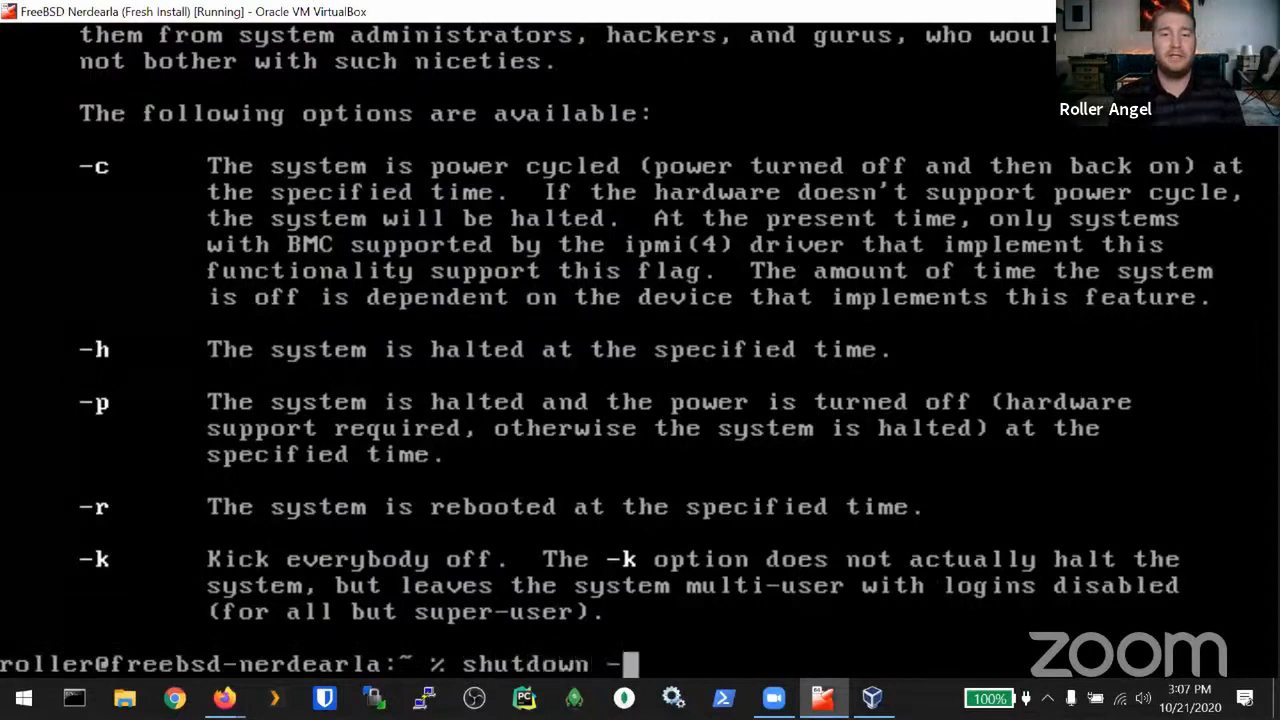
text(r now)
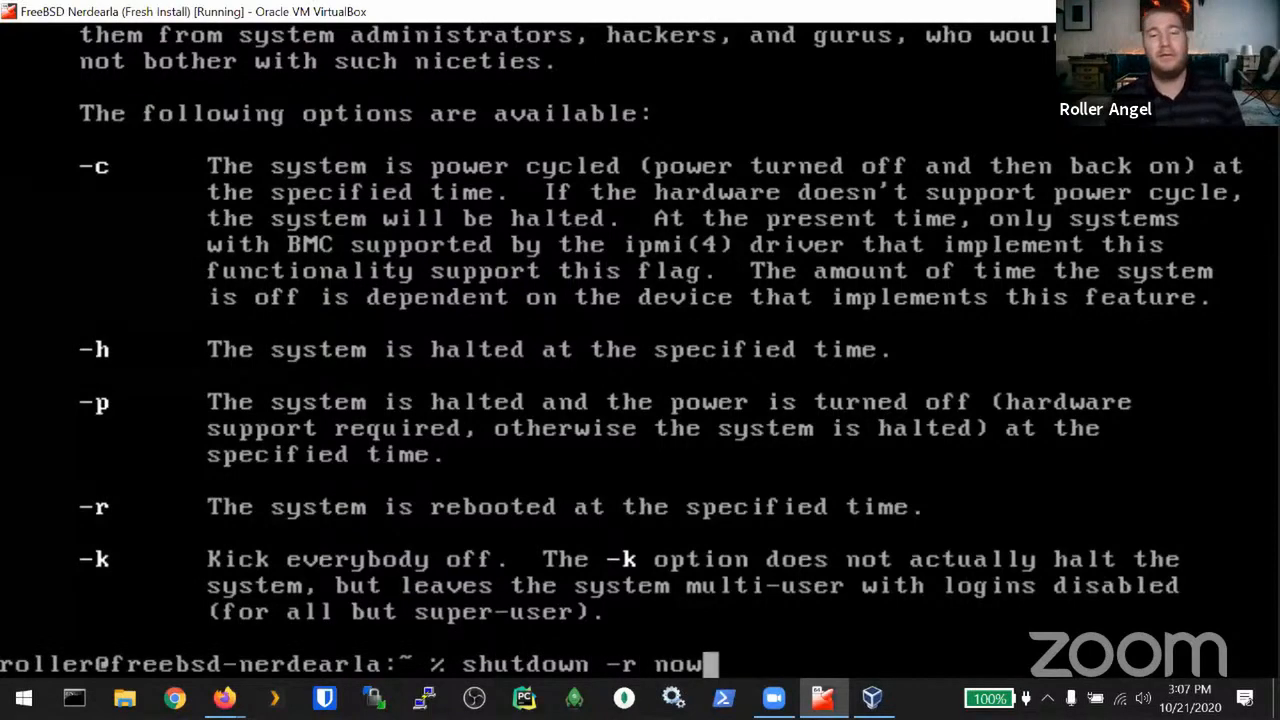
Step: Reboot with shutdown -r now, then log back in with the user's login name and password
key(Return)
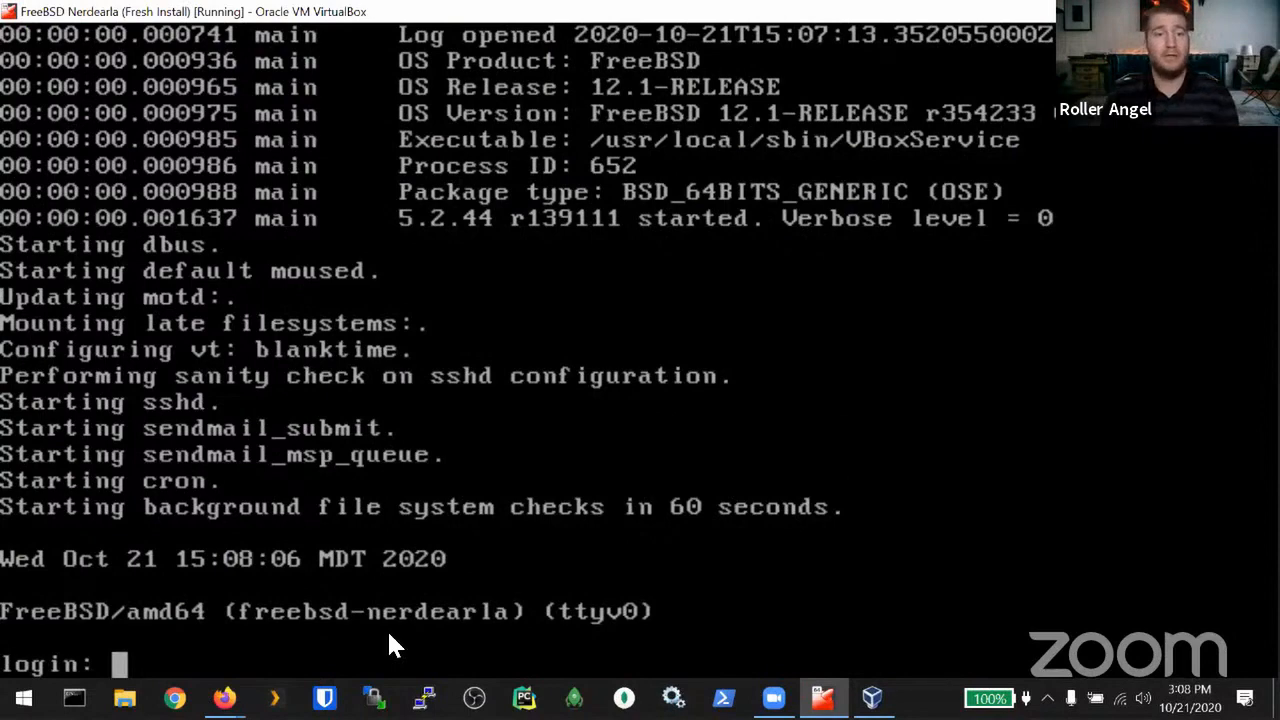
text(roller)
key(Return)
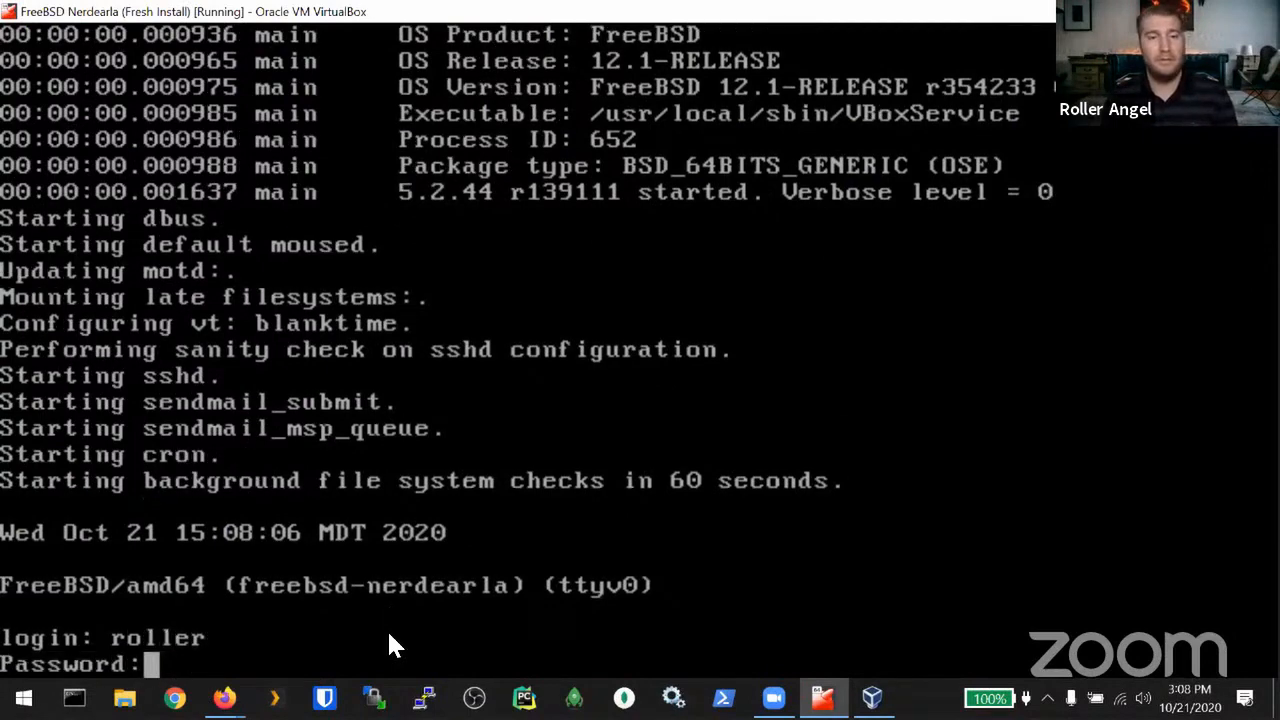
key(Return)
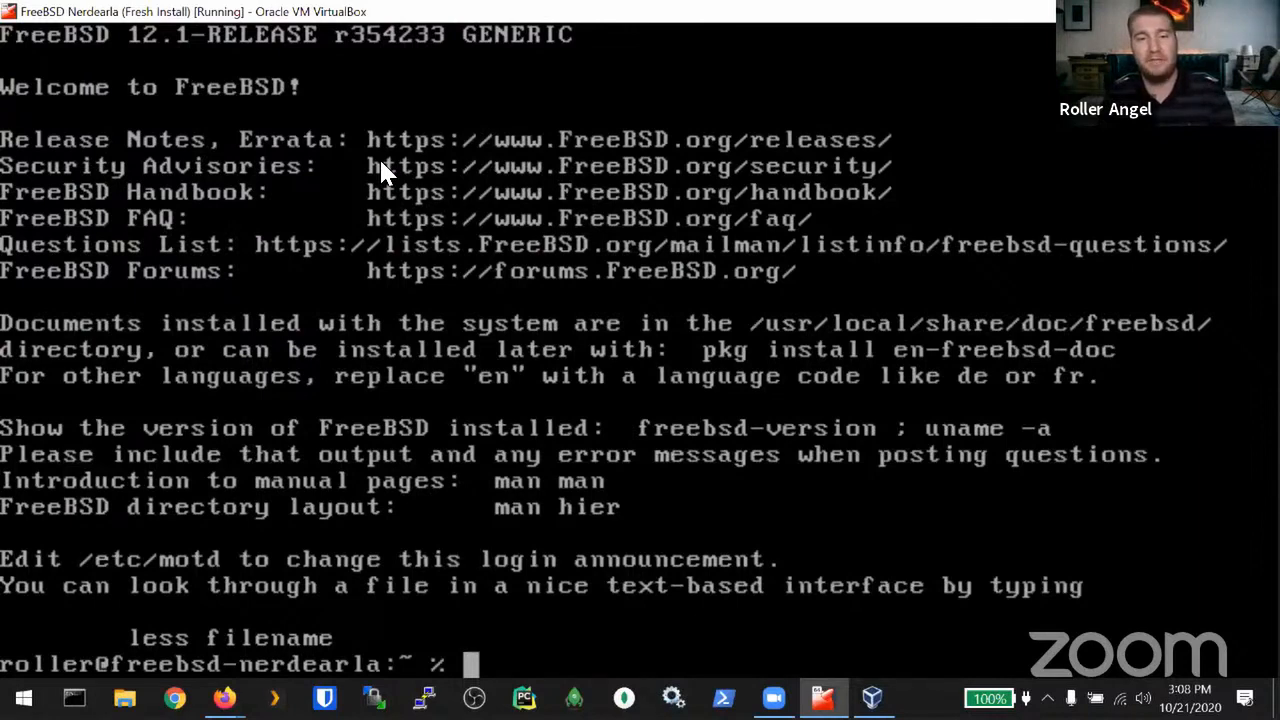
Step: Look up man xfce and show the installed package details with pkg info xfce
text(man xfce)
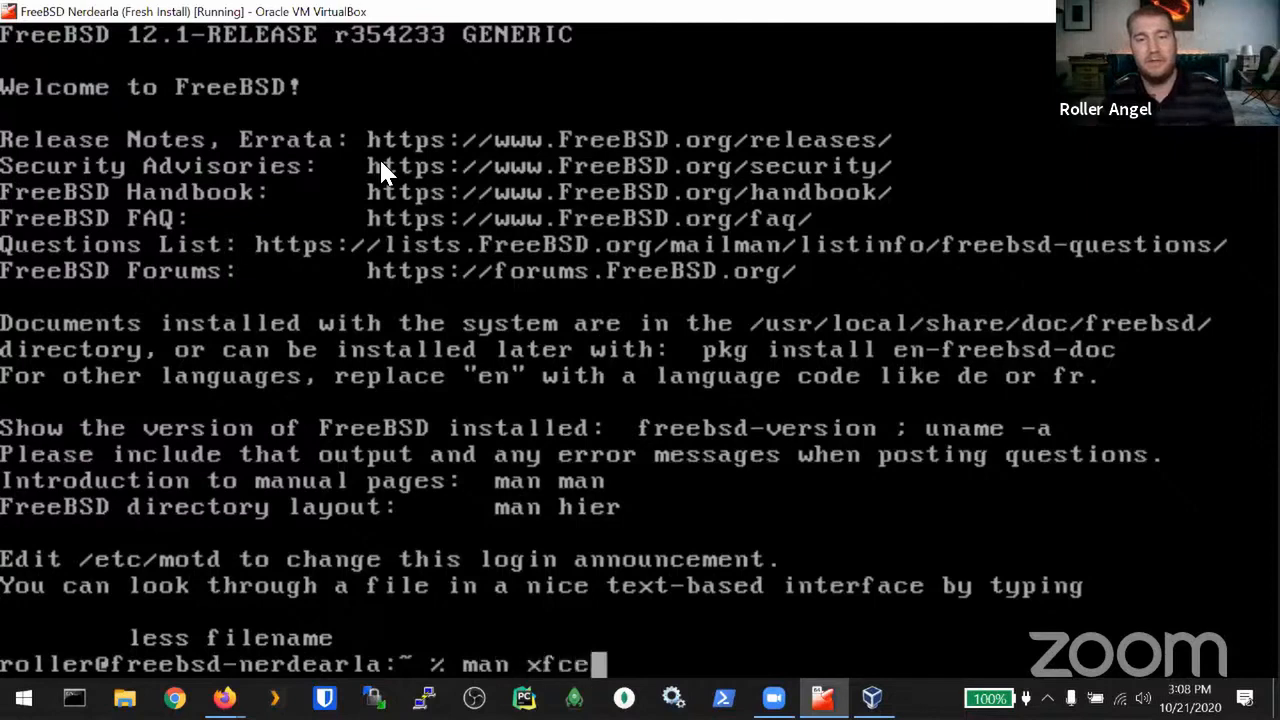
key(Return)
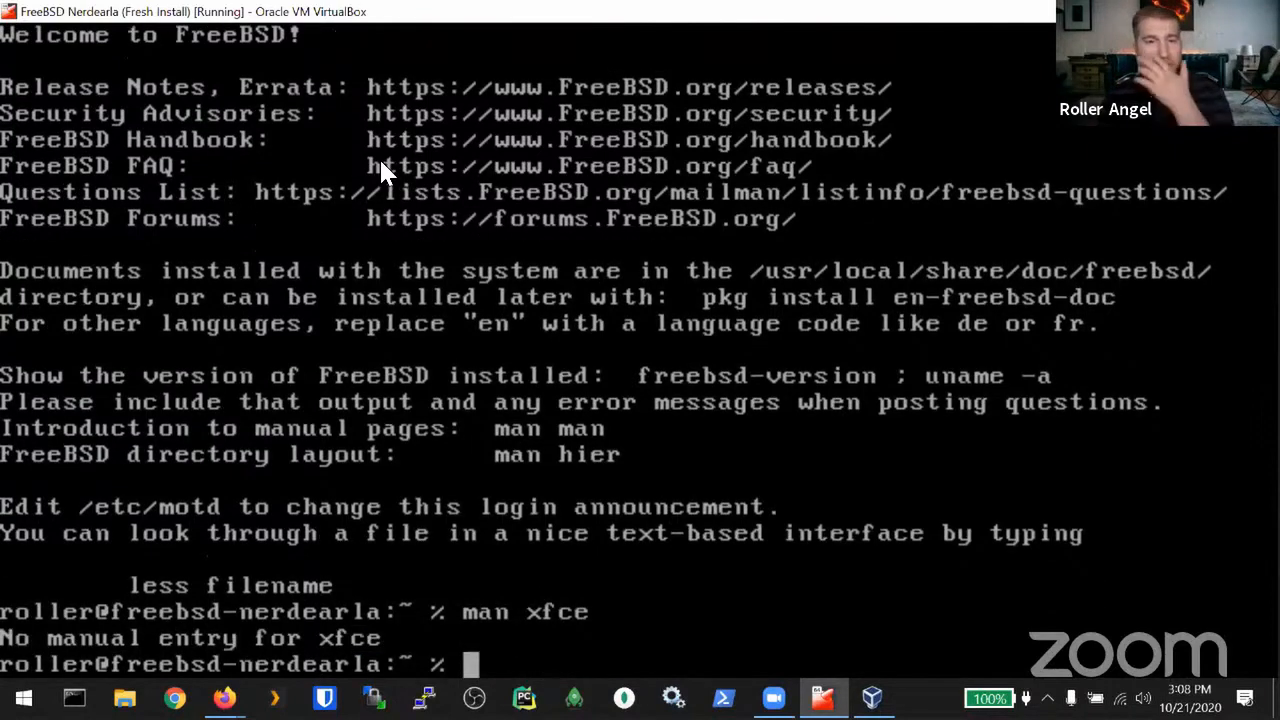
text(pkg)
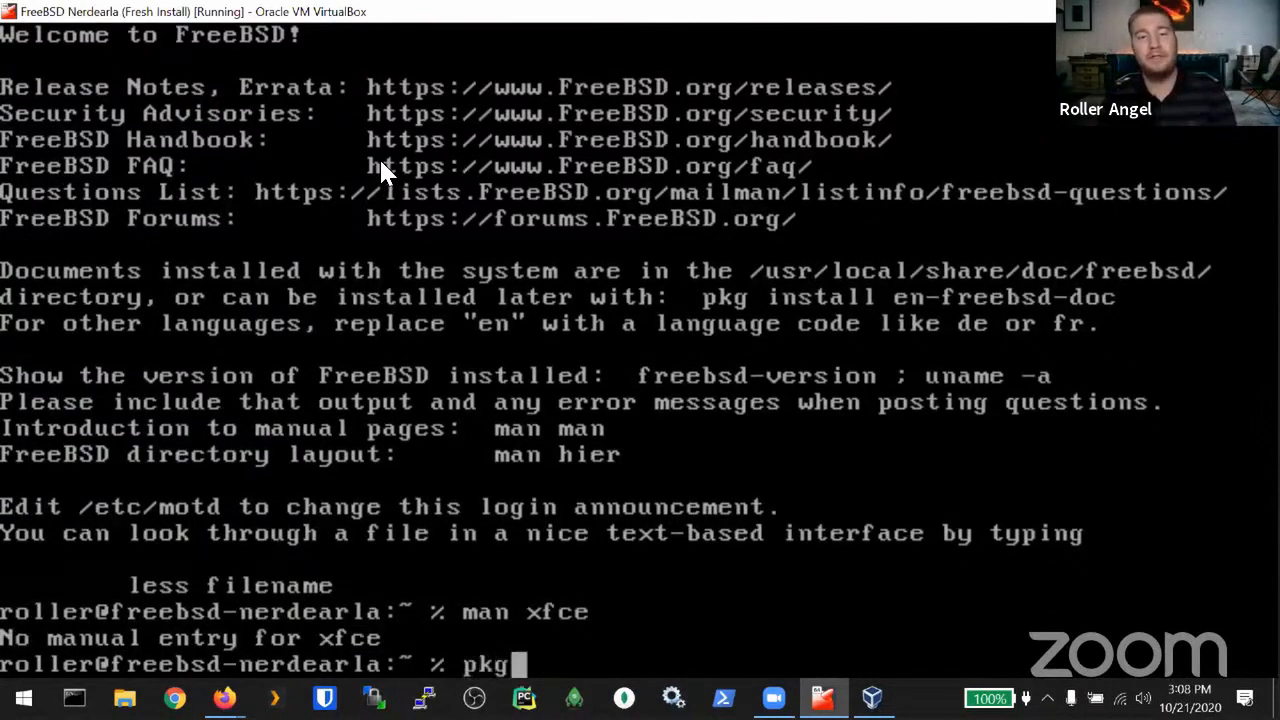
text( info xfce)
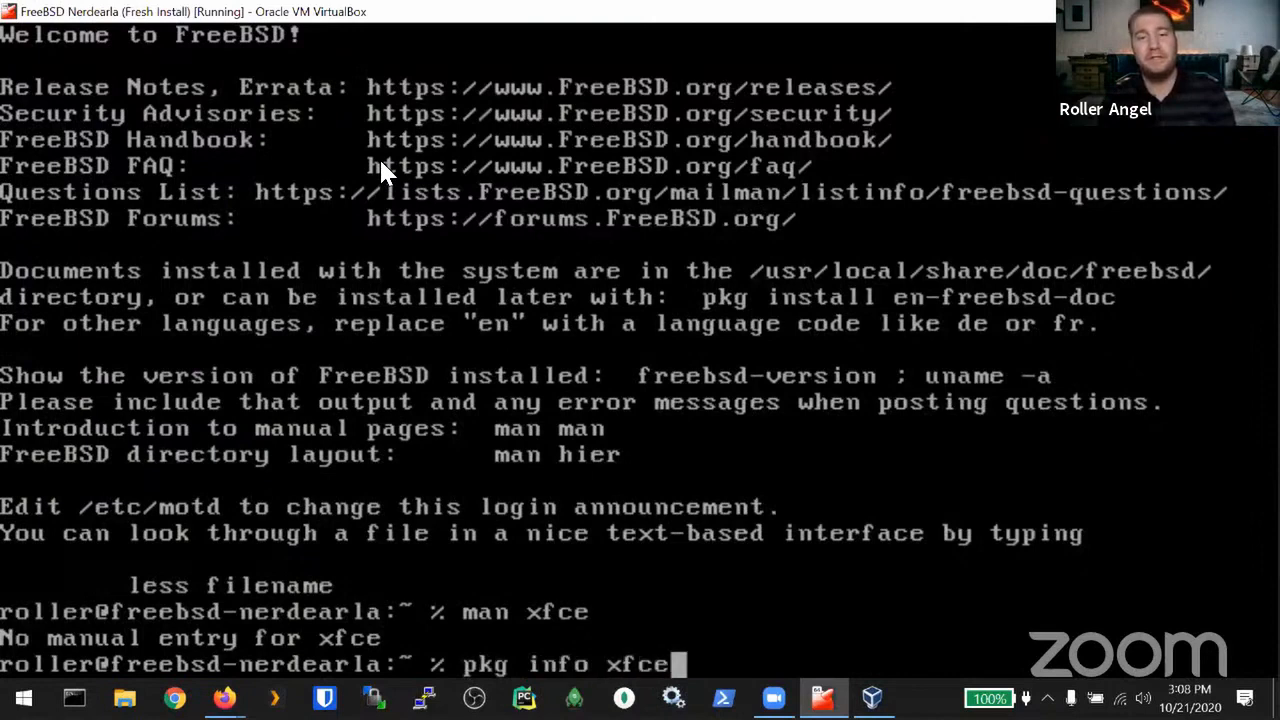
key(Return)
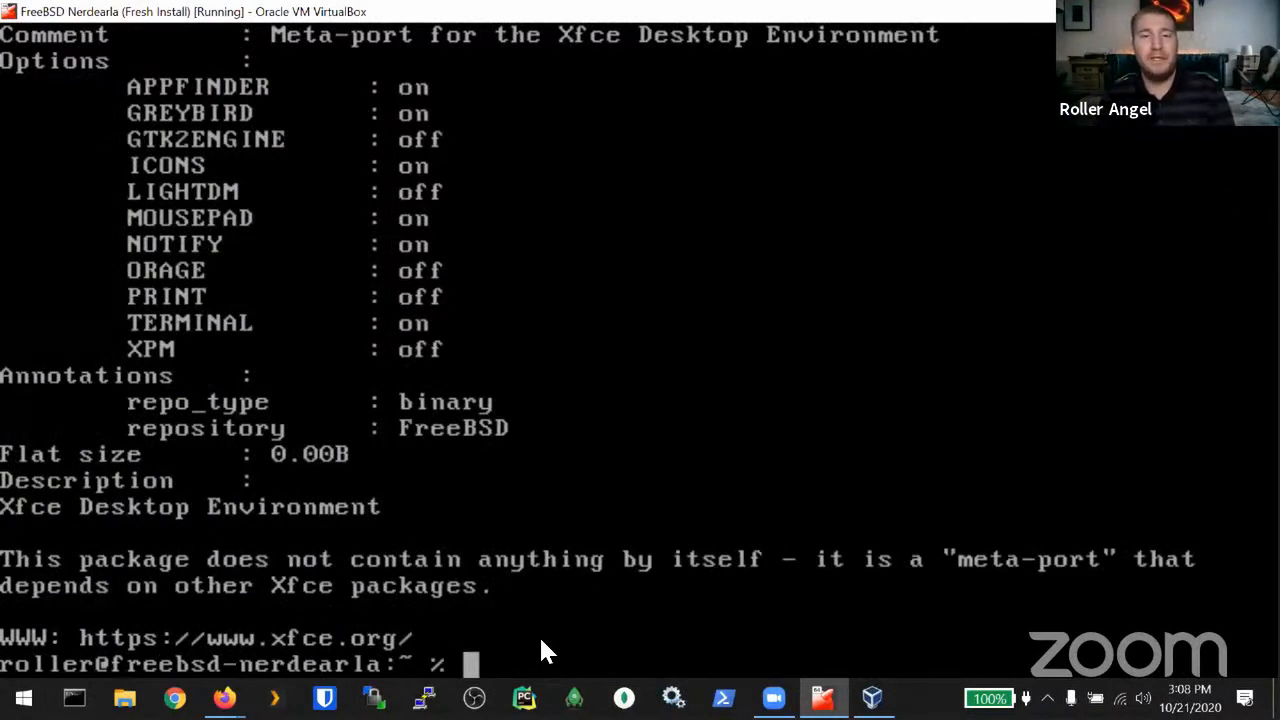
Step: Run pwd to confirm the home directory is under /usr/home
text(.)
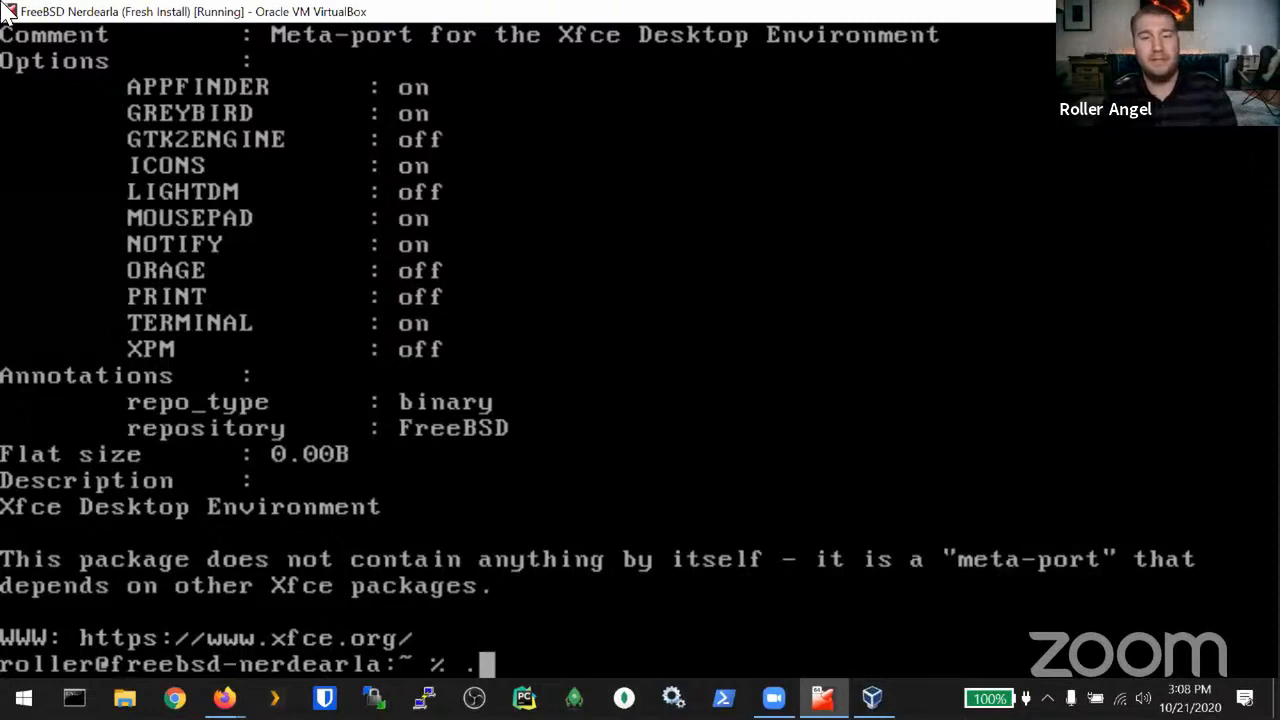
text(xinitrc)
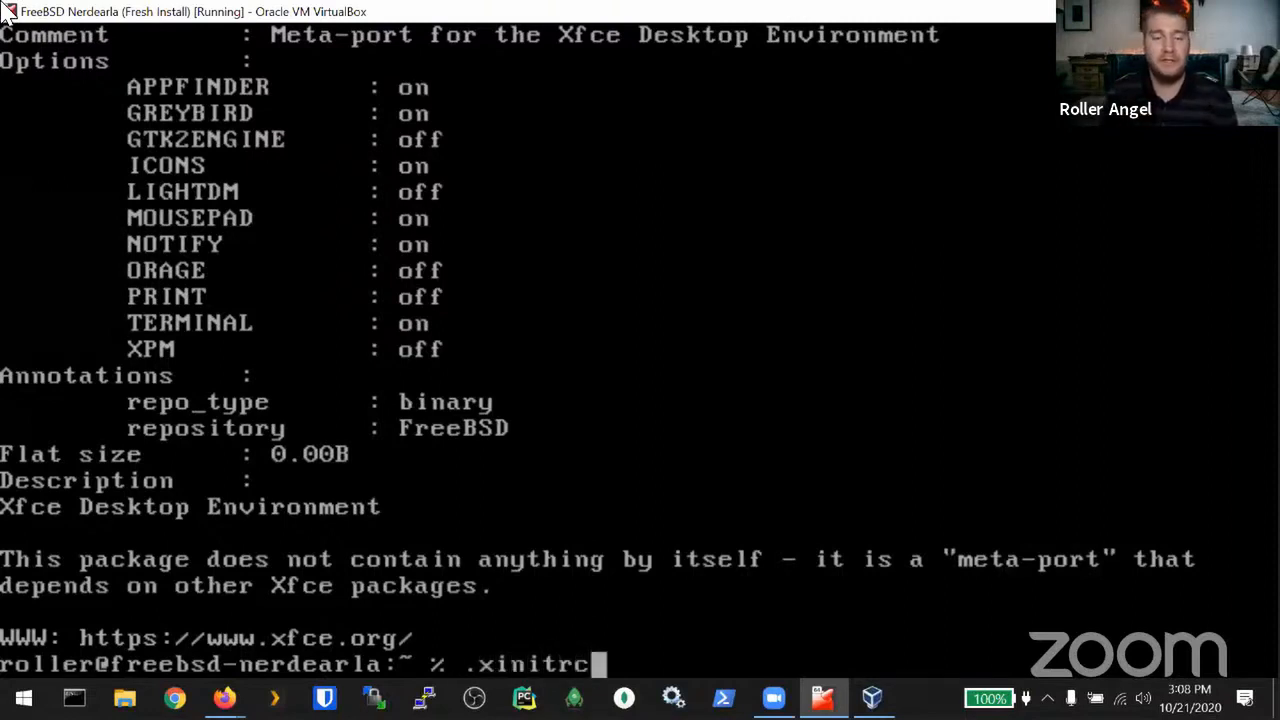
key(BackSpace)
key(BackSpace)
key(BackSpace)
key(BackSpace)
key(BackSpace)
key(BackSpace)
key(BackSpace)
key(BackSpace)
text(pwd)
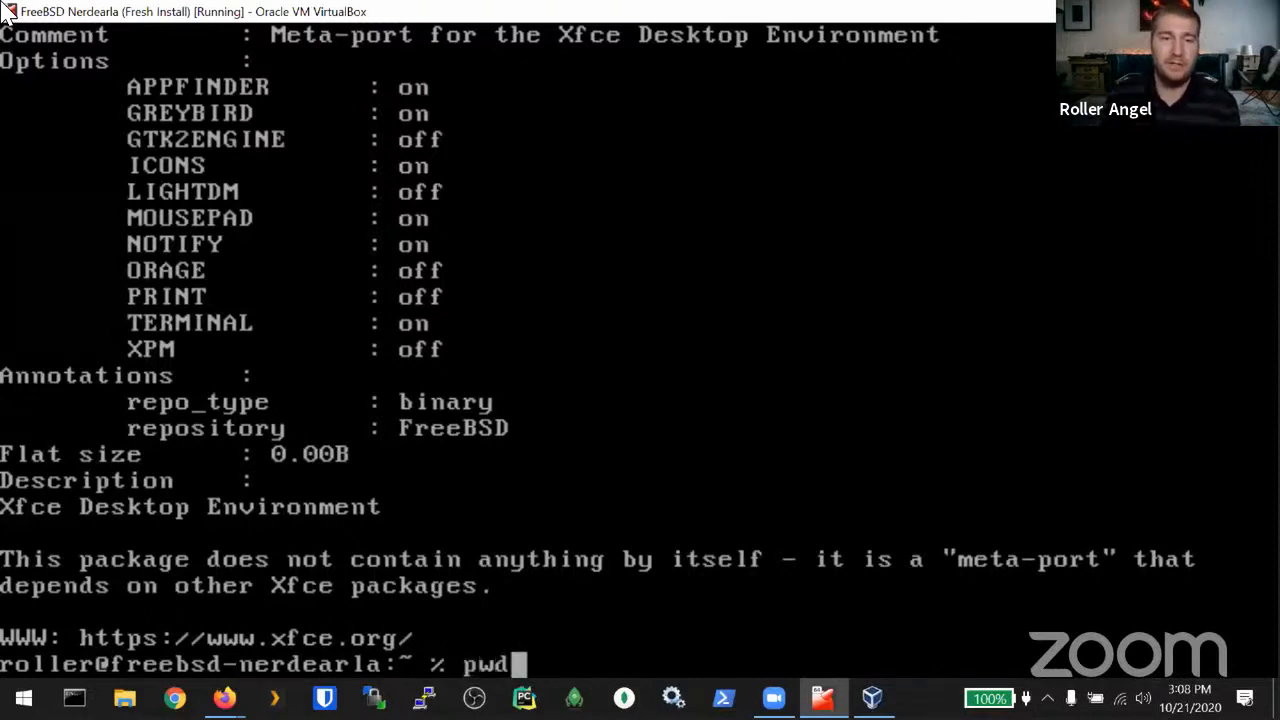
key(Return)
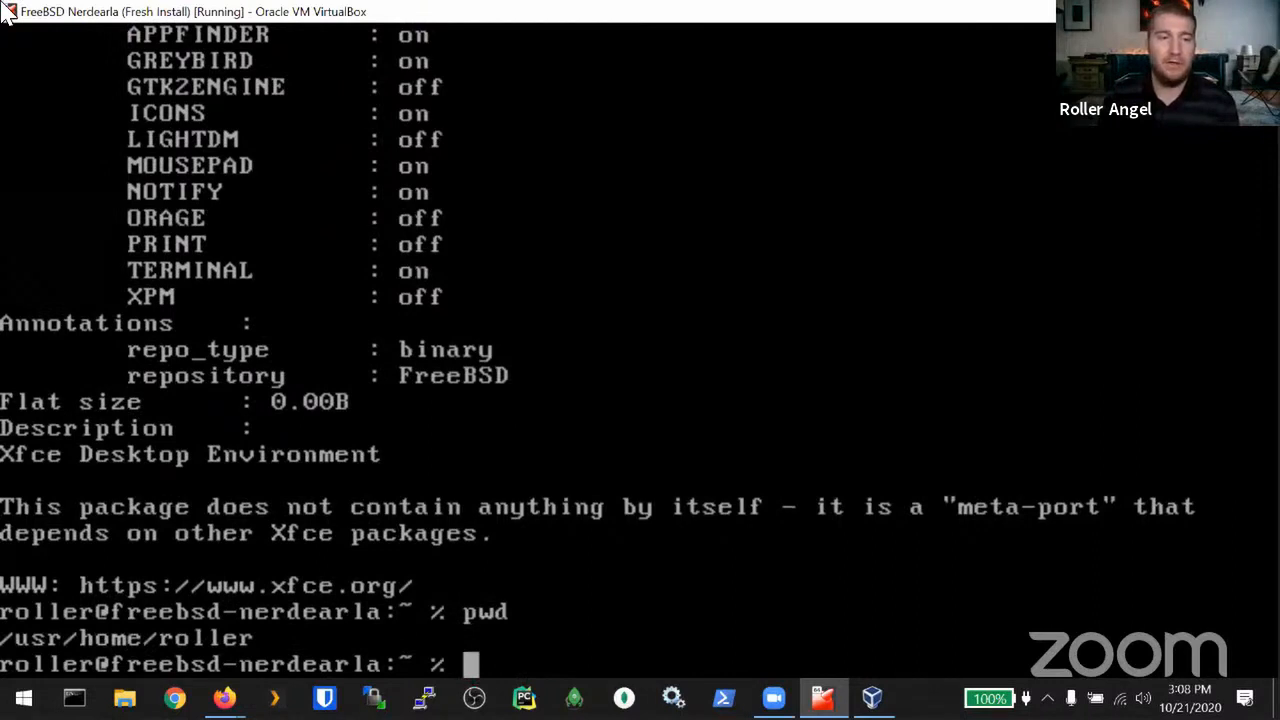
text(/)
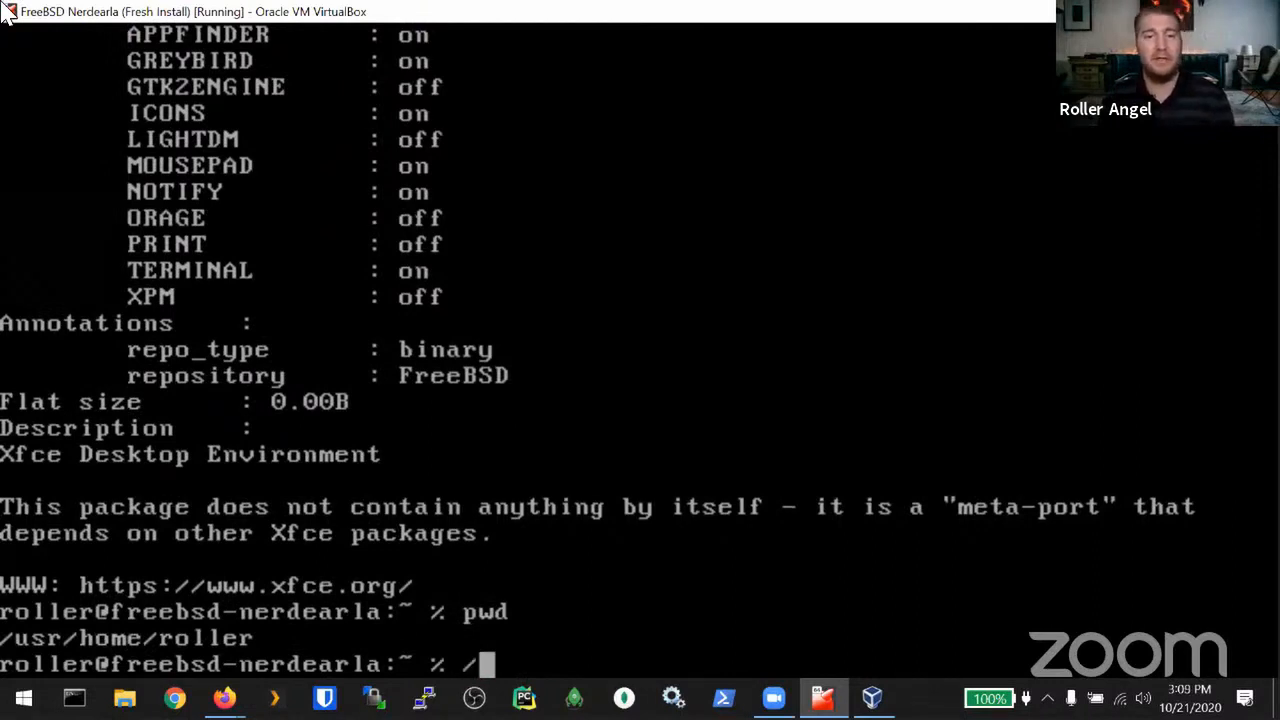
key(BackSpace)
text(ls)
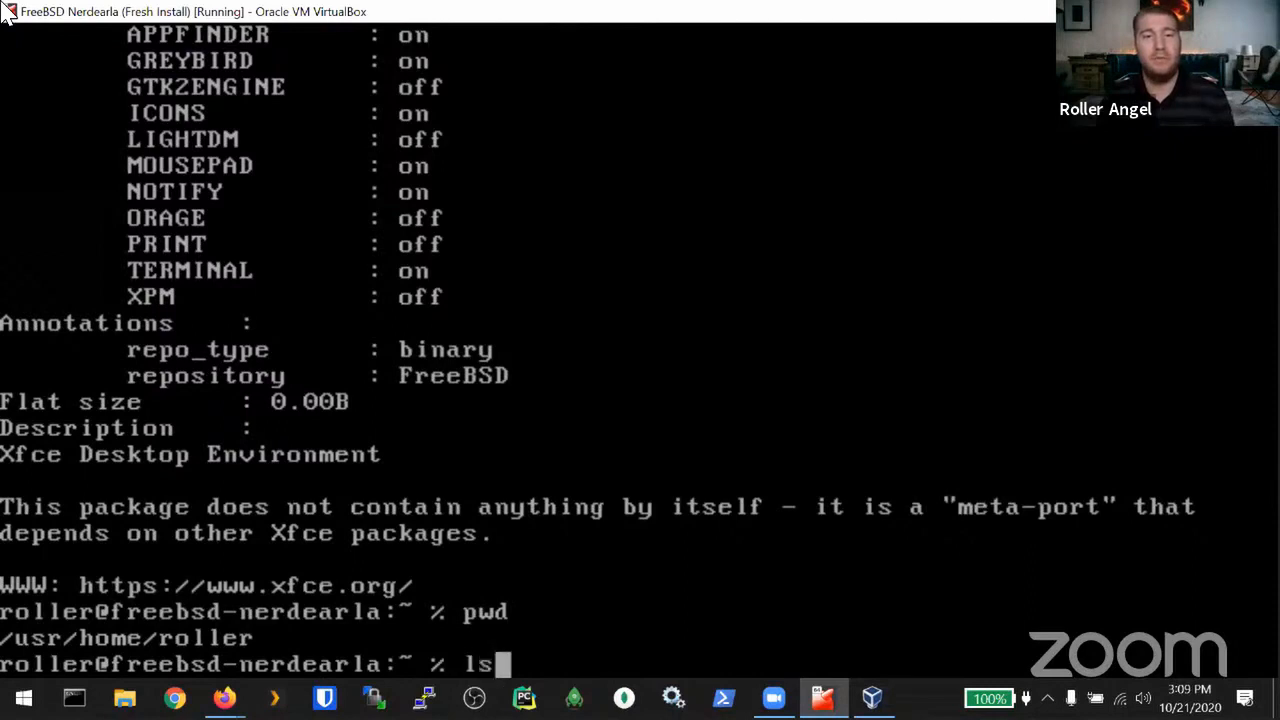
key(BackSpace)
key(BackSpace)
text(/home/roller)
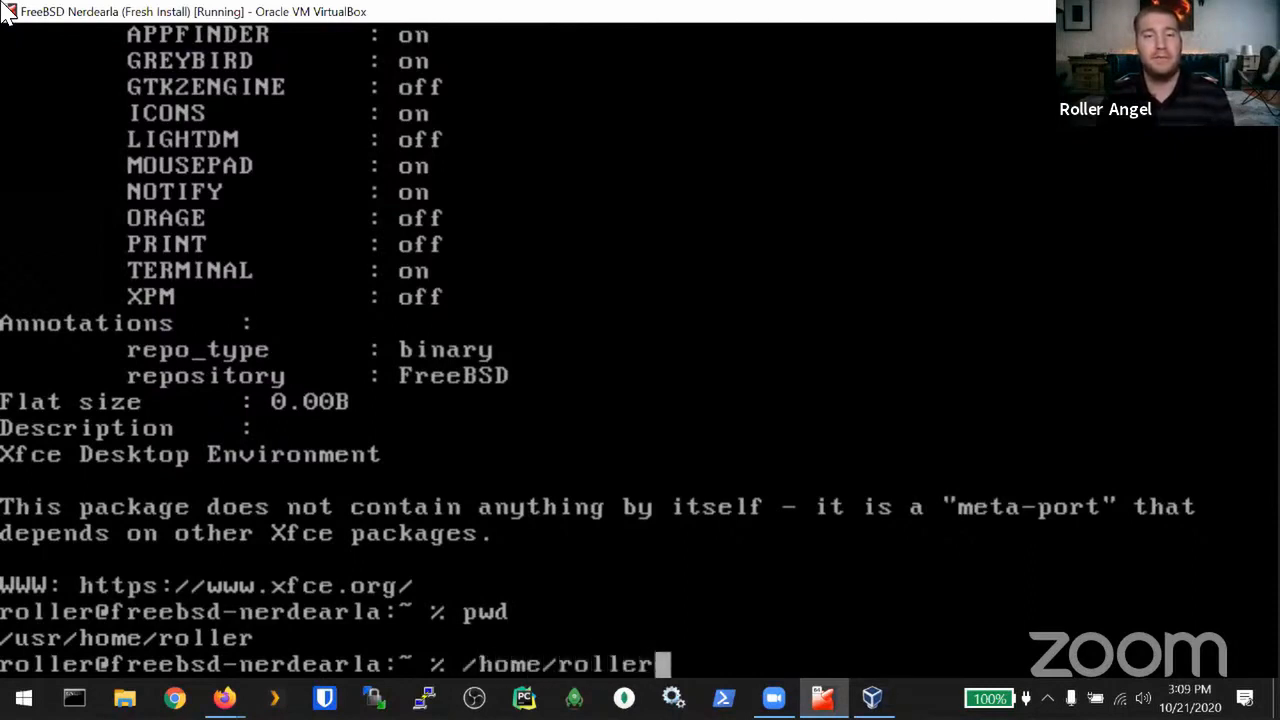
key(BackSpace)
key(BackSpace)
key(BackSpace)
key(BackSpace)
key(BackSpace)
key(BackSpace)
key(BackSpace)
key(BackSpace)
key(BackSpace)
key(BackSpace)
key(BackSpace)
key(BackSpace)
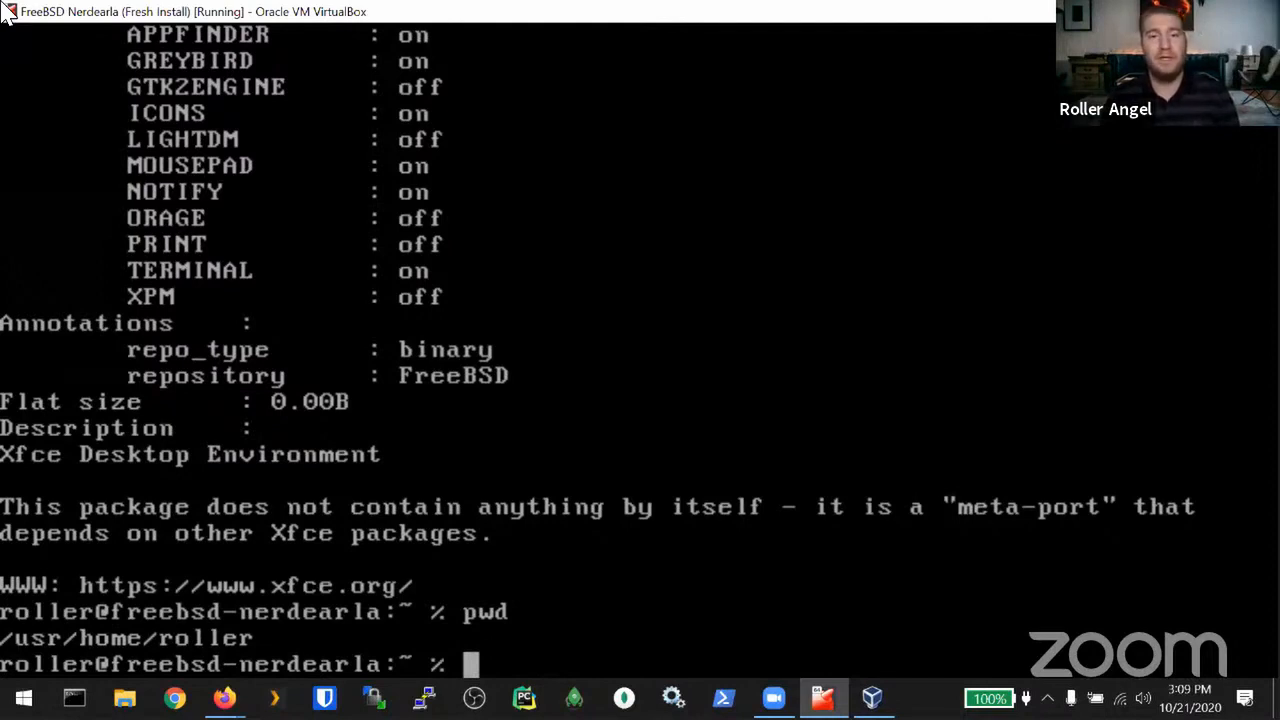
Step: Copy /usr/local/etc/xdg/xfce4/xinitrc to .xinitrc in the home directory
text(cp /usr/local/etc/)
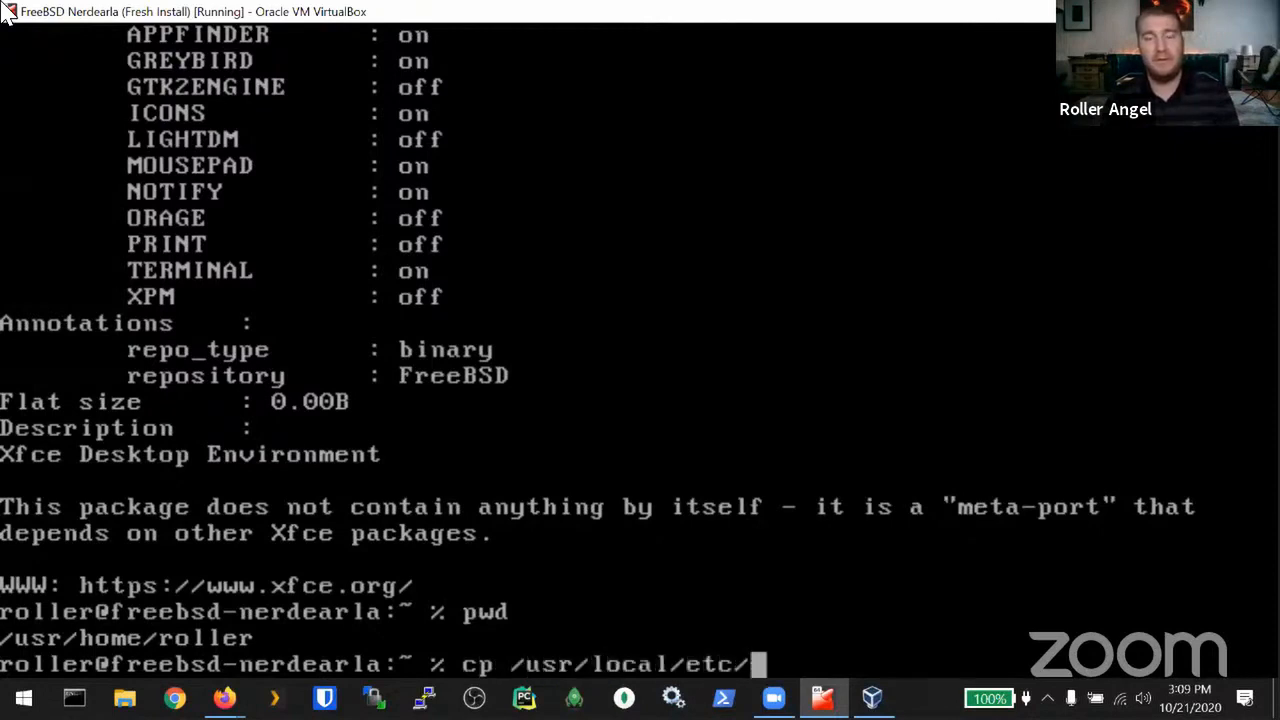
text(xd)
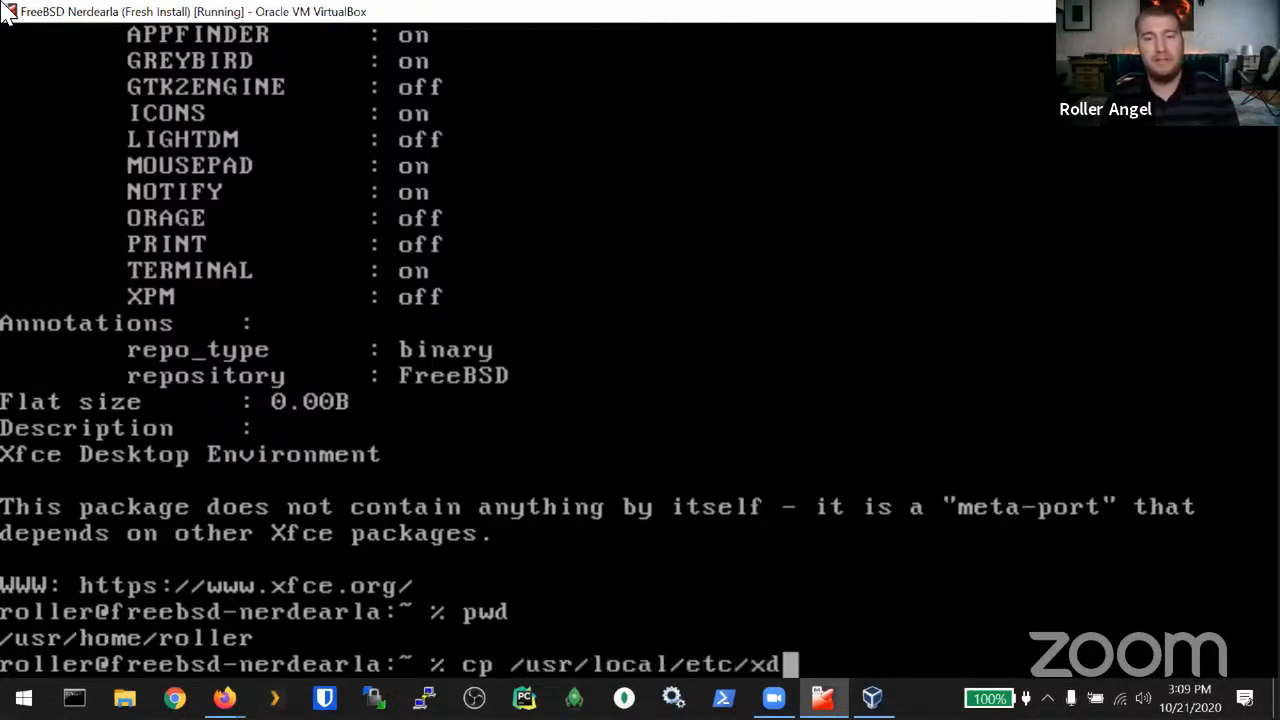
text(g/xfc)
key(Tab)
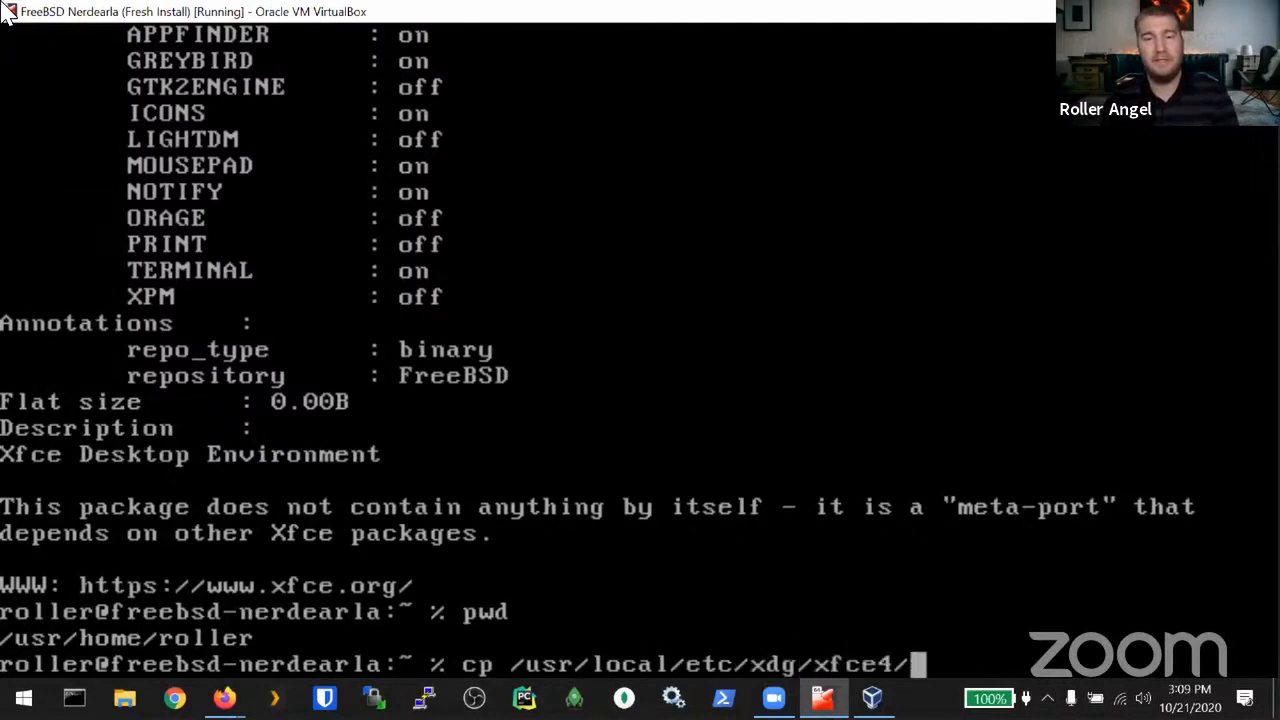
text(x)
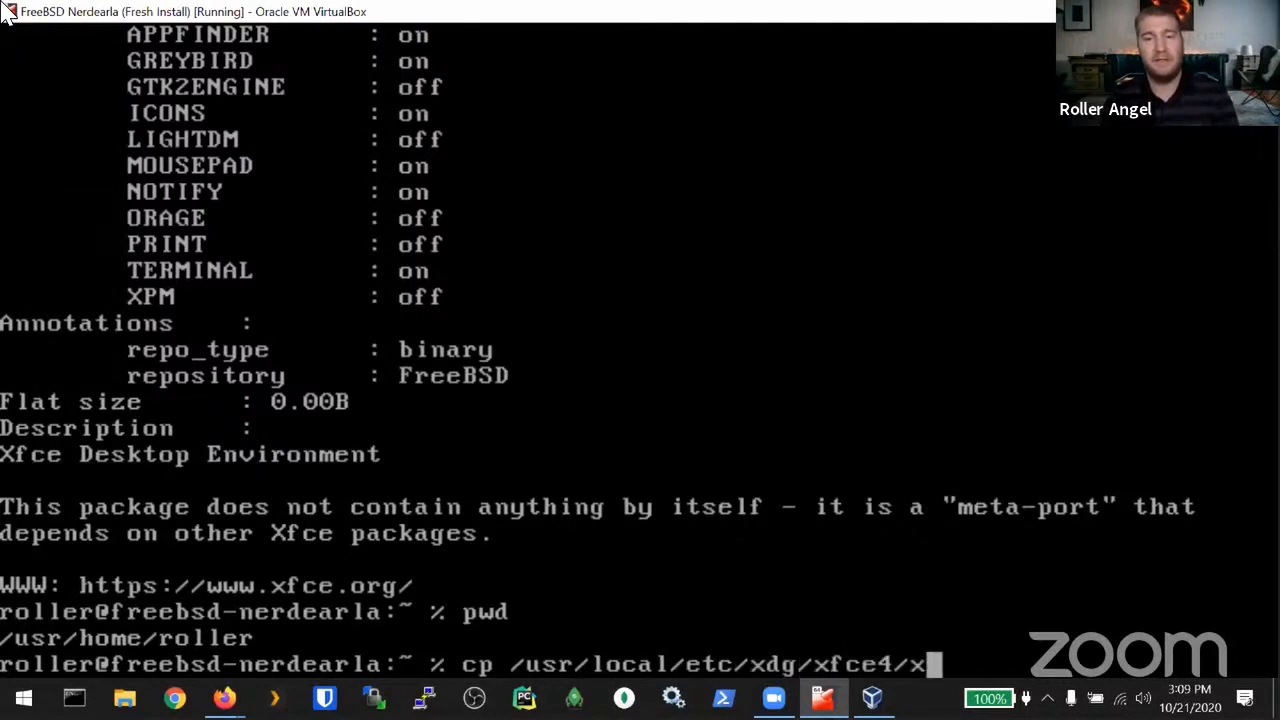
text(i)
key(Tab)
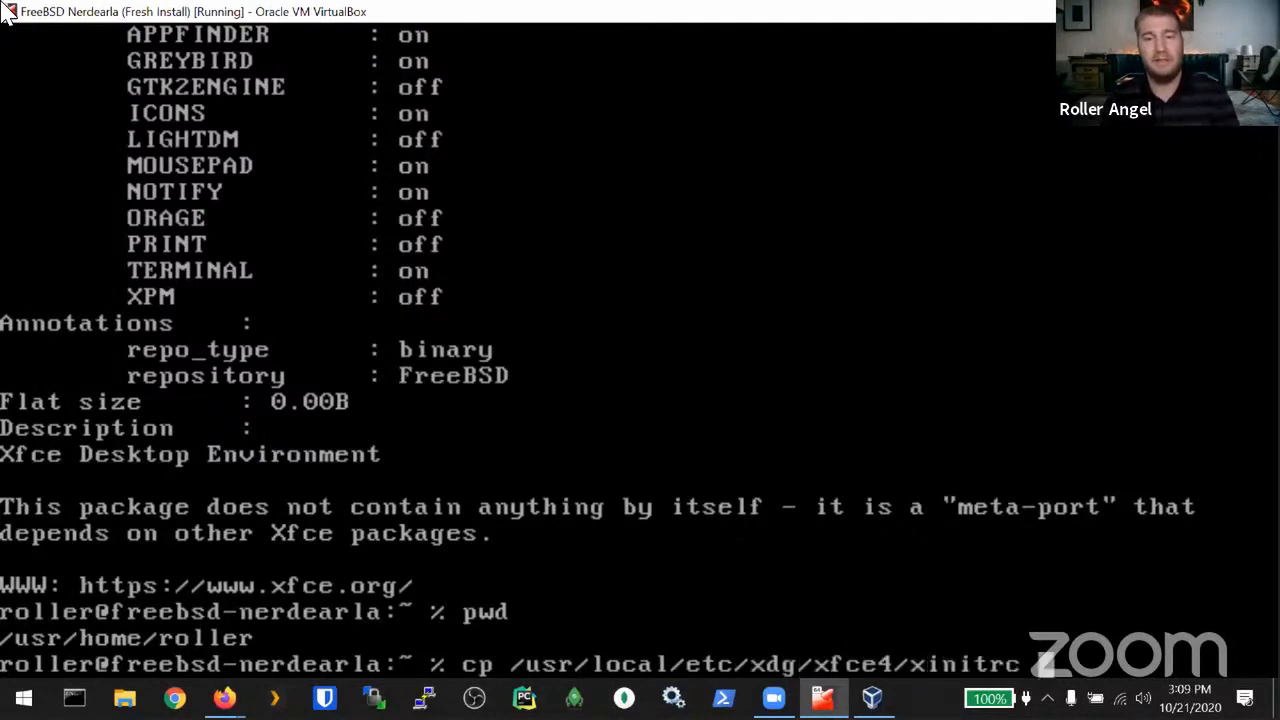
text(.xini)
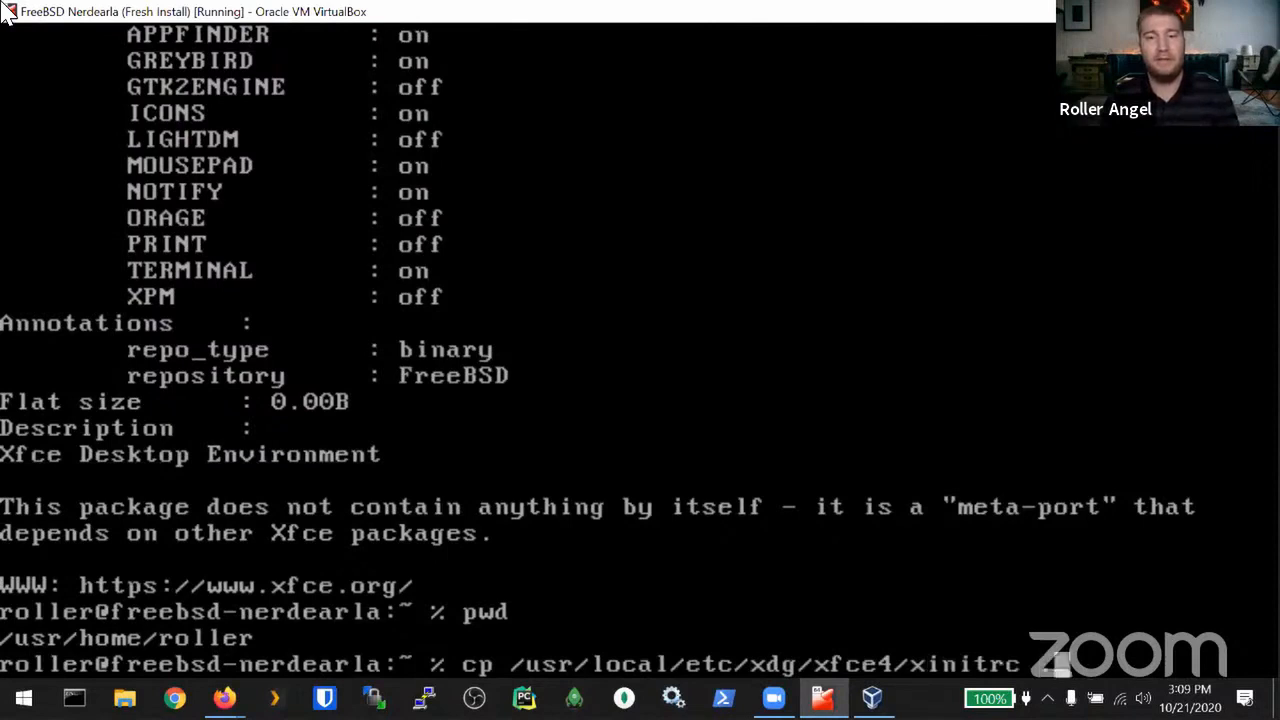
text(trc)
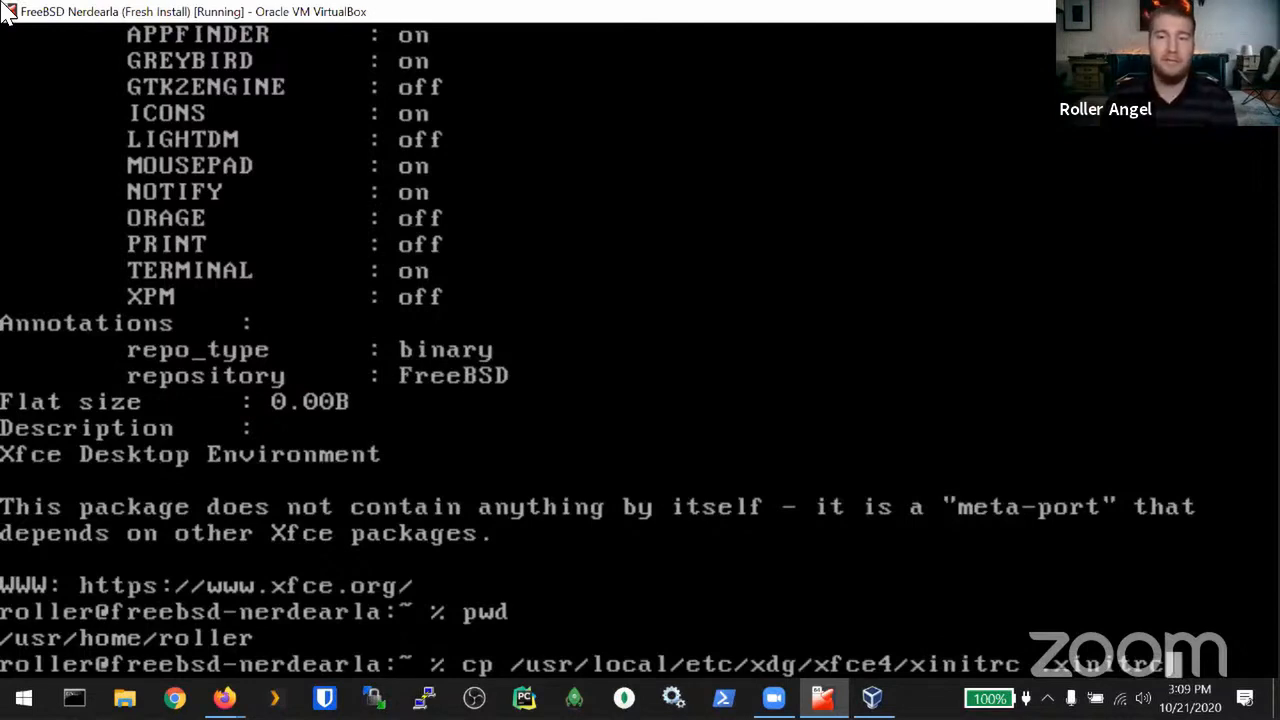
key(Return)
Step: Display .xinitrc with cat and type startx at the prompt
text(cat .xini)
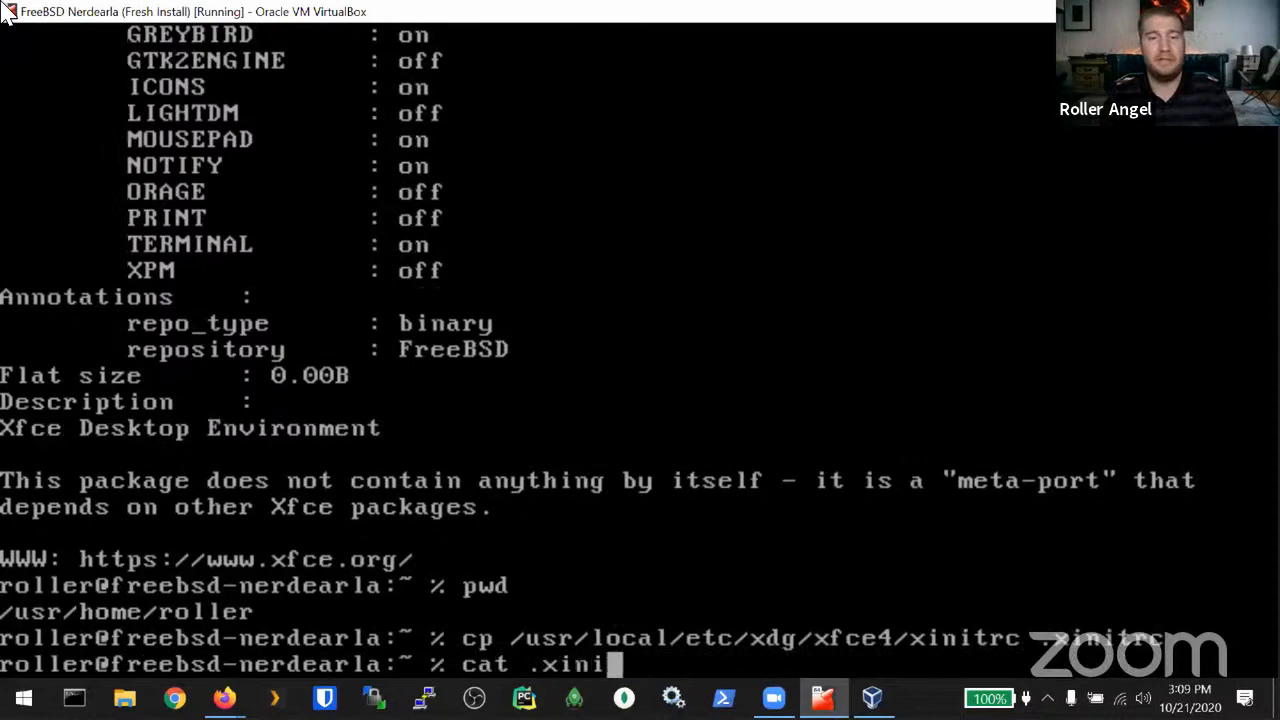
key(Tab)
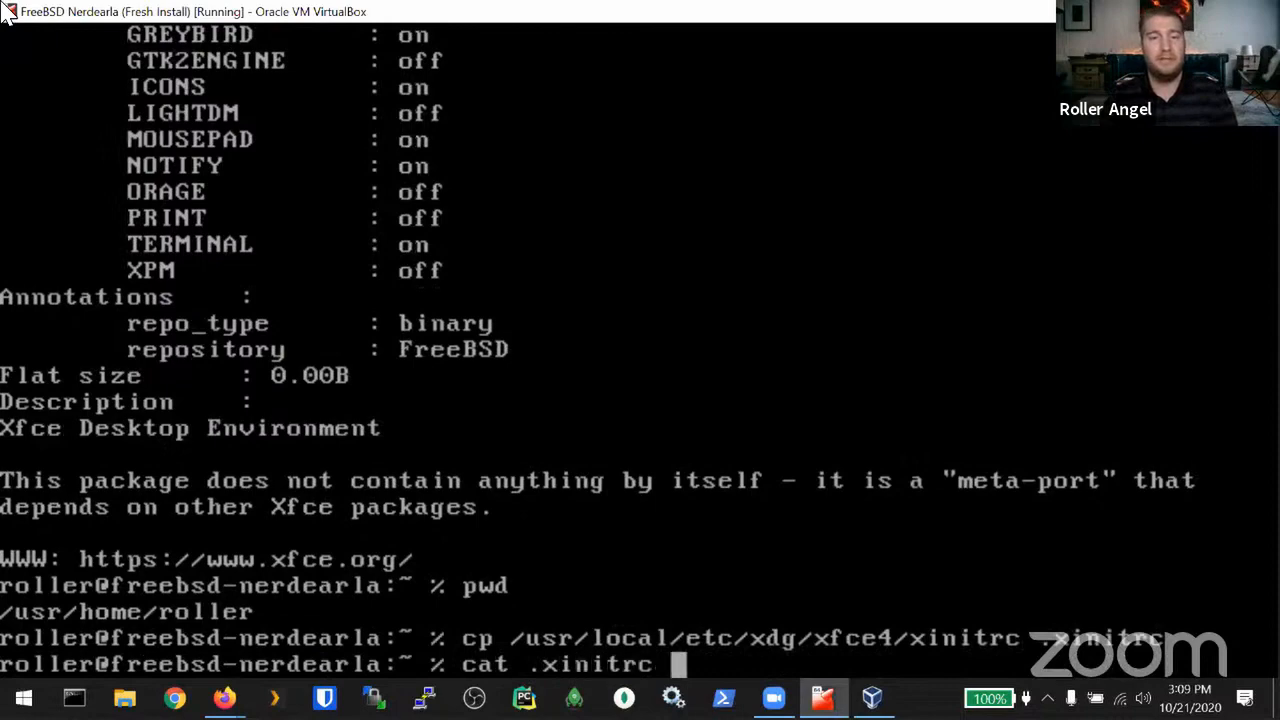
key(Return)
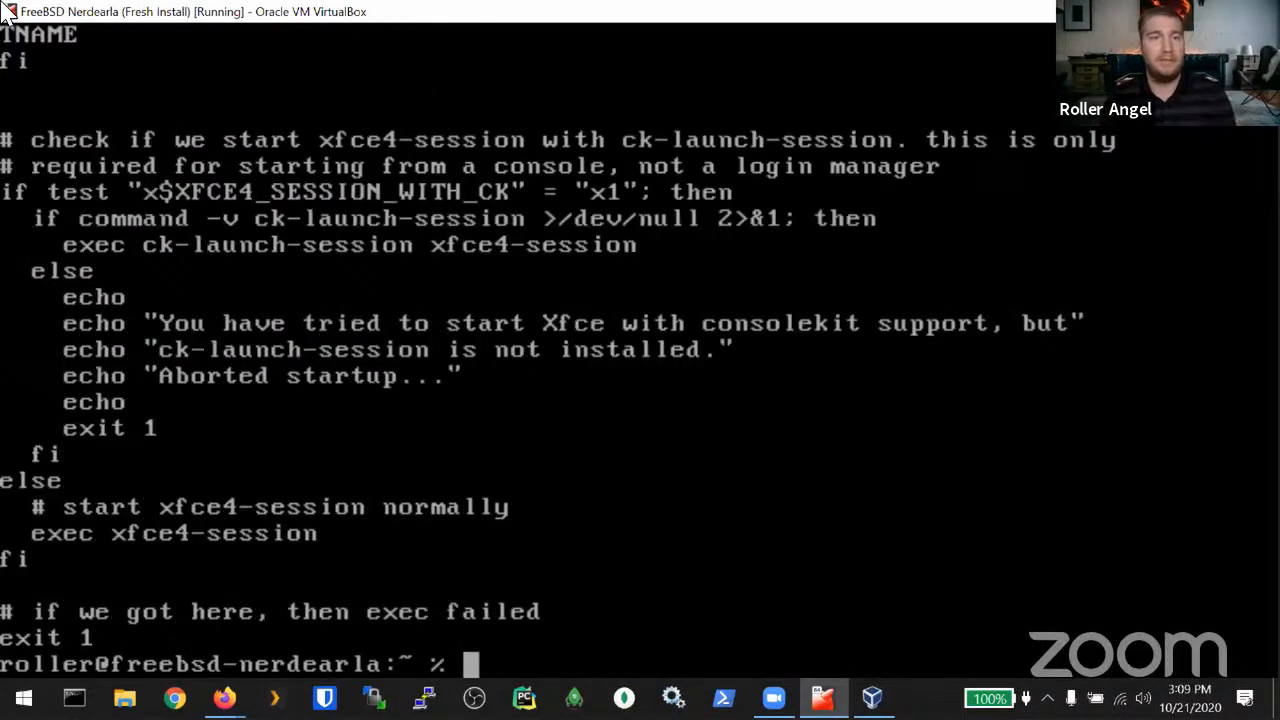
text(startx)
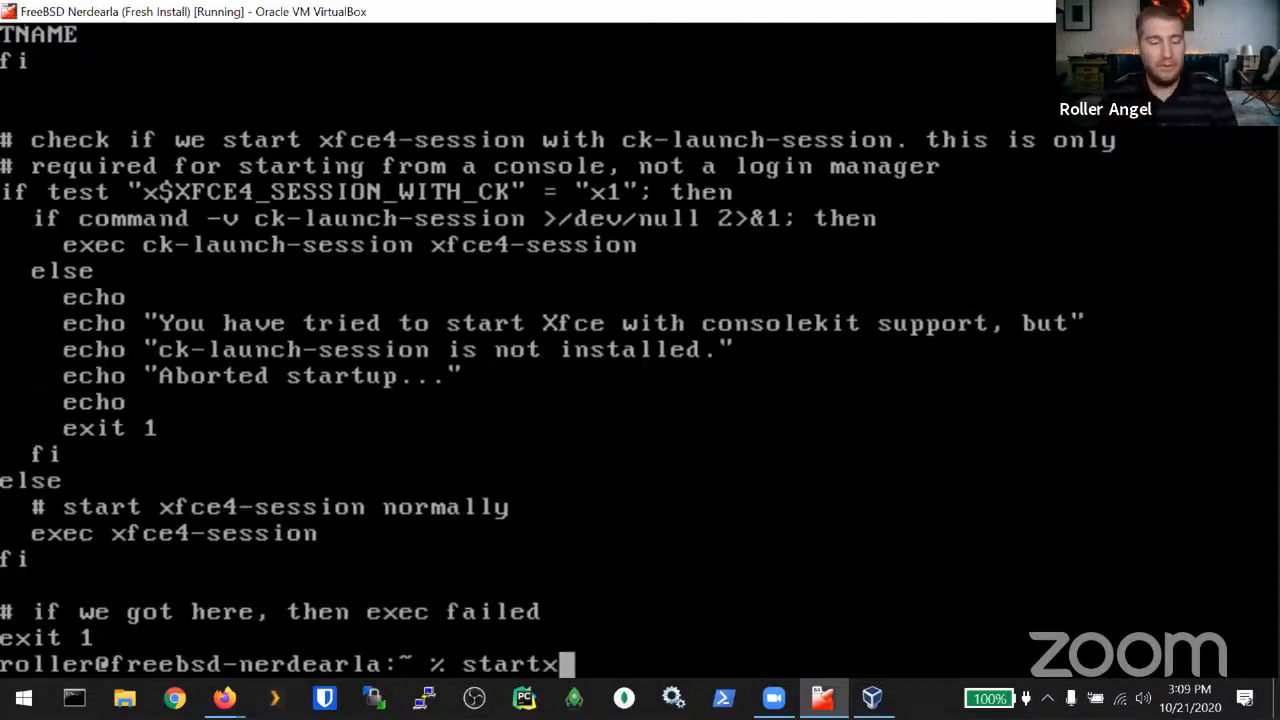
Step: Start the Xfce session with startx, then open a terminal and move it toward the centre
key(ctrl+f)
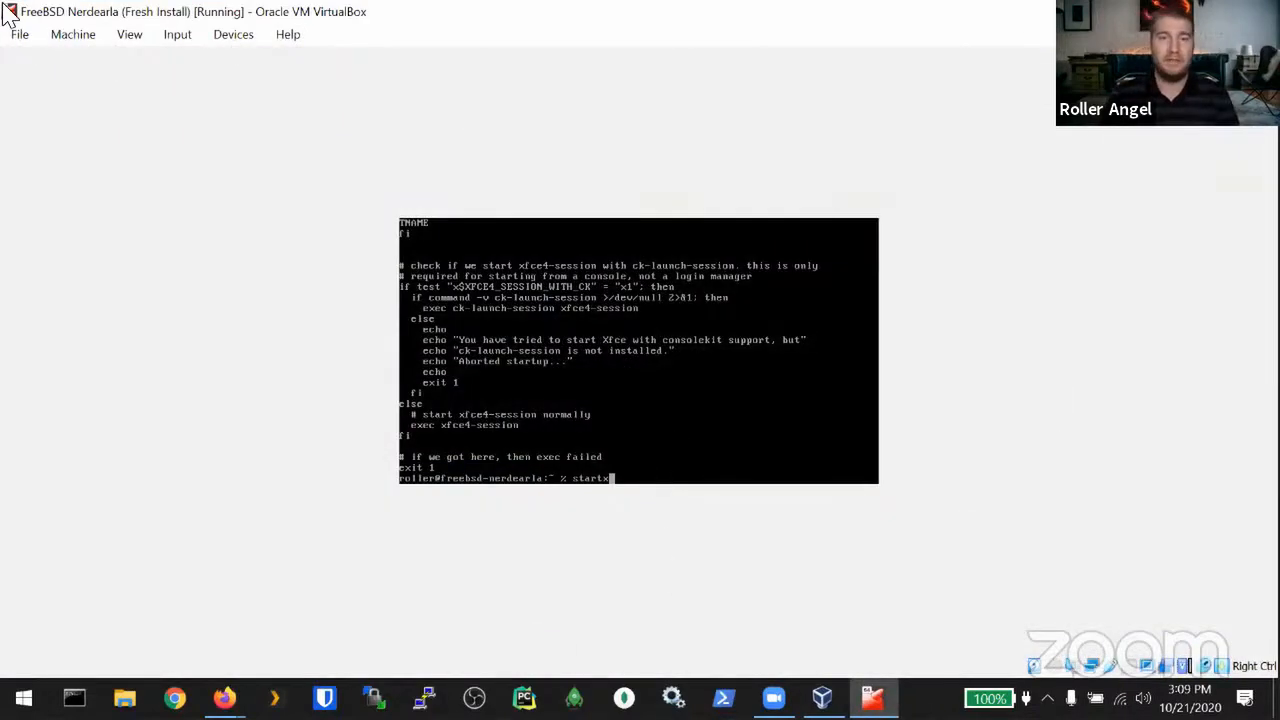
key(Return)
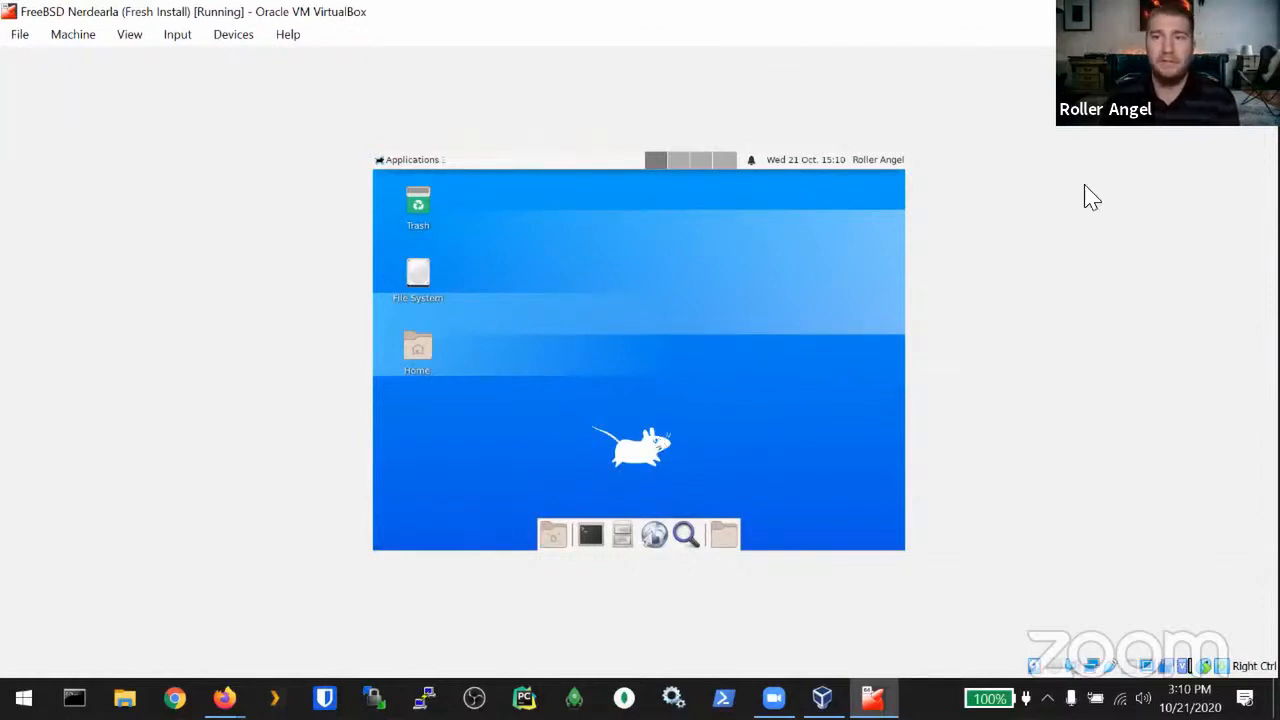
click(1209, 11)
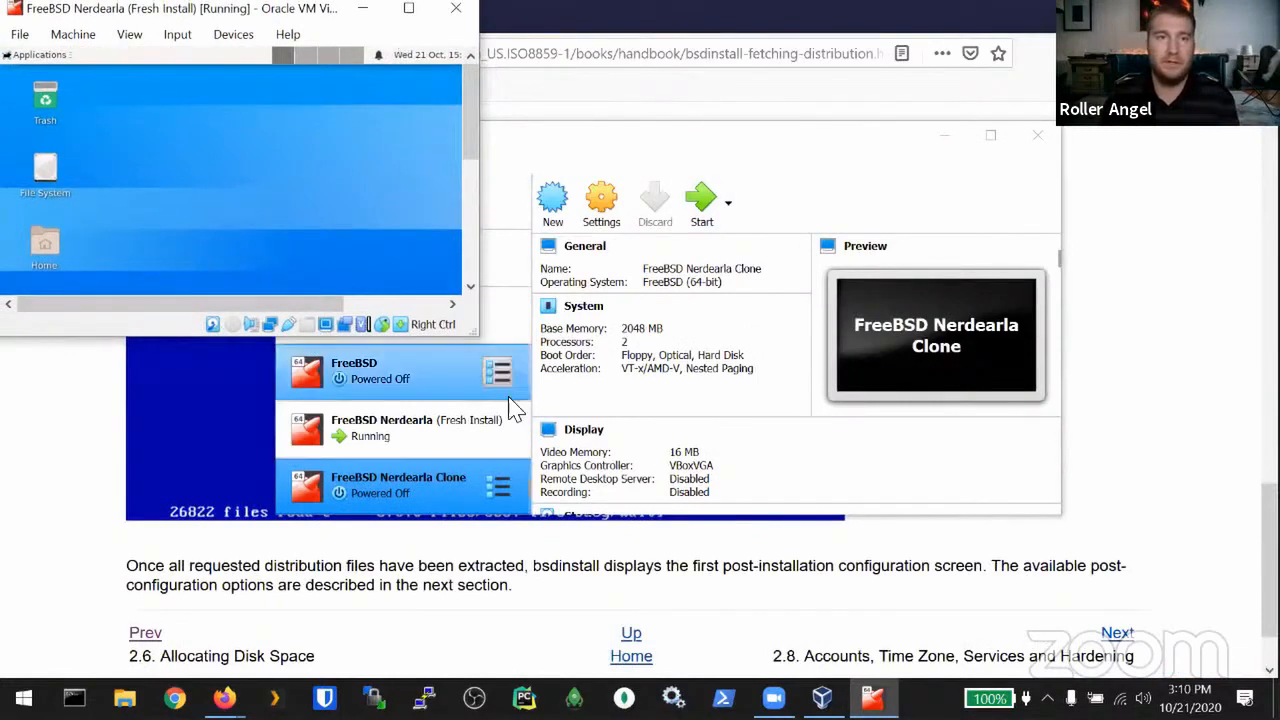
click(408, 9)
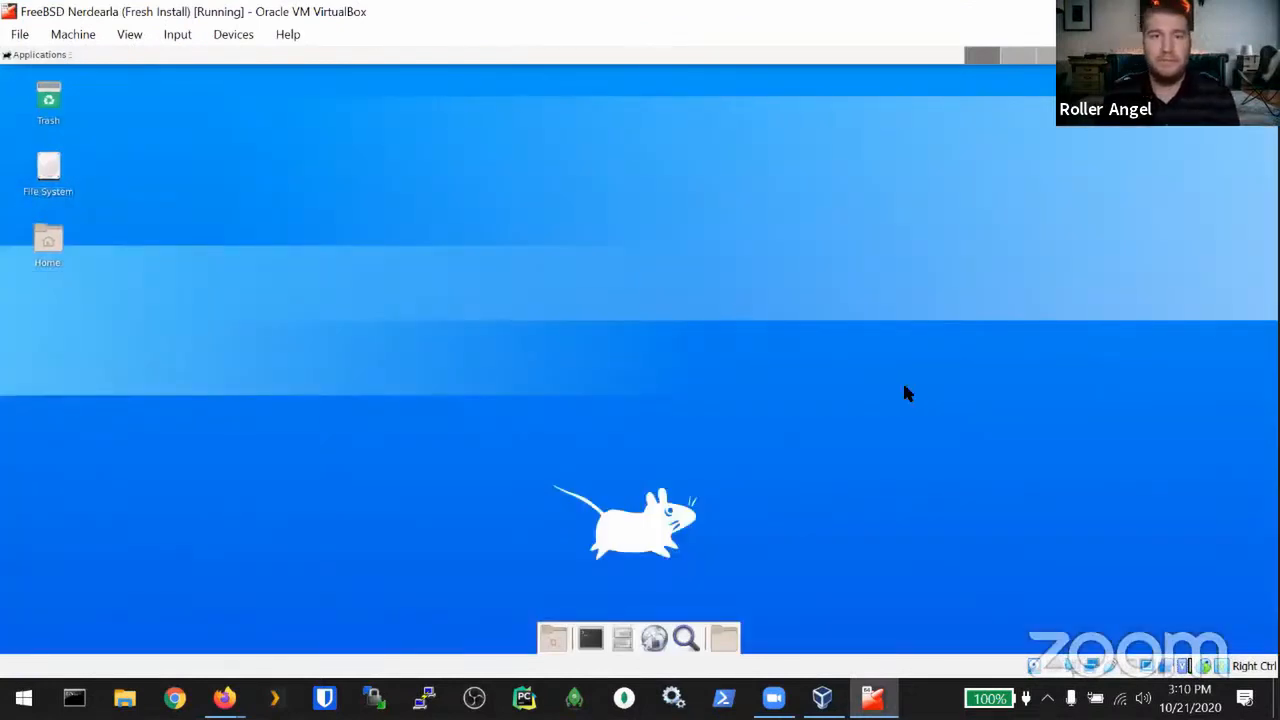
click(590, 640)
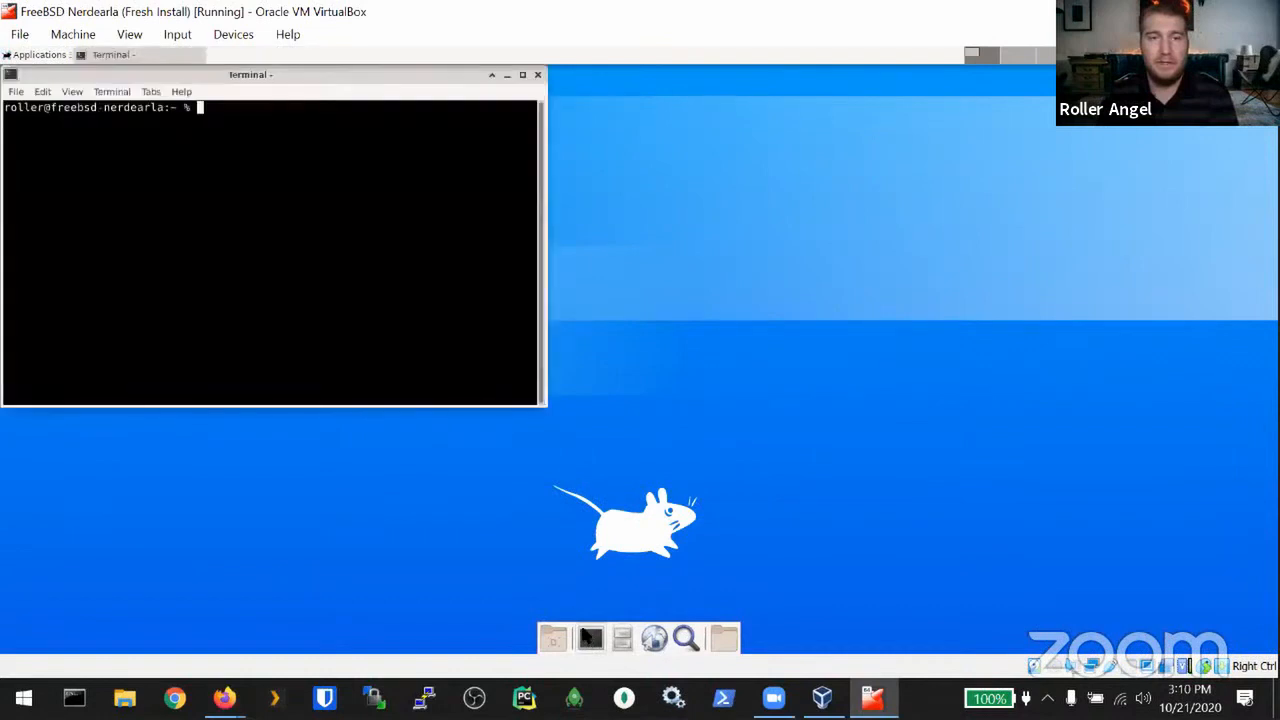
drag(304, 75, 478, 133)
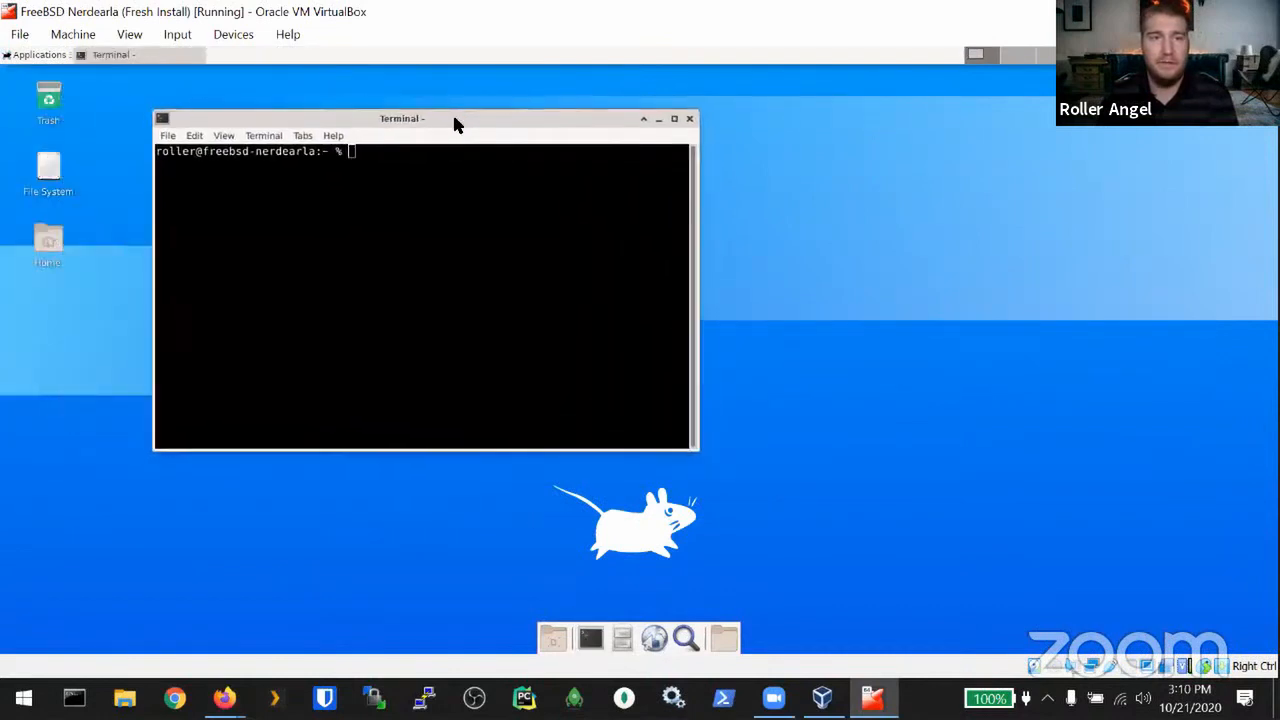
Step: Maximize the terminal, enlarge its font with Ctrl+Plus, and dismiss the Guest Additions notice
click(674, 119)
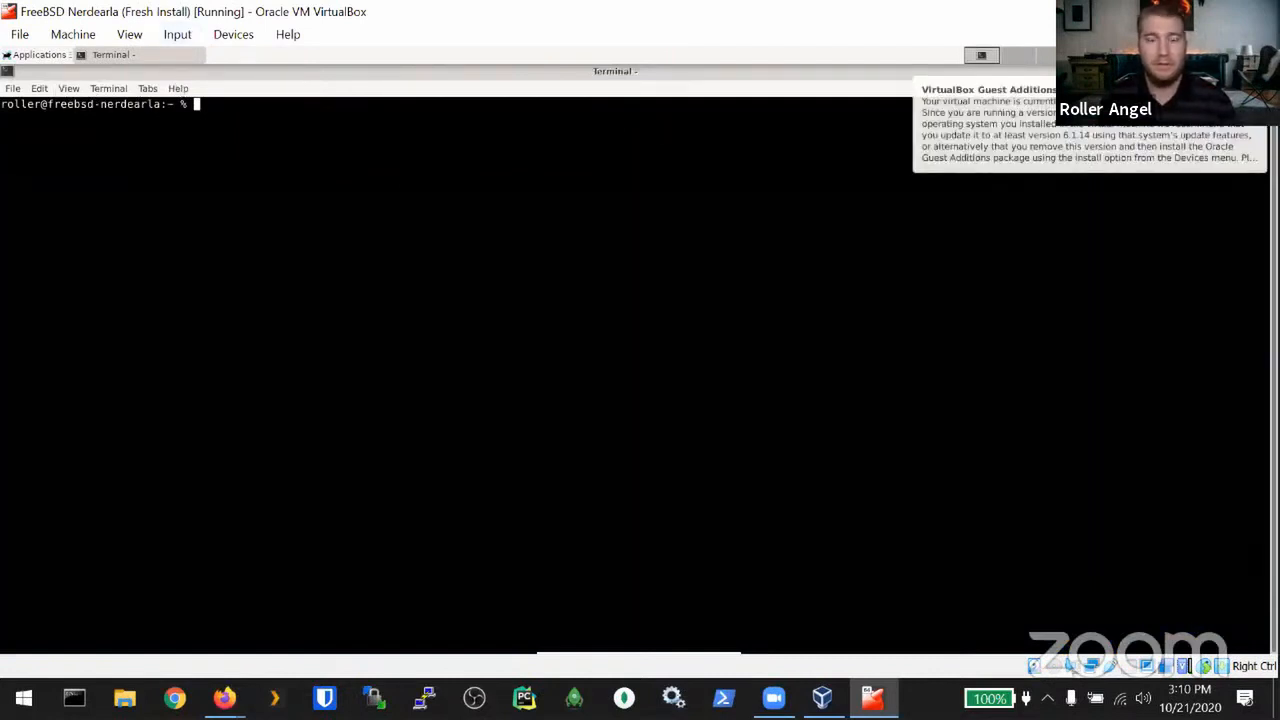
key(ctrl+plus)
key(ctrl+plus)
key(ctrl+plus)
key(ctrl+plus)
key(ctrl+plus)
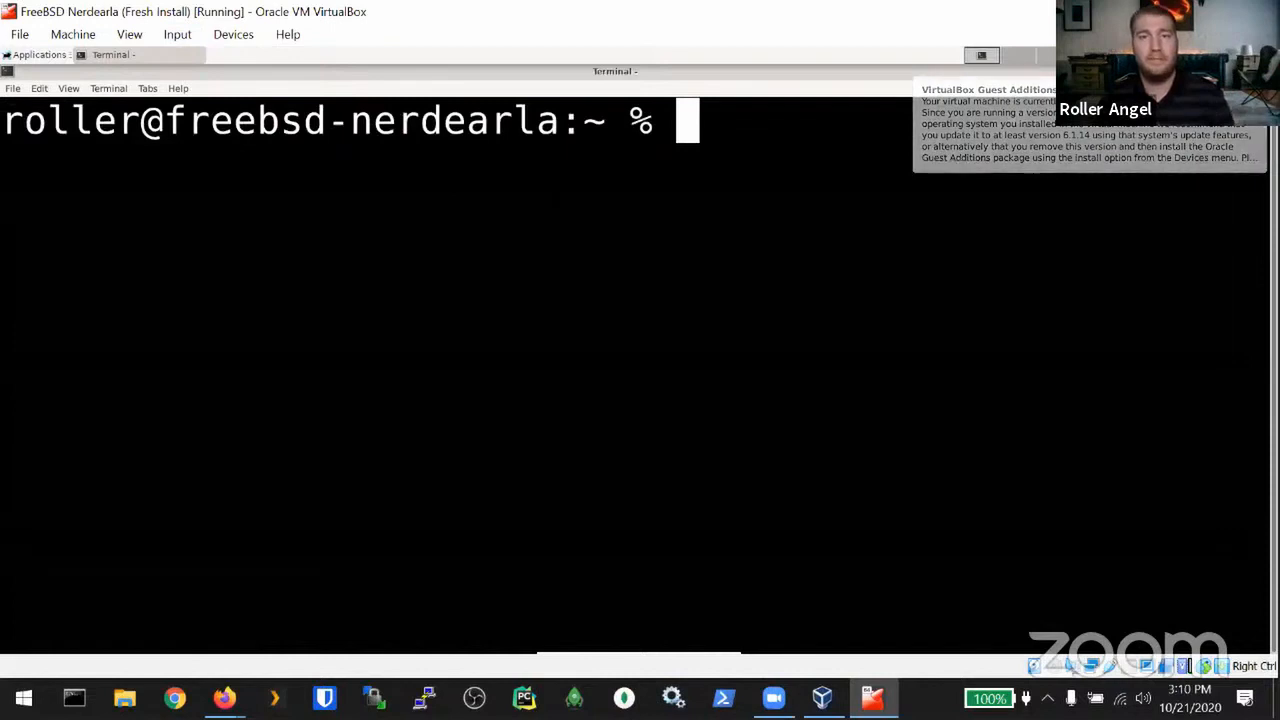
click(951, 146)
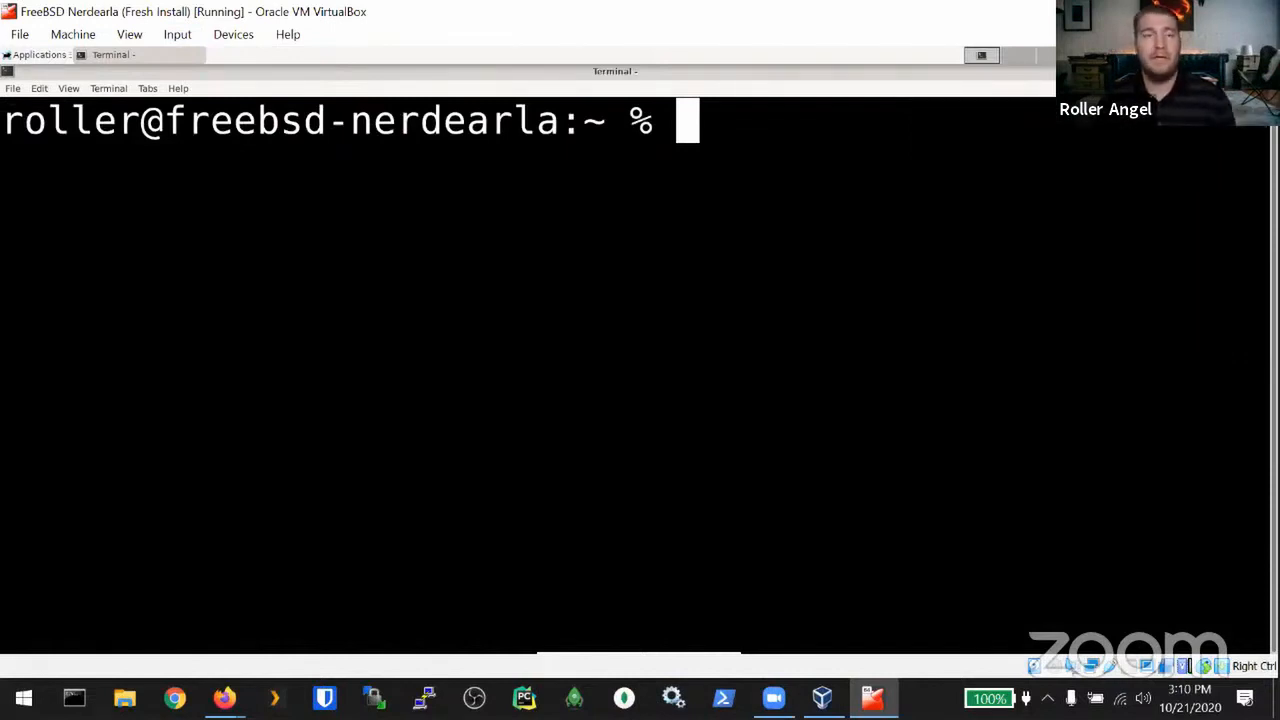
click(16, 57)
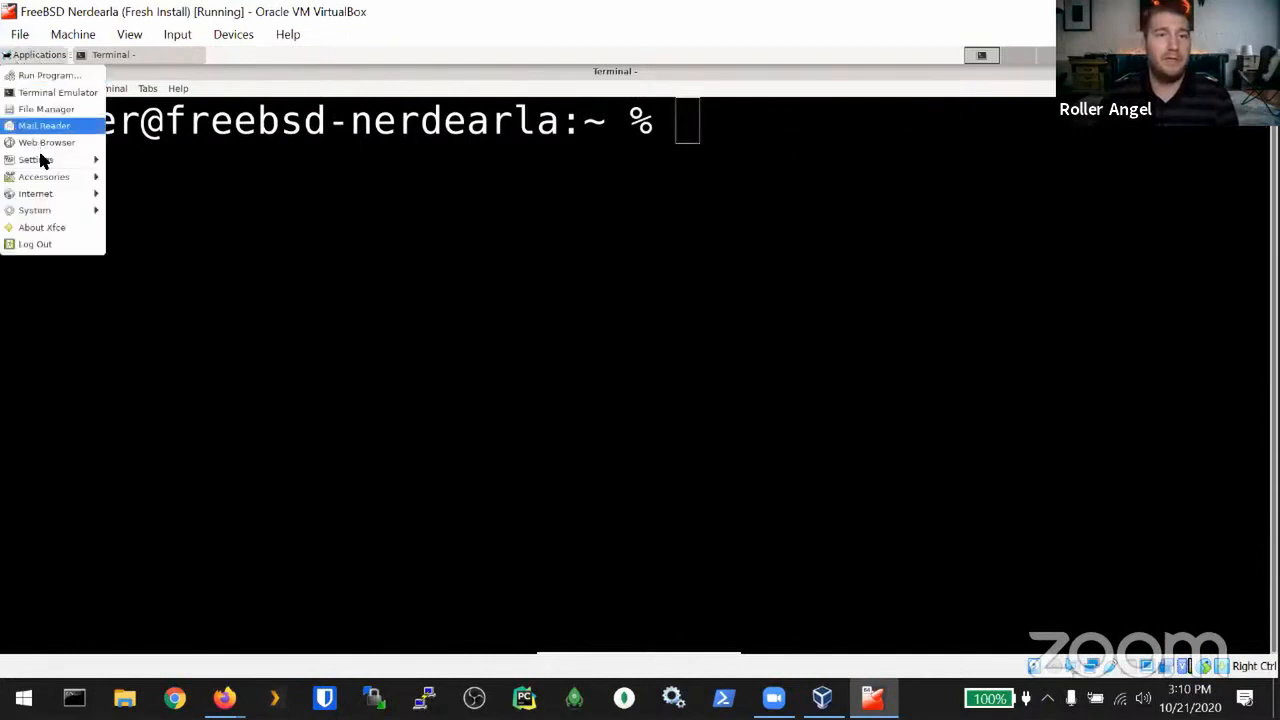
Step: Launch Firefox maximized and load file:///usr/local/share/doc/freebsd/handbook/index.html
mouse_move(40, 194)
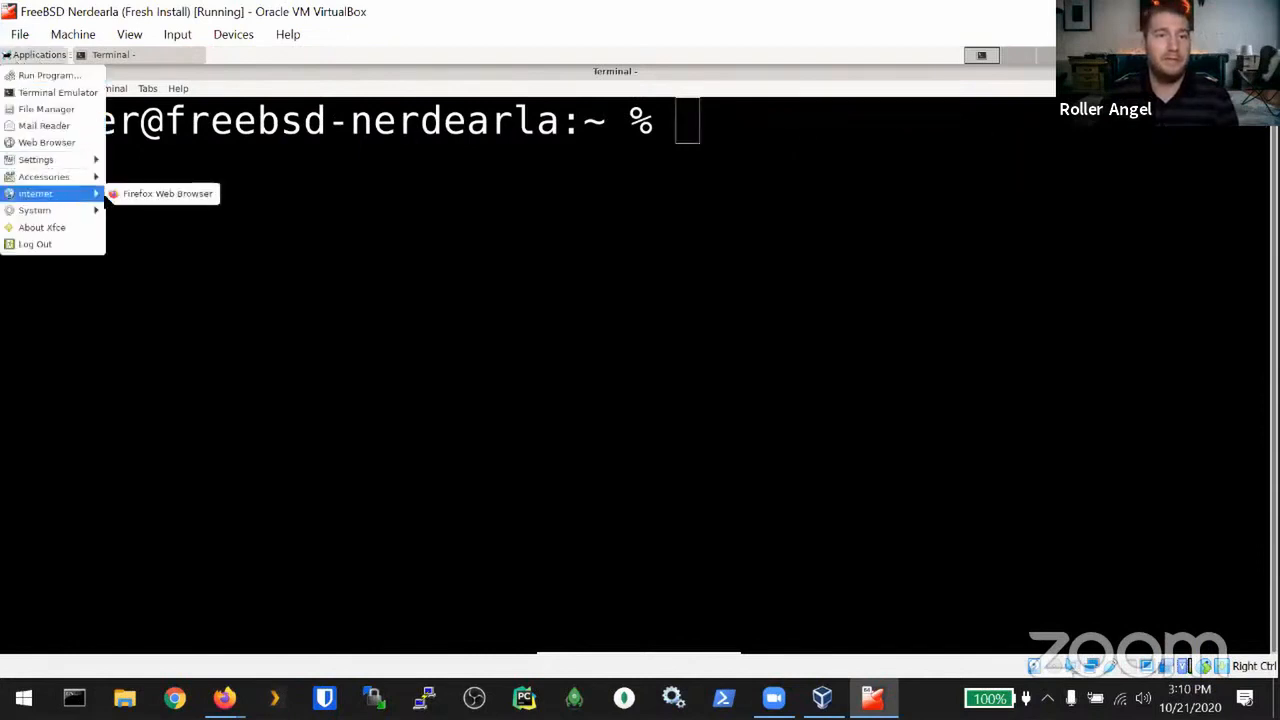
click(160, 194)
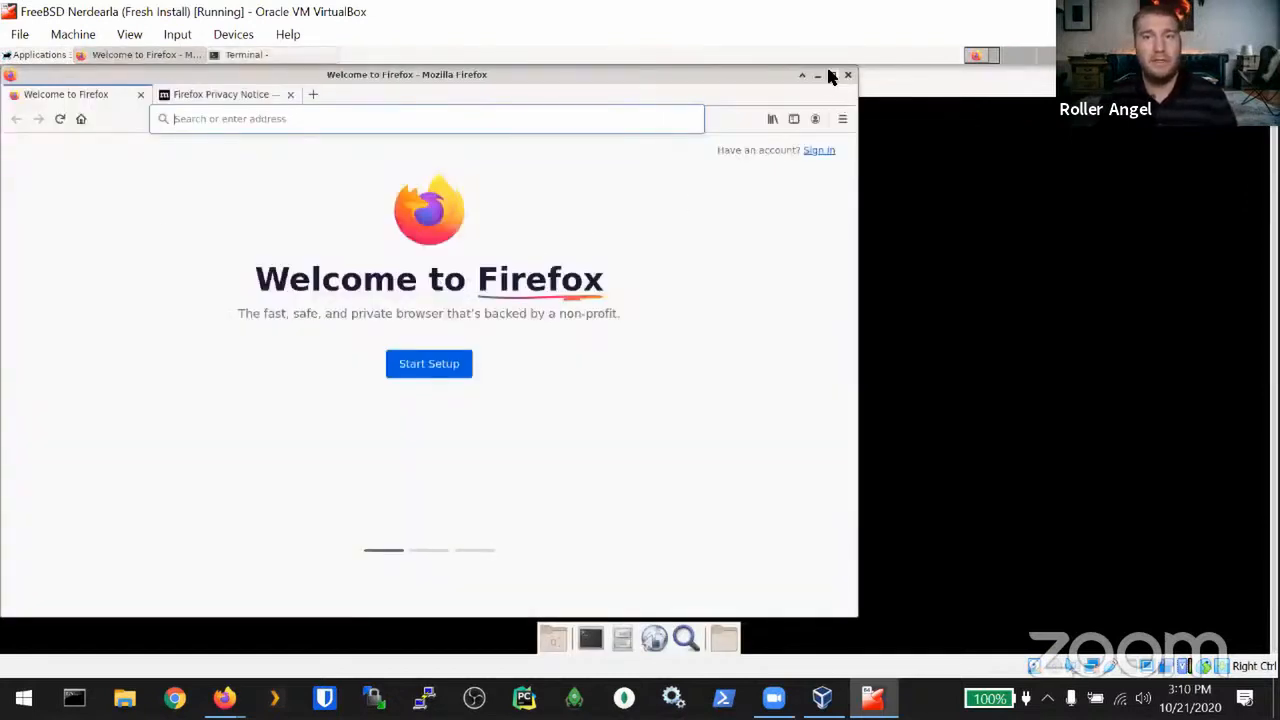
click(831, 78)
click(357, 113)
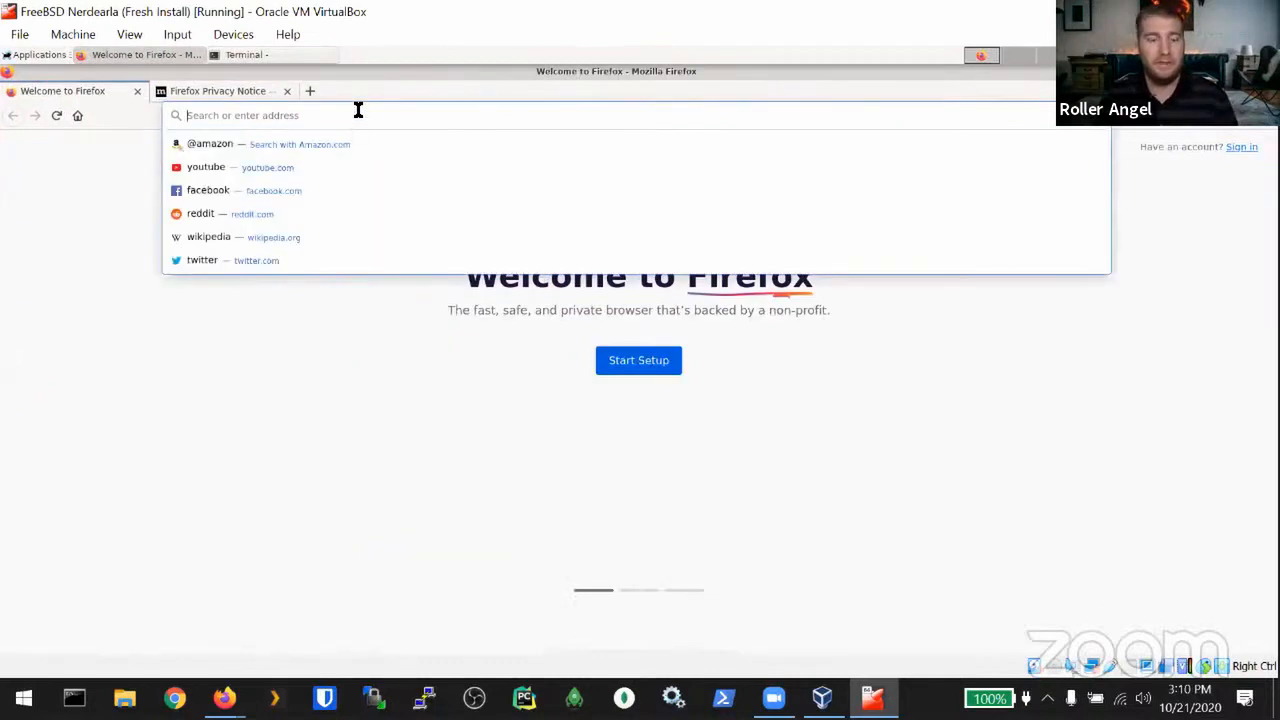
text(fi)
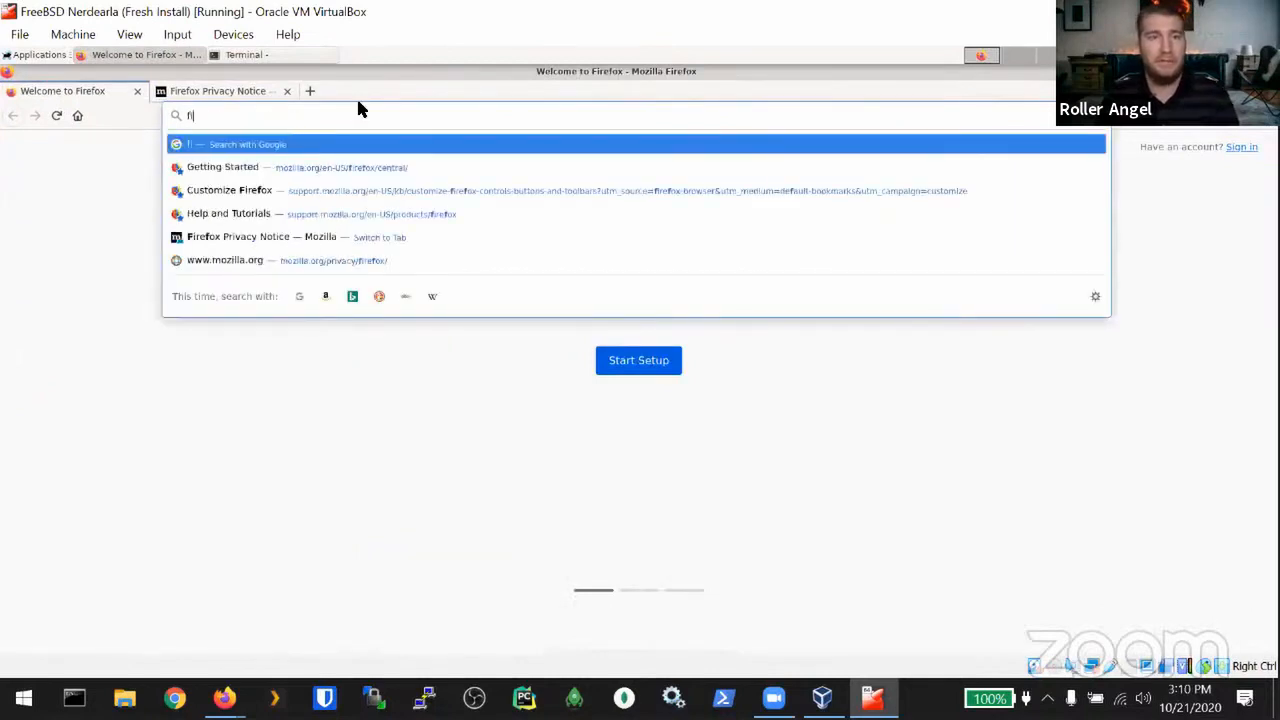
text(le:///)
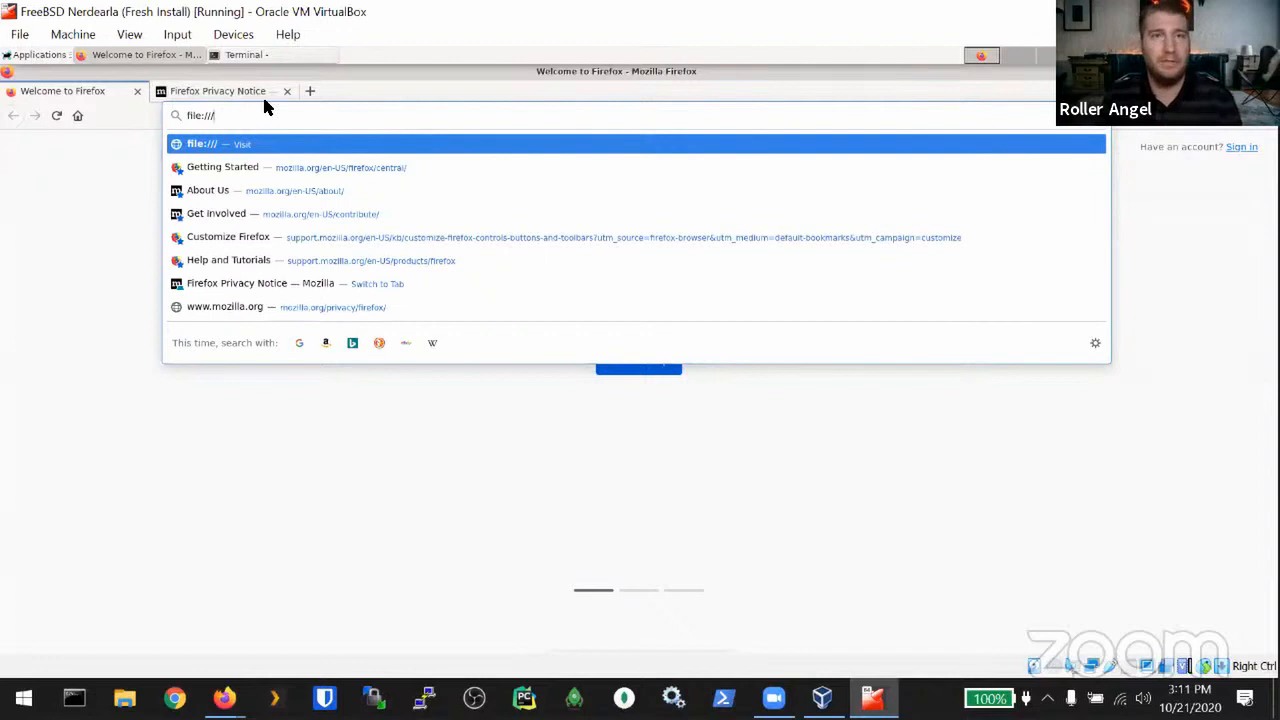
text(usr)
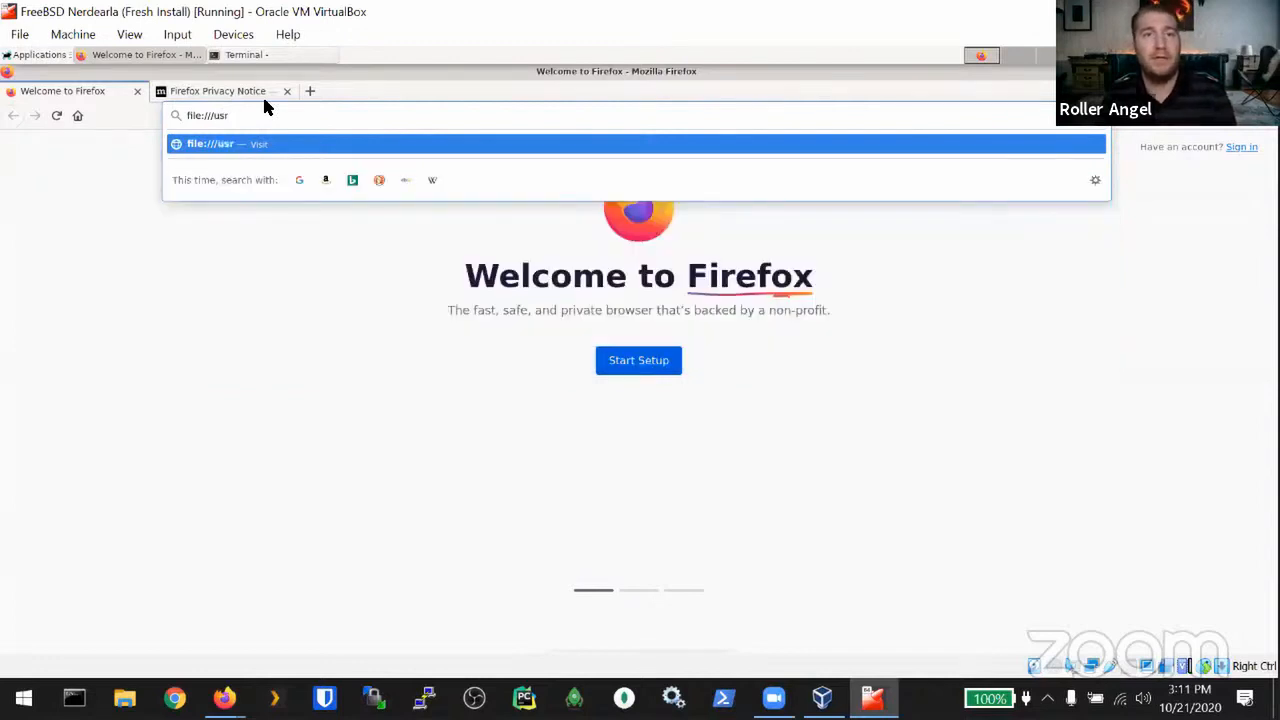
text(/local/share/doc/)
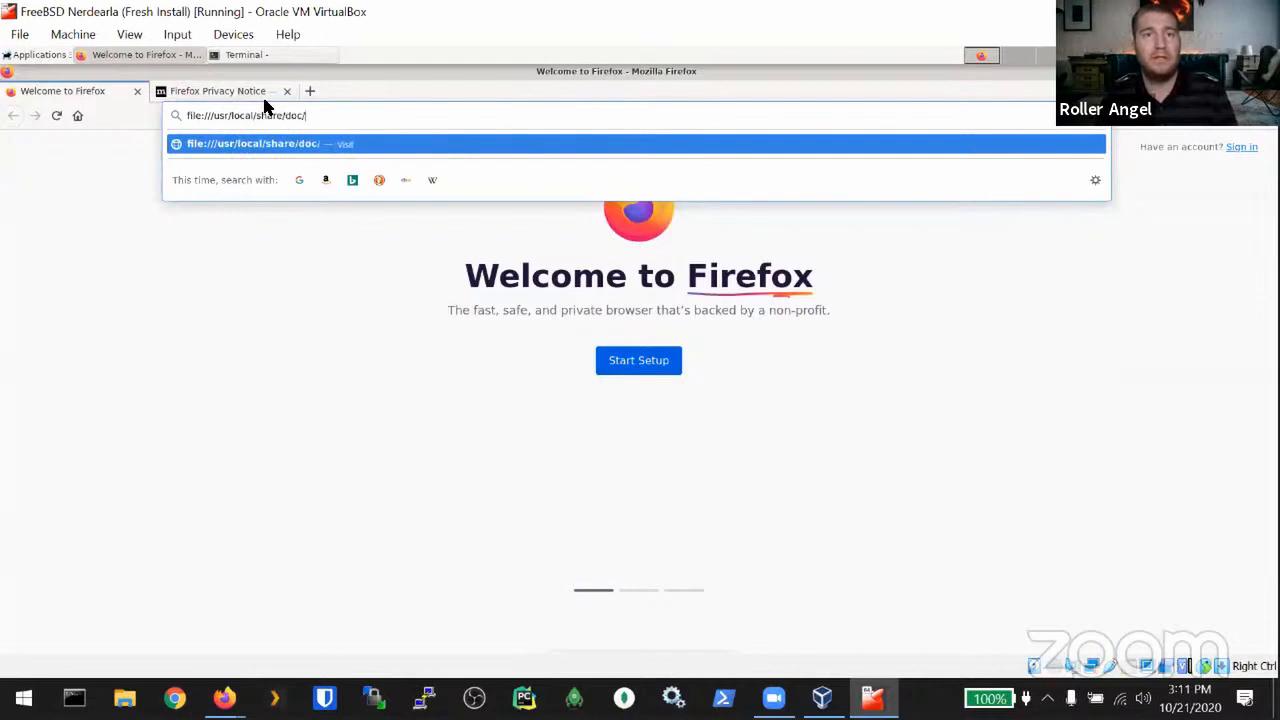
text(freebsd/h)
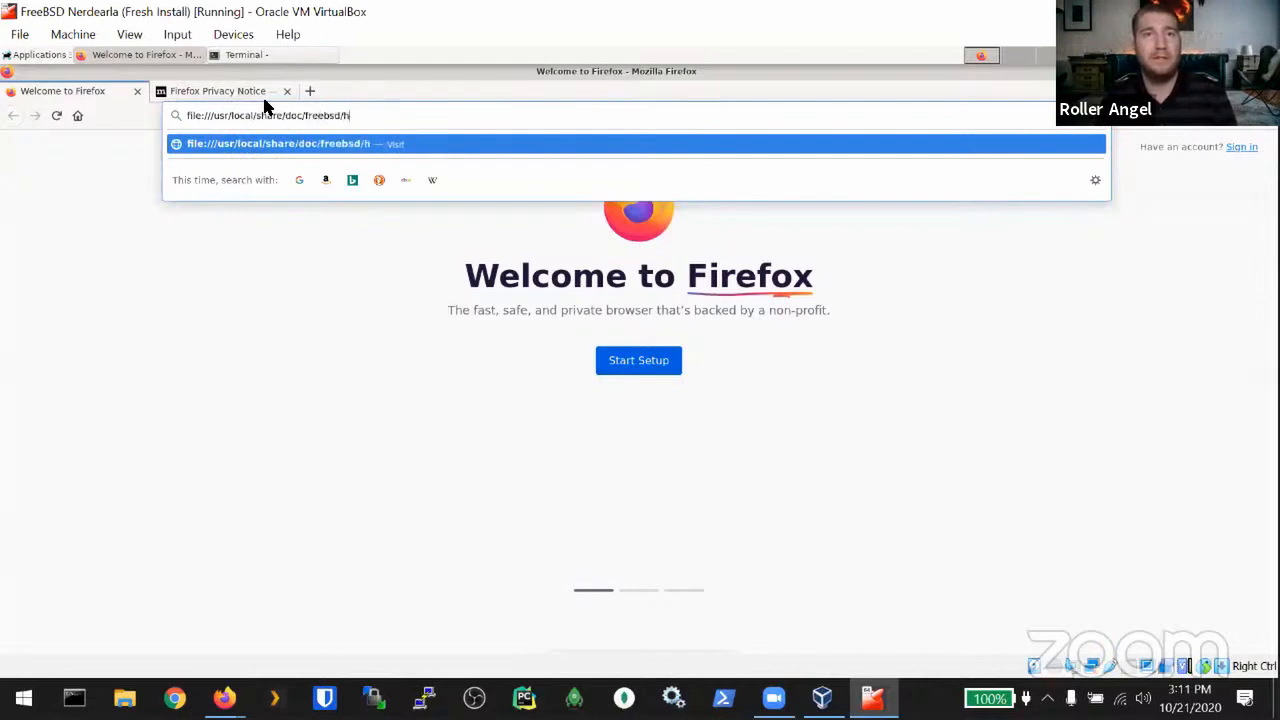
text(andbook/index)
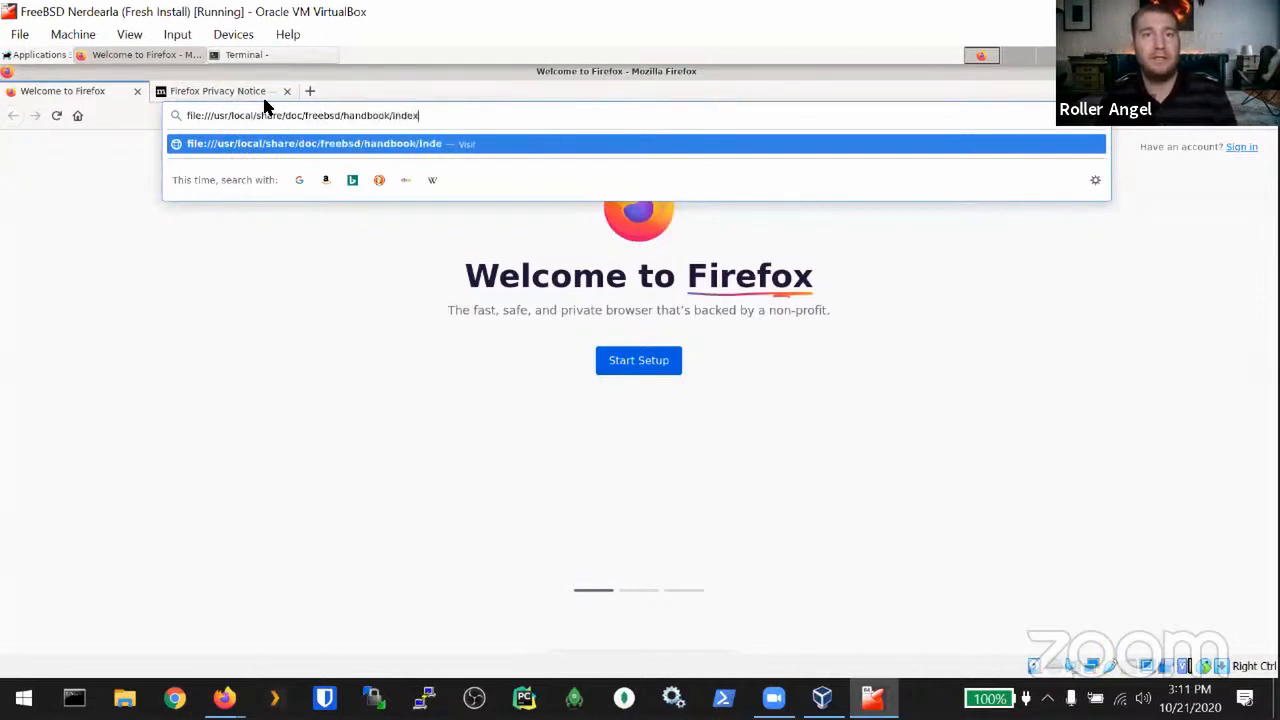
text(.html)
key(Return)
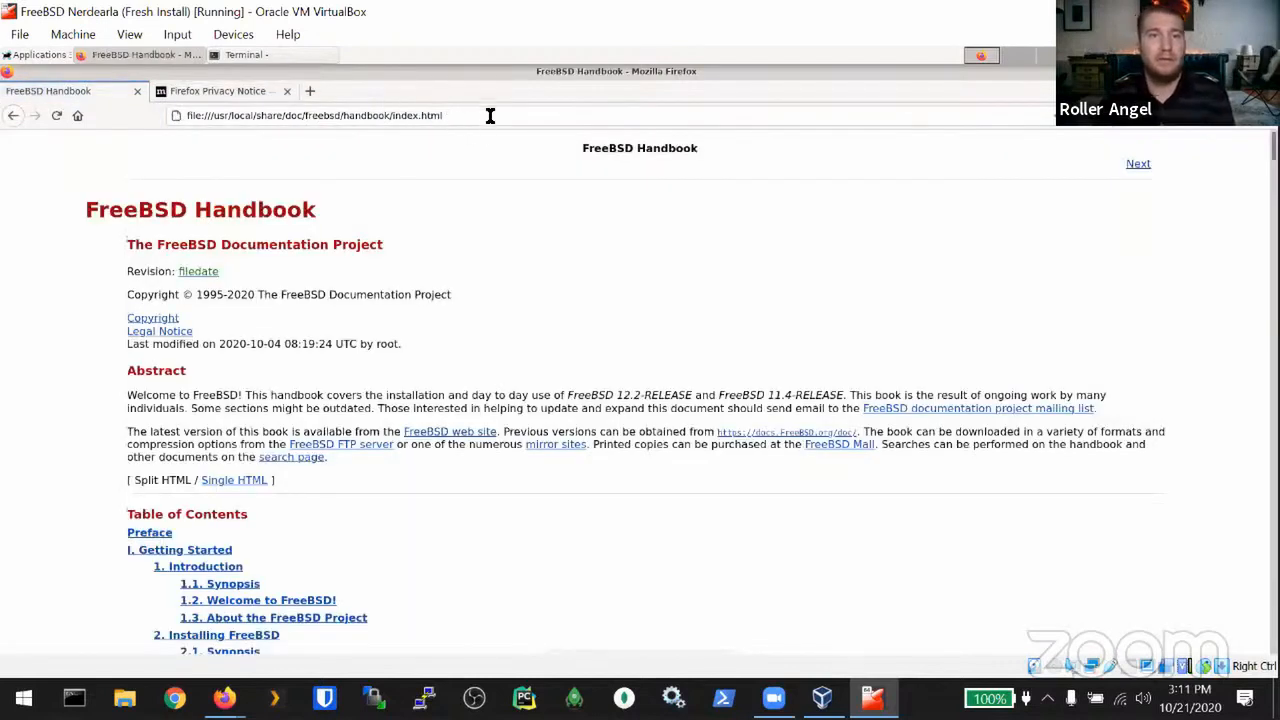
Step: Copy the Handbook page address and paste it into the terminal prompt
click(440, 115)
key(ctrl+c)
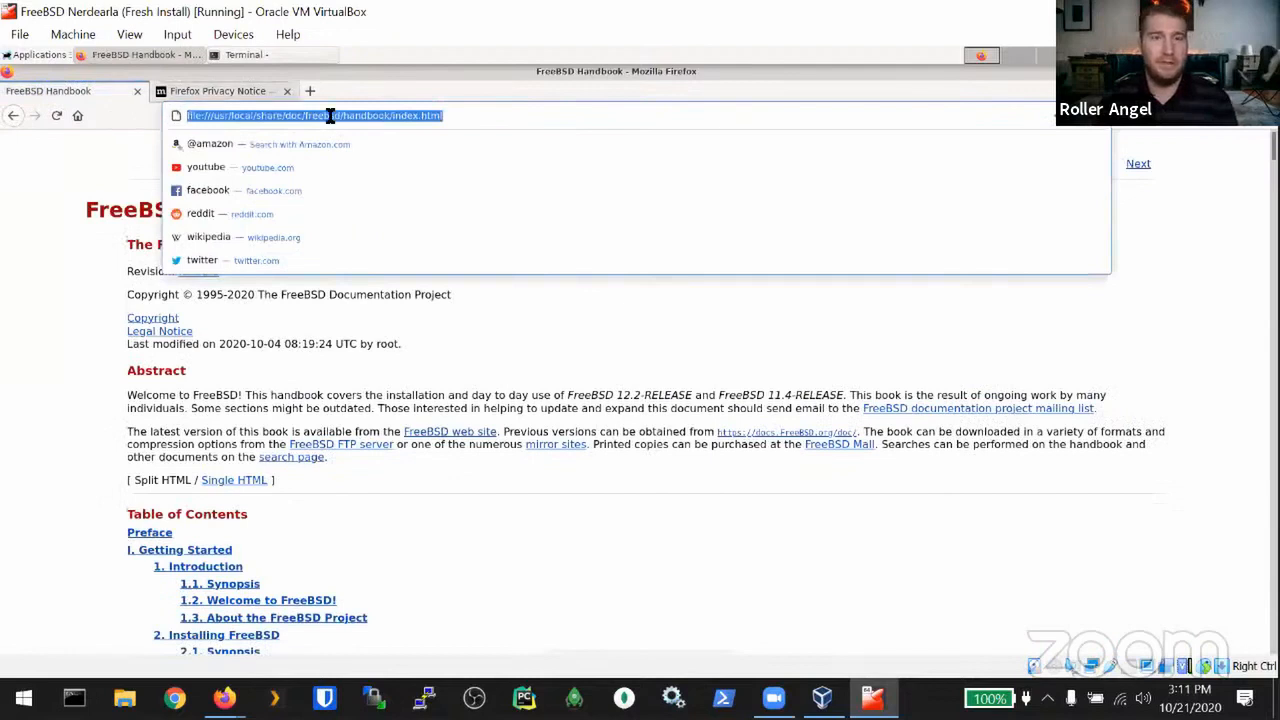
click(471, 394)
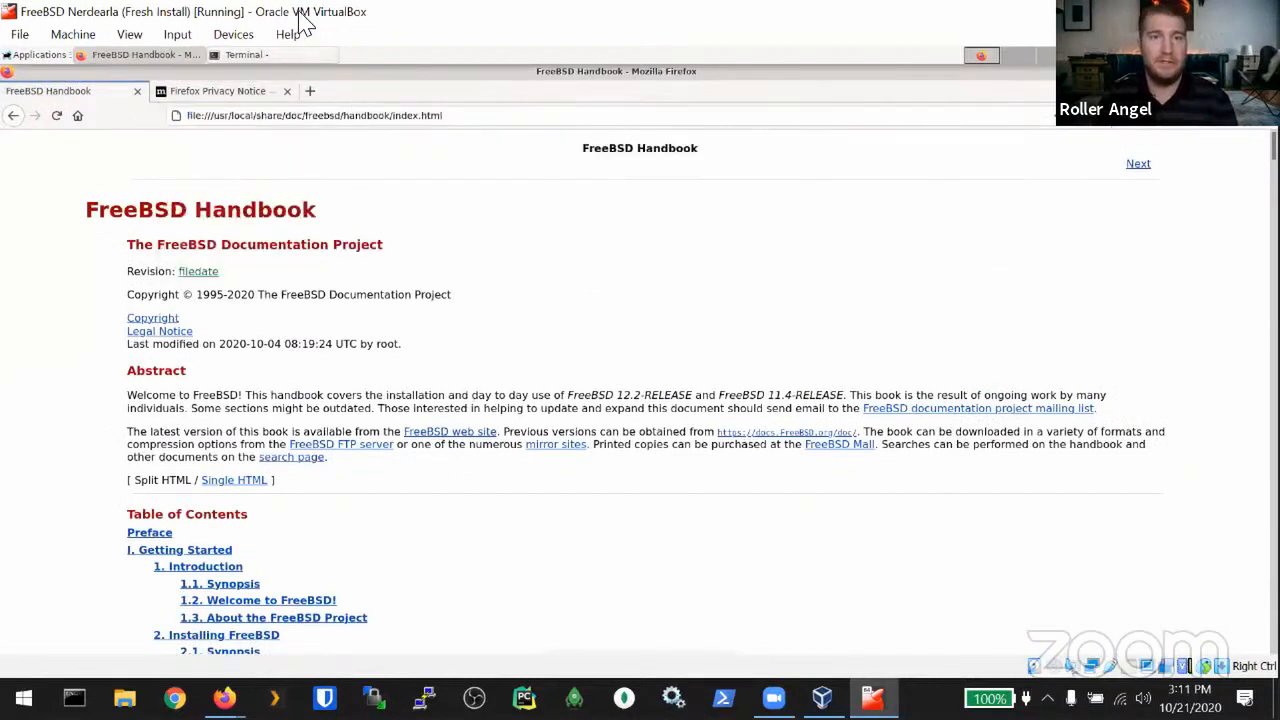
click(243, 55)
key(ctrl+shift+v)
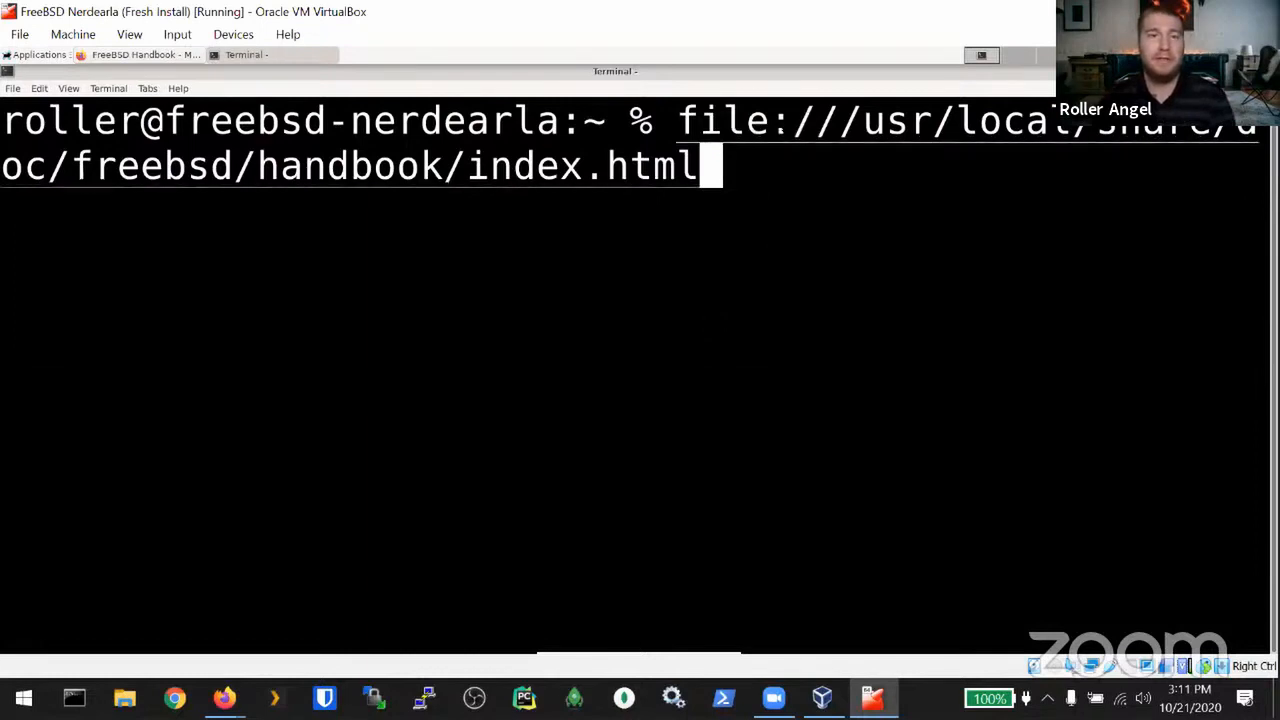
Step: Bookmark the FreeBSD Handbook page to the Bookmarks Toolbar
click(102, 54)
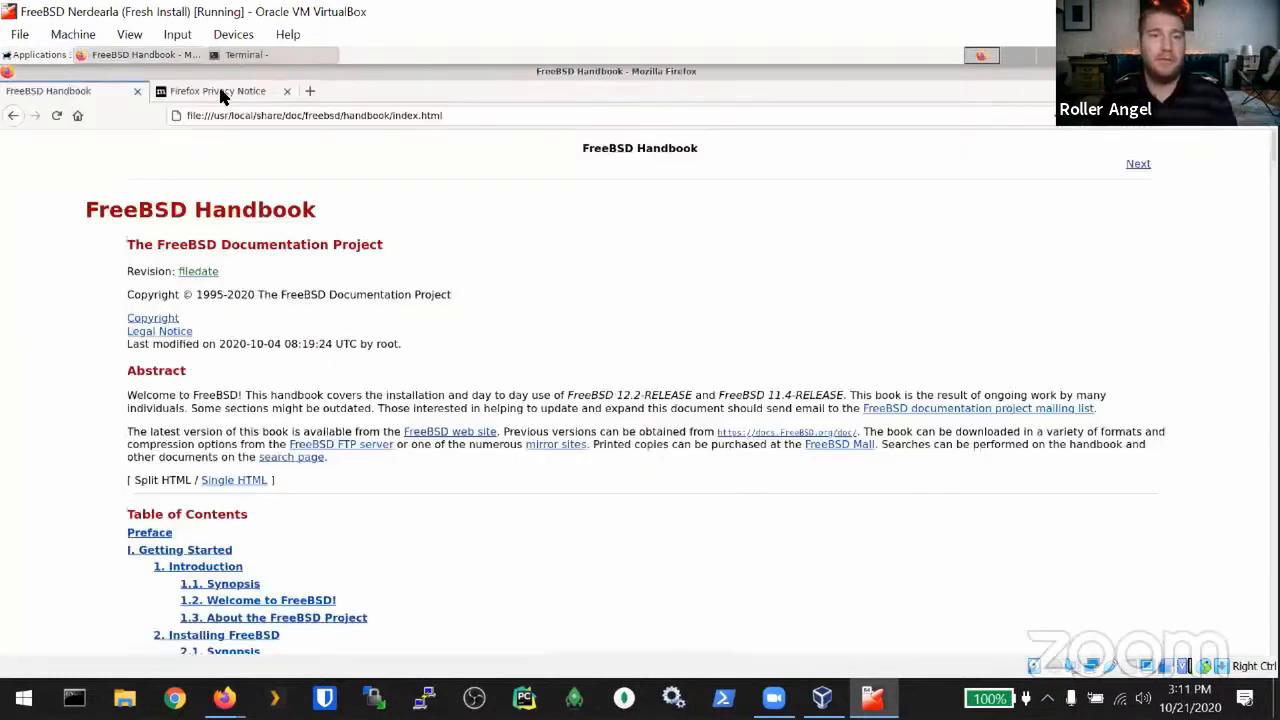
click(1093, 118)
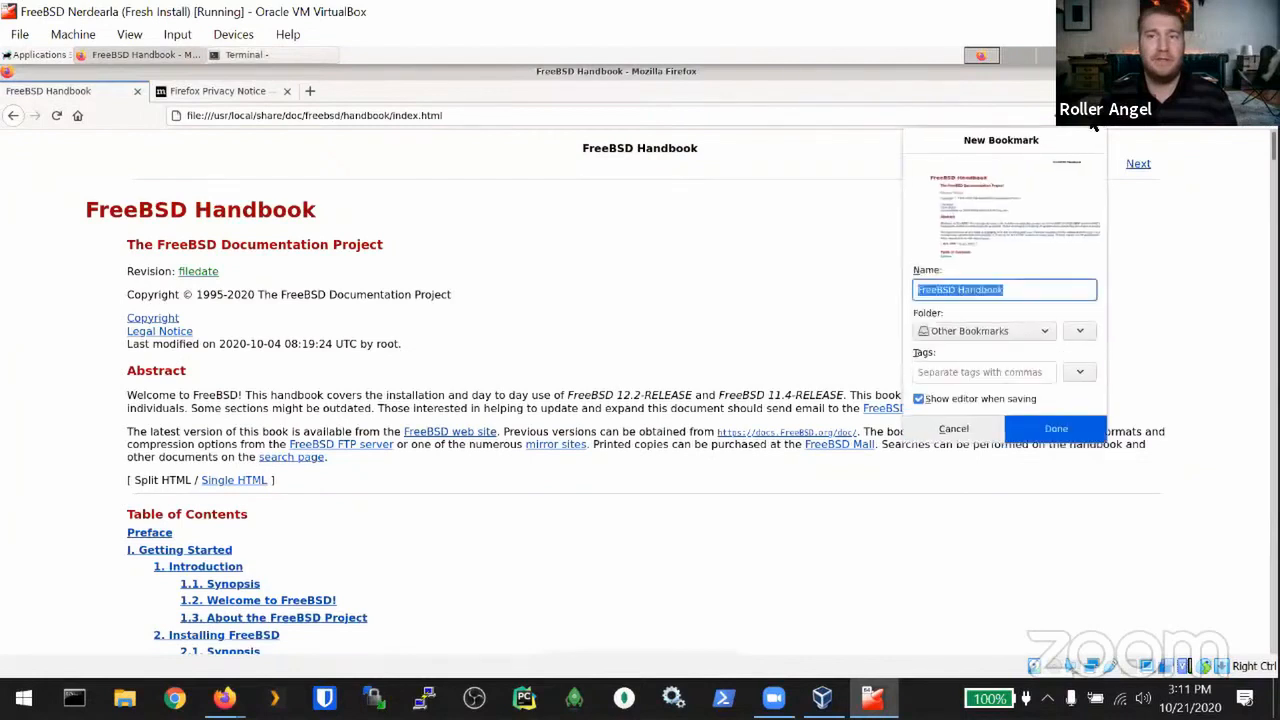
click(1000, 330)
click(980, 352)
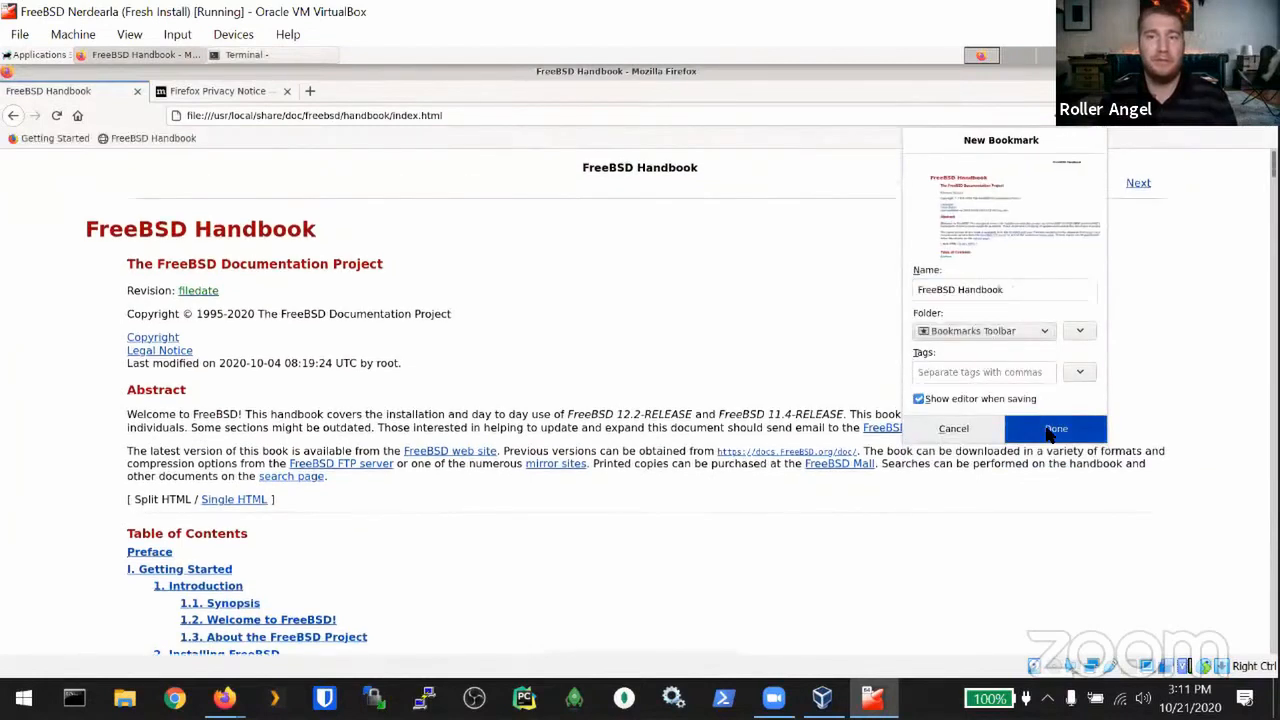
click(1050, 430)
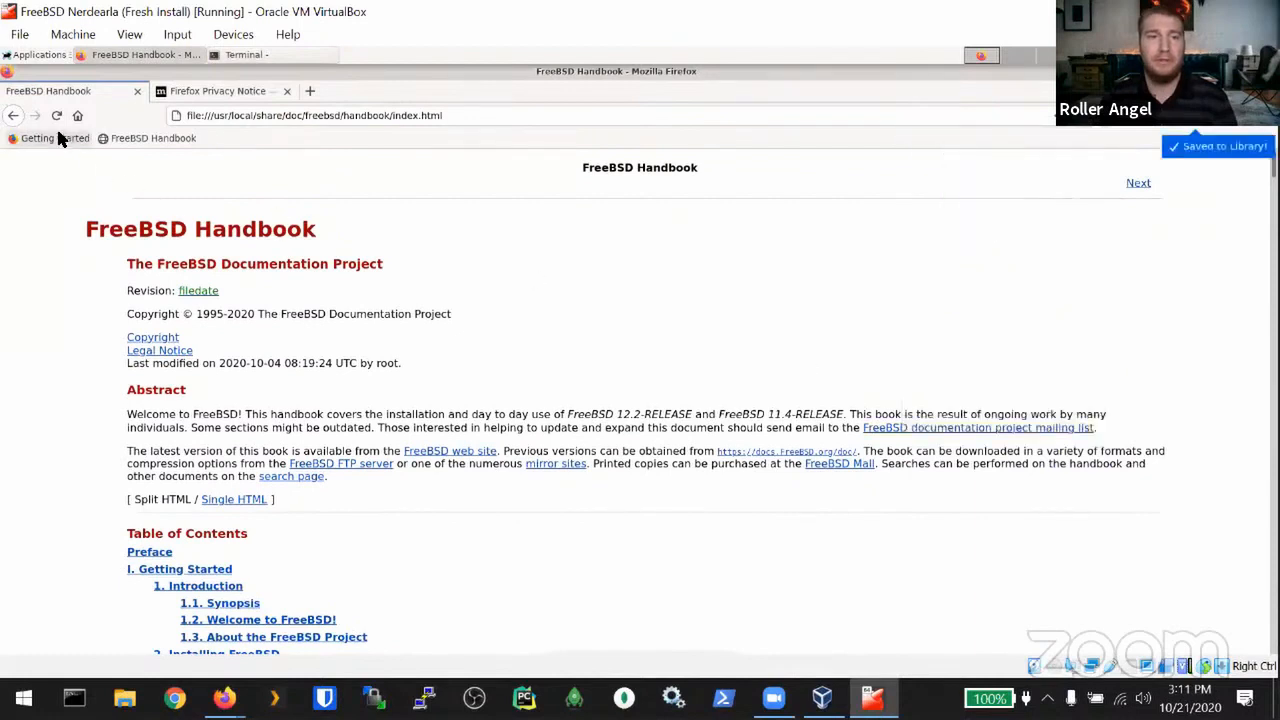
Step: Delete the Getting Started bookmark, close the Privacy Notice tab, and open a new tab
right_click(62, 138)
click(92, 295)
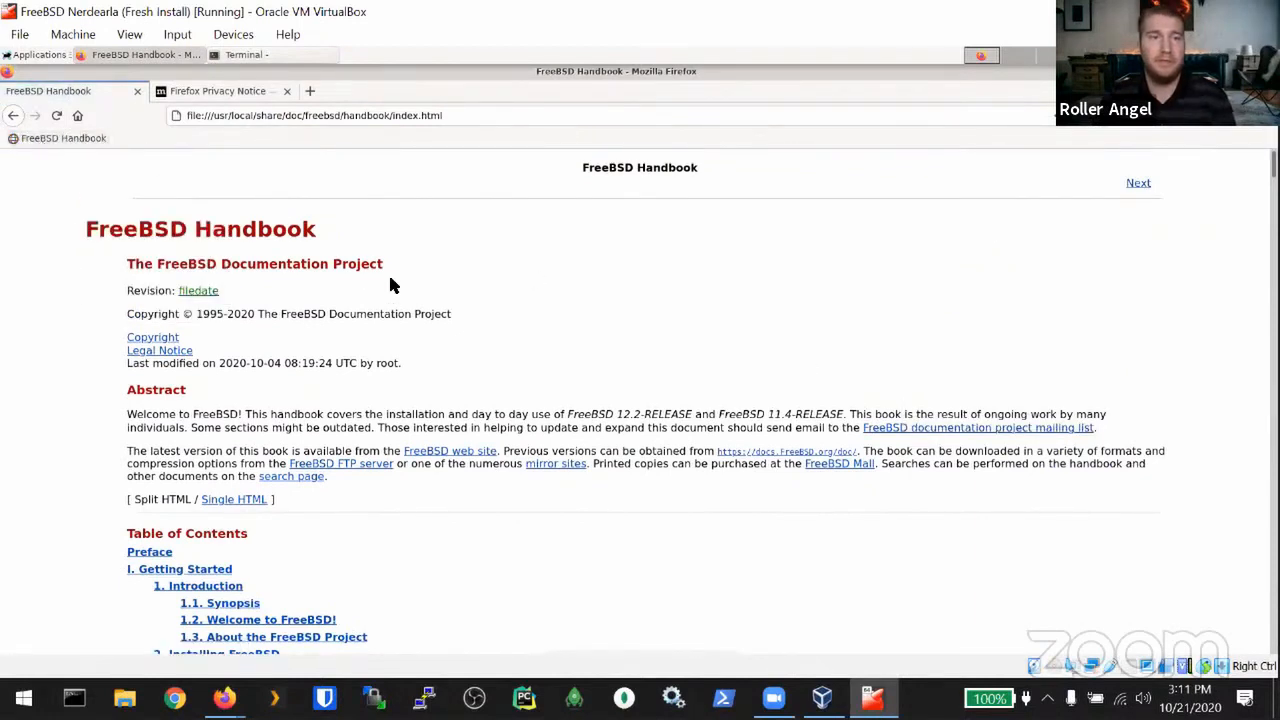
scroll(420, 377, down, 1)
scroll(420, 377, down, 10)
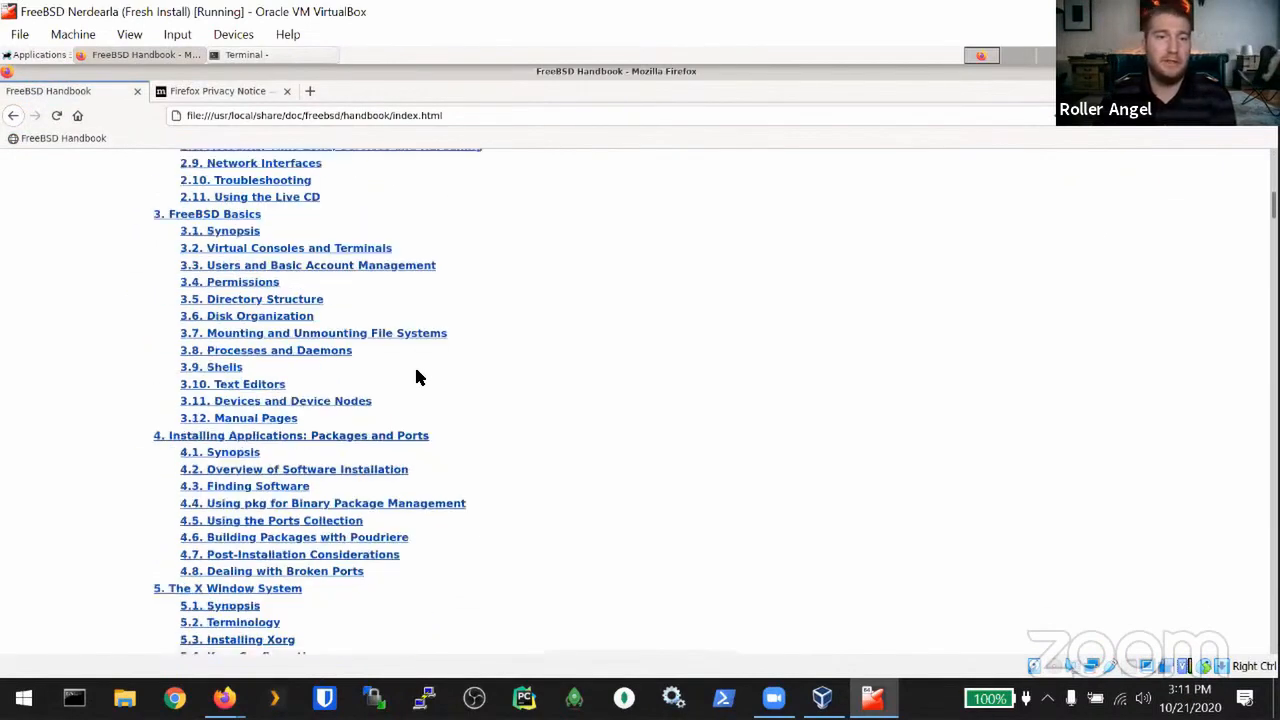
scroll(412, 375, down, 7)
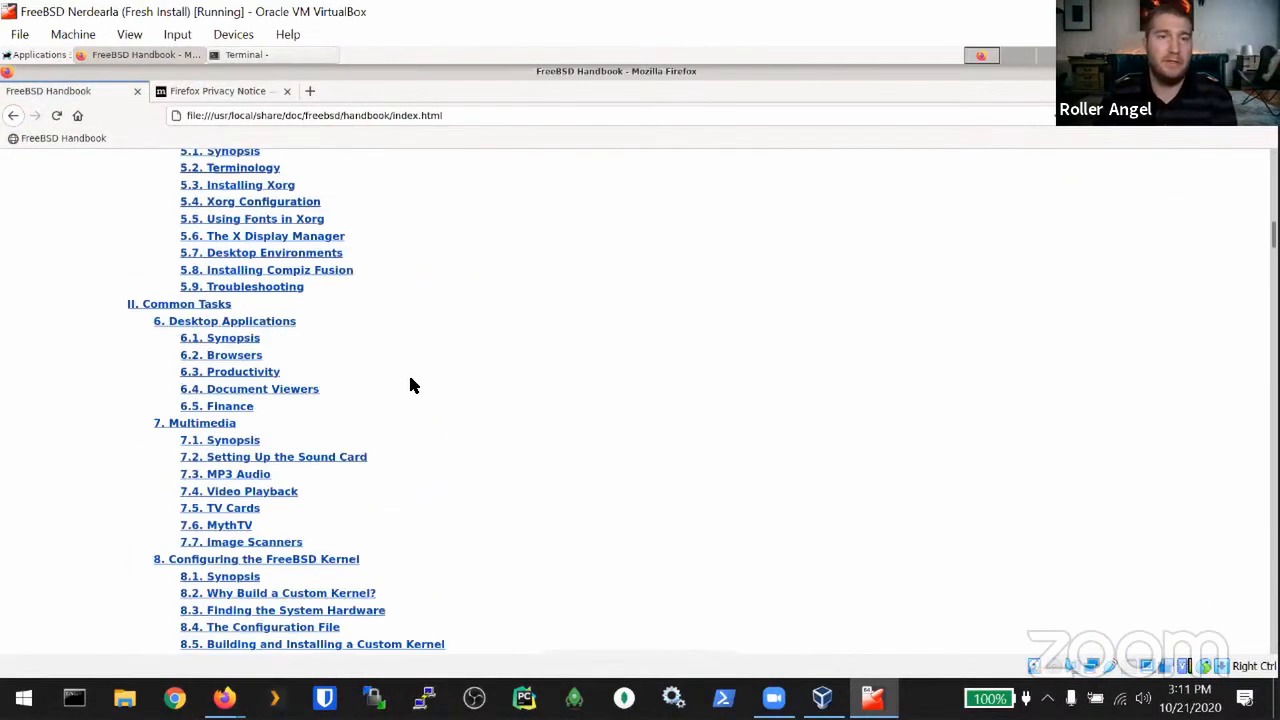
click(287, 91)
click(164, 91)
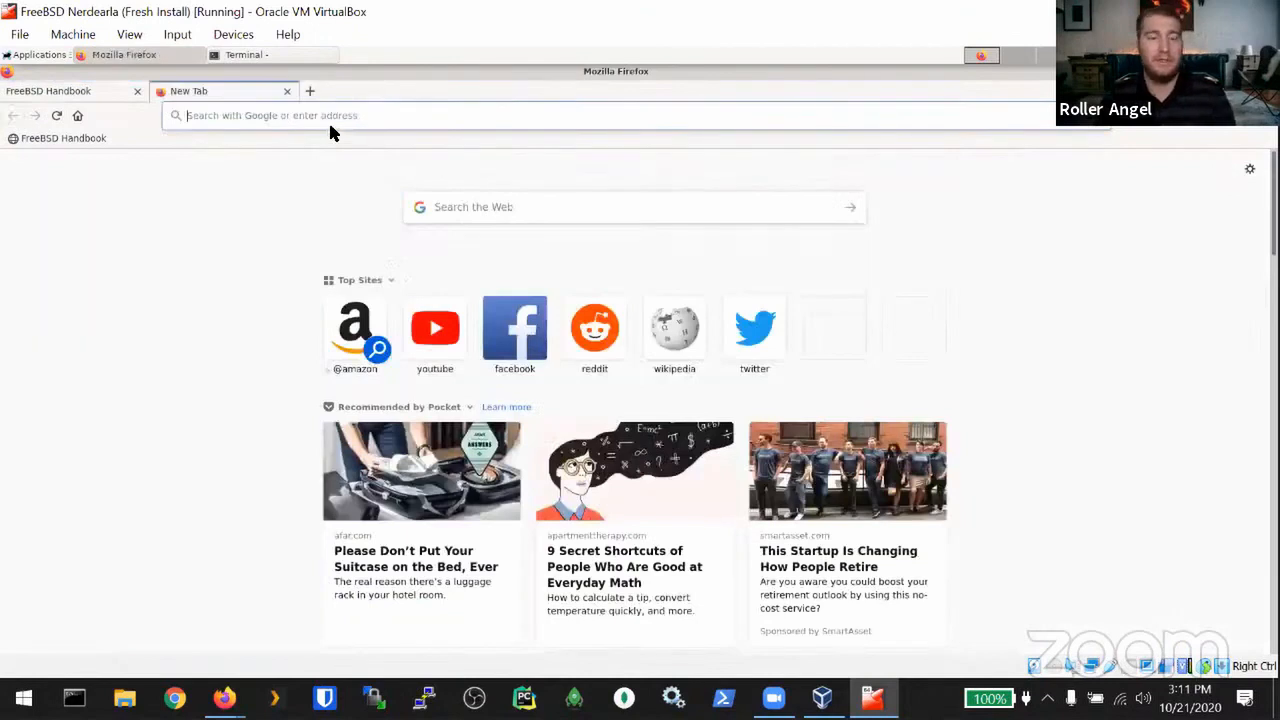
Step: Remove the Top Sites, Recommended by Pocket and Highlights sections from the new tab page
click(940, 280)
click(968, 330)
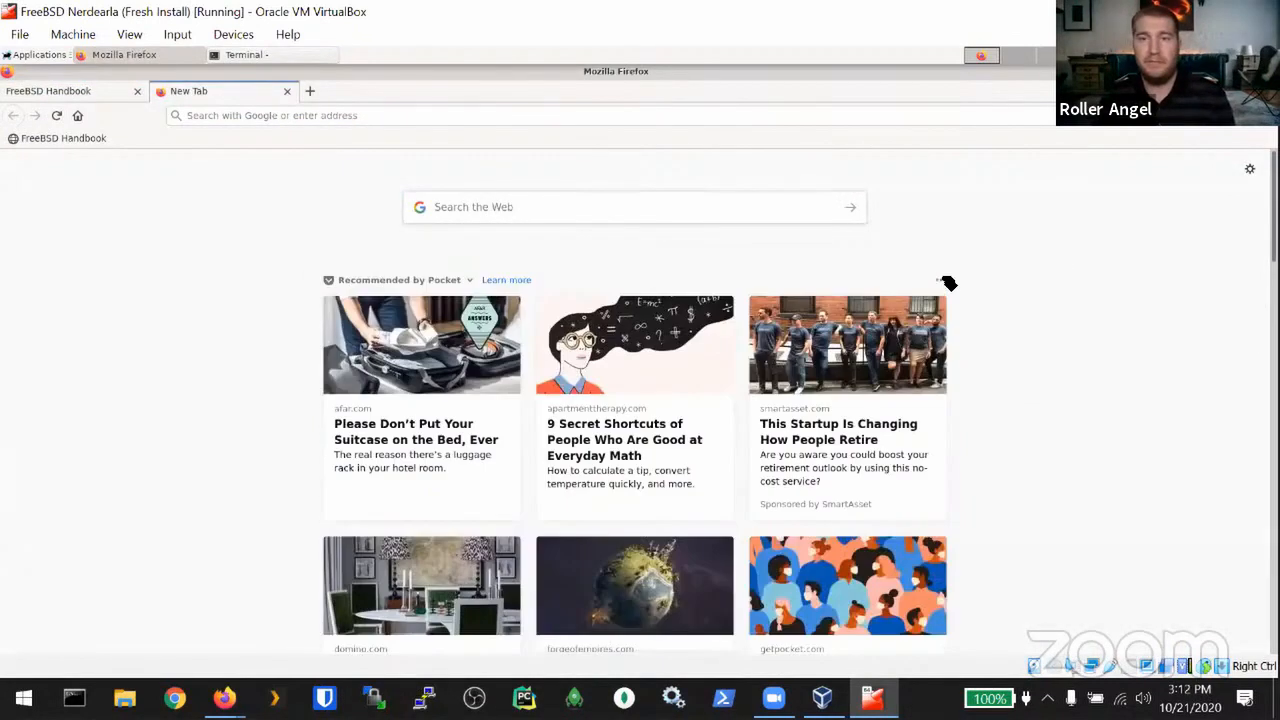
click(940, 280)
click(972, 294)
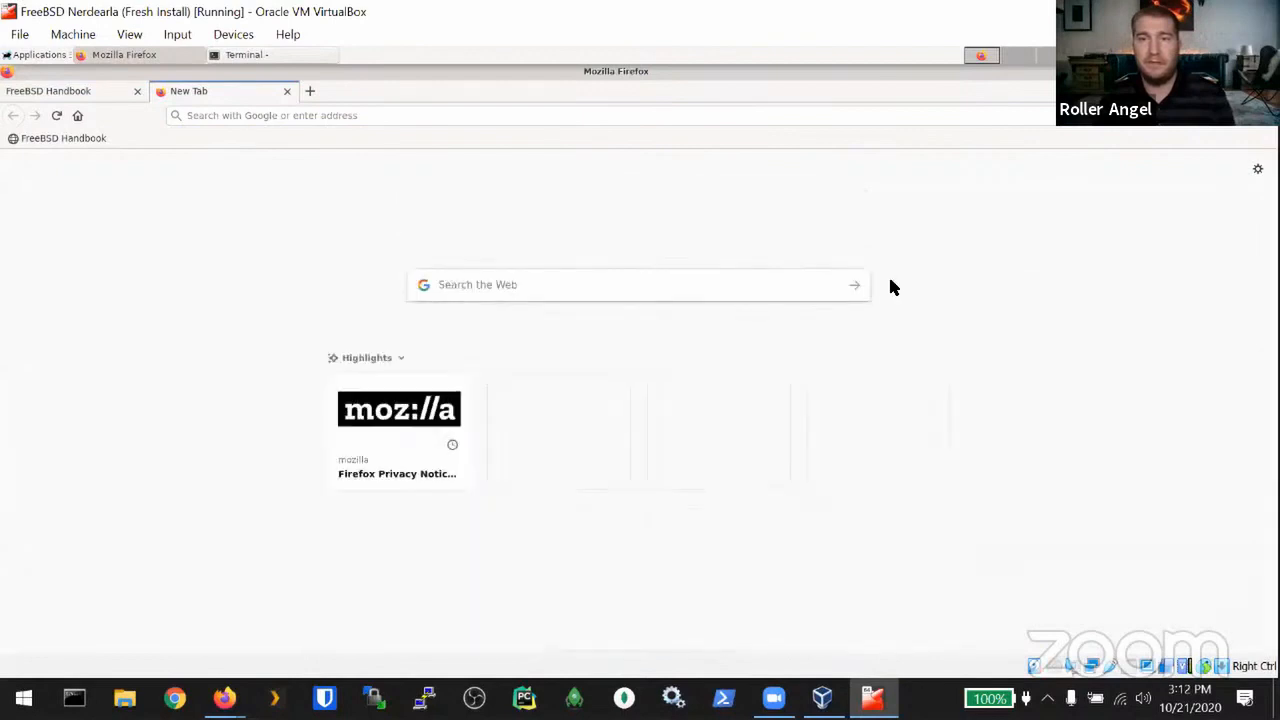
click(944, 358)
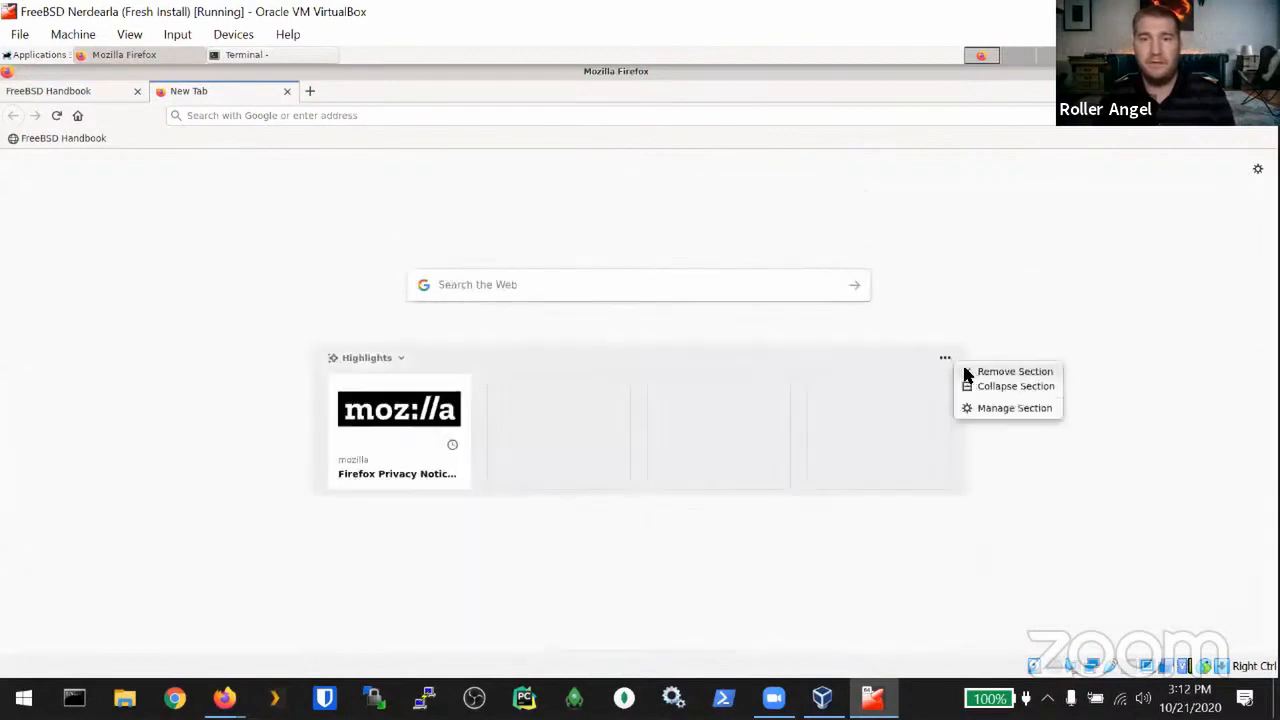
click(966, 370)
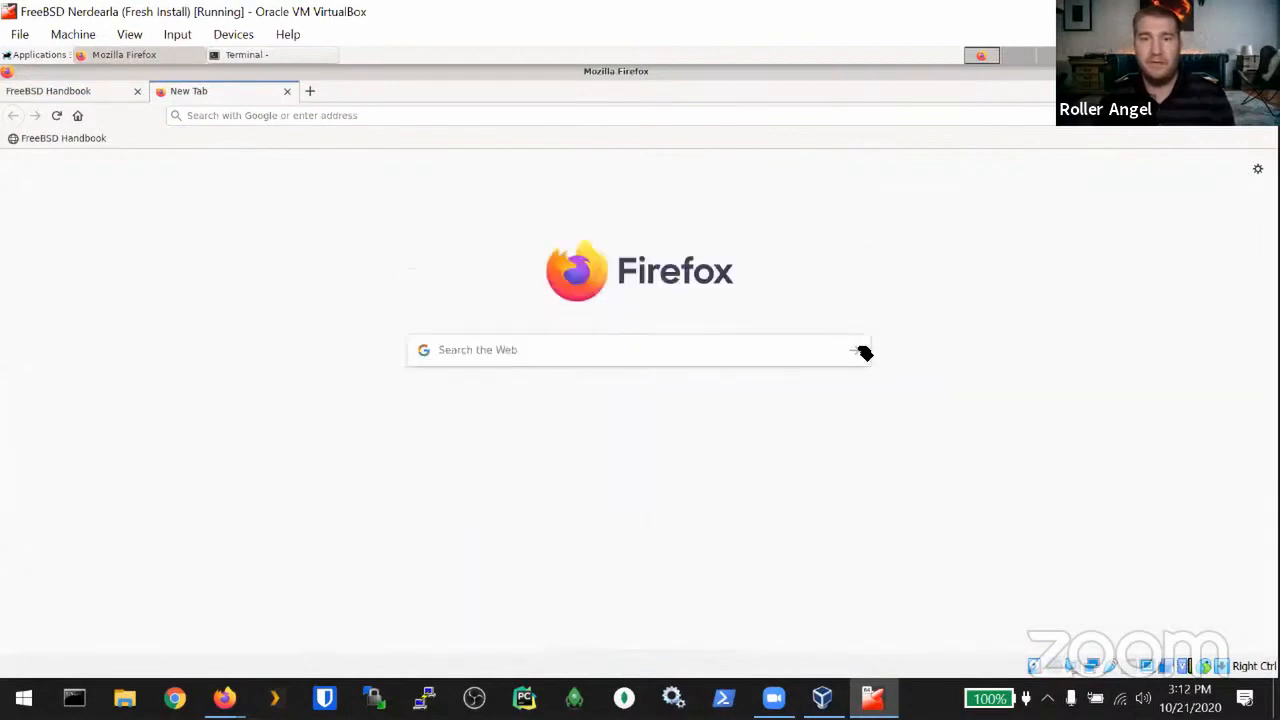
Step: Load freebsd.org and decline the encrypted DNS offer
click(305, 115)
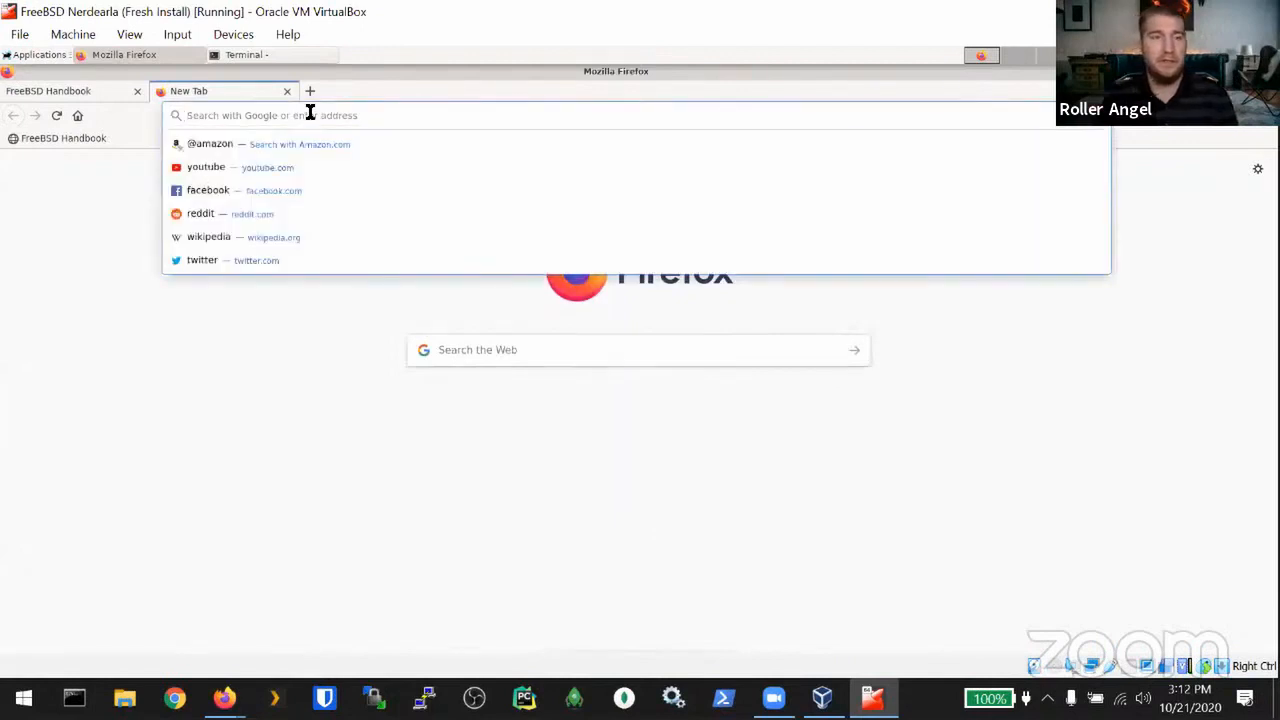
text(freebsd.org)
key(Return)
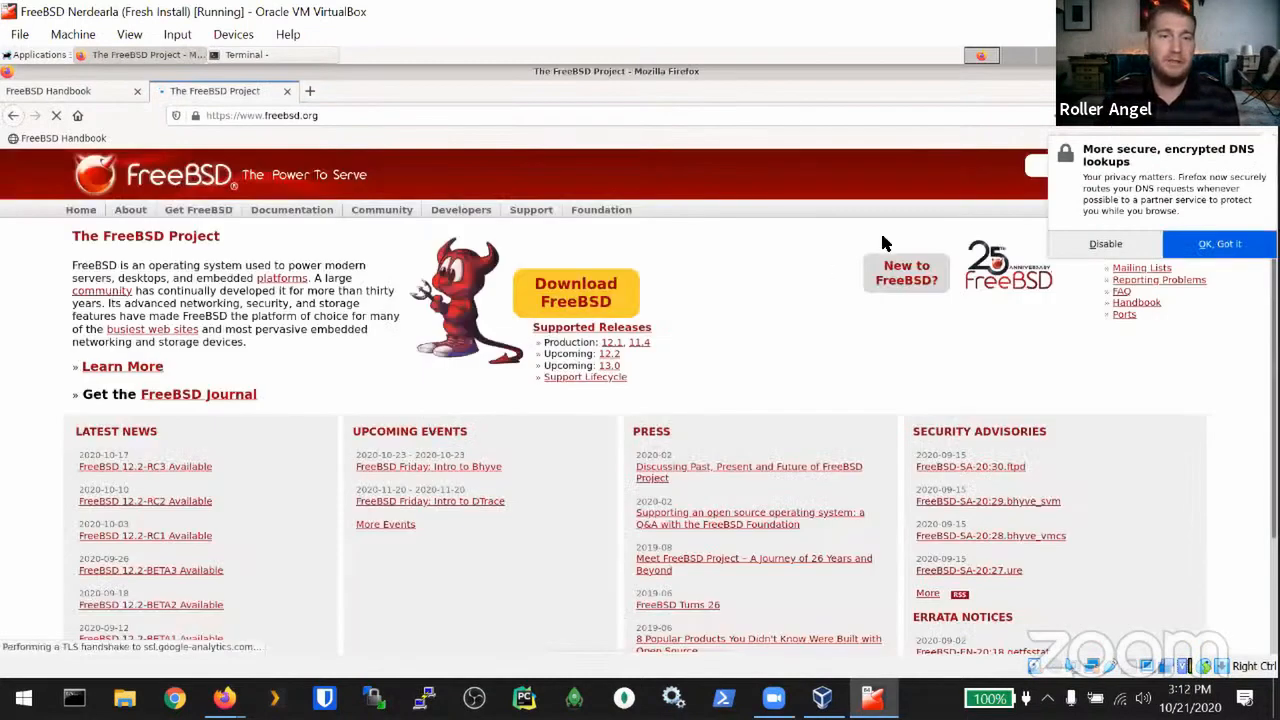
click(1106, 245)
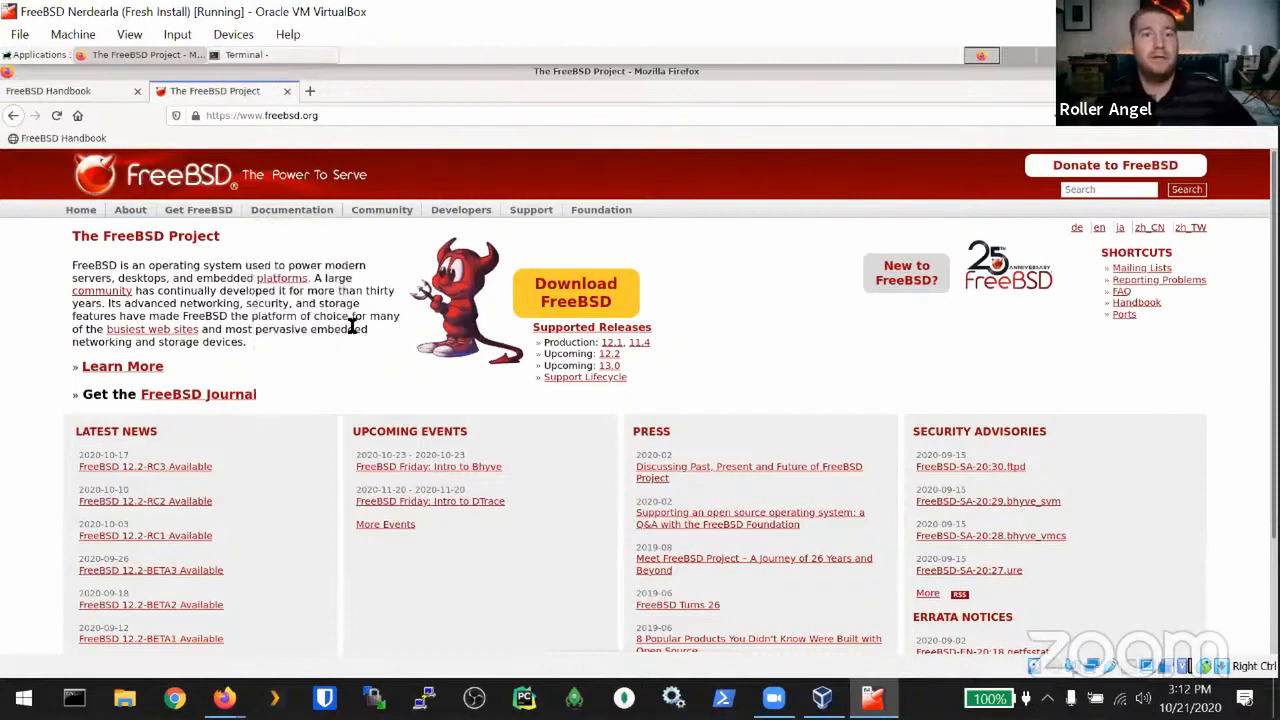
Step: Return to the Handbook tab and quit Firefox, confirming all tabs close
click(44, 82)
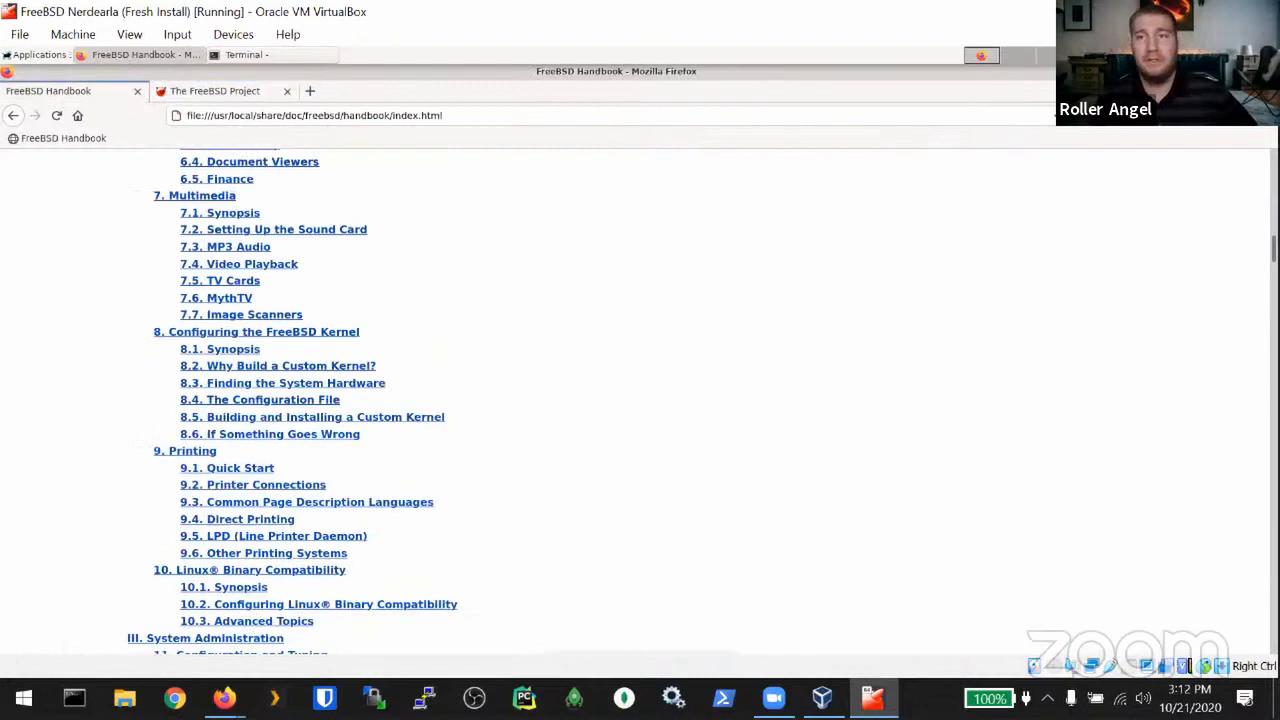
key(ctrl+q)
click(772, 407)
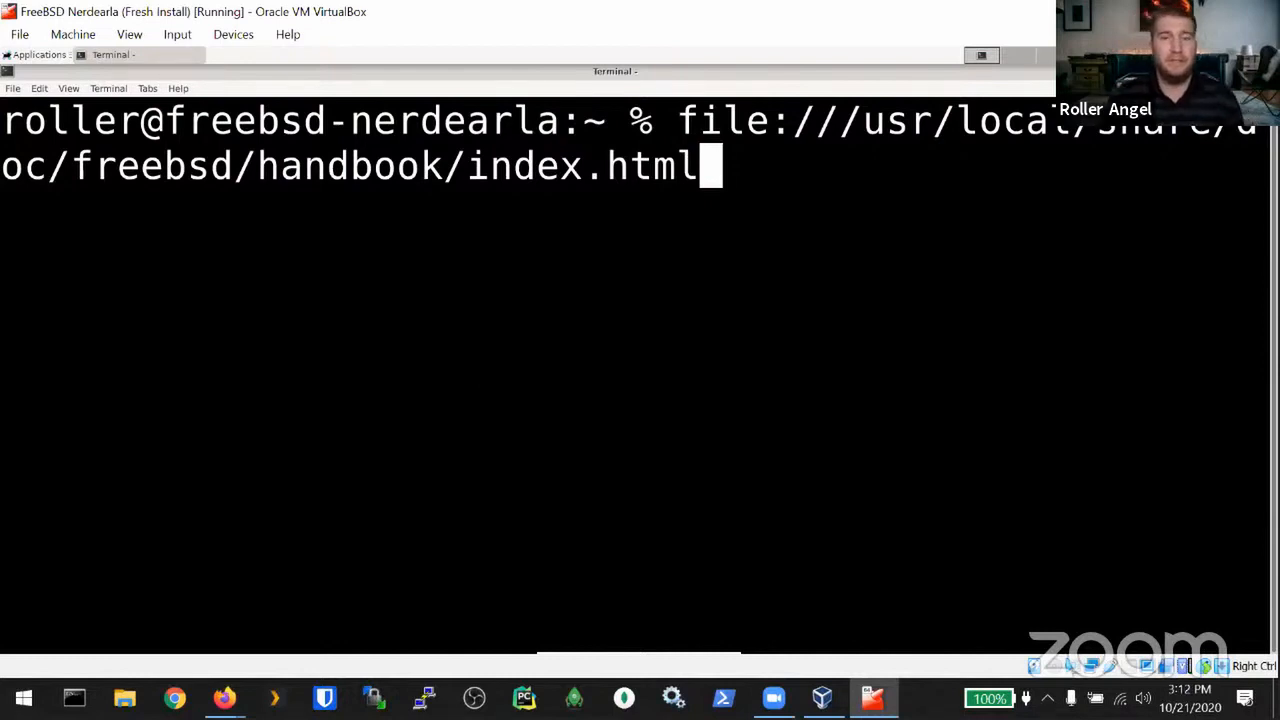
Step: Clear the prompt and run echo $SHELL to confirm the shell is /bin/tcsh
key(ctrl+u)
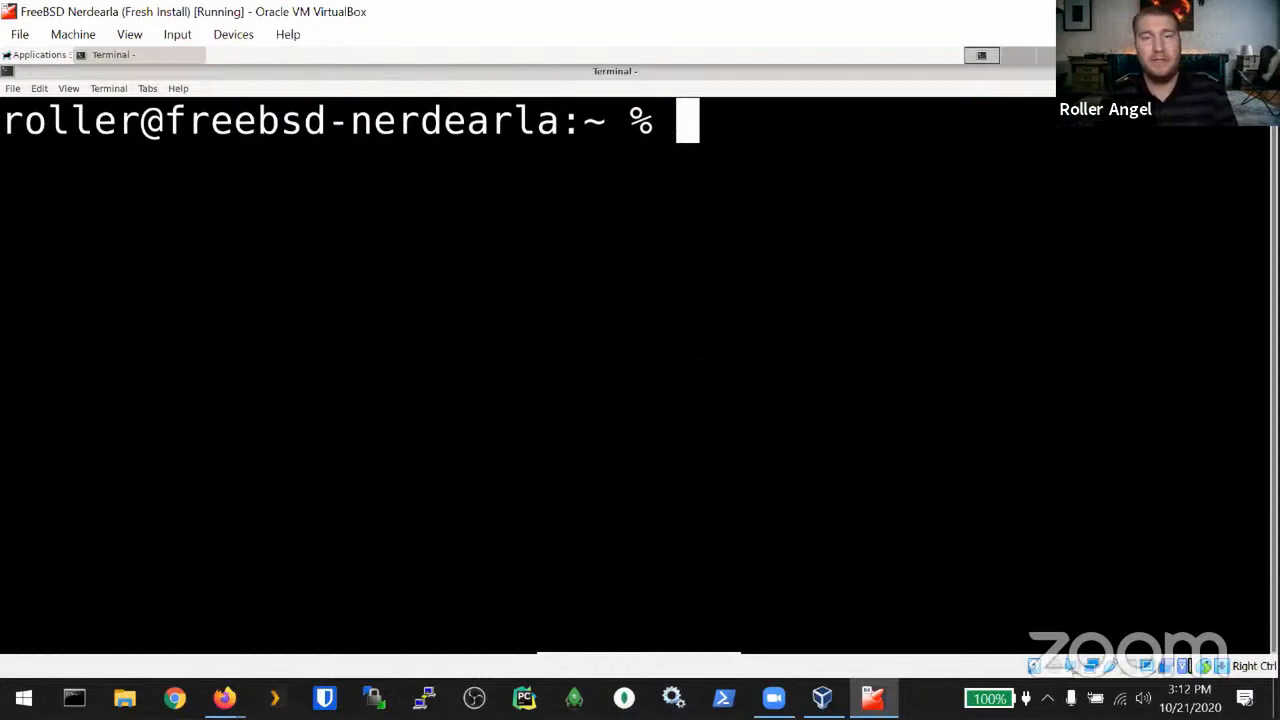
text(echo )
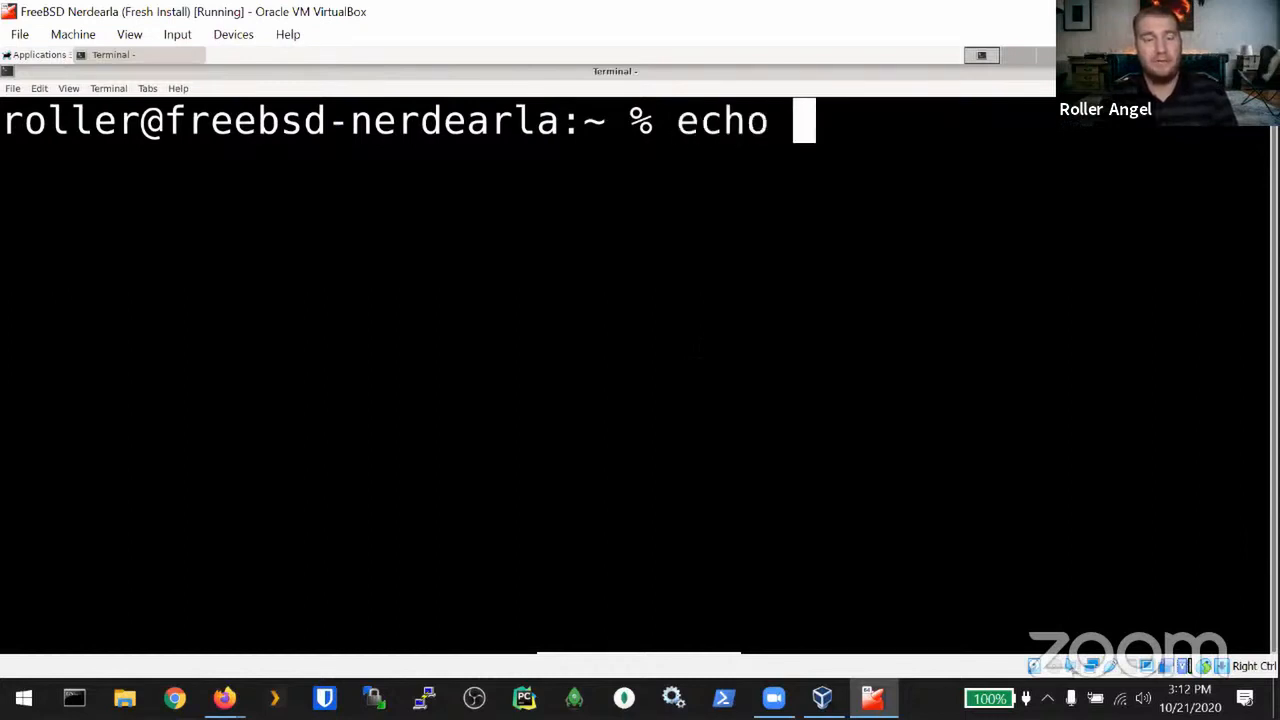
text($SHELL)
key(Return)
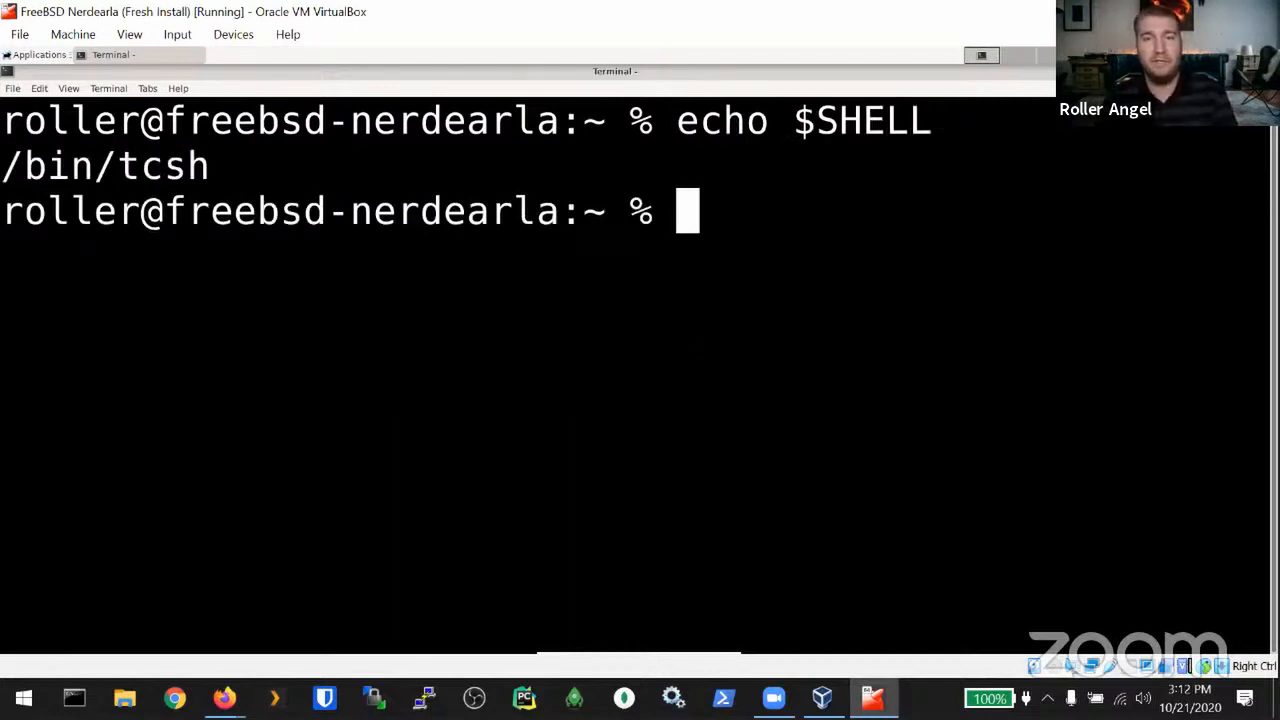
Step: List the home directory with ls, then with ls -la including hidden files
text(ls -)
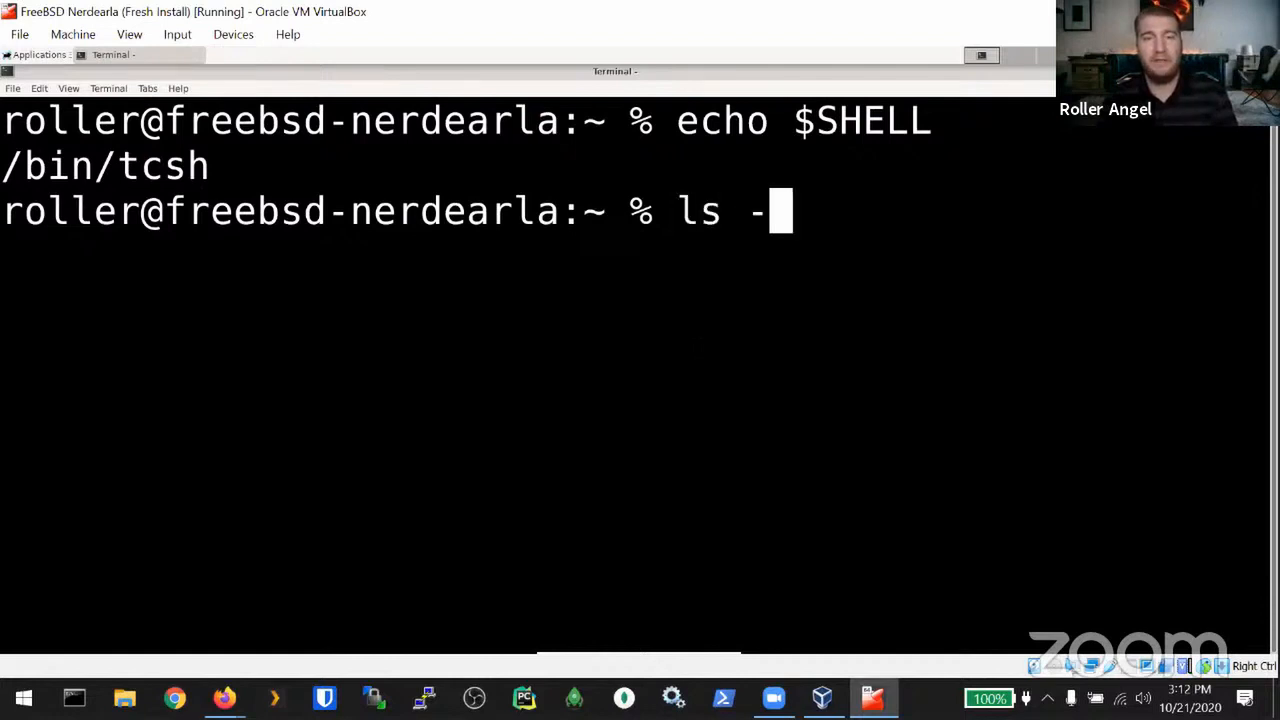
key(BackSpace)
key(BackSpace)
key(Return)
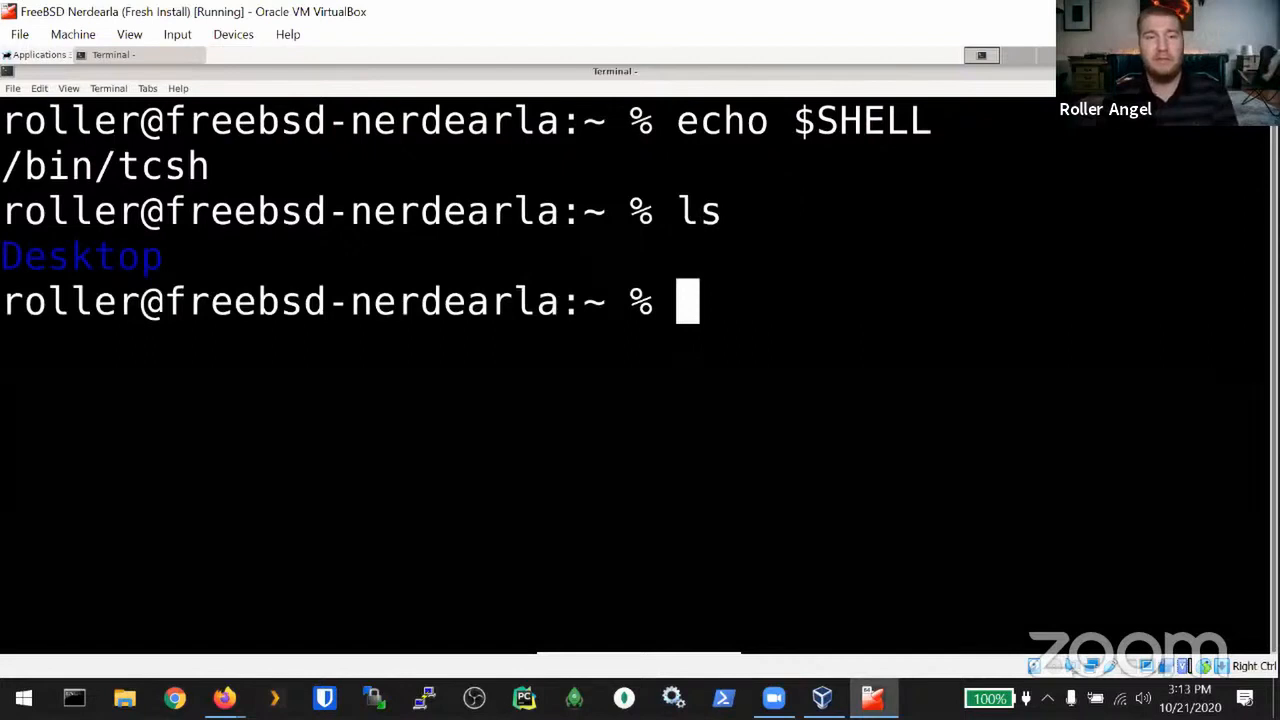
double_click(104, 253)
click(690, 316)
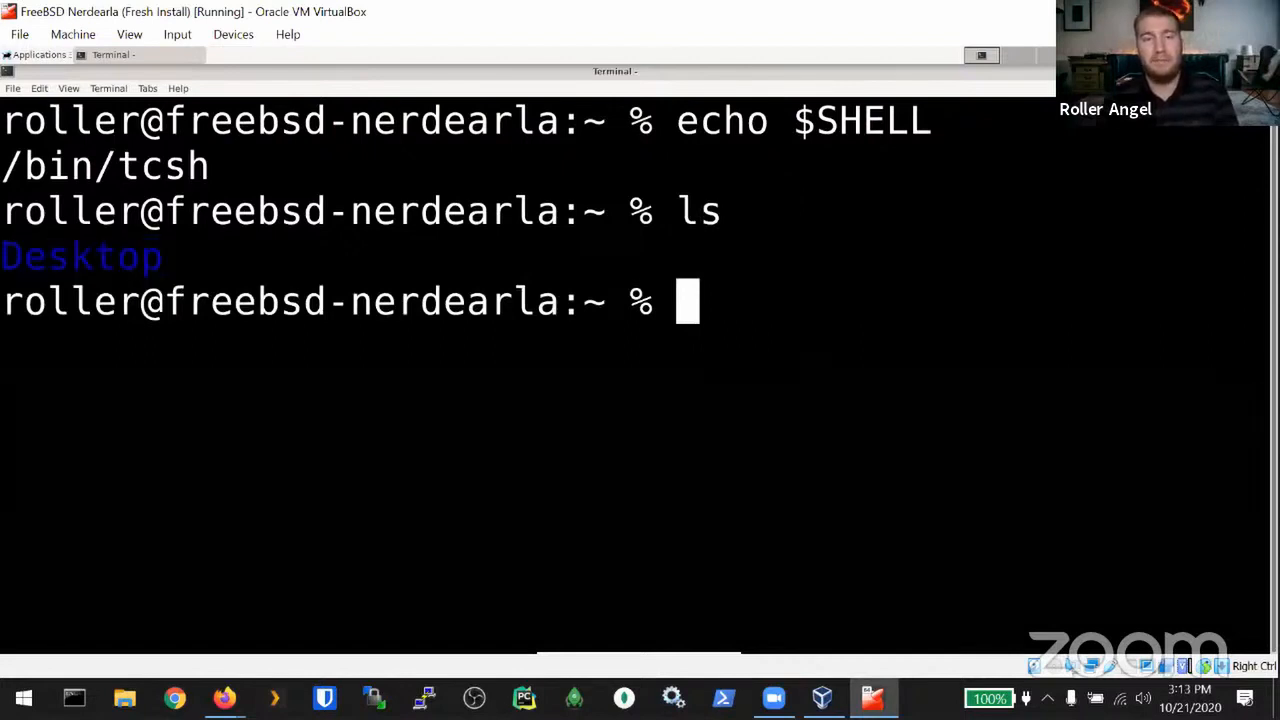
text(ls -la)
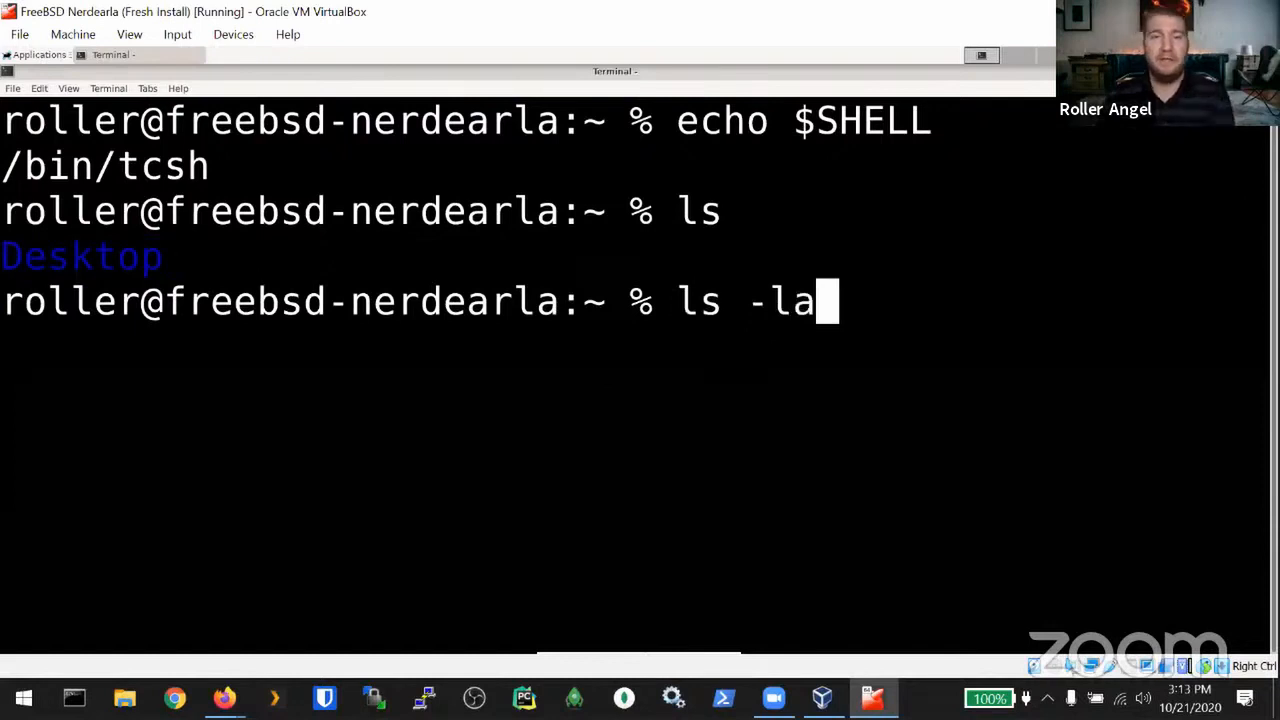
key(Return)
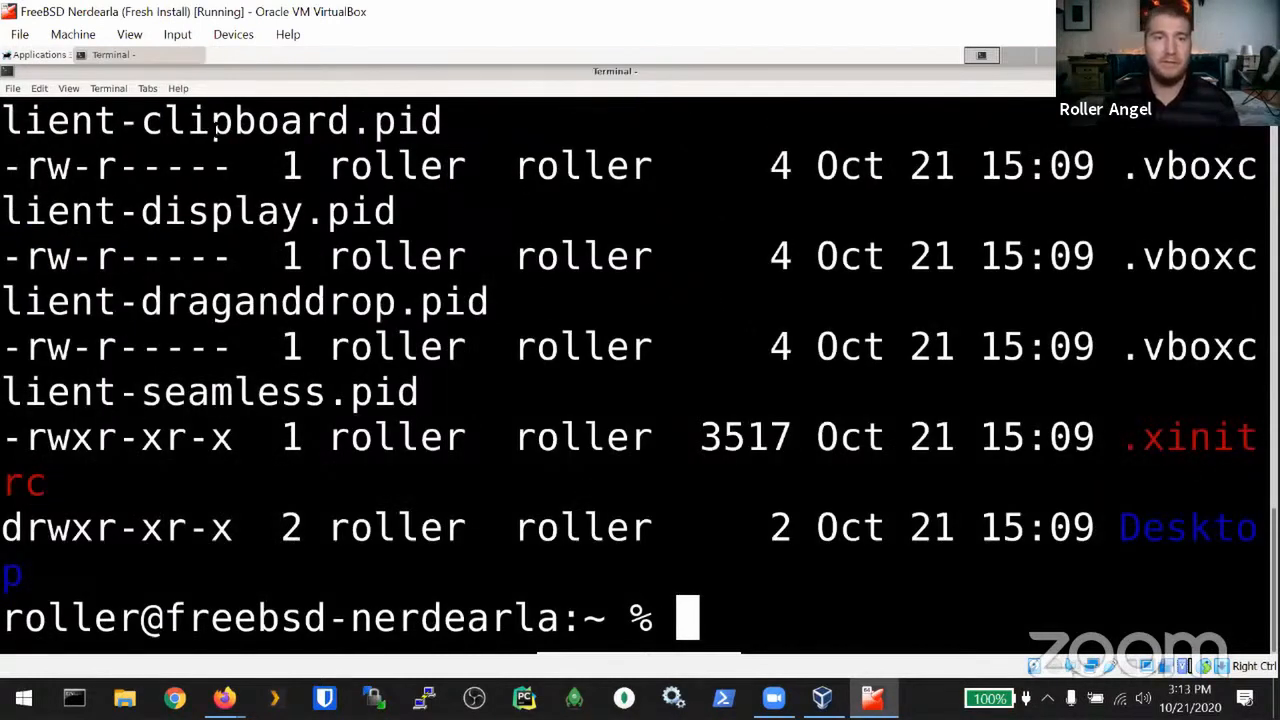
Step: Zoom the terminal text out to fit more of the listing
click(68, 89)
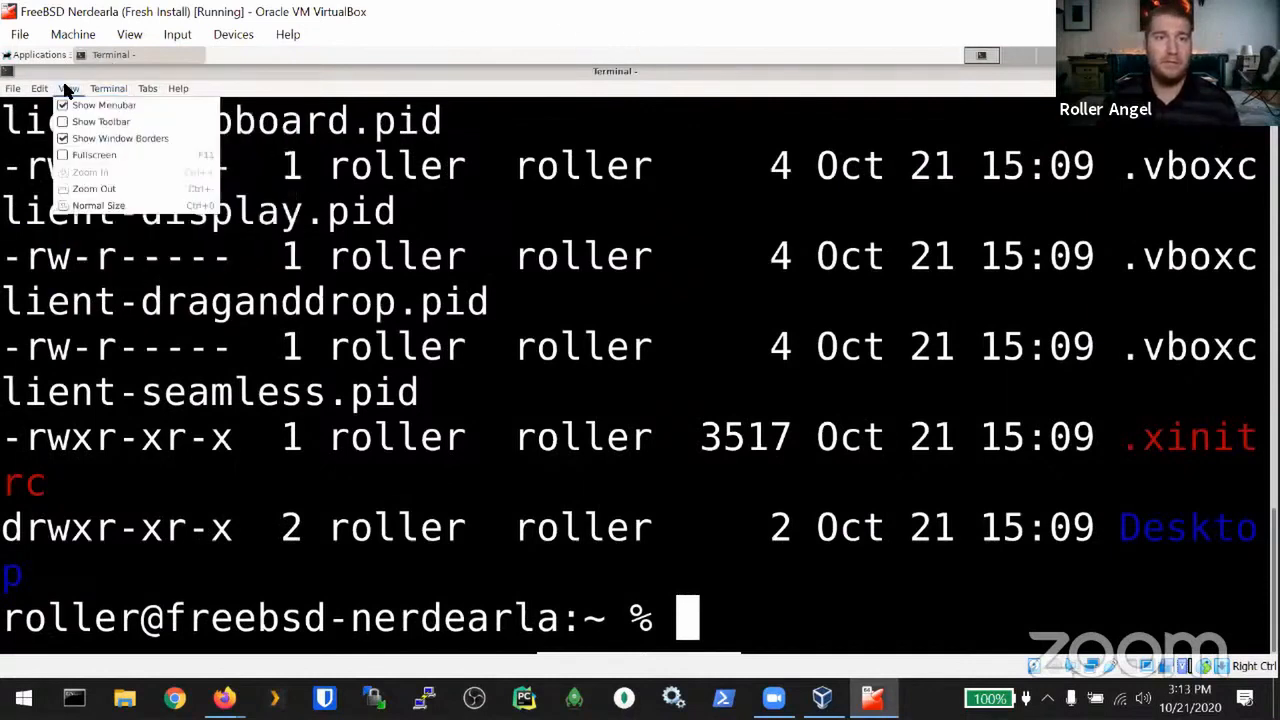
click(82, 189)
click(68, 89)
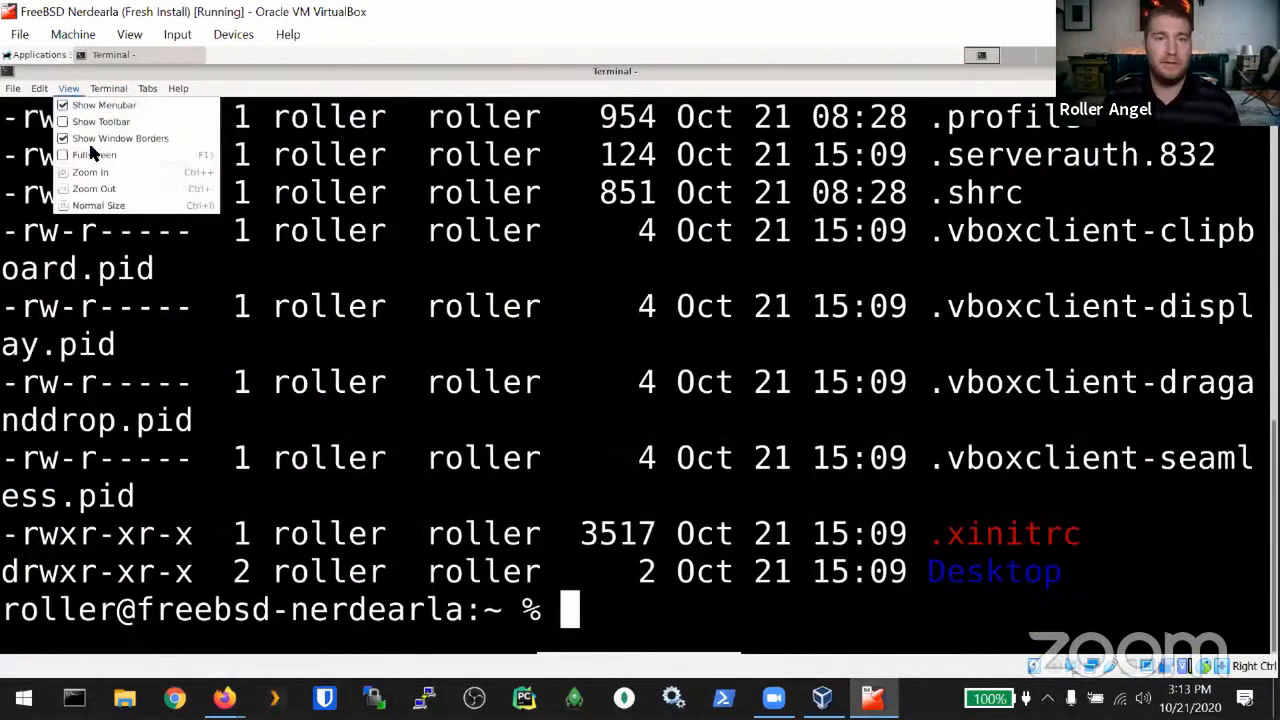
click(90, 189)
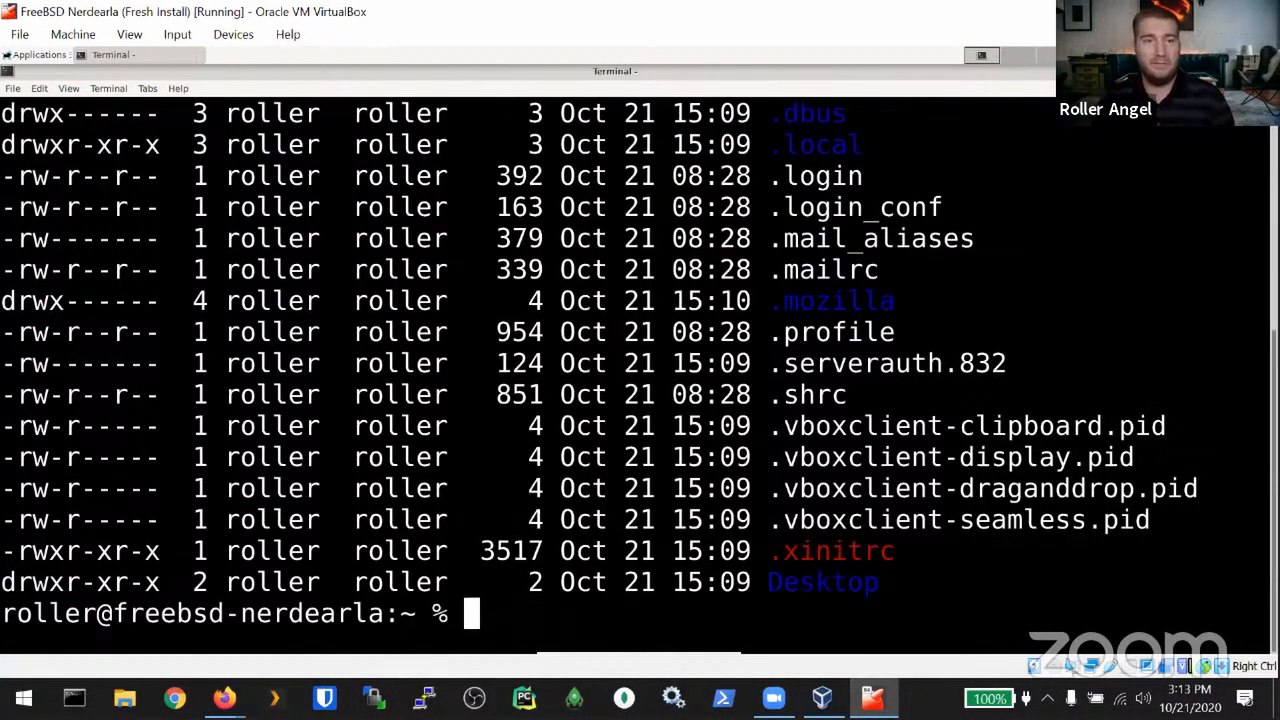
Step: Inspect the .shrc, .profile and .mozilla entries in the long listing
drag(769, 395, 847, 395)
drag(769, 332, 816, 332)
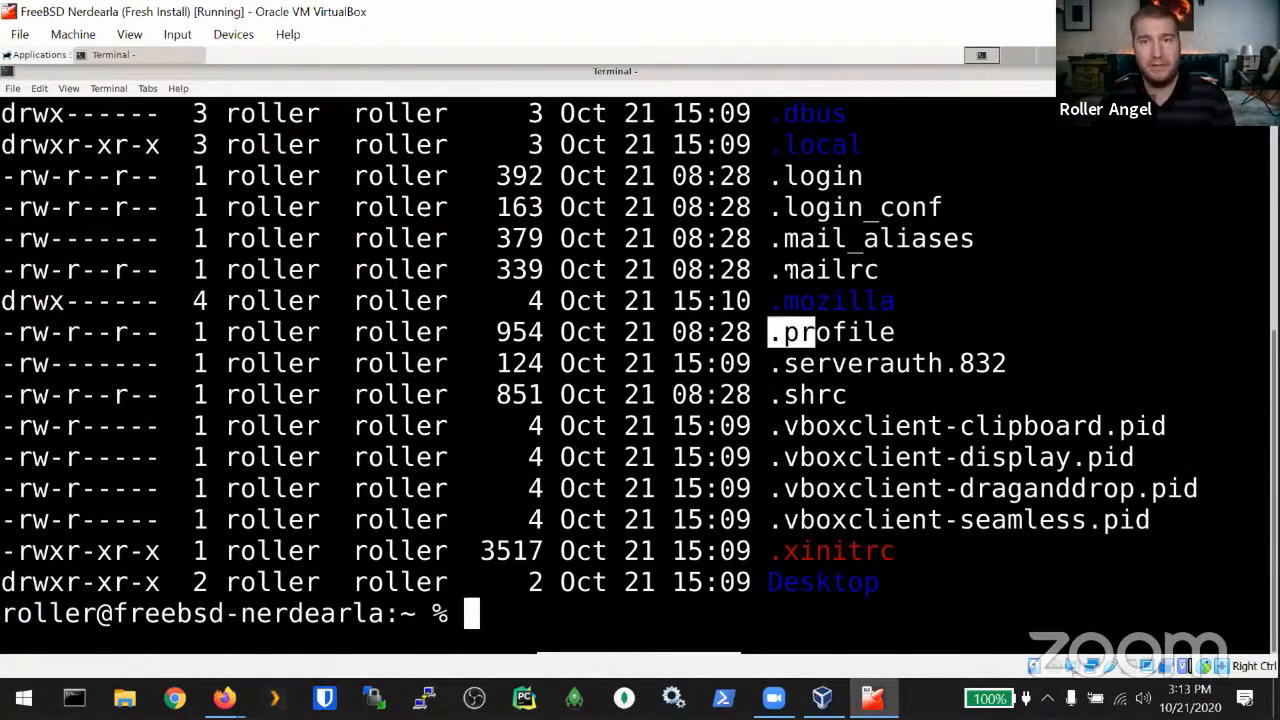
scroll(788, 270, up, 2)
scroll(650, 488, up, 3)
scroll(650, 488, down, 2)
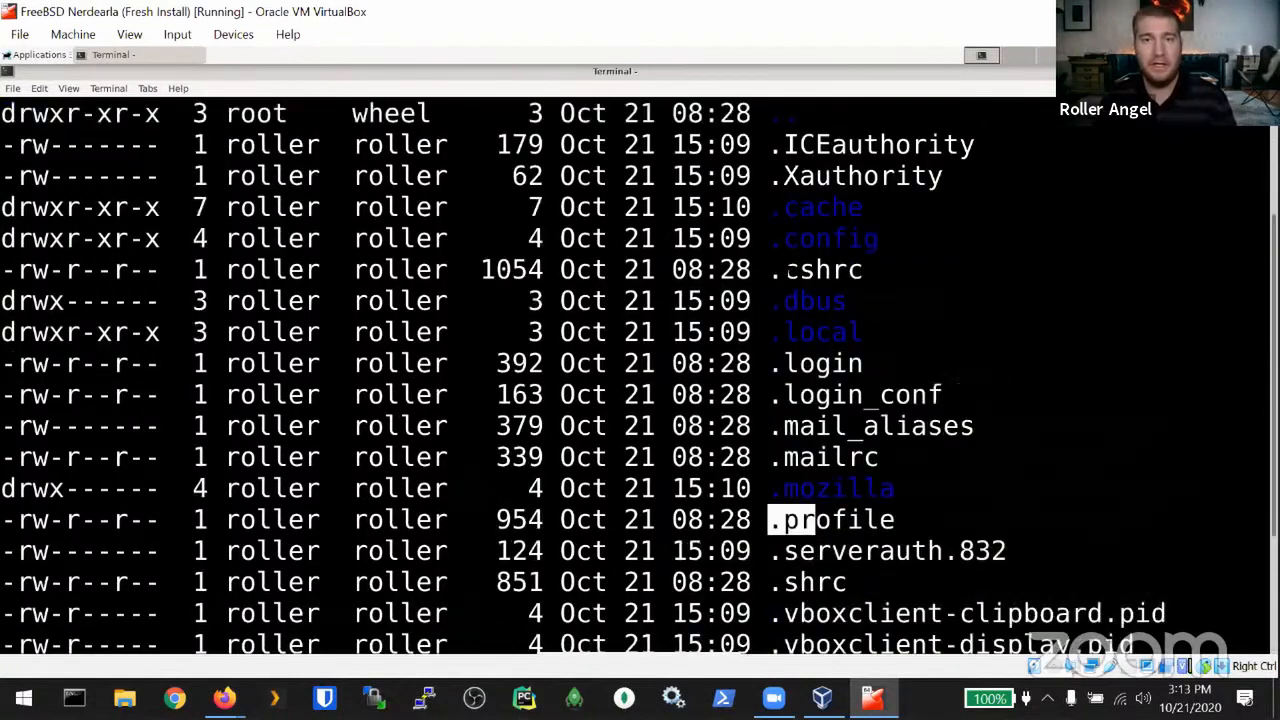
scroll(955, 380, down, 2)
scroll(788, 452, up, 3)
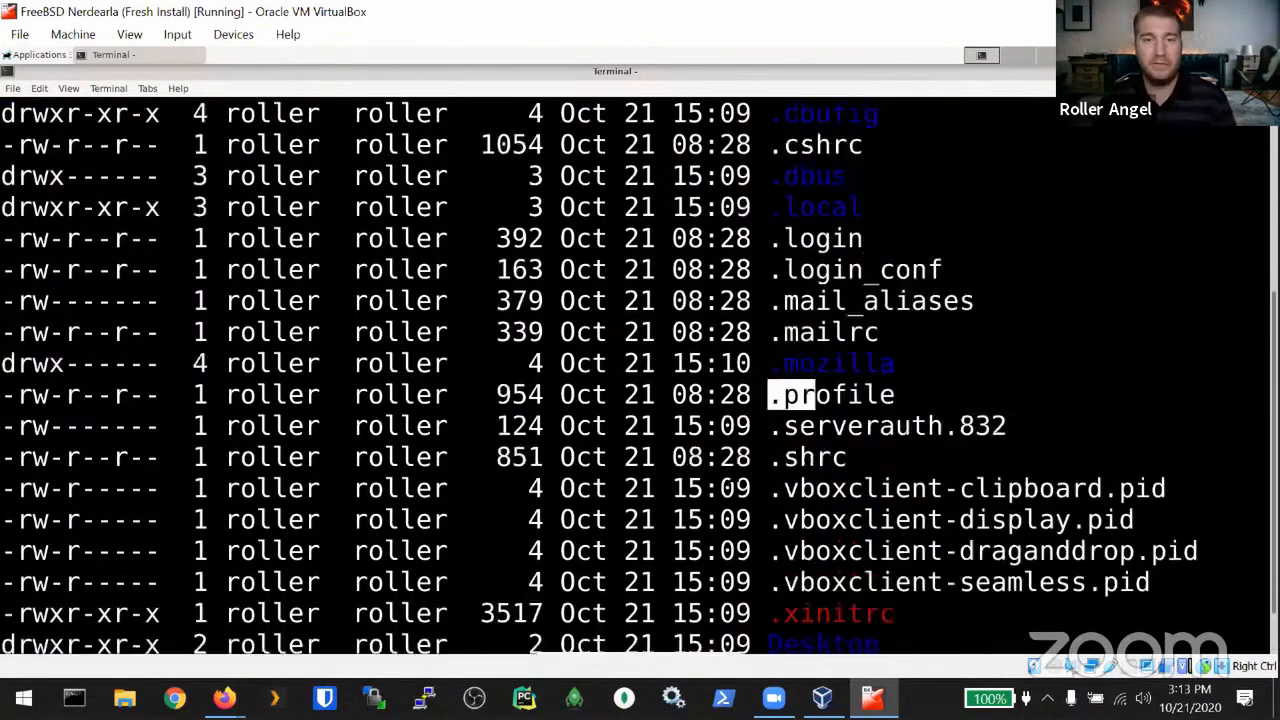
click(788, 455)
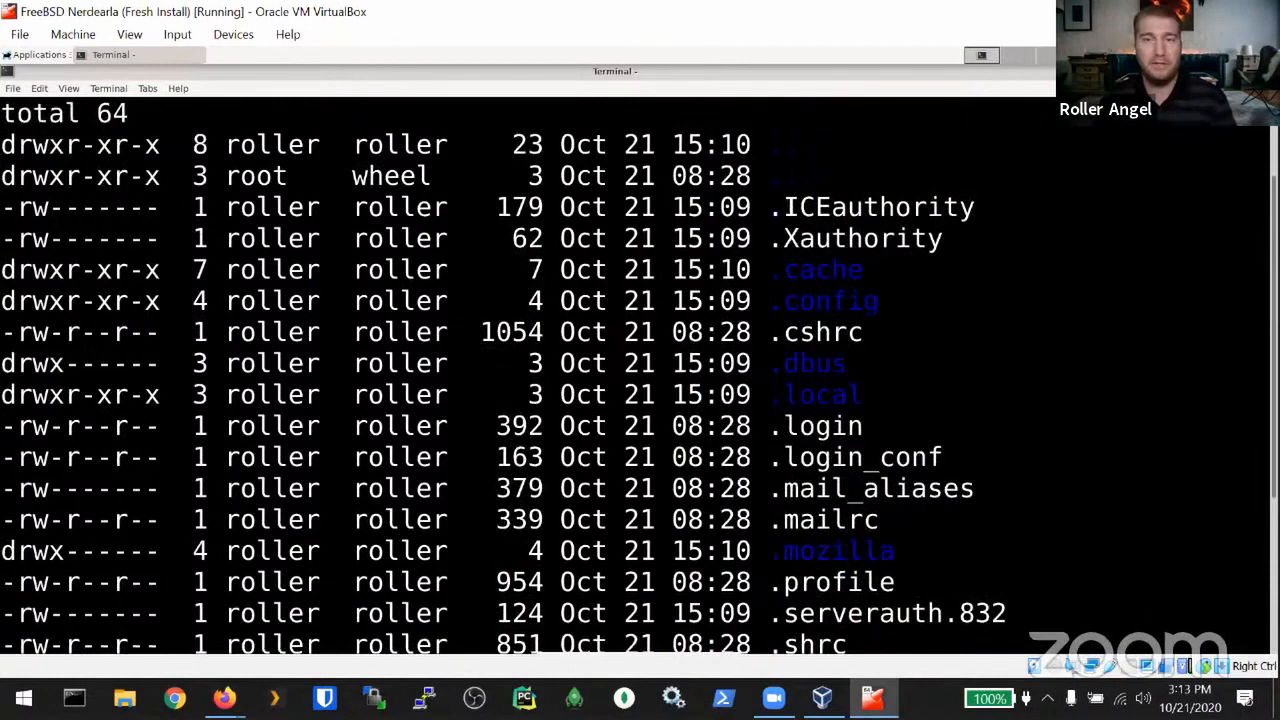
scroll(788, 455, down, 3)
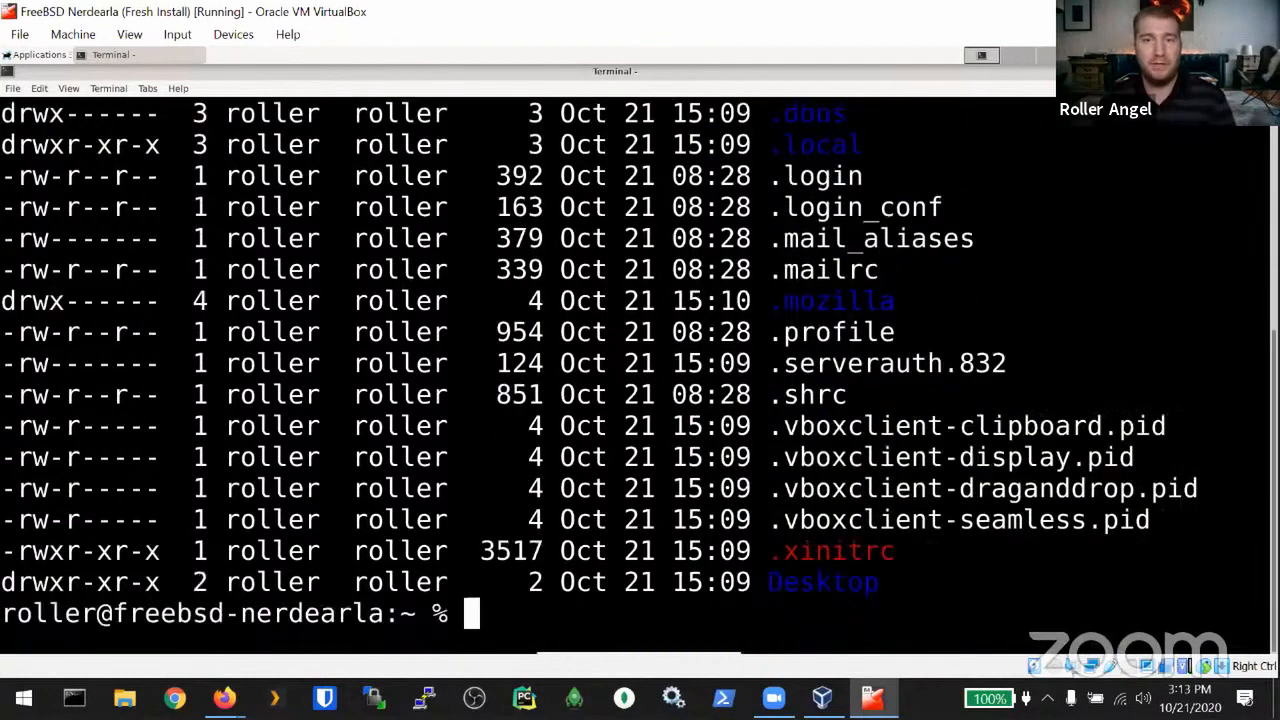
drag(896, 300, 784, 300)
click(786, 302)
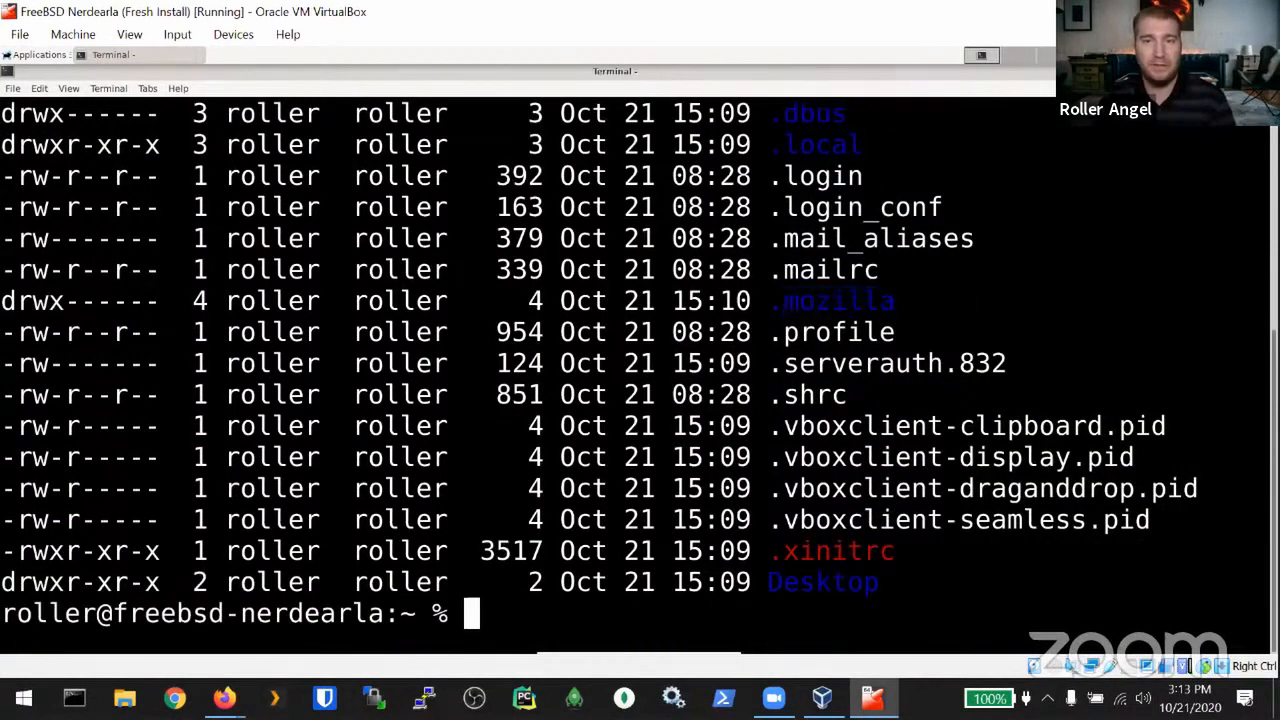
Step: Change the terminal's blue palette swatch to green #69F129 in Preferences > Colors
click(40, 88)
click(60, 207)
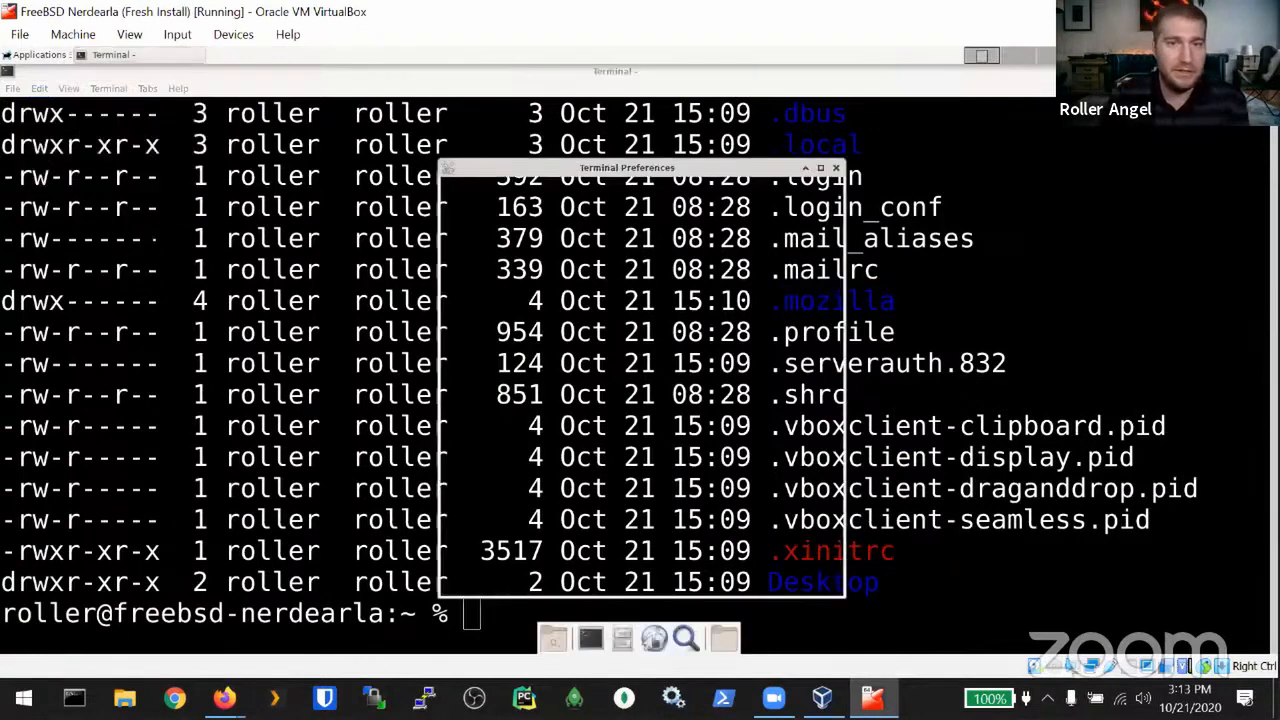
click(600, 192)
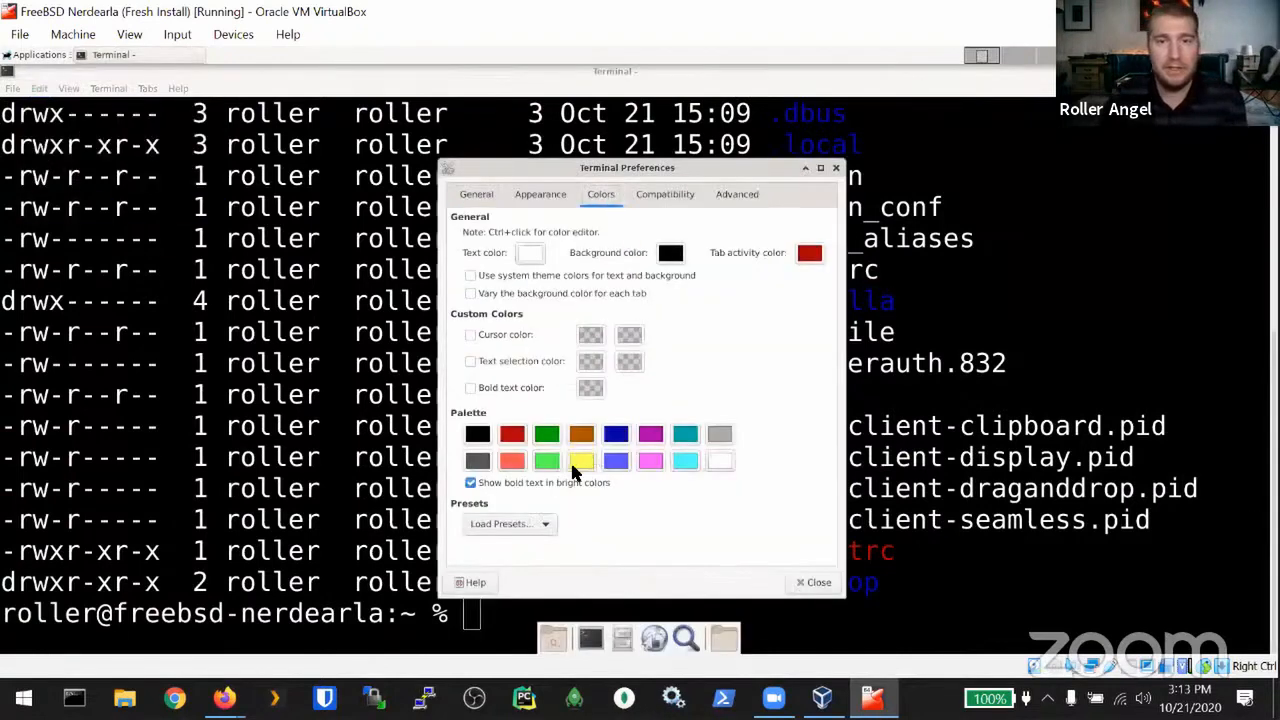
click(617, 436)
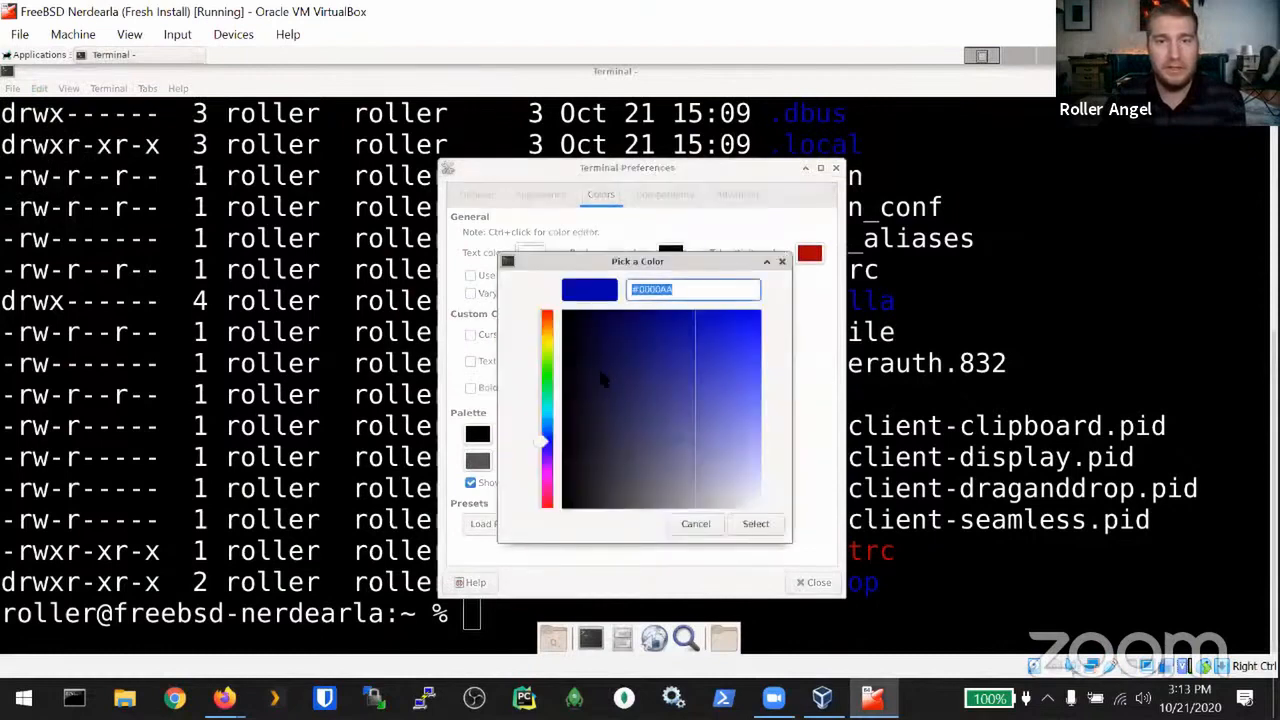
drag(545, 442, 546, 365)
mouse_move(700, 362)
mouse_down()
mouse_move(786, 329)
mouse_move(780, 338)
mouse_up()
click(753, 521)
click(815, 582)
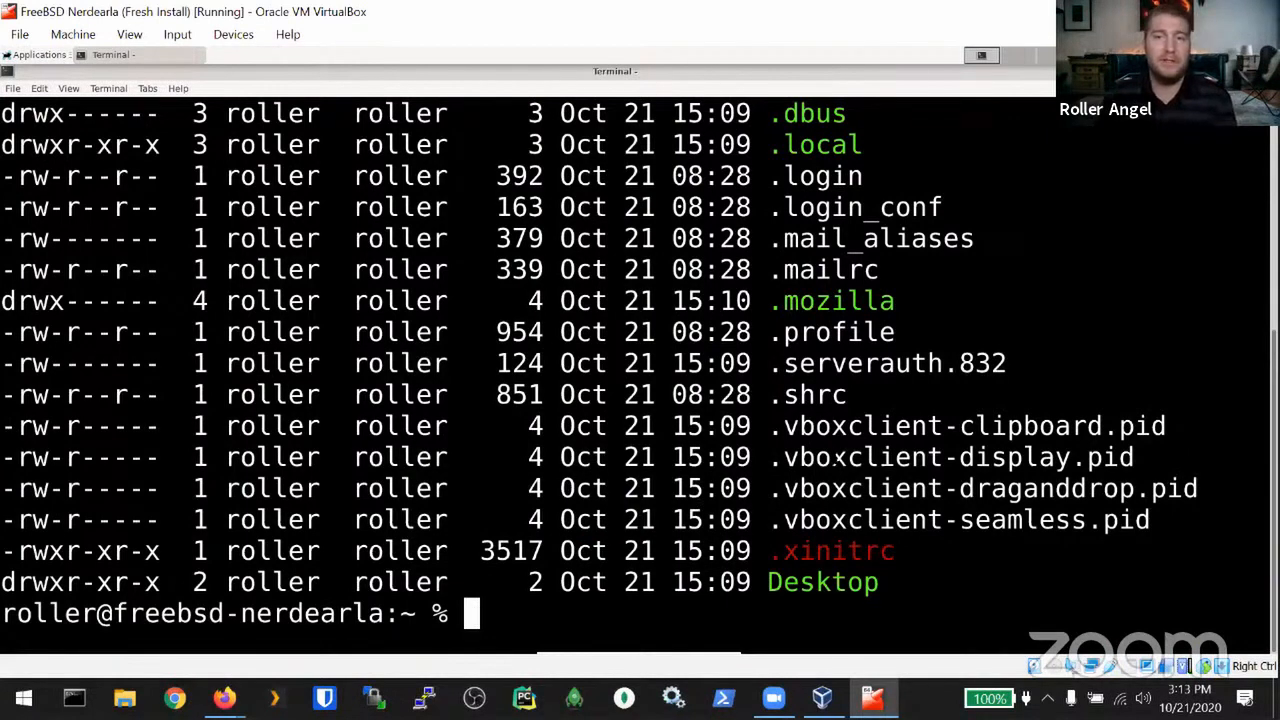
Step: Print the .cshrc shell startup file with cat .cshrc
scroll(820, 332, up, 2)
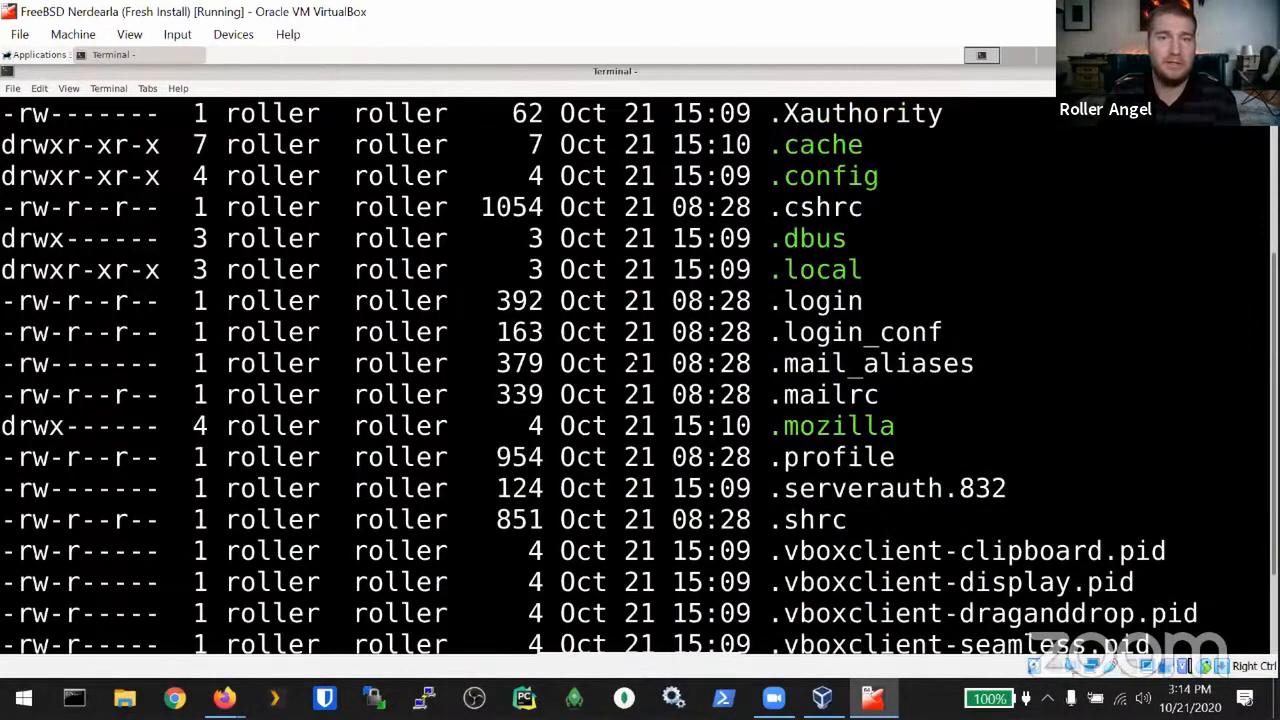
scroll(534, 519, down, 2)
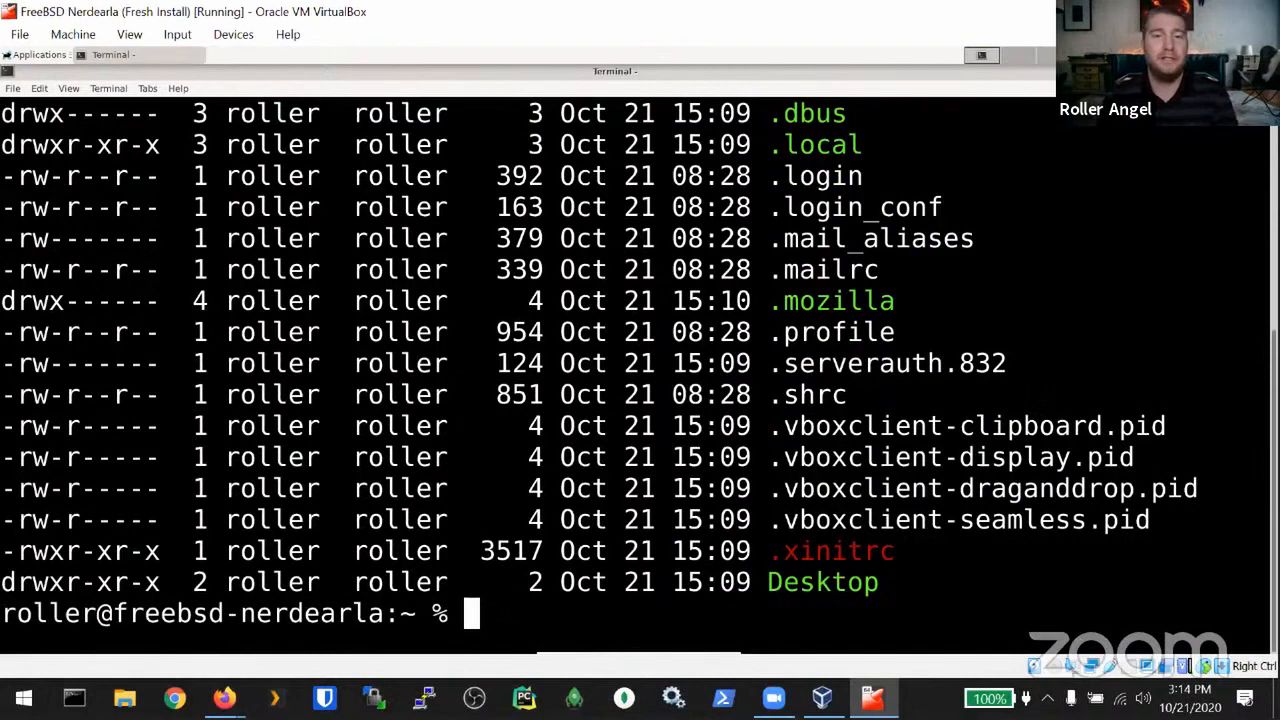
text(cat .cshrc)
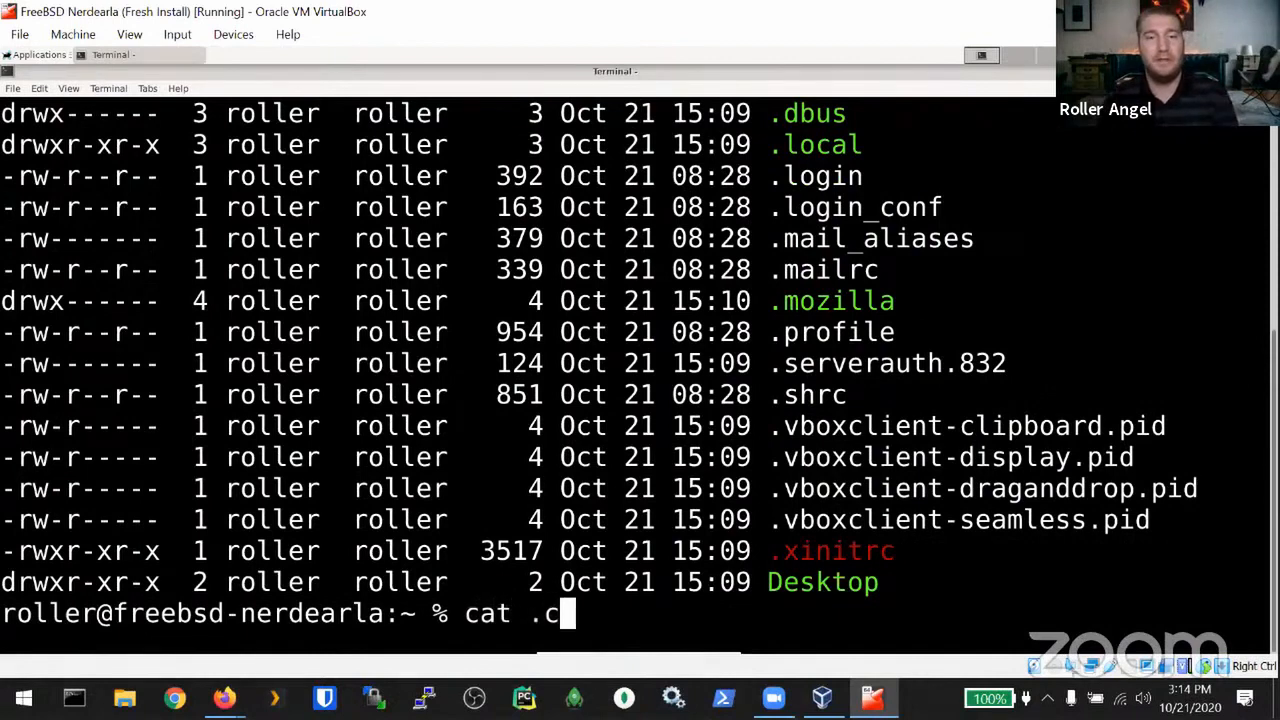
key(Return)
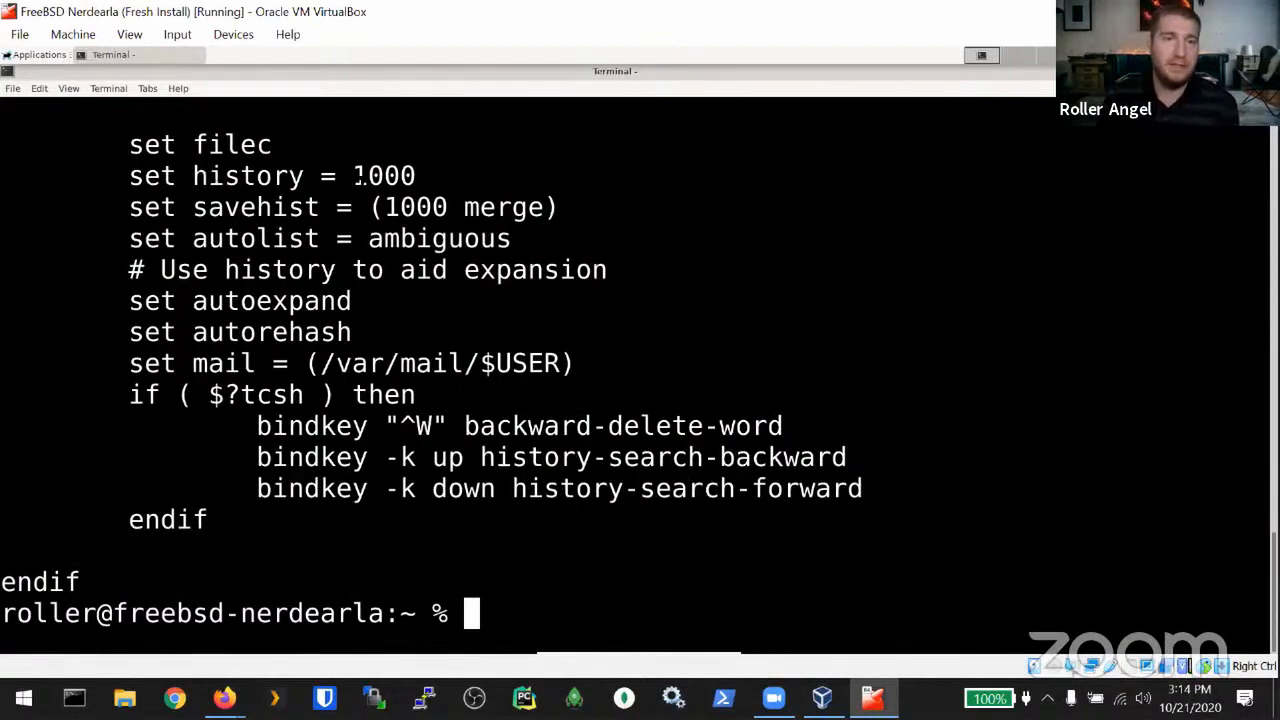
Step: Highlight the history 1000 and EDITOR vi settings in the .cshrc output
drag(354, 175, 414, 176)
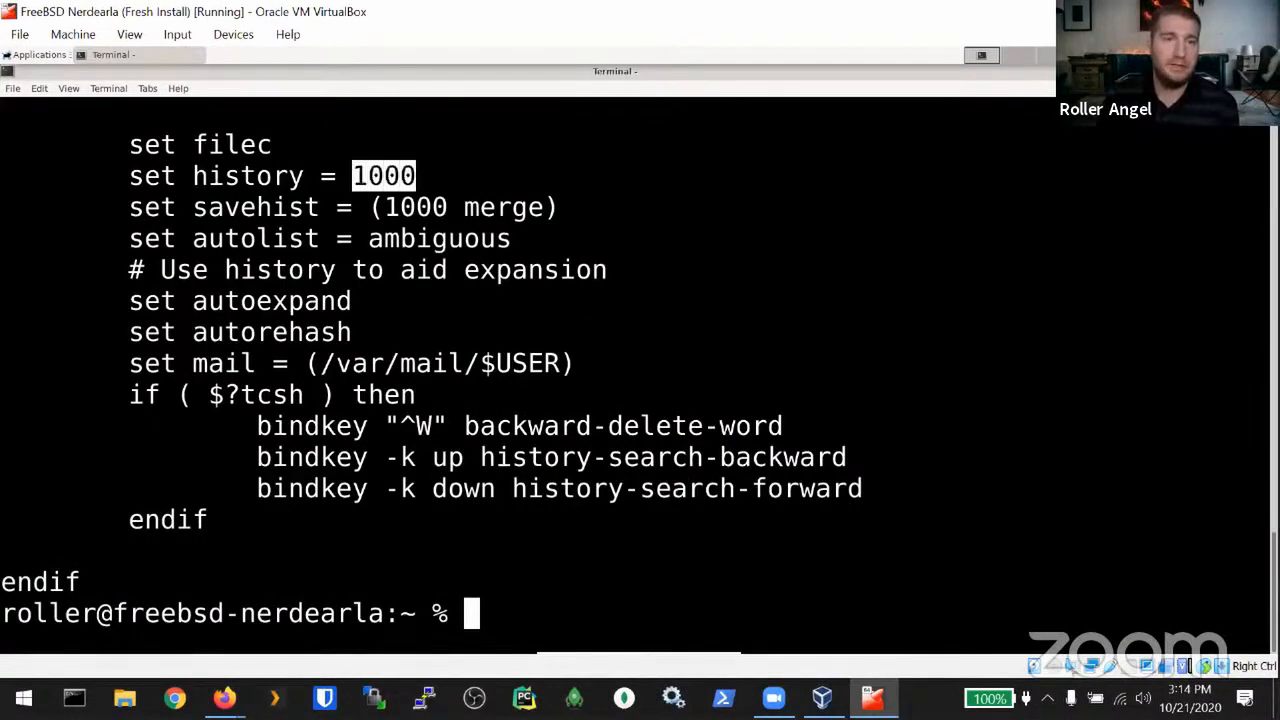
scroll(313, 488, up, 5)
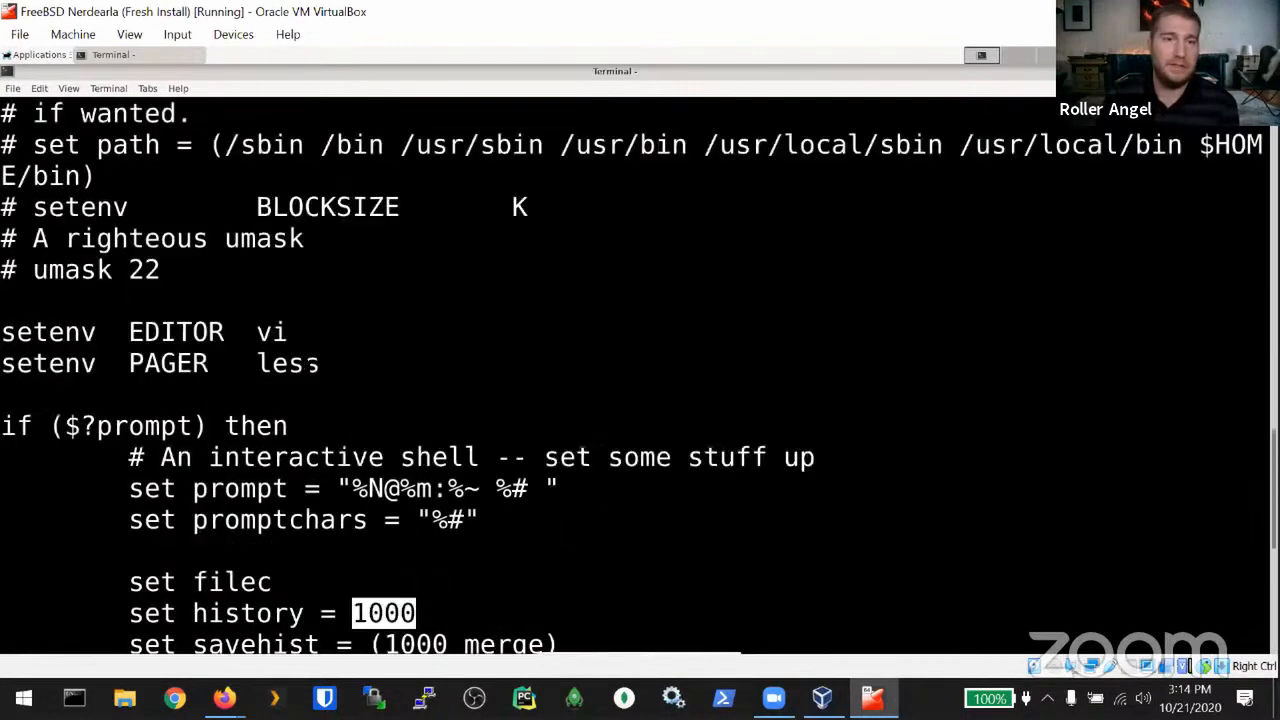
click(262, 332)
drag(286, 332, 256, 332)
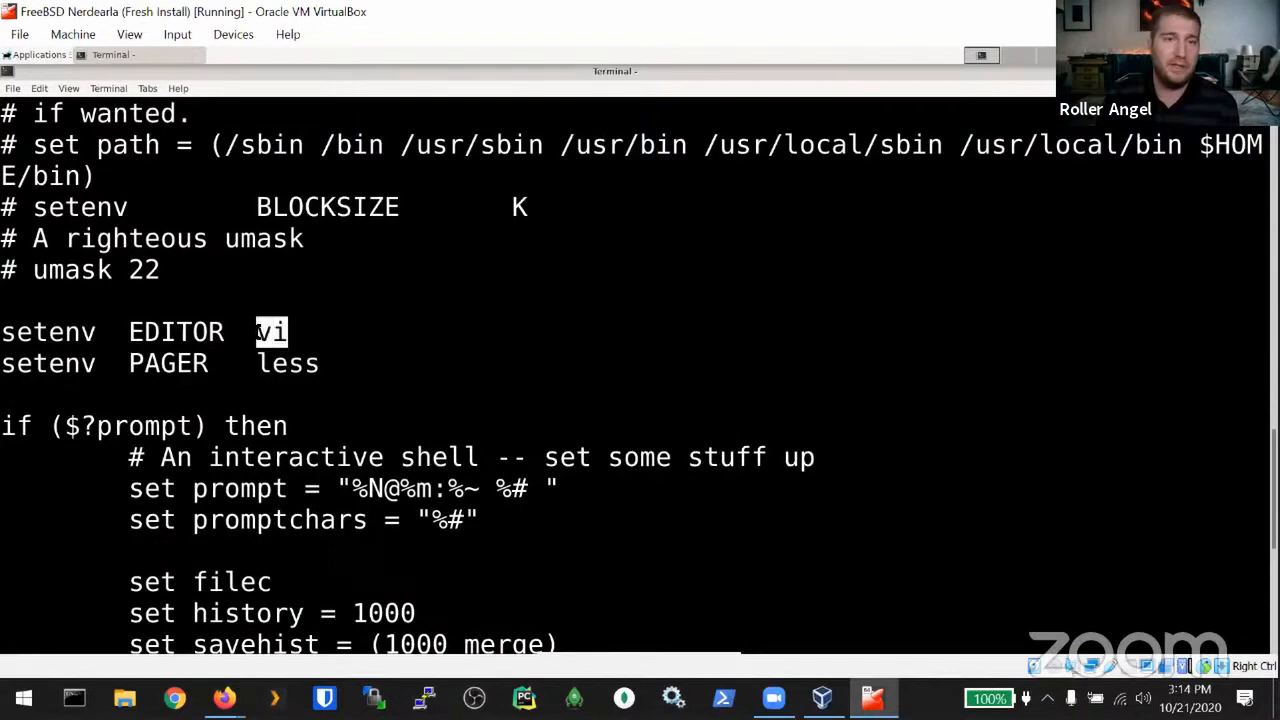
scroll(272, 332, up, 3)
scroll(640, 375, up, 2)
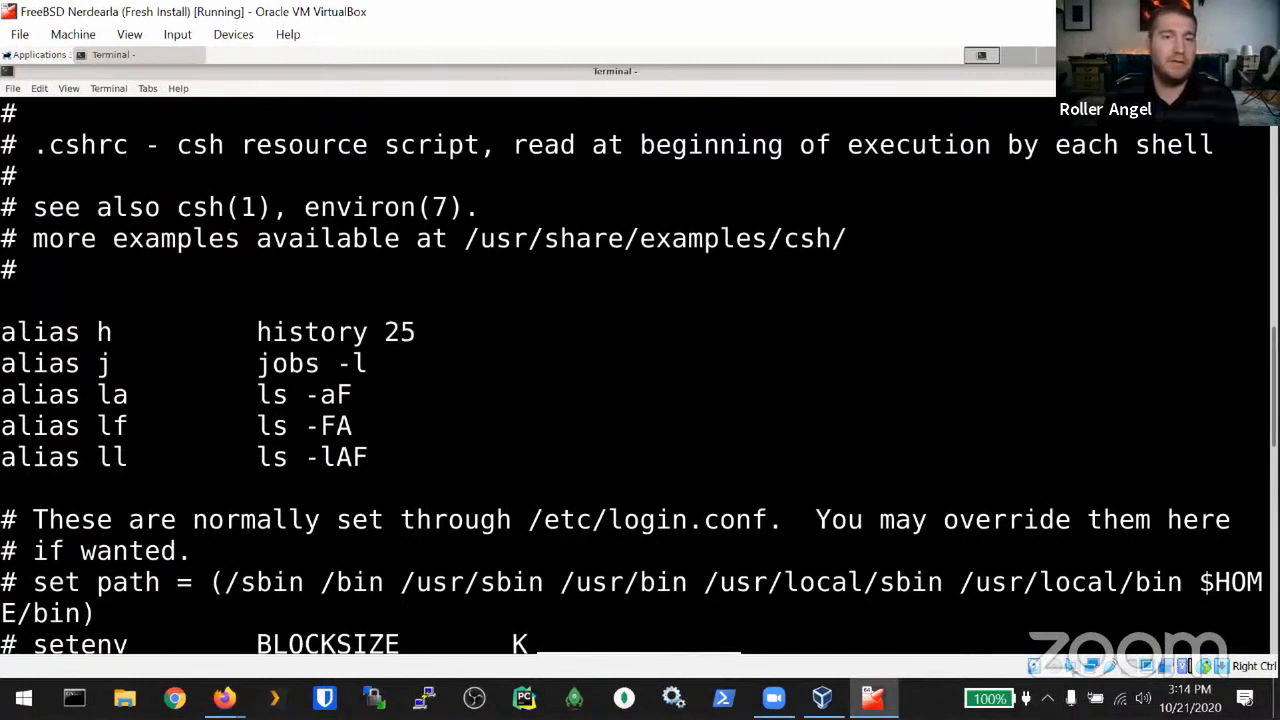
Step: Show the full history with h, then only the last two entries with history 2
text(h)
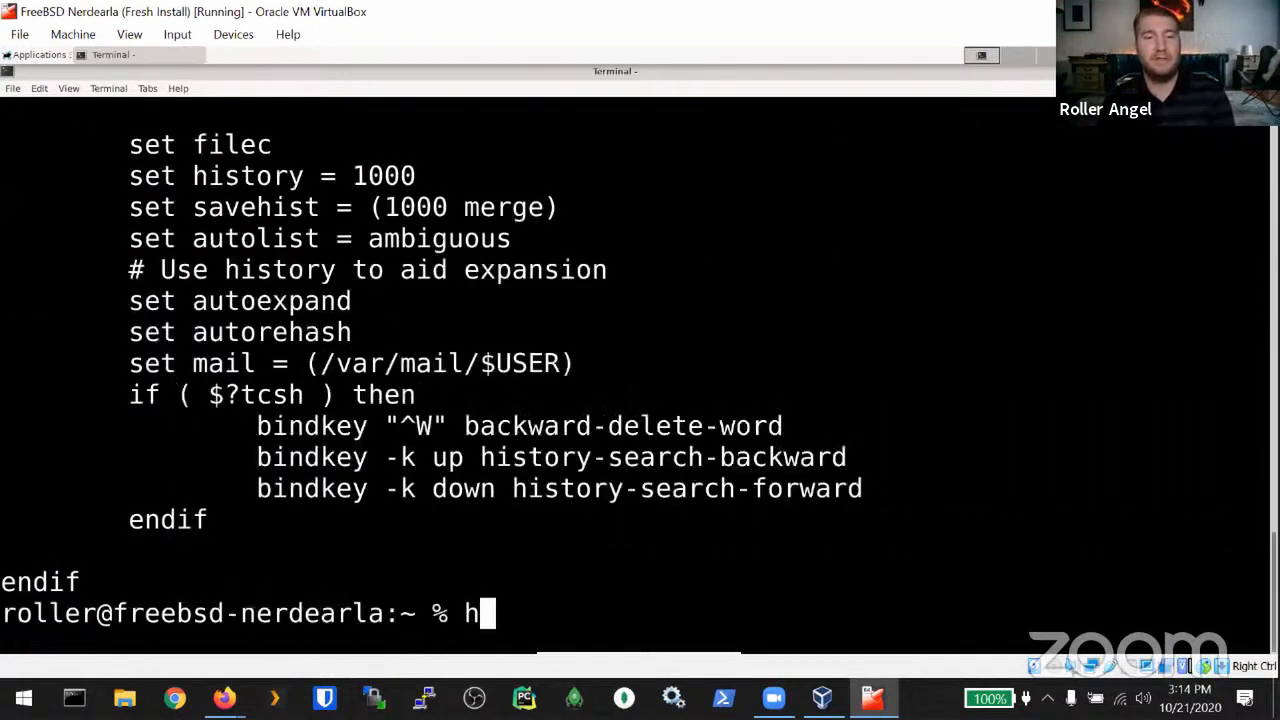
key(Return)
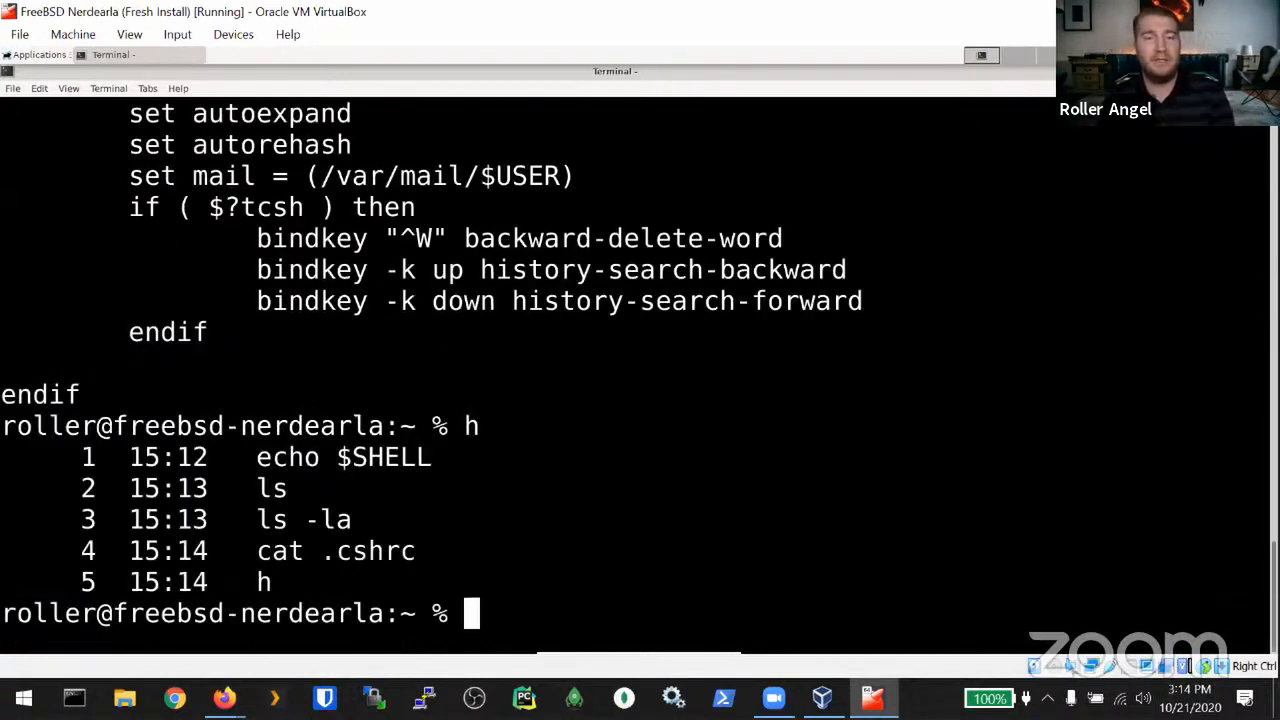
text(history)
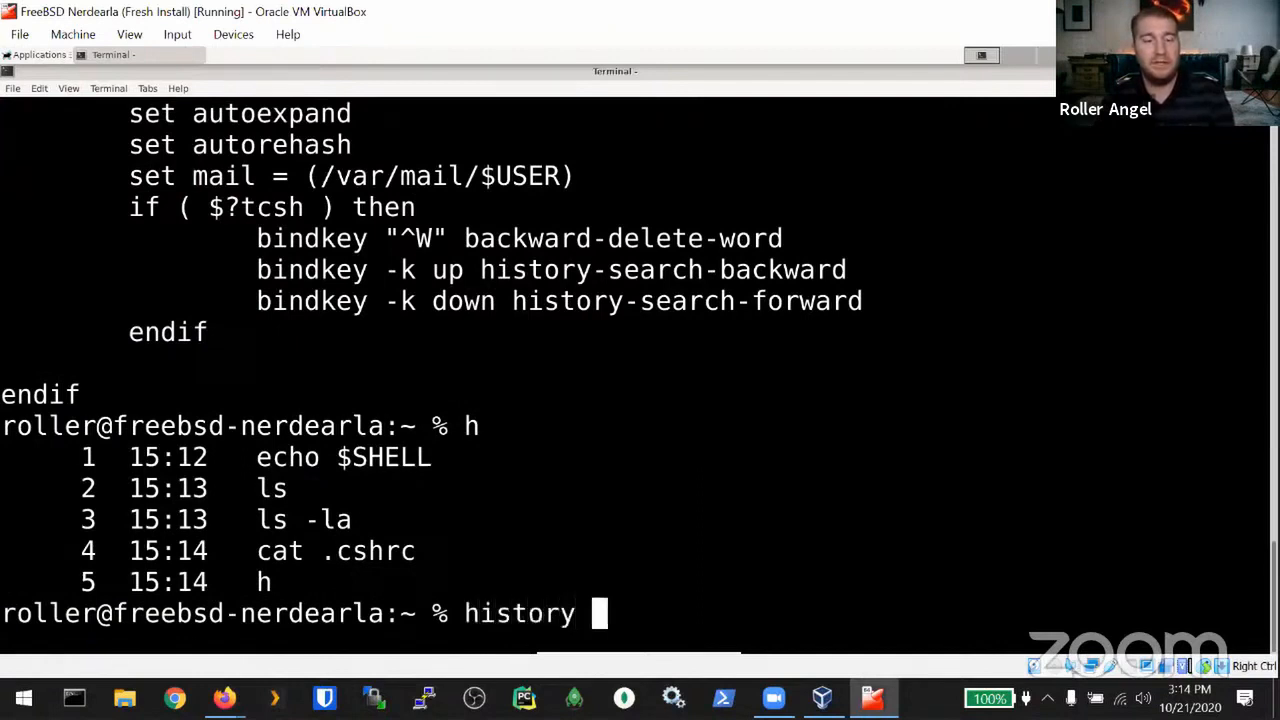
text( 2)
key(Return)
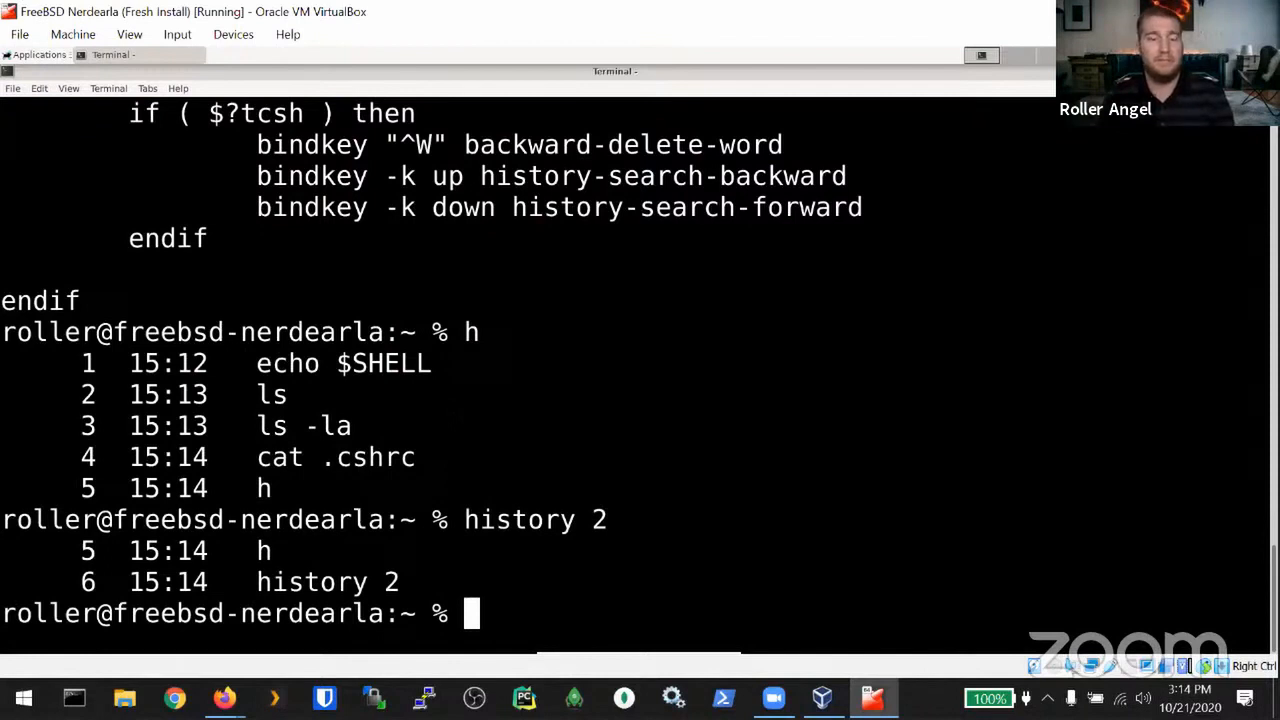
Step: List the last 25 history entries with history 25, then show the history with h again
text(h)
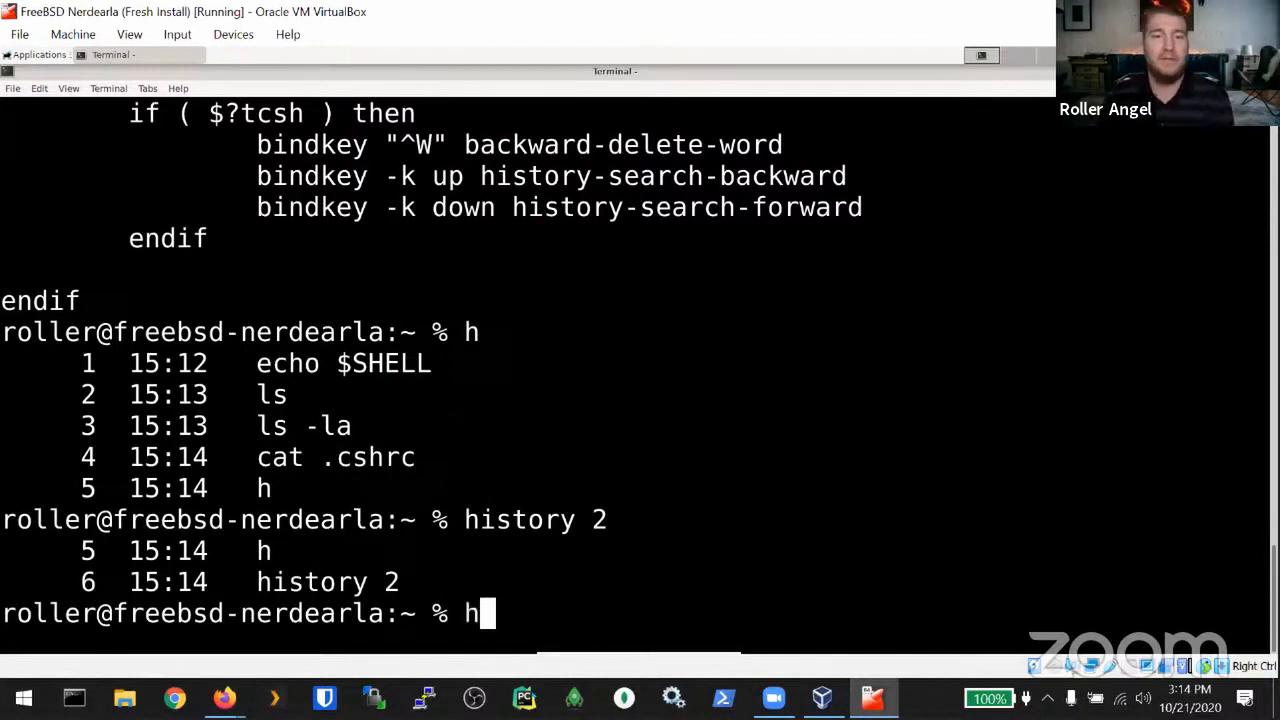
key(Up)
key(Down)
key(Up)
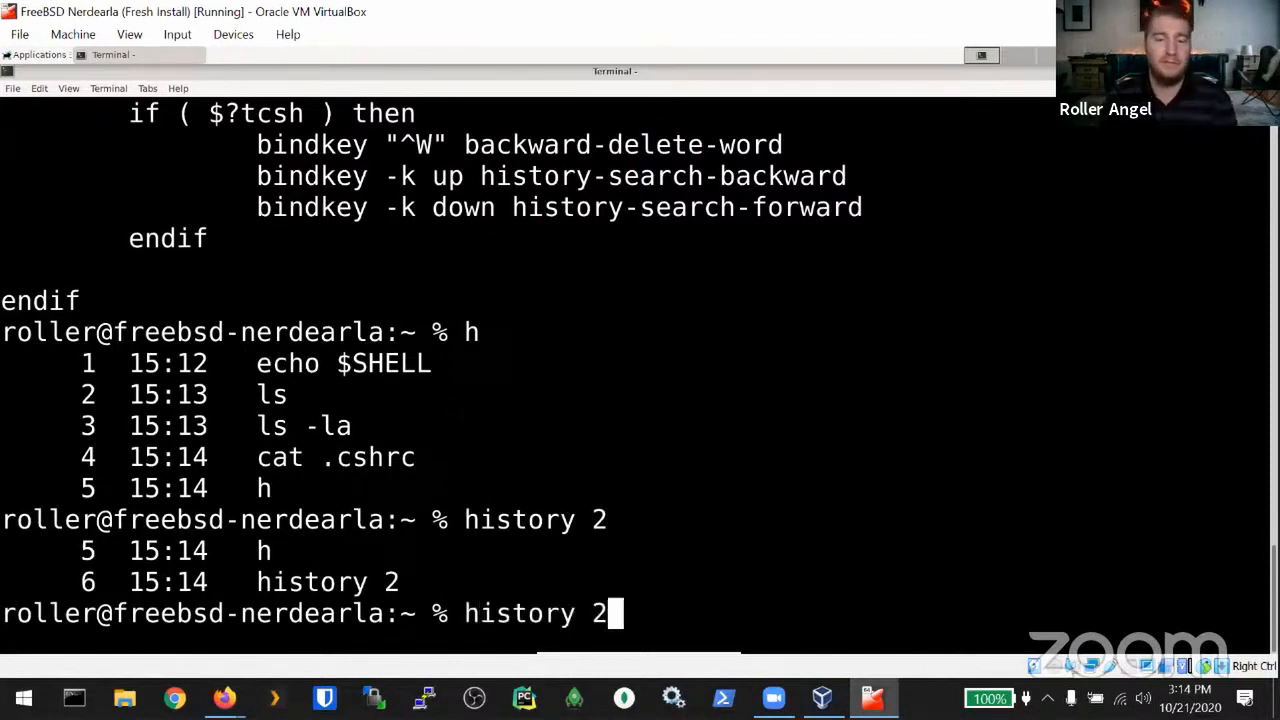
text(5)
key(Return)
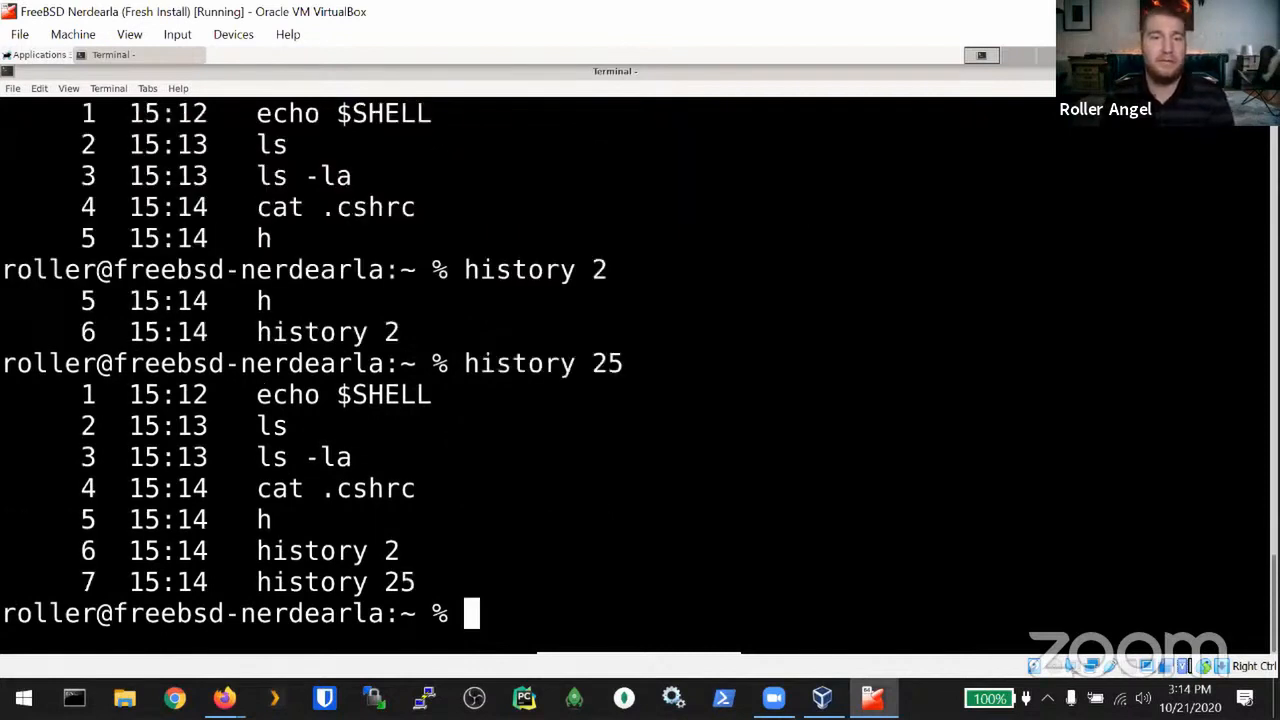
text(h)
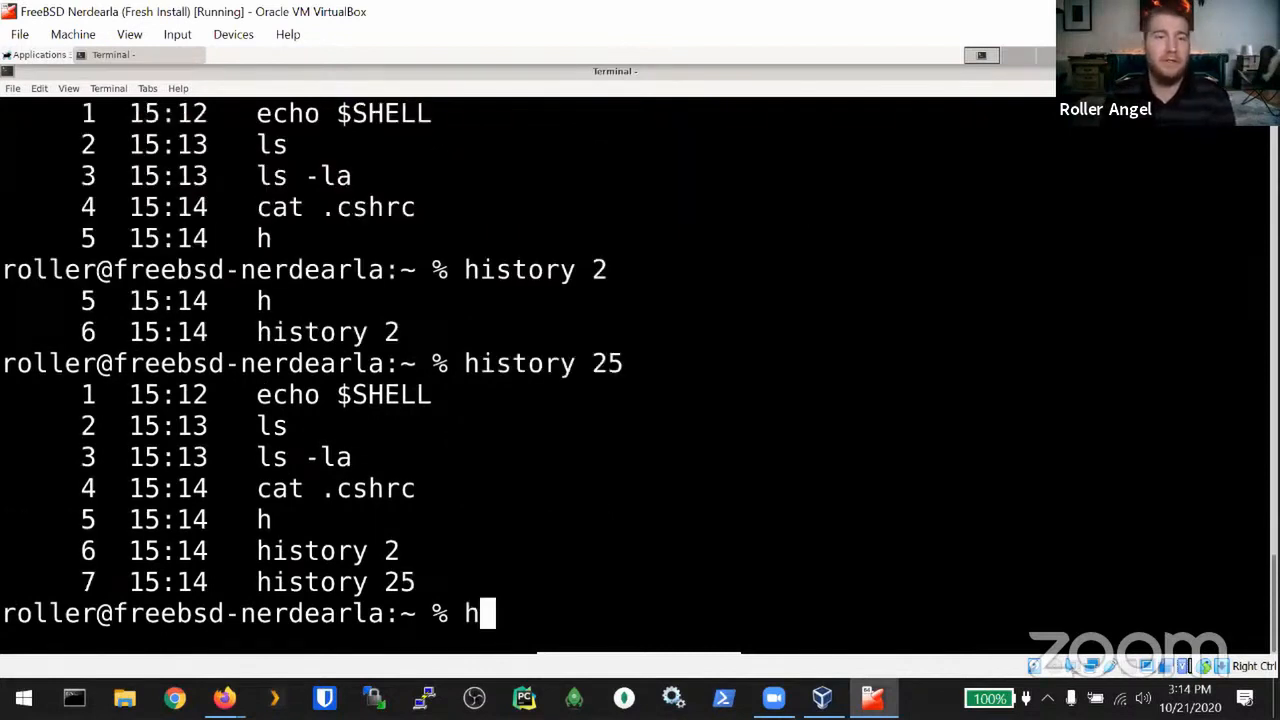
key(Return)
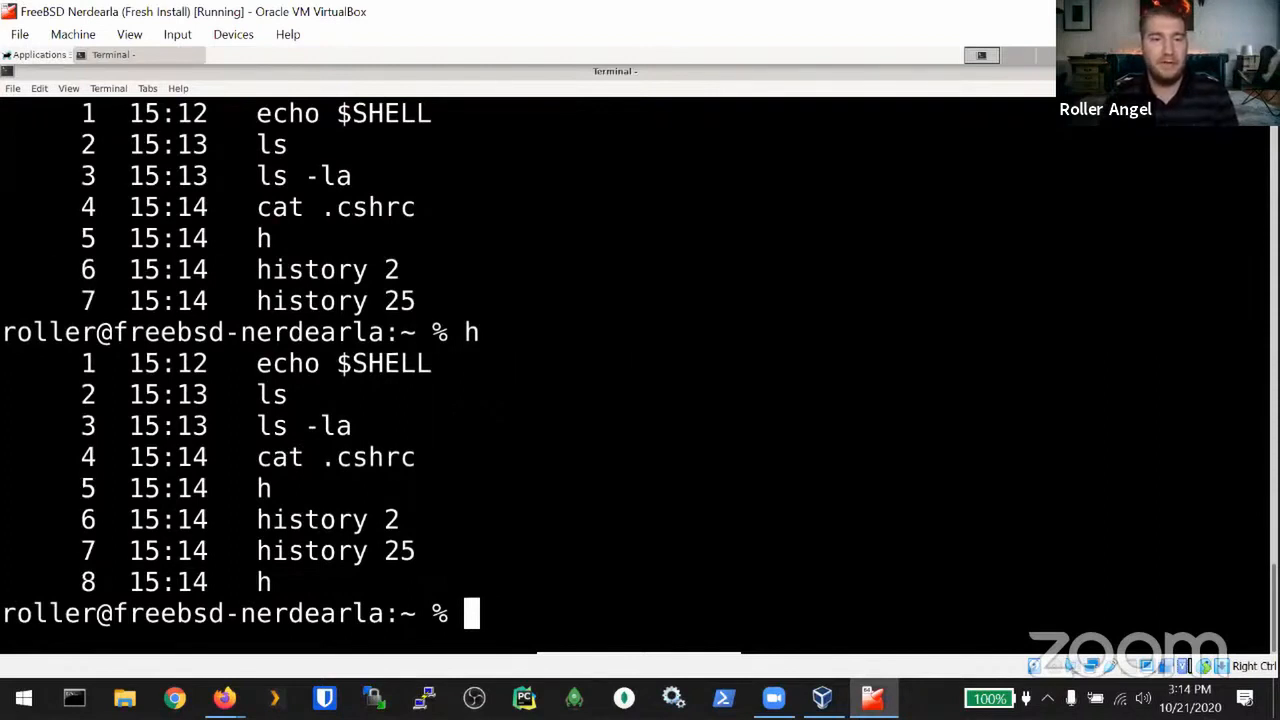
Step: Download tcshrc and vimrc from bsd.pw/config with fetch
text(fetc)
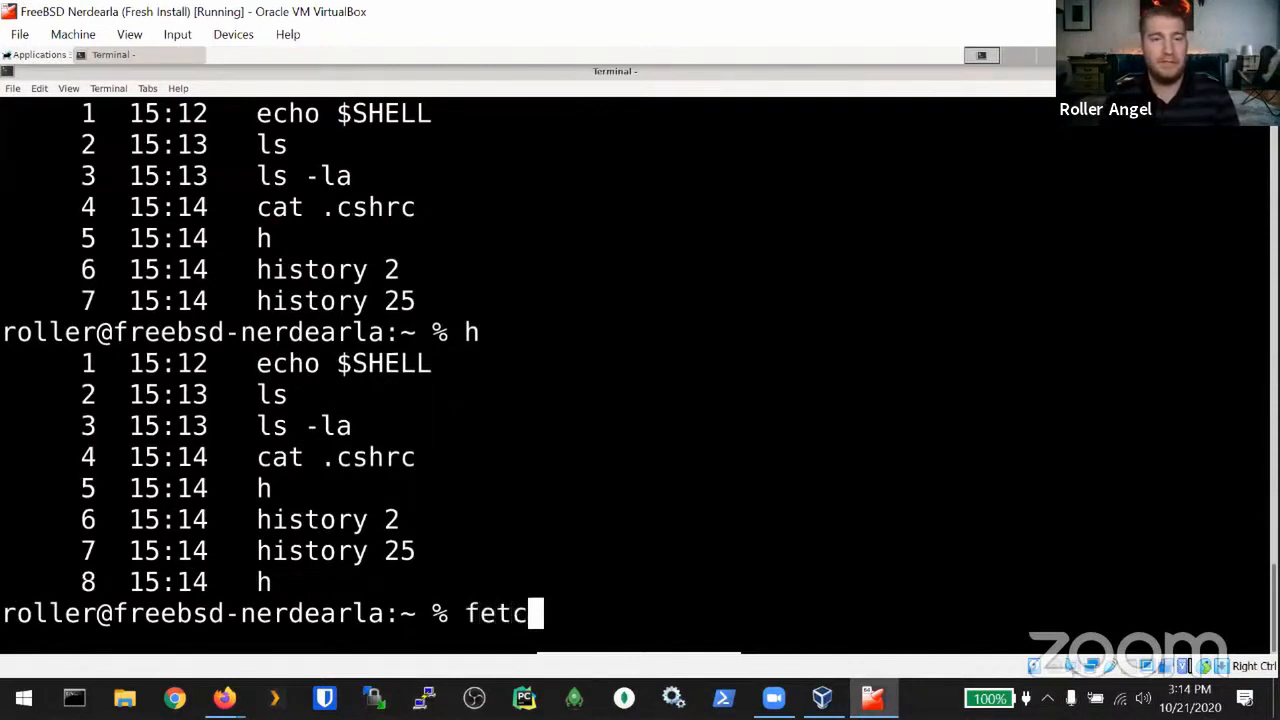
text(h http)
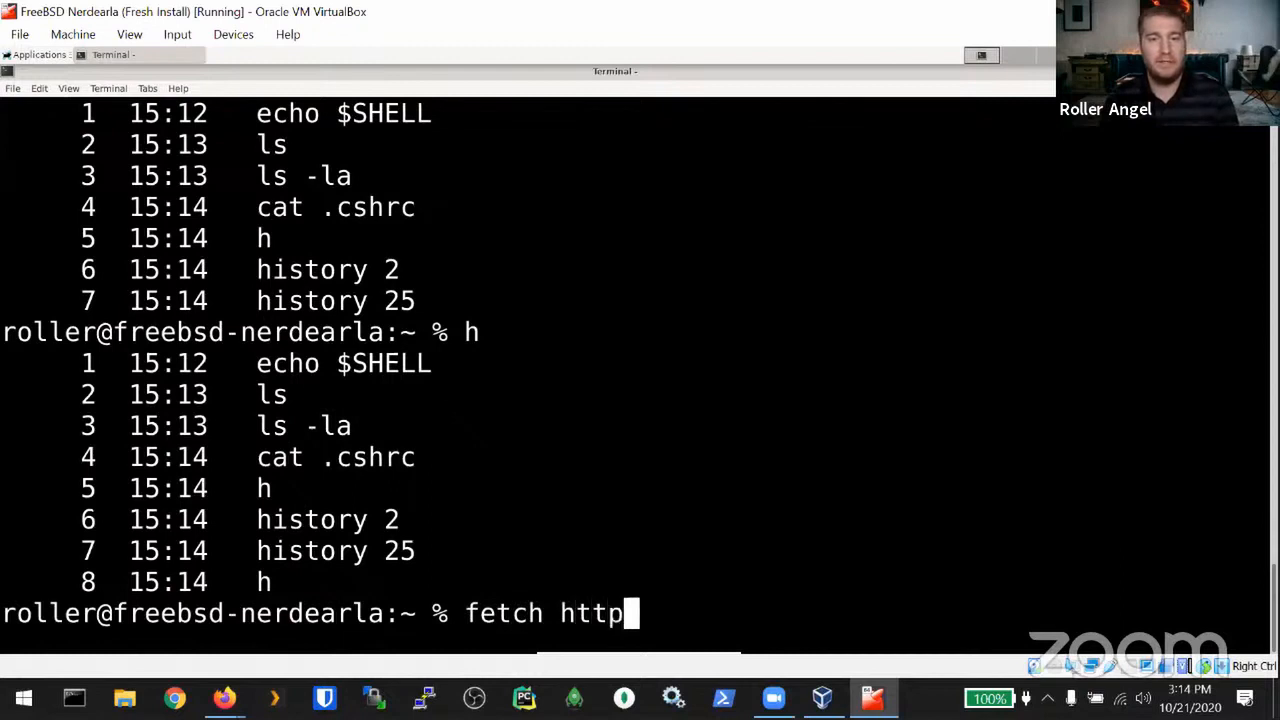
text(://bw)
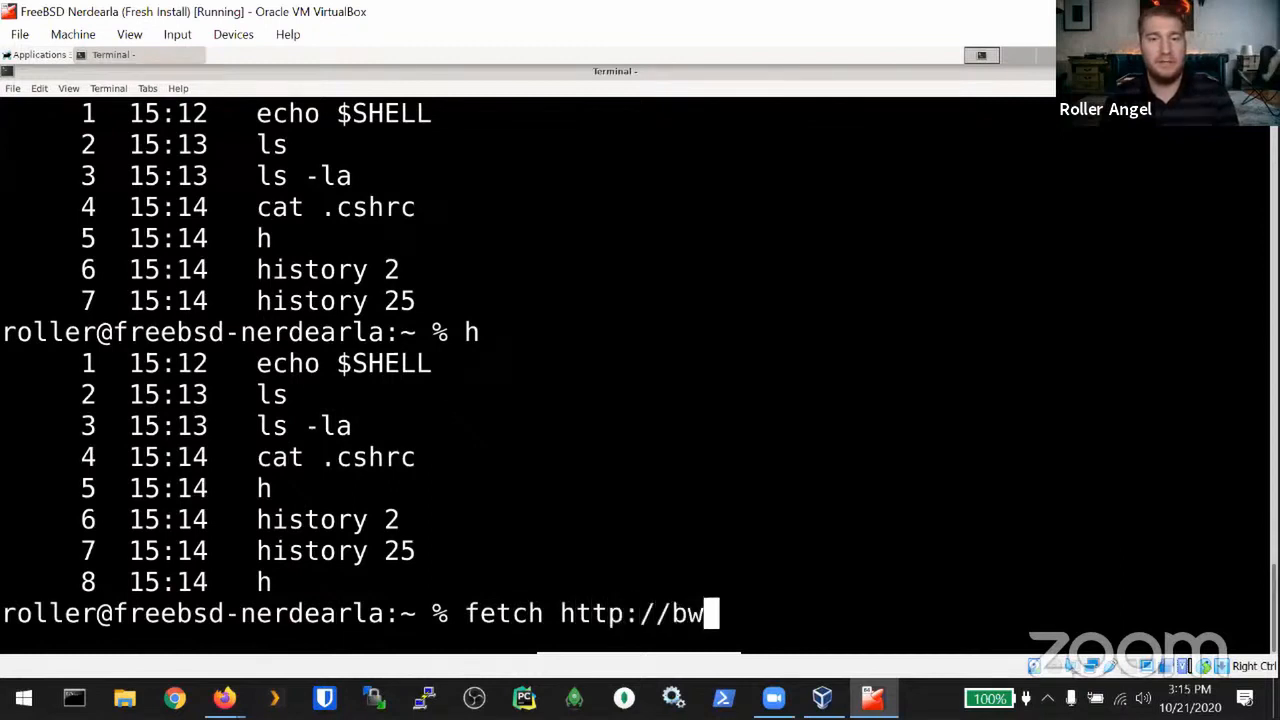
key(BackSpace)
text(sd.pw/co)
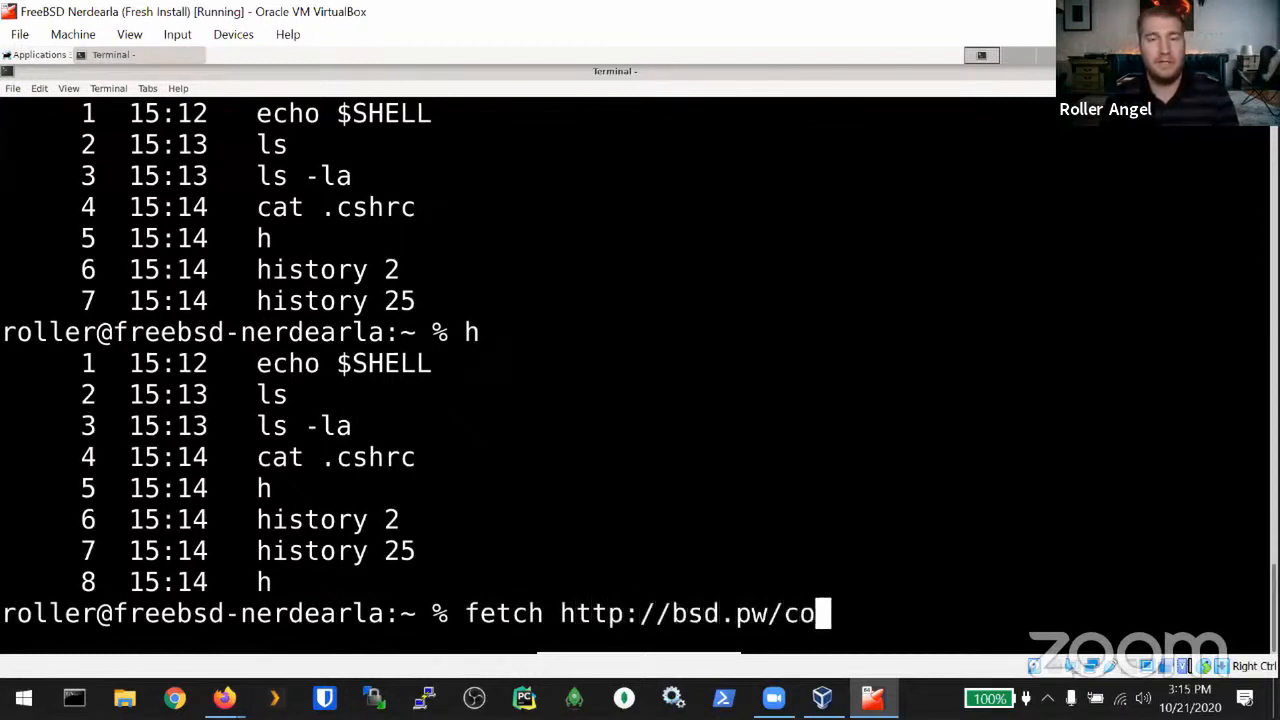
text(nfig/tcsh)
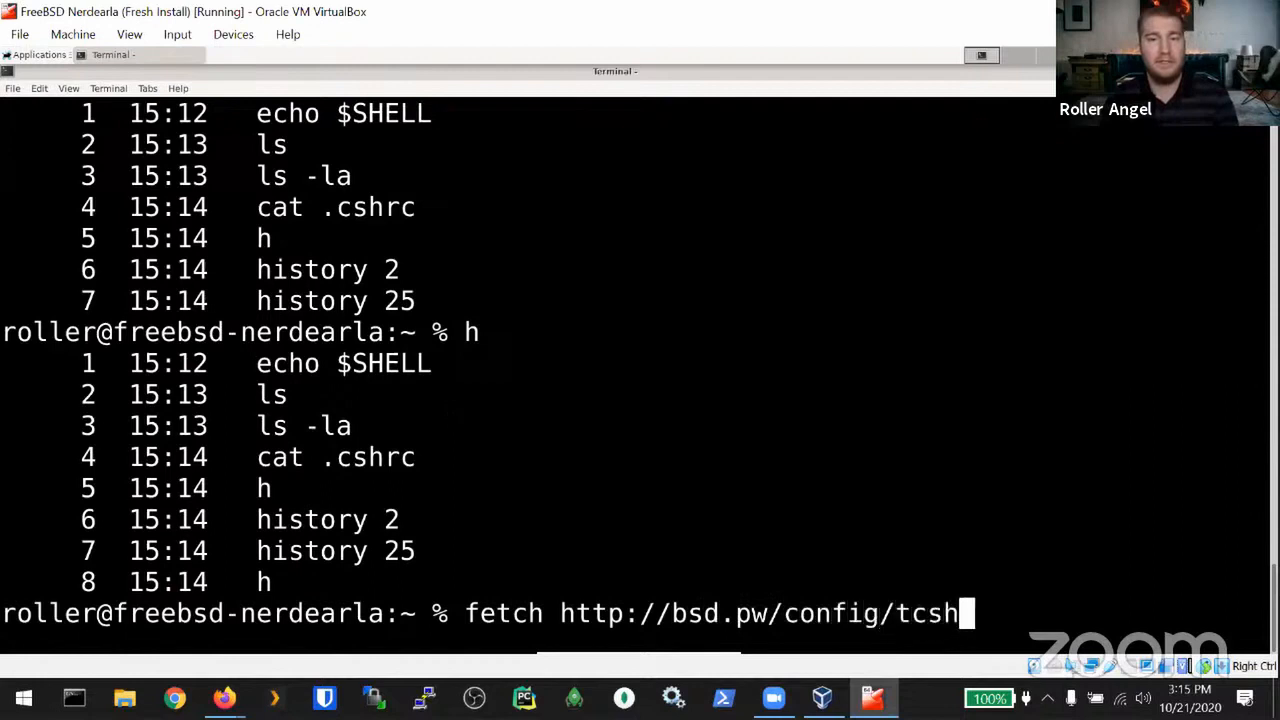
text(rc)
key(Return)
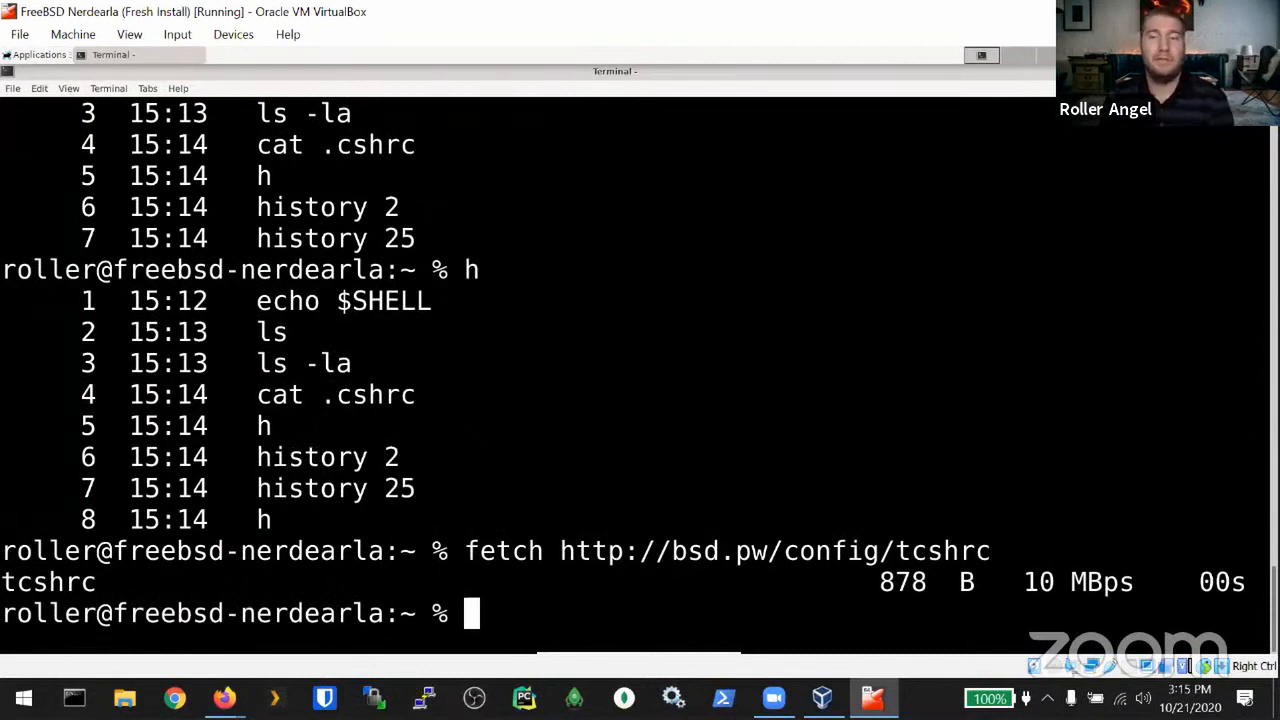
key(Up)
key(Left)
key(Left)
key(BackSpace)
key(BackSpace)
key(BackSpace)
key(BackSpace)
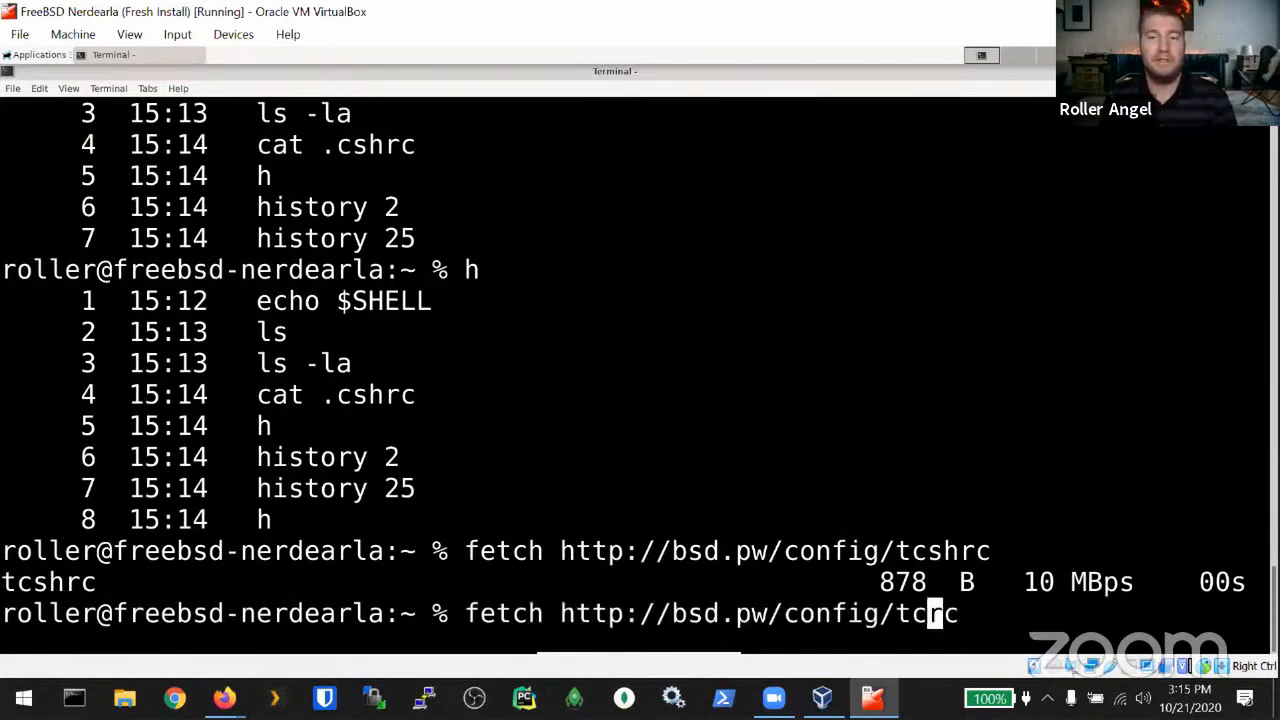
text(vim)
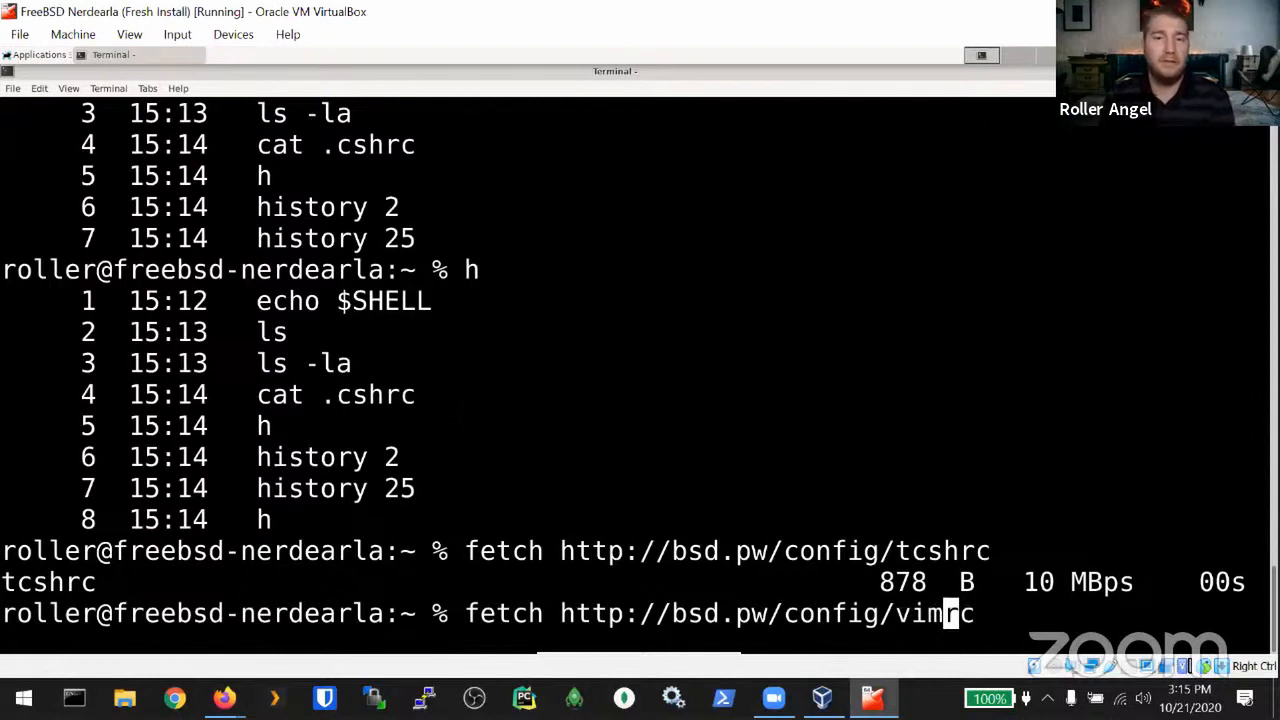
key(Return)
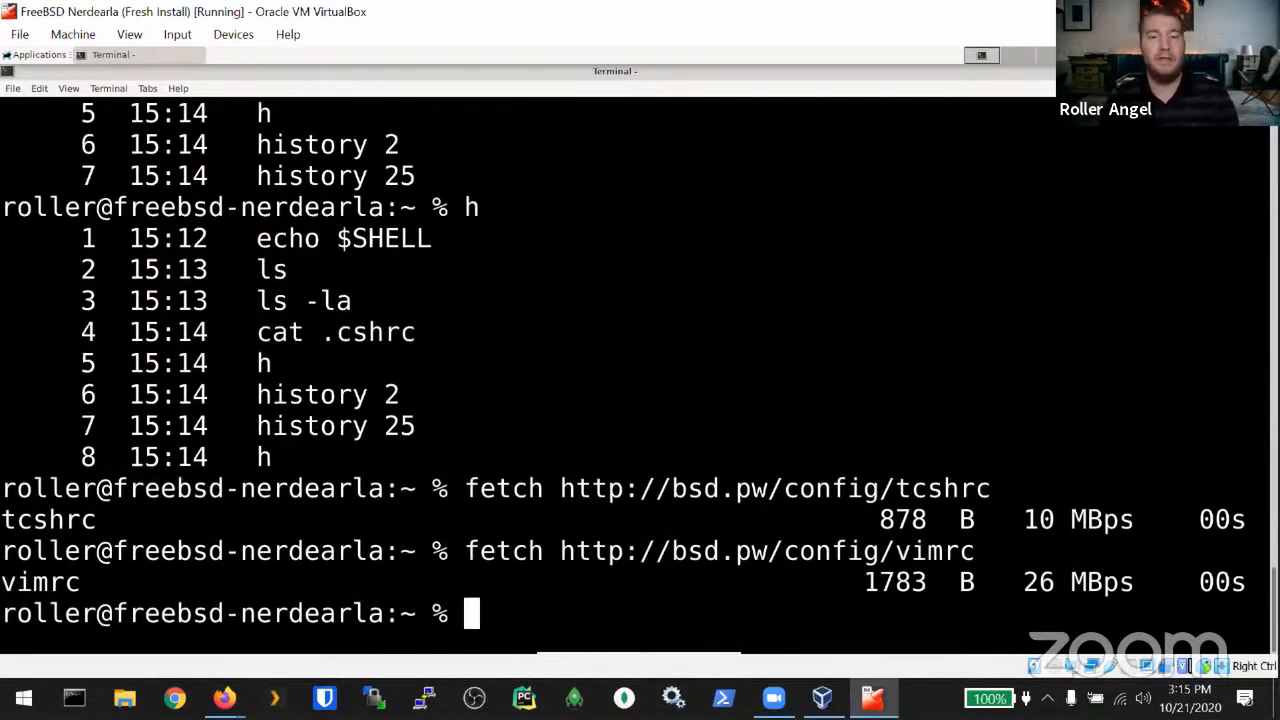
Step: Create the vimtmp folder, rename the files to .tcshrc and .vimrc, and close the terminal
text(mkdir vimtmp)
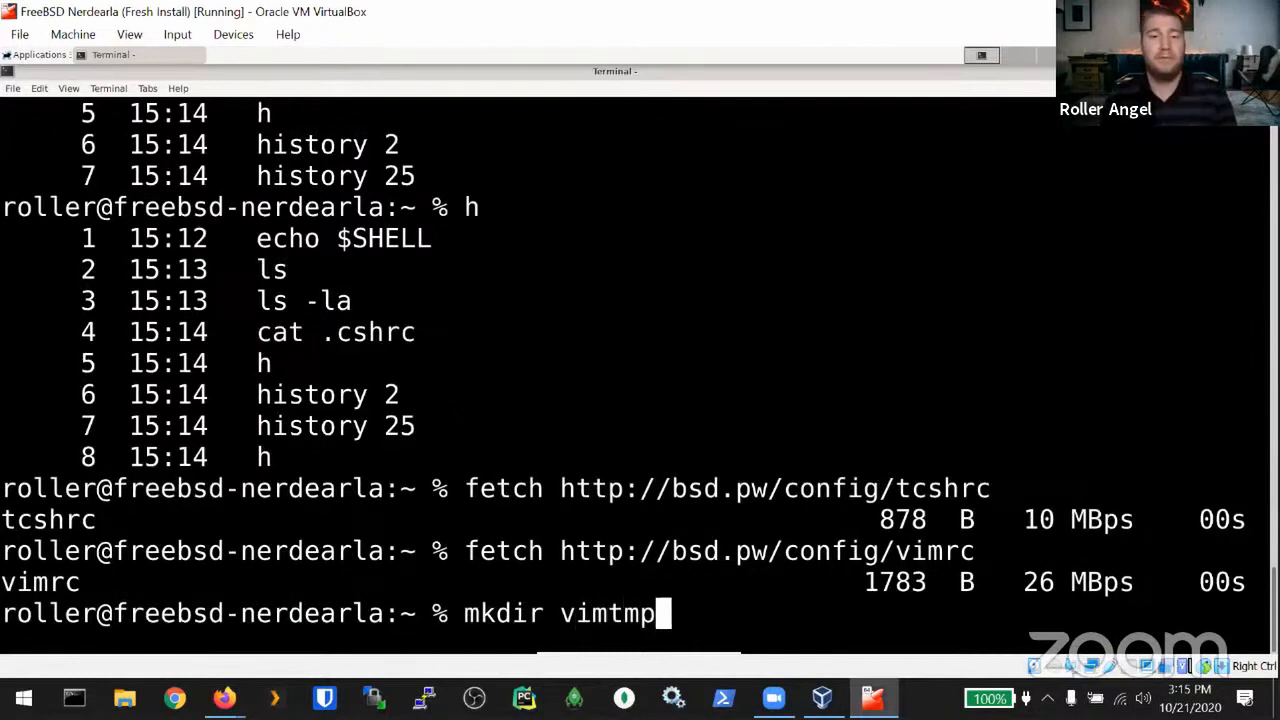
key(Return)
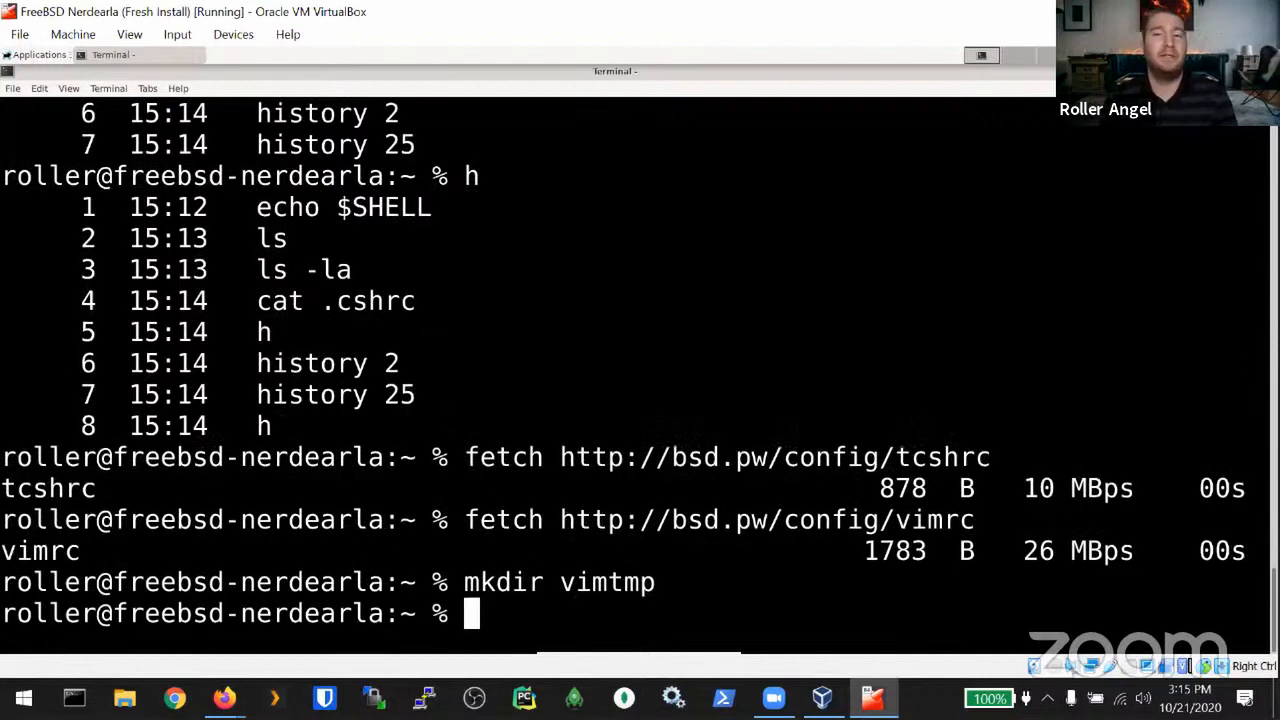
text(mv tch)
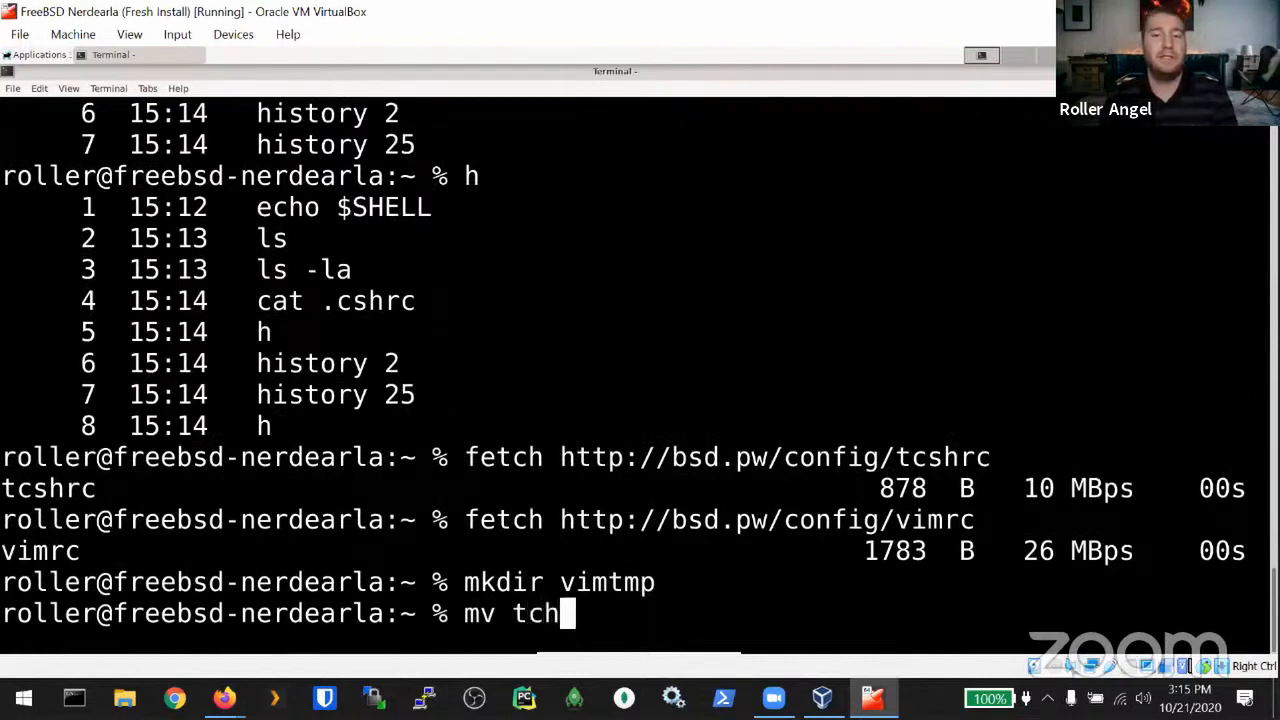
key(BackSpace)
text(shrc)
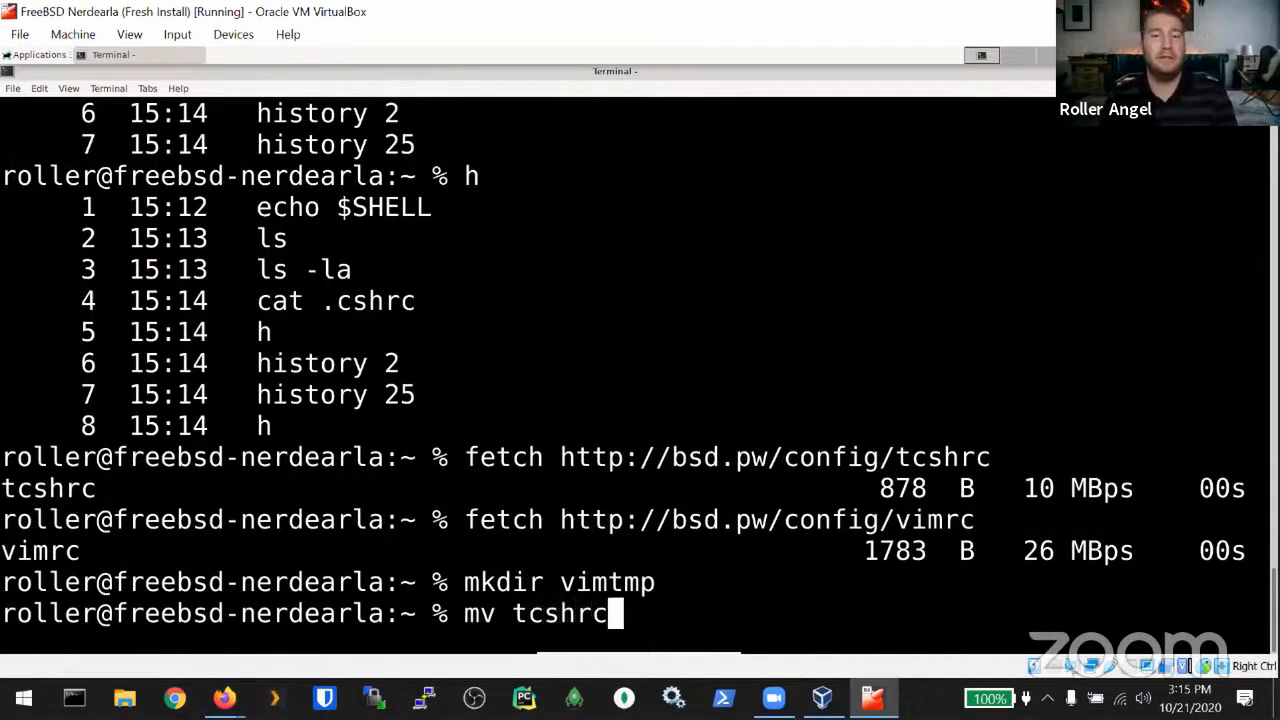
text( .tc)
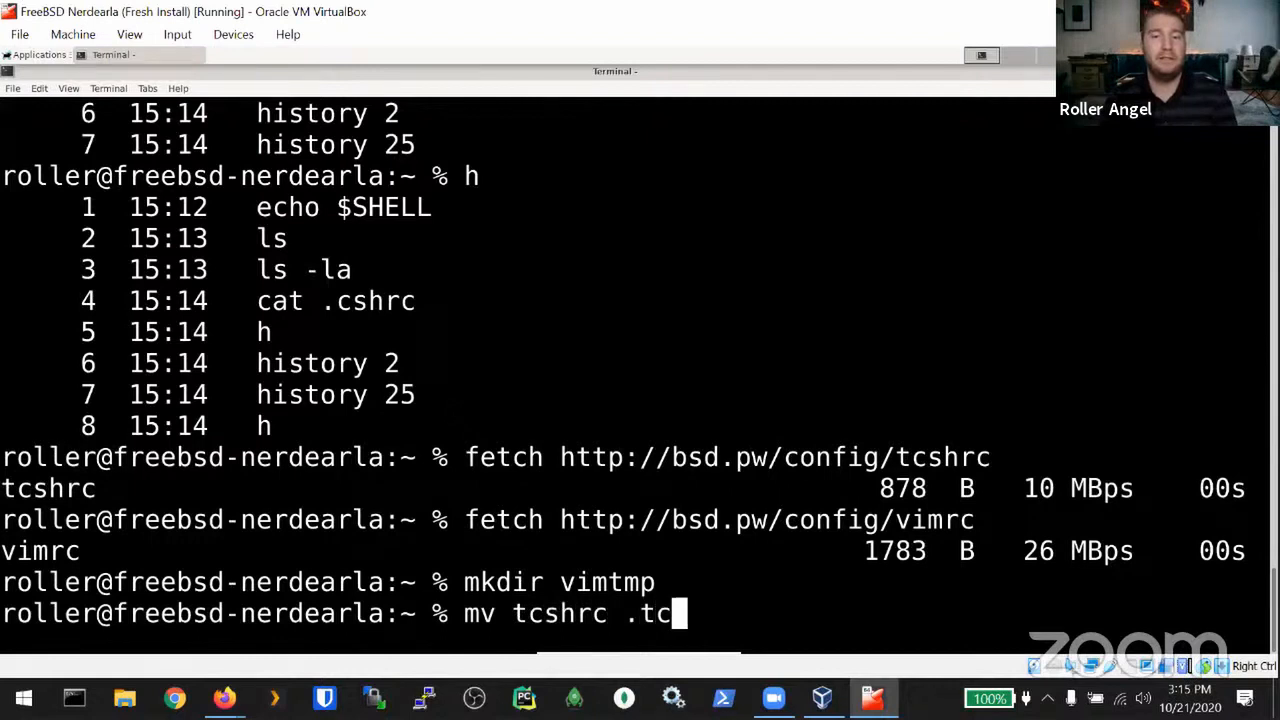
text(shrc)
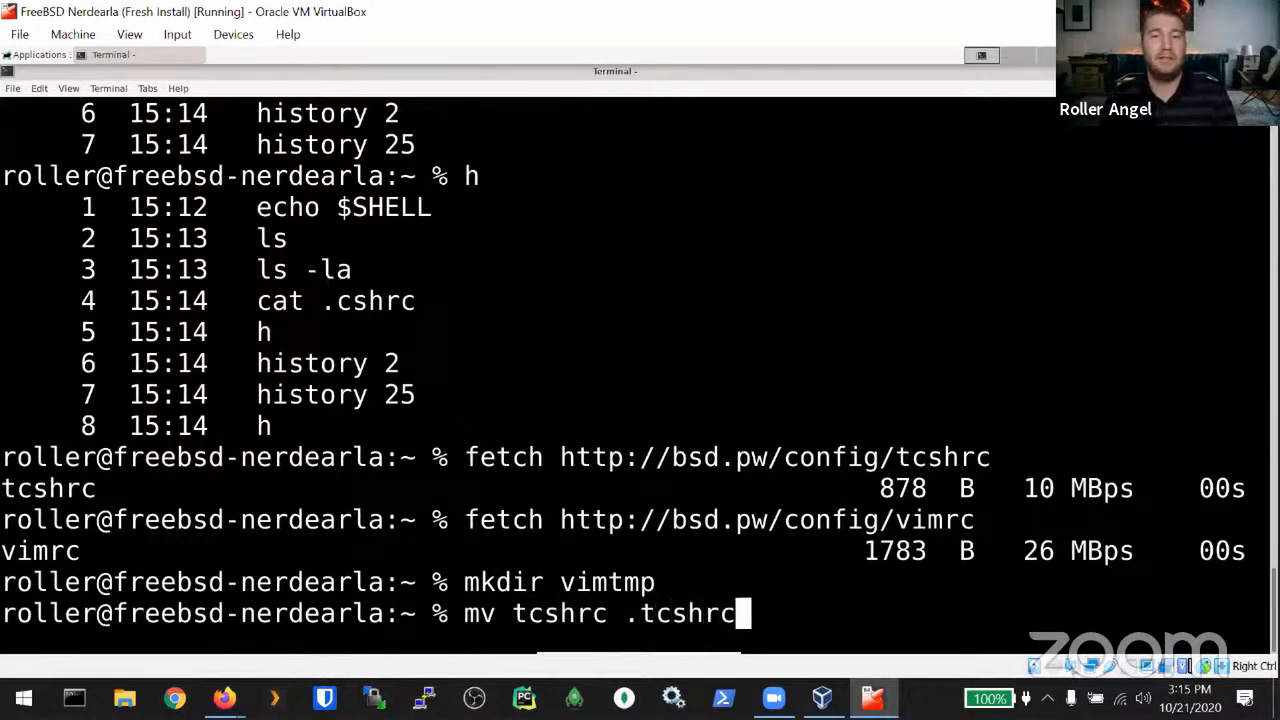
key(Return)
text(mv )
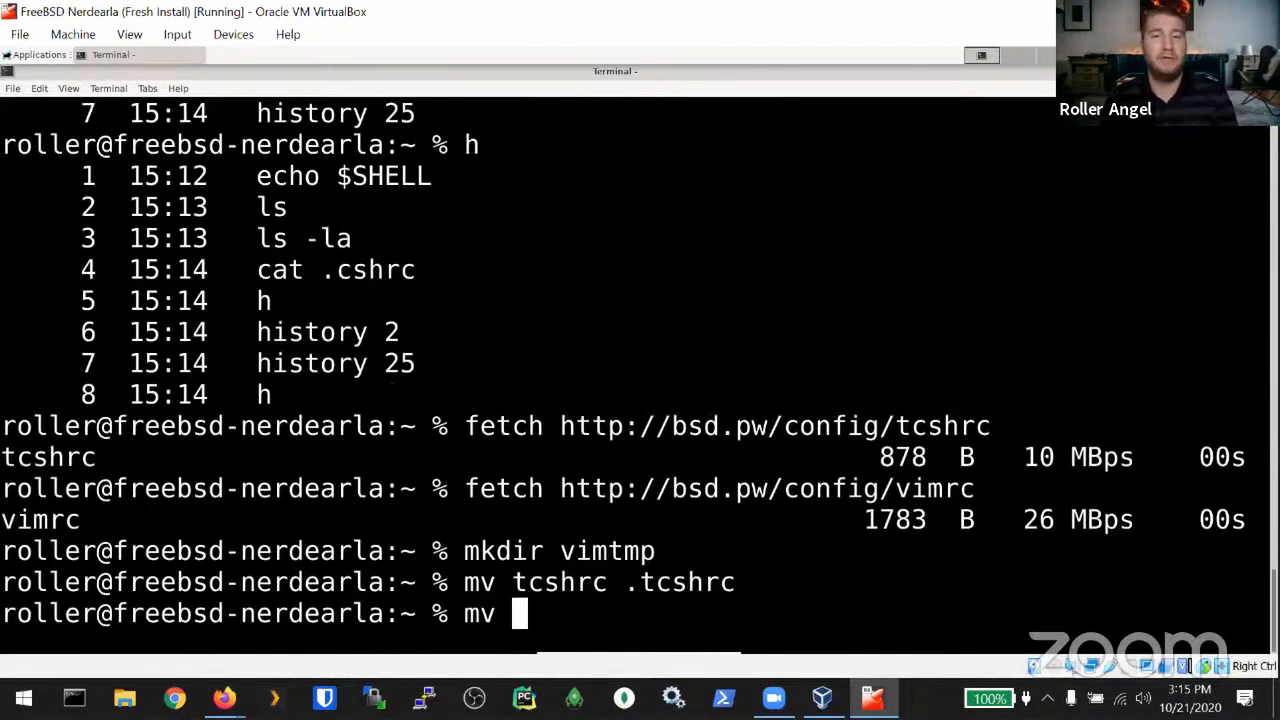
text(vimrc .vimrc)
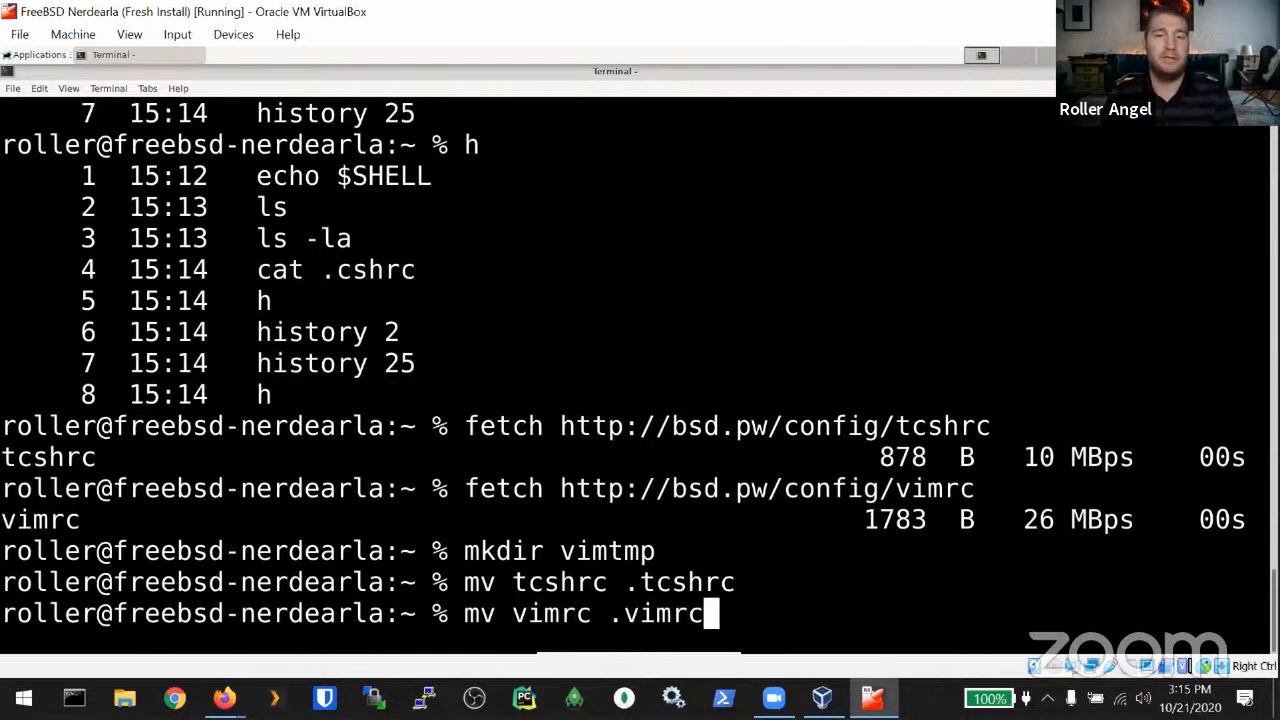
key(Return)
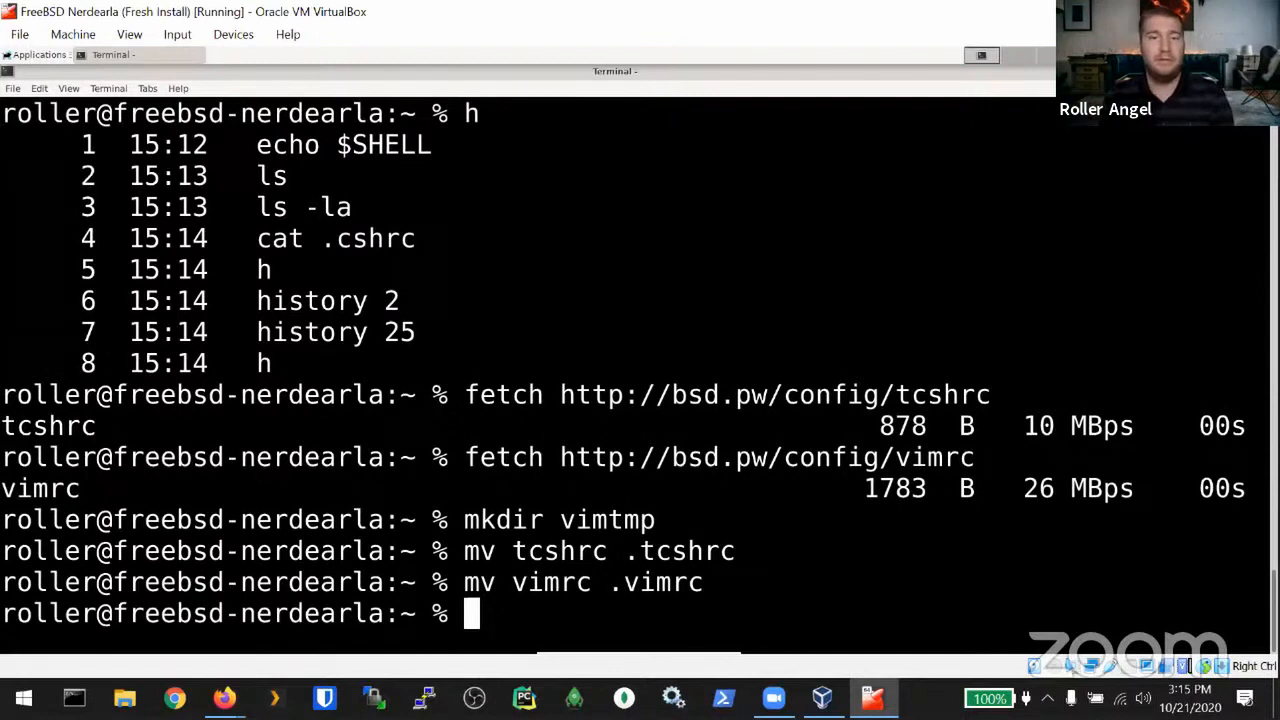
key(ctrl+d)
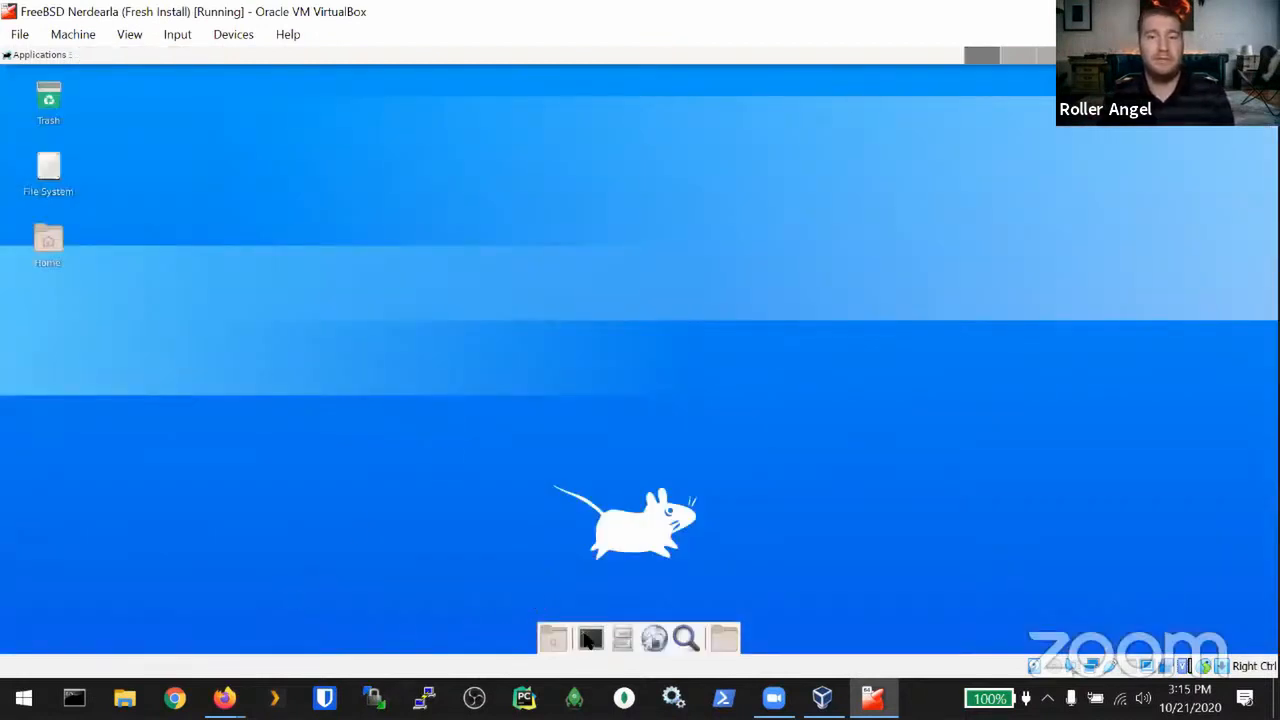
Step: Open a new maximized terminal with enlarged text and type vim .tcshrc
click(590, 640)
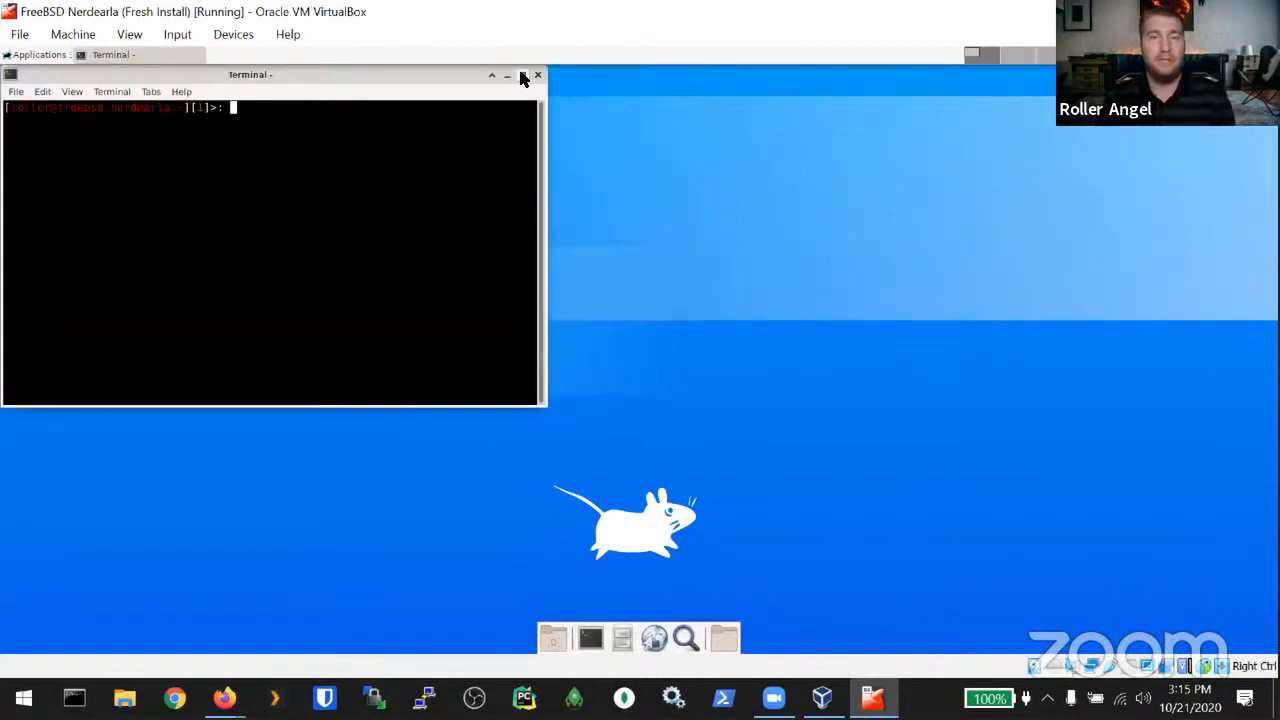
click(522, 76)
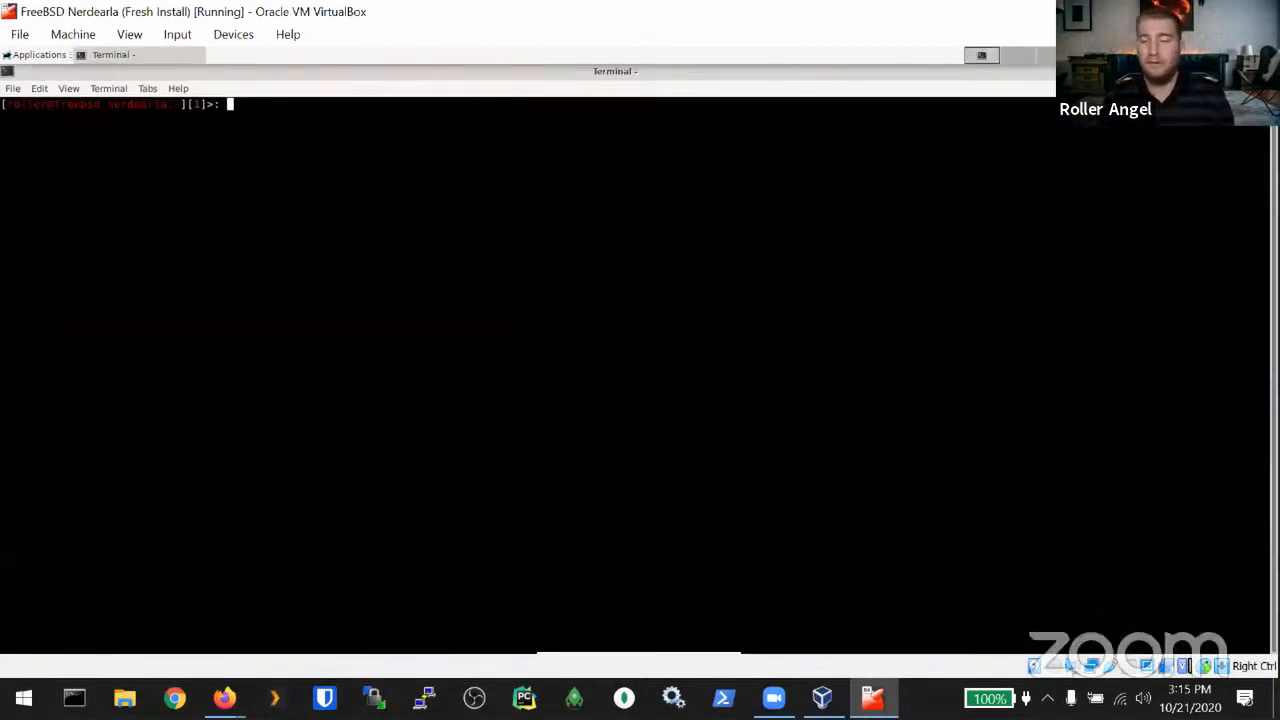
key(ctrl+plus)
key(ctrl+plus)
key(ctrl+plus)
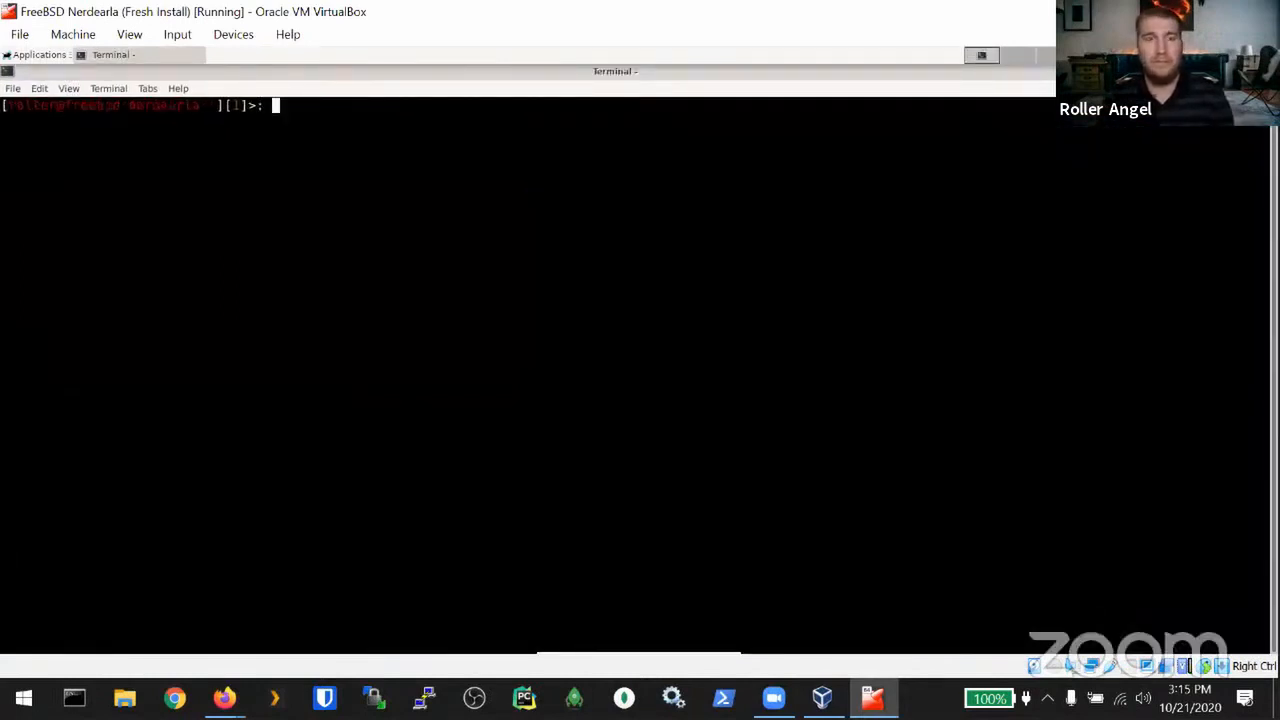
key(ctrl+plus)
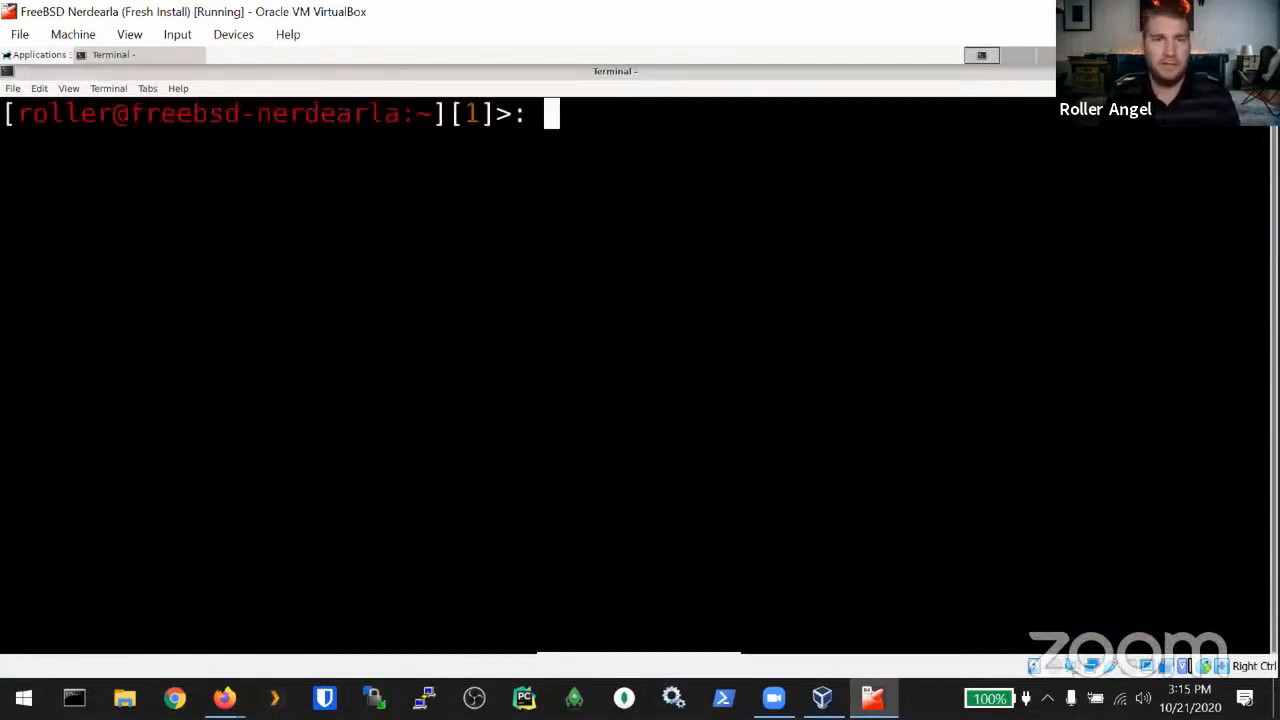
text(vim )
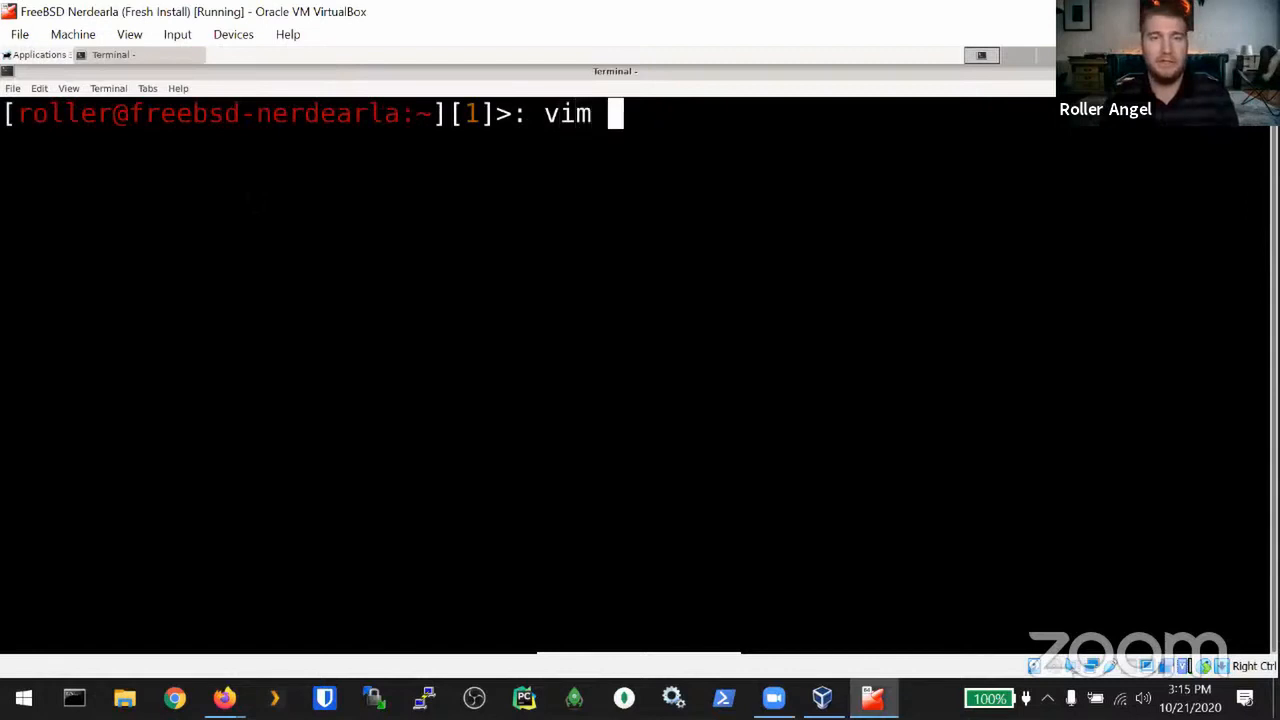
text(.tcshrc)
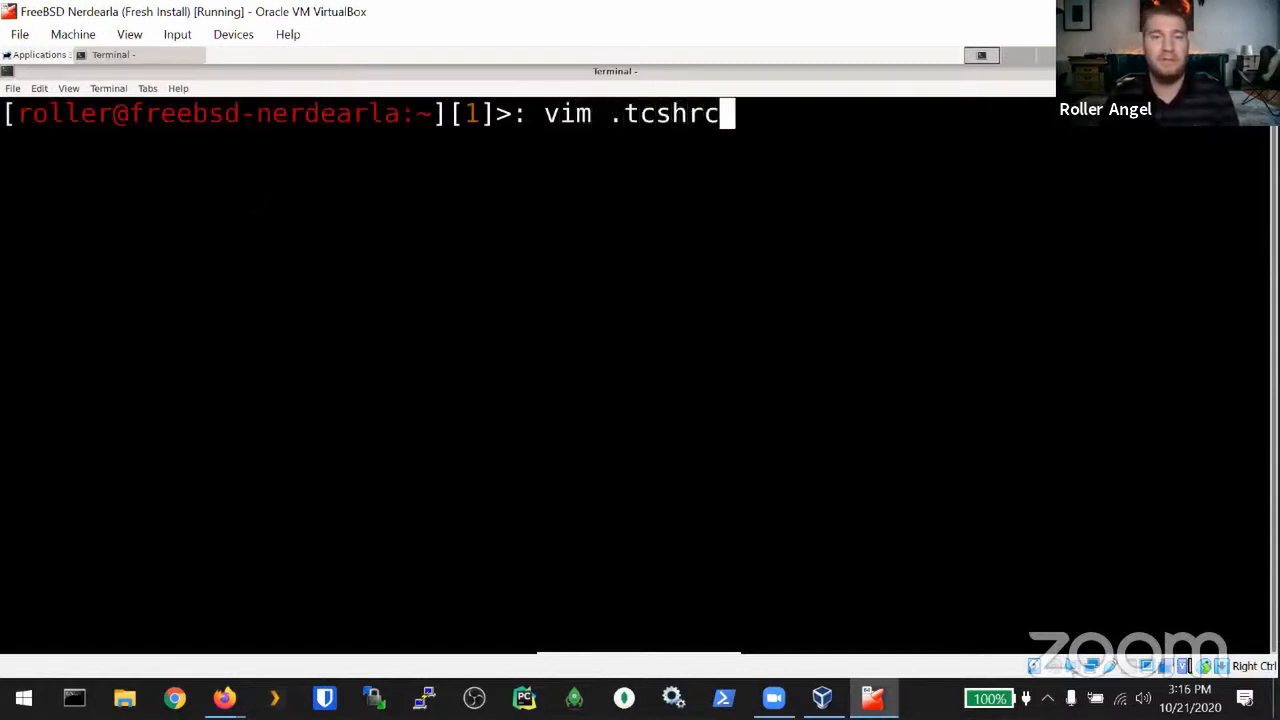
Step: Open .tcshrc in vim and change the prompt's red colour to green
key(Return)
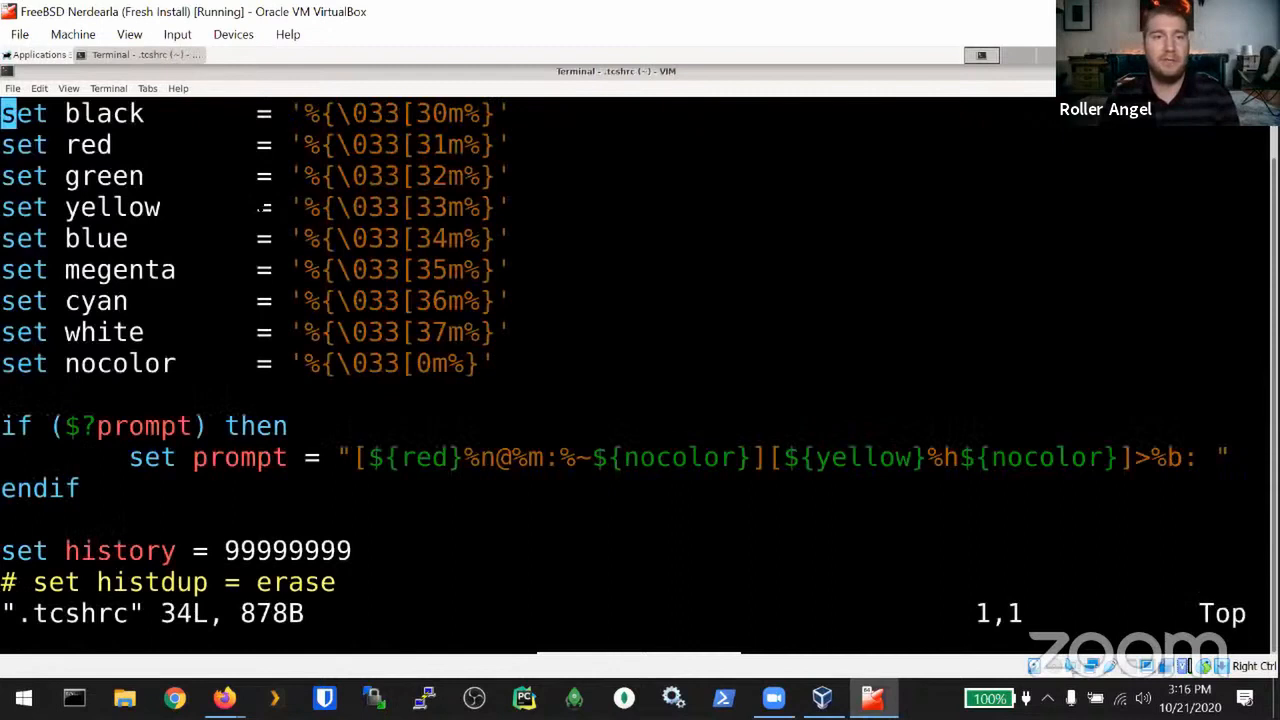
key(Down)
key(Down)
key(Down)
key(Down)
key(Down)
key(Down)
key(Down)
key(Down)
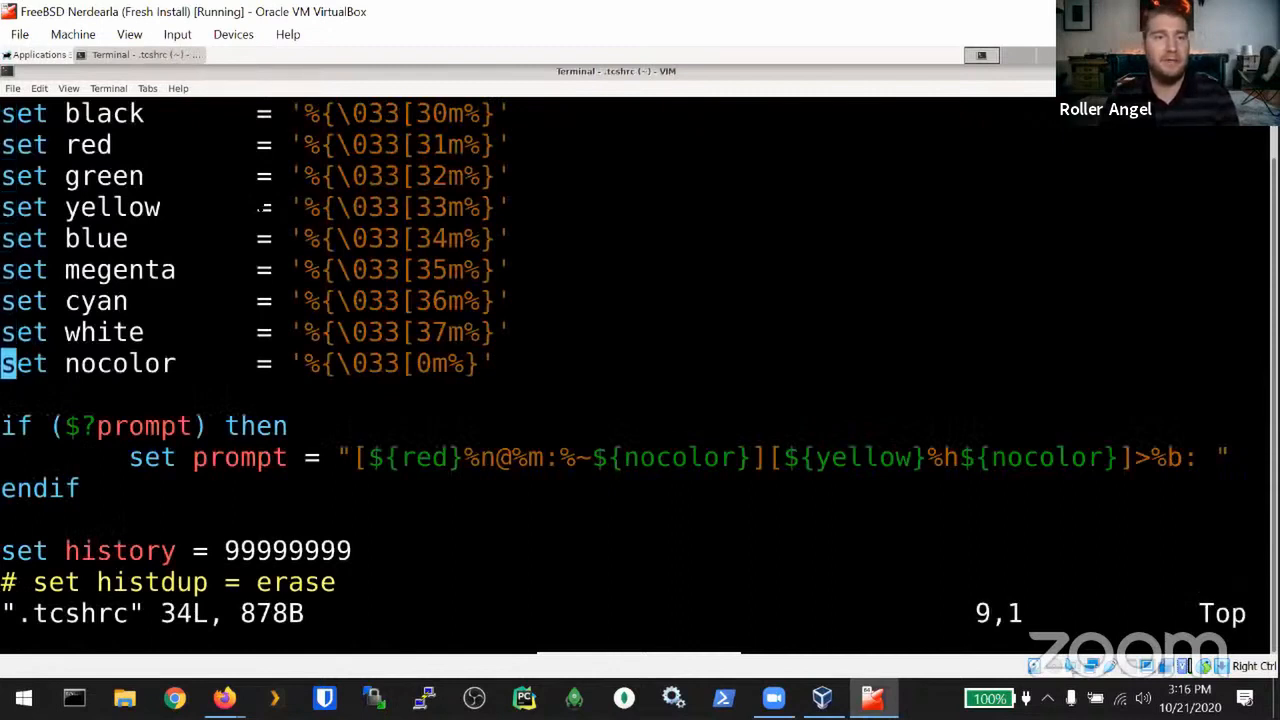
key(Down)
key(Down)
key(Down)
key(Right)
key(Right)
key(Right)
key(Right)
key(Right)
key(Right)
key(Right)
key(Right)
key(Right)
key(Right)
key(Right)
key(Right)
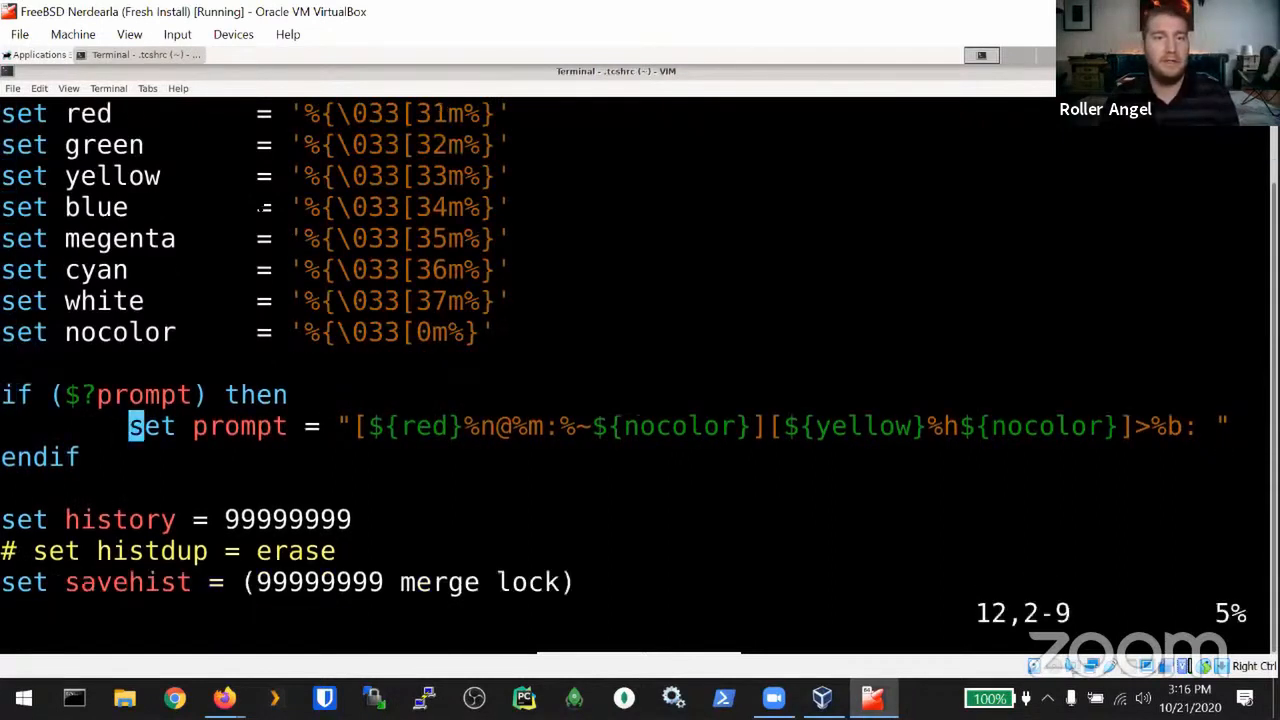
key(Right)
key(Right)
key(Right)
key(Right)
key(Right)
key(Right)
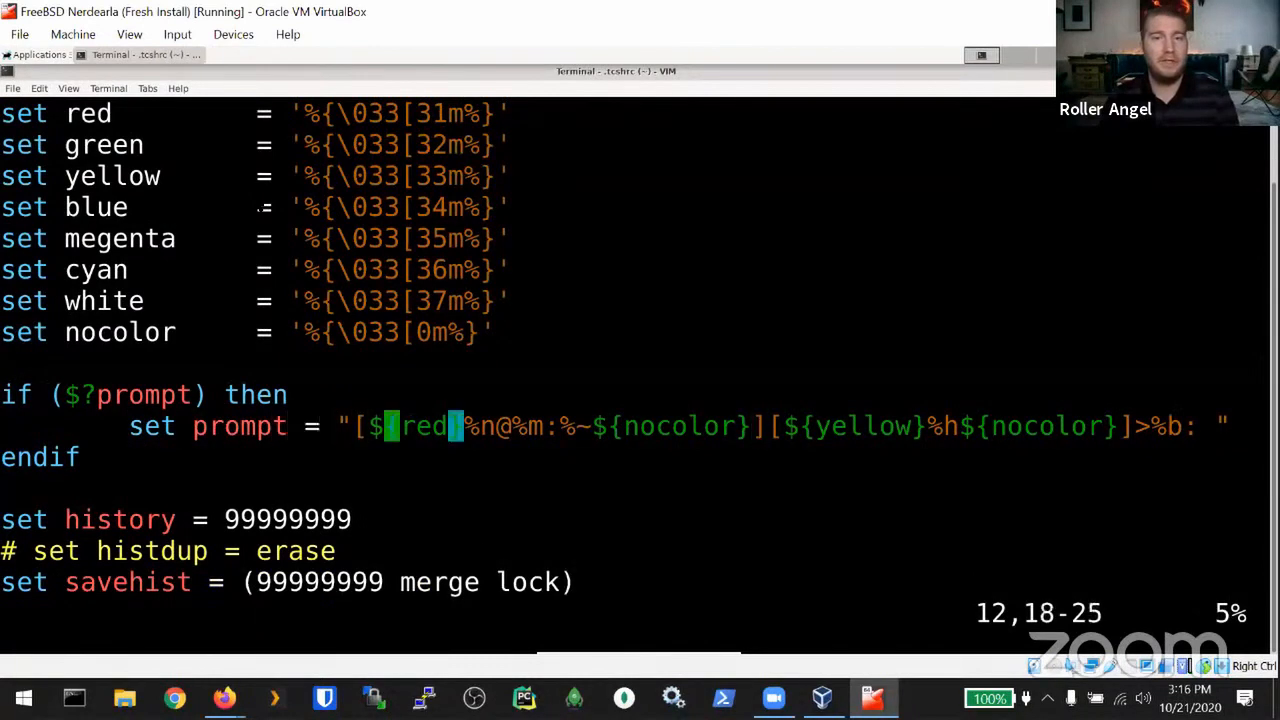
key(c)
key(i)
key(braceleft)
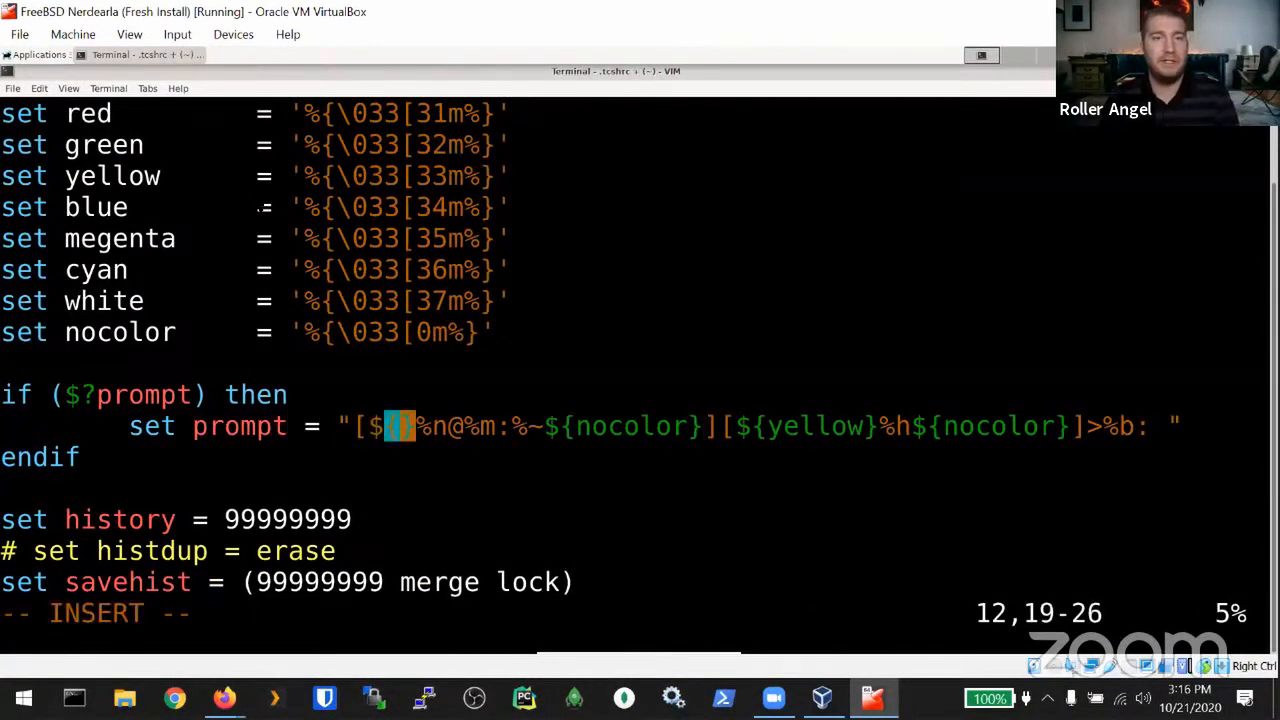
text(green)
key(Escape)
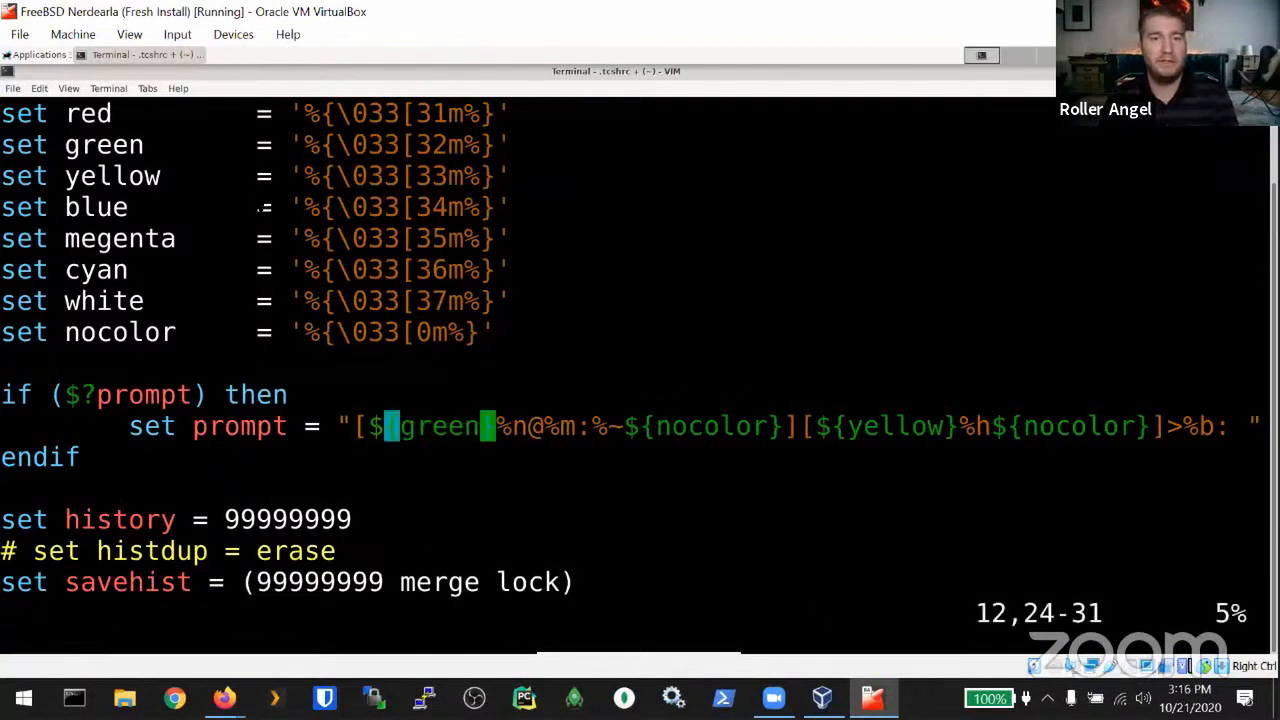
Step: Change the prompt's yellow colour to white
key(Right)
key(Right)
key(Right)
key(Right)
key(Right)
key(Right)
key(Right)
key(Right)
key(Right)
key(Right)
key(Right)
key(Right)
key(Right)
key(Right)
key(Right)
key(Right)
key(Right)
key(Right)
key(Right)
key(Right)
key(Right)
key(Right)
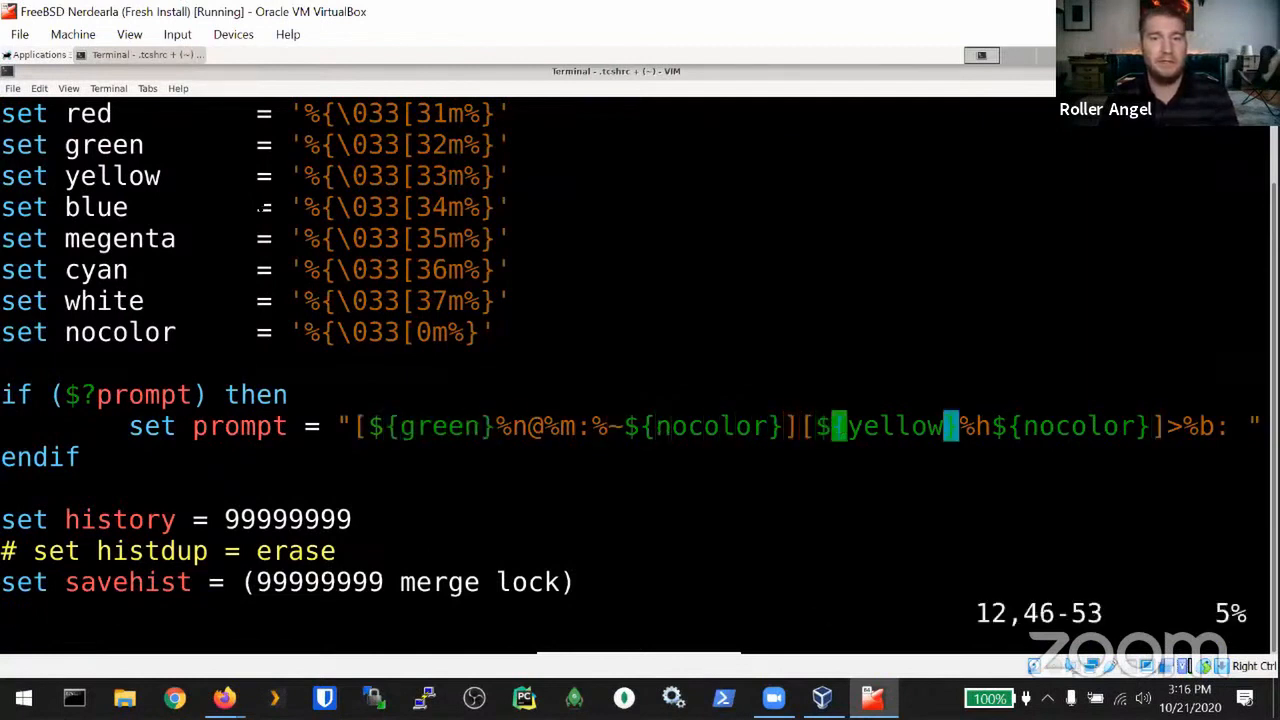
key(c)
key(i)
key(braceleft)
text(white)
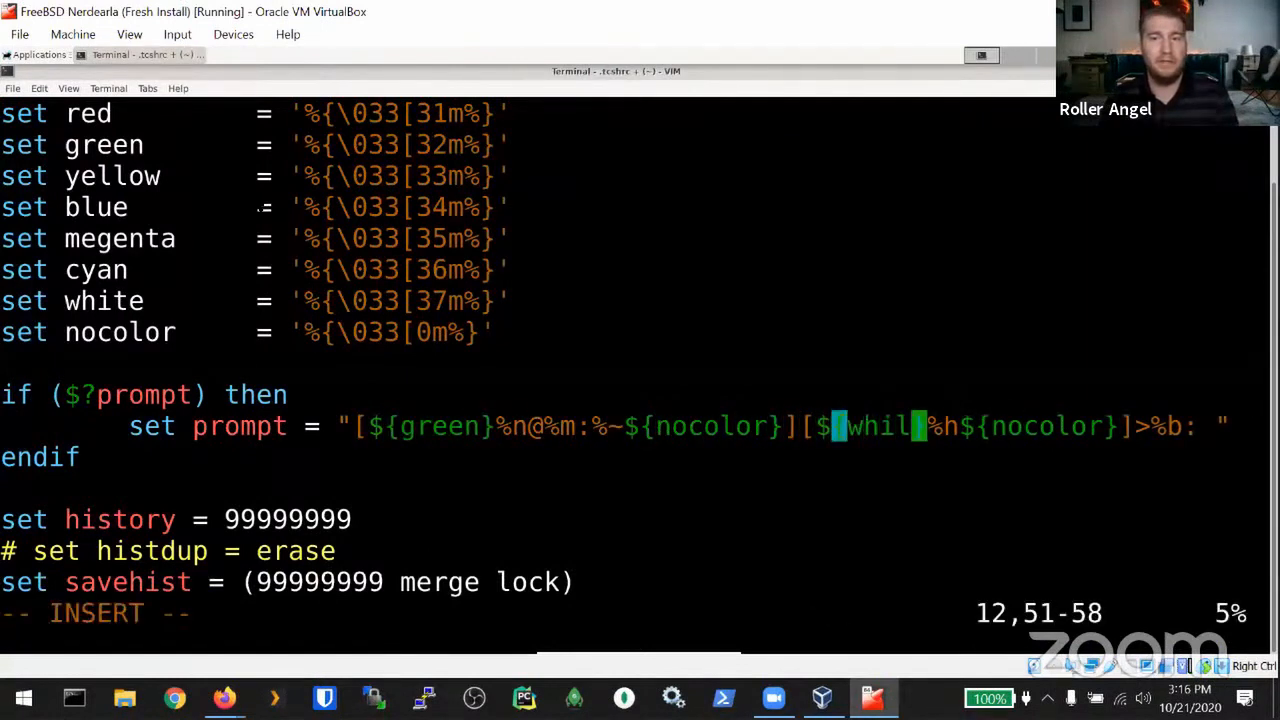
key(Escape)
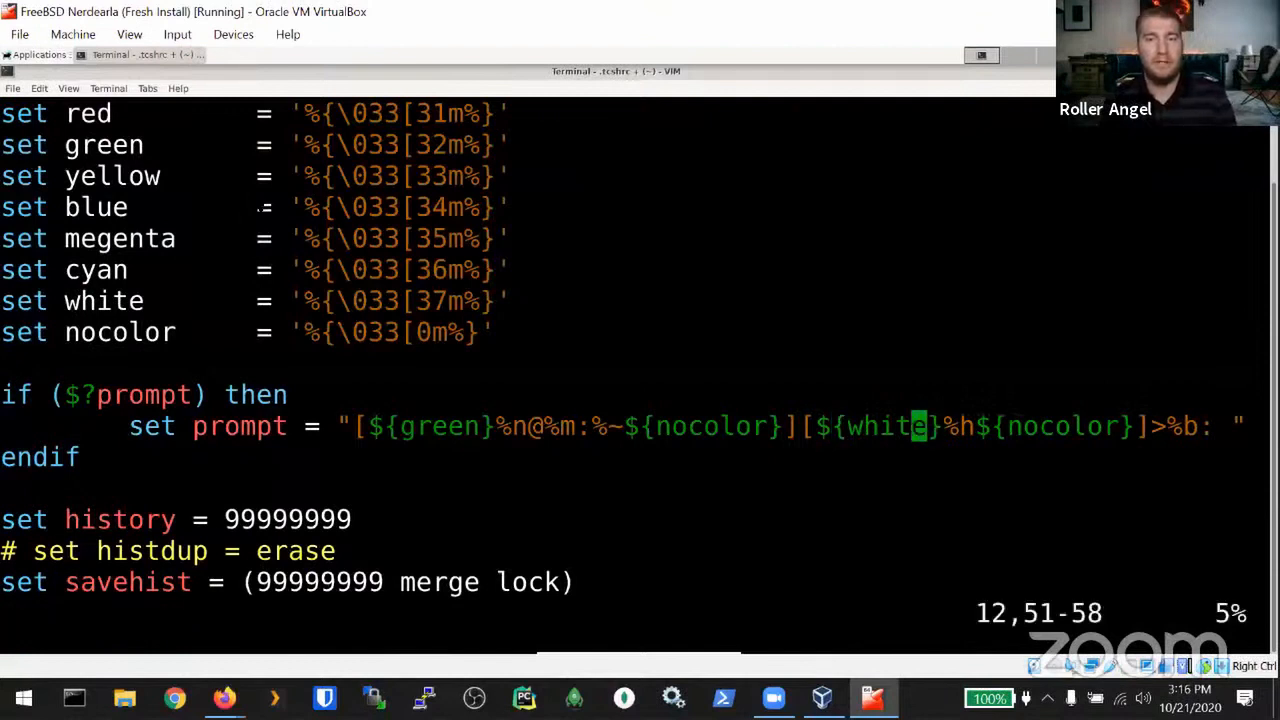
Step: Review the history settings, then save and quit vim with ZZ
key(Down)
key(Down)
key(Down)
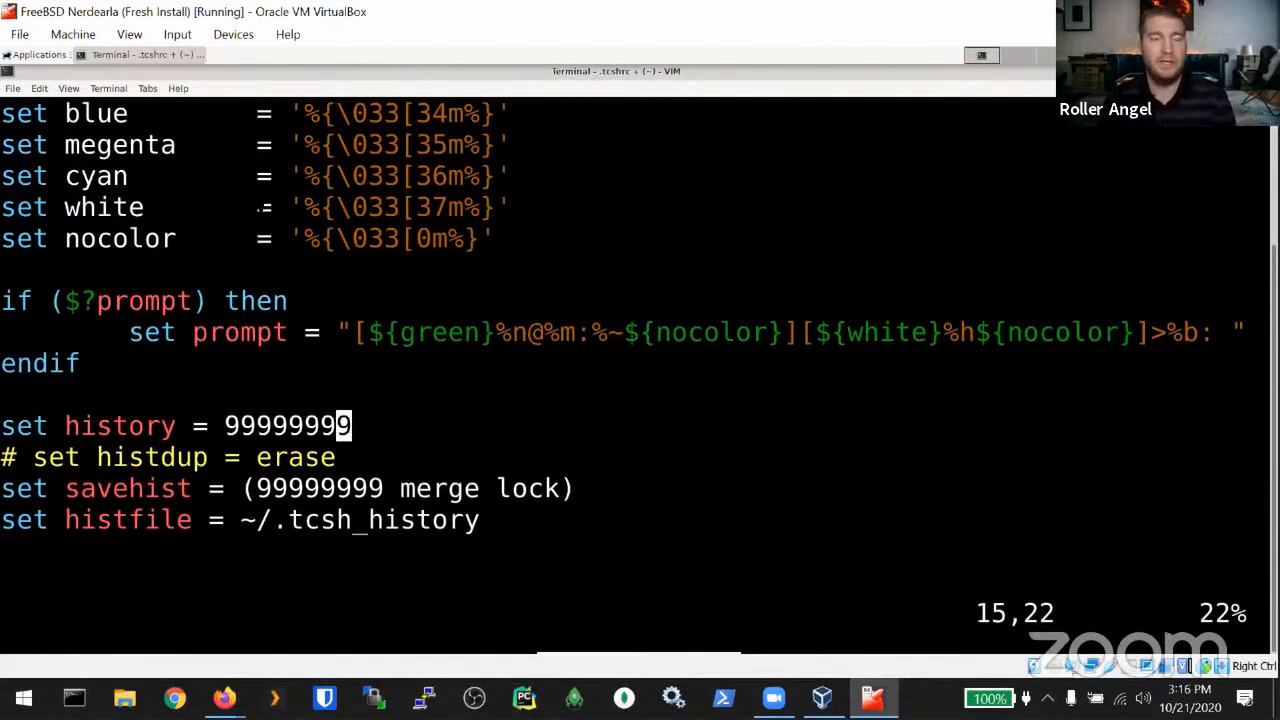
key(Left)
key(Left)
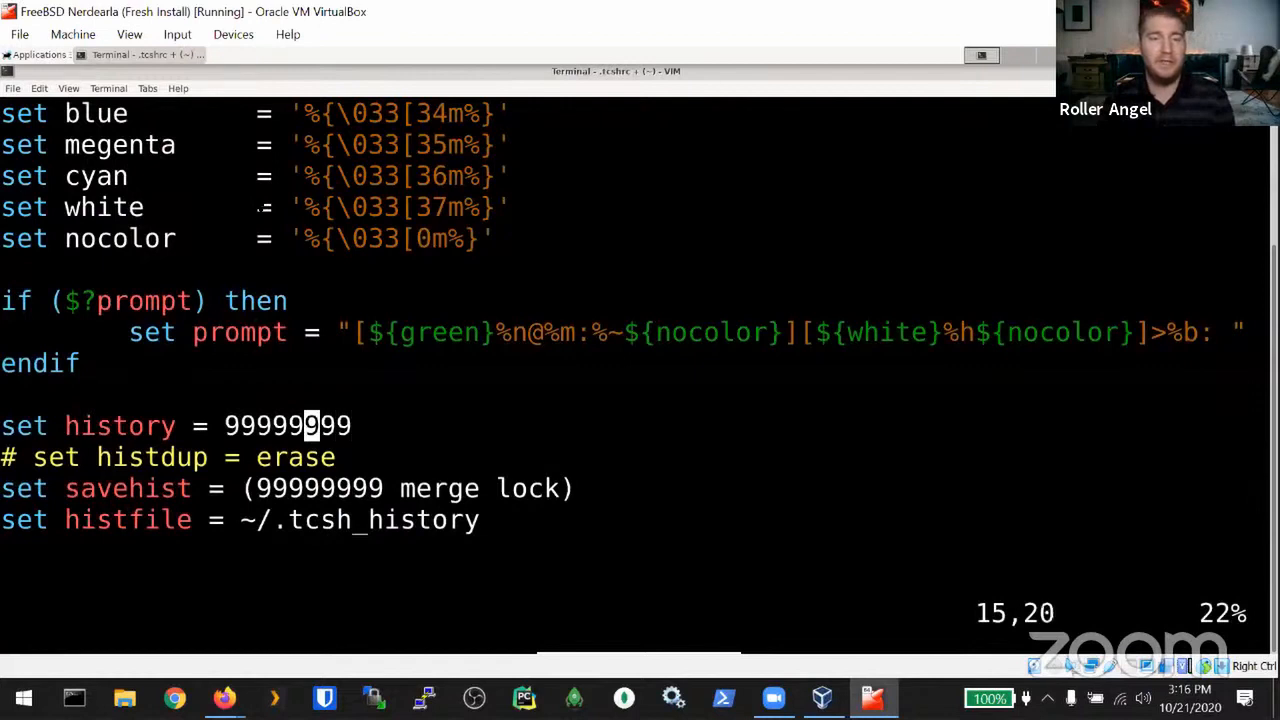
key(Down)
key(Down)
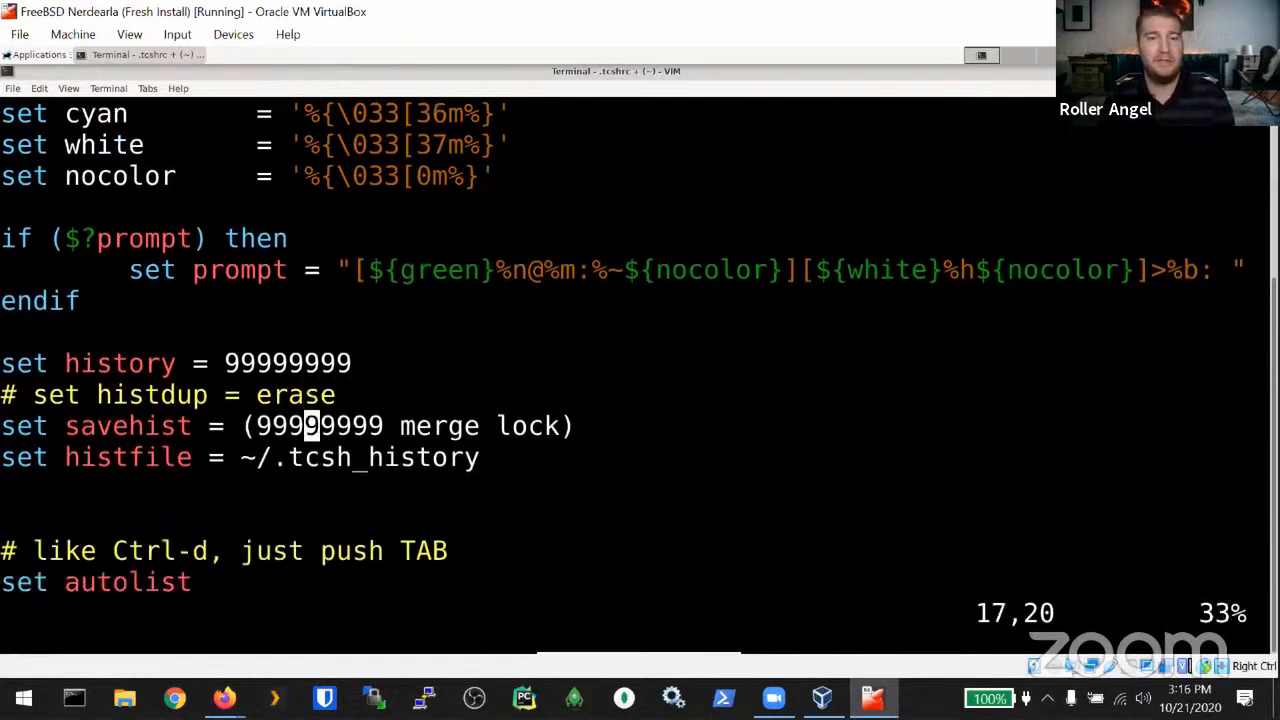
key(Down)
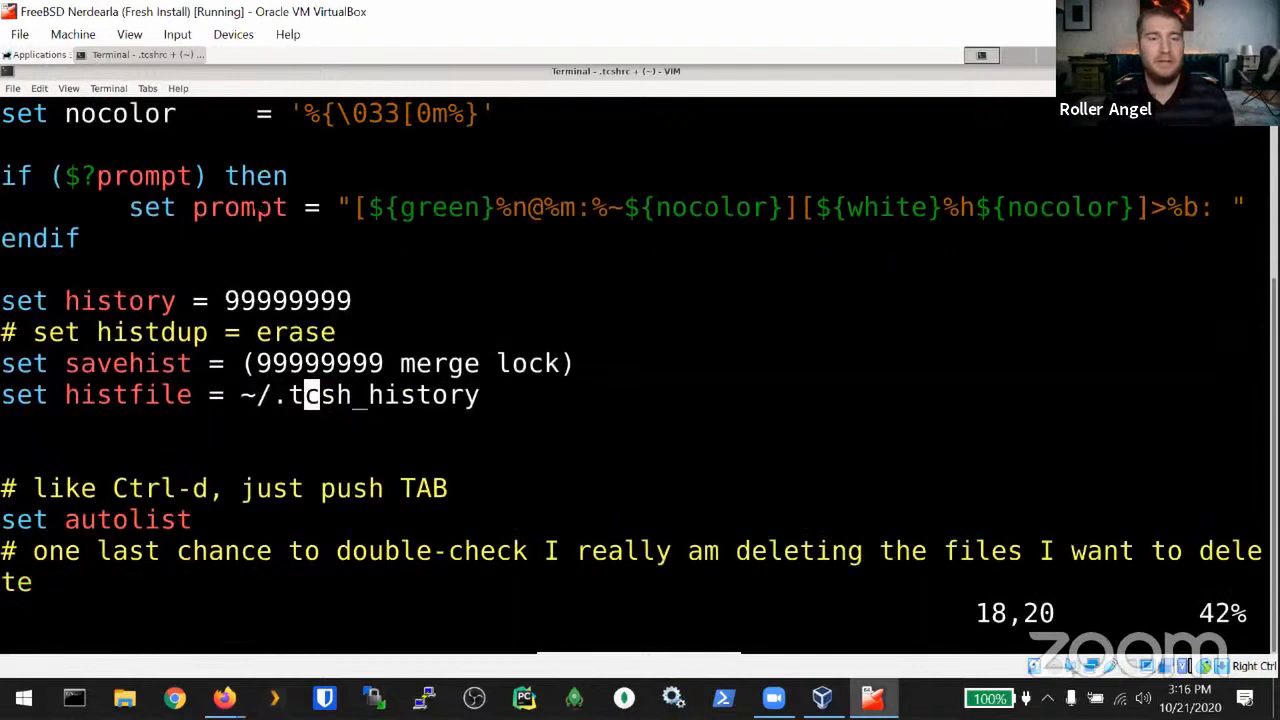
key(Up)
key(Up)
key(Up)
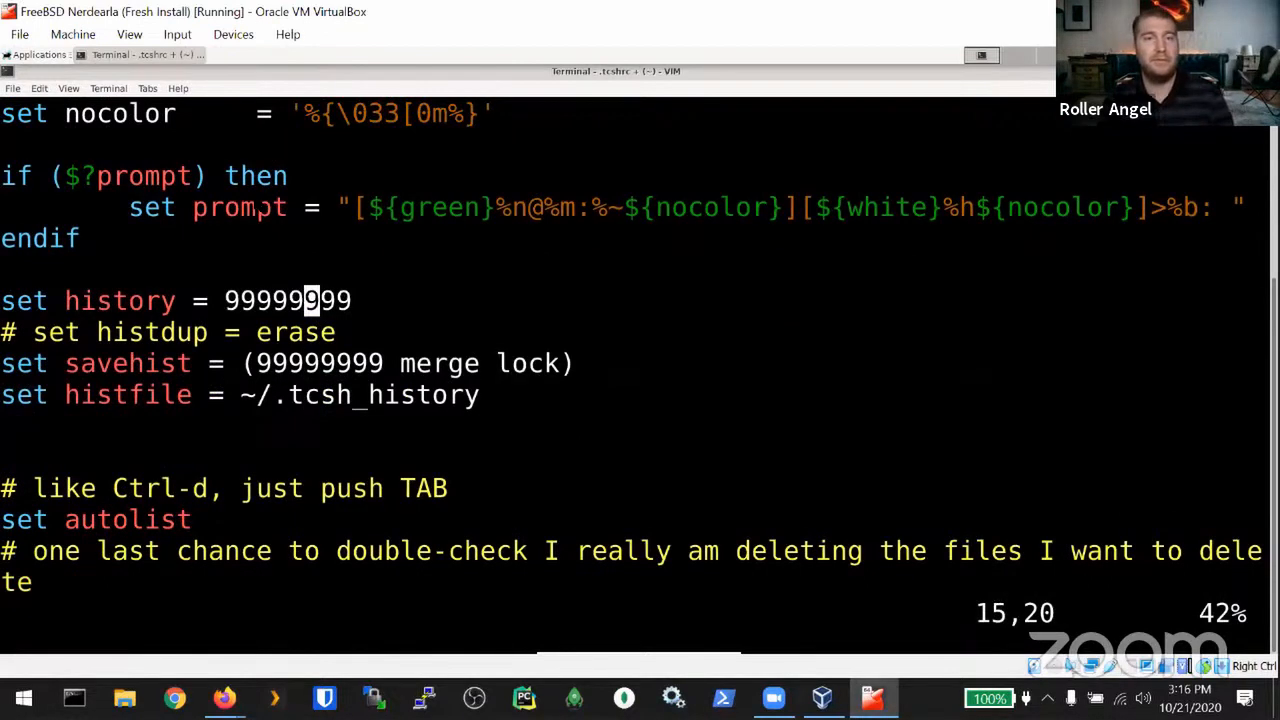
key(shift+z)
key(shift+z)
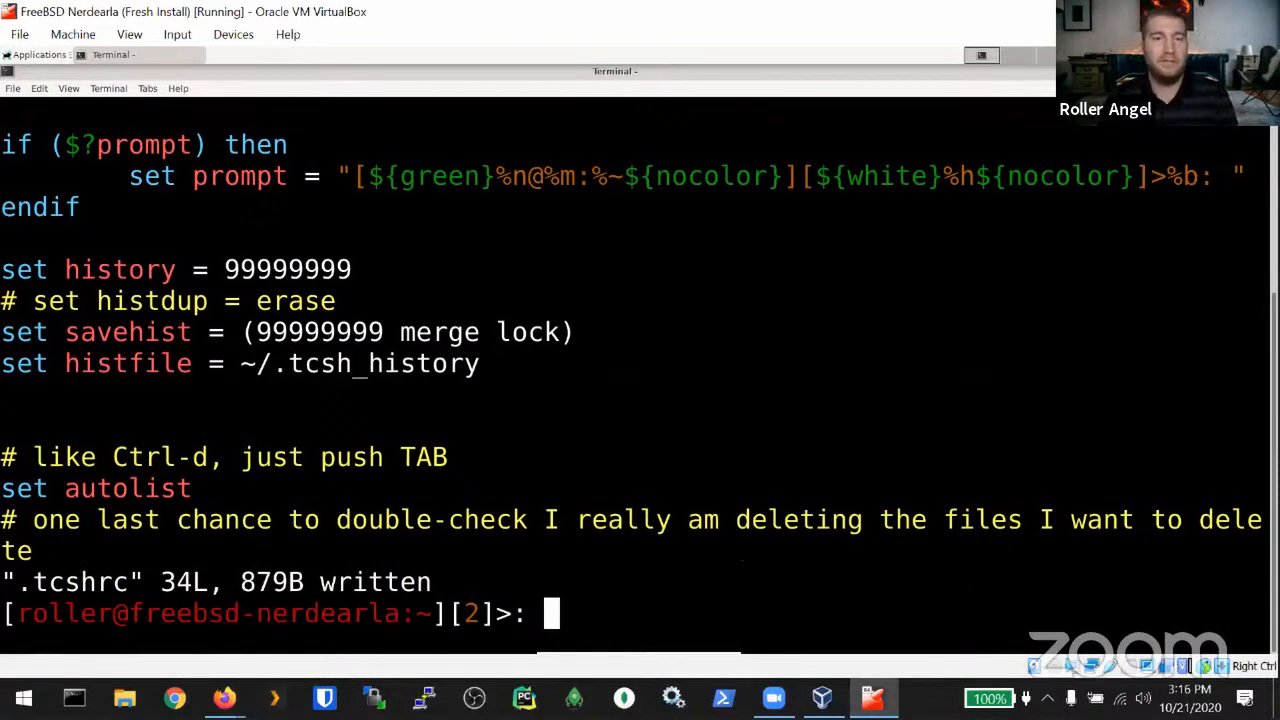
Step: Highlight the tcsh_history file name and the prompt's history number
drag(294, 364, 514, 357)
click(514, 357)
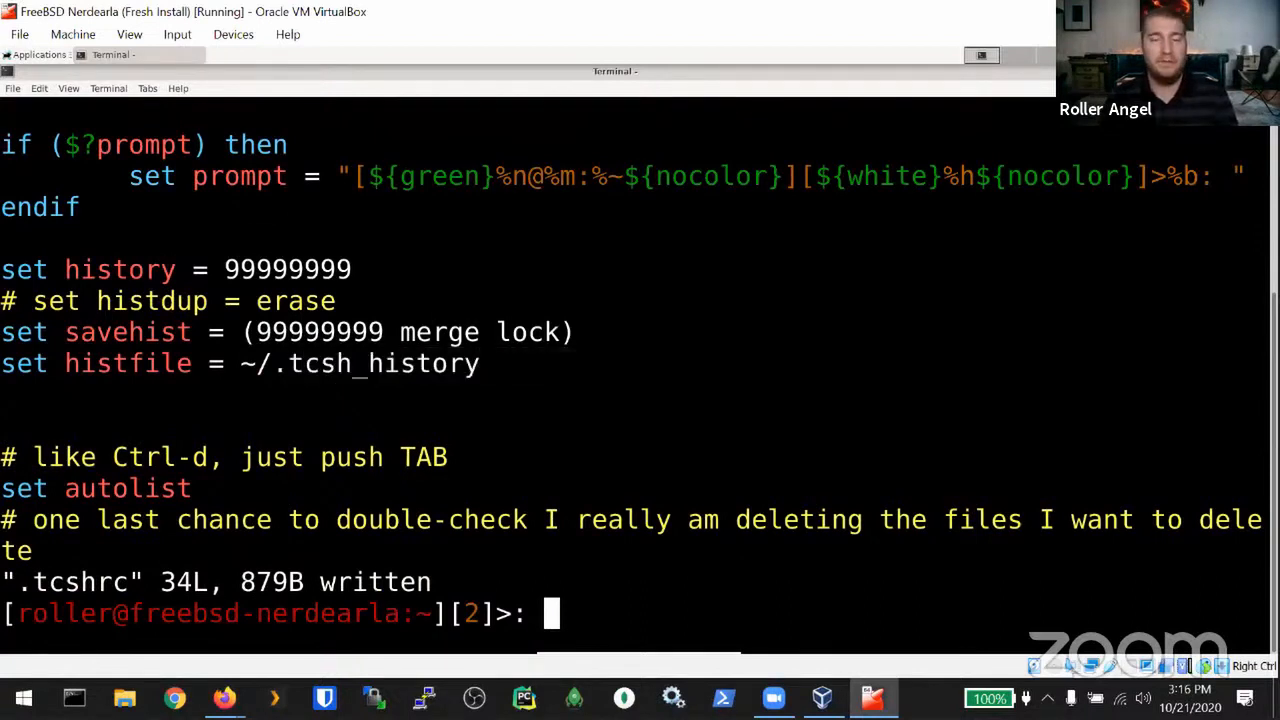
drag(480, 615, 456, 615)
click(456, 614)
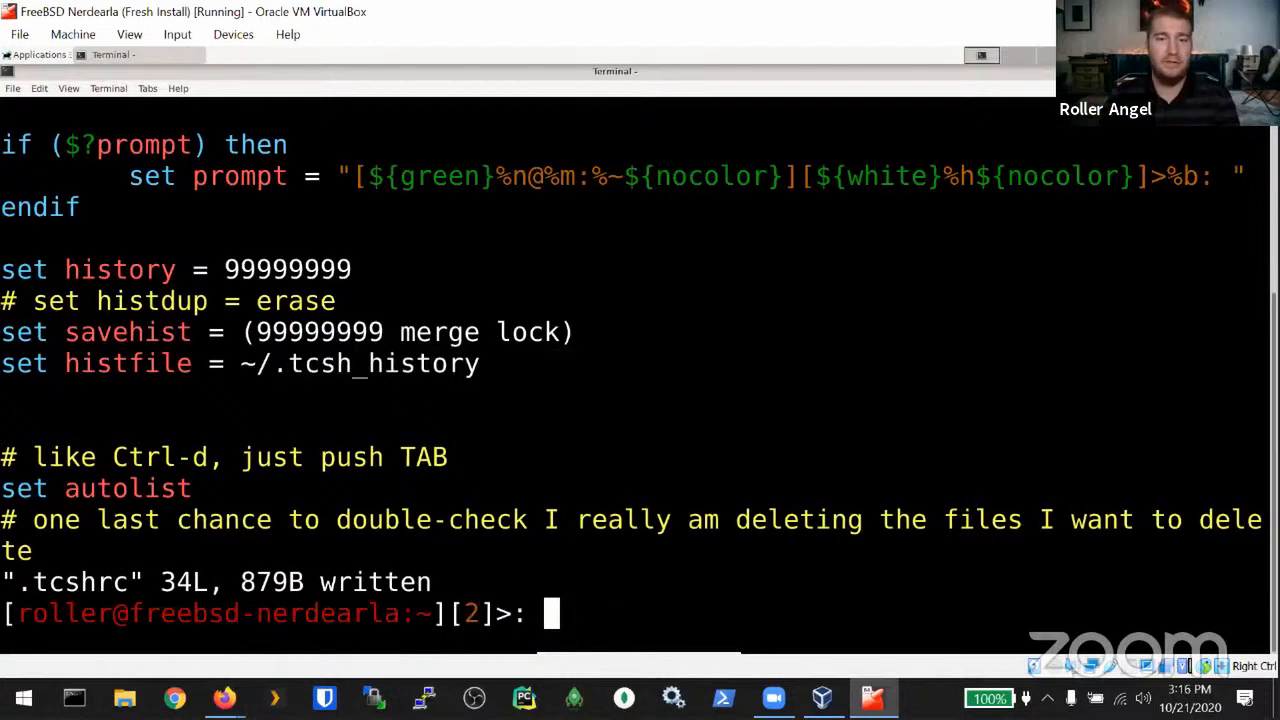
Step: Run ls -la and scroll through the detailed home listing, highlighting .history
text(ls -la)
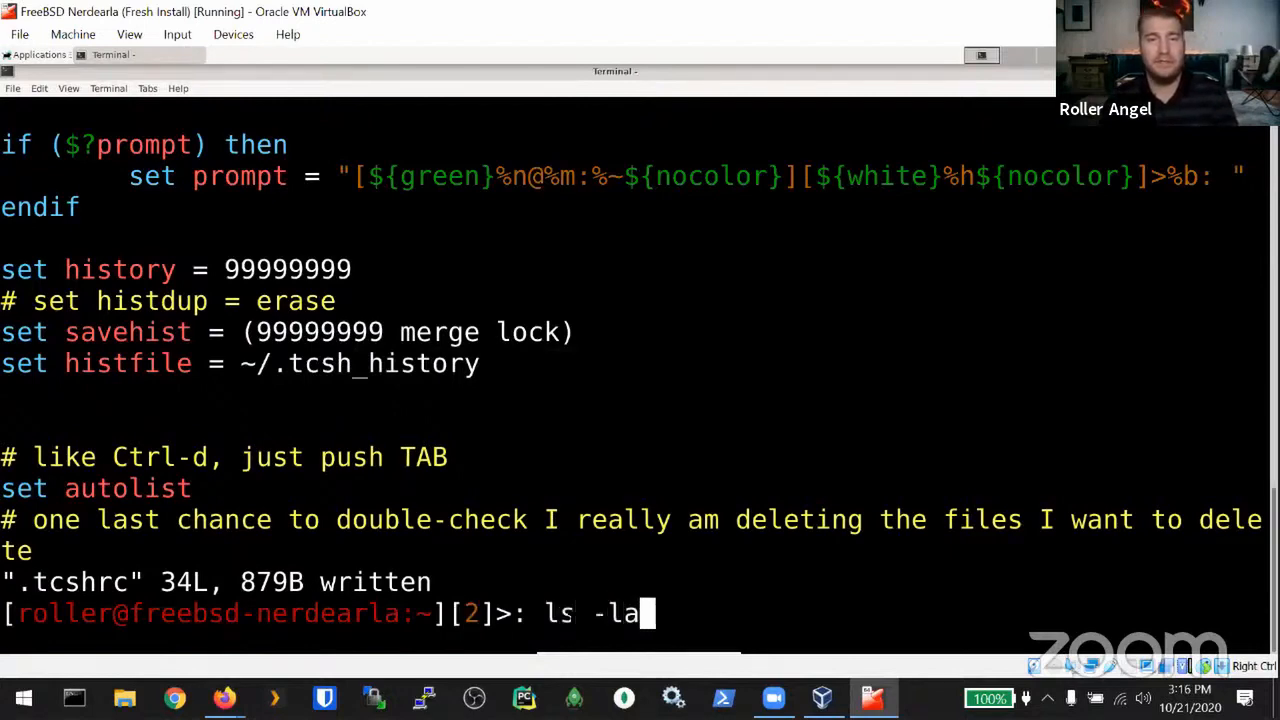
key(Return)
scroll(403, 517, up, 3)
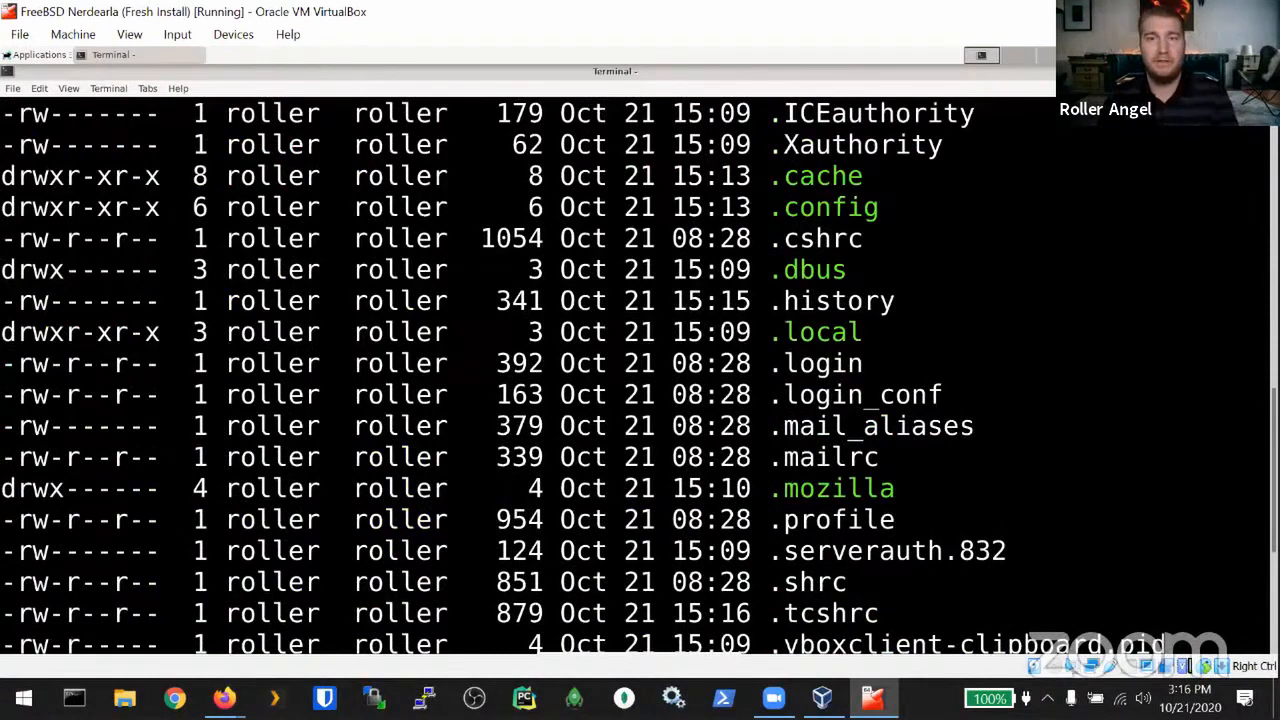
drag(771, 302, 882, 302)
click(880, 300)
scroll(873, 431, down, 2)
scroll(808, 490, up, 3)
scroll(808, 490, down, 3)
scroll(852, 333, down, 3)
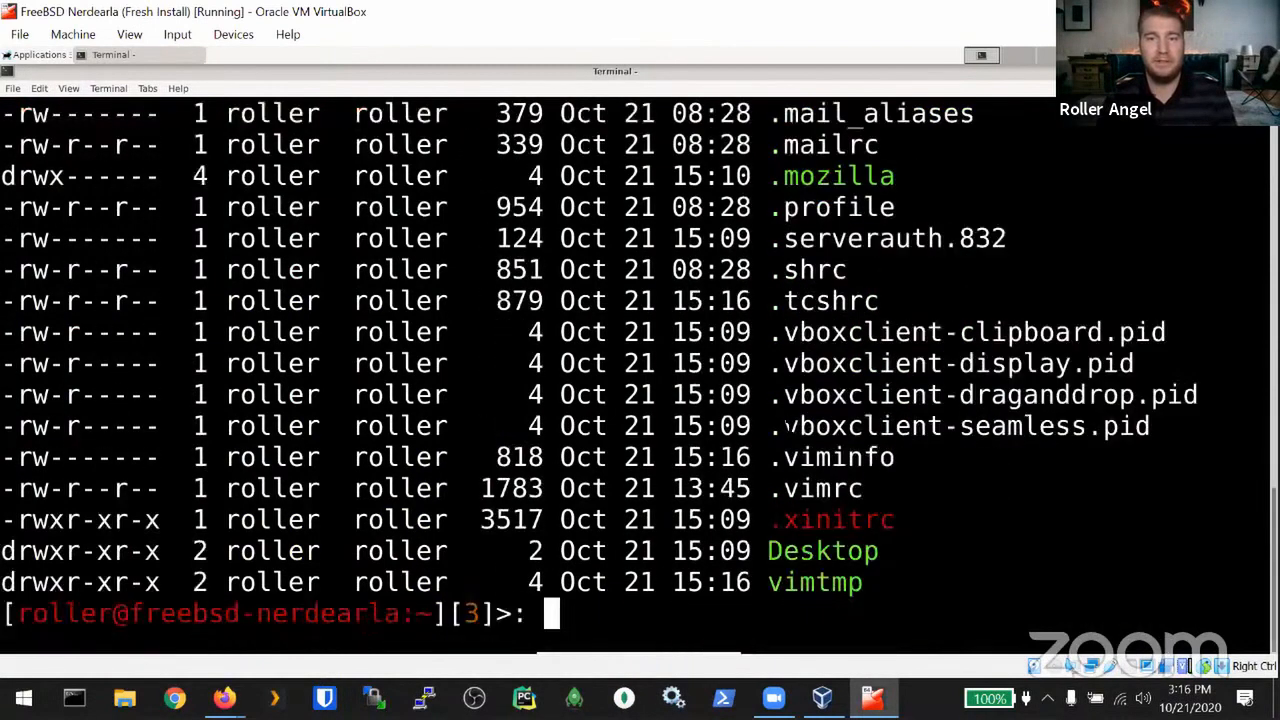
Step: Close the terminal and open a new one running ls -la
key(ctrl+d)
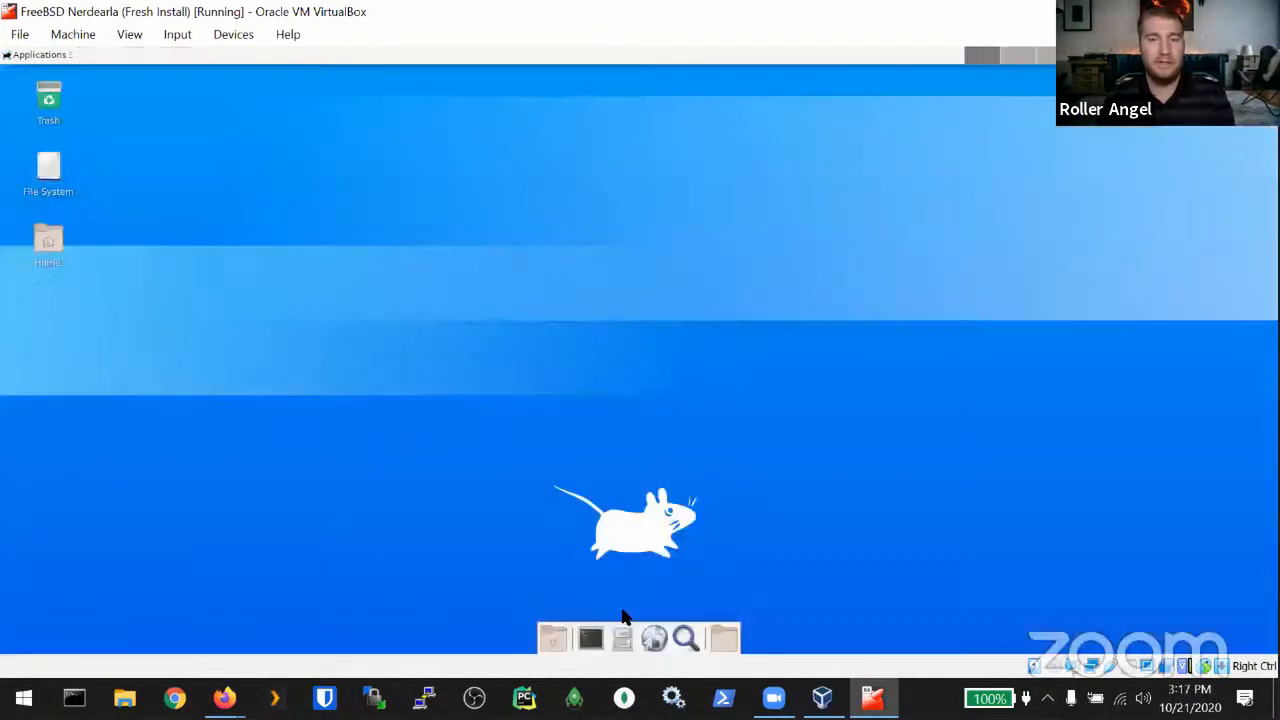
key(ctrl+alt+t)
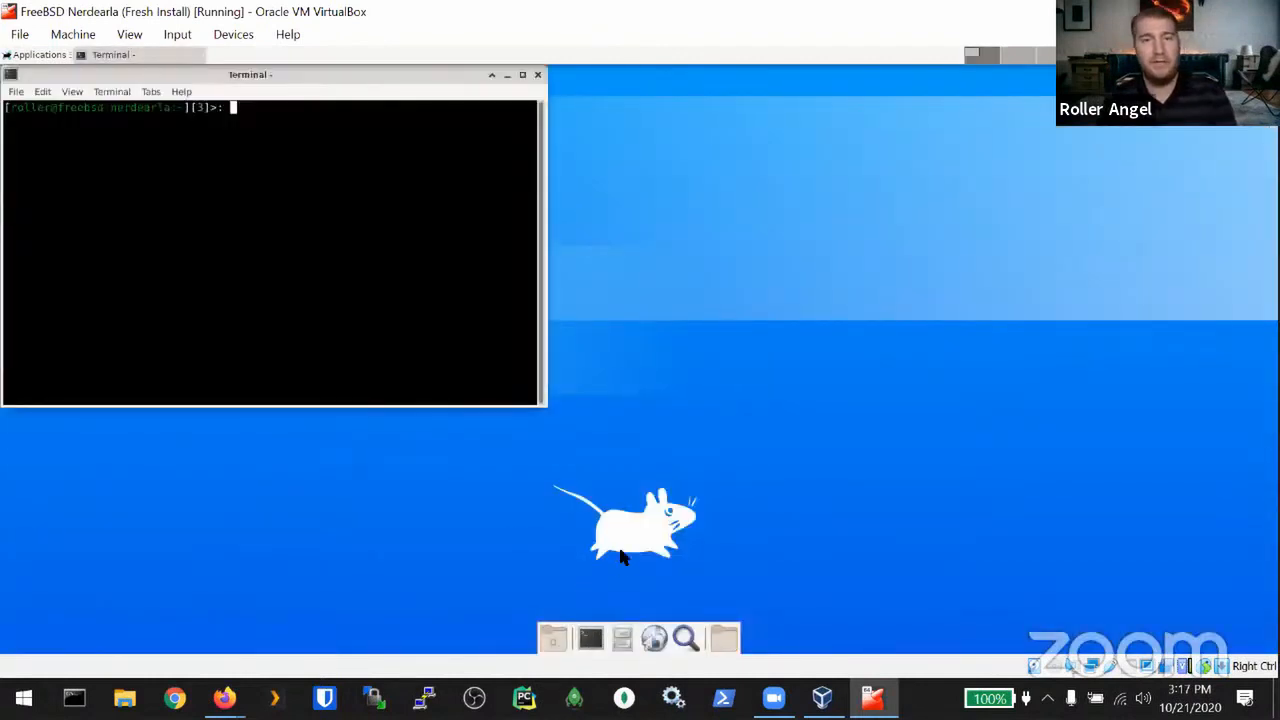
text(ls -la)
key(Return)
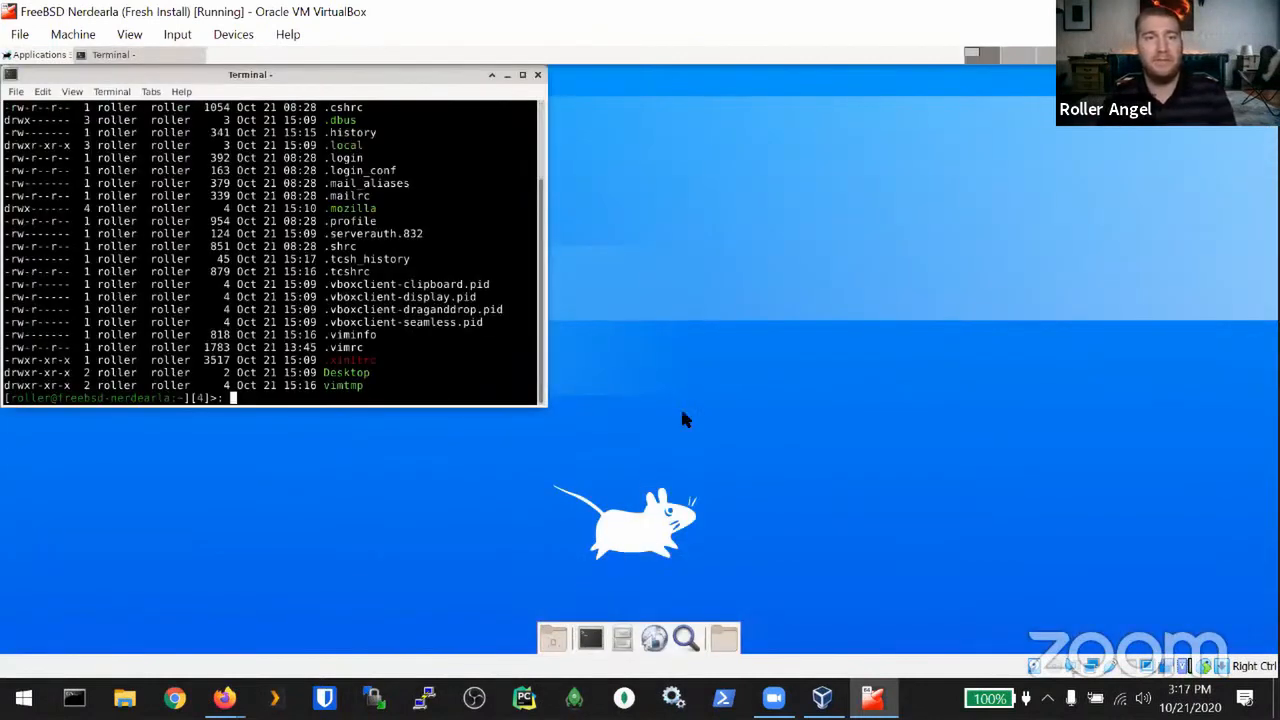
Step: Maximize the terminal, enlarge its text, and highlight the .tcsh_history row
click(522, 76)
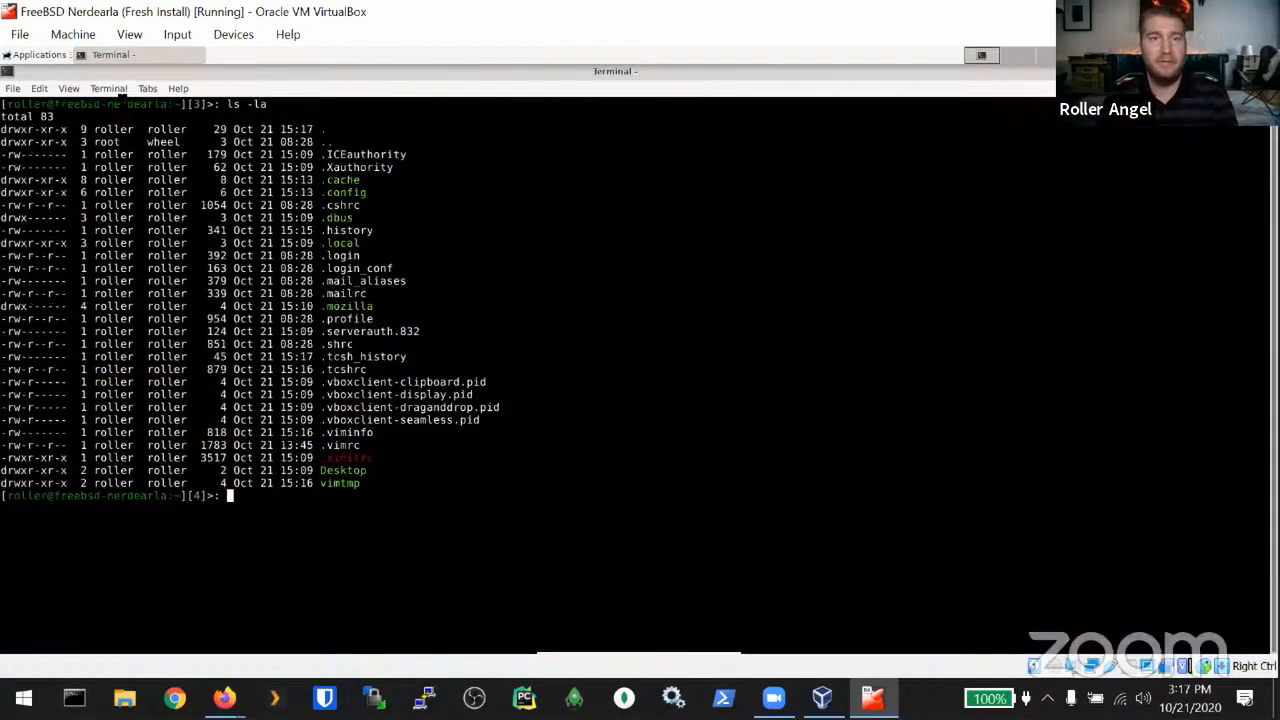
key(ctrl+plus)
key(ctrl+plus)
key(ctrl+plus)
key(ctrl+plus)
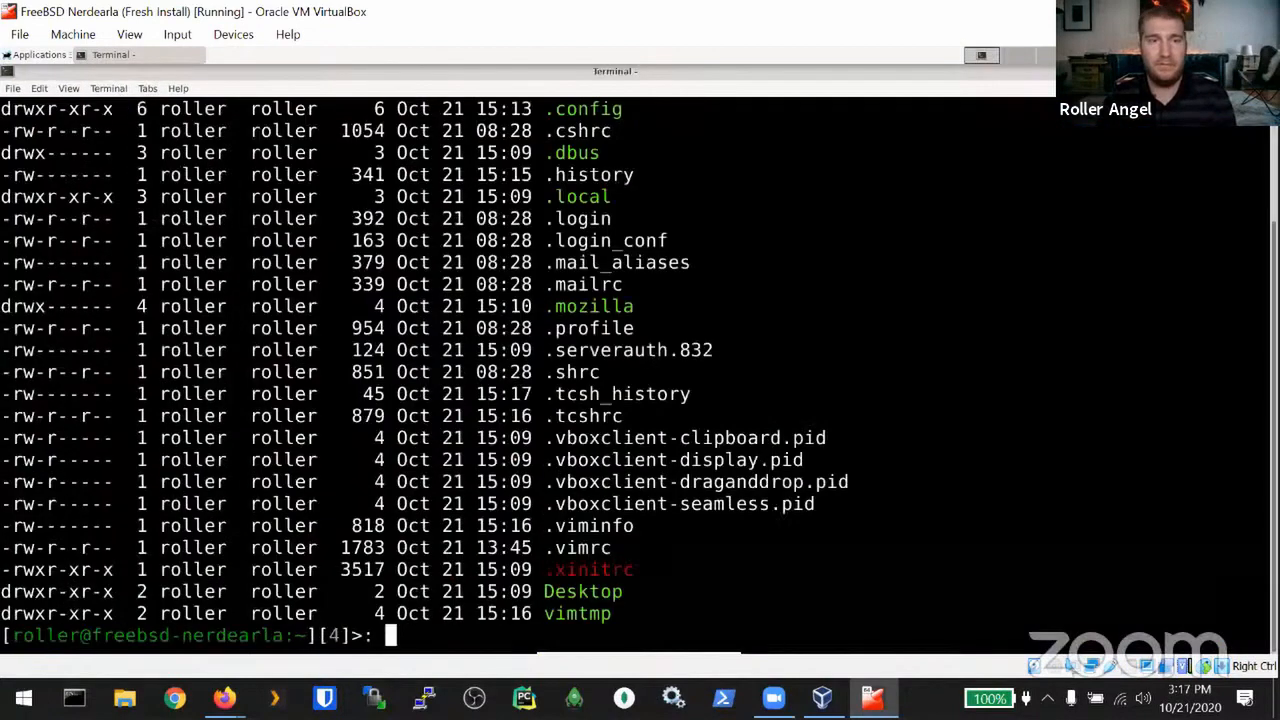
drag(1262, 394, 46, 394)
click(46, 394)
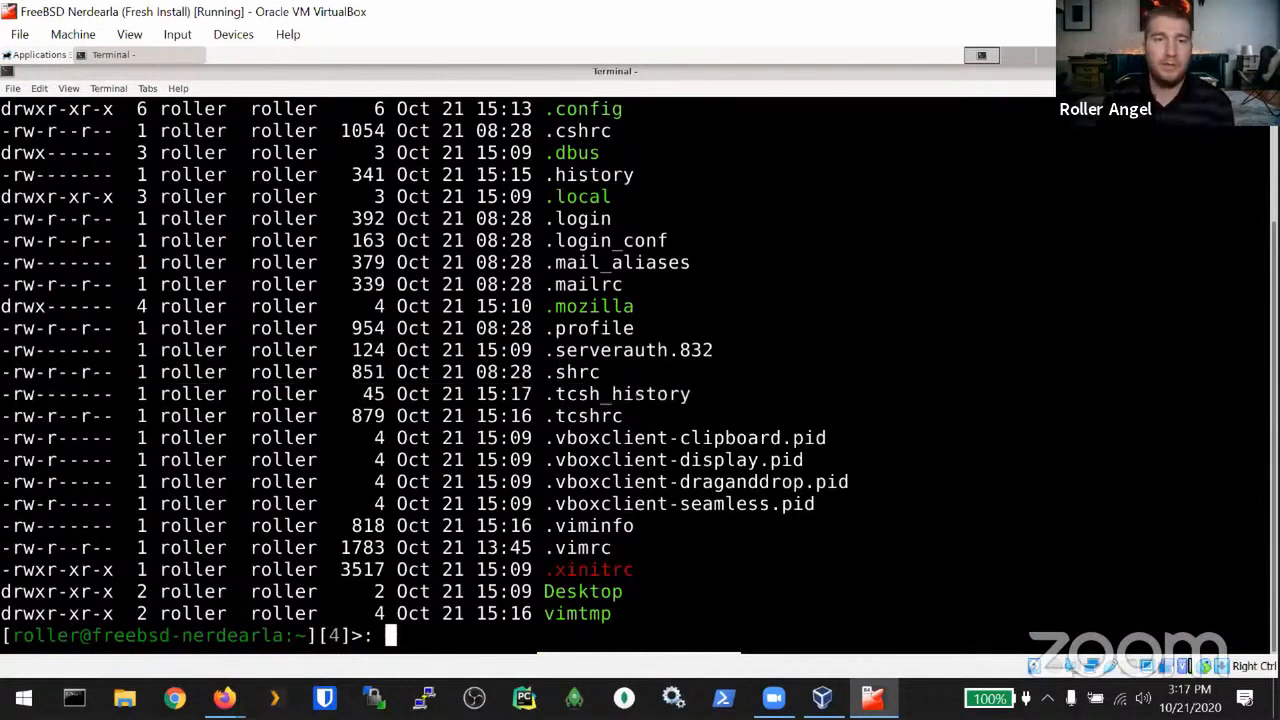
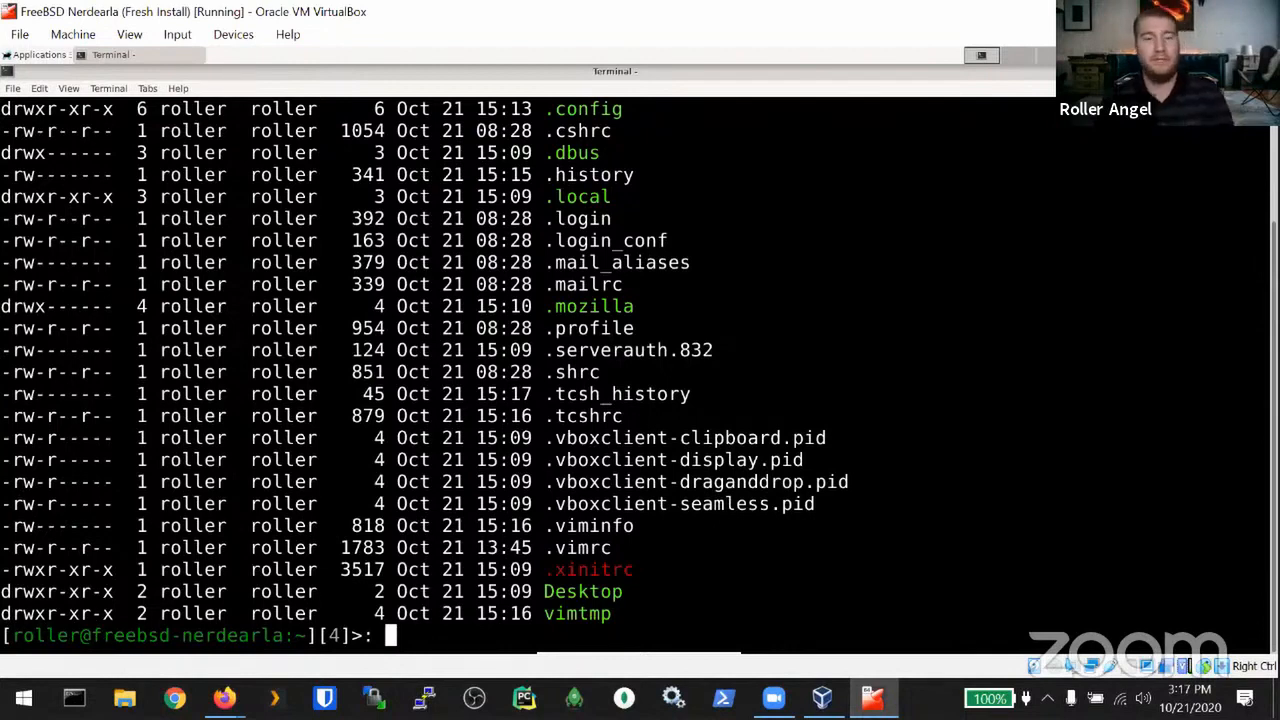
Step: Run top, close its terminal despite the running-process warning, and start a new terminal from the dock
text(top)
key(Return)
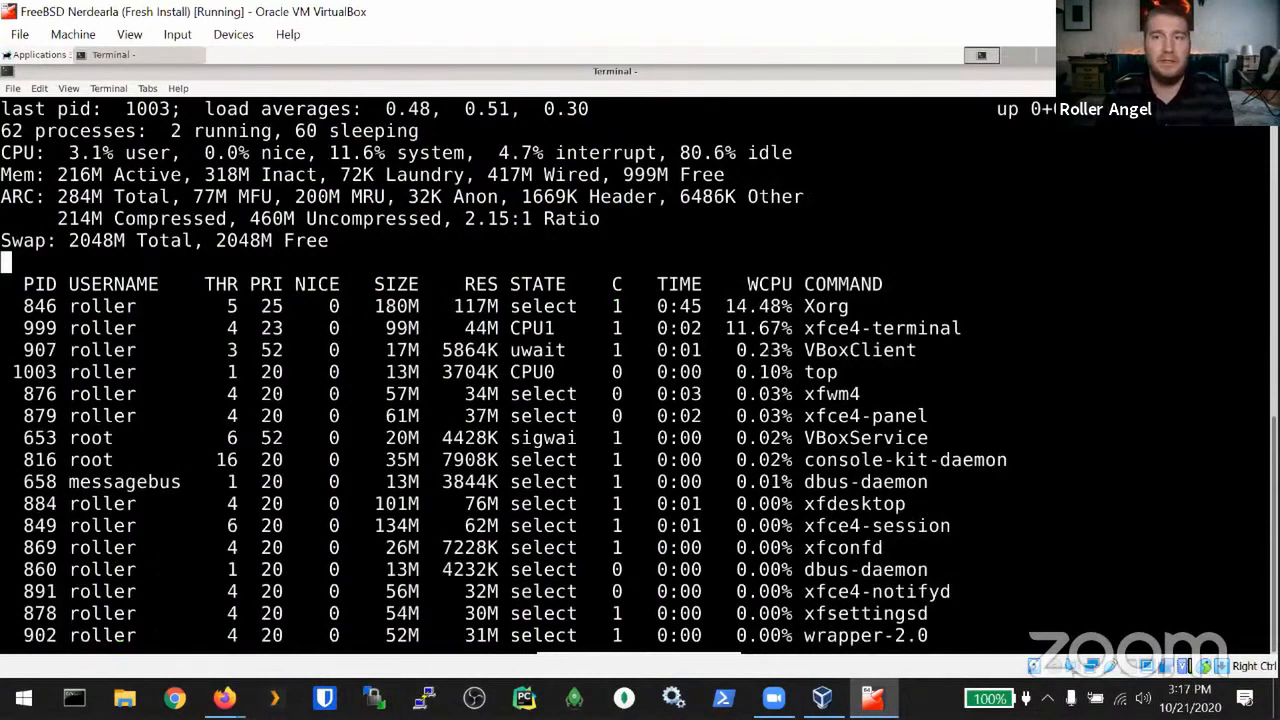
key(alt+F4)
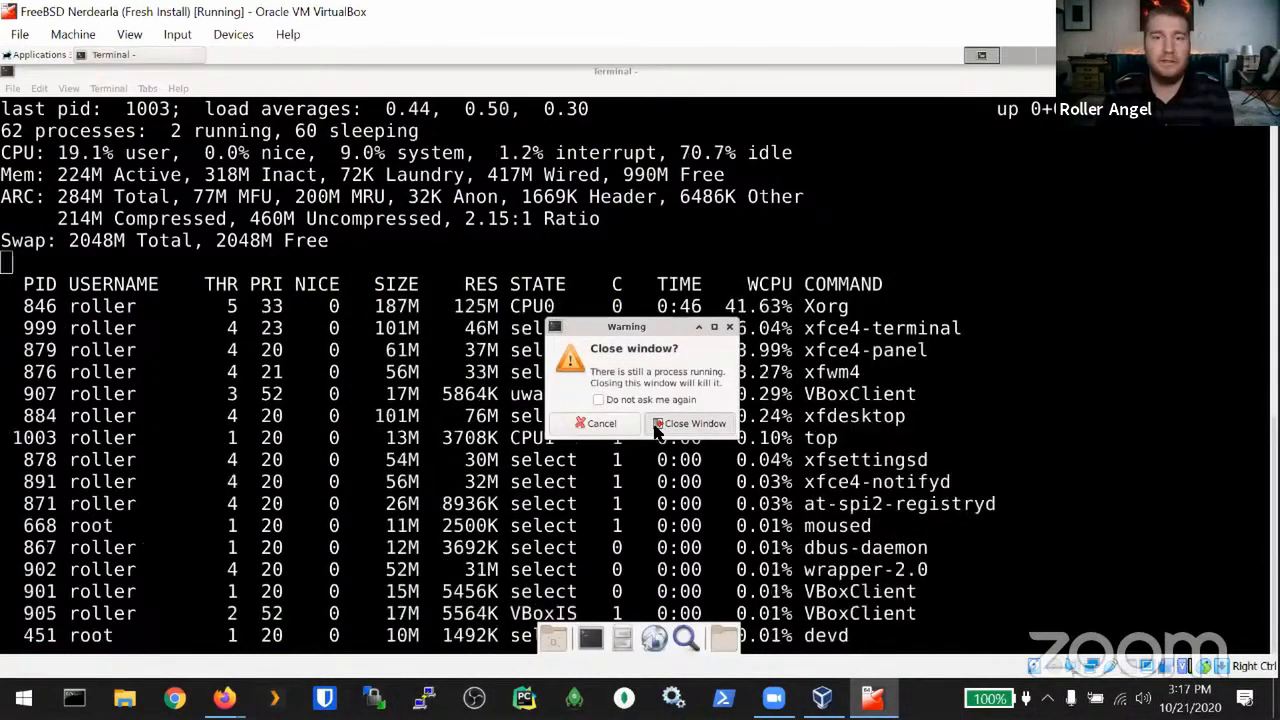
click(656, 428)
click(589, 640)
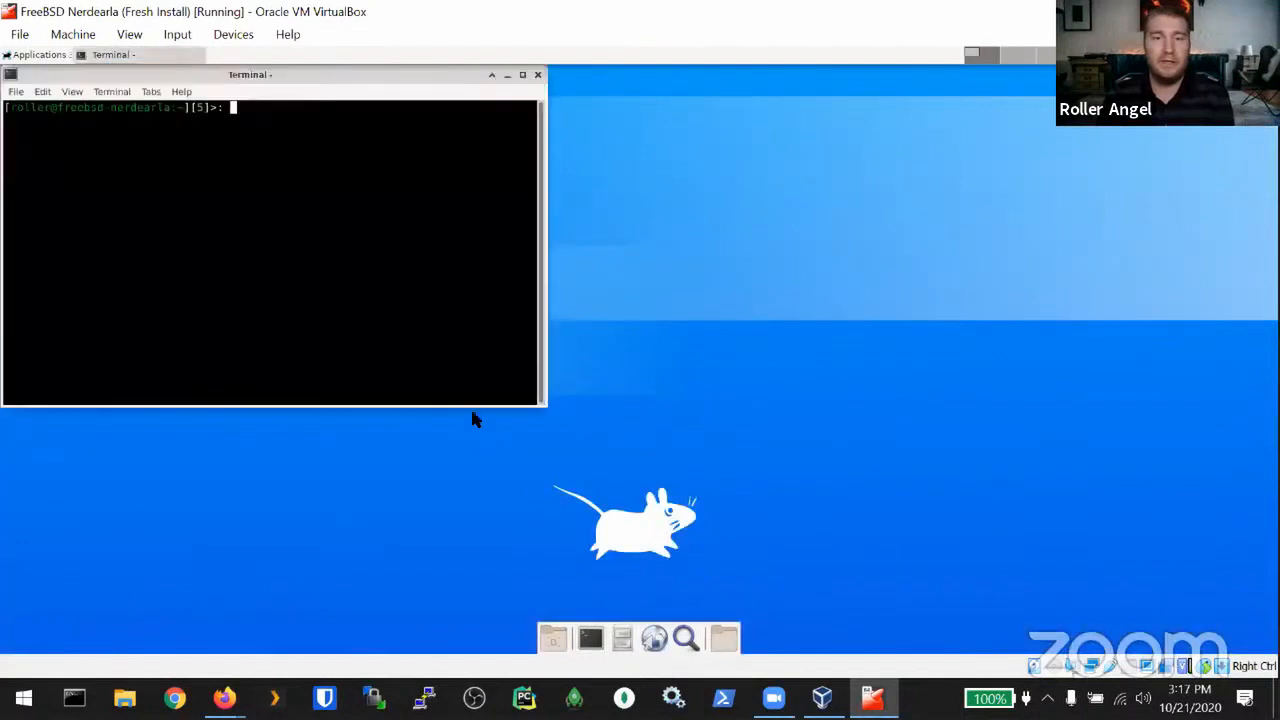
Step: Maximize the new terminal, enlarge its font, and erase the stray 'top' text
click(524, 75)
text(top)
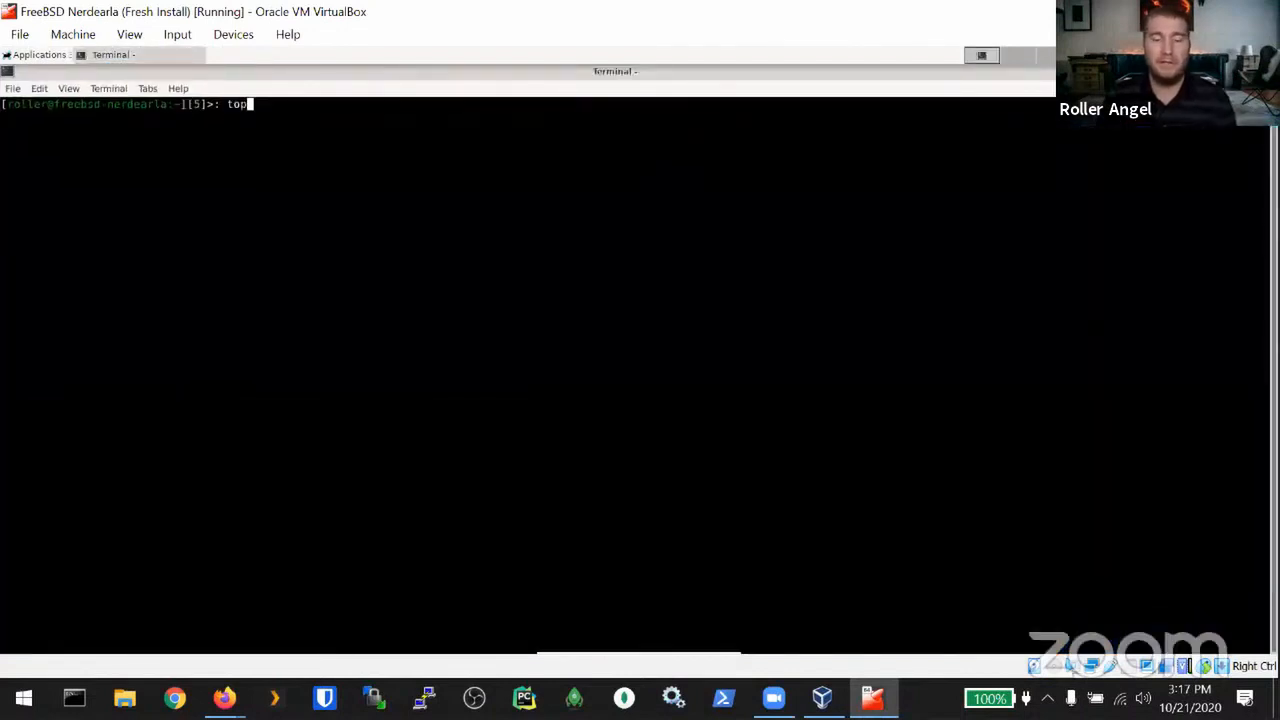
key(ctrl+plus)
key(ctrl+plus)
key(ctrl+plus)
key(ctrl+plus)
key(ctrl+plus)
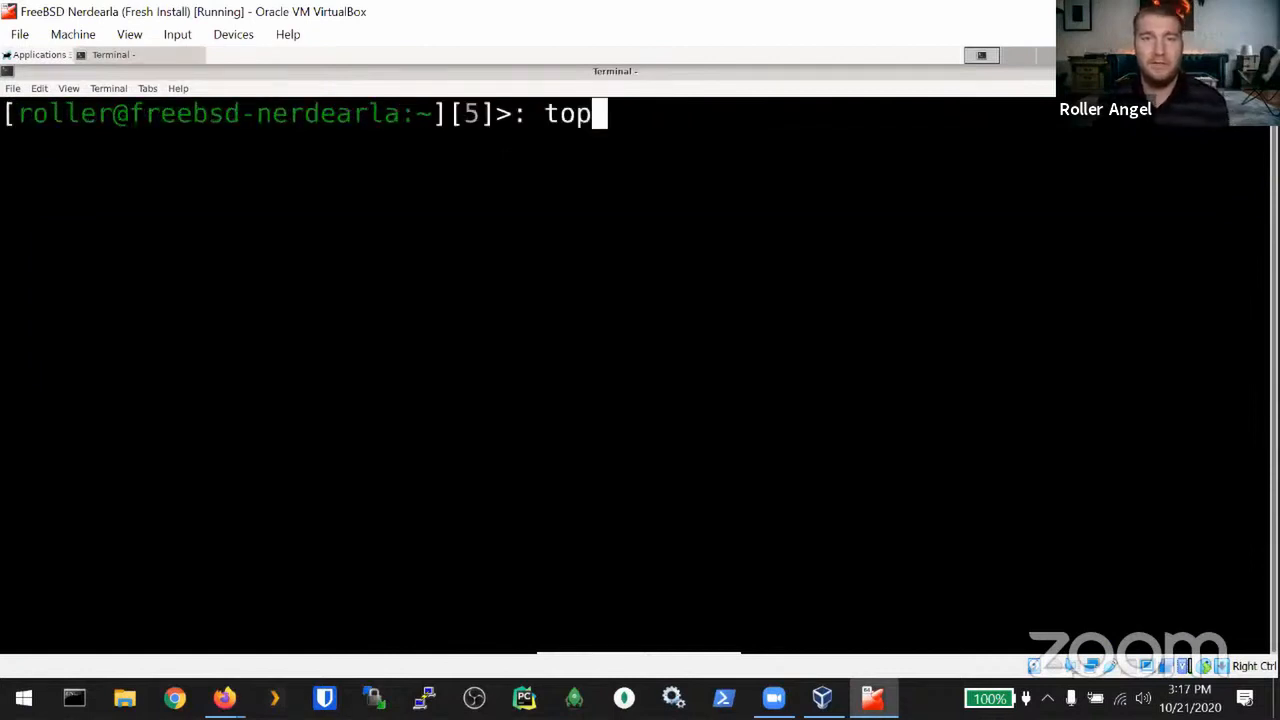
key(BackSpace)
key(BackSpace)
key(BackSpace)
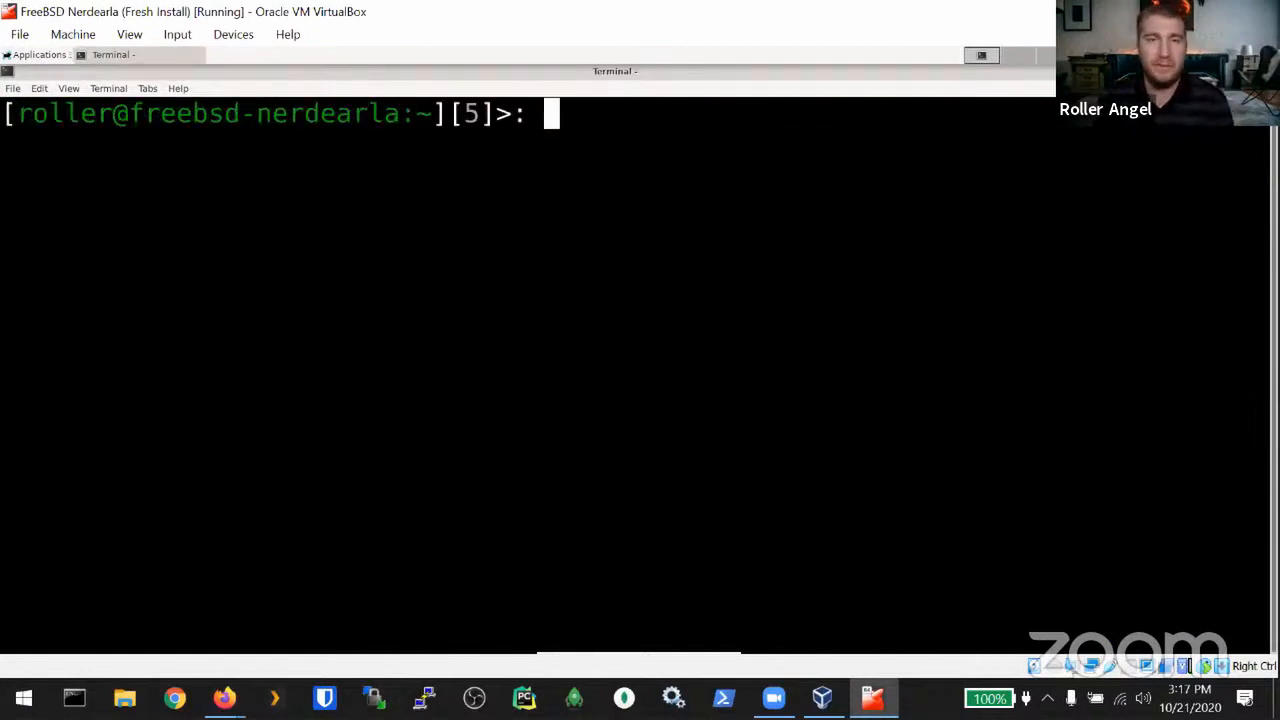
Step: Highlight the shell prompt text, including its command number, to point it out
double_click(470, 113)
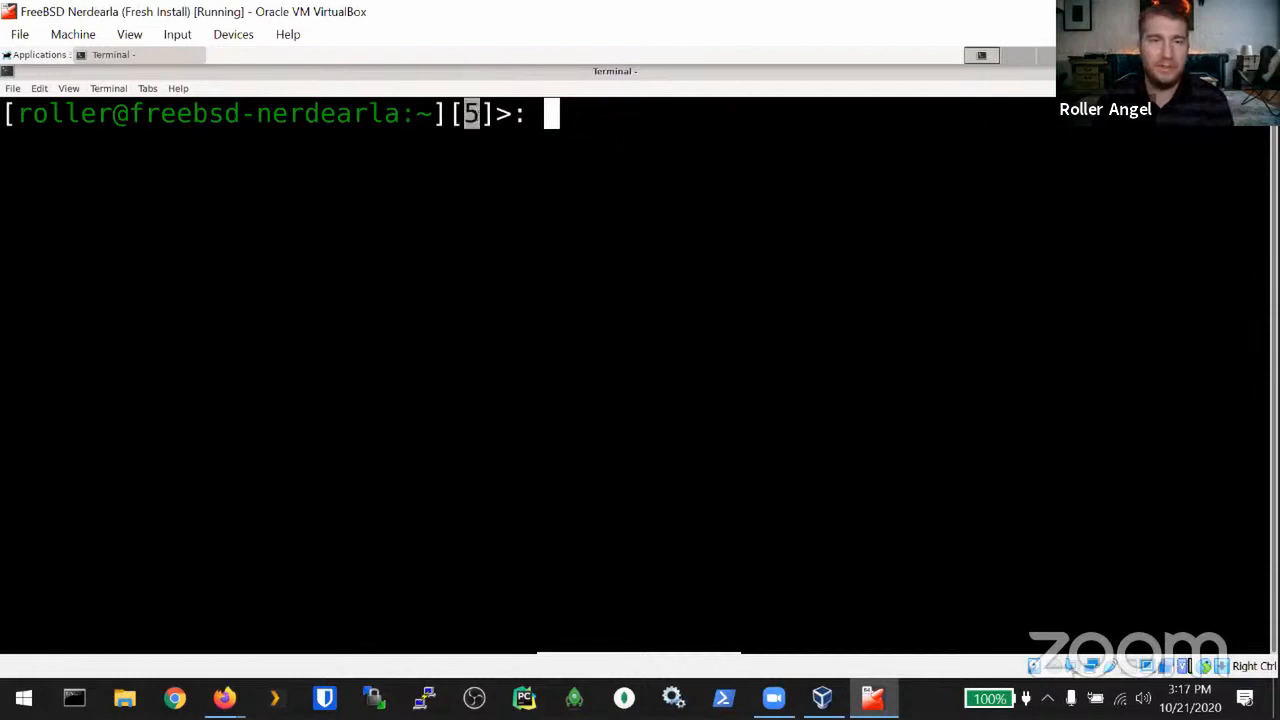
click(472, 114)
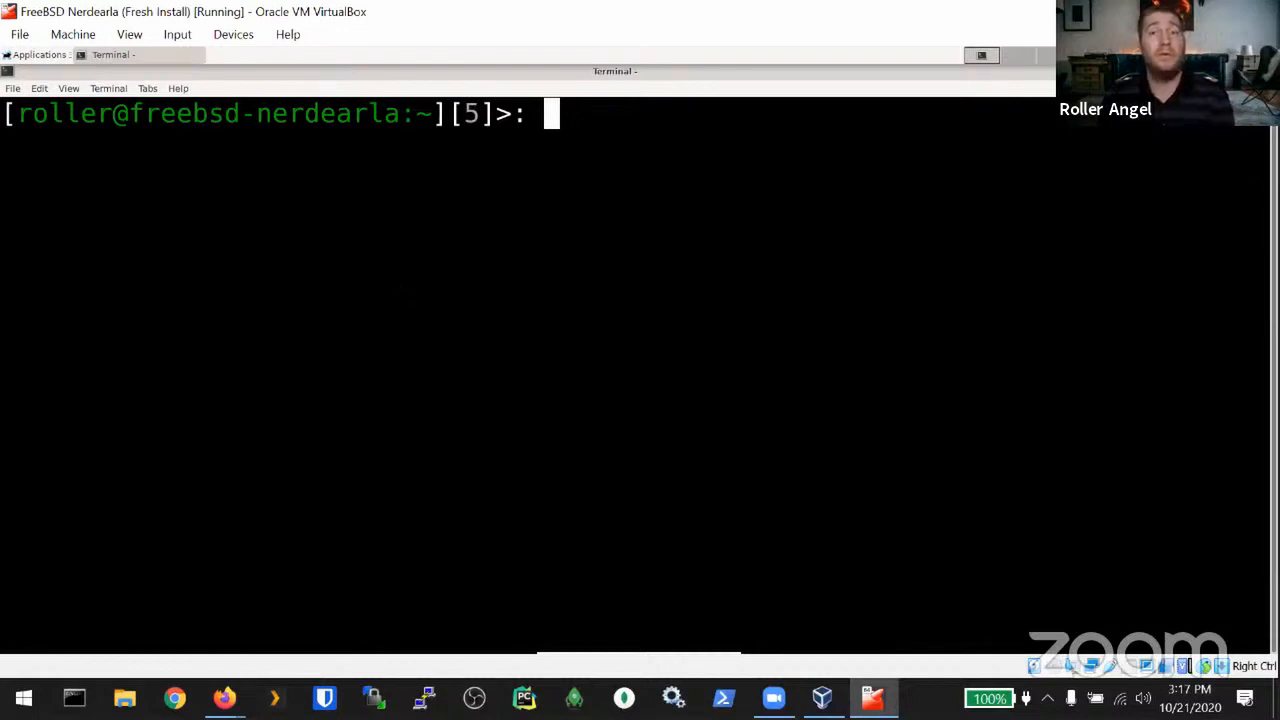
drag(35, 113, 446, 114)
click(487, 114)
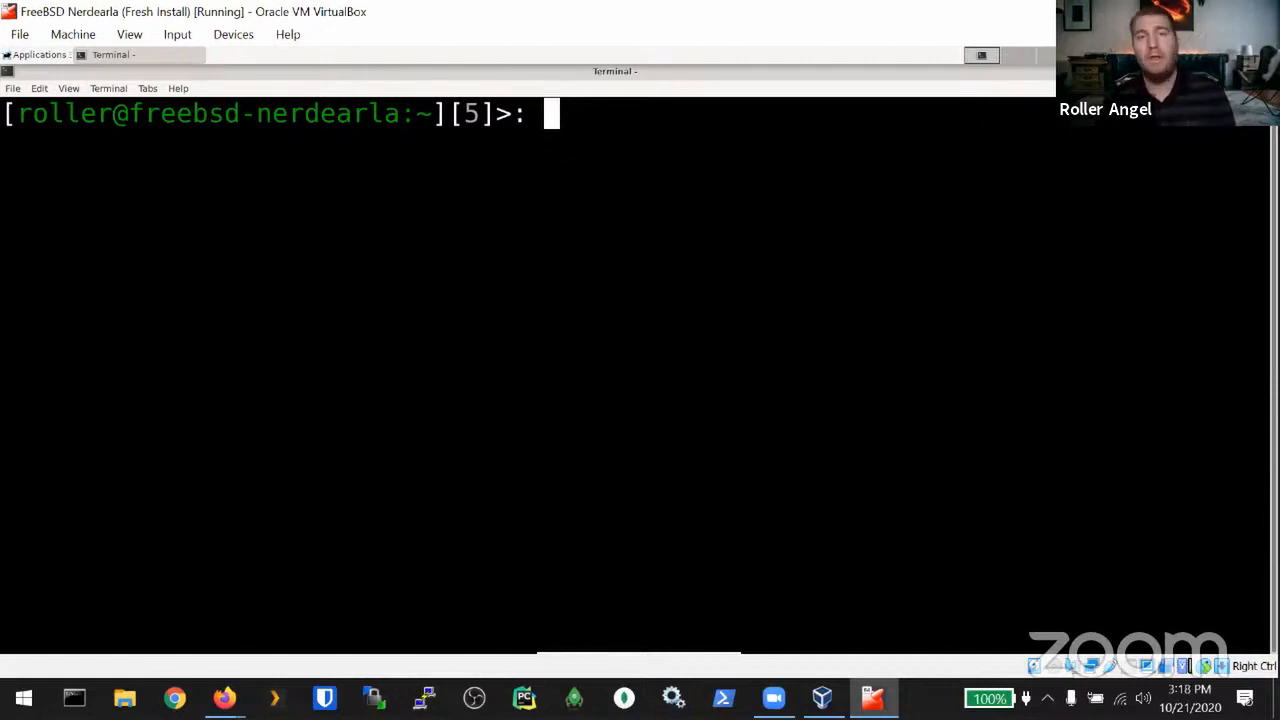
Step: Print .vimrc with cat and highlight vimtmp in the undodir setting
text(cat .vim)
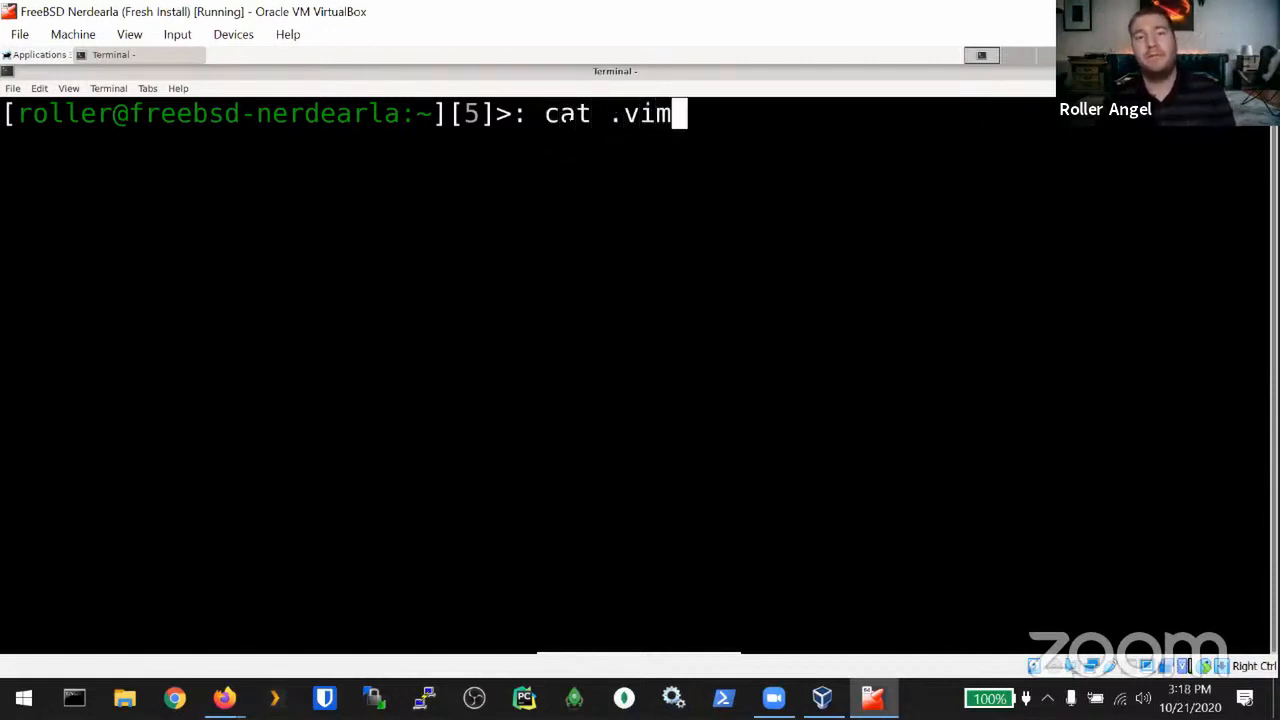
text(rc)
key(Return)
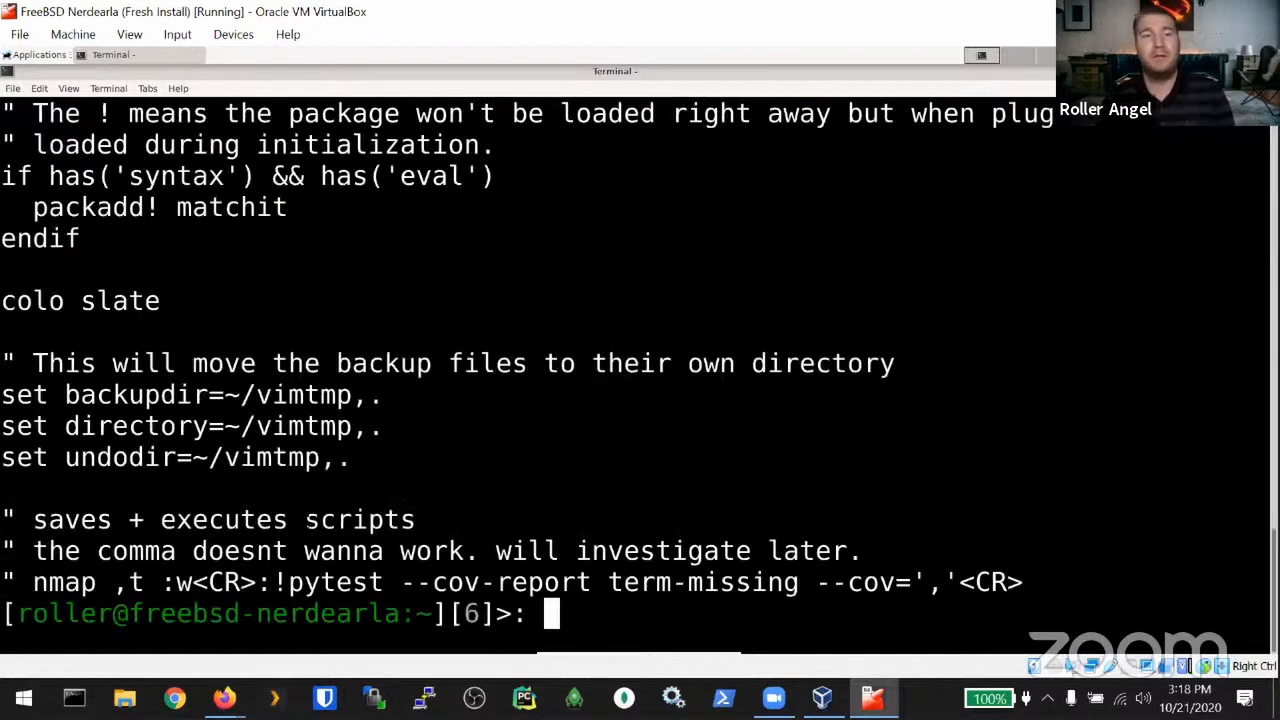
drag(224, 457, 320, 457)
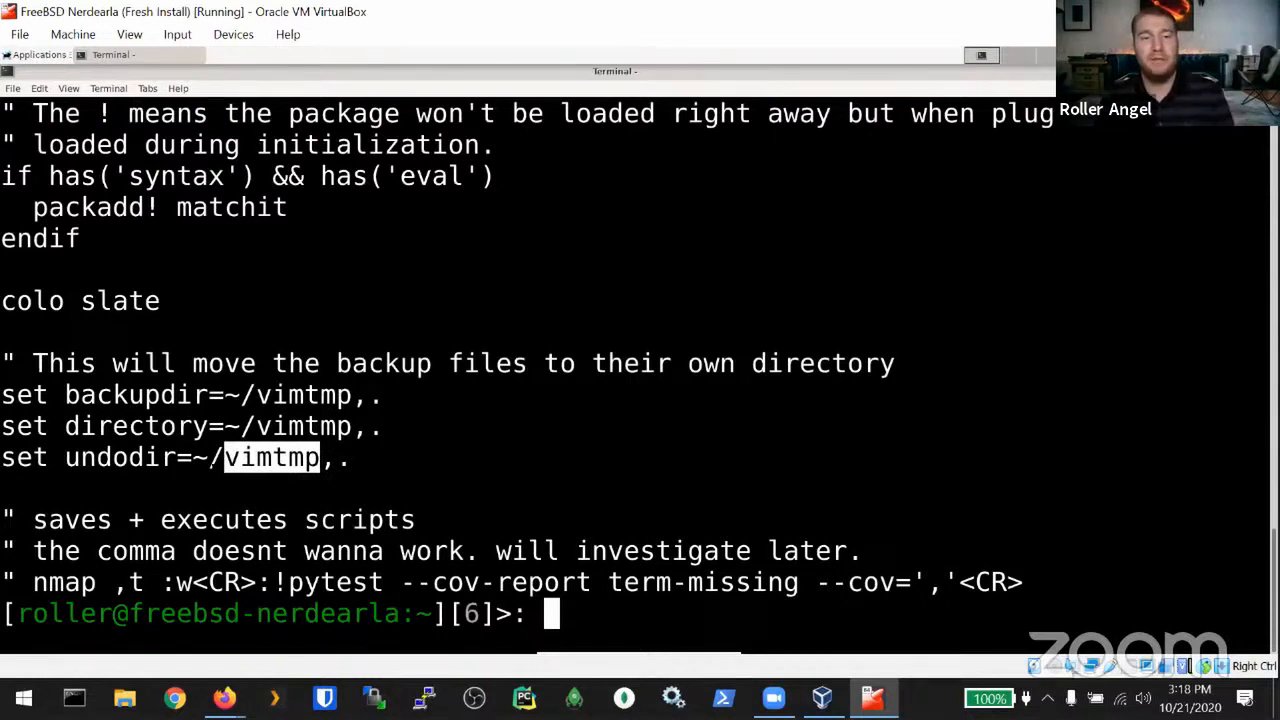
click(598, 608)
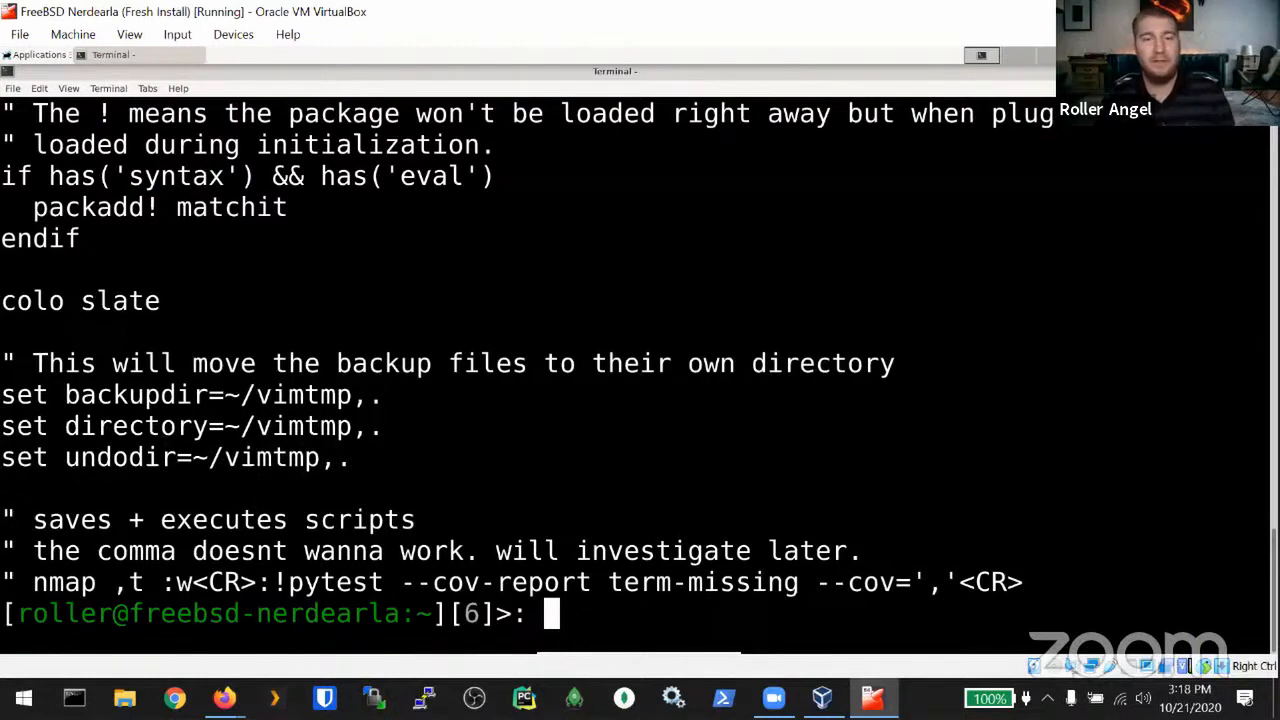
Step: List vimtmp with ls and highlight the .tcshrc backup file inside it
text(ls vimtmp)
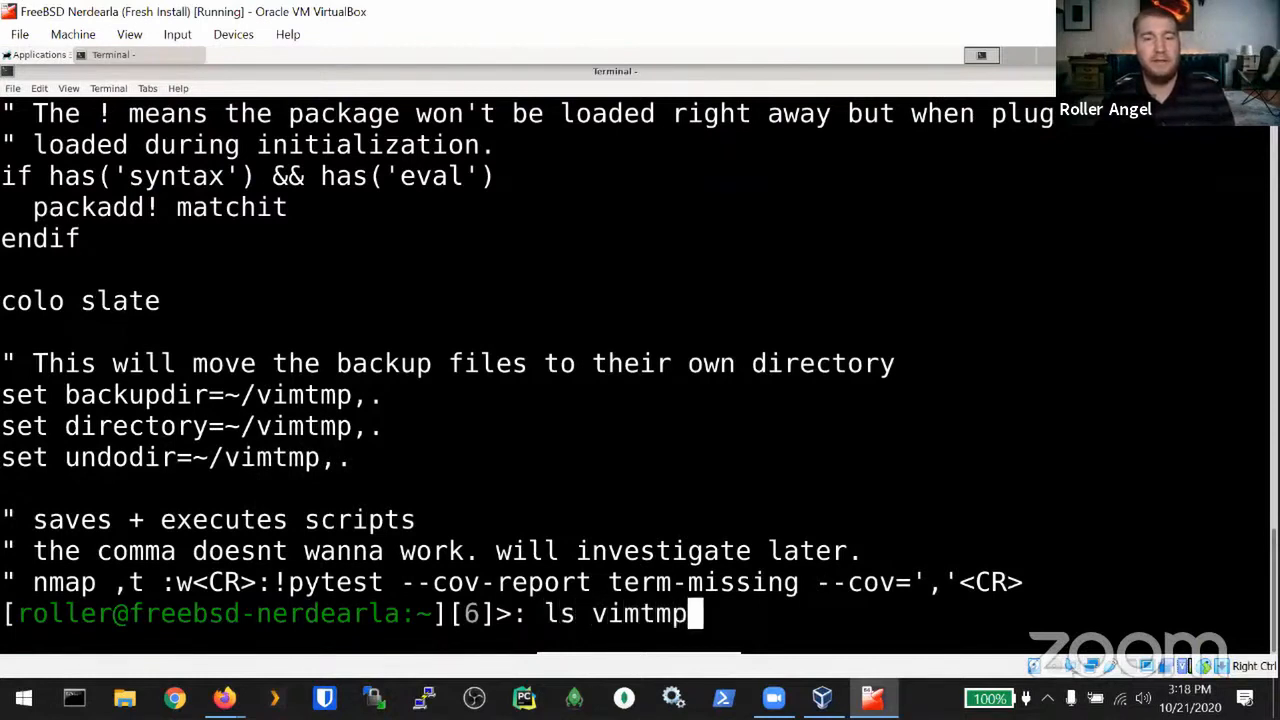
key(Return)
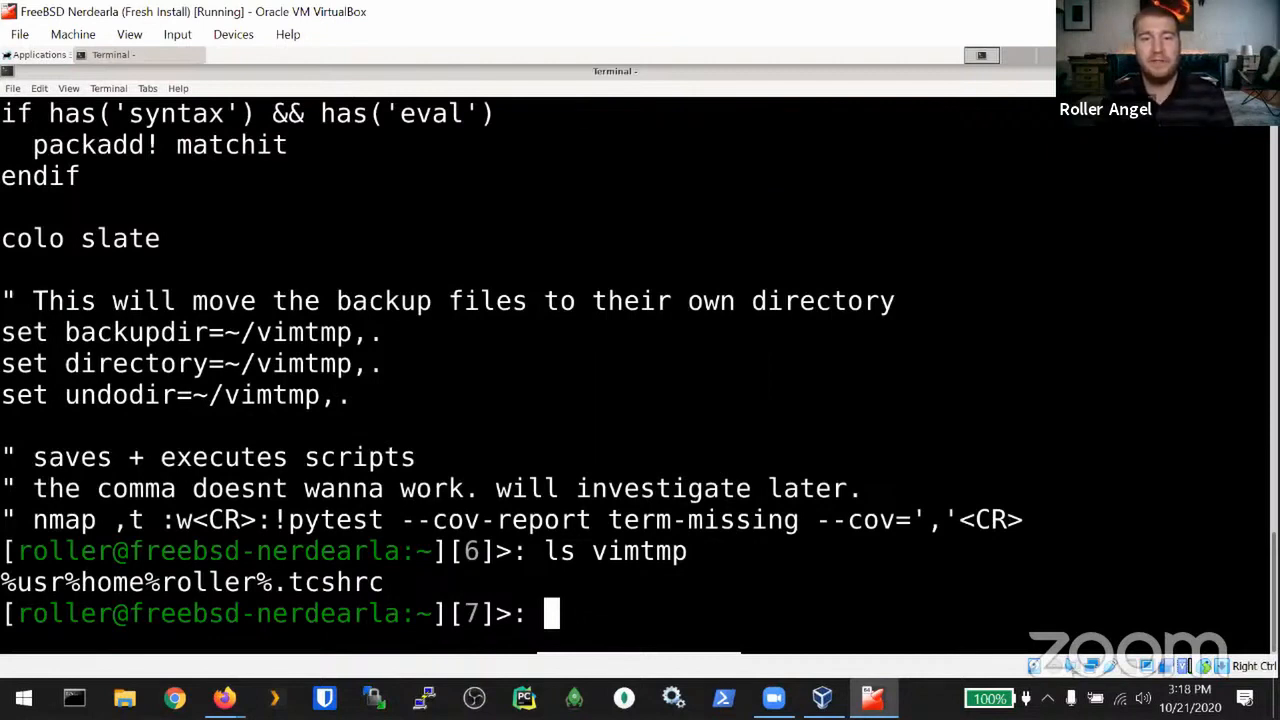
drag(1262, 582, 5, 588)
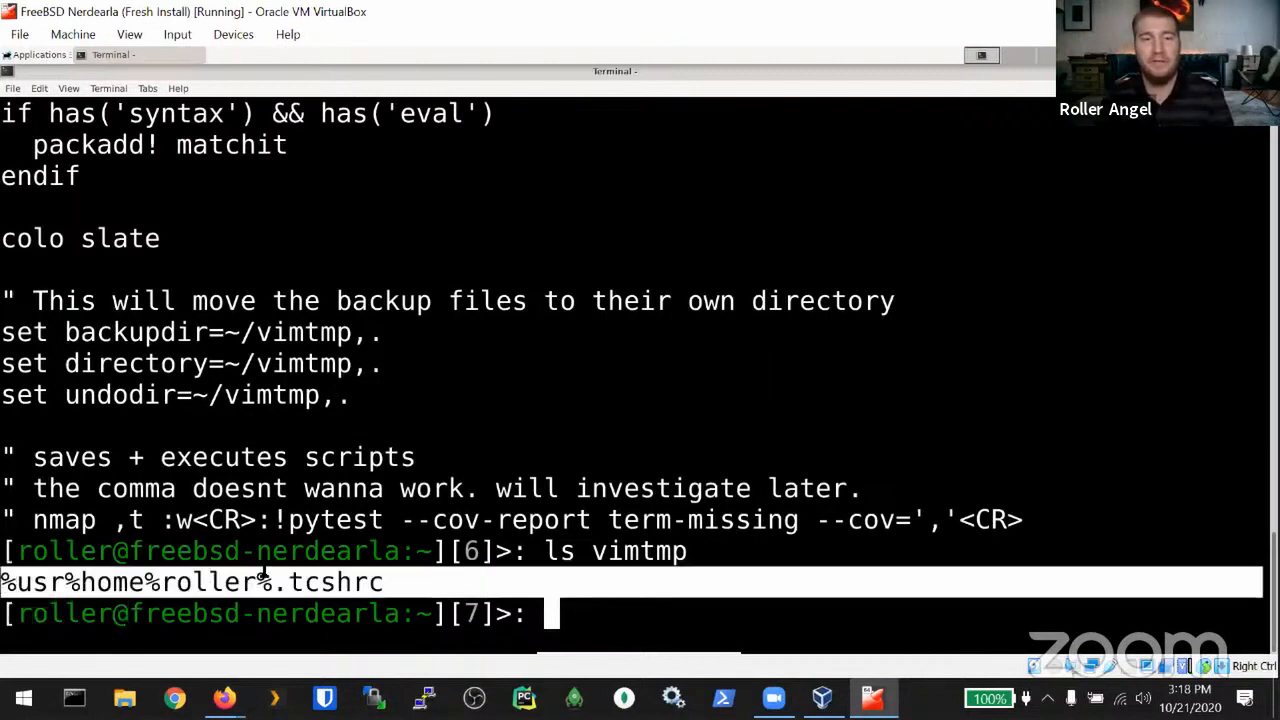
click(590, 610)
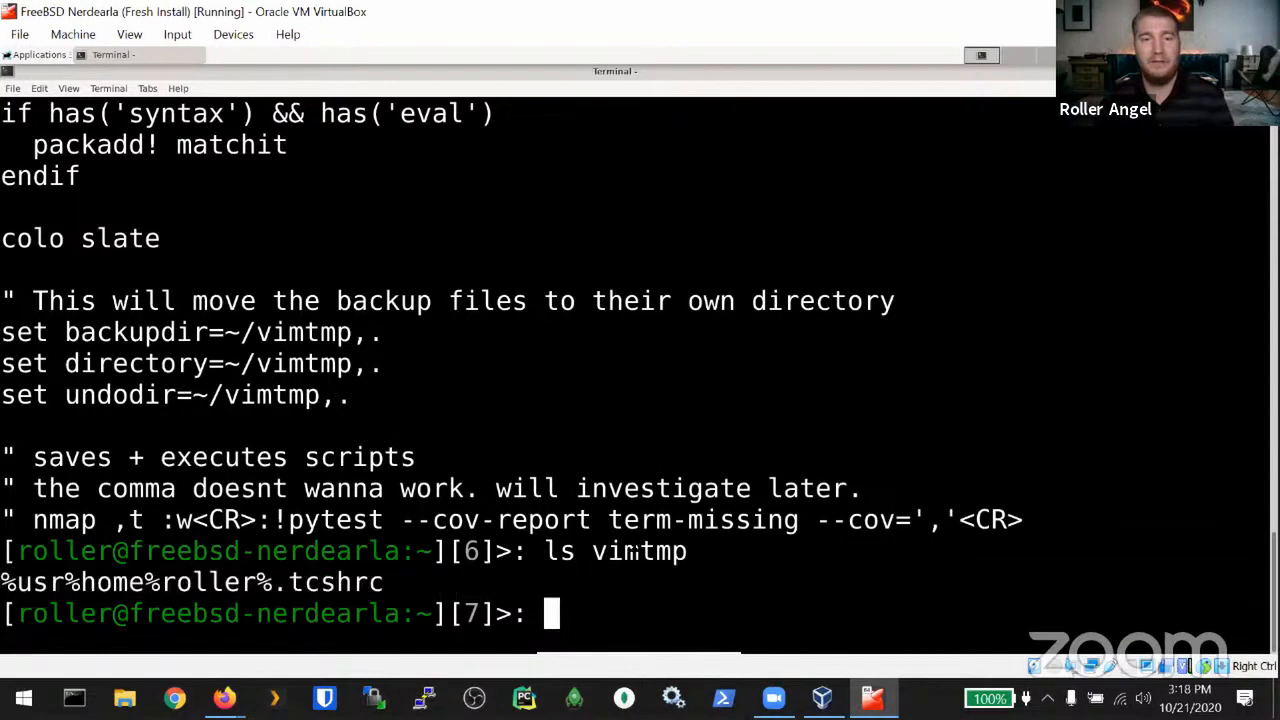
Step: Run ls to show the home directory's Desktop and vimtmp folders
drag(606, 551, 687, 551)
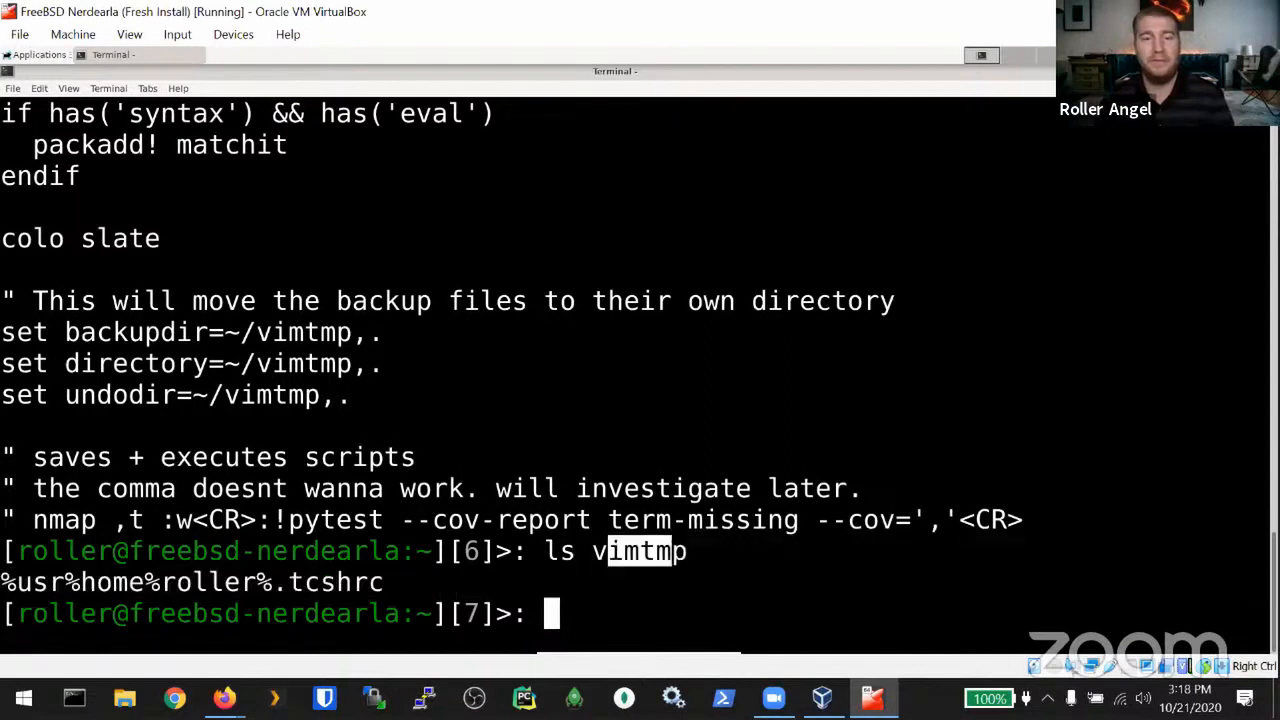
text(ls)
key(Return)
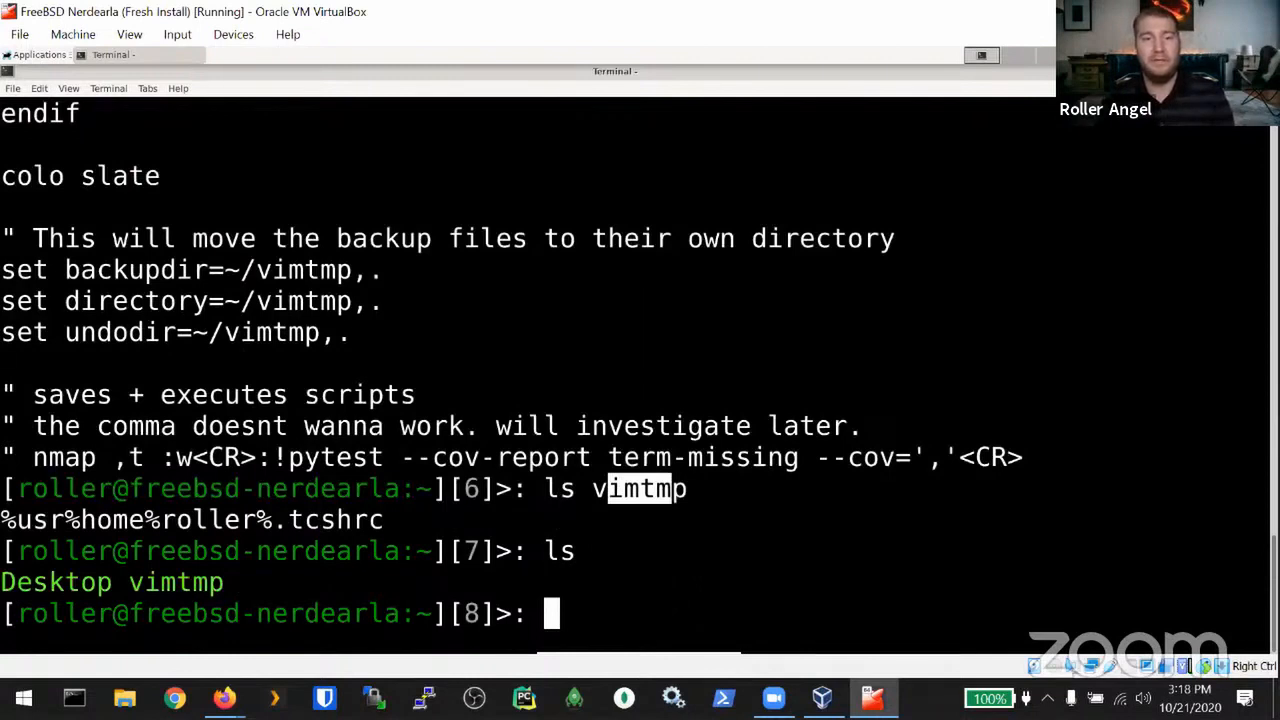
click(687, 551)
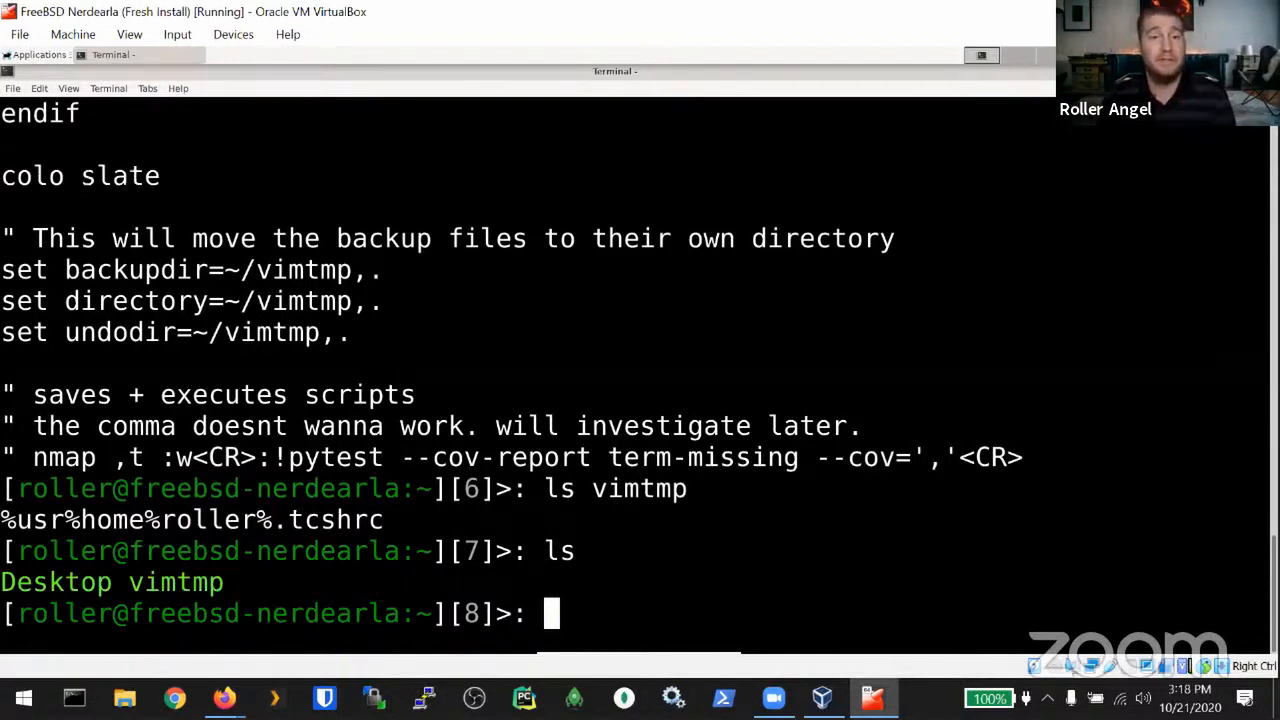
Step: Open .vimrc in vim and move down through its settings
text(vim )
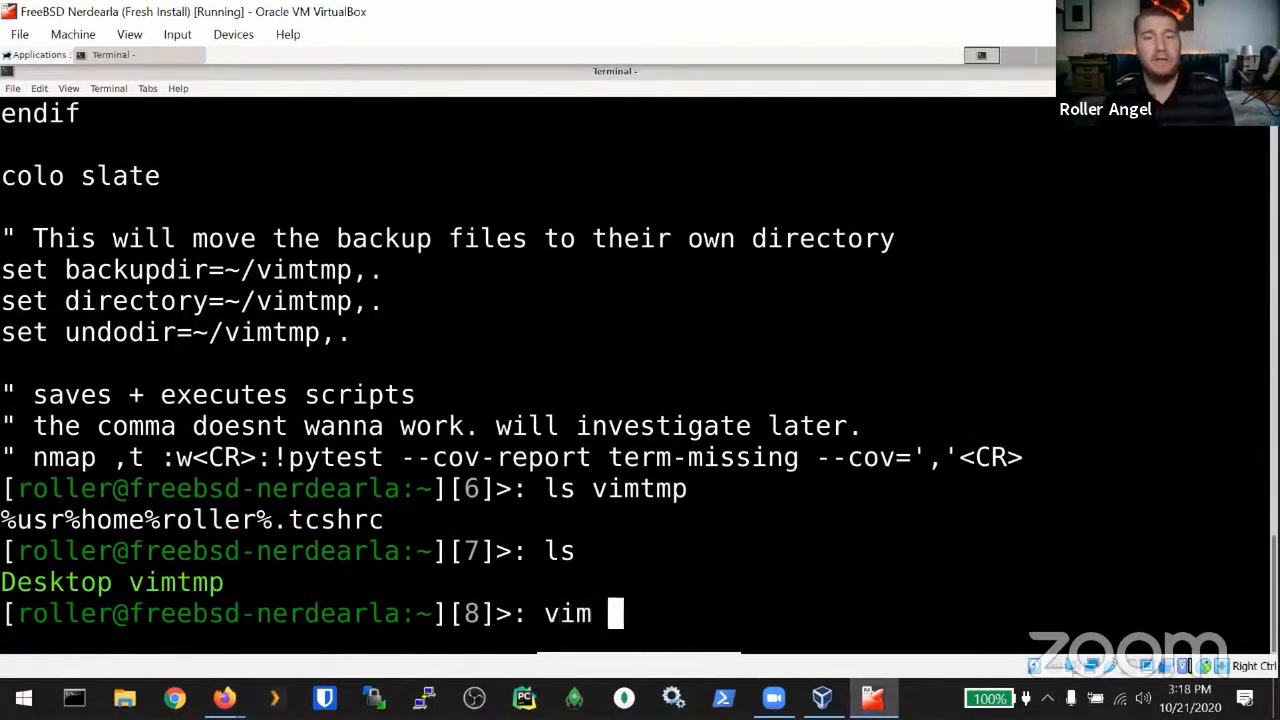
text(.vimrc)
key(Return)
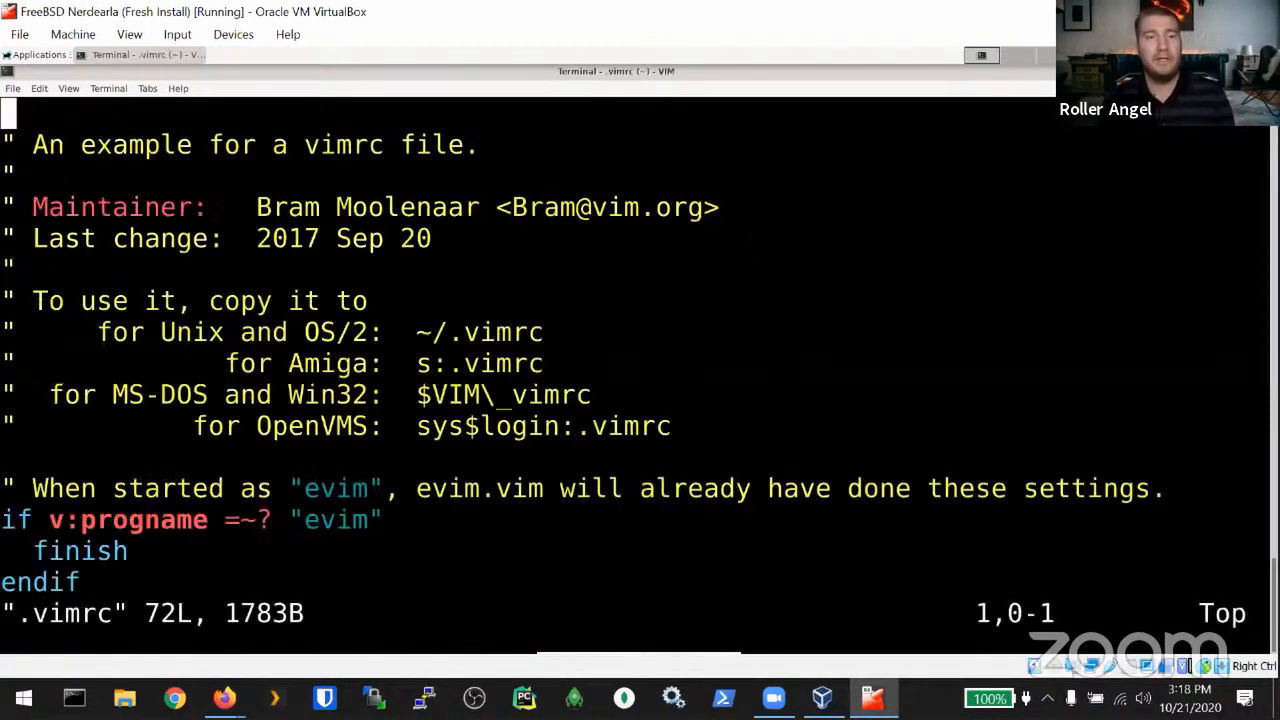
double_click(376, 364)
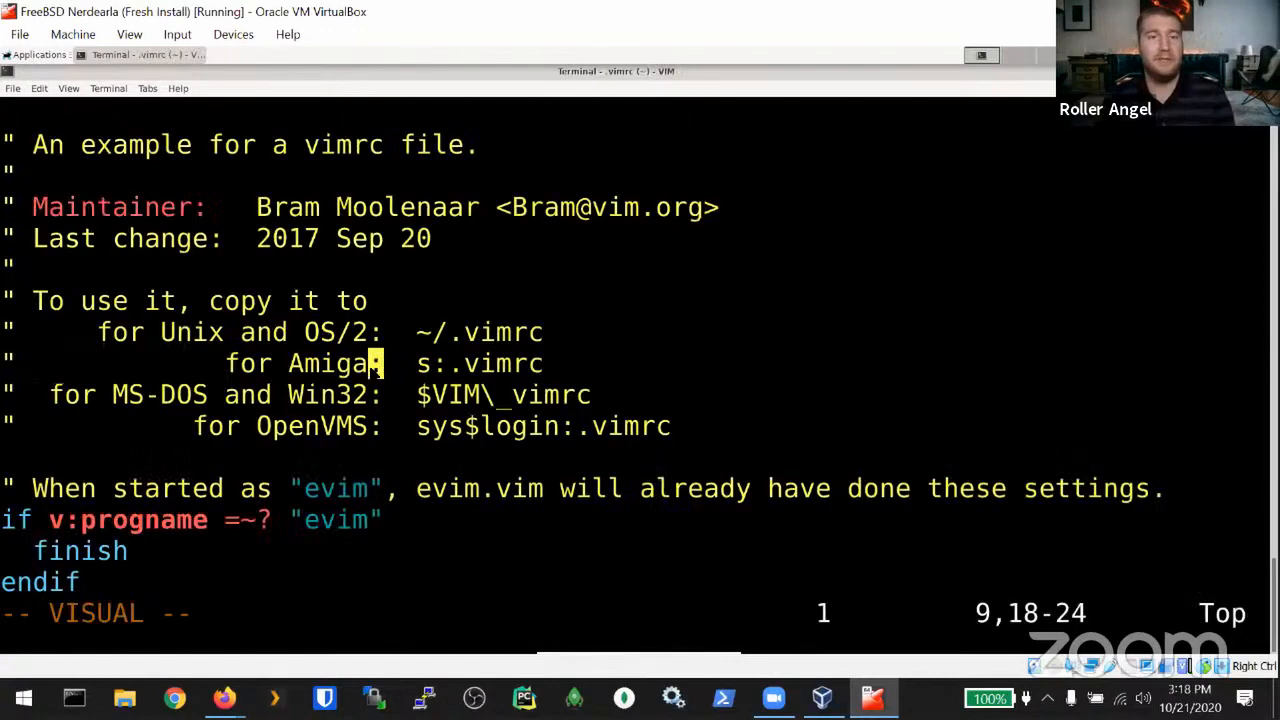
key(Escape)
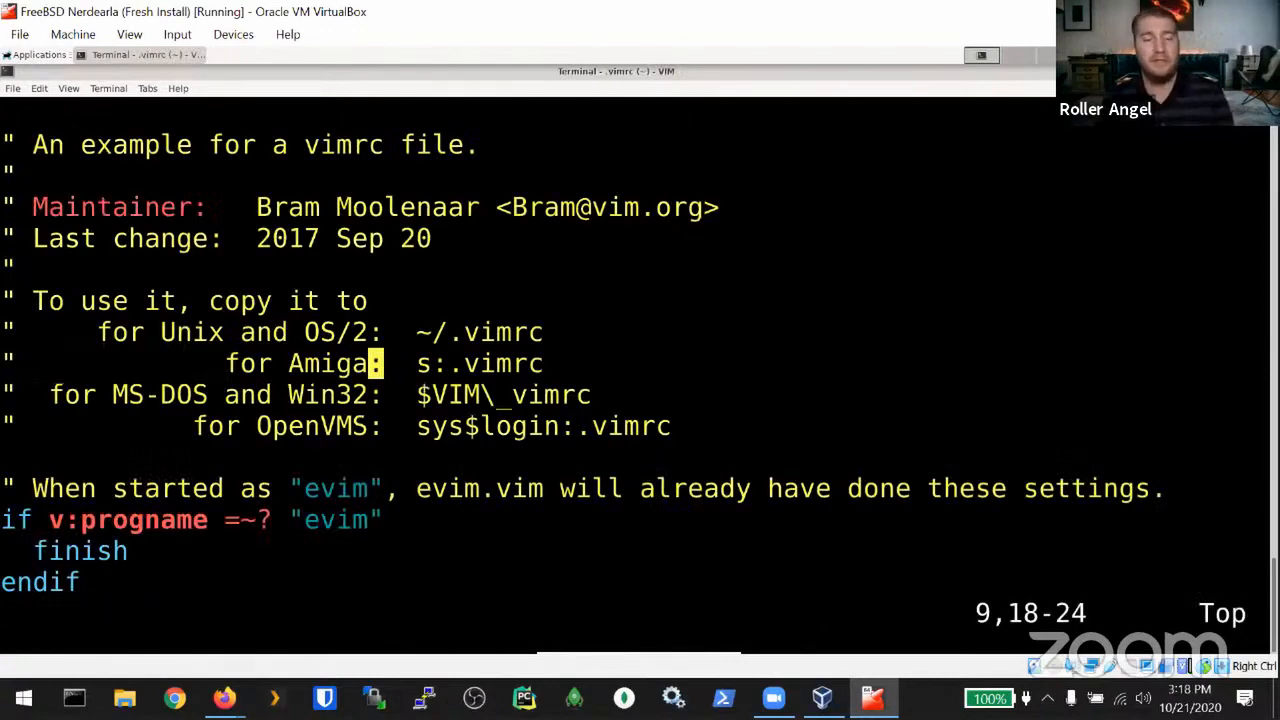
key(Down)
key(Down)
key(Down)
key(Down)
key(Down)
key(Down)
key(Down)
key(Down)
key(Down)
key(Down)
key(Down)
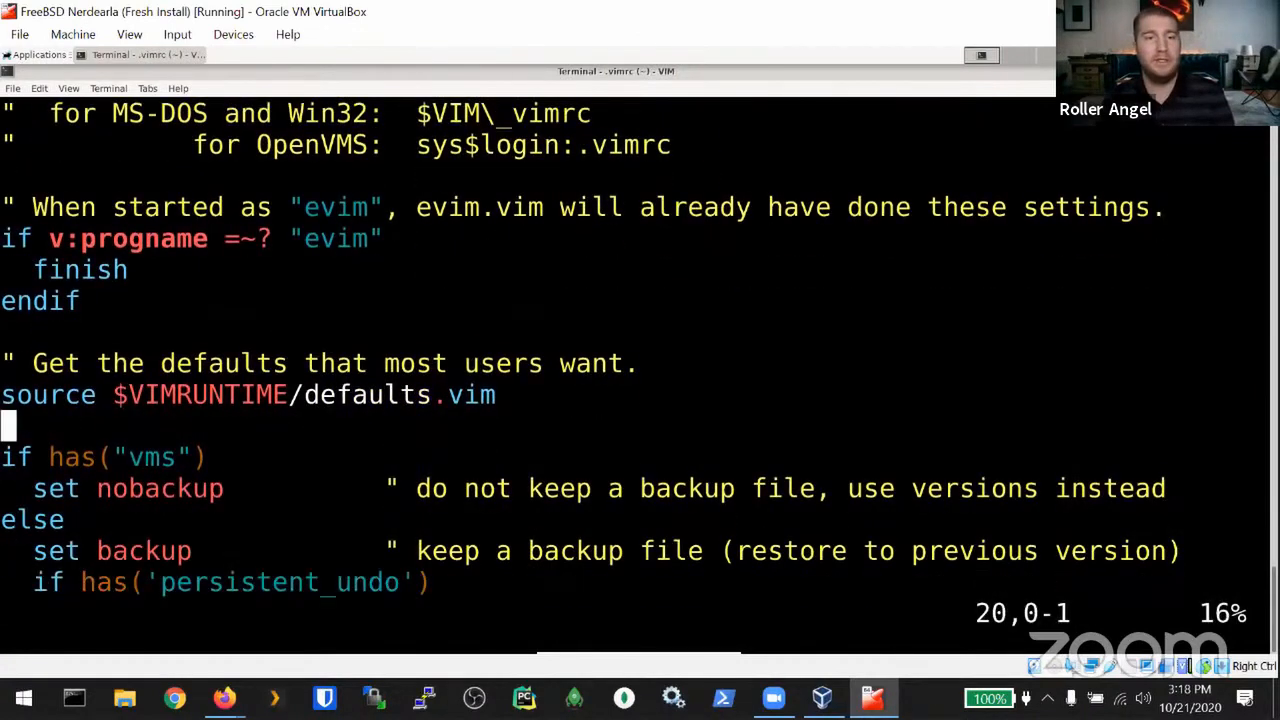
key(Down)
key(Down)
key(Down)
key(Down)
key(Down)
key(Down)
key(Down)
key(Down)
key(Down)
key(Down)
key(Down)
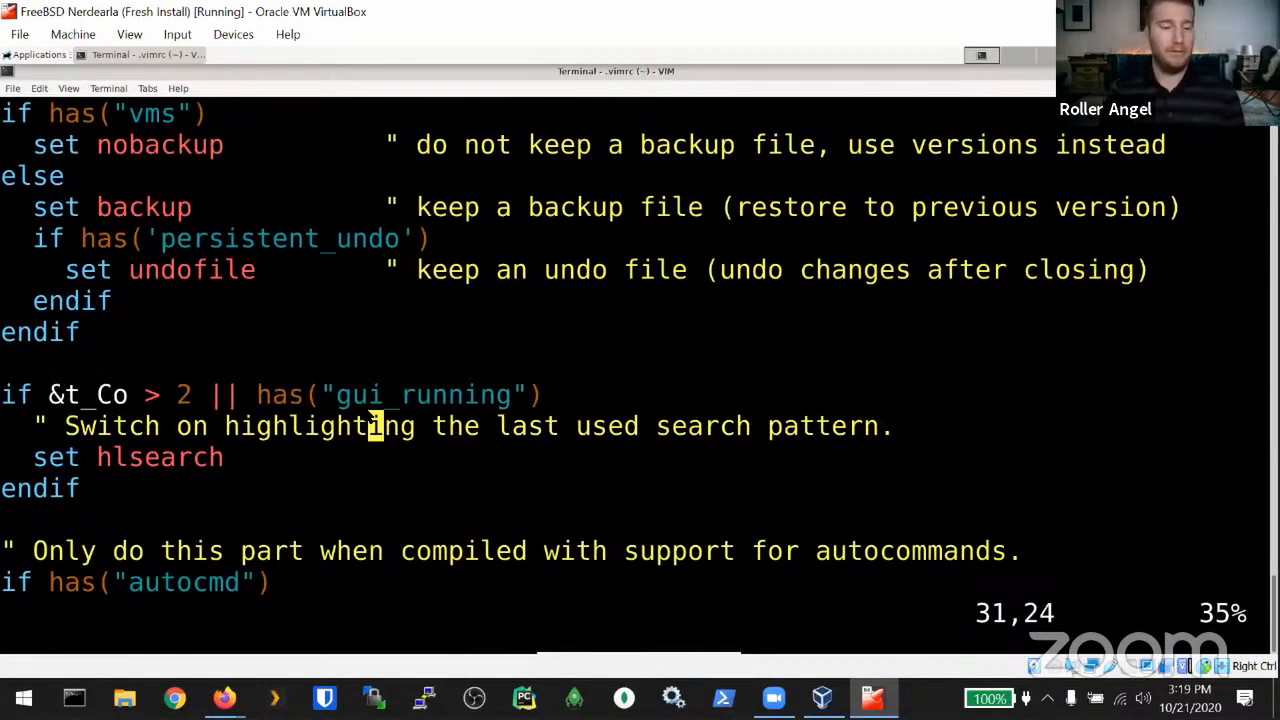
Step: Quit vim with :q and clear the terminal screen
text(:q)
key(Return)
key(ctrl+l)
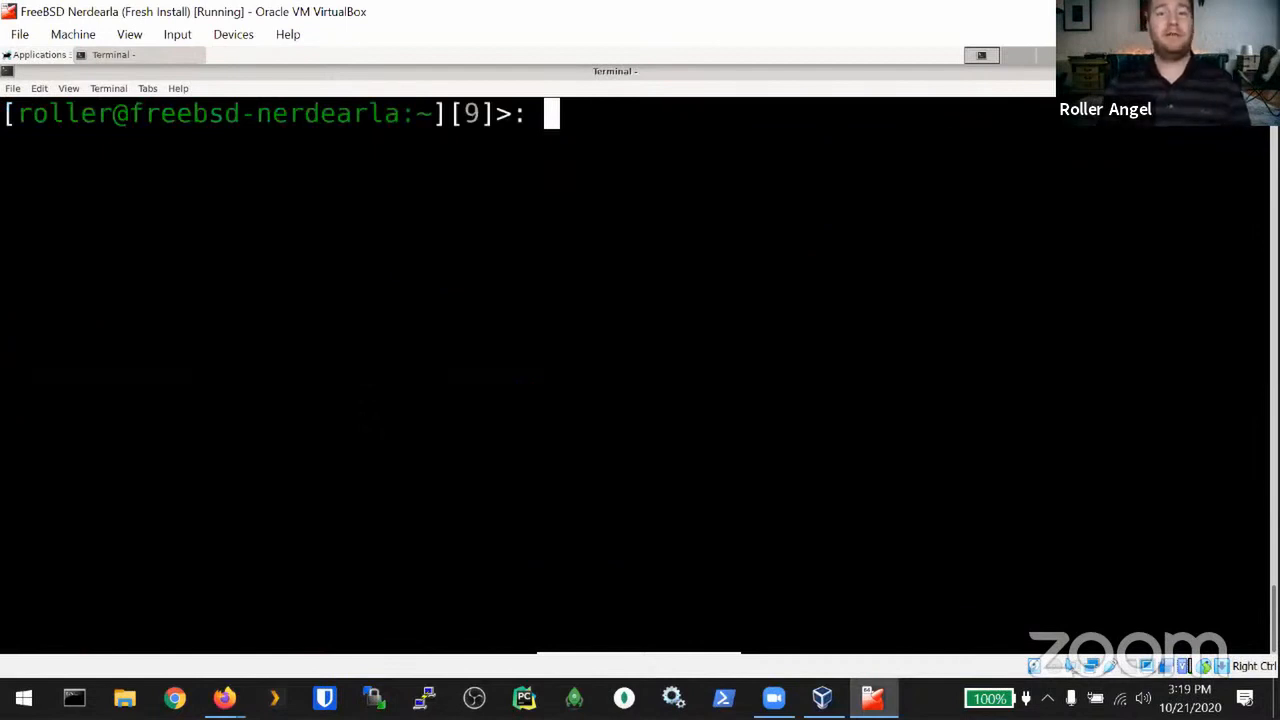
Step: Become root with sudo -i, submitting the account password
text(sudo )
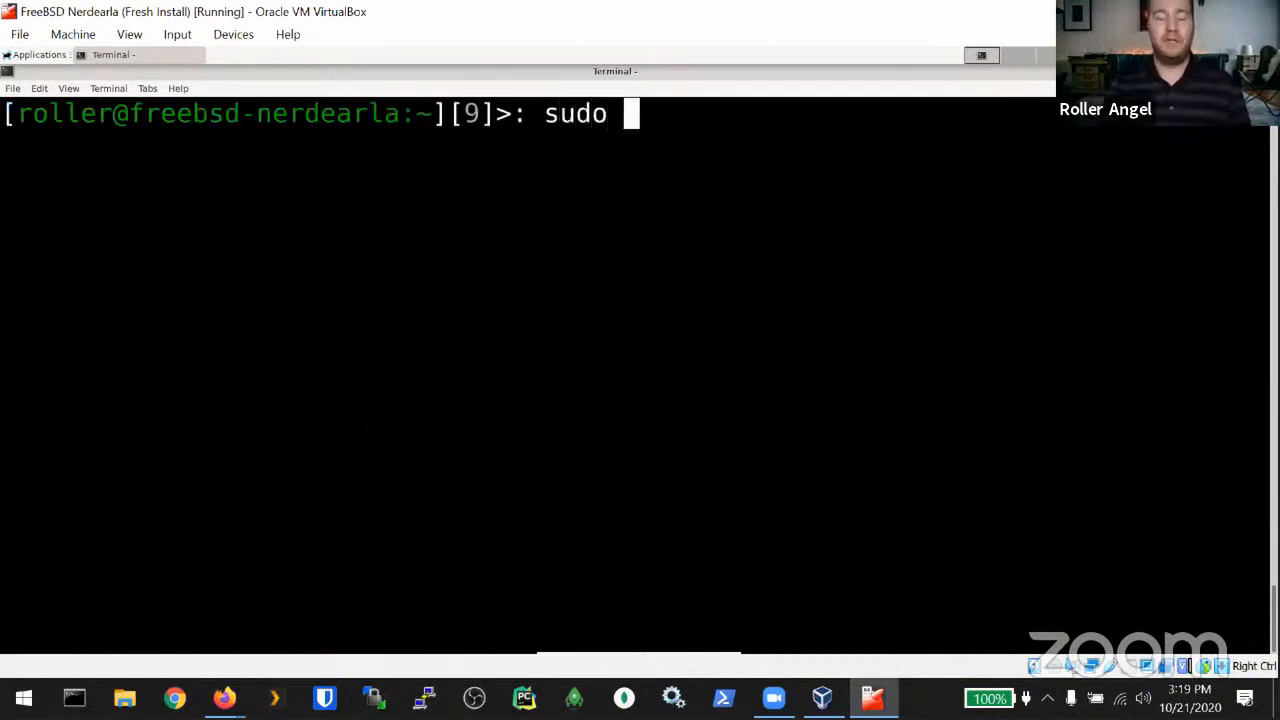
text(-i)
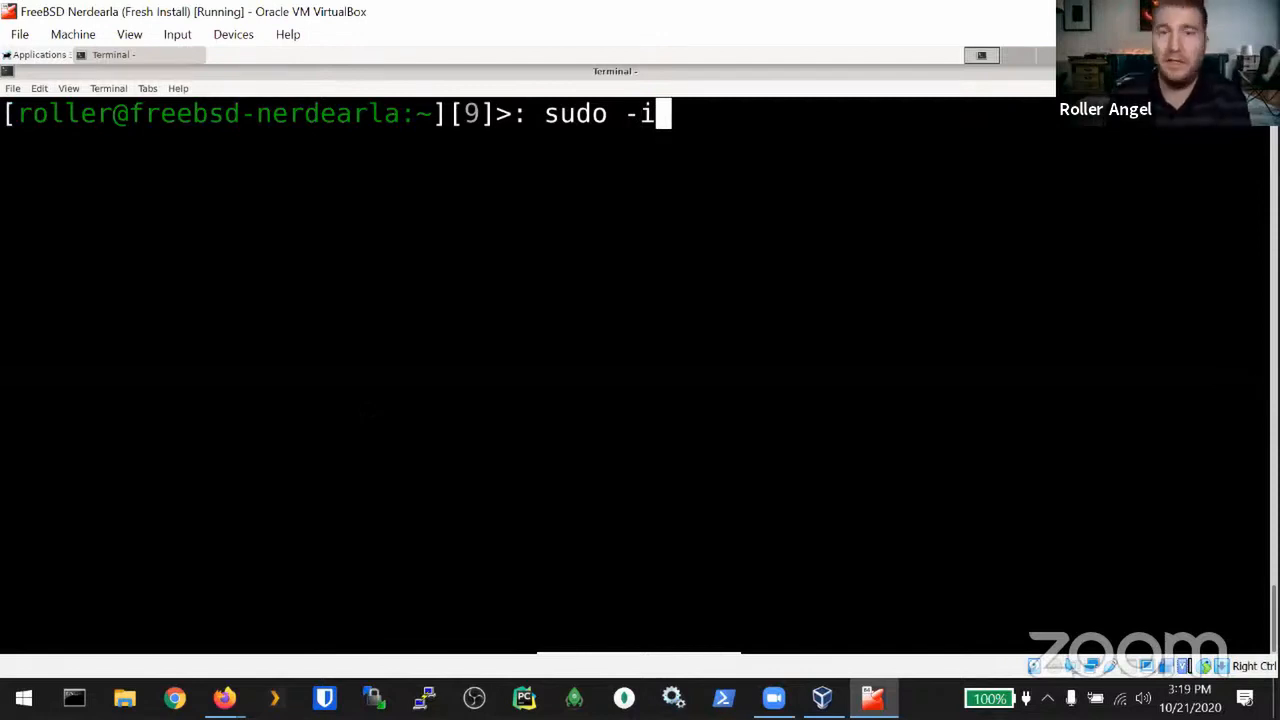
key(Return)
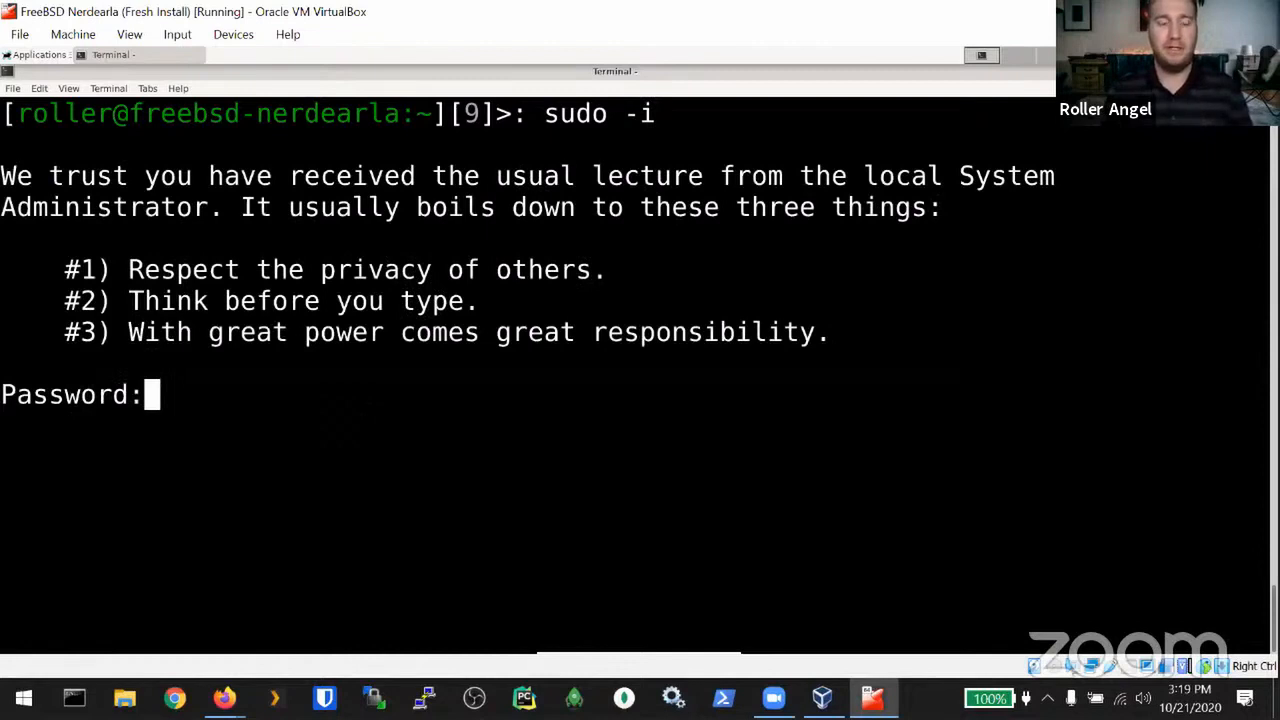
key(Return)
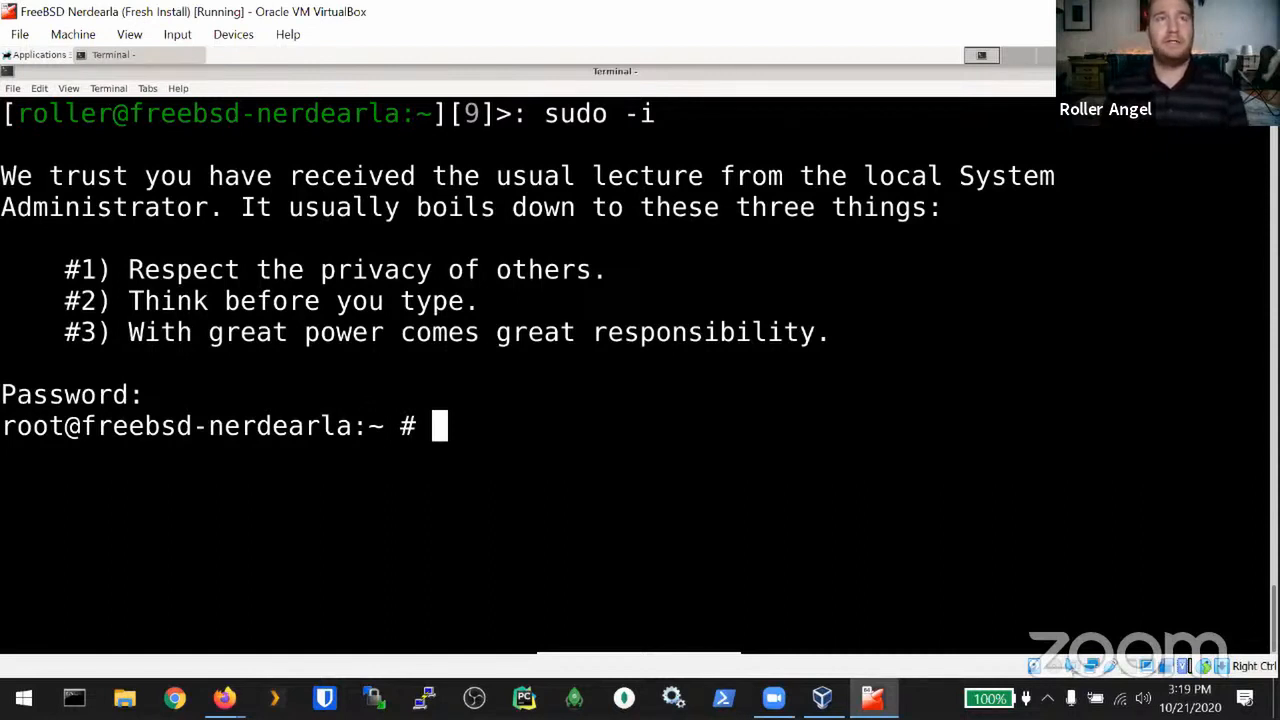
Step: Locate freebsd-update with which, highlighting sbin and the file name in /usr/sbin/freebsd-update
text(which )
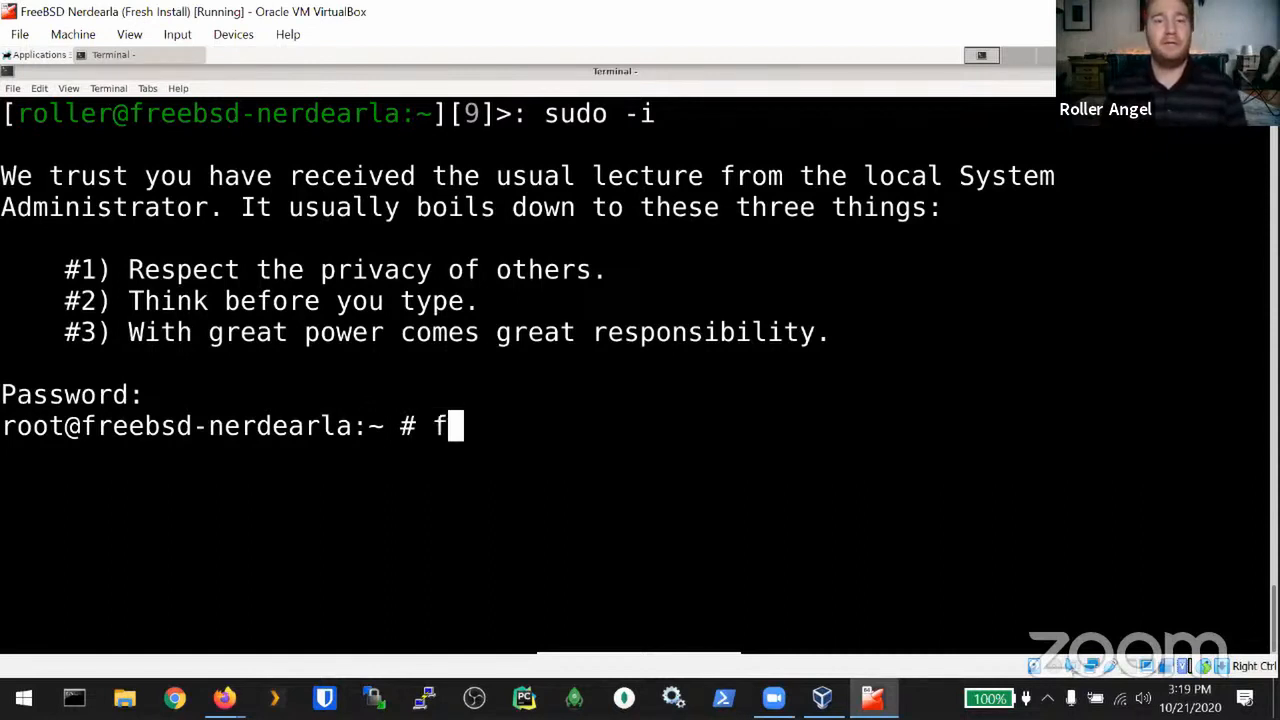
text(freebsd-update)
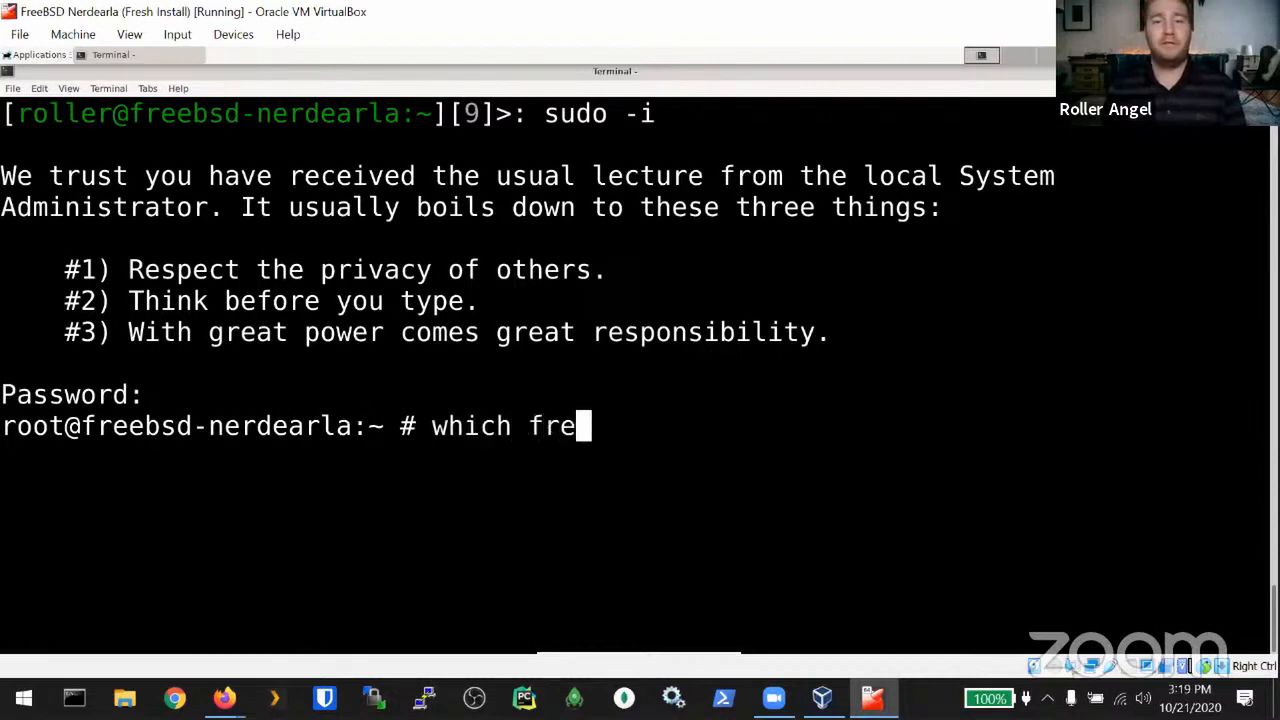
key(Return)
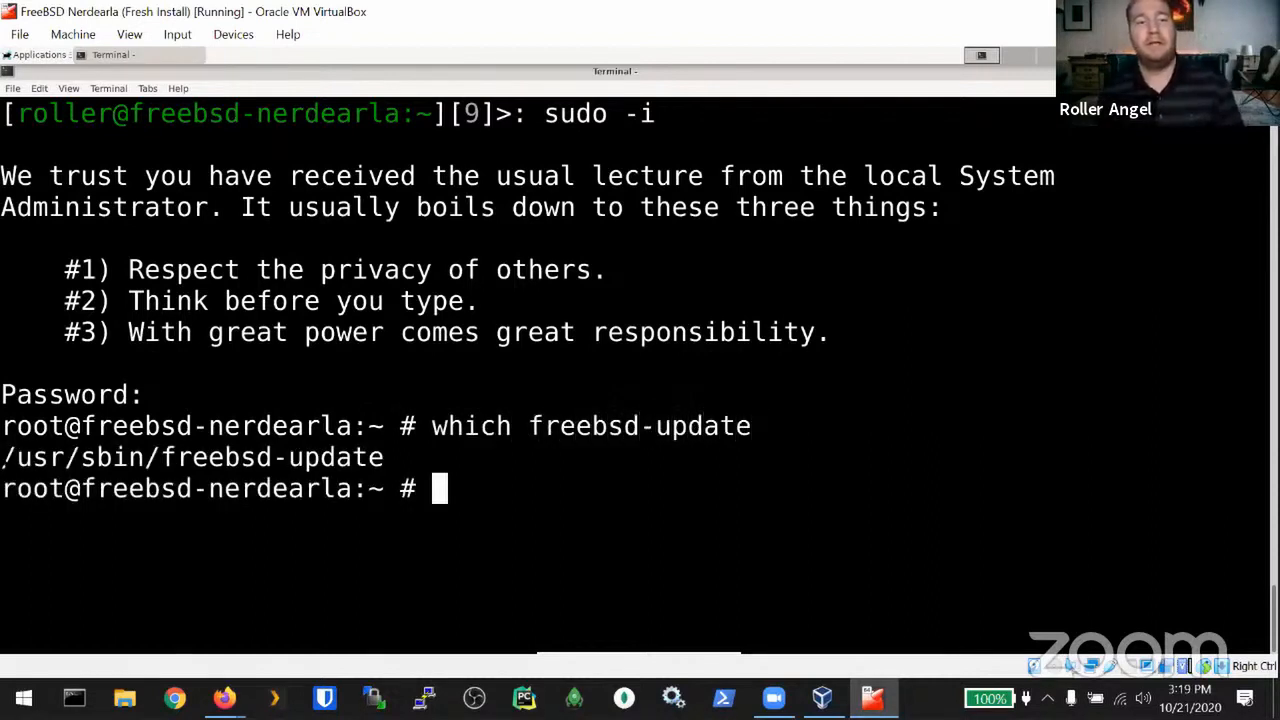
drag(81, 457, 146, 457)
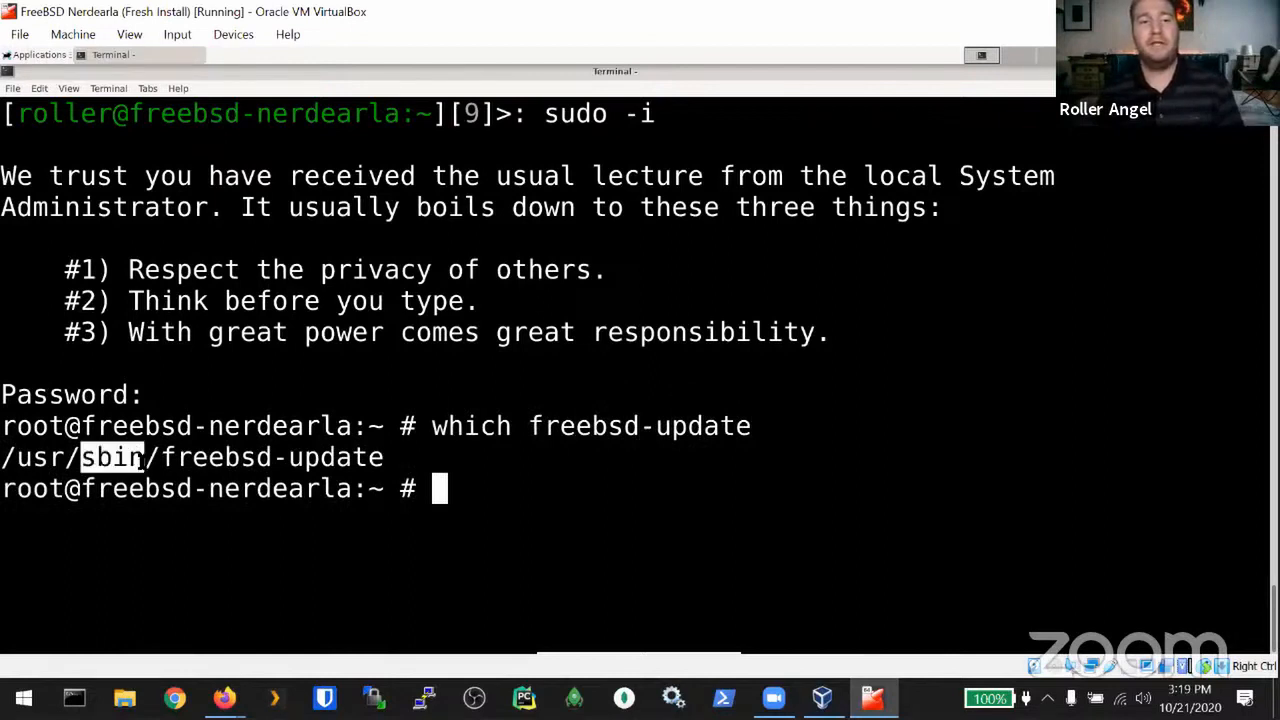
click(86, 459)
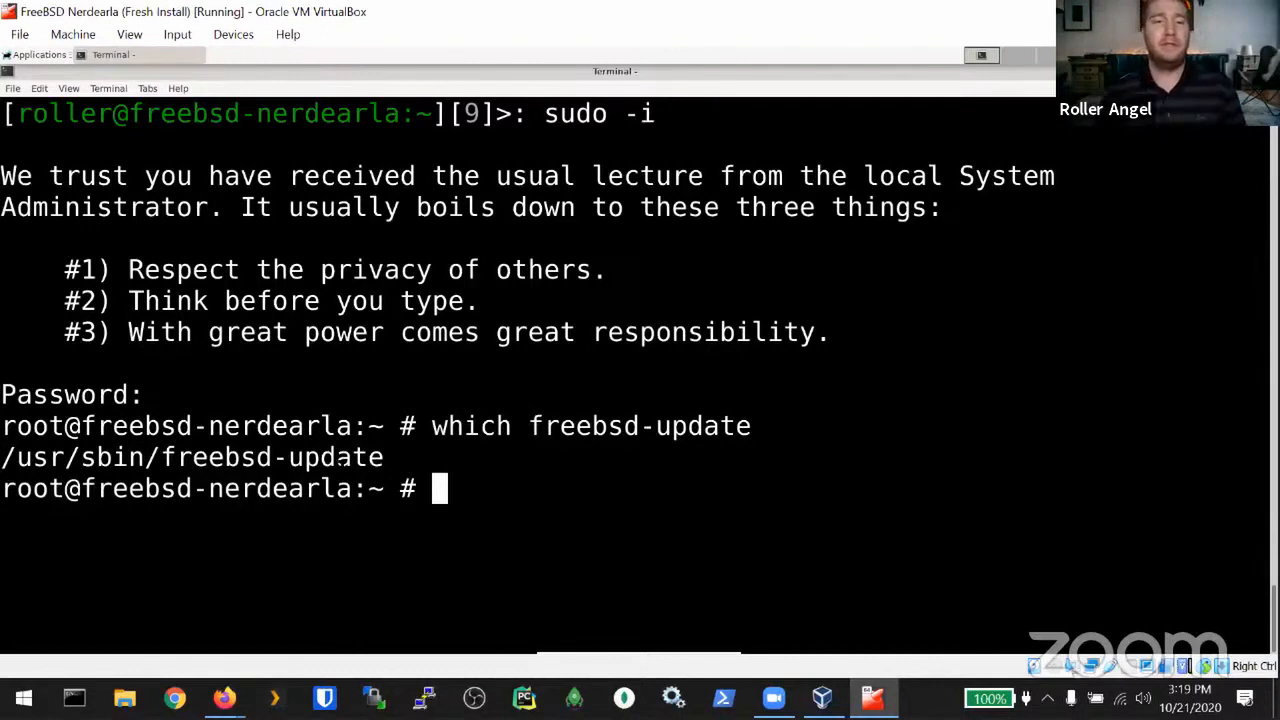
drag(384, 458, 146, 458)
click(146, 458)
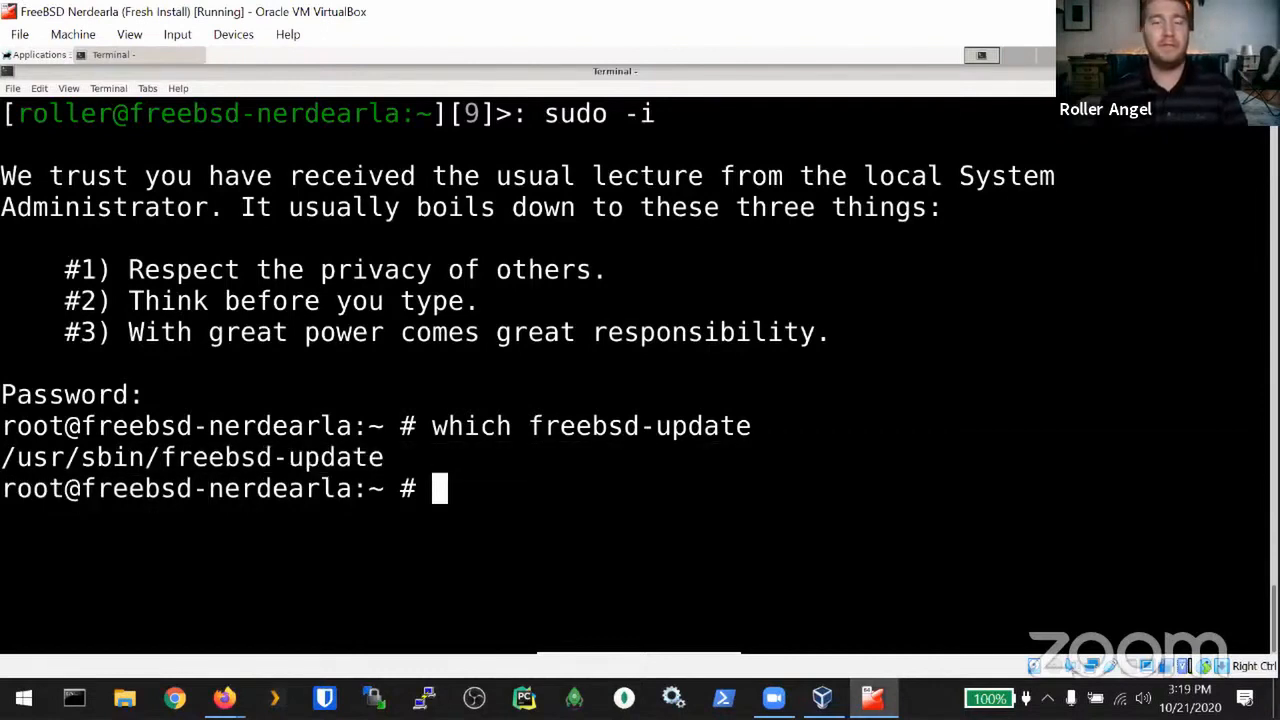
Step: Start a vim command and paste the selected /usr/sbin/freebsd-update path after it
text(vim f)
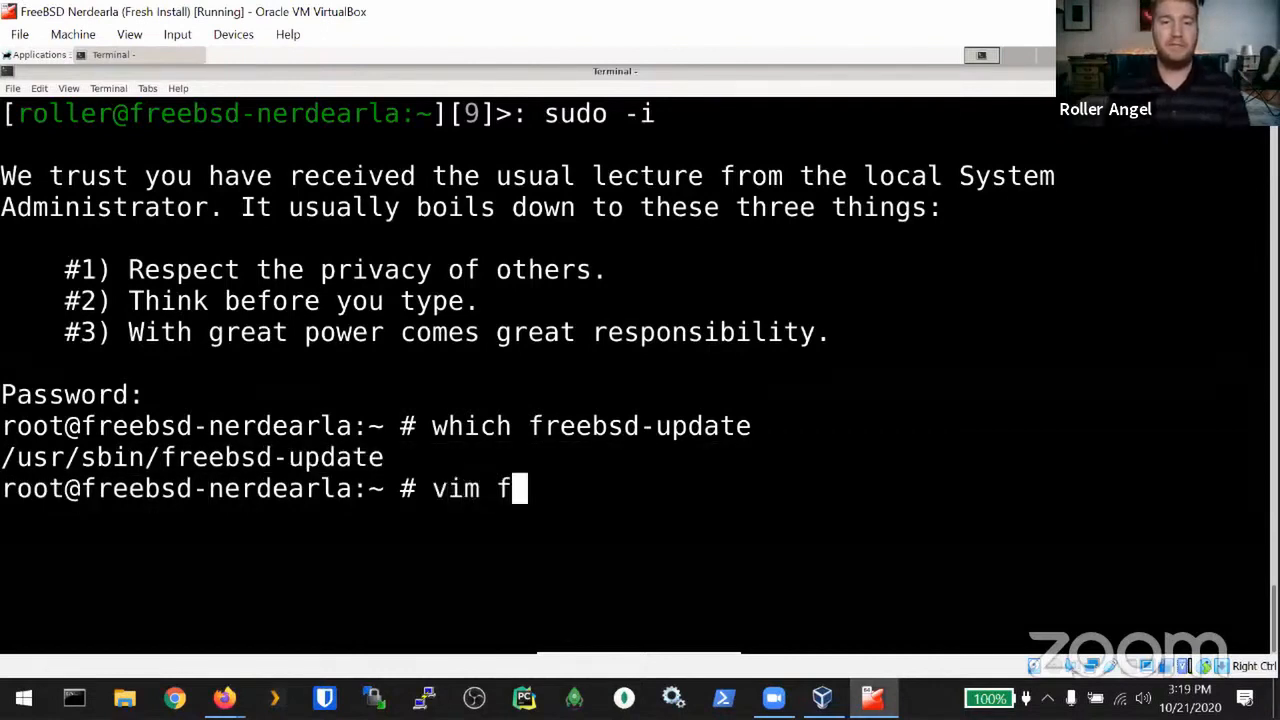
text(reebsd-)
key(BackSpace)
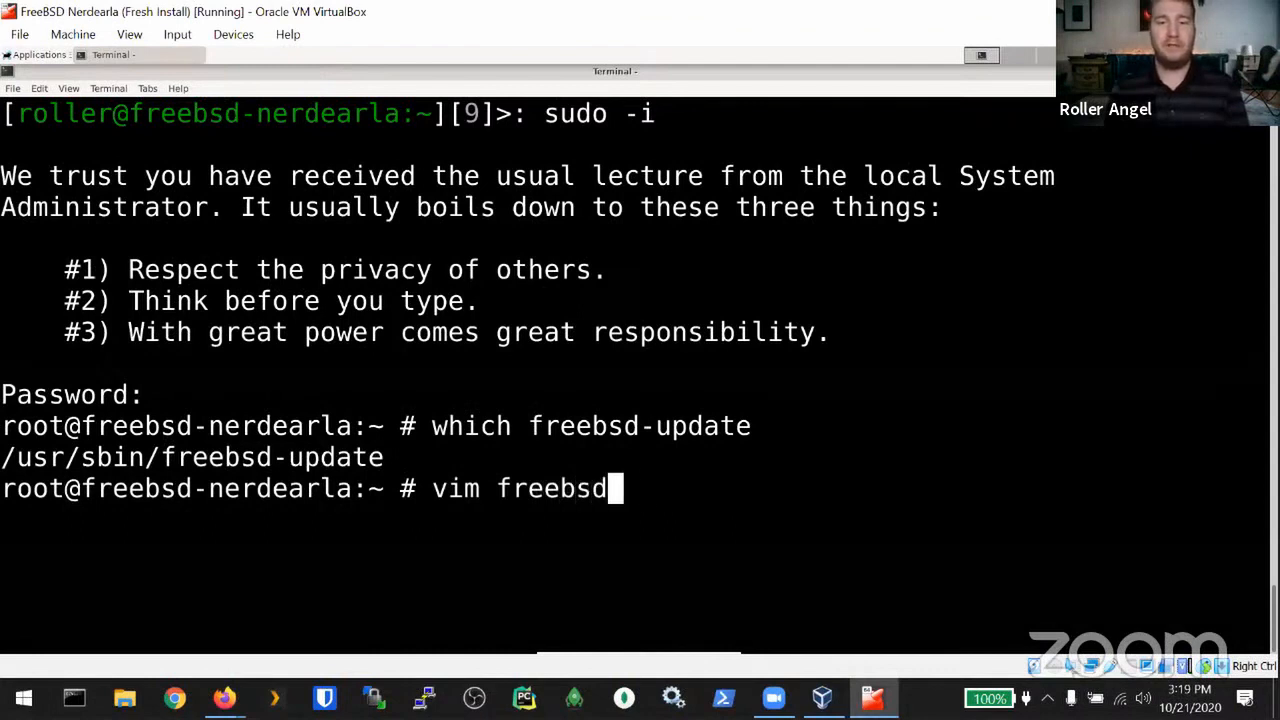
key(BackSpace)
key(BackSpace)
key(BackSpace)
key(BackSpace)
key(BackSpace)
key(BackSpace)
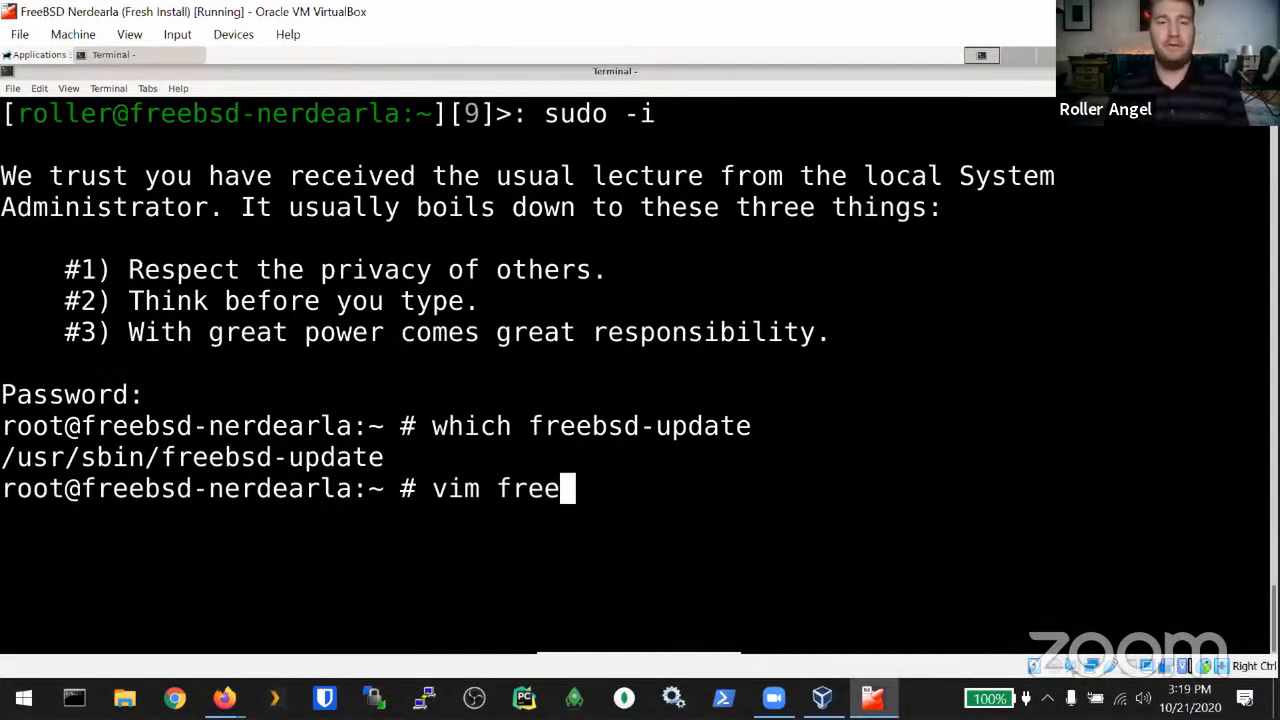
key(BackSpace)
drag(390, 457, 4, 458)
key(ctrl+c)
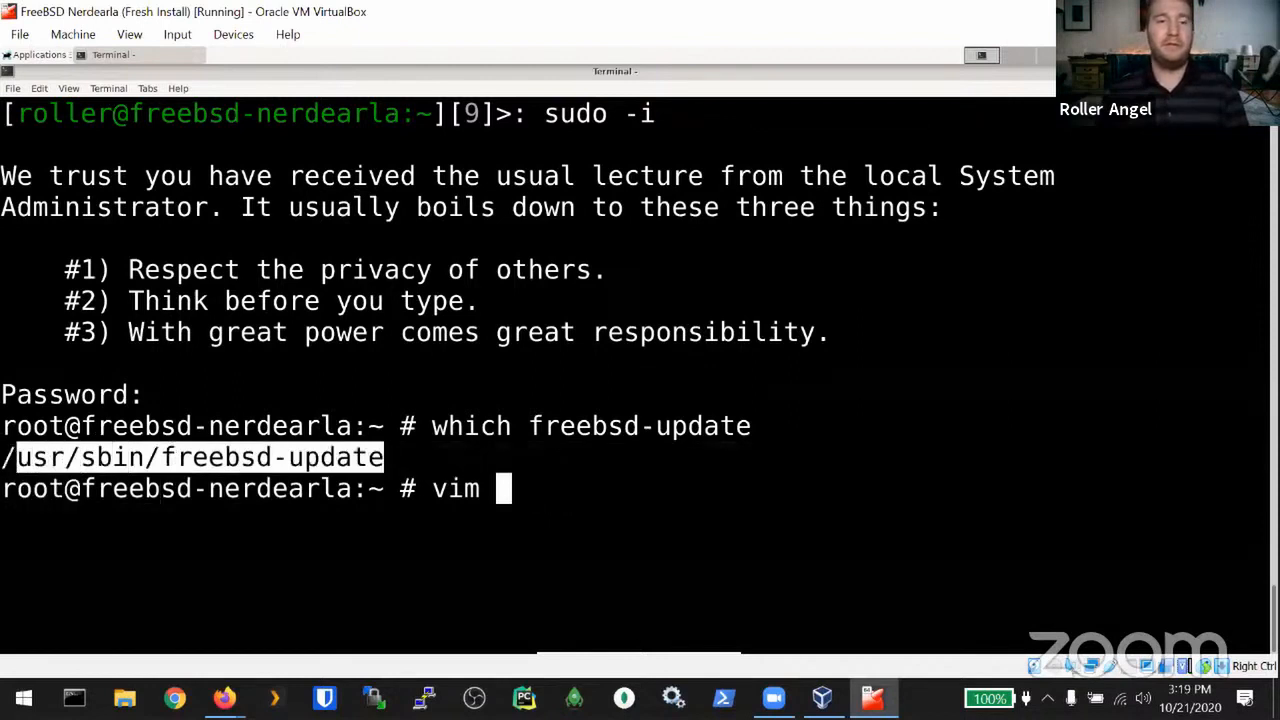
click(310, 428)
drag(386, 458, 18, 456)
middle_click(34, 457)
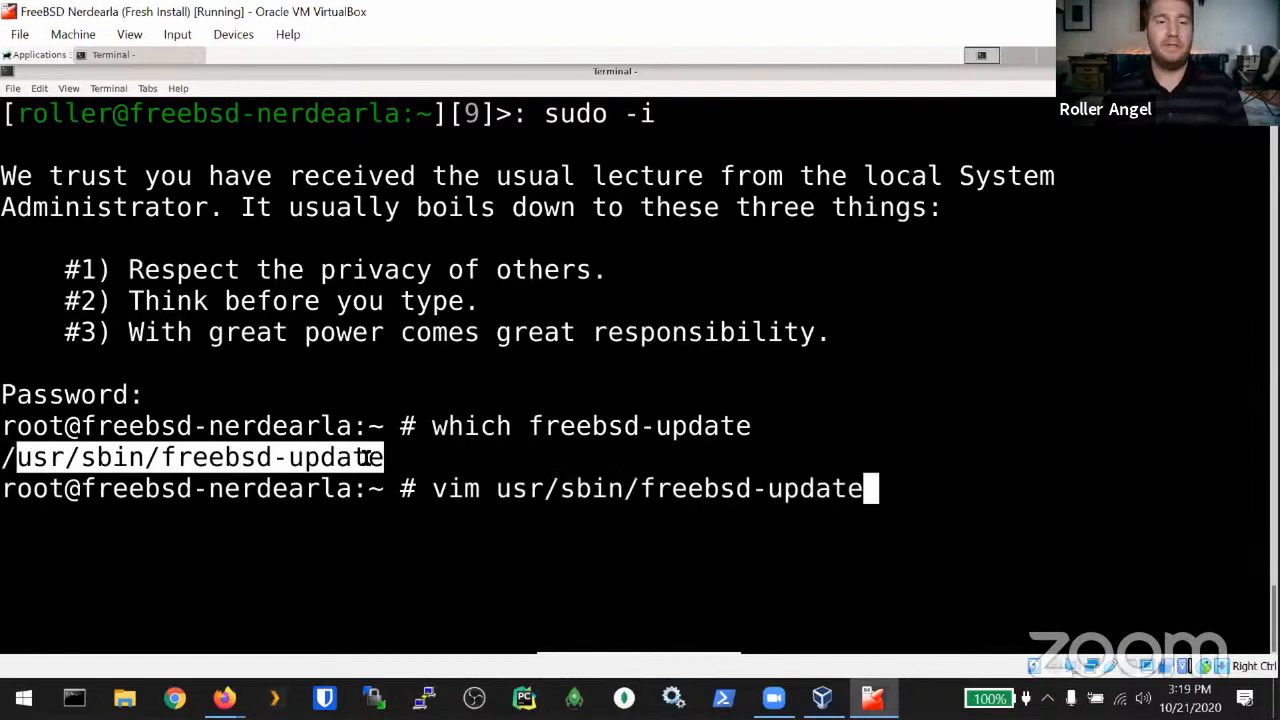
triple_click(229, 457)
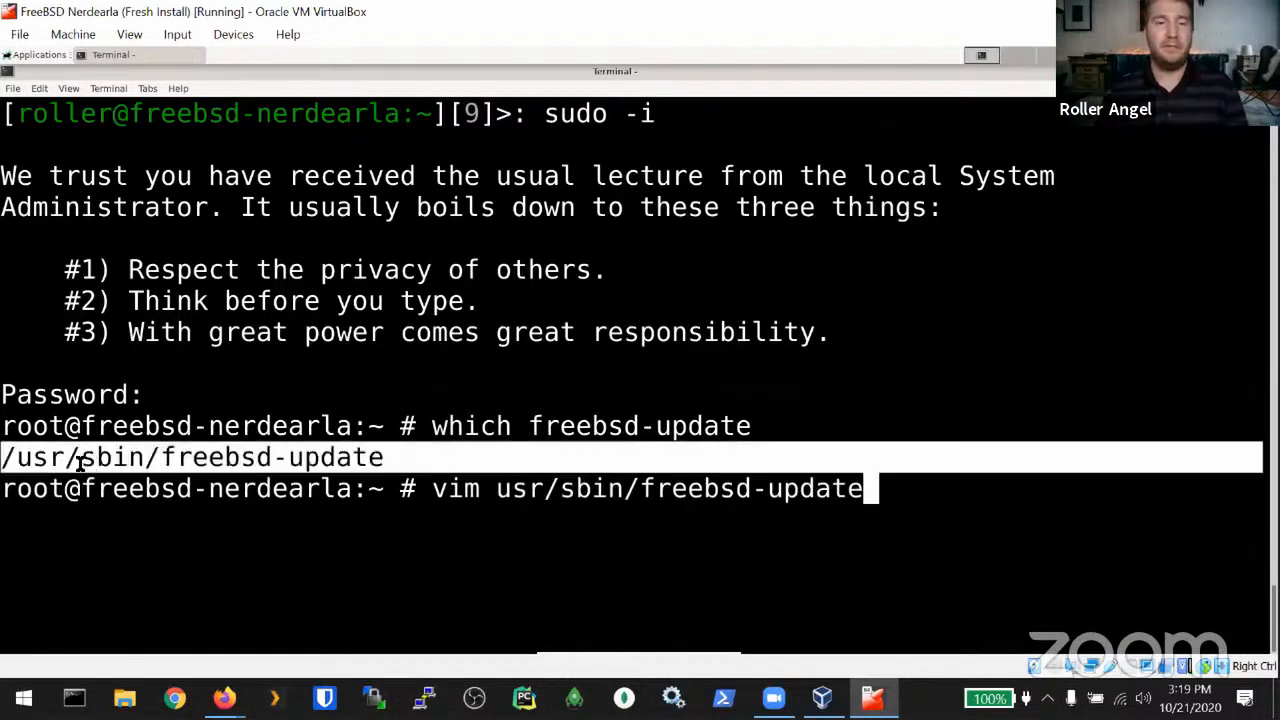
click(150, 530)
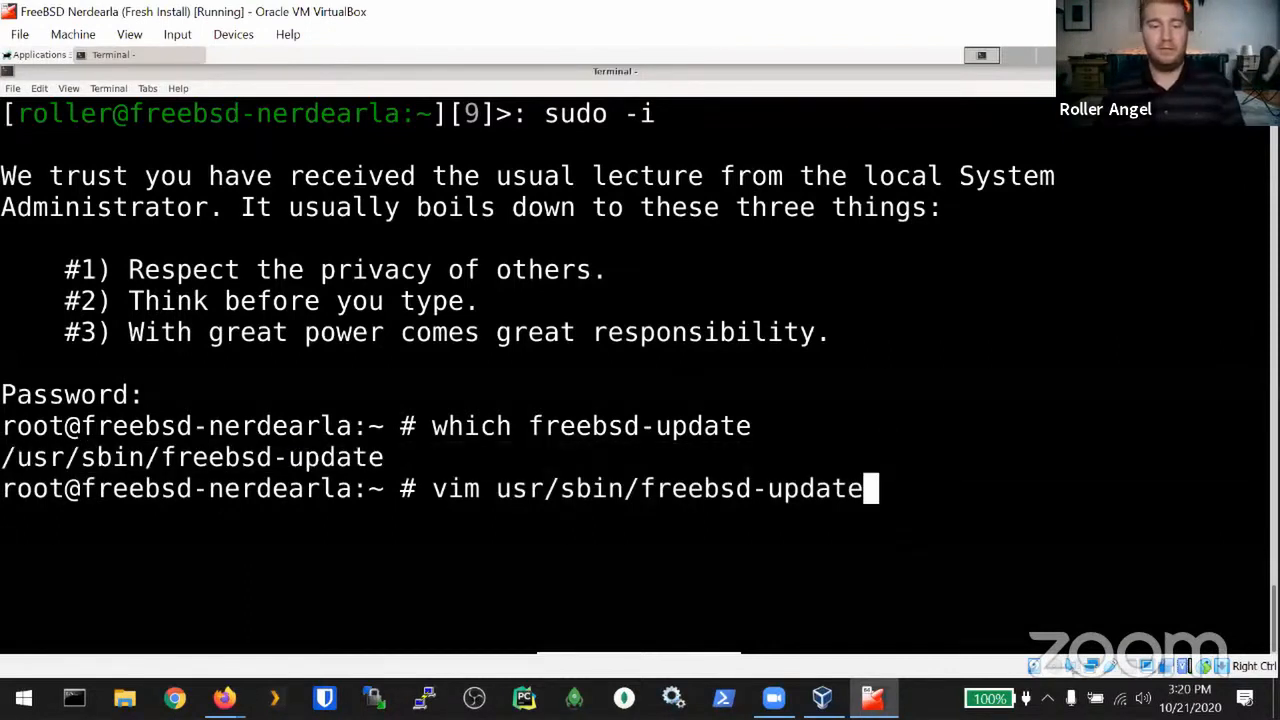
Step: Retype the command as 'vim /usr/sbin/freebsd-update' by pasting and copying the full path
key(ctrl+u)
text(vim)
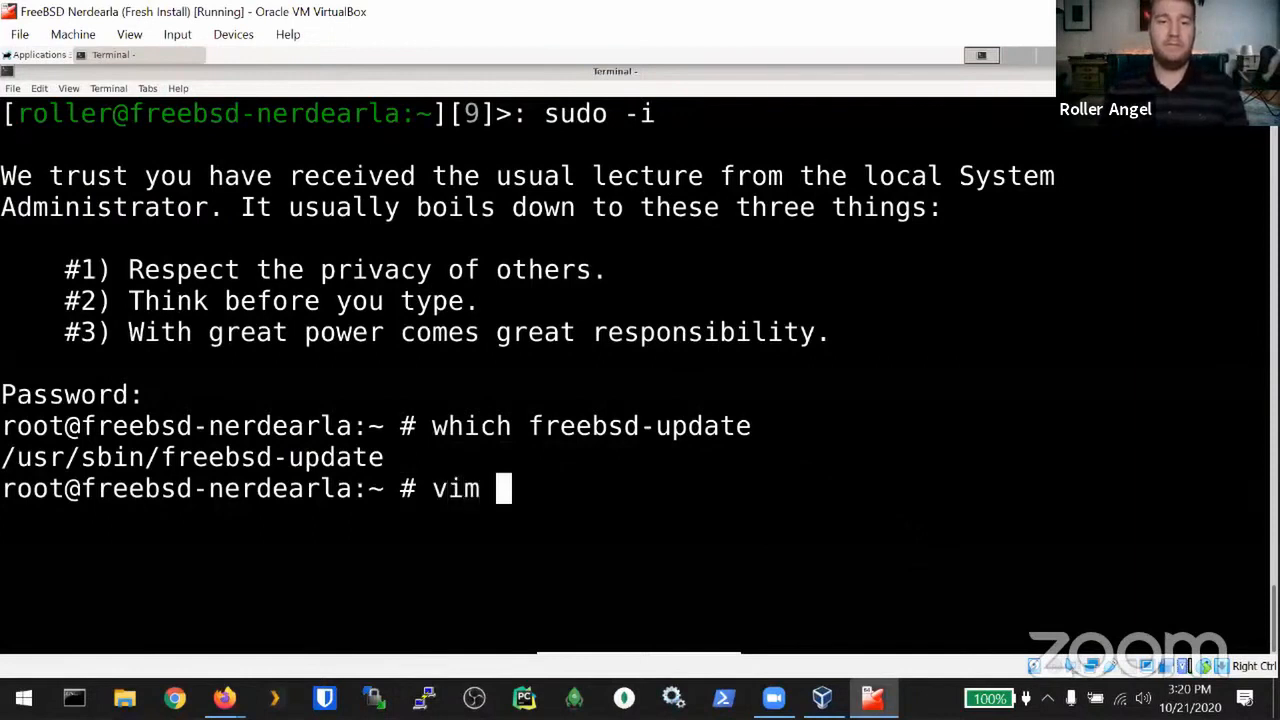
drag(380, 457, 4, 457)
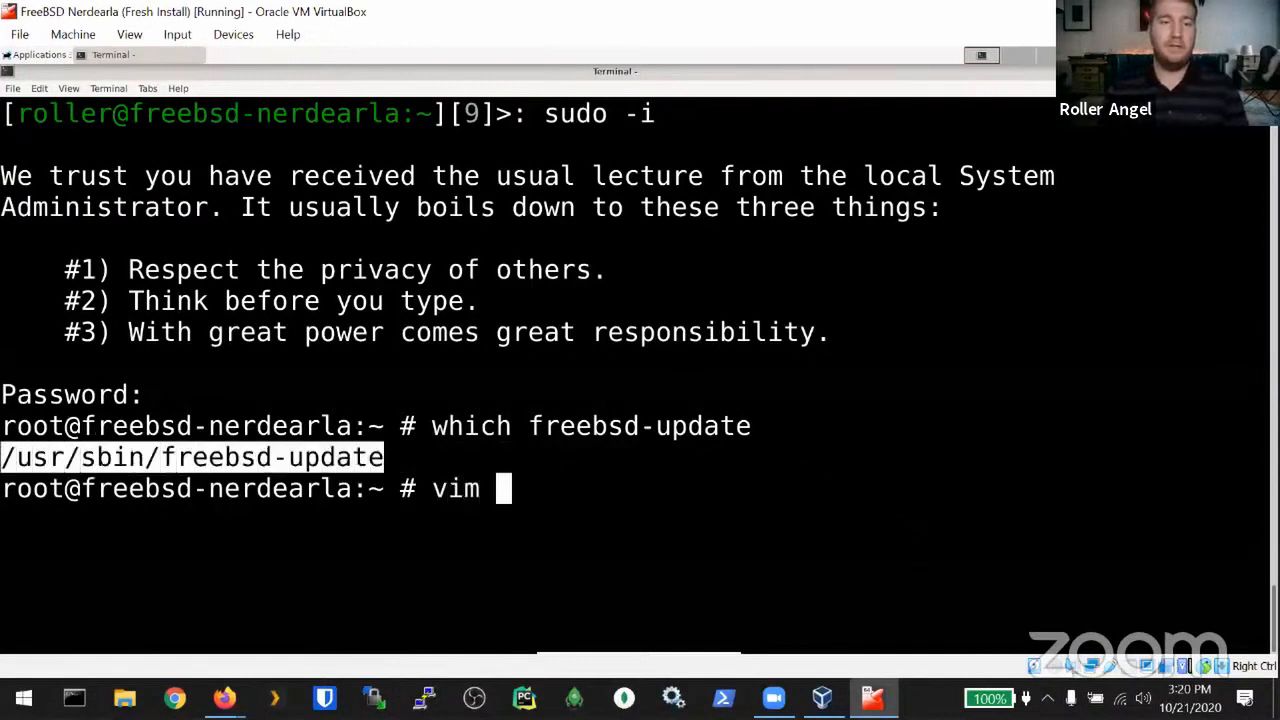
middle_click(30, 459)
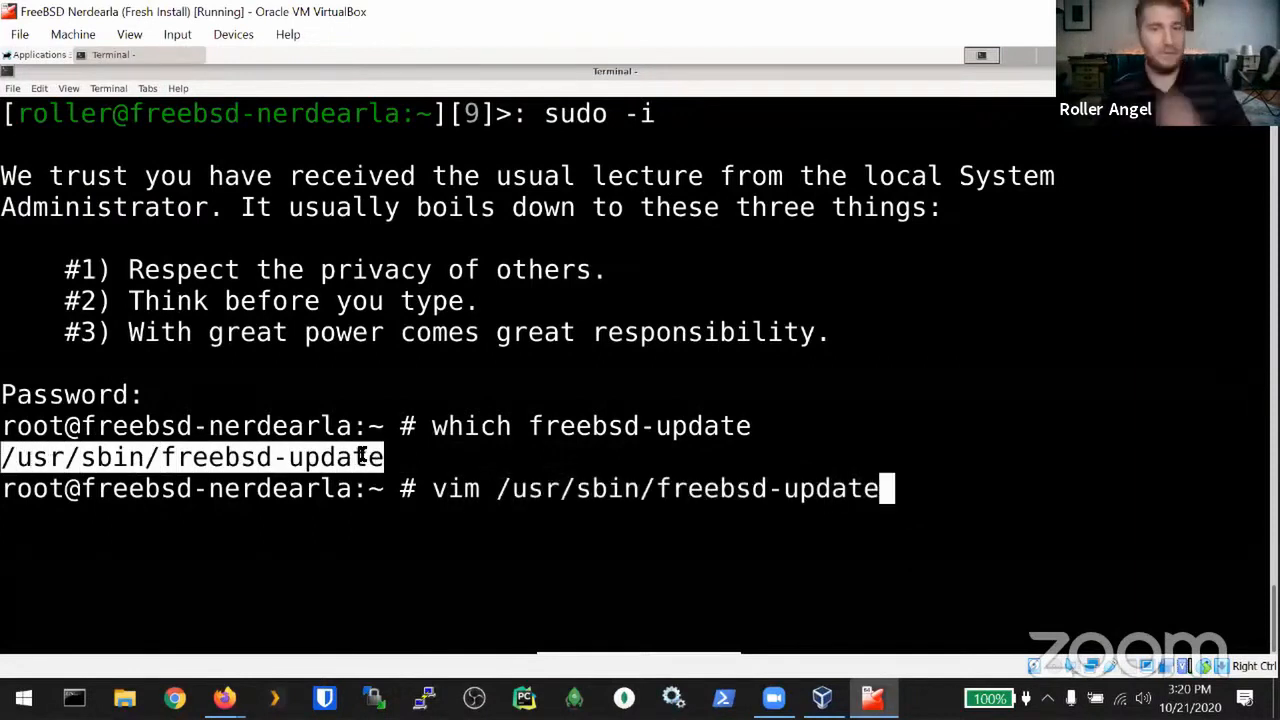
right_click(283, 459)
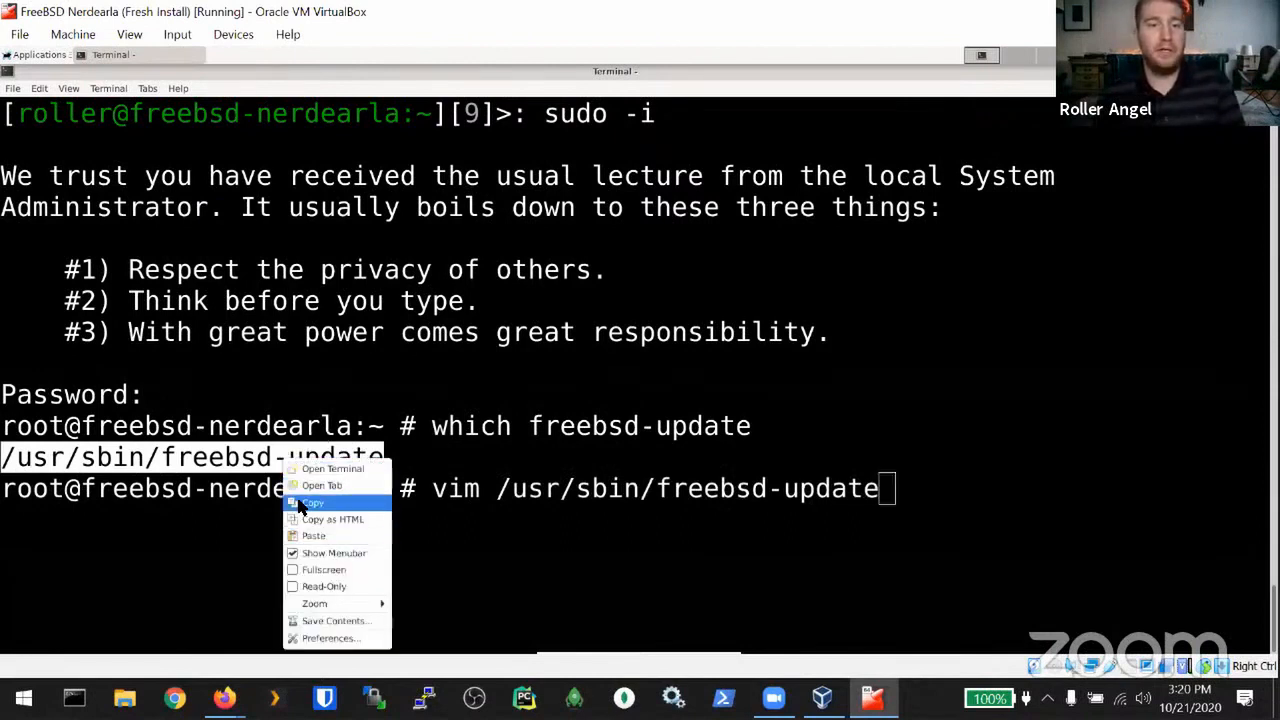
click(300, 505)
right_click(518, 291)
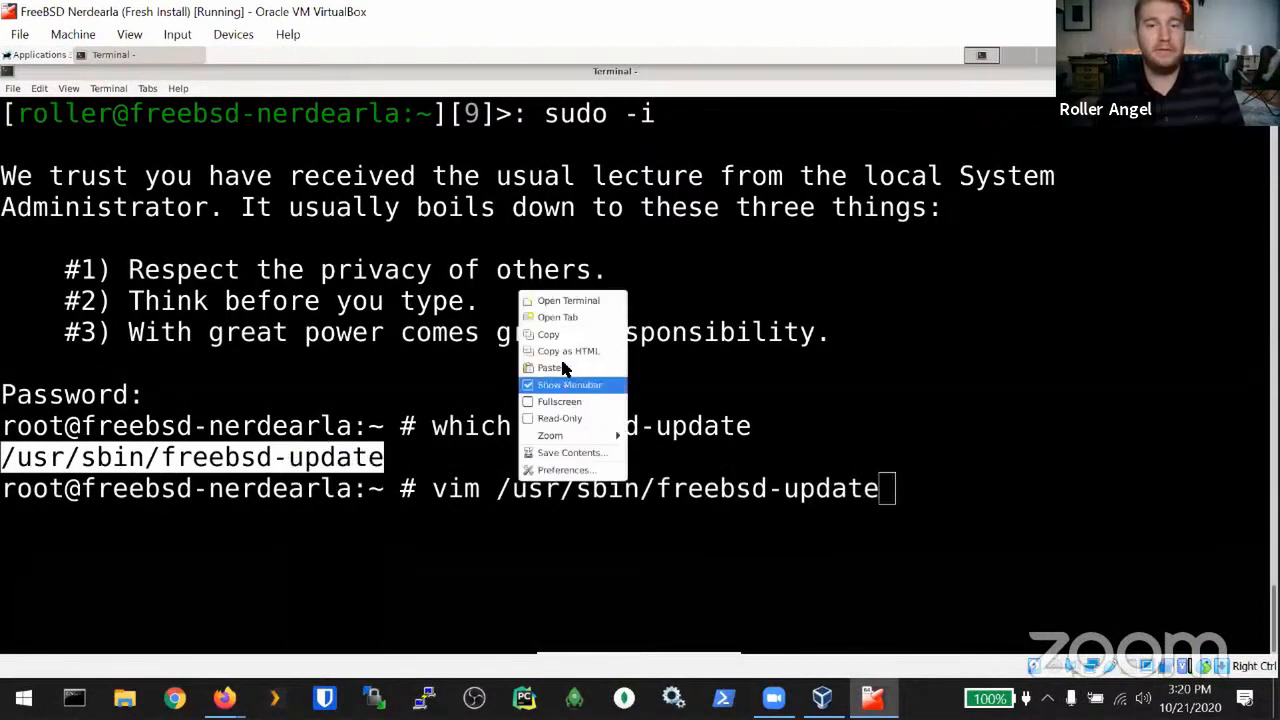
key(Escape)
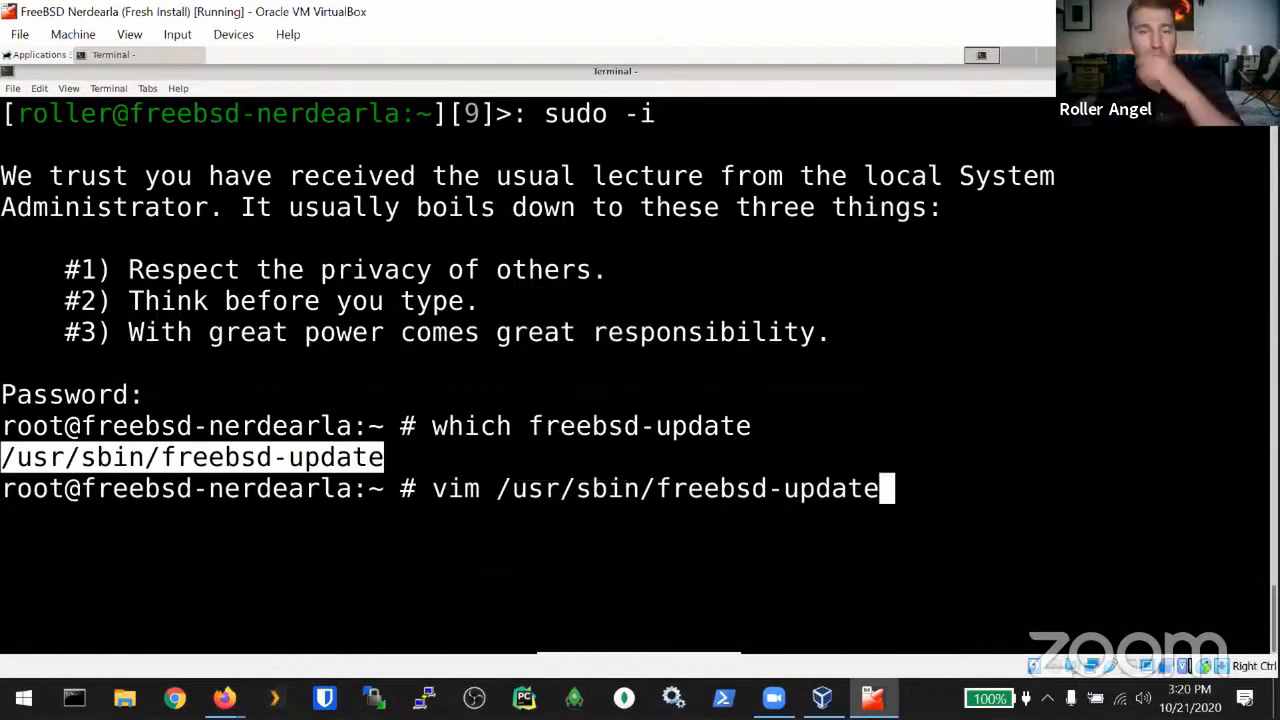
Step: Open /usr/sbin/freebsd-update in vim and scroll down to the usage options
key(Return)
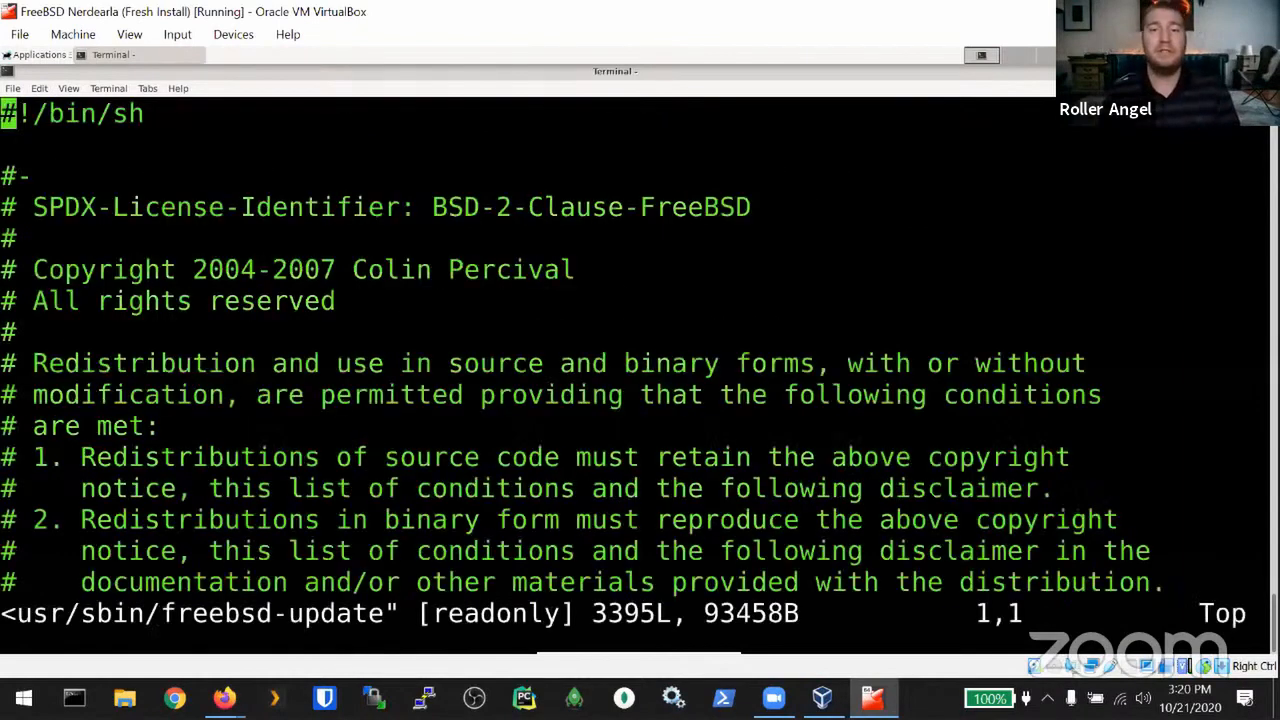
key(Down)
key(Down)
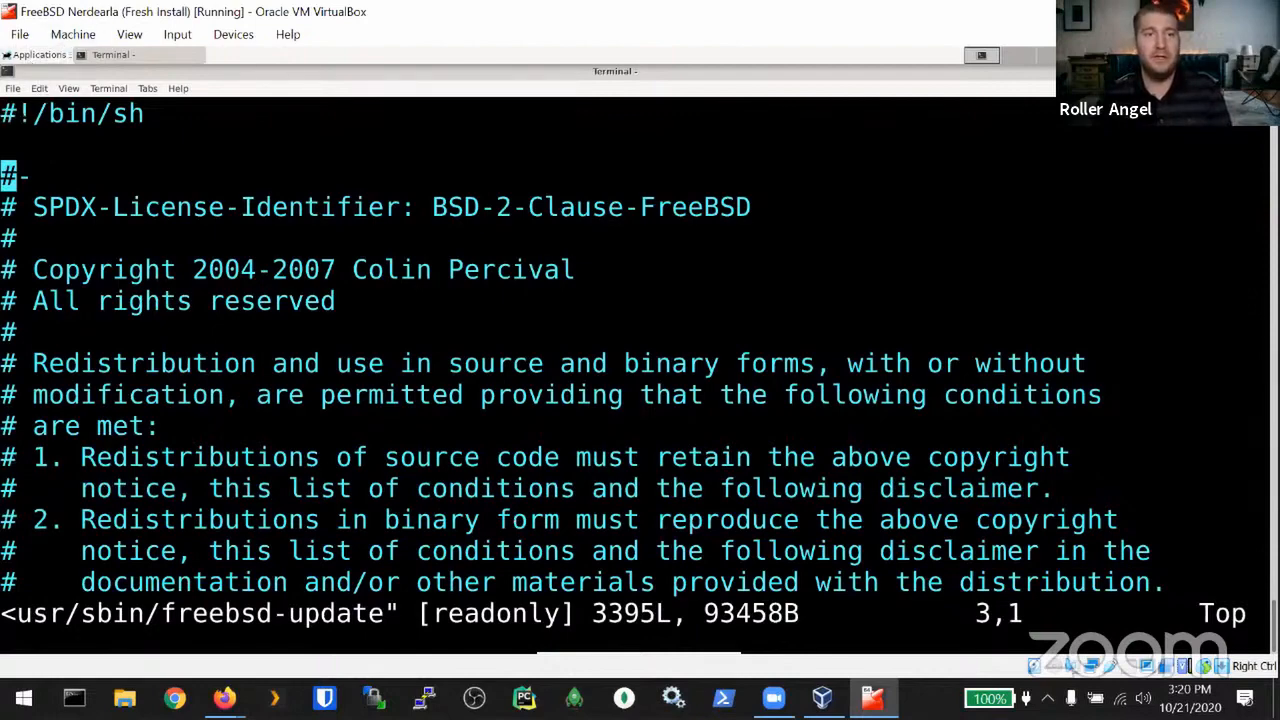
key(Down)
key(Down)
key(Down)
key(Down)
key(Down)
key(Down)
key(Down)
key(Down)
key(Down)
key(Down)
key(Down)
key(Down)
key(Down)
key(Down)
key(Down)
key(Down)
key(Down)
key(Down)
key(Down)
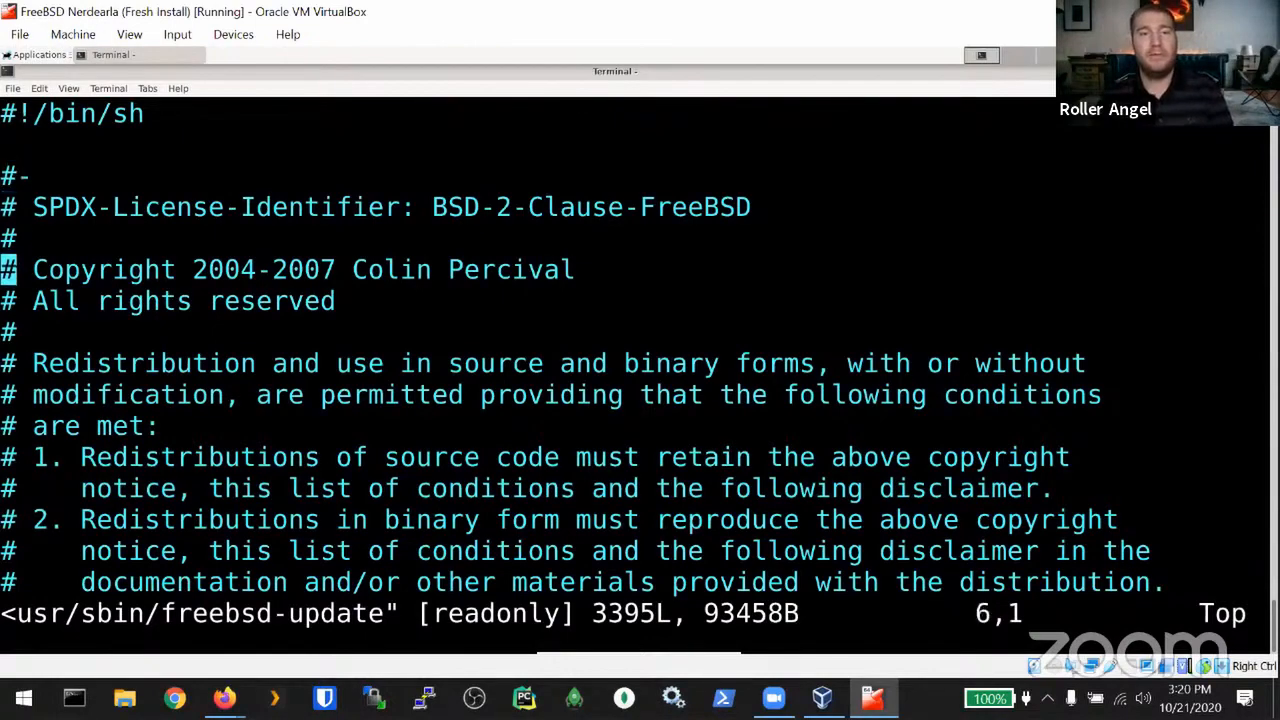
key(Down)
key(Down)
key(Down)
key(Down)
key(Down)
key(Down)
key(Down)
key(Down)
key(Down)
key(Down)
key(Down)
key(Down)
key(Down)
key(Down)
key(Down)
key(Down)
key(Down)
key(Down)
key(Down)
key(Down)
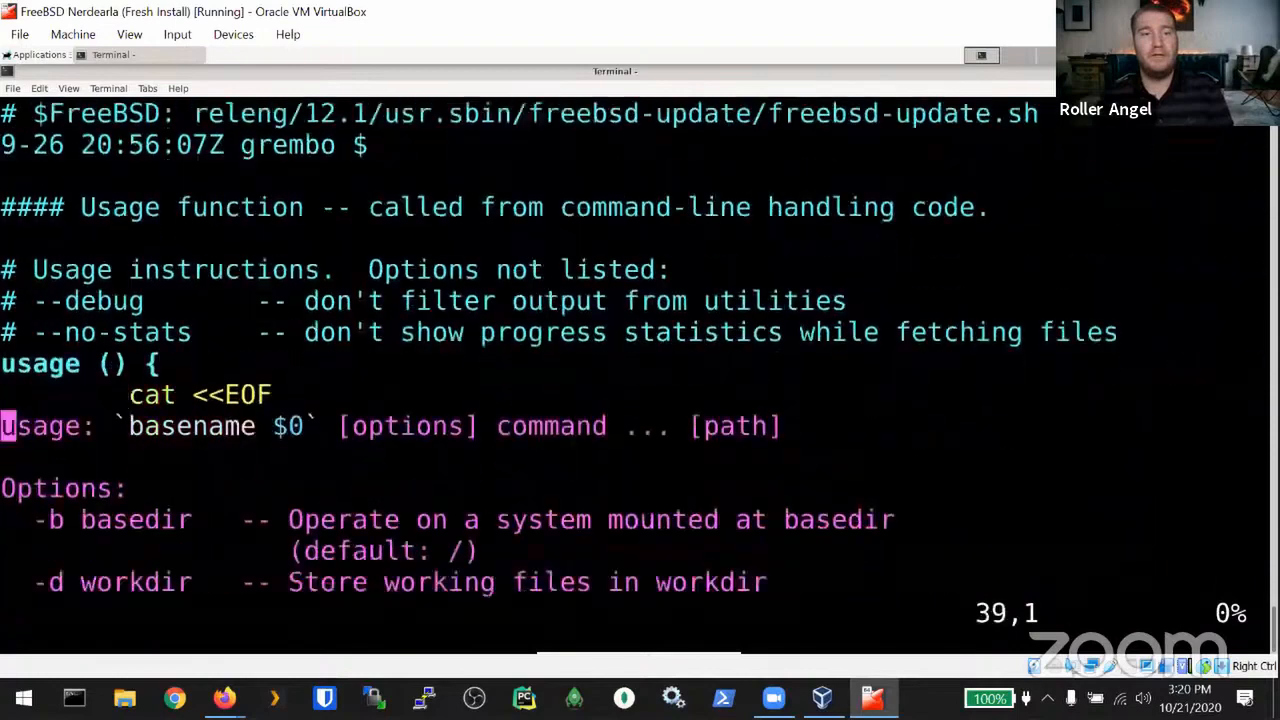
key(Down)
key(Down)
key(Down)
key(Down)
key(Down)
key(Down)
key(Down)
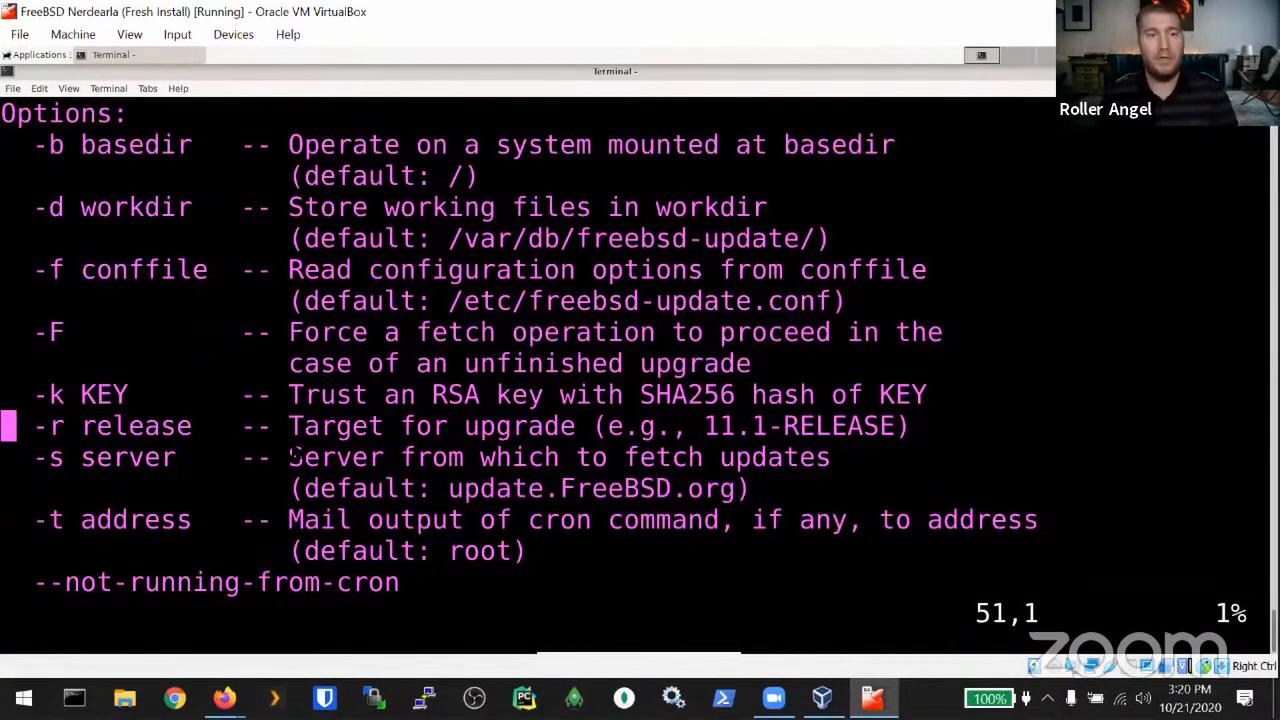
Step: Search the script for PAGER, step through the matches, then quit with :q!
text(/PG)
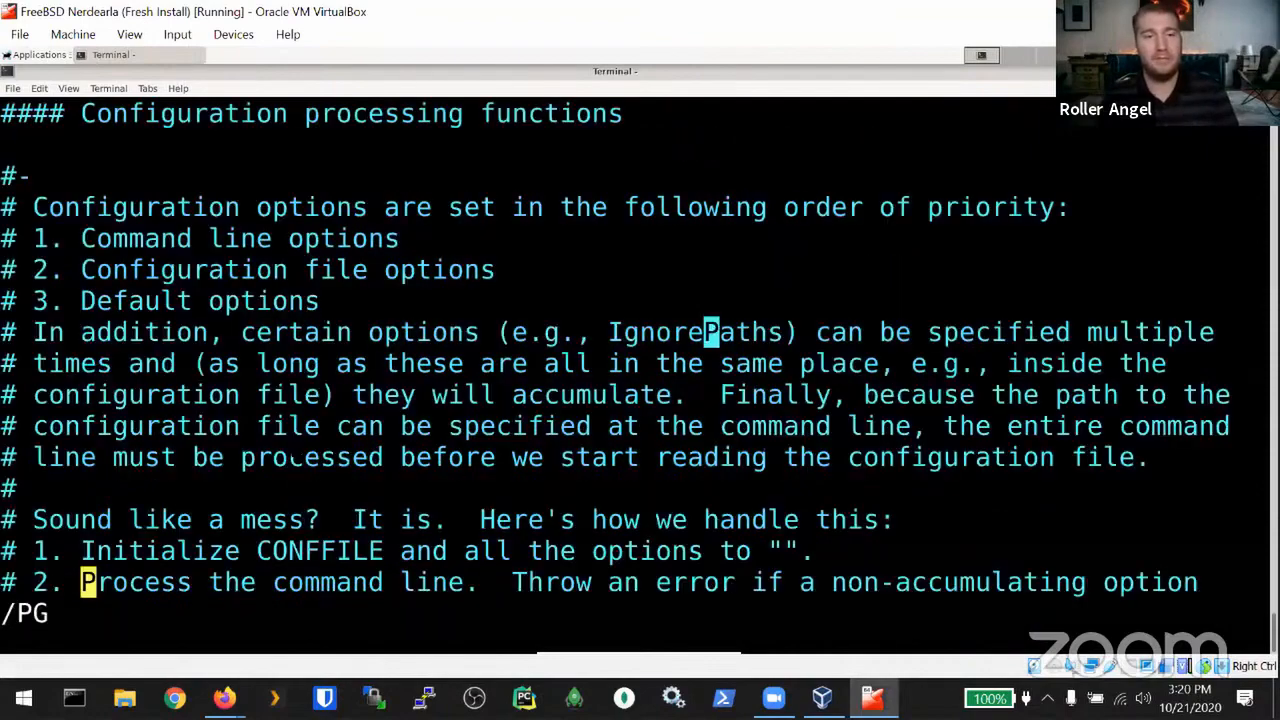
key(BackSpace)
text(AGER)
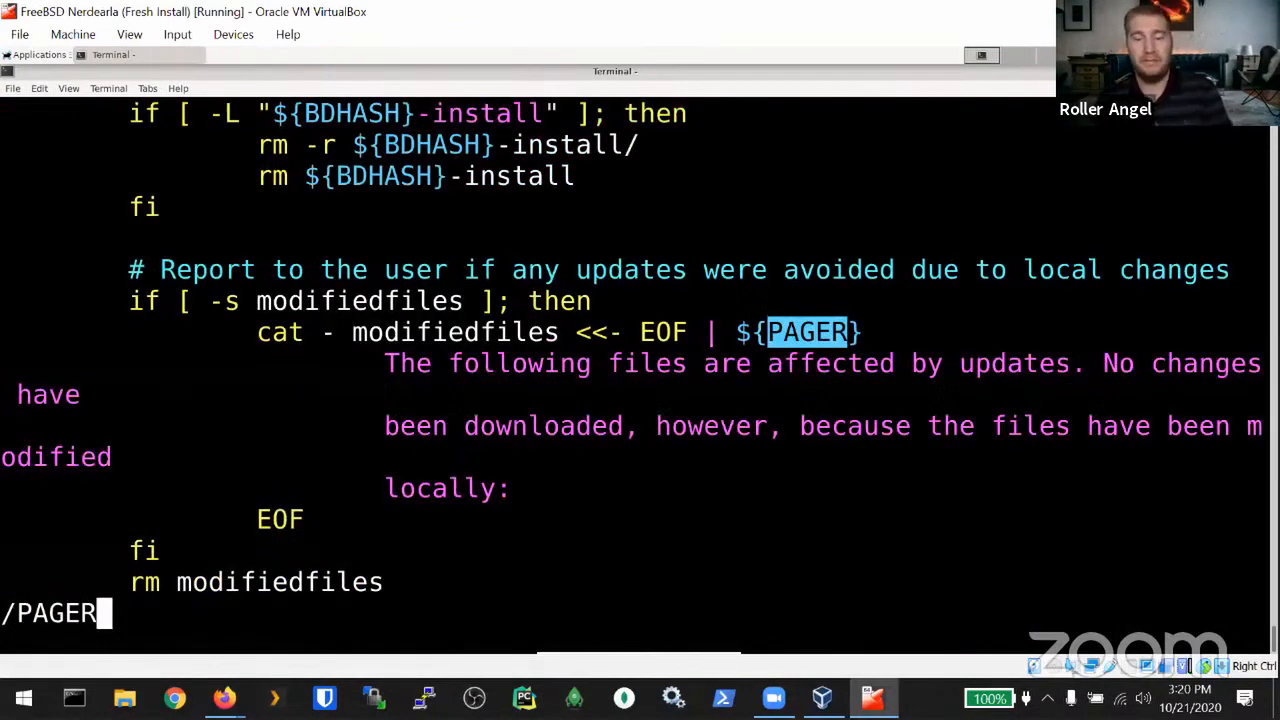
key(Return)
key(n)
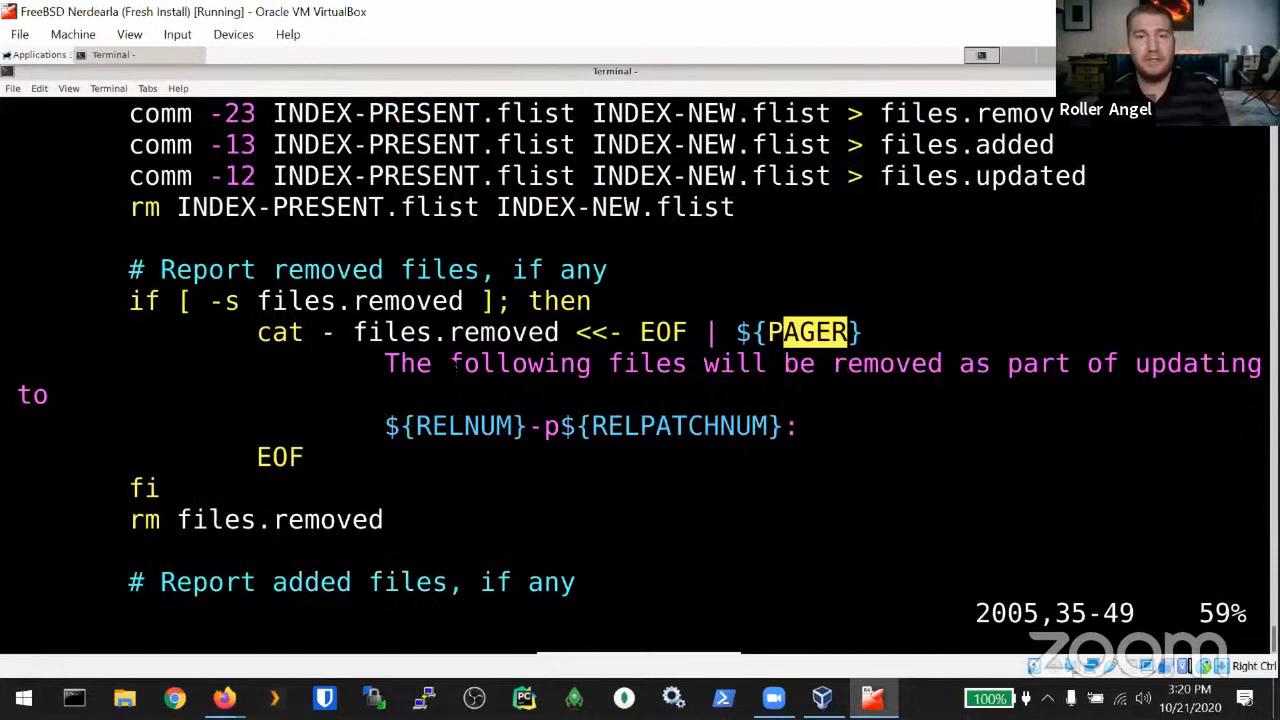
key(n)
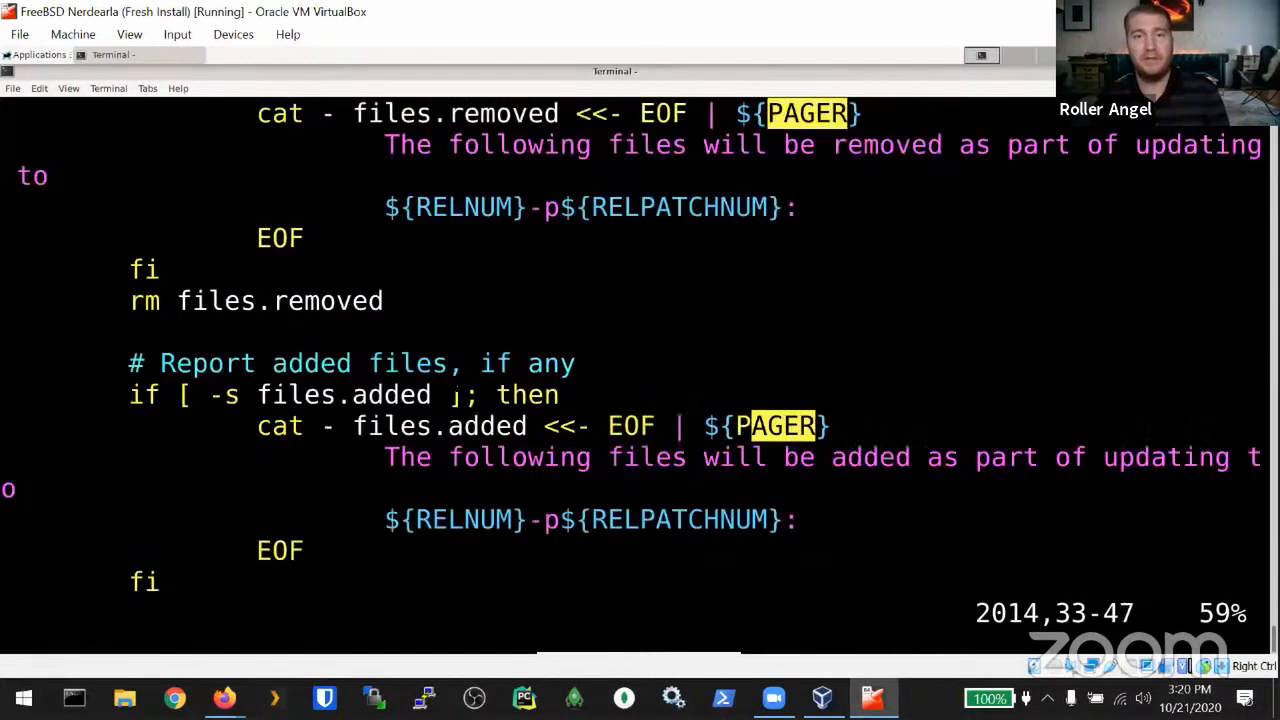
text(n)
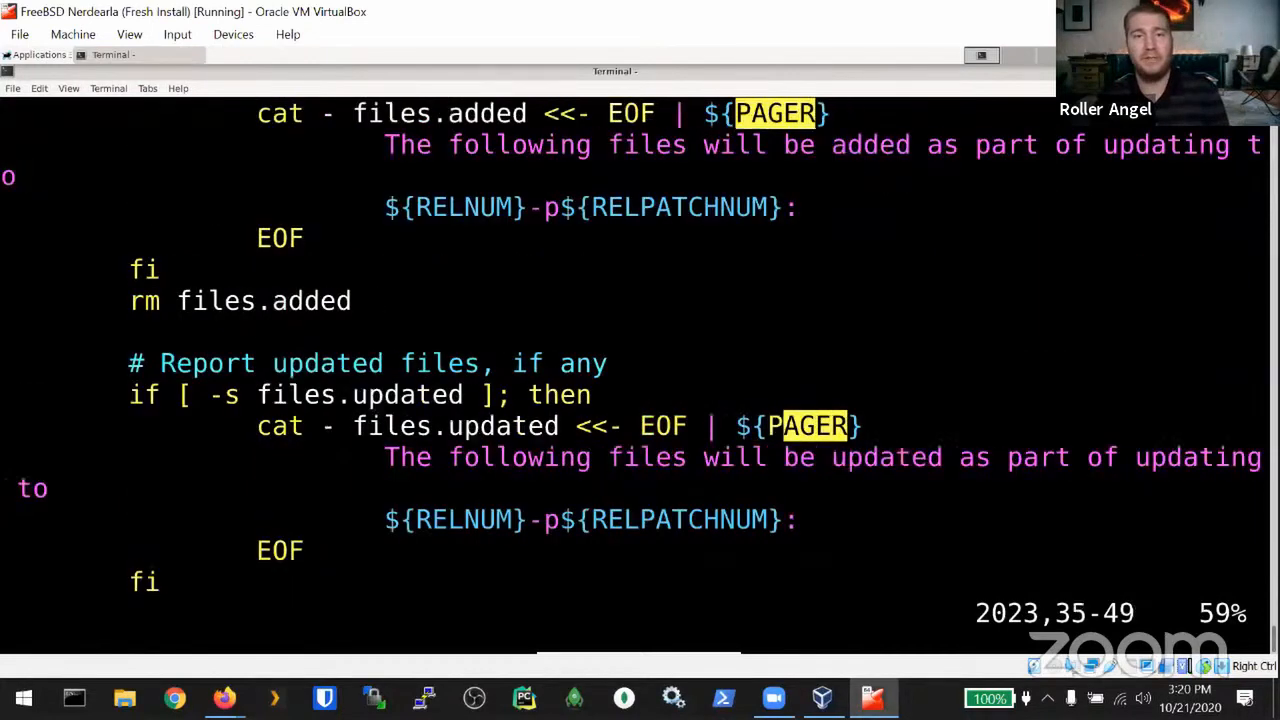
text(/PAGER)
key(Return)
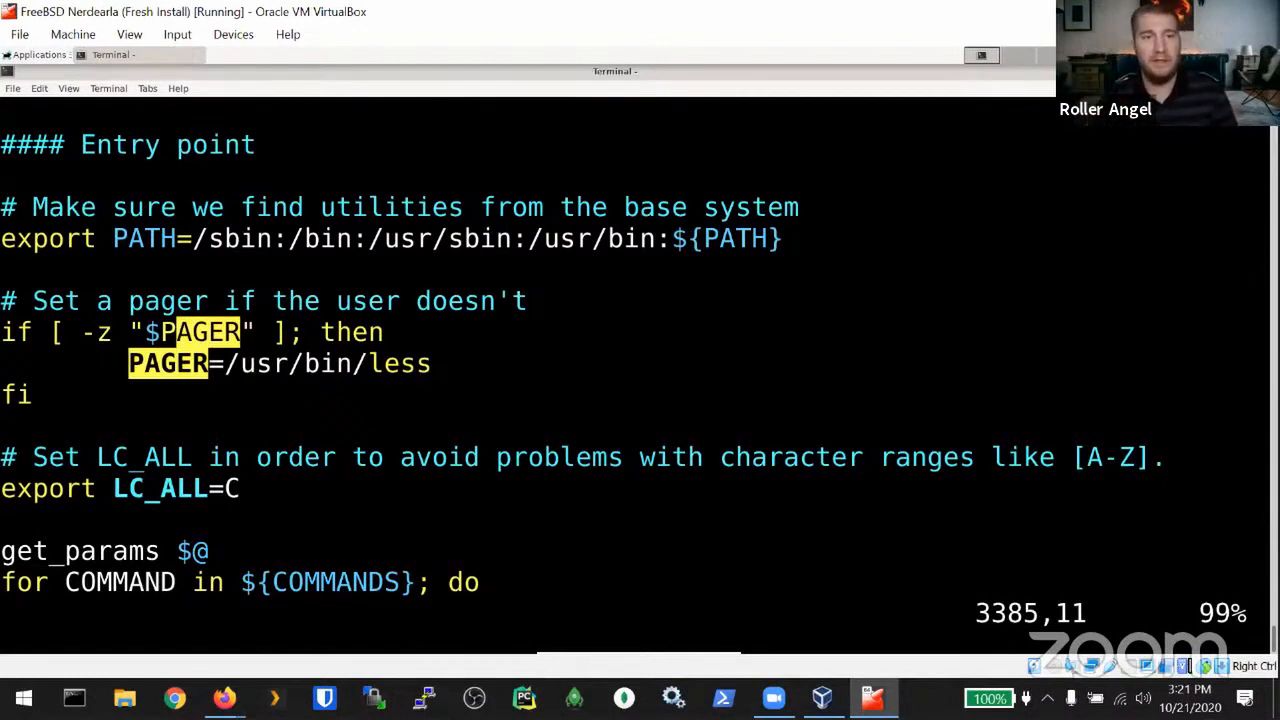
text(:q!)
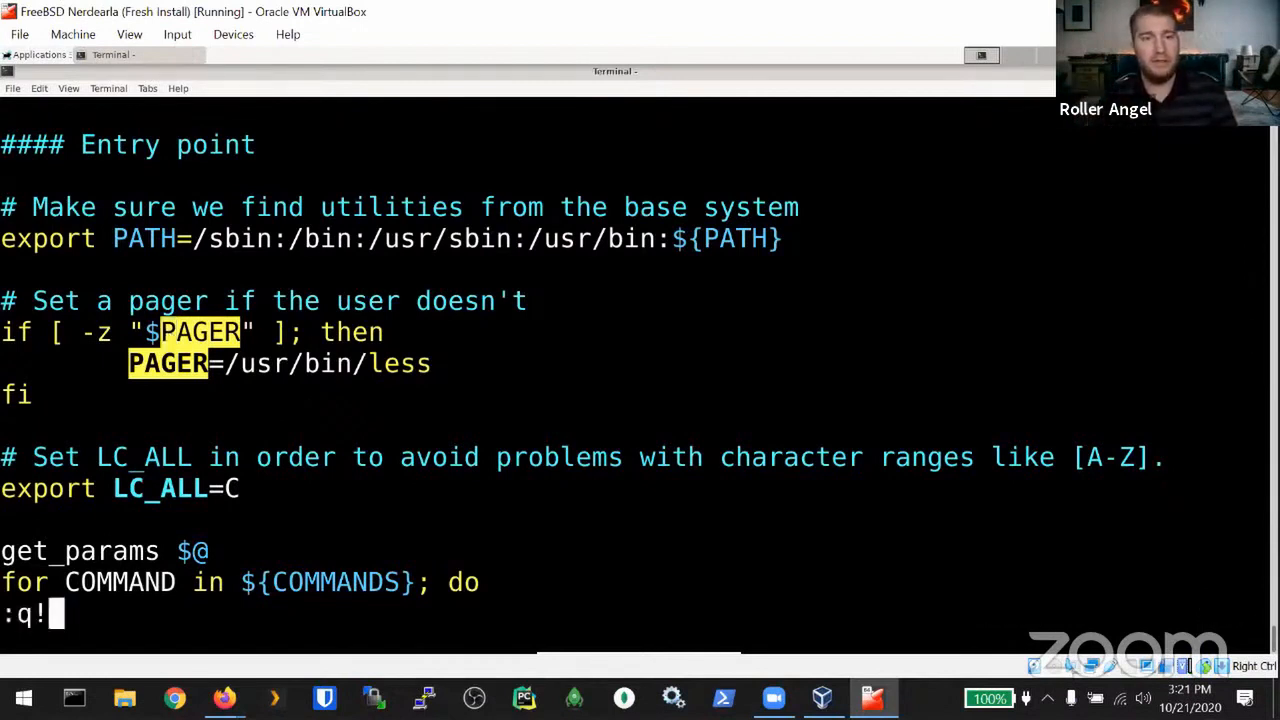
key(Return)
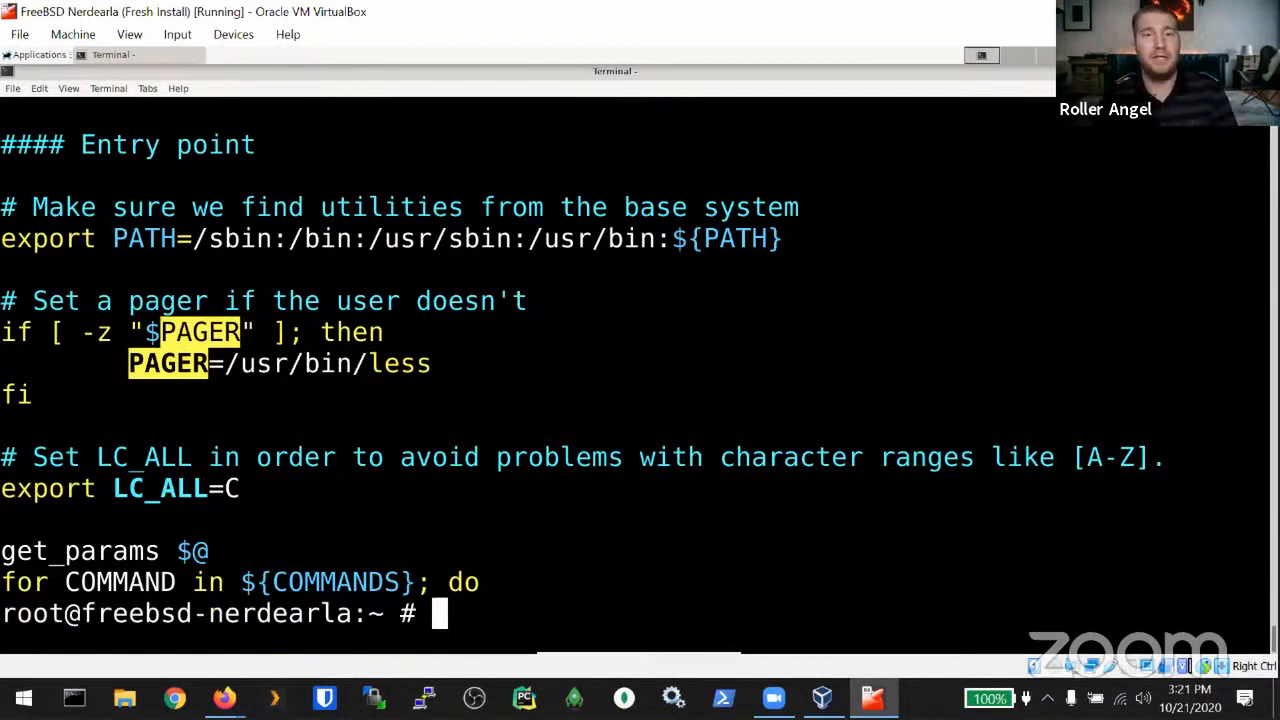
Step: Run 'env PAGER=cat freebsd-update fetch install' as root and highlight the command
text(env )
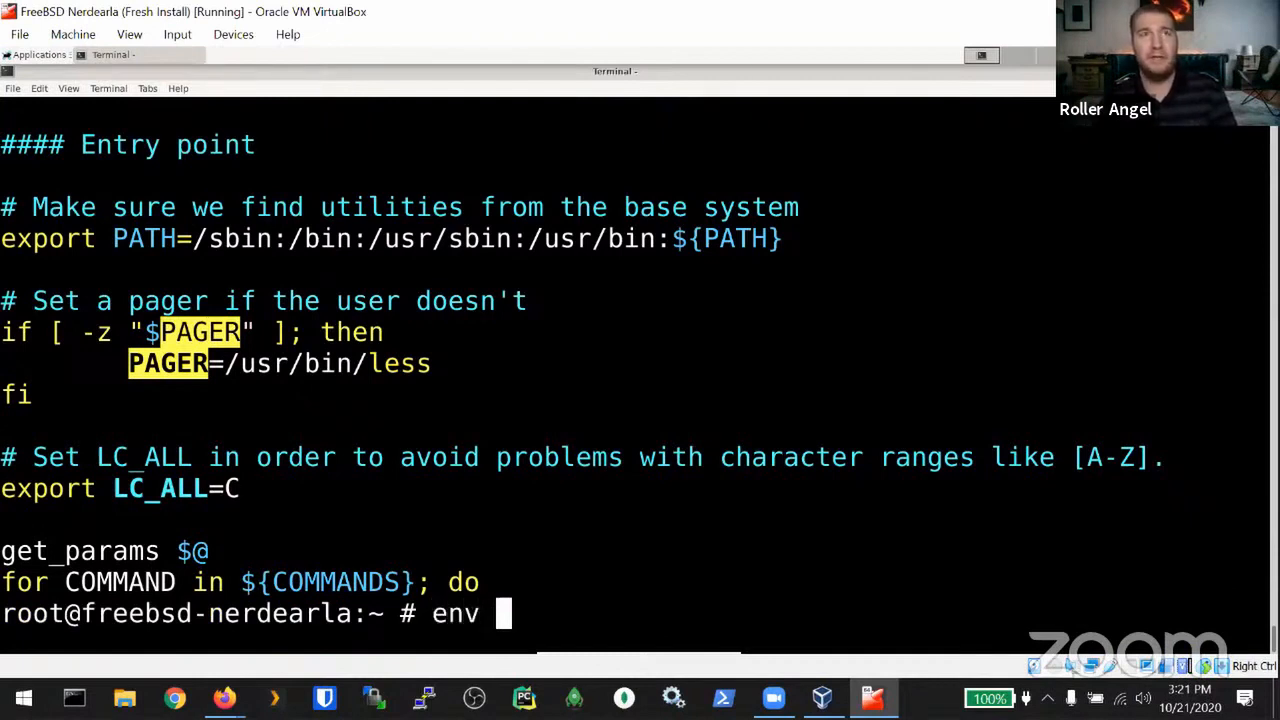
text(PAGER)
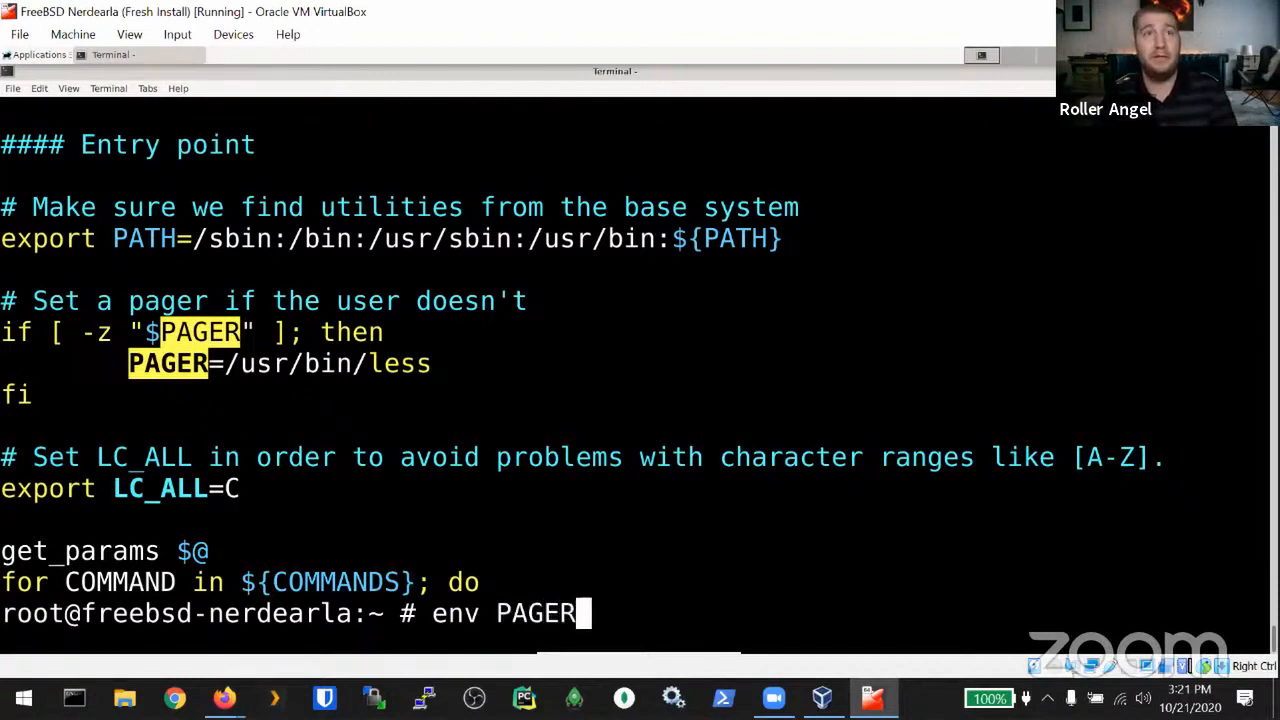
text(=cat)
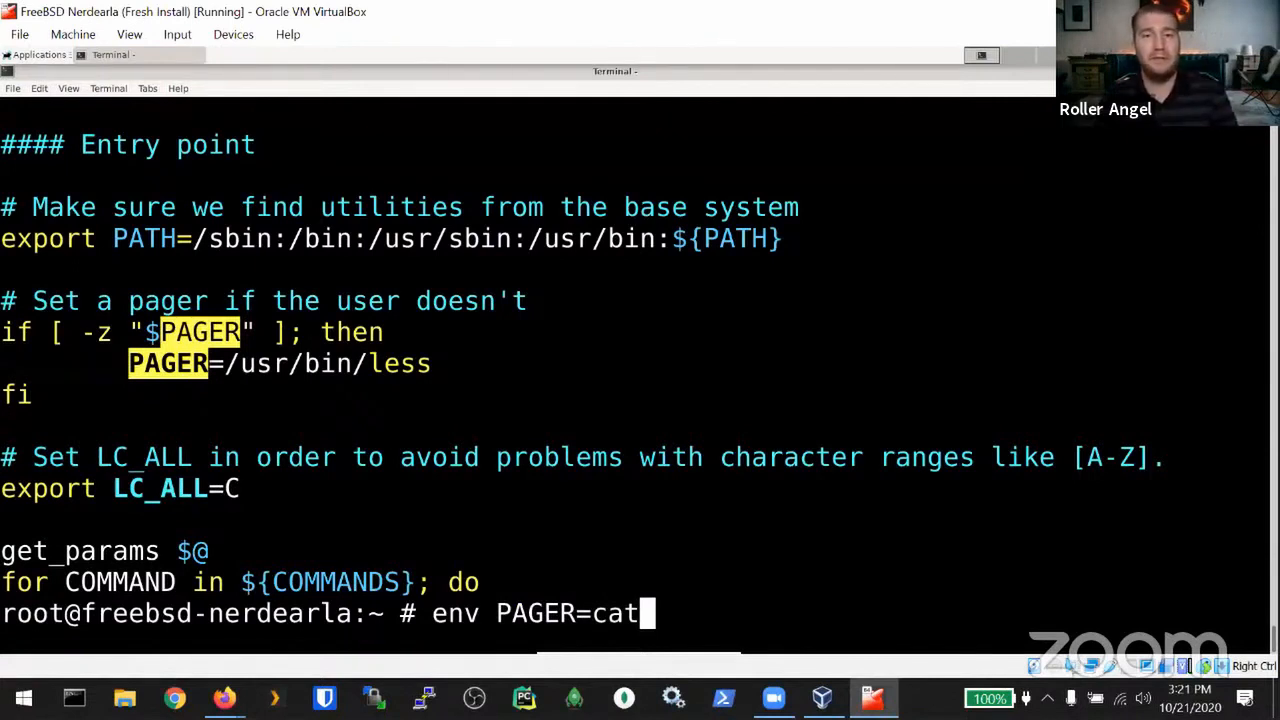
text( freebsd)
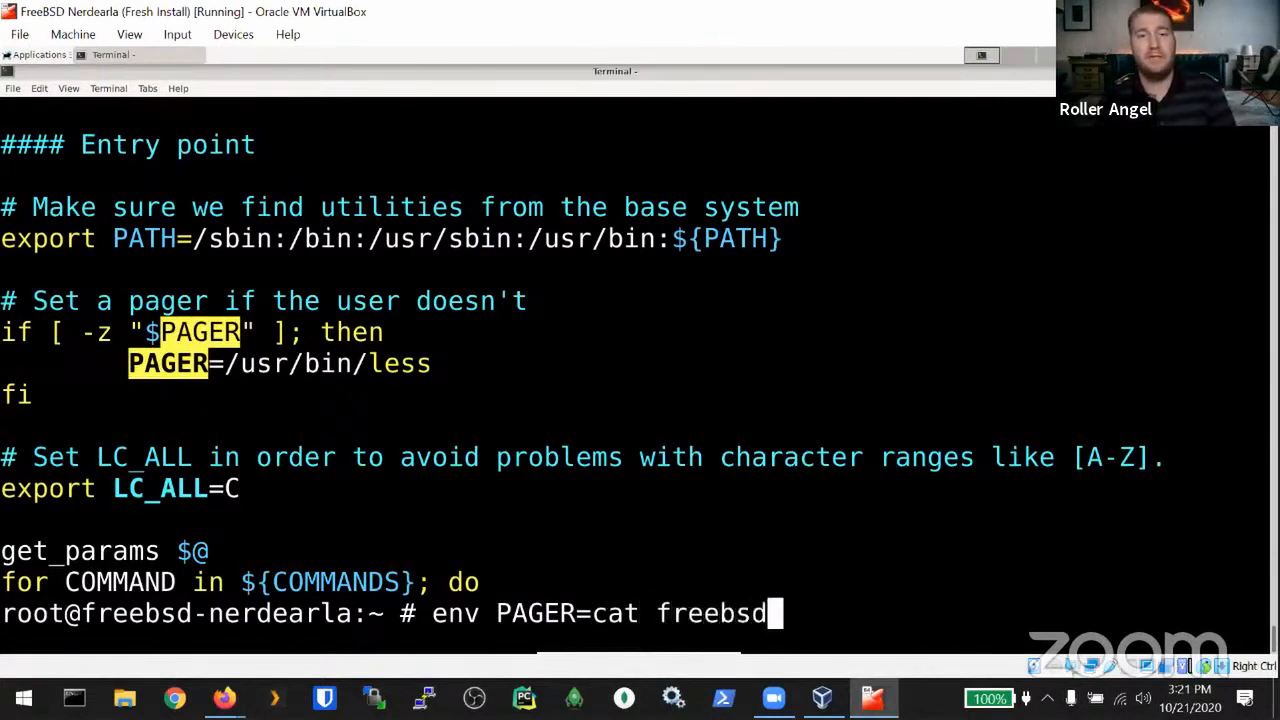
text(-update )
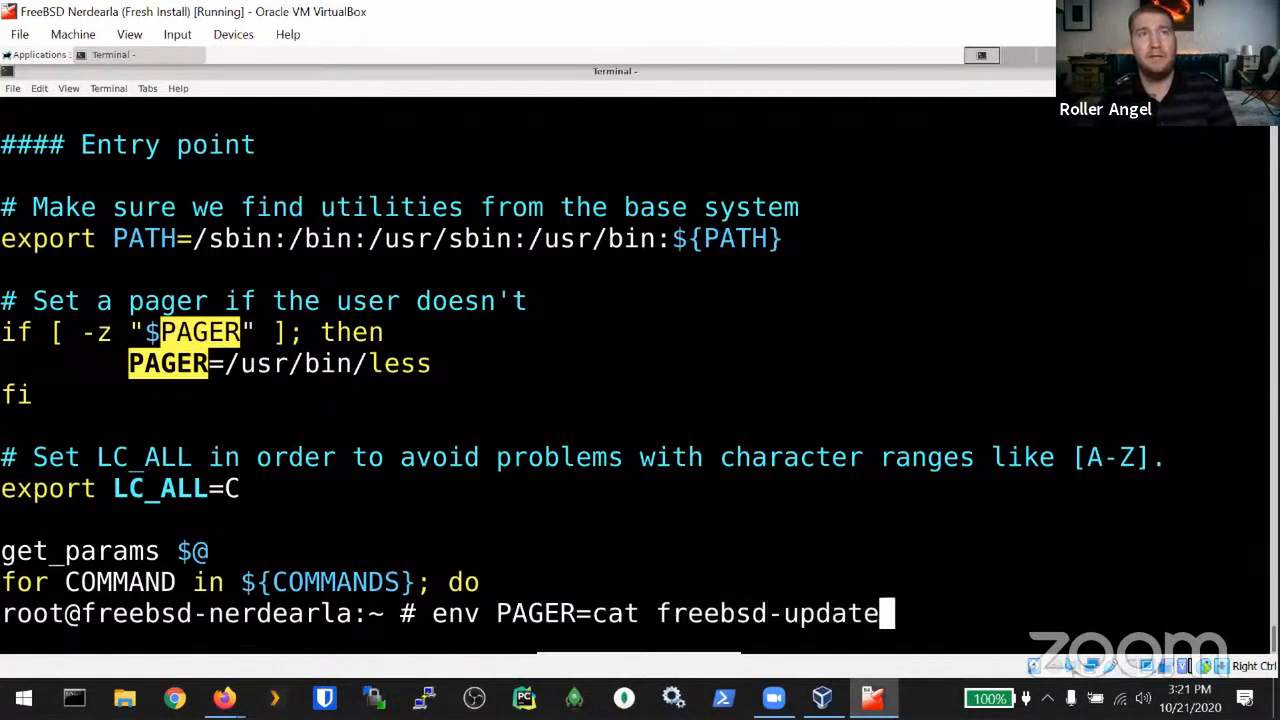
text(fetch install)
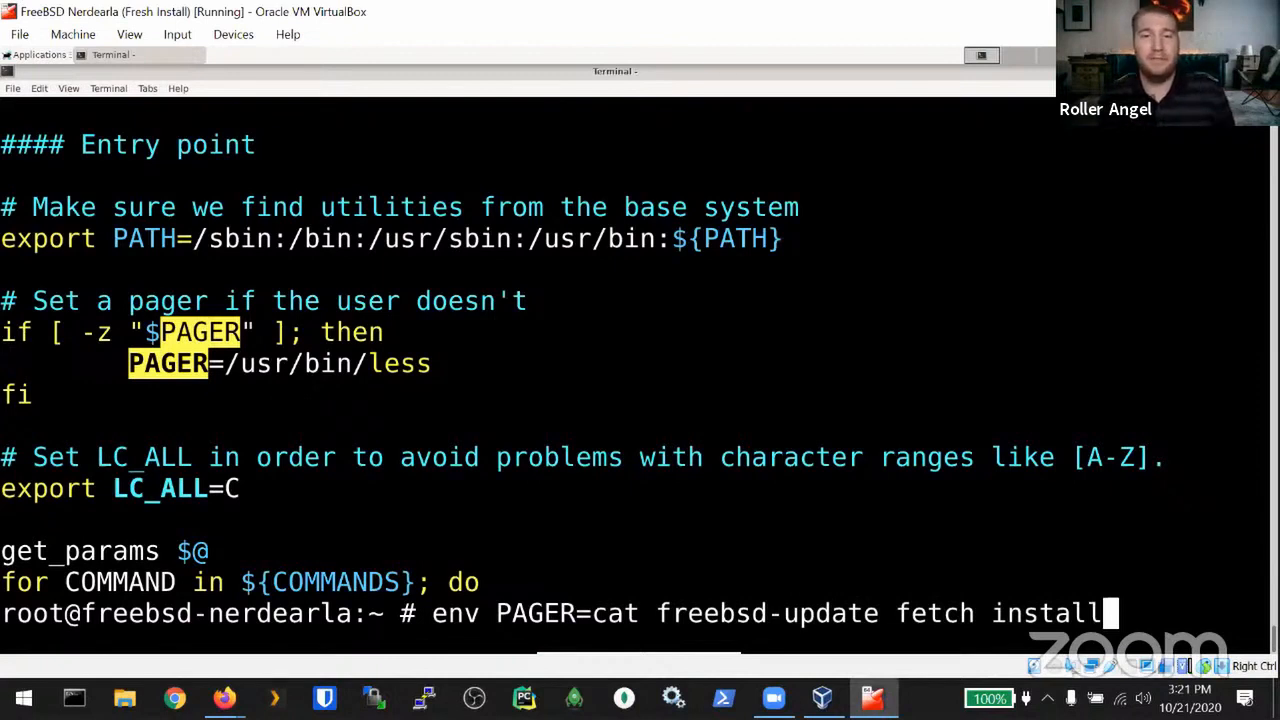
key(Return)
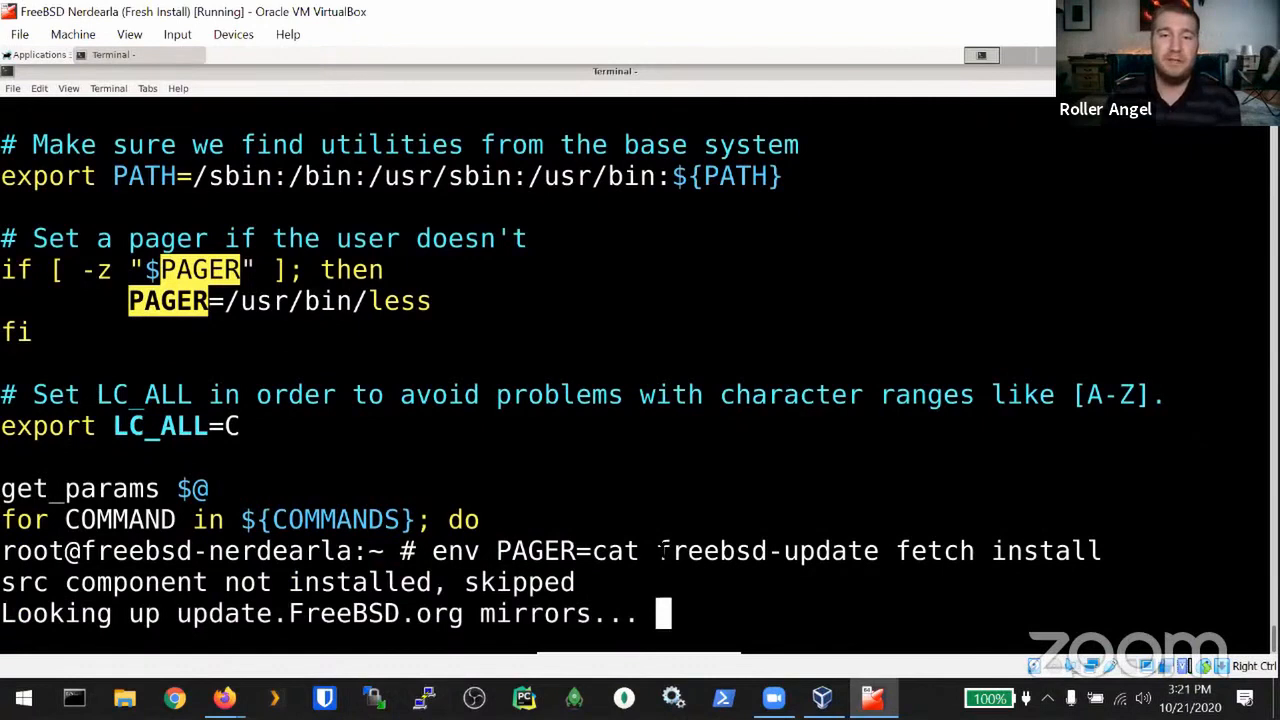
drag(658, 550, 1103, 550)
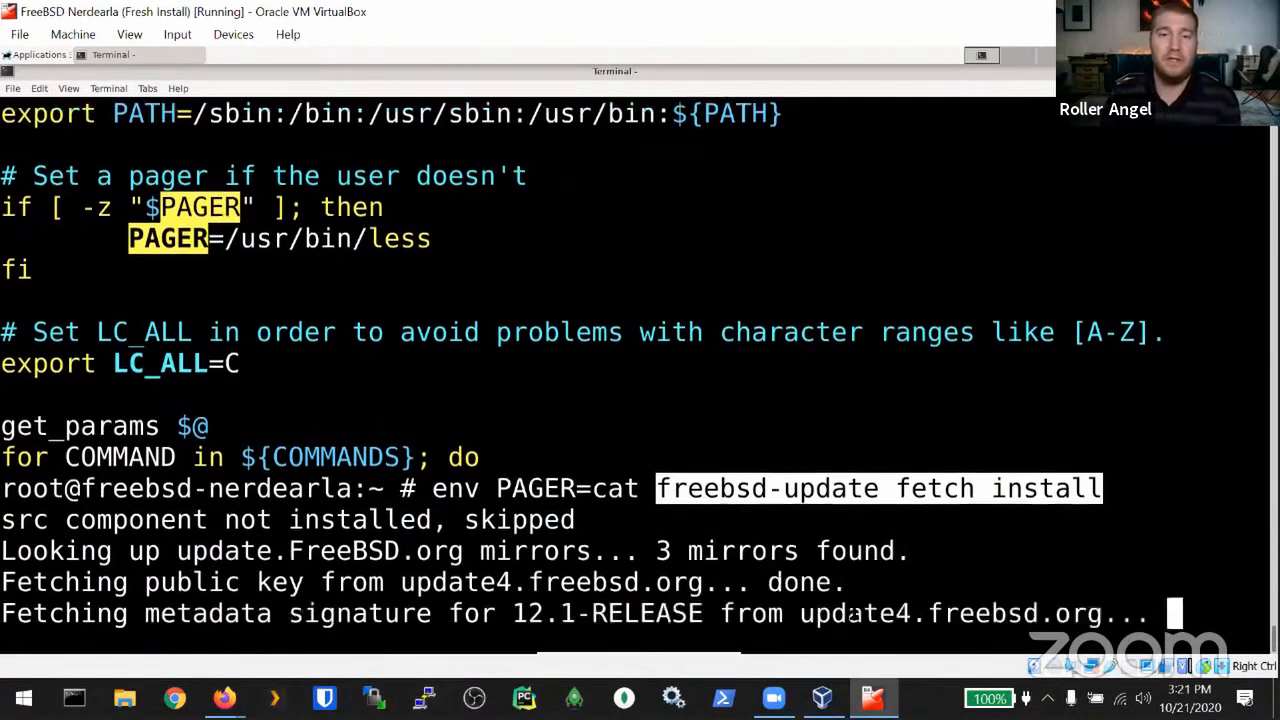
Step: Wait for the 530 patches to download and install, closing the Bitwarden window meanwhile
click(1036, 543)
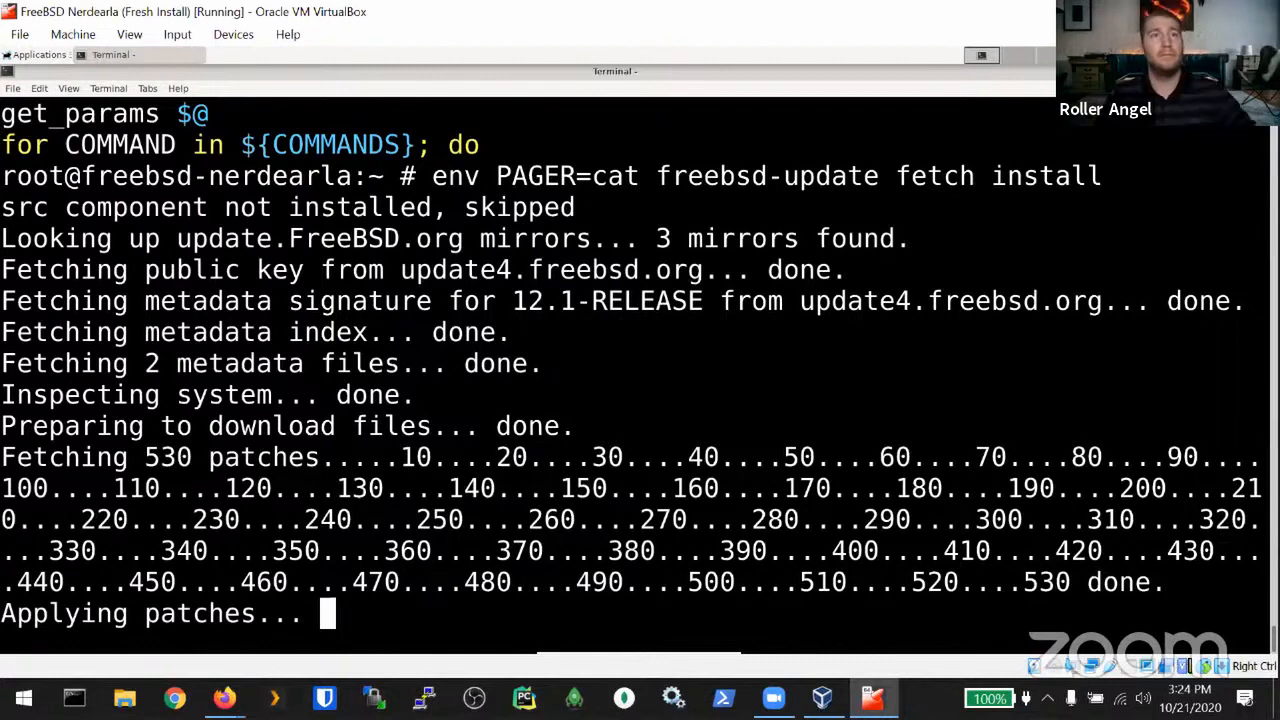
key(alt+Tab)
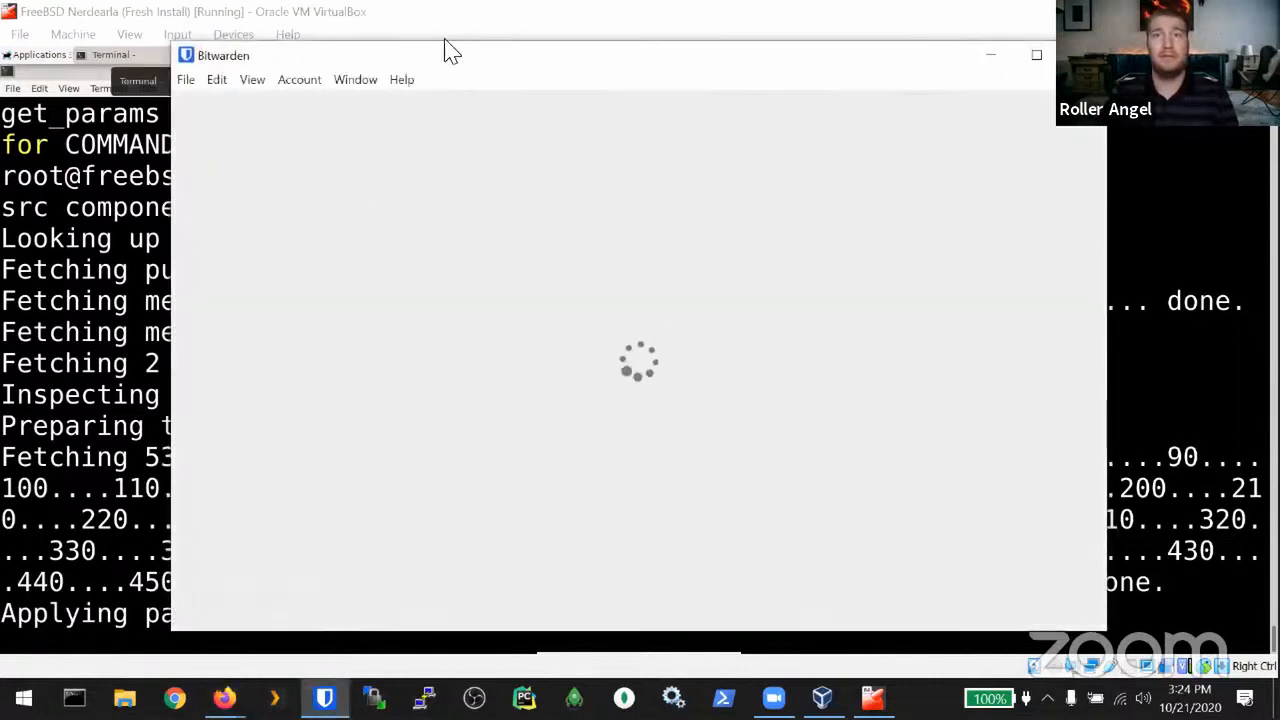
click(1083, 55)
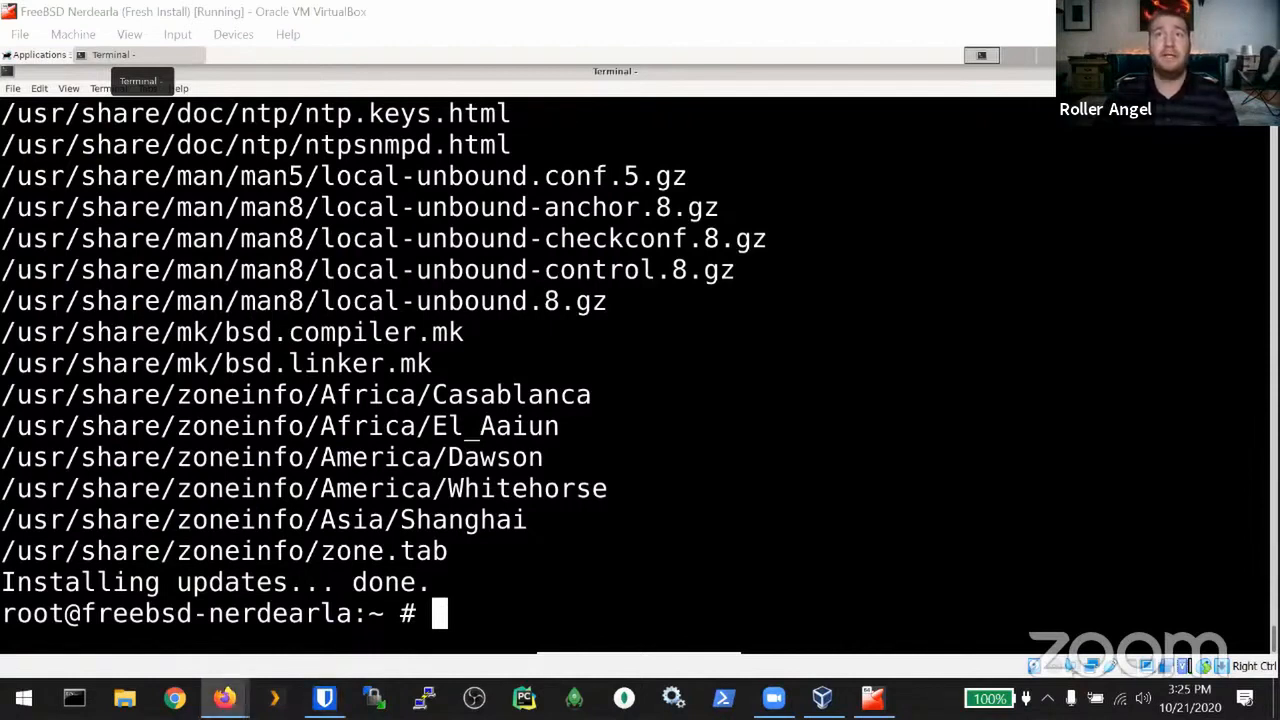
Step: Clear the screen, then run pkg update and pkg upgrade -y as root
click(420, 290)
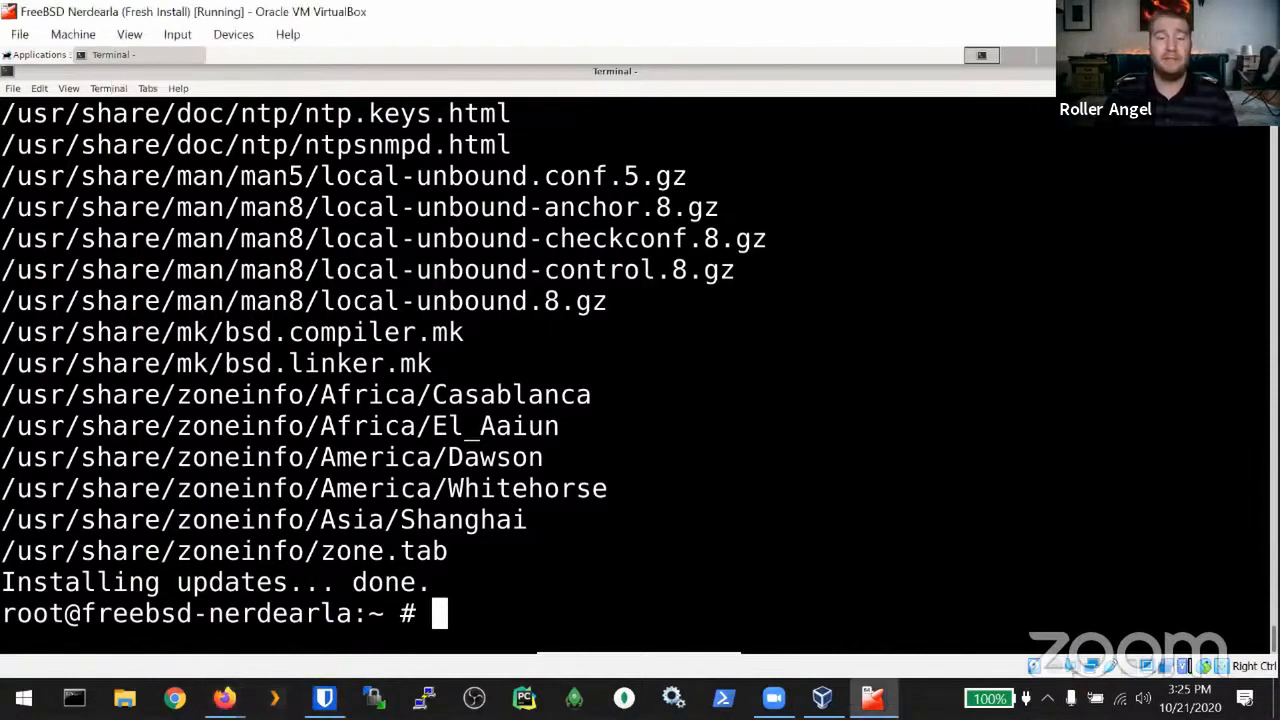
key(ctrl+l)
text(p)
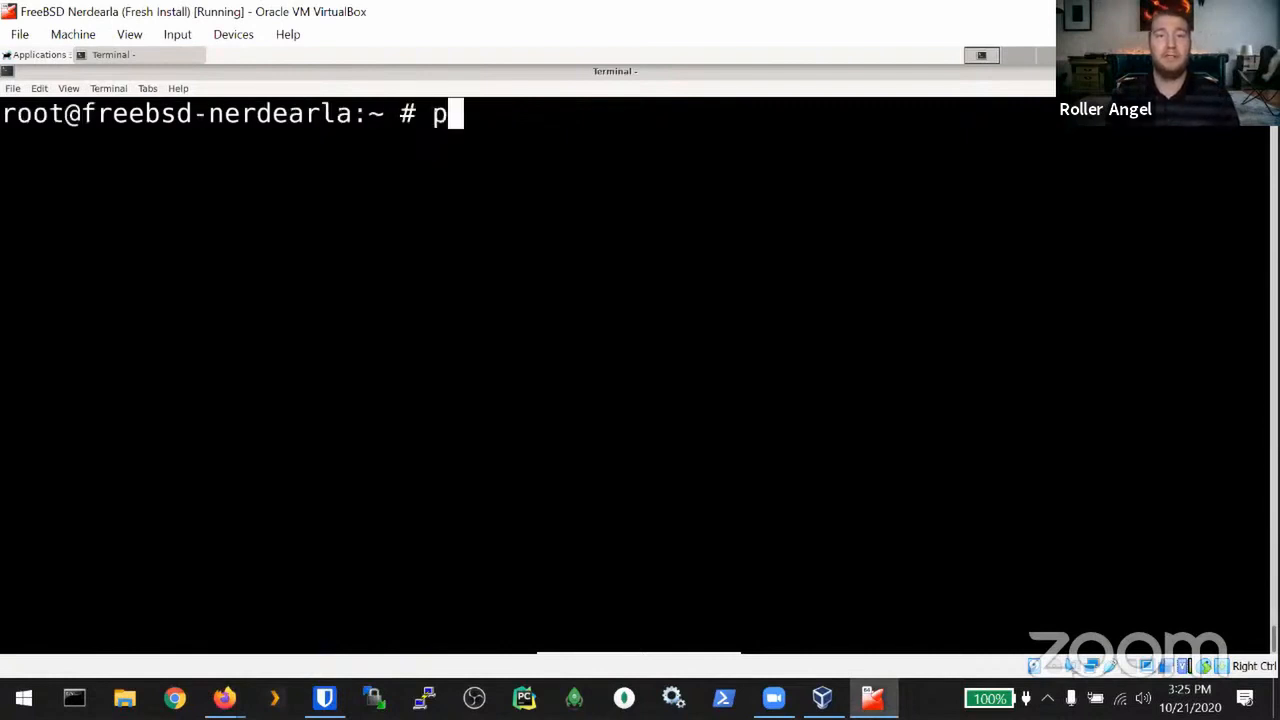
text(kg update)
key(Return)
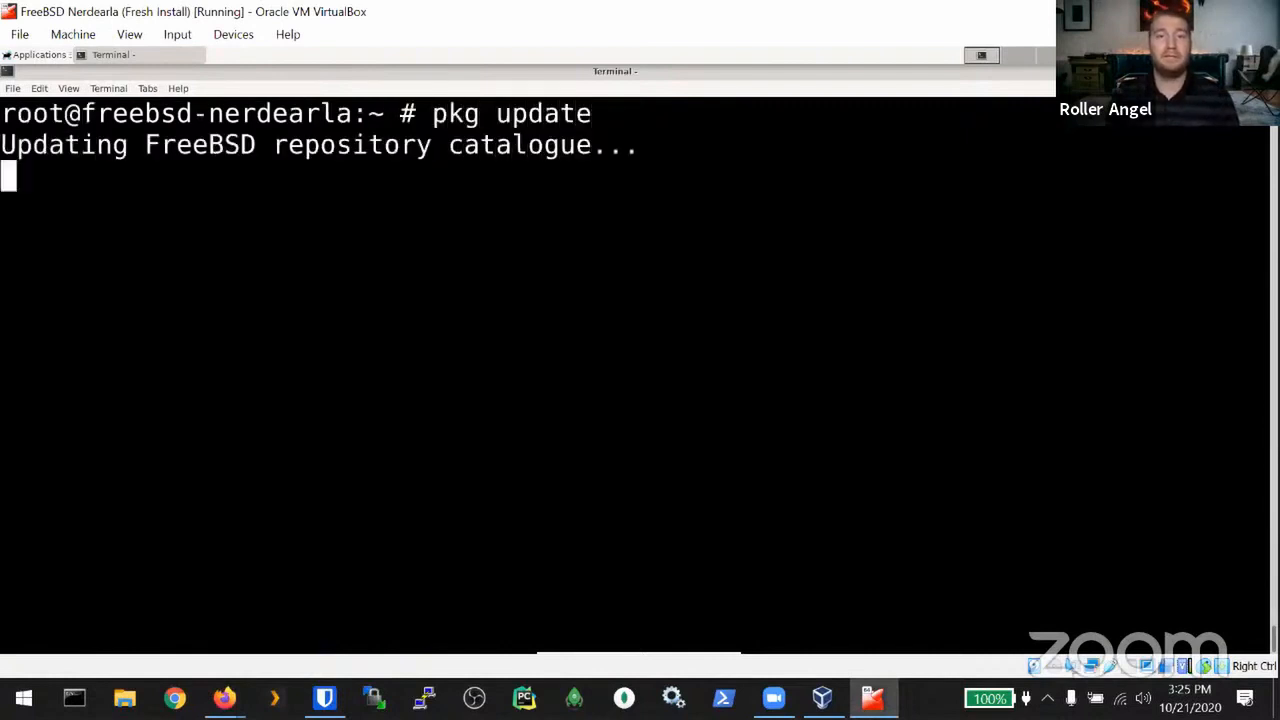
text(p)
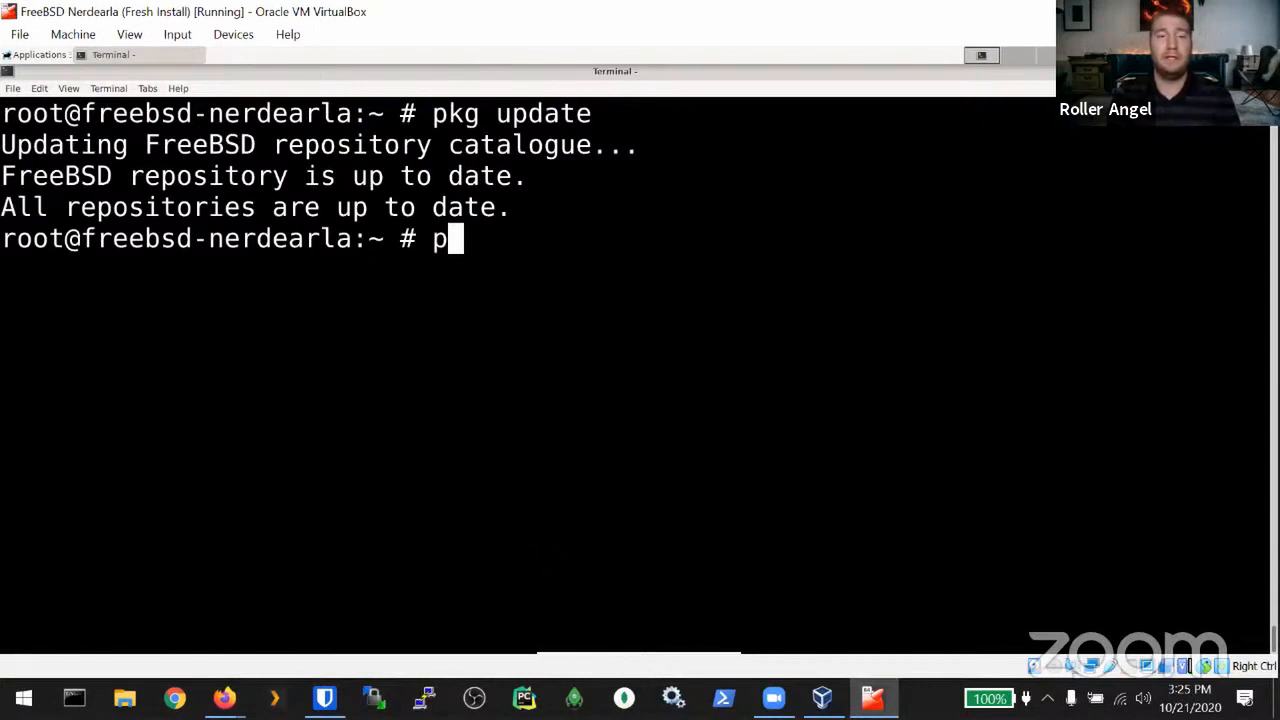
text(kg up)
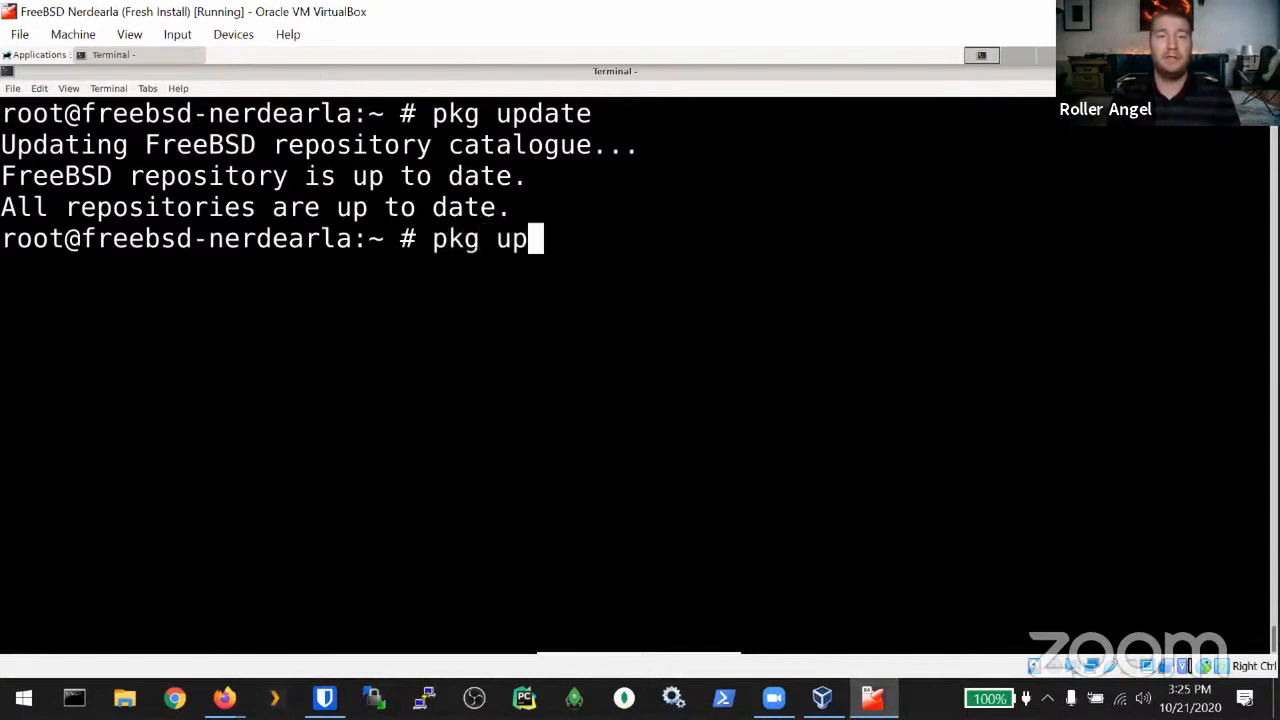
text(grade)
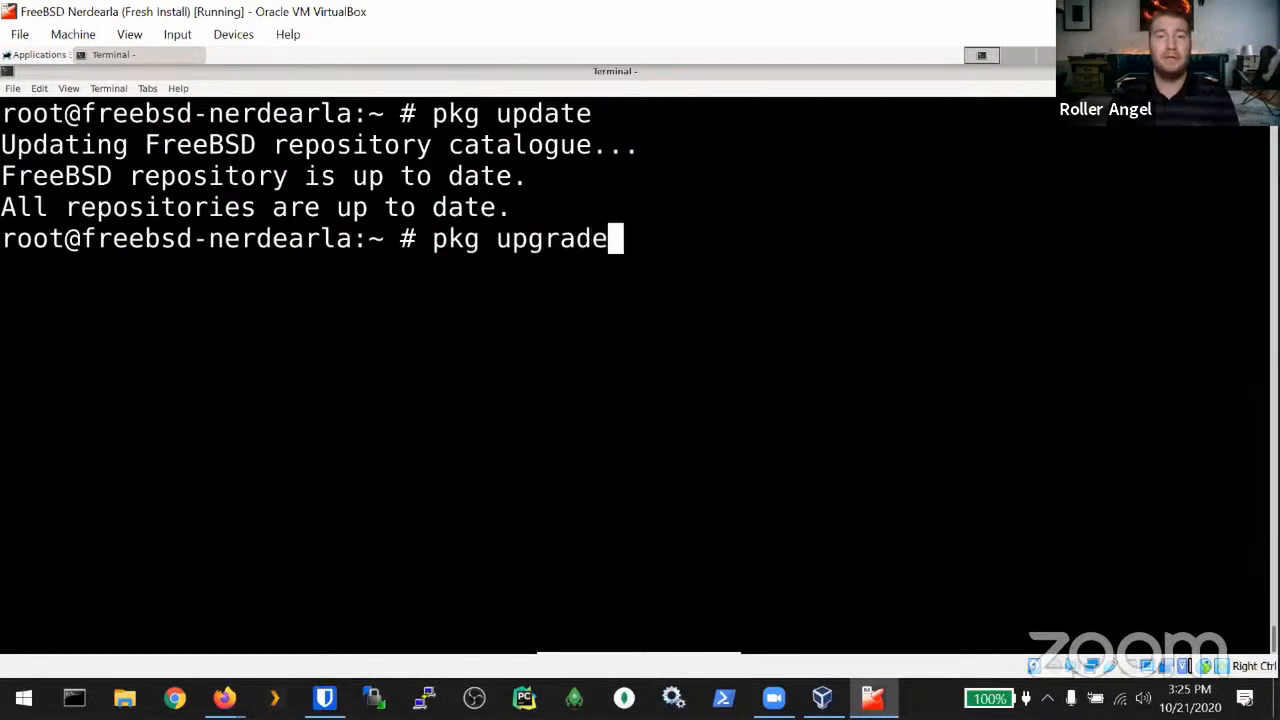
text( -y)
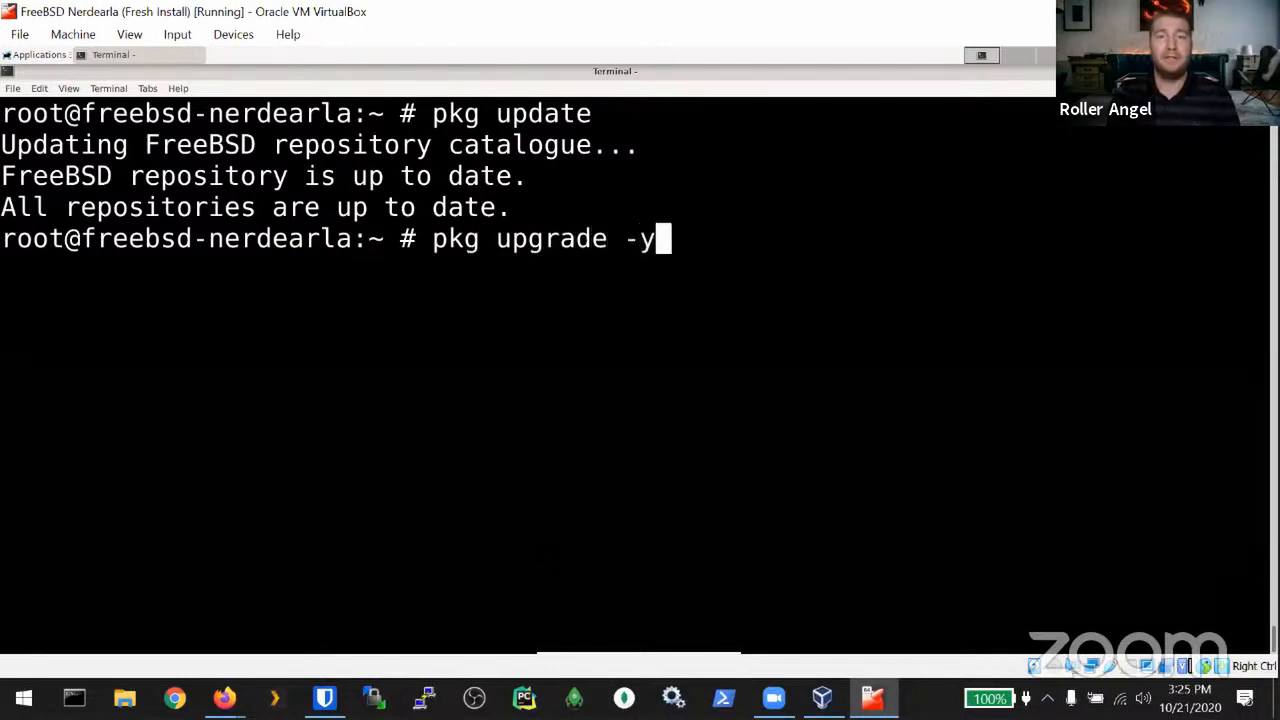
key(Return)
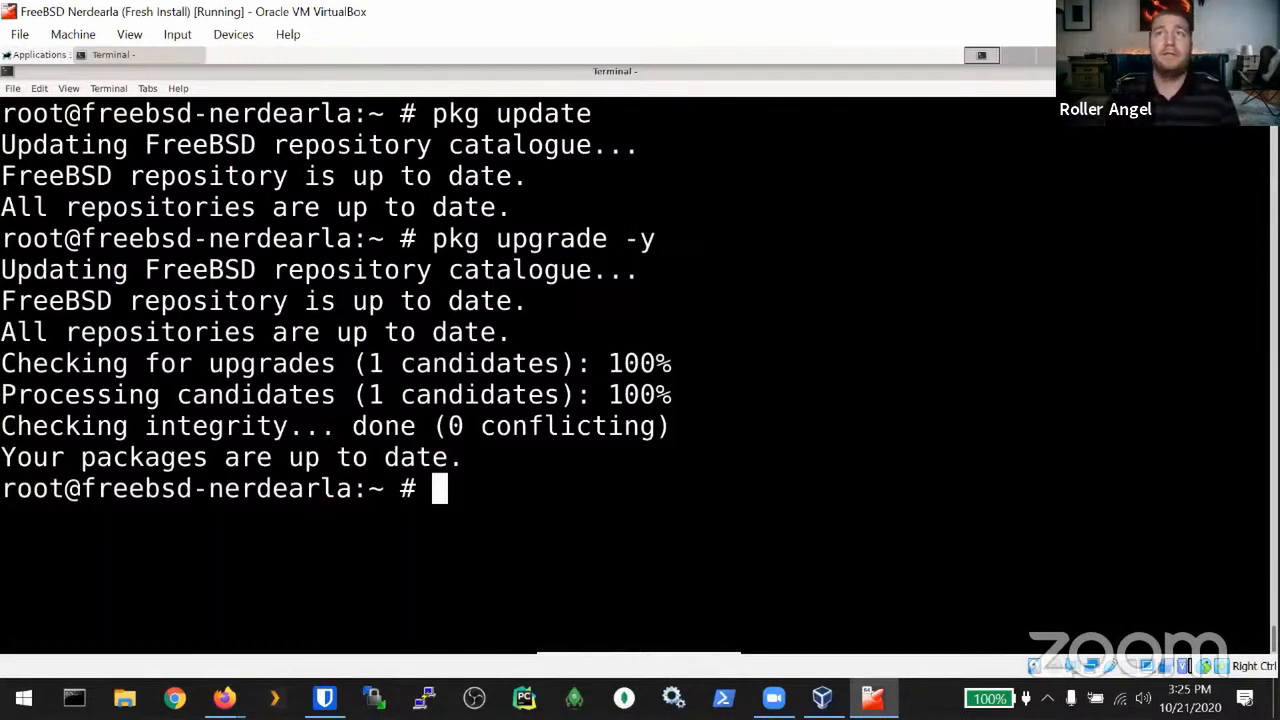
Step: Log out of the root shell with Ctrl+D and switch the VM to the text console
key(alt+Tab)
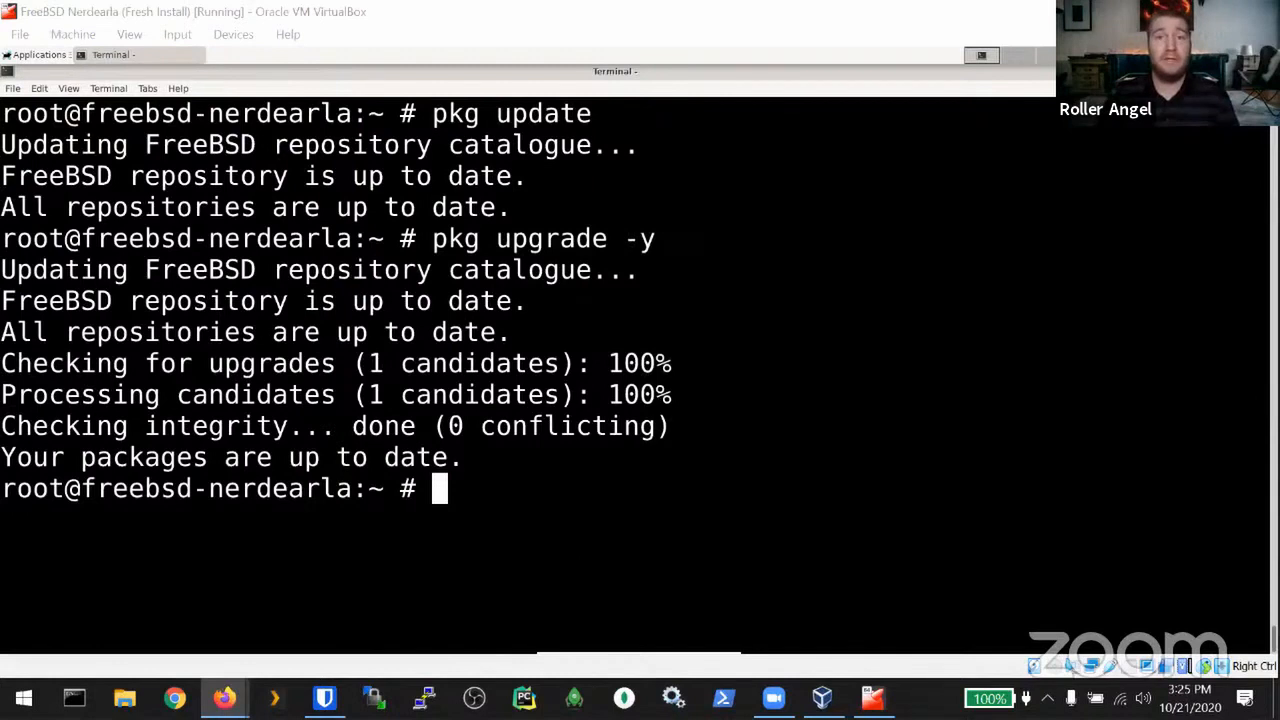
key(alt+Tab)
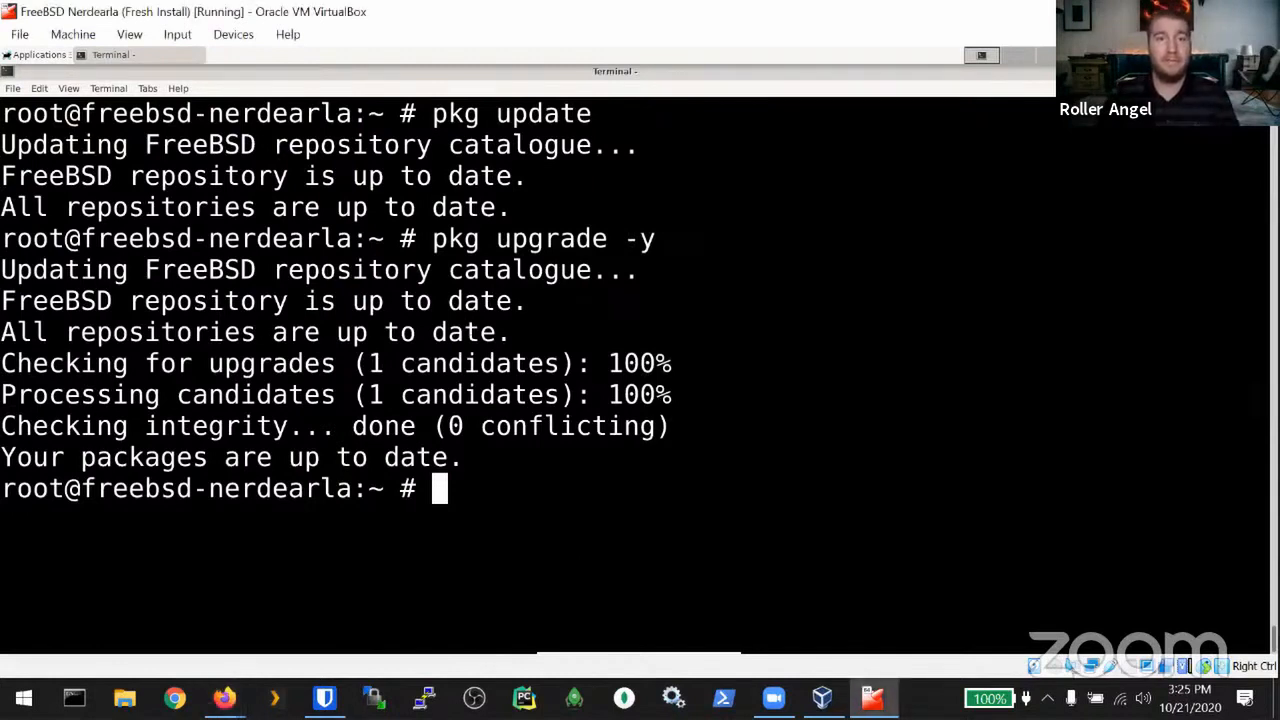
key(ctrl+d)
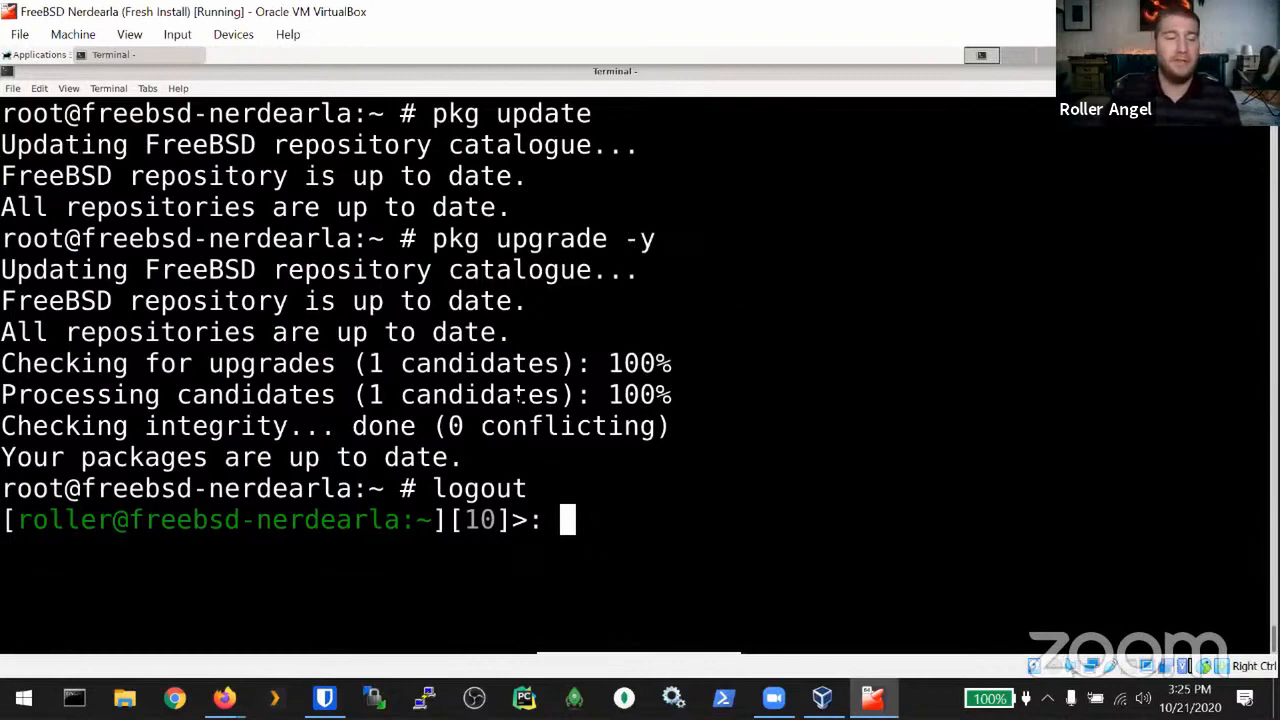
key(ctrl+alt+F1)
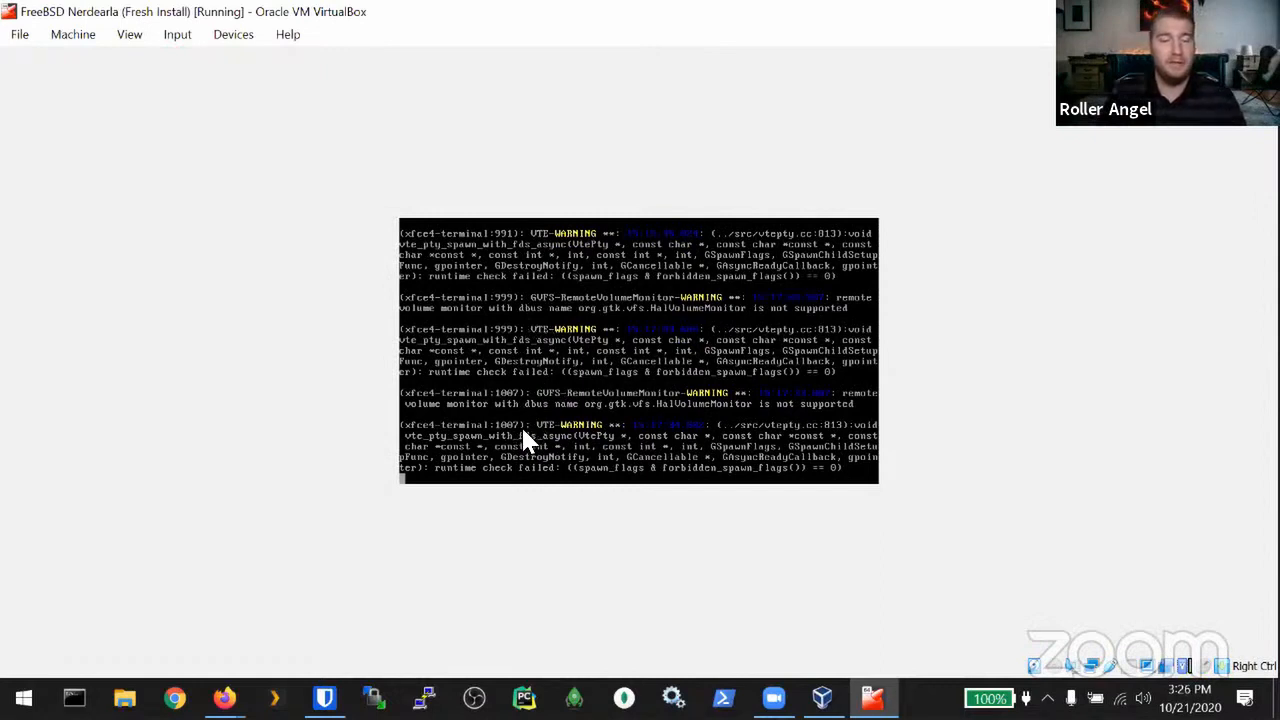
Step: Cycle through text consoles F2 and F3, return to the graphical session with F9, and open the Machine menu
key(ctrl+alt+F2)
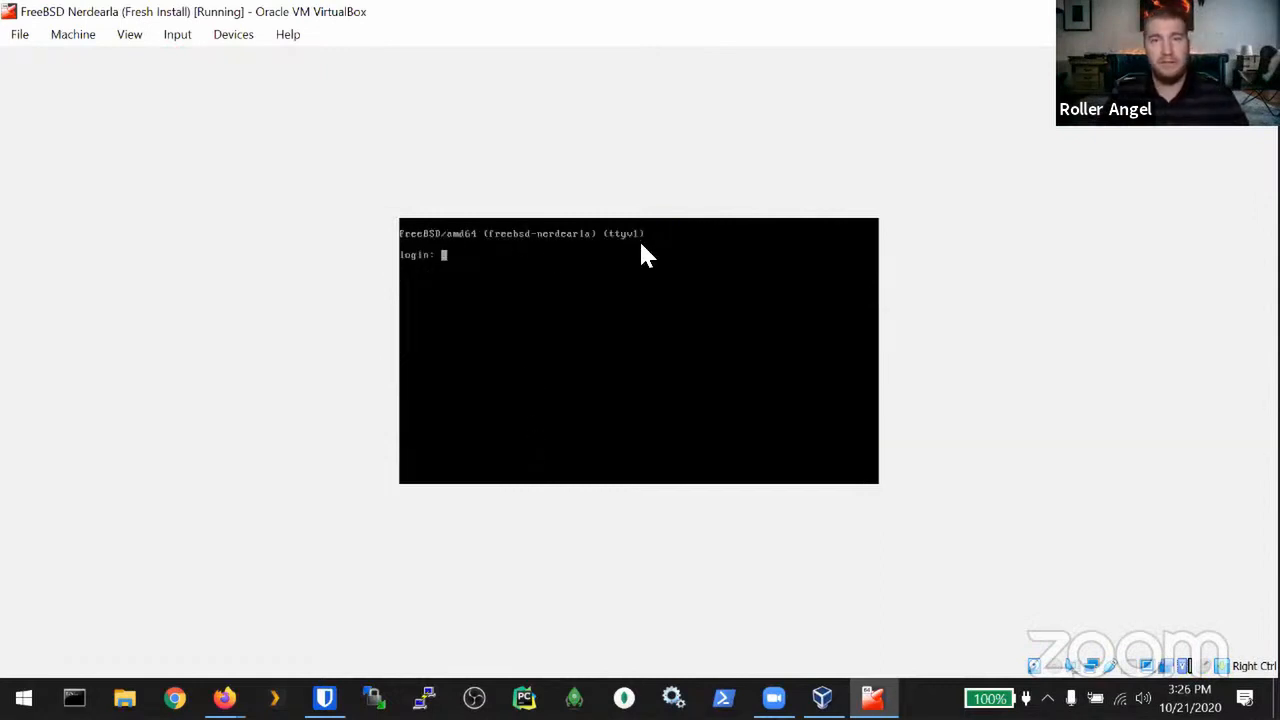
key(ctrl+alt+F3)
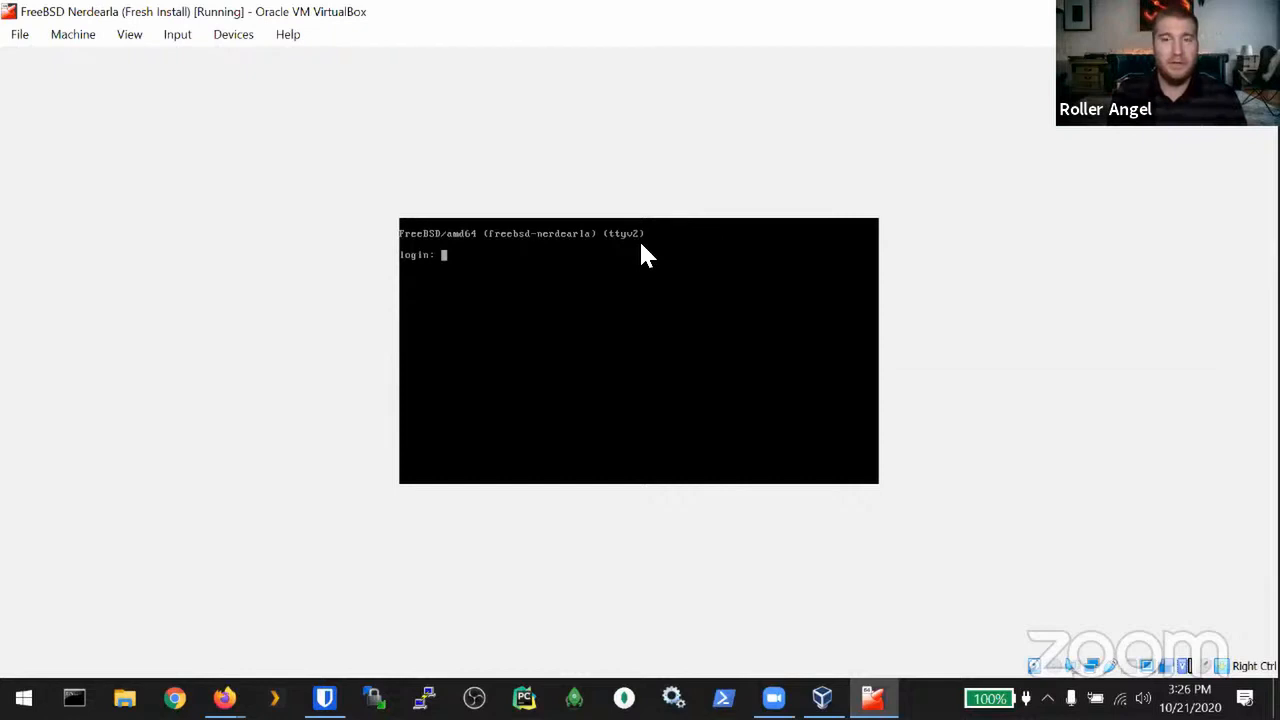
key(ctrl+alt+F9)
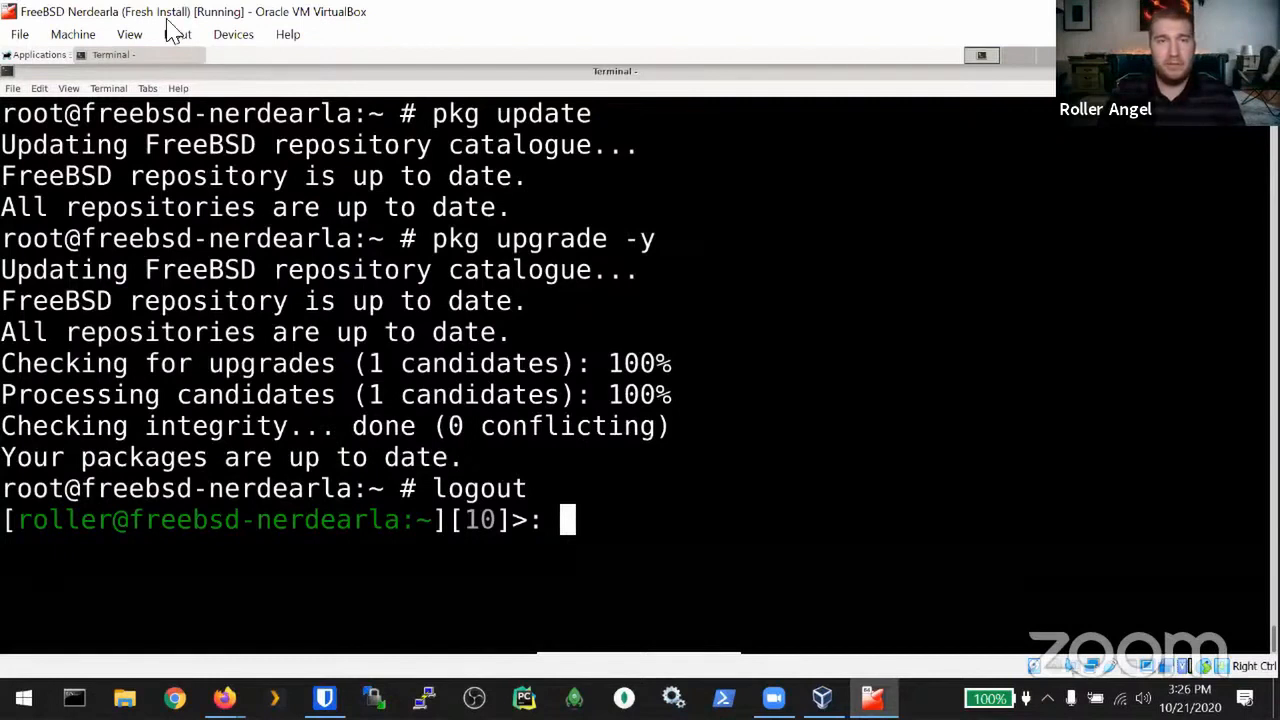
click(73, 34)
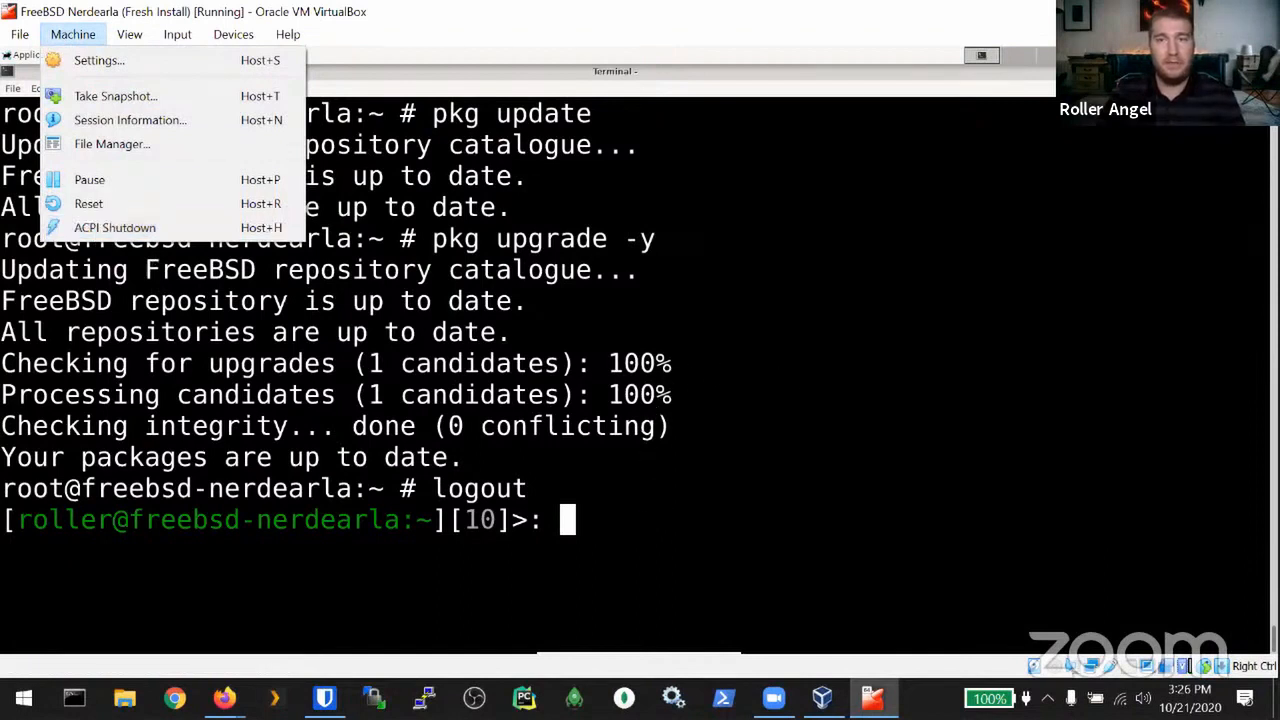
click(1153, 125)
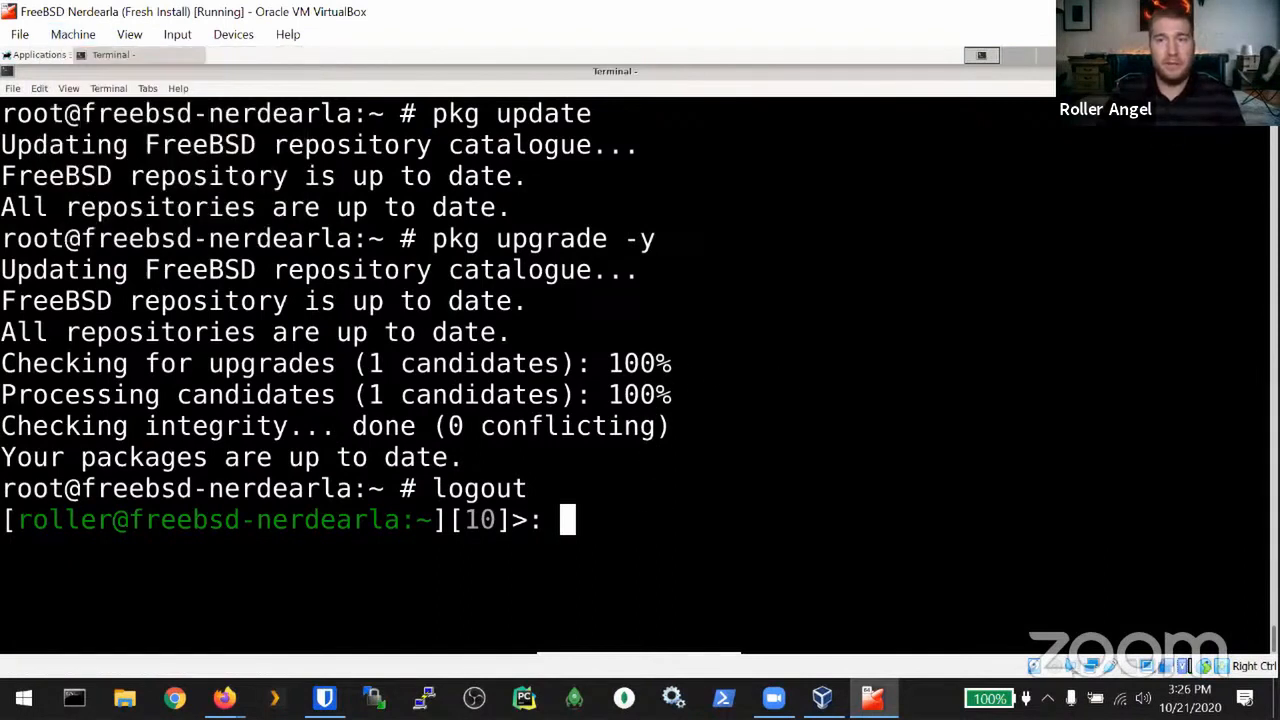
click(1257, 12)
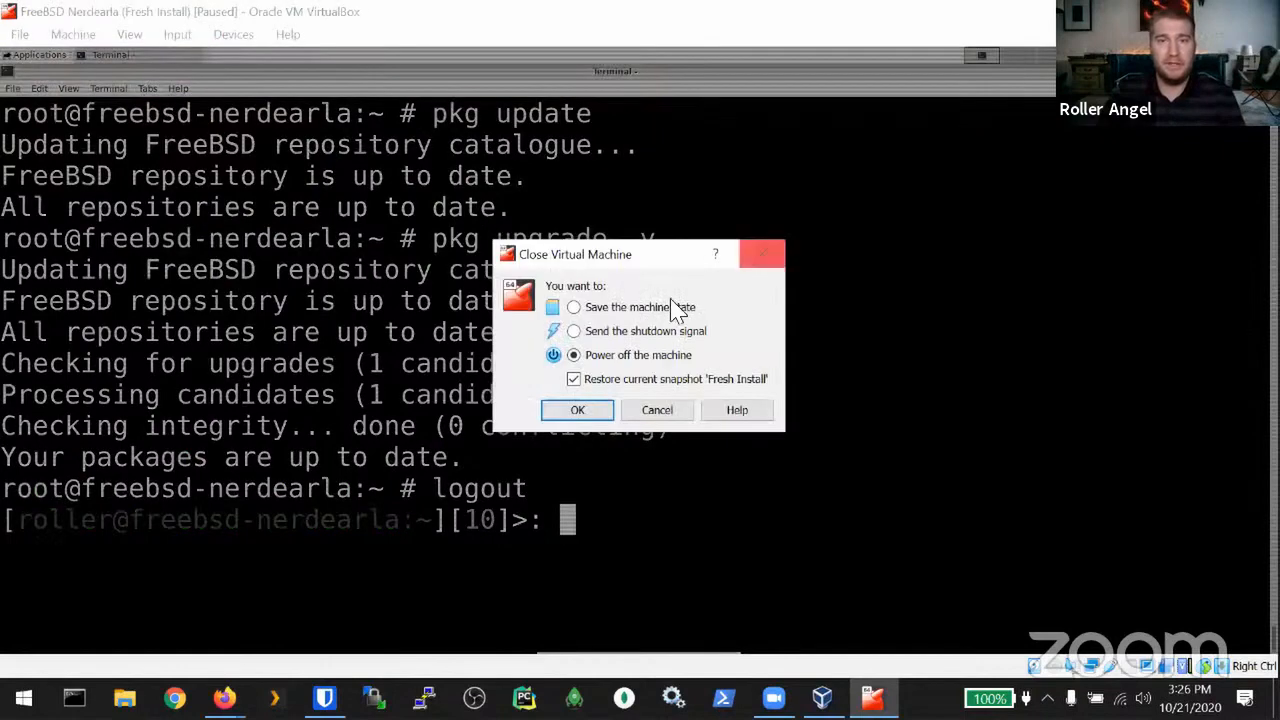
click(575, 380)
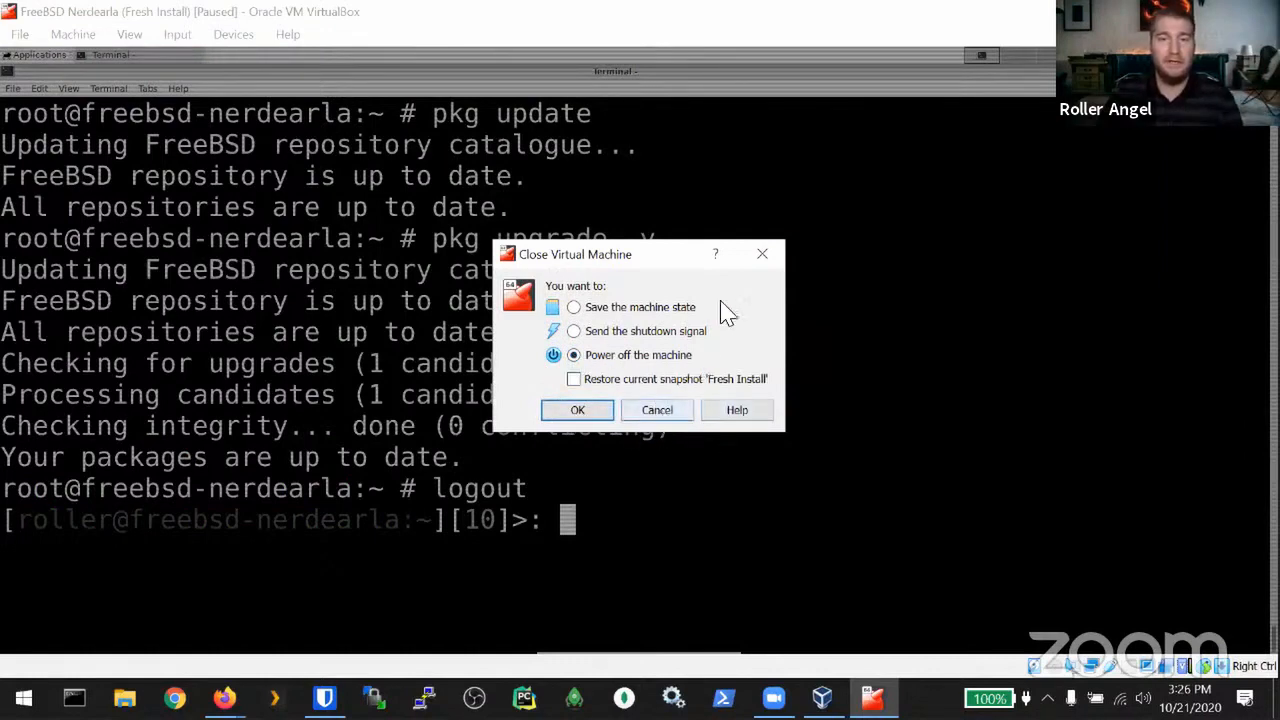
click(659, 413)
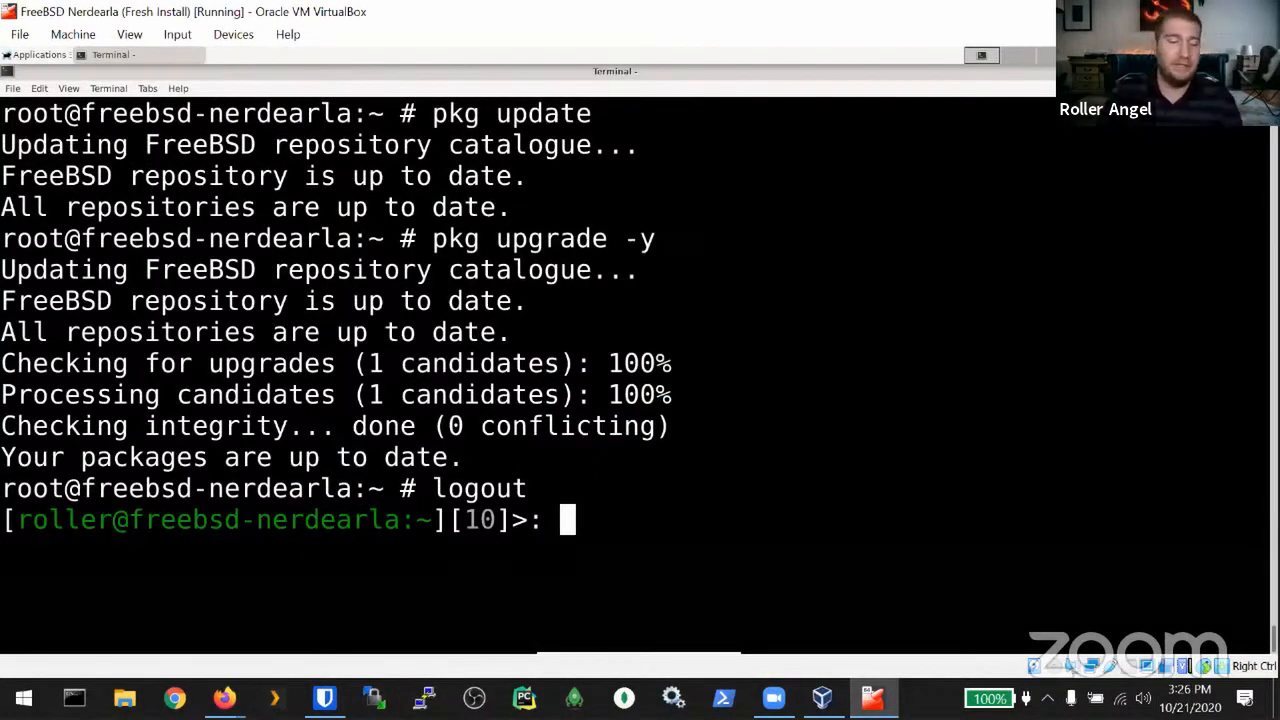
Step: Switch to the console running startx and kill the X session with Ctrl+C
key(ctrl+alt+F1)
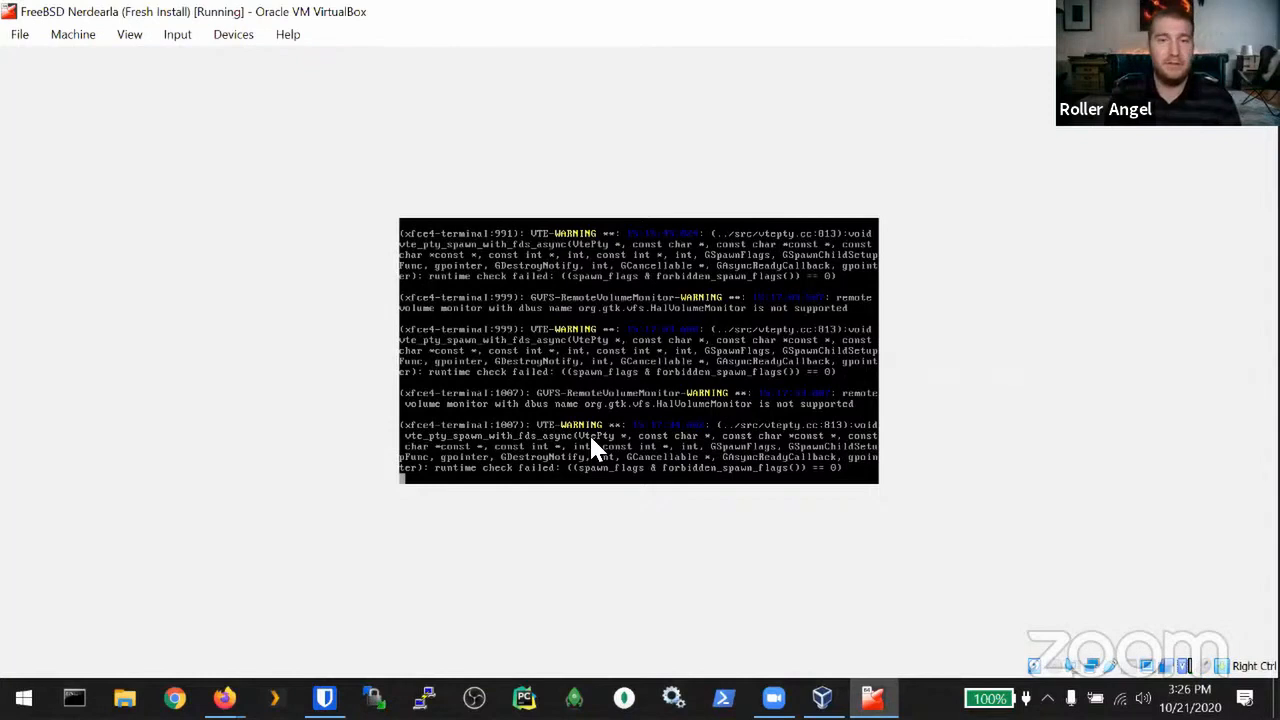
key(ctrl+c)
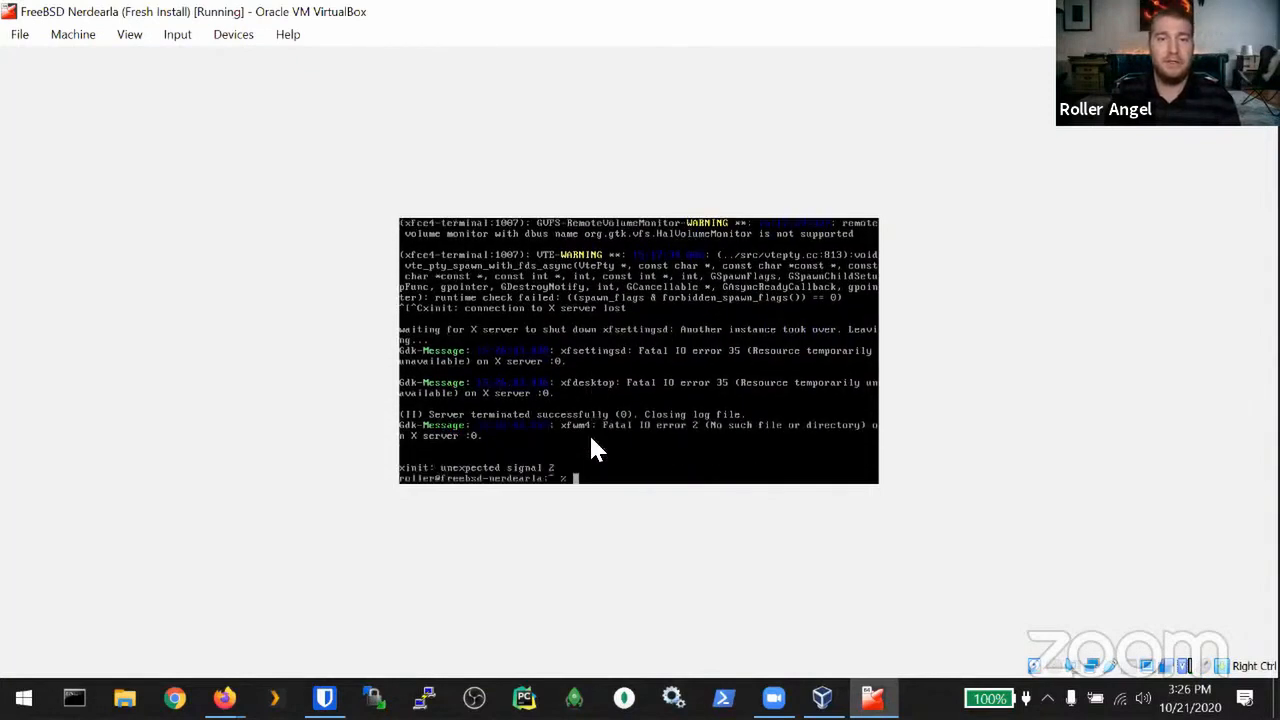
text(startx)
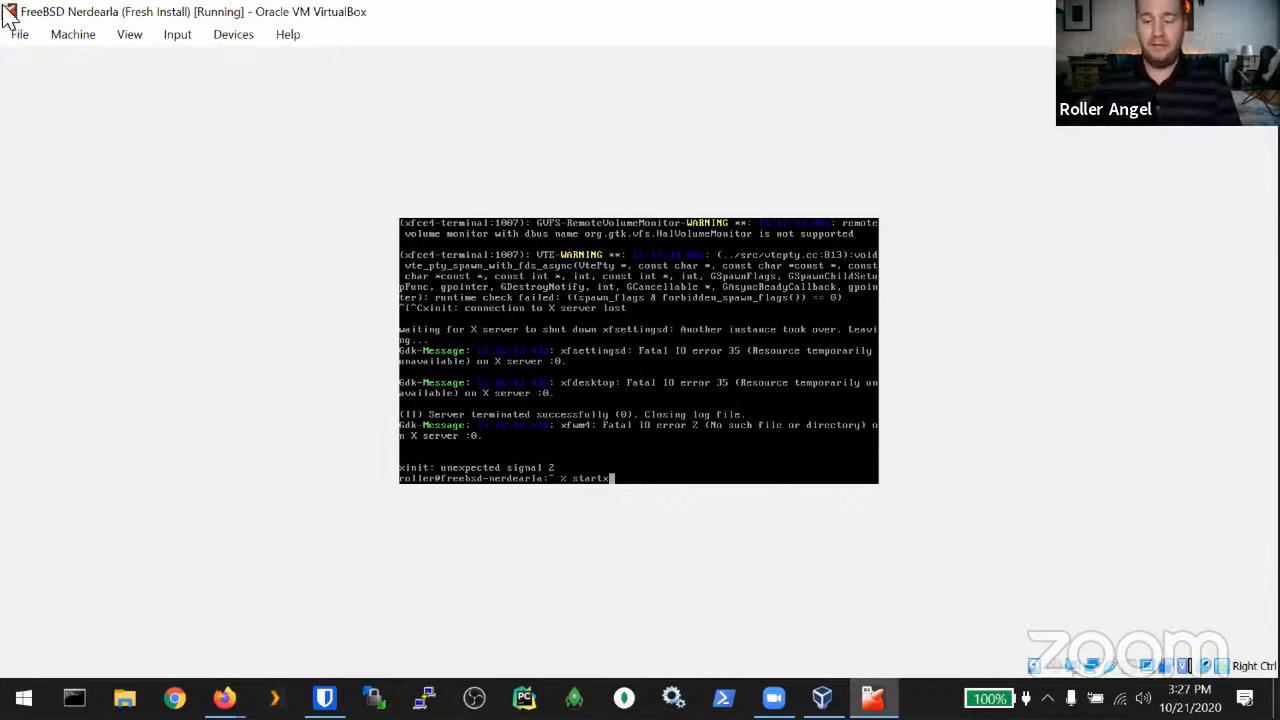
click(174, 38)
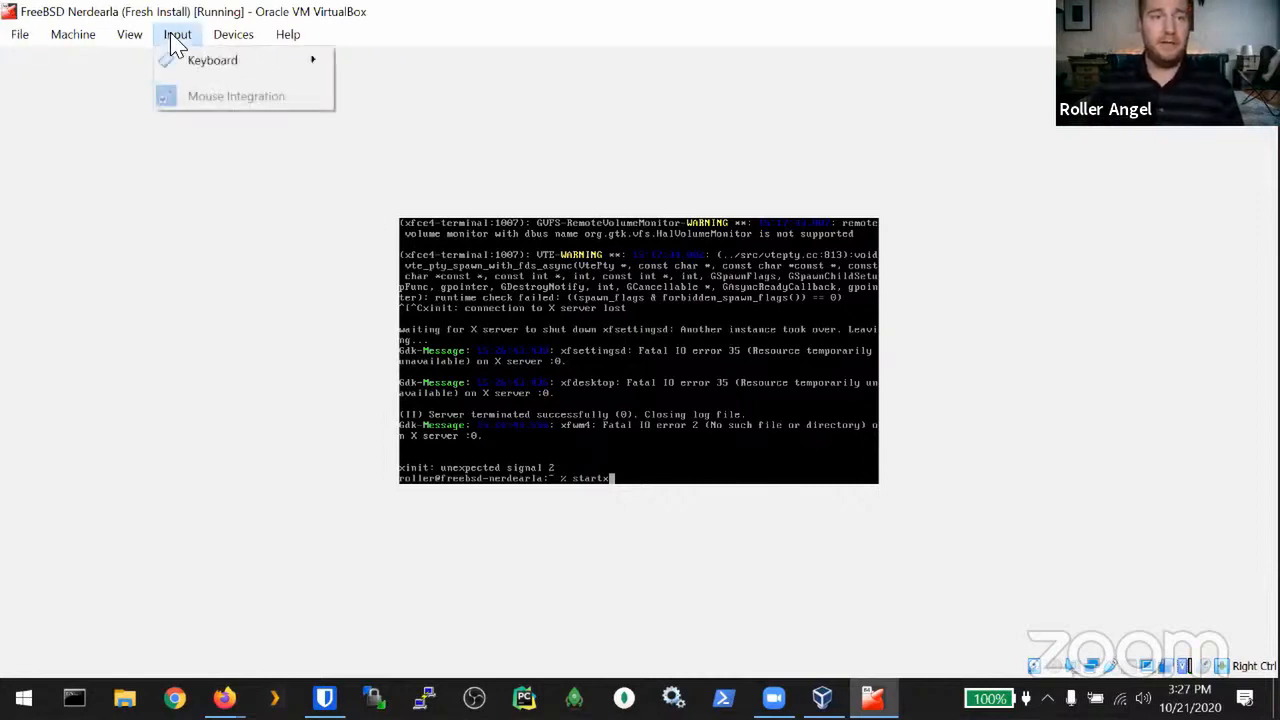
click(188, 193)
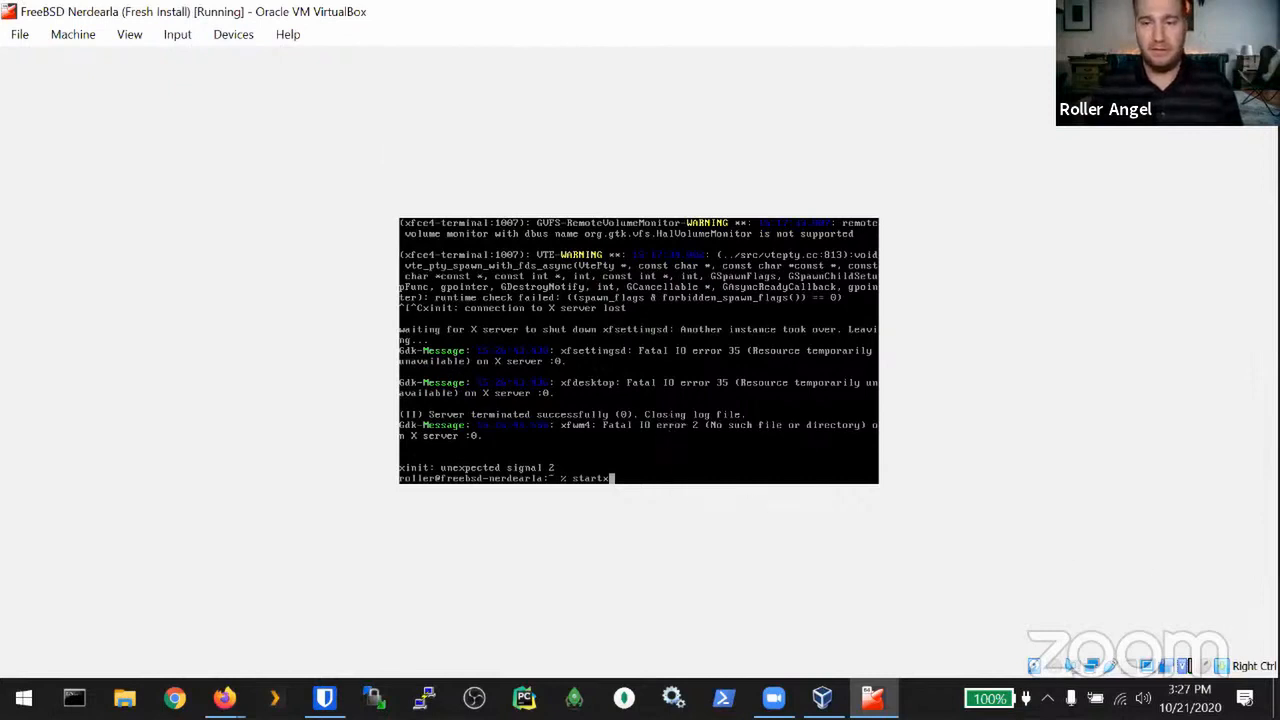
Step: Clear the leftover startx text and type shutdown at a fresh shell prompt
key(BackSpace)
key(BackSpace)
key(BackSpace)
key(BackSpace)
key(BackSpace)
key(BackSpace)
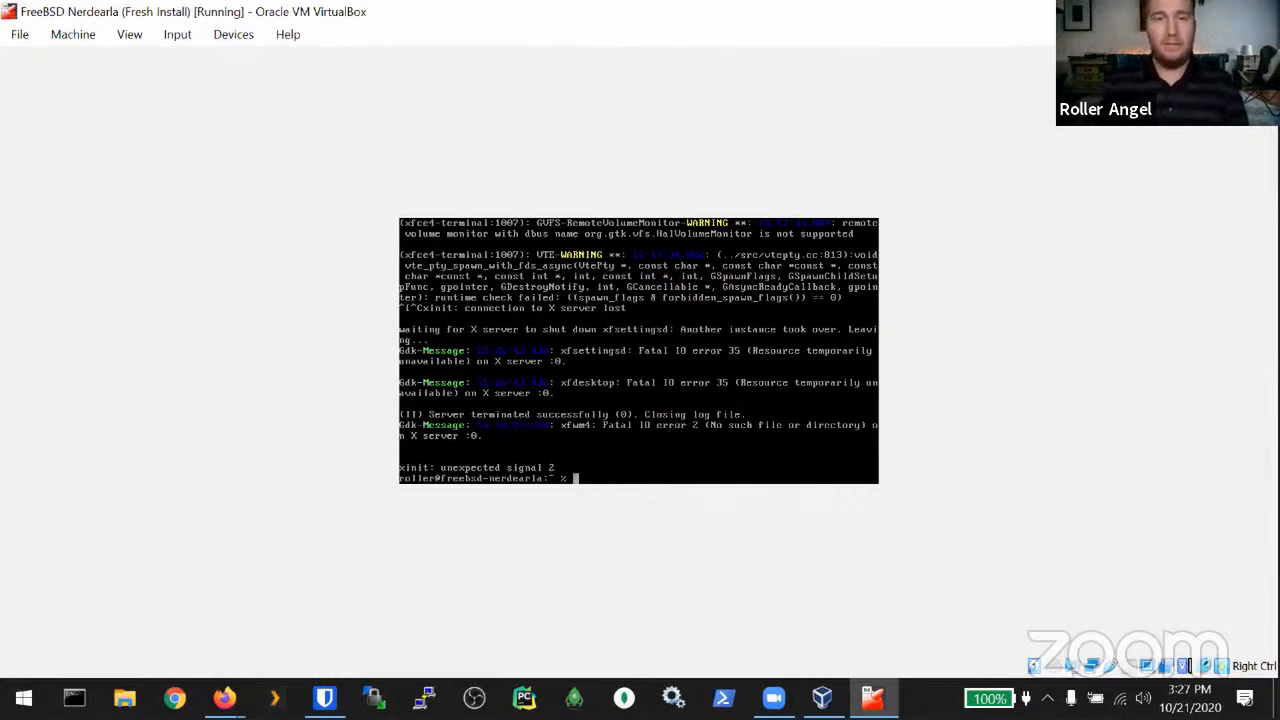
key(Return)
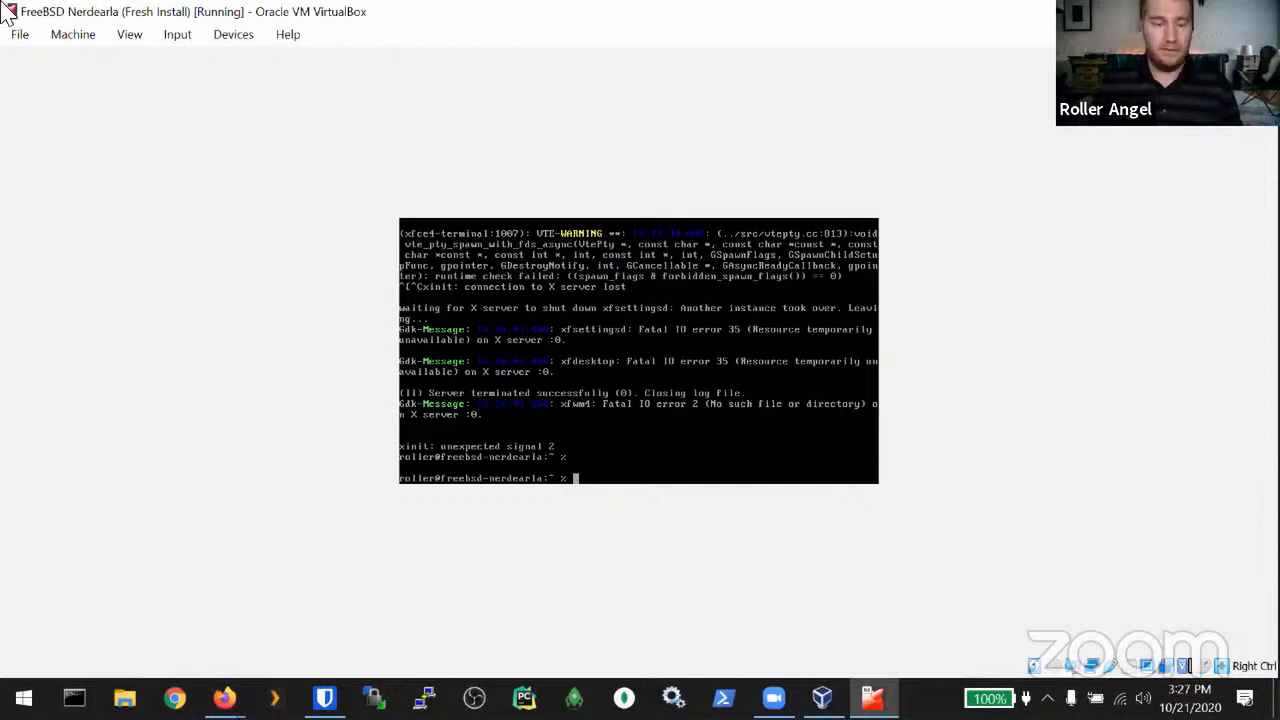
key(alt+F2)
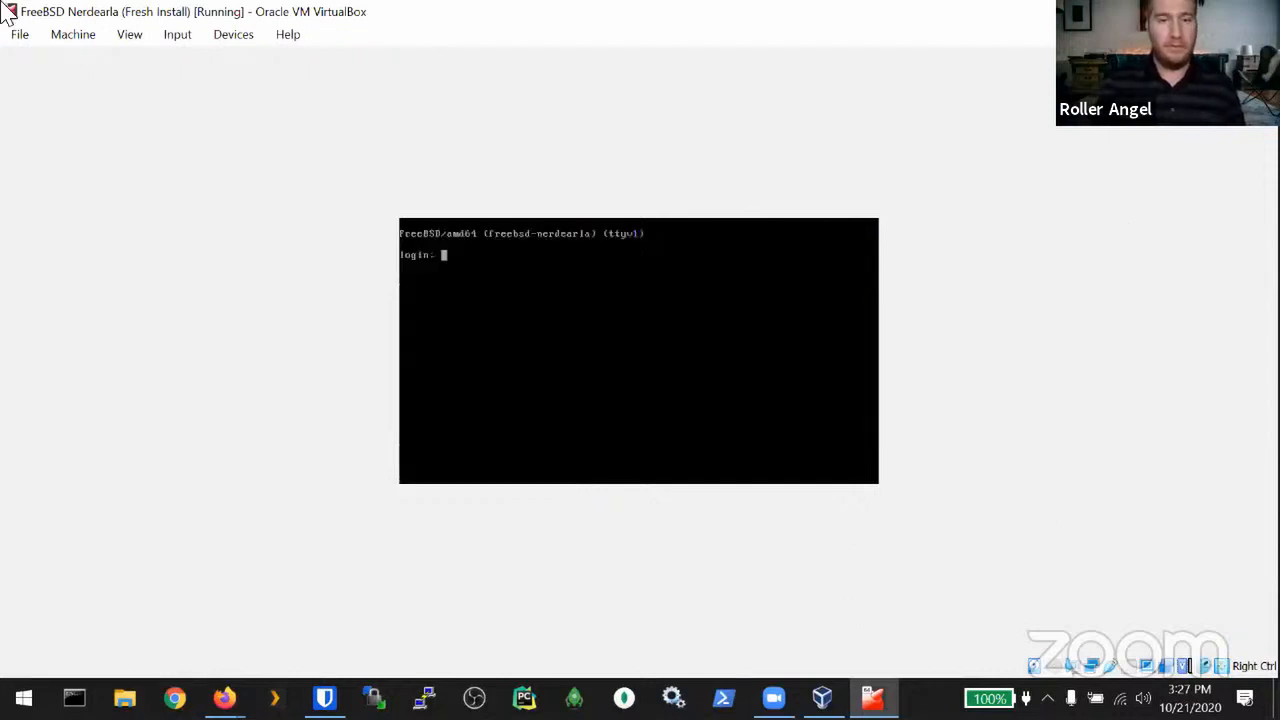
key(alt+F1)
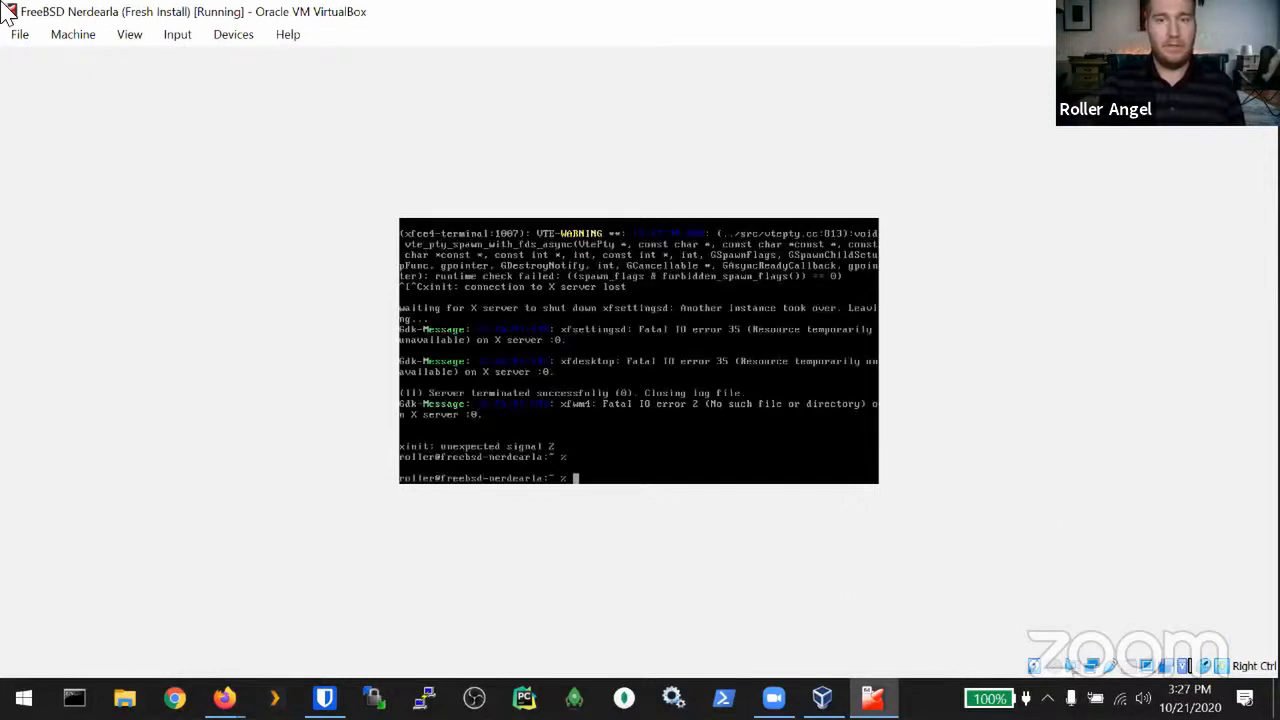
key(Return)
text(shutdown)
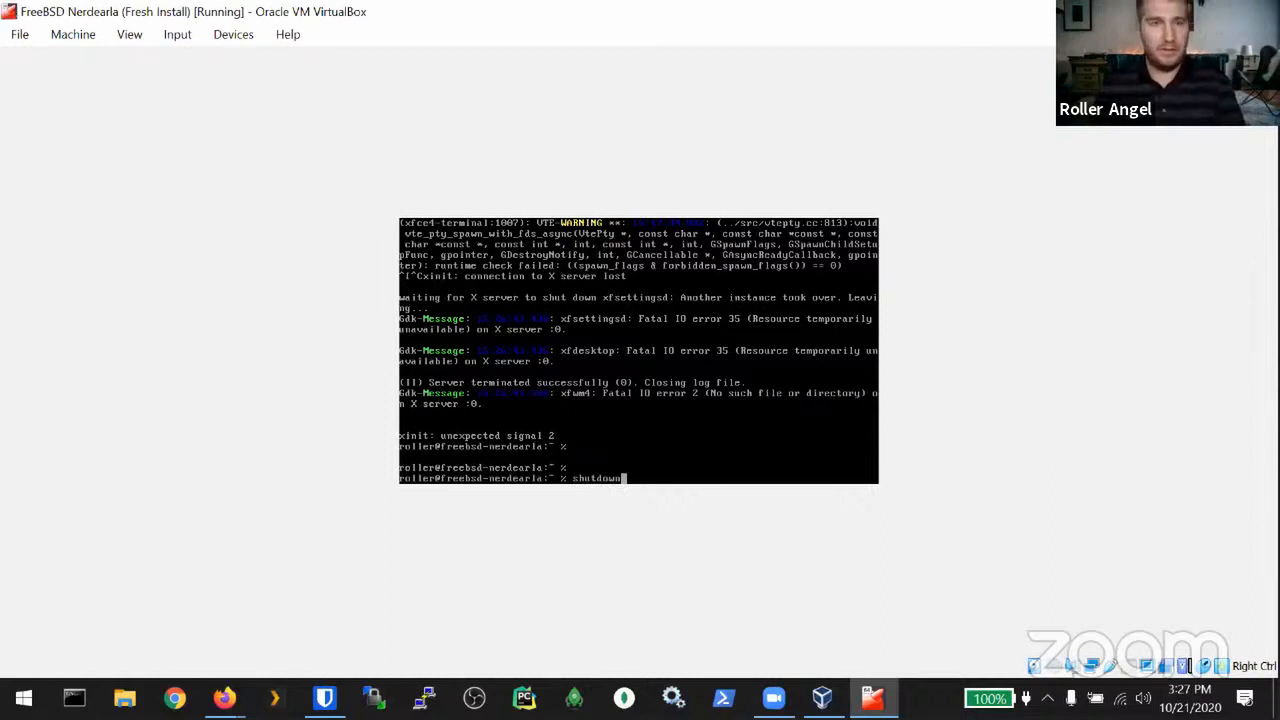
click(130, 36)
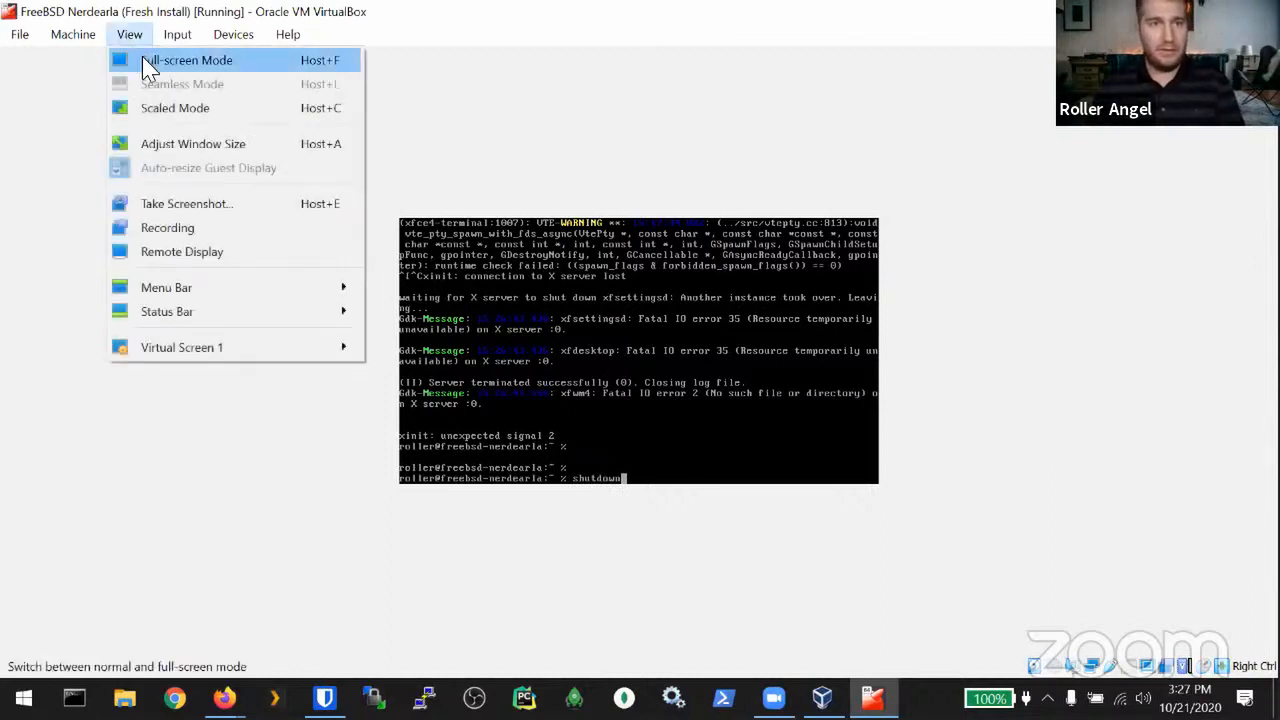
Step: Switch the guest display to Scaled Mode and erase the typed shutdown command
click(165, 110)
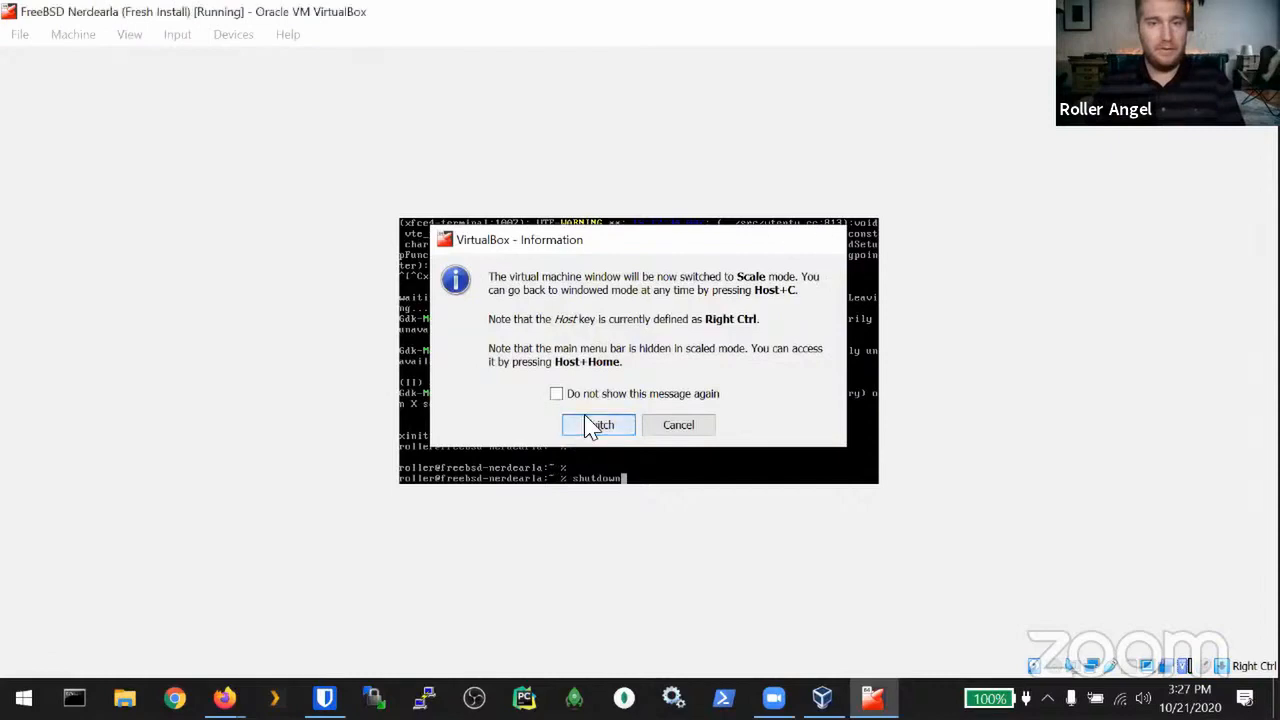
click(597, 424)
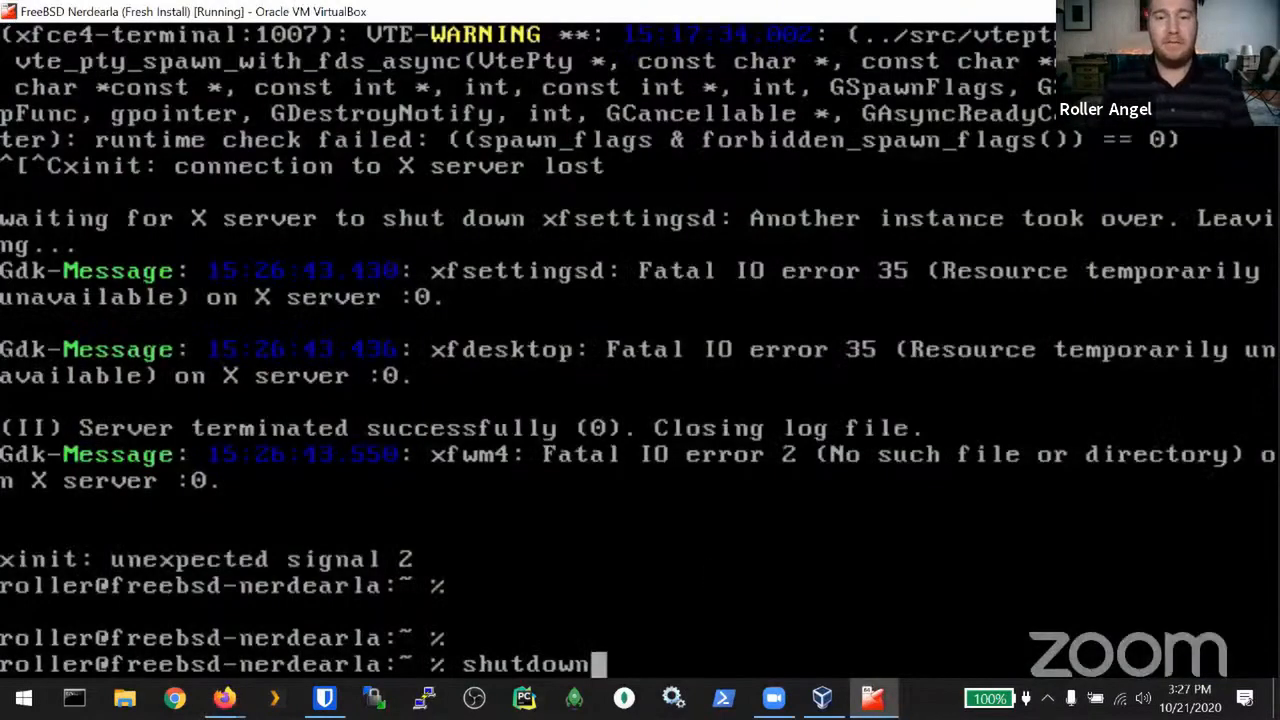
key(BackSpace)
key(BackSpace)
key(BackSpace)
key(BackSpace)
key(BackSpace)
key(BackSpace)
key(BackSpace)
key(BackSpace)
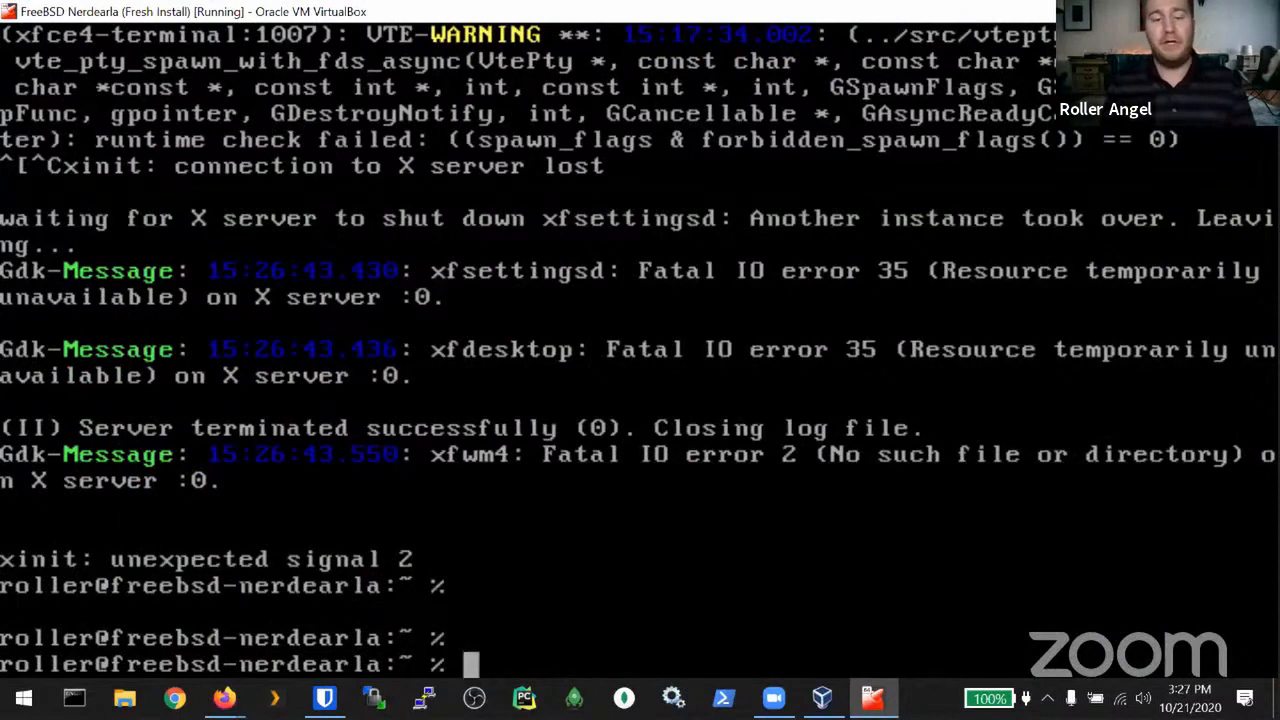
Step: Halt FreeBSD by running init 0, then rerun it as sudo !! with the password
text(int)
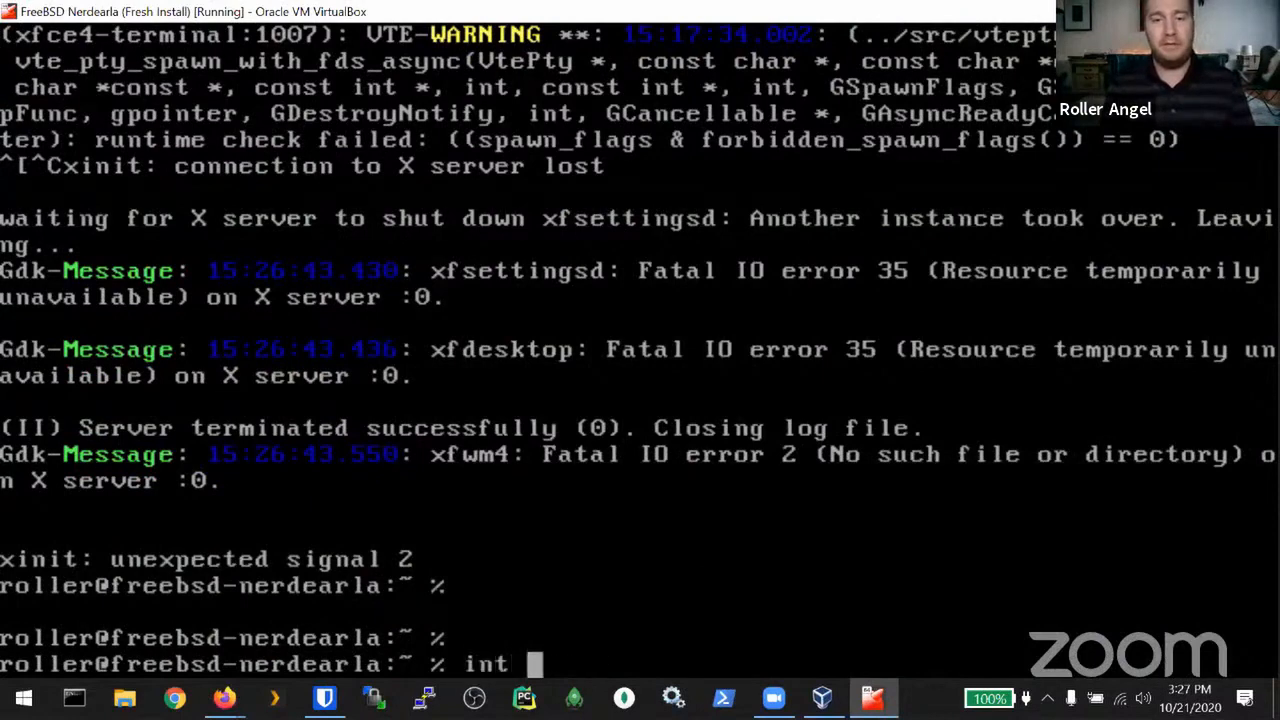
key(BackSpace)
text(it 0)
key(BackSpace)
key(BackSpace)
key(BackSpace)
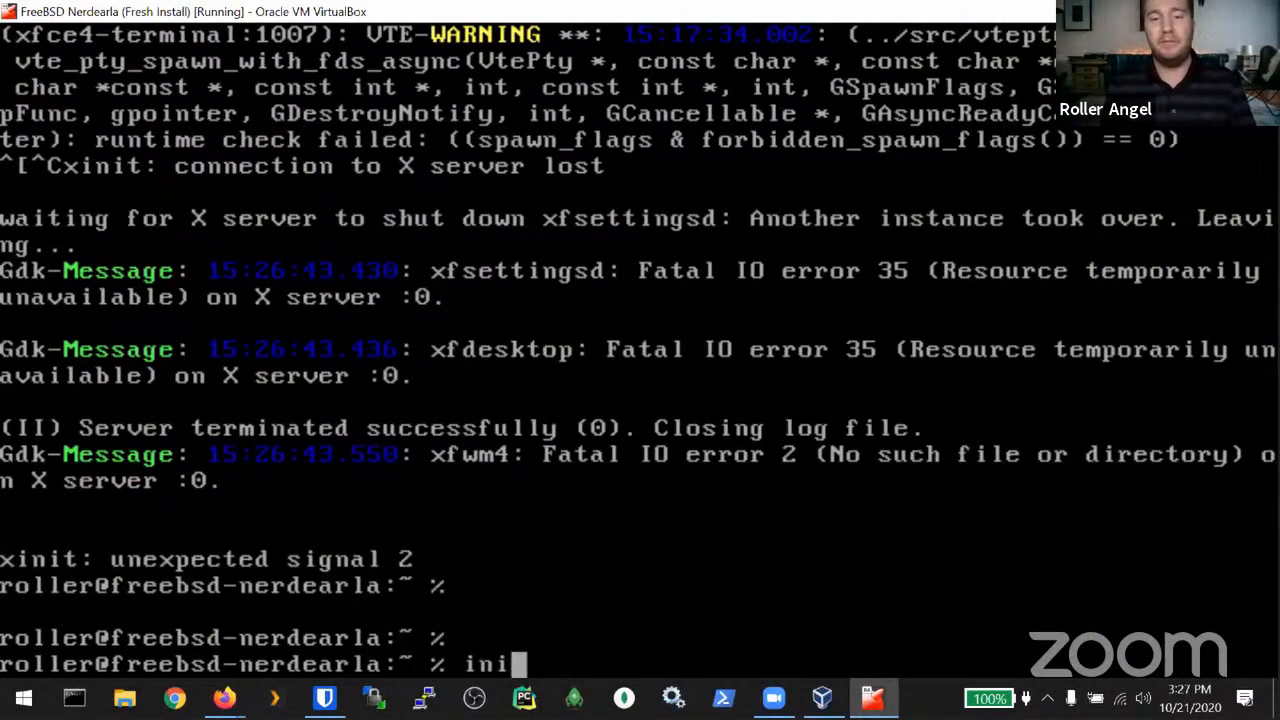
text(t 0)
key(Return)
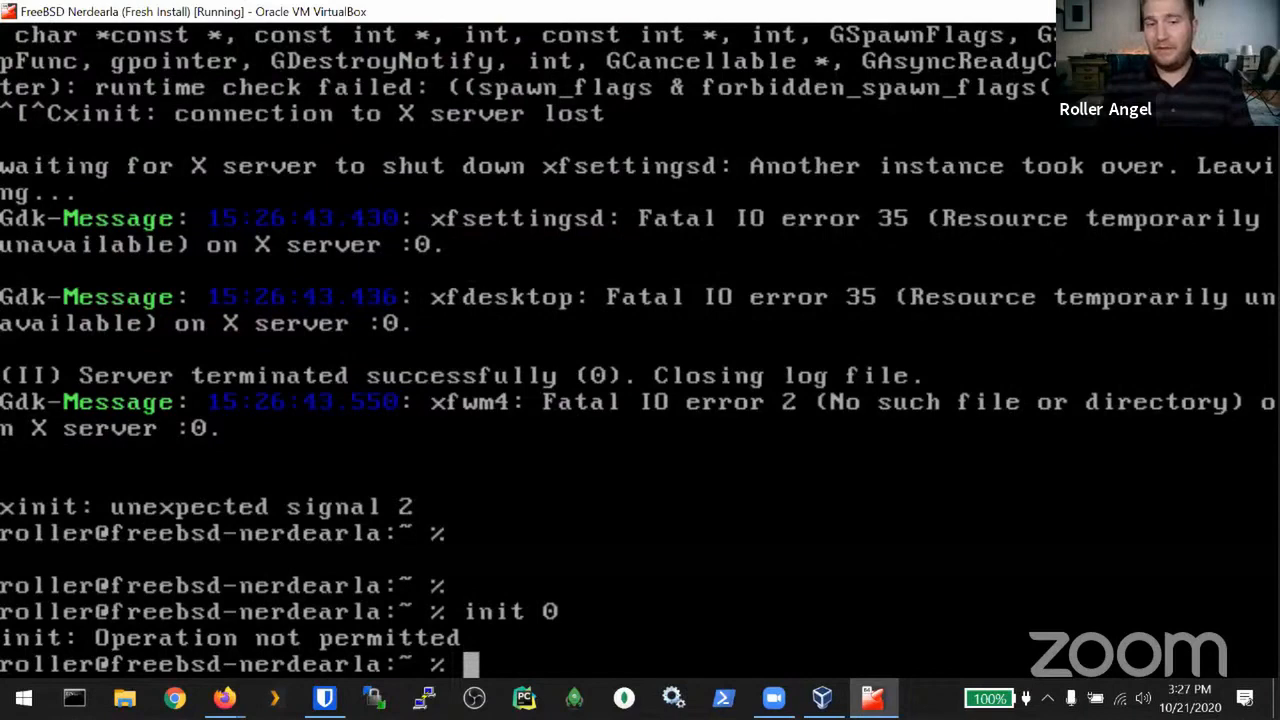
text(sudo )
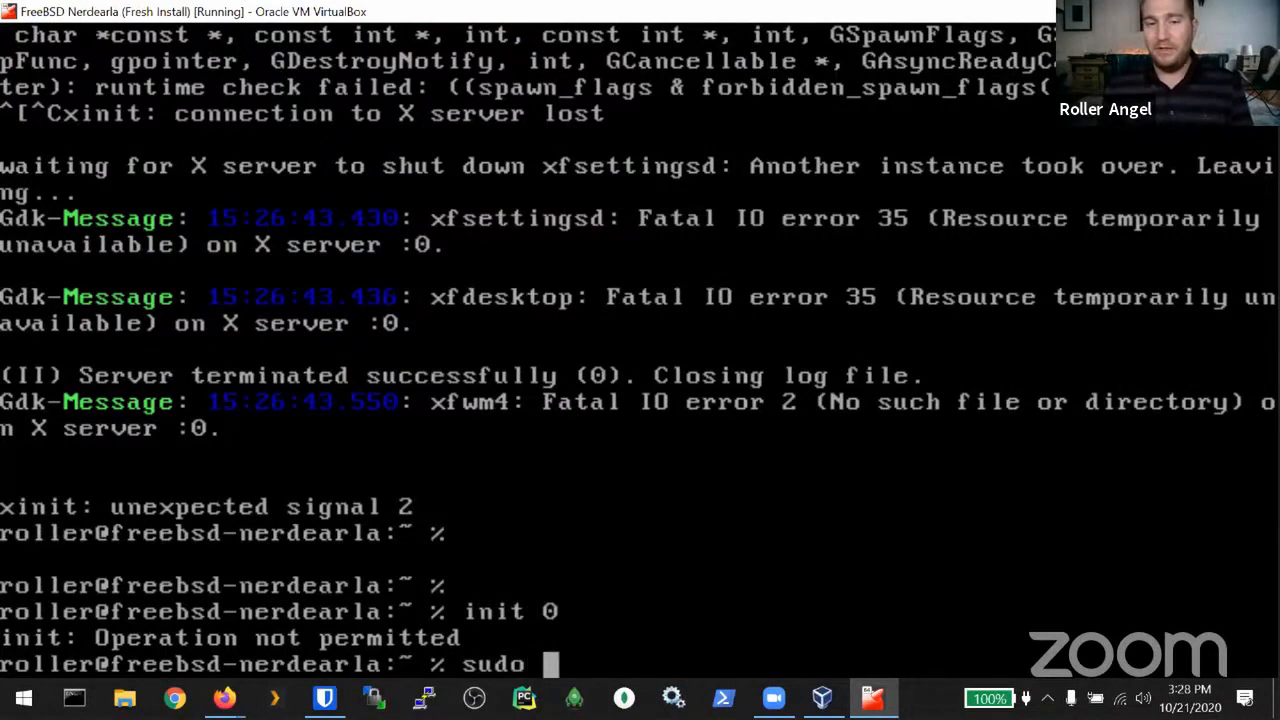
text(!!)
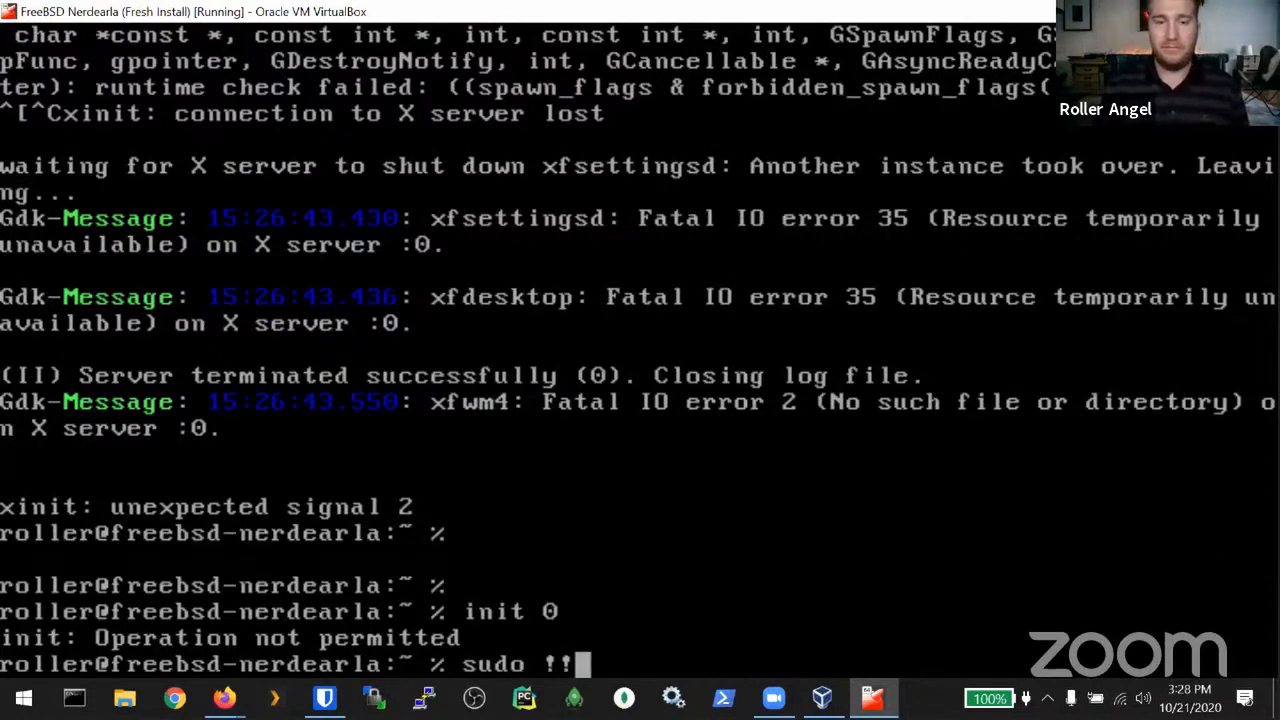
key(Return)
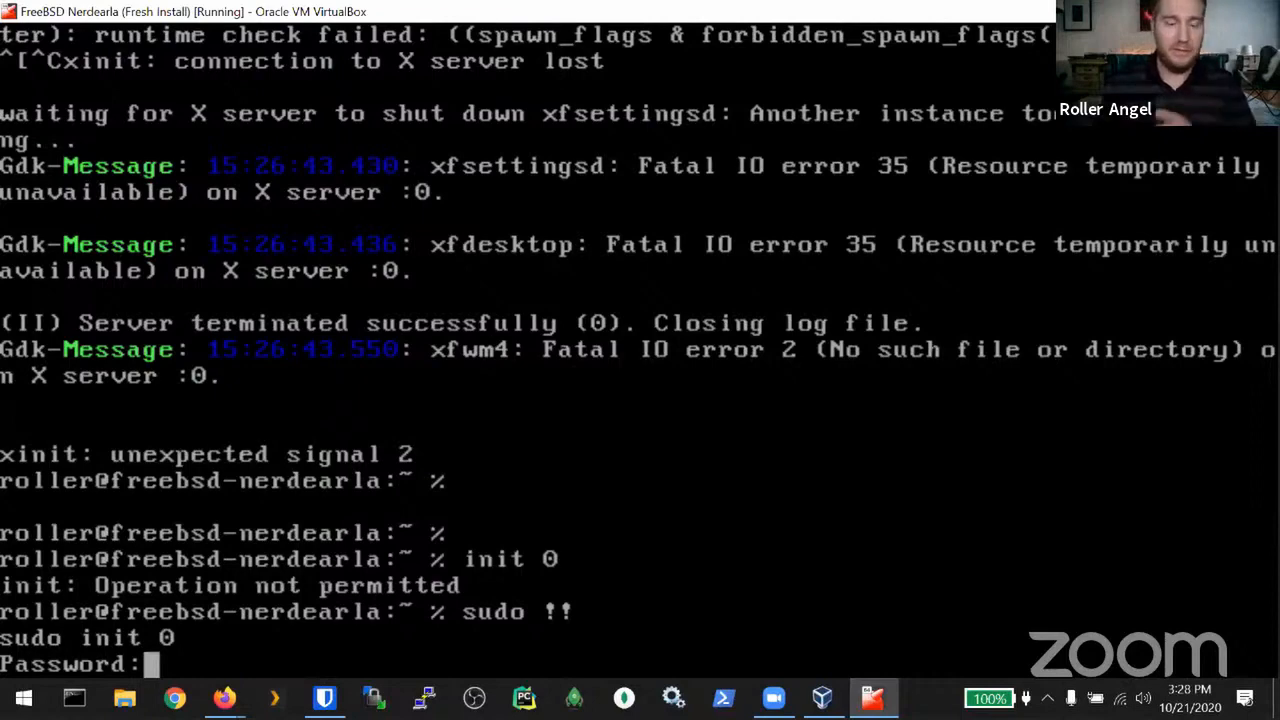
key(Return)
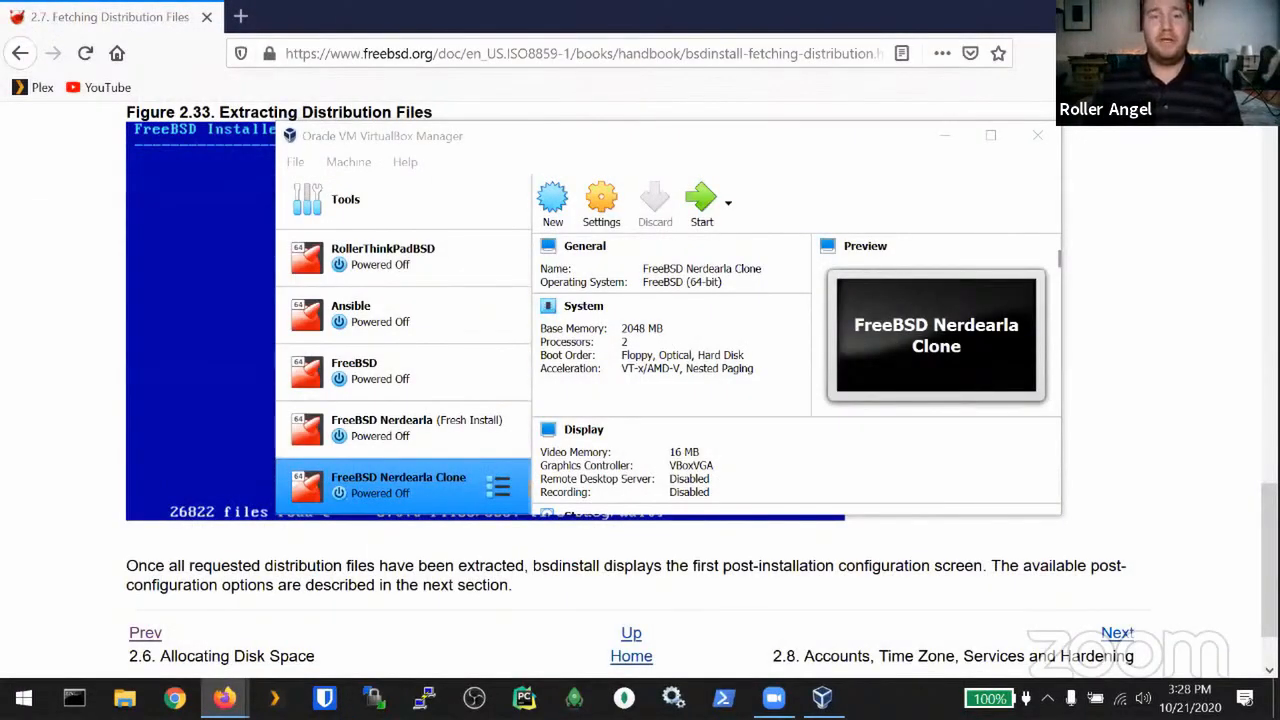
Step: Start the FreeBSD Nerdearla (Fresh Install) VM and accept switching its window to scaled mode
click(398, 436)
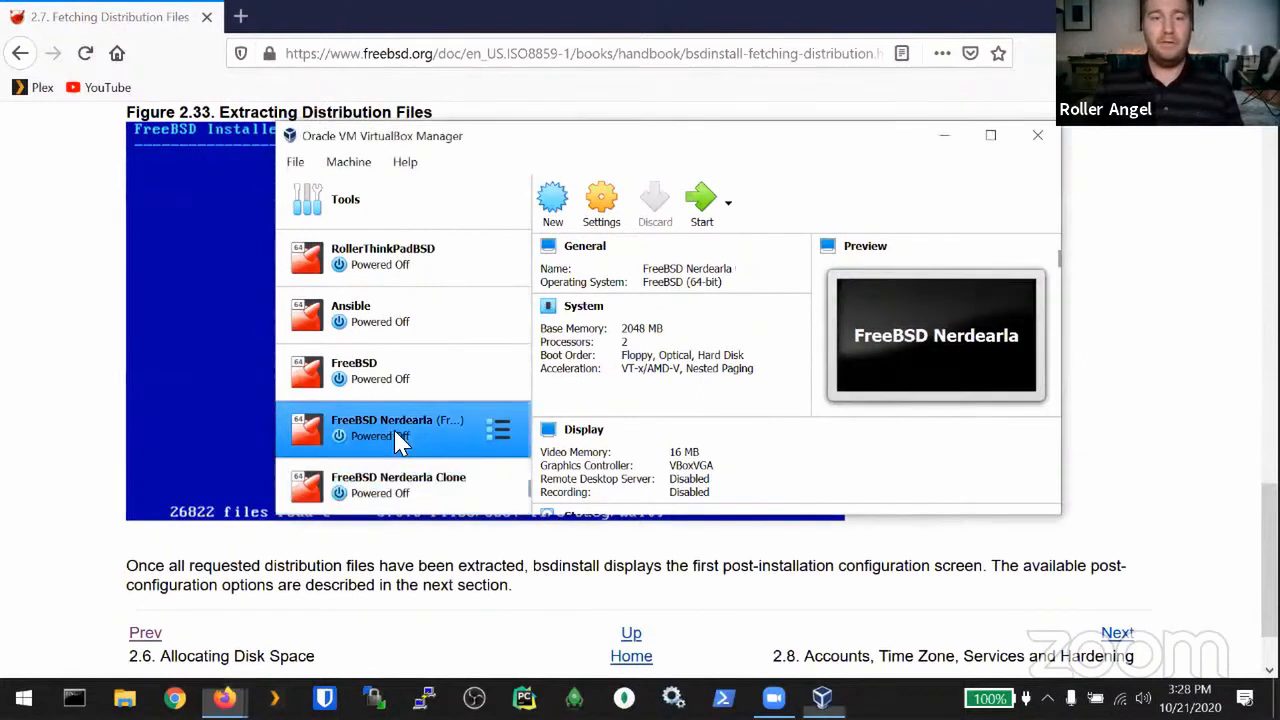
click(701, 206)
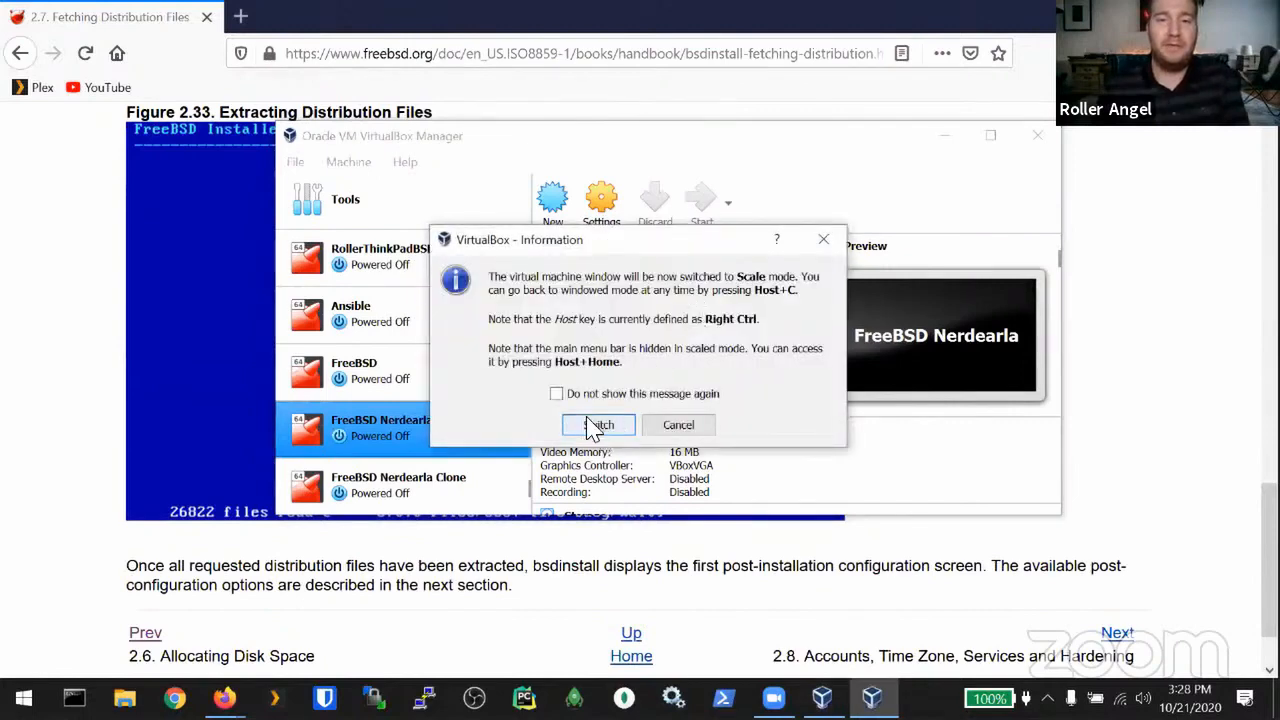
click(596, 425)
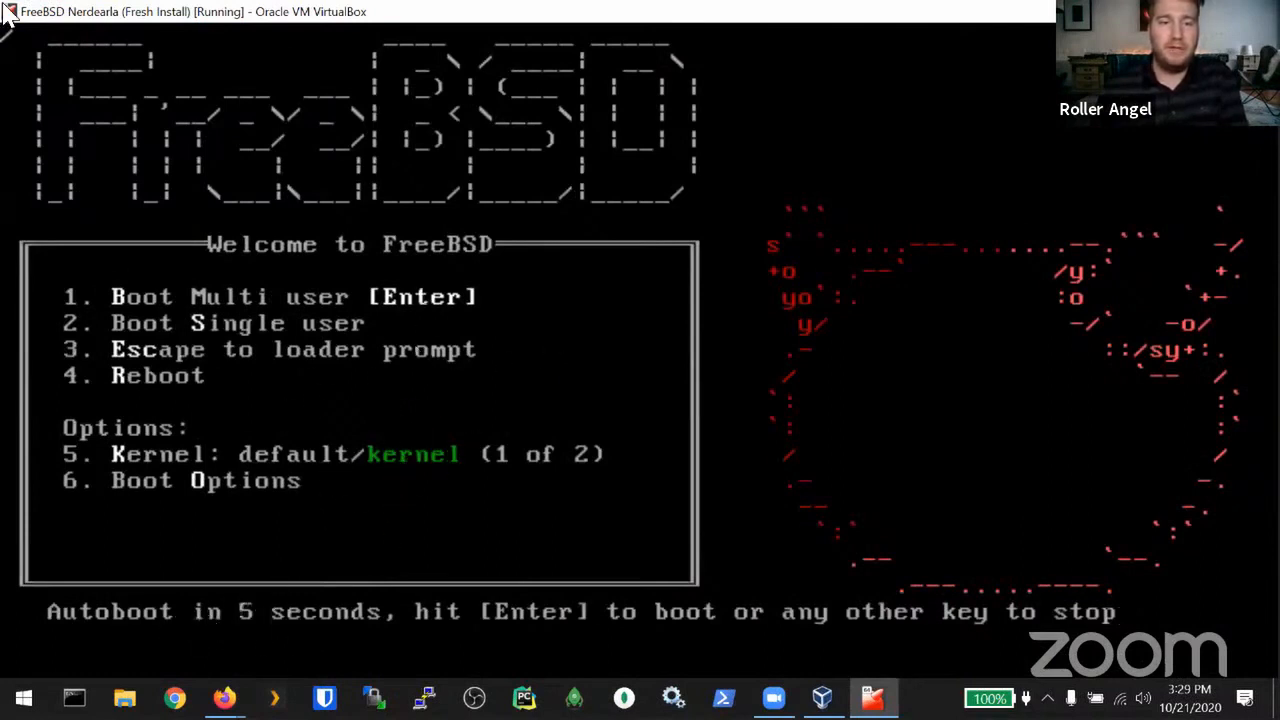
Step: Boot FreeBSD right away from the boot menu, skipping the autoboot countdown
key(Return)
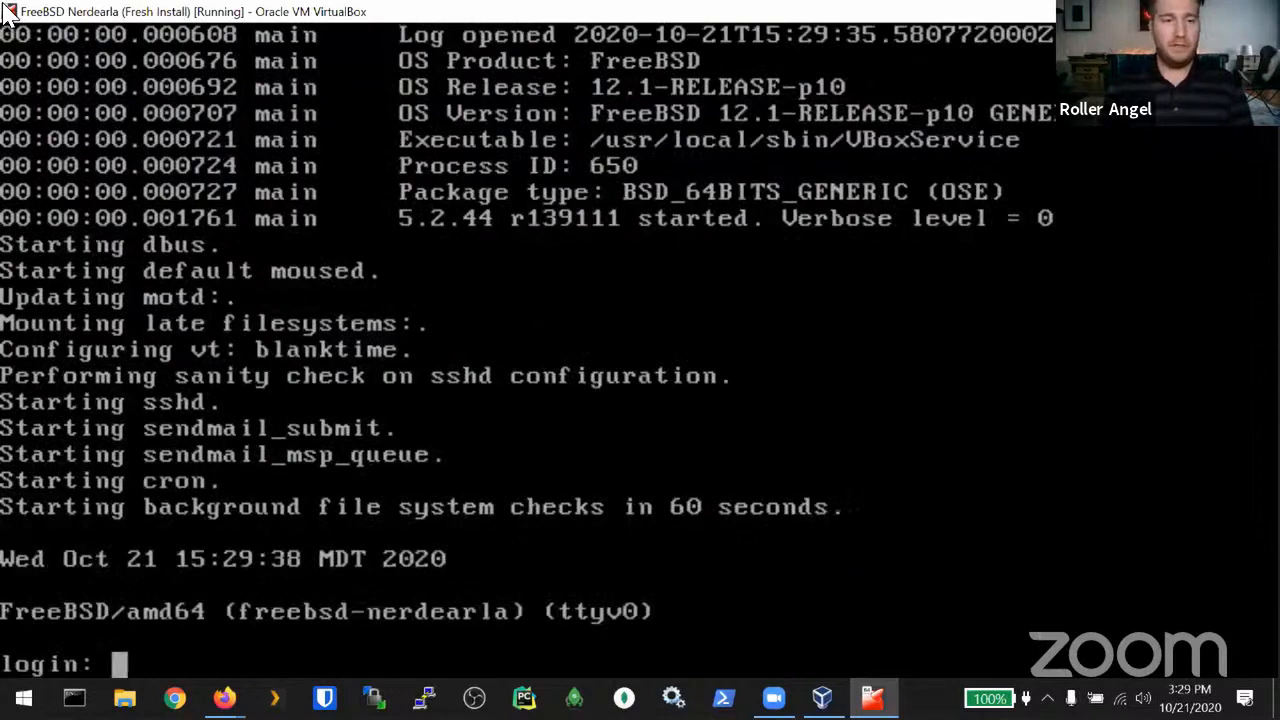
Step: Log in at the console with the user's name and password, then clear the screen
text(rooler)
key(BackSpace)
key(BackSpace)
key(BackSpace)
key(BackSpace)
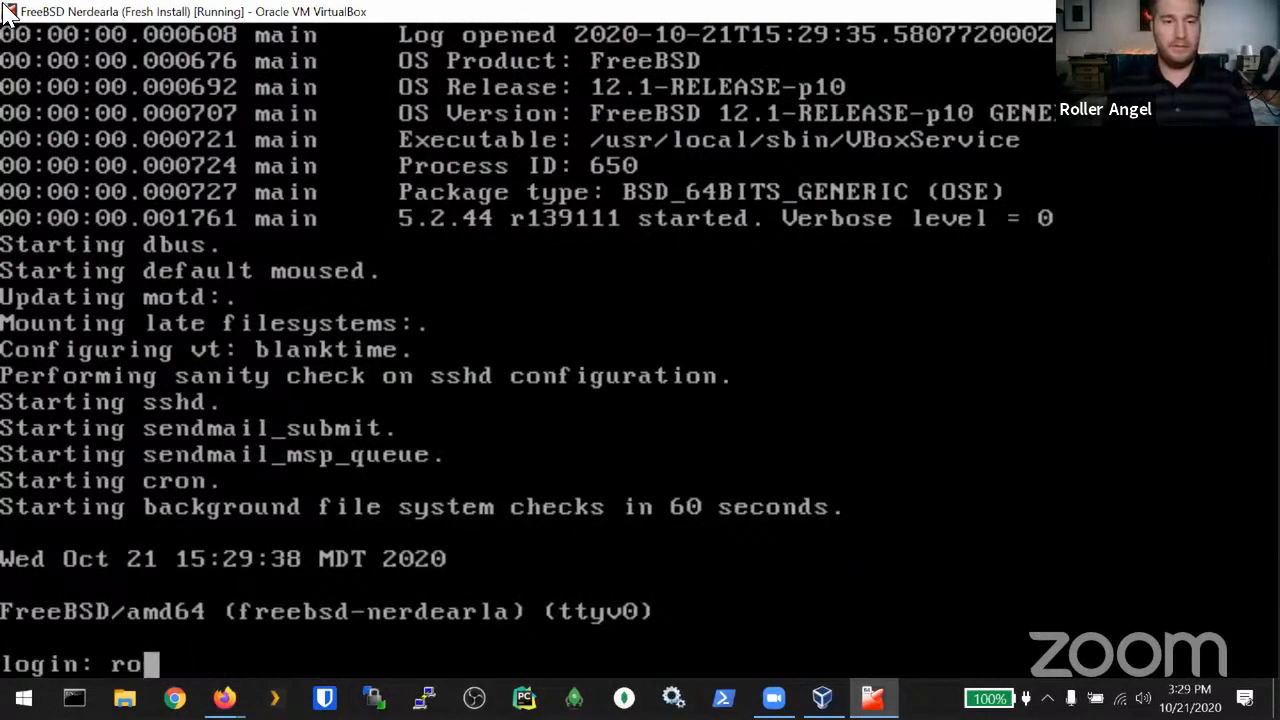
text(ller)
key(Return)
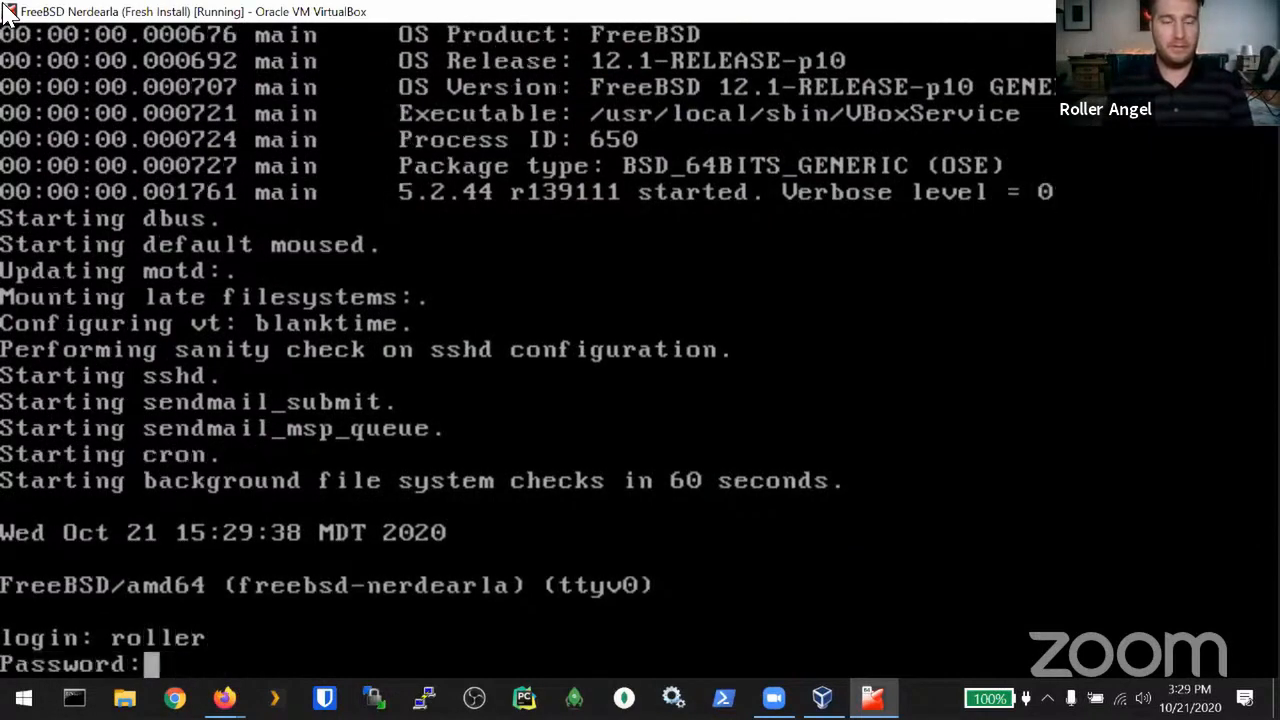
key(Return)
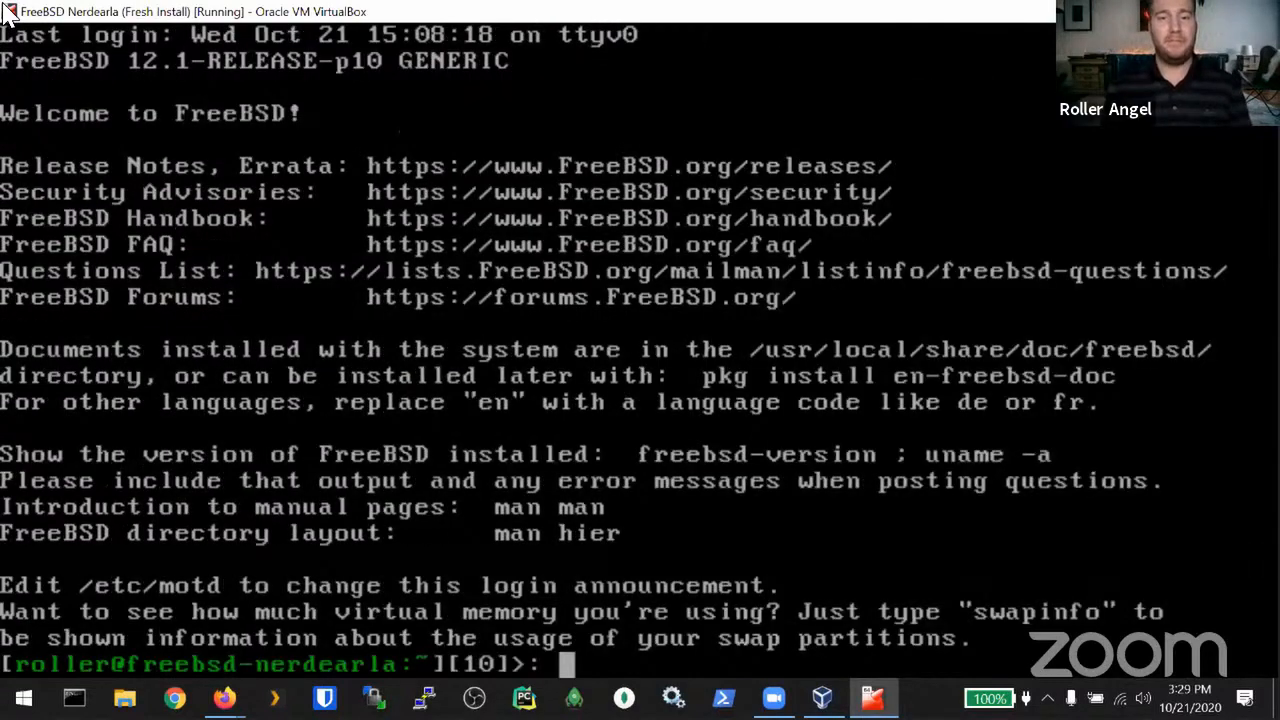
key(ctrl+l)
Step: Open a root shell with sudo -i, install python38 via pkg install -y, then exit root
text(sudo)
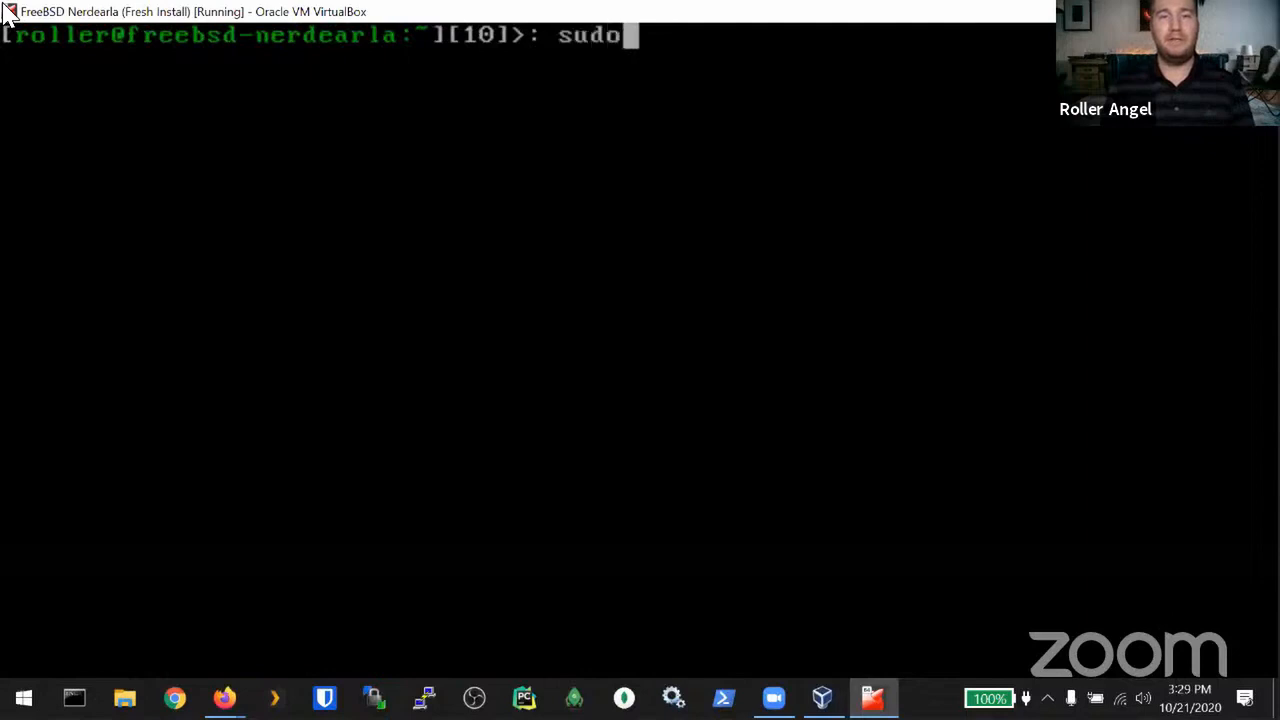
text( -i)
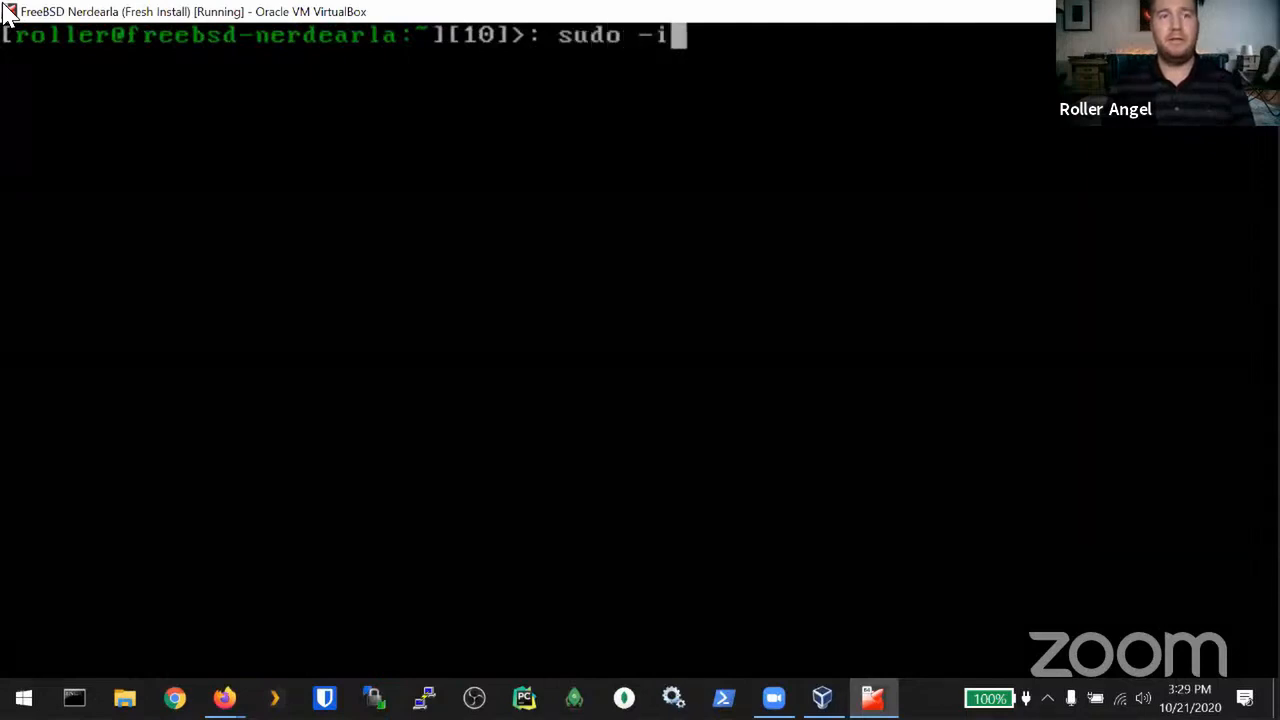
key(Return)
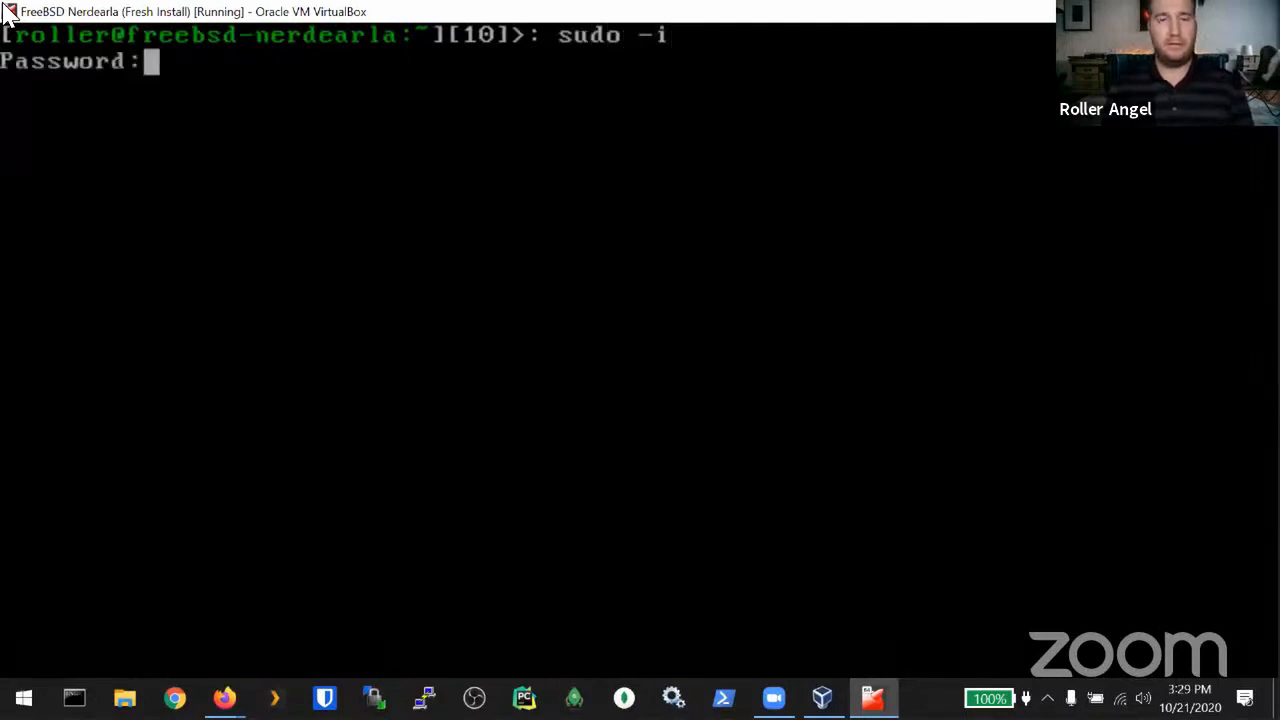
key(Return)
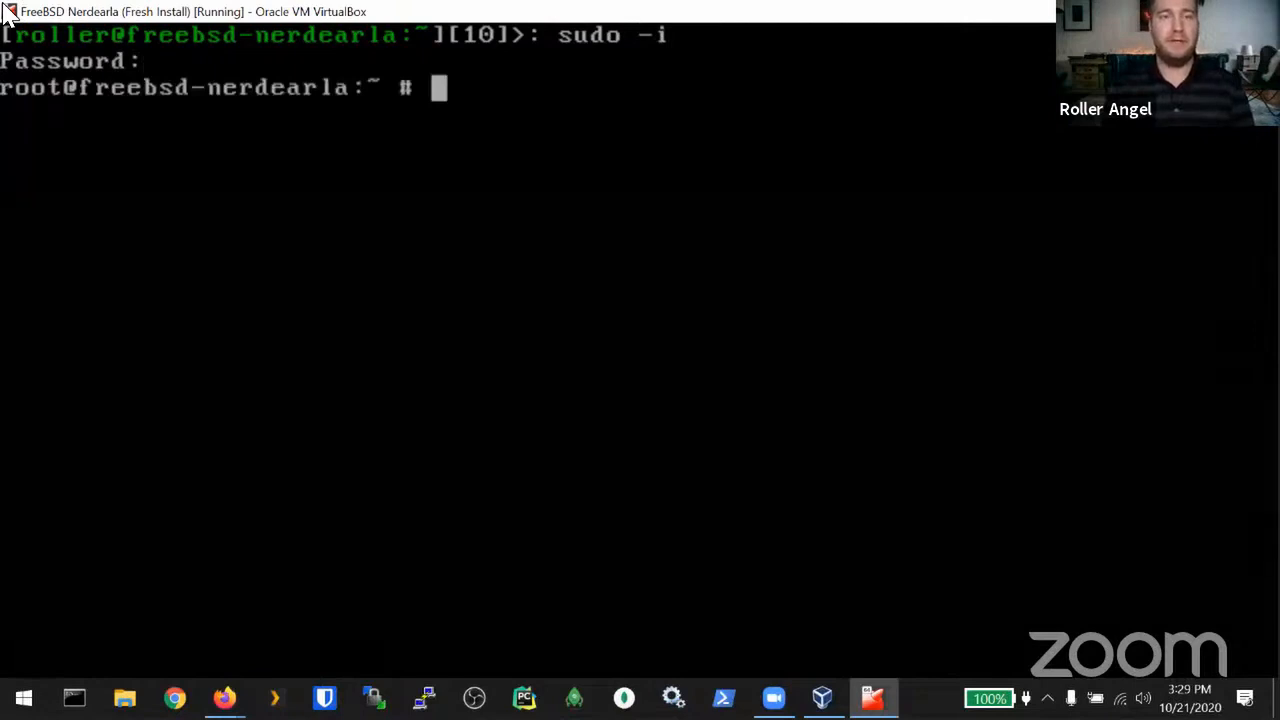
text(pkg install)
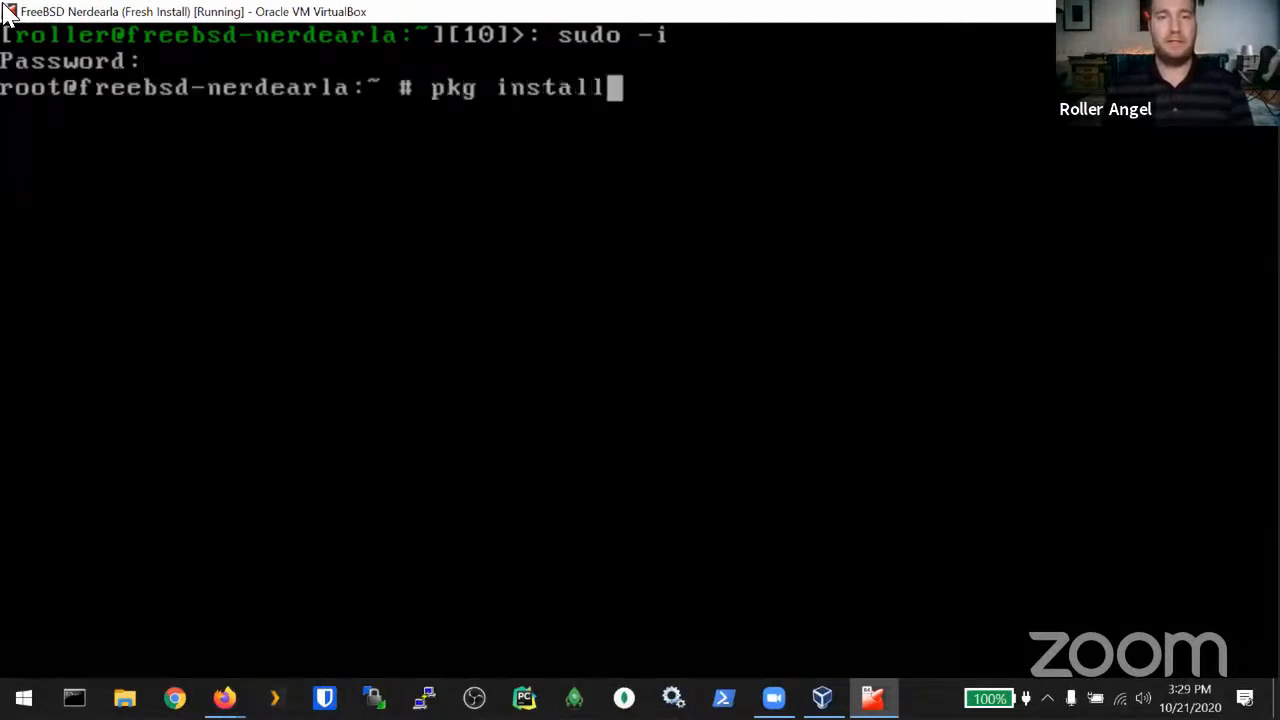
text( -y python3)
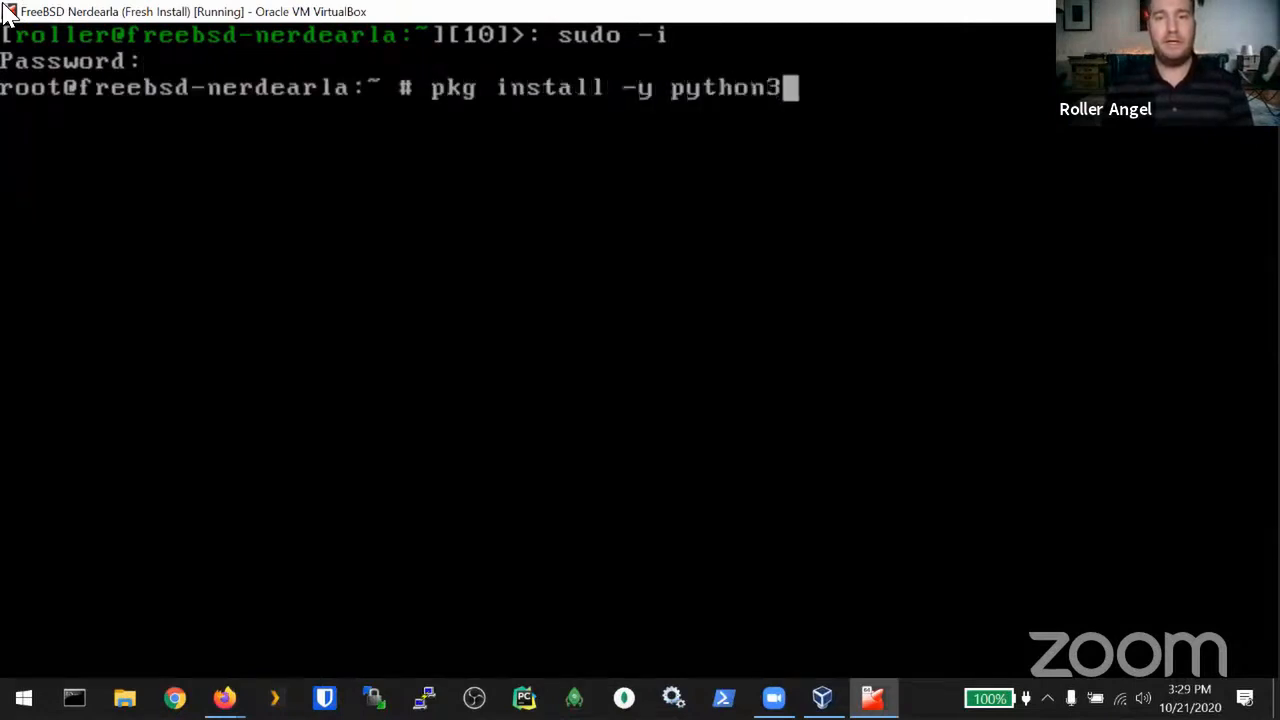
text(8)
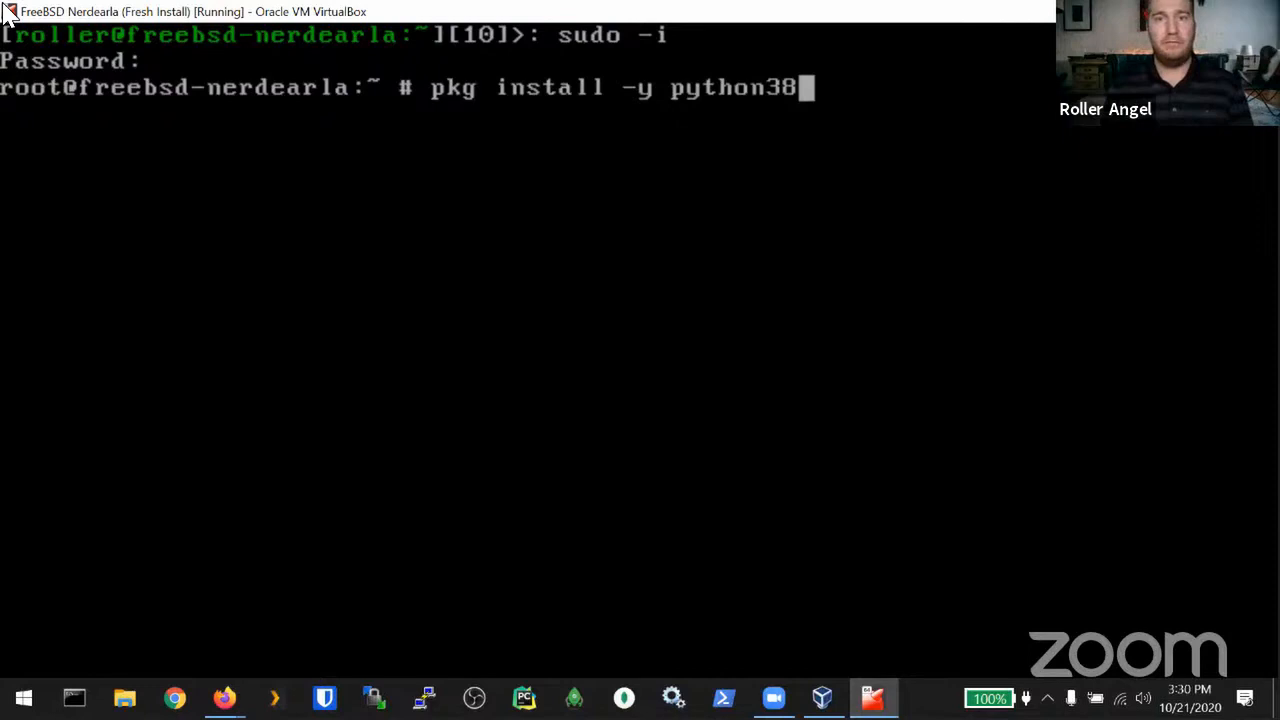
key(Return)
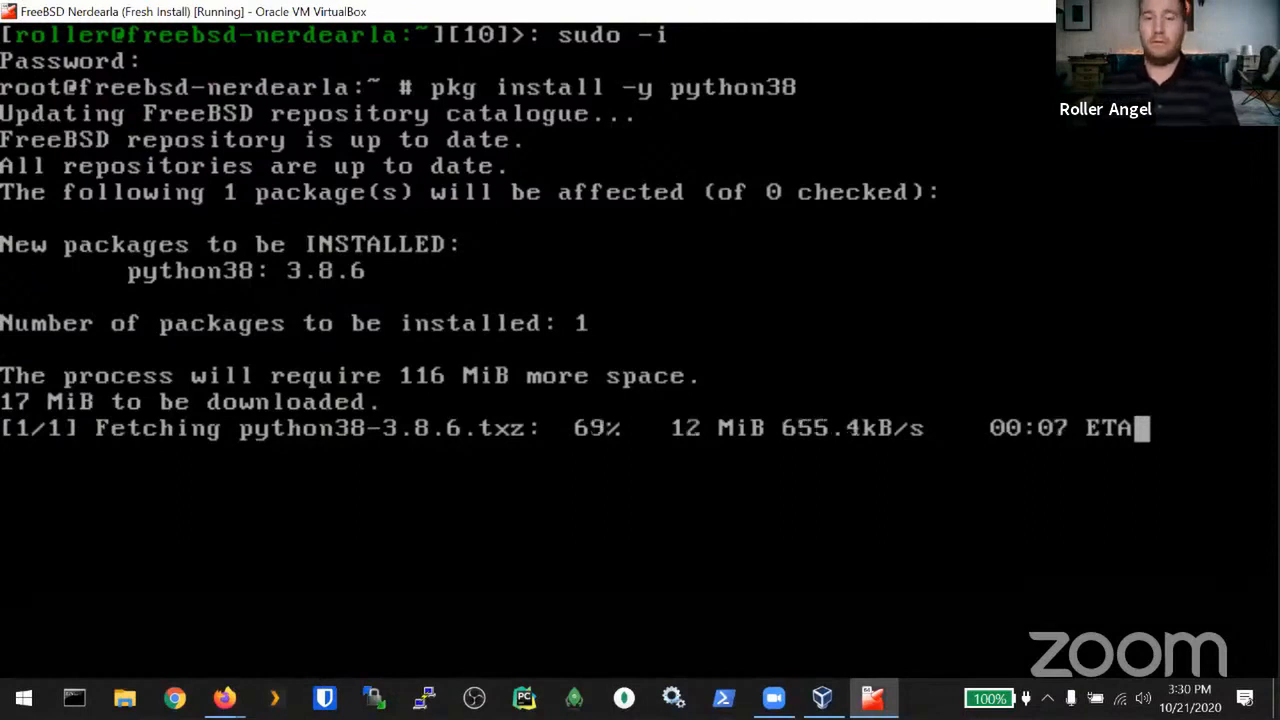
key(Home)
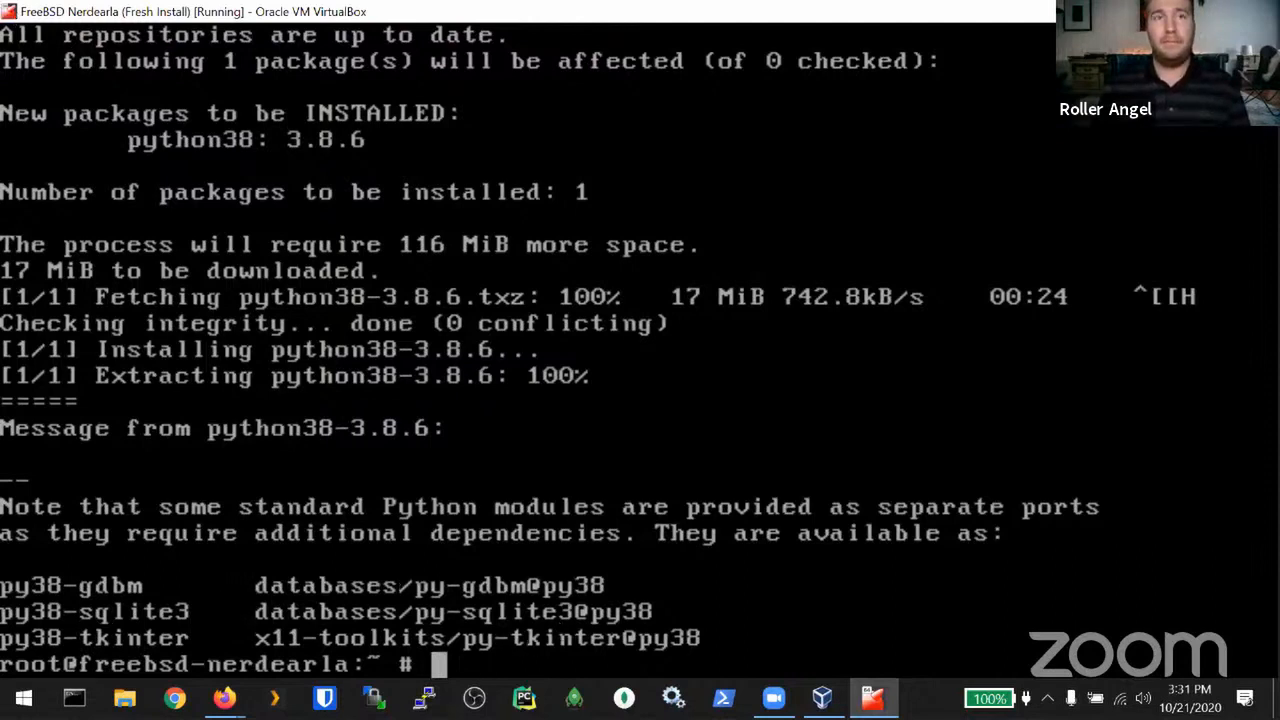
key(ctrl+d)
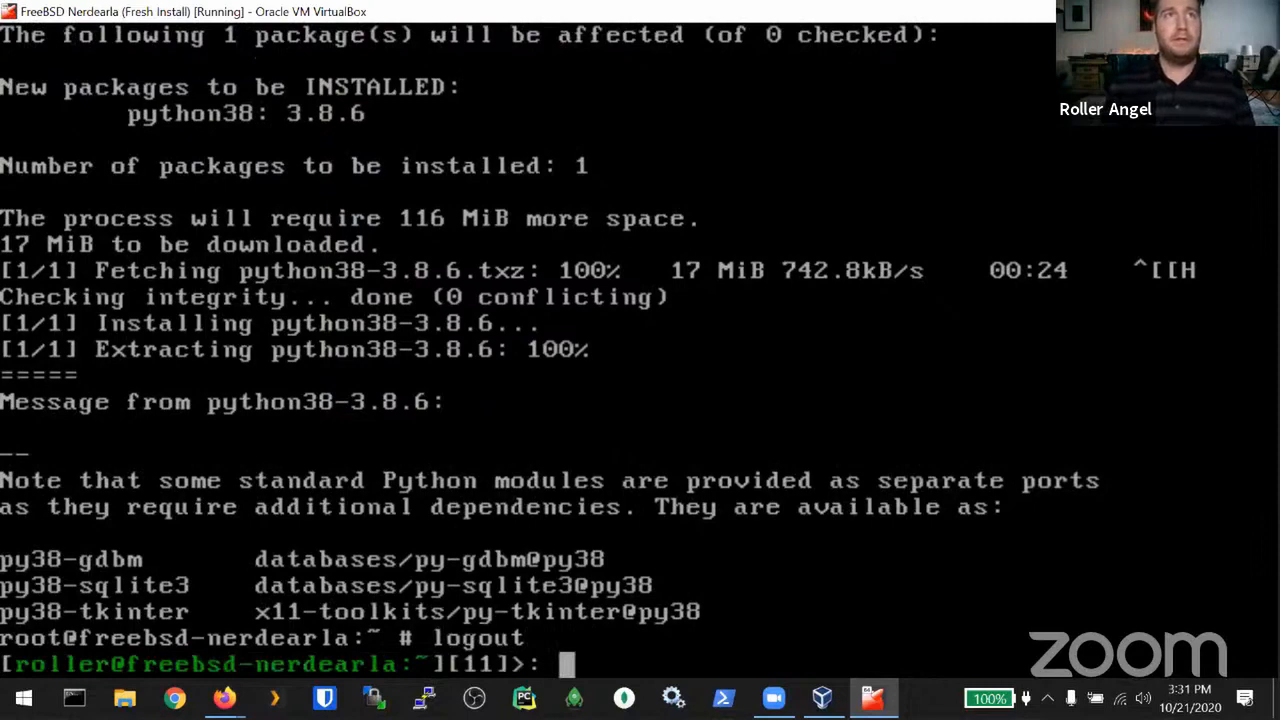
Step: Bootstrap pip with python3.8 -m ensurepip, upgrade pip and setuptools via pip3.8, then clear the screen
text(sudo)
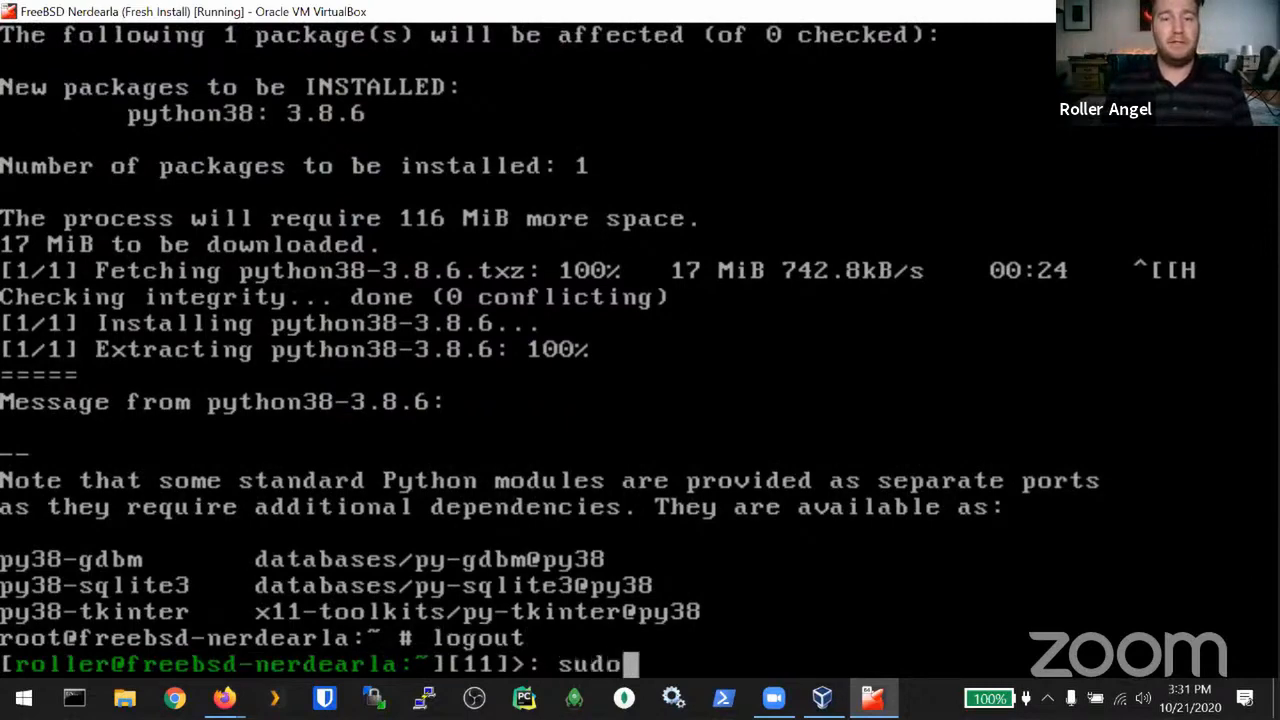
text( -H )
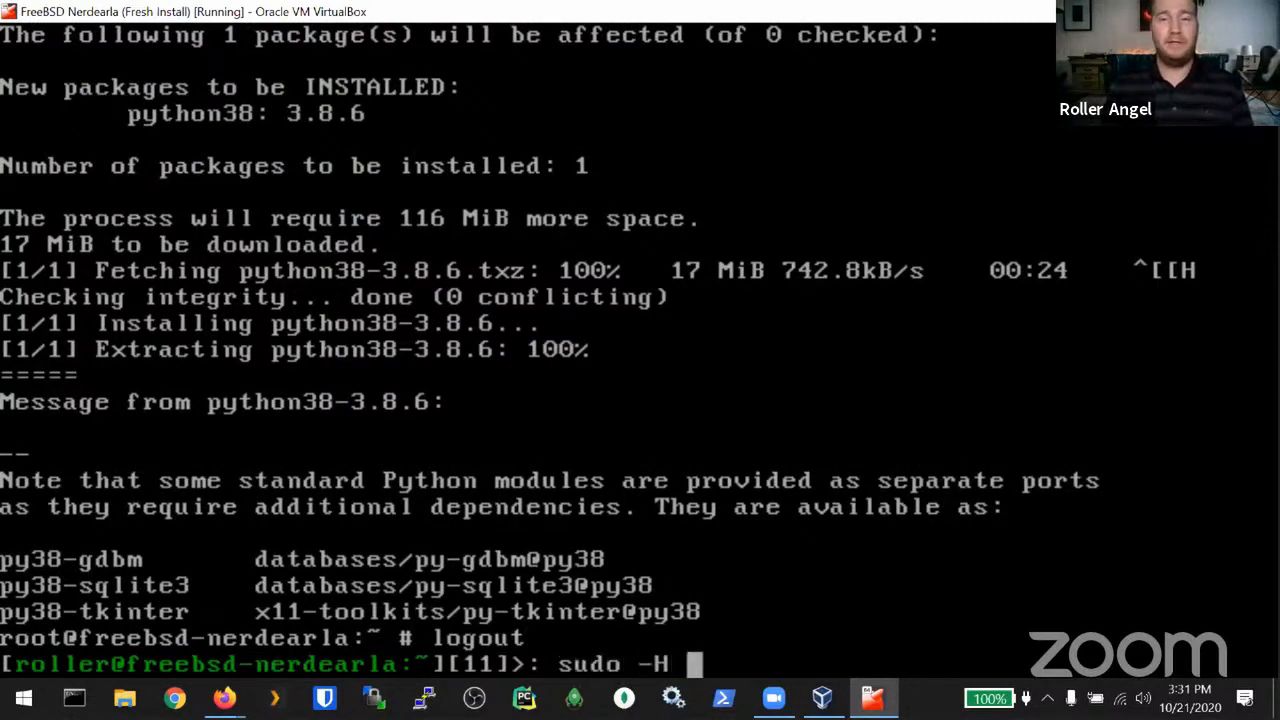
text(python3)
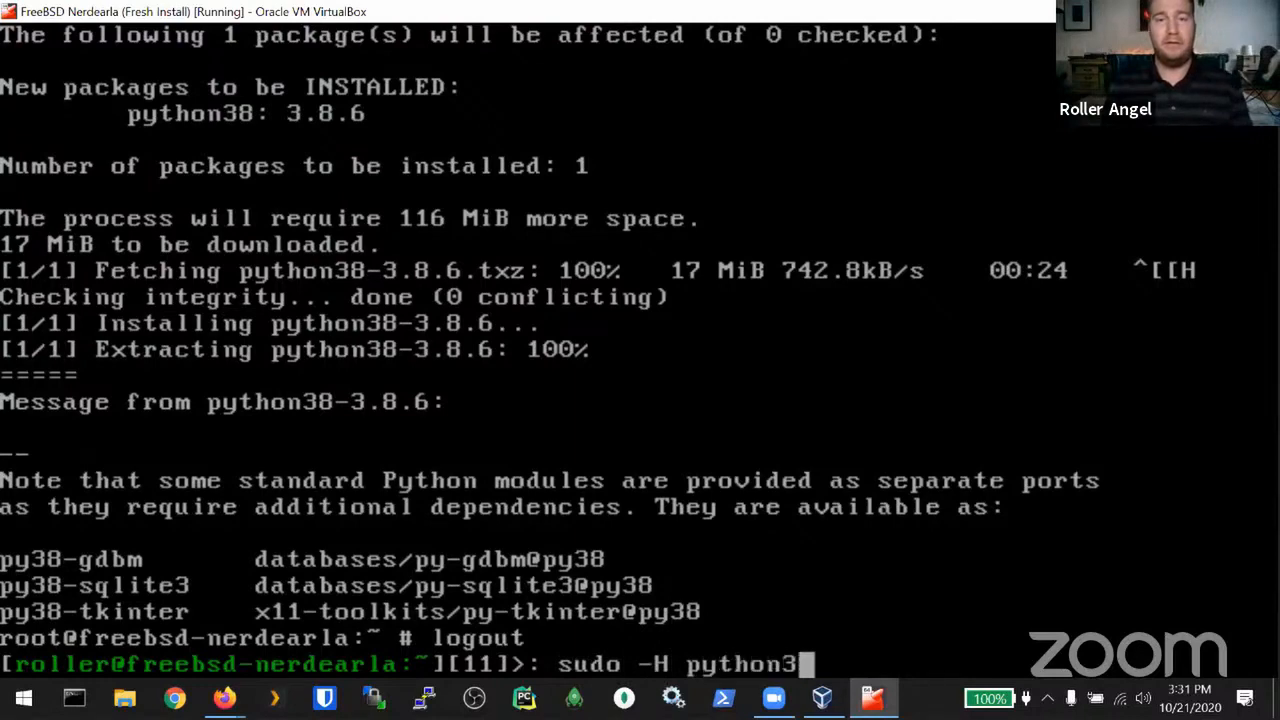
text(.8 -m )
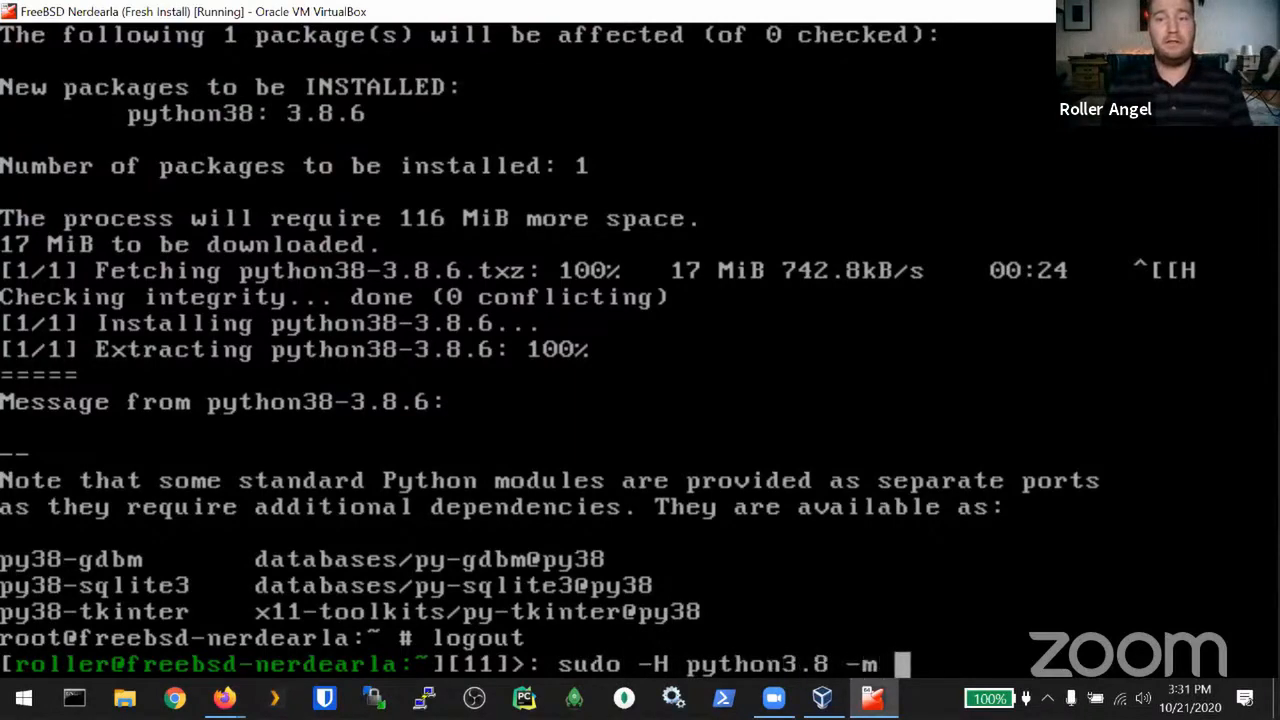
text(ensurepip)
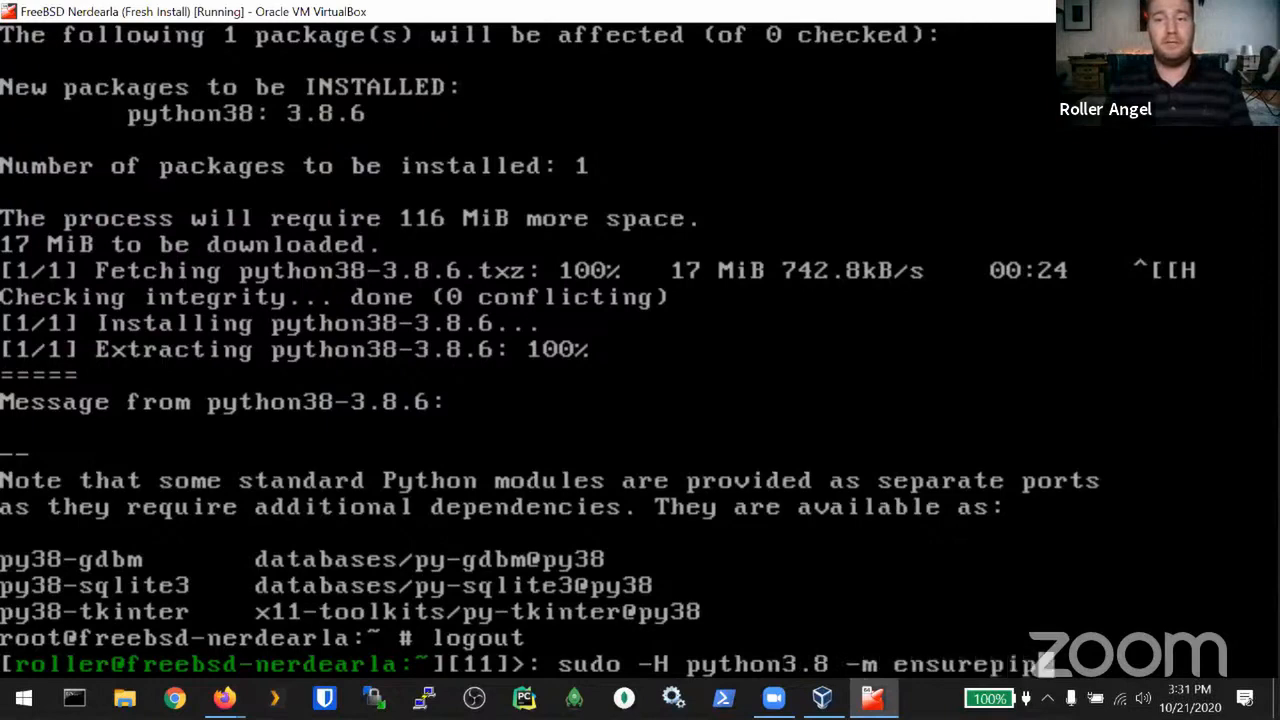
key(Return)
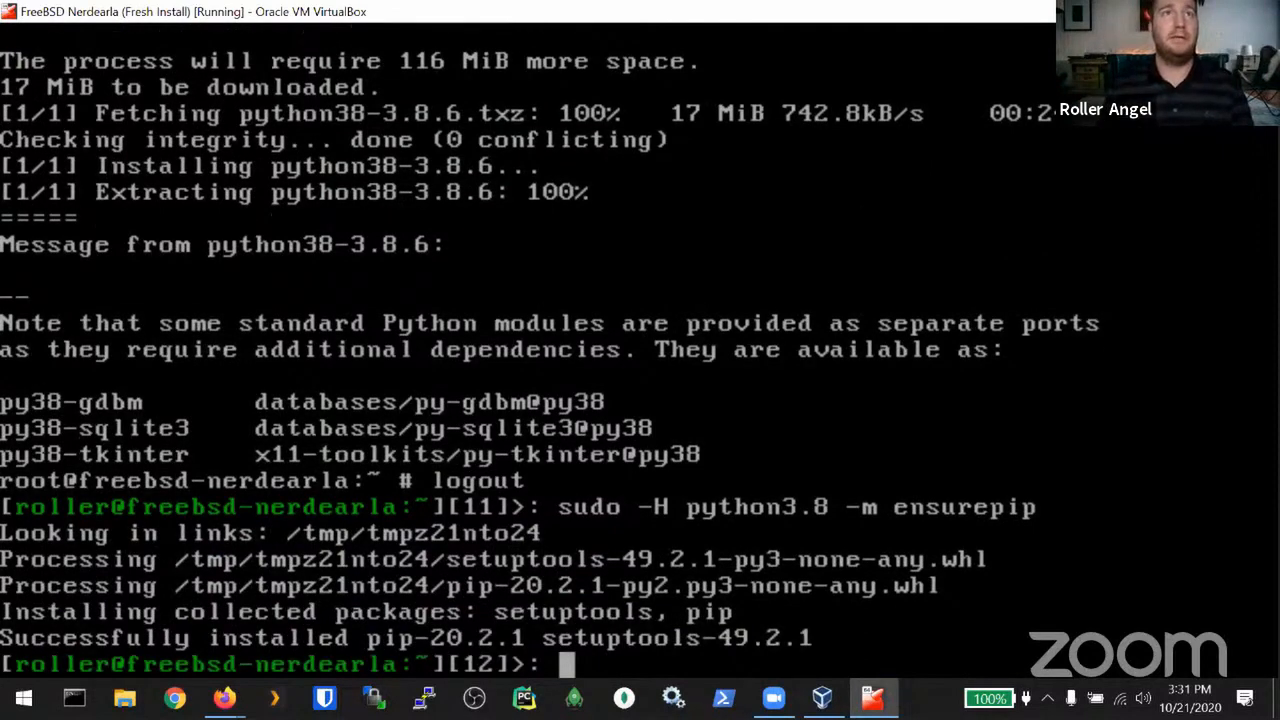
key(Up)
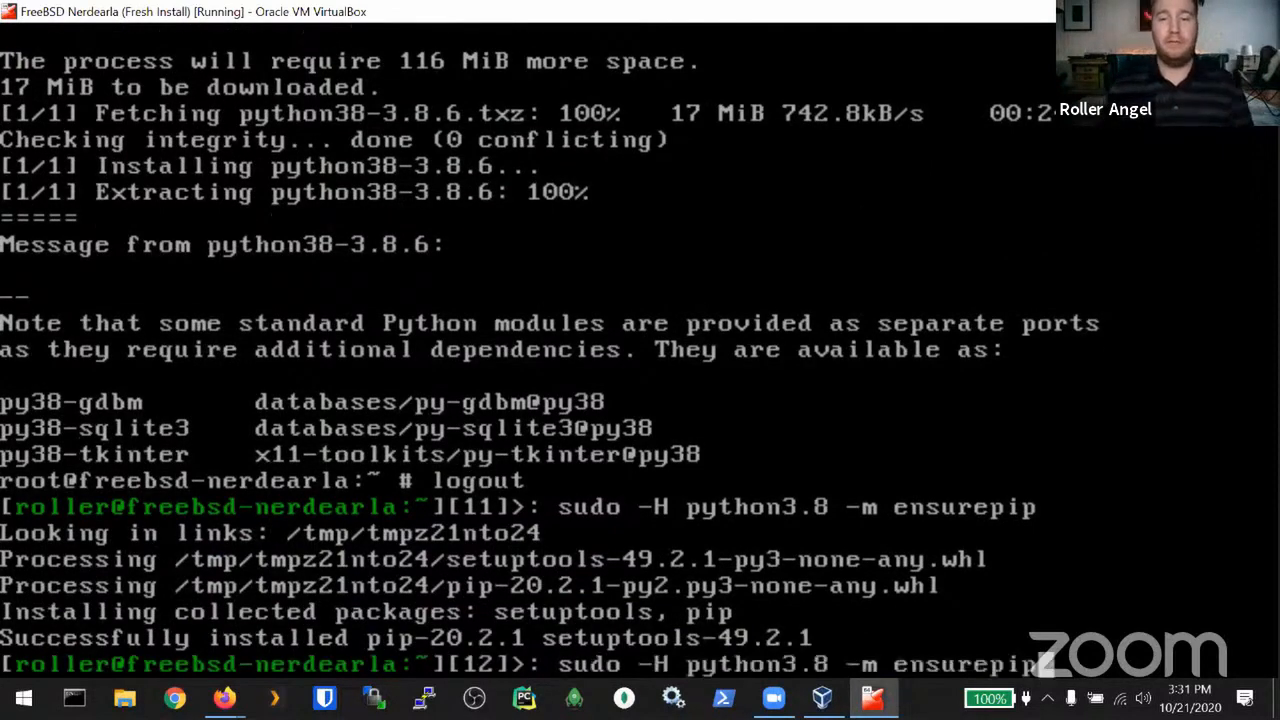
key(BackSpace)
key(BackSpace)
key(BackSpace)
key(BackSpace)
key(BackSpace)
key(BackSpace)
key(BackSpace)
key(BackSpace)
key(BackSpace)
key(BackSpace)
key(BackSpace)
key(BackSpace)
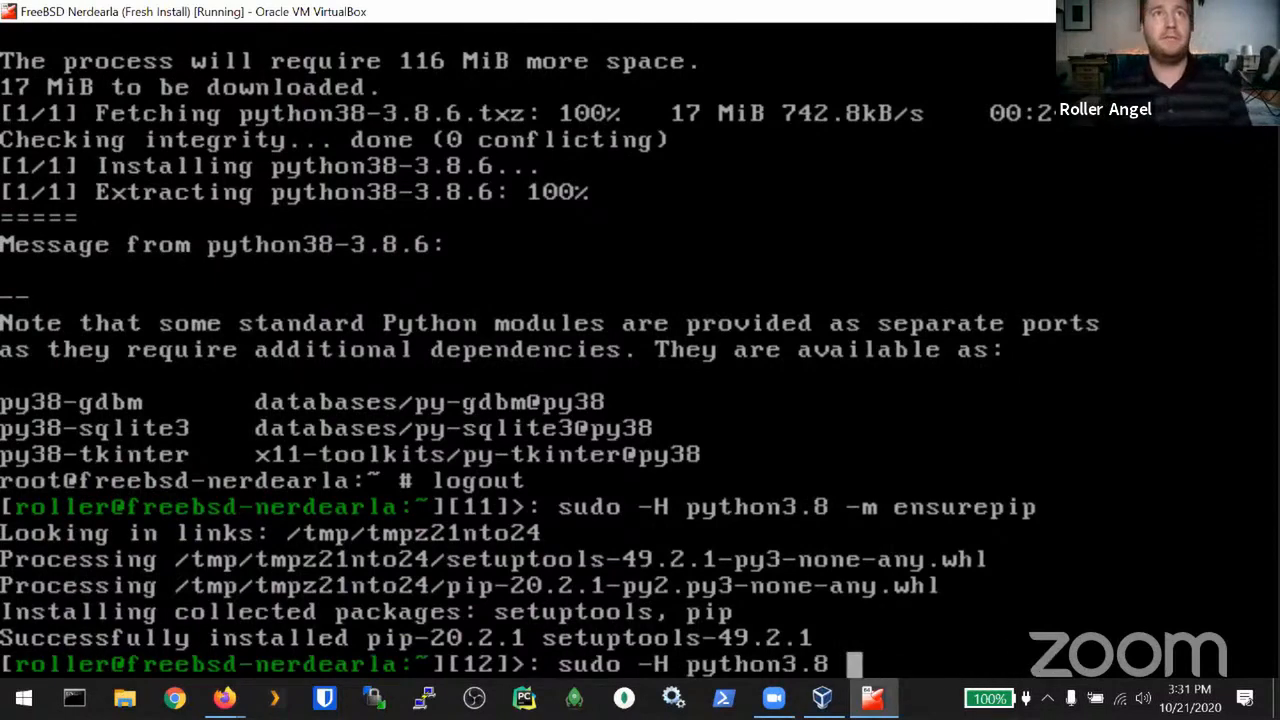
key(BackSpace)
key(BackSpace)
key(BackSpace)
key(BackSpace)
key(BackSpace)
key(BackSpace)
key(BackSpace)
key(BackSpace)
key(BackSpace)
key(BackSpace)
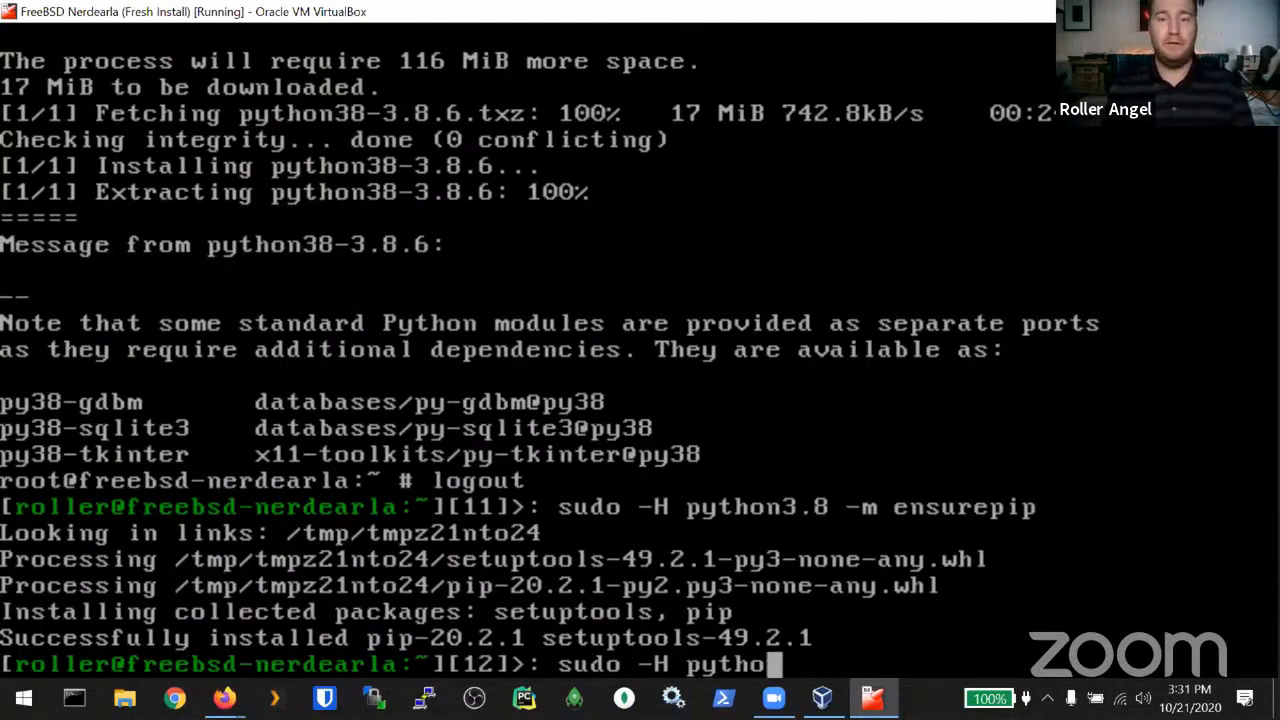
text(pip3.7)
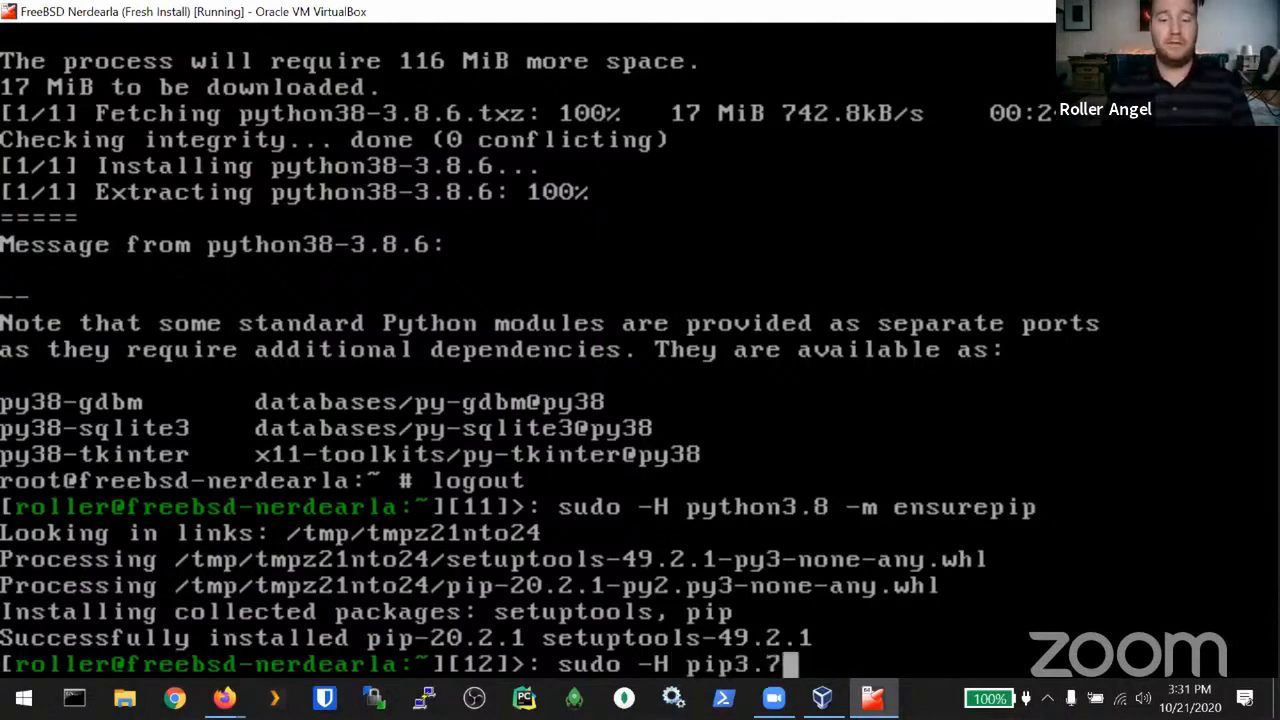
key(BackSpace)
text(8)
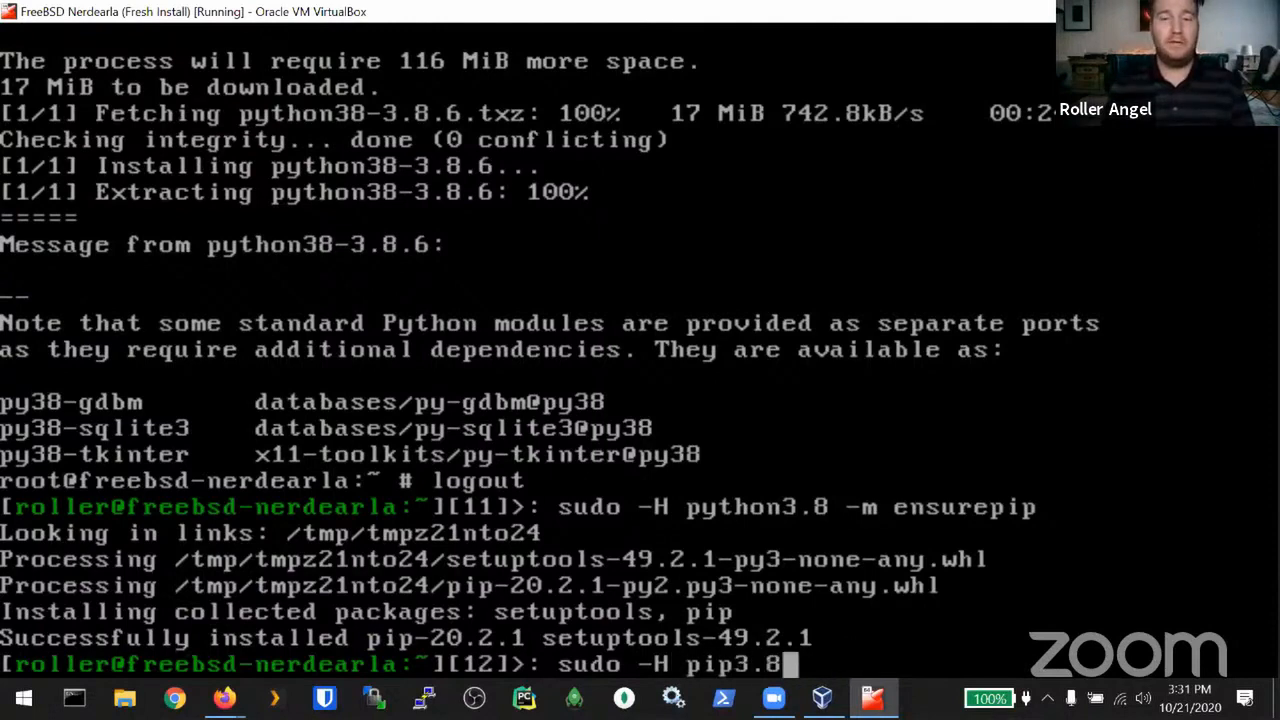
text( instal)
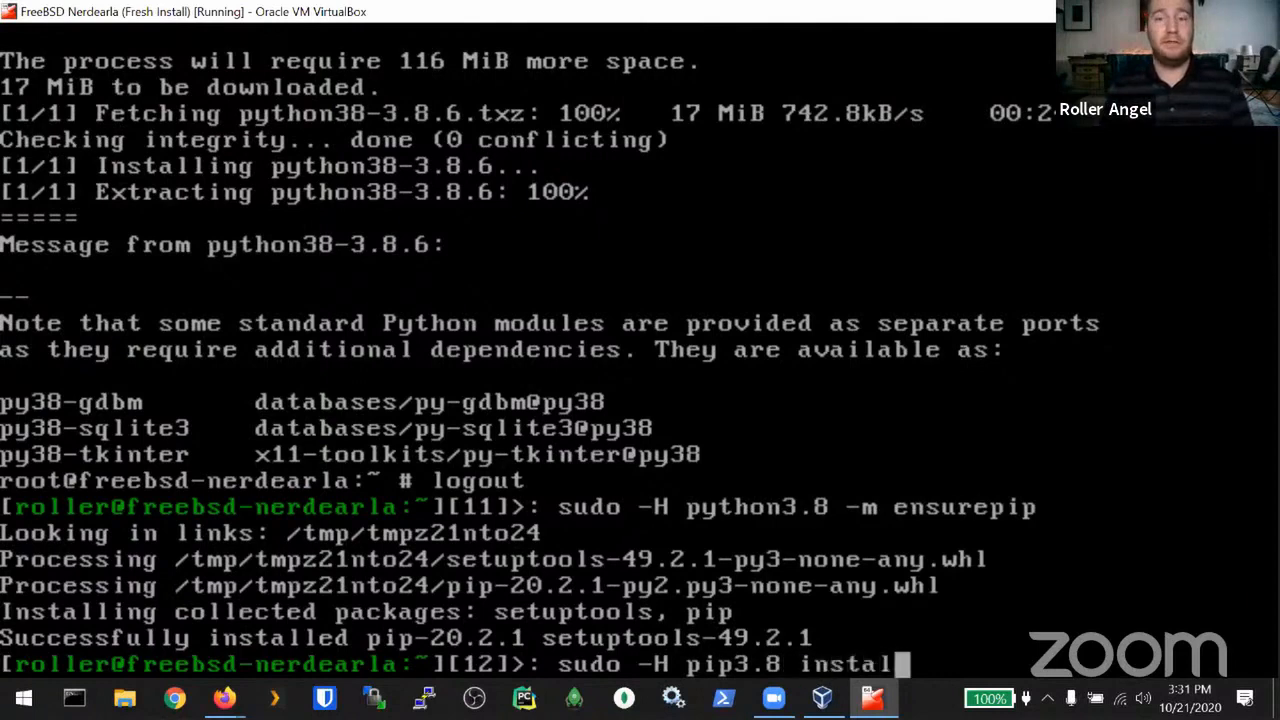
text(l --u)
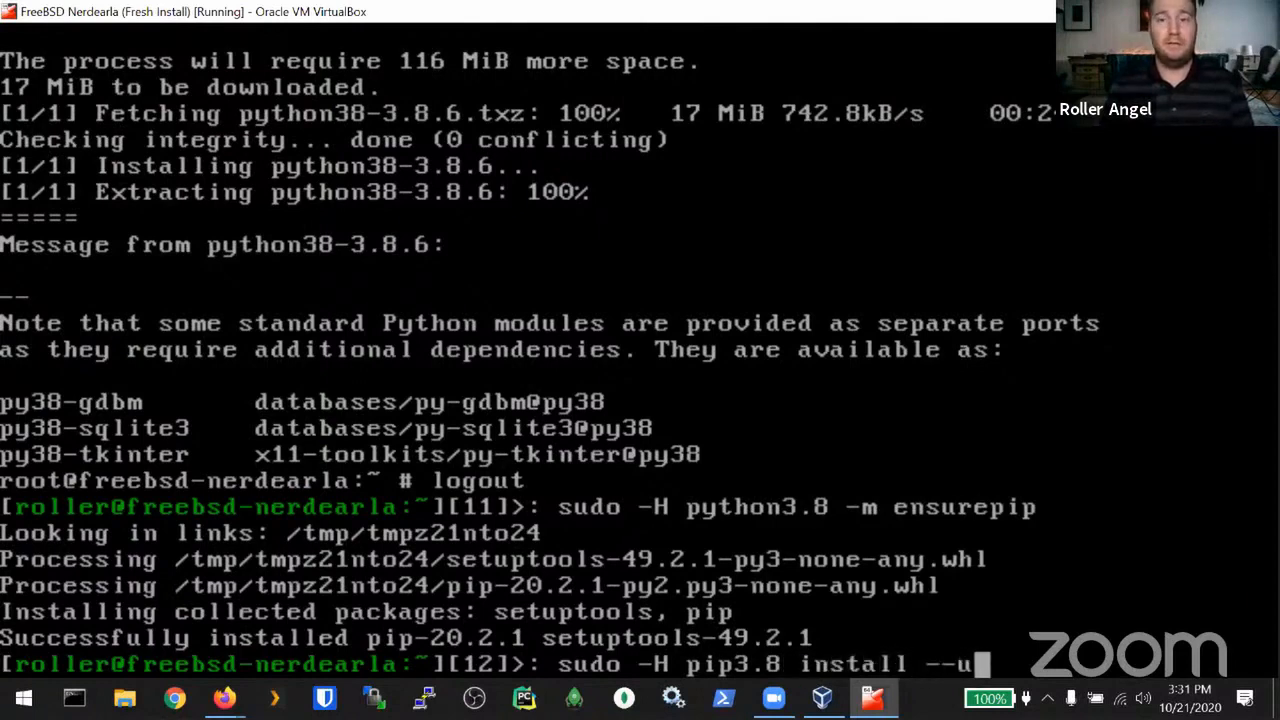
text(pgrade pip)
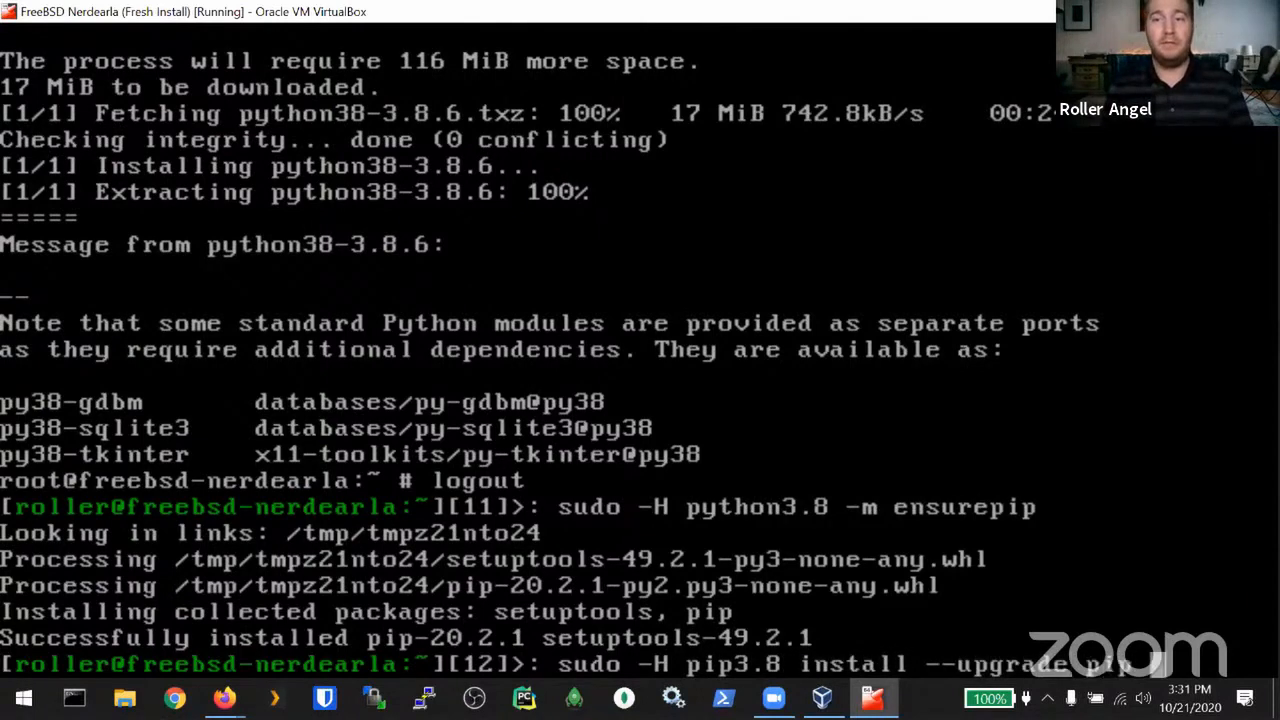
text( setuptools)
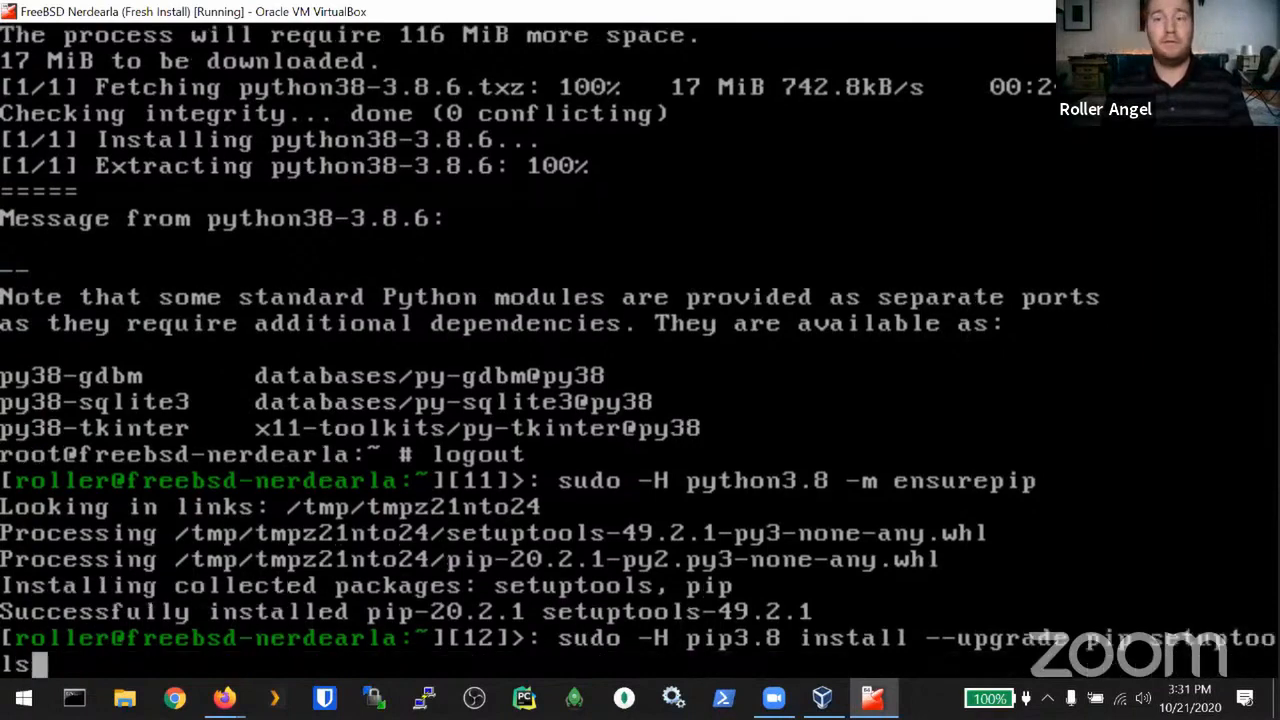
key(Return)
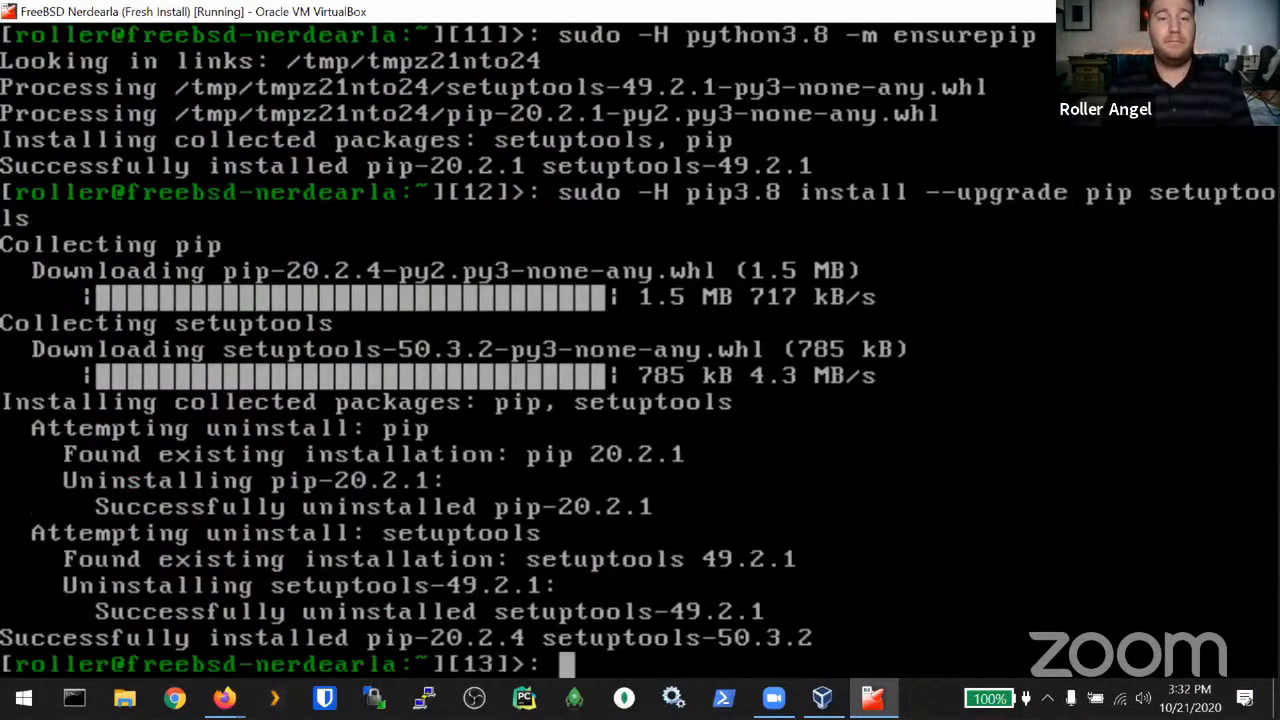
key(ctrl+l)
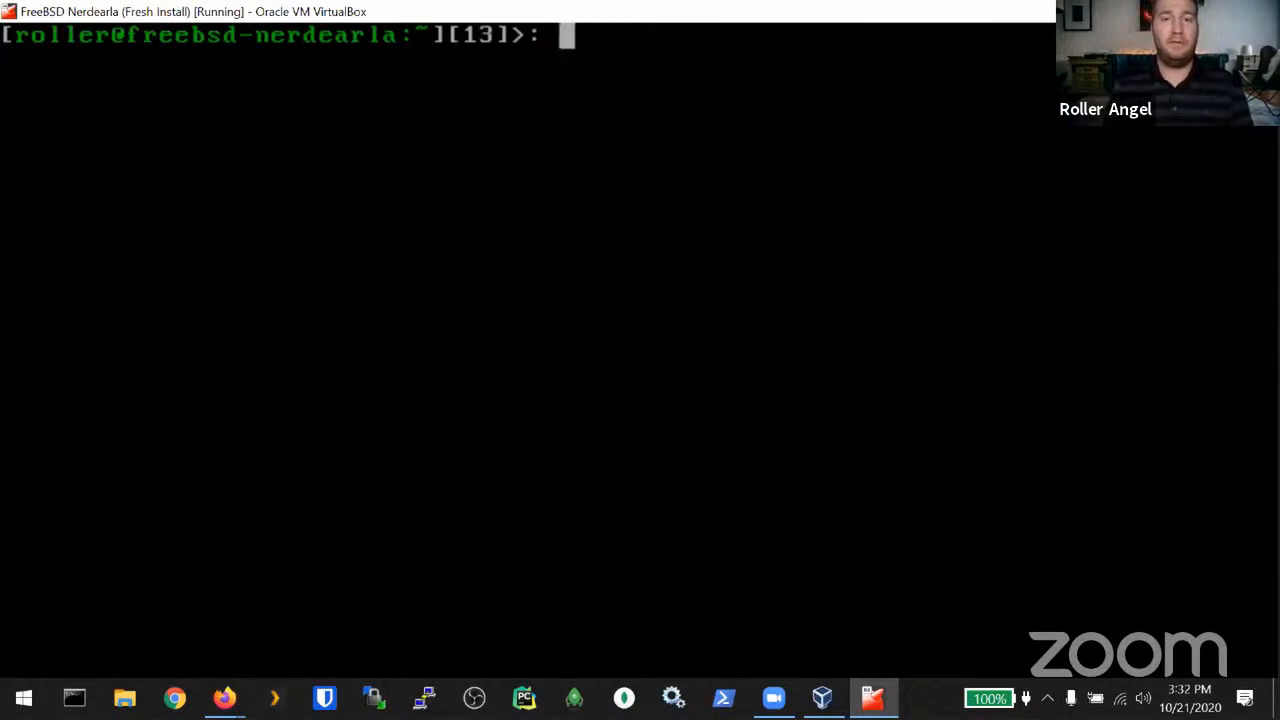
Step: Create Projects/Python with mkdir -p after the plain mkdir fails, then cd !$ into it
text(mkdir Pro)
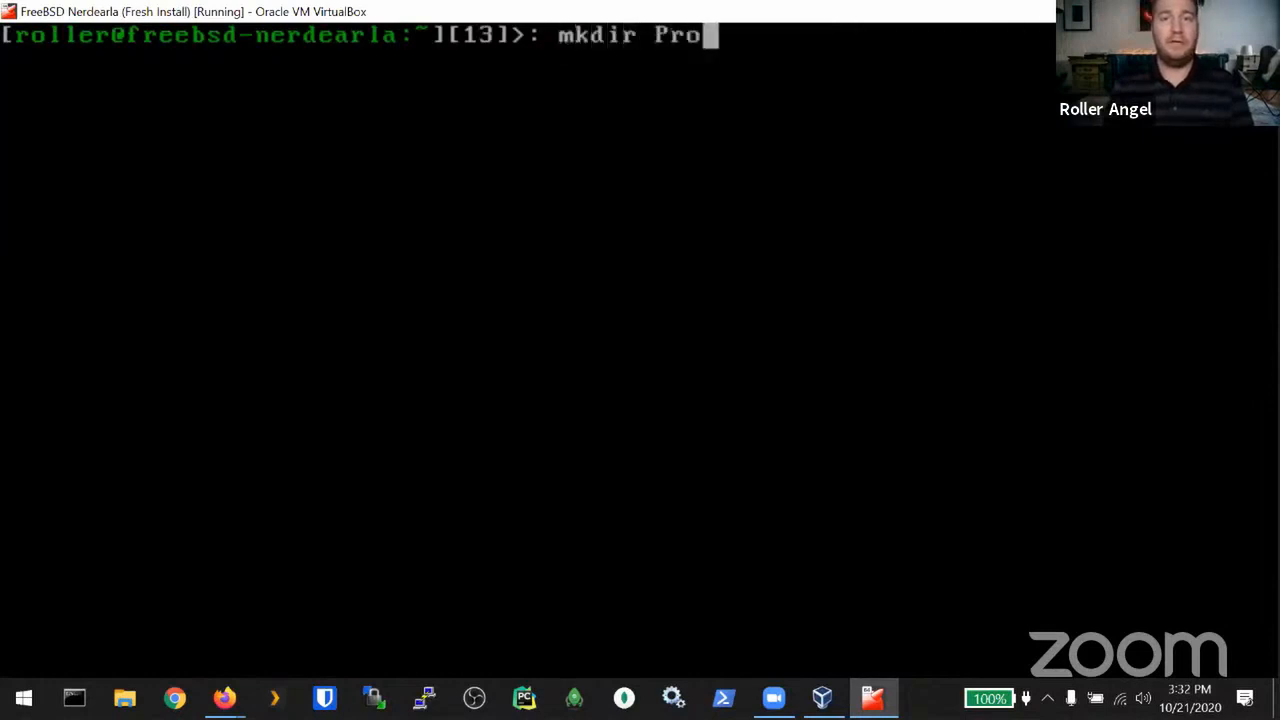
text(joe)
key(BackSpace)
key(BackSpace)
text(ec)
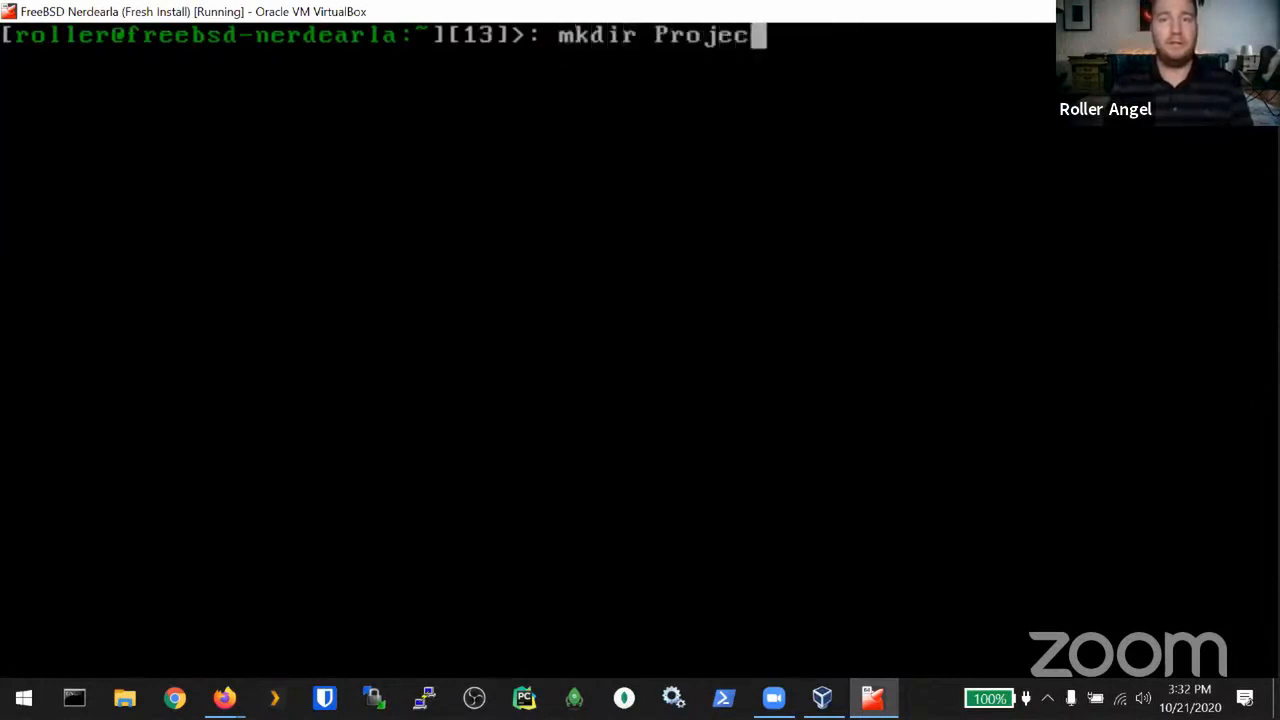
text(ts)
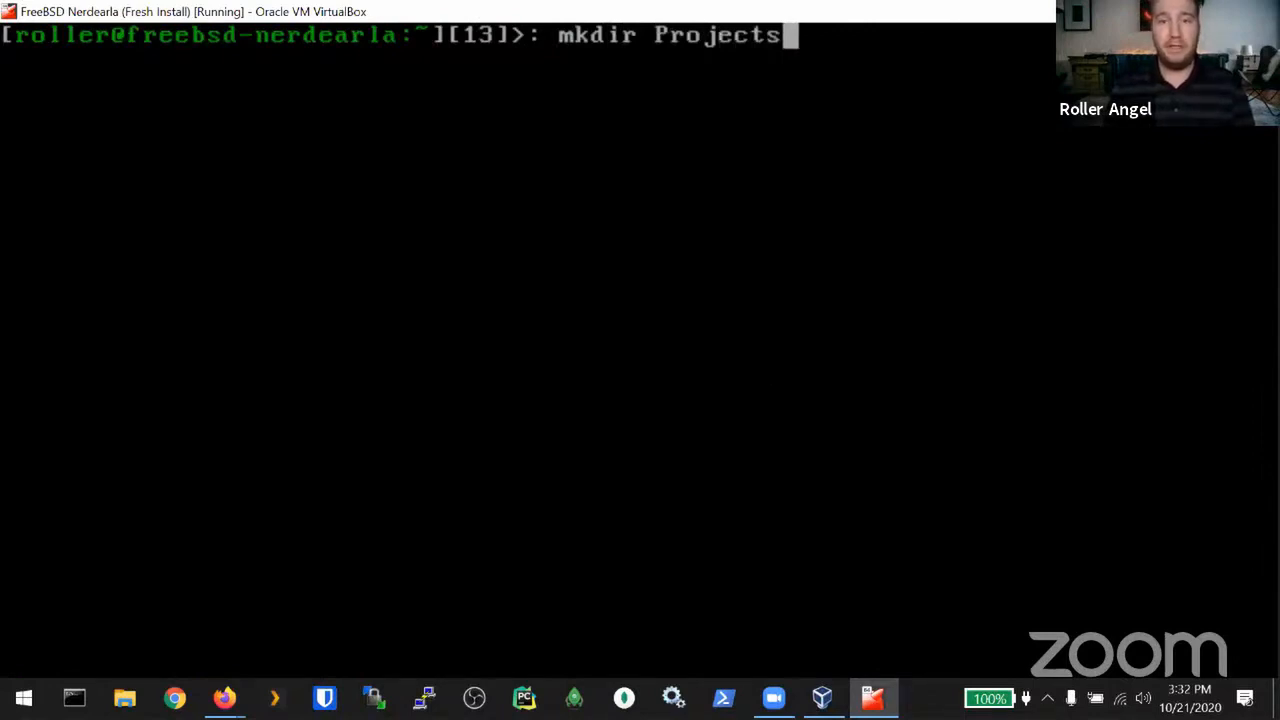
text(/P)
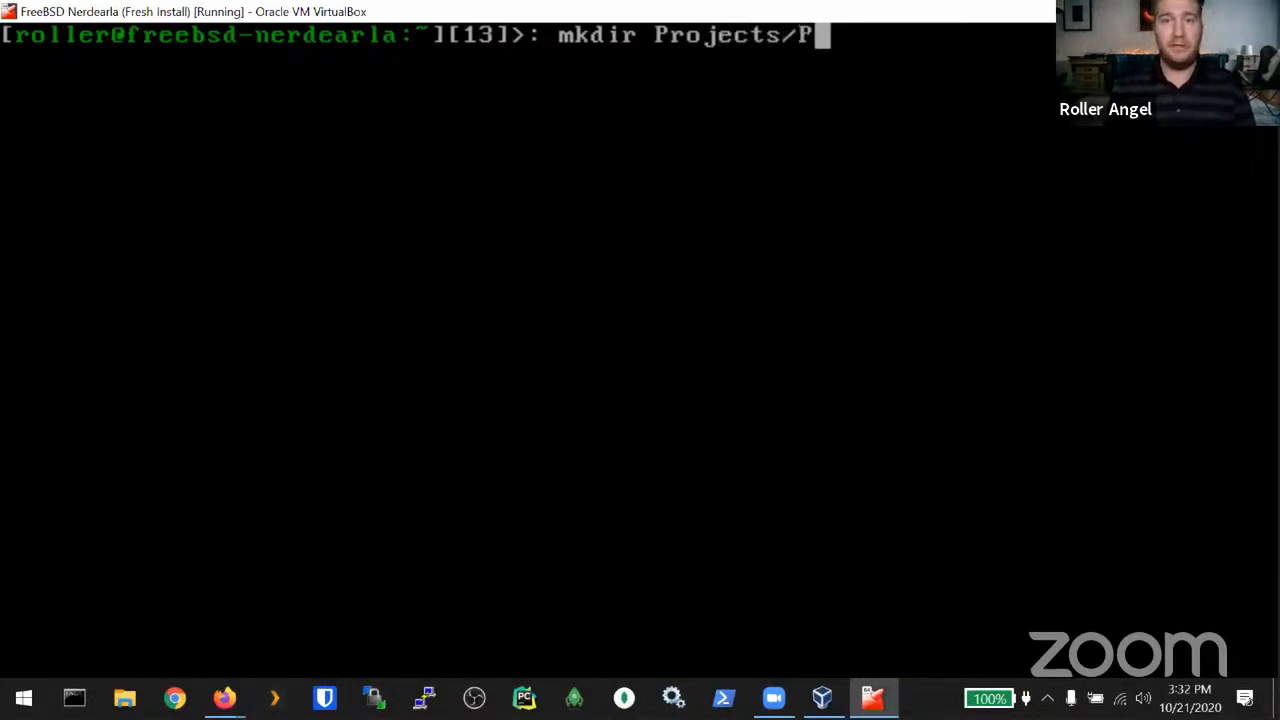
text(ython)
key(Return)
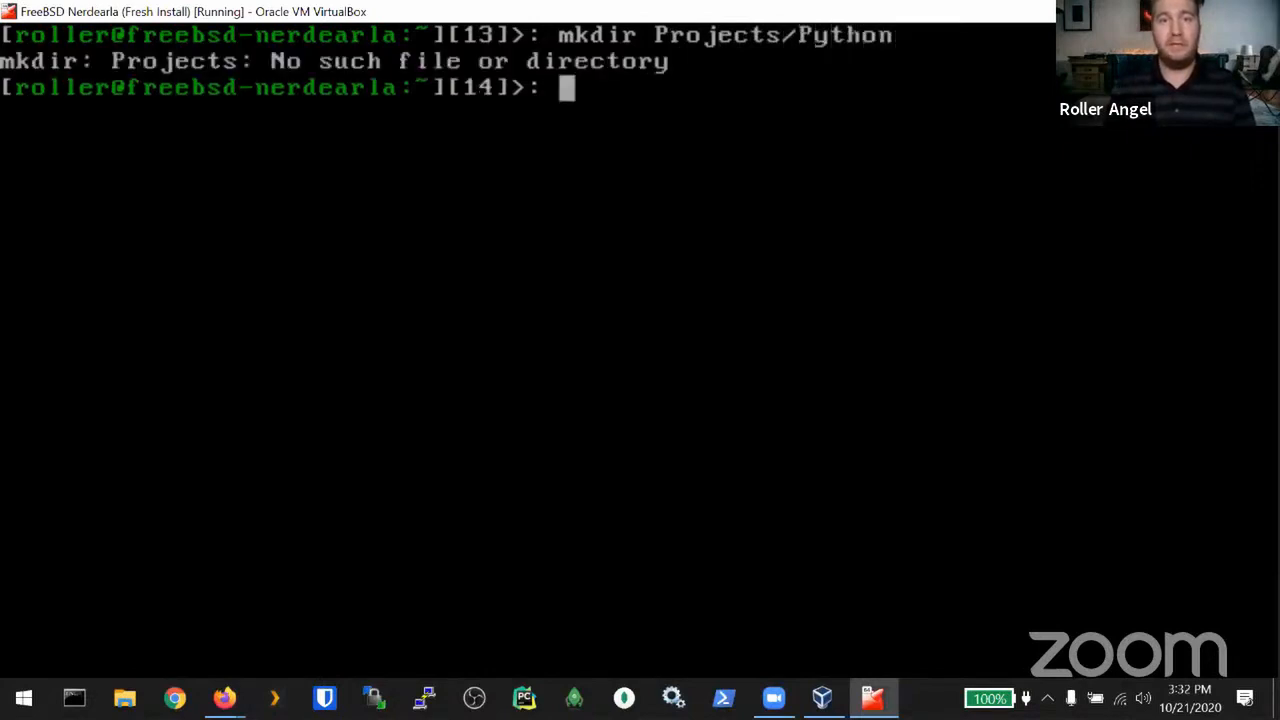
key(Up)
key(Left)
key(Left)
key(Left)
key(Left)
key(Left)
key(Left)
key(Right)
key(Right)
key(Right)
key(Right)
key(Left)
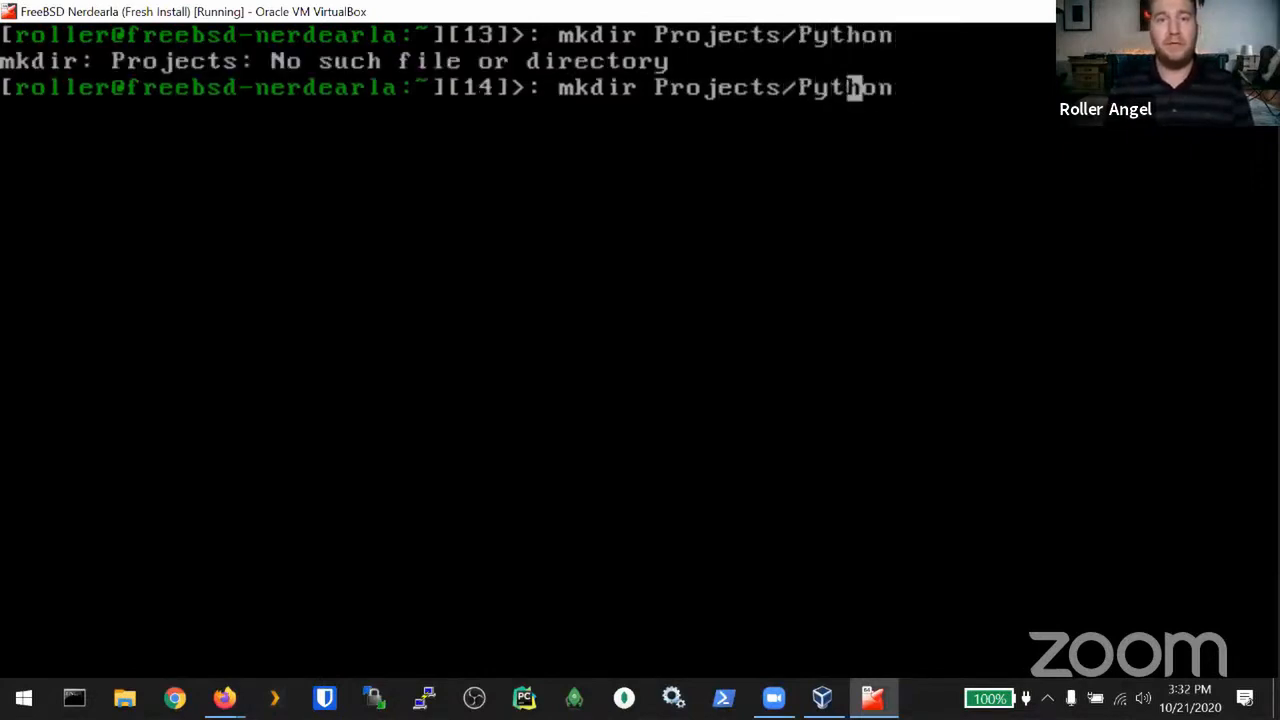
key(Left)
key(Left)
key(Left)
key(Left)
key(Left)
key(Left)
key(Left)
key(Left)
key(Left)
key(Left)
key(Left)
key(Left)
key(Left)
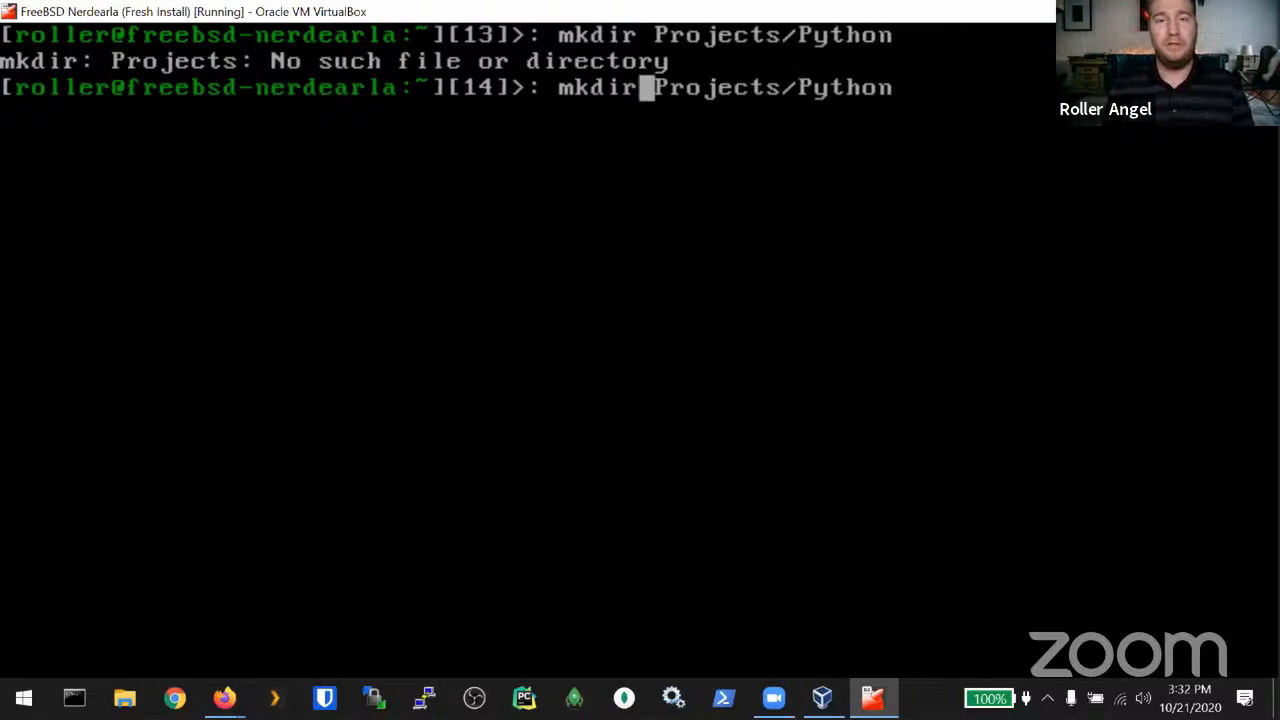
text(-p)
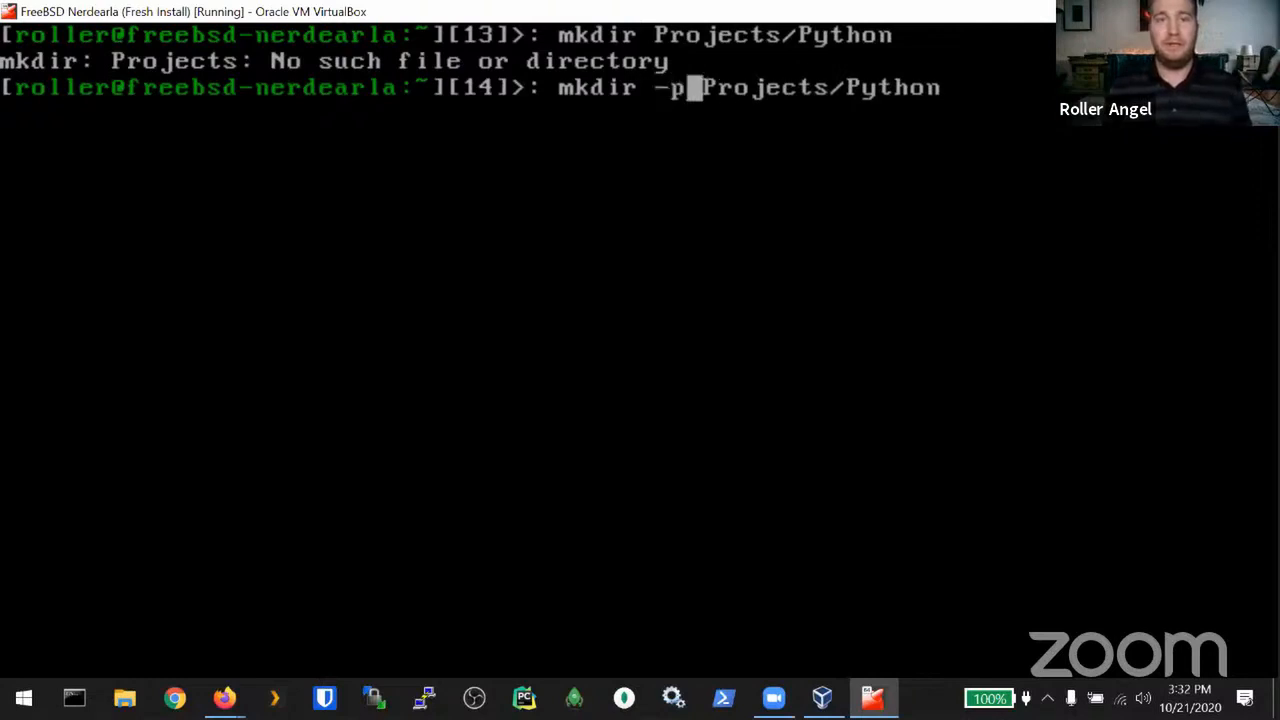
key(Return)
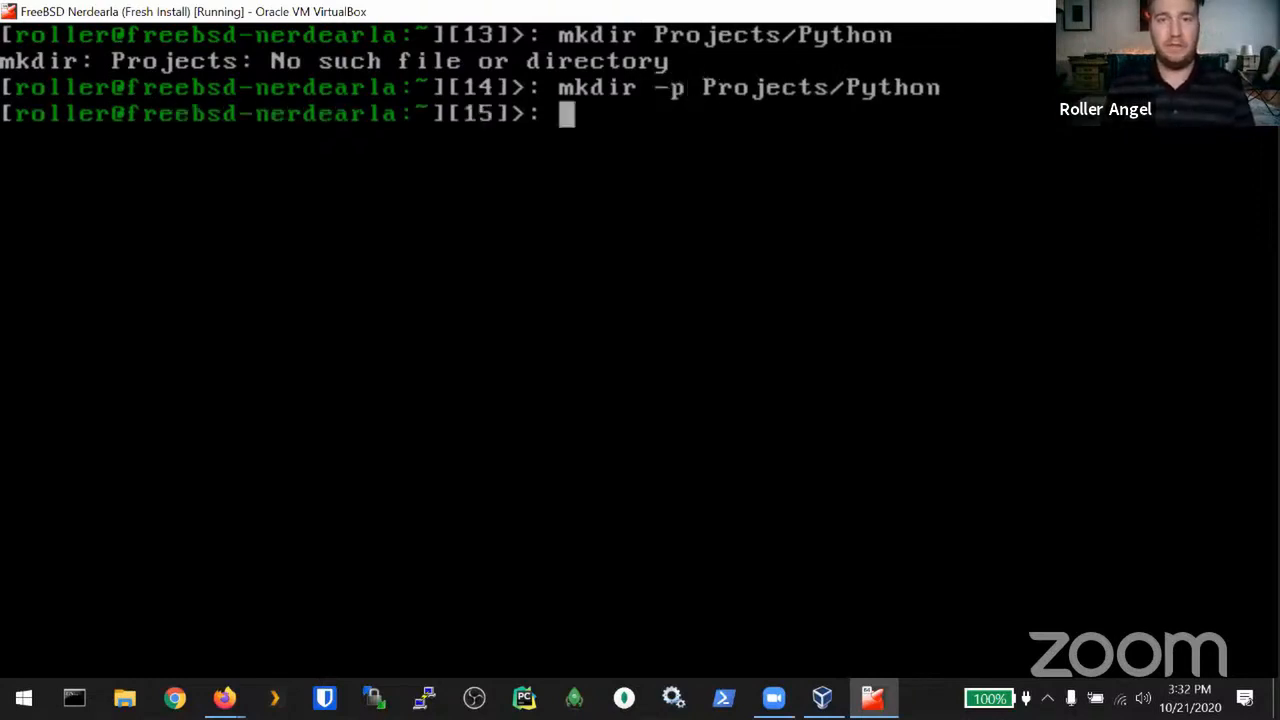
text(cd !$)
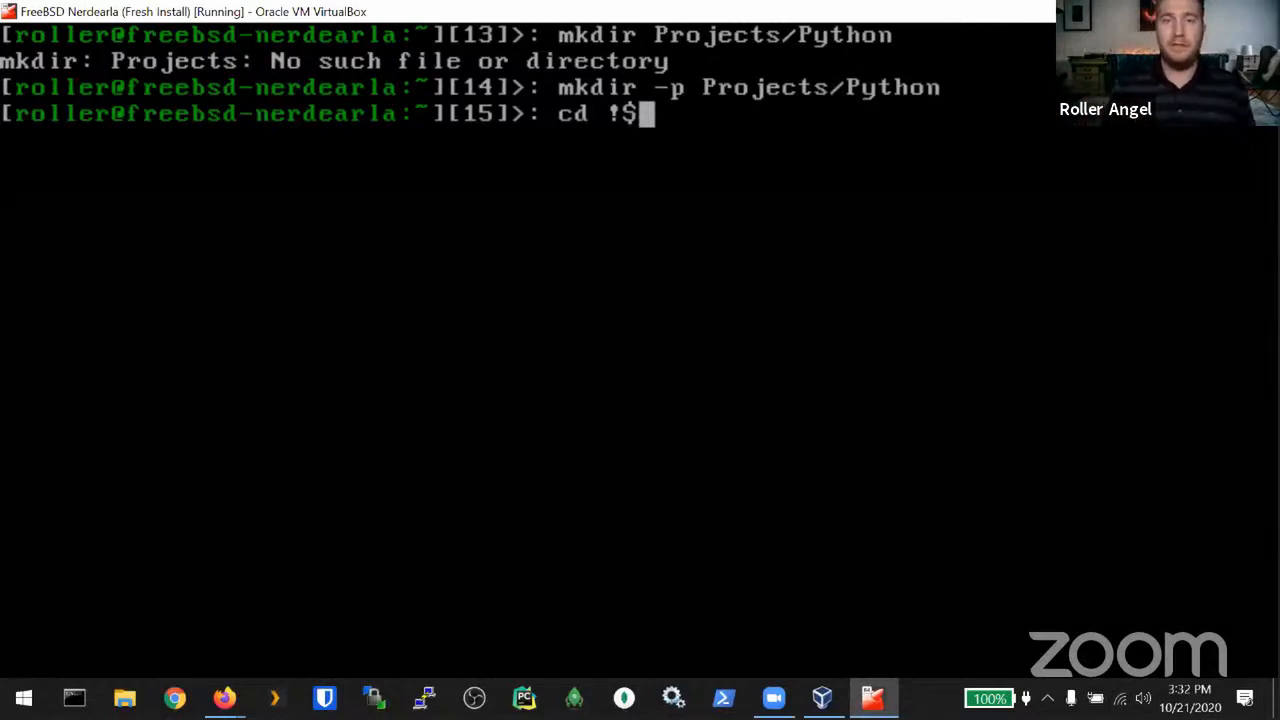
key(Return)
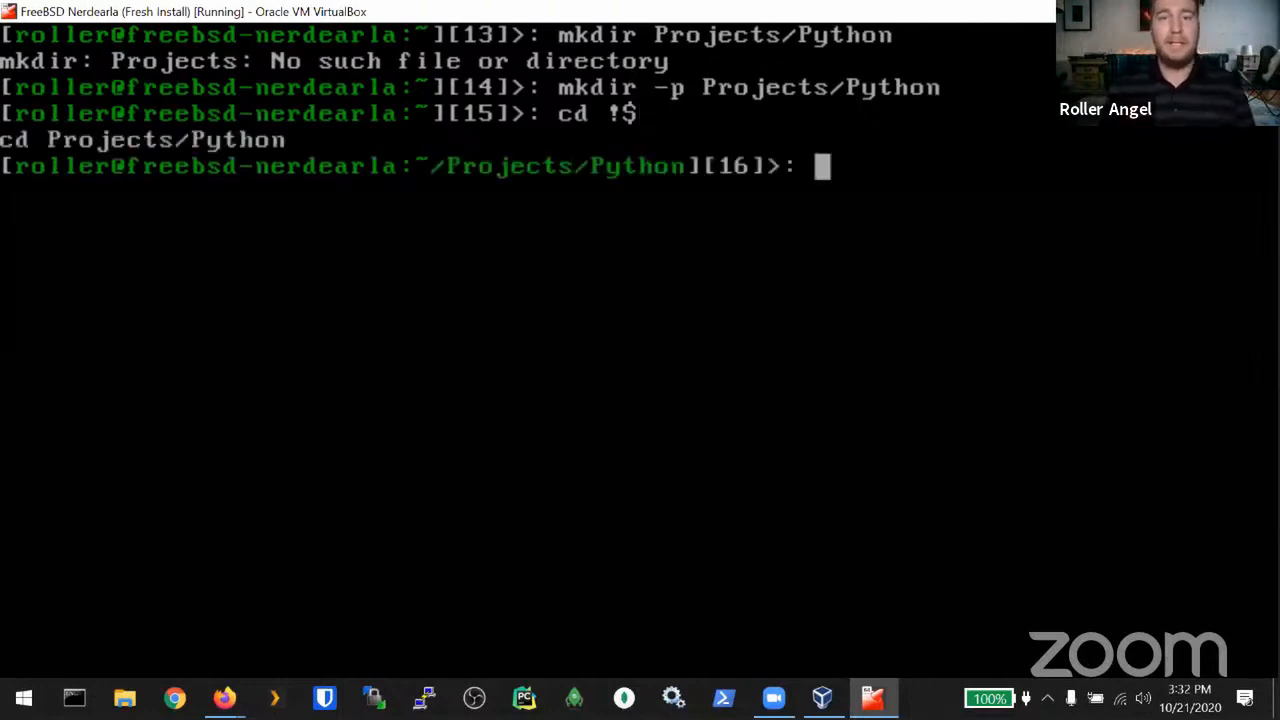
Step: Try python3.8 -m venv venv, then list the python programs in /usr/local/bin
text(python)
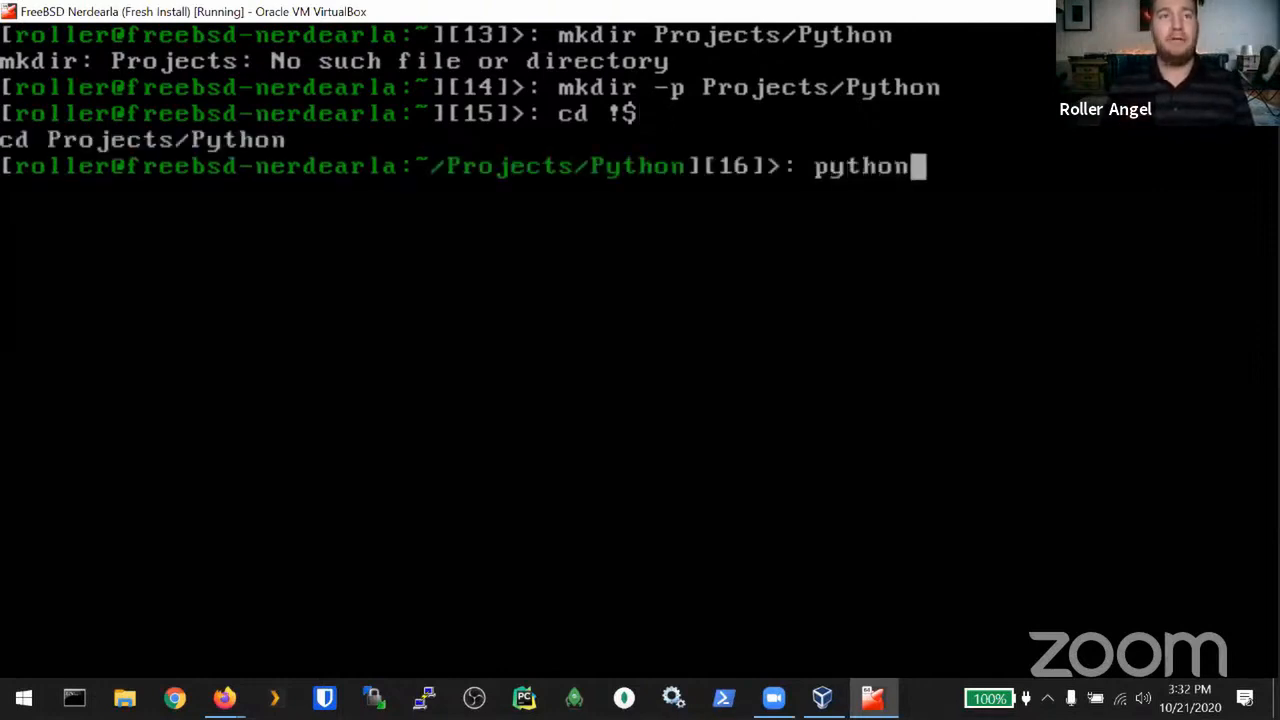
text(3)
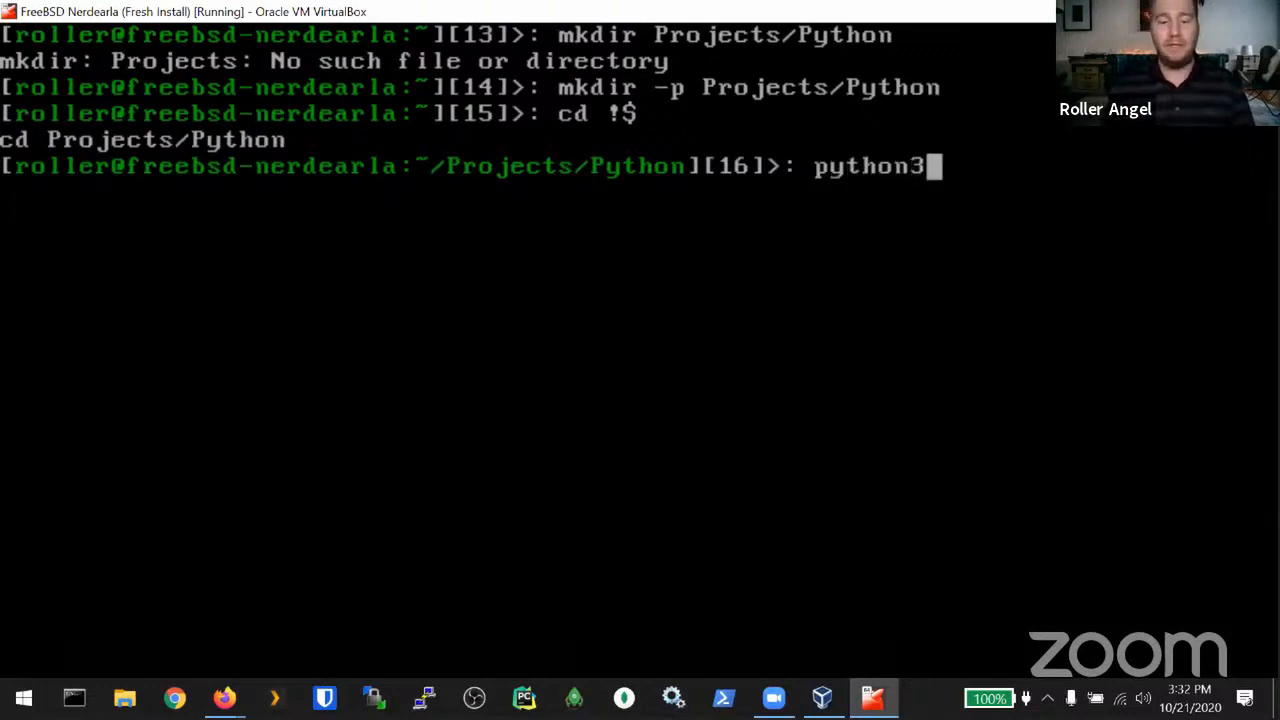
text(.8 -m )
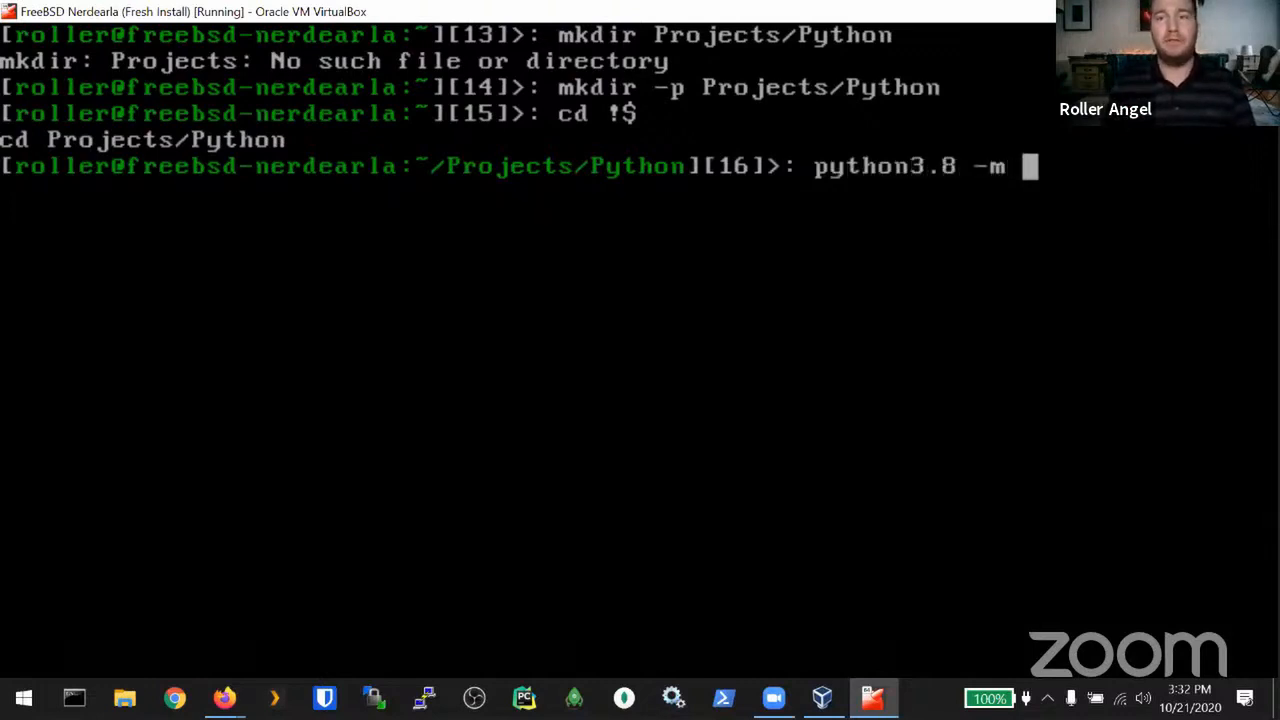
text(ve)
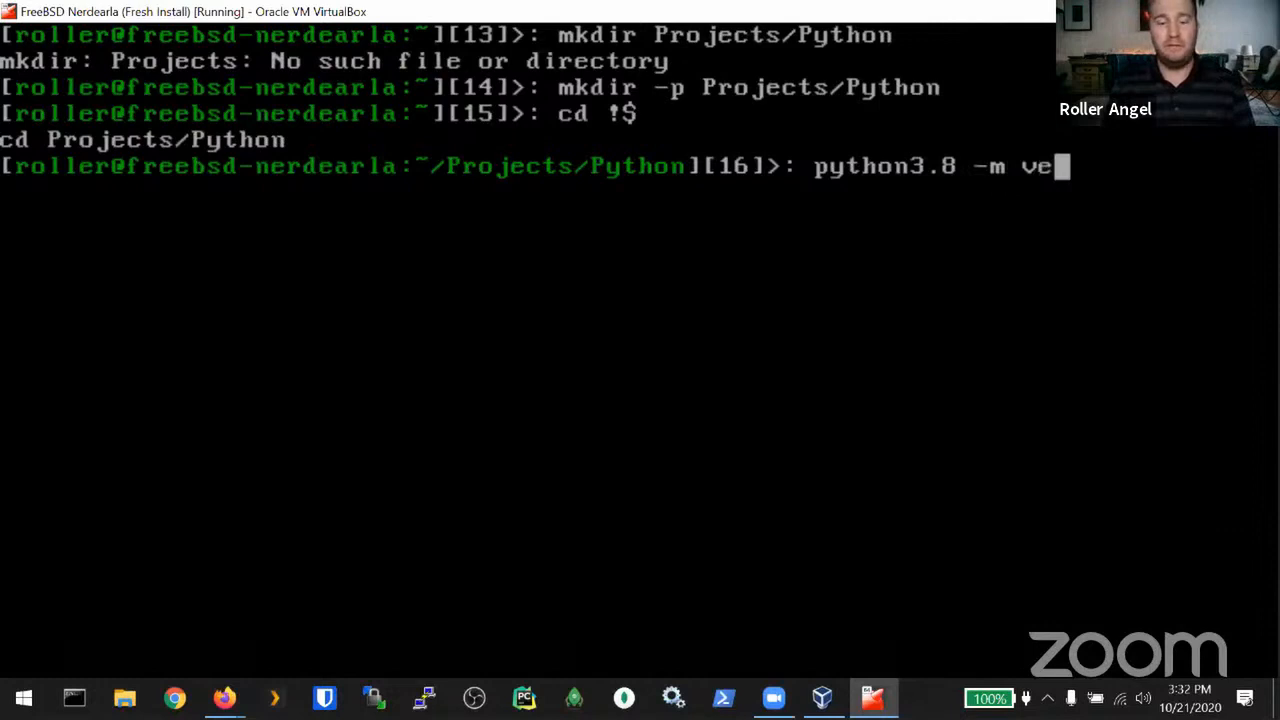
text(nv v)
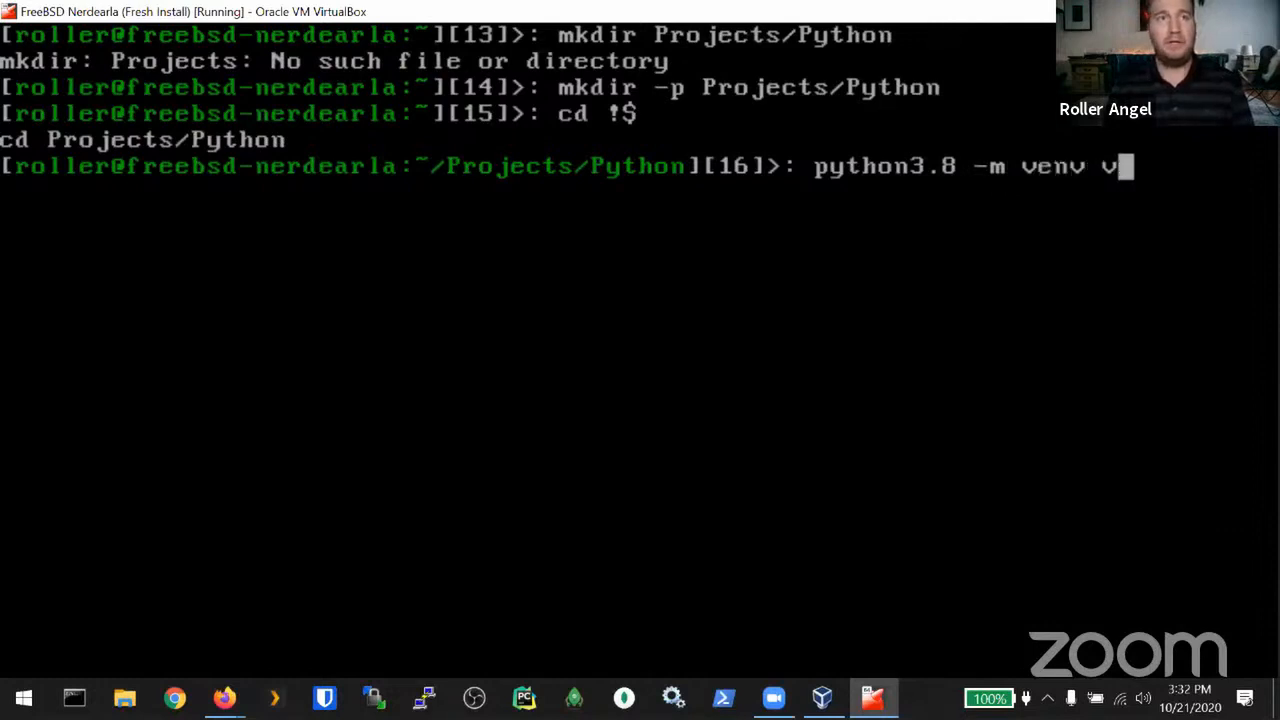
text(env)
key(Return)
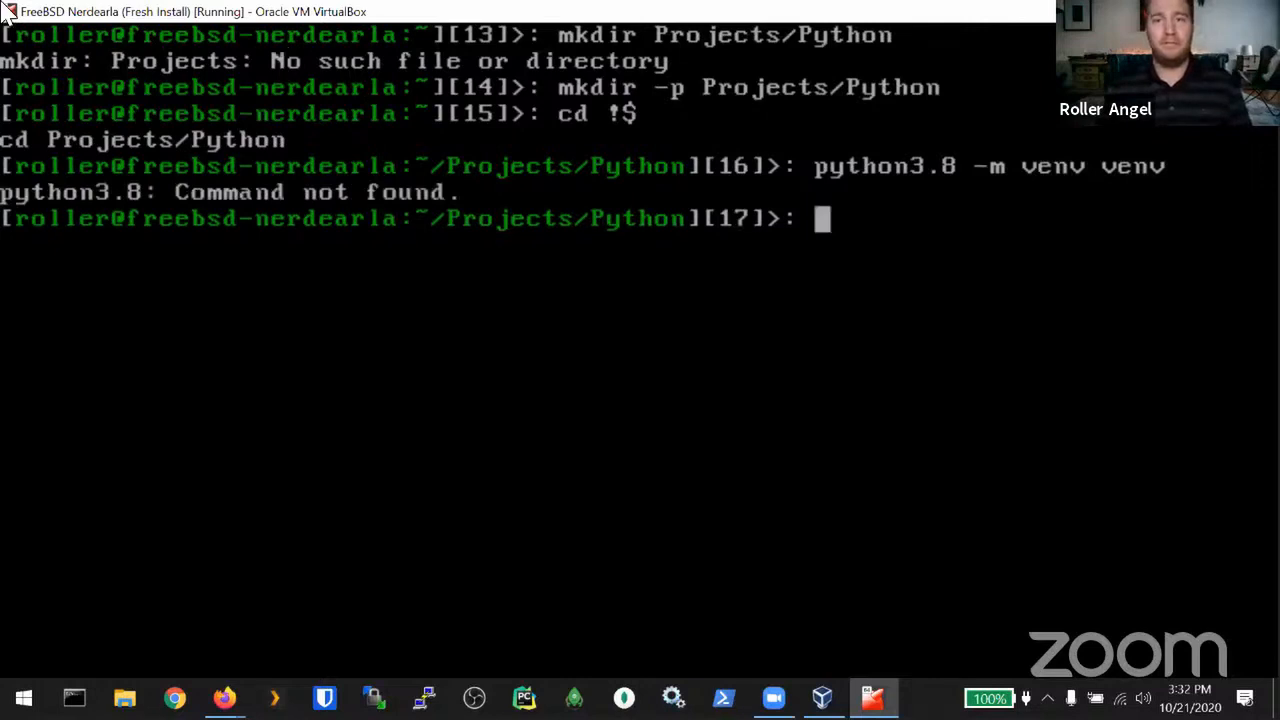
key(Up)
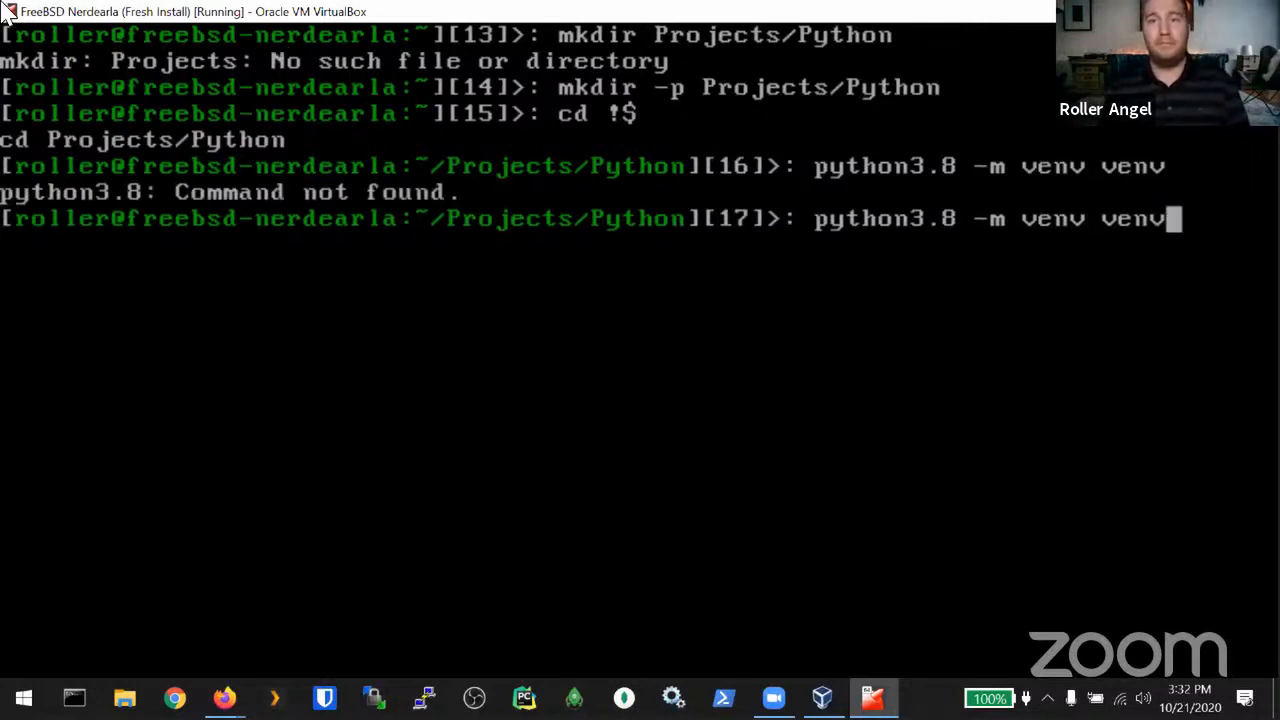
key(BackSpace)
key(BackSpace)
key(BackSpace)
key(BackSpace)
key(BackSpace)
key(BackSpace)
key(BackSpace)
key(BackSpace)
key(BackSpace)
key(BackSpace)
key(BackSpace)
key(BackSpace)
key(BackSpace)
key(BackSpace)
key(BackSpace)
key(BackSpace)
key(BackSpace)
key(BackSpace)
key(BackSpace)
key(BackSpace)
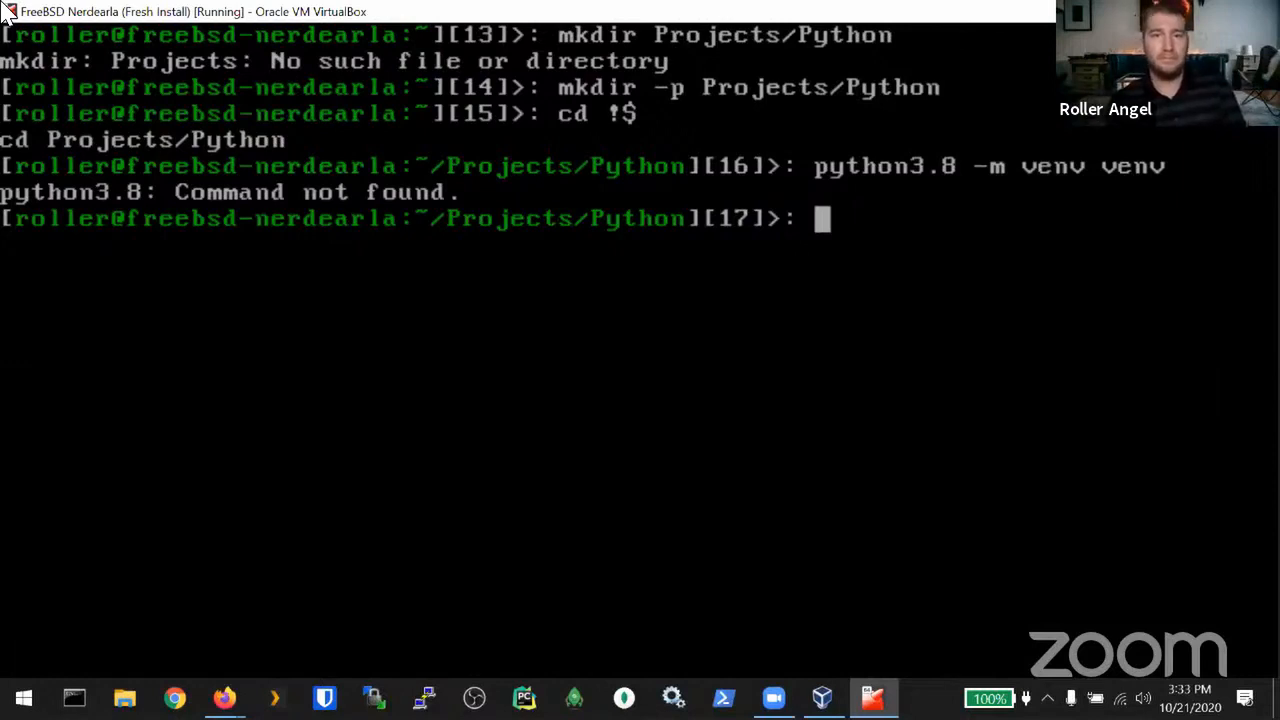
text(ca)
key(BackSpace)
key(BackSpace)
text(a)
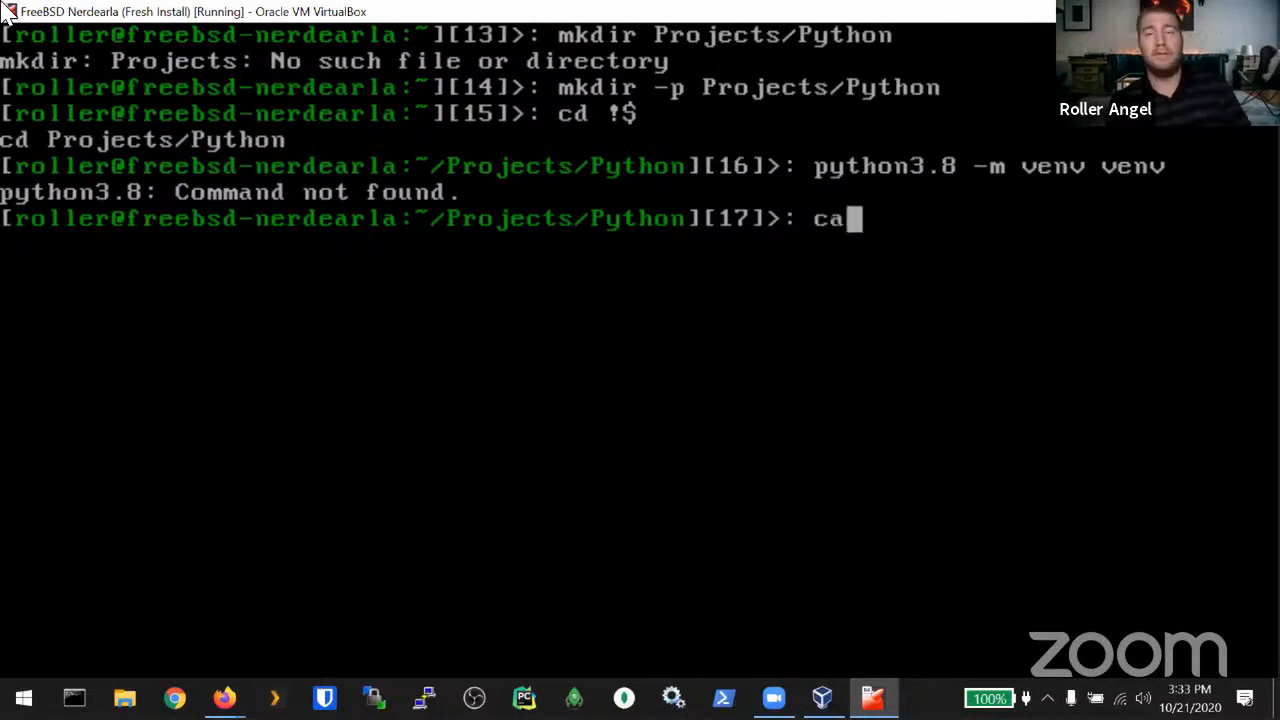
text(t /usr/local/)
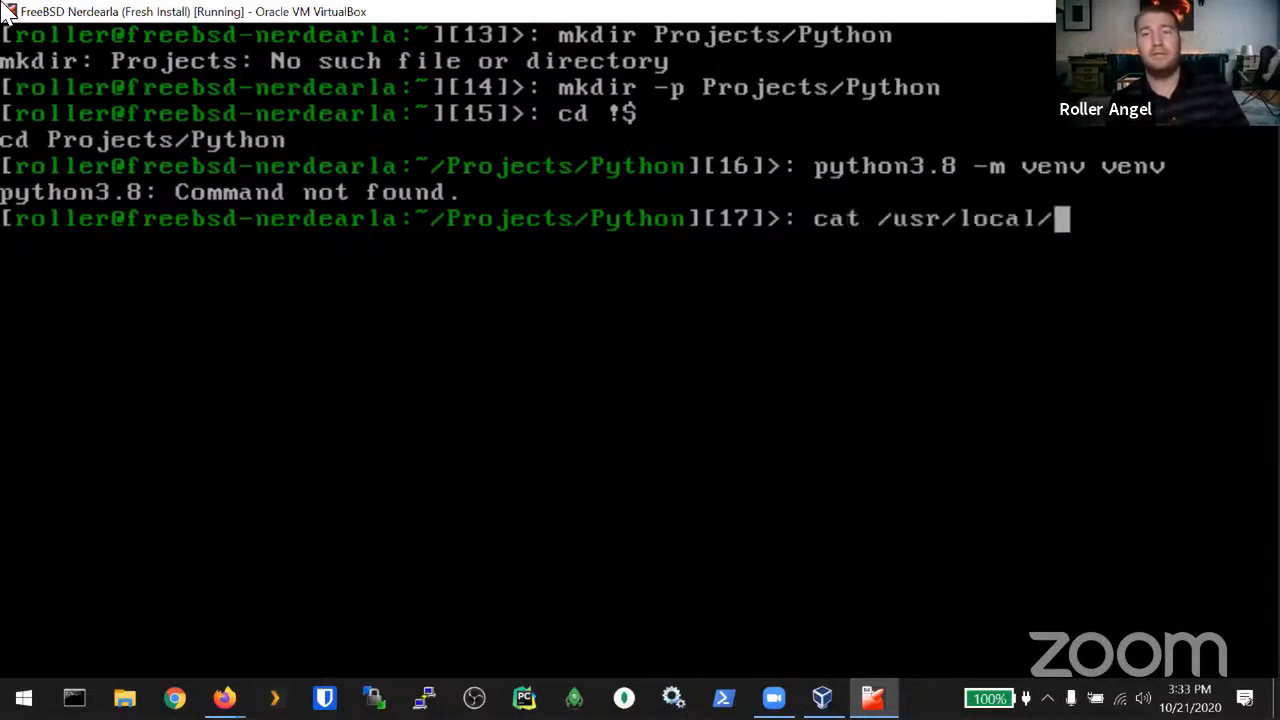
text(bin/p)
key(Tab)
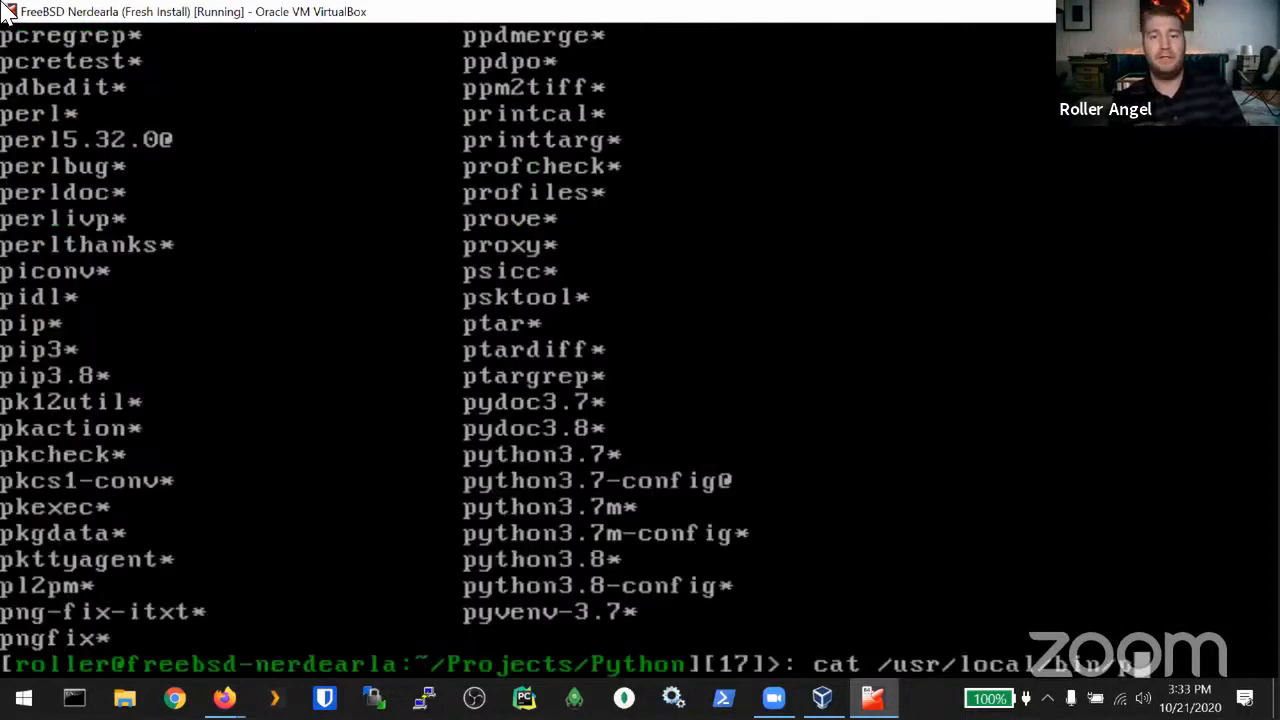
text(yth)
Step: Launch and exit python3.7, then run python3.8, which reports Command not found
key(ctrl+u)
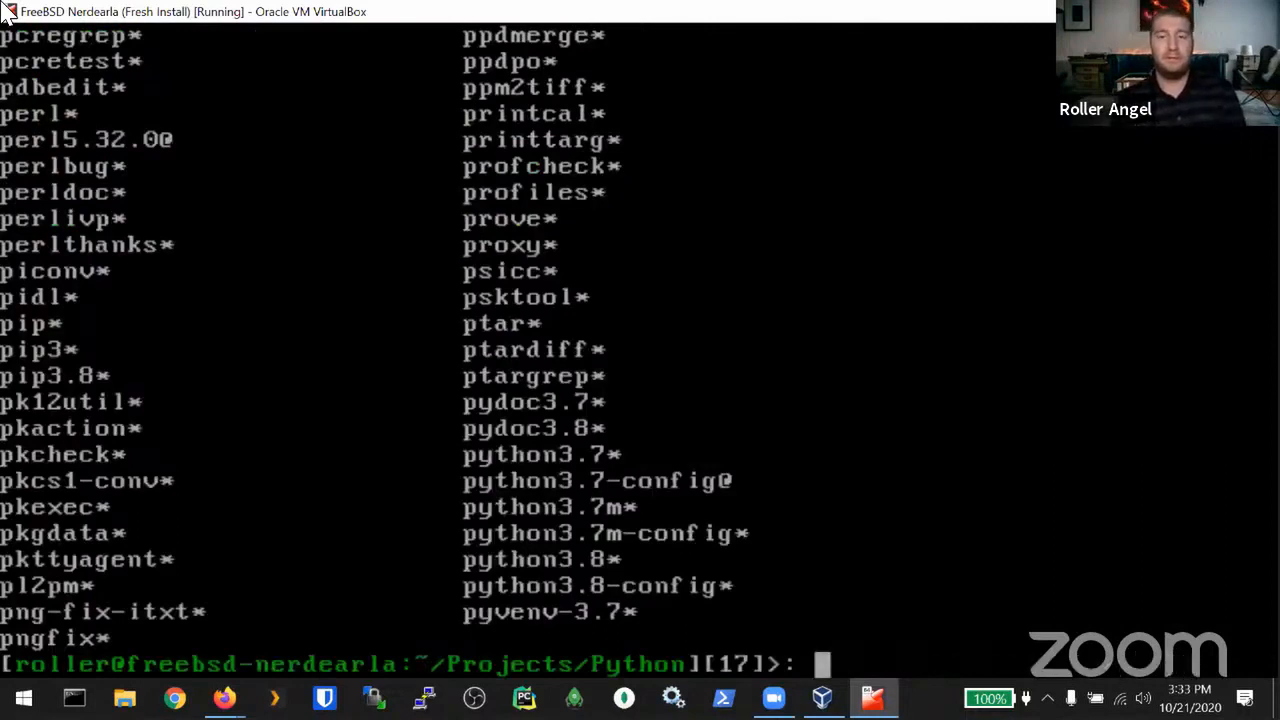
text(python3.7)
key(Return)
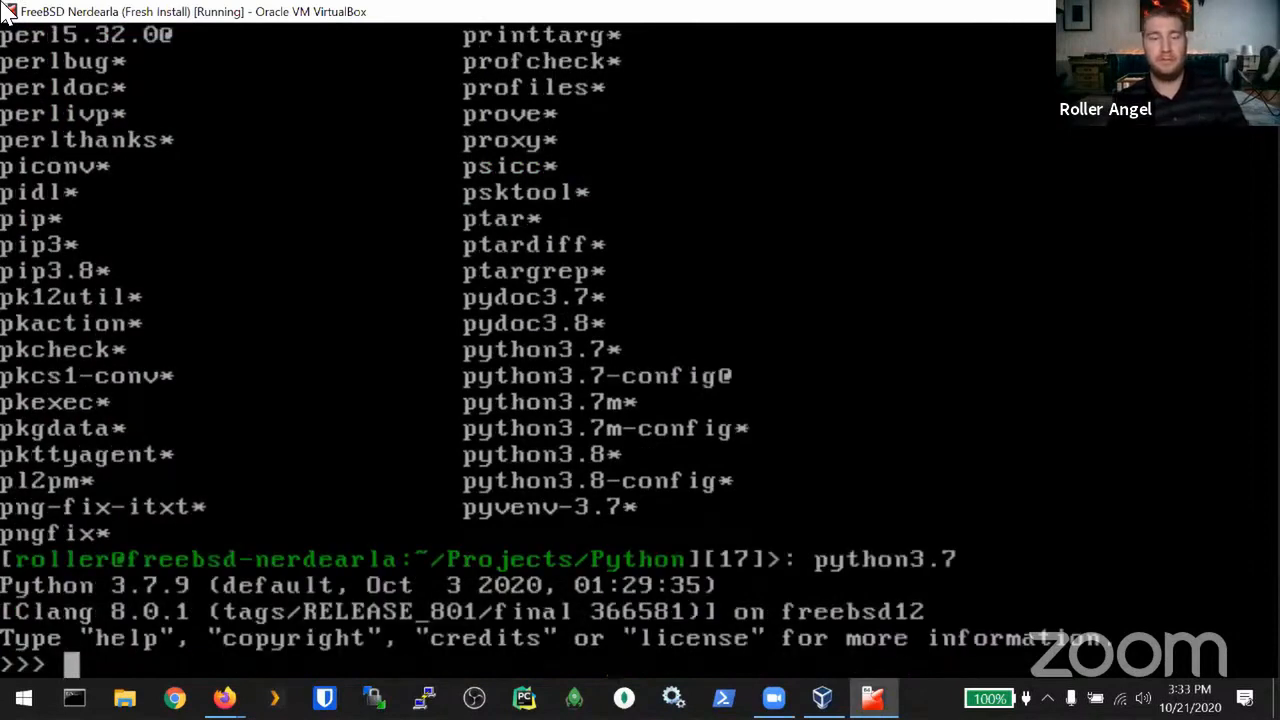
key(ctrl+d)
key(Up)
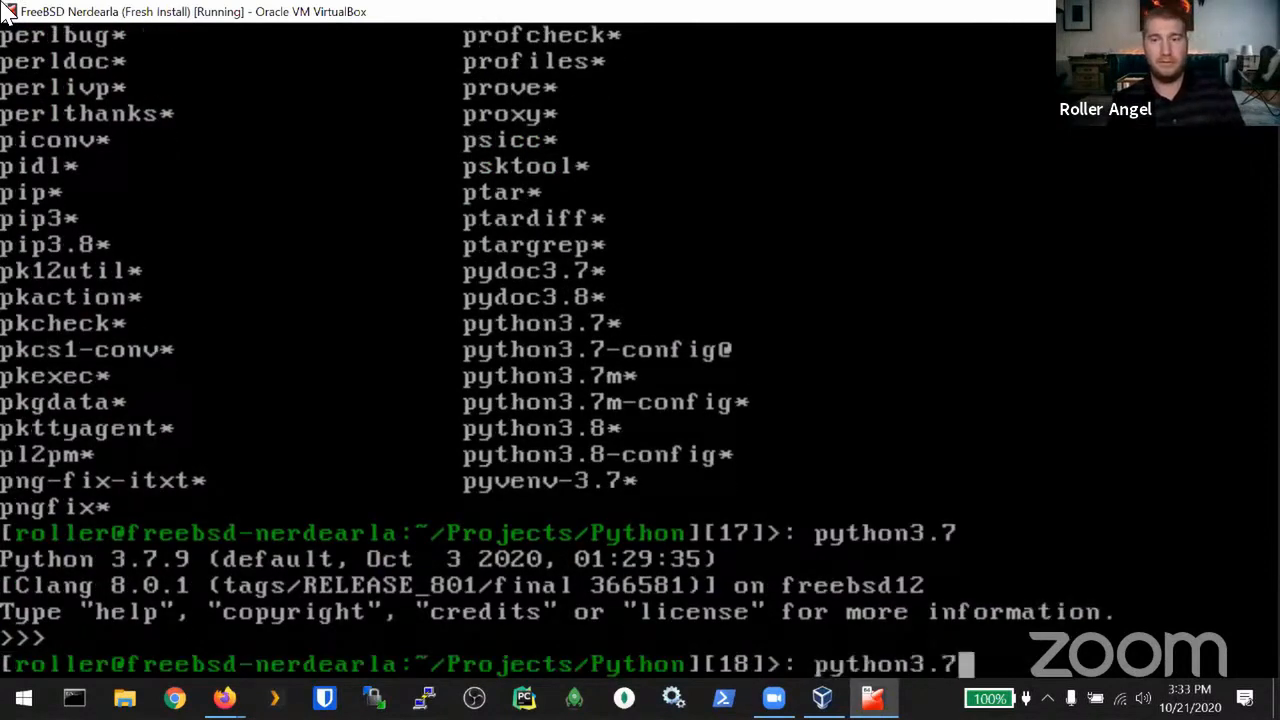
key(BackSpace)
text(8)
key(Return)
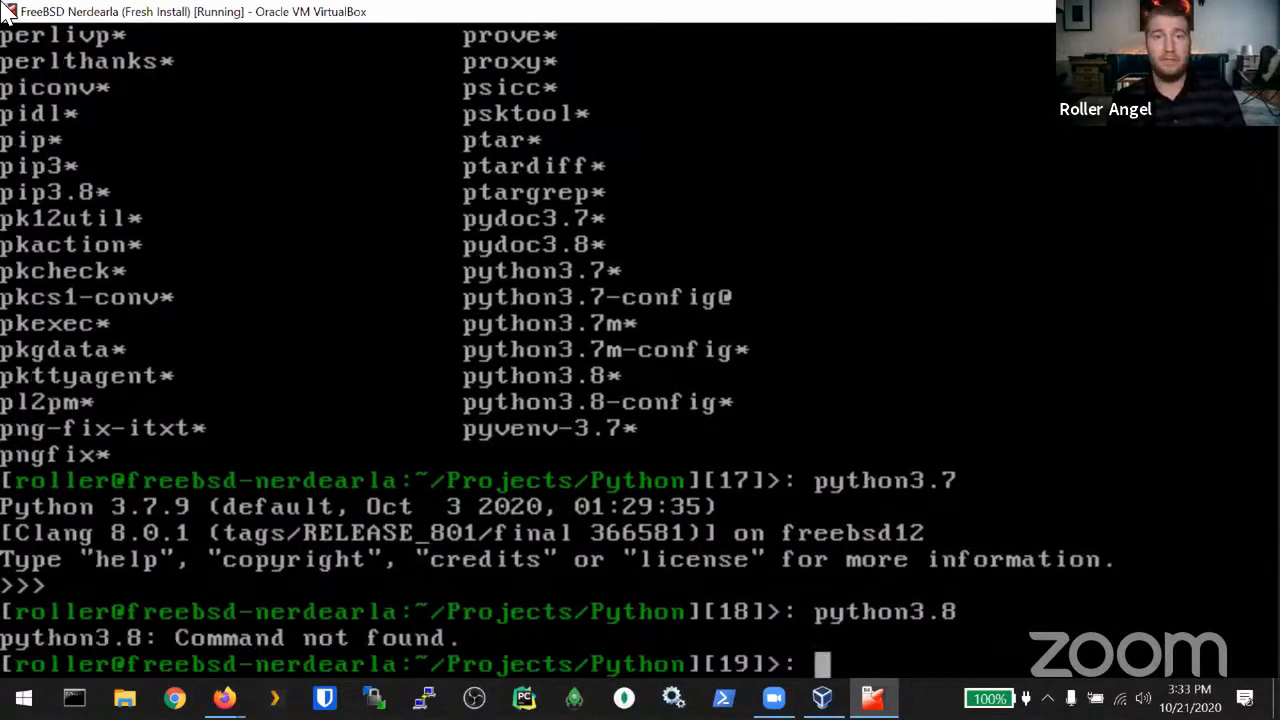
Step: Log out and log back in with the username and password
key(ctrl+d)
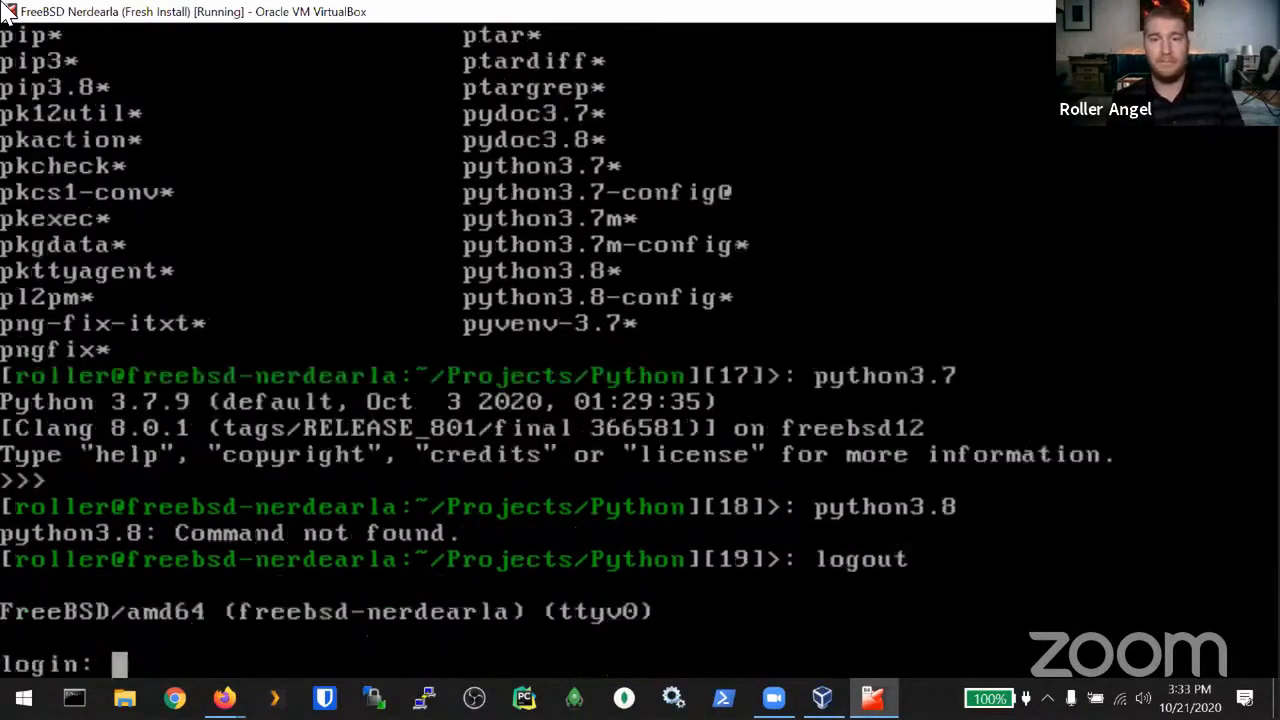
text(roller)
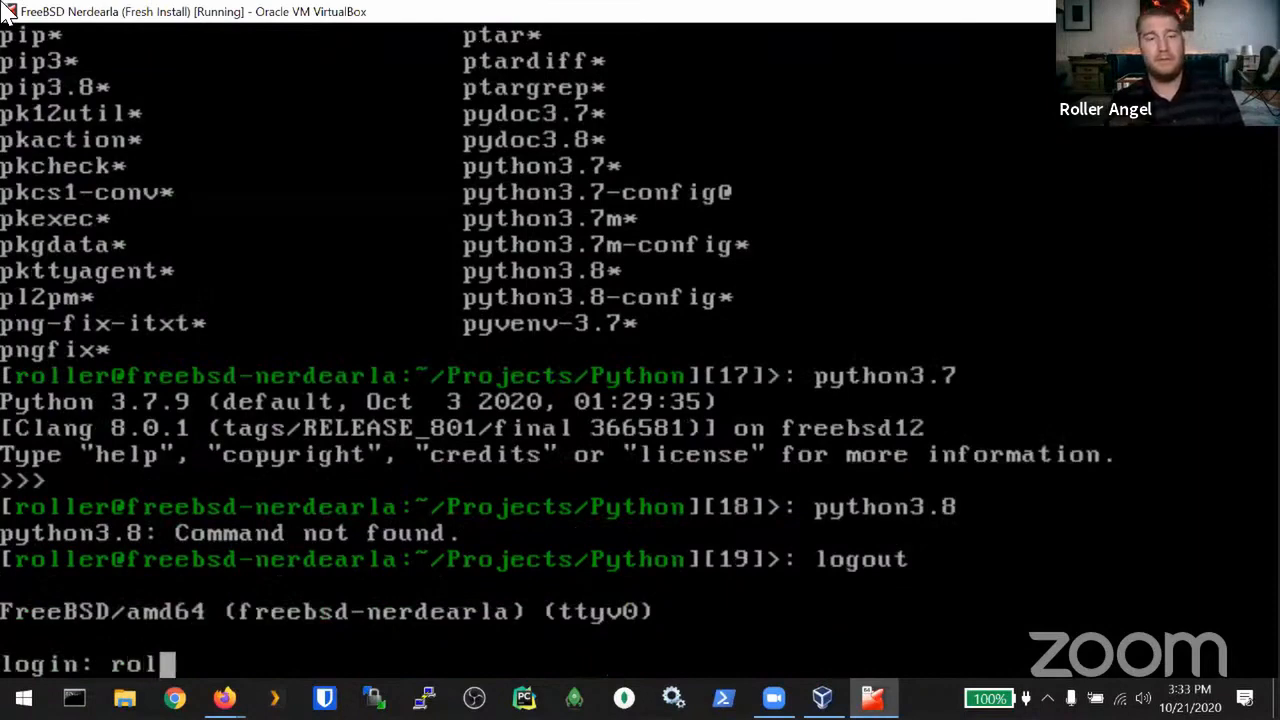
key(Return)
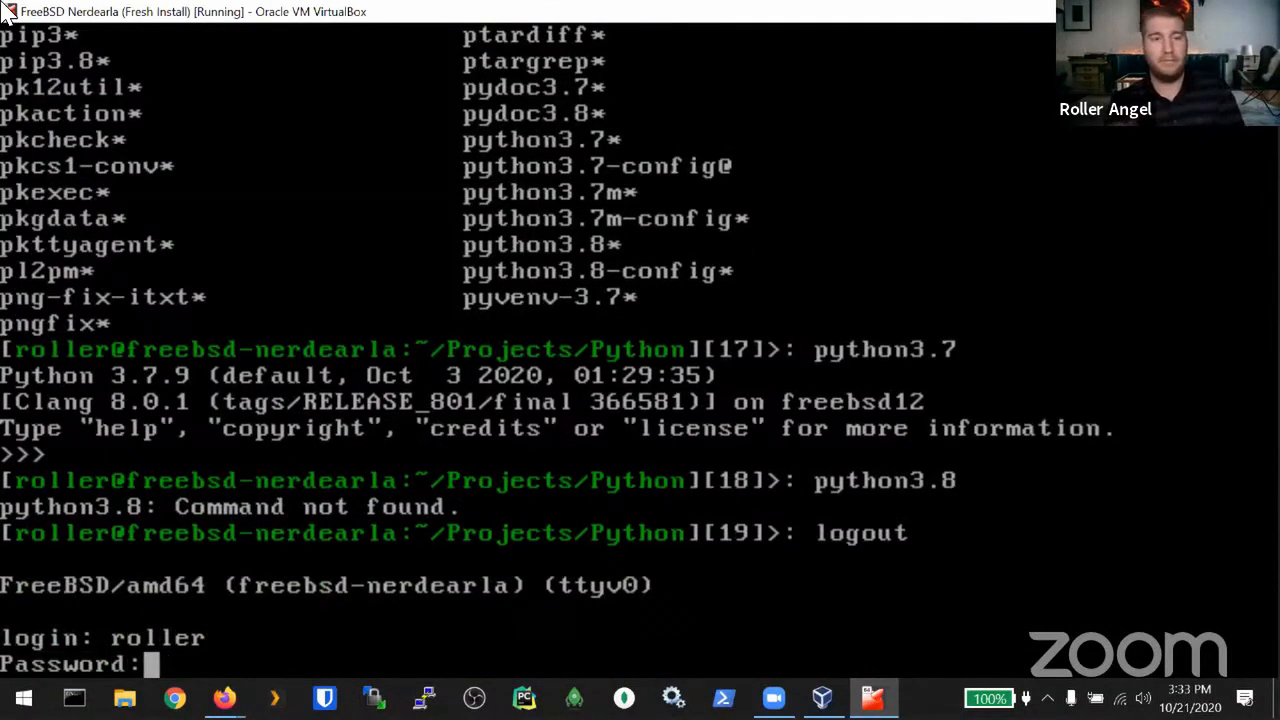
key(Return)
text(startx)
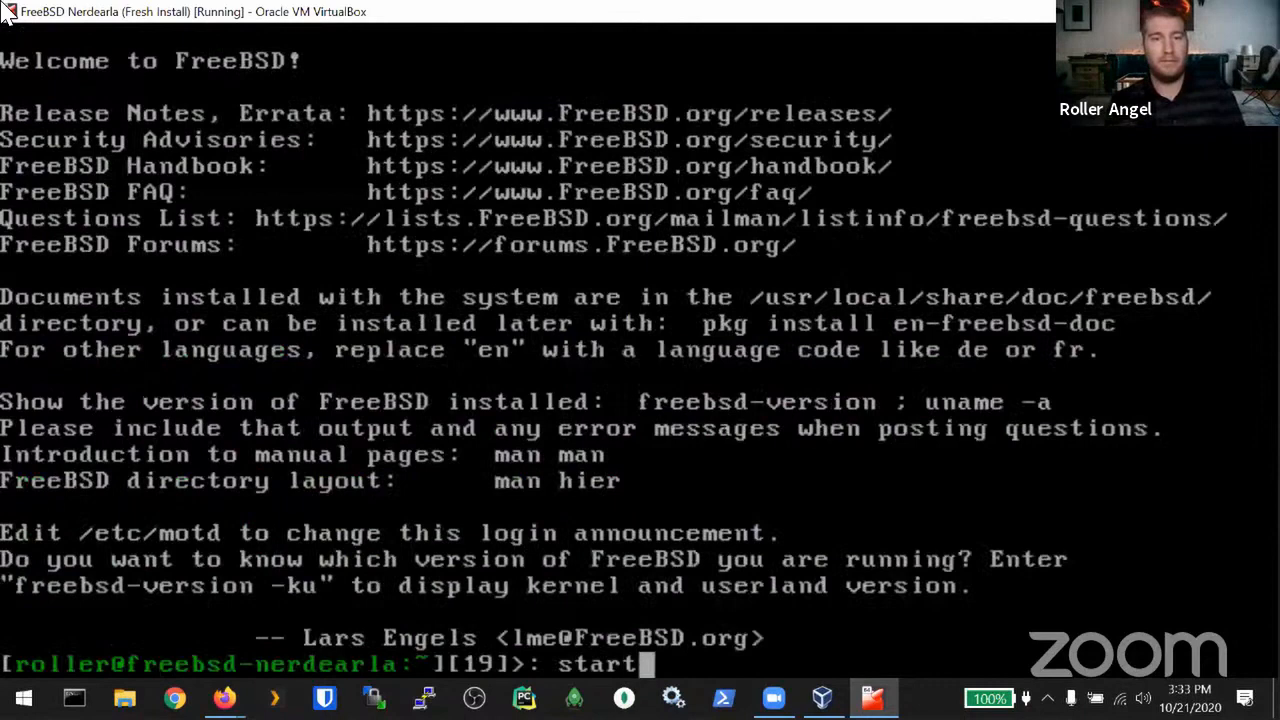
key(BackSpace)
key(BackSpace)
key(BackSpace)
key(BackSpace)
key(BackSpace)
key(BackSpace)
Step: Confirm python3.8 starts Python 3.8.6, exit it, run rehash, and clear the screen
text(py)
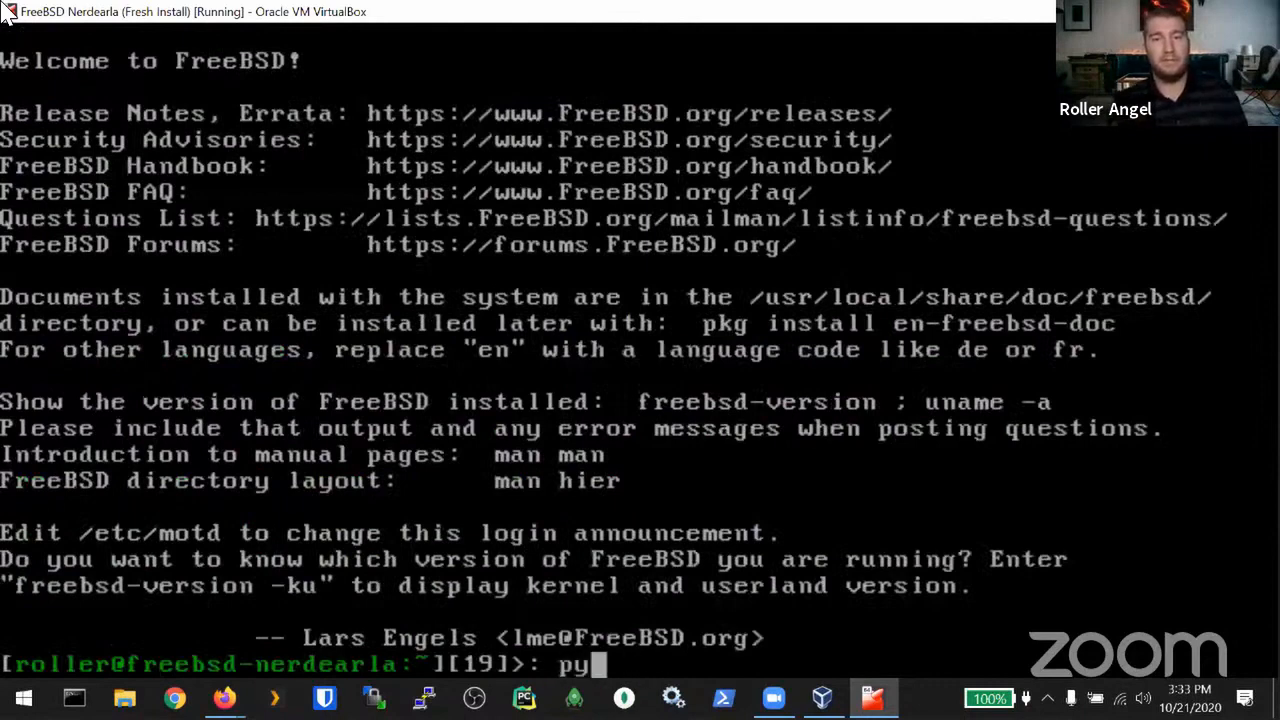
text(thon3.)
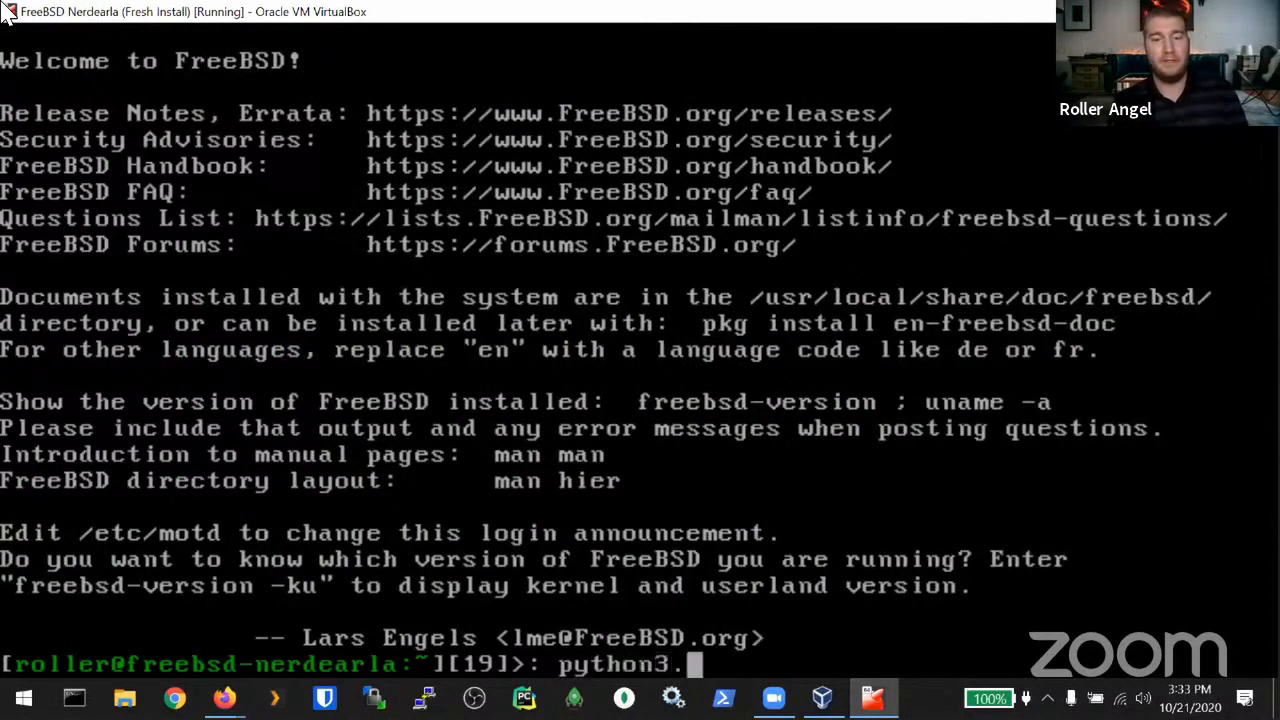
text(8)
key(Return)
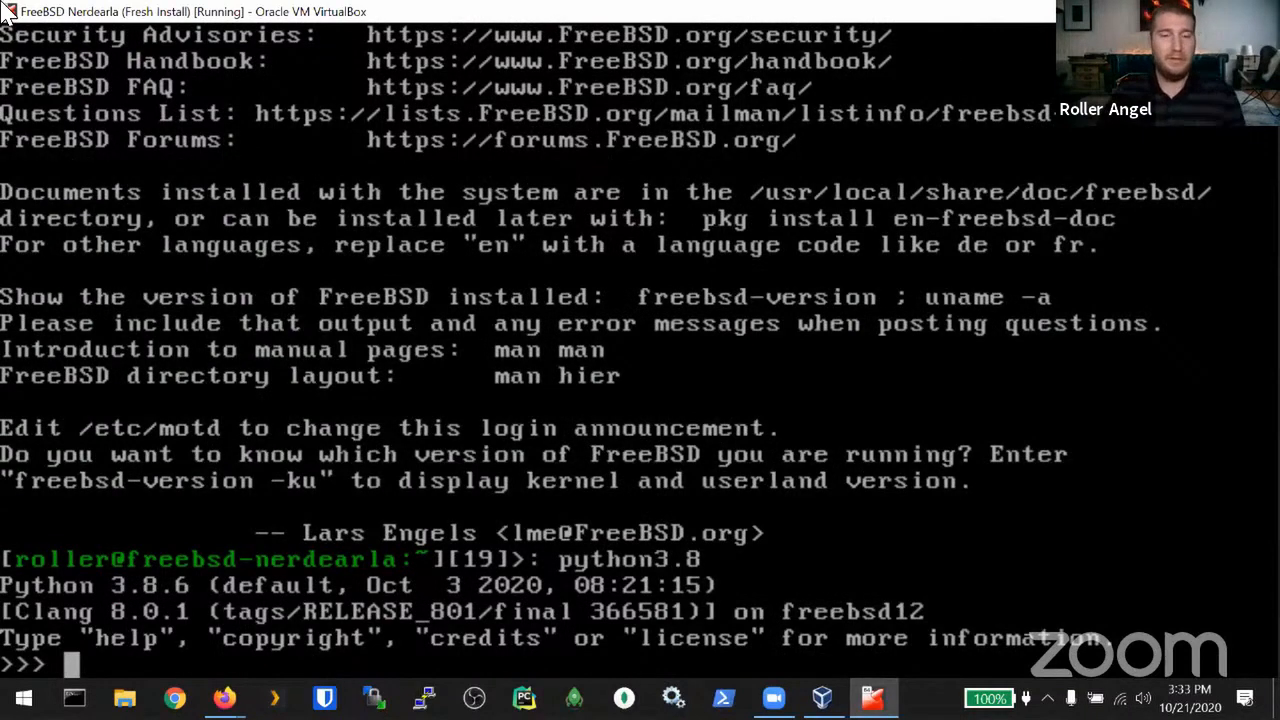
key(ctrl+d)
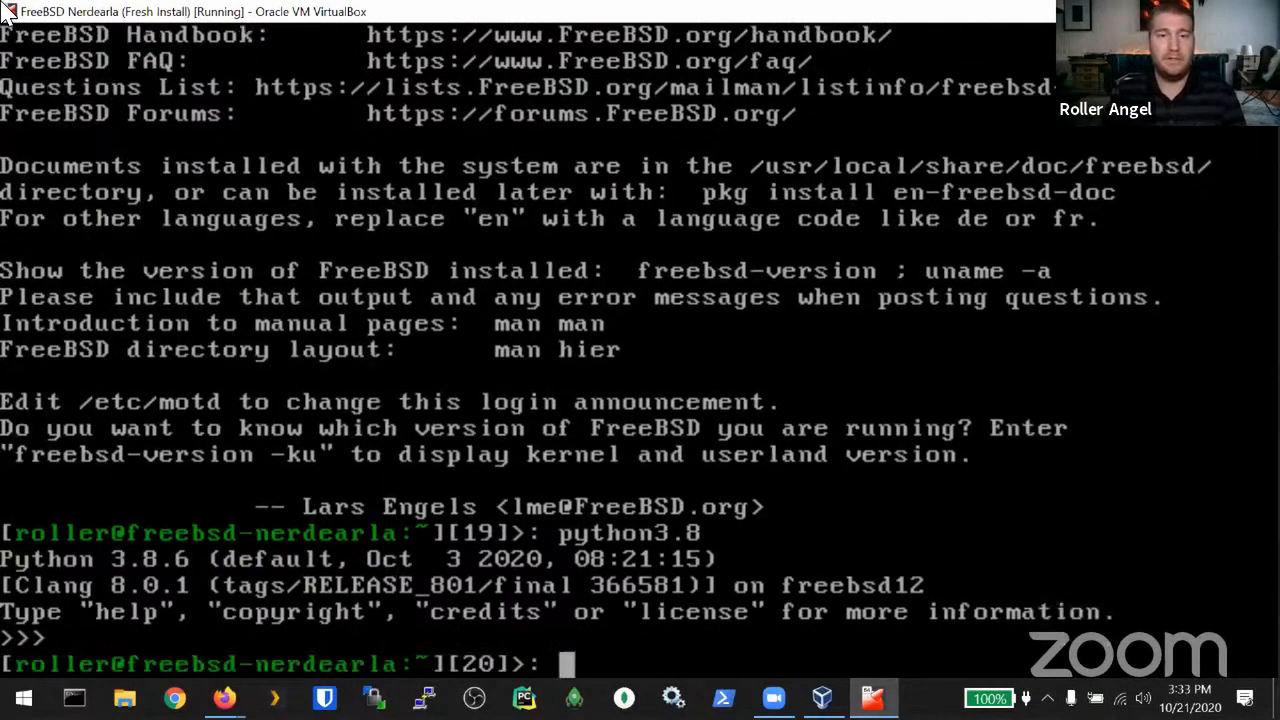
text(rehash)
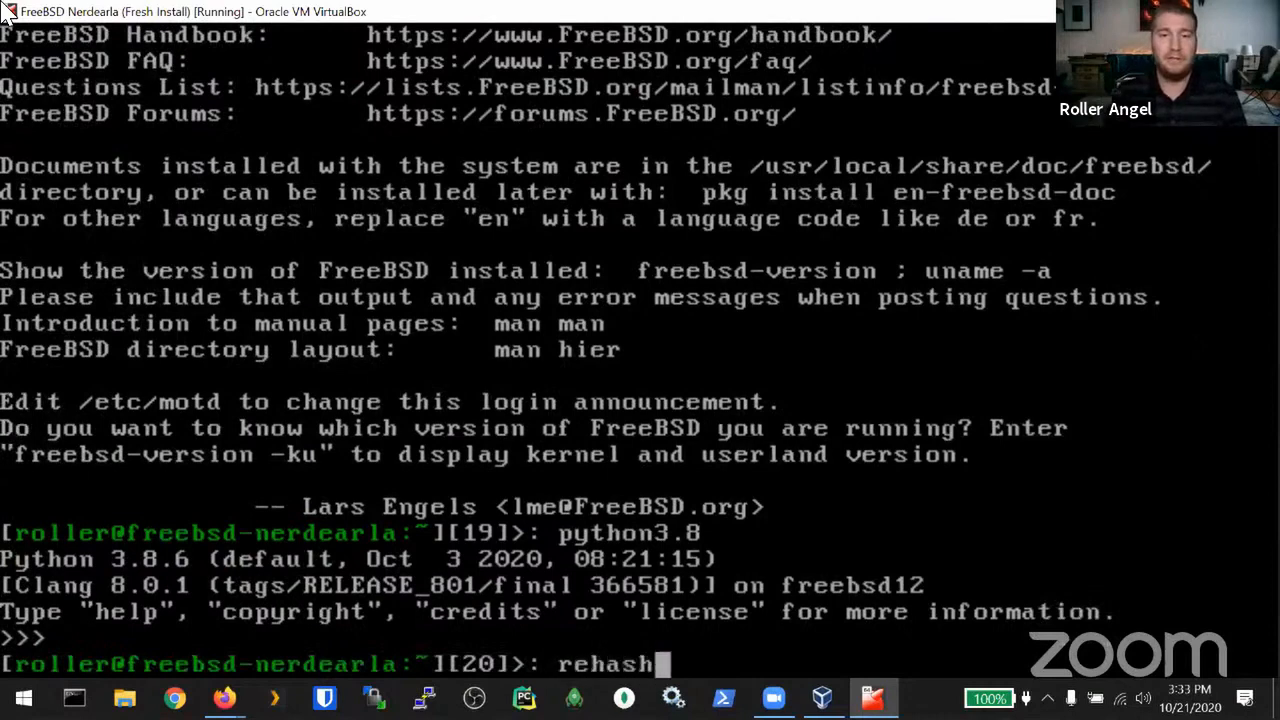
key(Return)
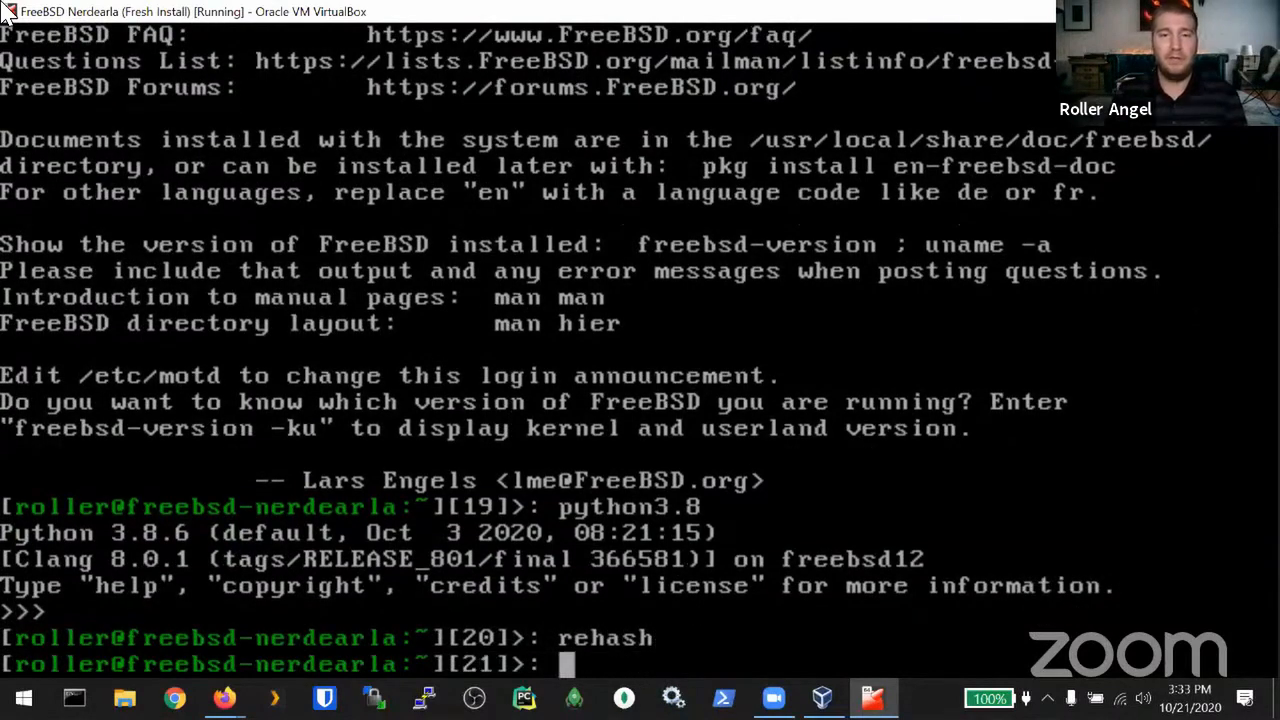
text(3)
key(BackSpace)
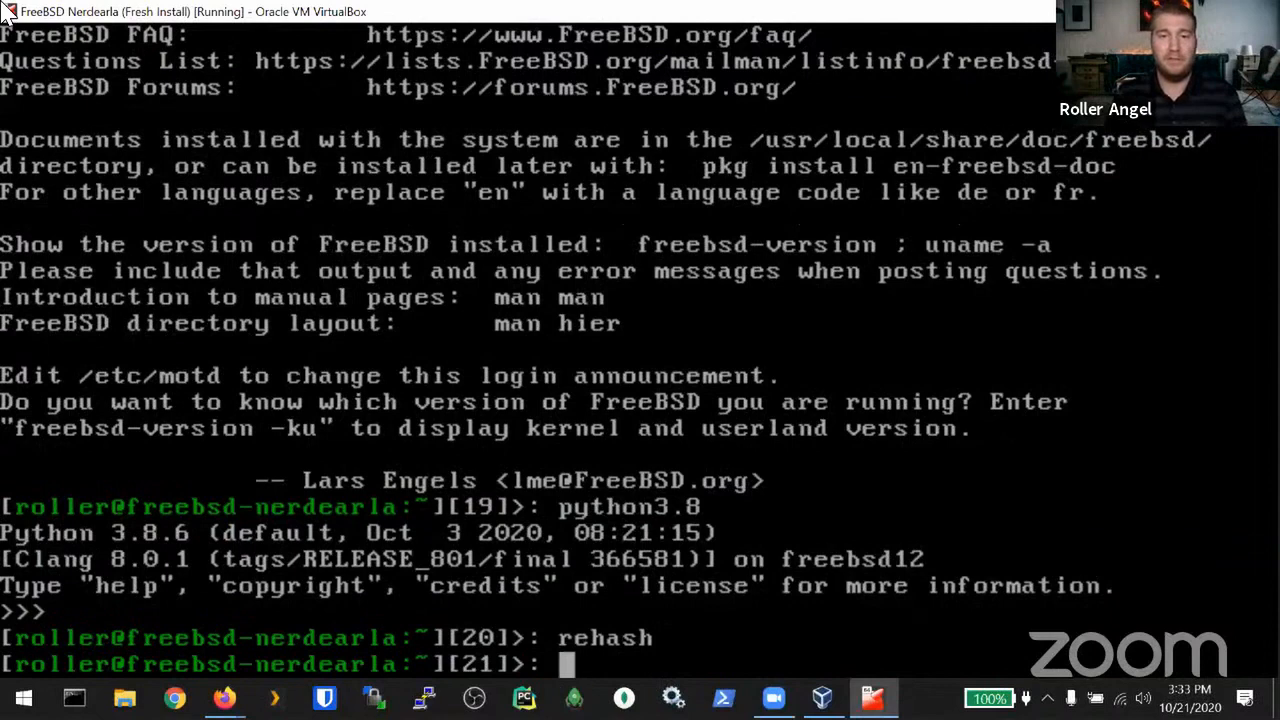
text(py)
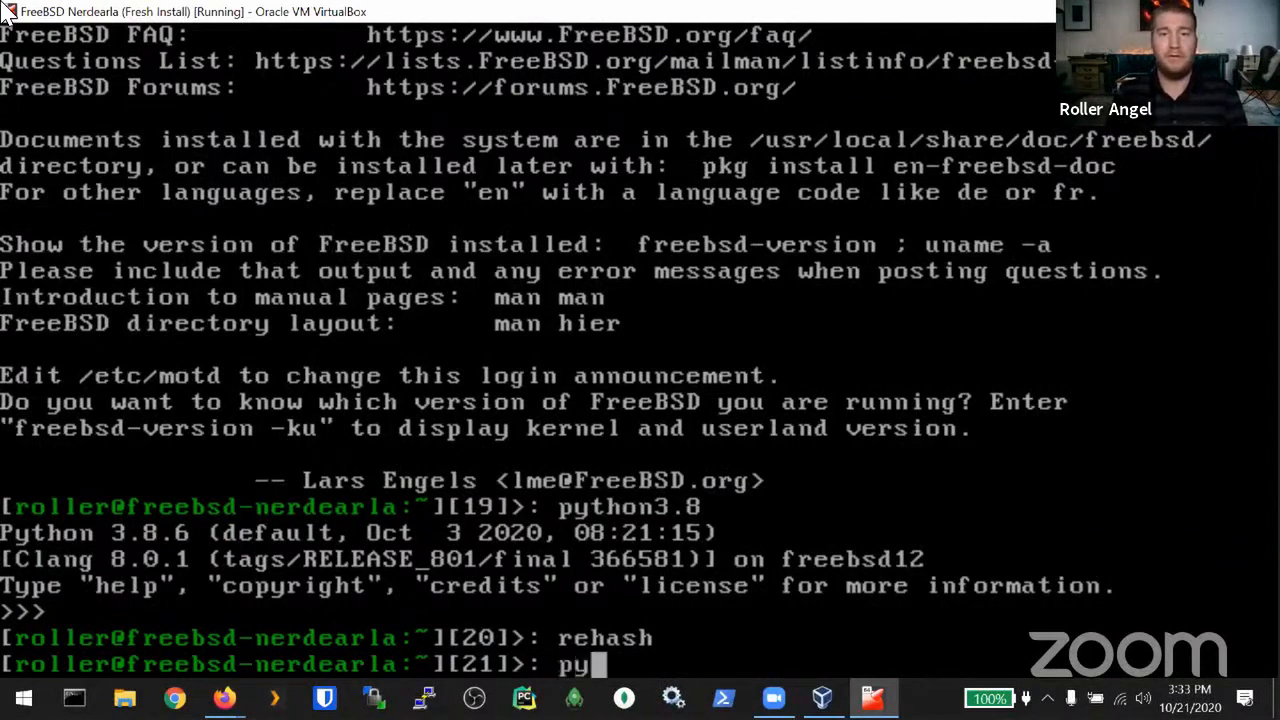
text(thon3.8)
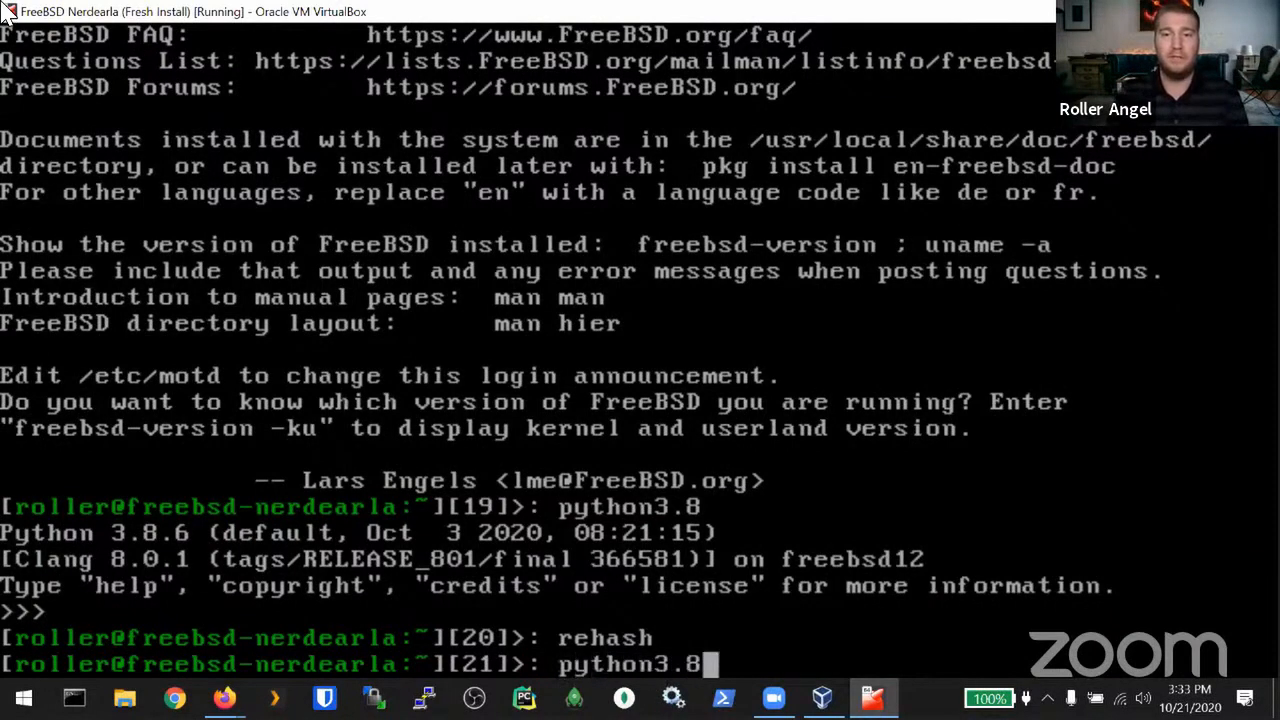
key(BackSpace)
key(BackSpace)
key(BackSpace)
key(BackSpace)
key(BackSpace)
key(BackSpace)
key(BackSpace)
key(BackSpace)
key(BackSpace)
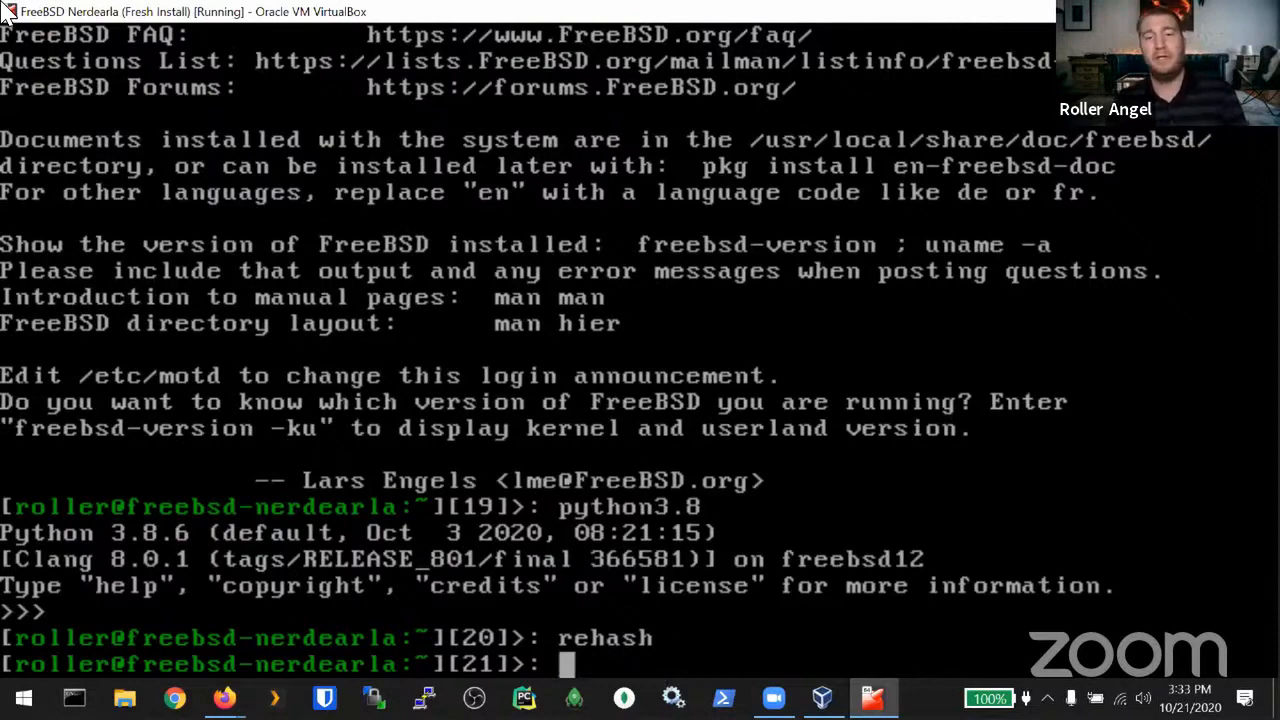
key(ctrl+l)
Step: In Projects/Python, create a virtual environment named venv with python3.8 -m venv
text(cd Projects/Python/)
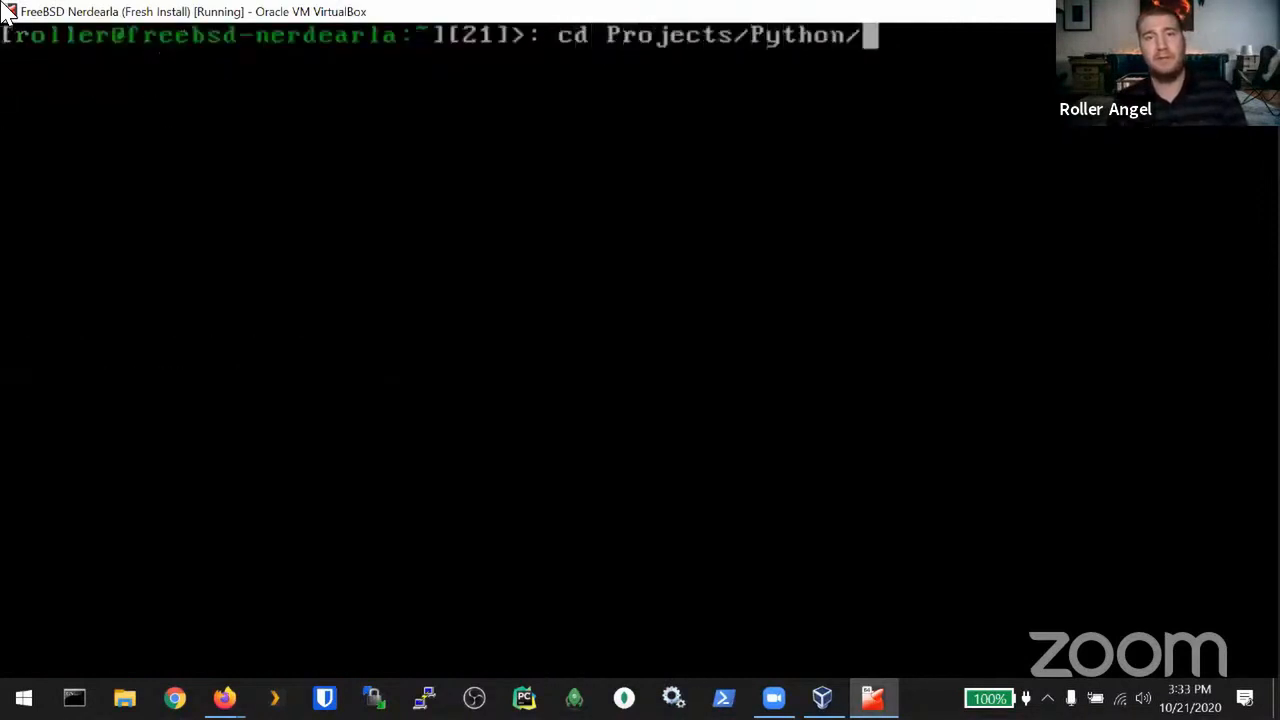
key(Return)
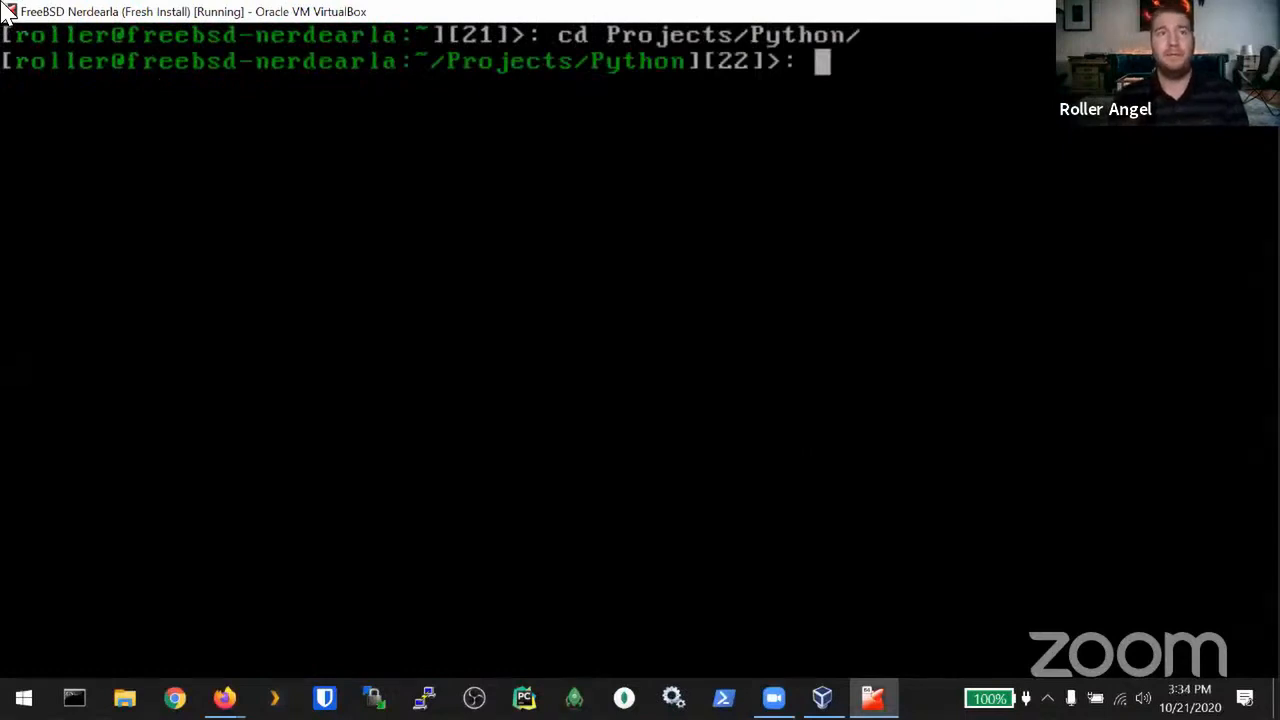
text(python3.7)
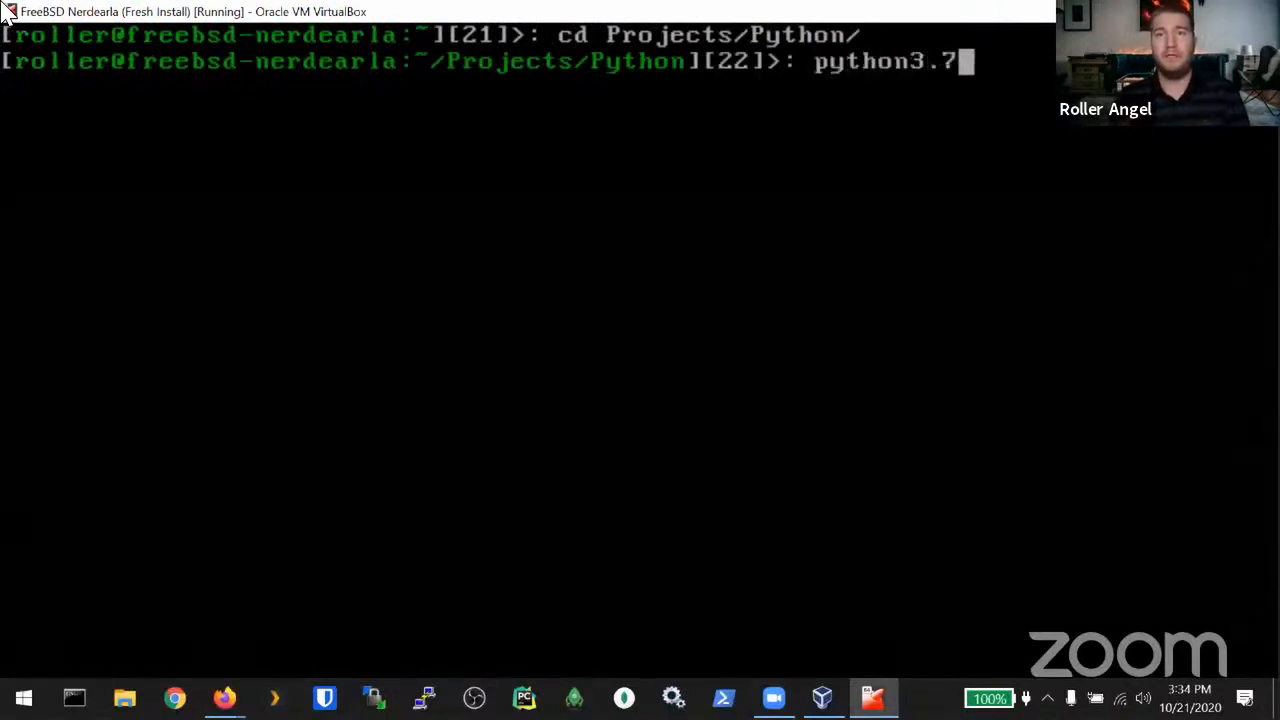
key(BackSpace)
text(9)
key(BackSpace)
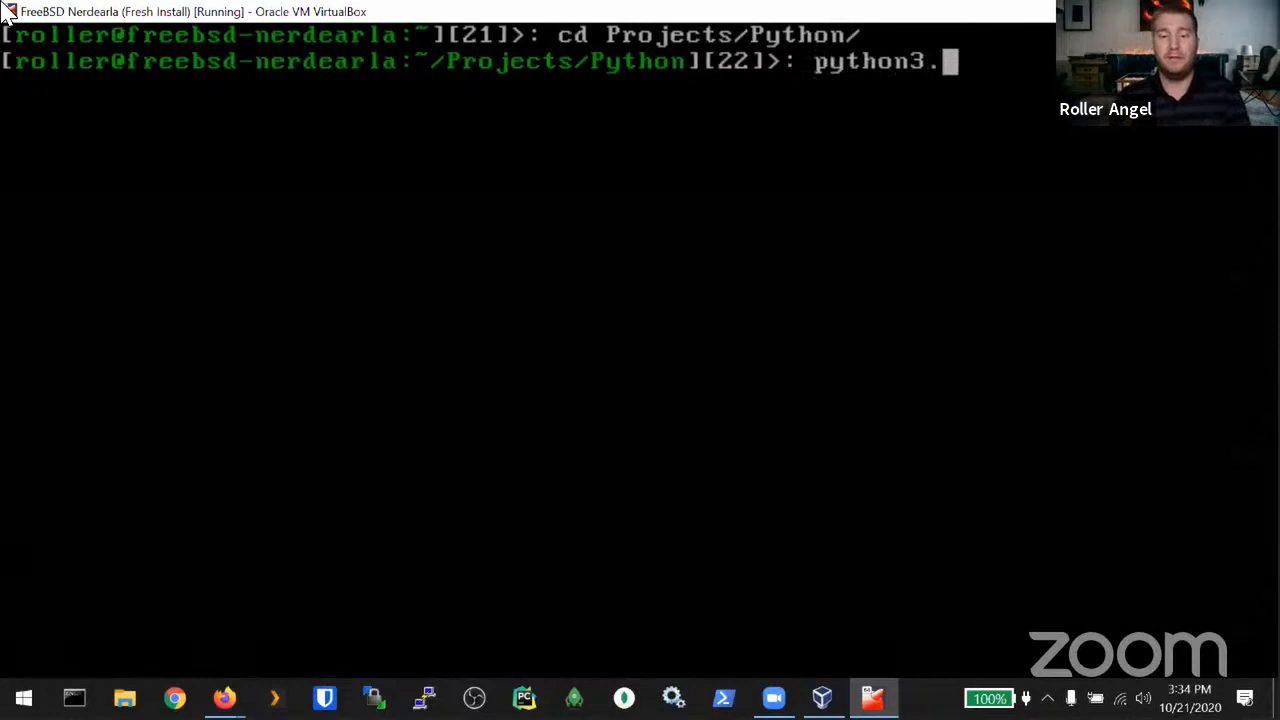
text(8 -m ve)
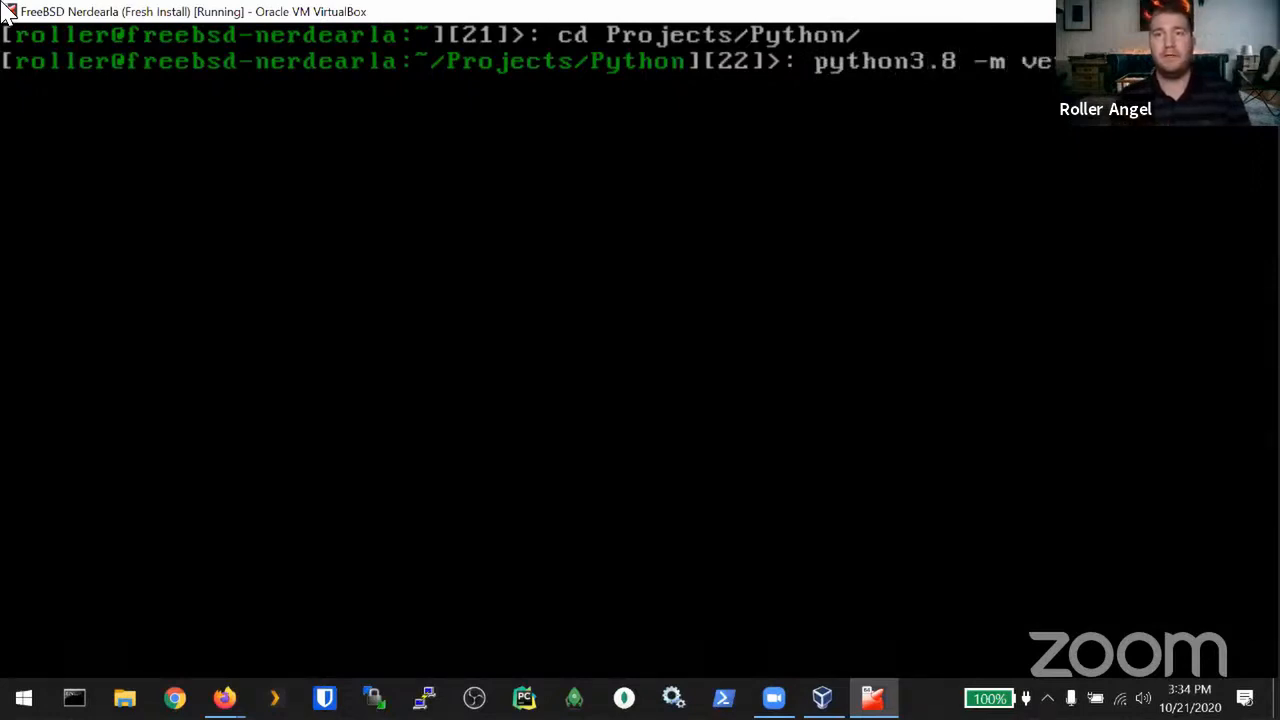
key(Return)
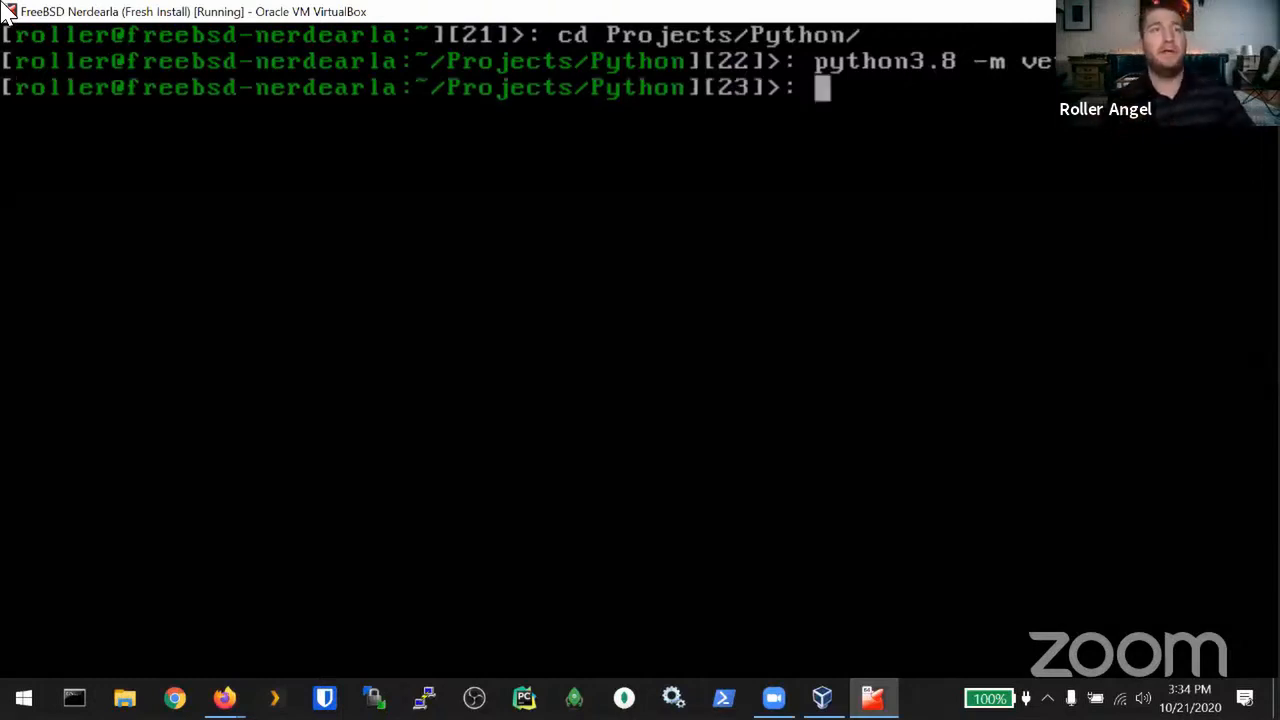
Step: Activate the venv with source venv/bin/activate.csh and begin typing pip install requests
text(source )
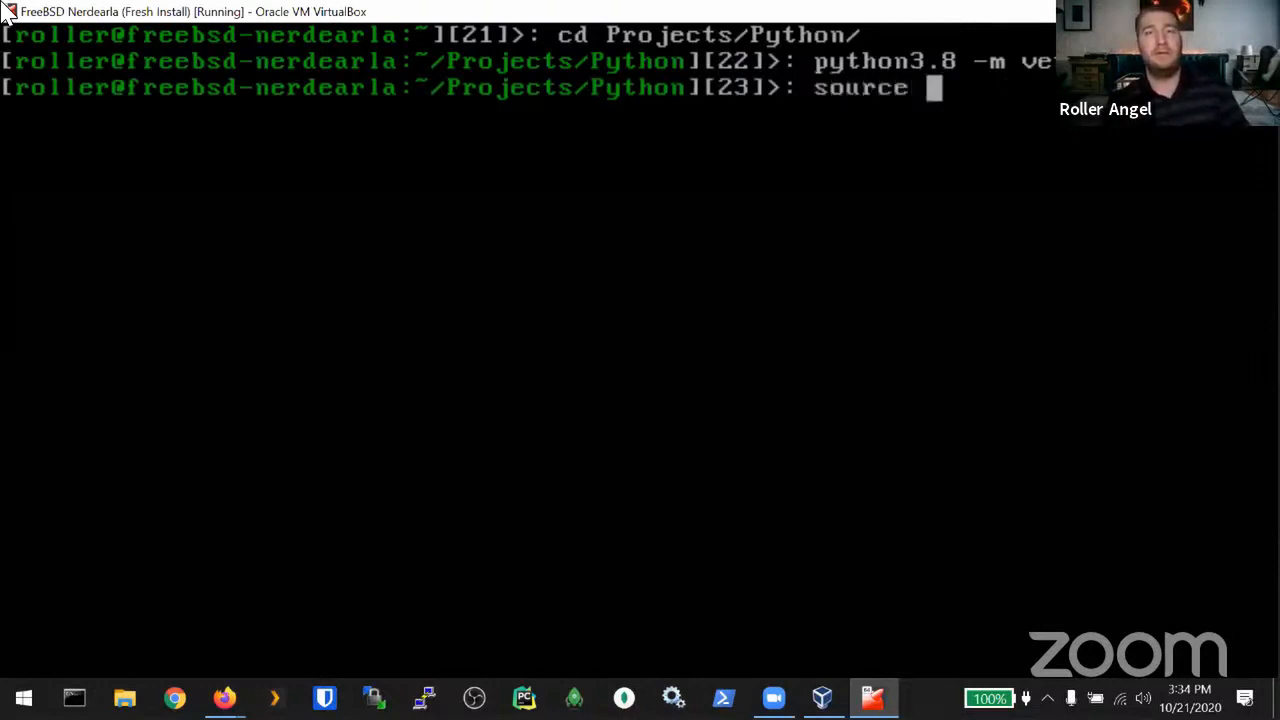
text(venv/bin)
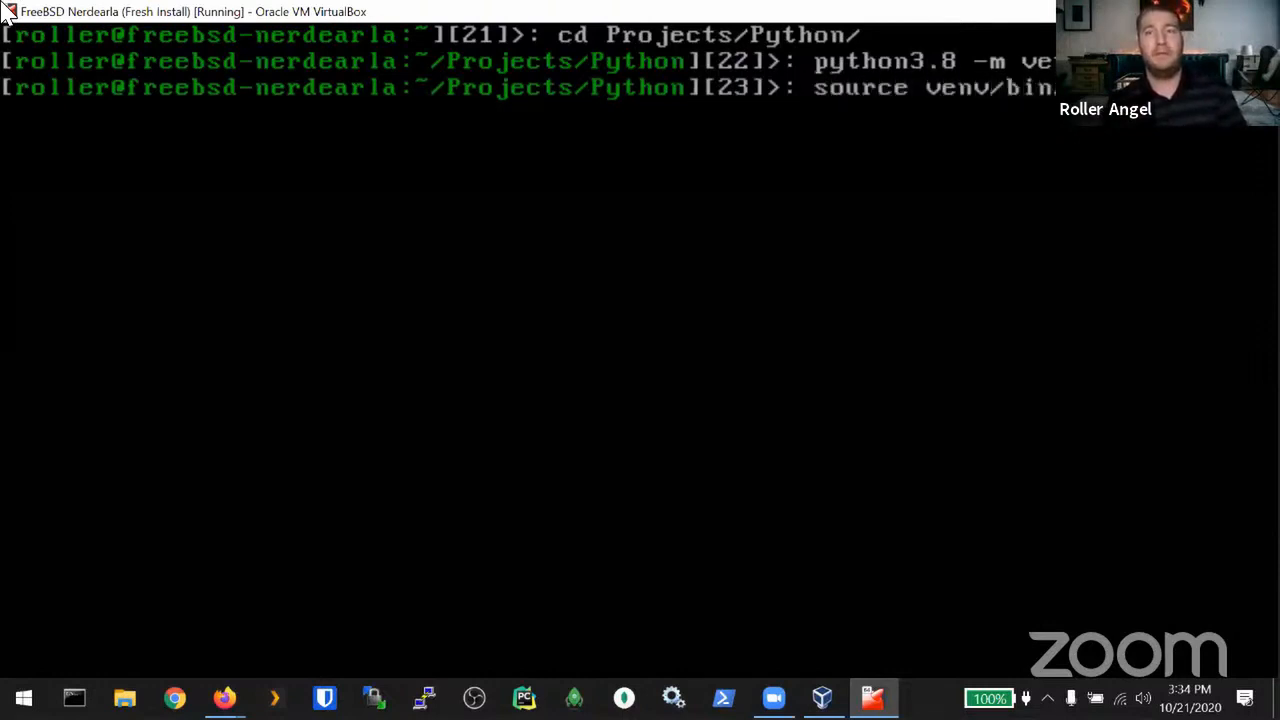
text(/a)
key(Tab)
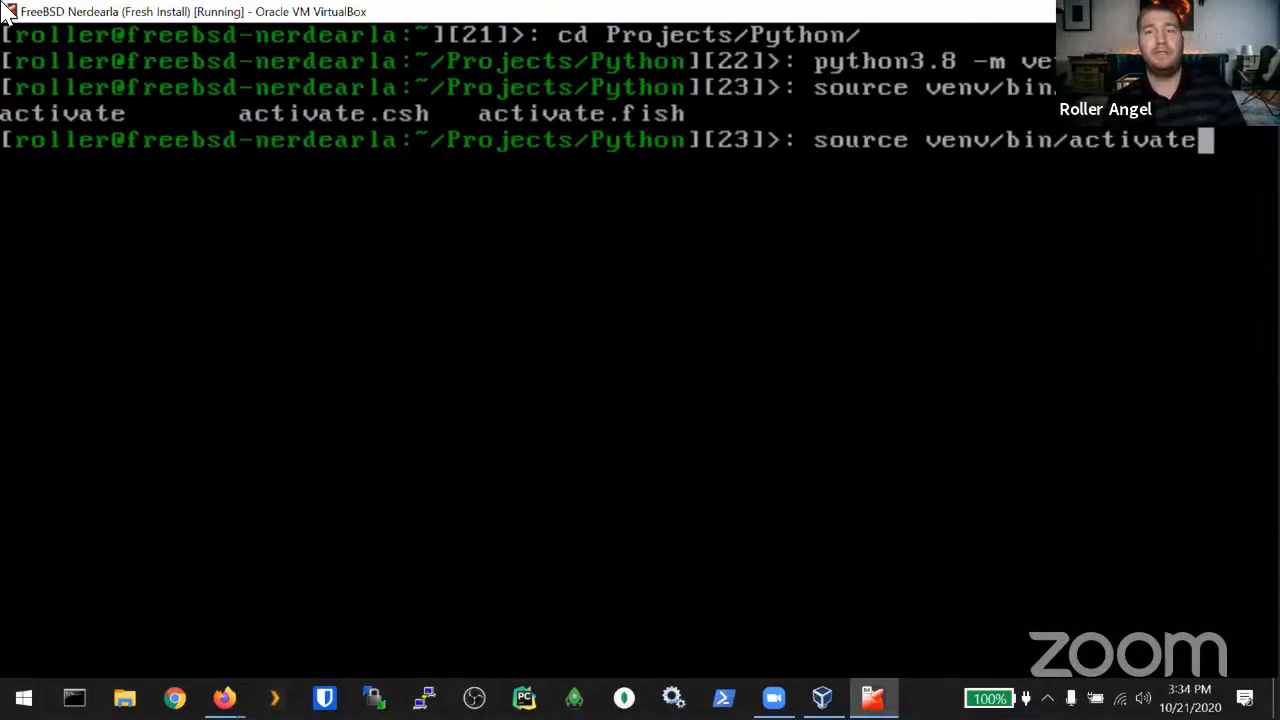
text(.csh)
key(Return)
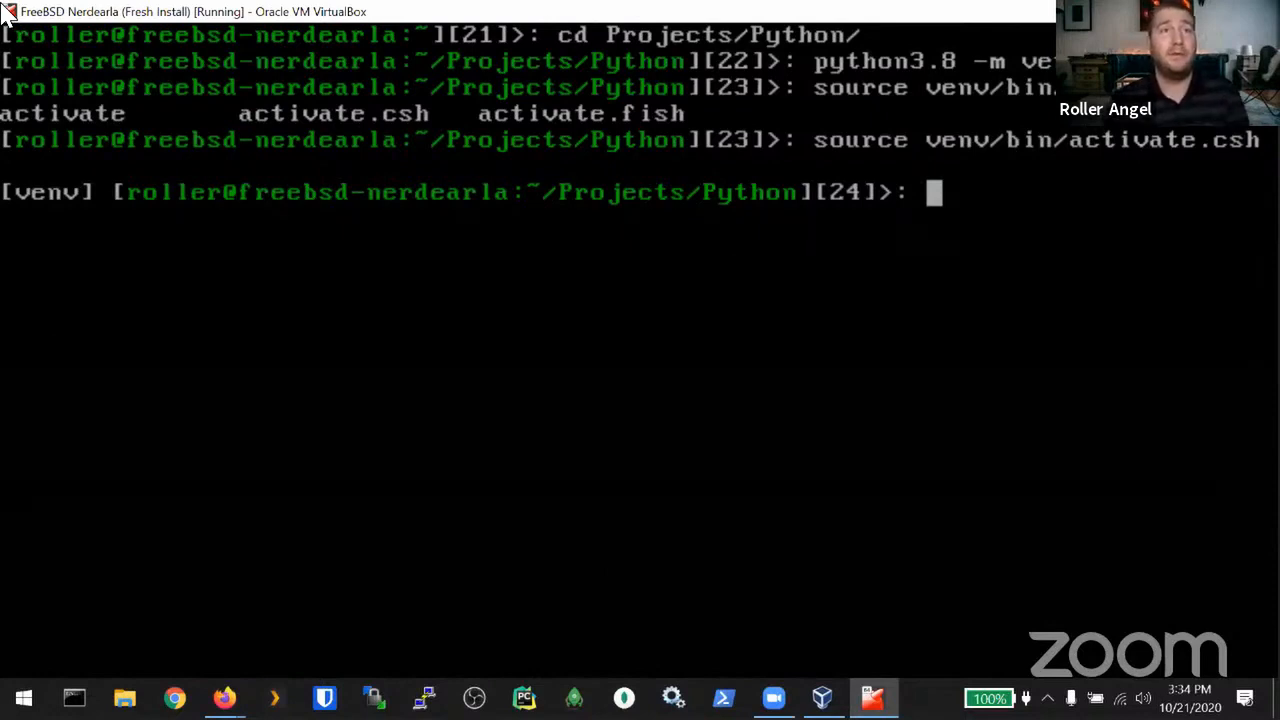
text(pip install )
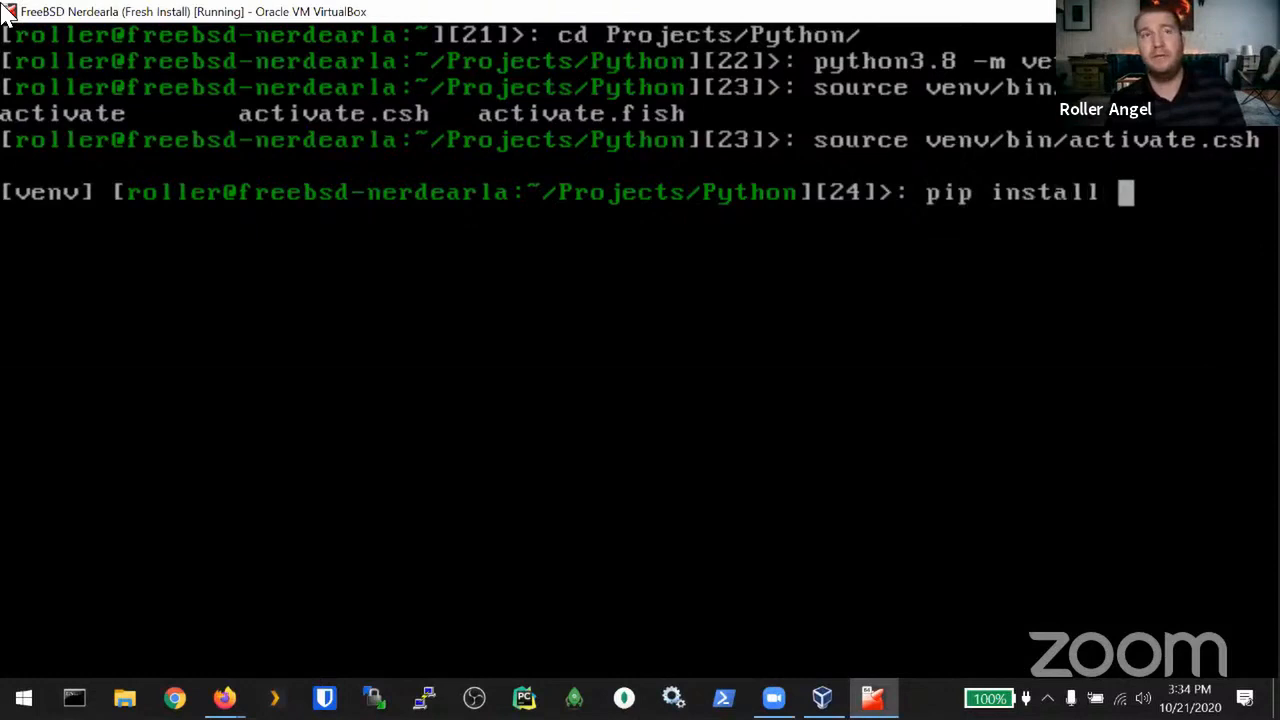
text(requests)
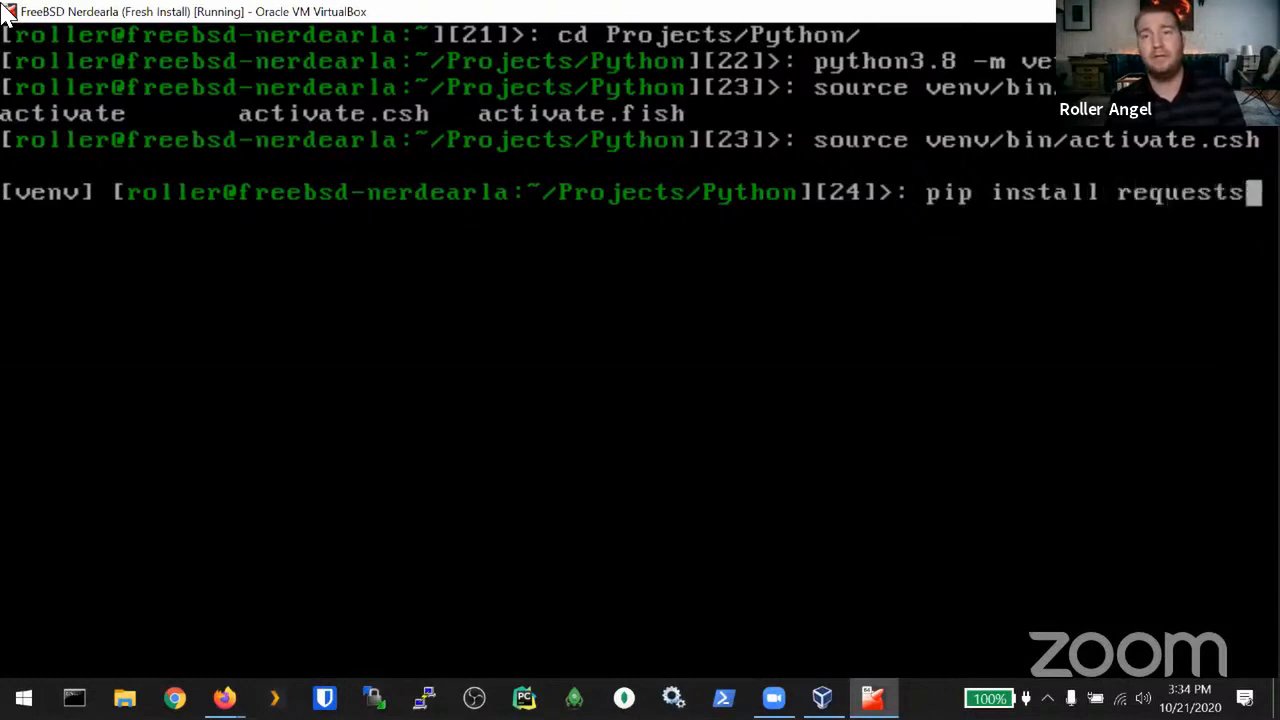
Step: Install requests, upgrade pip to 20.2.4 and setuptools to 50.3.2, then deactivate the venv
key(Return)
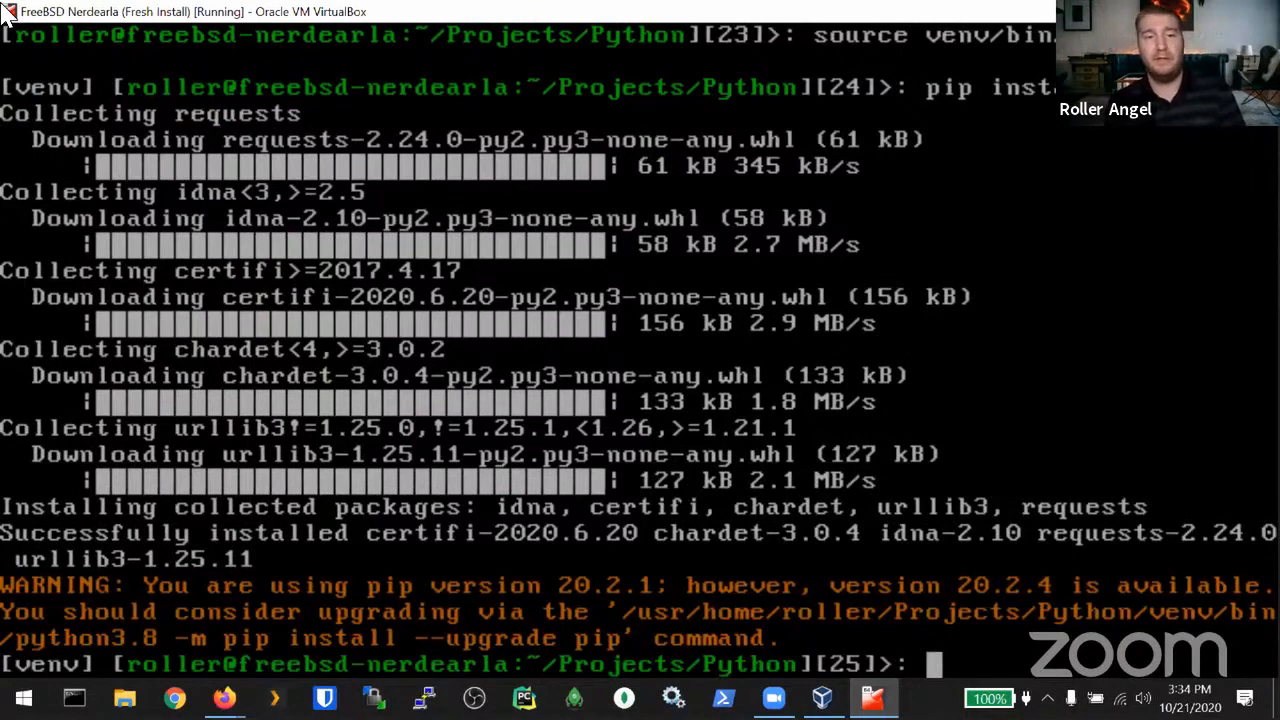
text(p)
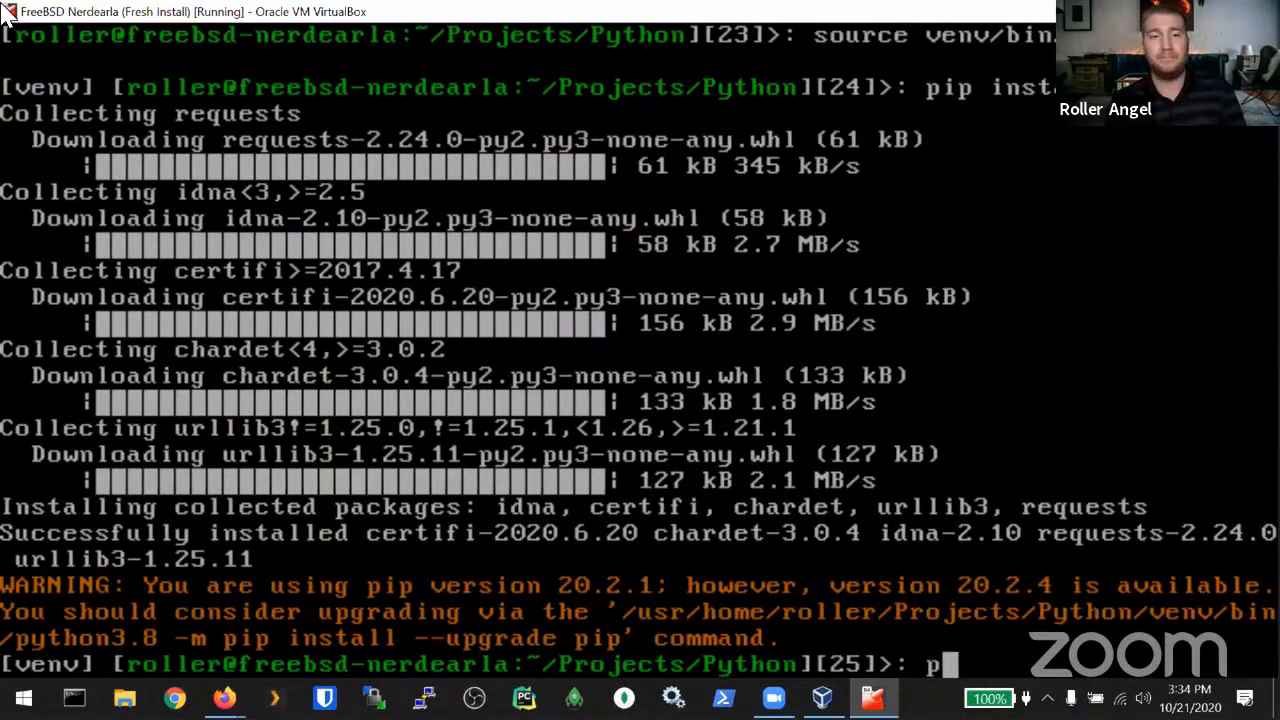
text(inst)
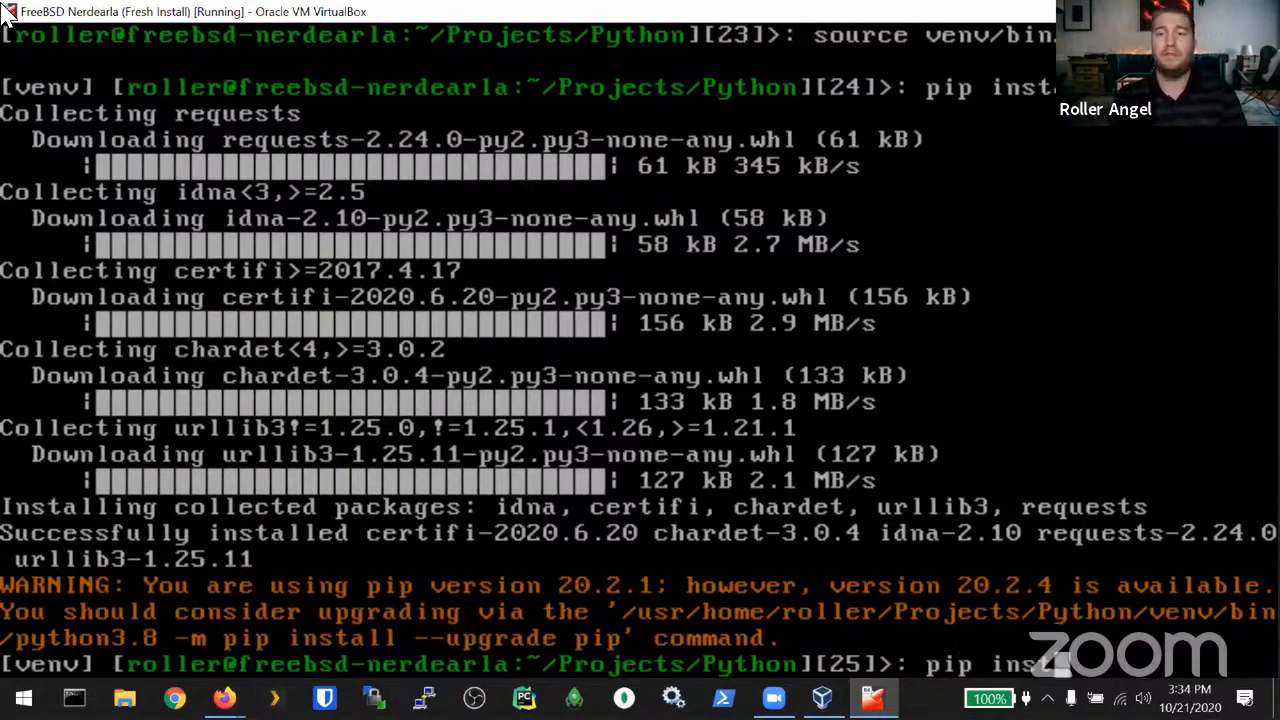
text(all --upgrade s)
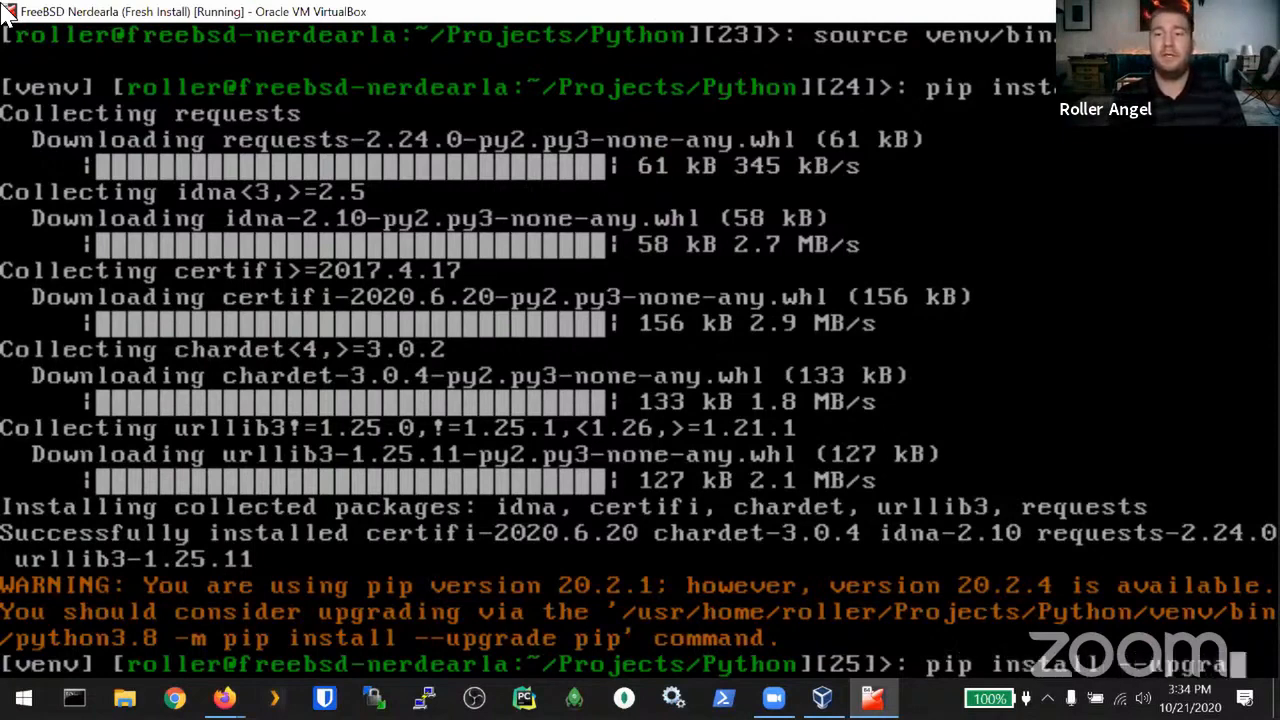
key(BackSpace)
text(pip)
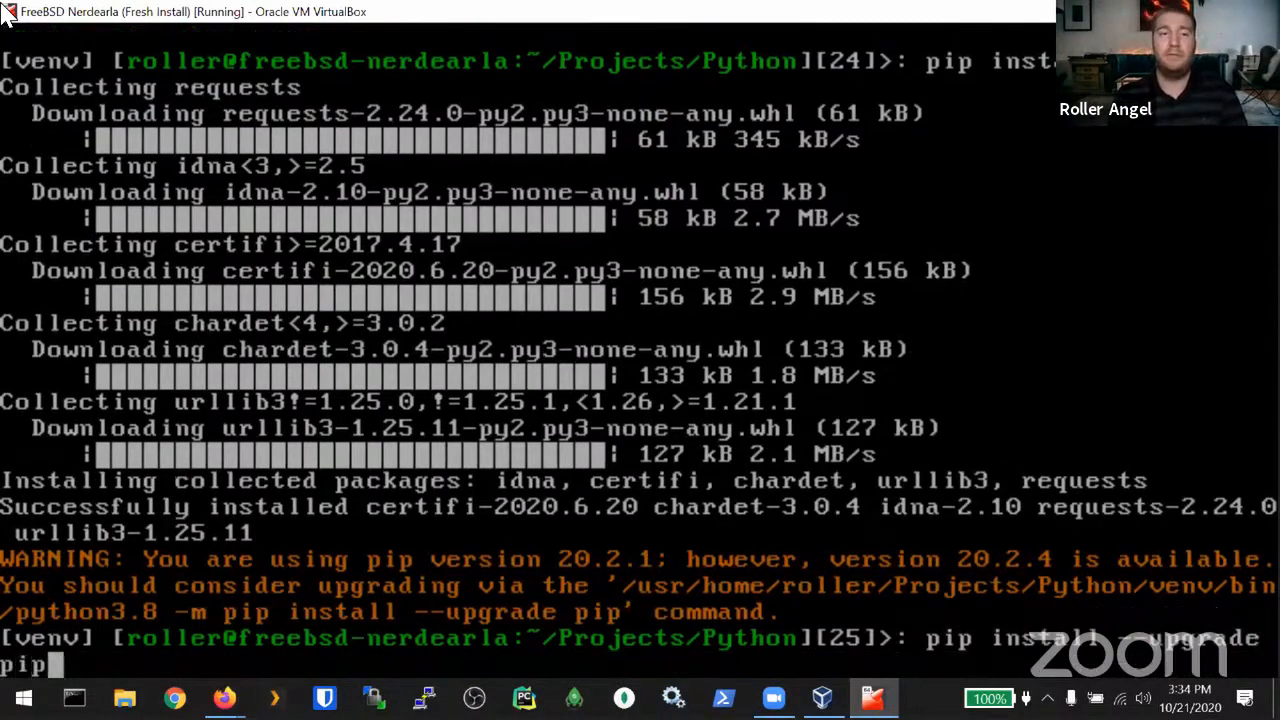
text( setuptool.s)
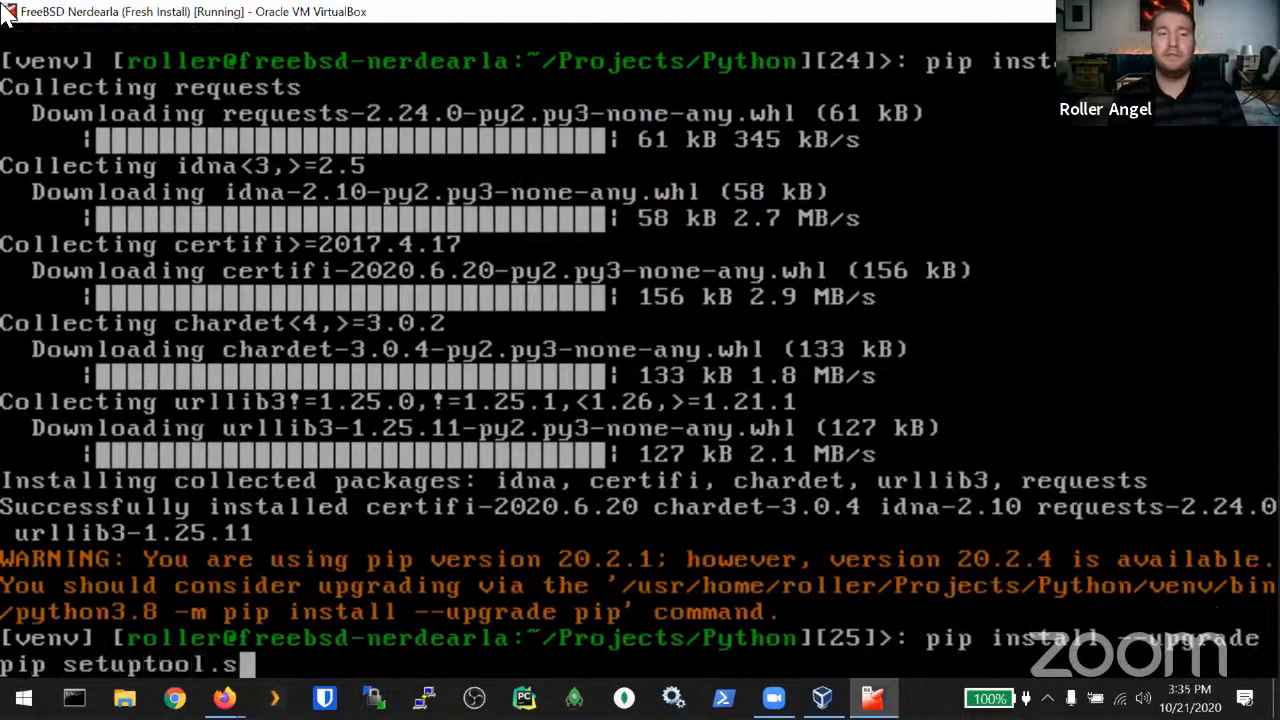
key(BackSpace)
key(BackSpace)
text(s)
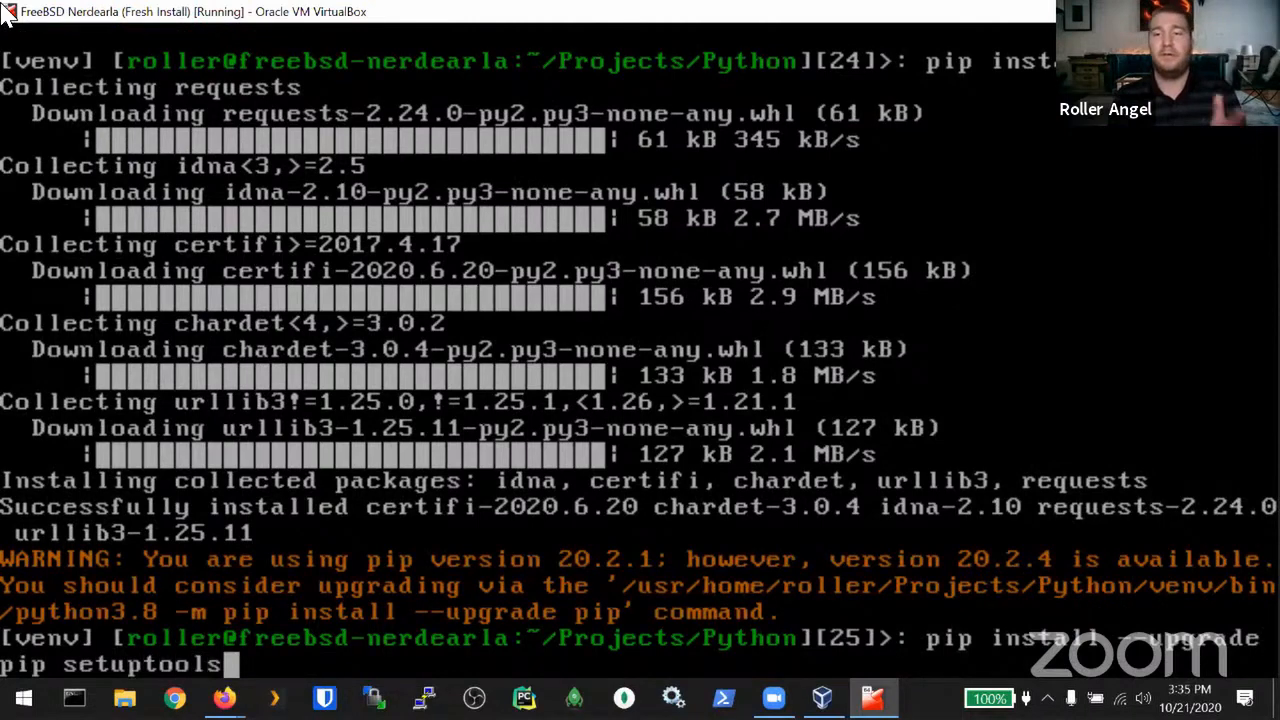
key(Return)
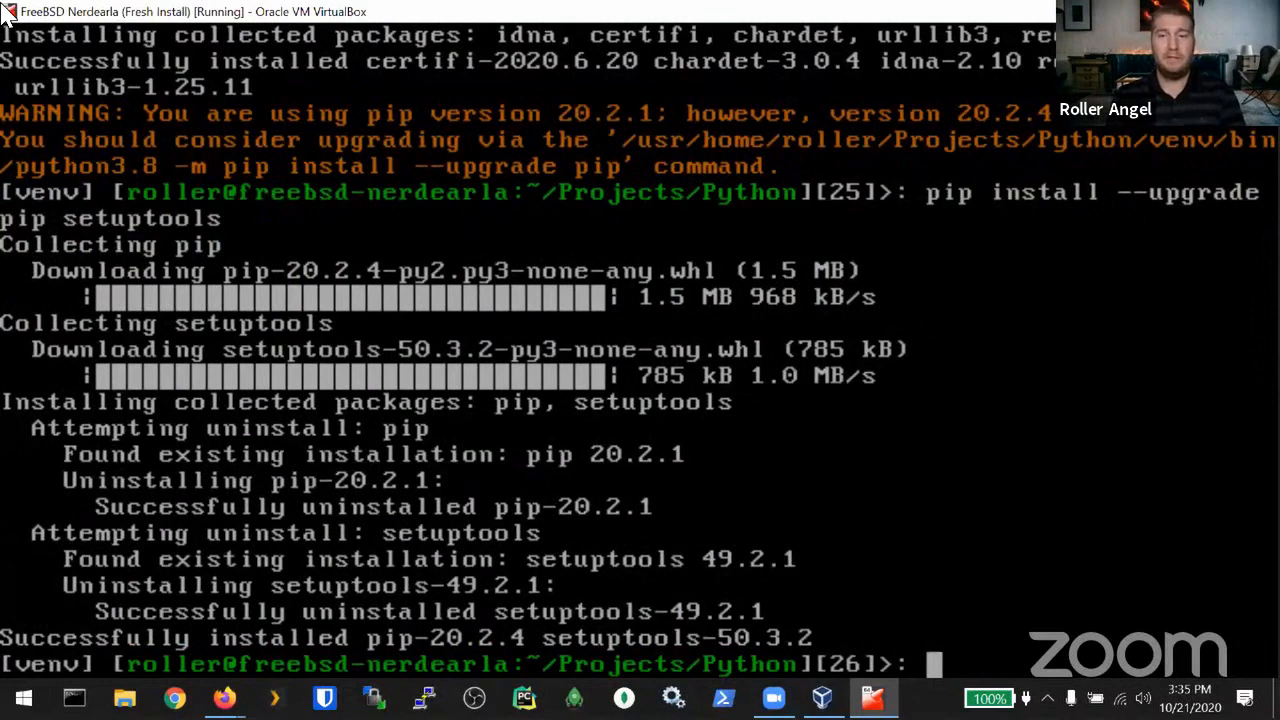
text(deactivate)
key(Return)
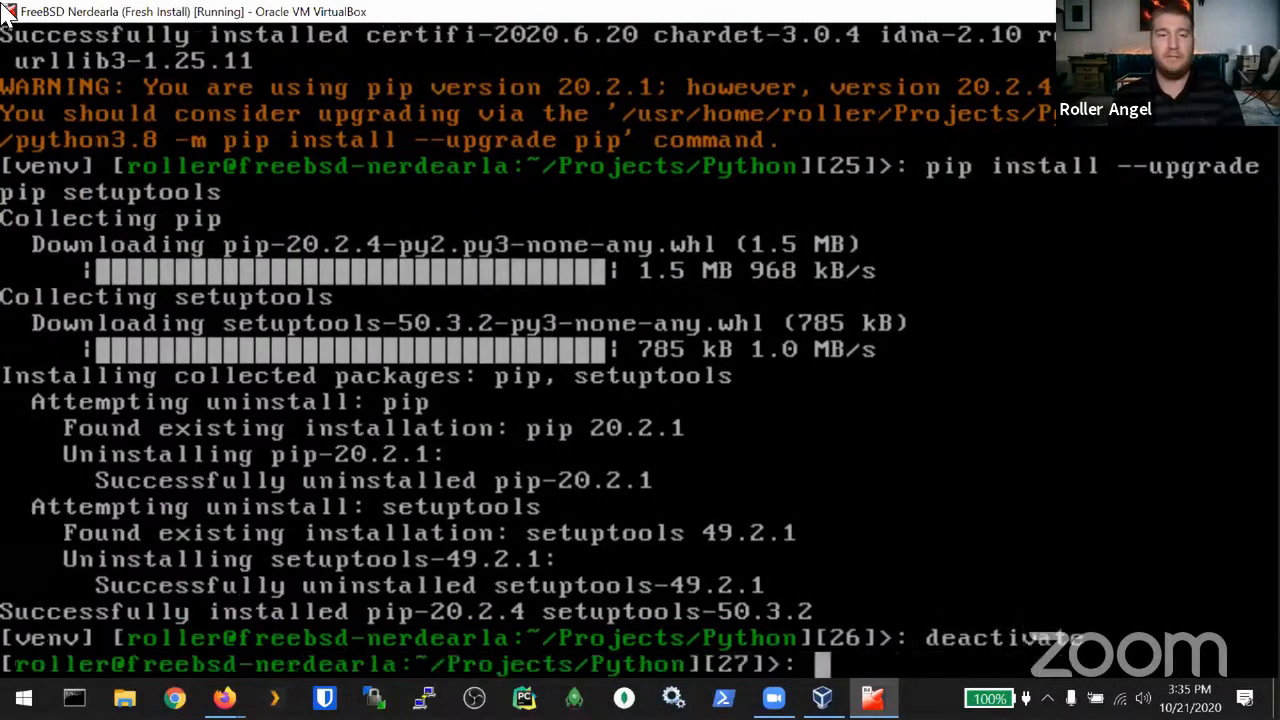
Step: Create an Ansible folder in ~/Projects, move into it, then bring up the GitHub workshop notes in Firefox
text(cd ..)
key(Return)
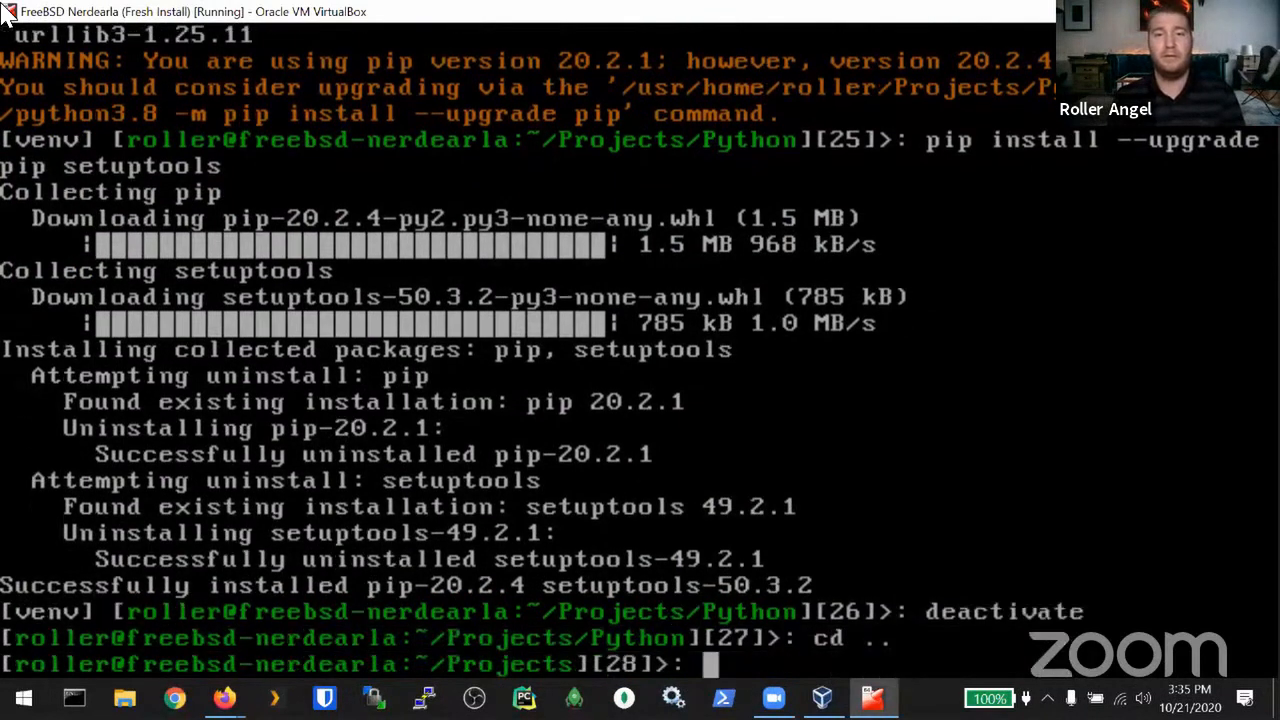
text(mkdir Ansible)
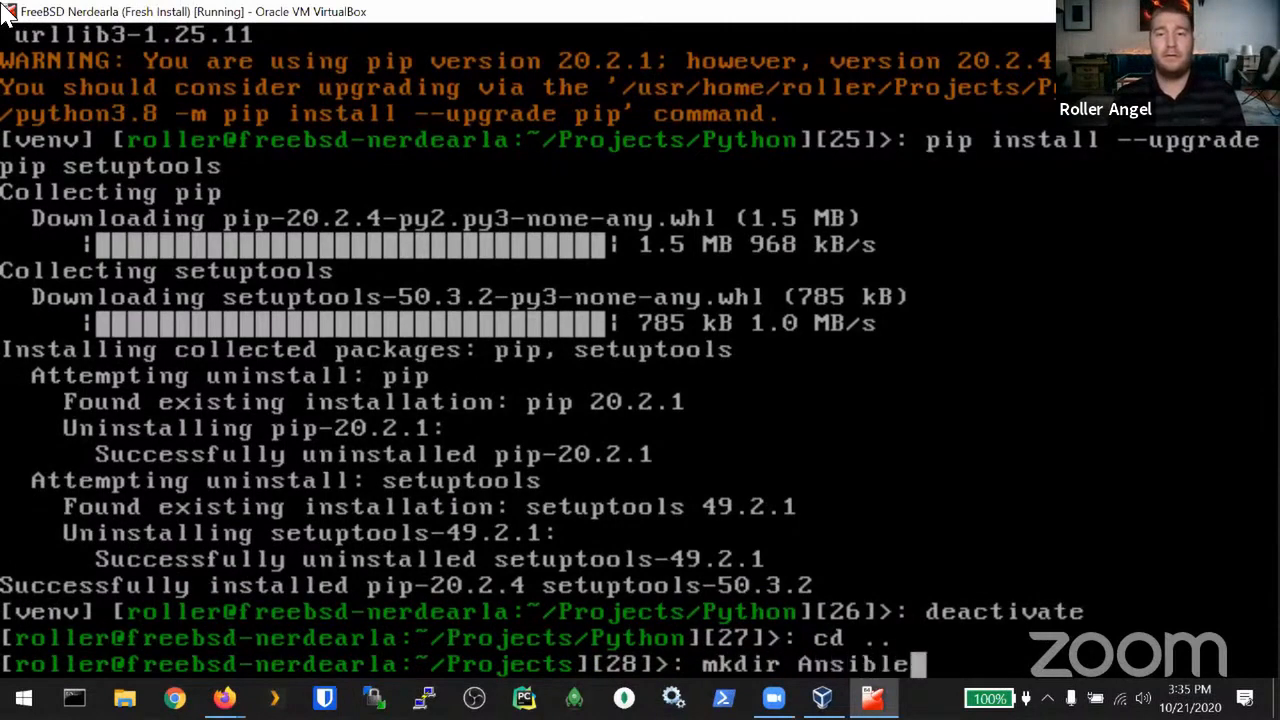
key(Return)
text(cd Ans)
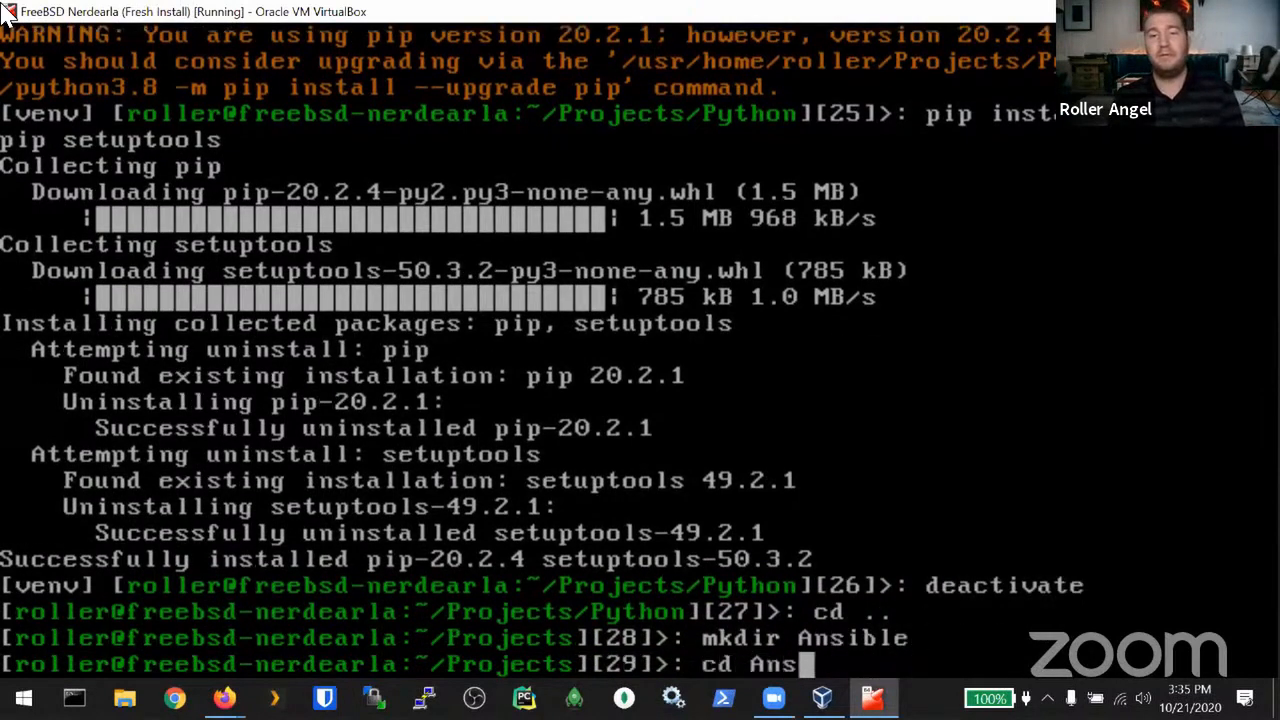
key(Tab)
key(Return)
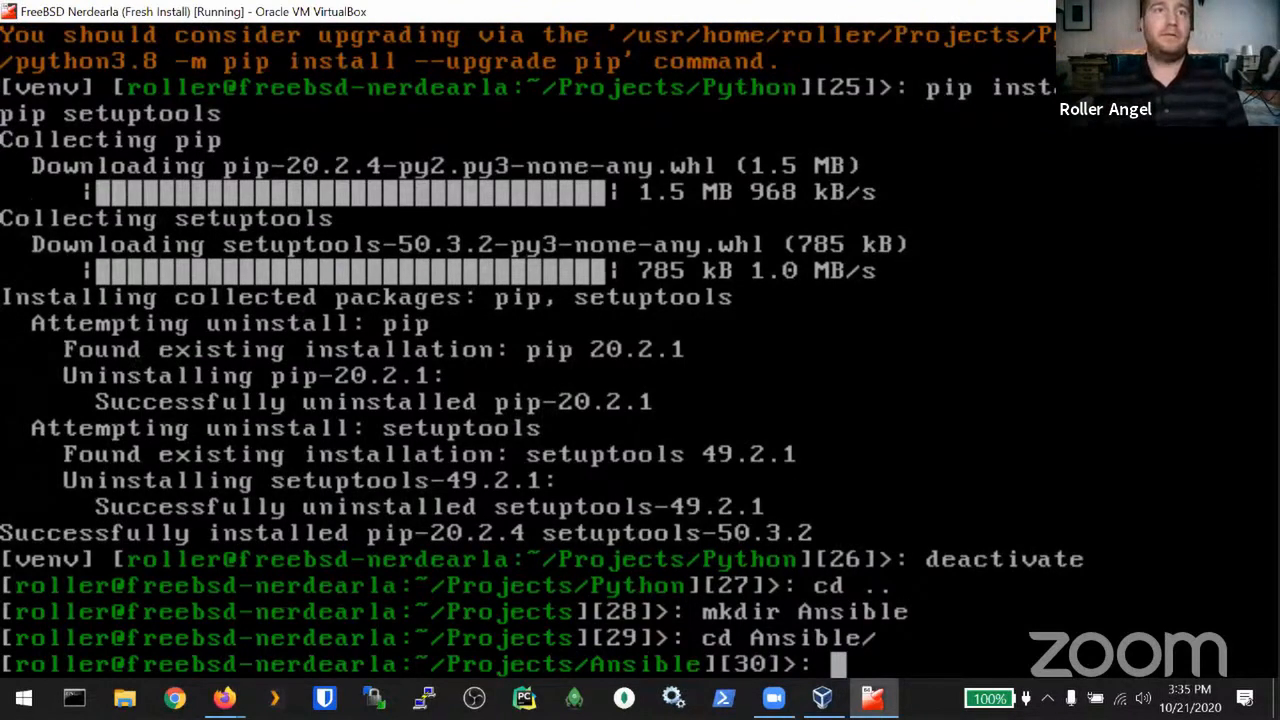
click(224, 698)
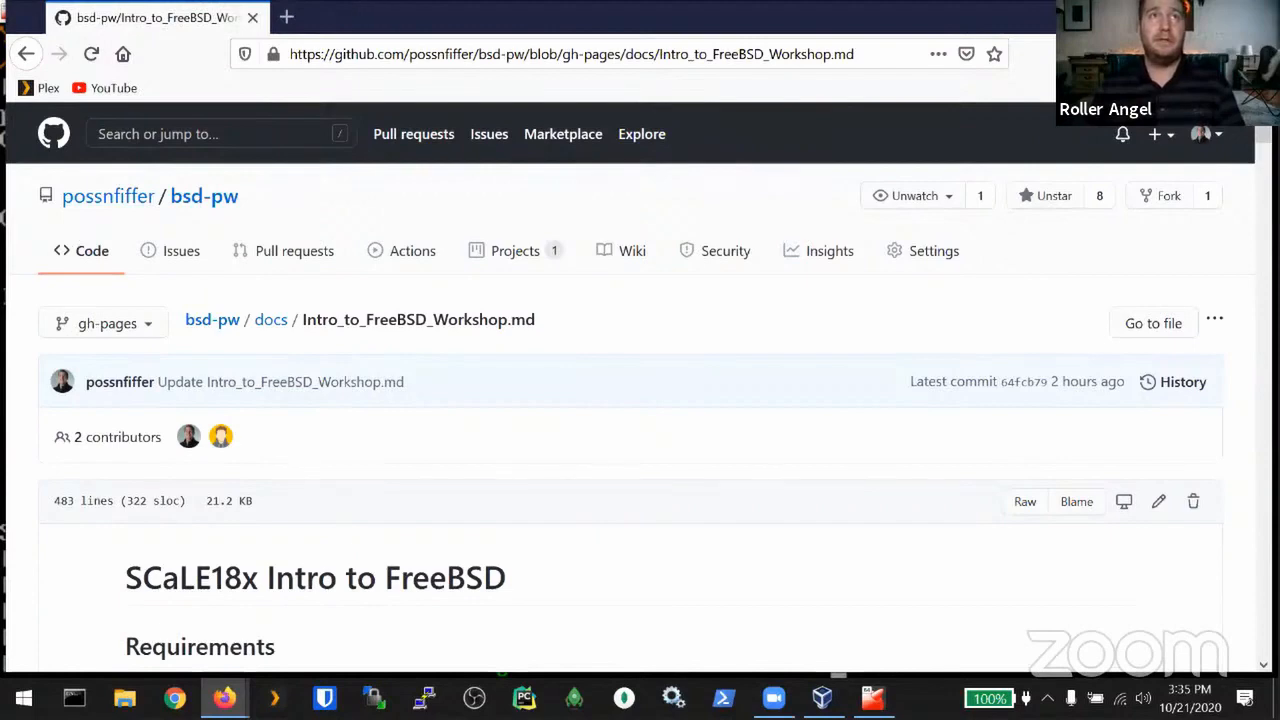
Step: Switch from the GitHub workshop notes back to the FreeBSD VM terminal with Alt+Tab
key(alt+Tab)
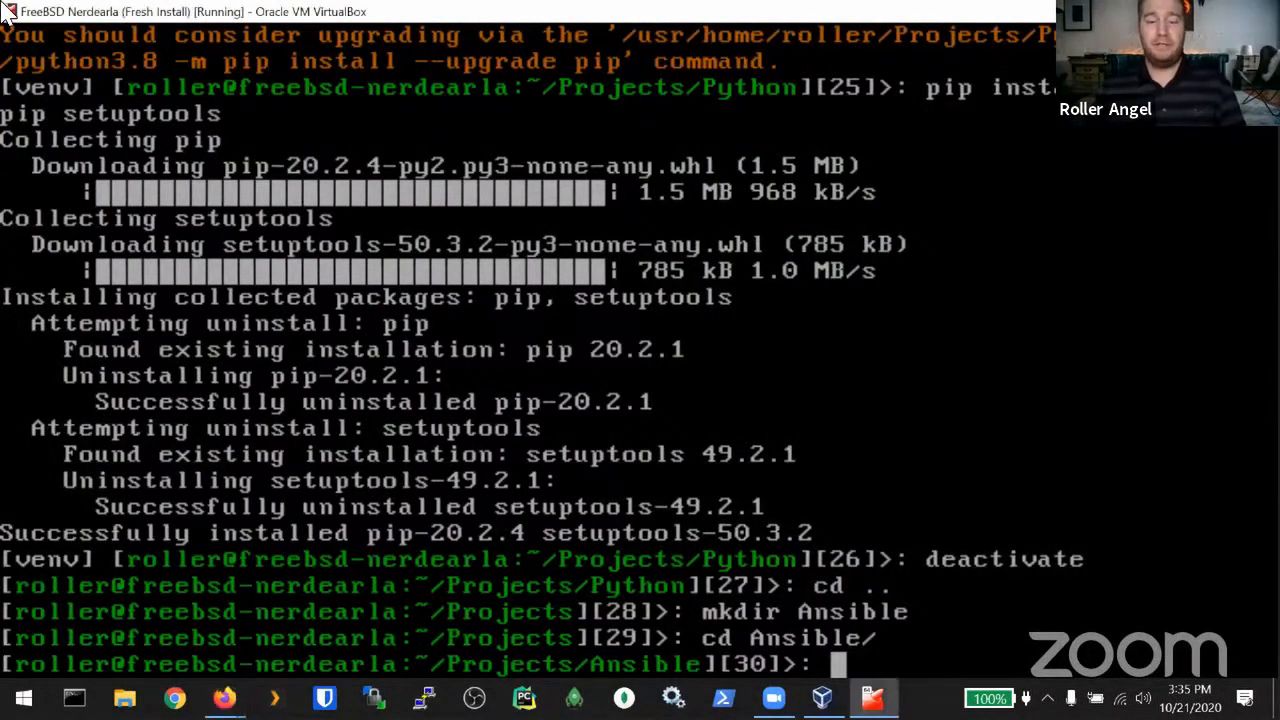
Step: Search for ansible packages, then install py37-ansible with sudo, entering the account password
text(pkg search a)
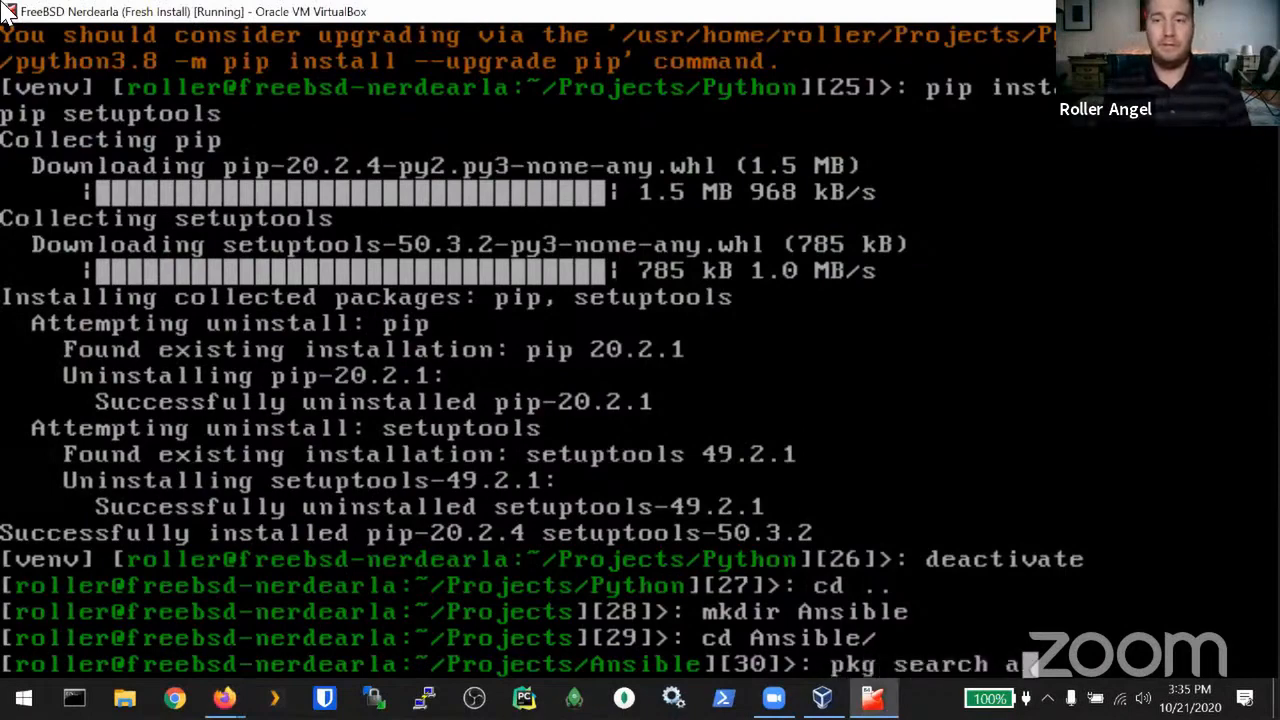
text(nsible)
key(Return)
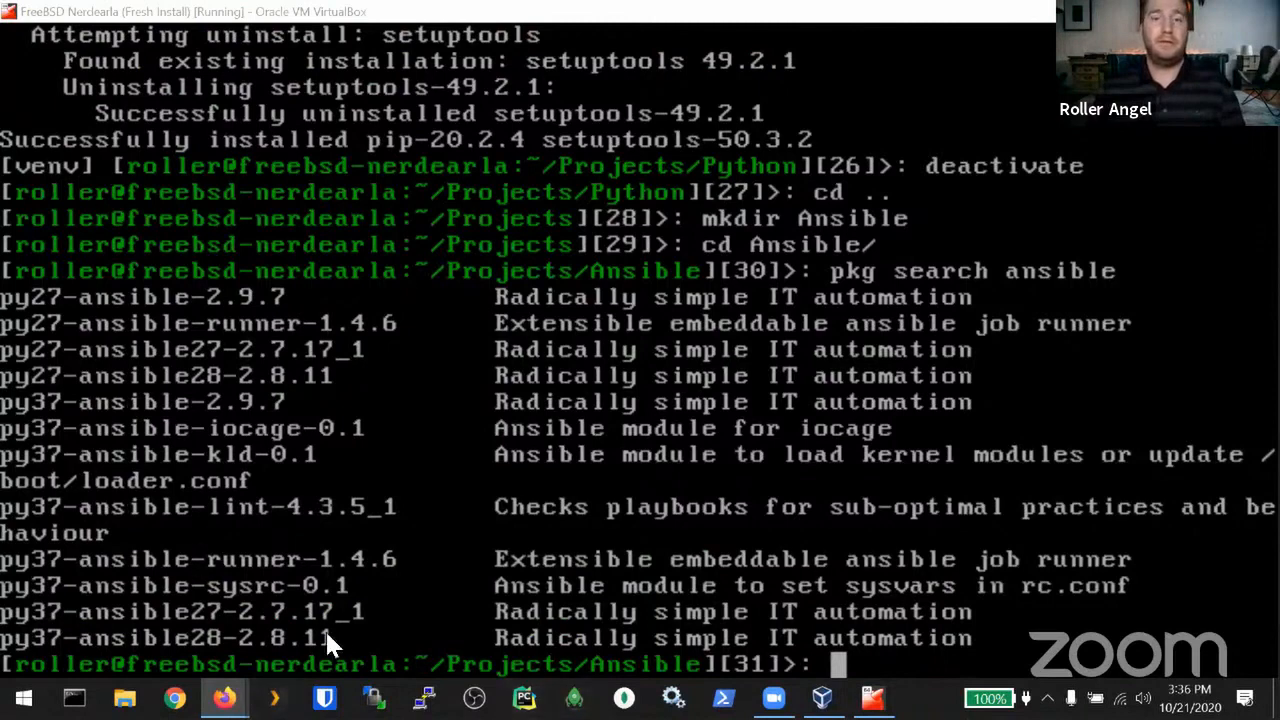
click(605, 610)
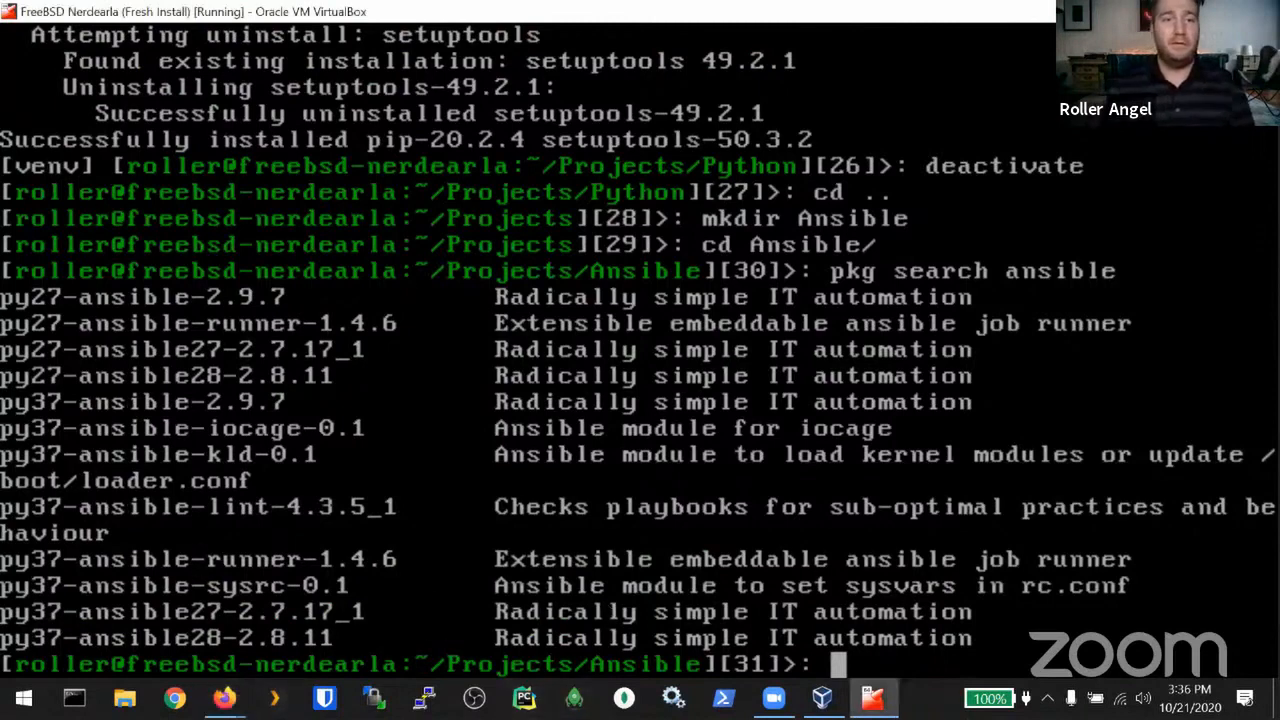
text(pkg install -y py37)
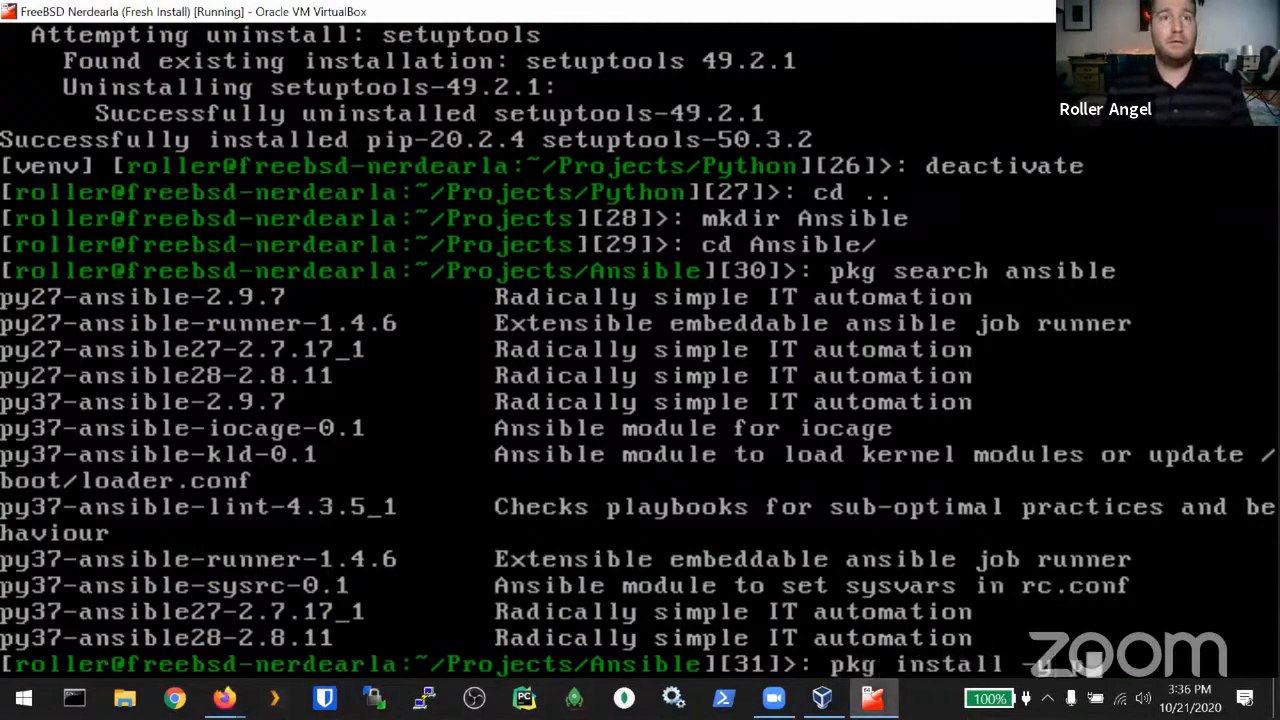
text(-)
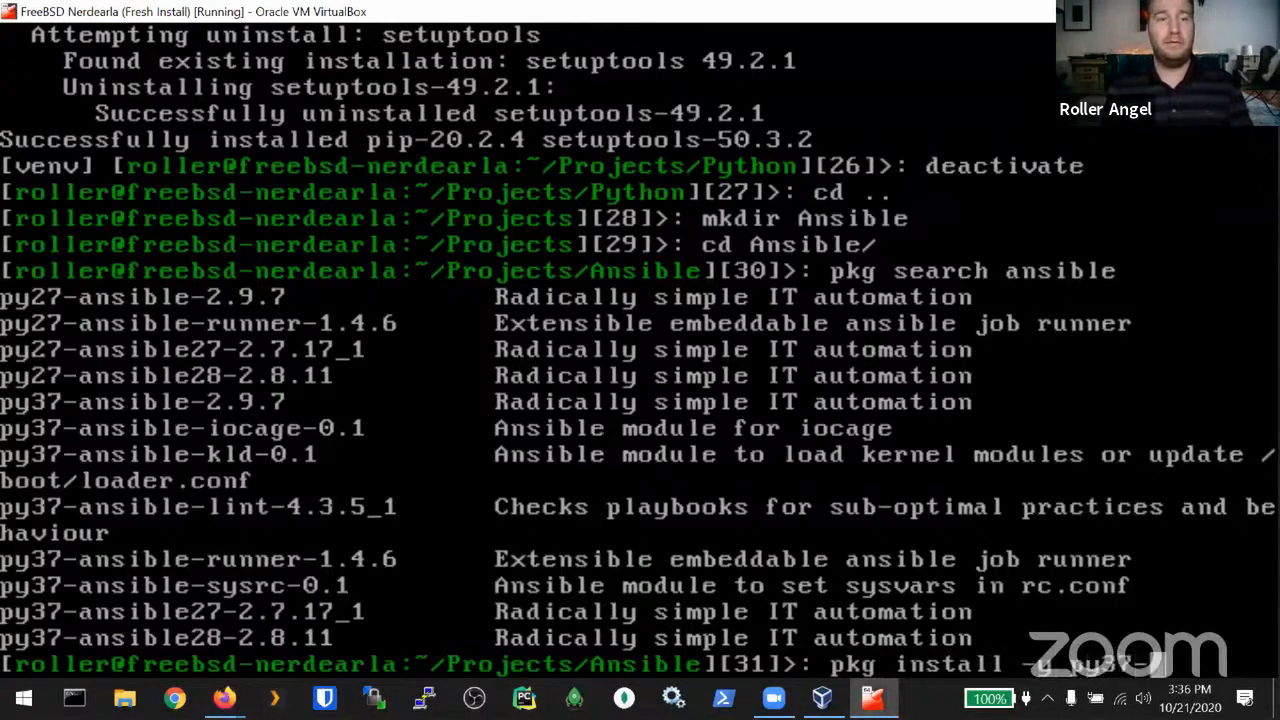
text(ansible)
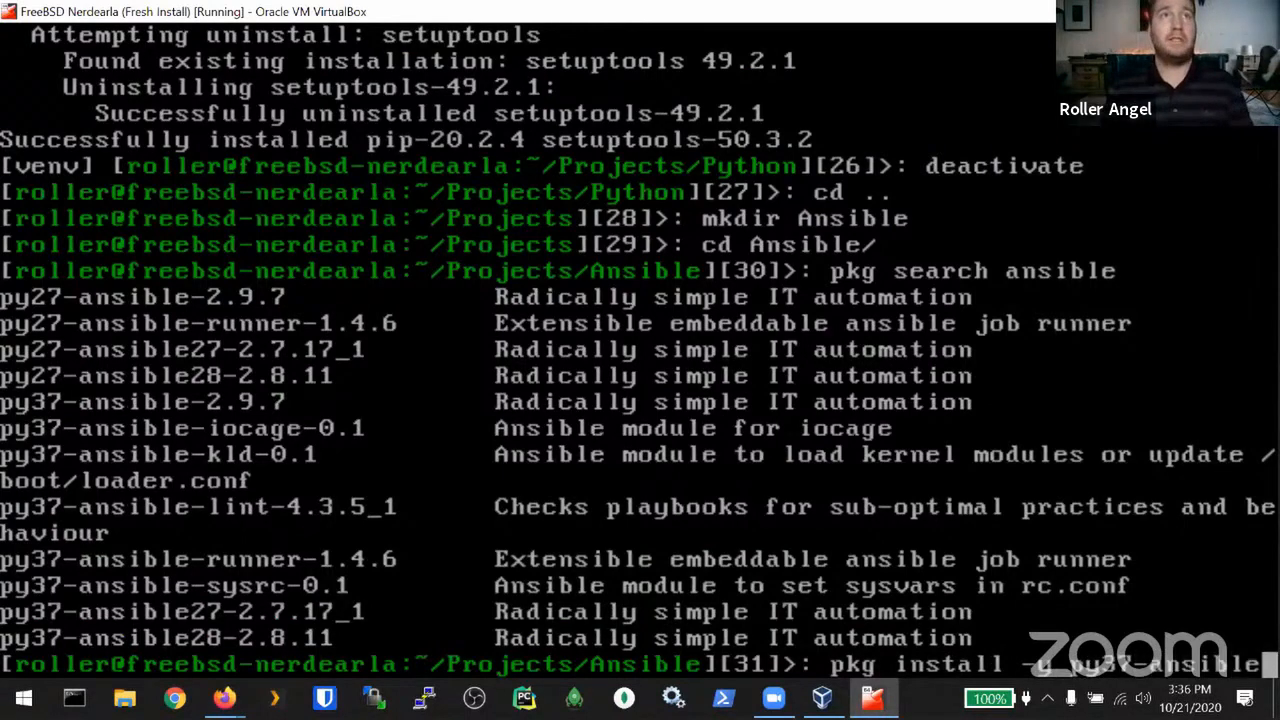
key(Return)
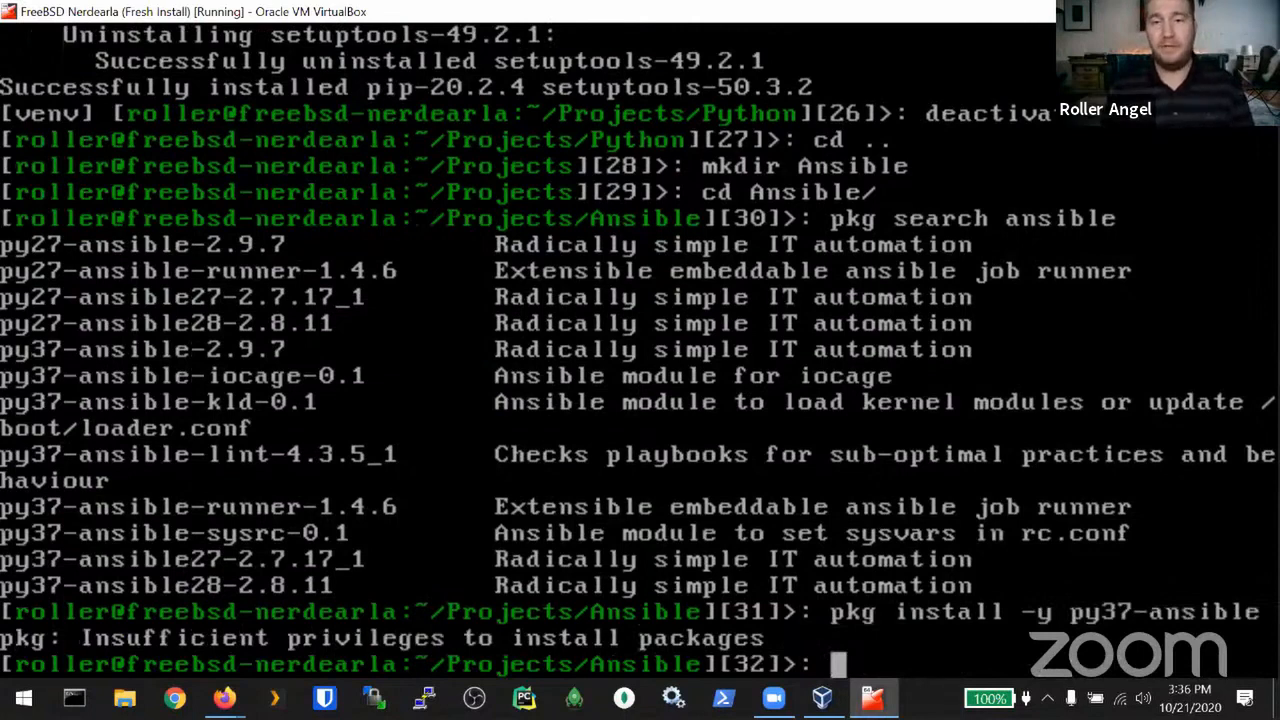
text(sudo !!)
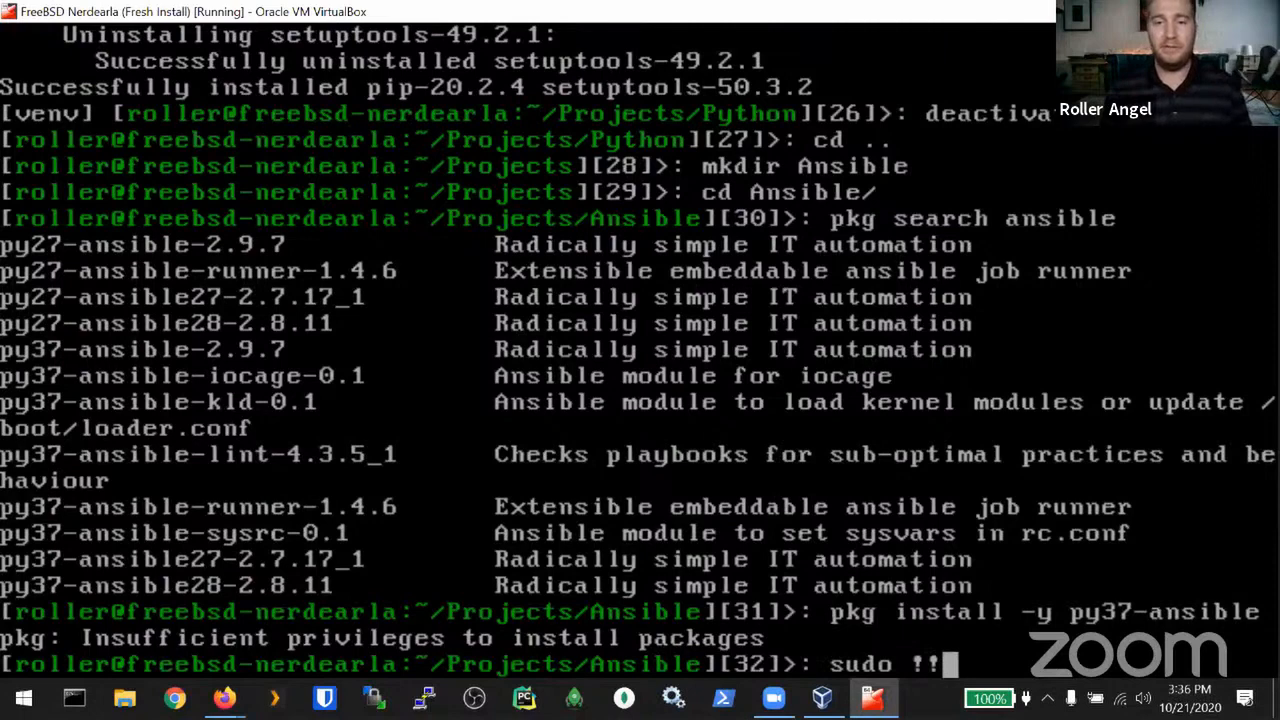
key(Return)
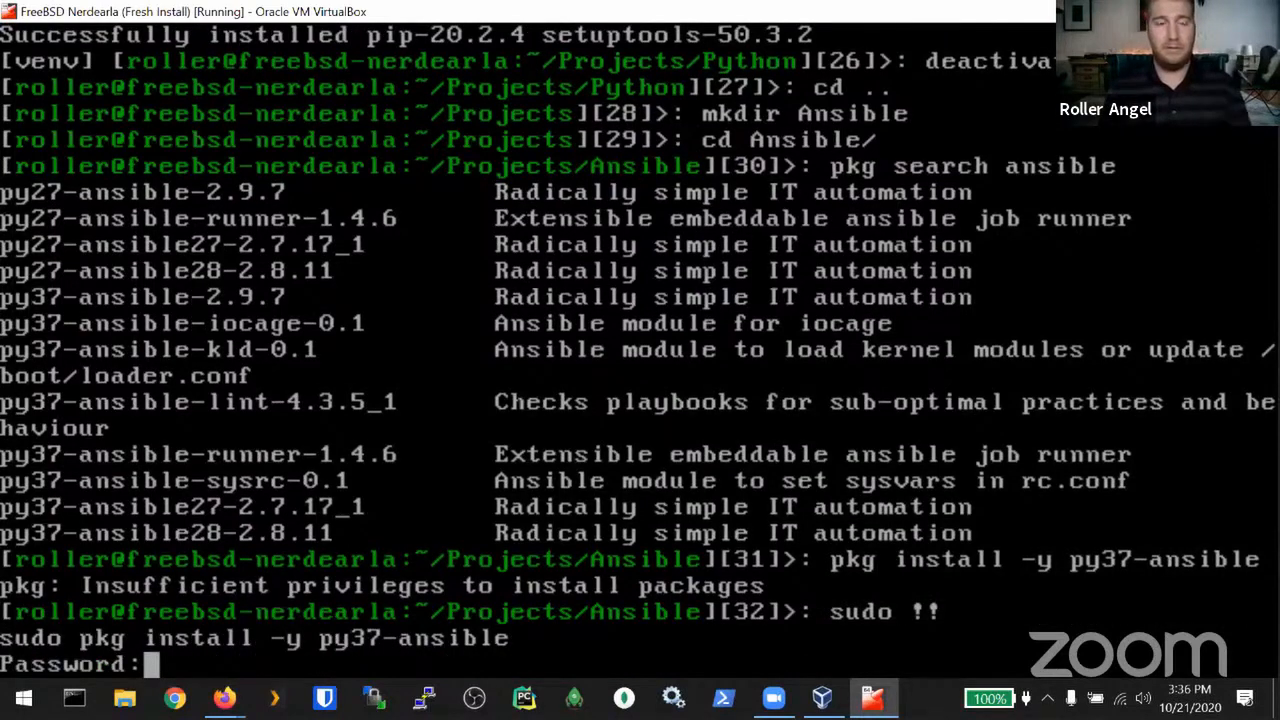
key(Return)
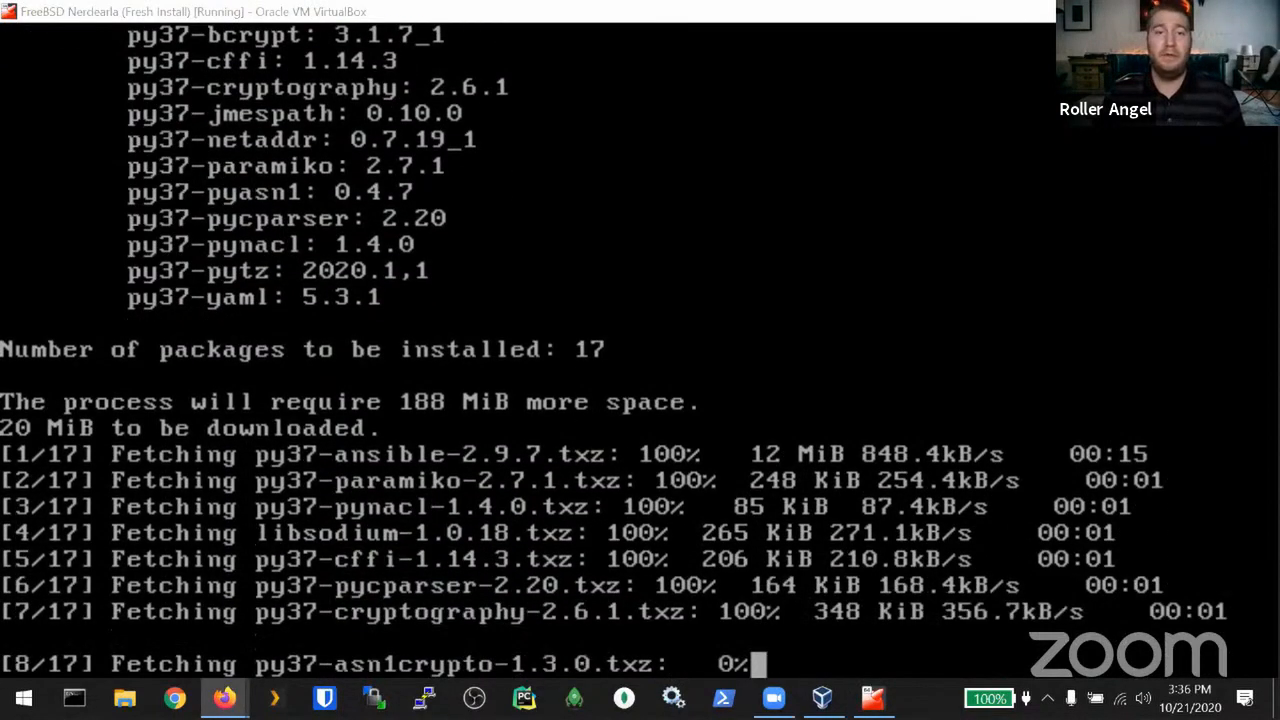
Step: Start a new DigitalOcean droplet with the FreeBSD 12.1 zfs x64 image and $5/mo Basic plan
mouse_move(317, 2)
mouse_down()
mouse_move(317, 28)
mouse_move(310, 2)
mouse_up()
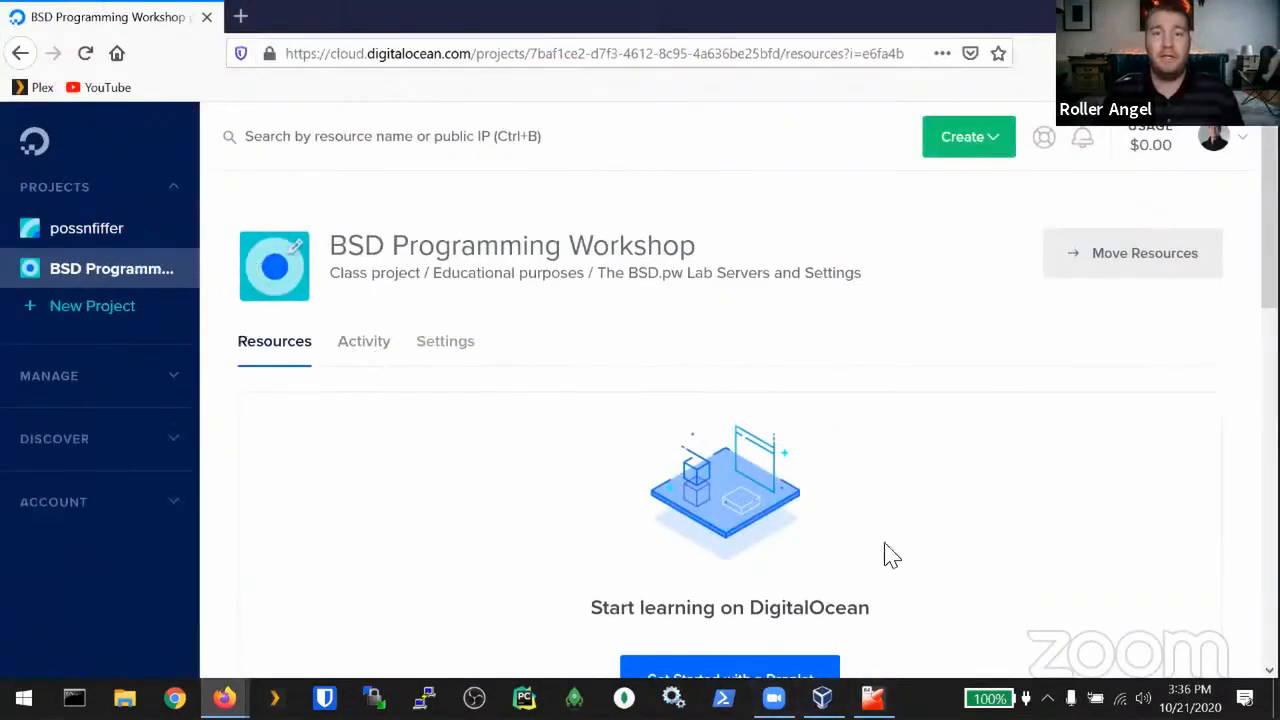
scroll(886, 551, down, 2)
click(751, 588)
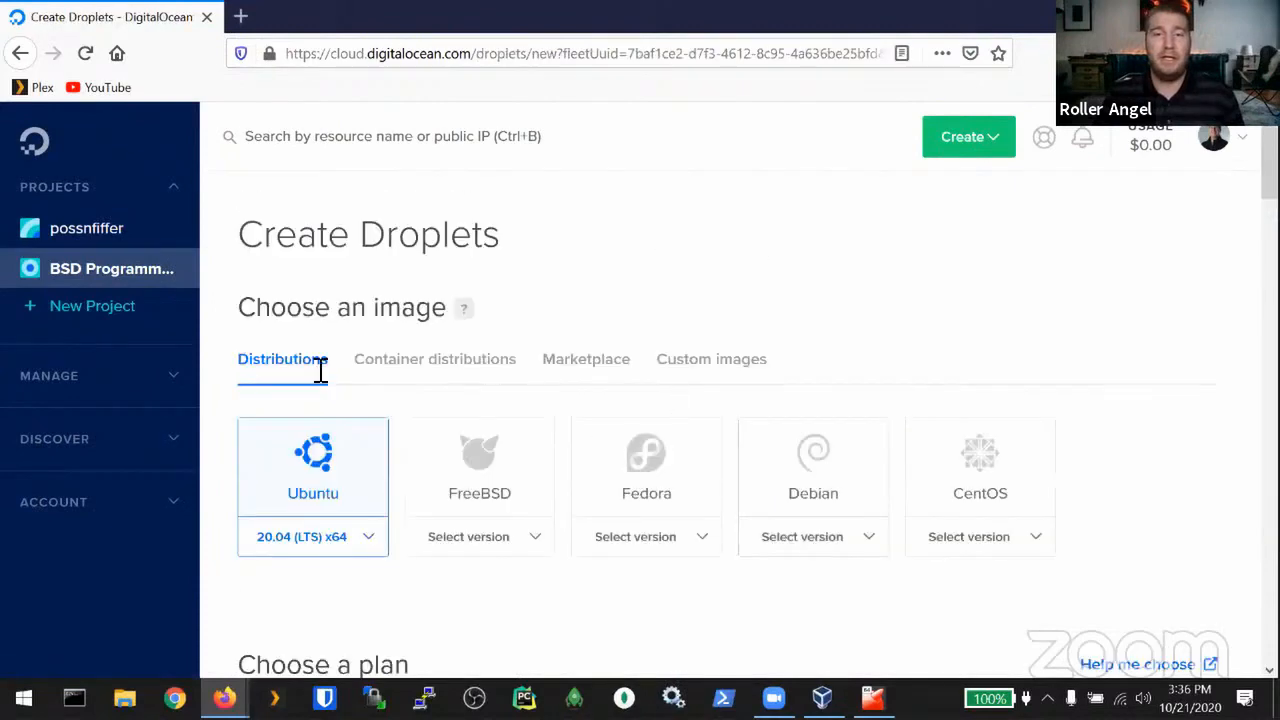
click(515, 548)
click(463, 590)
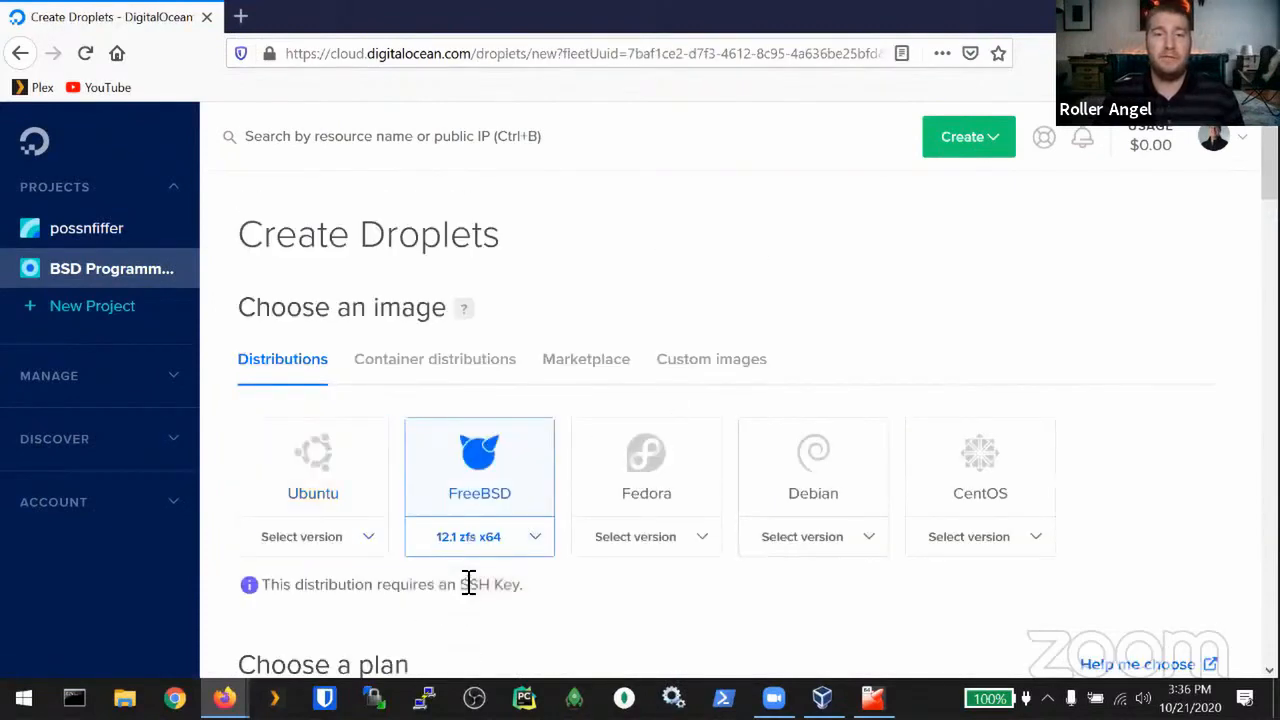
scroll(580, 335, down, 3)
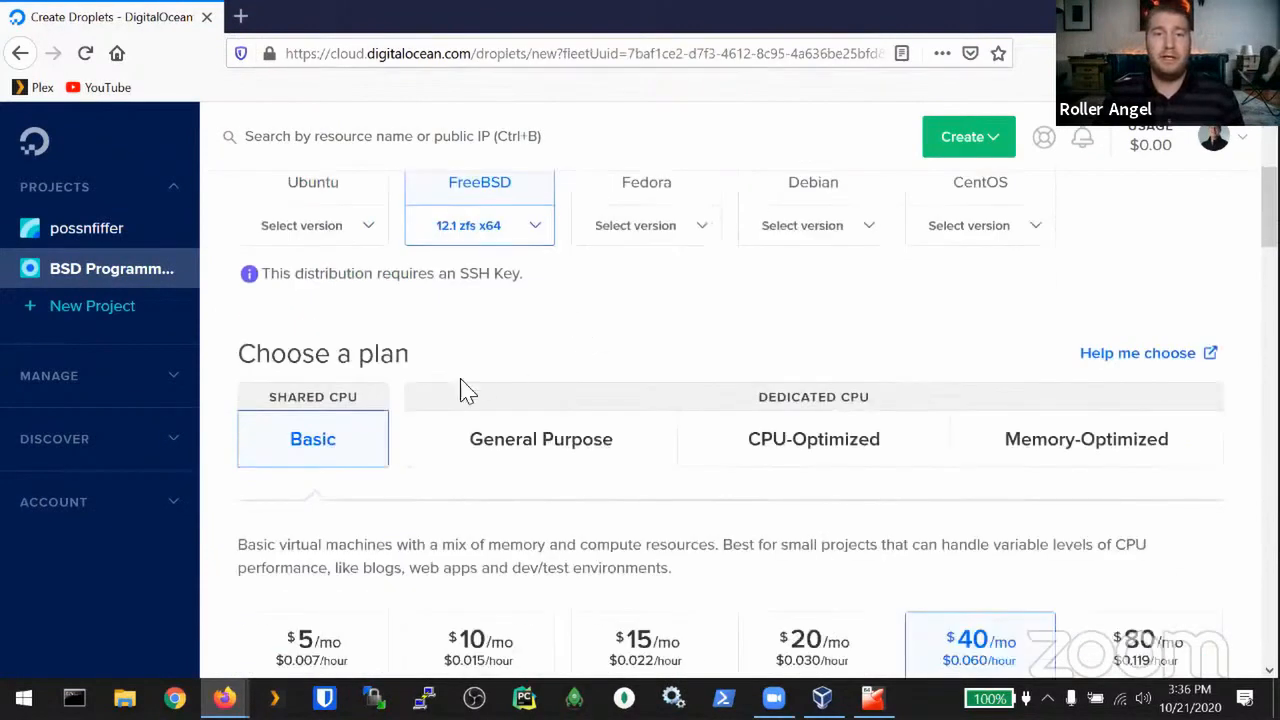
scroll(423, 403, down, 2)
click(336, 474)
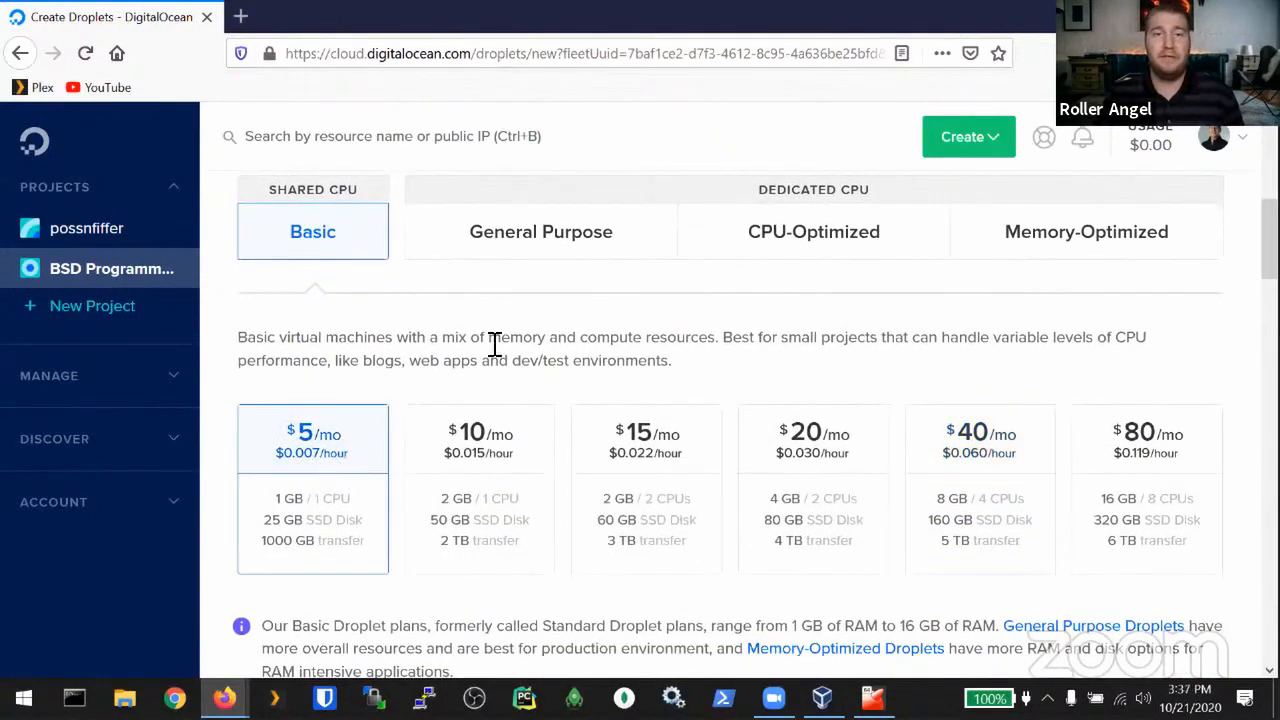
Step: Open the Add public SSH key form under Authentication, then return to the FreeBSD VM terminal
scroll(490, 348, down, 5)
scroll(500, 373, down, 4)
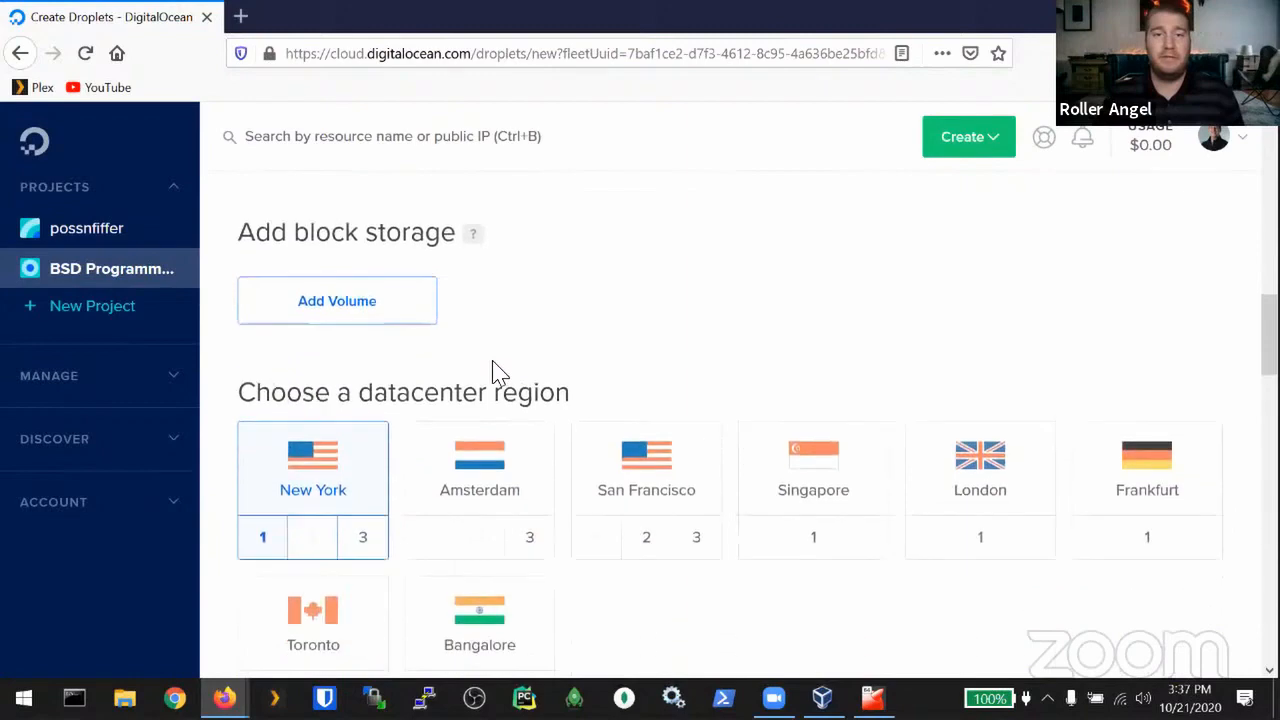
scroll(720, 518, down, 4)
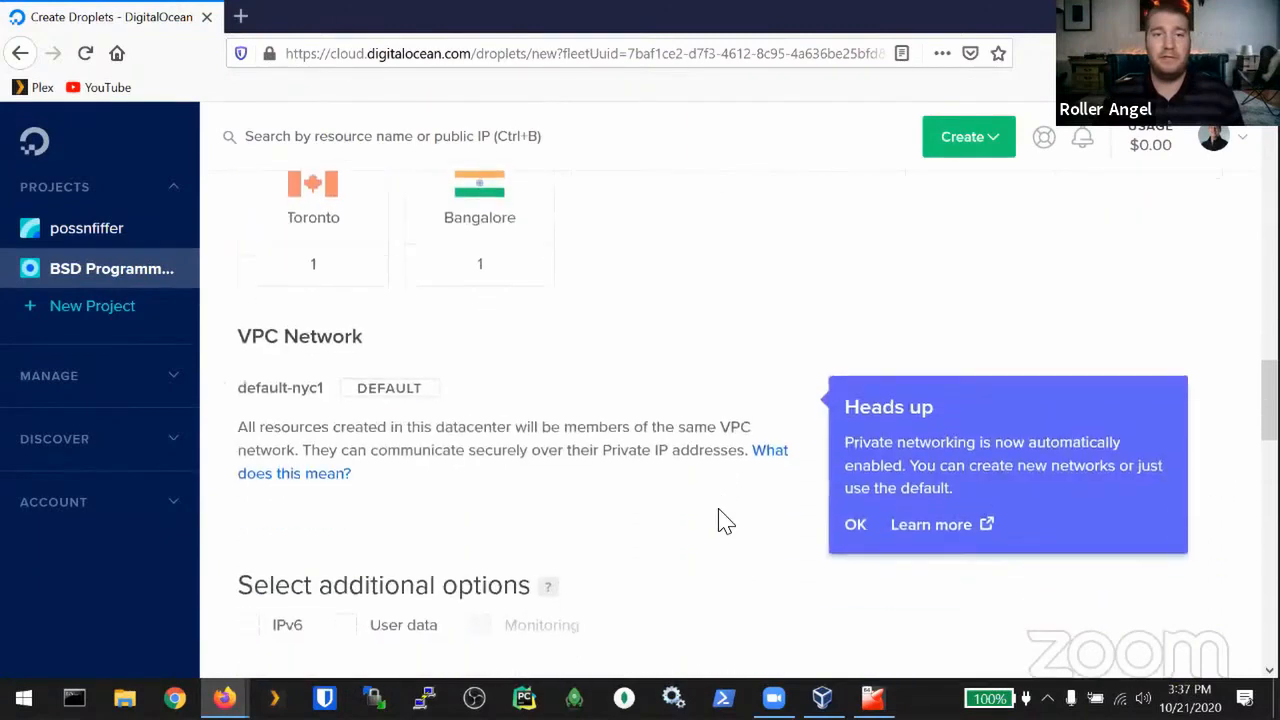
scroll(537, 400, down, 4)
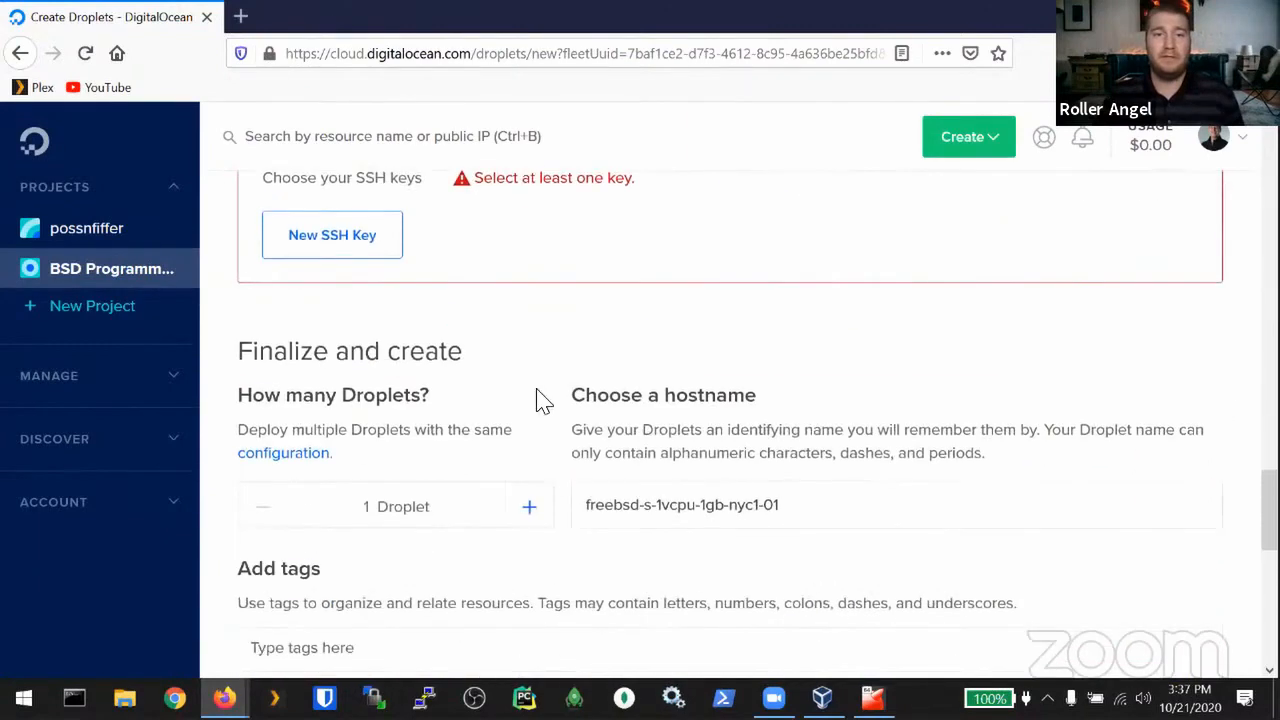
scroll(386, 380, up, 2)
scroll(300, 355, up, 2)
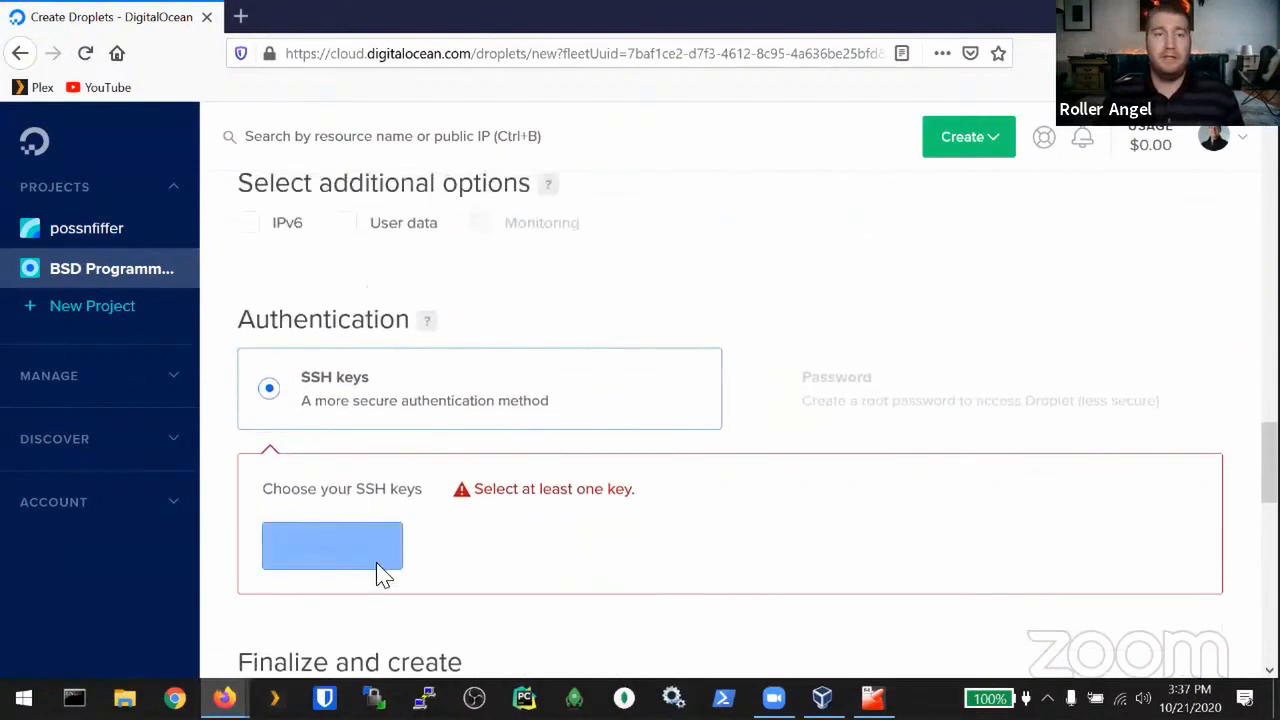
click(336, 558)
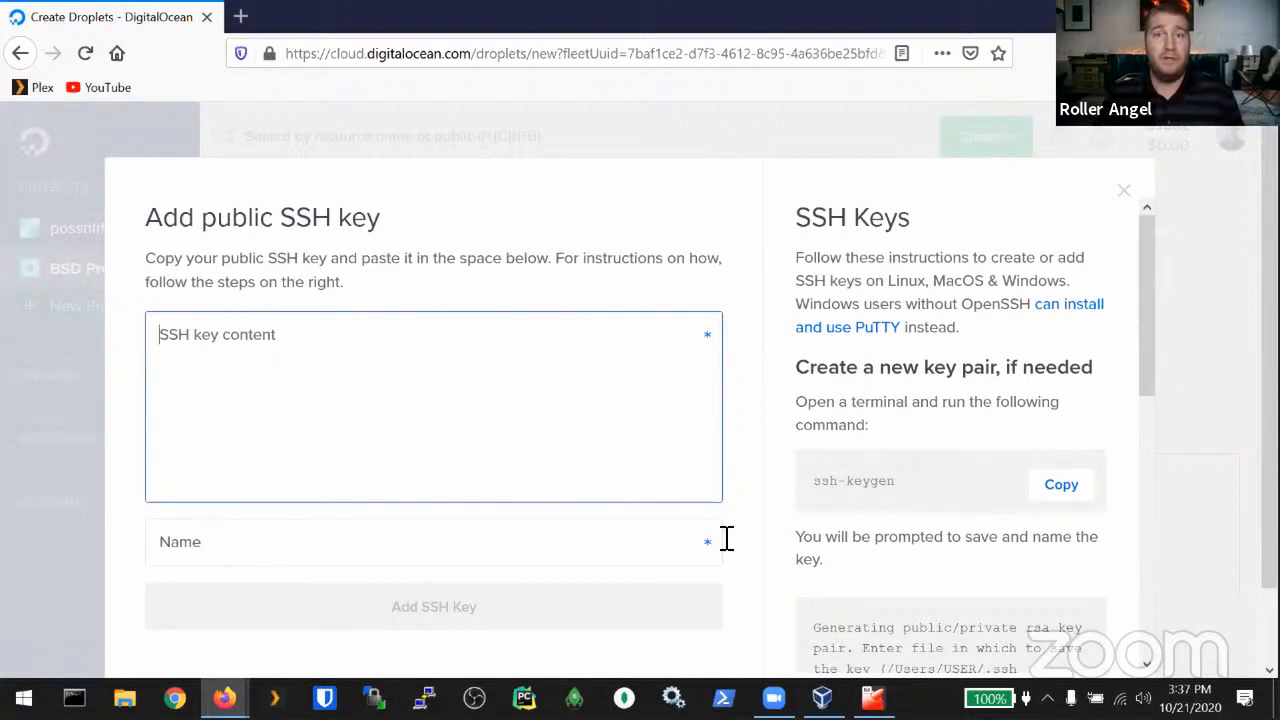
click(872, 698)
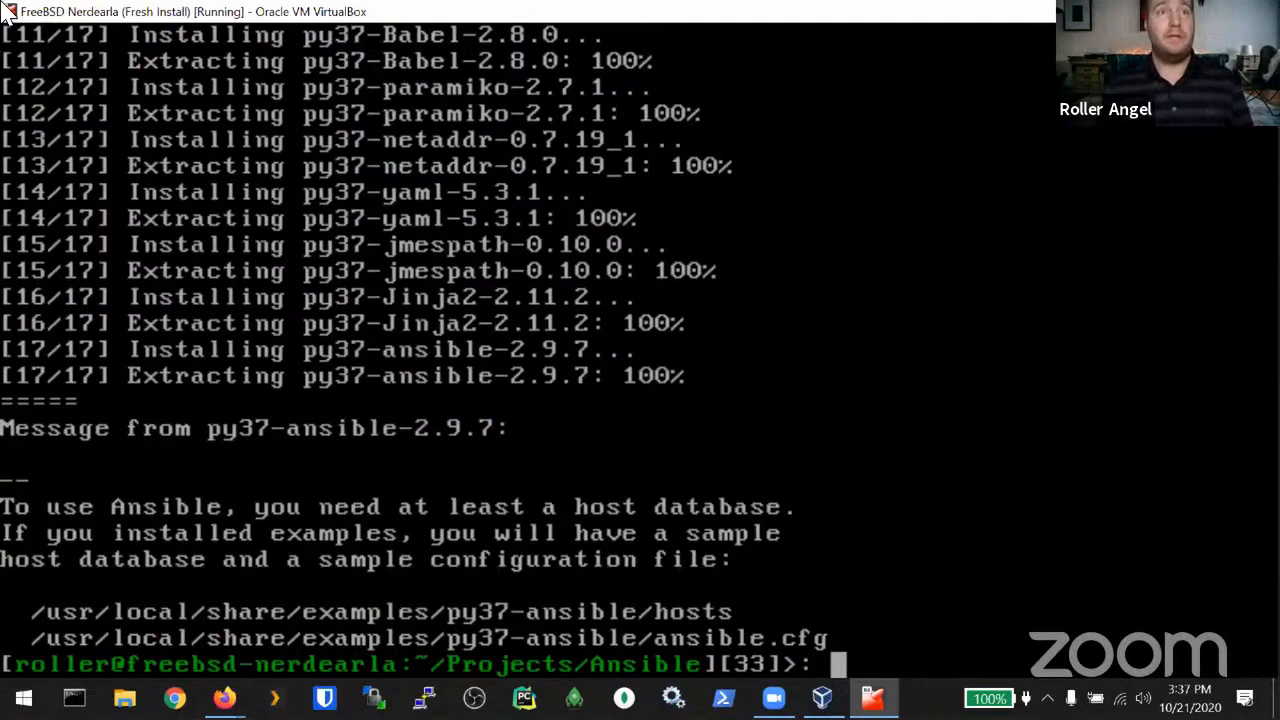
Step: Fetch ansible-directory.tar.gz from bsd.pw, list the folder to confirm it, and begin a tar -xzvf command
text(ss)
key(BackSpace)
key(BackSpace)
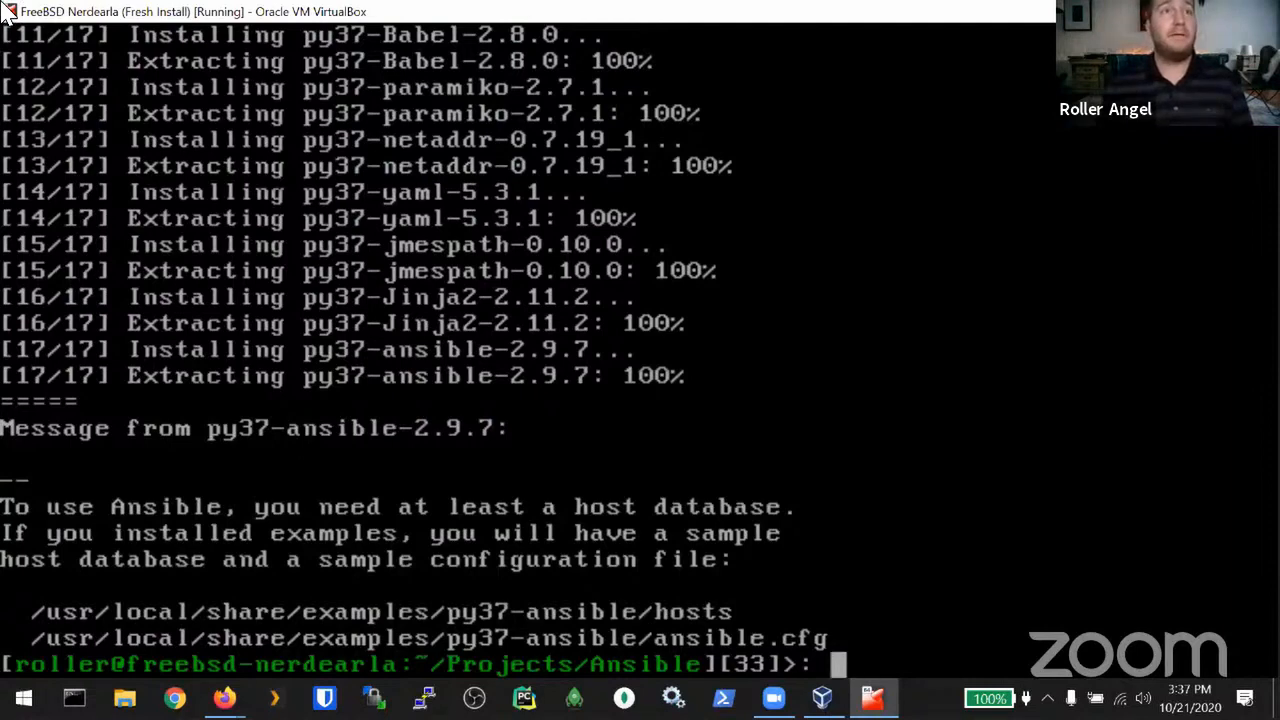
text(fetch htt)
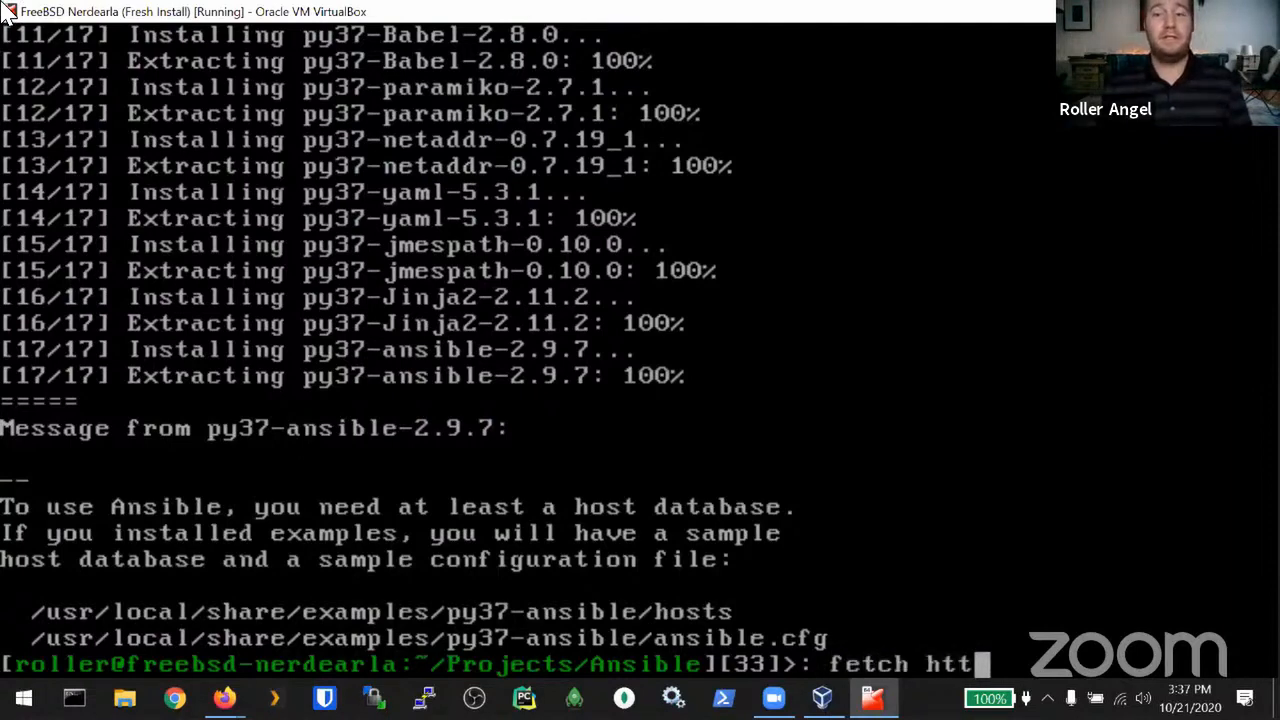
text(p://bsd)
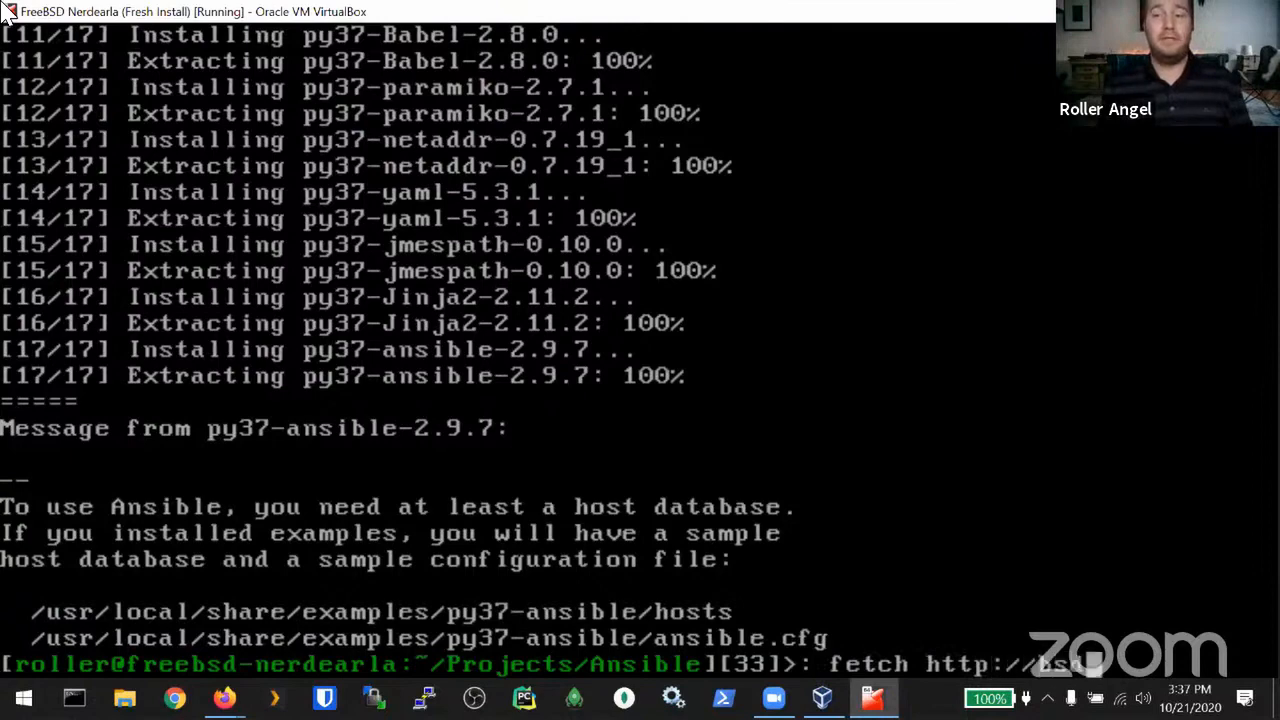
text(.pw/)
text(an)
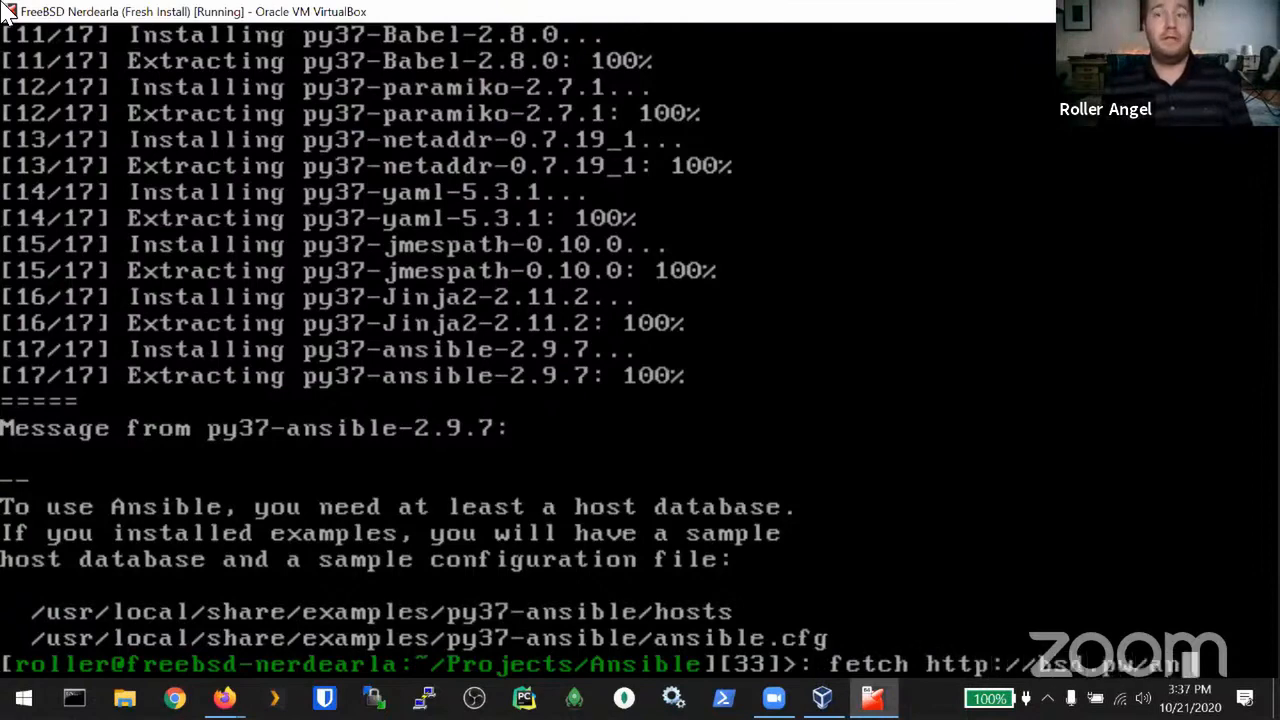
text(sible-direc)
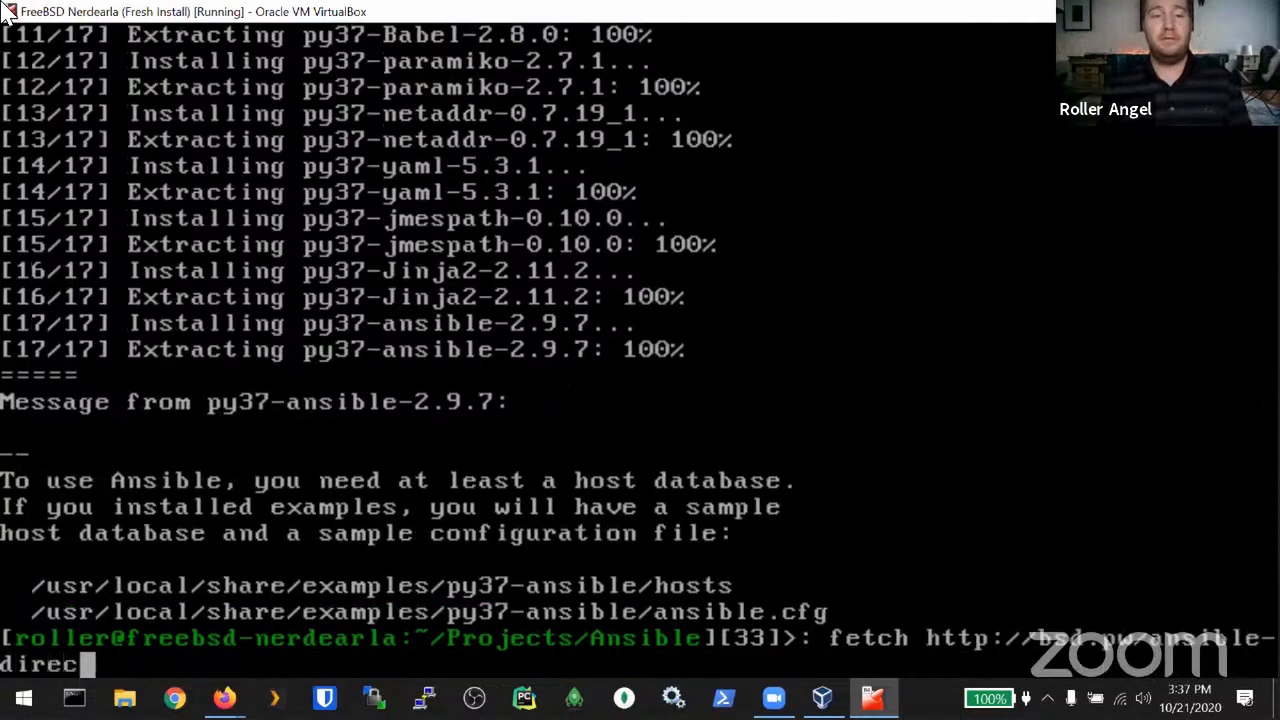
text(tory.tar)
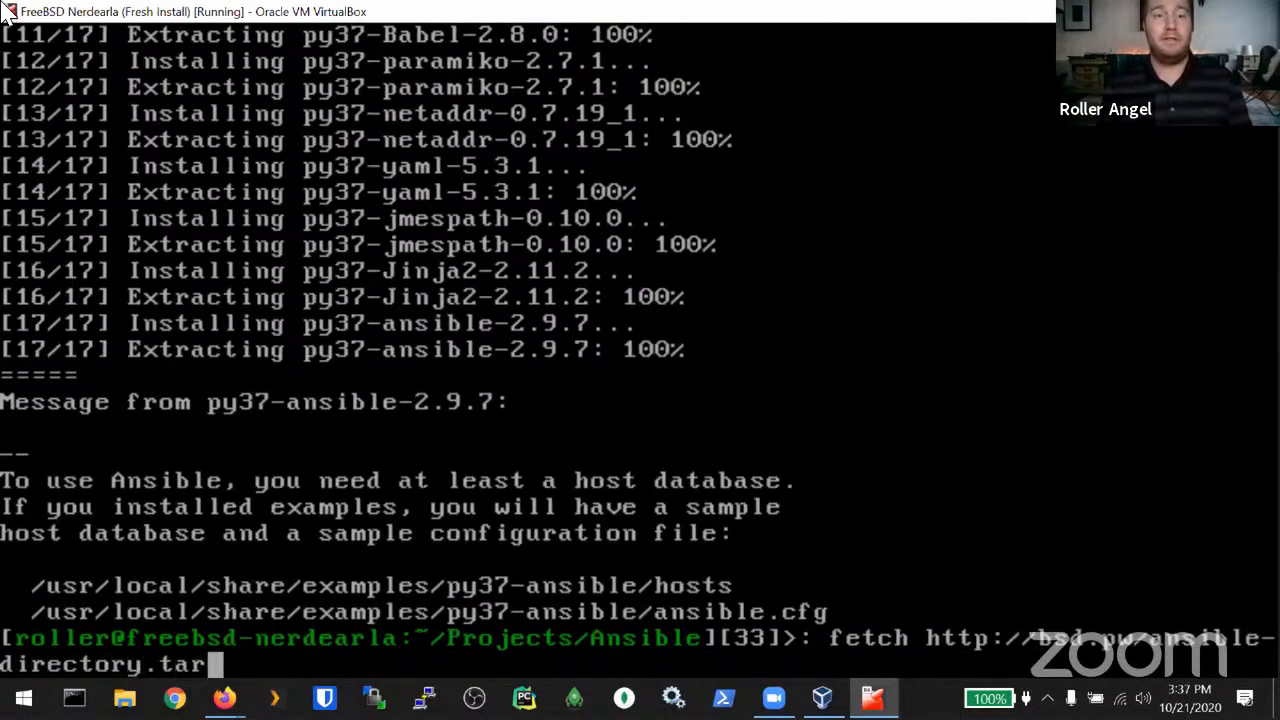
text(.gz)
key(Return)
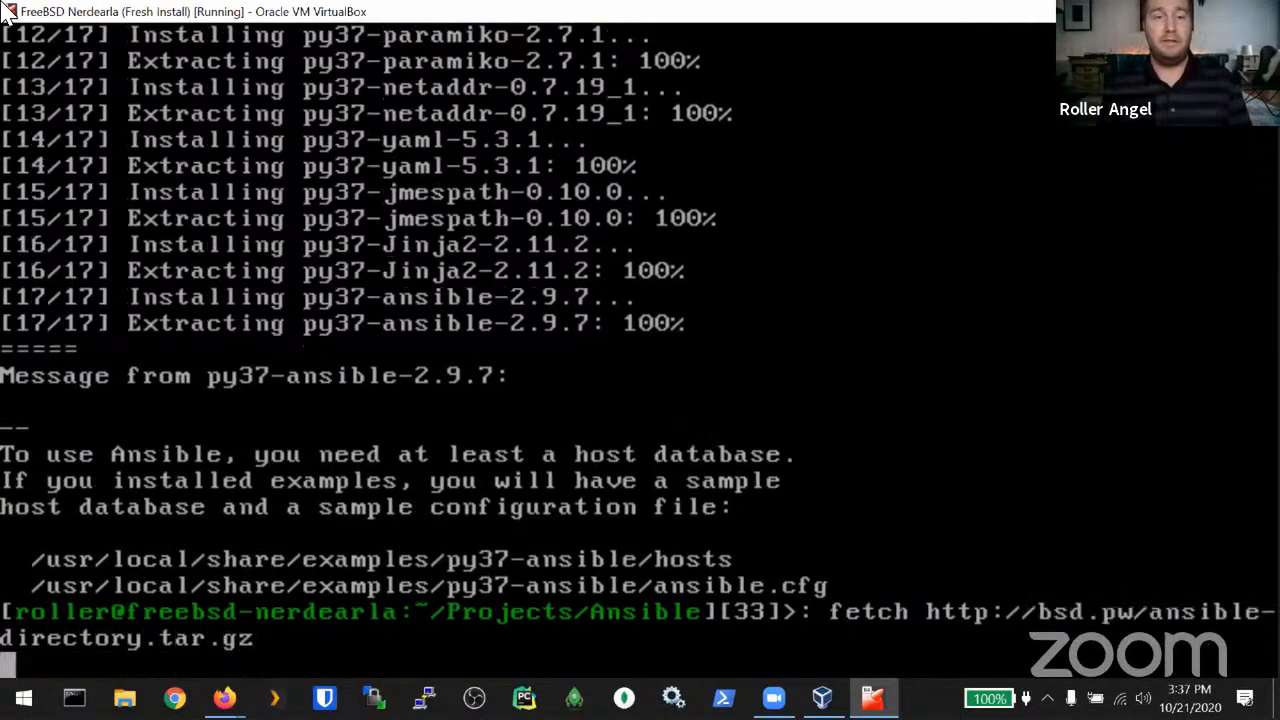
text(ls)
key(Return)
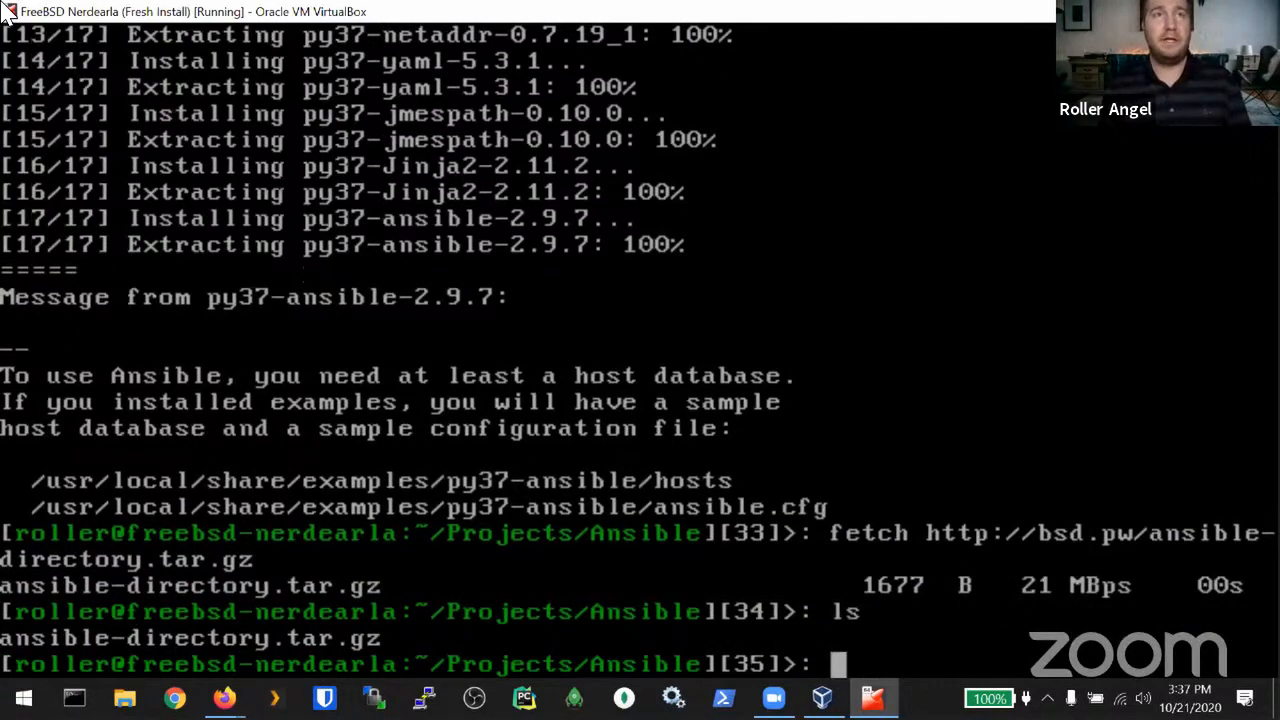
text(tar -)
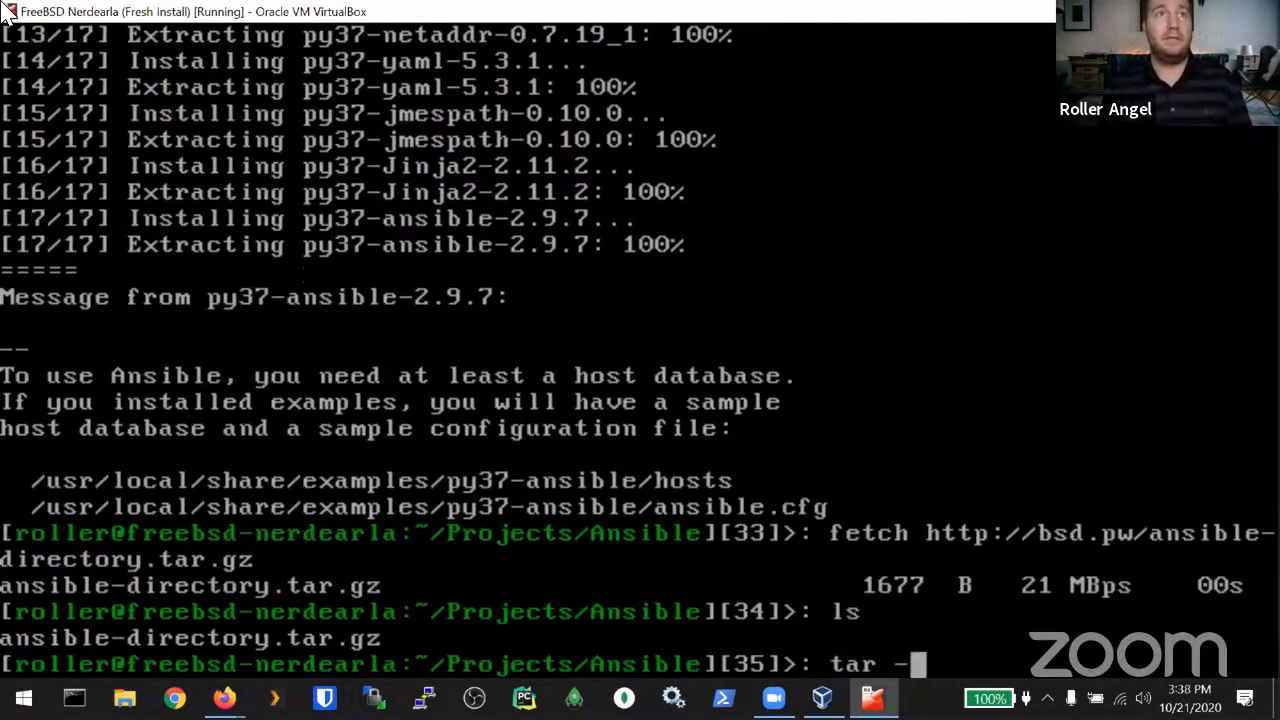
text(xzv)
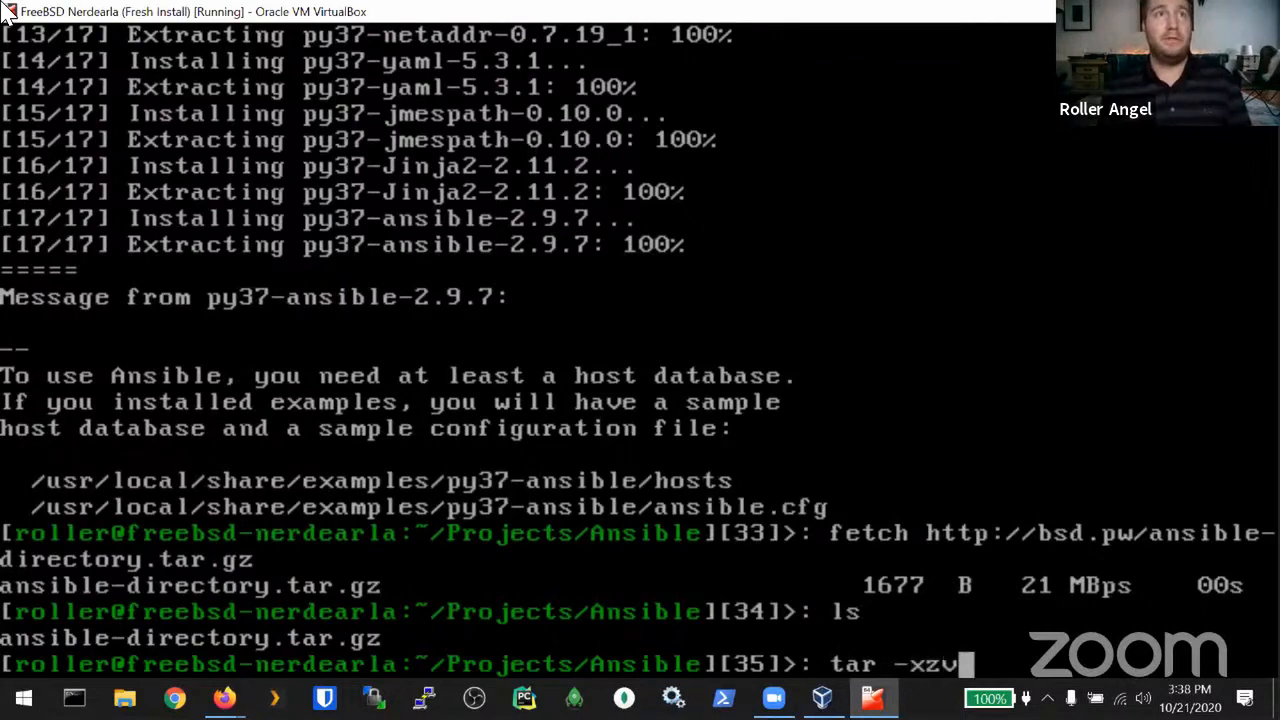
text(f )
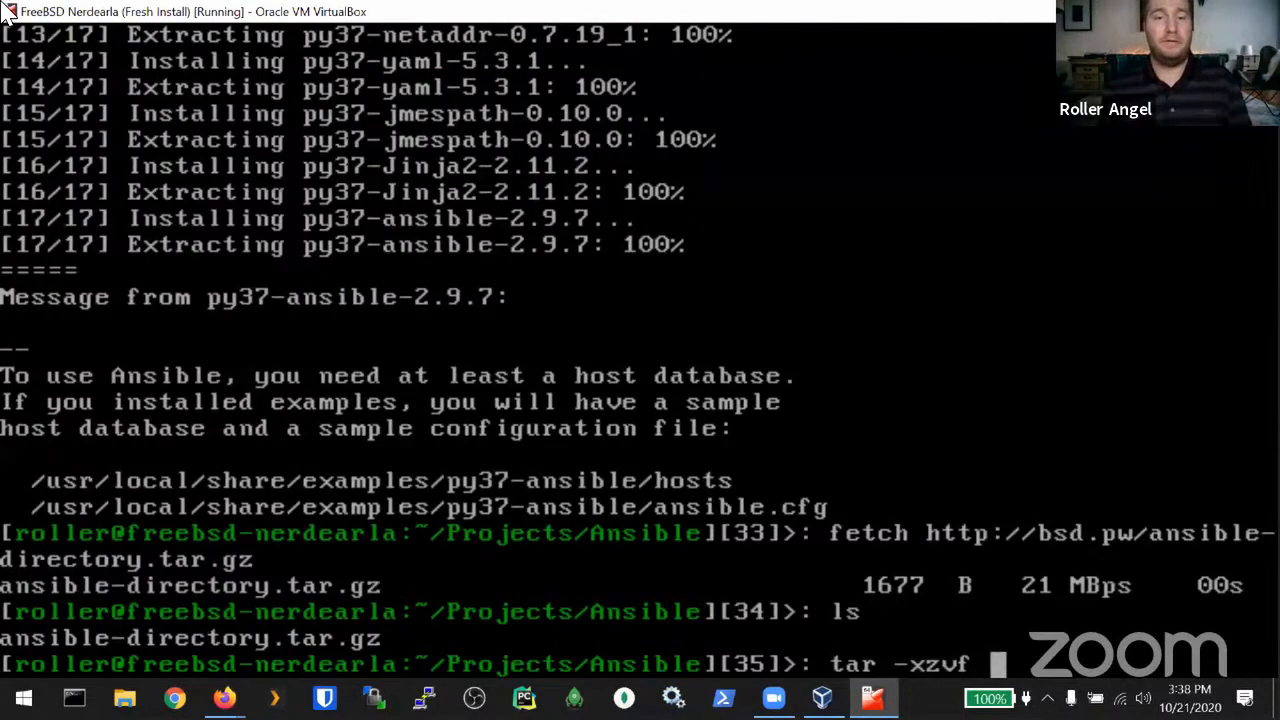
text(an)
Step: Extract ansible-directory.tar.gz with tar -xzvf and list the folder contents
key(Tab)
key(Return)
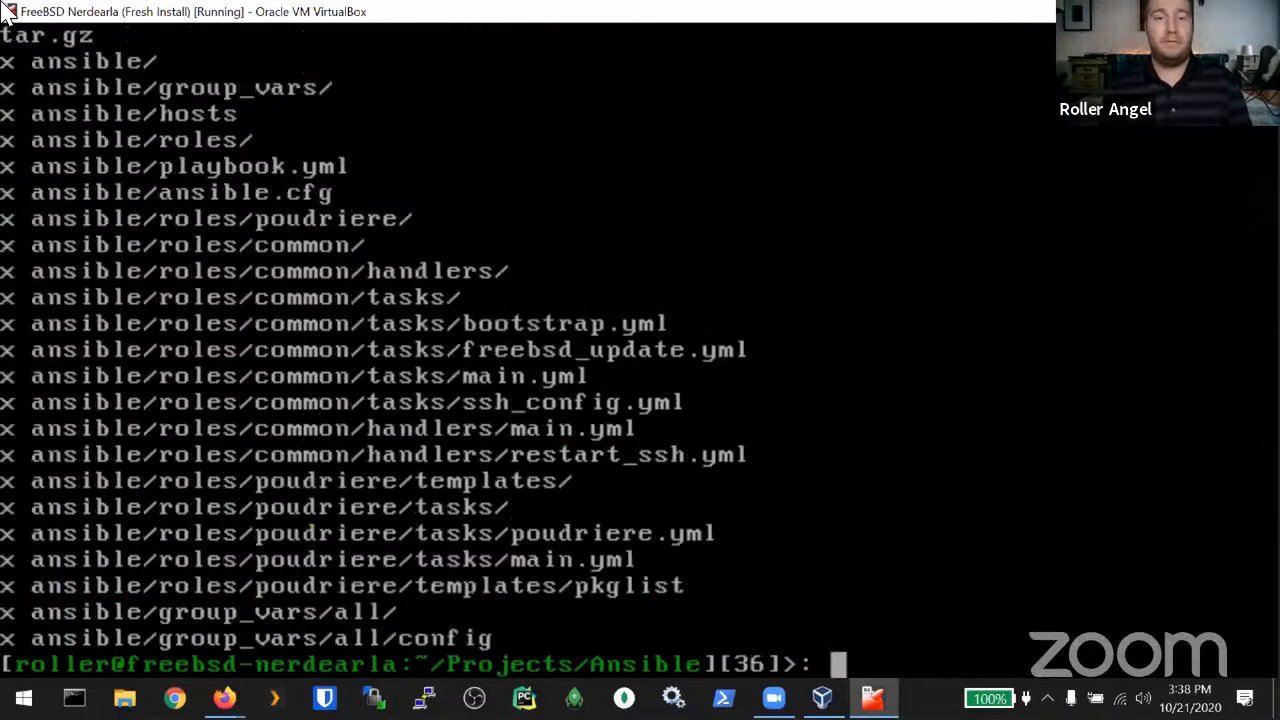
text(ls)
key(Return)
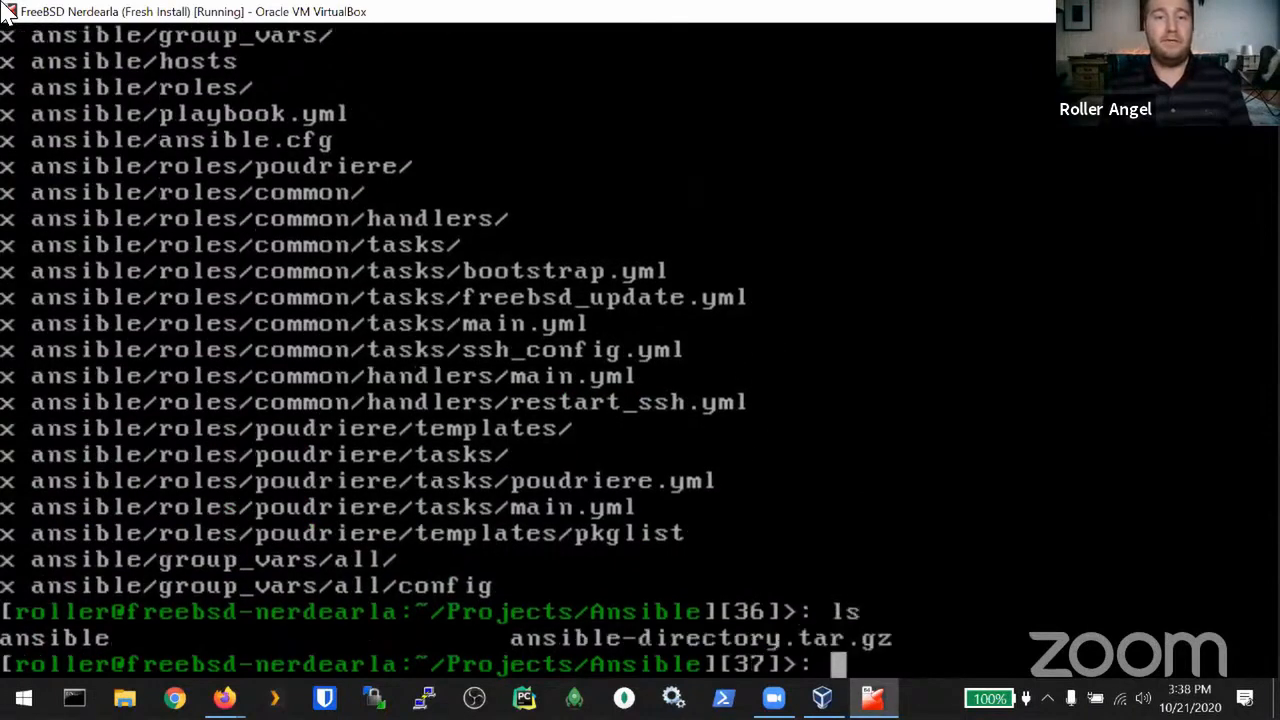
Step: Enter the ansible directory and view its tree of 9 directories and 13 files from the top
text(cd )
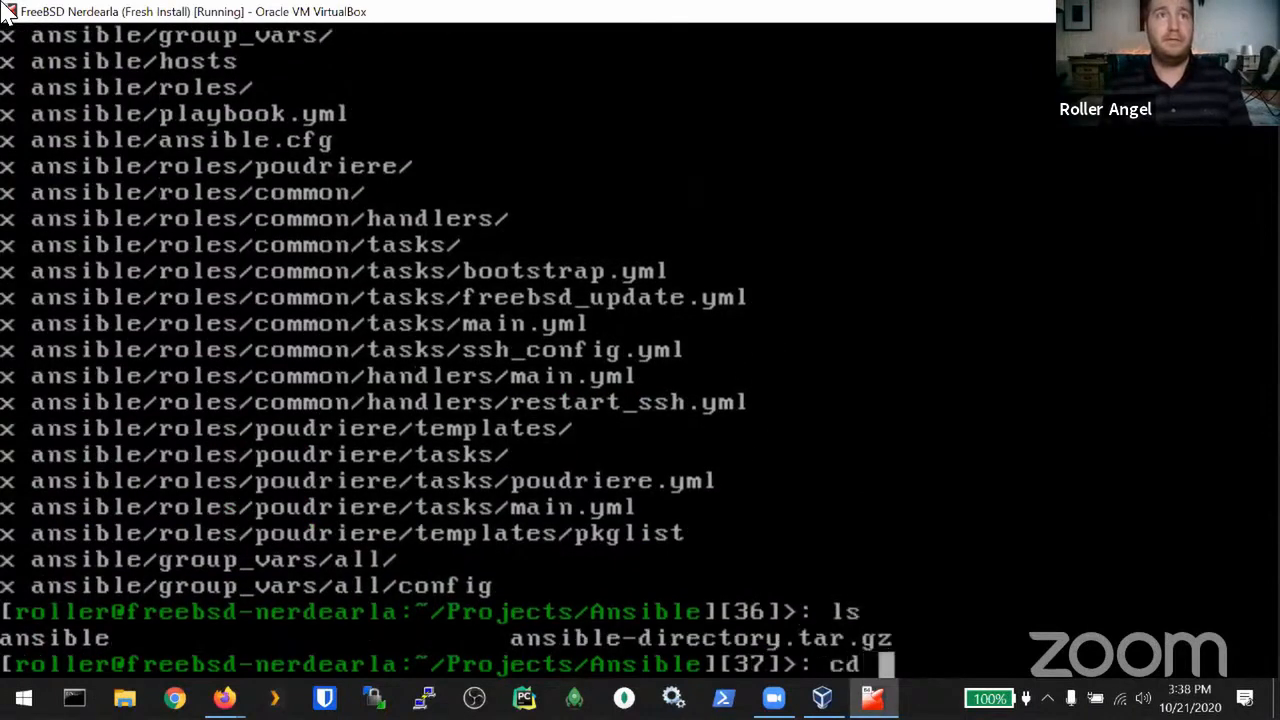
text(ansi)
key(Tab)
key(Return)
text(ls)
key(Return)
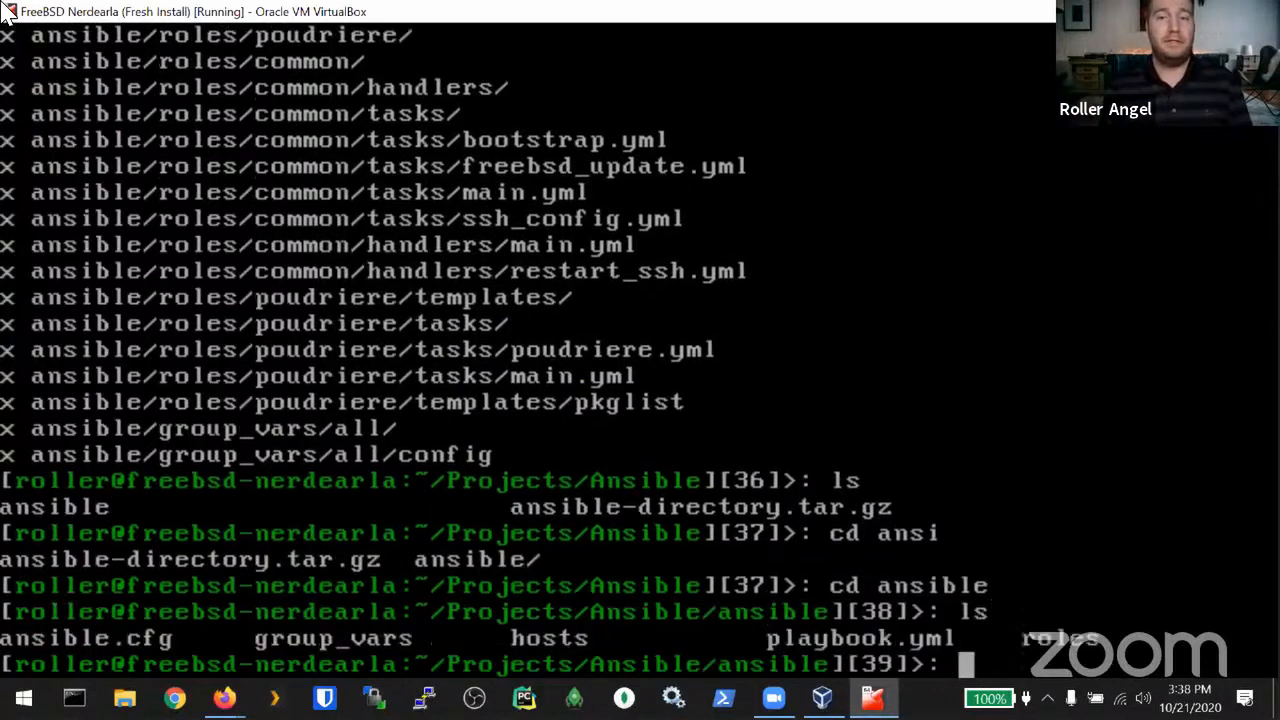
text(ree)
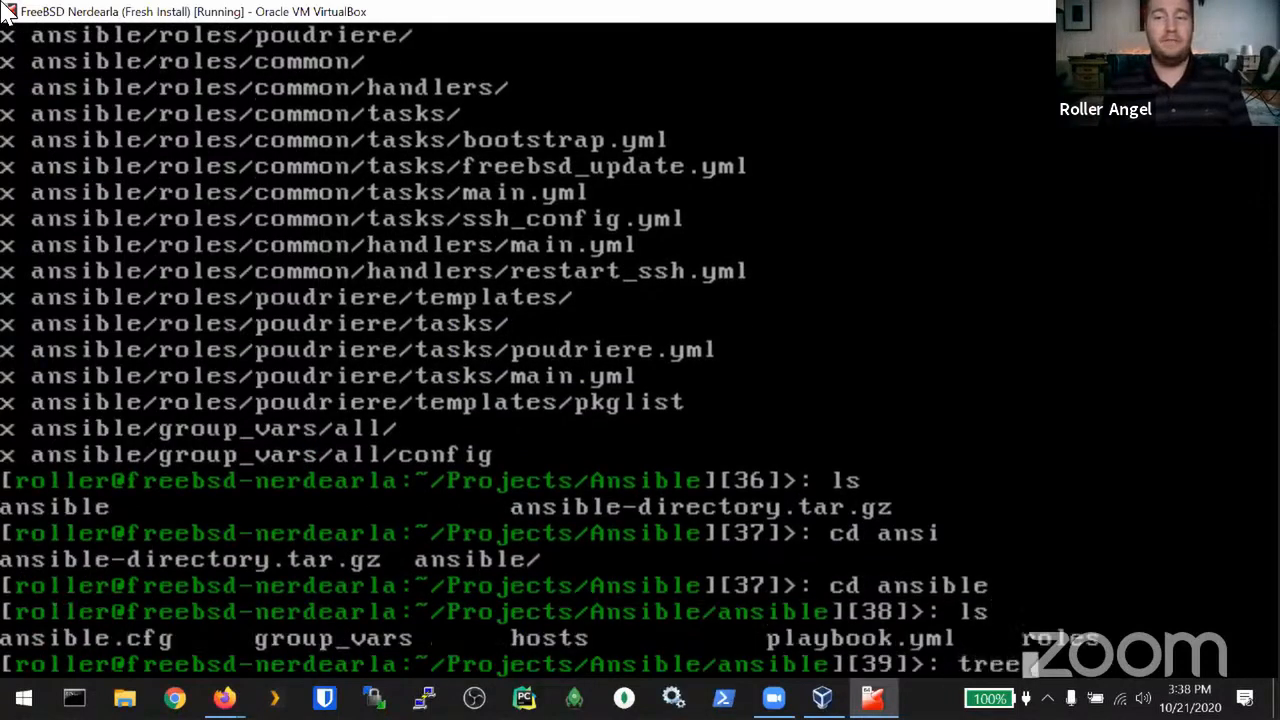
key(Return)
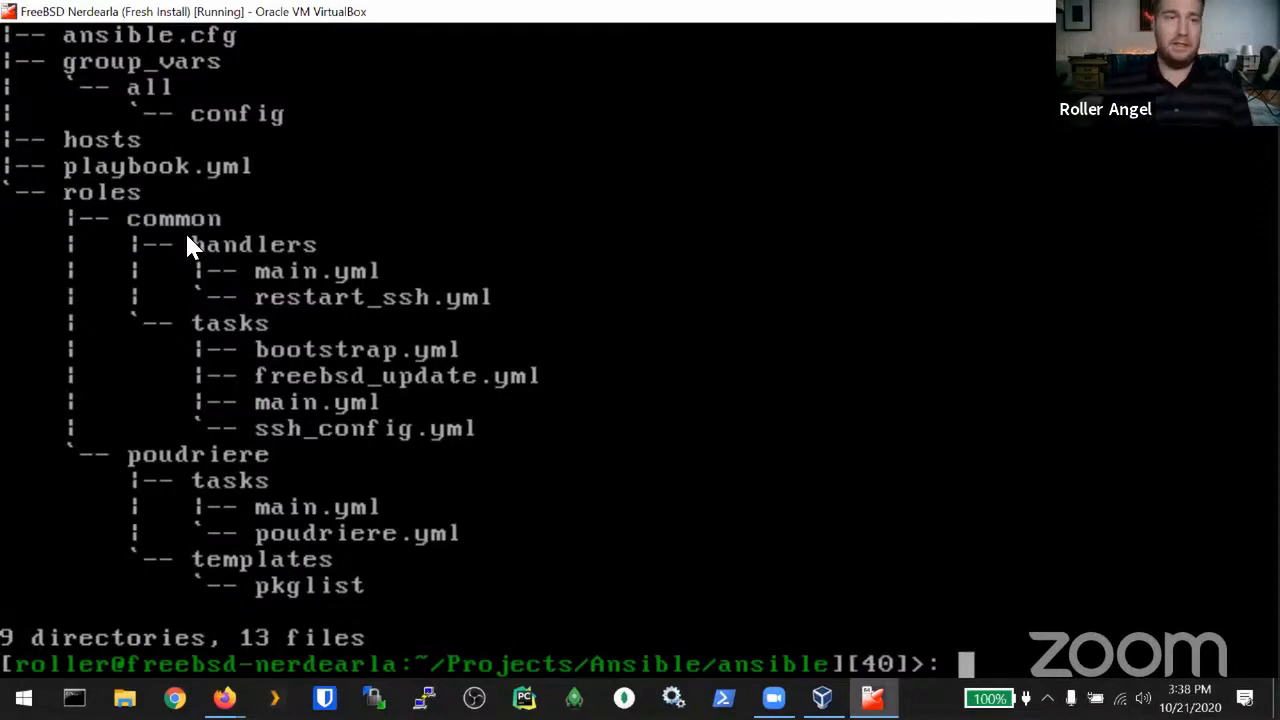
key(Page_Up)
key(Down)
key(Down)
key(Down)
key(Down)
key(Down)
key(Down)
key(Down)
key(Down)
key(Down)
key(Down)
key(Down)
key(Down)
key(Down)
key(Down)
key(Down)
key(Down)
key(Down)
key(Down)
key(Down)
key(Down)
key(Down)
key(Down)
key(Down)
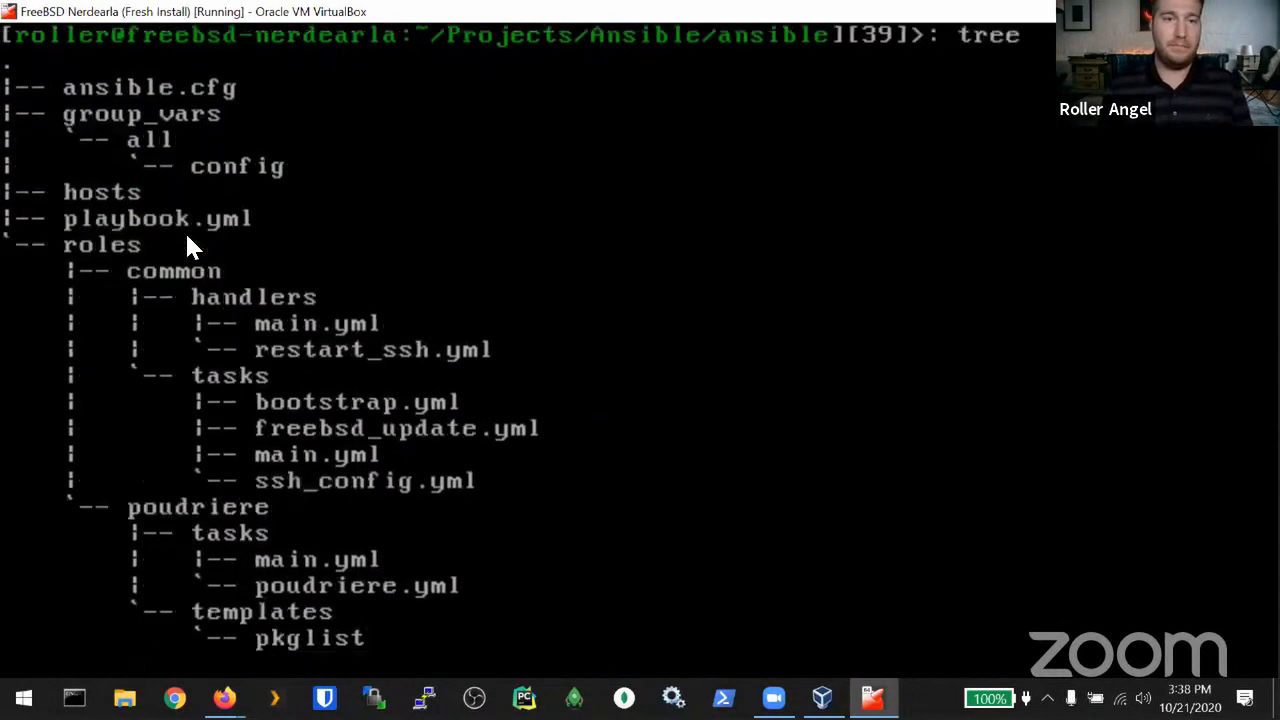
key(Down)
key(Down)
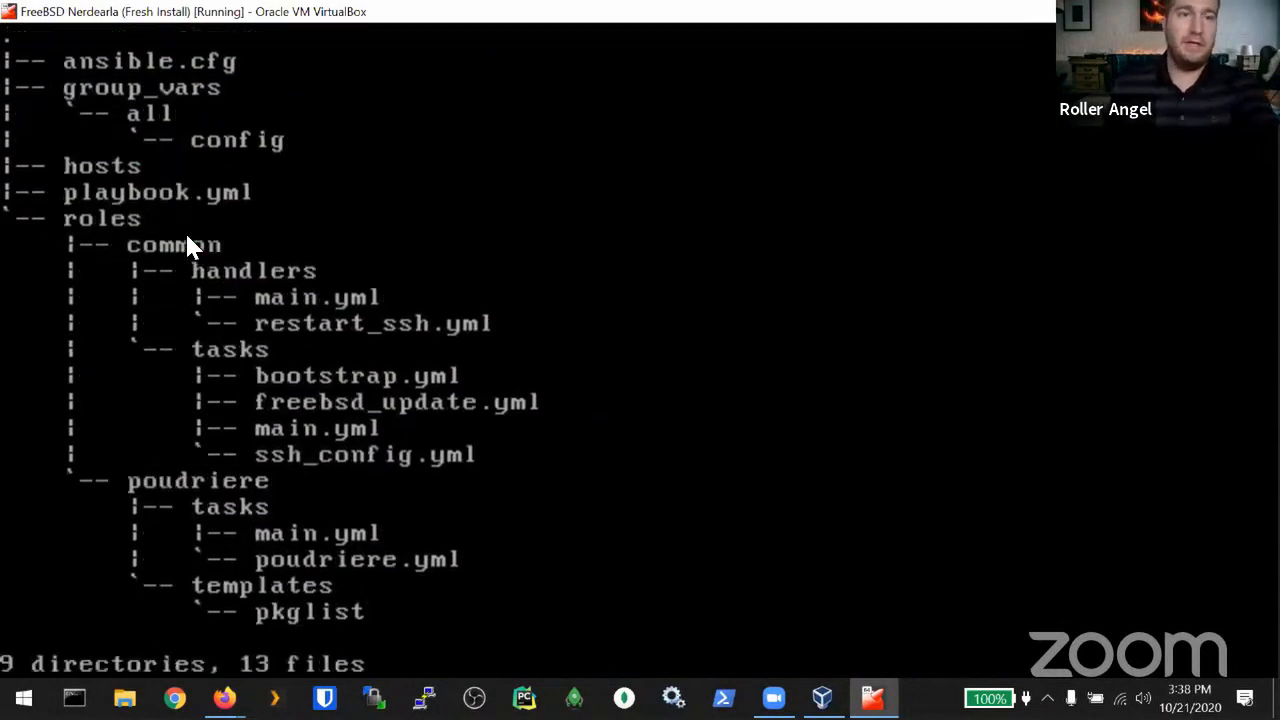
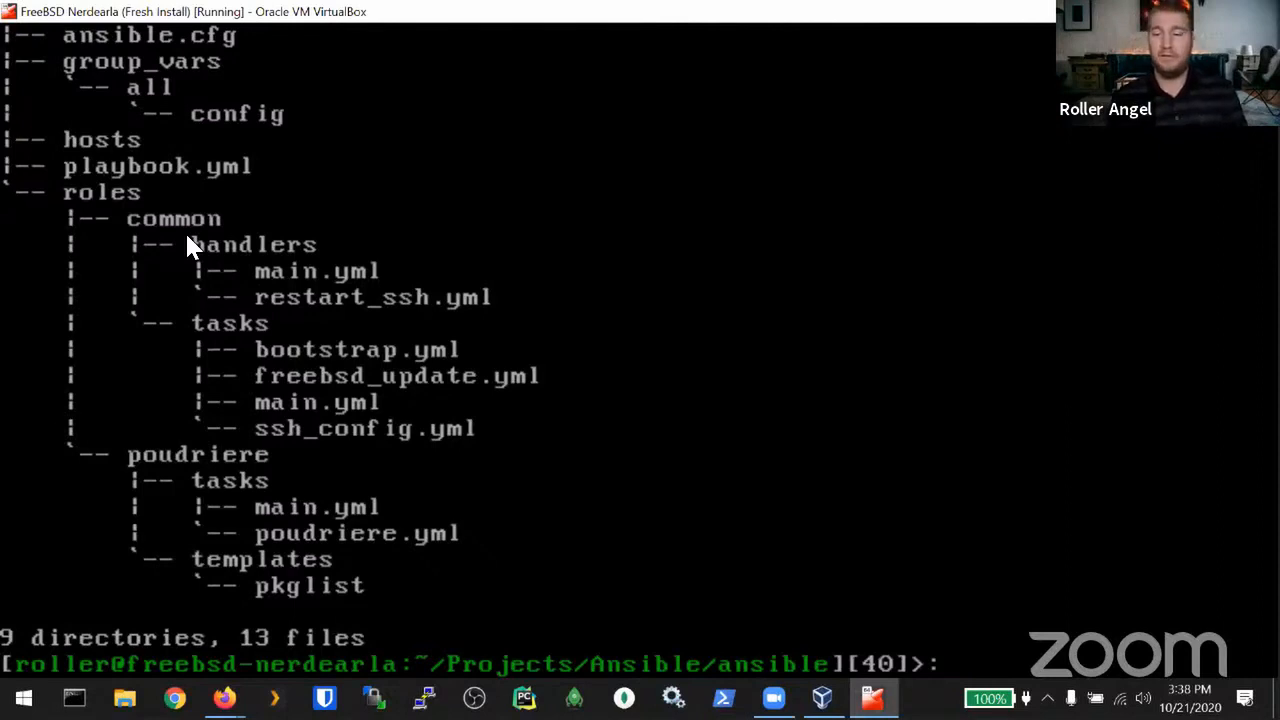
Step: Open the hosts file in vim and delete the IP address under [common]
text(vim hosts)
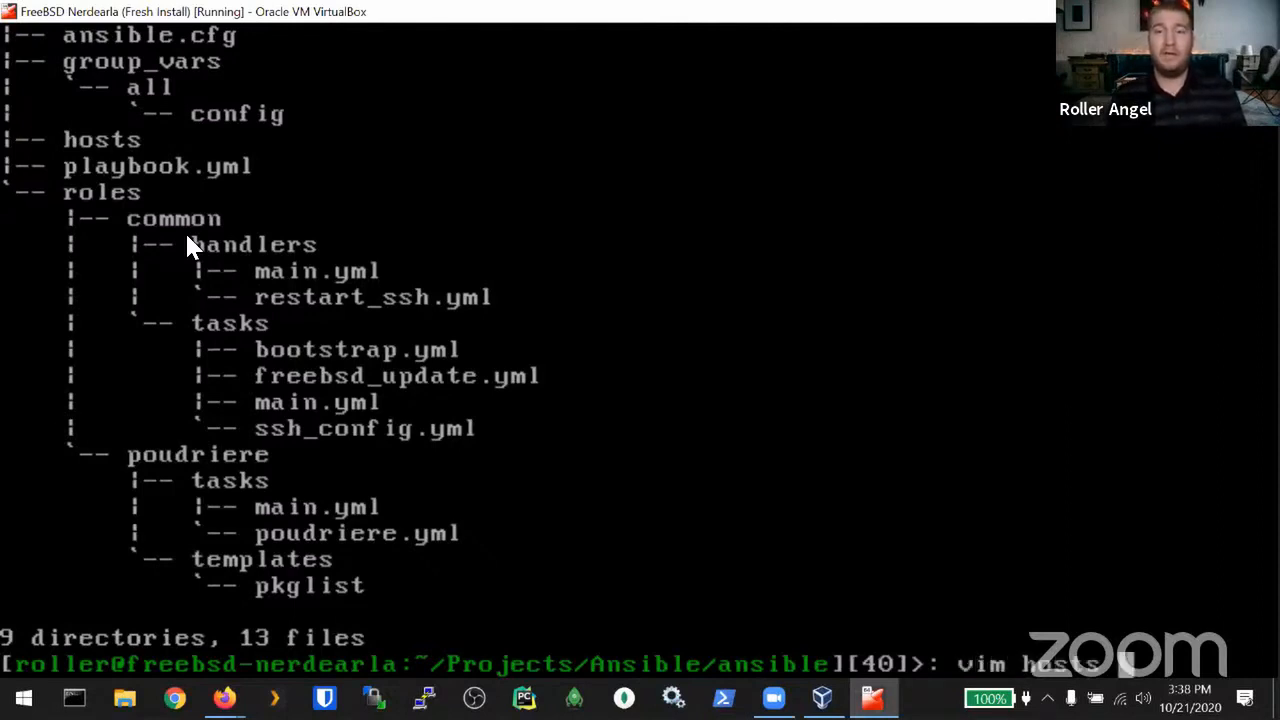
key(Return)
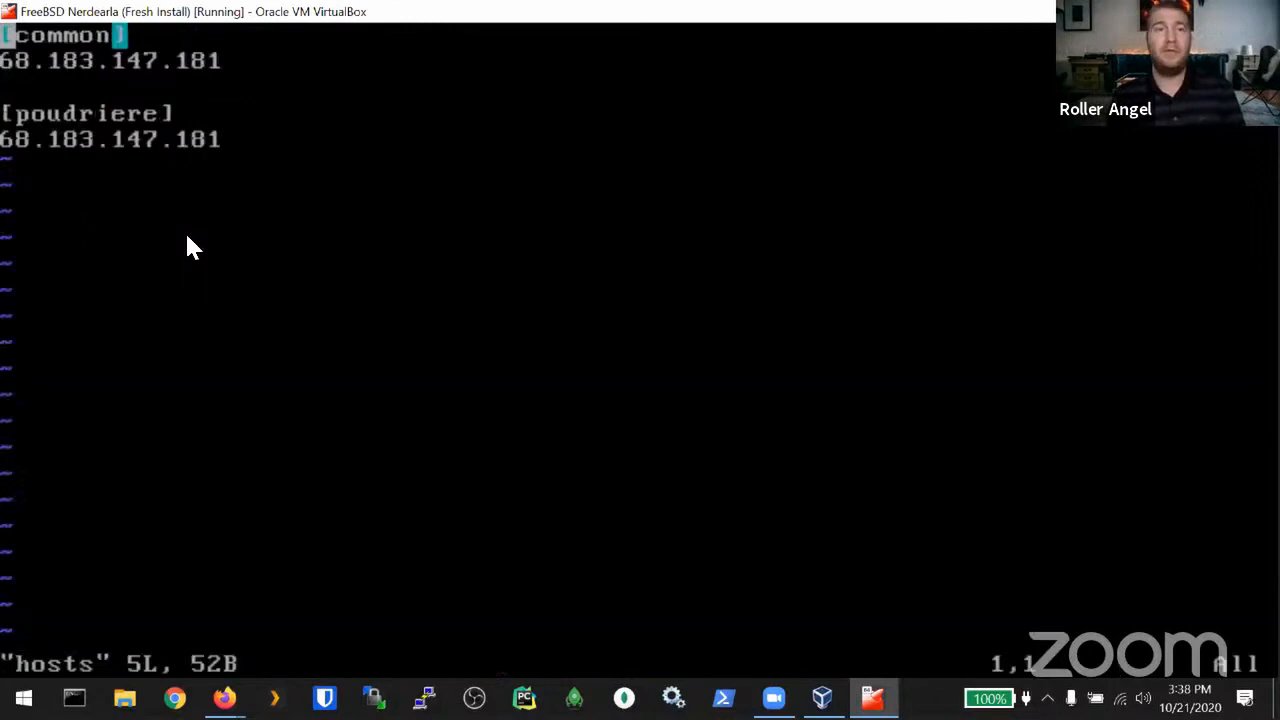
key(j)
key(d)
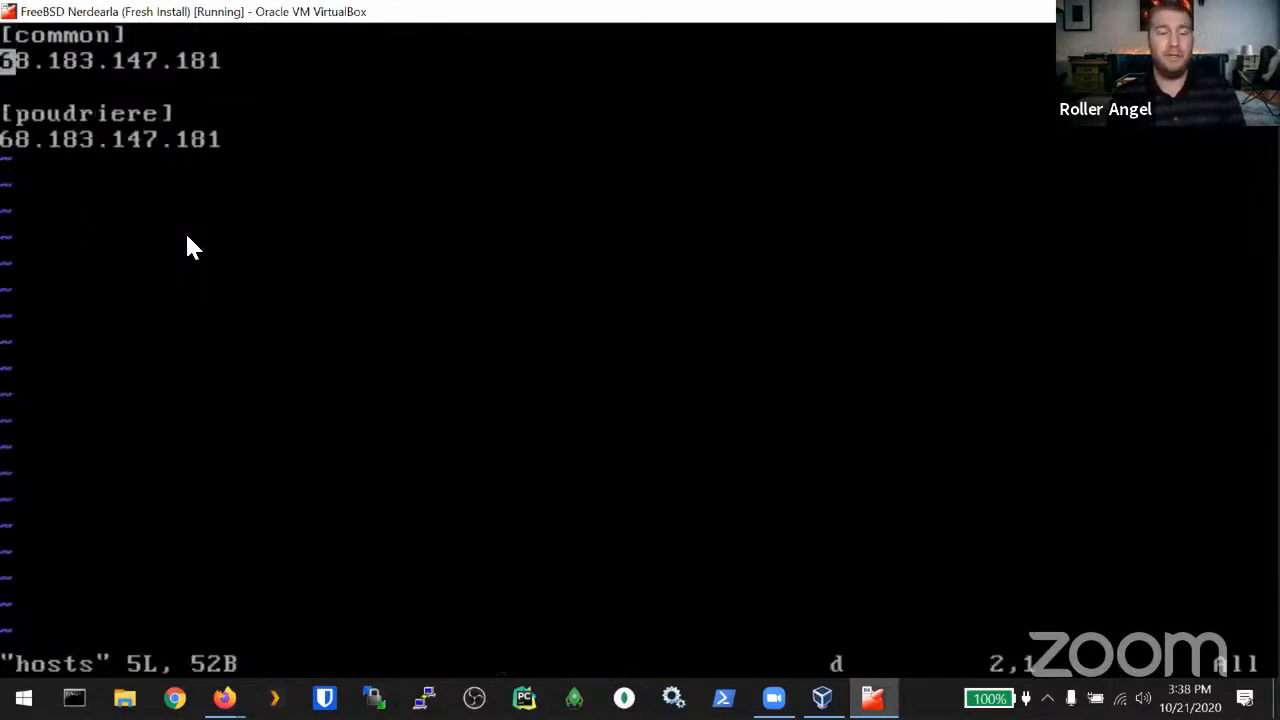
key(dollar)
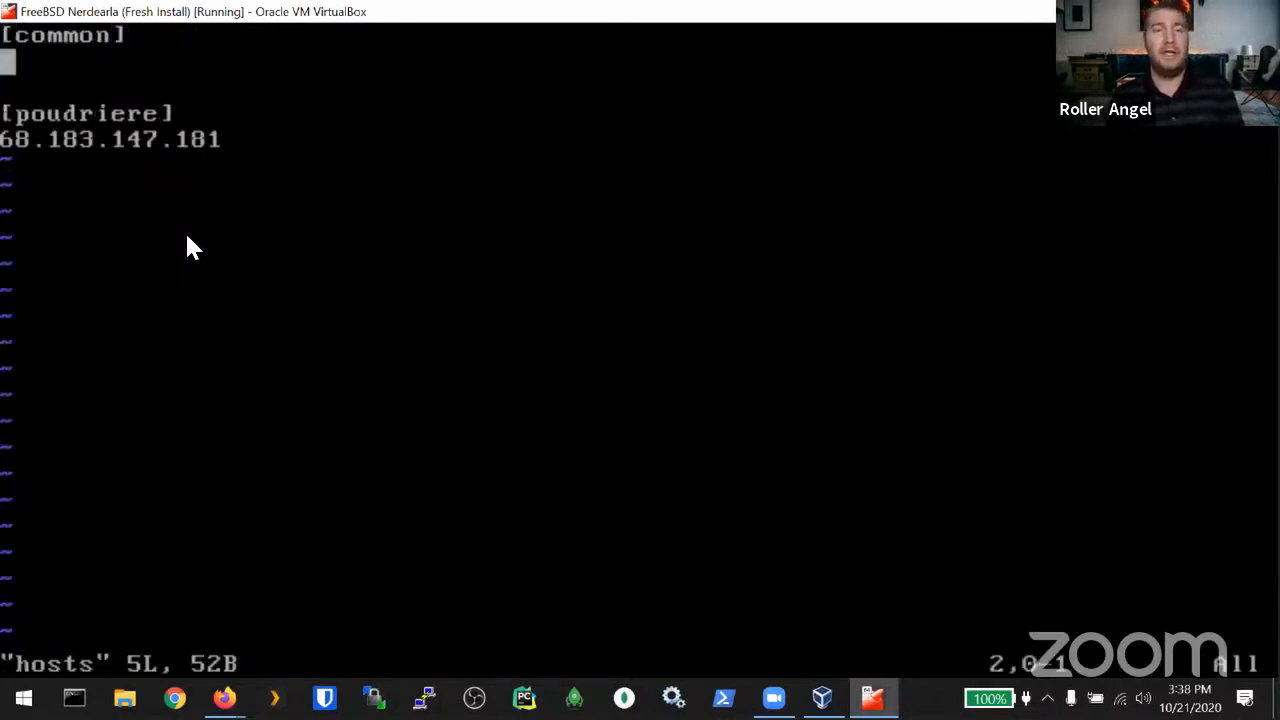
Step: Delete the IP under [poudriere], save the hosts file with ZZ, and clear the terminal
key(j)
key(j)
key(j)
key(d)
key(dollar)
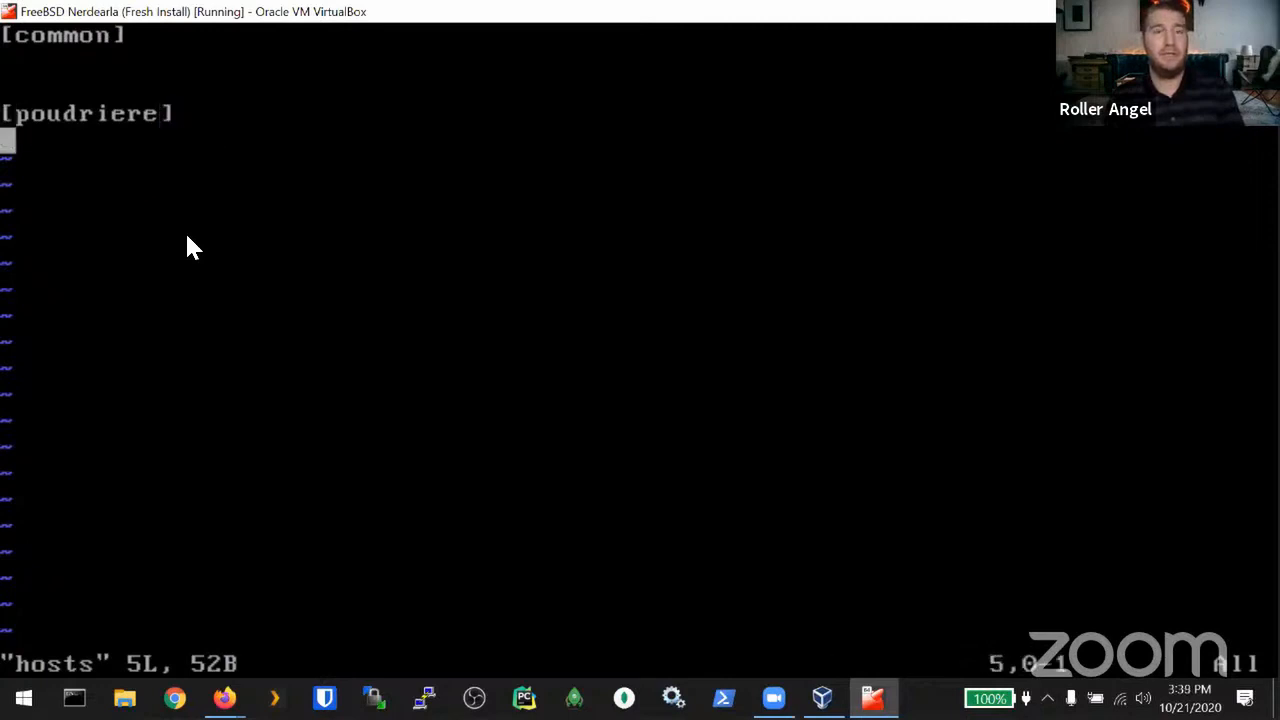
key(Escape)
key(k)
key(k)
key(k)
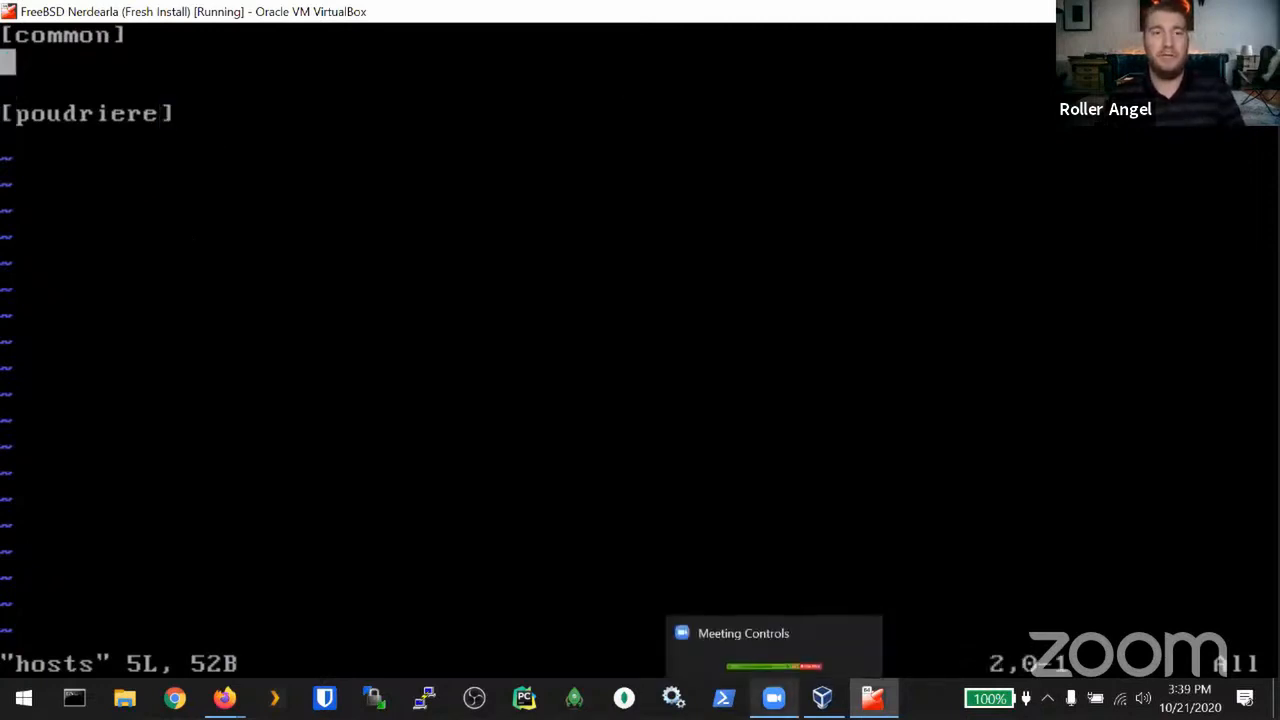
mouse_move(822, 698)
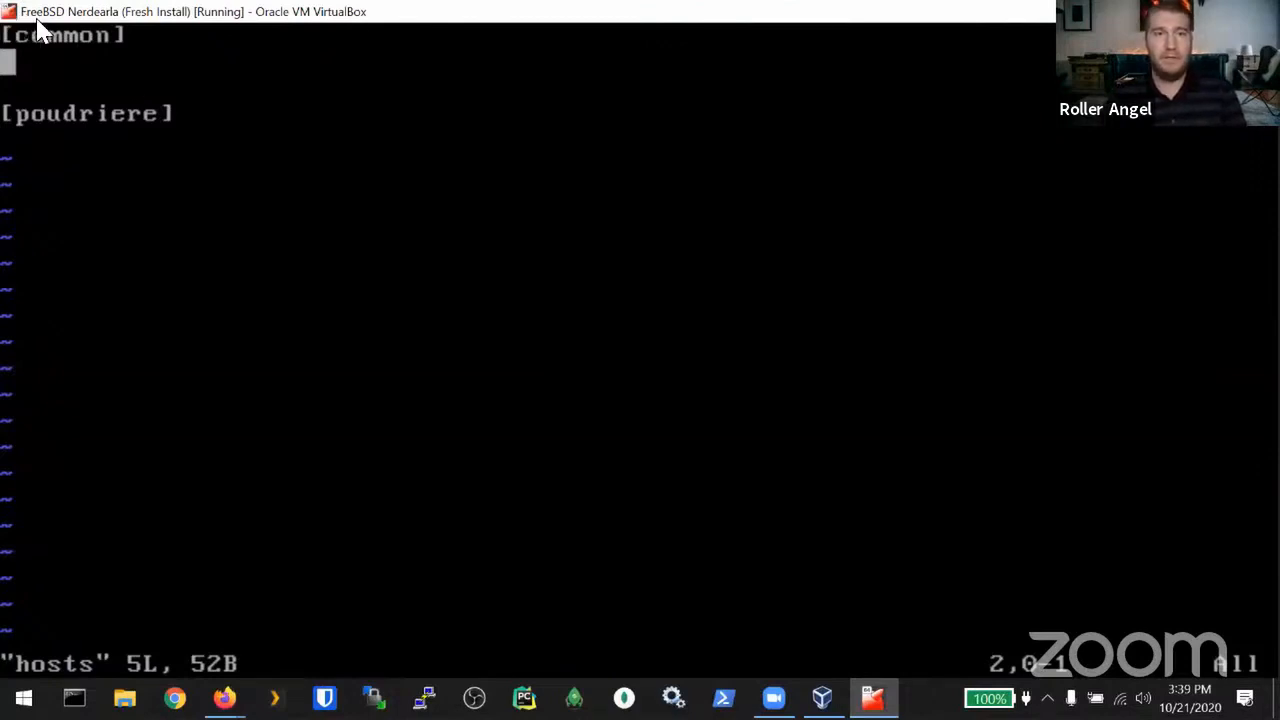
key(shift+z)
key(shift+z)
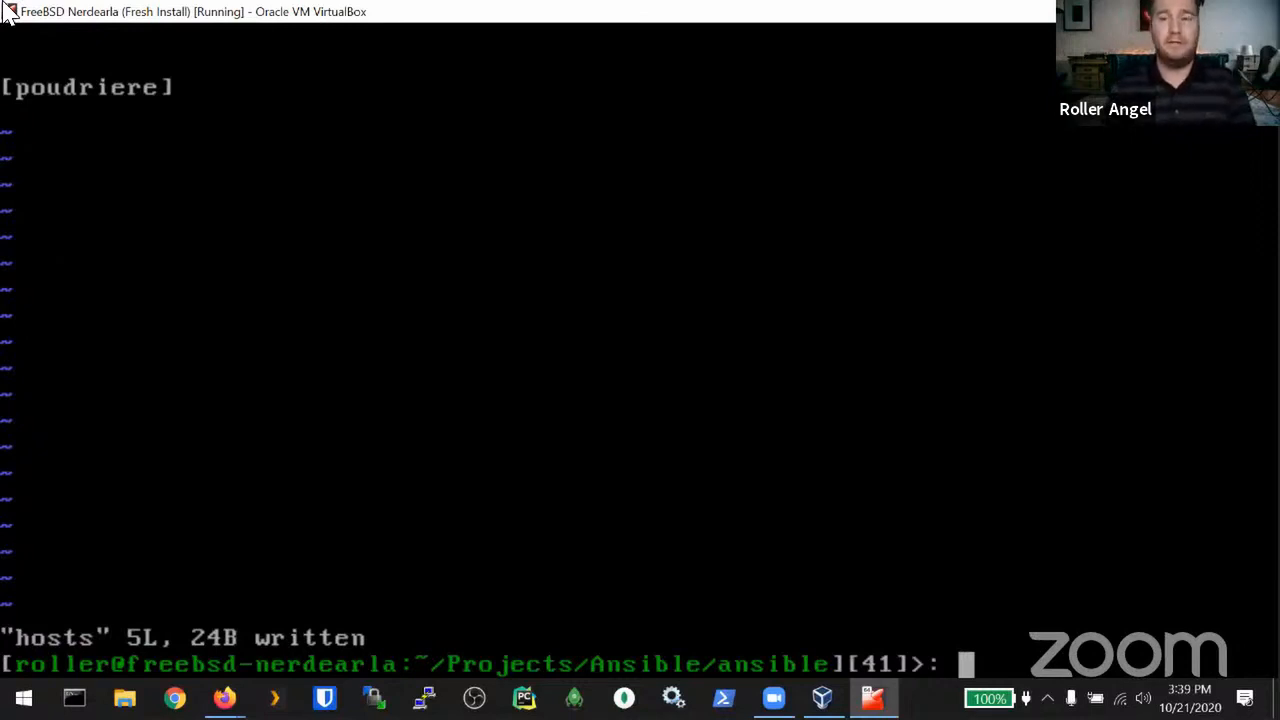
key(ctrl+l)
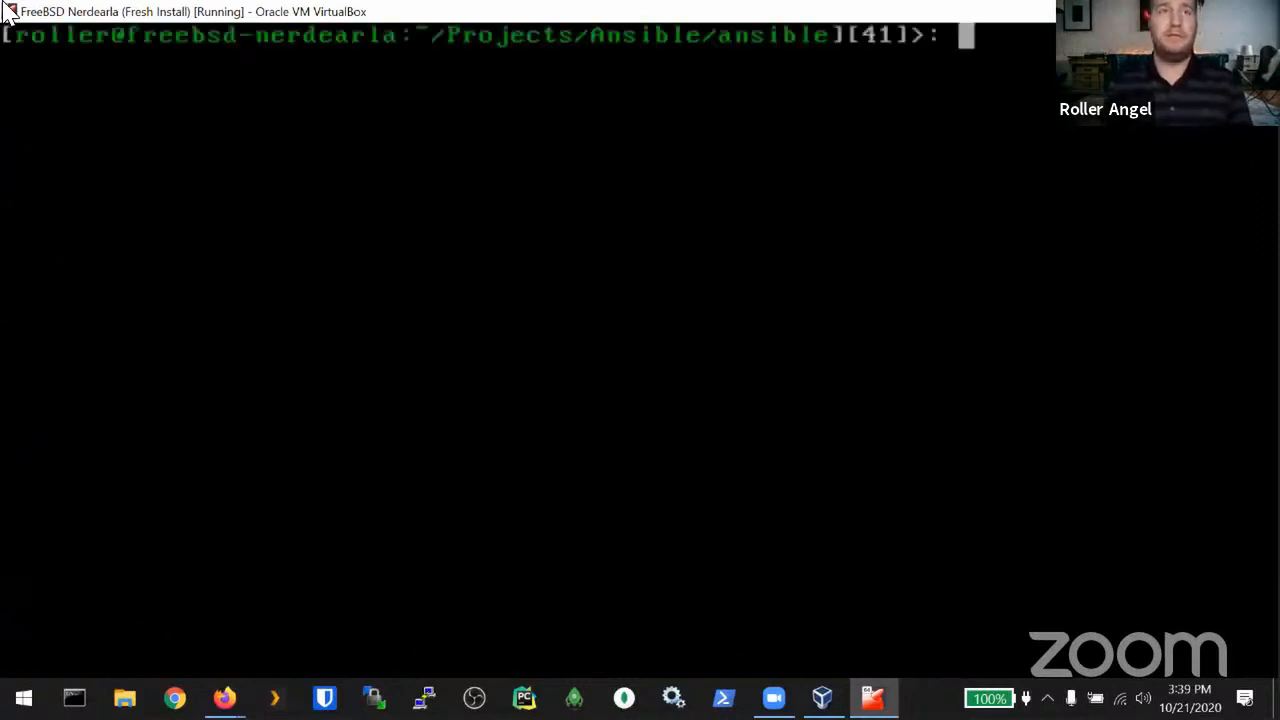
Step: Generate an ed25519 key pair named ansible with ssh-keygen and an empty passphrase
text(ssh-ke)
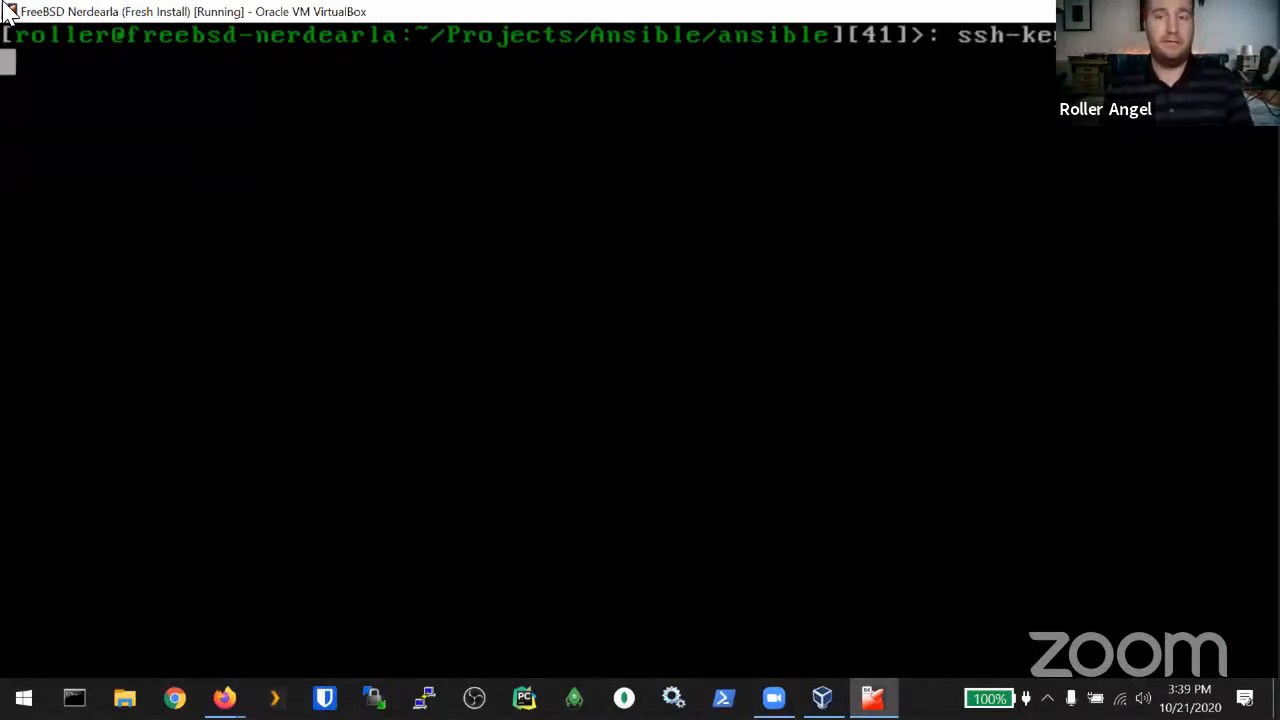
text(9 -f ansible)
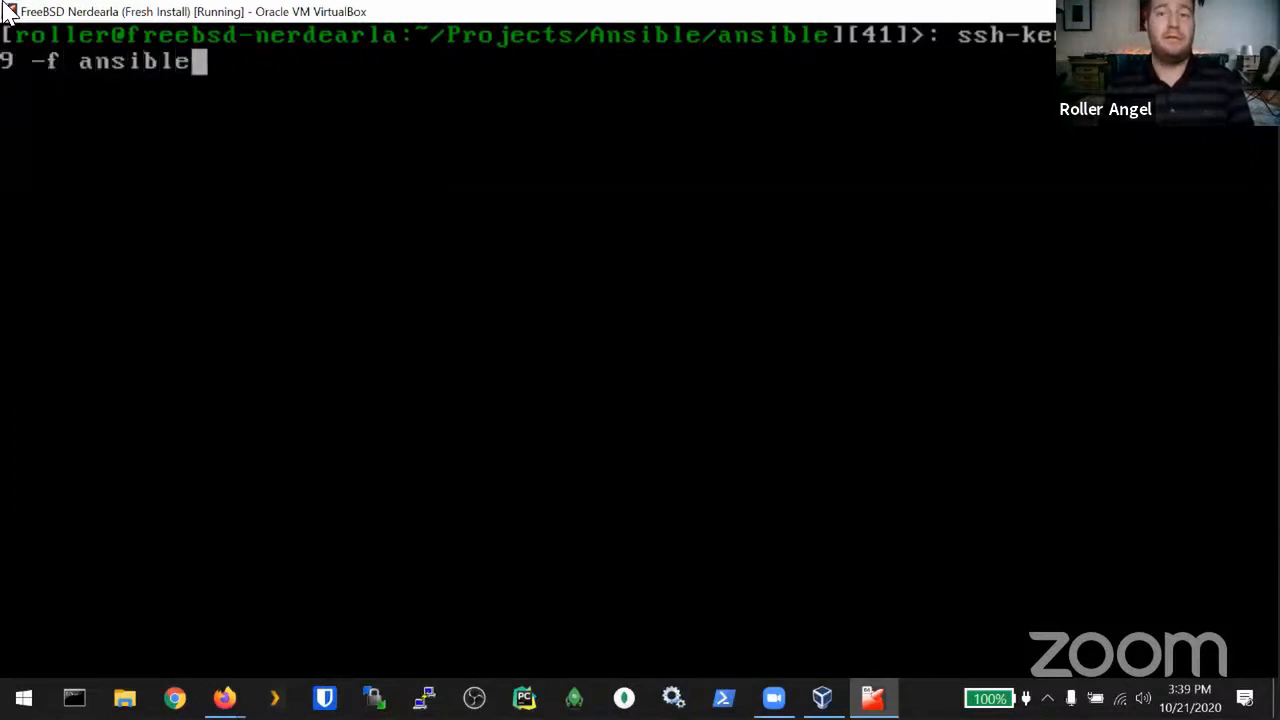
key(Return)
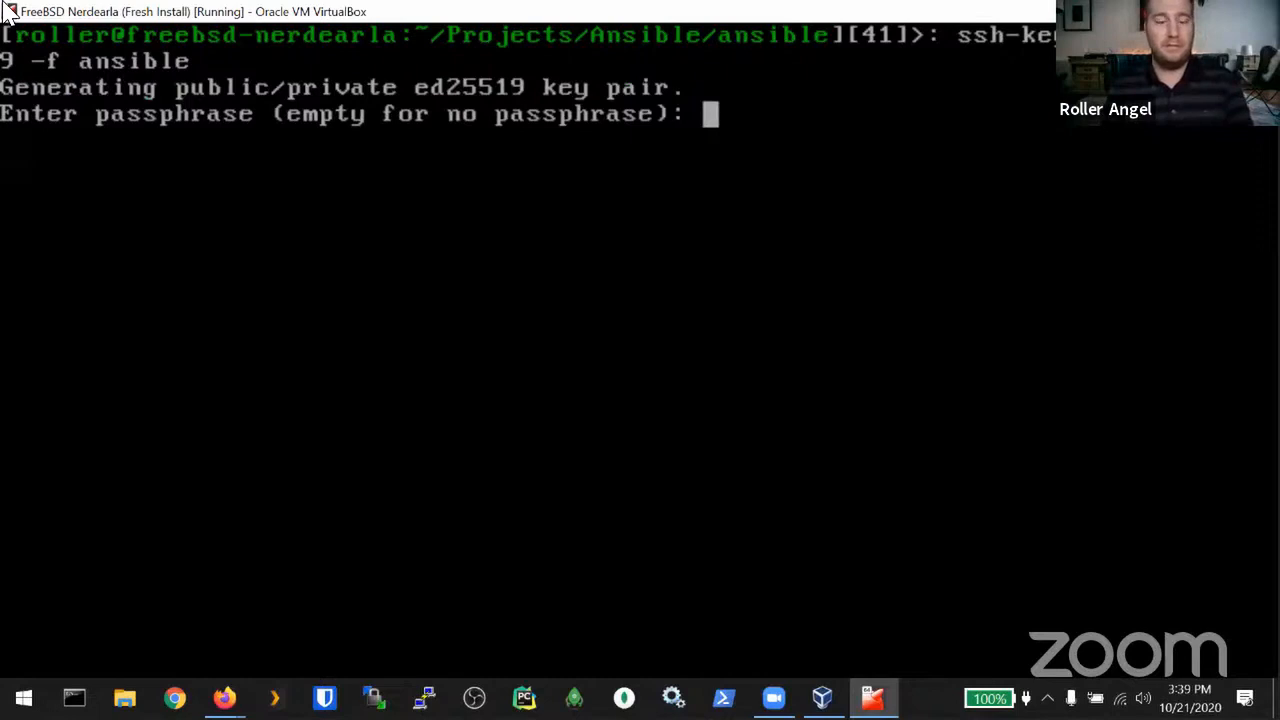
key(Return)
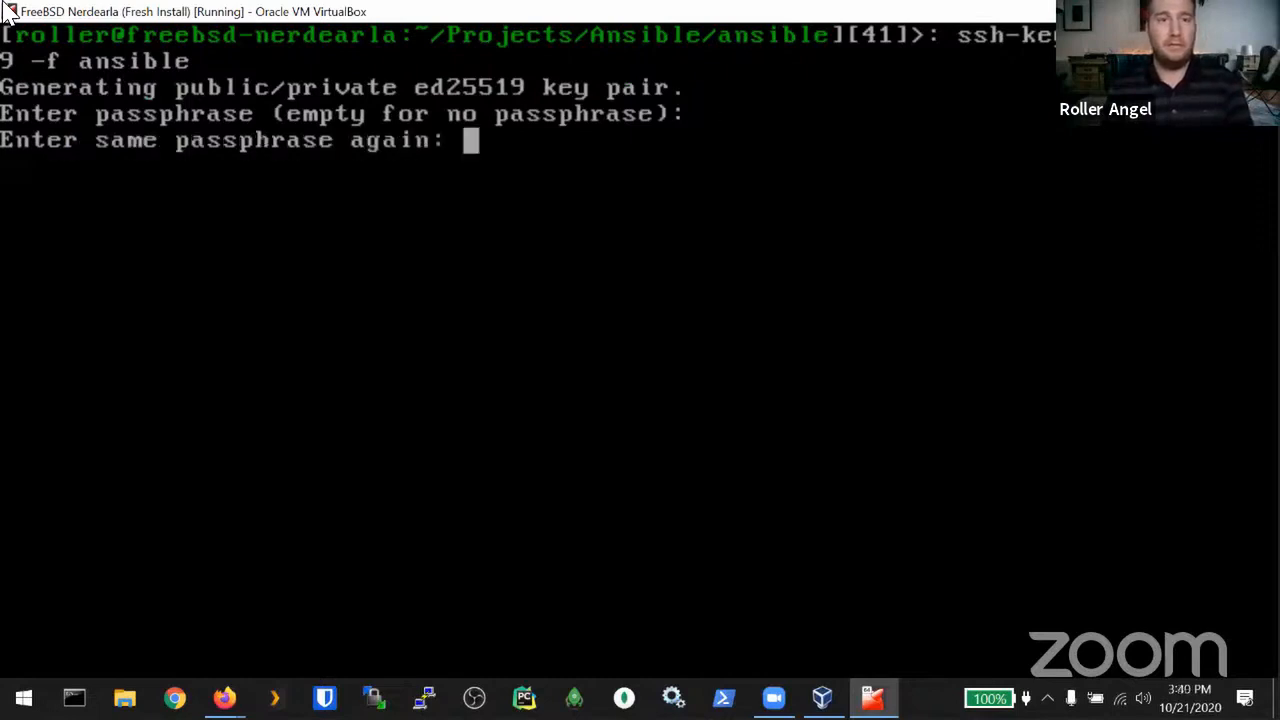
key(Return)
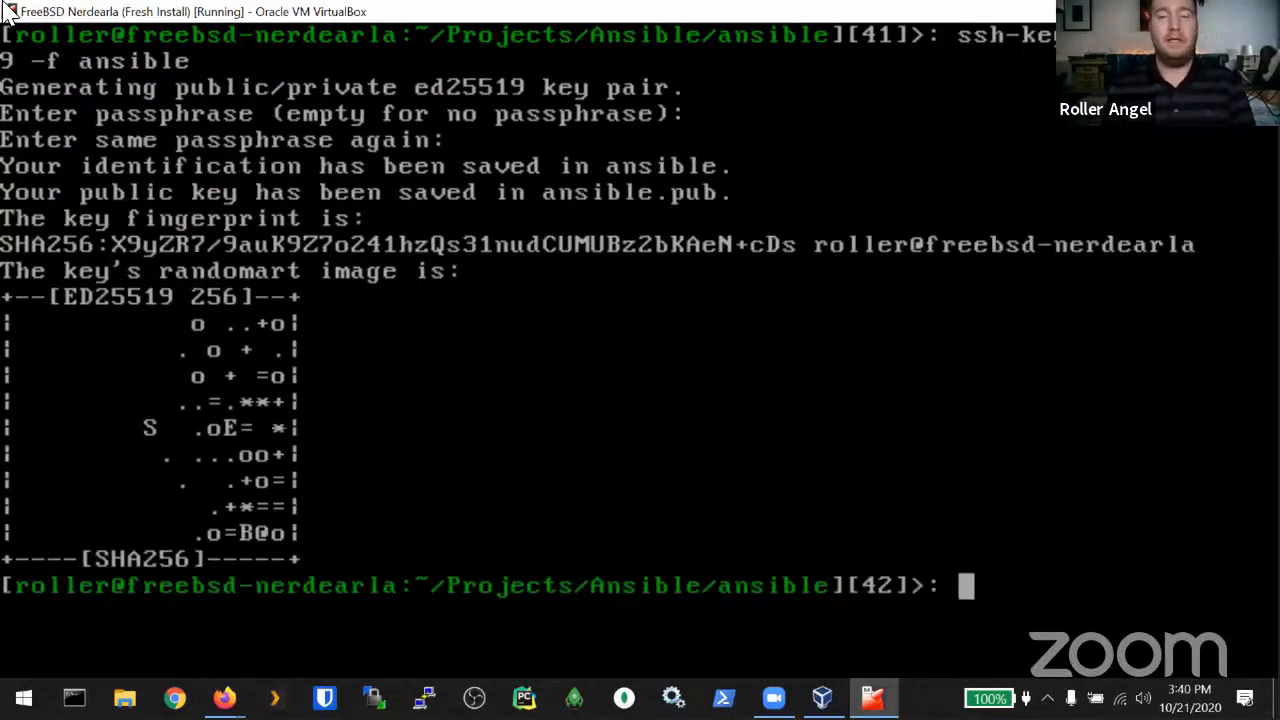
Step: List the project folder, print ansible.pub with cat, and leave full-screen mode
text(ls)
key(Return)
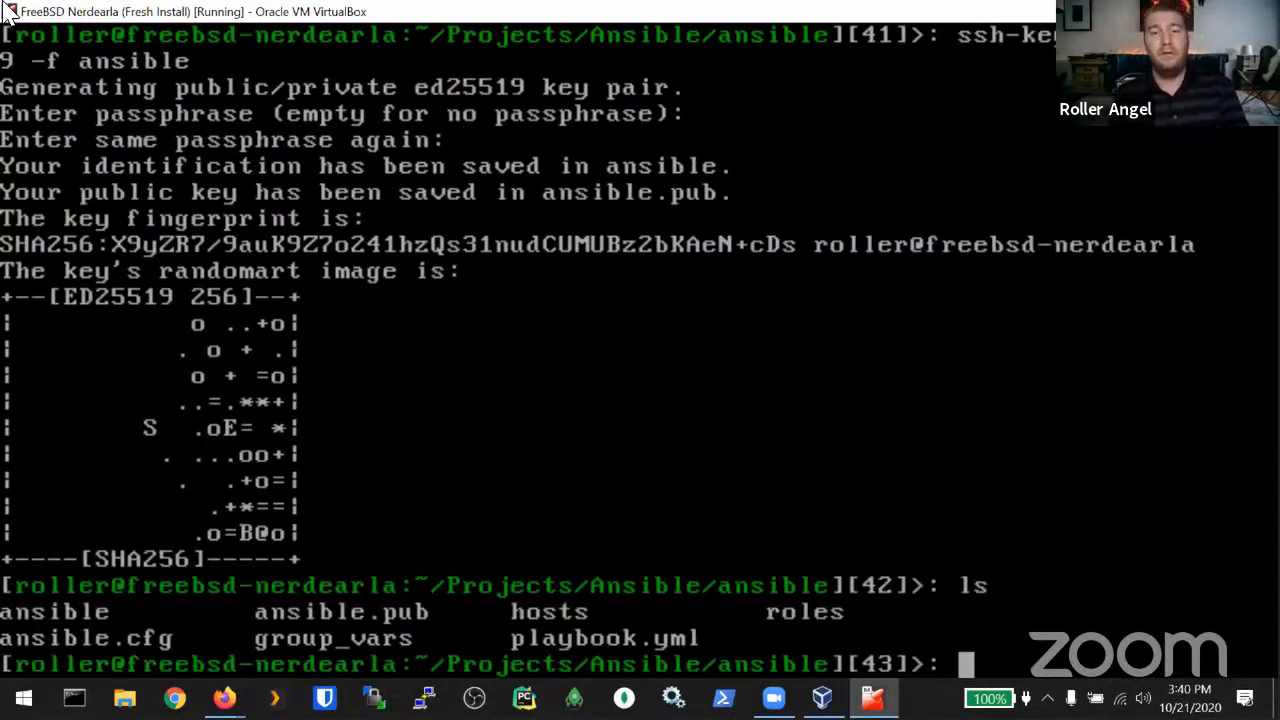
text(cat ansi)
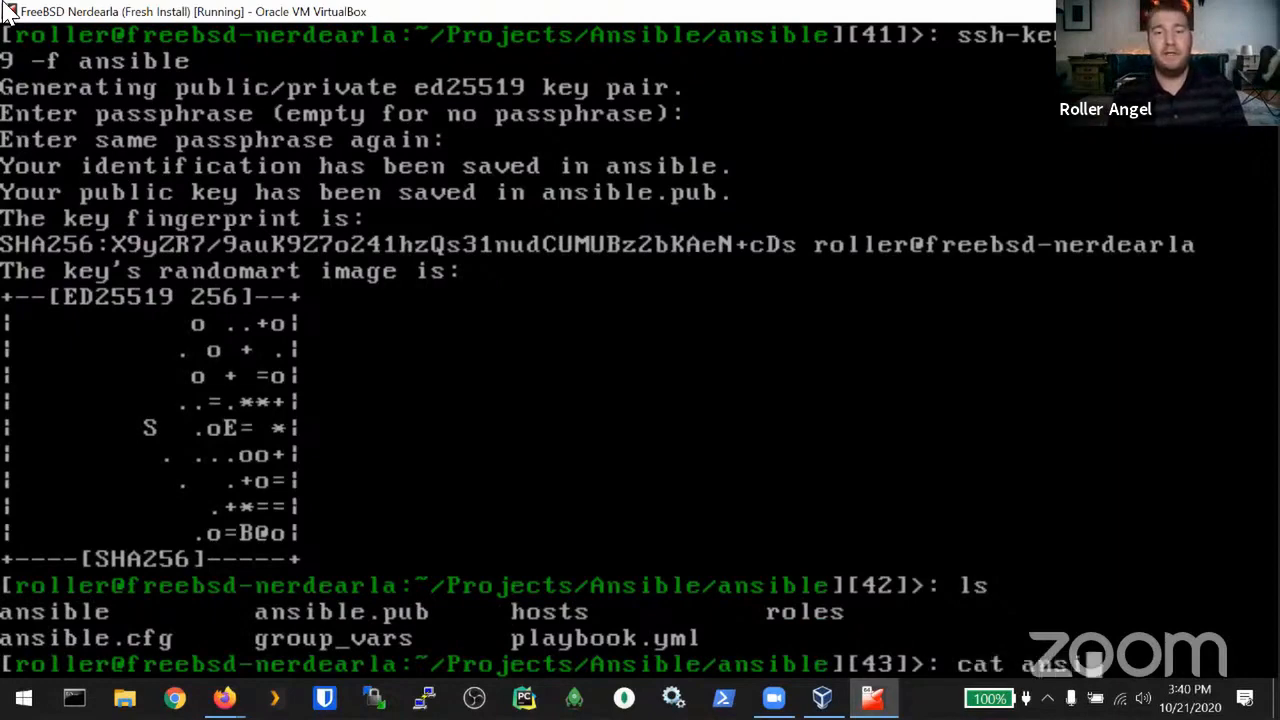
key(Tab)
text(.pub)
key(Return)
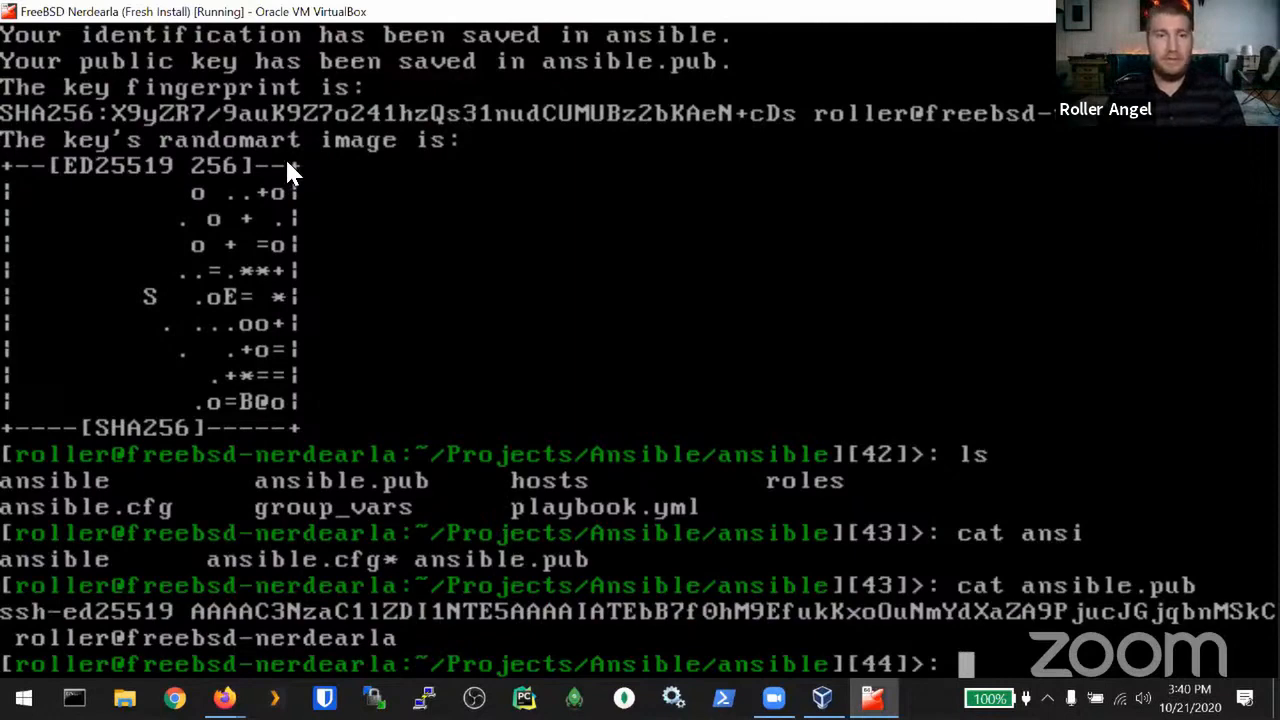
key(Control_R+f)
Step: Look through the VM window's Input and View menus without changing anything
click(168, 36)
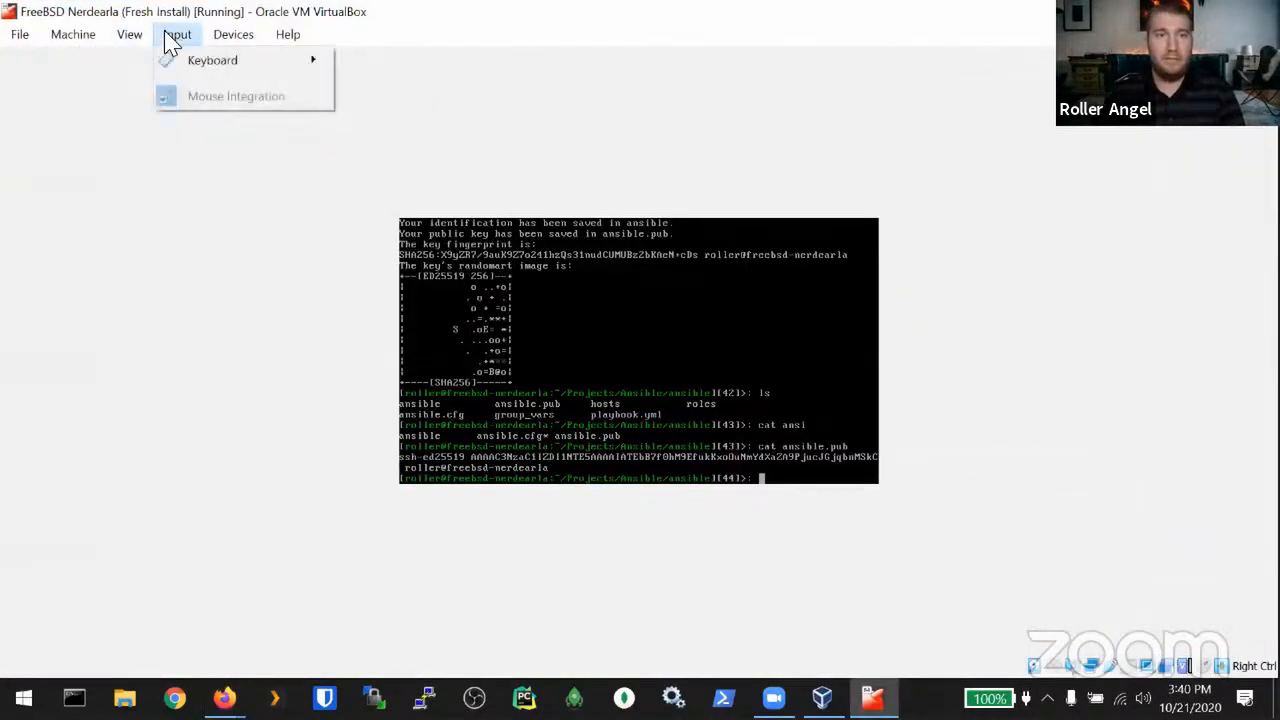
mouse_move(205, 68)
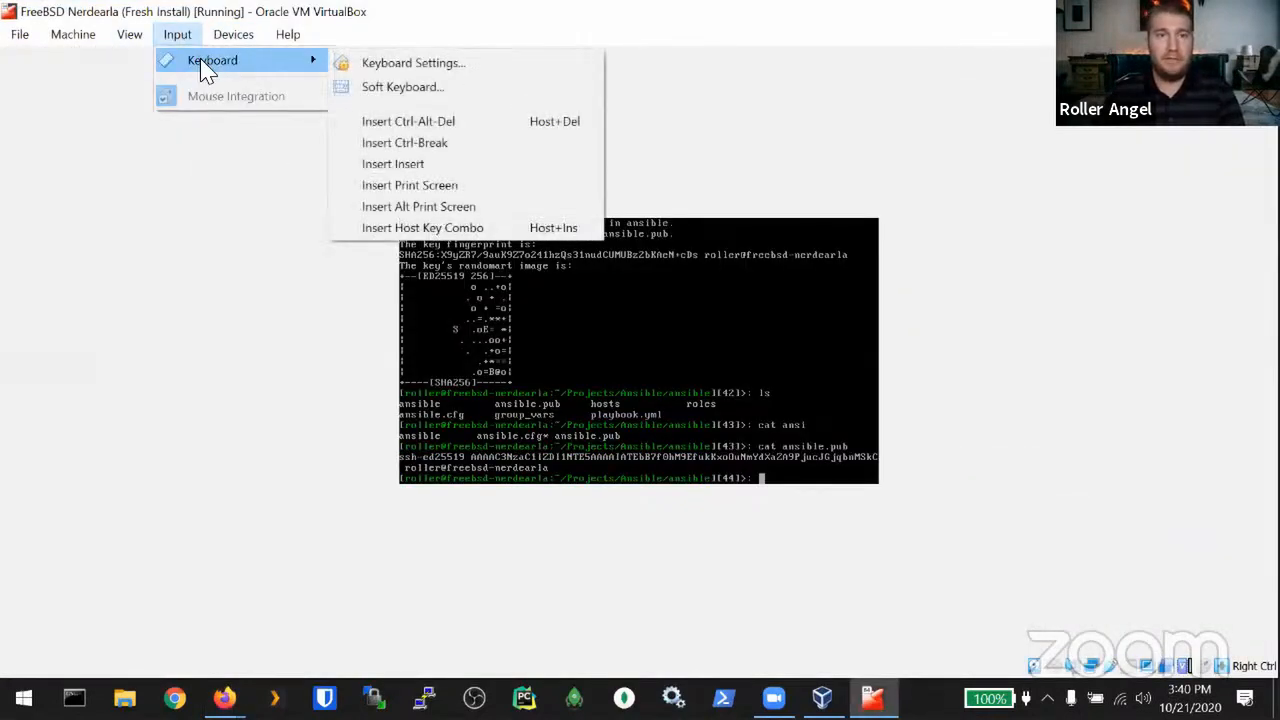
click(180, 38)
click(130, 40)
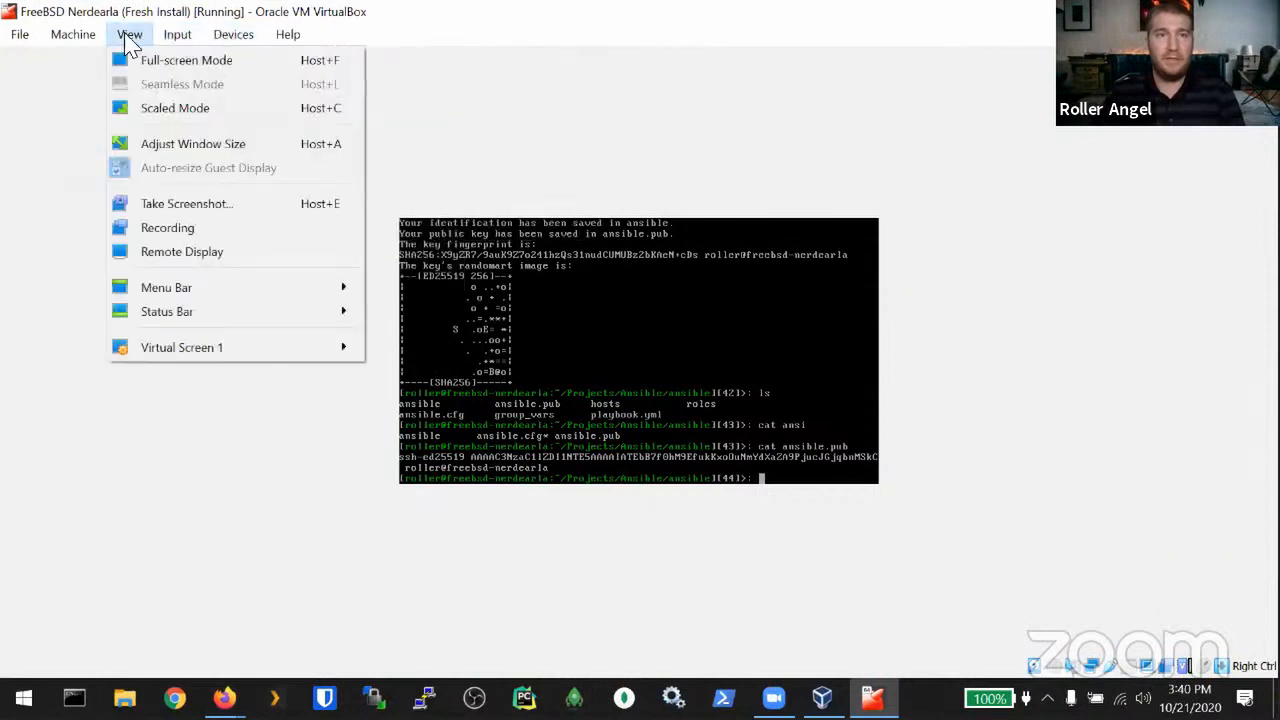
click(697, 277)
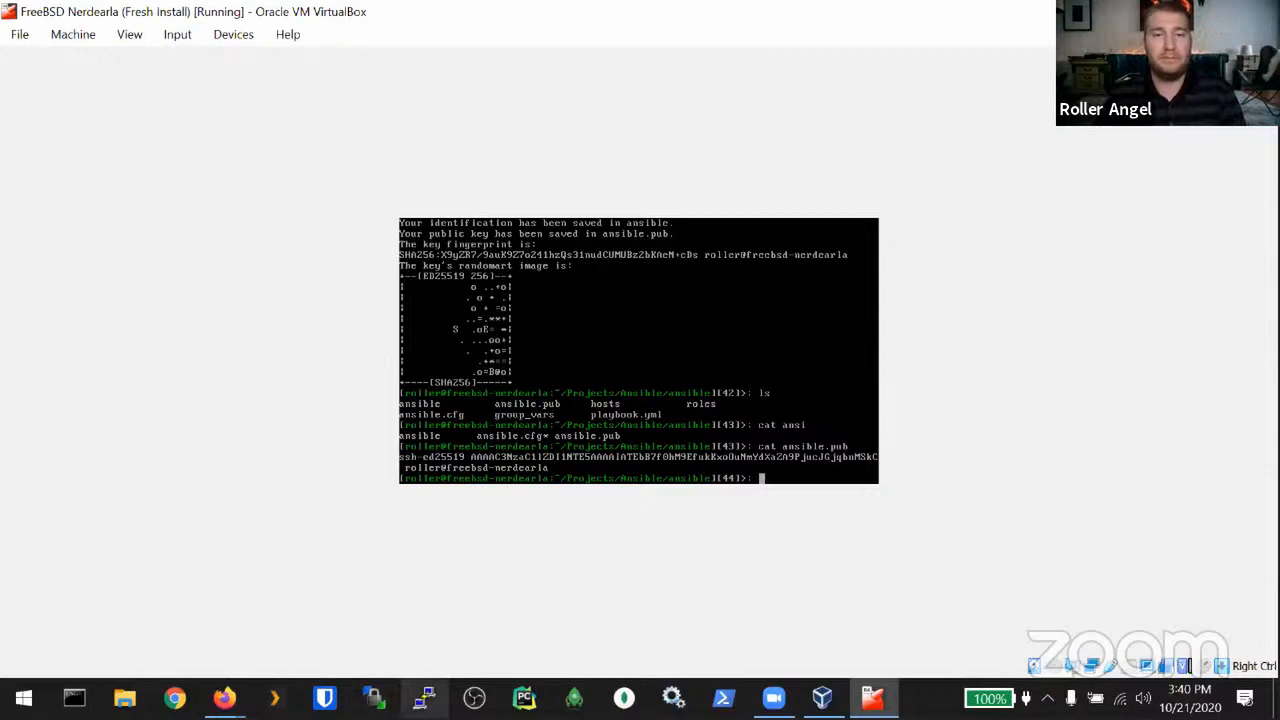
Step: Open and dismiss PuTTY, then shut down the FreeBSD VM with sudo init 0
click(424, 697)
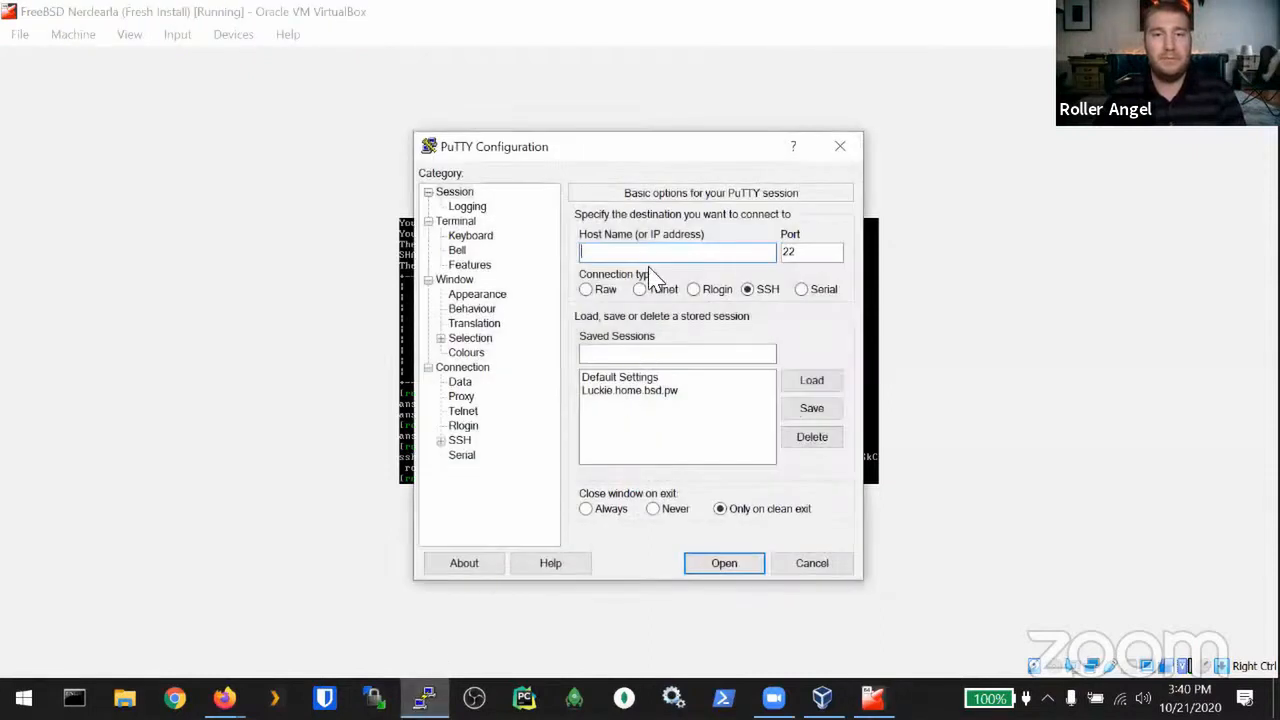
drag(666, 145, 369, 112)
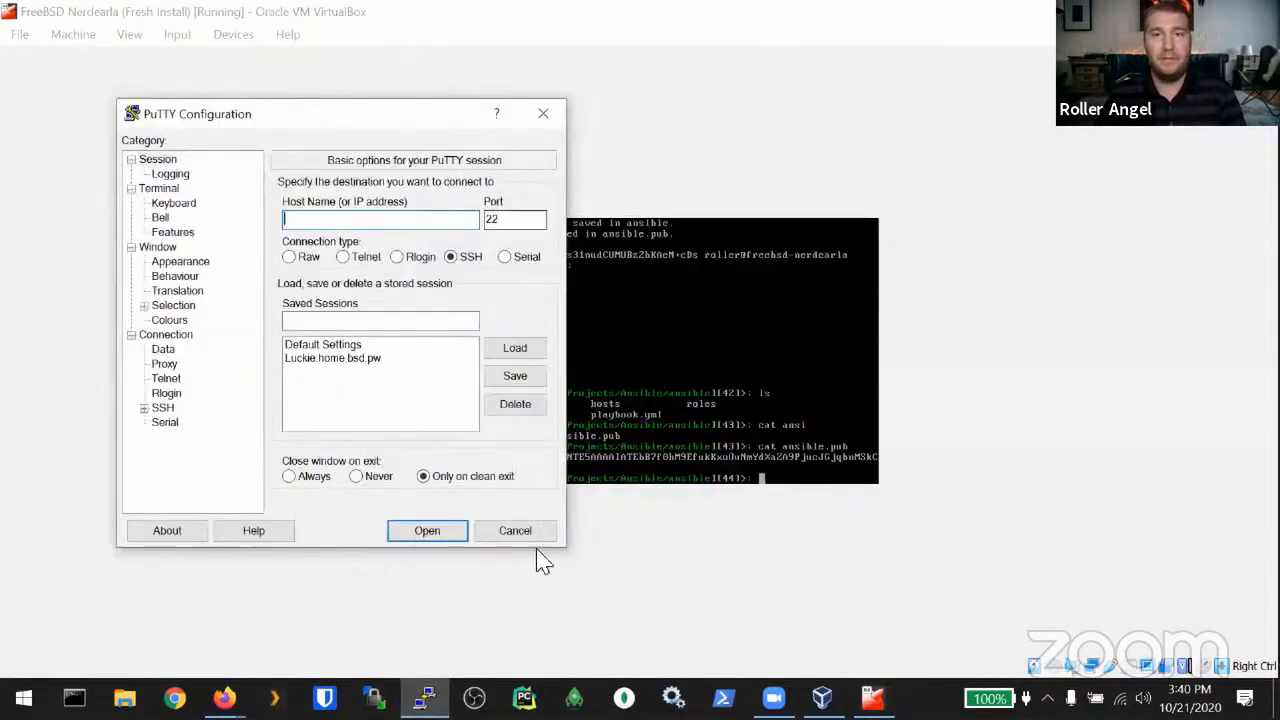
click(515, 535)
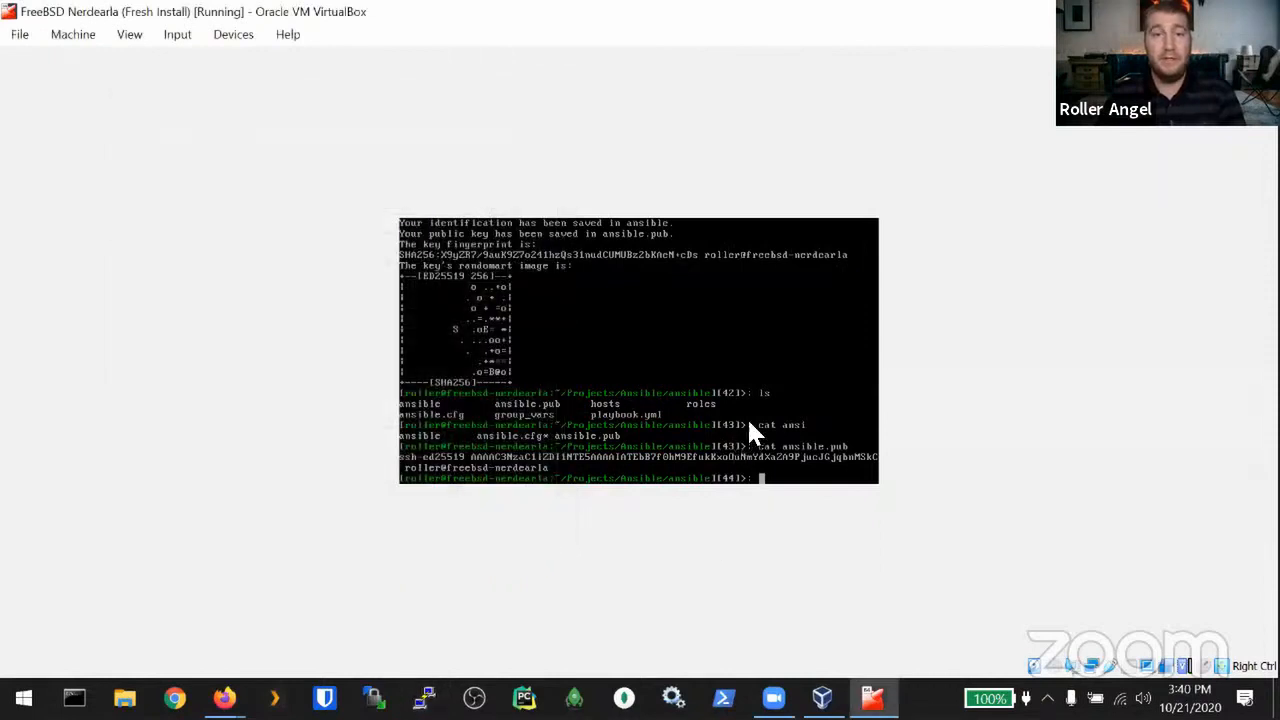
text(sudo init)
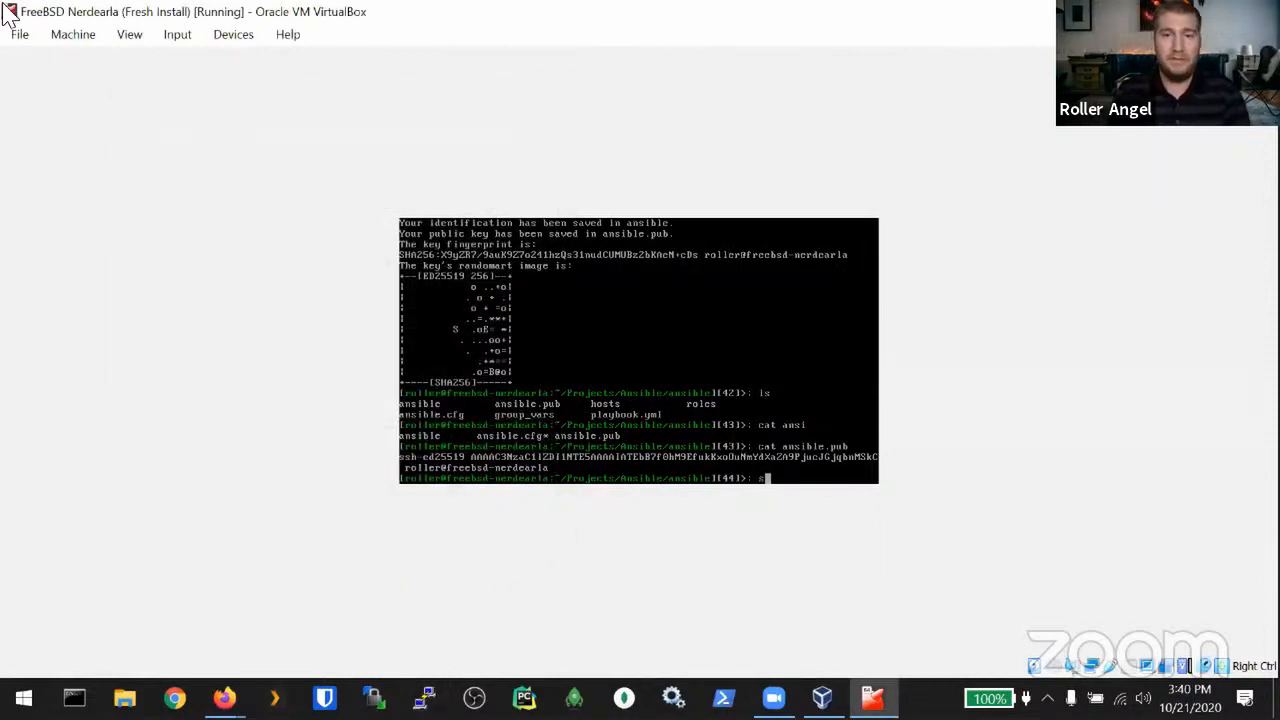
text( 0)
key(Return)
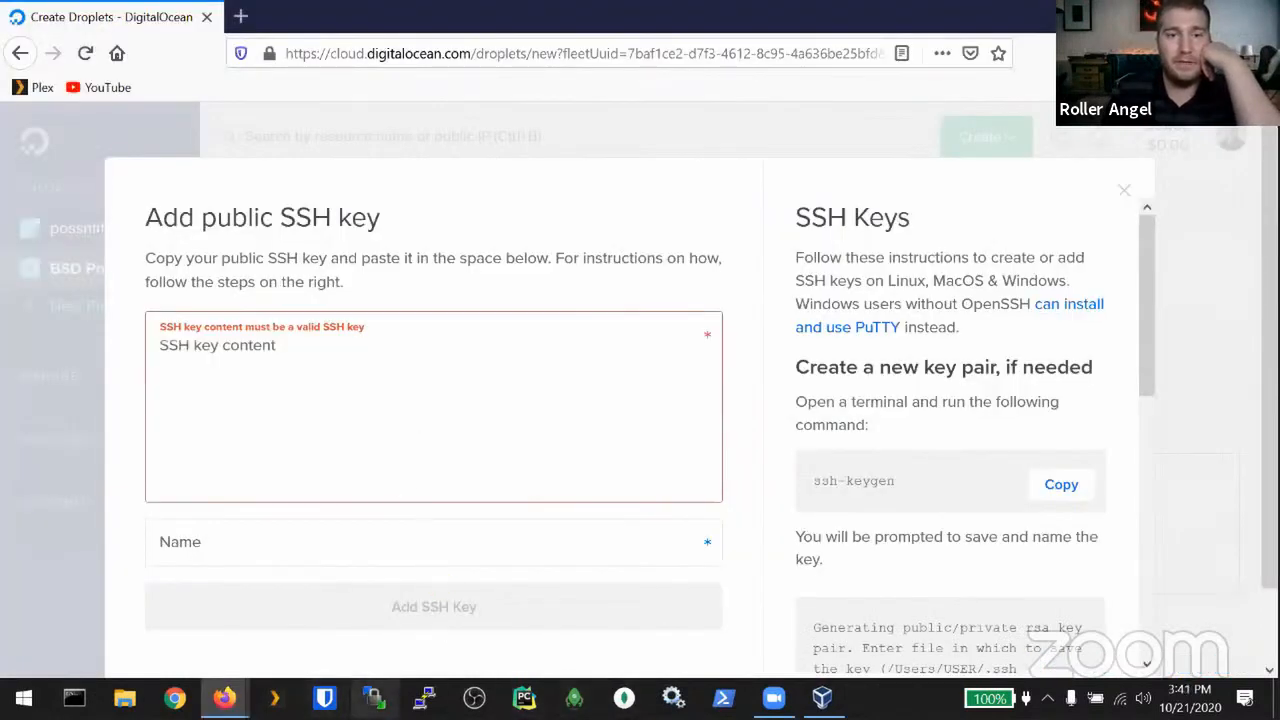
Step: Set FreeBSD Nerdearla's adapter 1 to Bridged Adapter, save, and start the VM
click(822, 698)
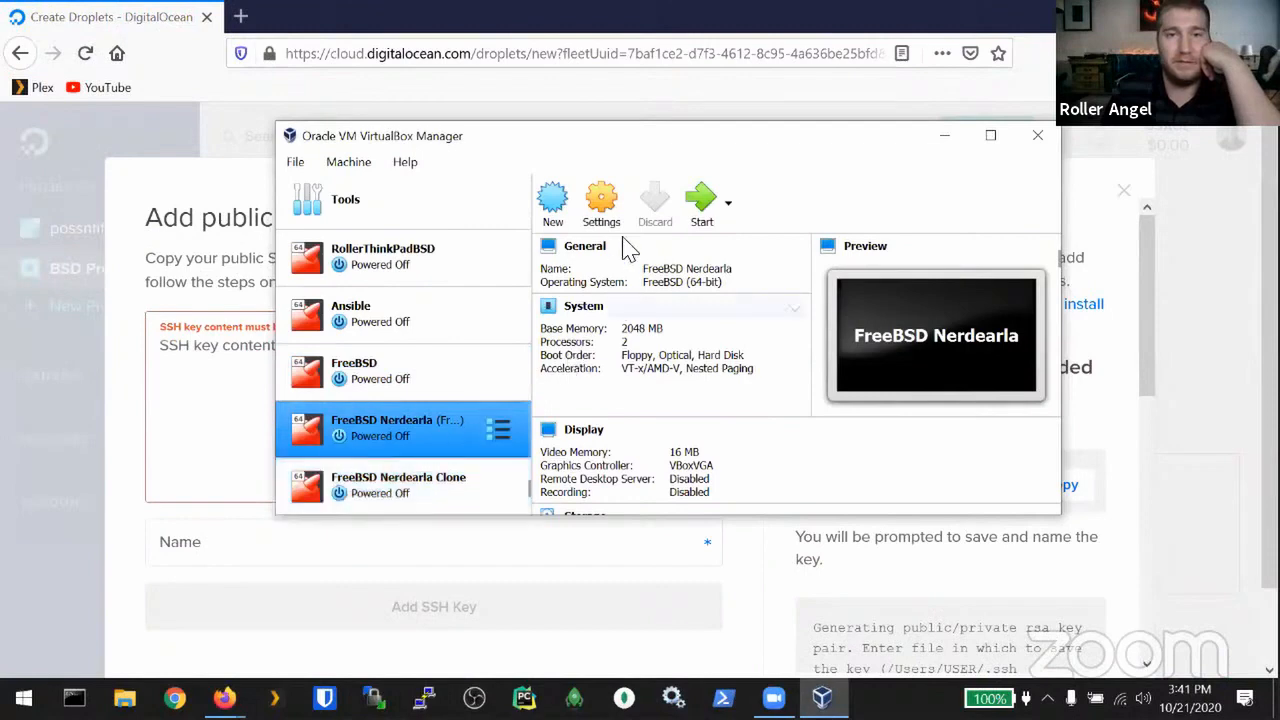
click(604, 201)
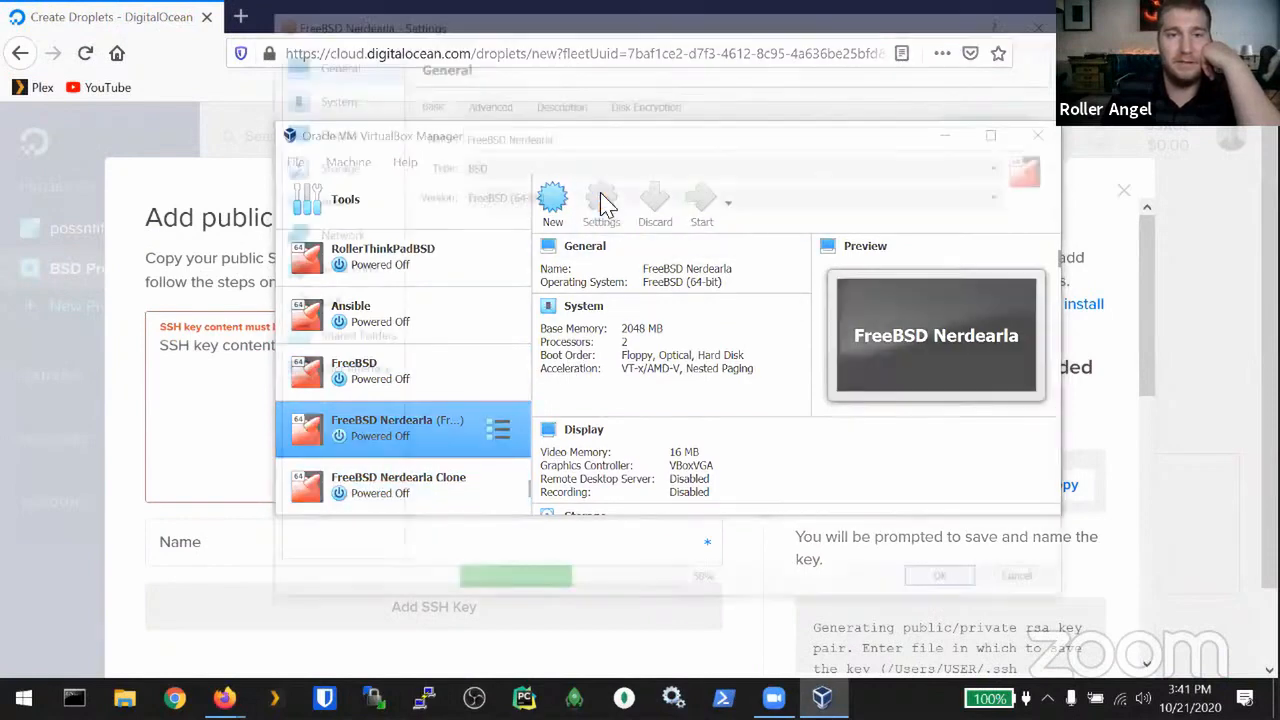
click(345, 240)
click(581, 160)
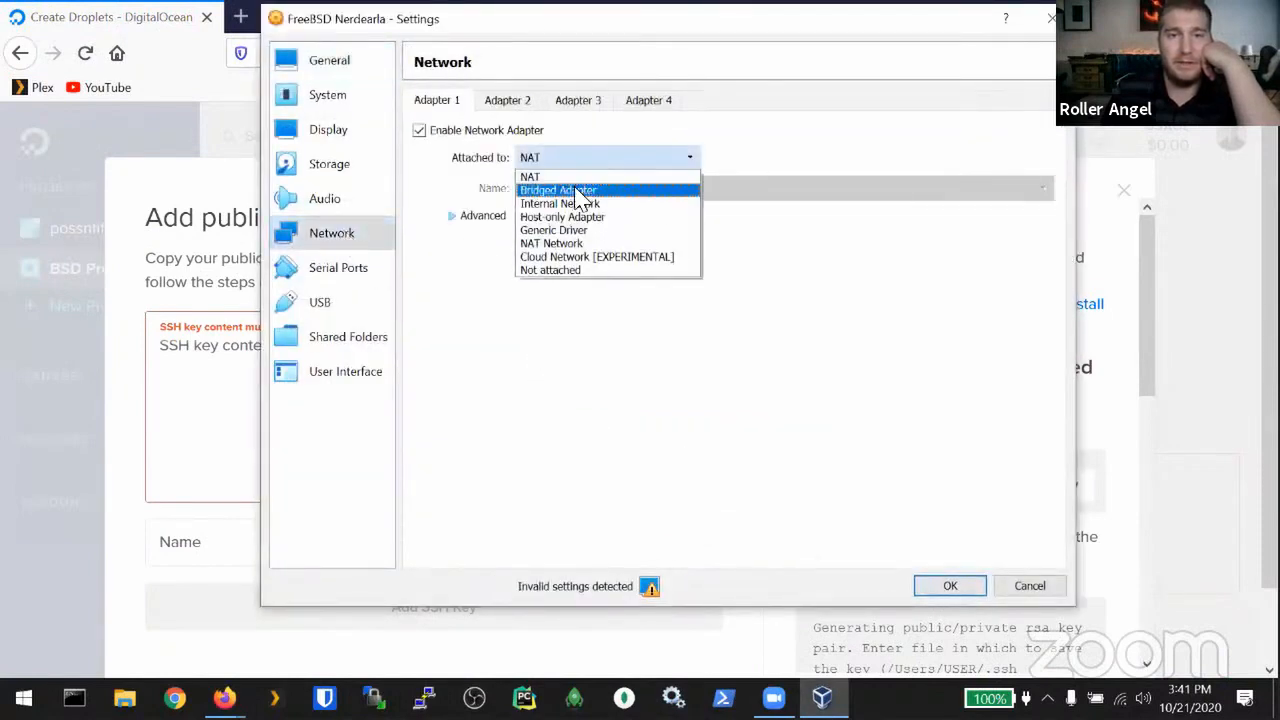
click(580, 191)
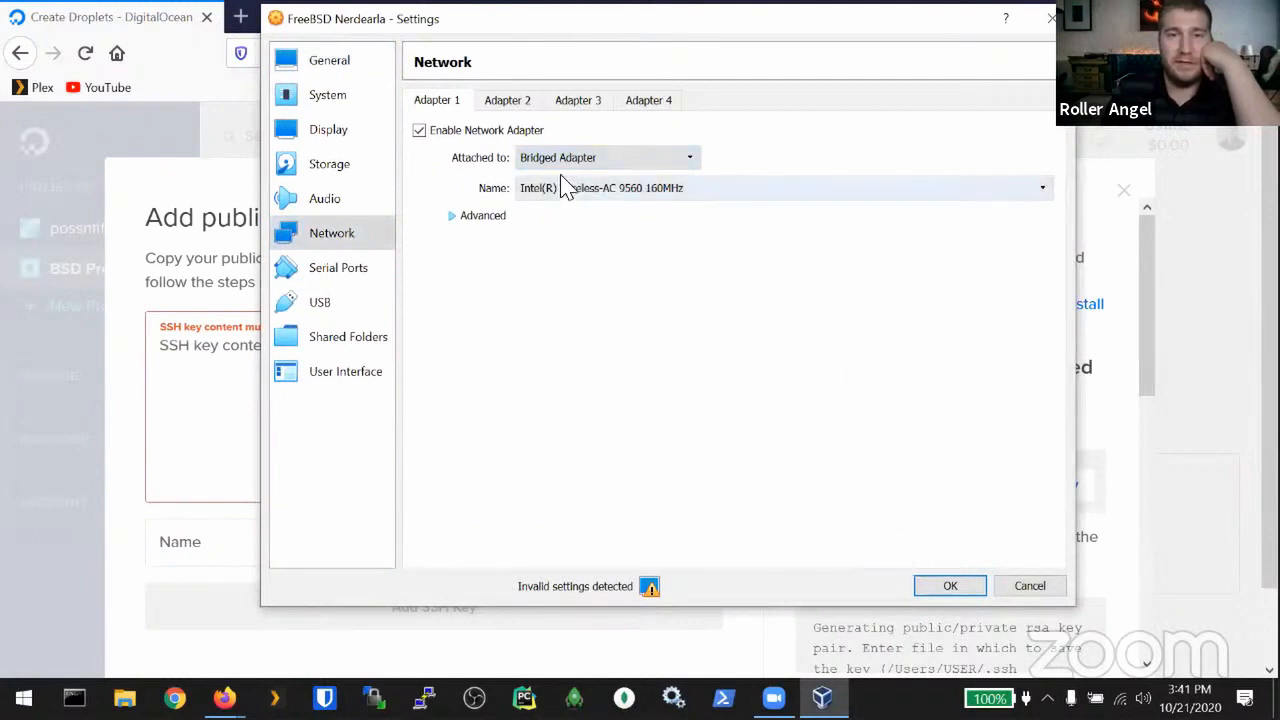
click(960, 591)
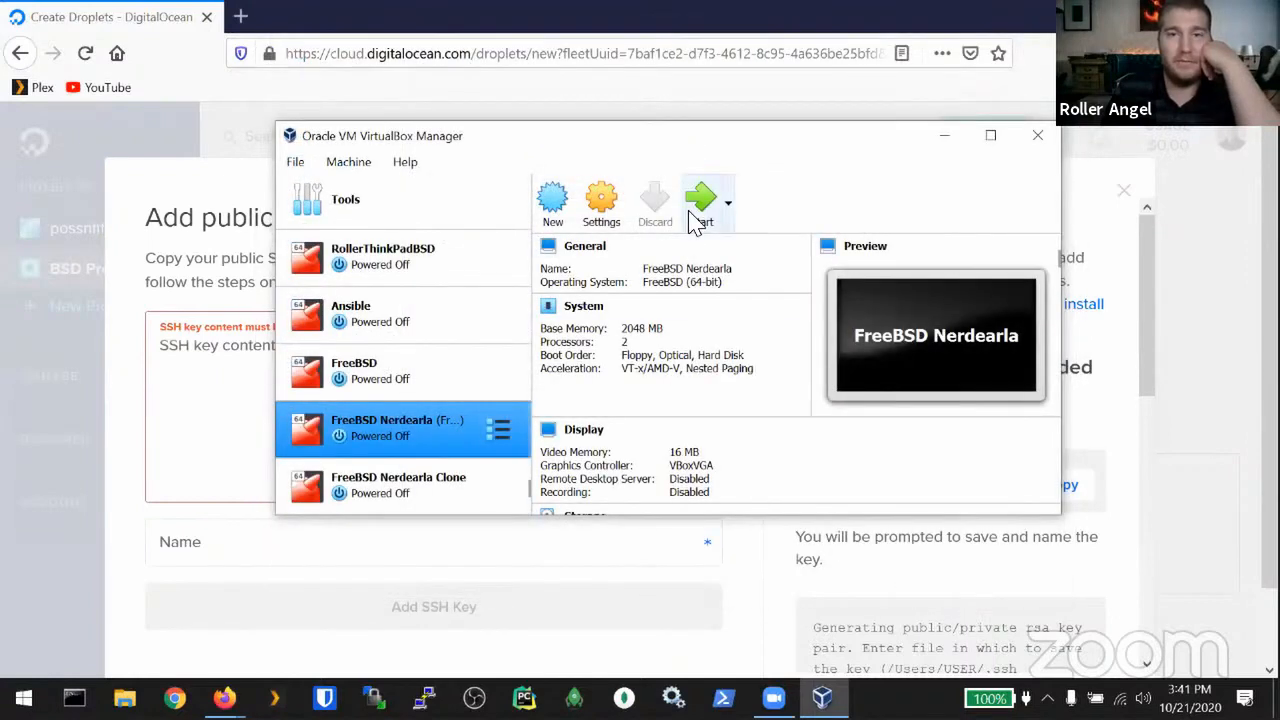
click(701, 205)
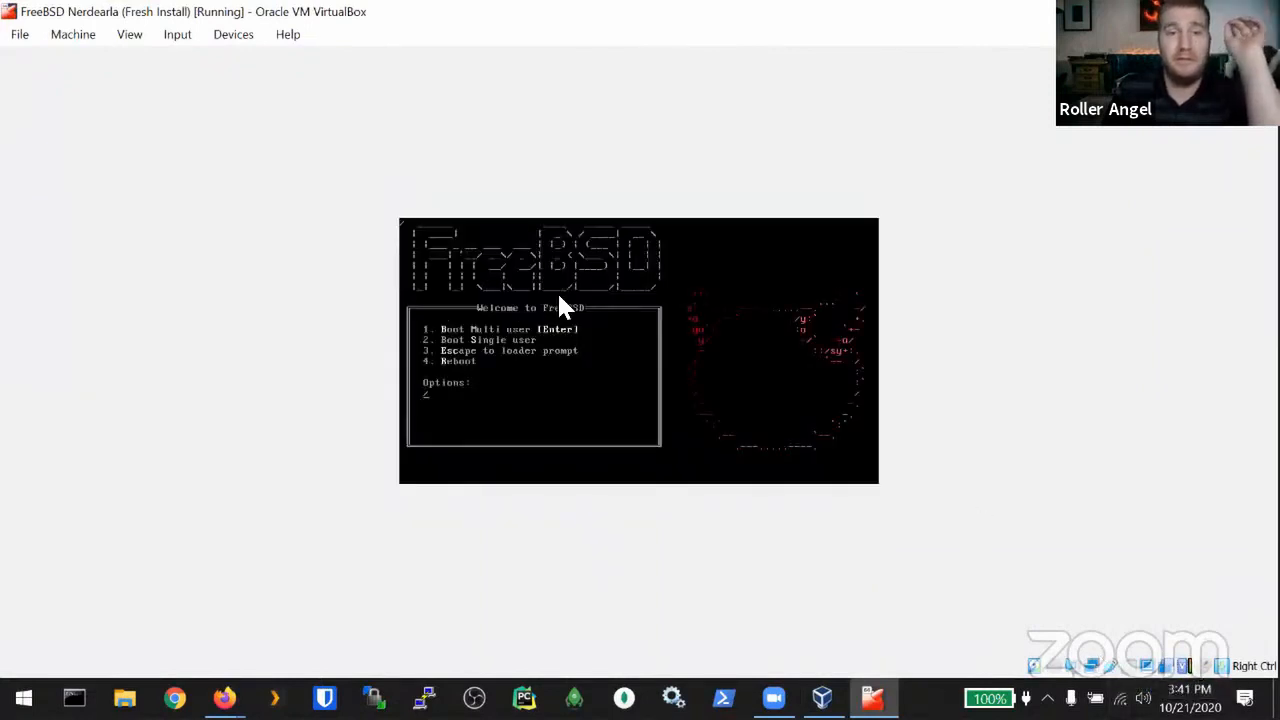
Step: Boot FreeBSD from the boot menu and switch the VM window to Scaled Mode
key(Return)
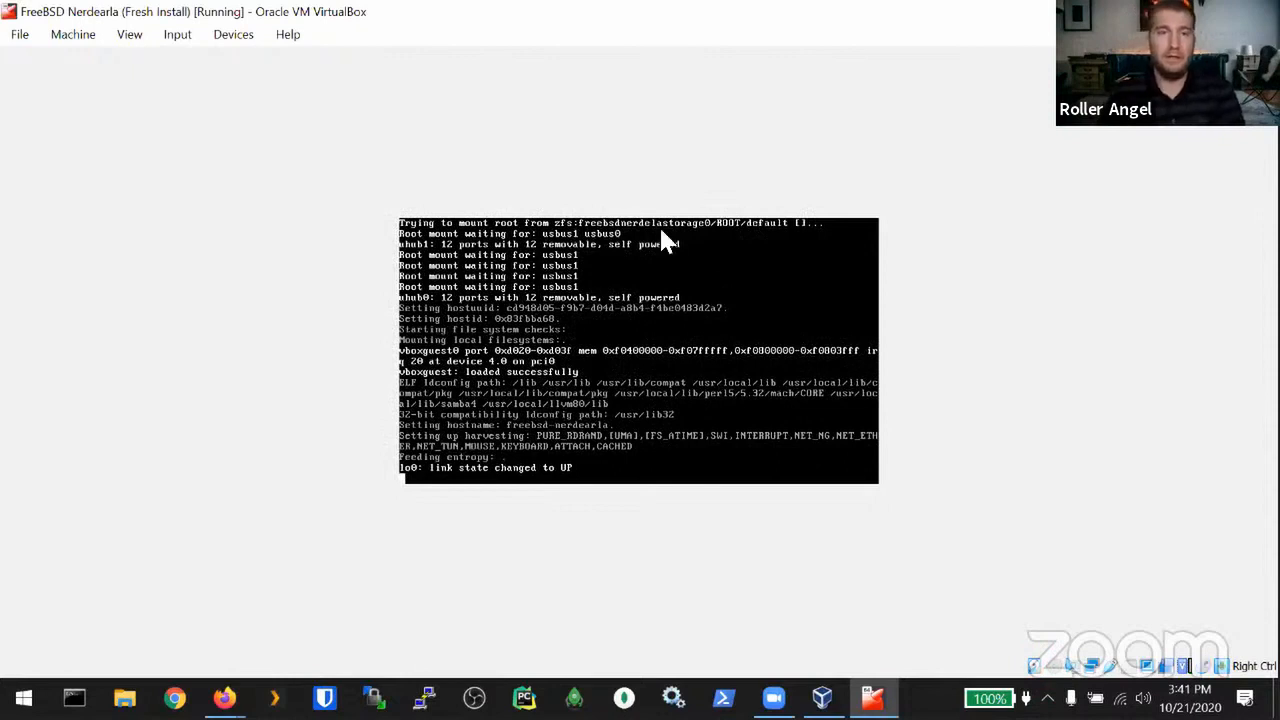
click(88, 36)
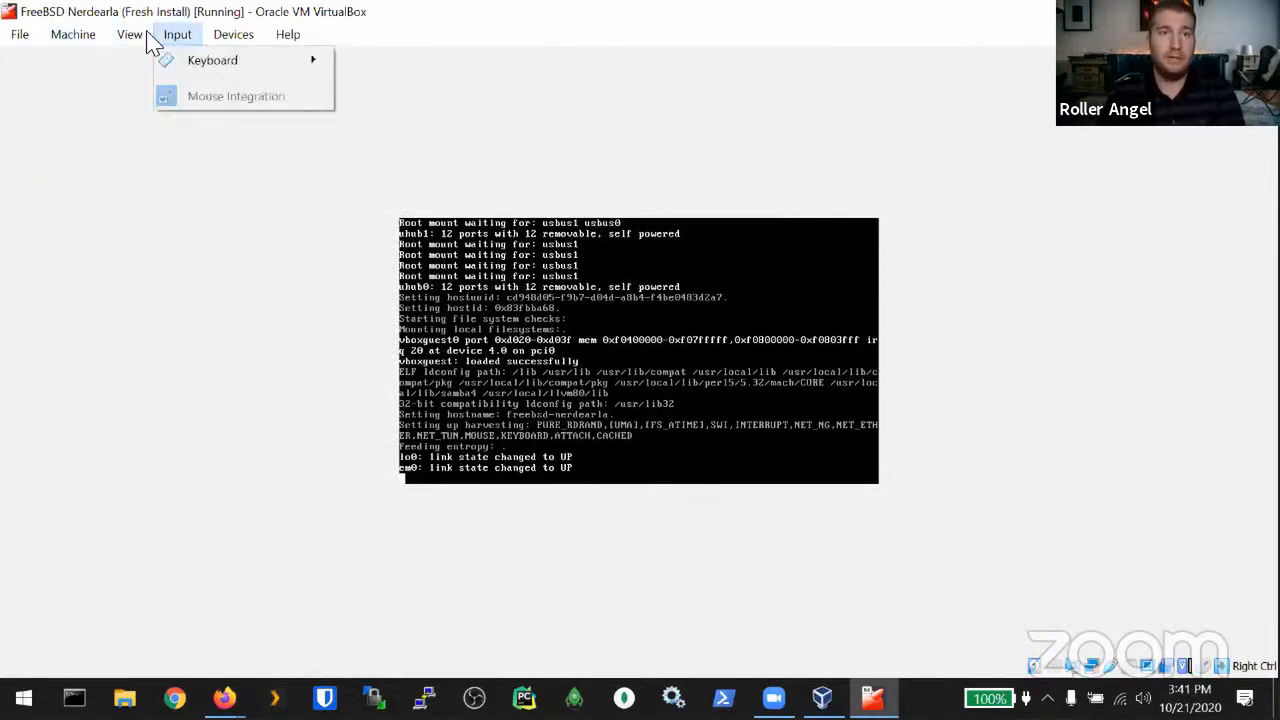
click(170, 118)
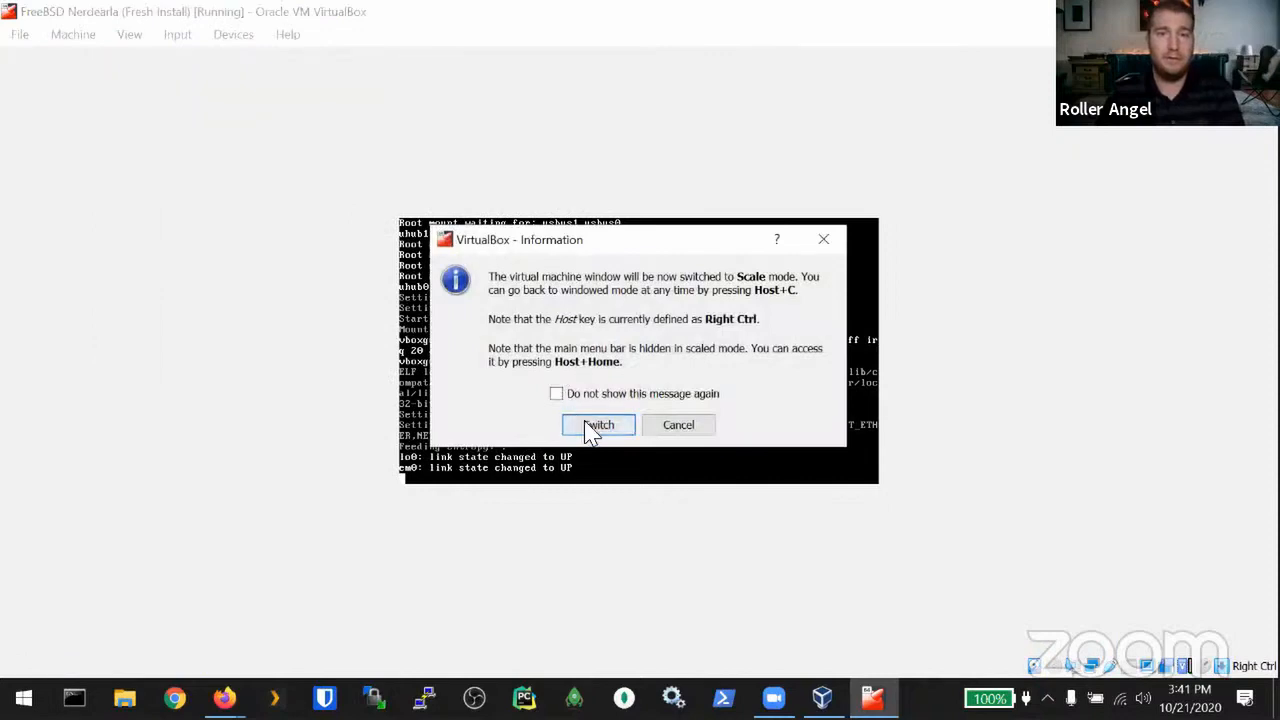
click(590, 427)
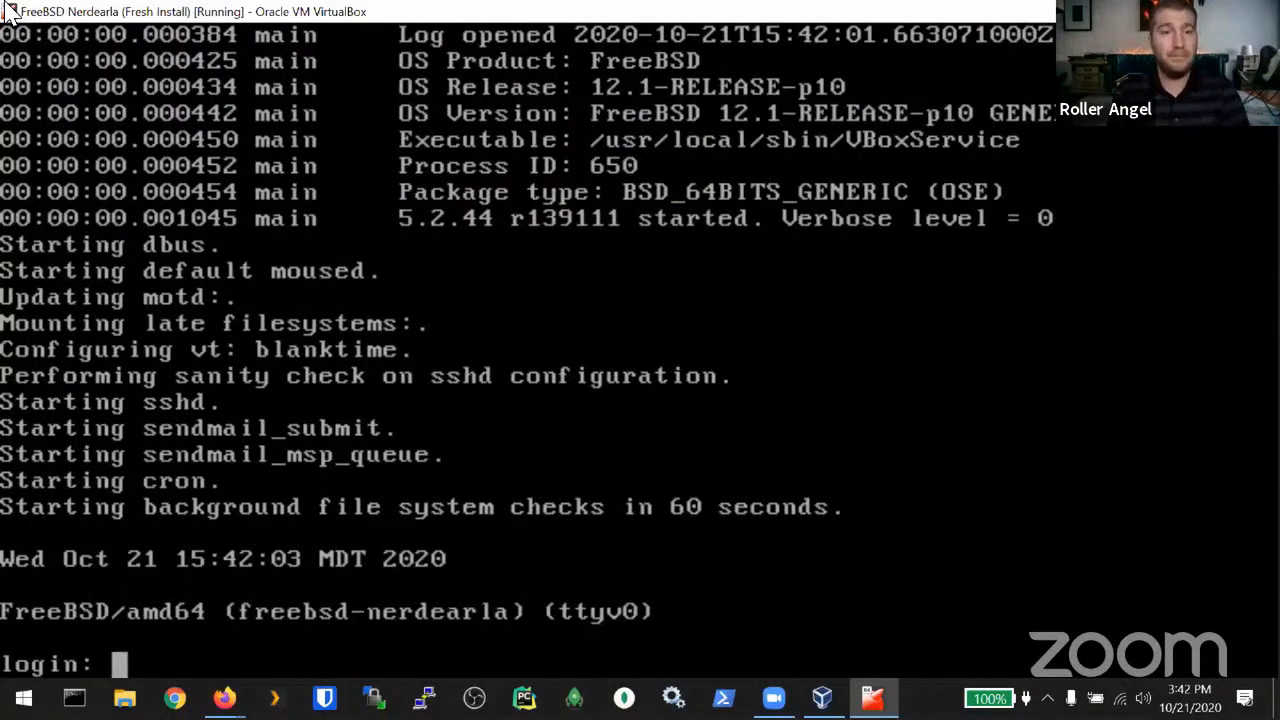
Step: Log in at the console and run ifconfig, showing em0 at 192.168.254.58
text(r)
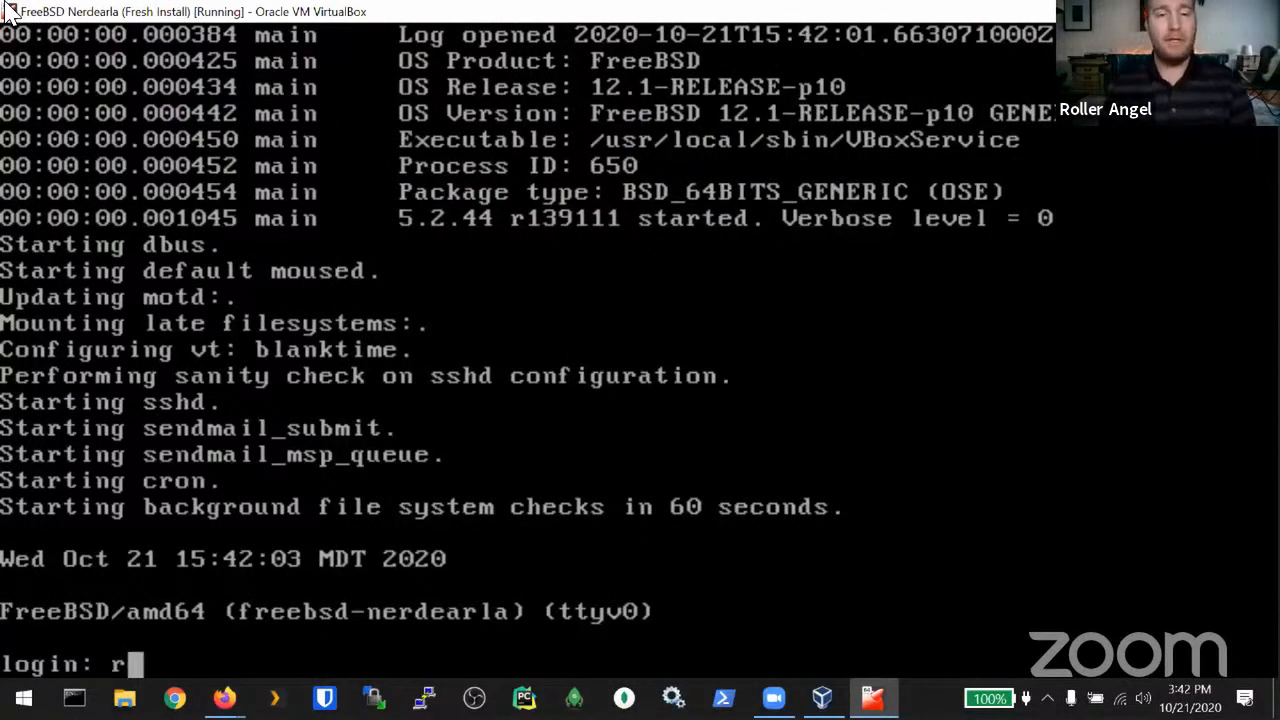
text(oller)
key(Return)
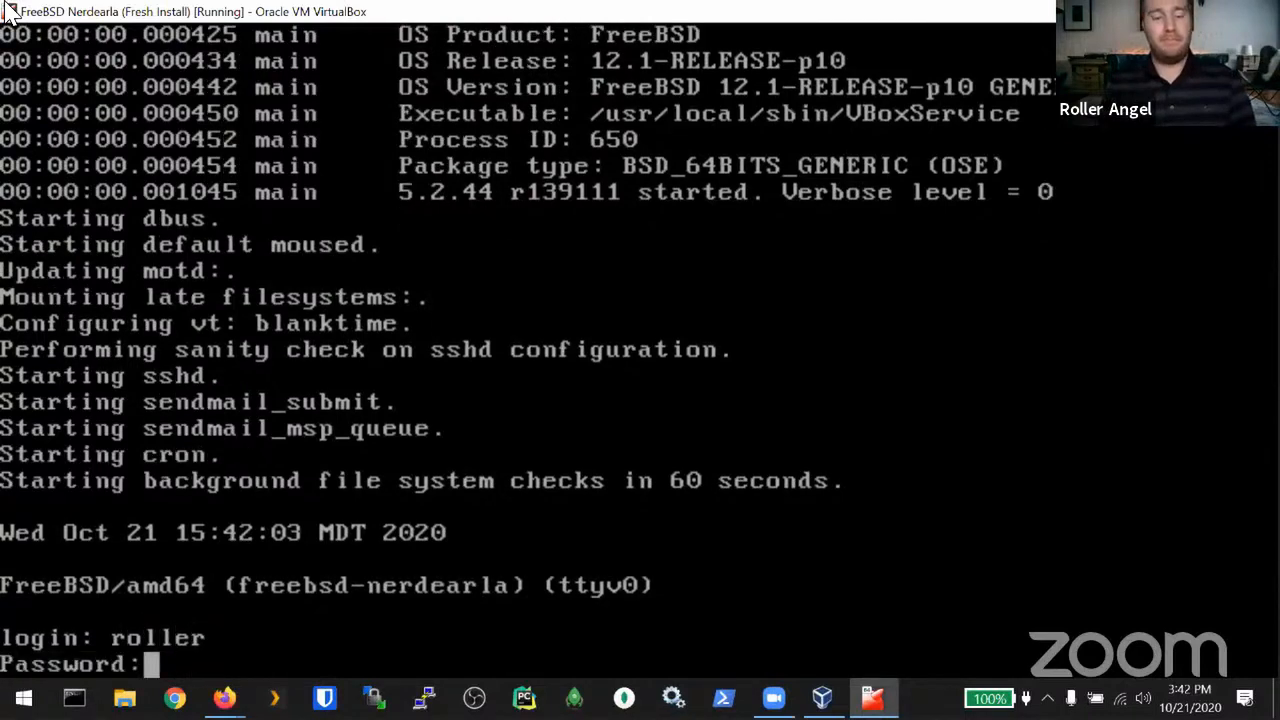
key(Return)
text(ifconfig)
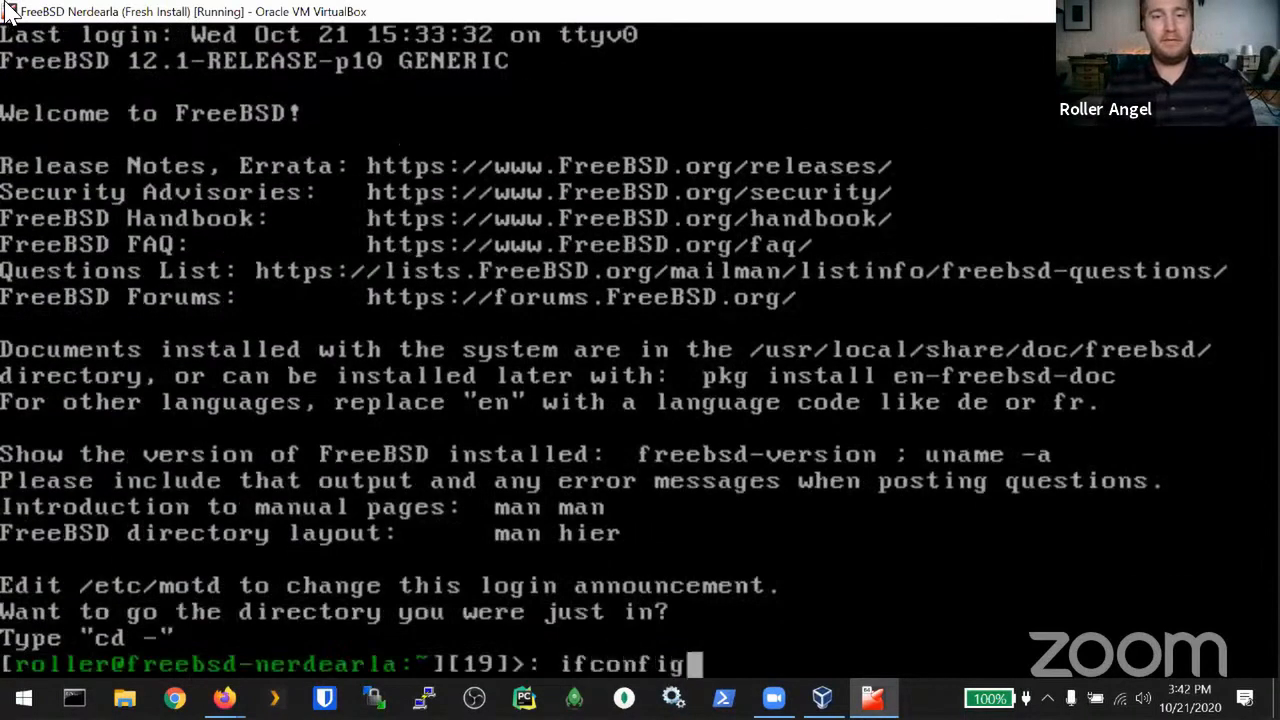
key(Return)
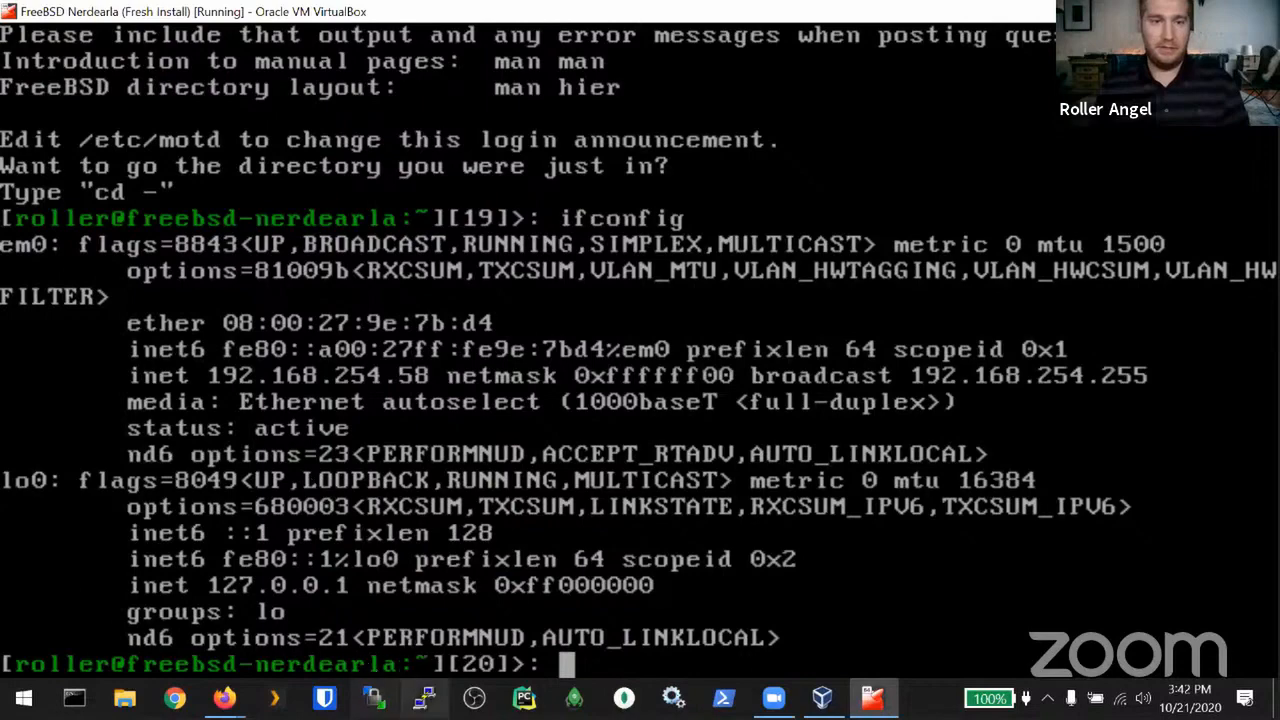
Step: Open a PuTTY SSH session to 192.168.254.58, accept its host key, and enter the login name
click(425, 697)
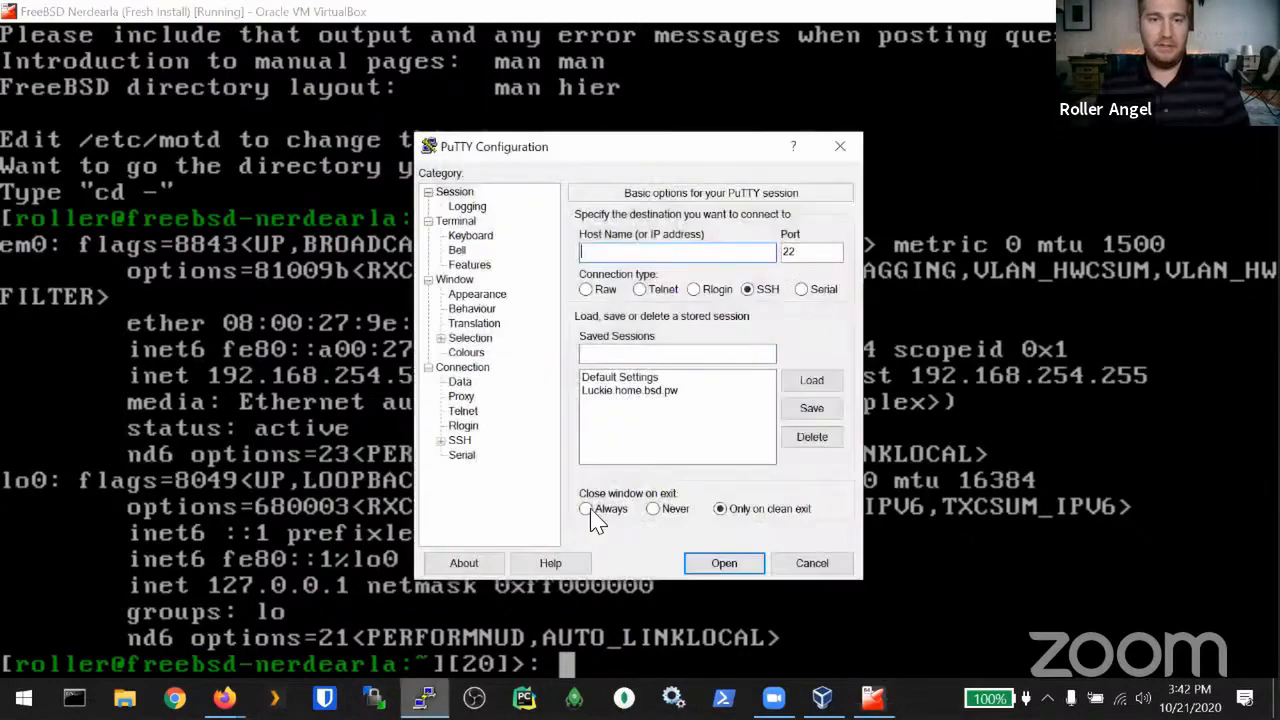
drag(645, 148, 841, 95)
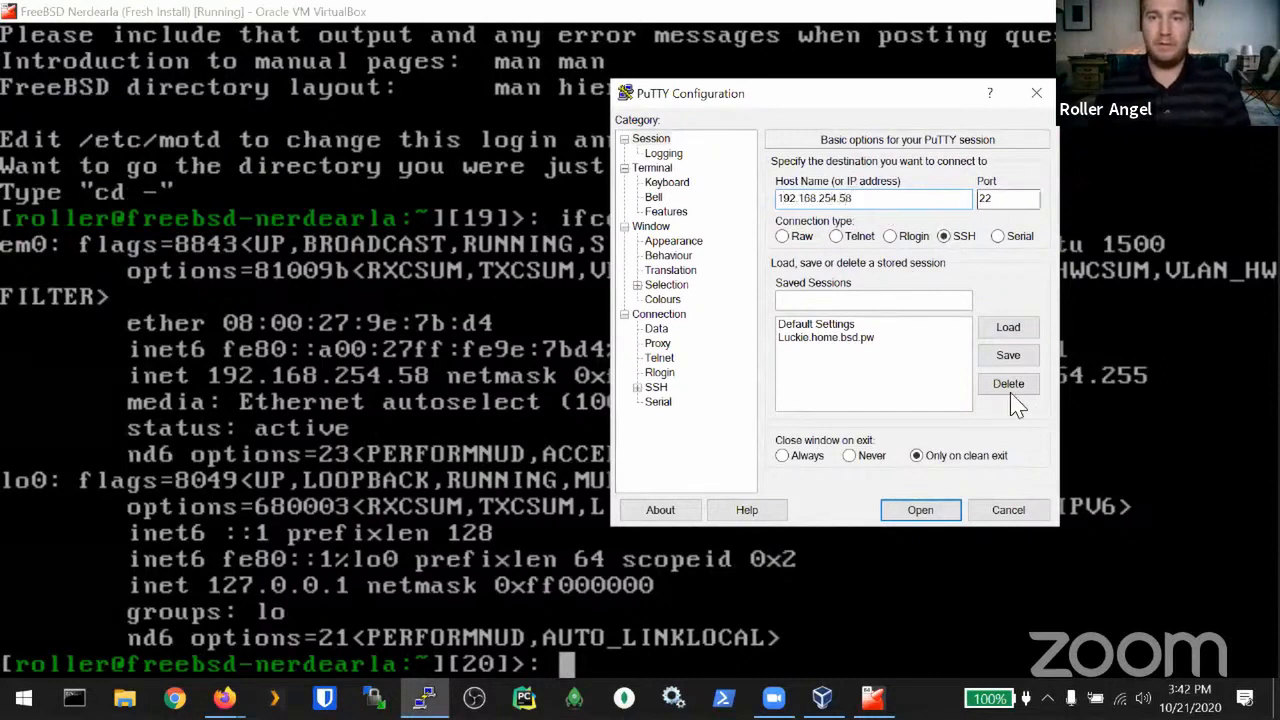
click(920, 510)
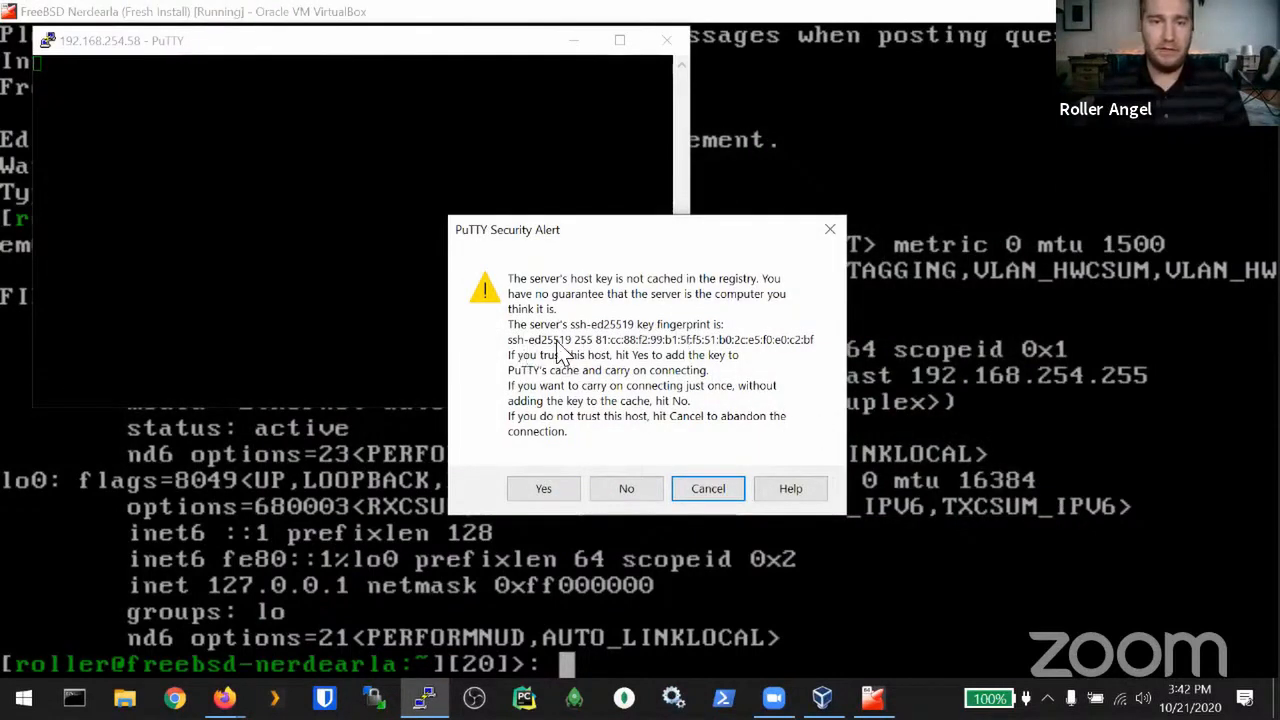
click(540, 489)
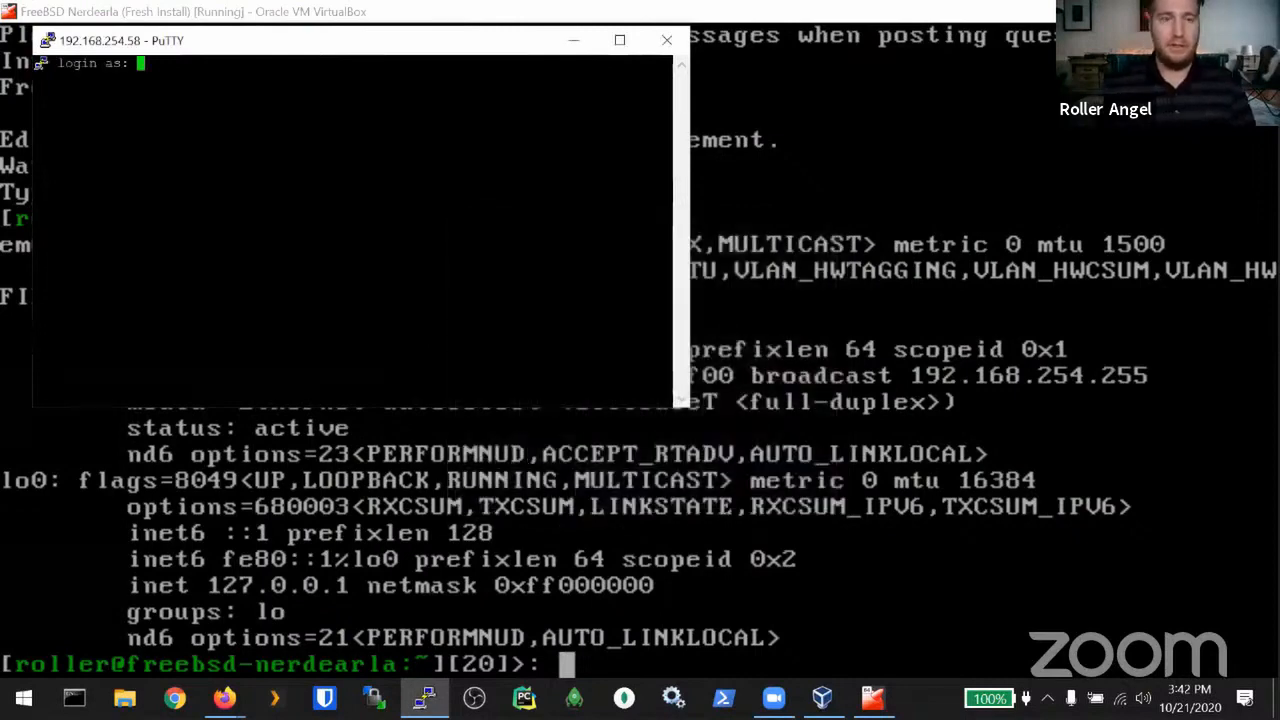
text(roller)
key(Return)
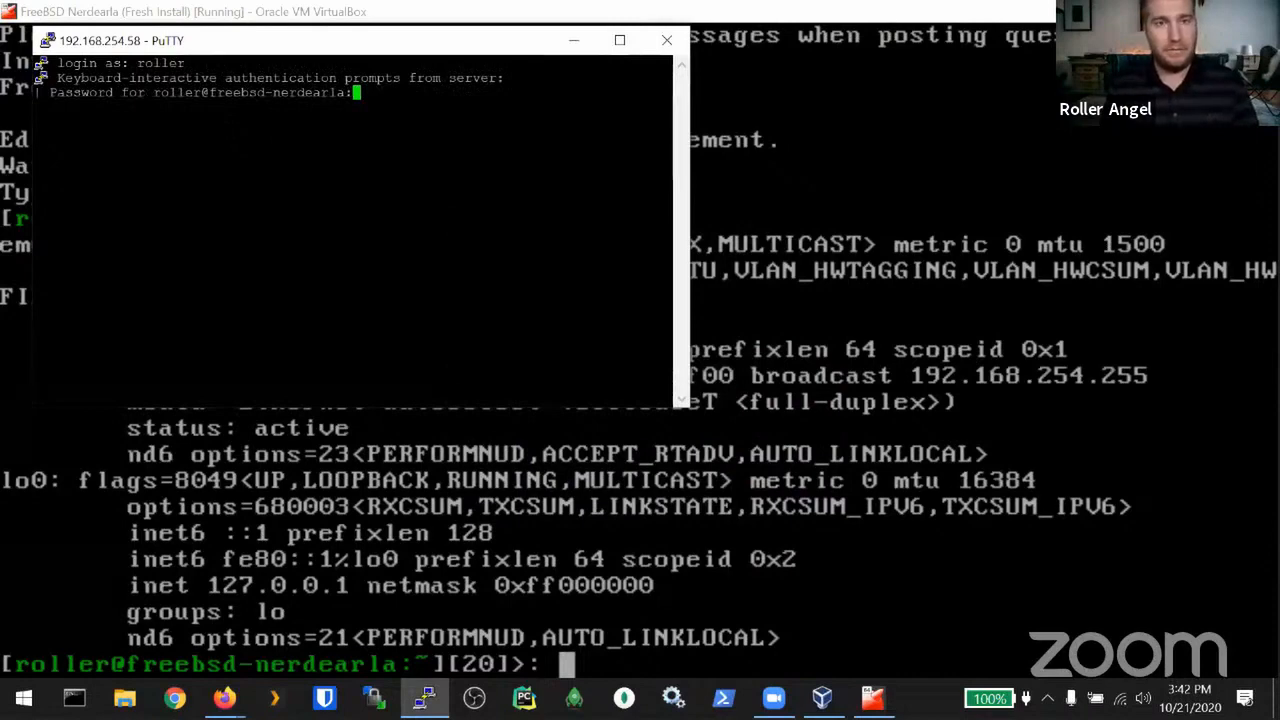
Step: Enter the password and cat Projects/Ansible/ansible/ansible.pub using Tab completion
key(Return)
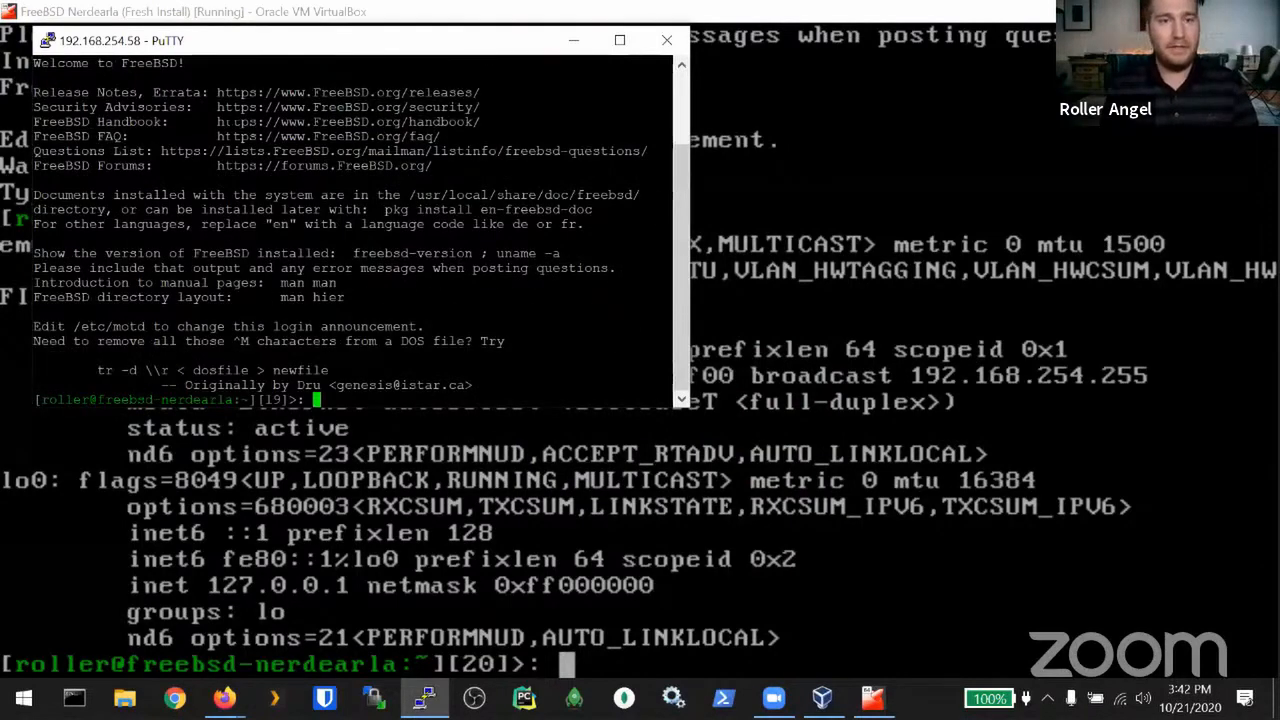
text(cat Projects/)
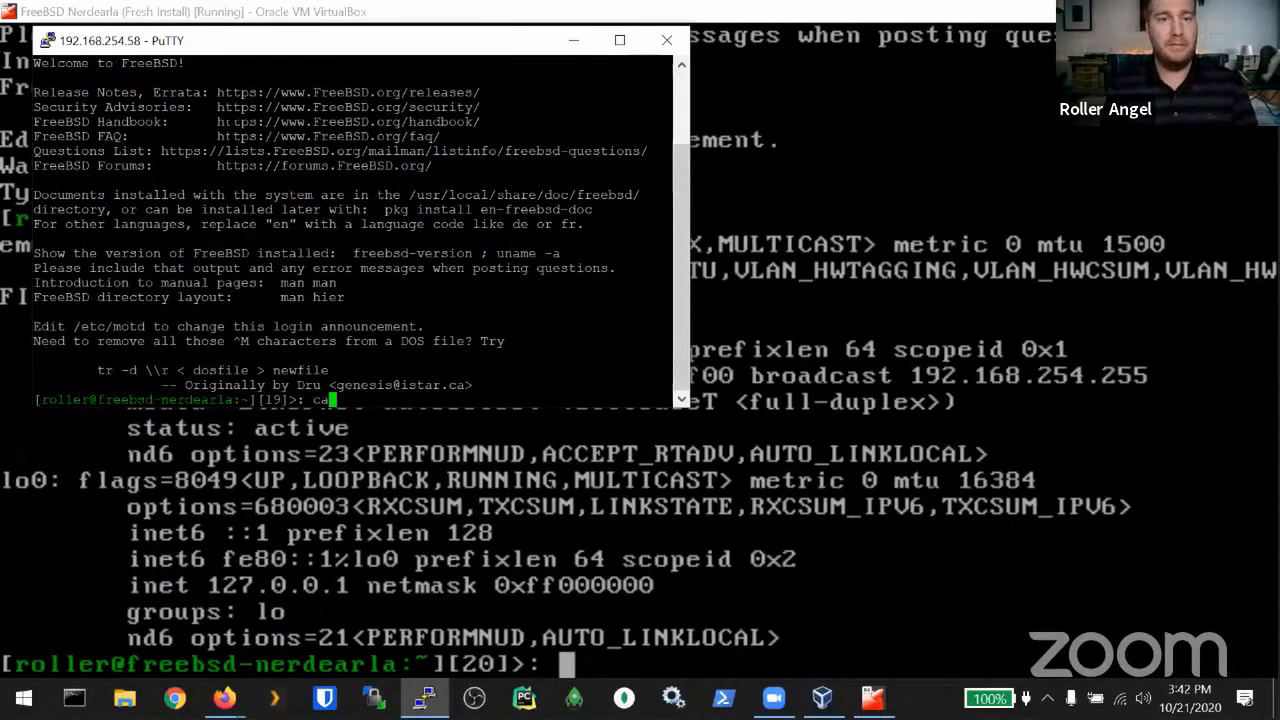
text(An)
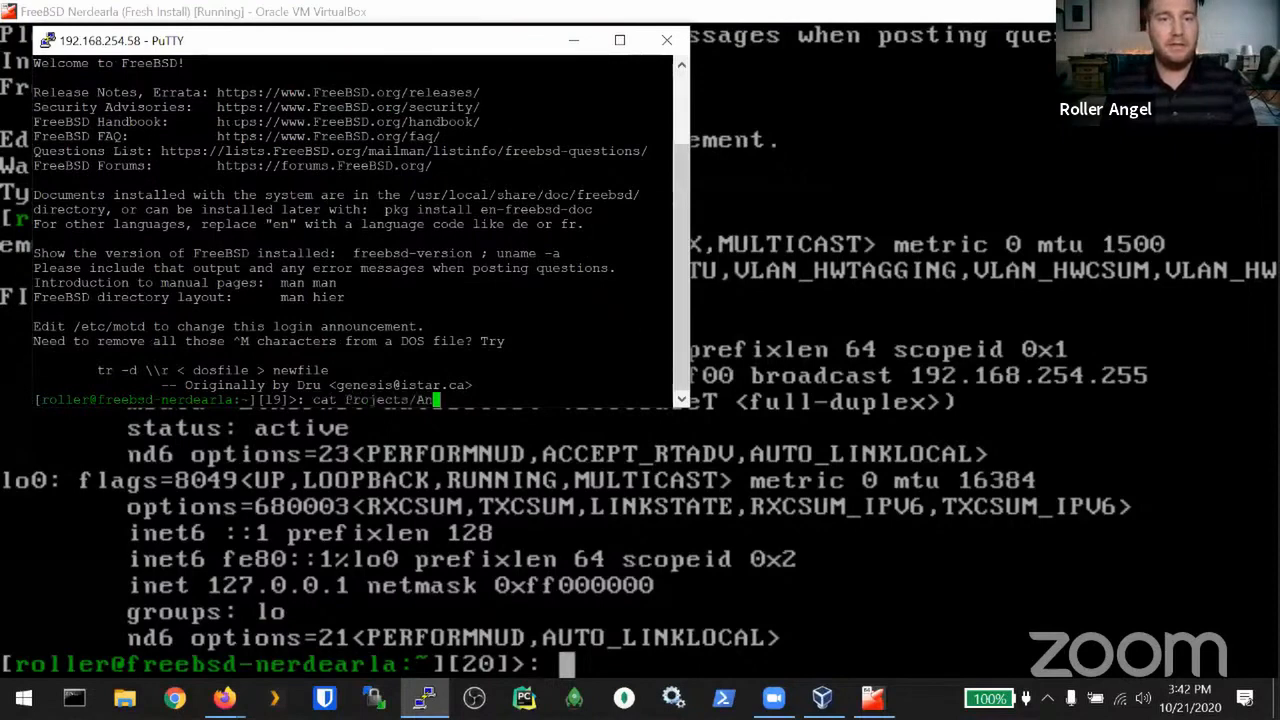
text(sible/)
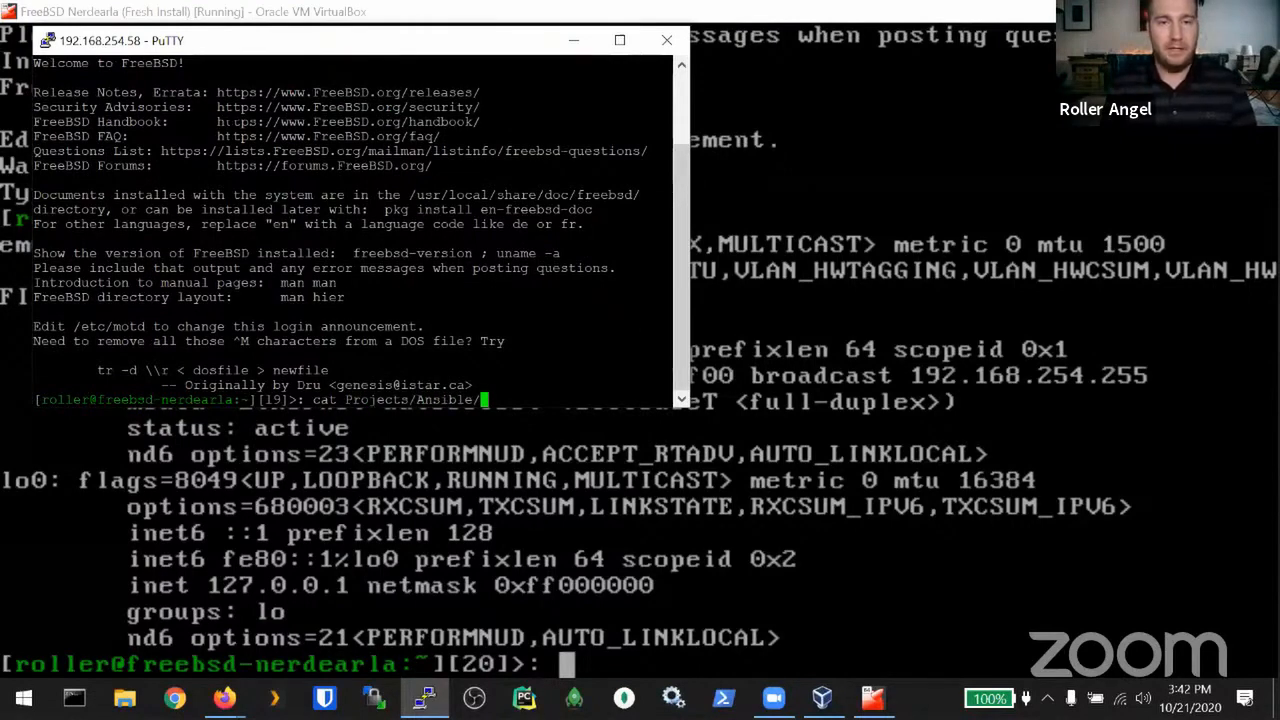
text(ansible.pu)
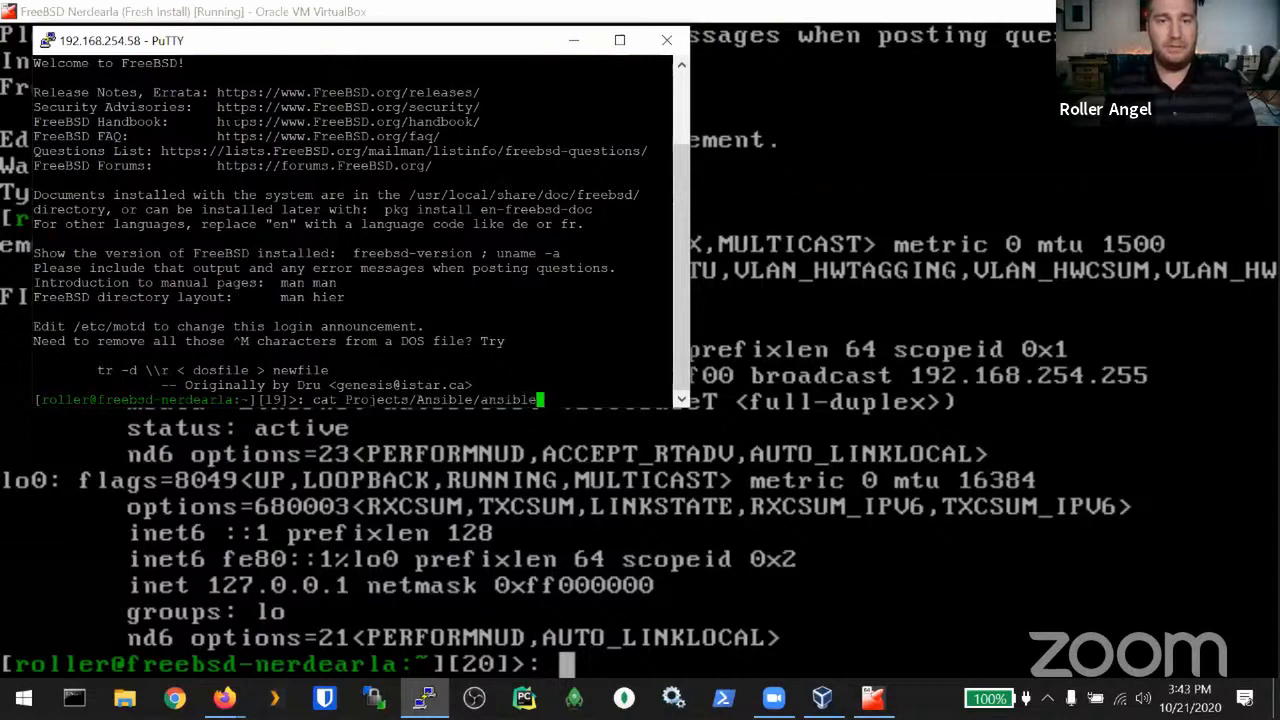
key(BackSpace)
key(BackSpace)
key(BackSpace)
key(BackSpace)
key(BackSpace)
key(BackSpace)
key(BackSpace)
key(BackSpace)
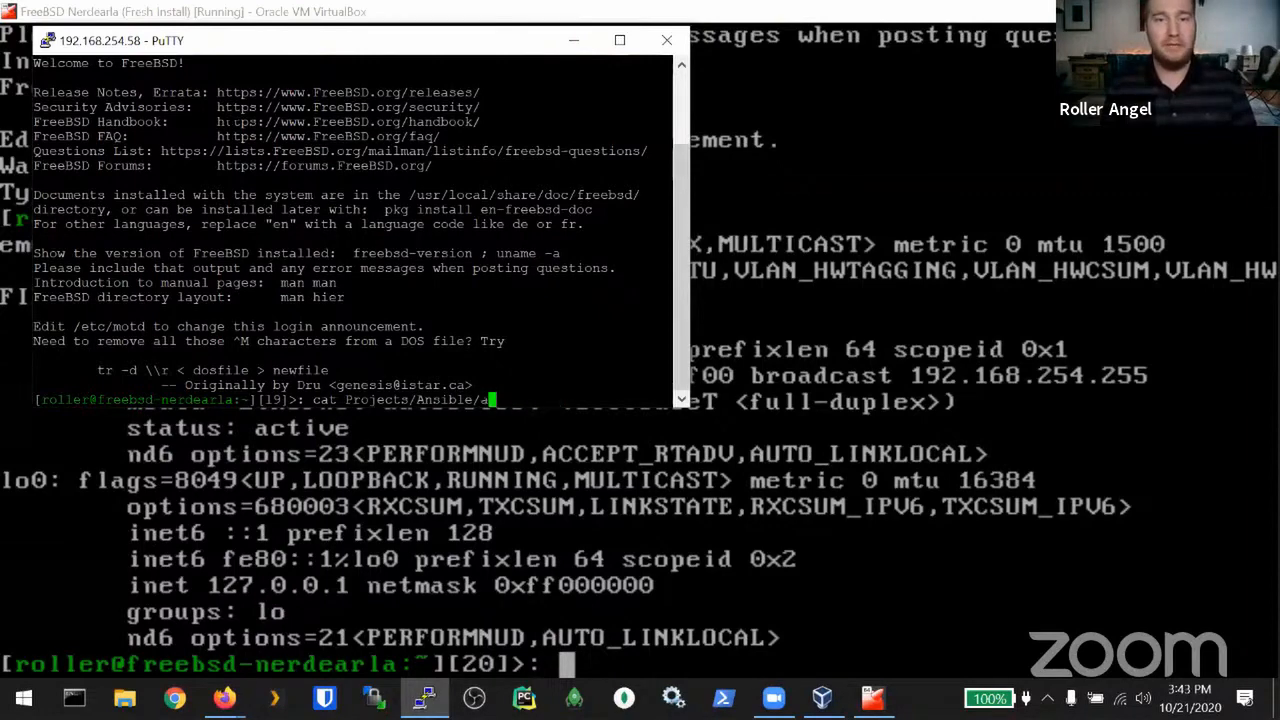
text(nsi)
key(Tab)
text(/s)
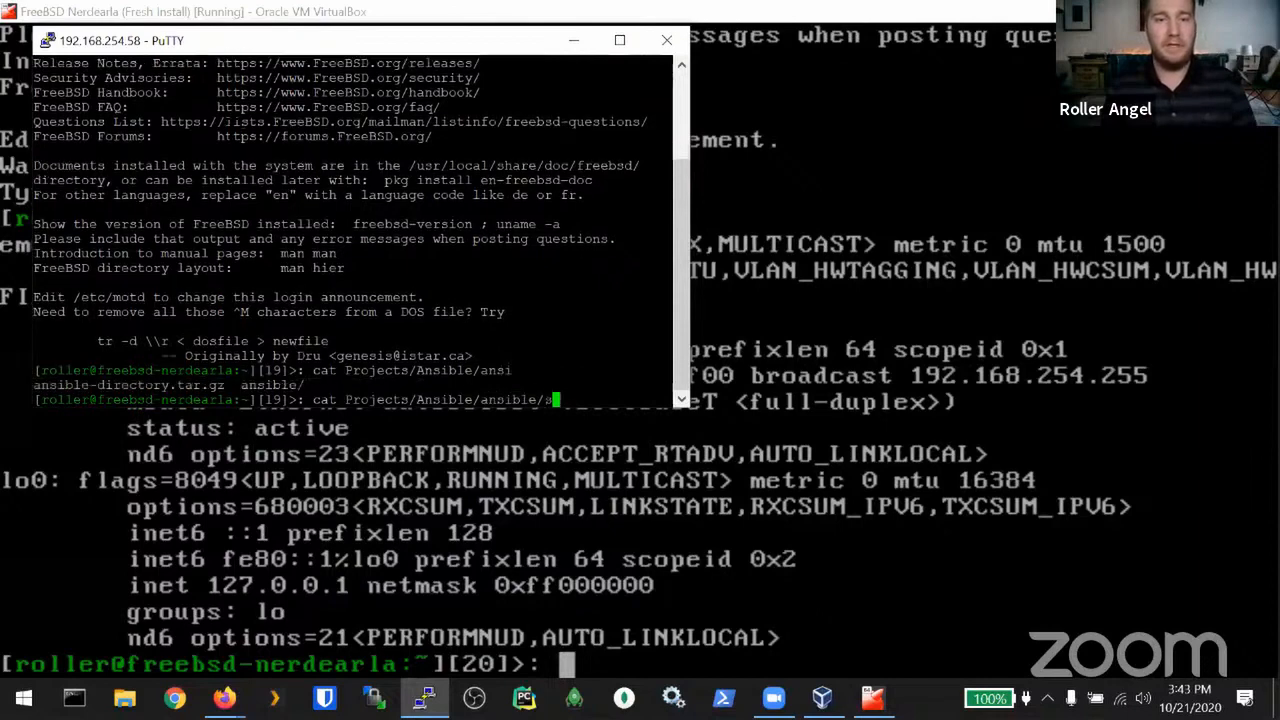
key(BackSpace)
text(ansib)
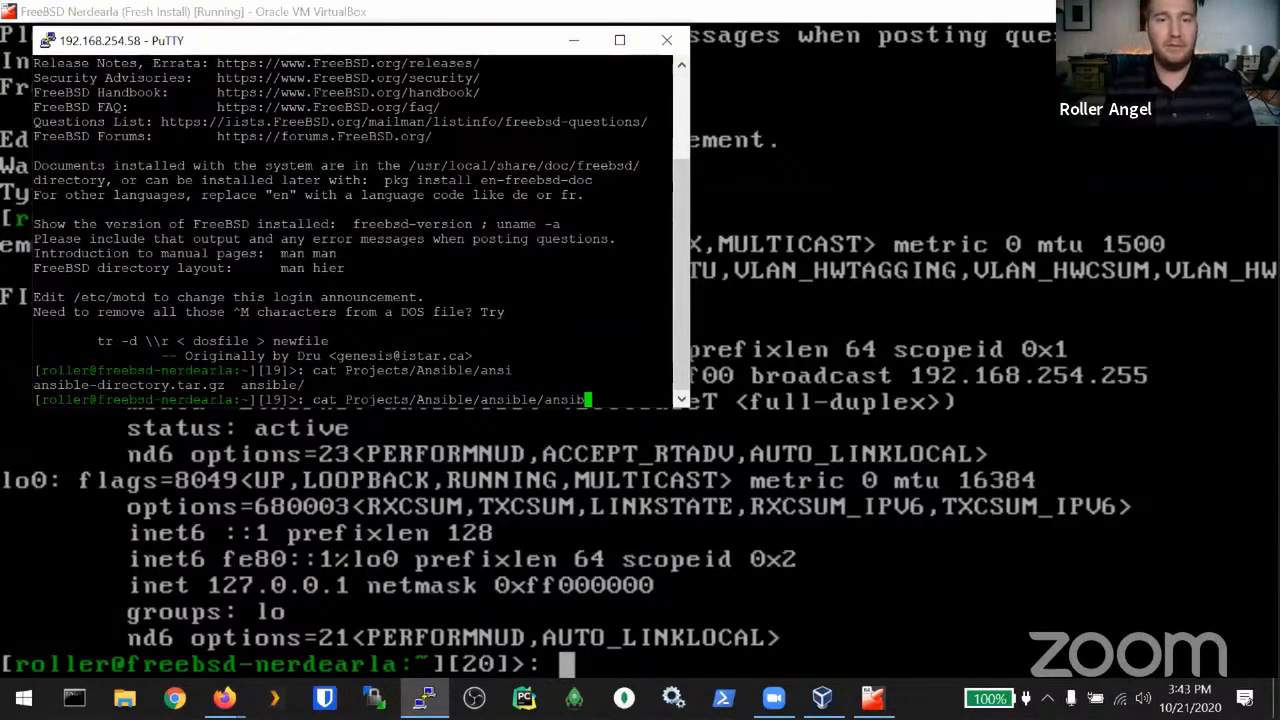
text(le.pub)
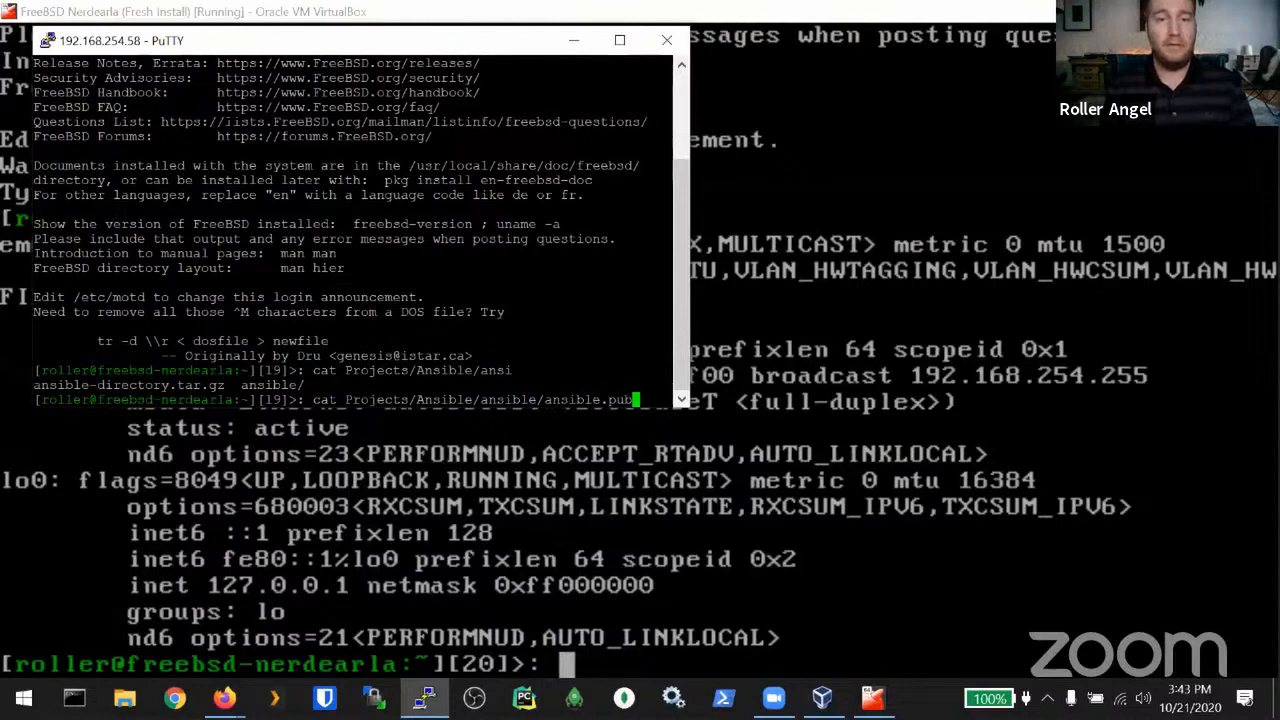
key(BackSpace)
key(BackSpace)
key(BackSpace)
key(BackSpace)
key(BackSpace)
key(BackSpace)
key(BackSpace)
key(BackSpace)
key(BackSpace)
key(BackSpace)
key(Tab)
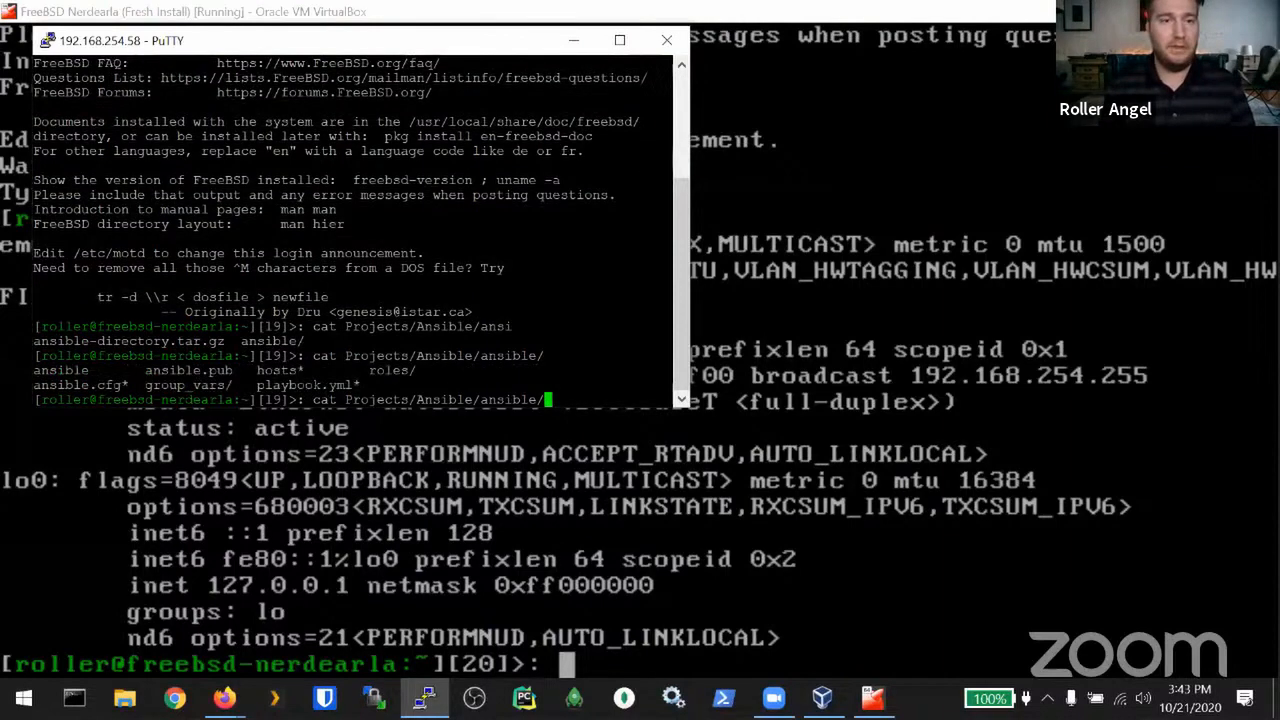
text(nsible.pub)
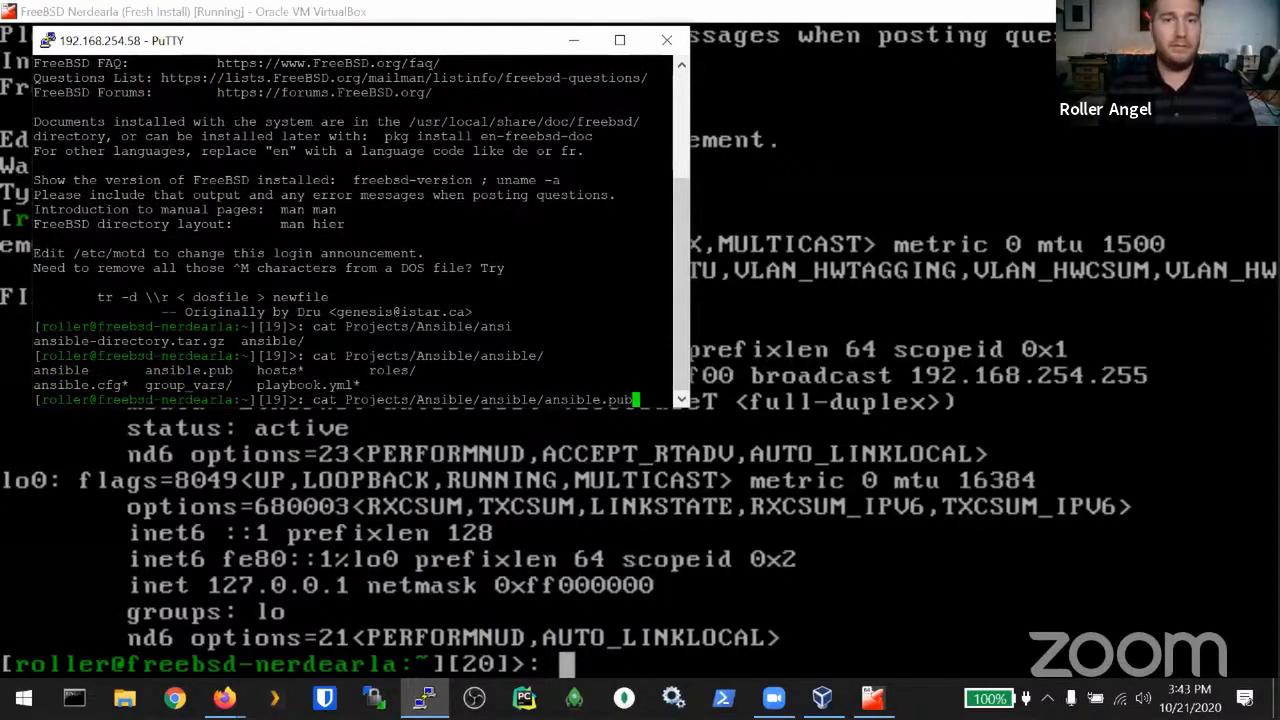
key(Return)
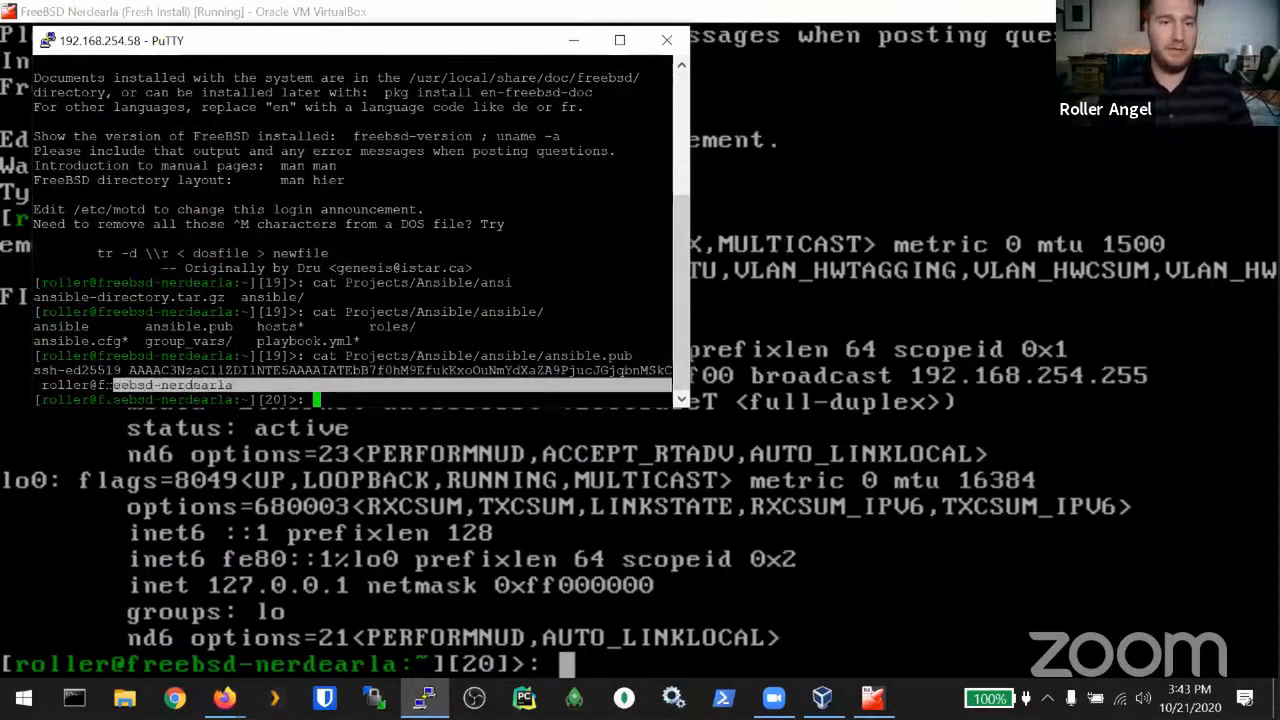
Step: Copy the printed ssh-ed25519 key and paste it at the shell prompt
drag(236, 385, 40, 372)
right_click(43, 371)
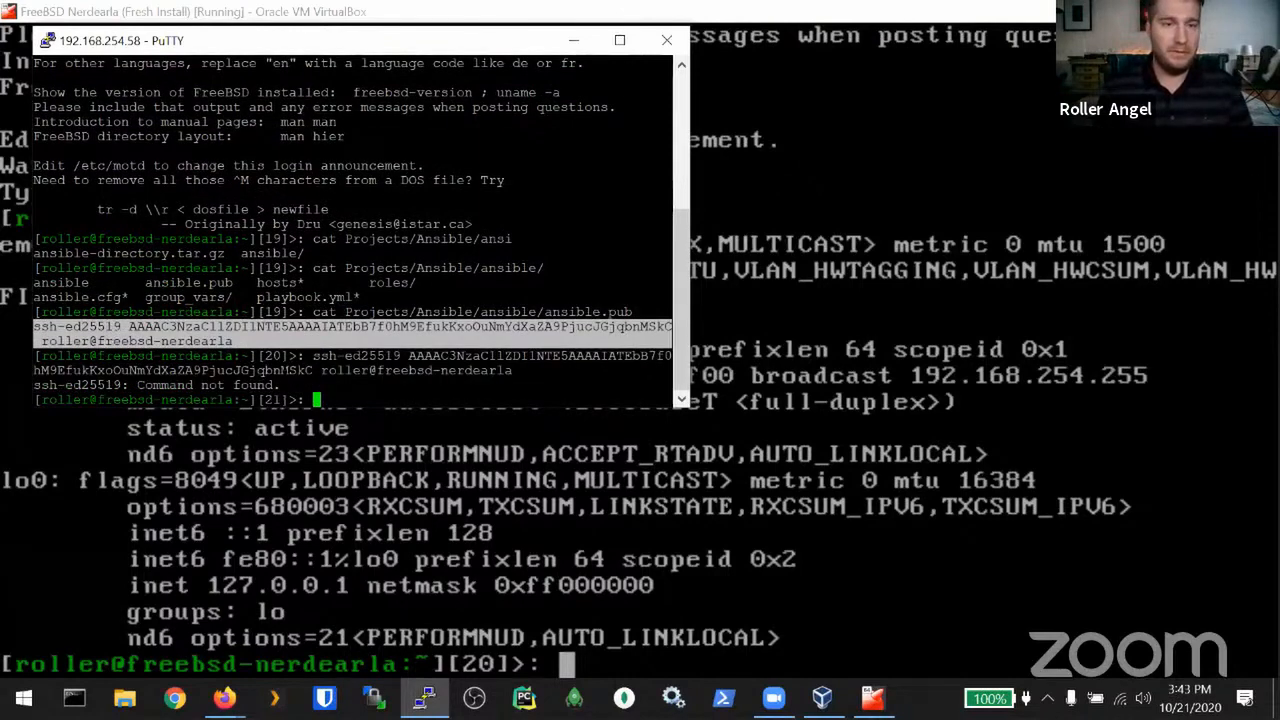
key(Return)
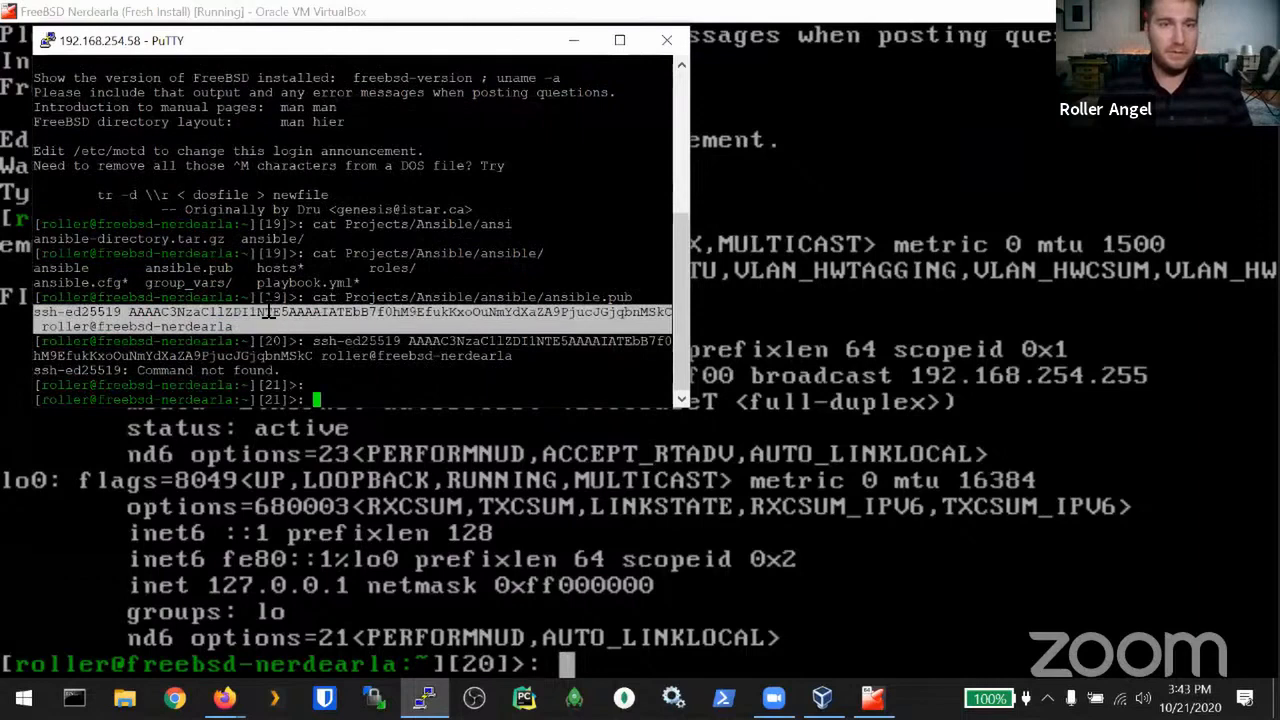
right_click(242, 325)
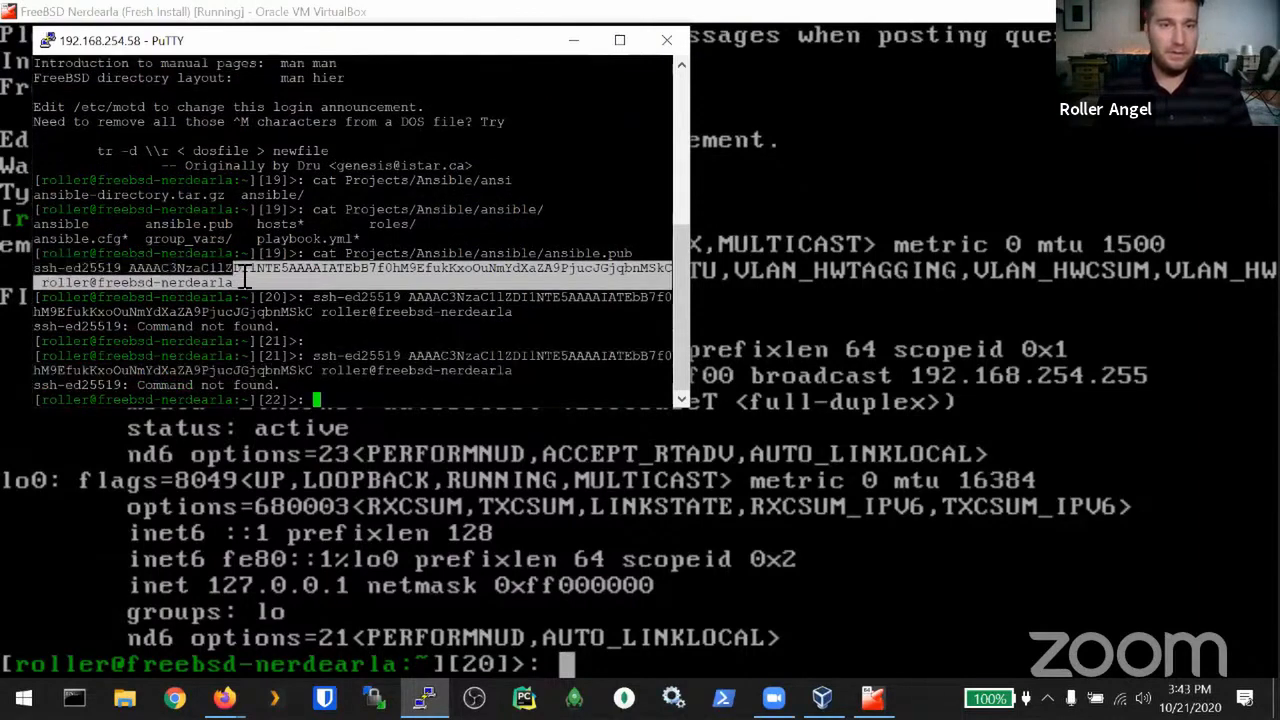
Step: Reselect the whole wrapped key line and run it, getting Command not found
drag(242, 282, 632, 253)
key(ctrl+c)
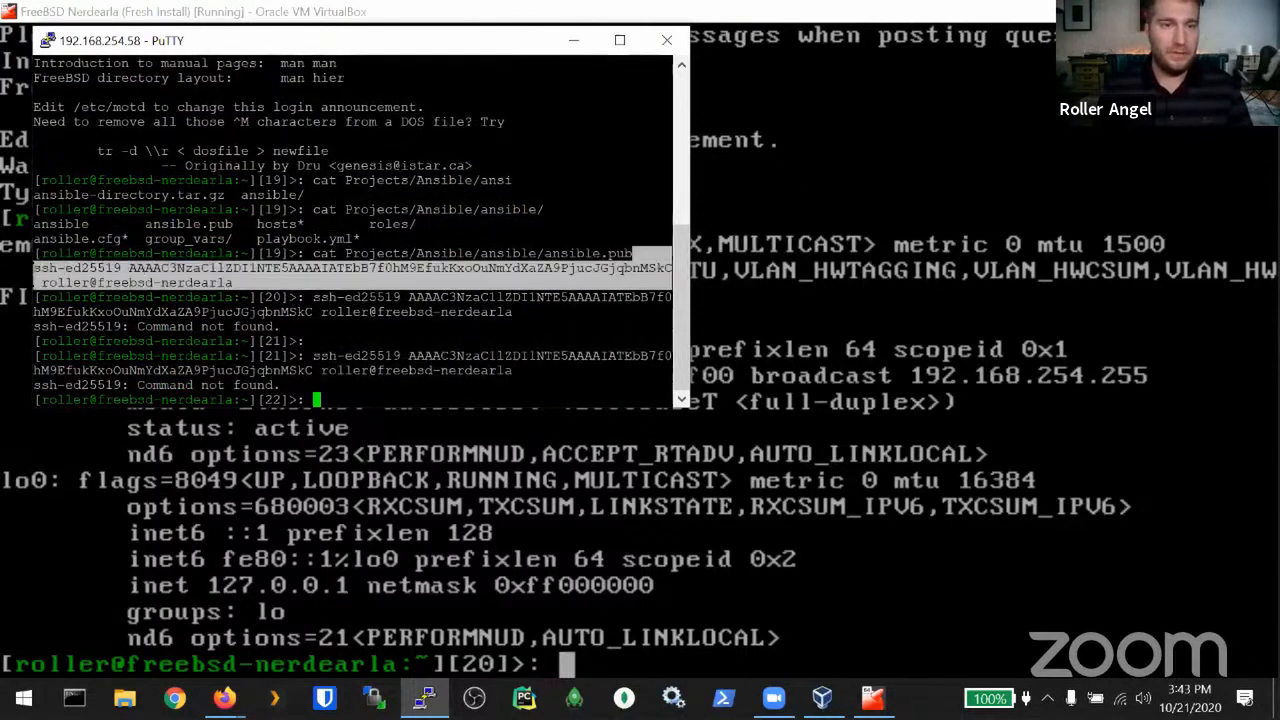
click(240, 270)
drag(240, 283, 43, 270)
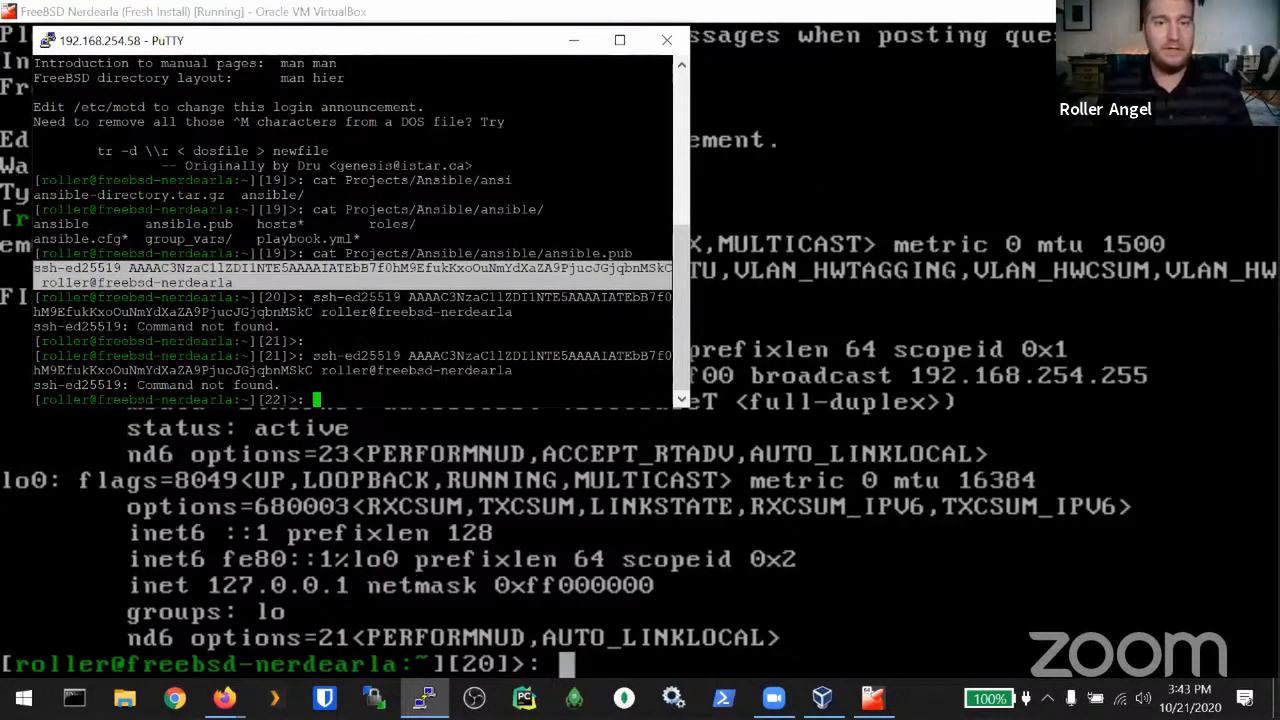
right_click(320, 280)
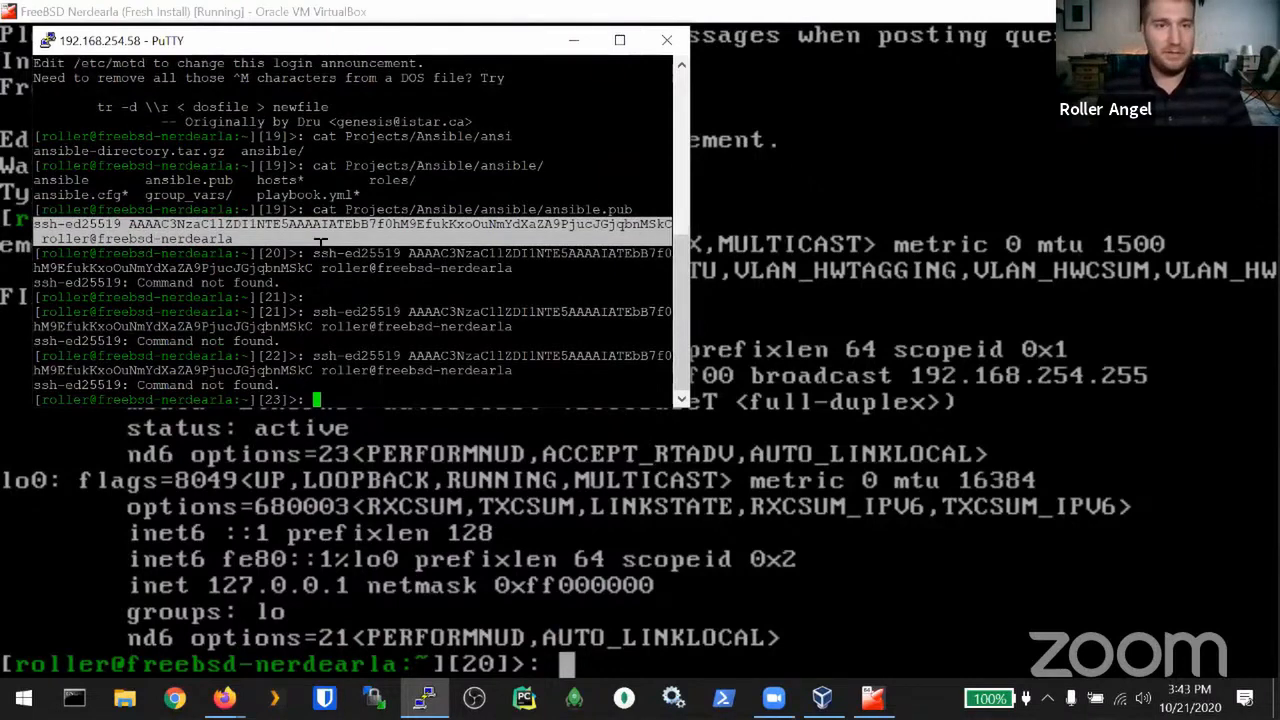
key(Return)
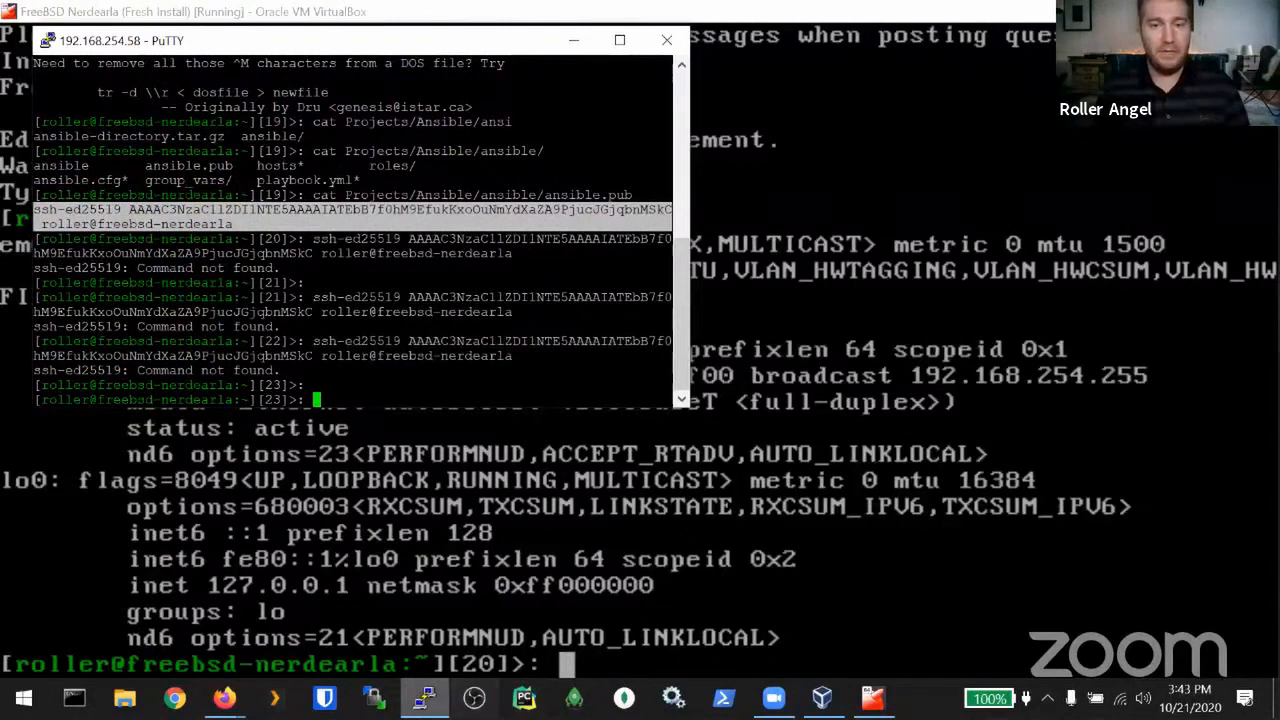
click(374, 698)
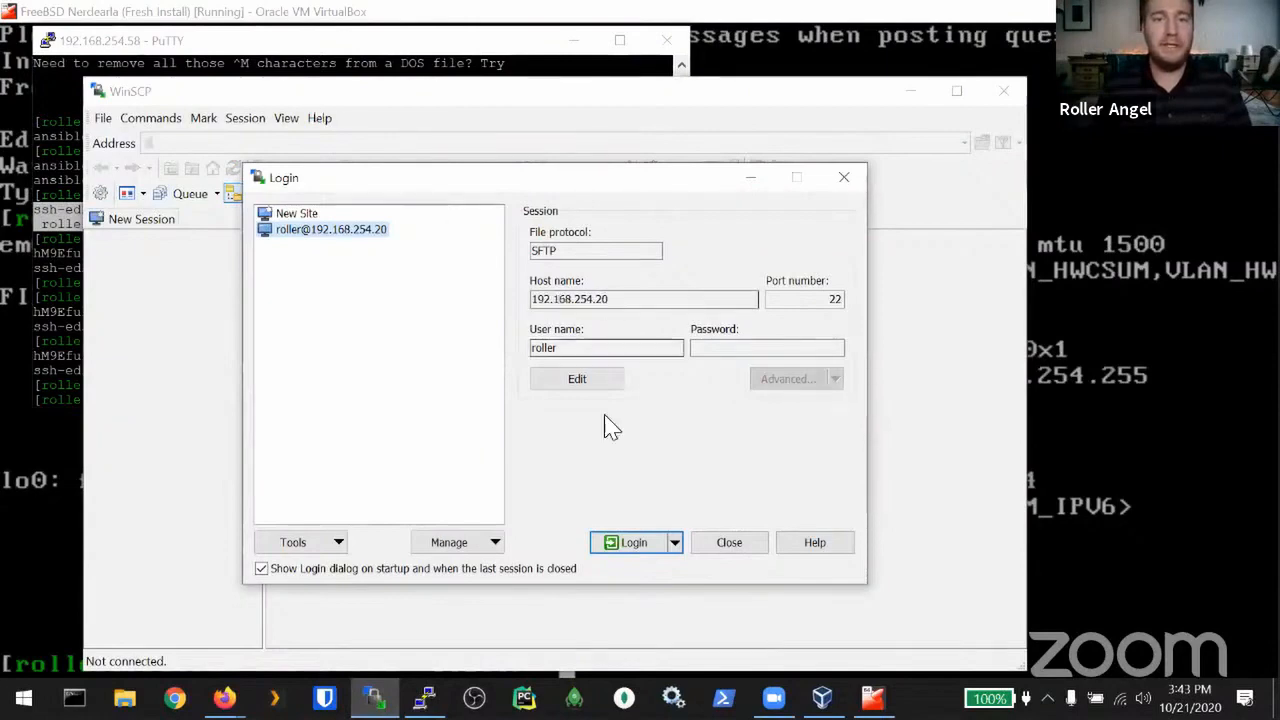
Step: Create a new WinSCP site for 192.168.254.58, accept the host key, and log in with the VM user's credentials
click(297, 213)
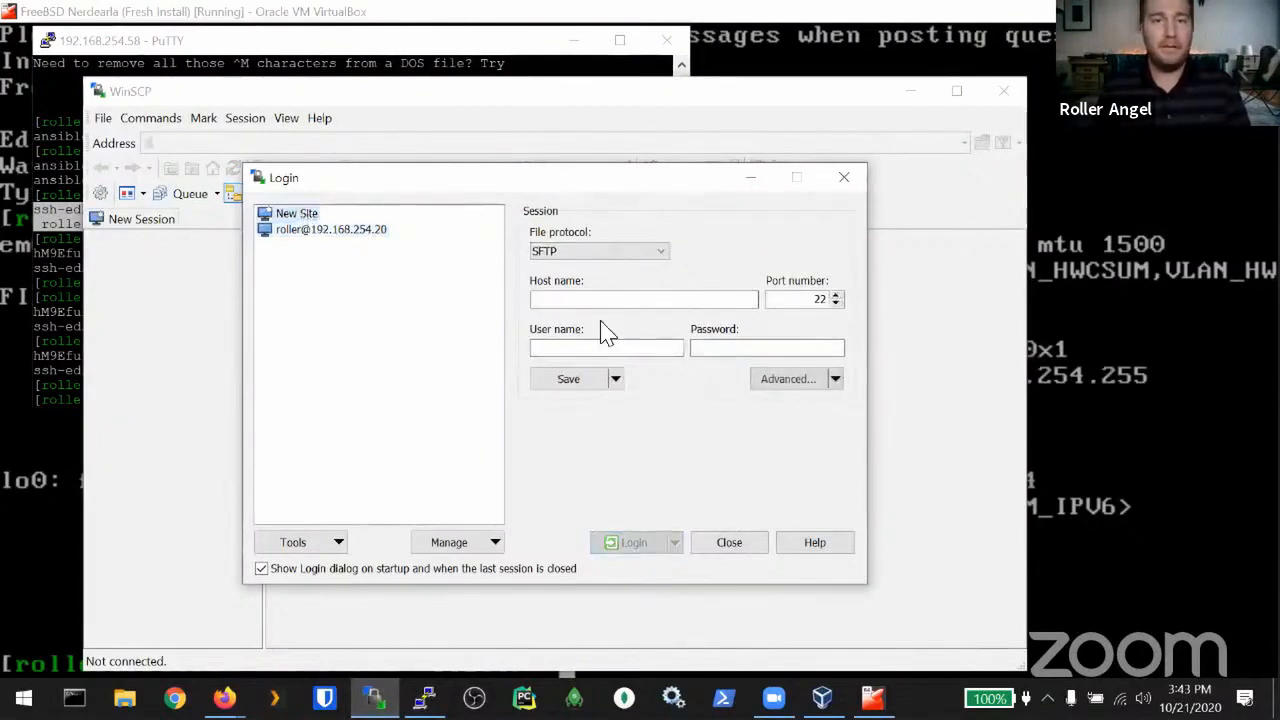
click(588, 300)
text(192)
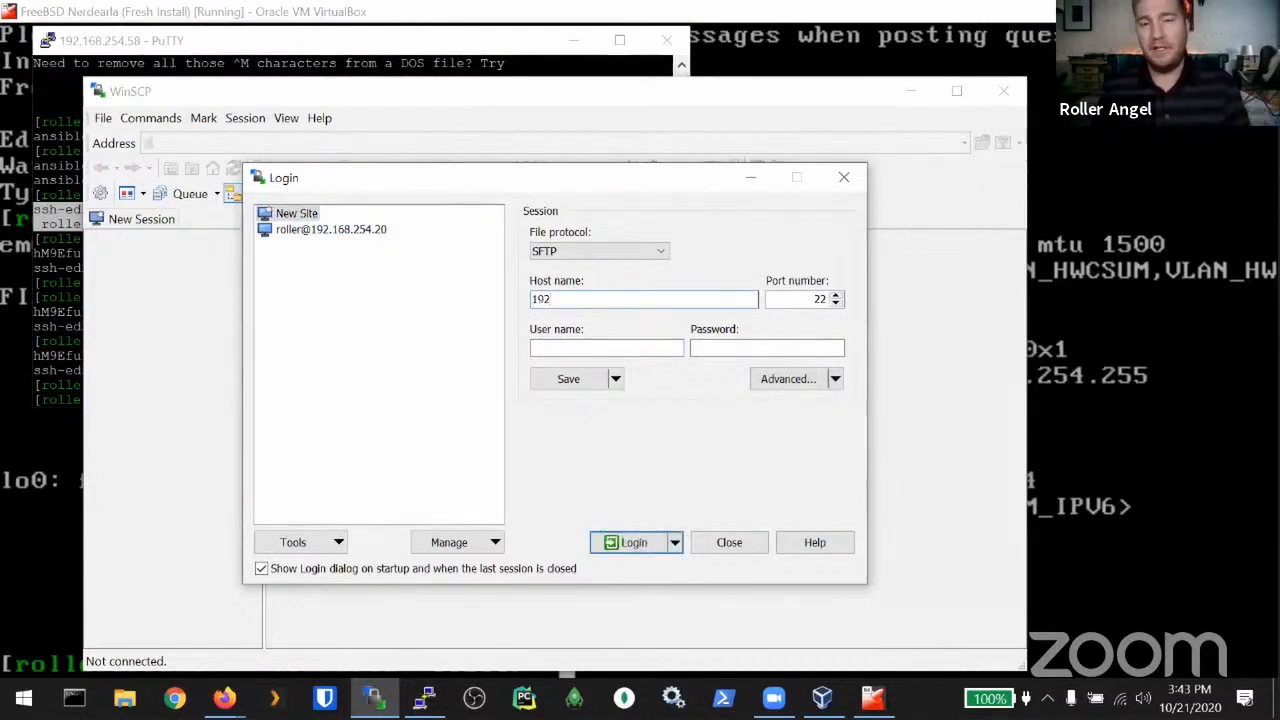
text(.168)
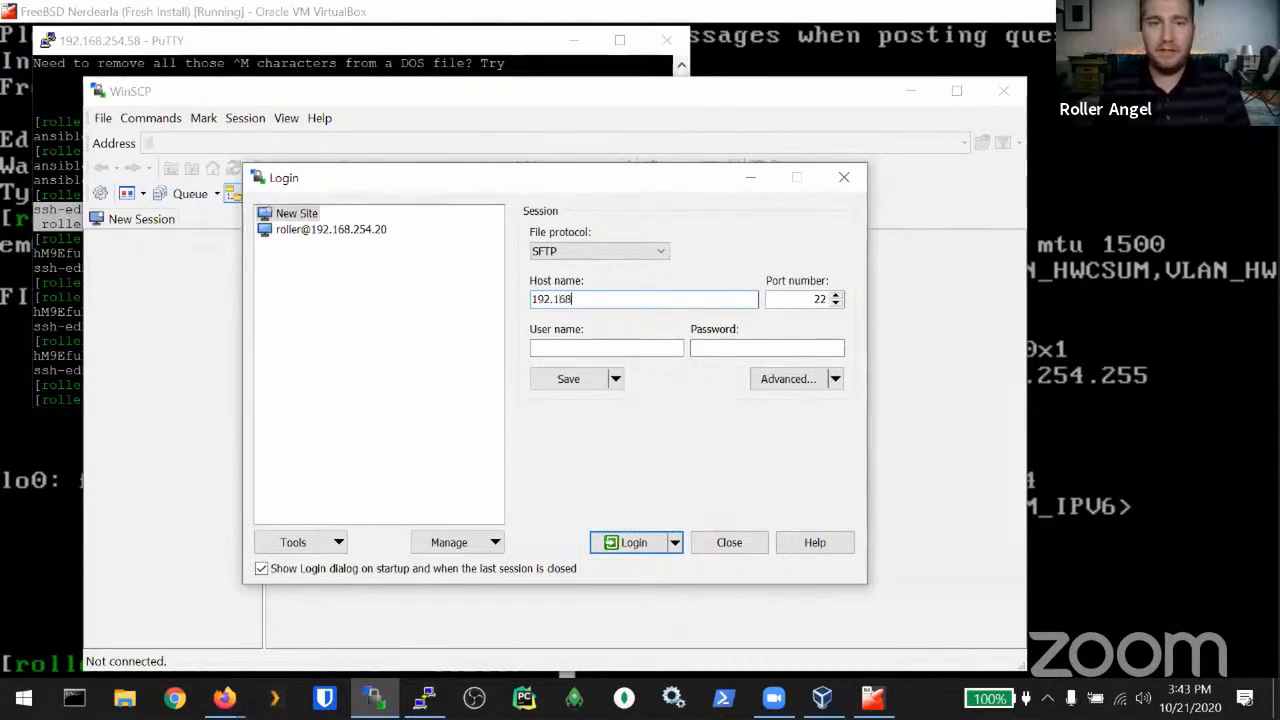
text(.254.)
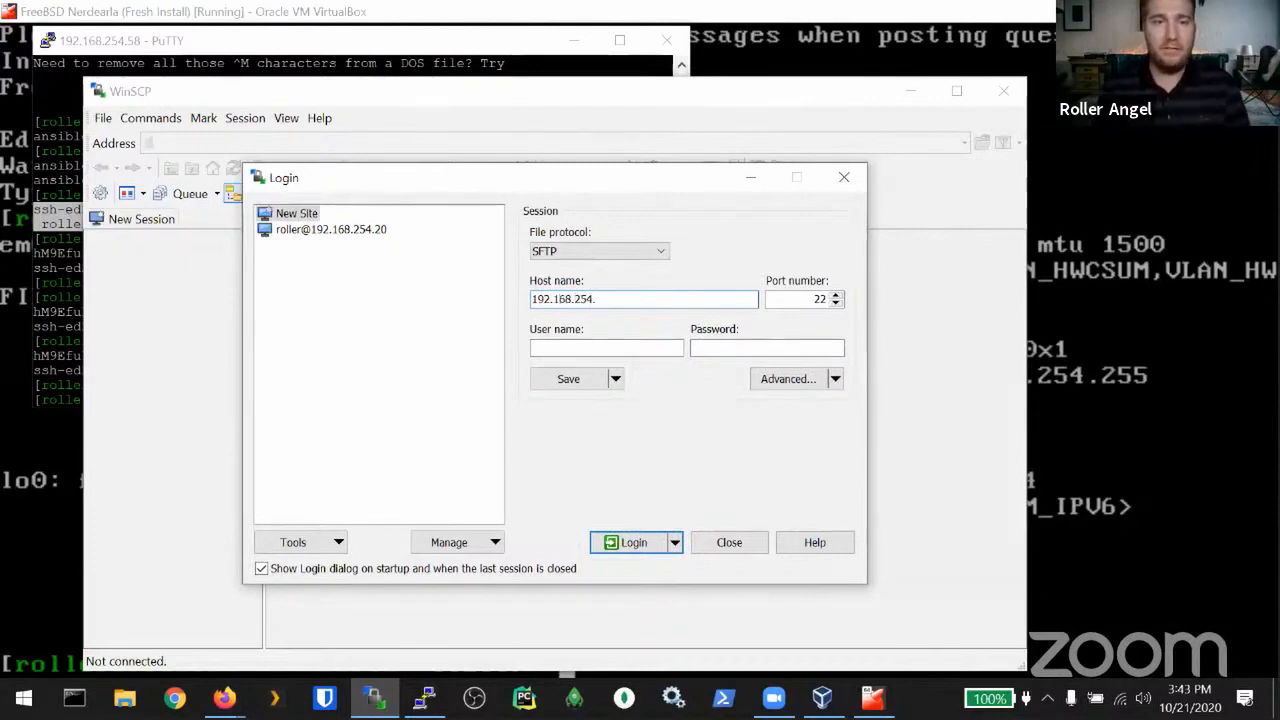
text(5)
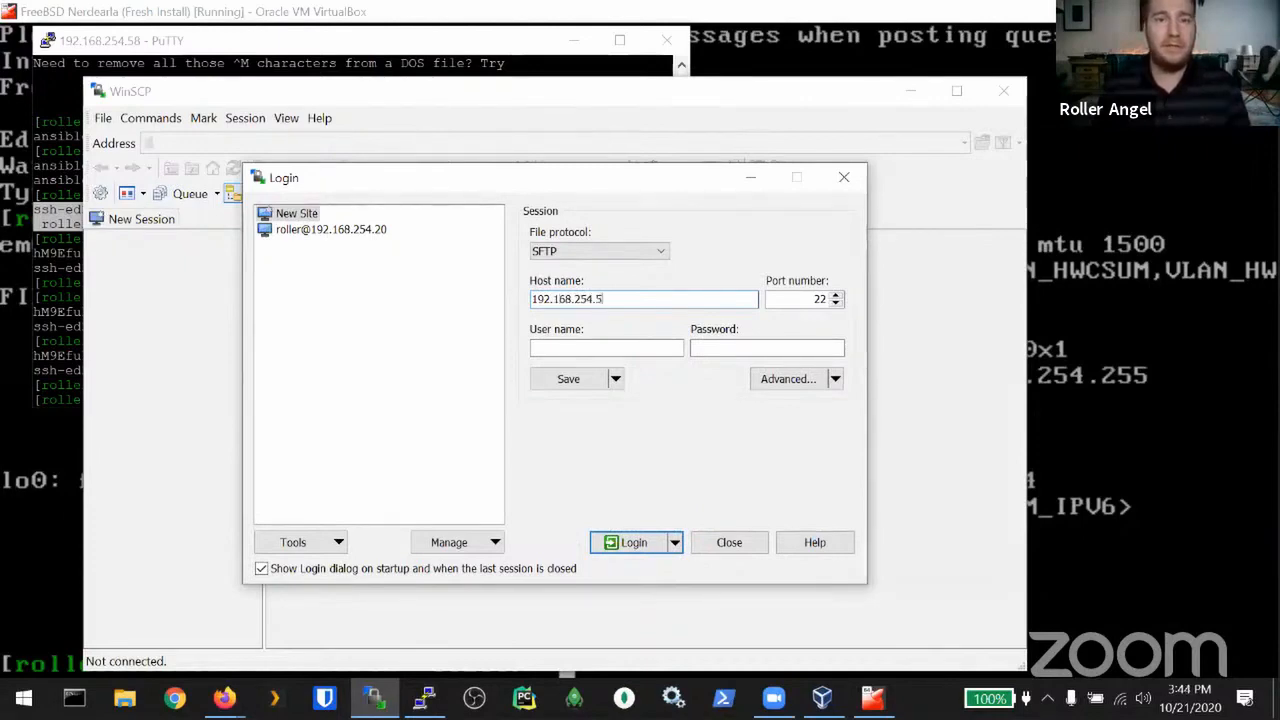
text(8)
key(Return)
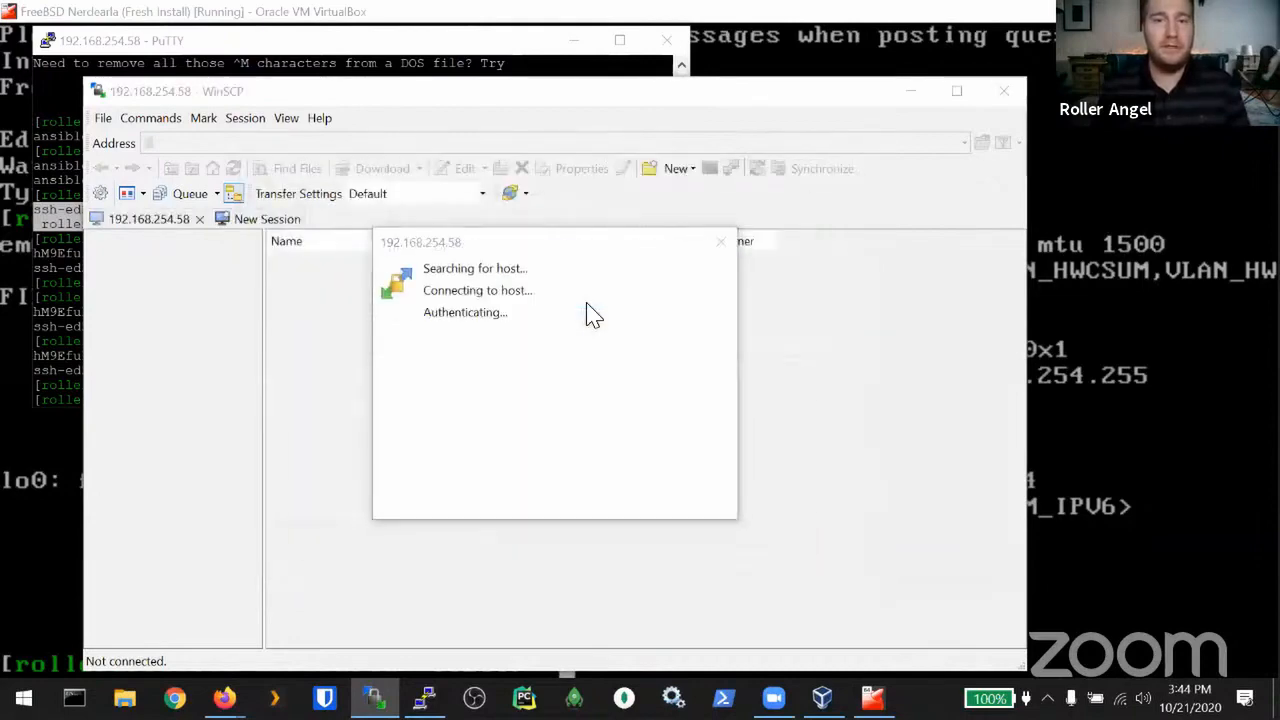
key(Return)
text(roller)
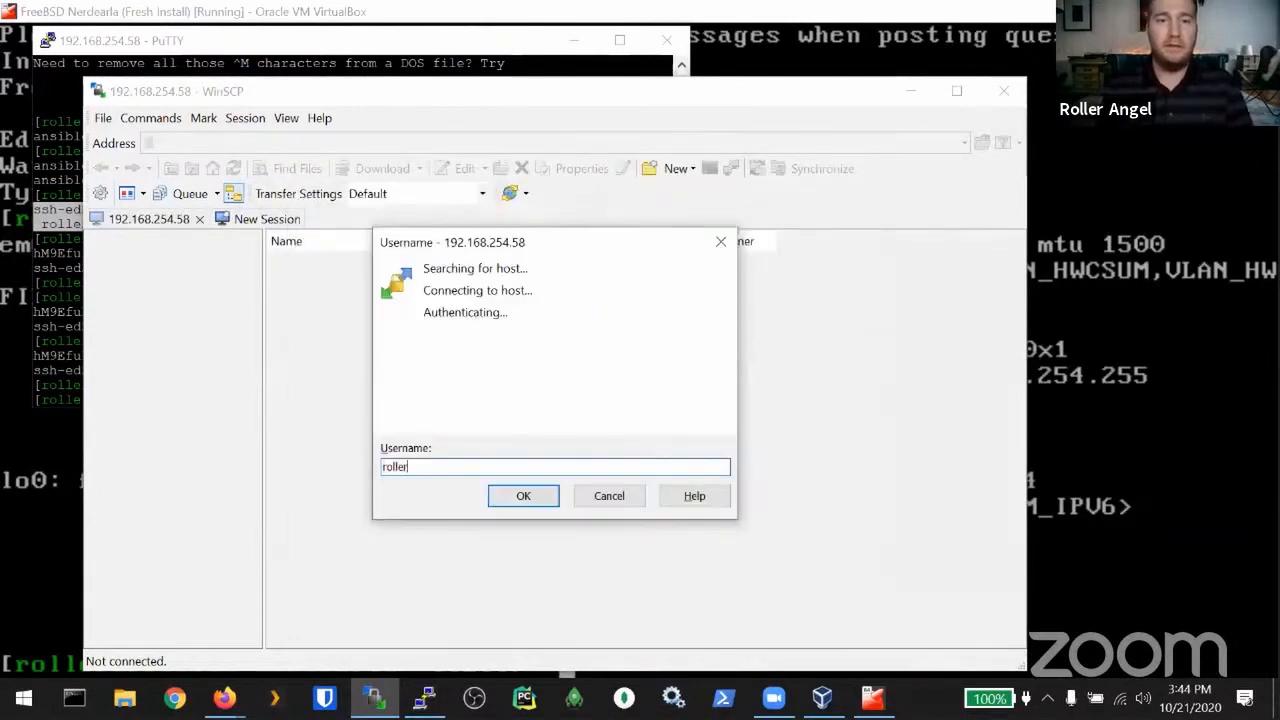
key(Return)
text(********)
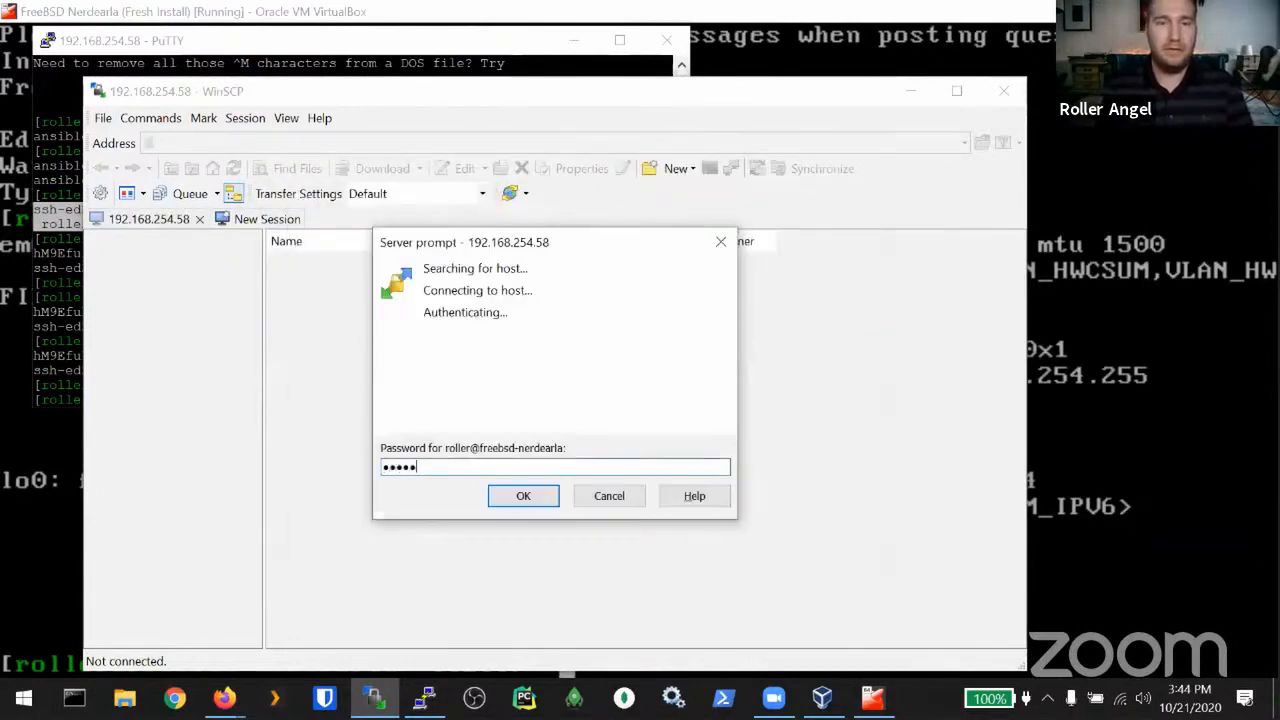
key(Return)
Step: Browse to Projects/Ansible/ansible and download ansible.pub into the local Documents folder
double_click(314, 280)
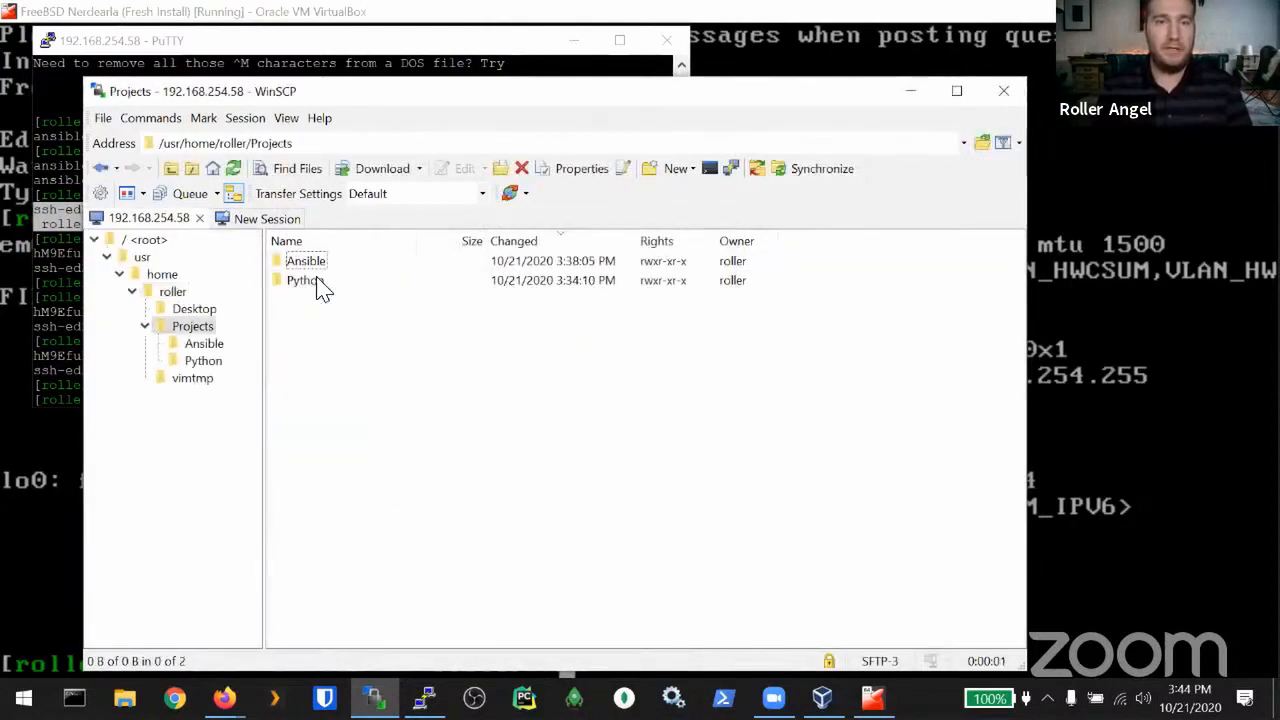
double_click(314, 262)
double_click(306, 262)
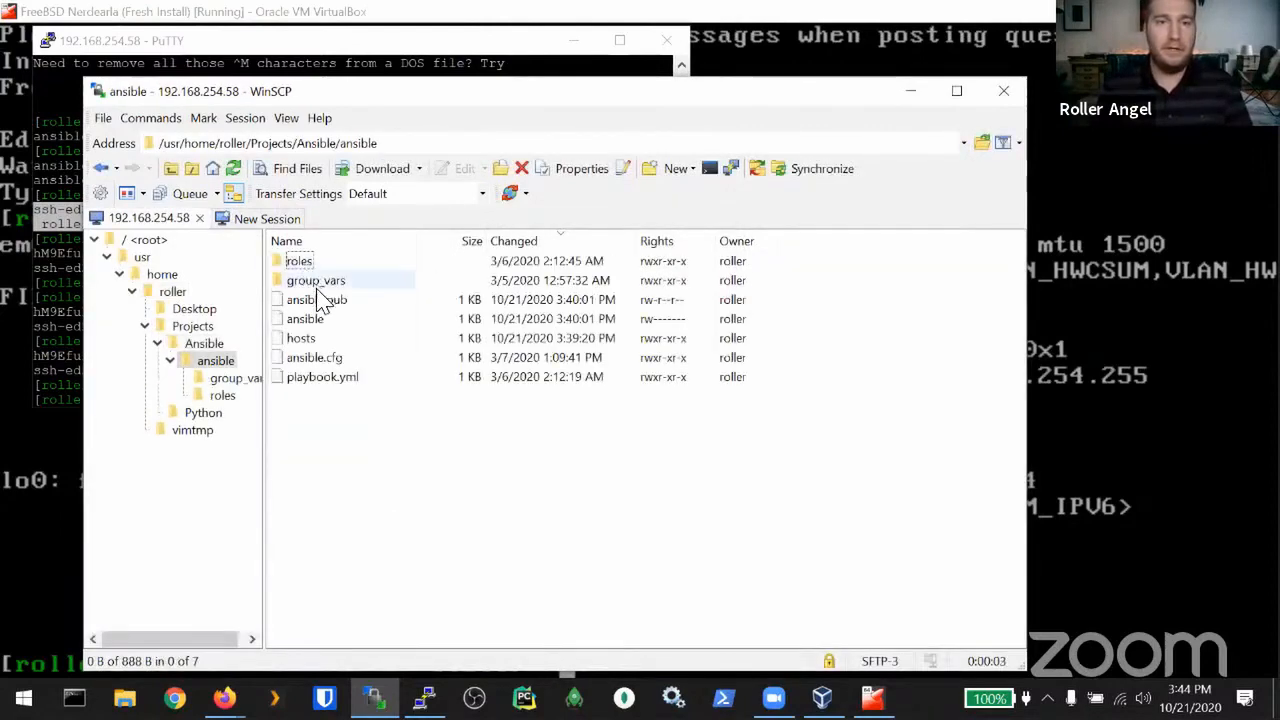
right_click(312, 300)
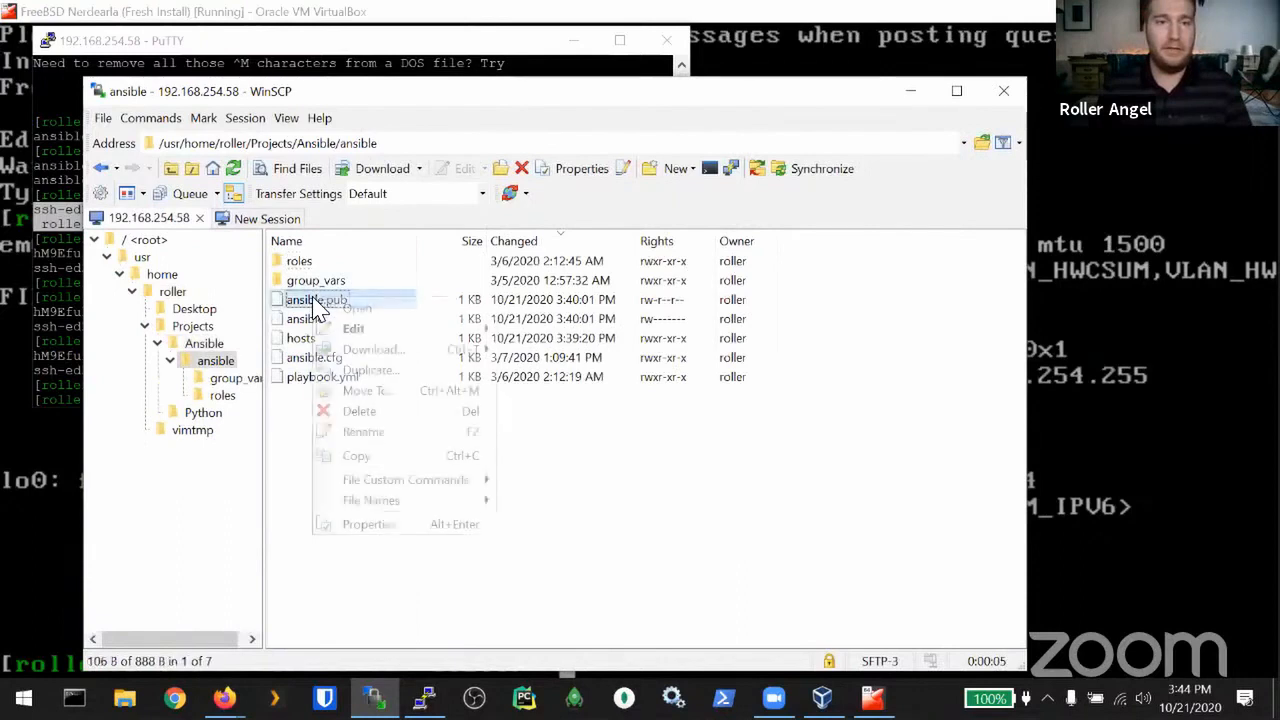
click(369, 352)
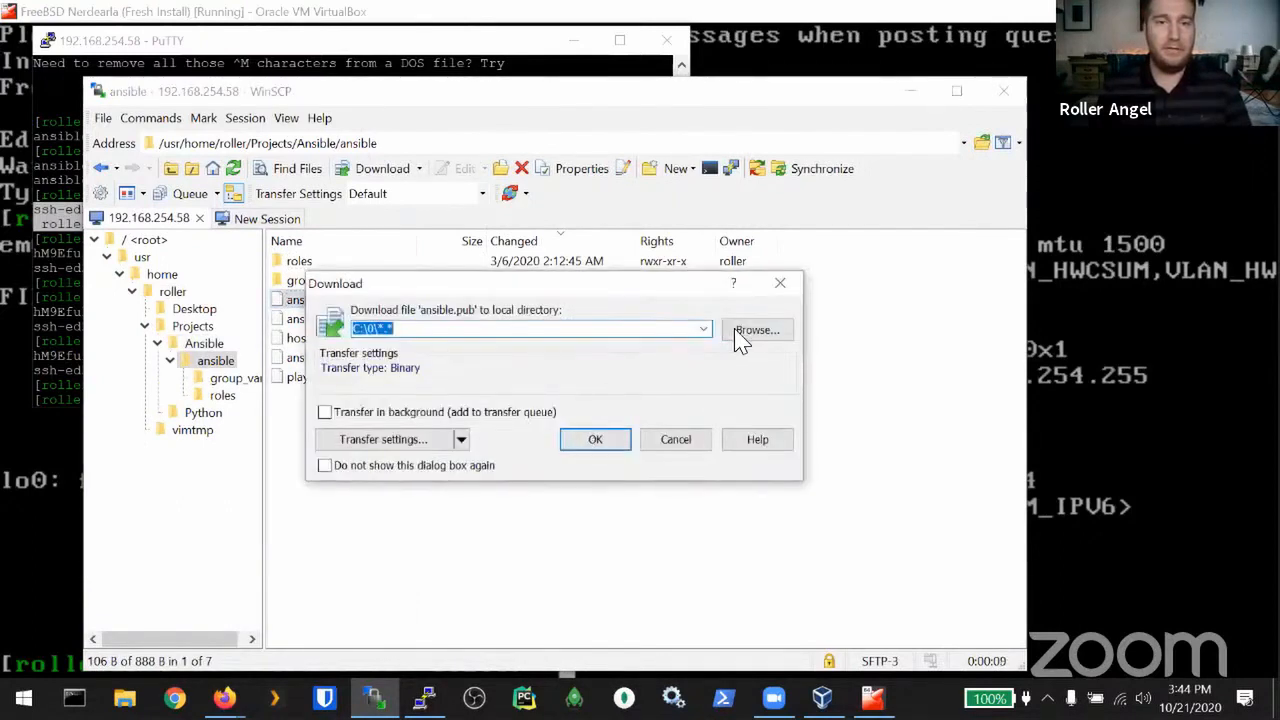
click(742, 334)
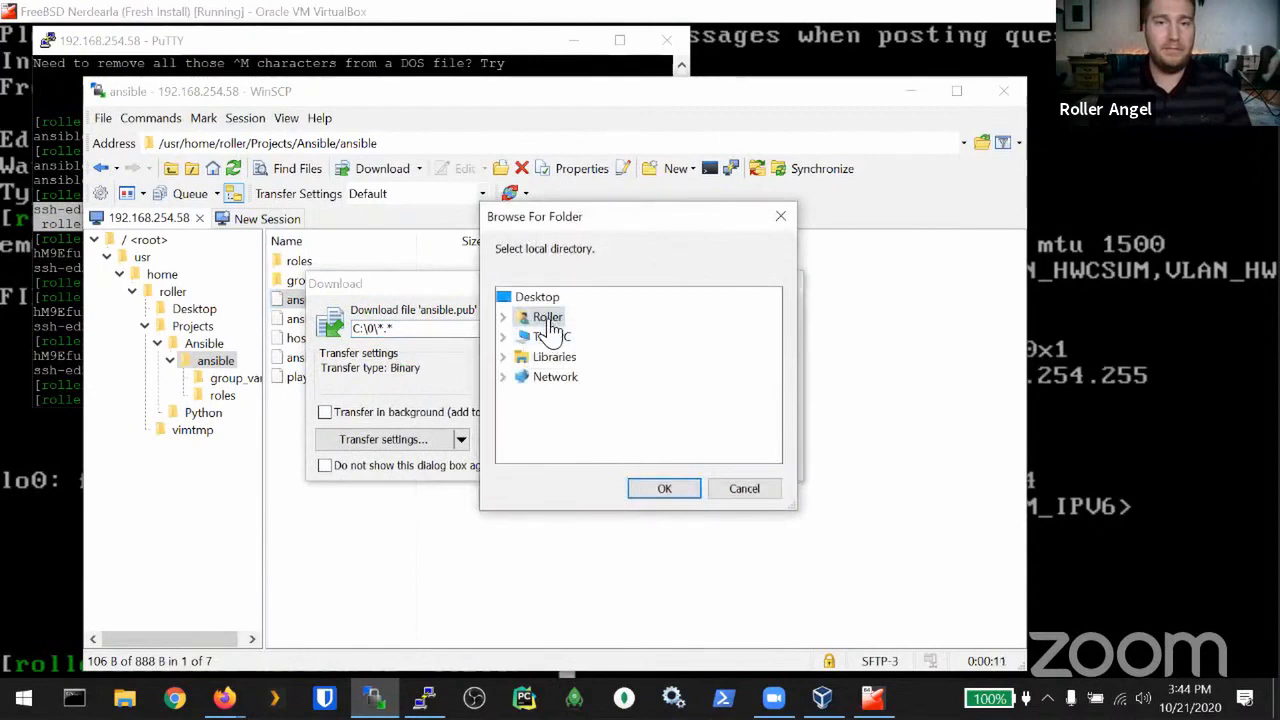
double_click(530, 317)
double_click(580, 460)
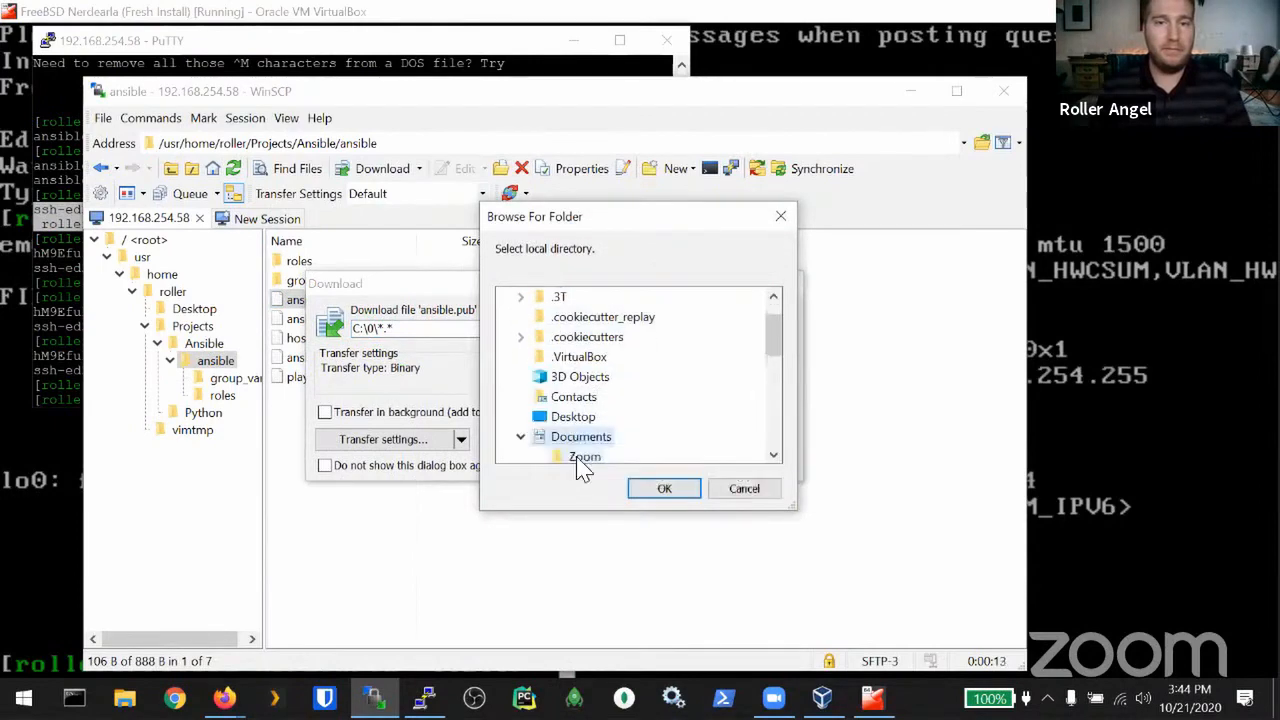
click(665, 488)
click(605, 441)
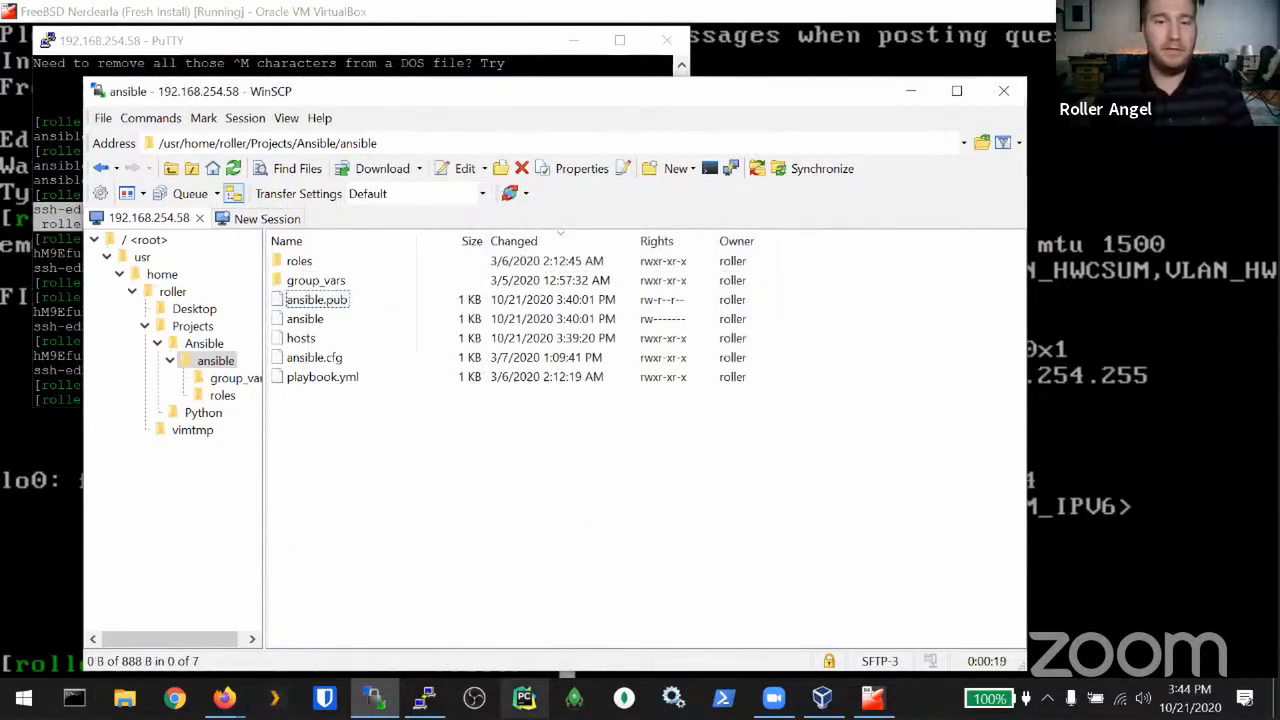
Step: Launch gVim and open ansible.pub from the Documents folder
click(526, 700)
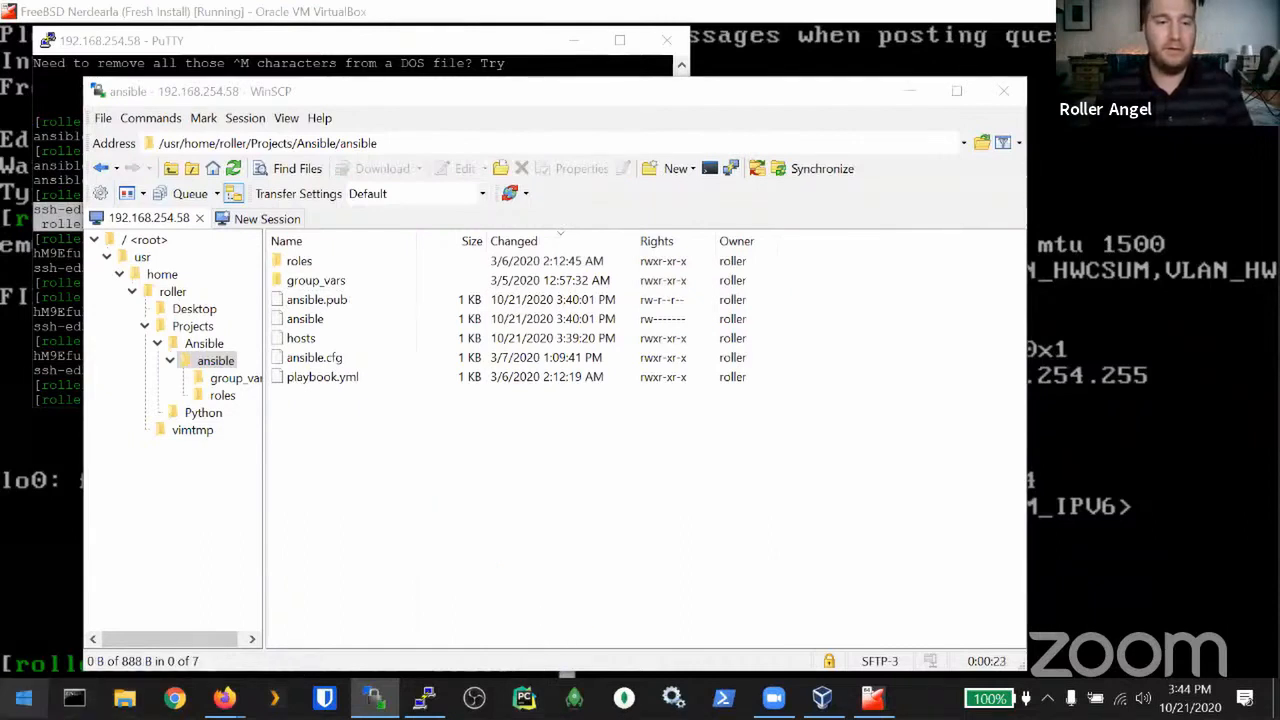
click(24, 698)
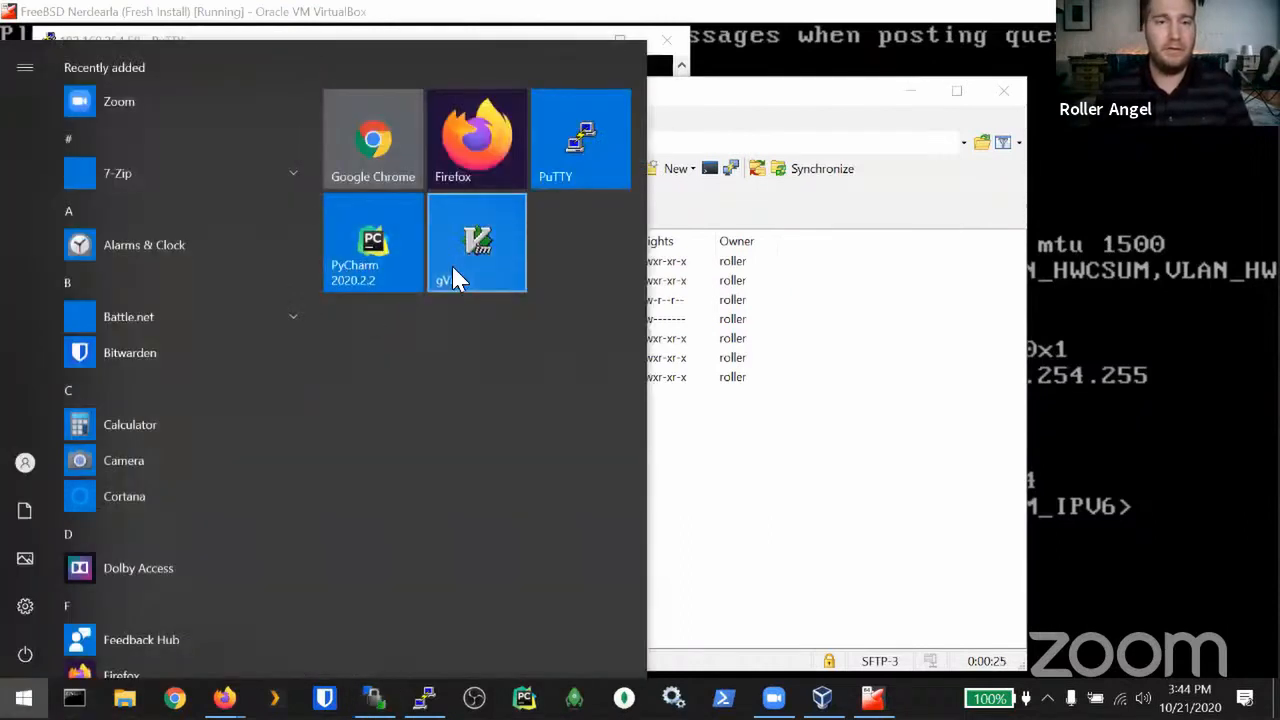
click(474, 262)
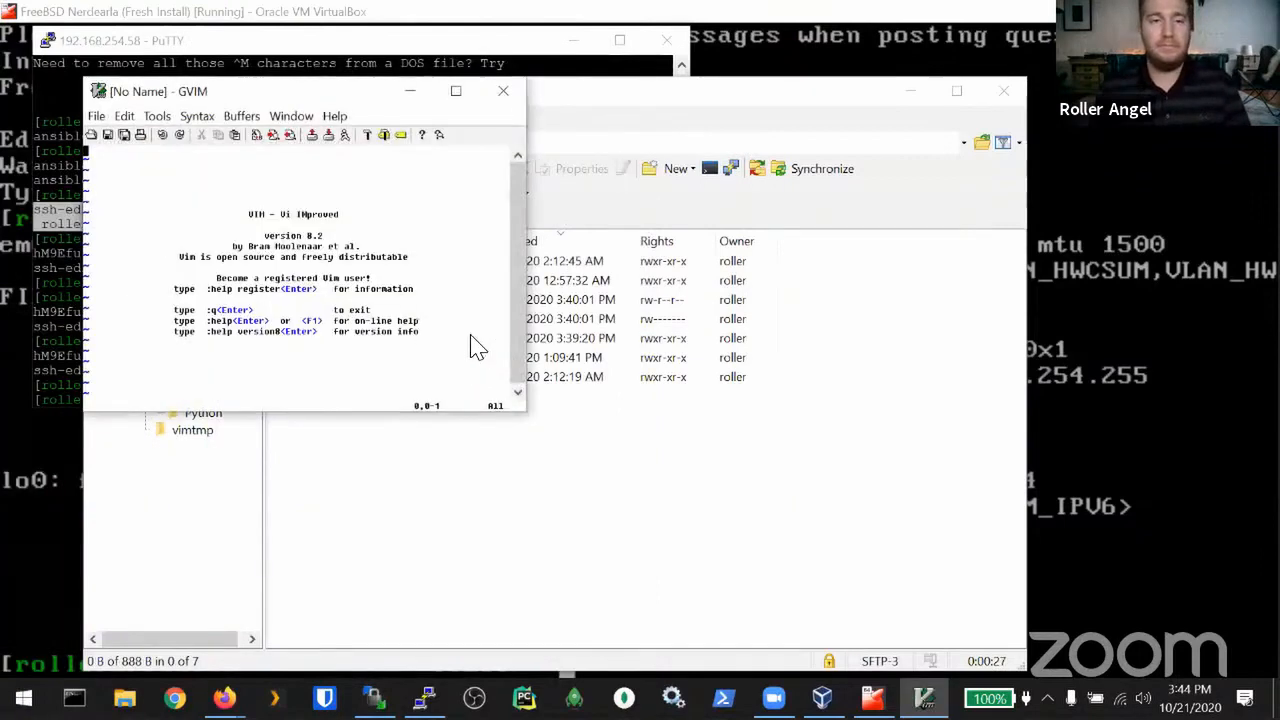
click(91, 136)
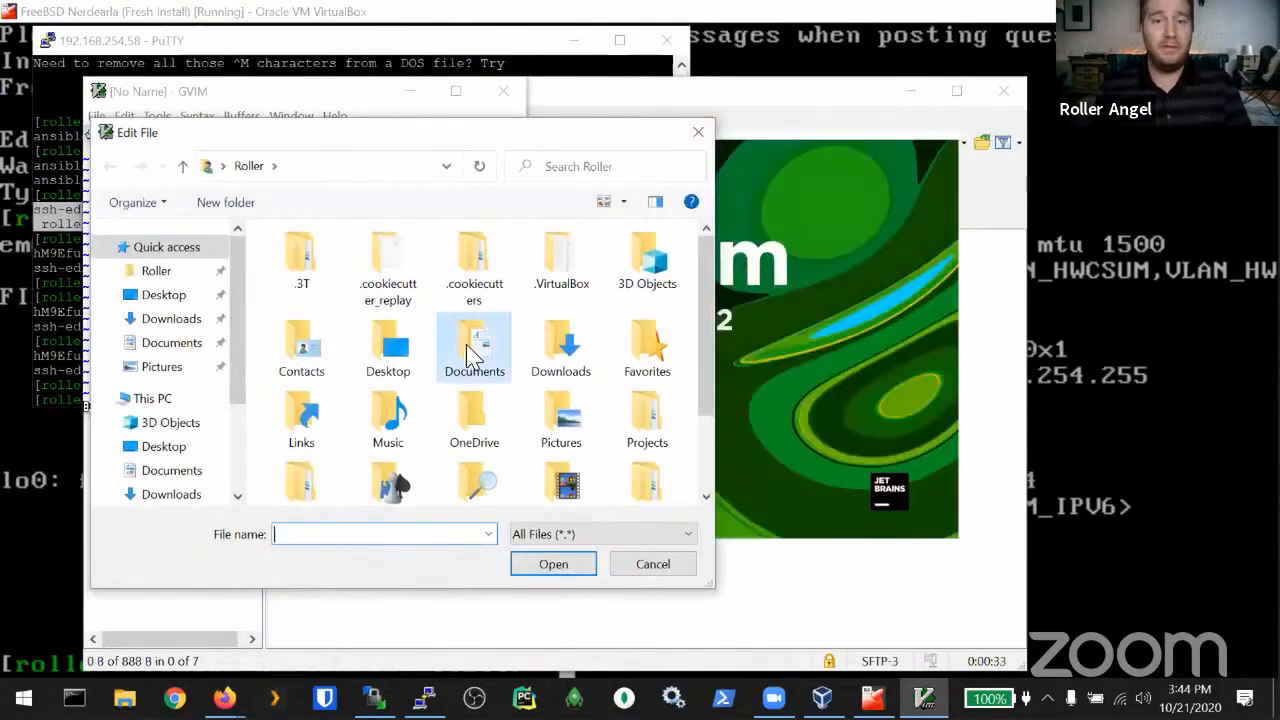
double_click(476, 348)
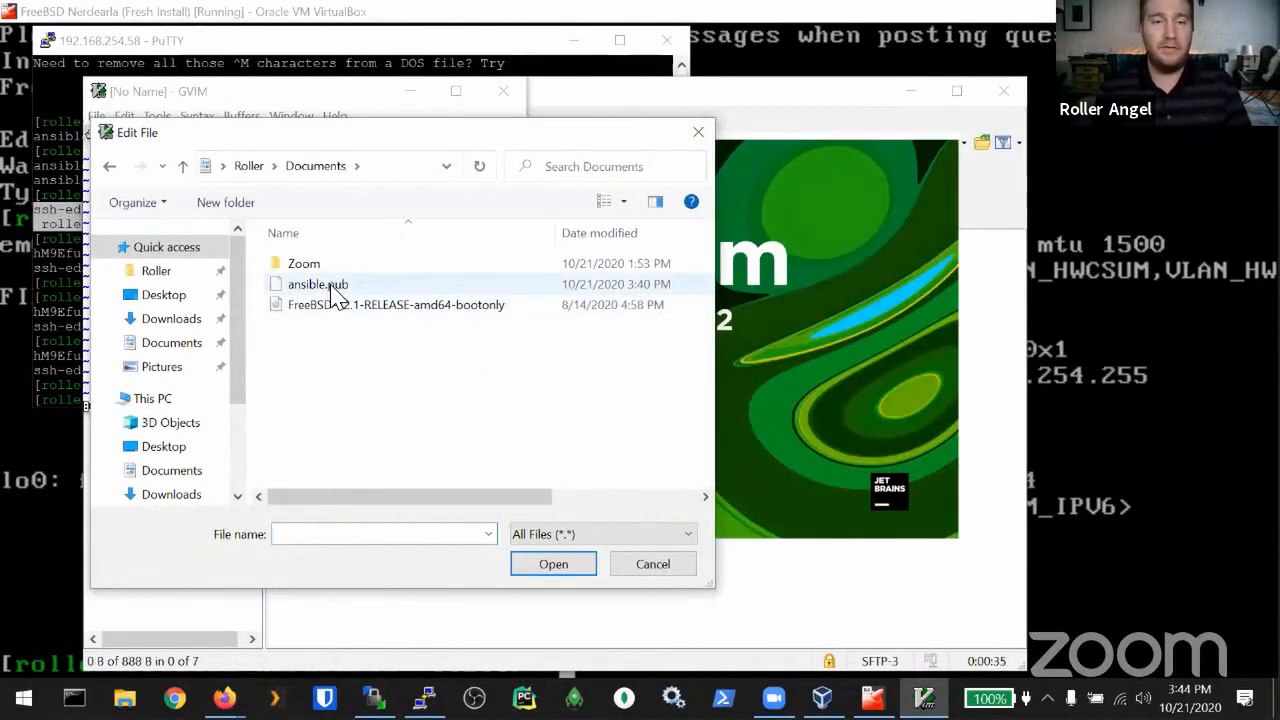
double_click(330, 286)
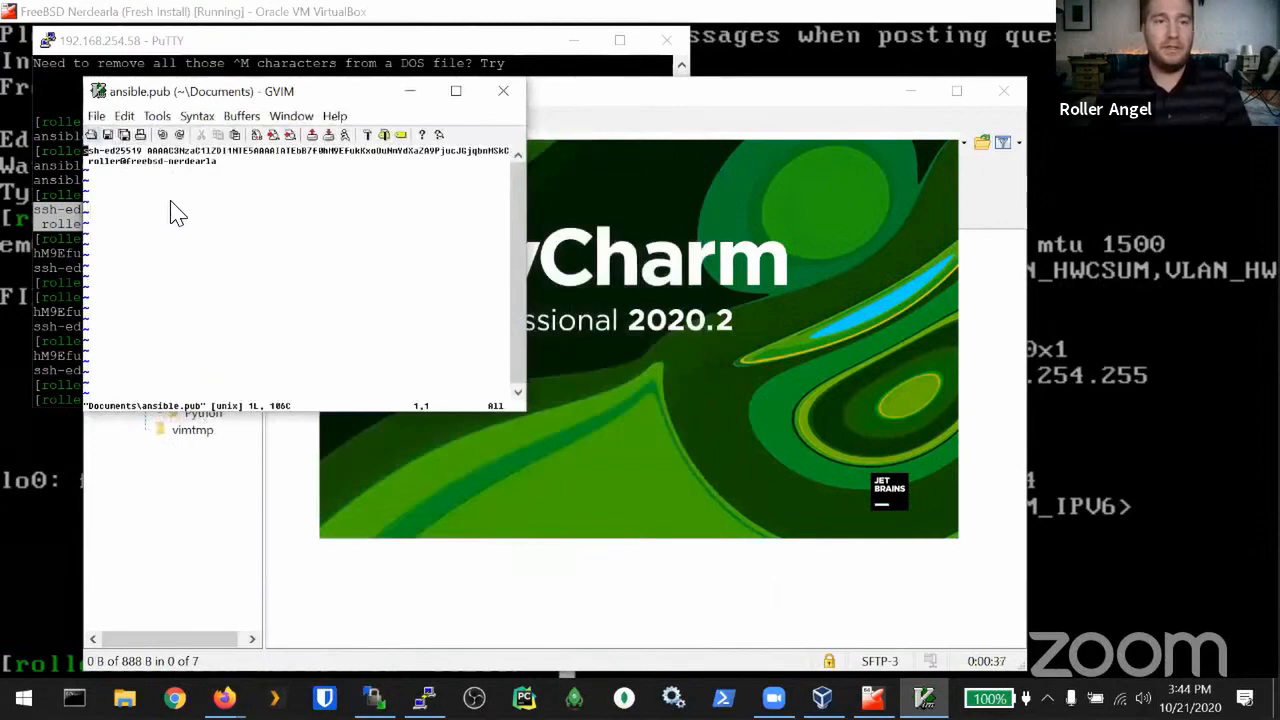
Step: Copy the full public key line to the system clipboard, then return to the Create Droplets page
text(:)
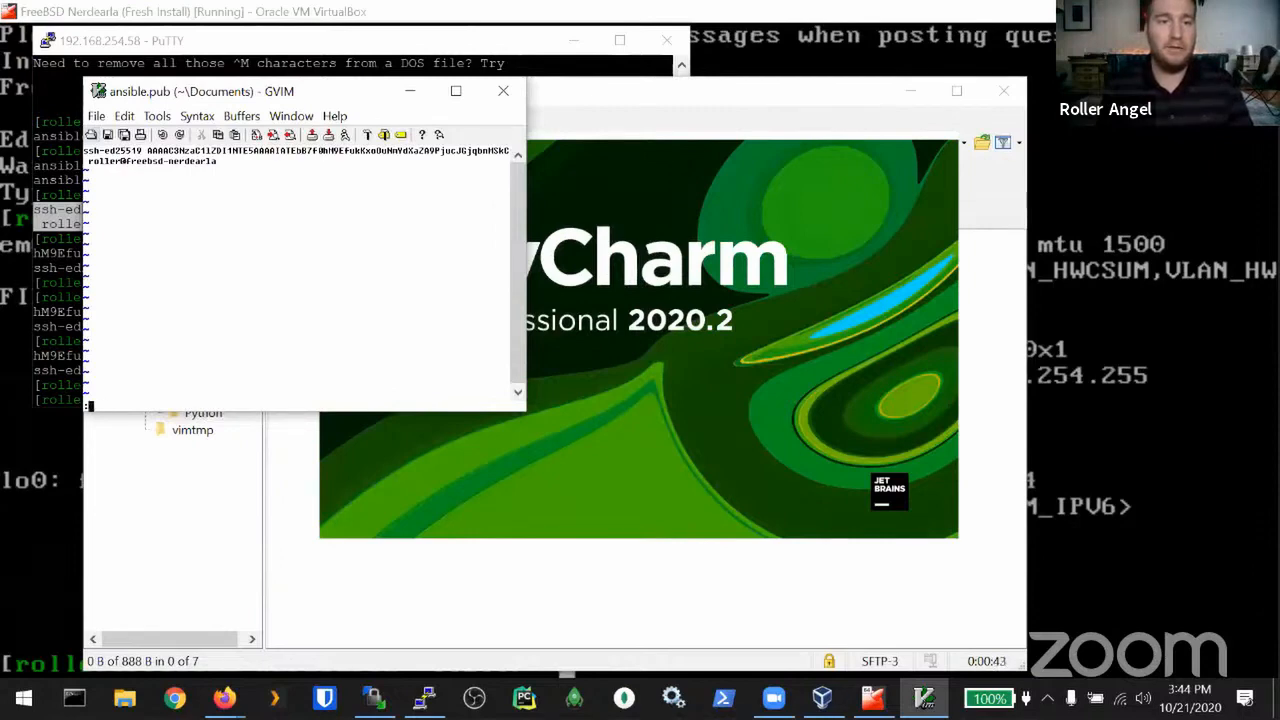
key(Escape)
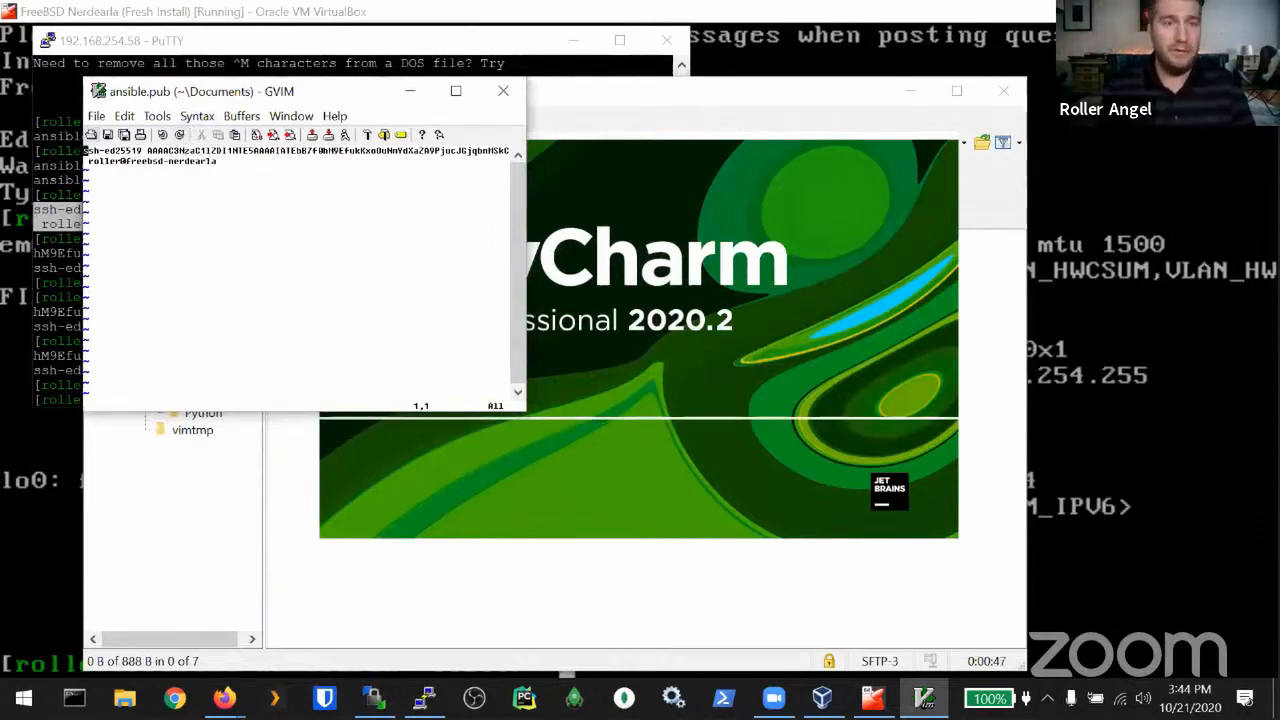
key(v)
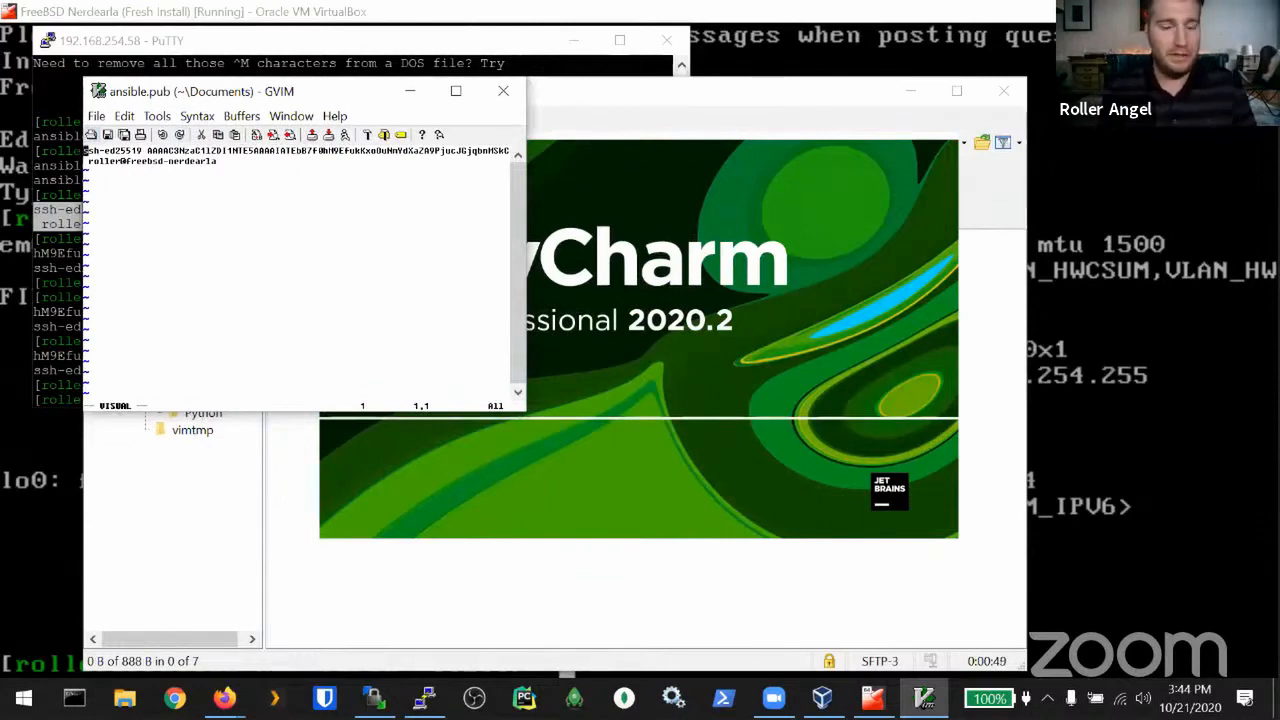
key(dollar)
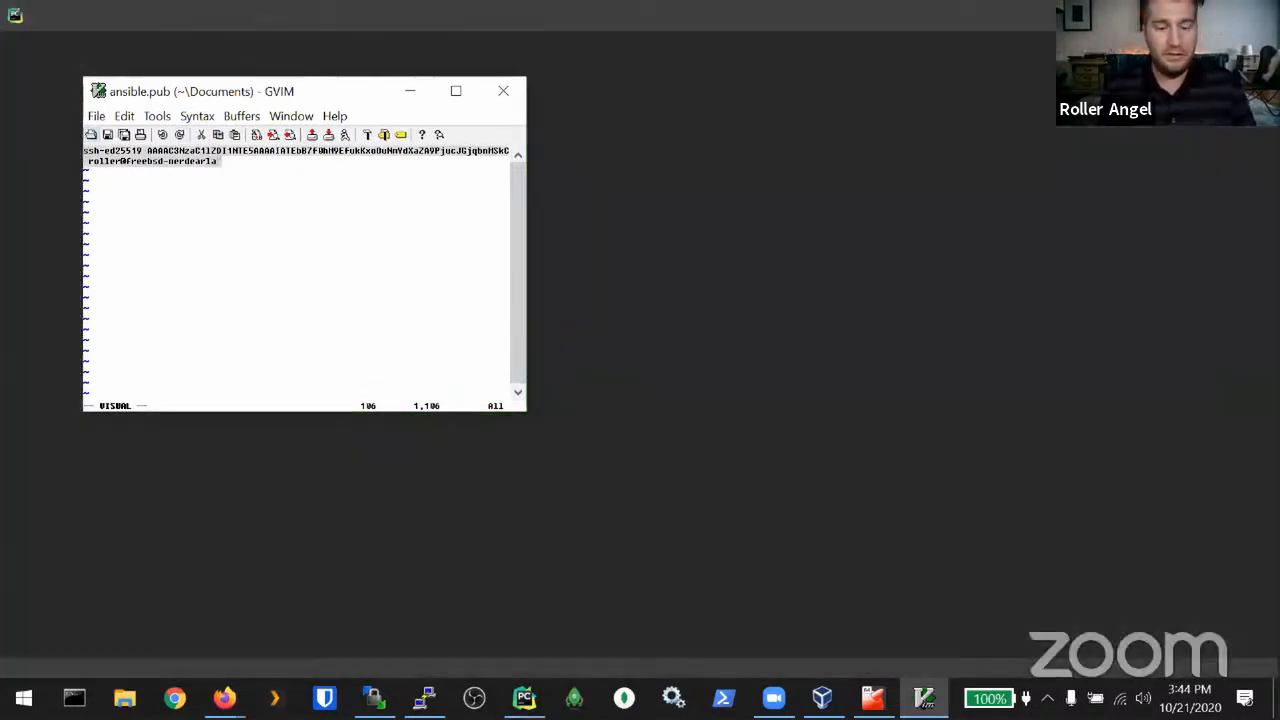
key(quotedbl)
key(plus)
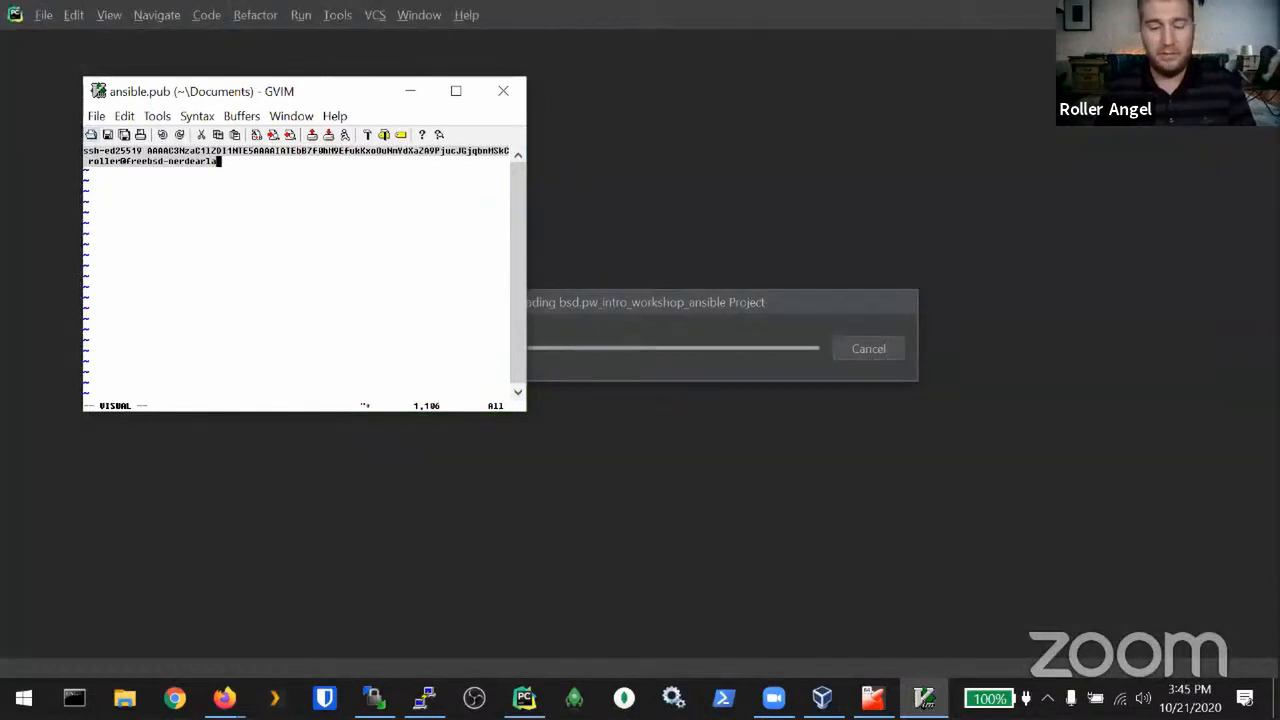
key(y)
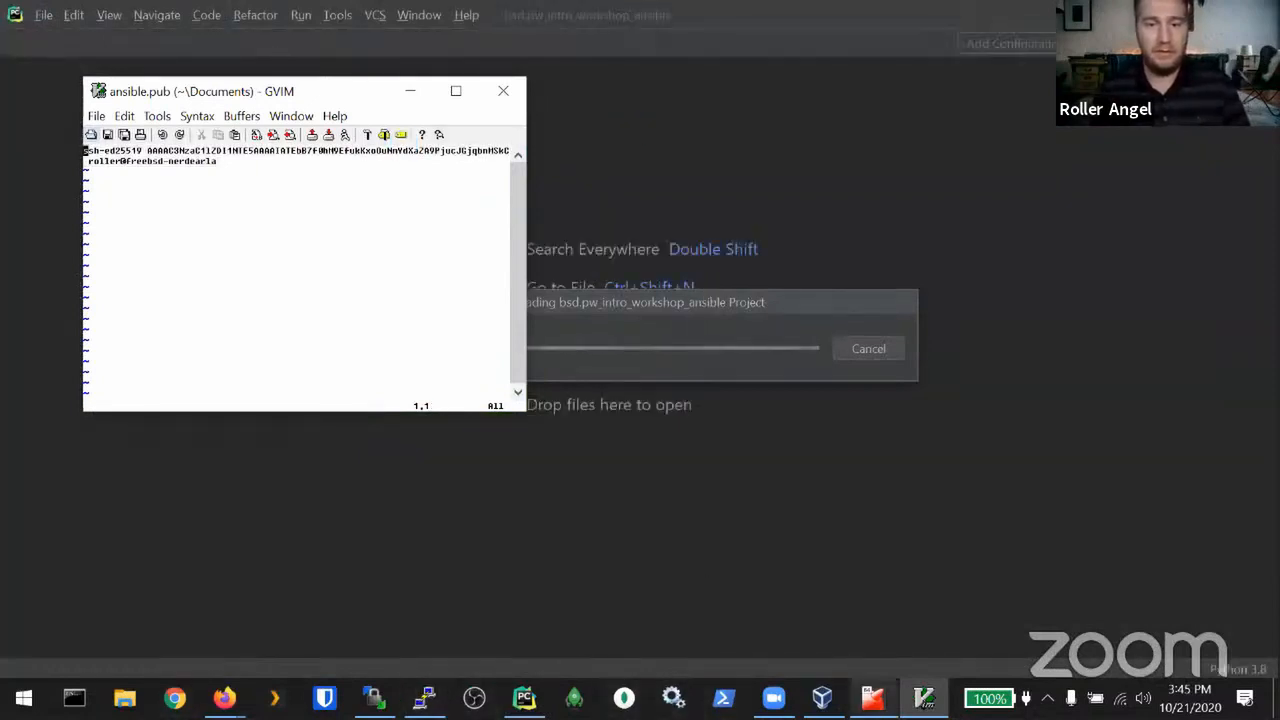
mouse_move(226, 695)
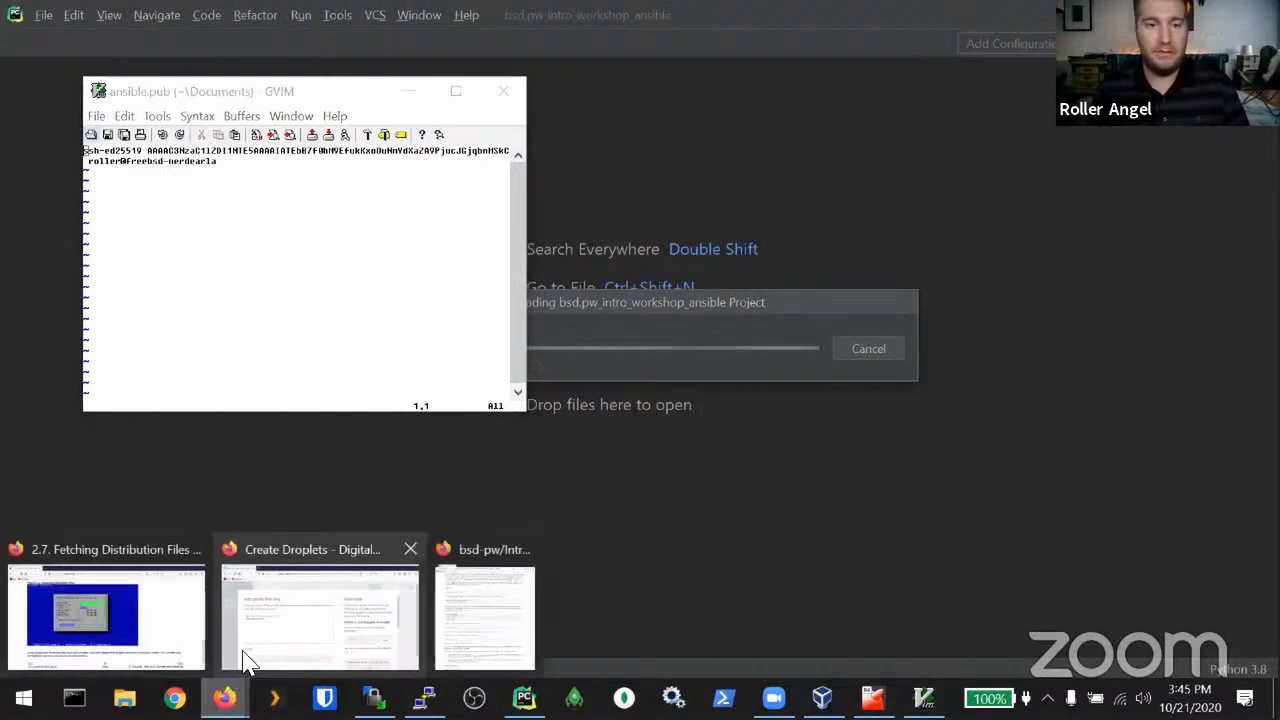
click(337, 614)
Step: Paste the ansible public key into the SSH key content box
click(318, 372)
key(ctrl+v)
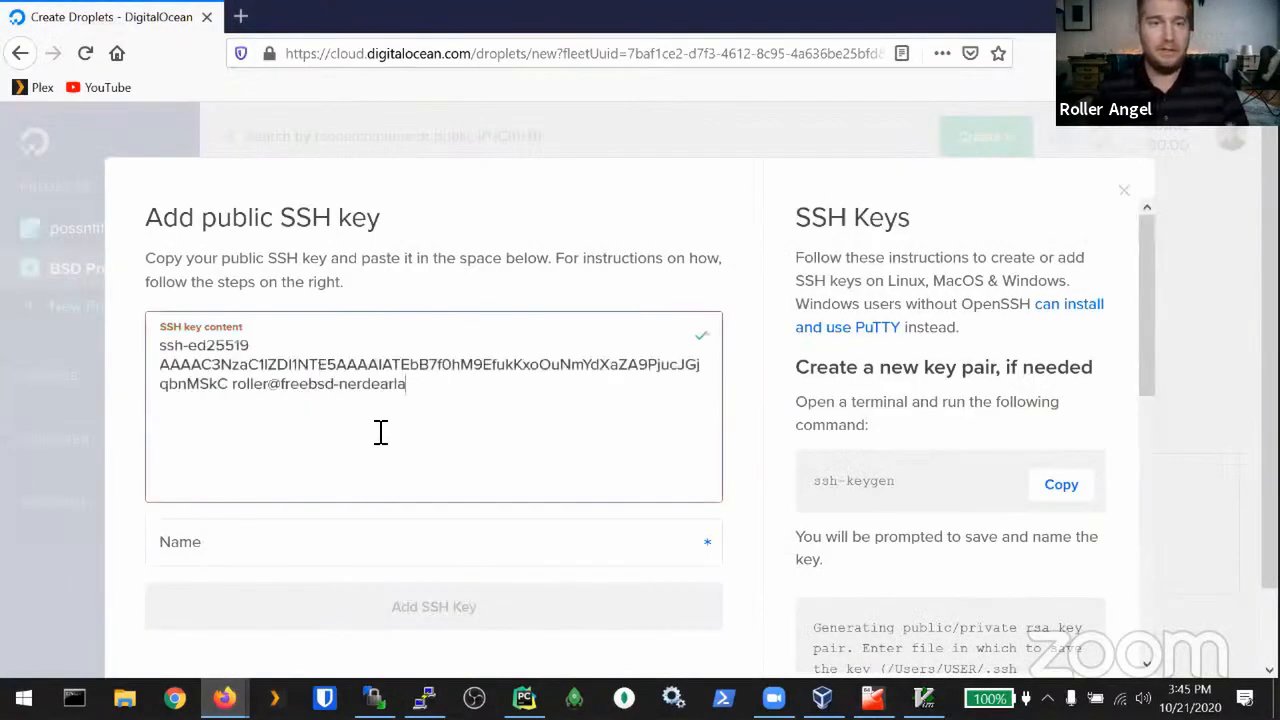
click(340, 540)
click(443, 398)
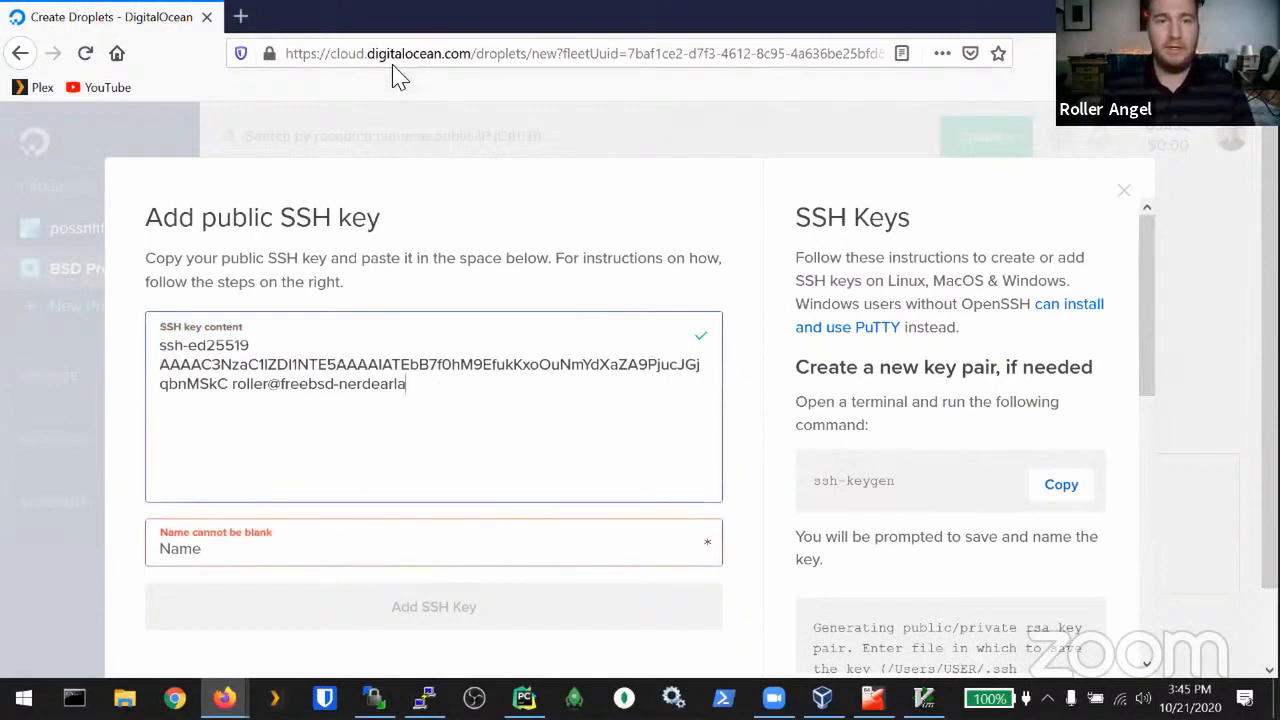
Step: Jot the vim yank command 'ESC v $ "+Y' in the address bar, then clear it
click(367, 55)
text(")
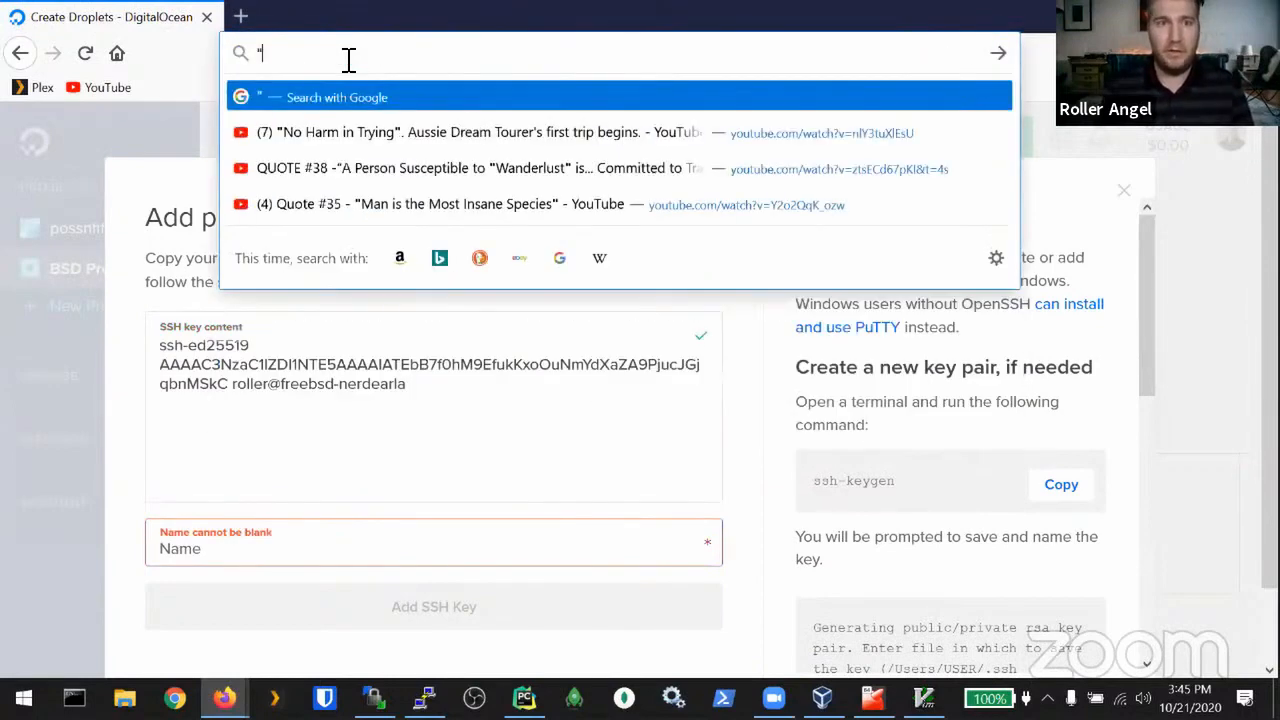
text(+y)
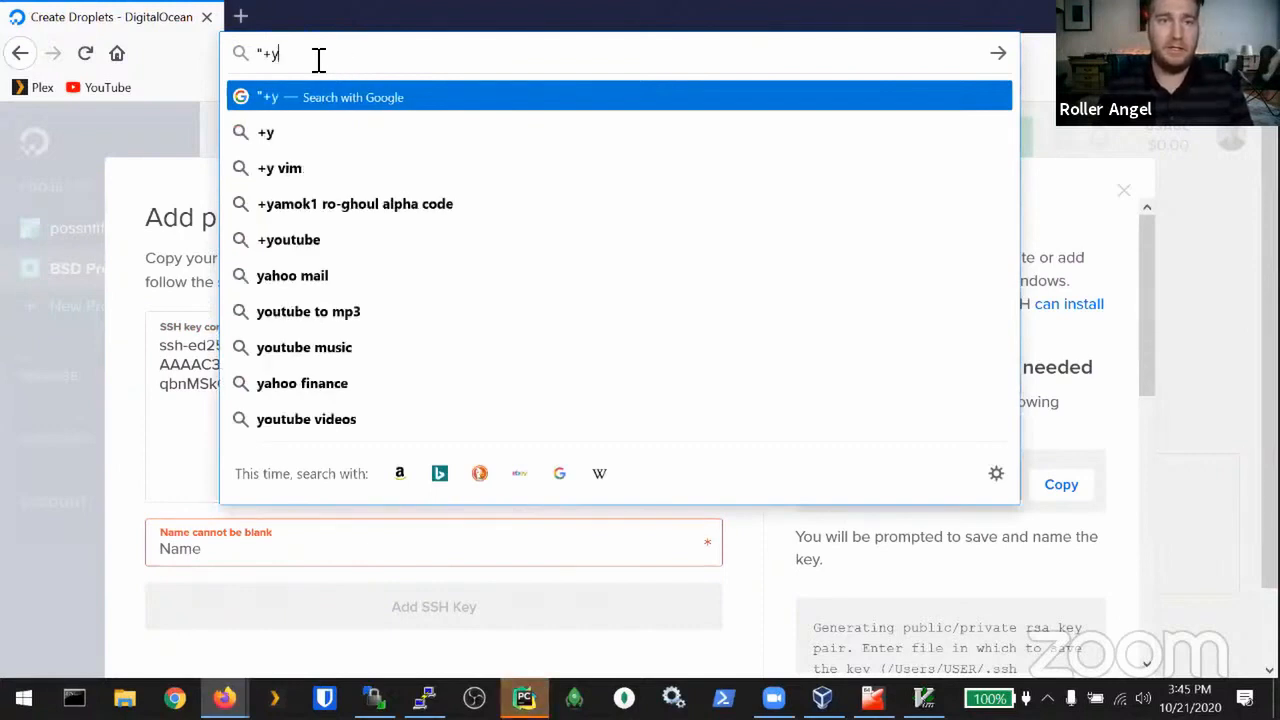
key(Escape)
click(325, 58)
key(ctrl+a)
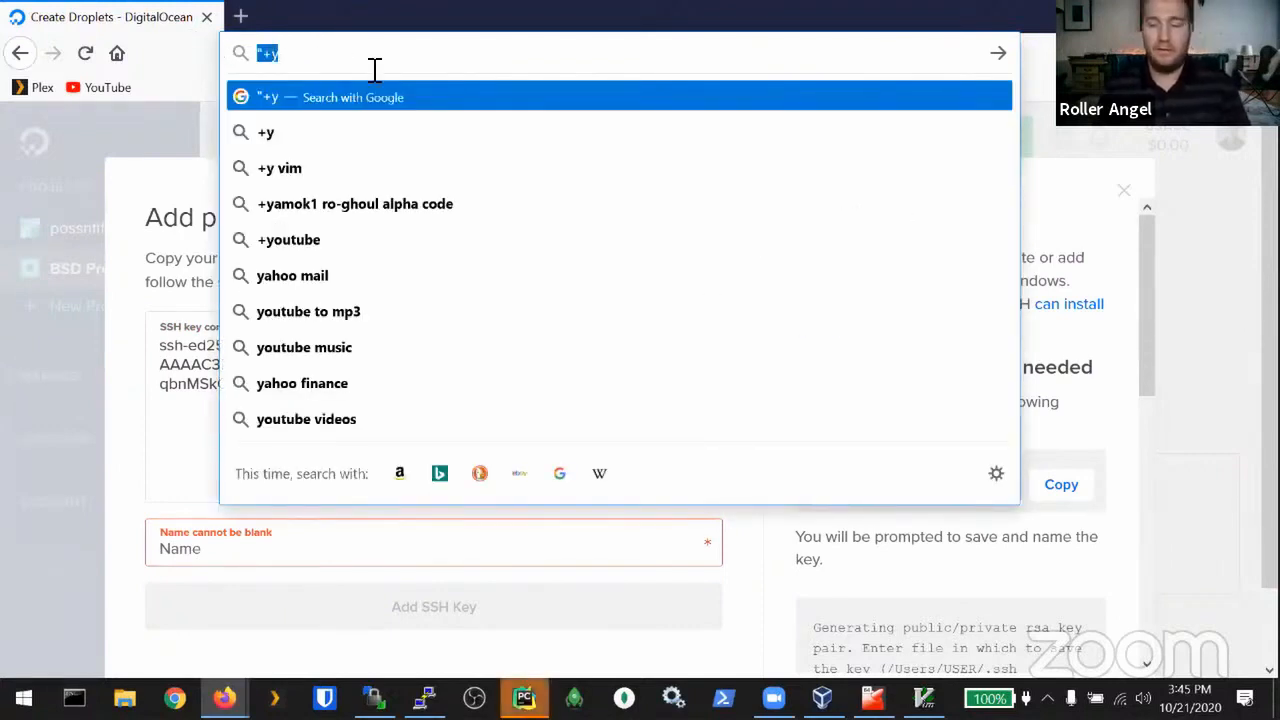
key(BackSpace)
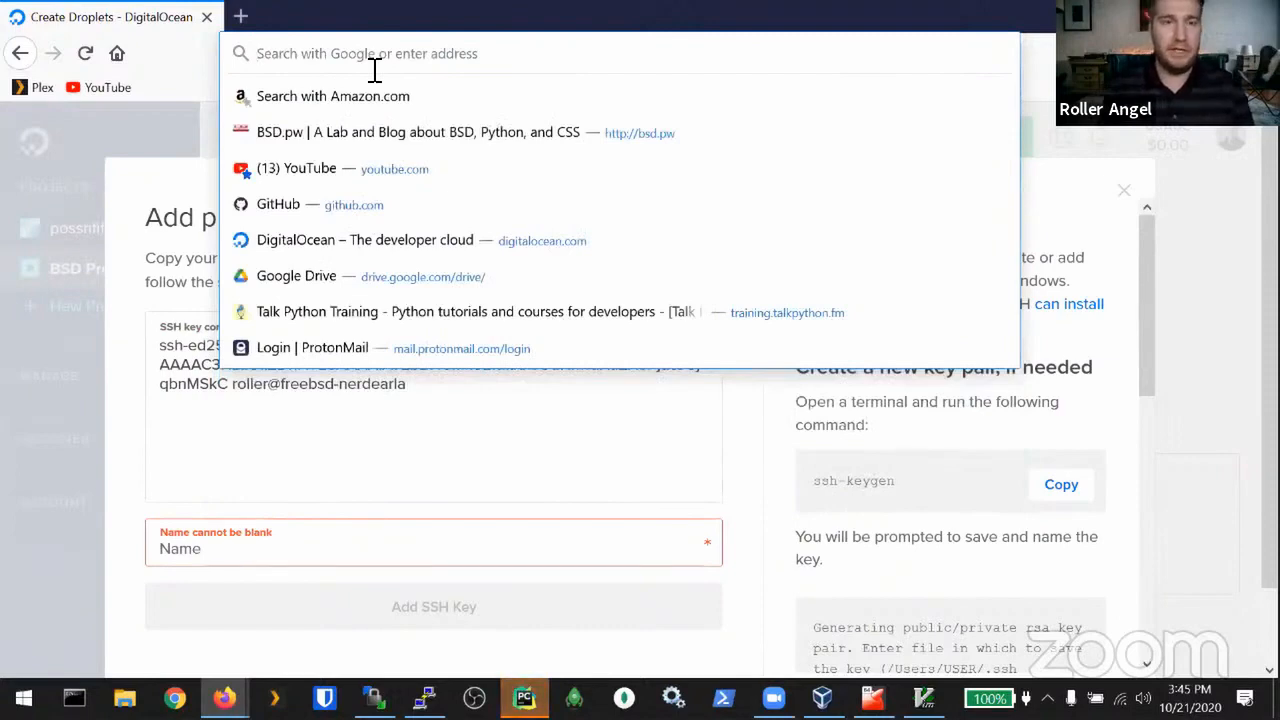
text(ESC)
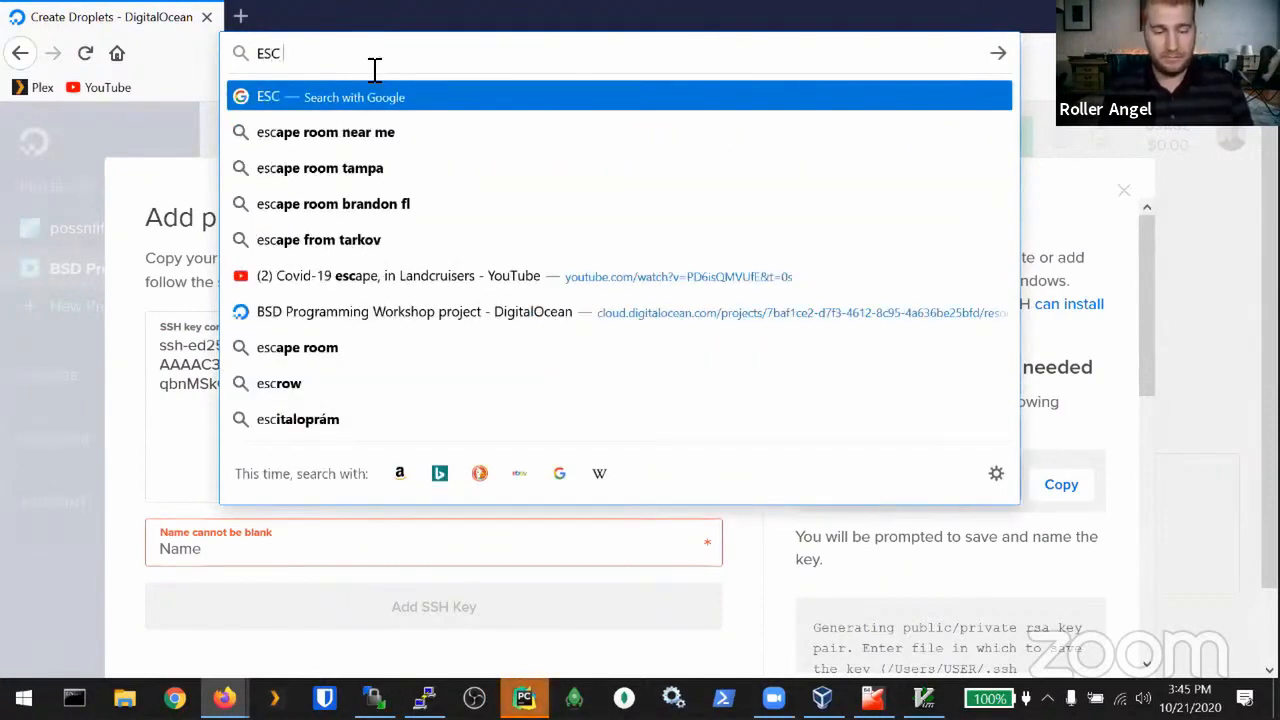
text( v)
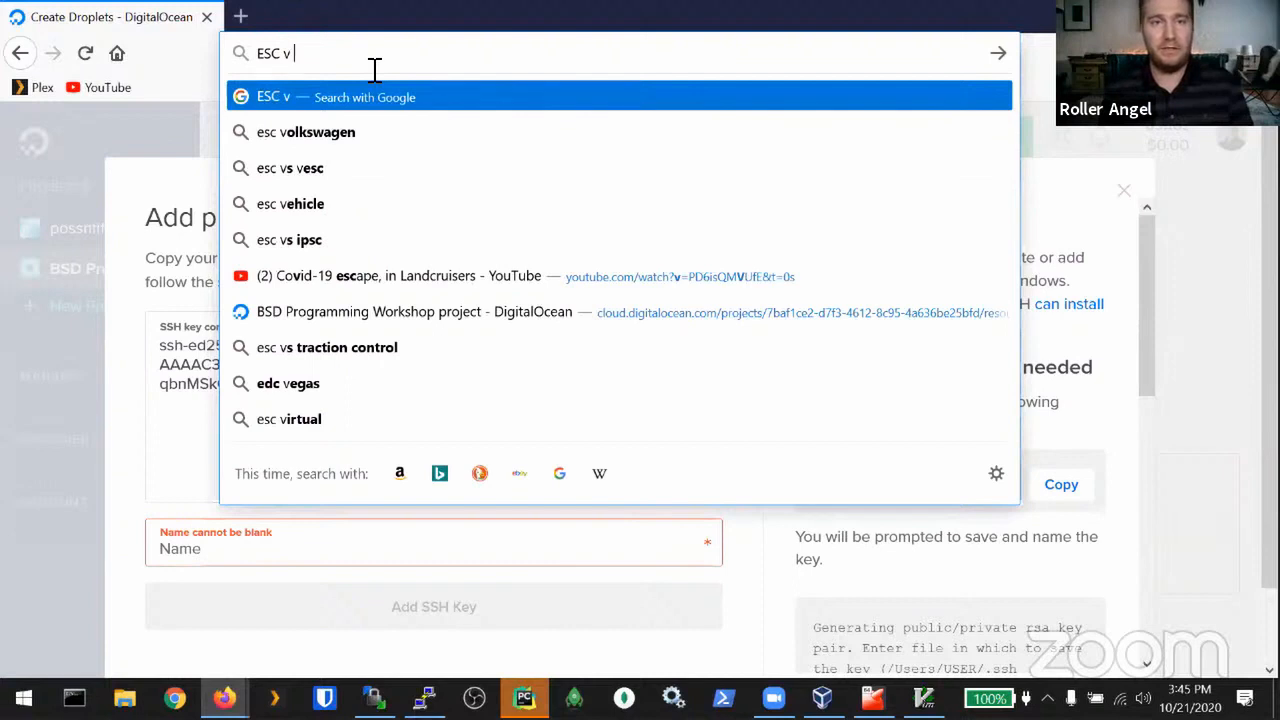
text($)
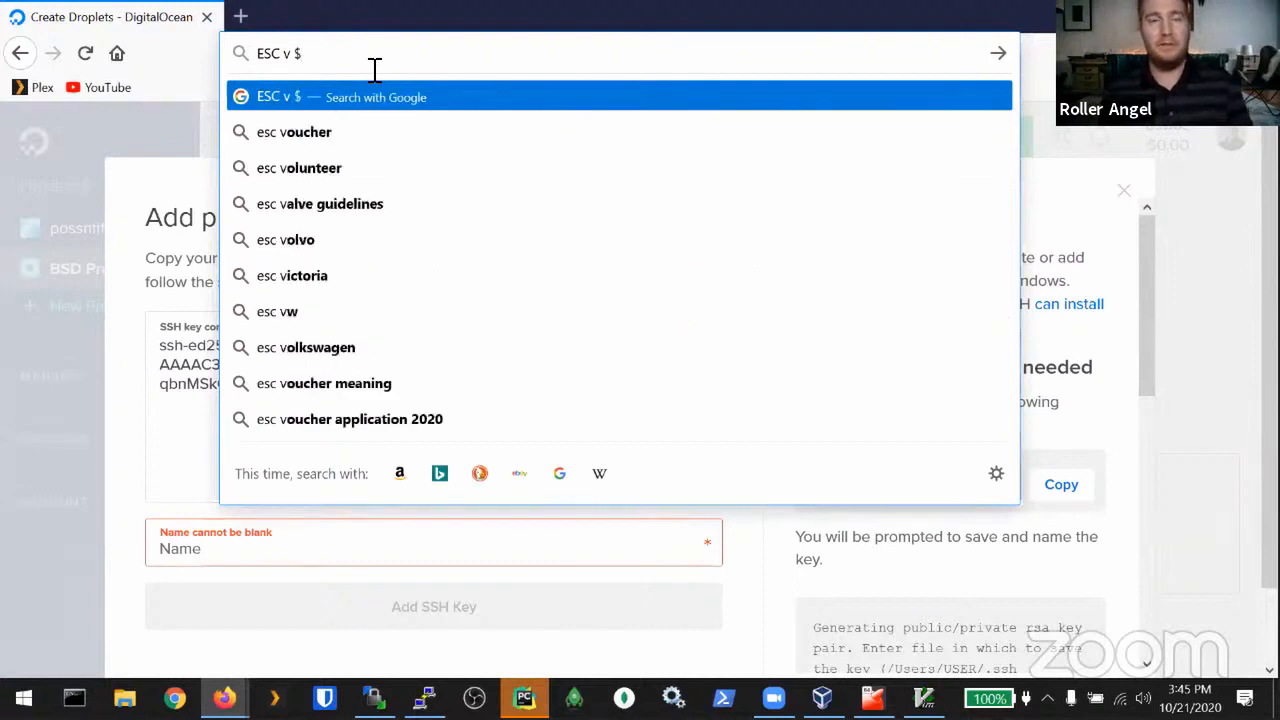
text( "+)
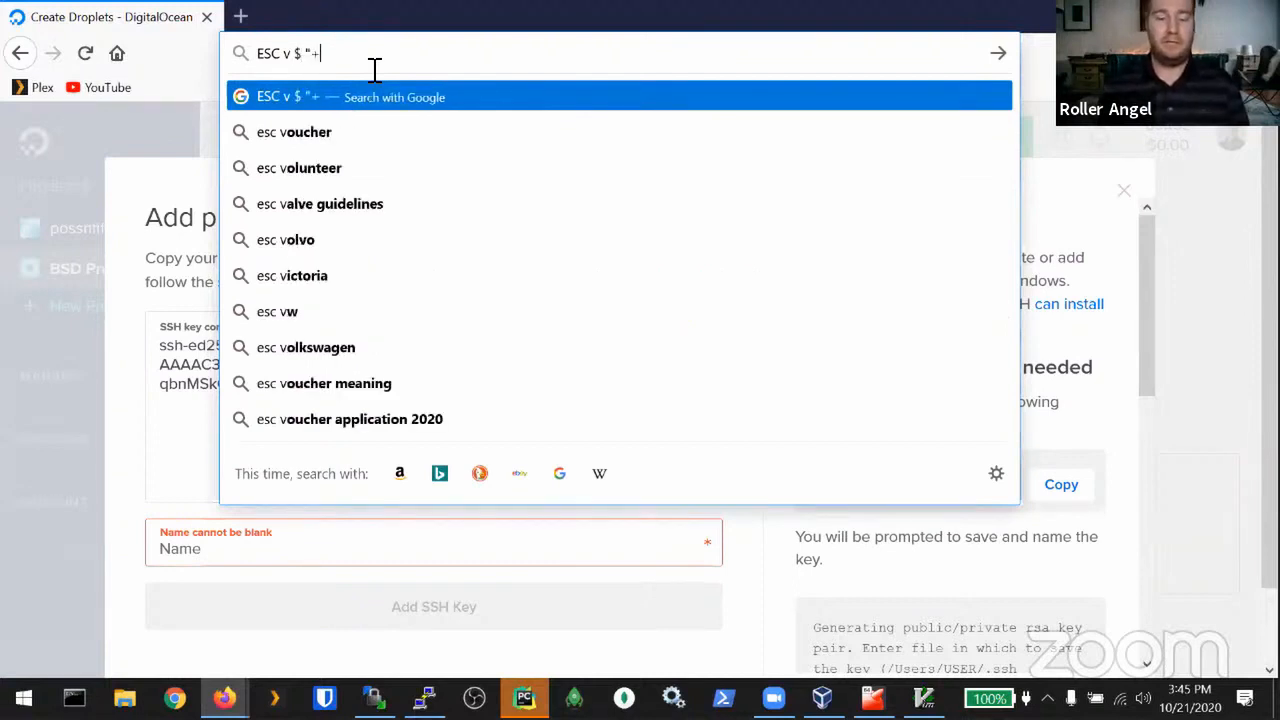
text(Y)
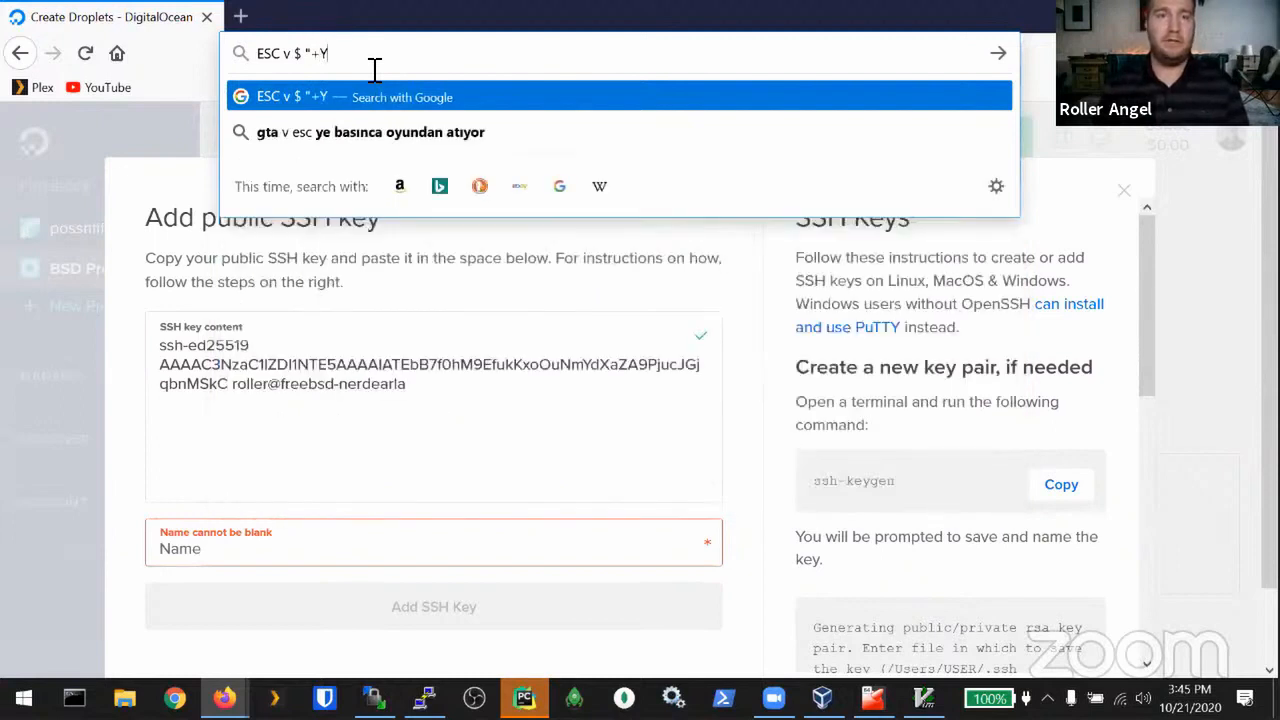
key(ctrl+a)
key(BackSpace)
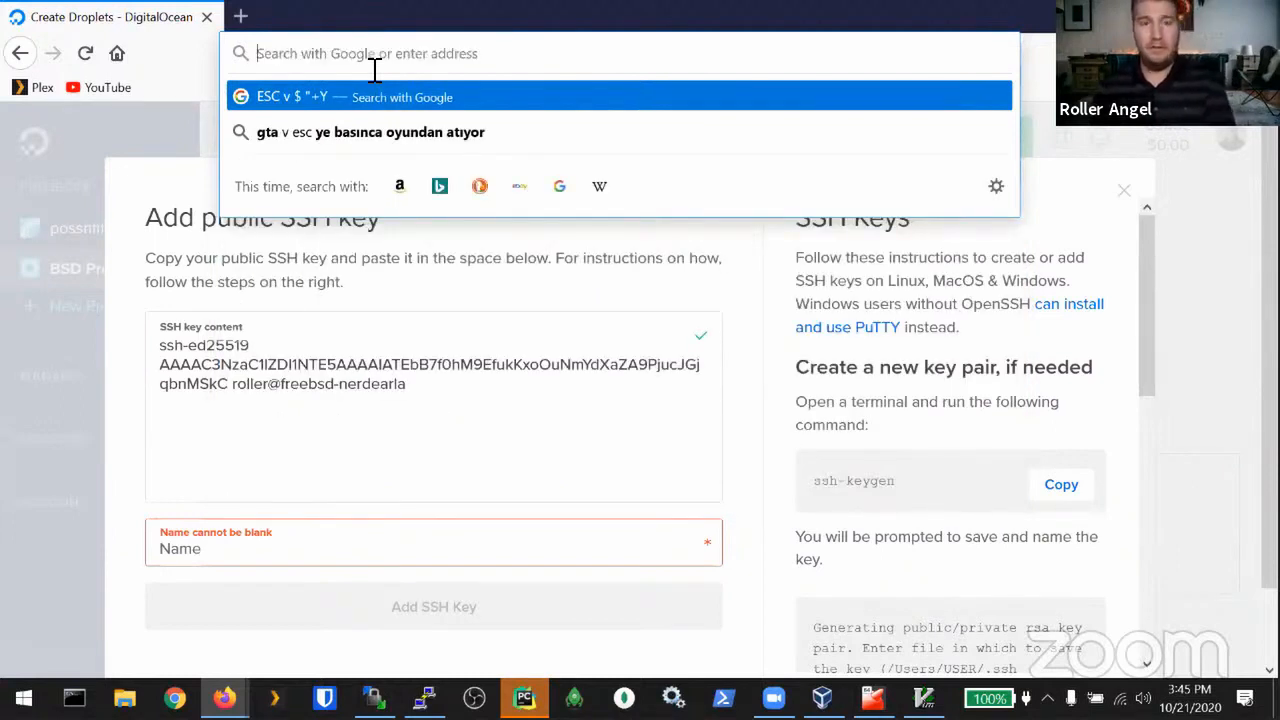
Step: Name the SSH key 'Ansible key' and add it
click(314, 484)
click(283, 557)
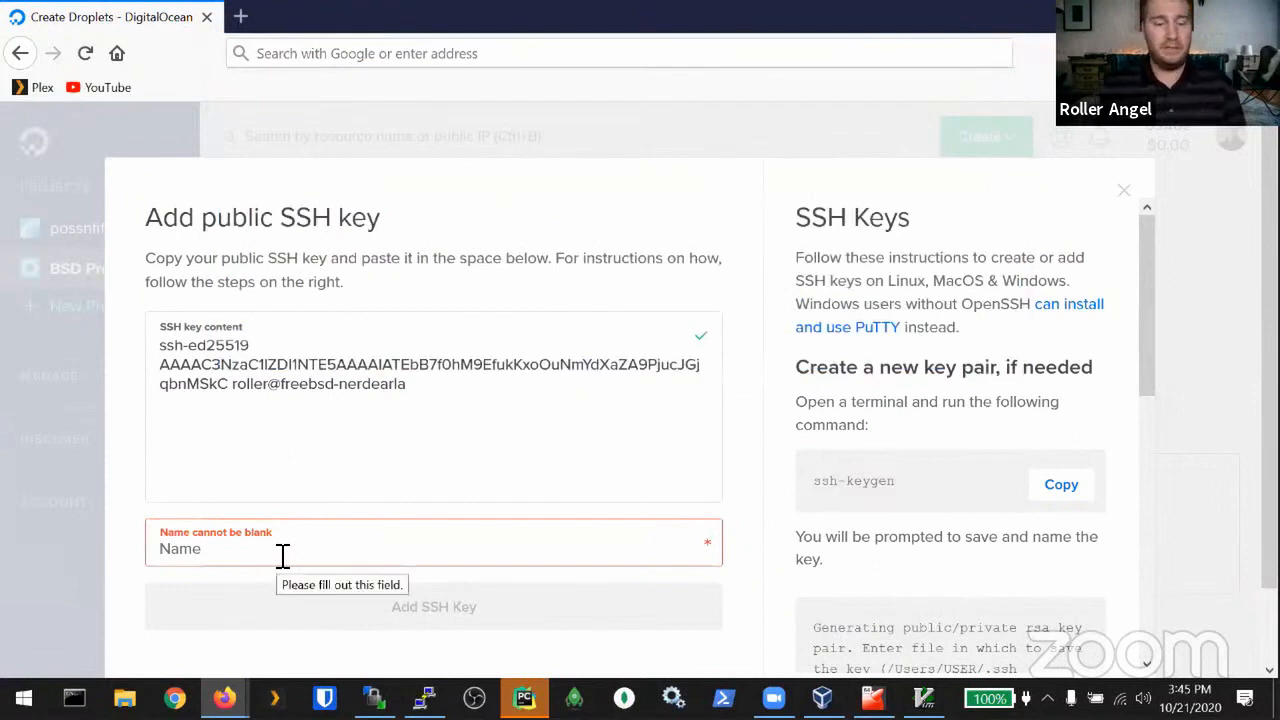
text(Ansible key)
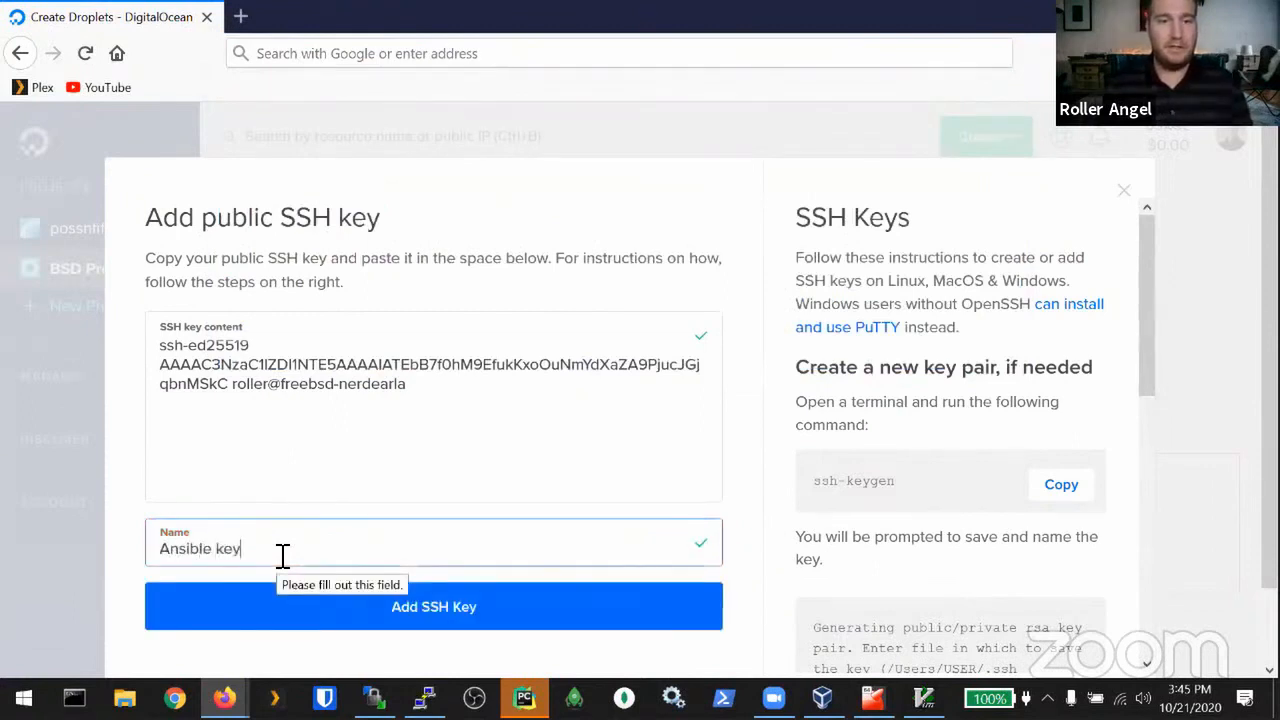
key(BackSpace)
text(e kee)
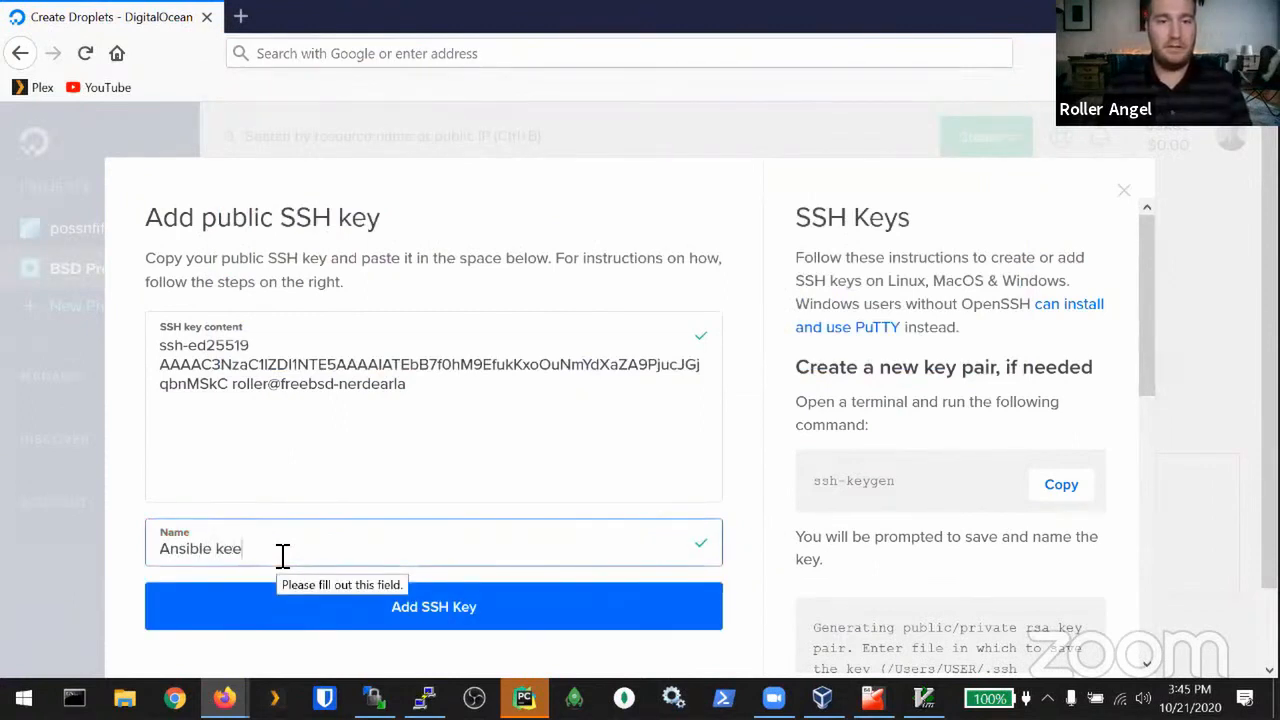
key(BackSpace)
text(y)
click(362, 609)
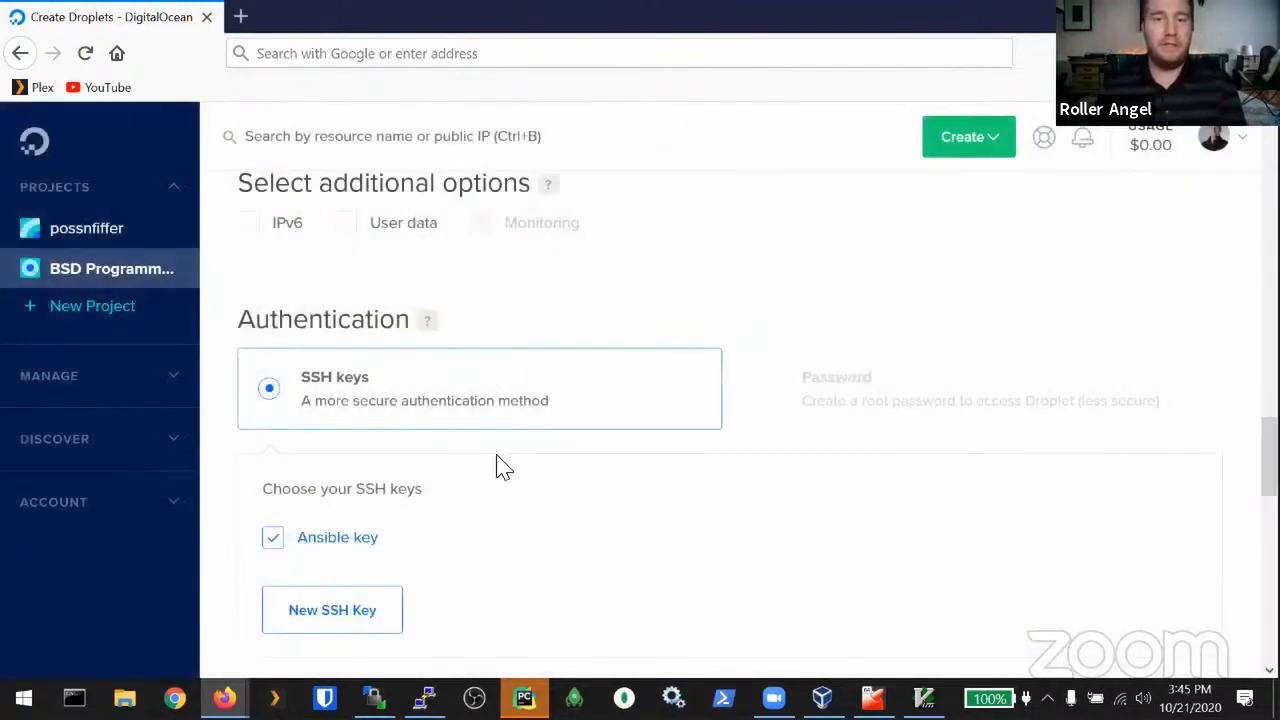
Step: Create the FreeBSD droplet from the bottom of the Create Droplets page
scroll(505, 467, down, 8)
scroll(508, 380, down, 4)
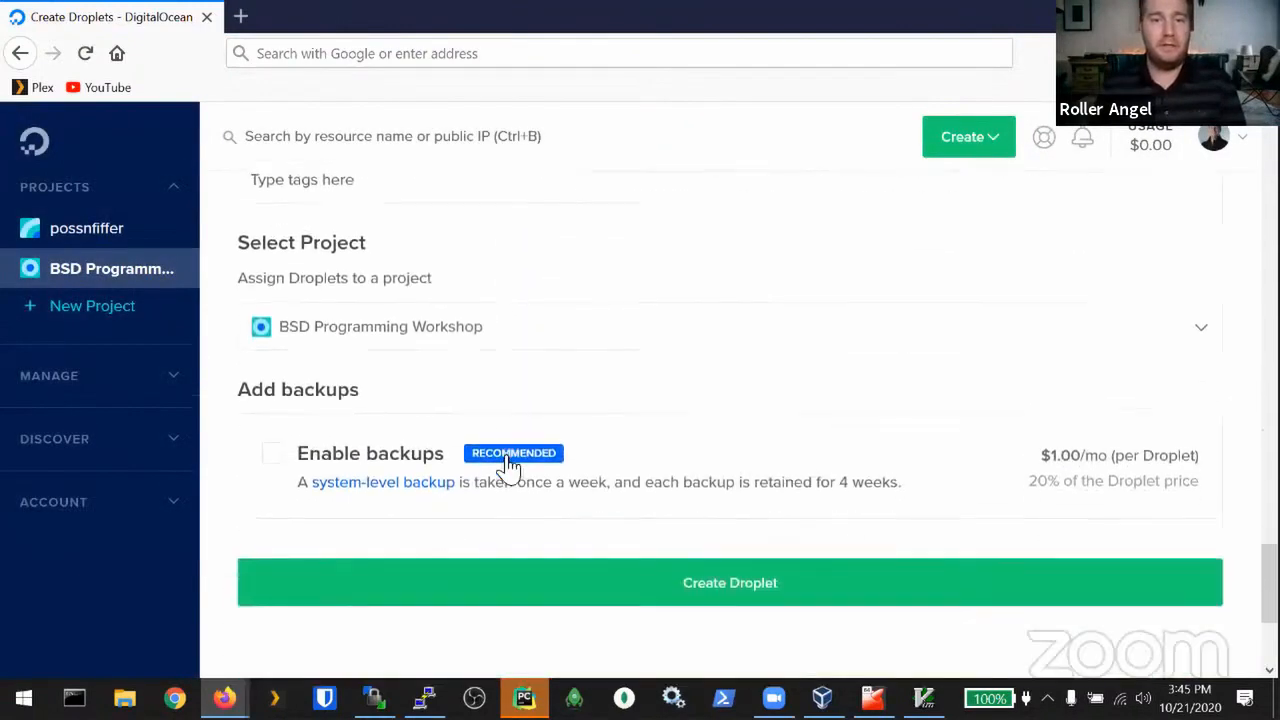
scroll(811, 480, up, 8)
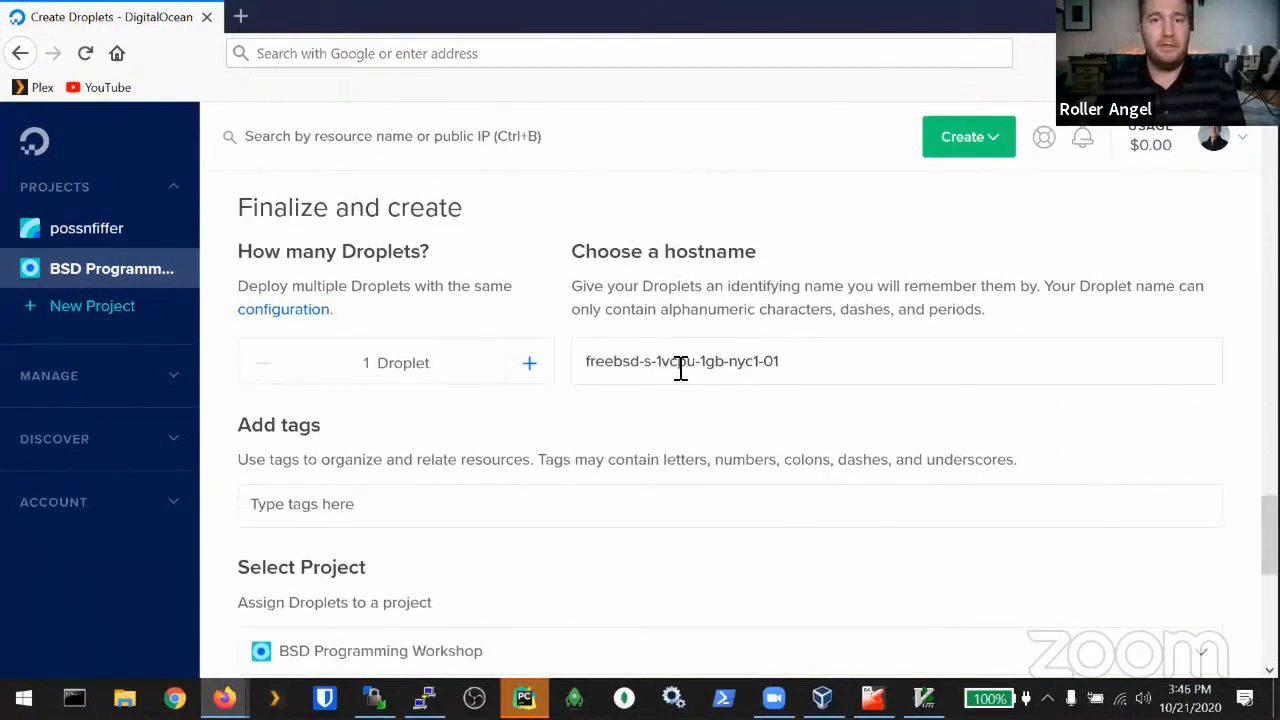
scroll(760, 366, down, 5)
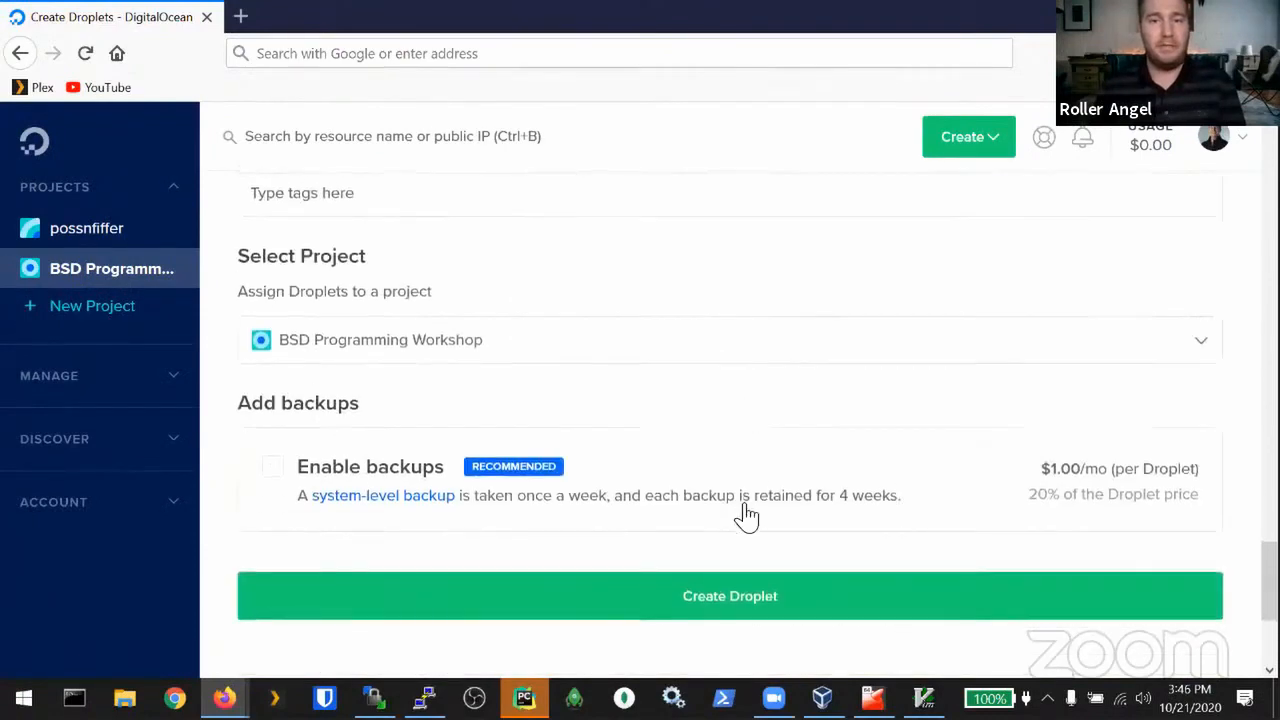
click(749, 597)
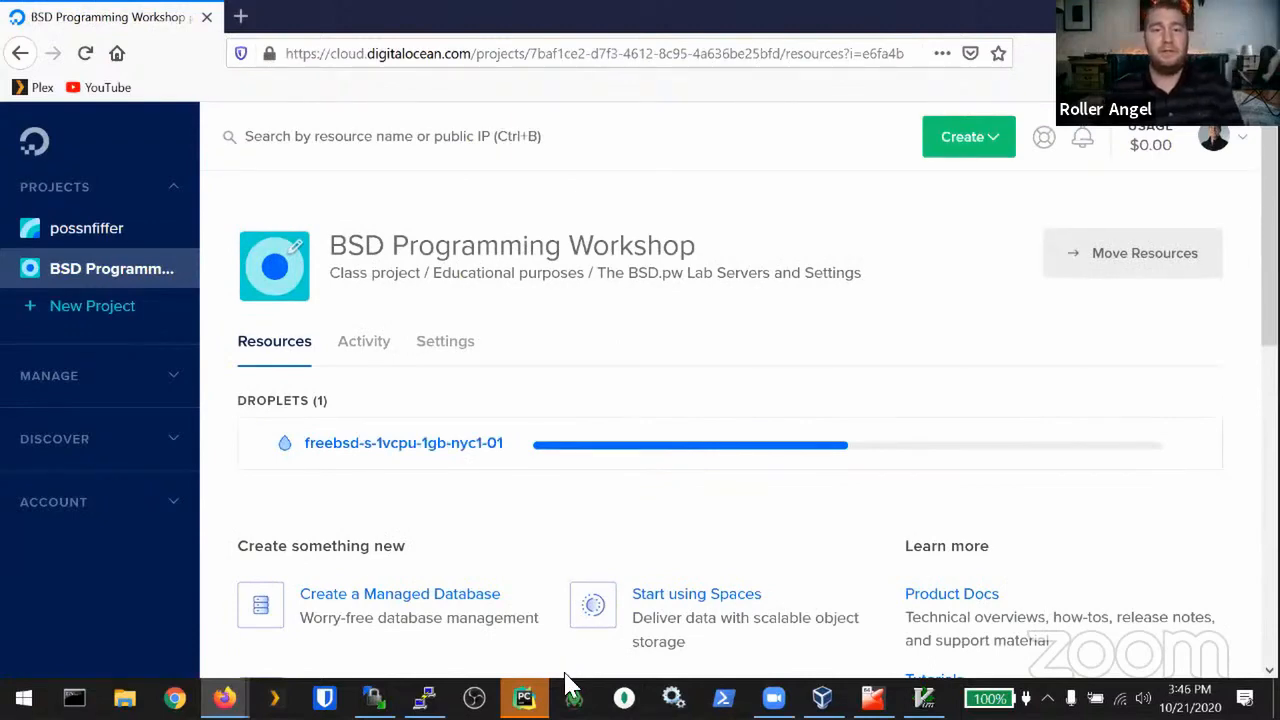
Step: Quit PyCharm from its taskbar menu, confirming the exit
right_click(520, 690)
click(513, 657)
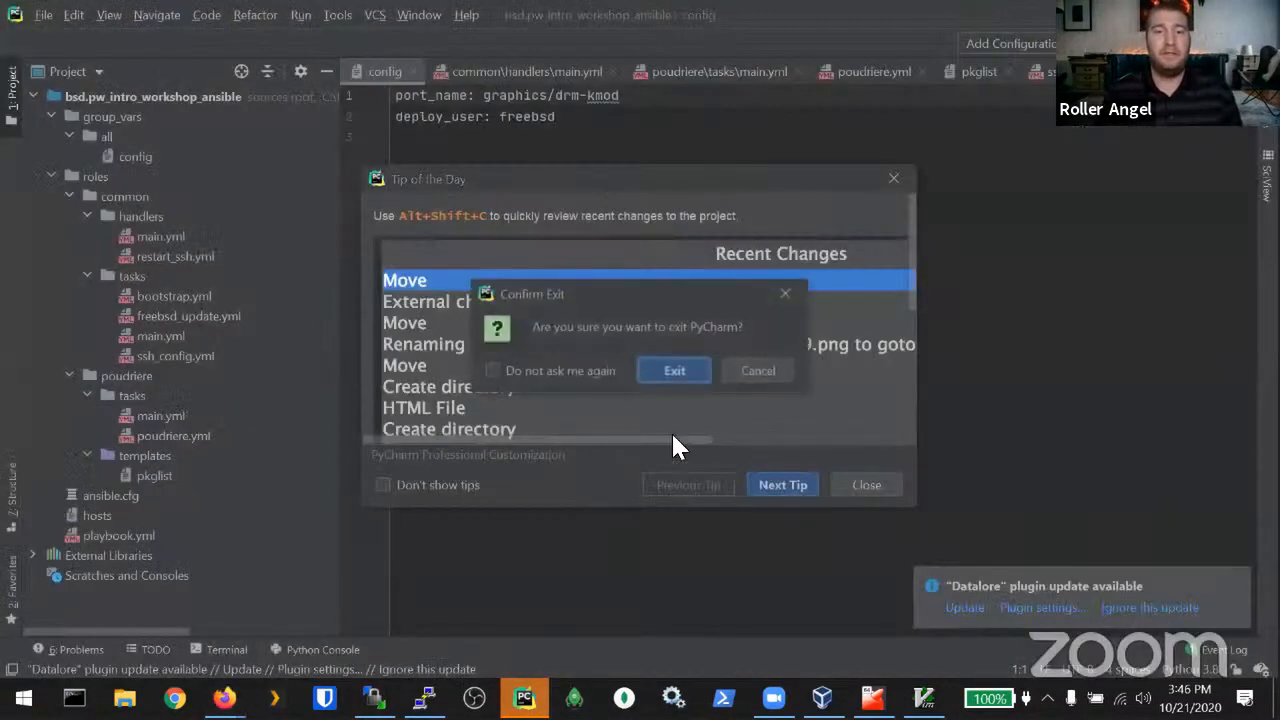
click(683, 369)
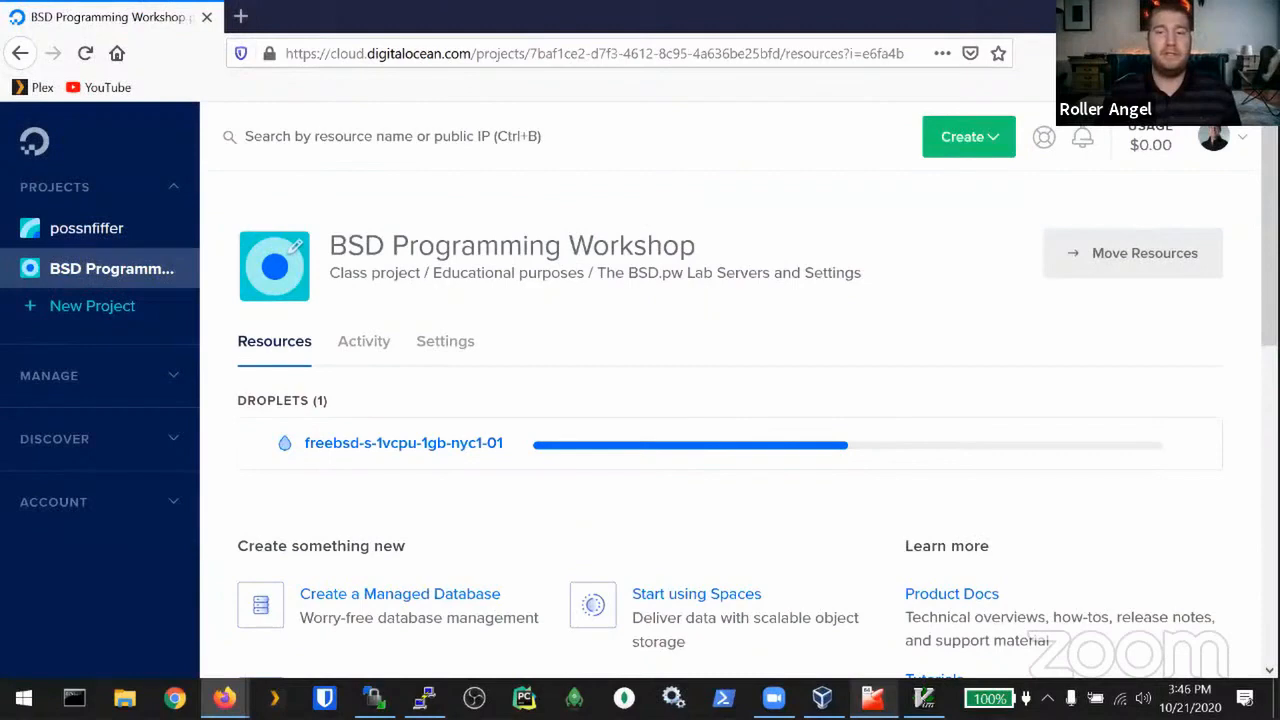
Step: In the FreeBSD VM, change into the Projects/Ansible/ansible directory
mouse_move(873, 697)
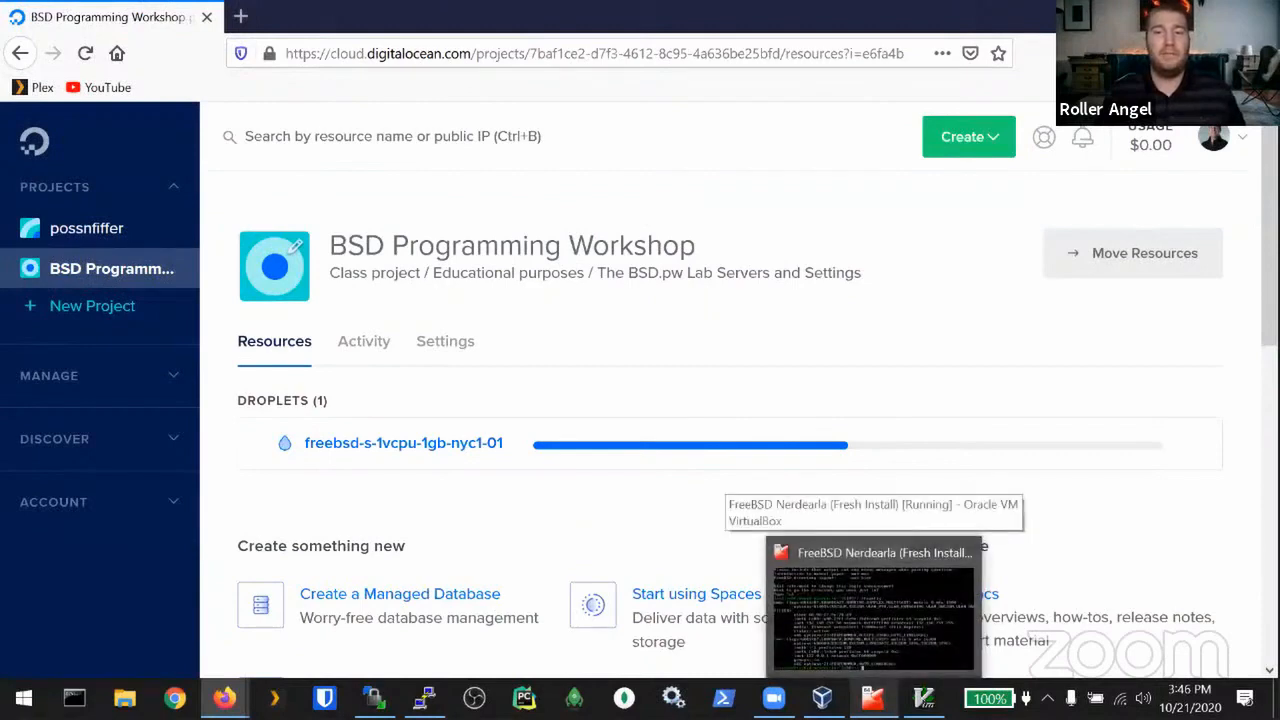
click(873, 697)
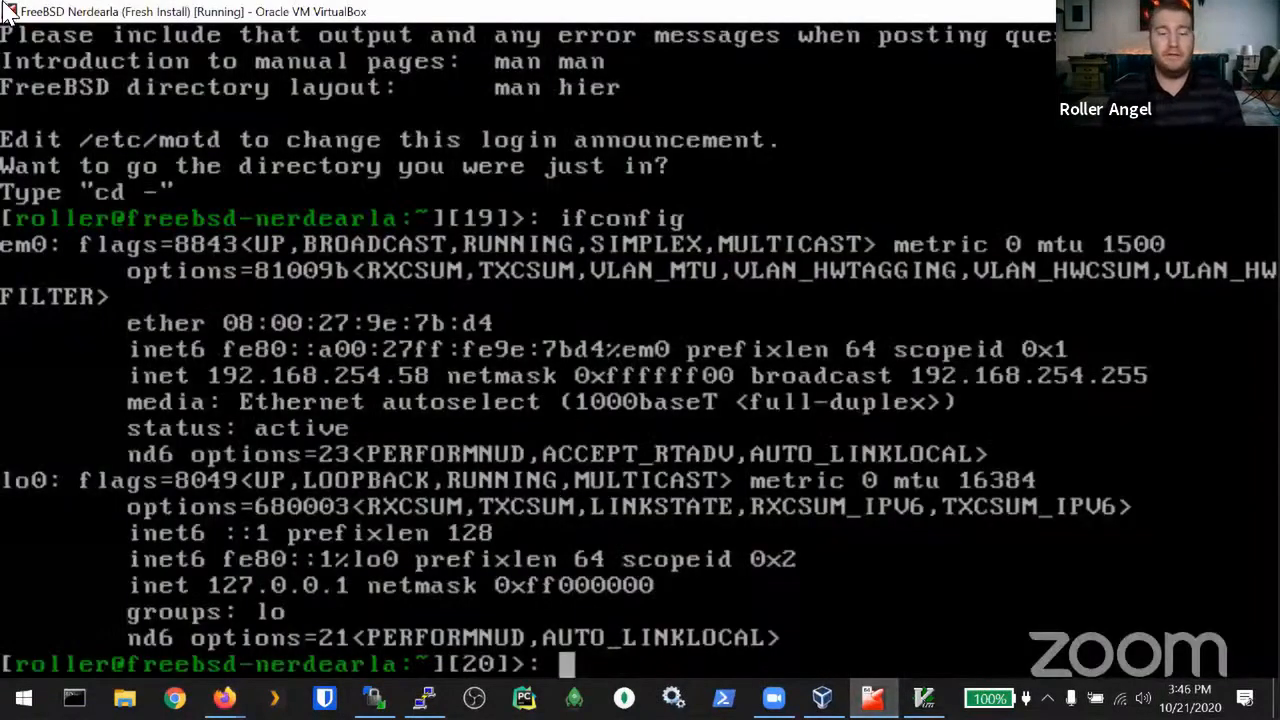
text(cd Pr)
key(Tab)
text(An)
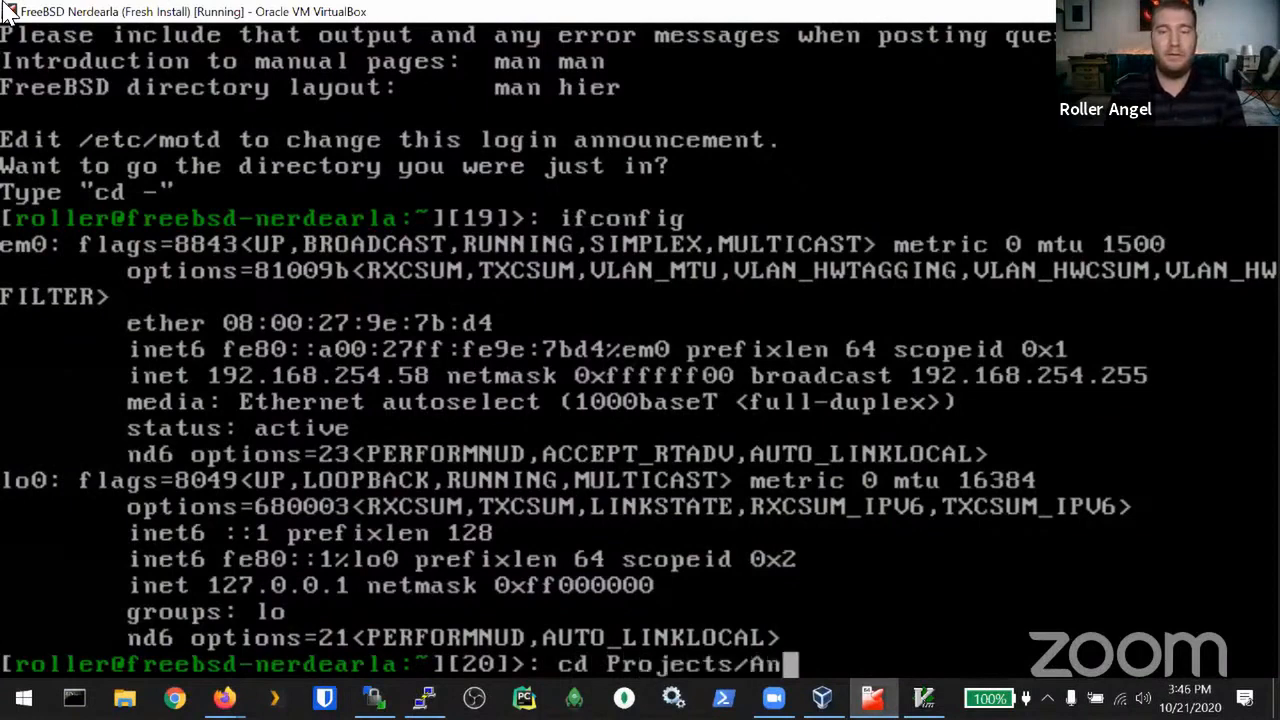
key(Tab)
text(ans)
key(Tab)
key(Return)
Step: Open the hosts file in vim and start inserting on the blank line under [common]
text(vi)
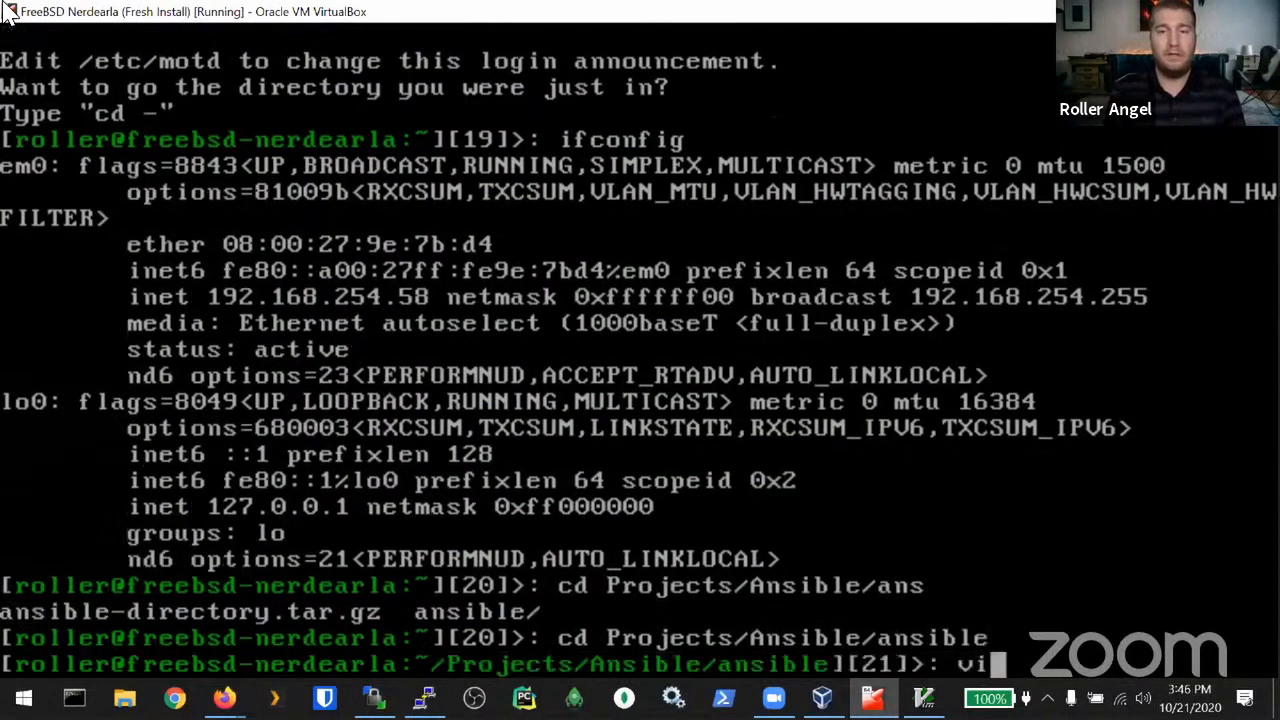
text(m hosts)
key(Return)
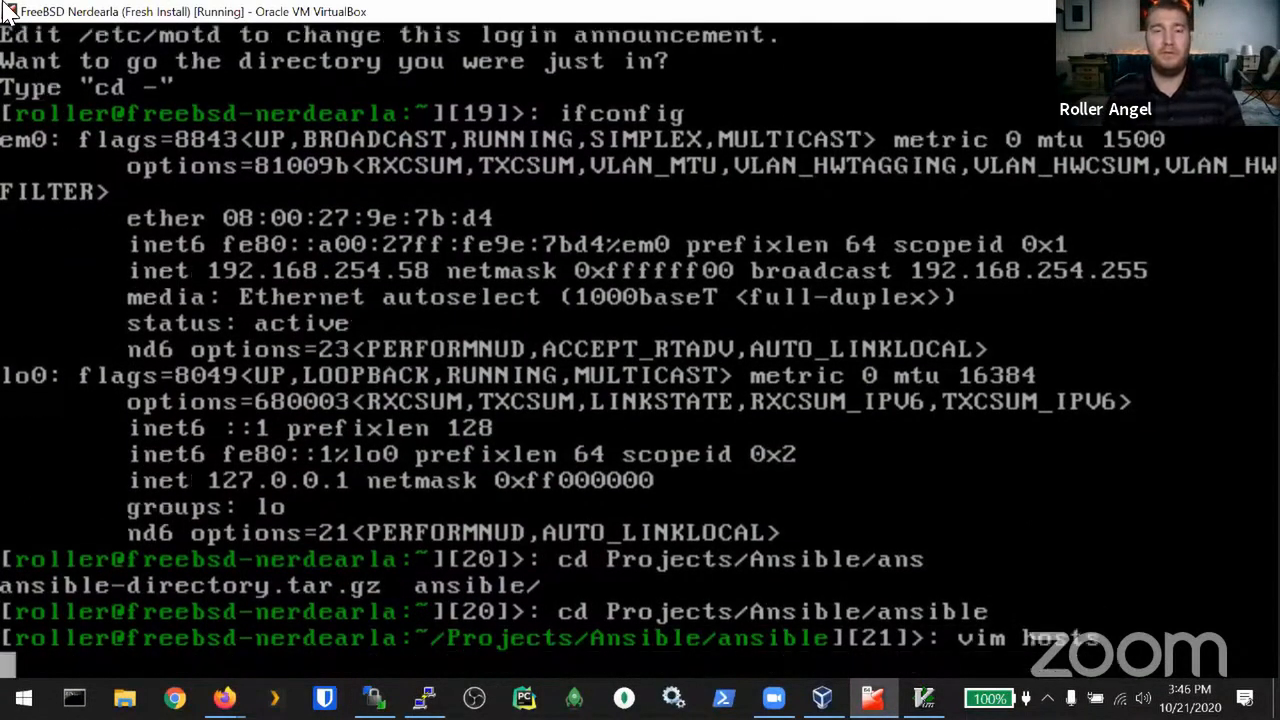
key(i)
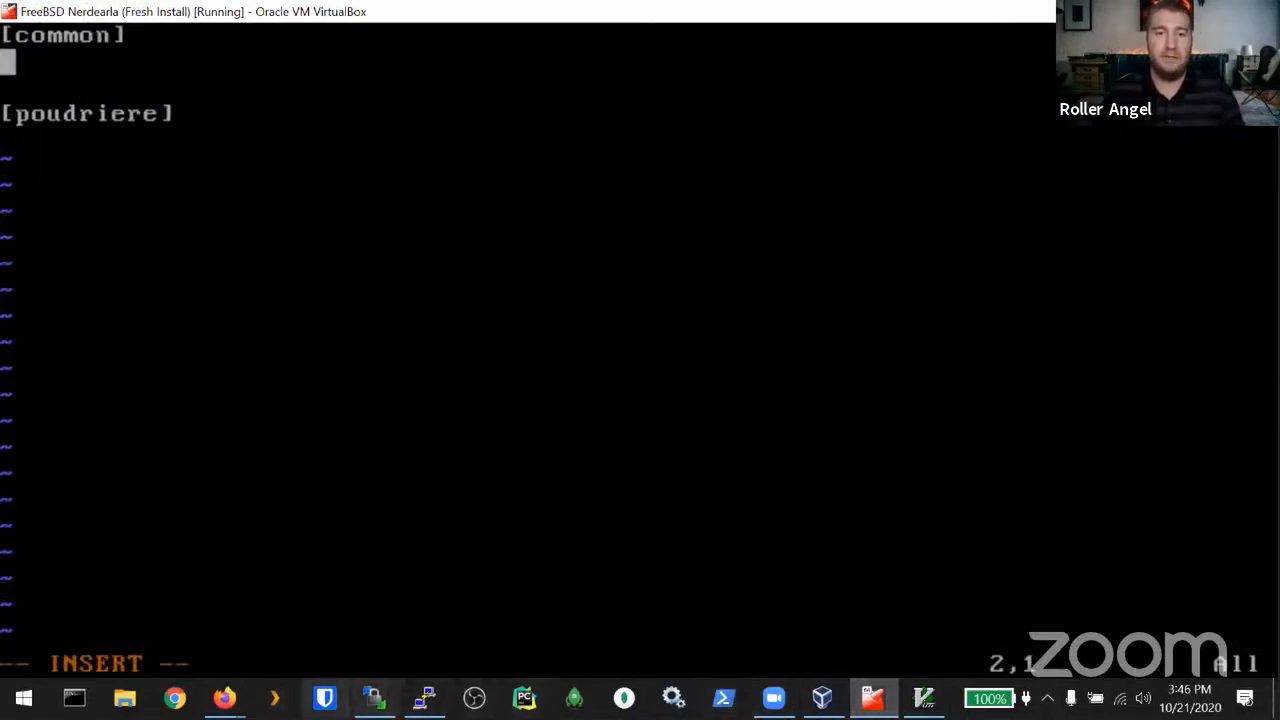
Step: Check the droplet's IP address on the DigitalOcean page, then return to the VM editor
mouse_move(224, 697)
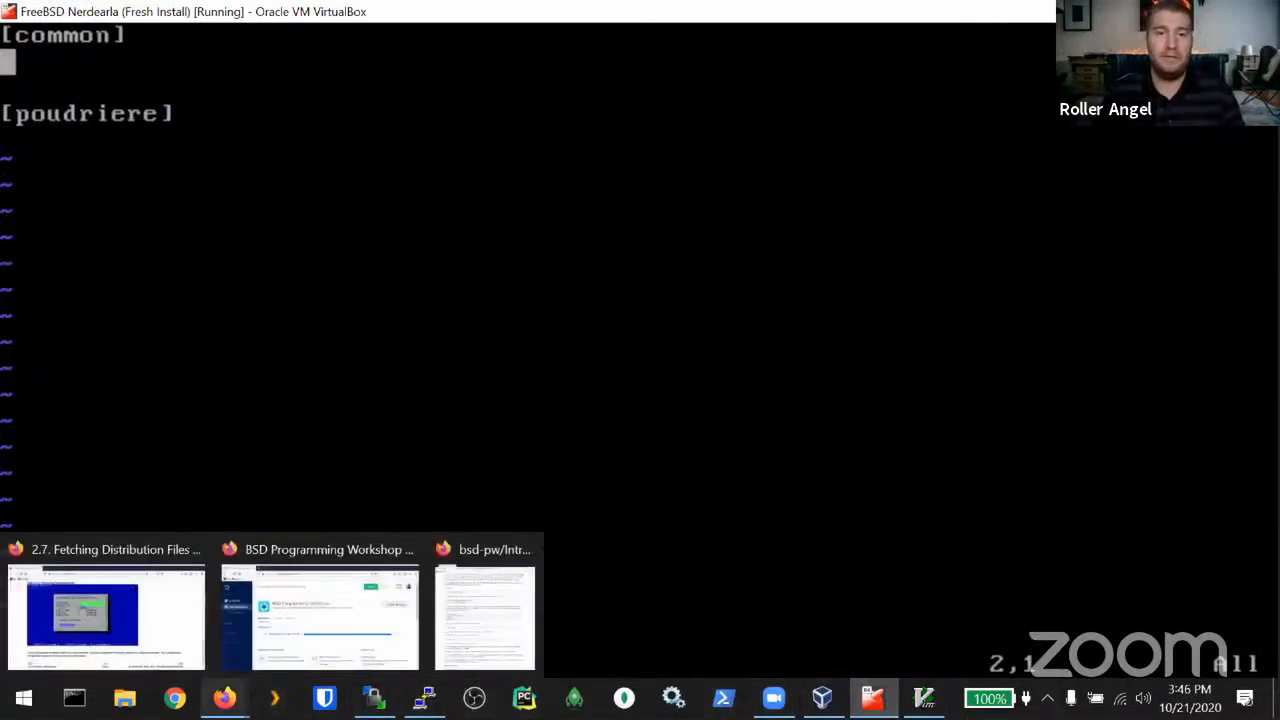
click(365, 622)
mouse_move(224, 698)
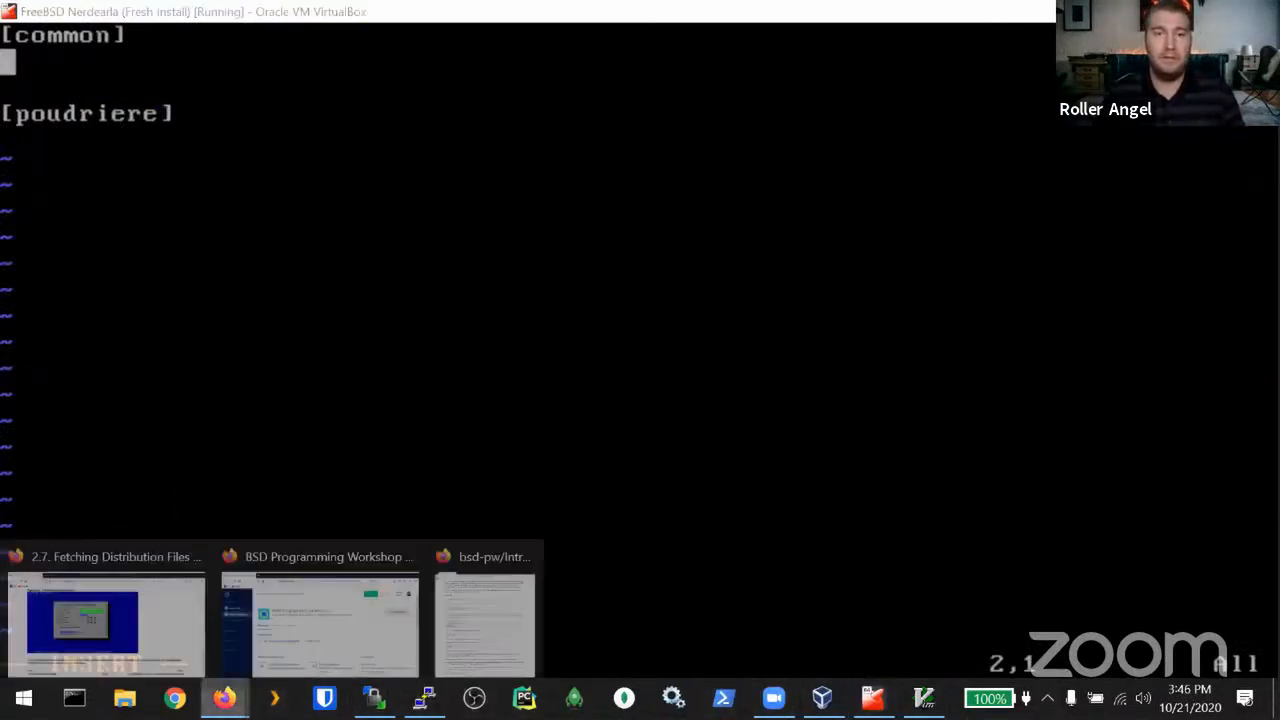
click(305, 645)
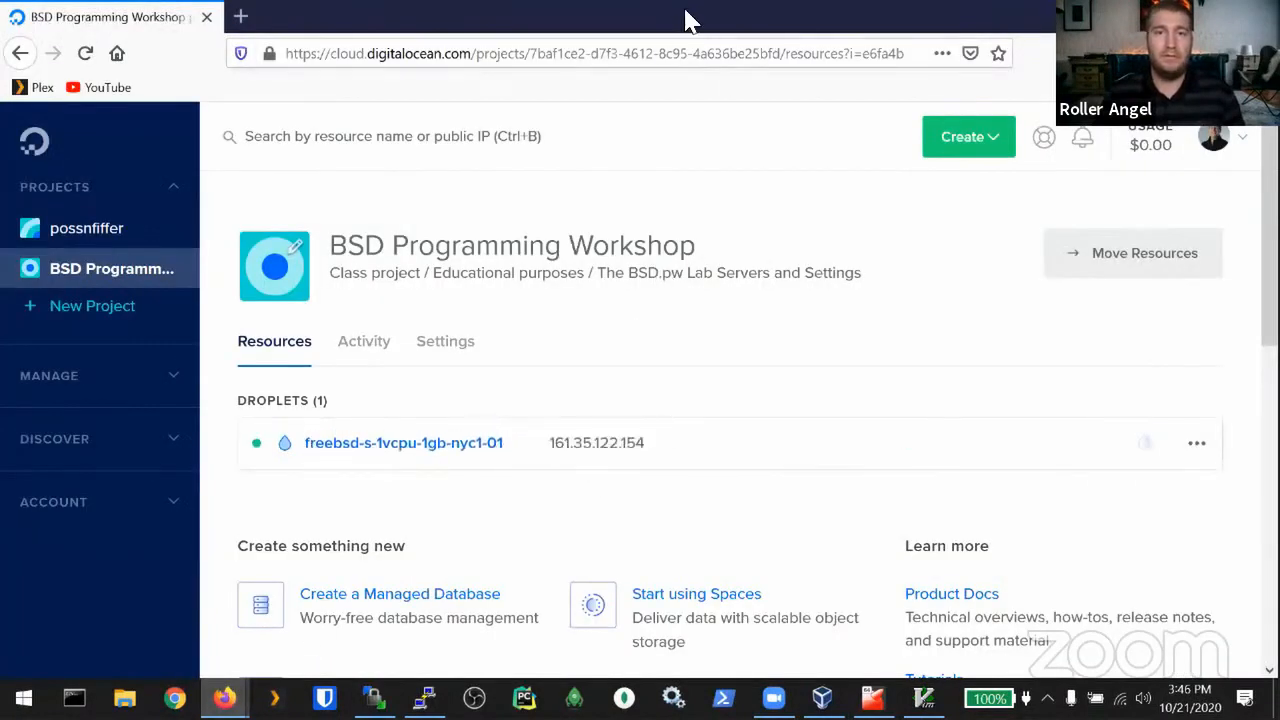
key(alt+Tab)
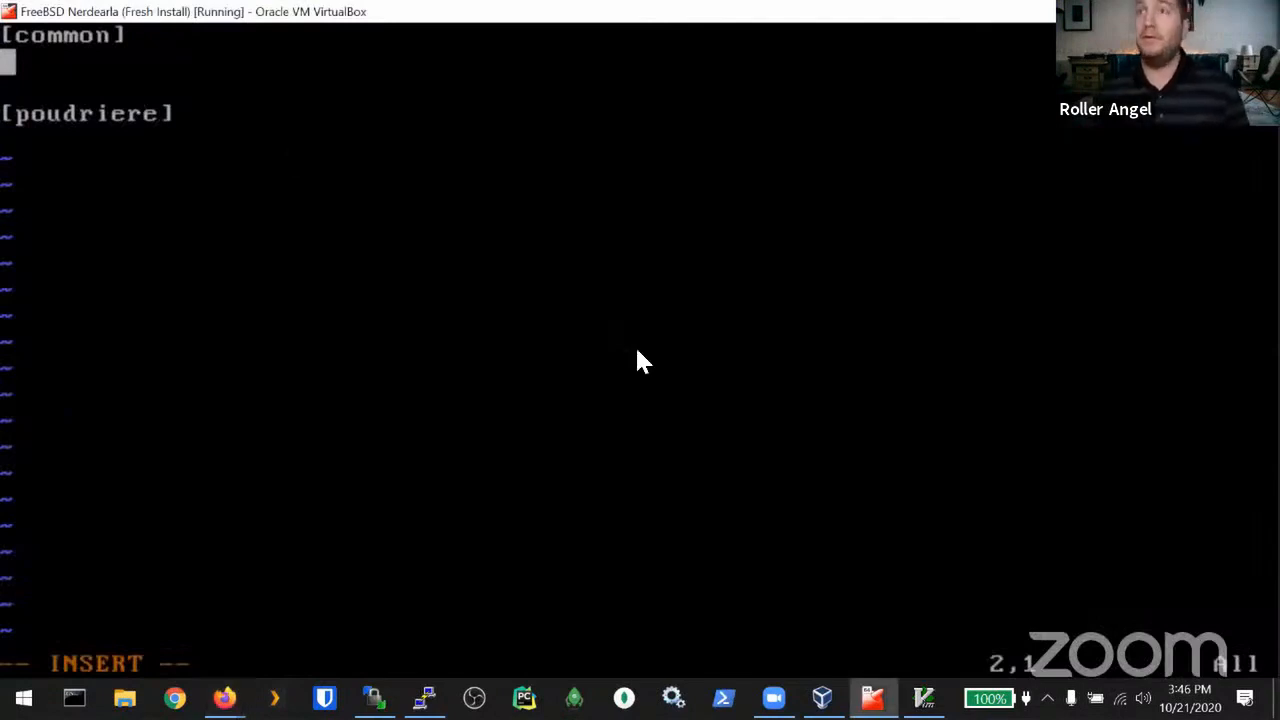
Step: Enter 161.35.122.154 on the blank line under [common]
text(162)
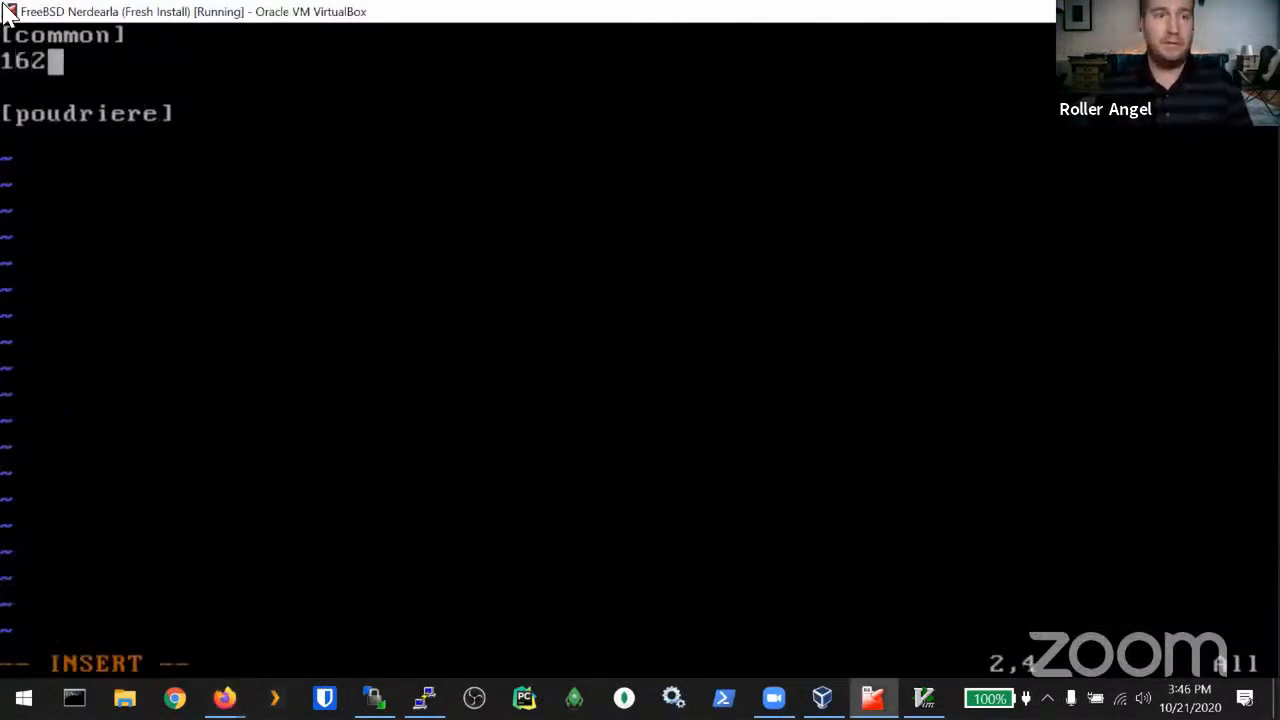
key(BackSpace)
text(1.)
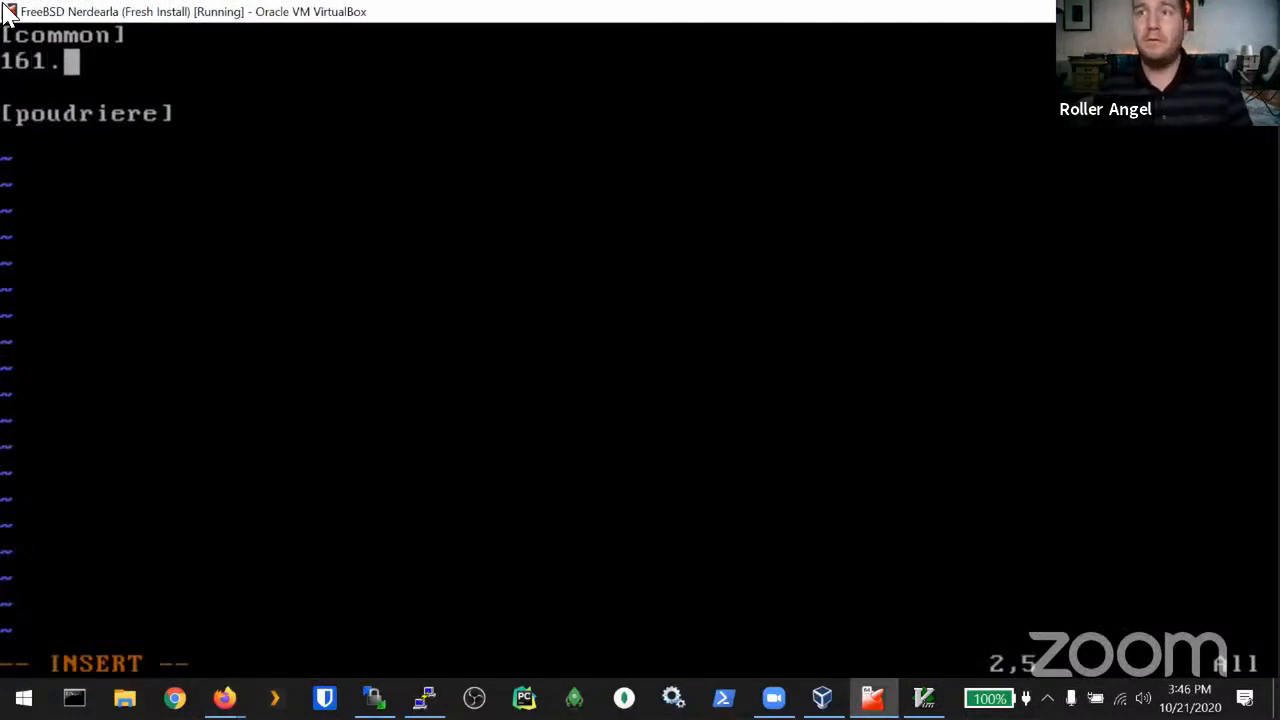
text(35.)
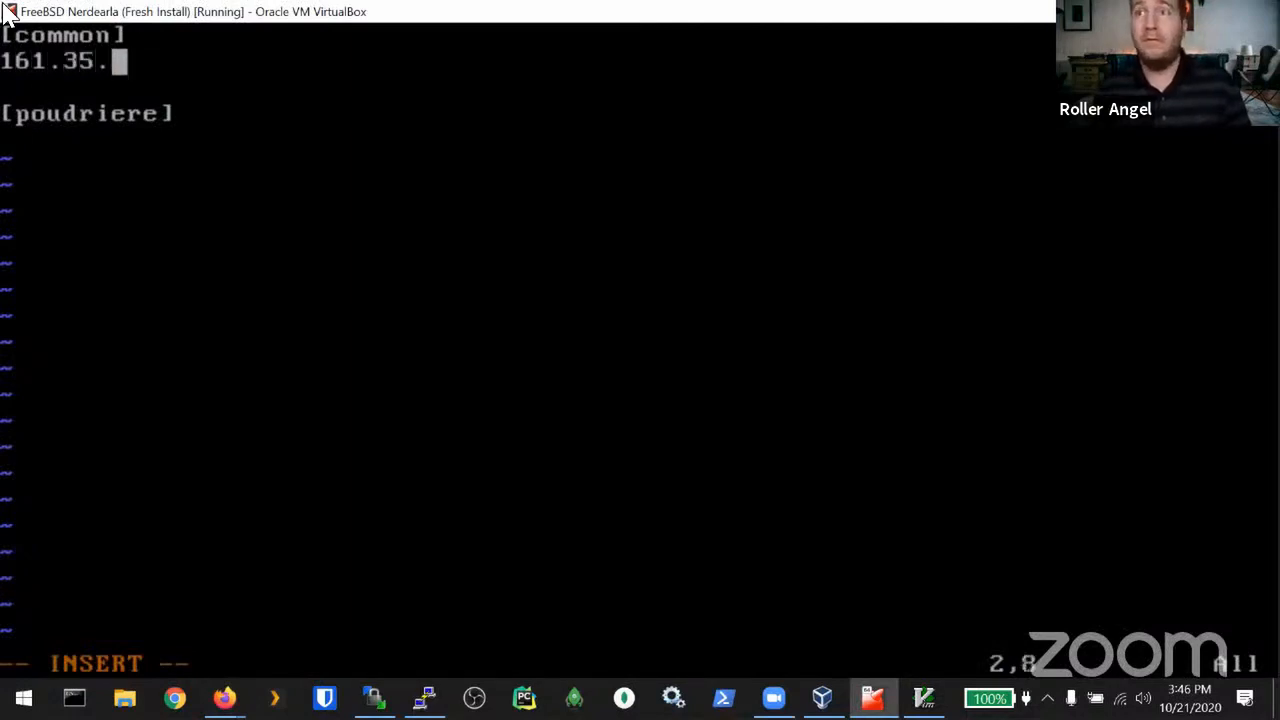
text(122.)
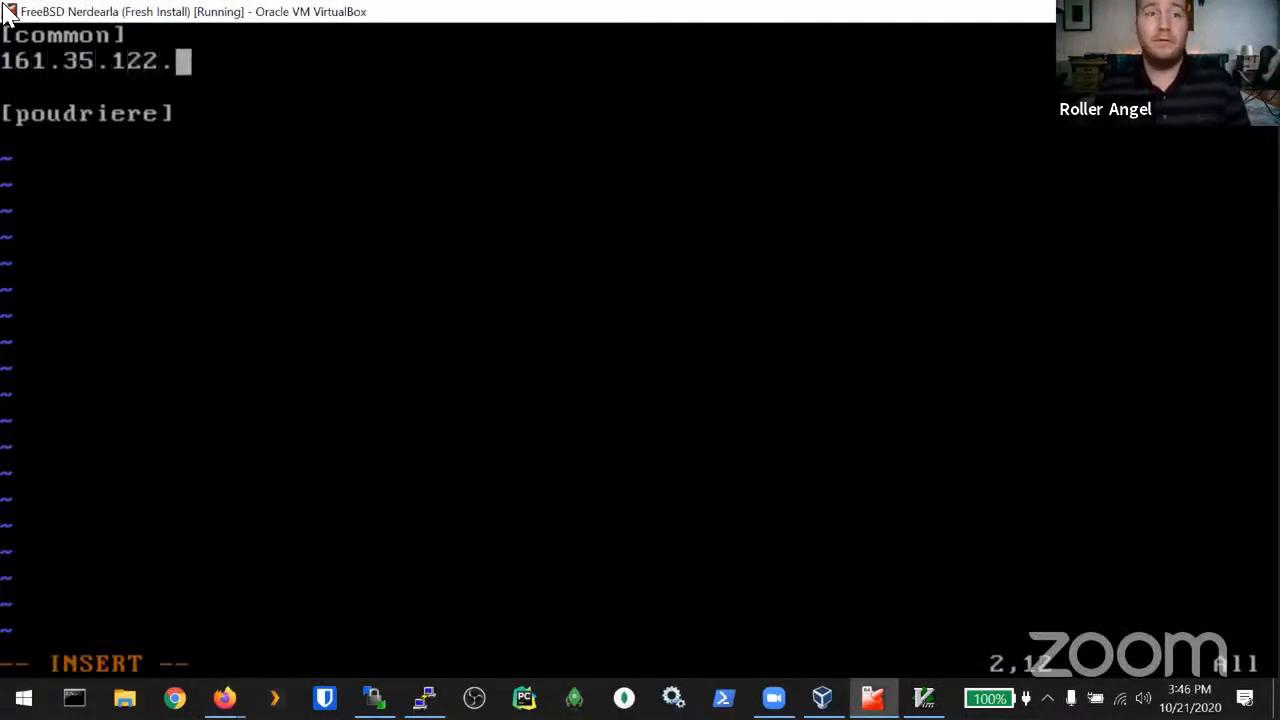
text(154)
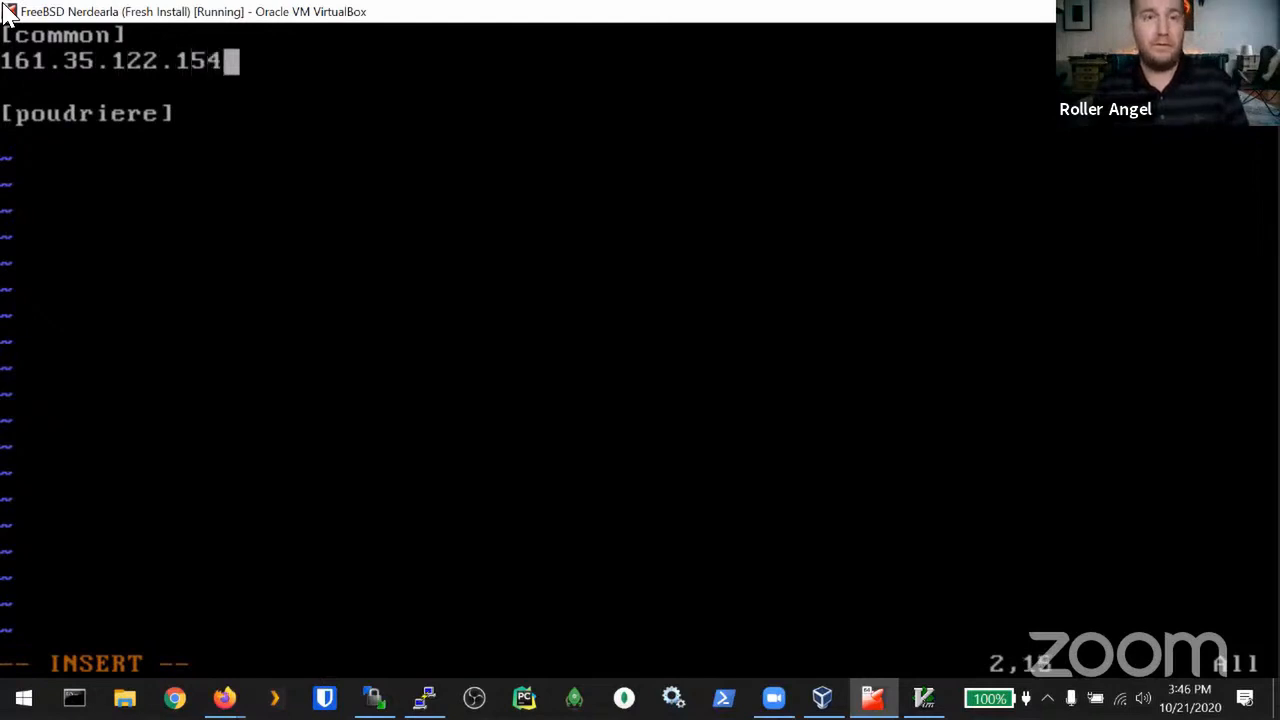
key(Escape)
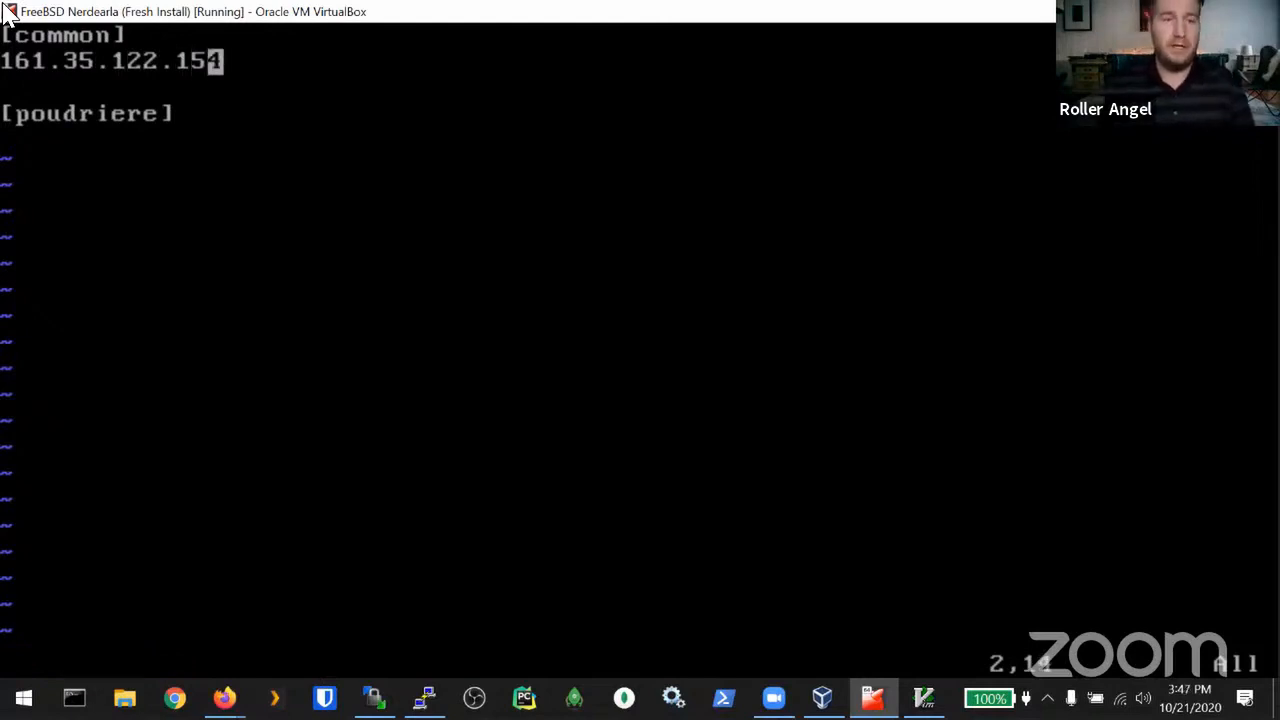
Step: Duplicate the address under [poudriere], delete the leftover blank line, and save the file
key(j)
key(j)
key(j)
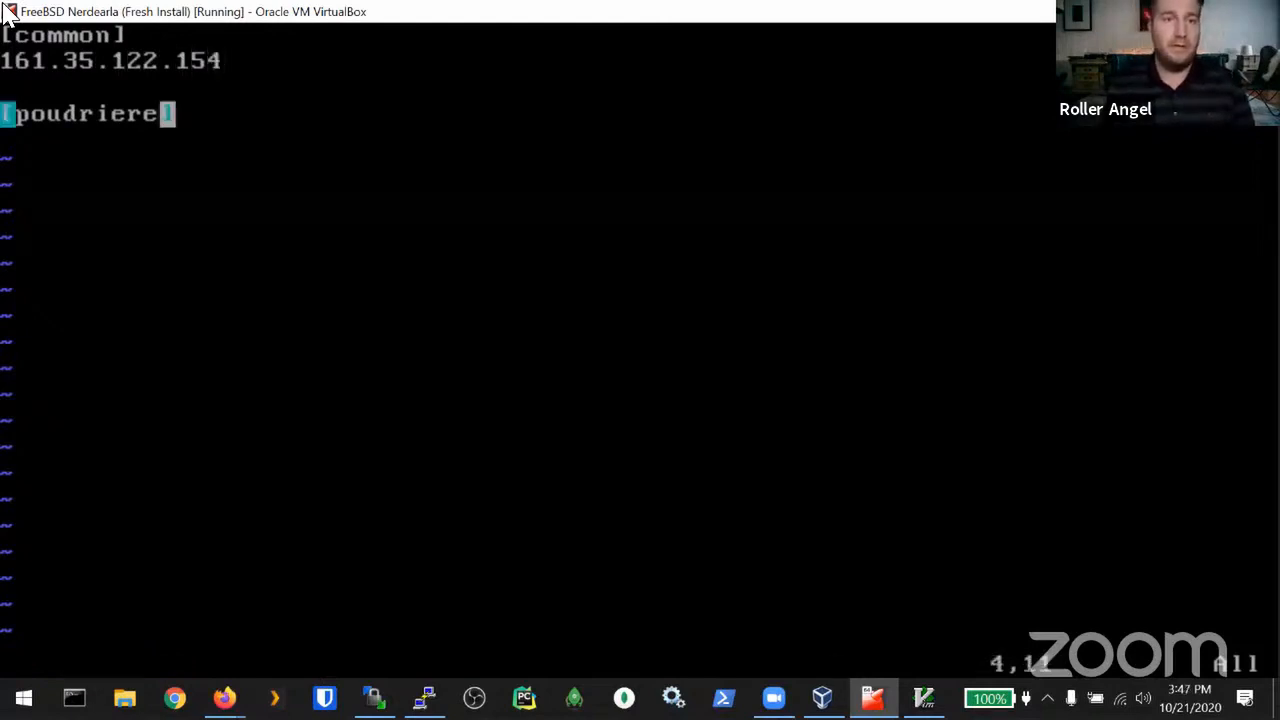
key(p)
key(k)
key(d)
key(d)
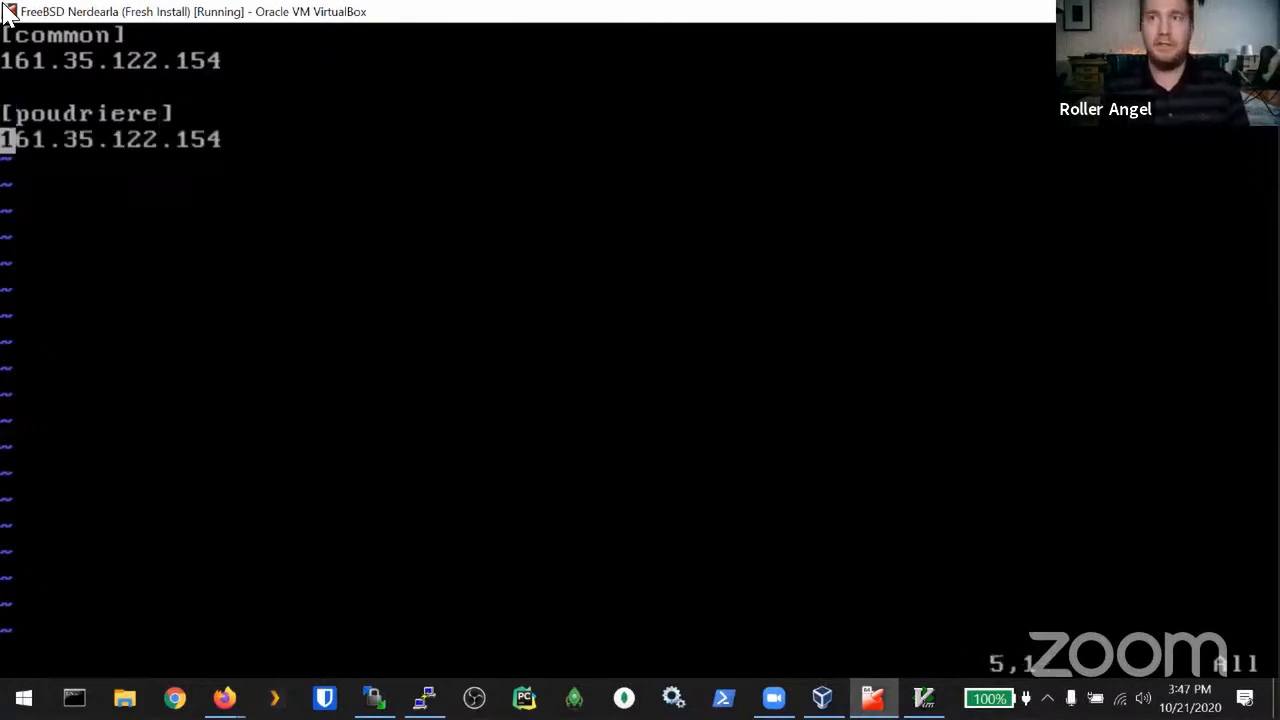
text(:wq)
key(Return)
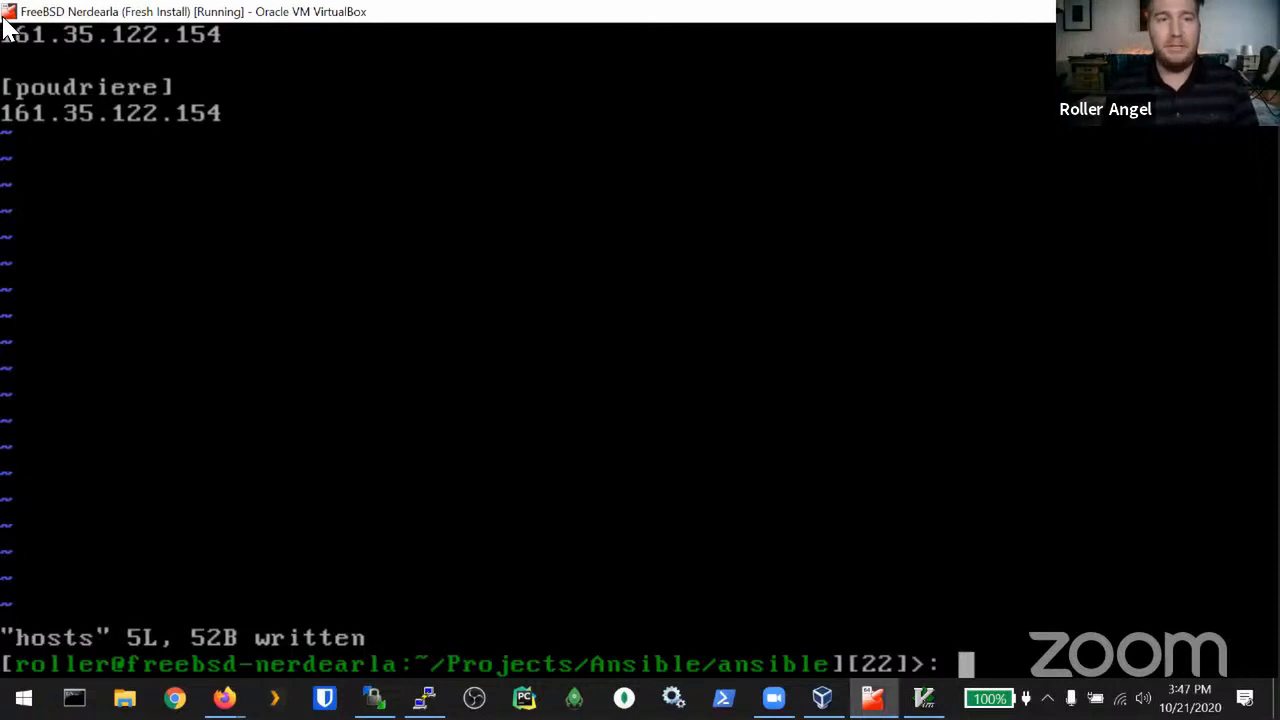
Step: Start a tcsh shell under ssh-agent and add the ansible key with its passphrase
text(ss)
key(BackSpace)
key(BackSpace)
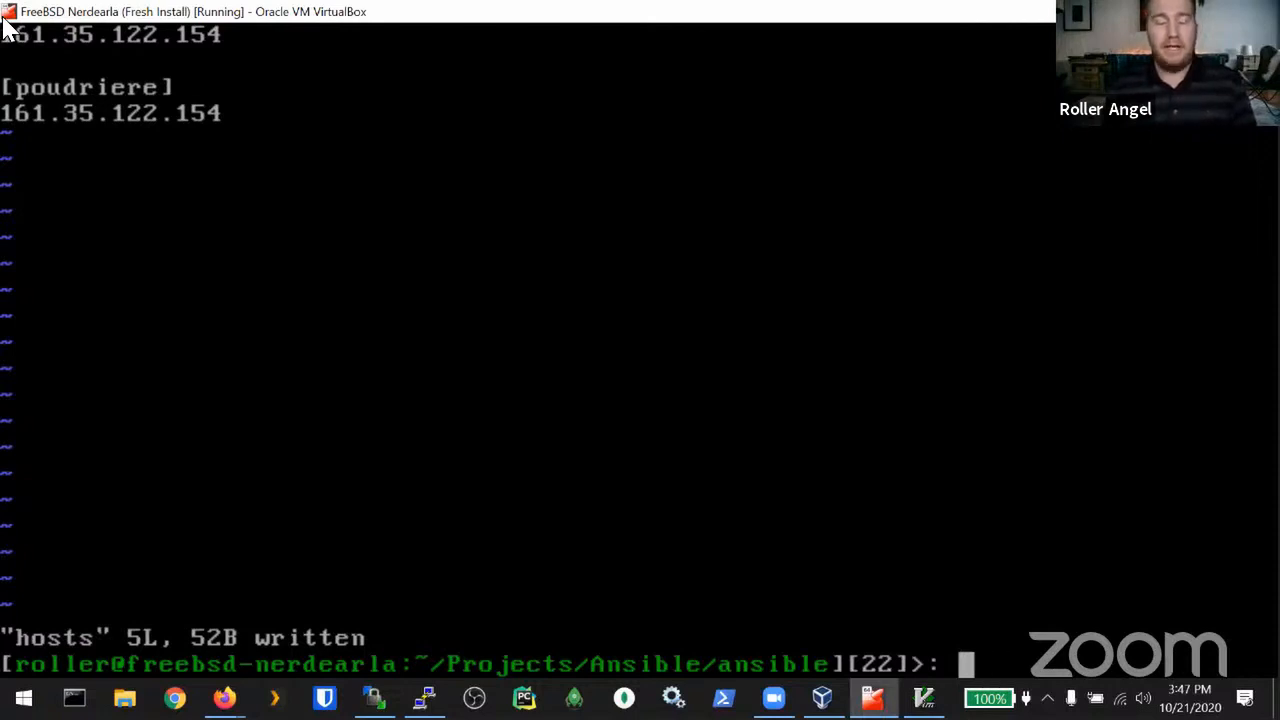
text(ssh-a)
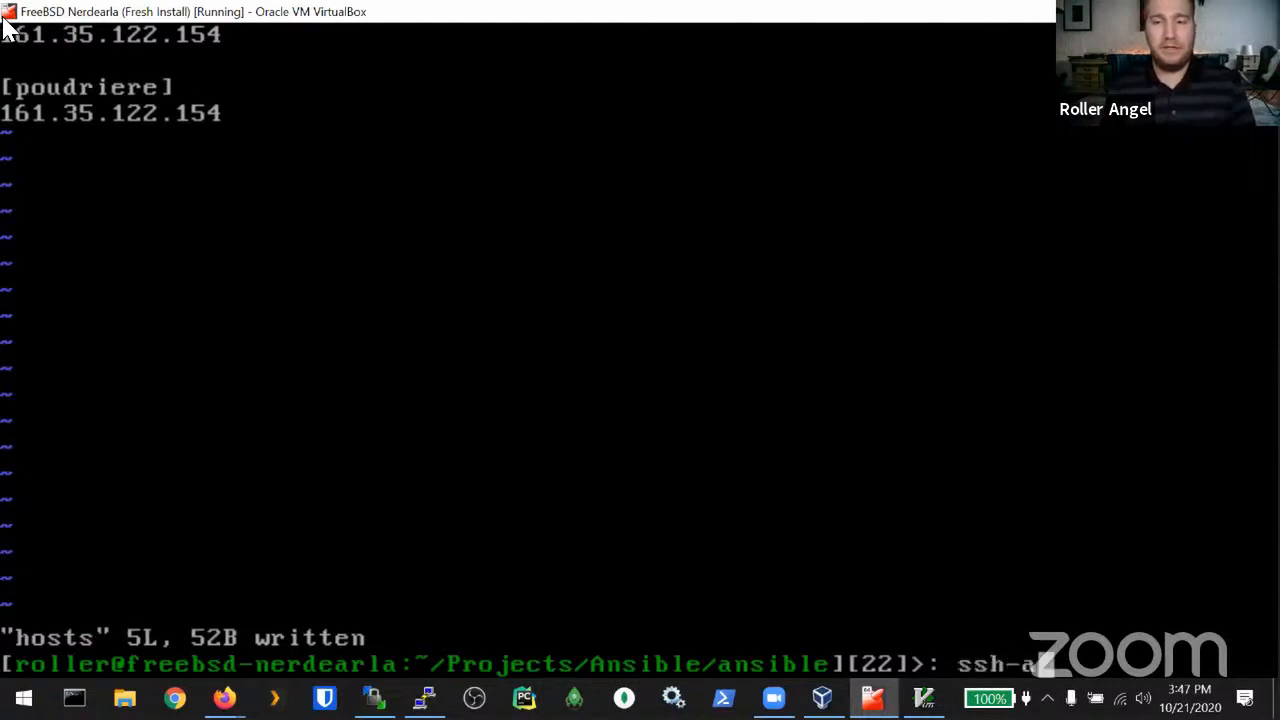
text(gent )
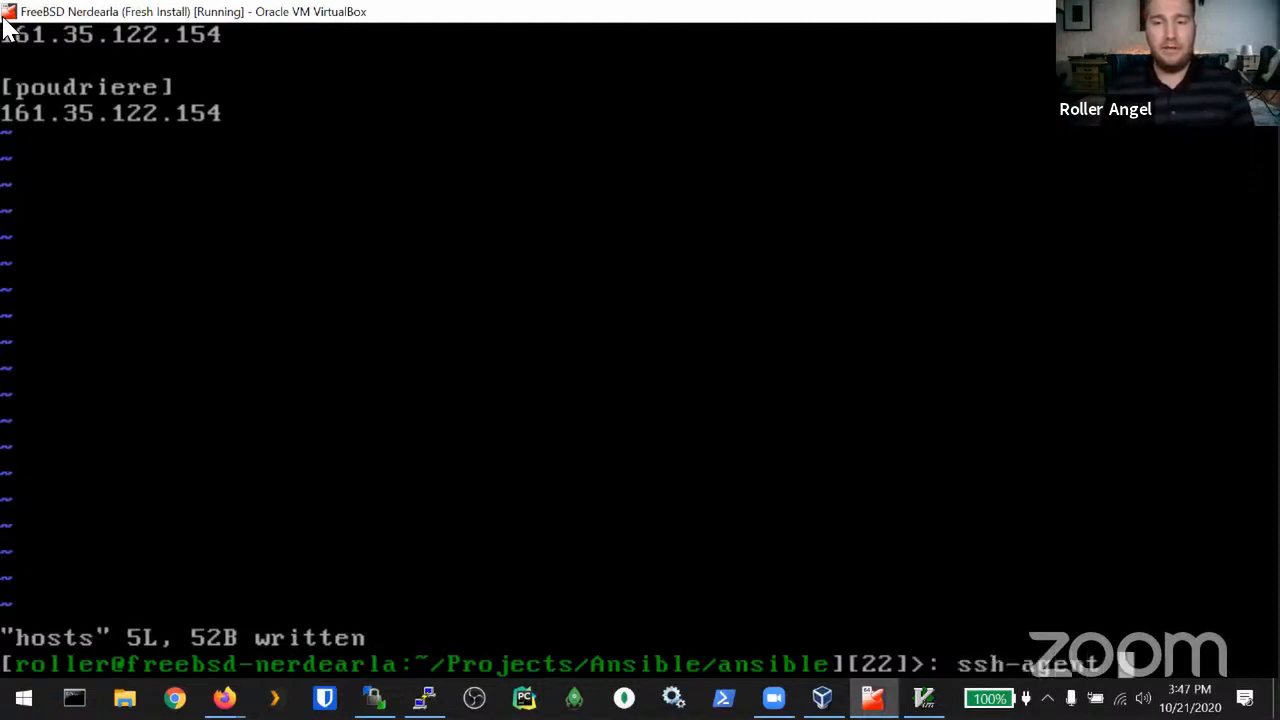
text(tcsh)
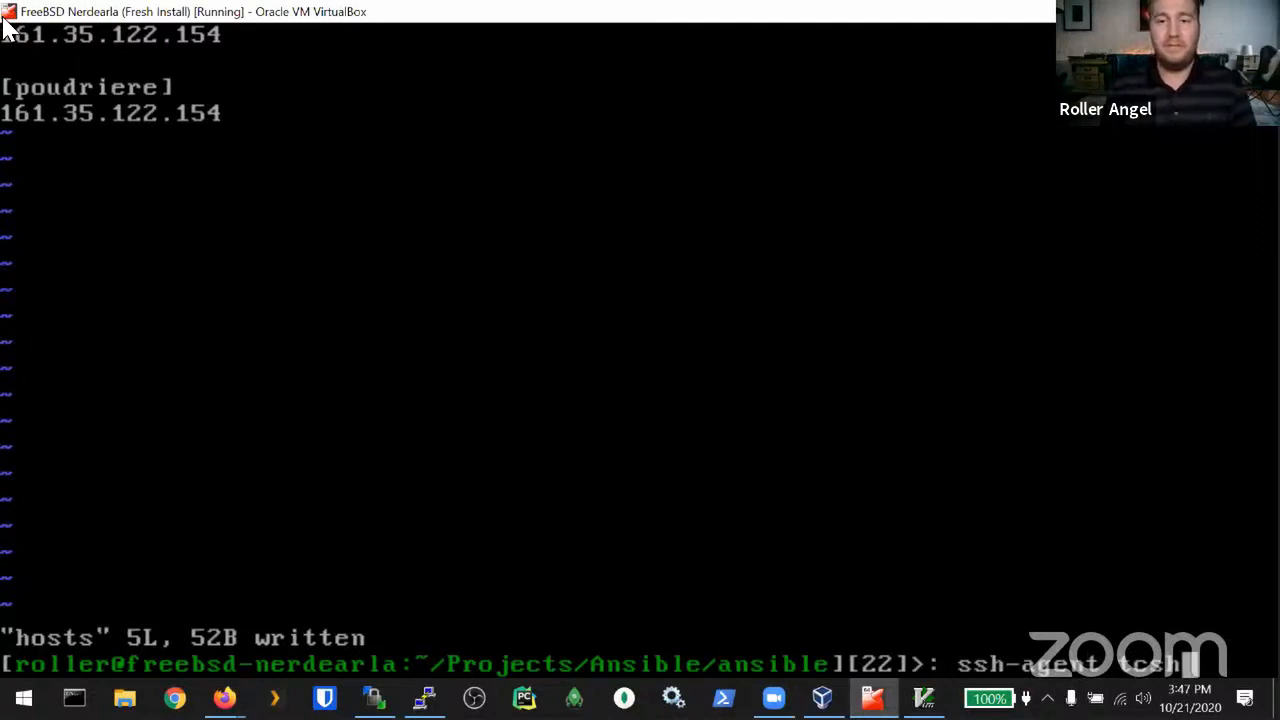
key(Return)
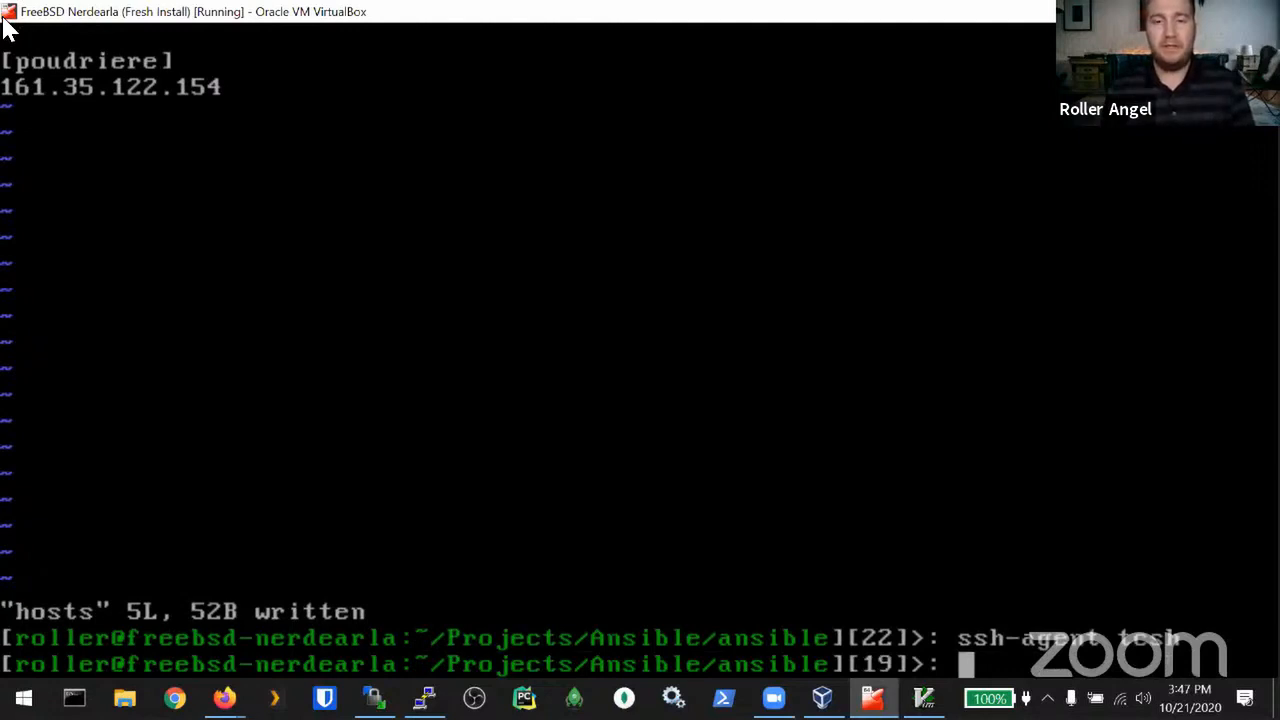
text(ssh-add)
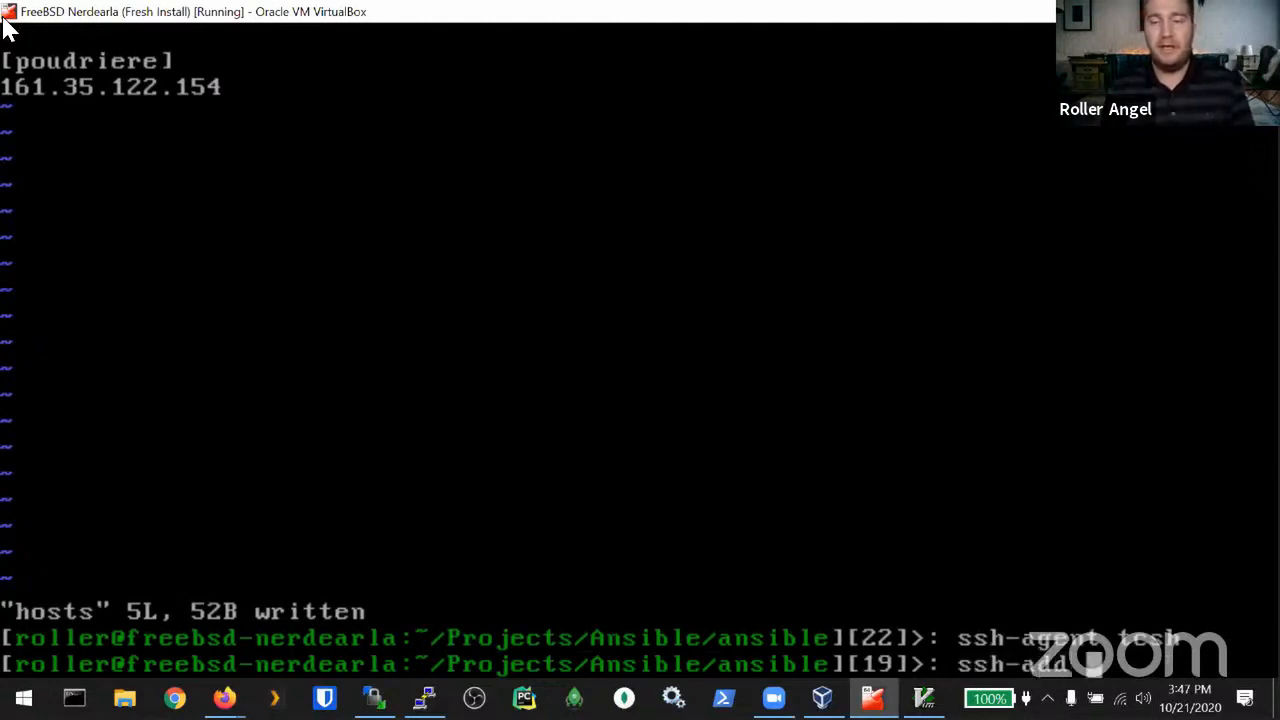
text( ansible)
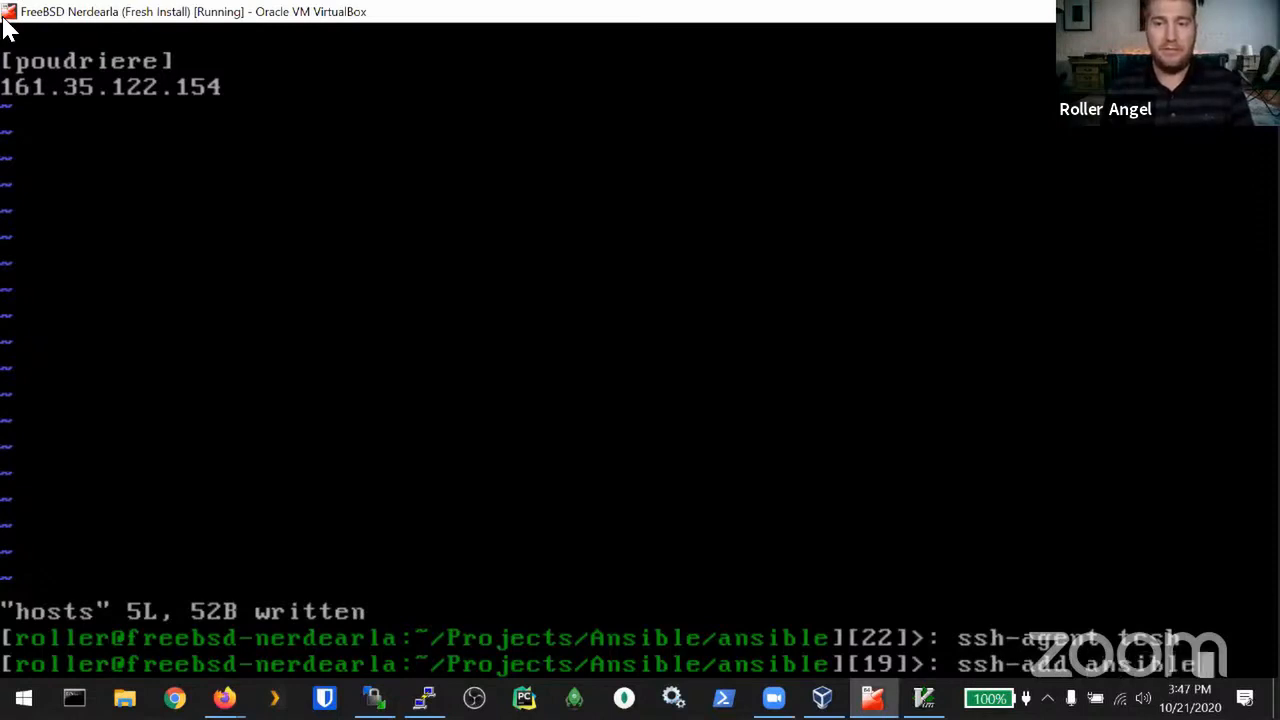
key(Return)
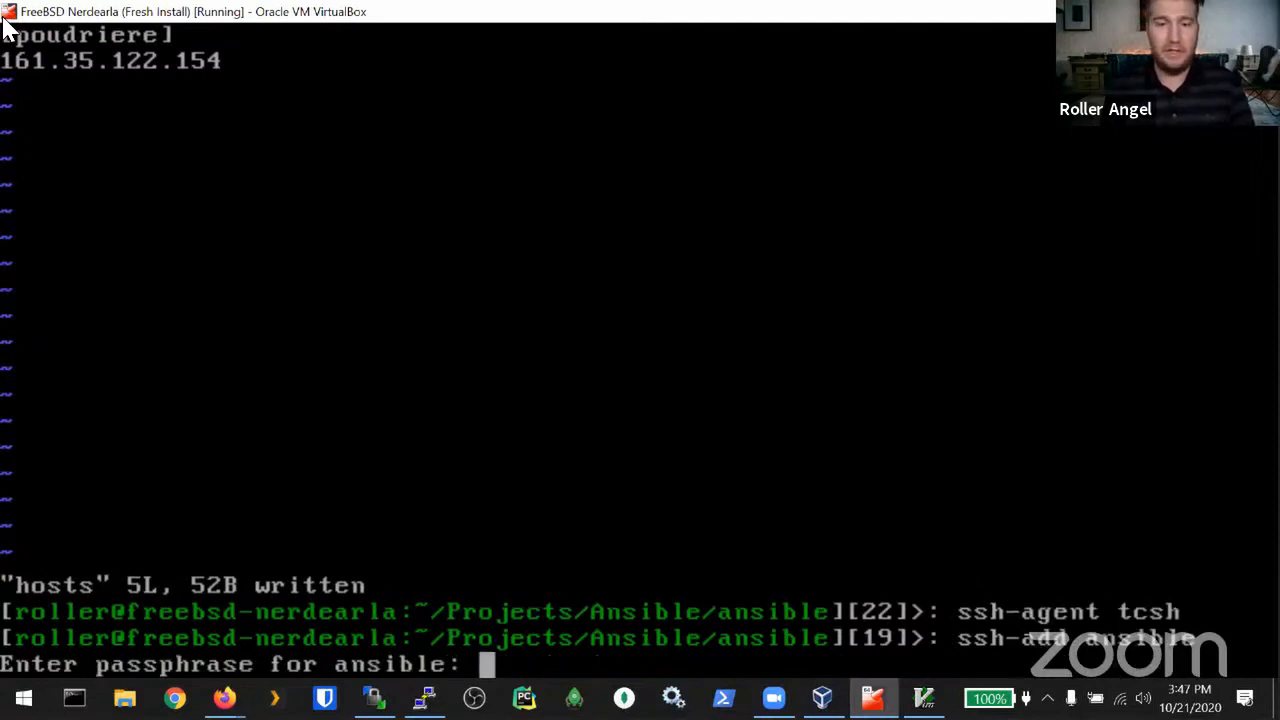
key(Return)
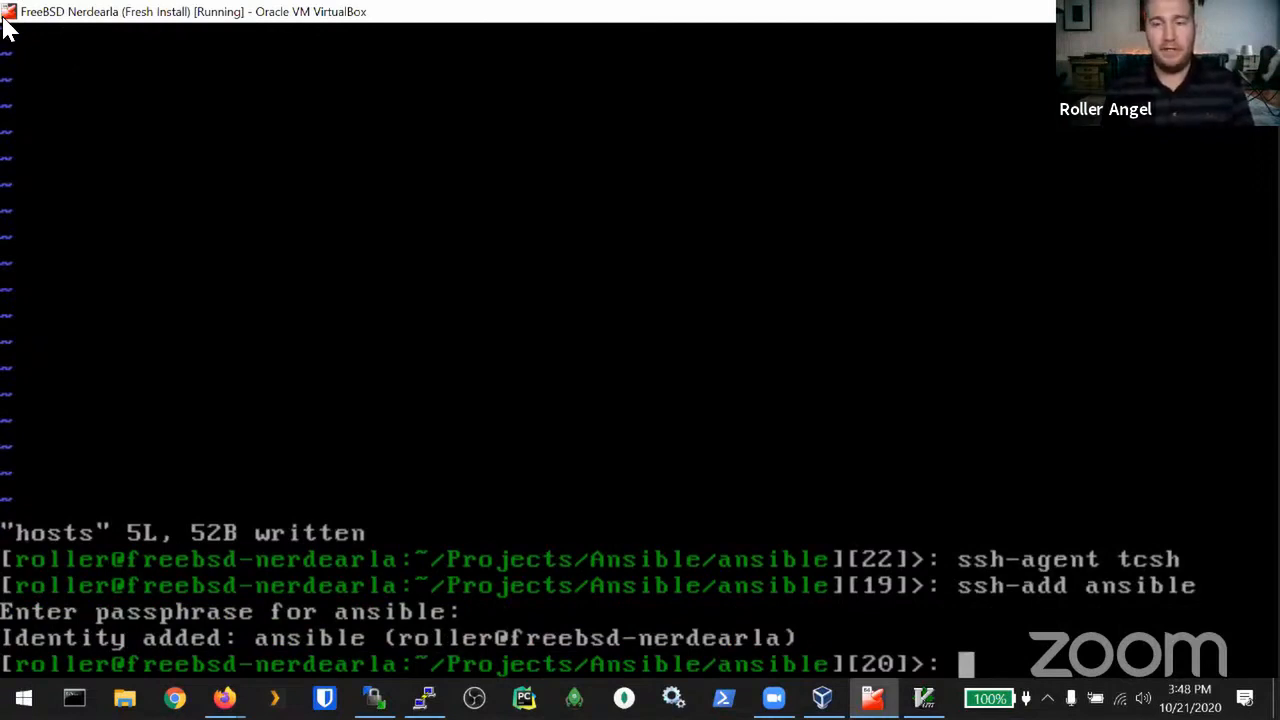
text(ssh freebsd@)
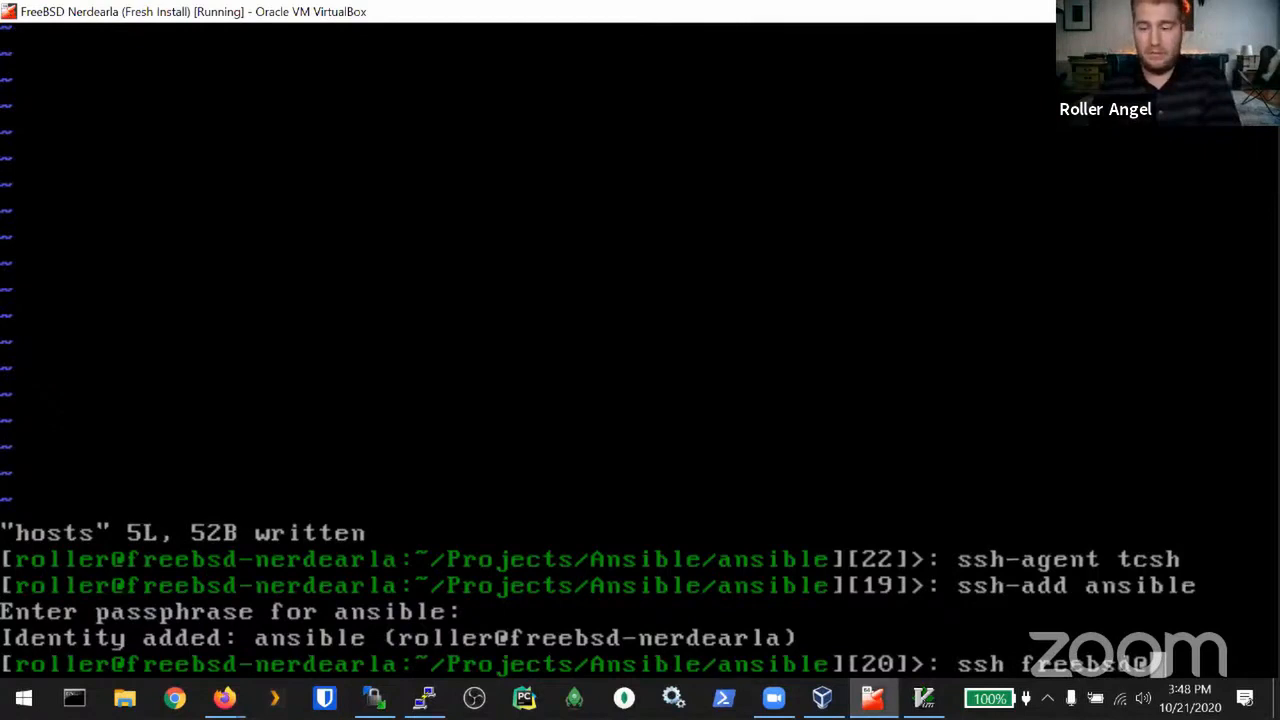
key(Scroll_Lock)
key(Up)
key(Up)
key(Down)
key(Down)
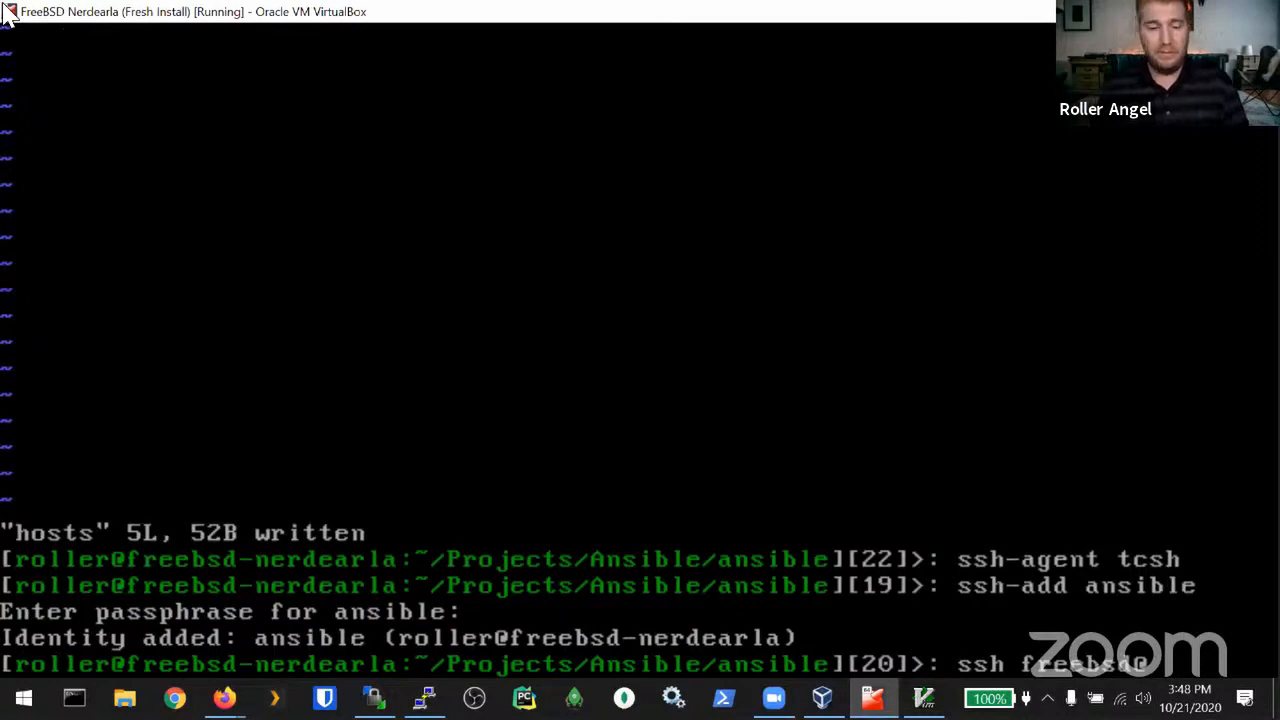
key(Up)
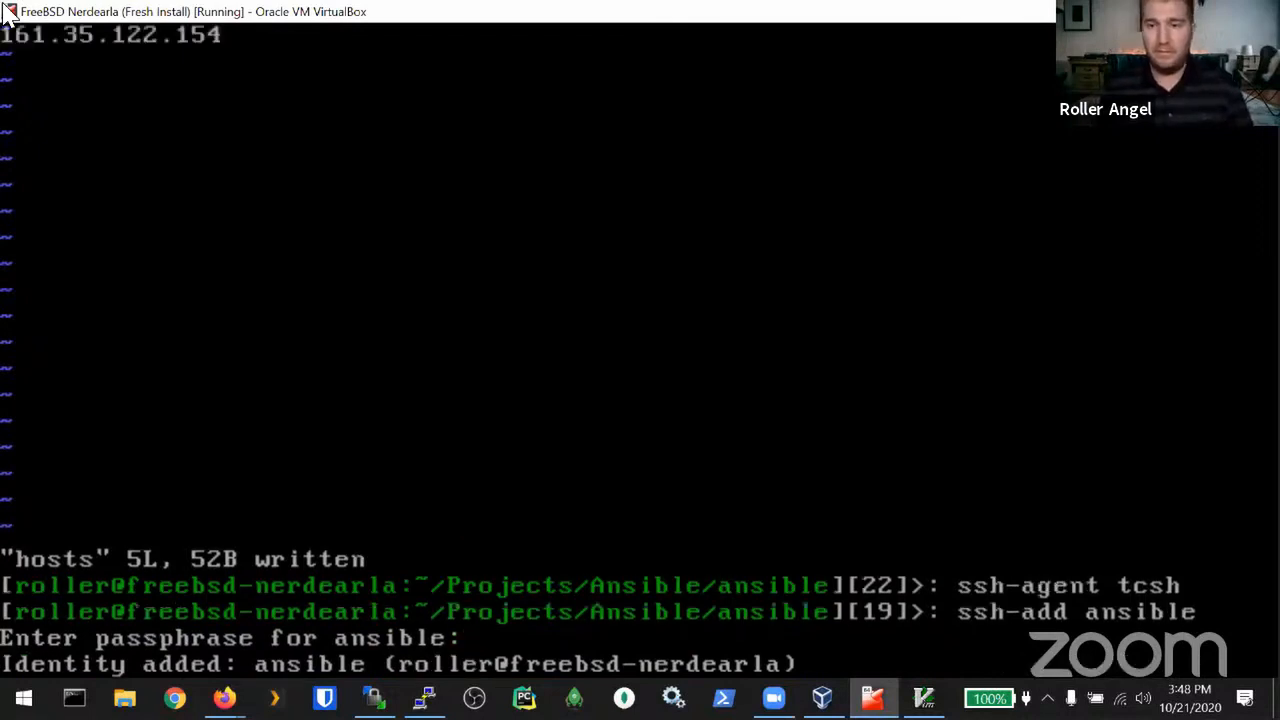
key(Down)
text(161.)
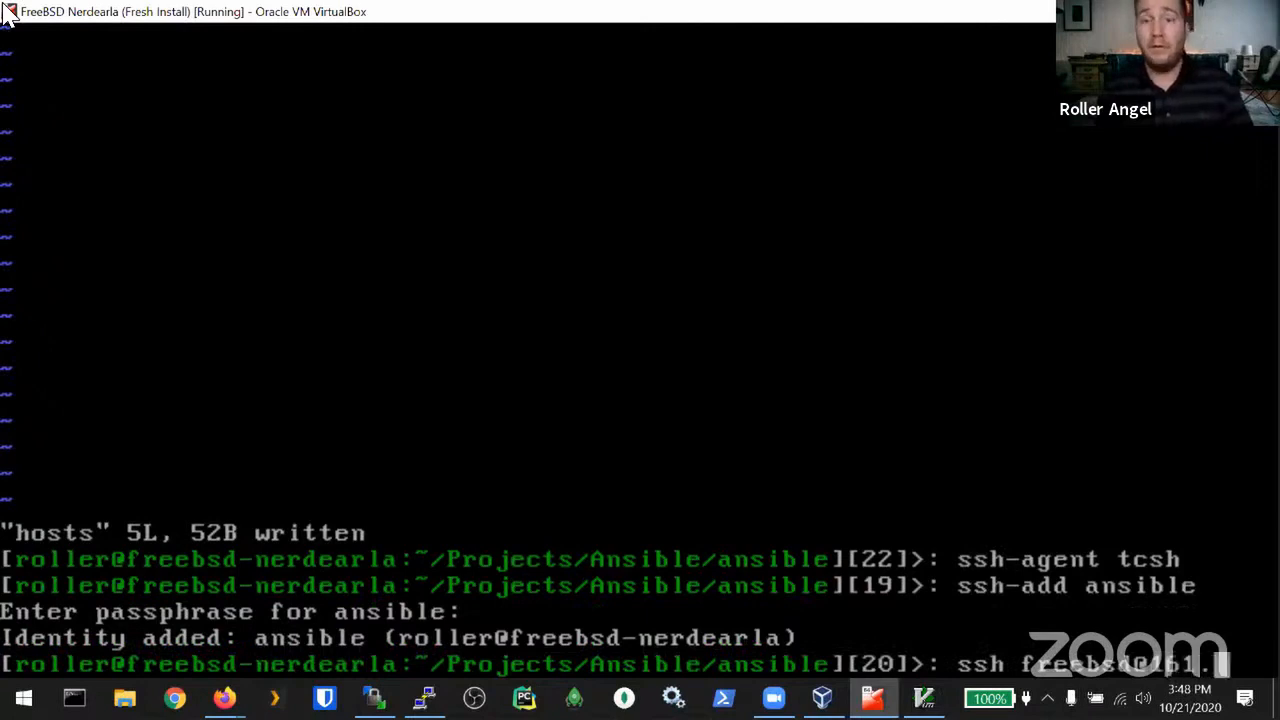
text(35.122.)
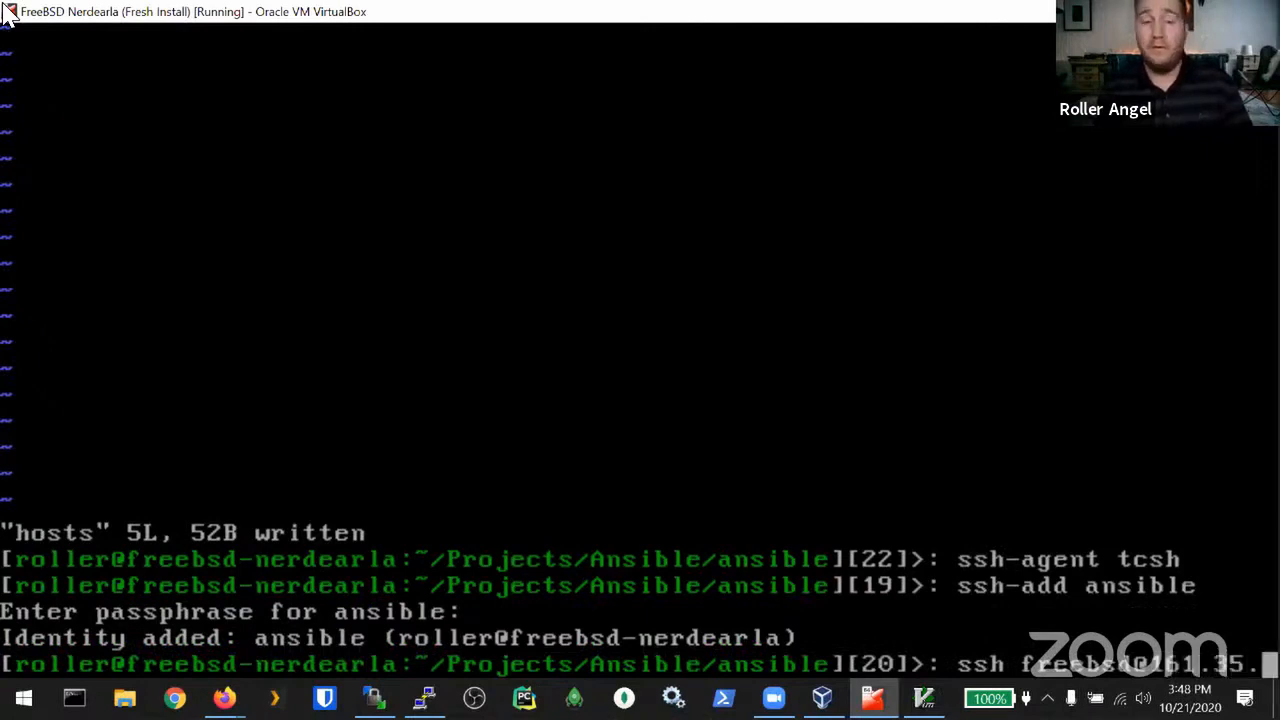
text(154)
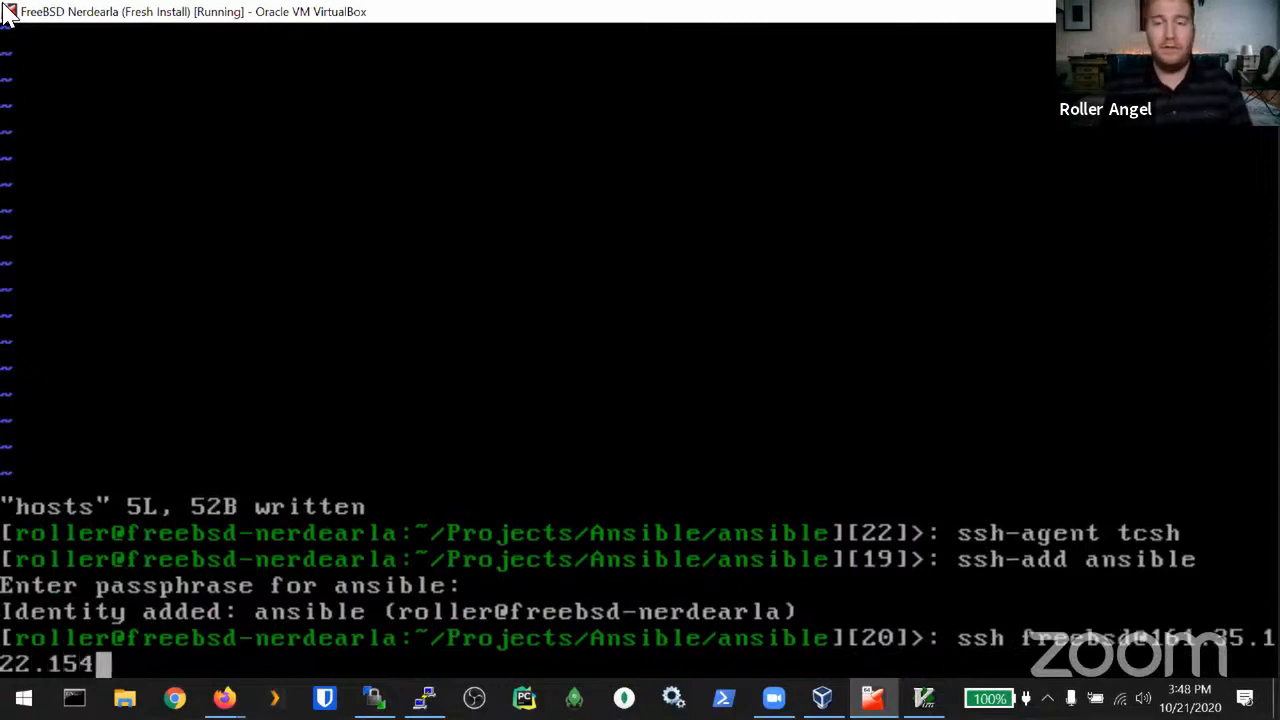
key(Return)
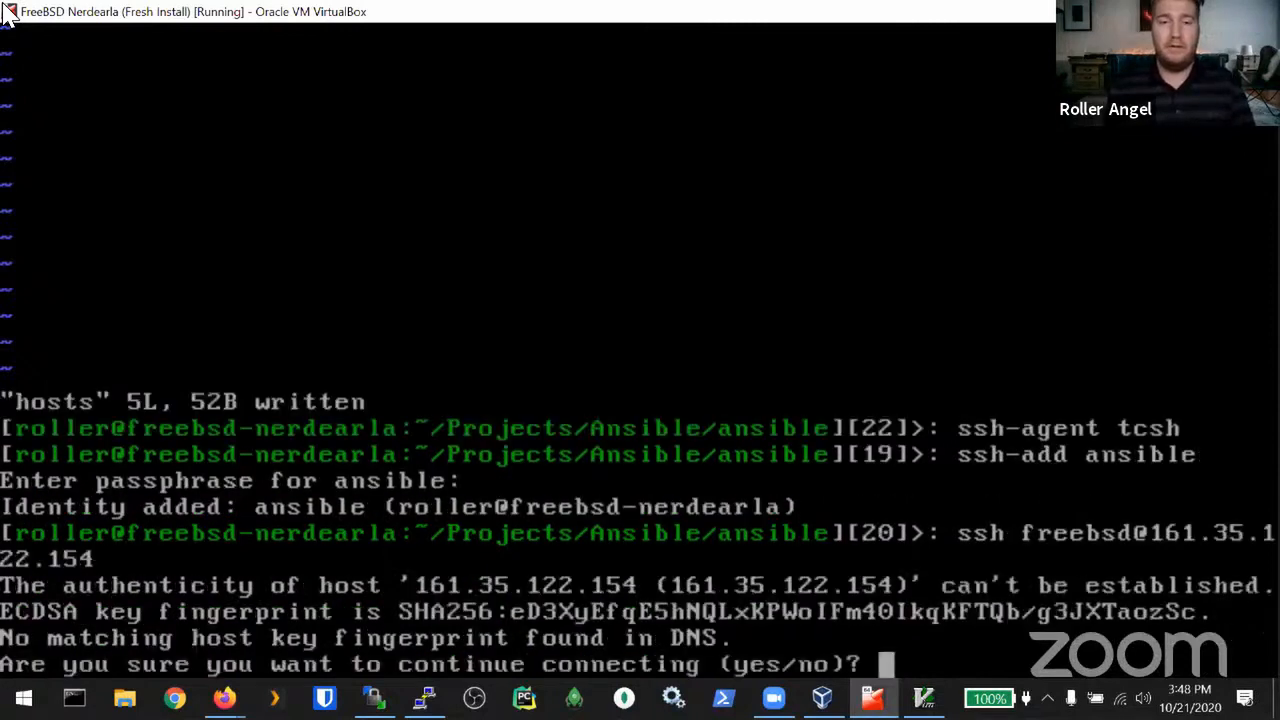
text(yes)
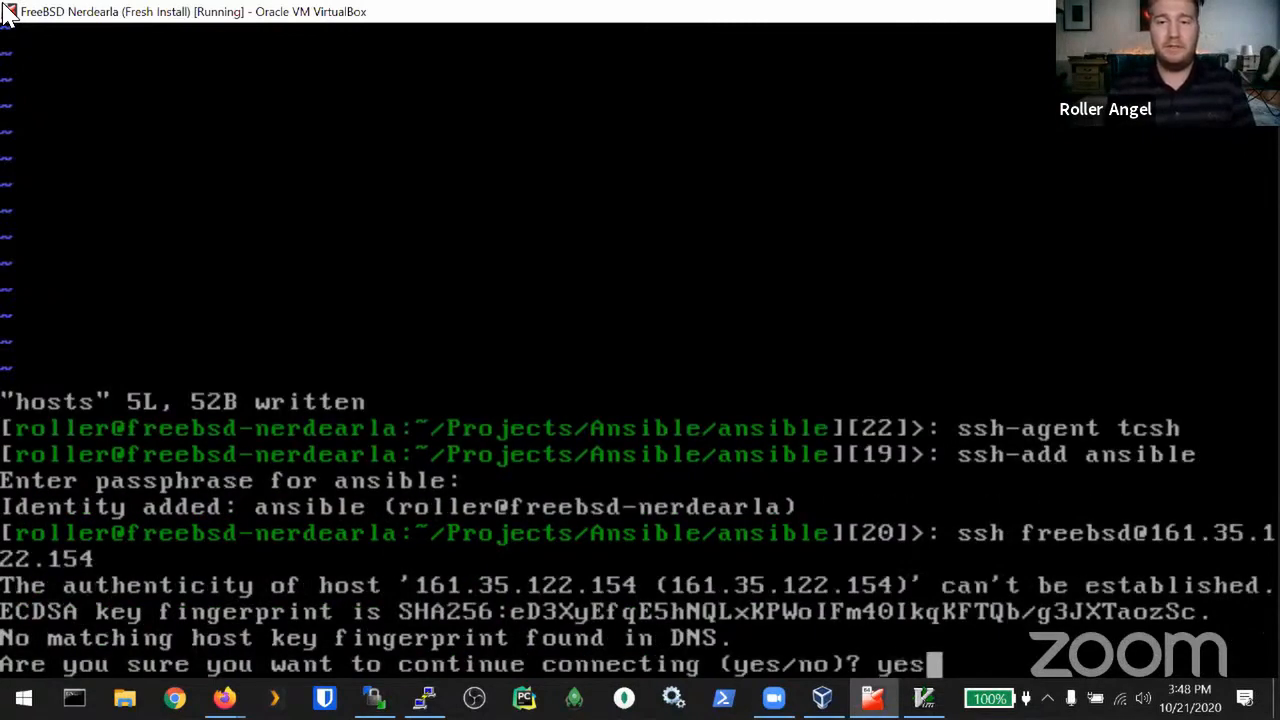
key(Return)
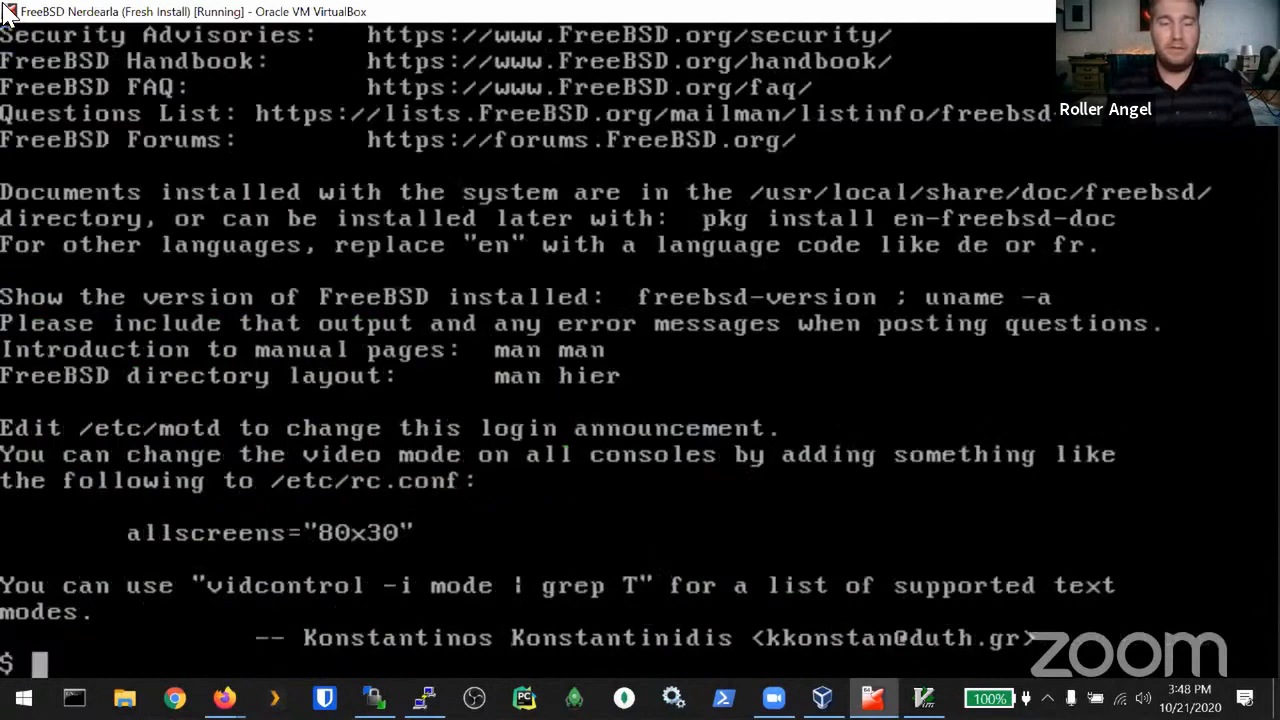
Step: Confirm /usr/local/bin/rsync exists on the droplet, then log out
text(ls /)
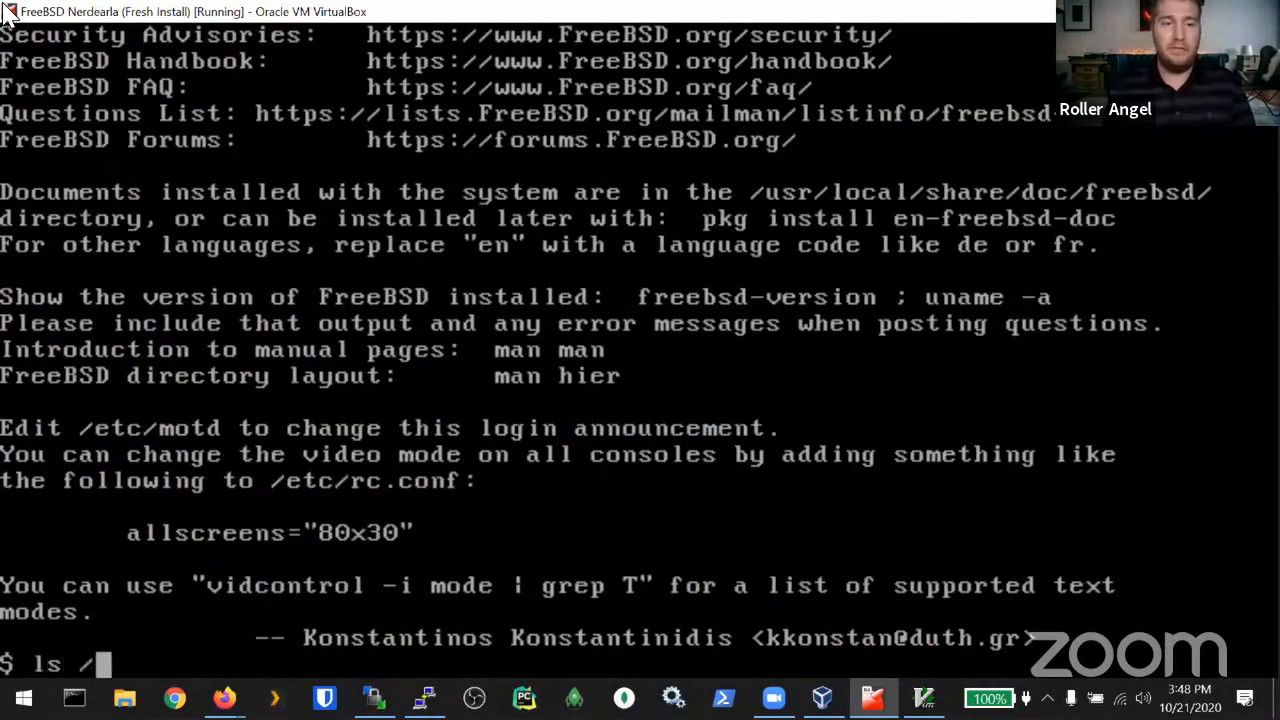
text(usr/local/bin/)
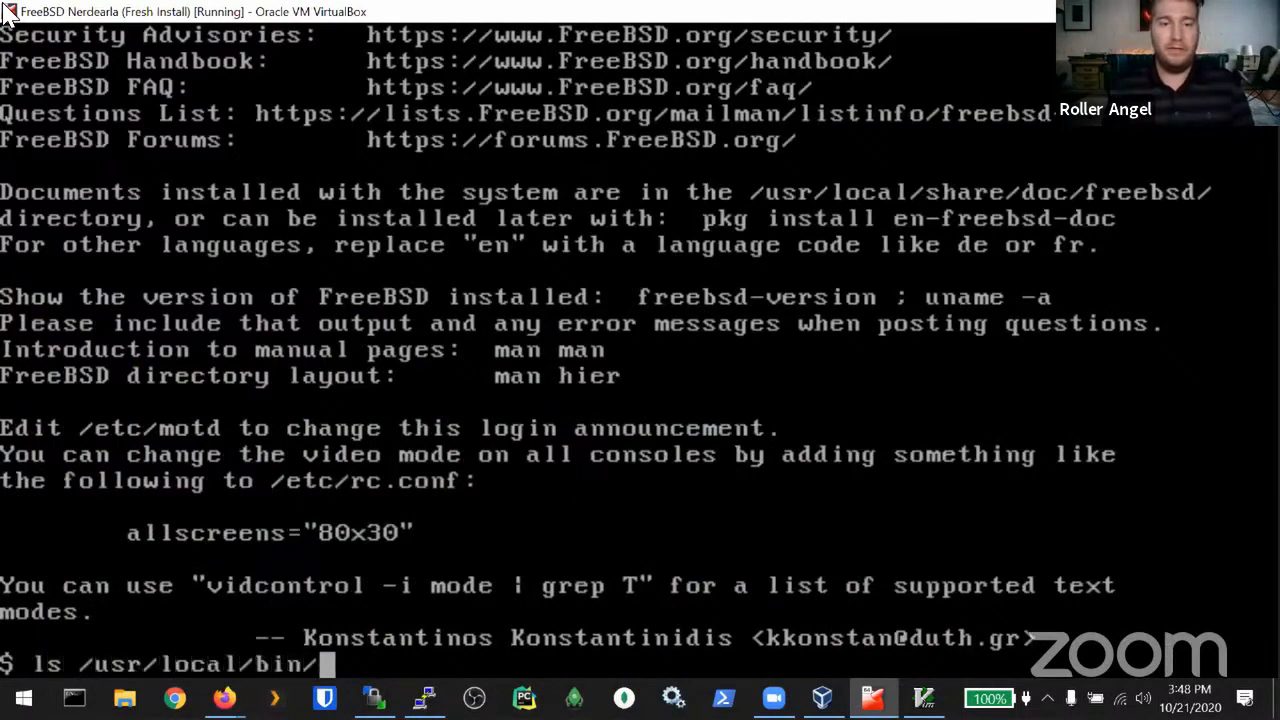
text(rsync)
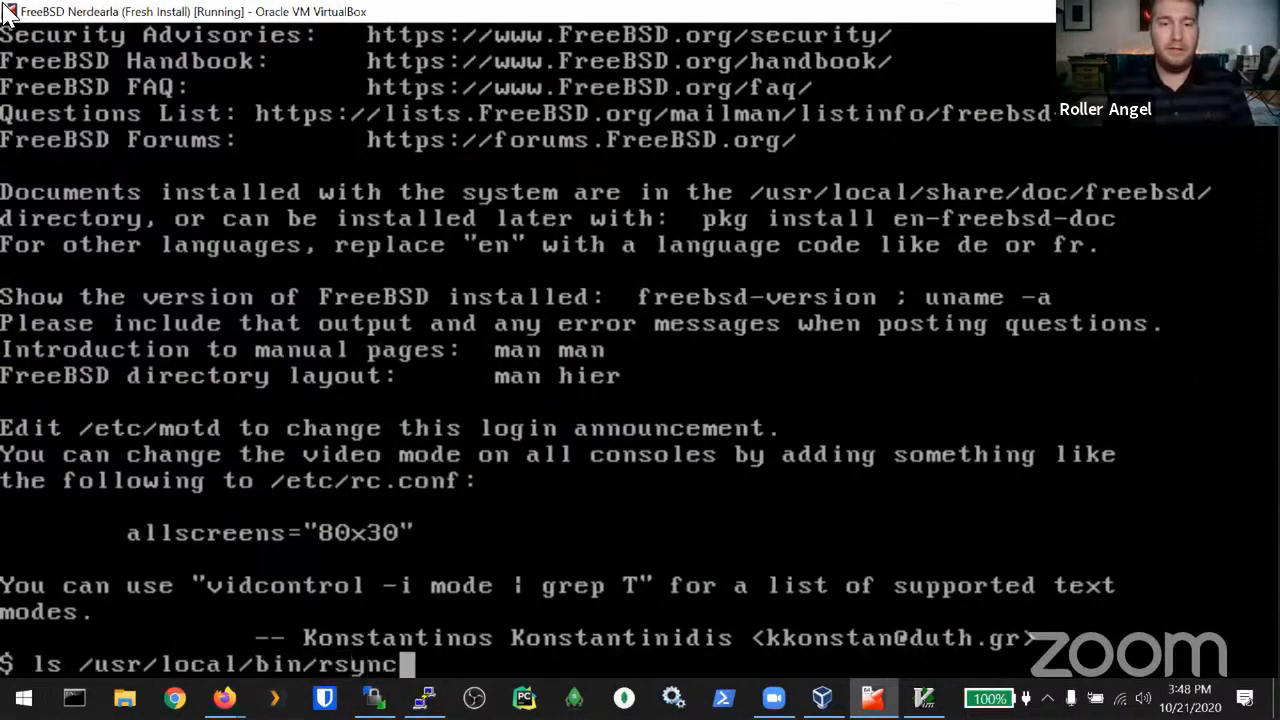
key(Return)
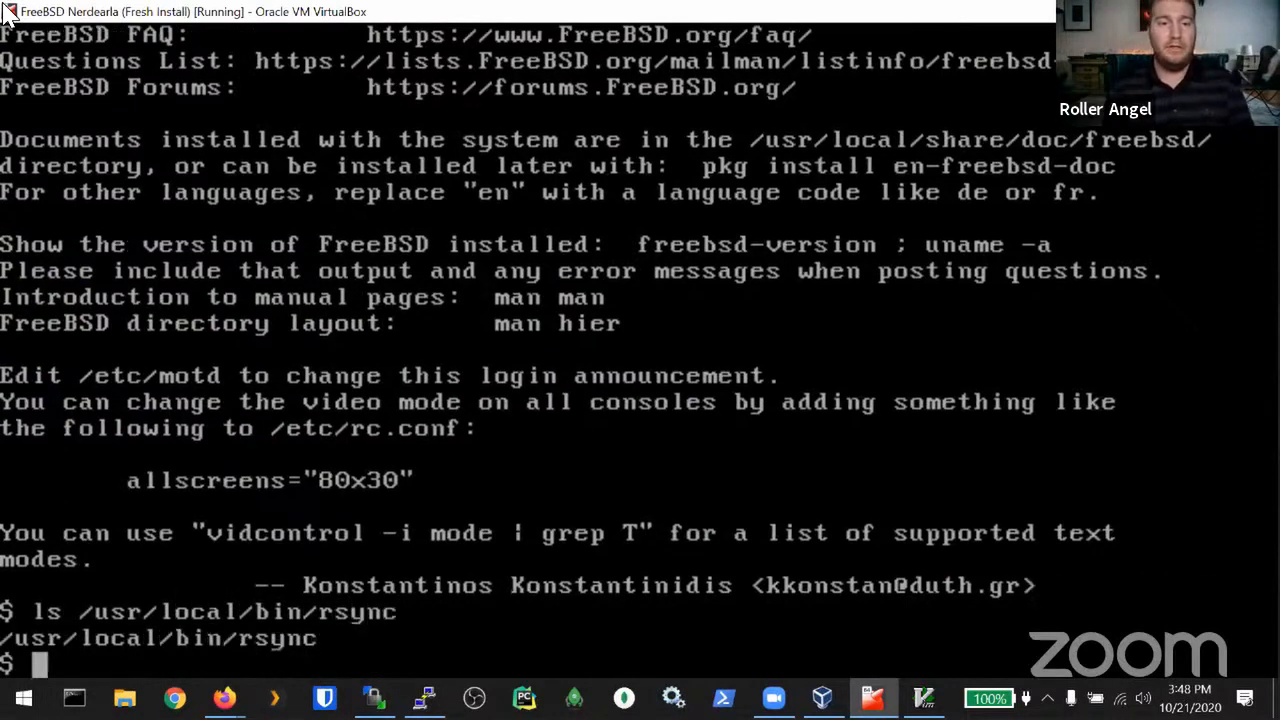
key(ctrl+d)
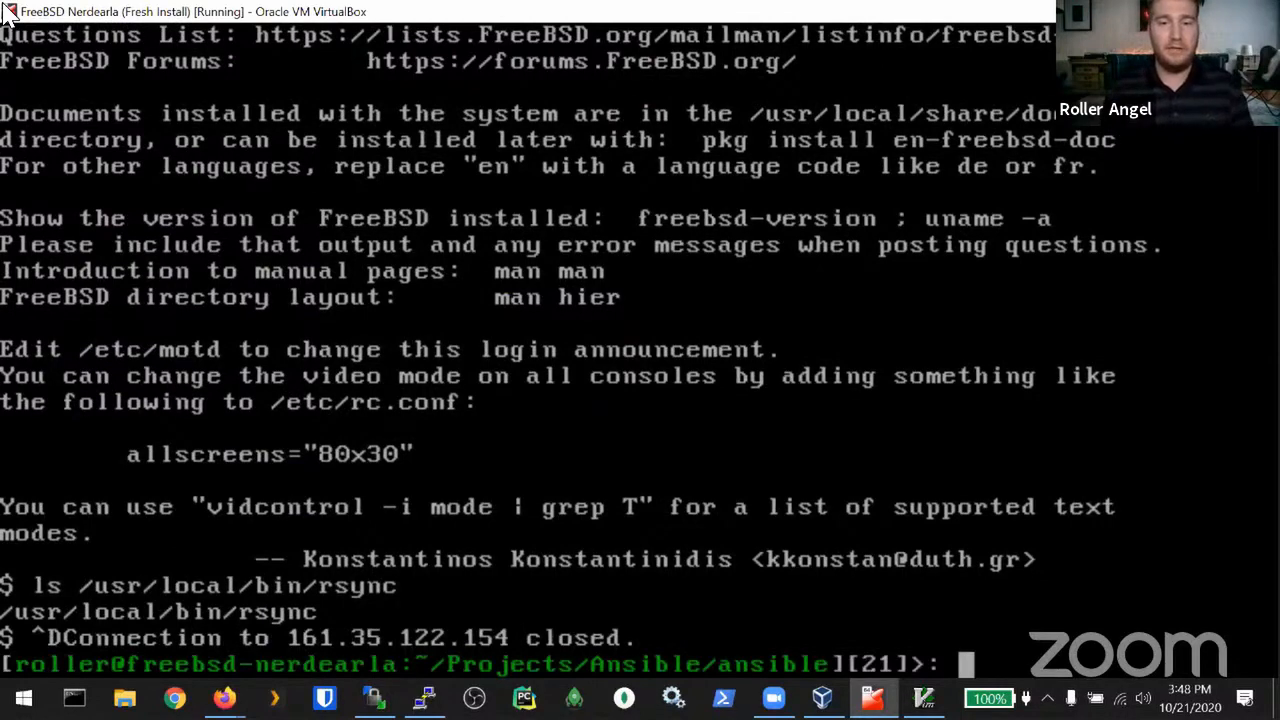
Step: Install rsync on the local VM with sudo pkg install -y rsync
text(sudo )
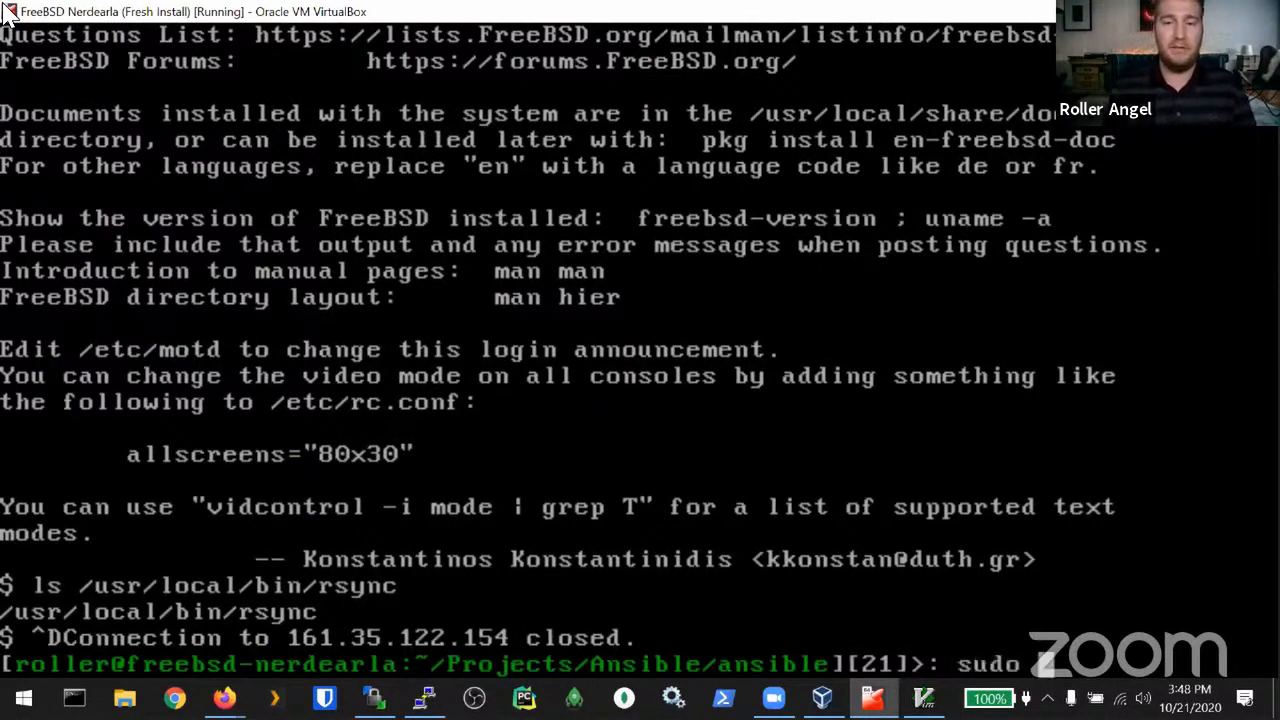
text(pkg install -y )
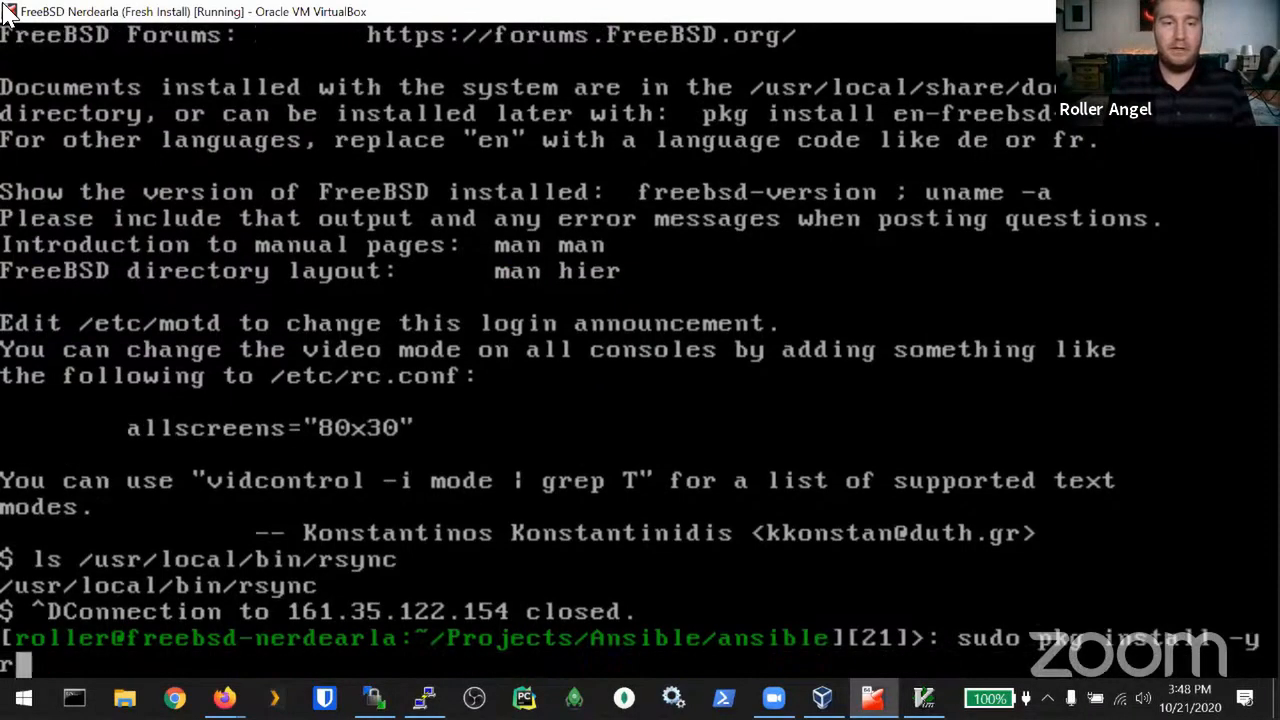
text(rsync)
key(Return)
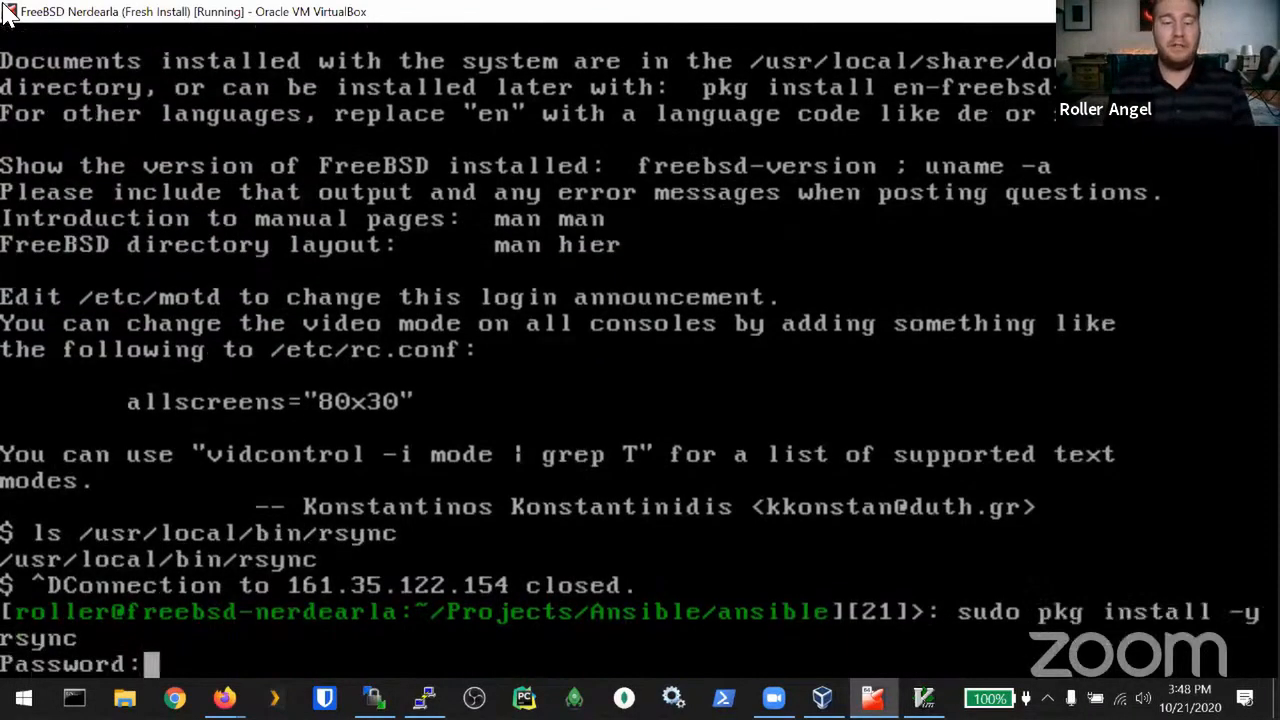
key(Return)
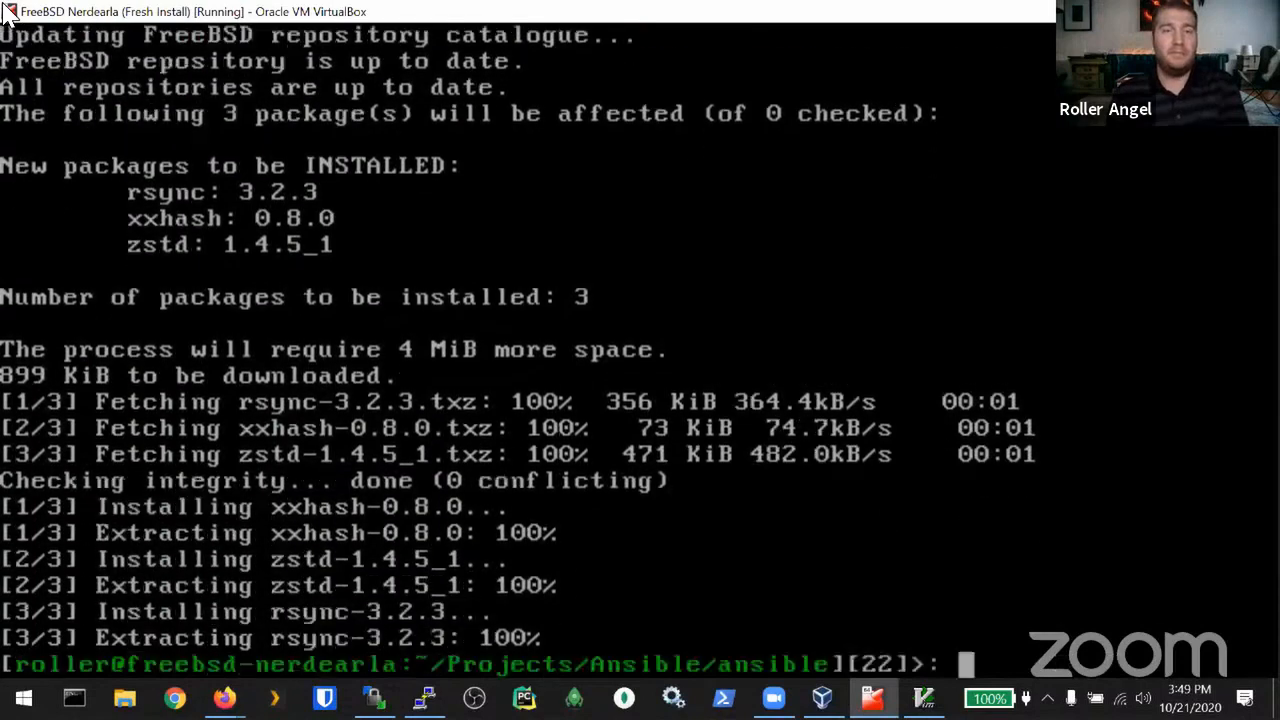
Step: Print roles/poudriere/tasks/poudriere.yml to review the poudriere role's tasks
text(cat )
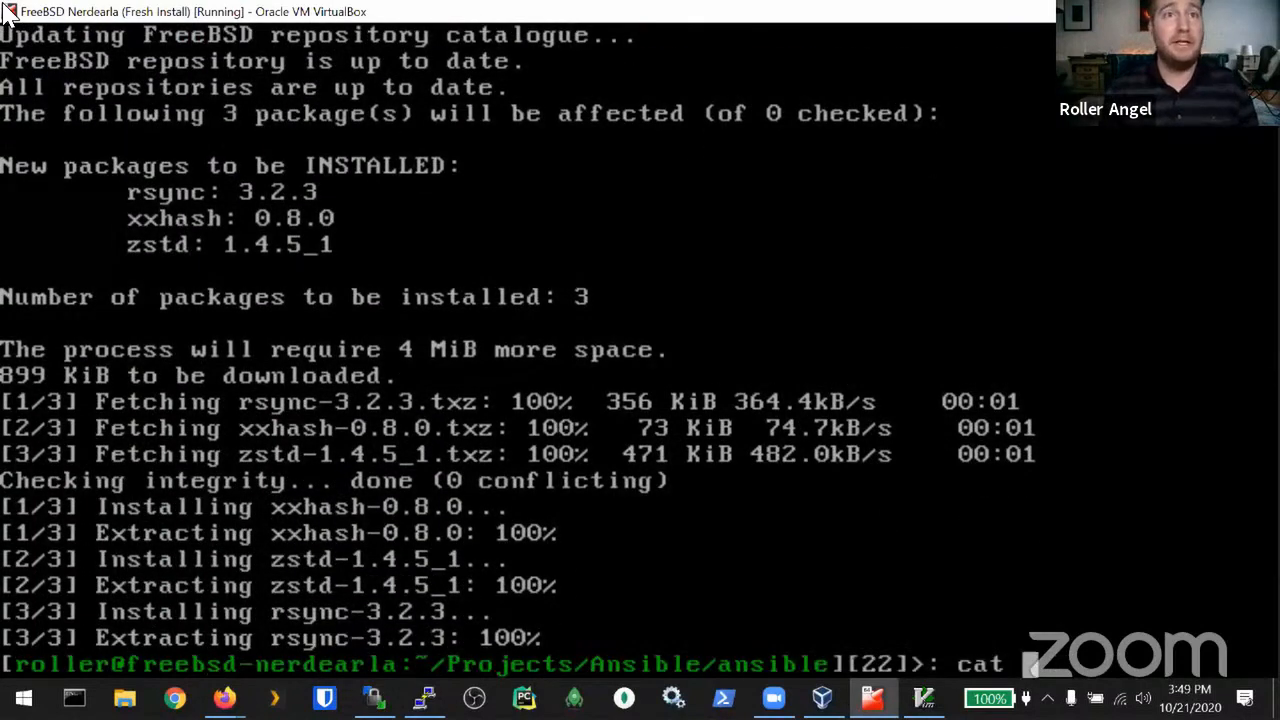
text(roles/)
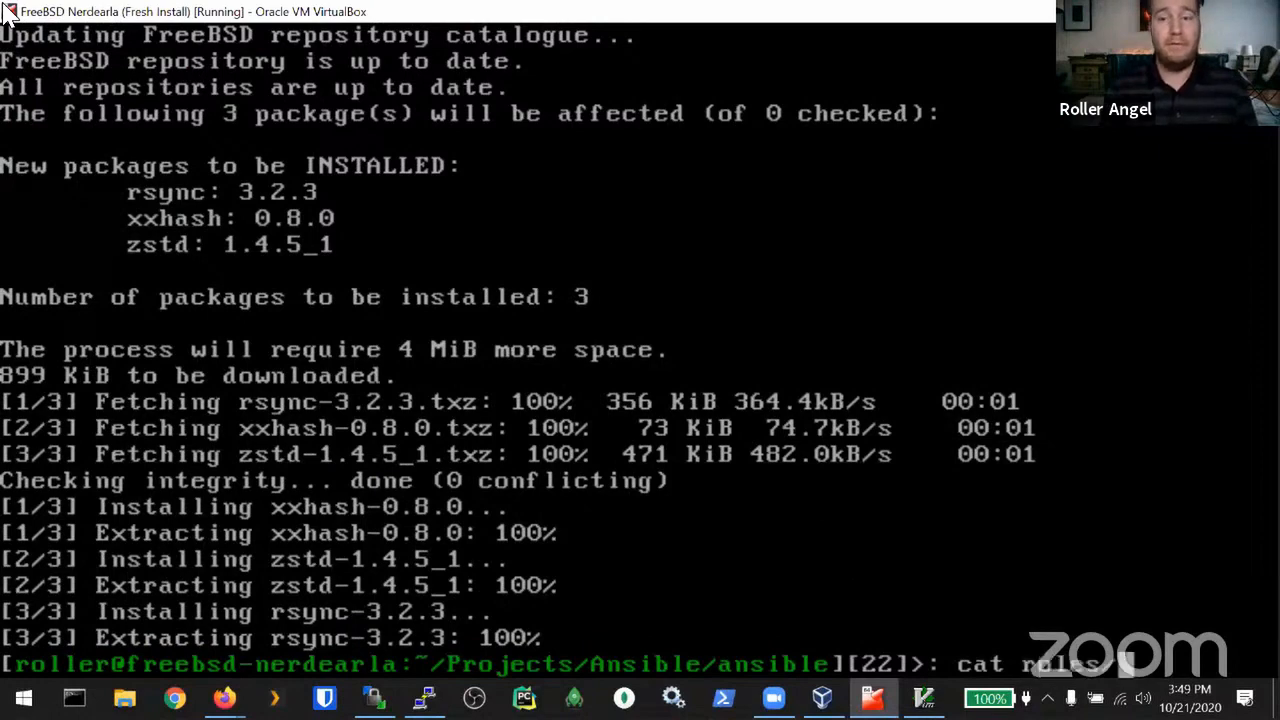
text(poudriere/)
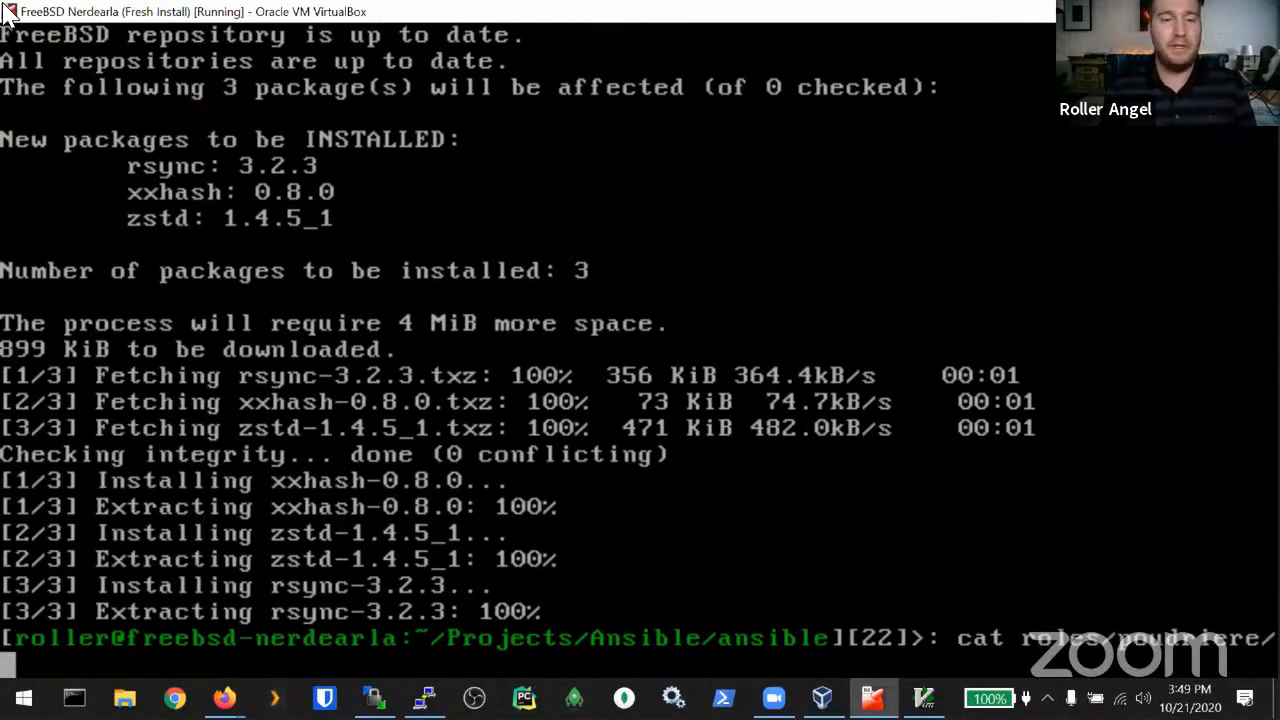
text(tasks/)
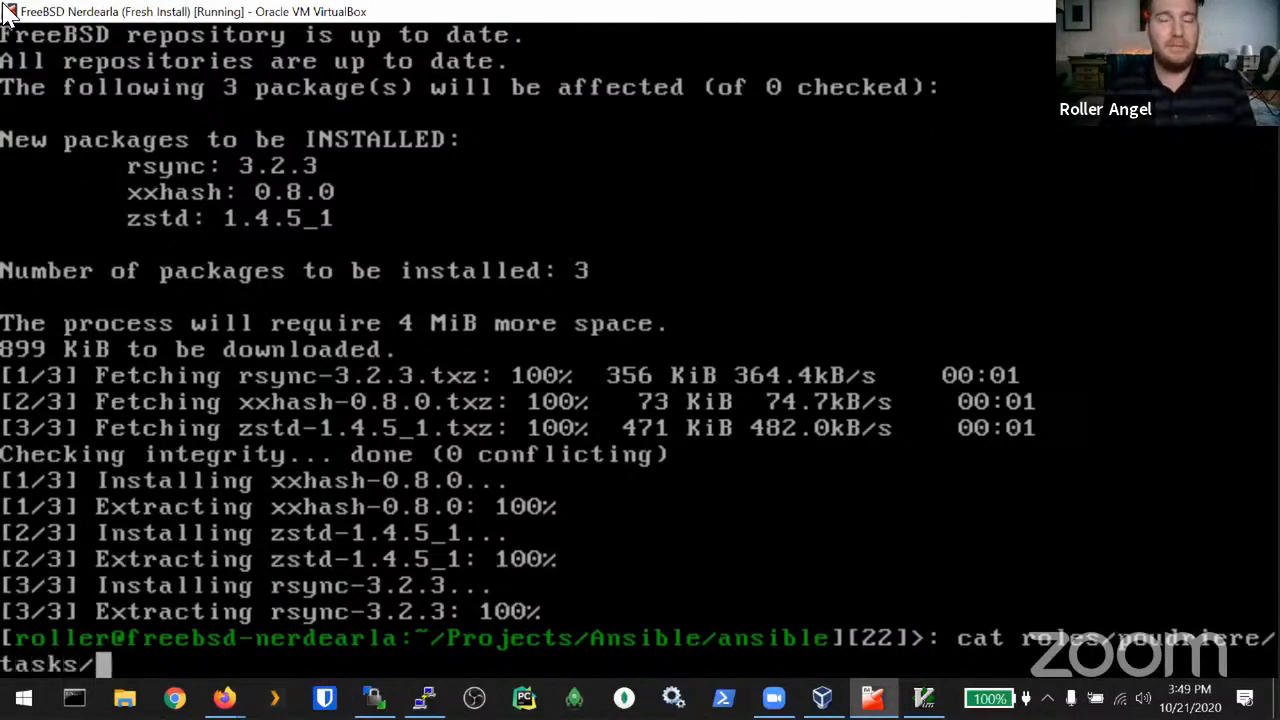
text(popu)
key(BackSpace)
key(BackSpace)
text(u)
key(Tab)
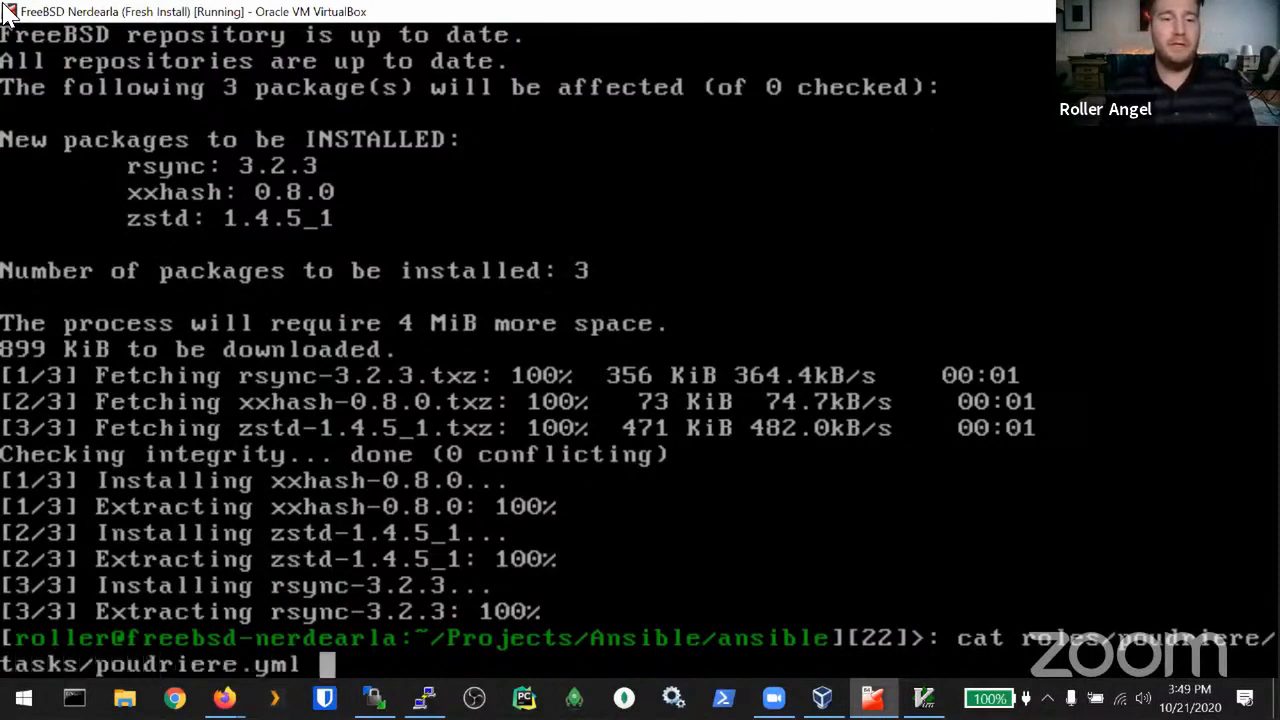
key(Return)
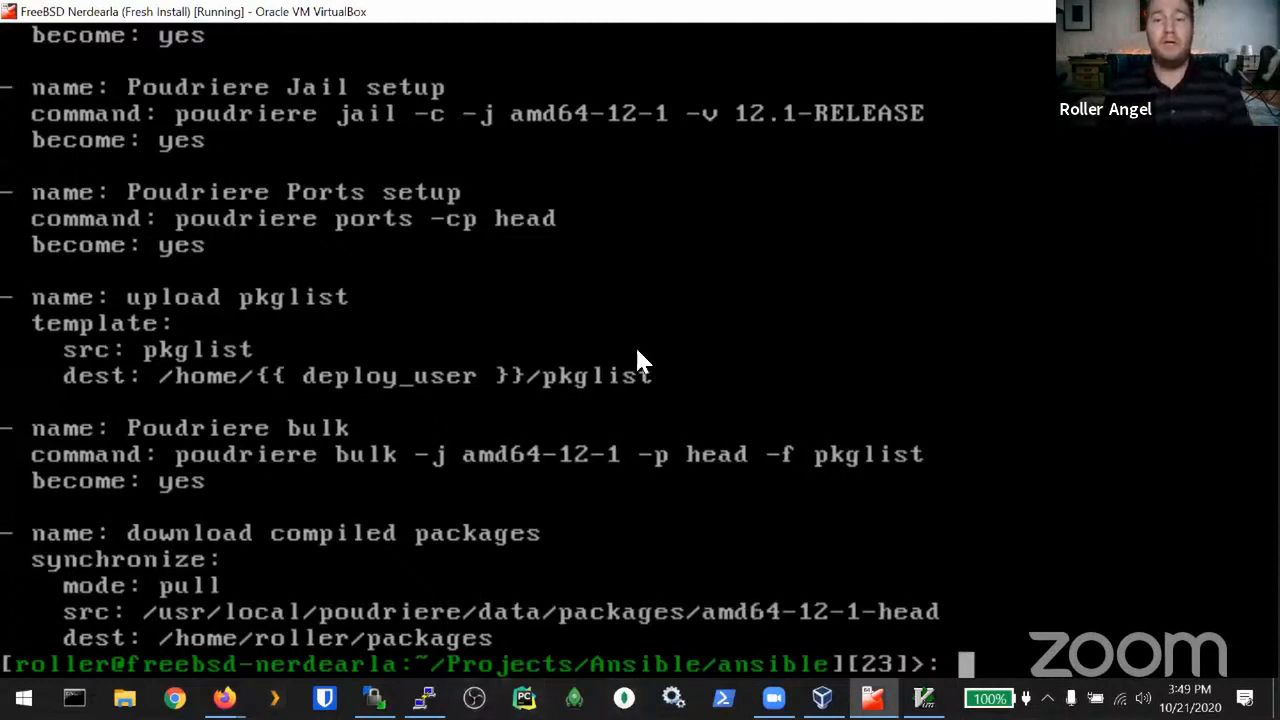
text(snaibl)
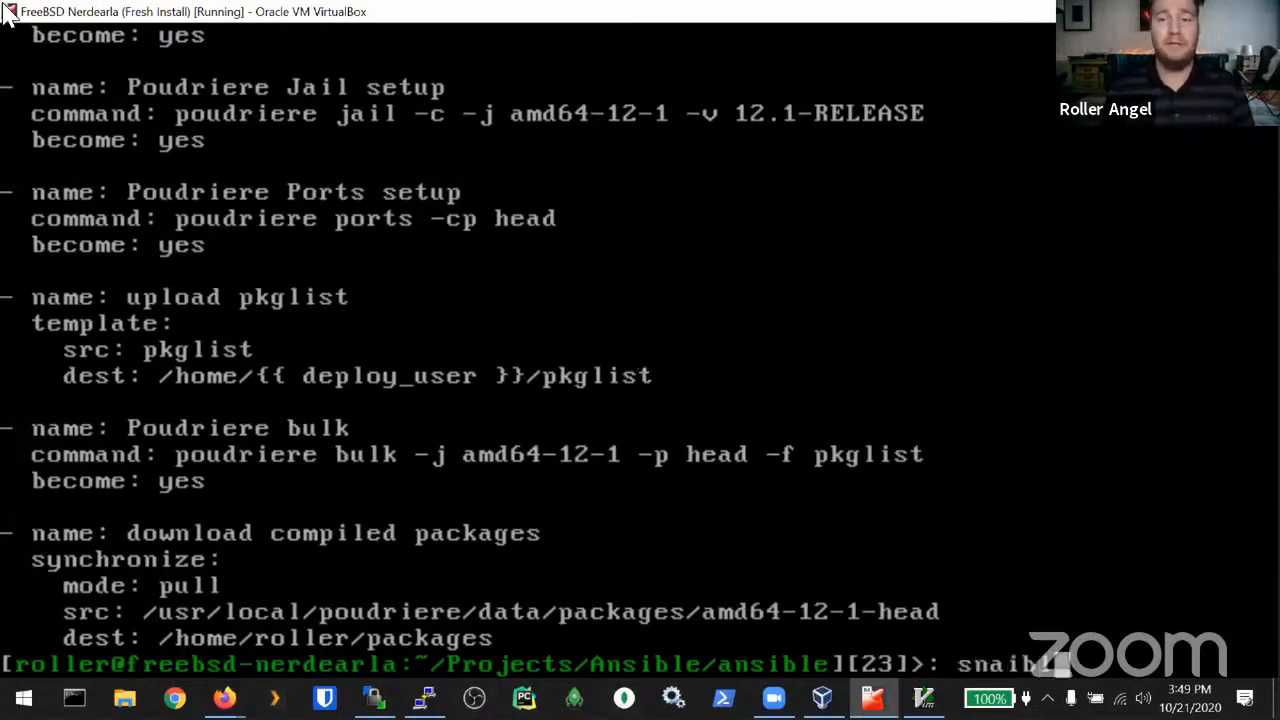
key(BackSpace)
key(BackSpace)
key(BackSpace)
key(BackSpace)
key(BackSpace)
key(BackSpace)
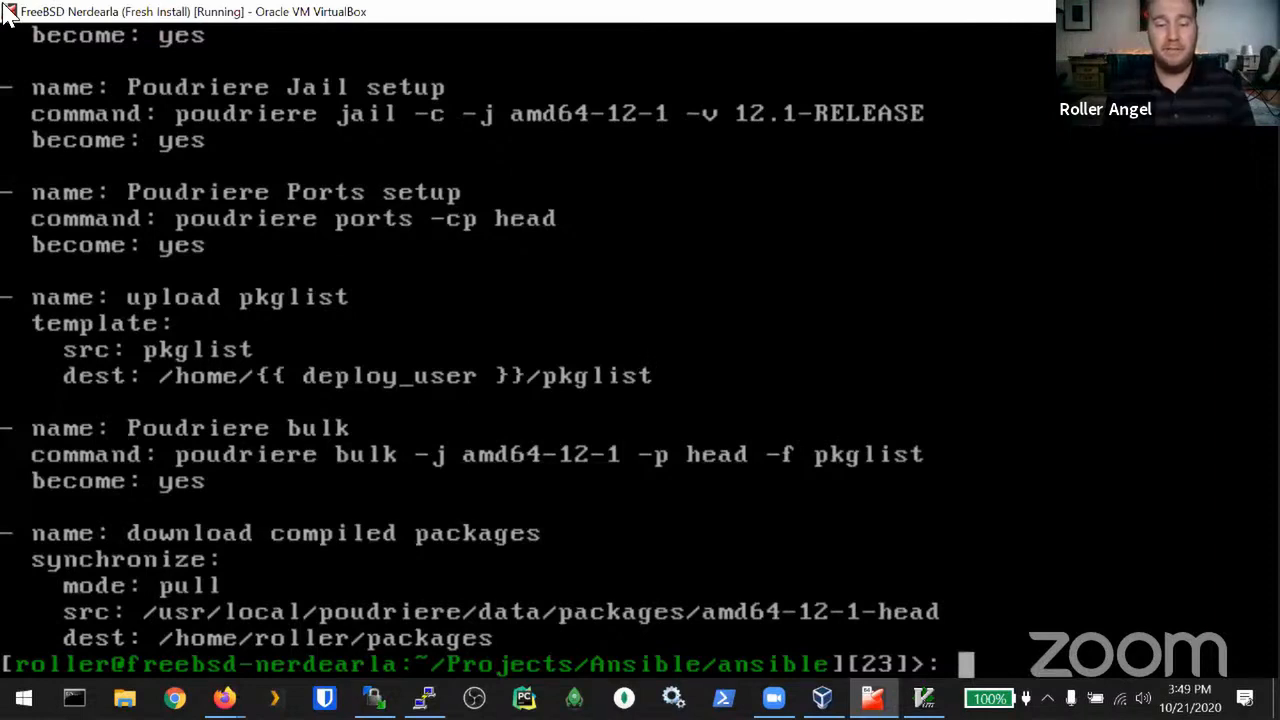
Step: Run env to check the agent variables, then type ansible-playbook -vv playbook.yml without running it
text(env)
key(Return)
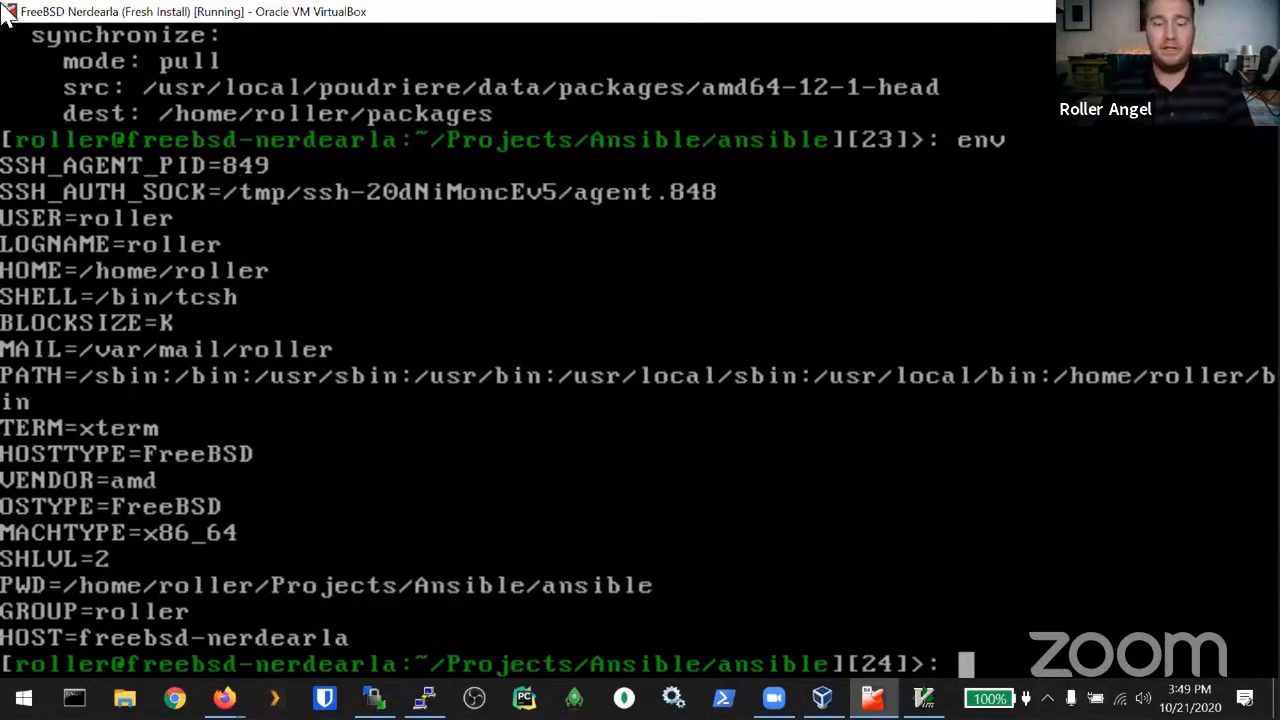
text(ansible-)
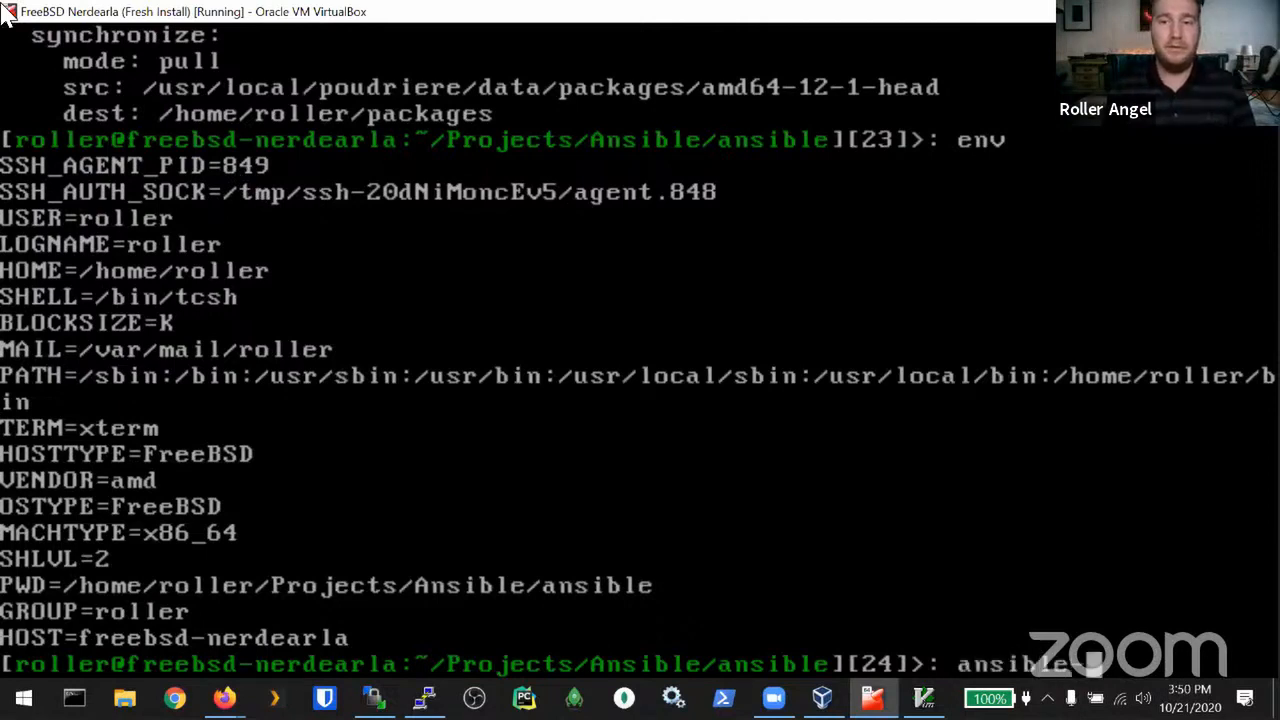
text(playbook )
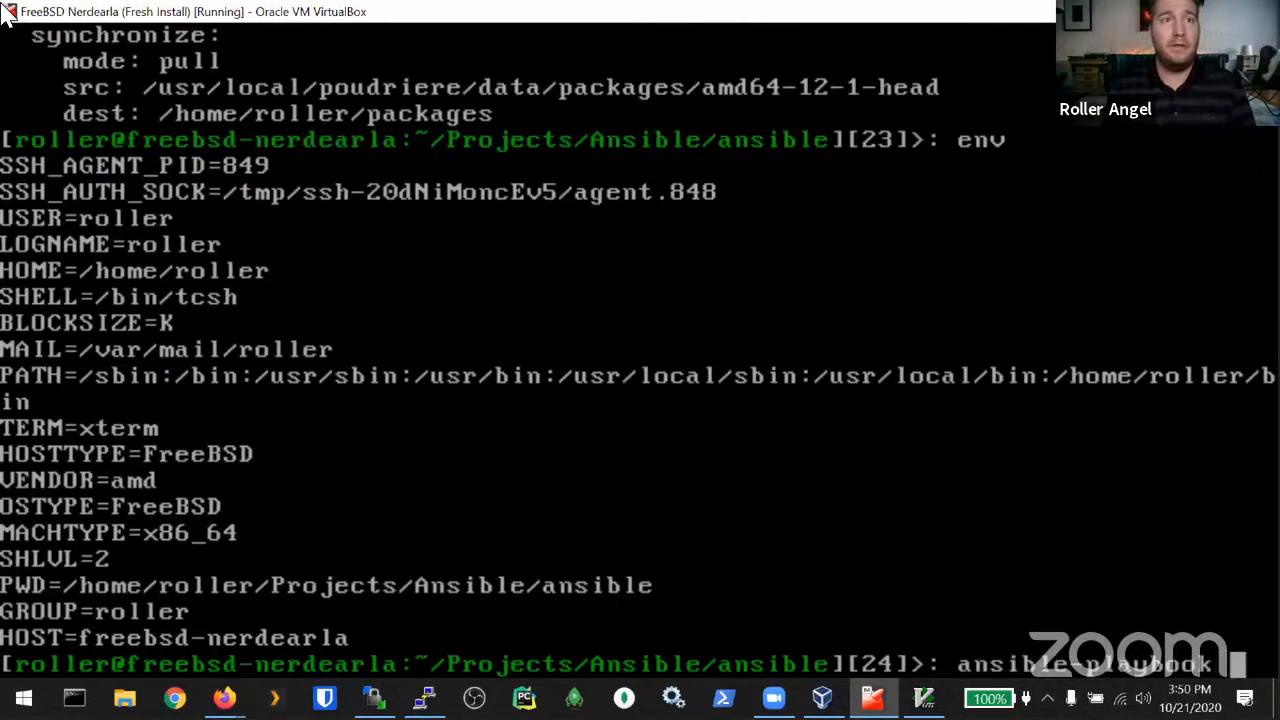
text(-vv pla)
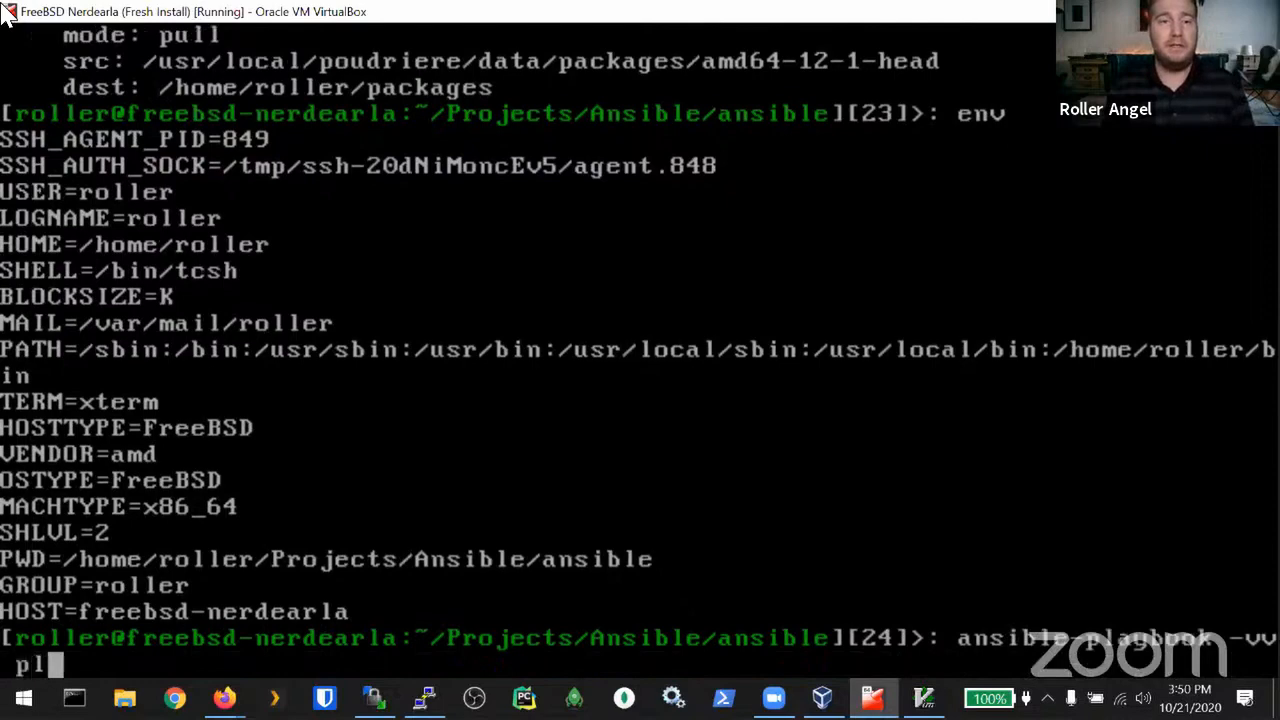
key(Tab)
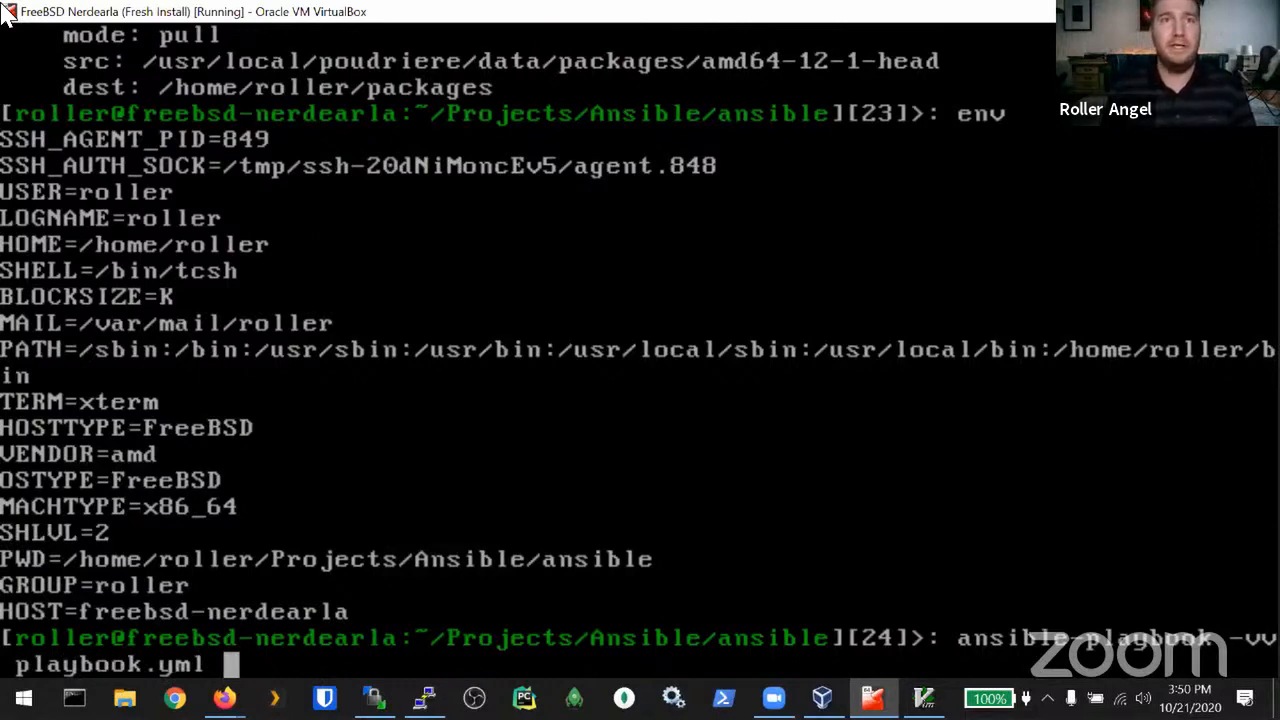
text(--step)
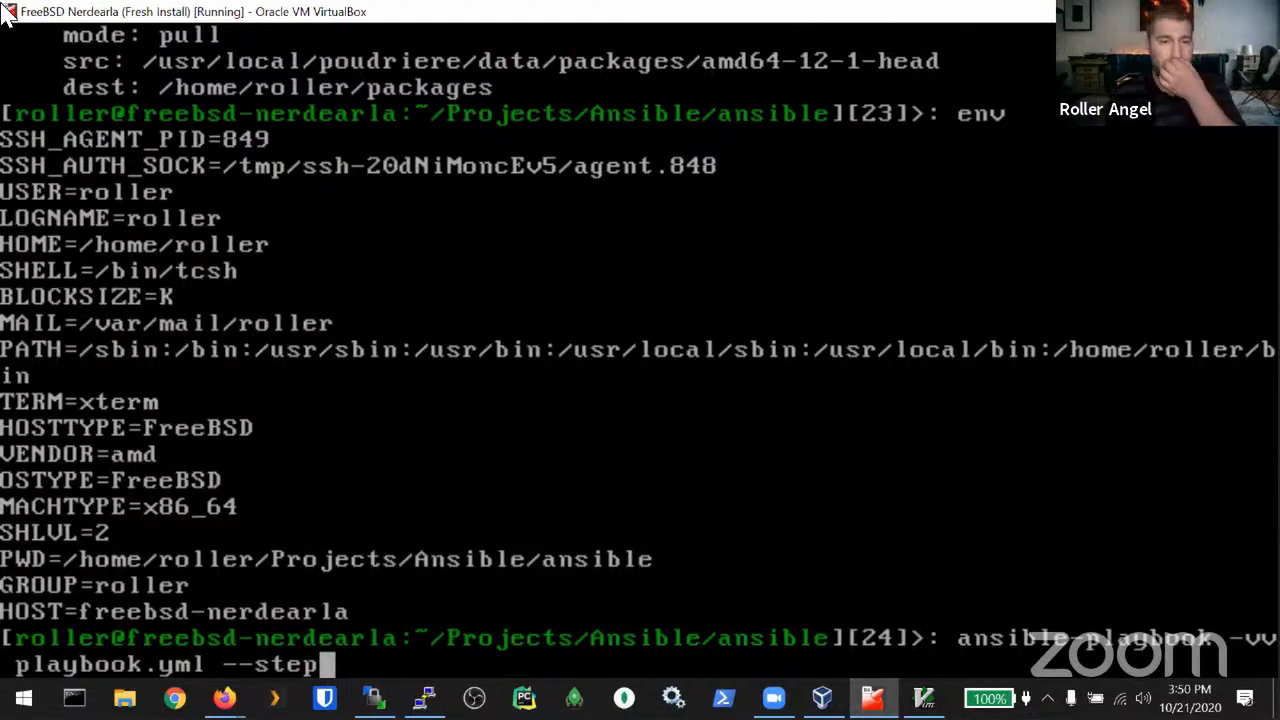
key(BackSpace)
key(BackSpace)
key(BackSpace)
key(BackSpace)
key(BackSpace)
key(BackSpace)
key(BackSpace)
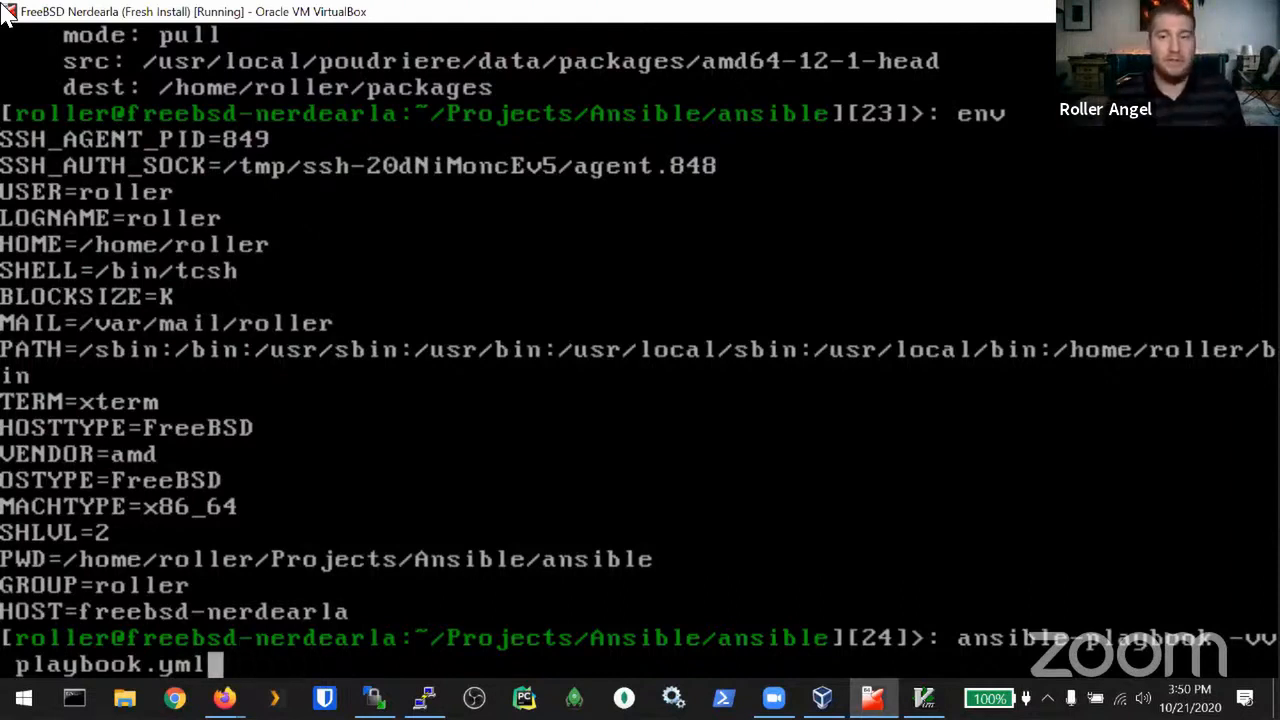
Step: Execute ansible-playbook -vv playbook.yml and watch python37 and libffi install on the droplet
key(Return)
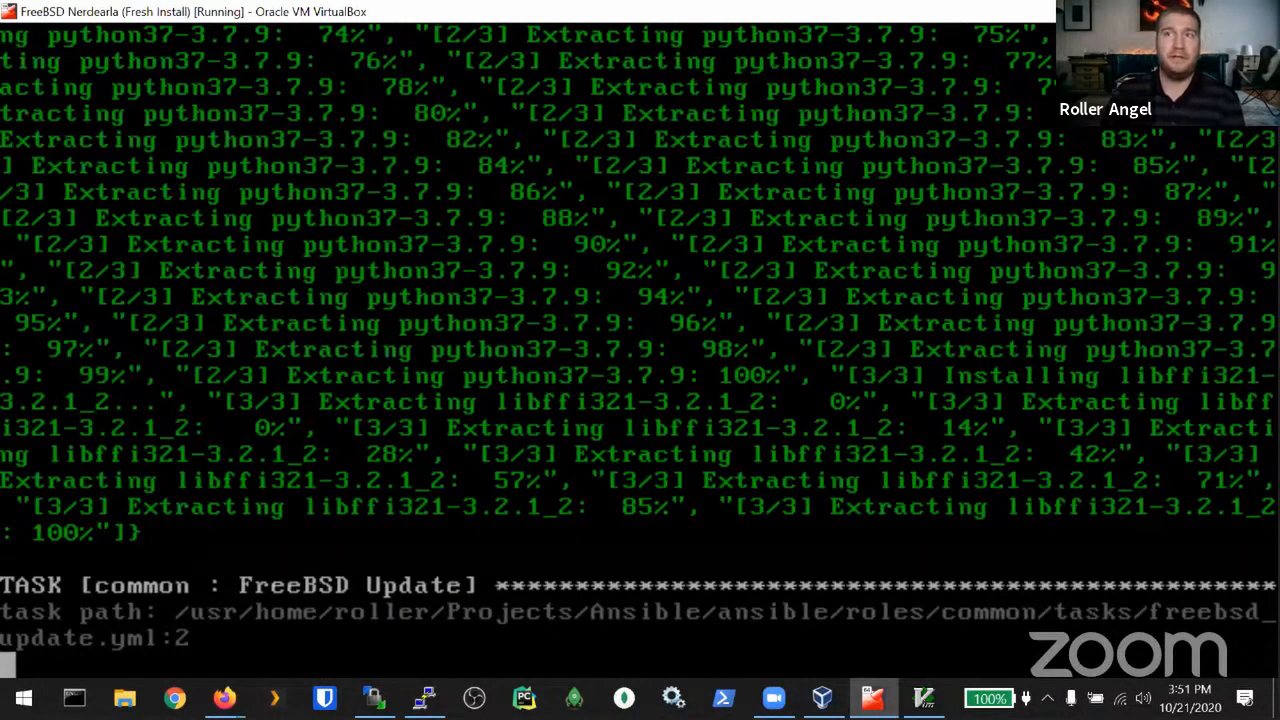
key(alt+Tab)
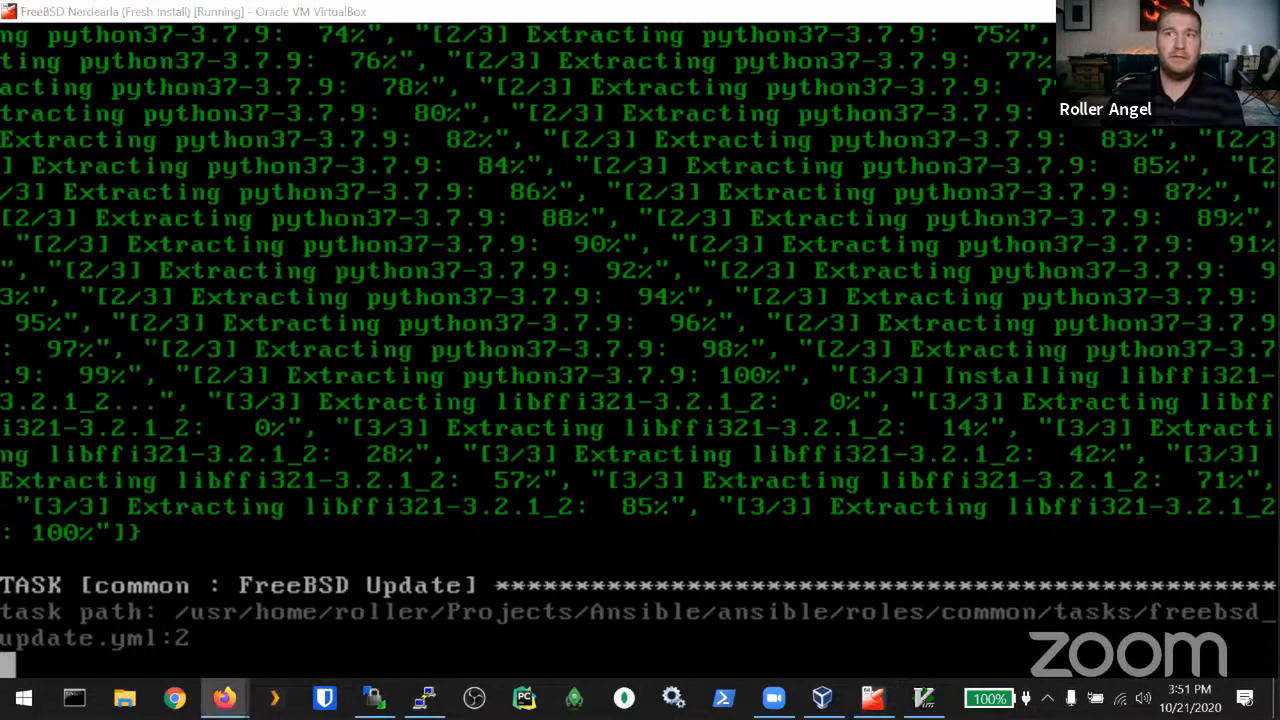